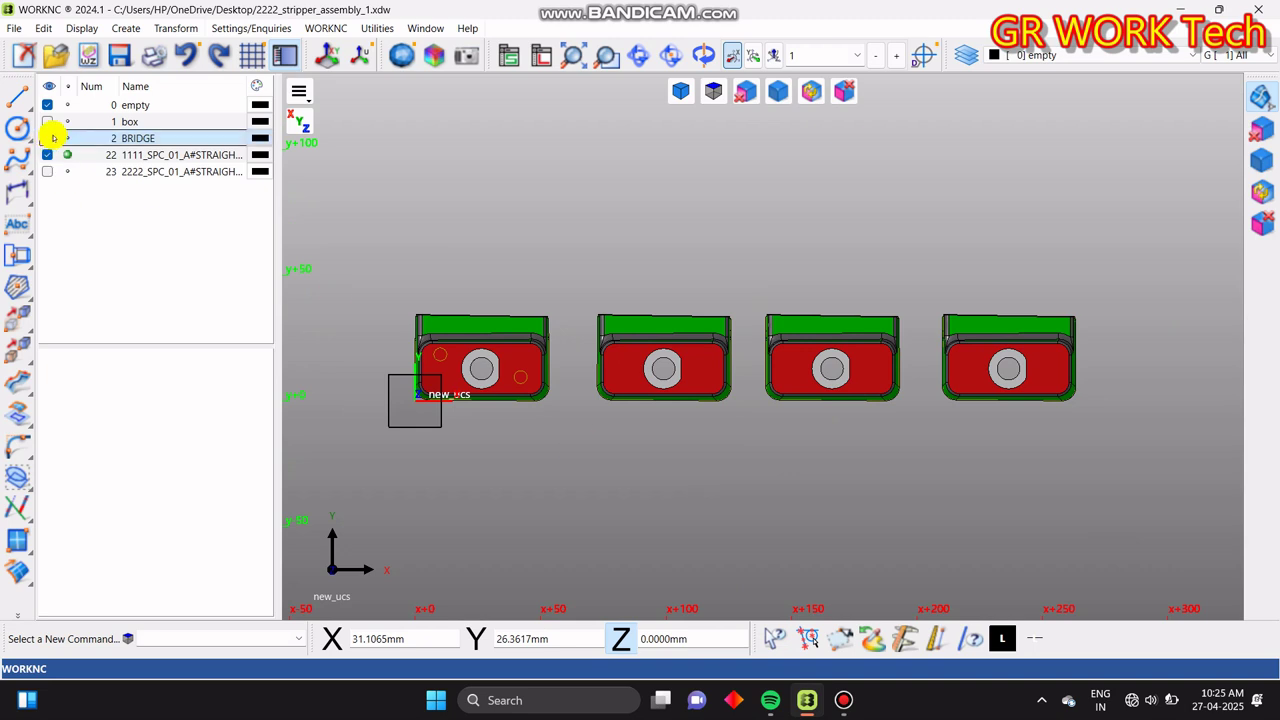
- Display the BRIDGE layer together with the four lifter blocks
left_click(48, 138)
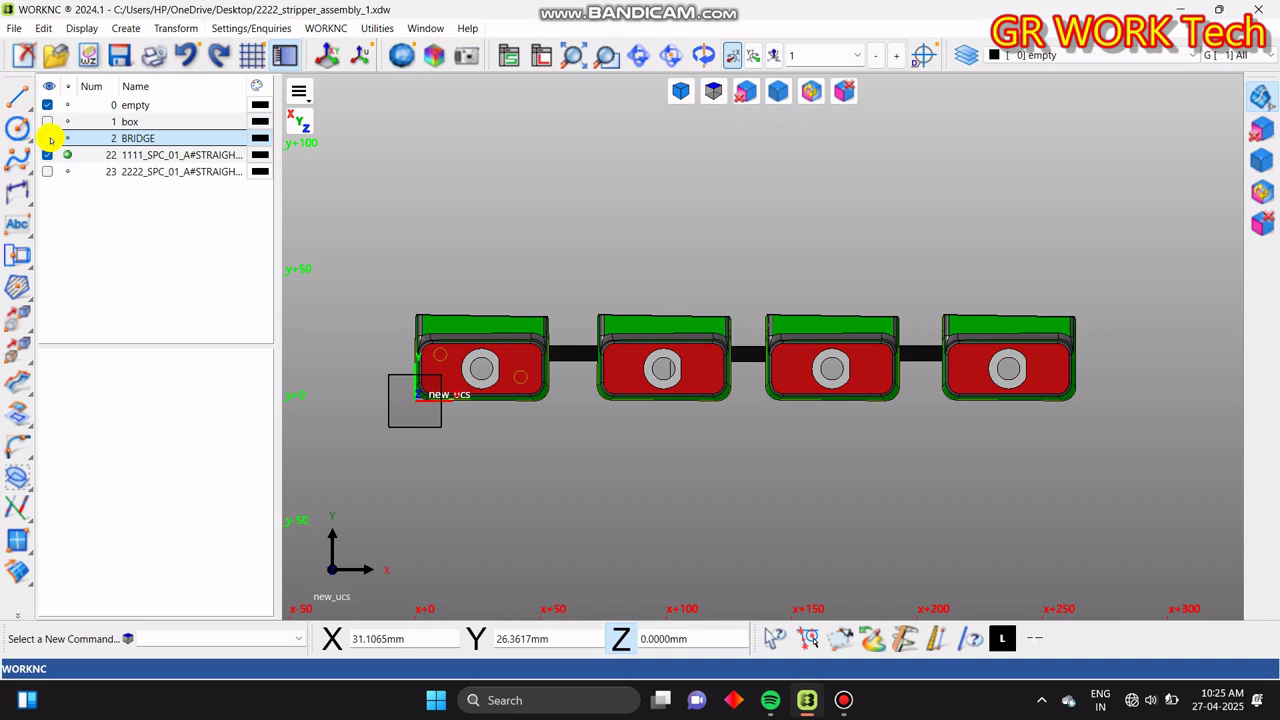
left_click(48, 138)
left_click(62, 154)
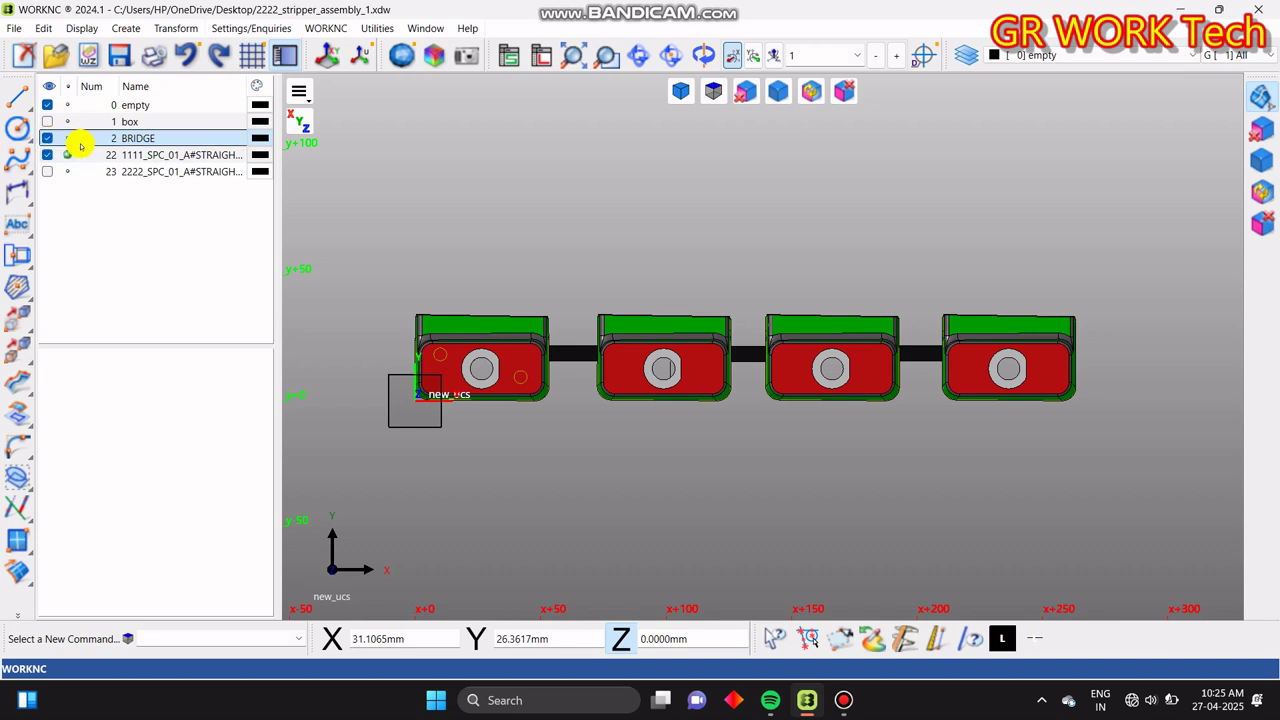
left_click(619, 322)
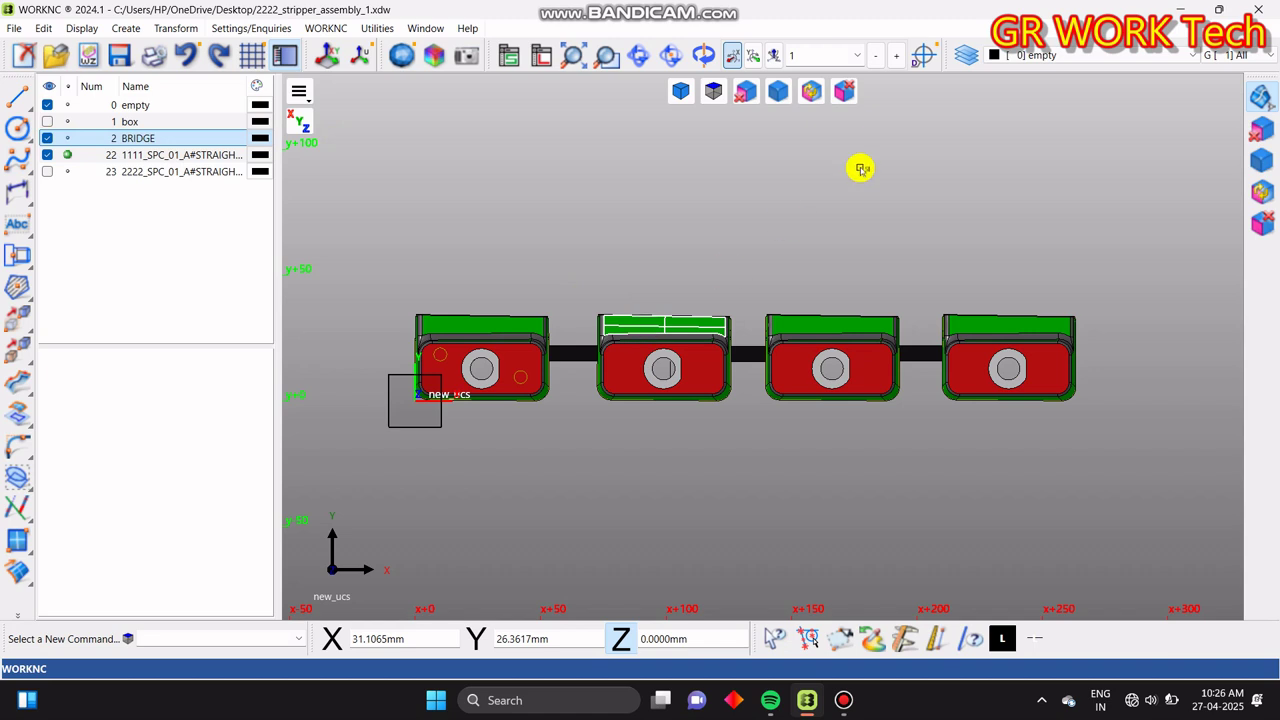
left_click(891, 149)
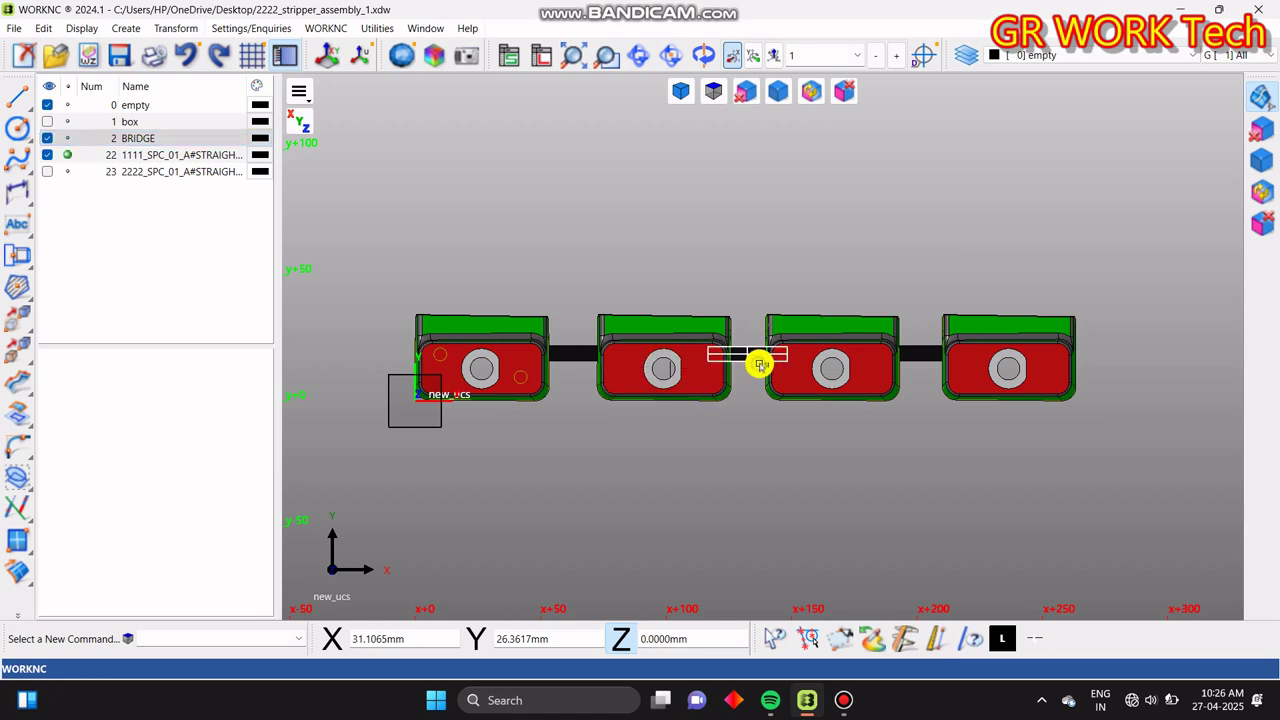
- Examine the four lifter blocks and the bridges joining them from above, below and the sides
scroll(634, 449, "down", 2)
scroll(614, 463, "up", 4)
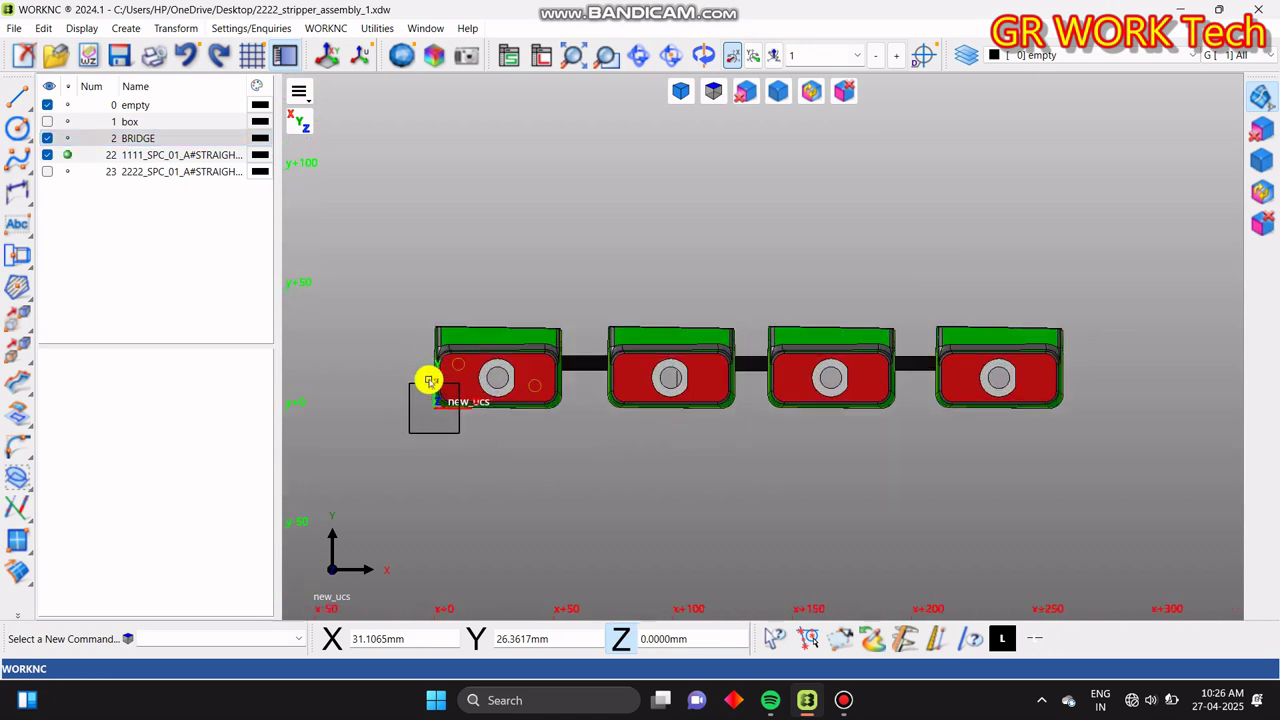
scroll(700, 460, "down", 3)
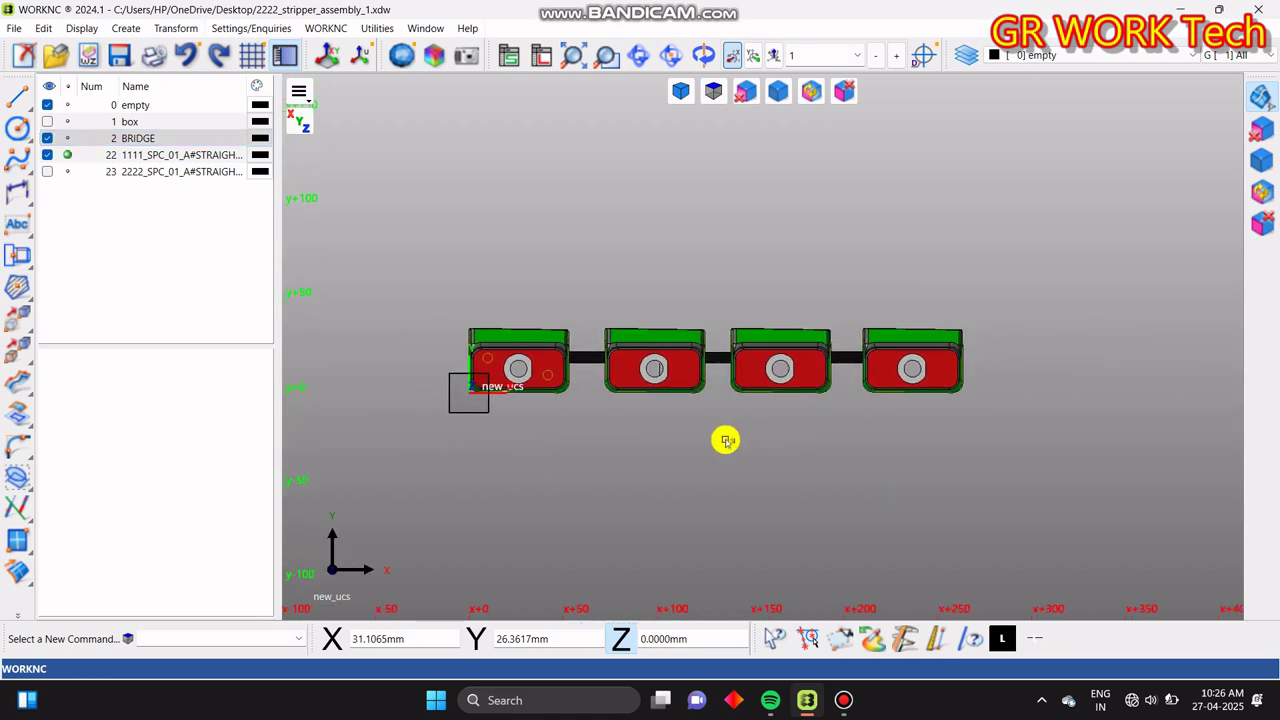
scroll(586, 403, "up", 1)
scroll(580, 398, "down", 1)
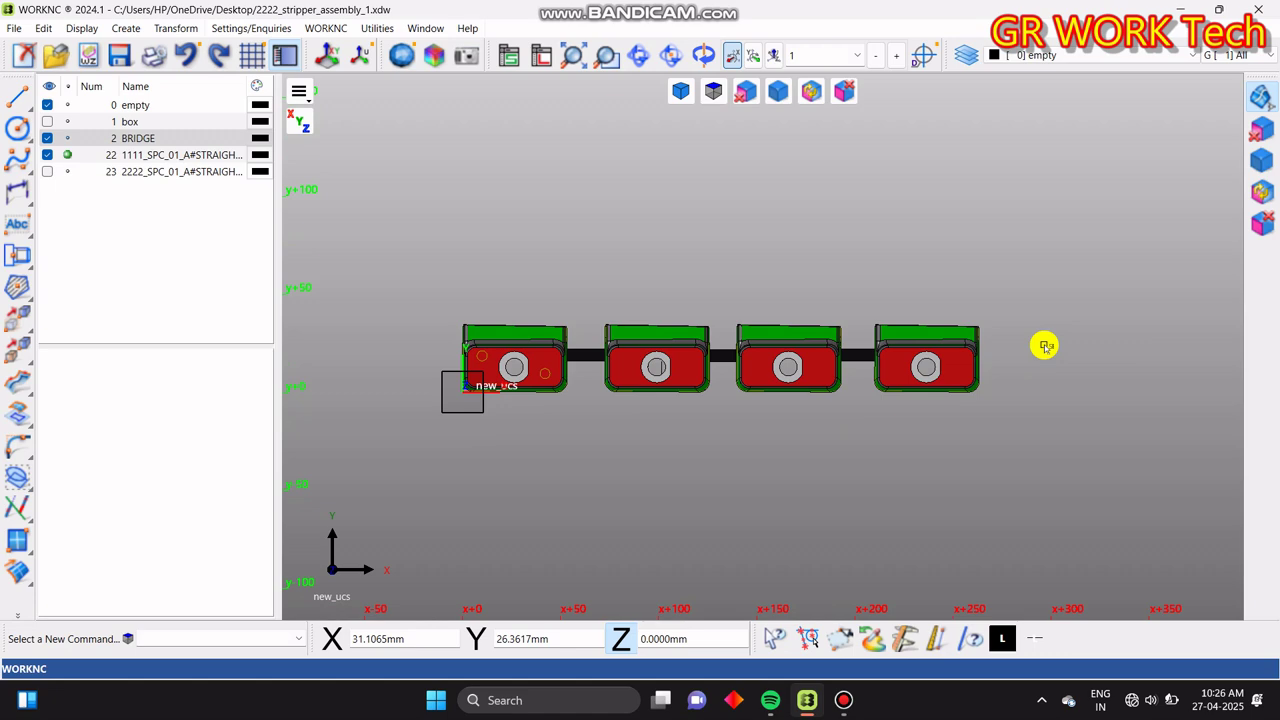
left_click_drag(1023, 363, 1248, 318)
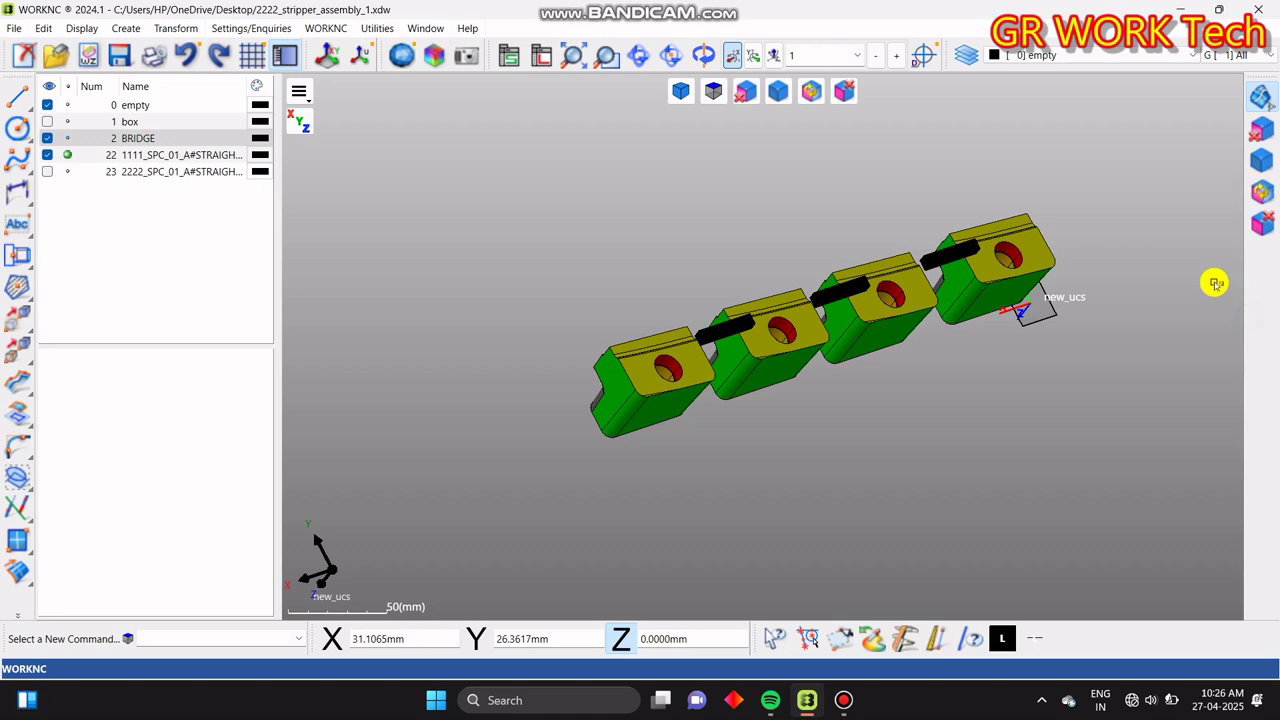
left_click_drag(758, 344, 777, 366)
left_click_drag(1026, 331, 1023, 403)
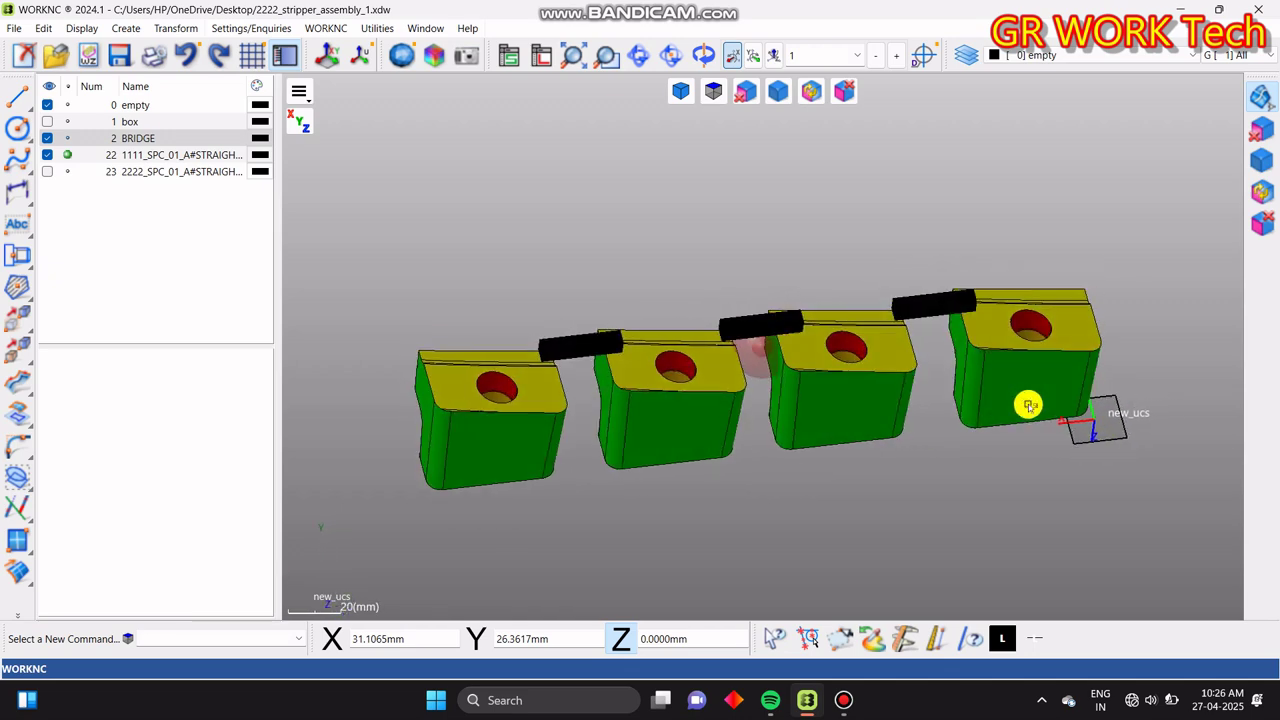
left_click_drag(471, 362, 709, 380)
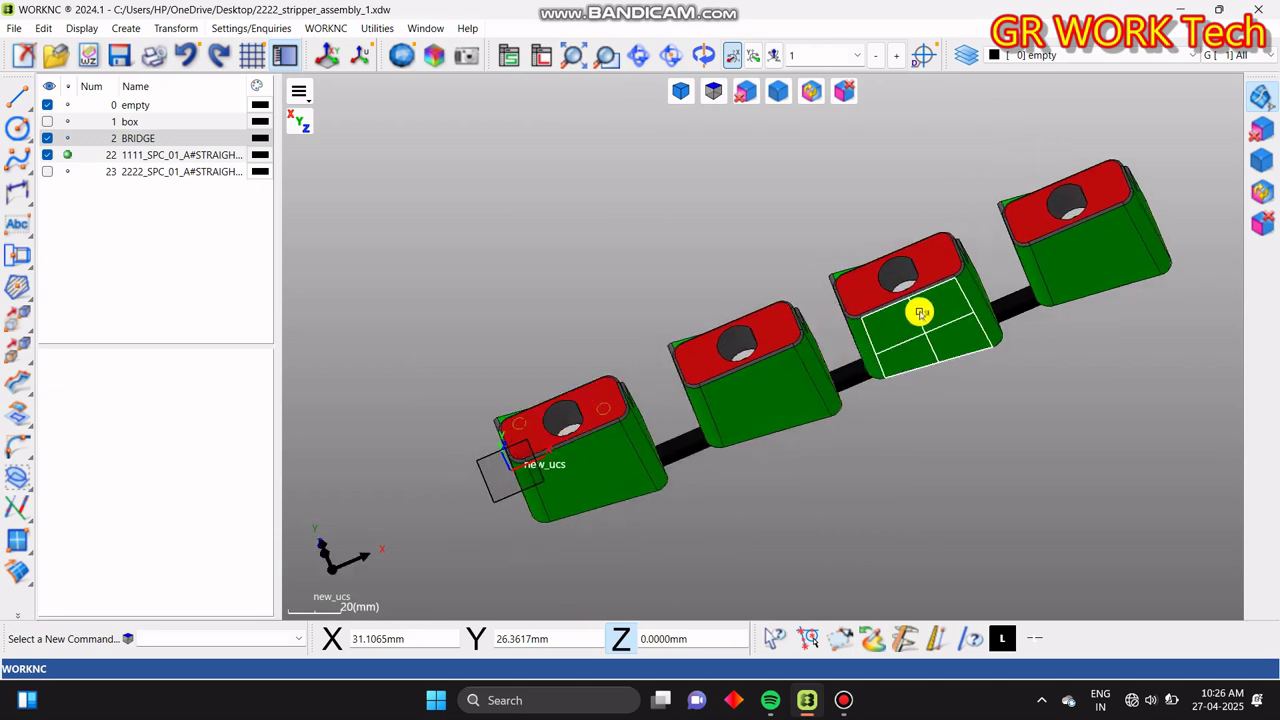
left_click_drag(1009, 277, 500, 501)
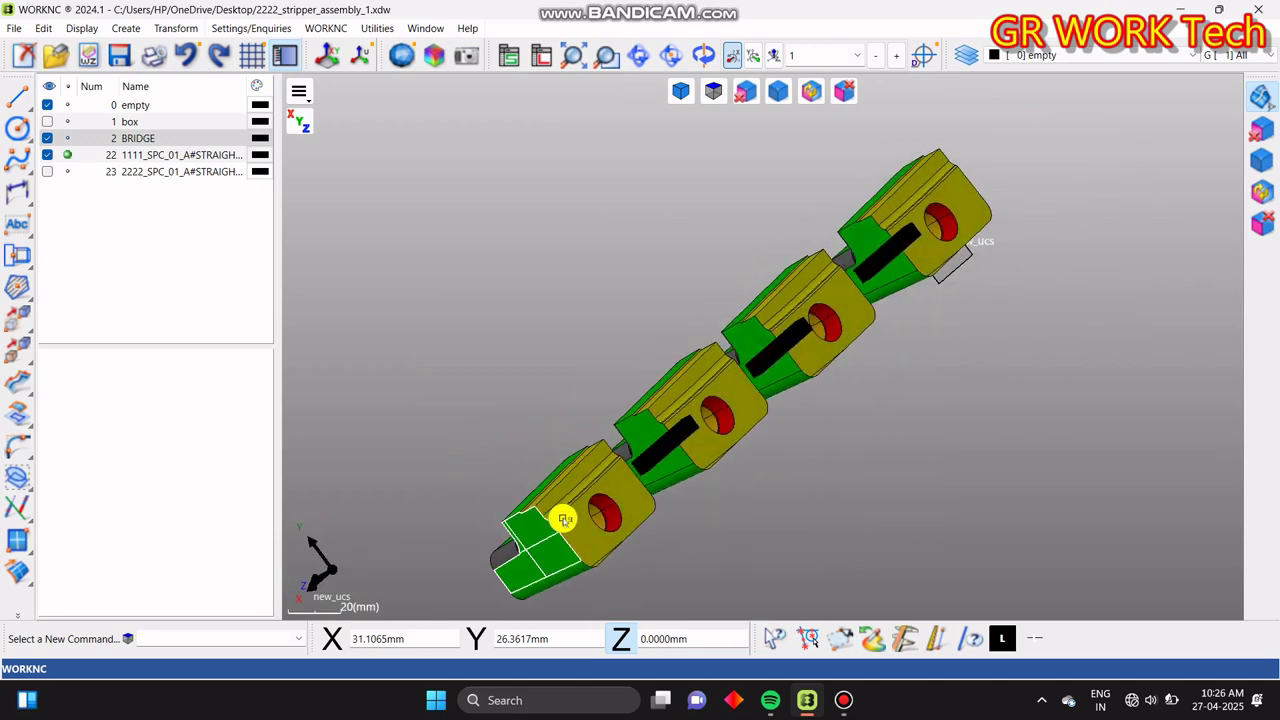
left_click_drag(827, 400, 646, 426)
left_click_drag(474, 529, 1123, 249)
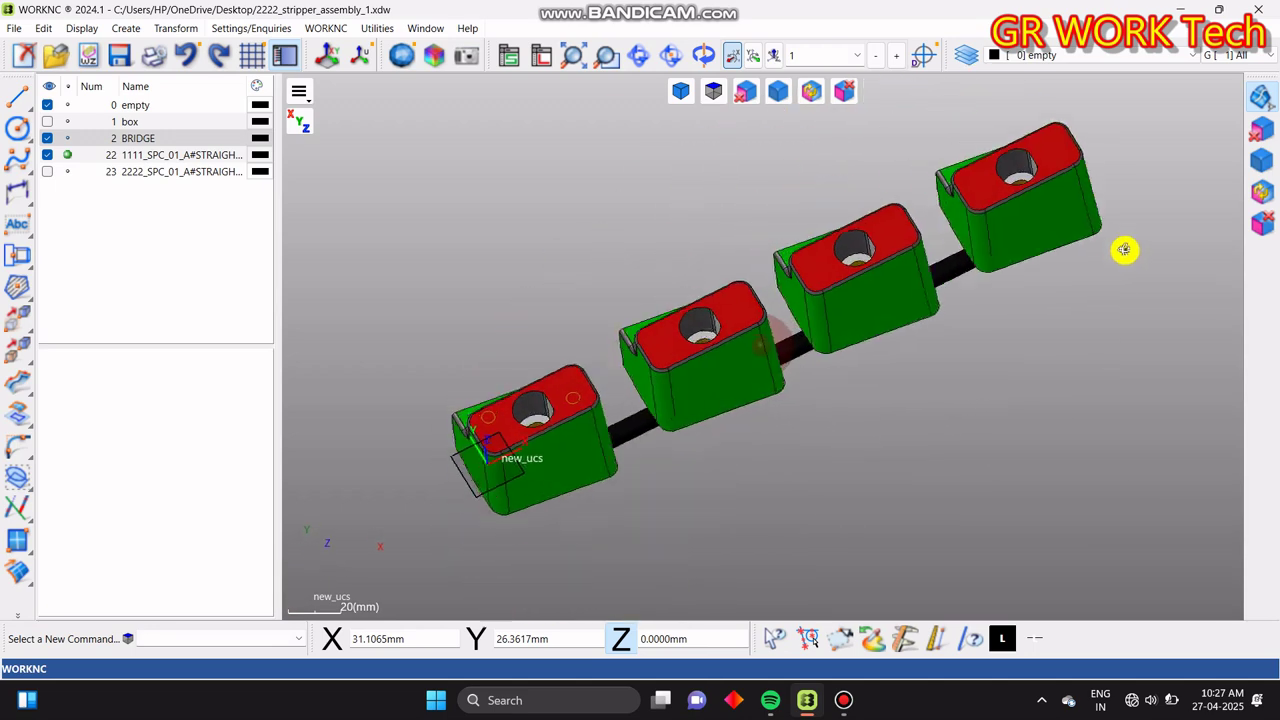
key("F5")
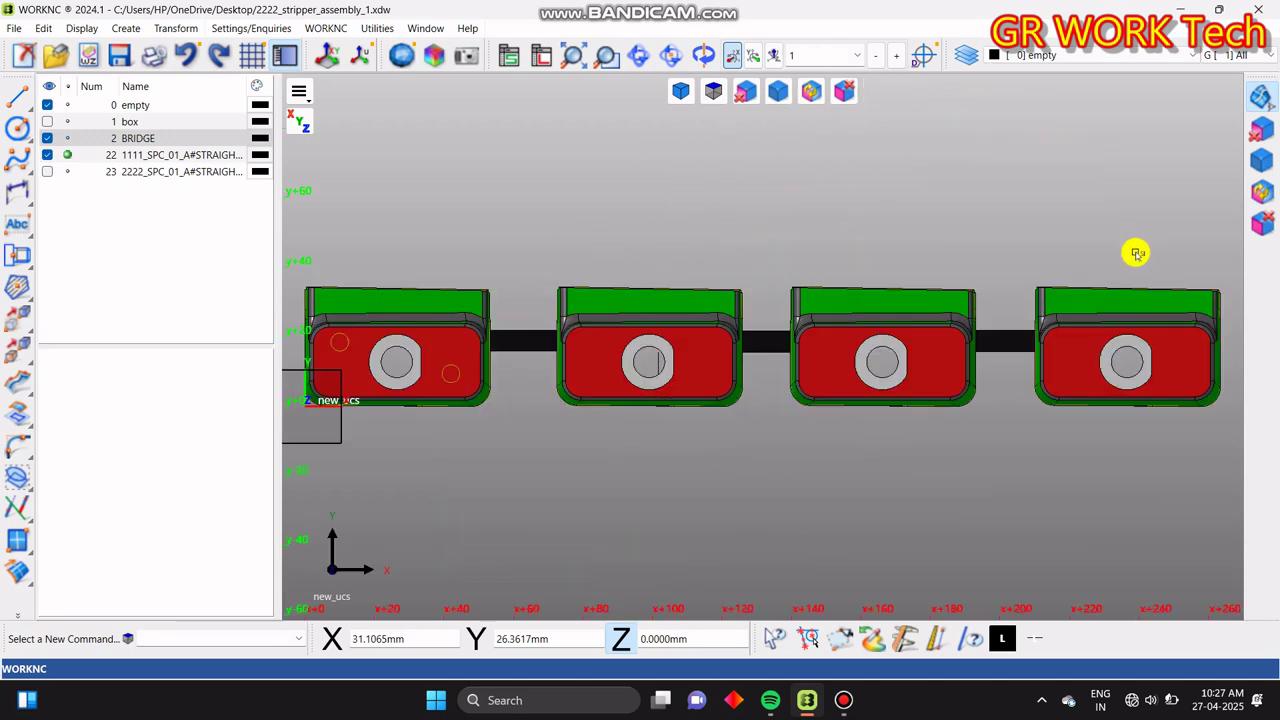
scroll(1066, 280, "down", 2)
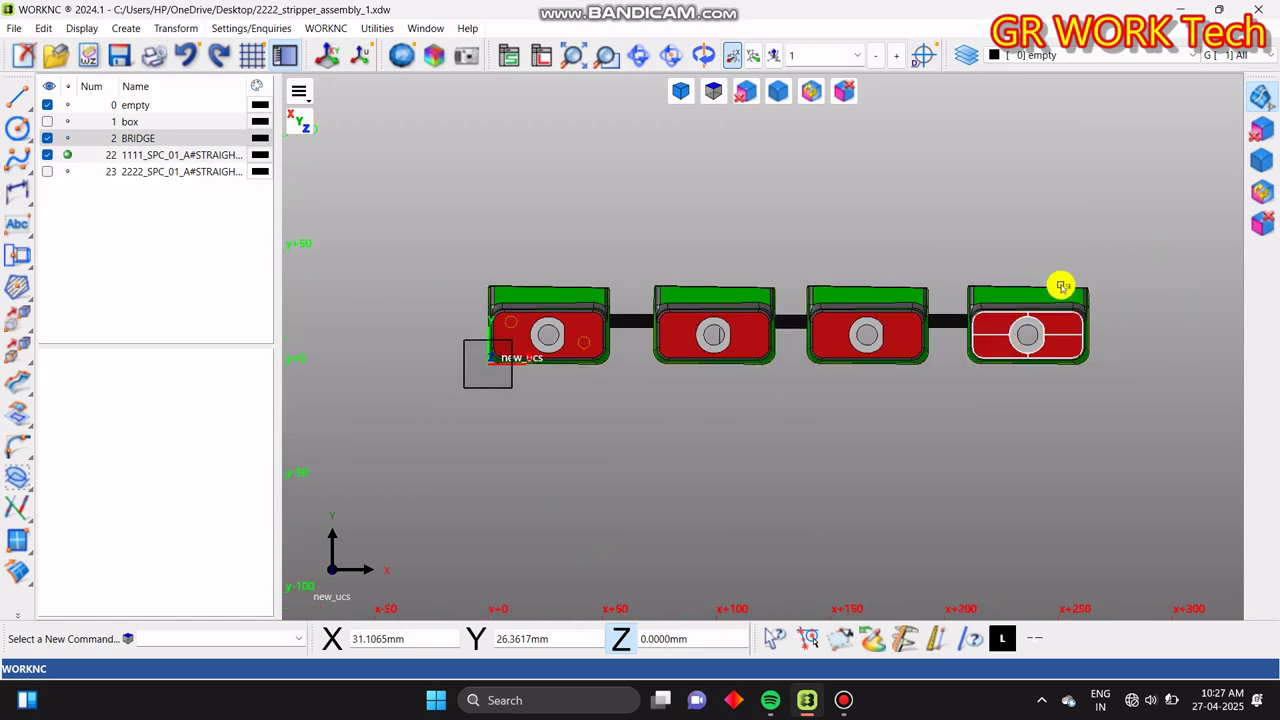
scroll(773, 357, "down", 2)
scroll(774, 356, "up", 1)
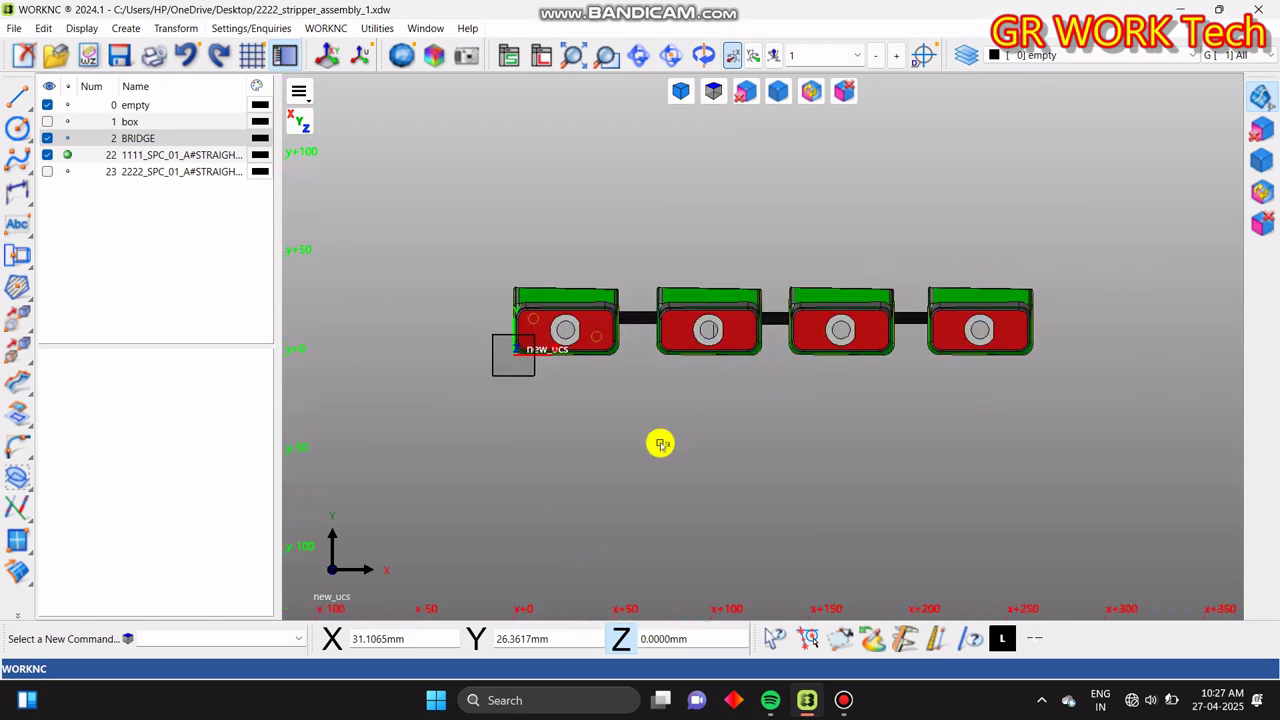
scroll(477, 420, "up", 4)
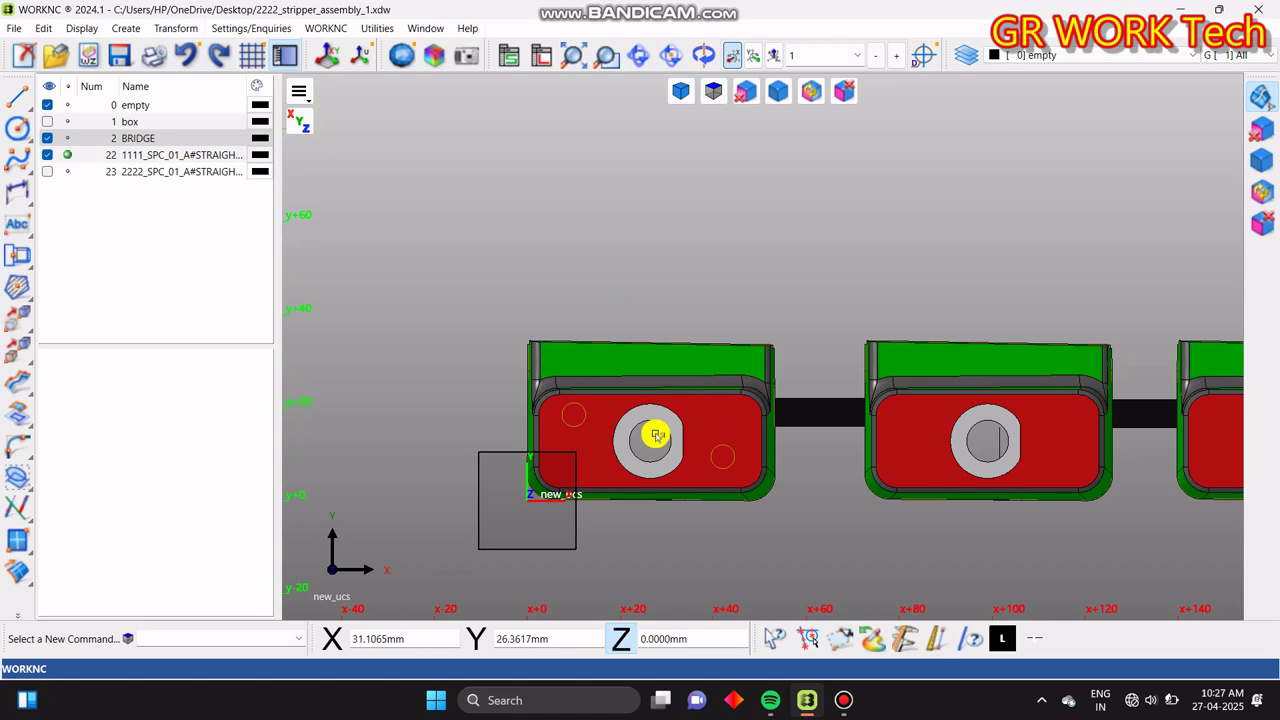
scroll(531, 326, "down", 1)
left_click(745, 91)
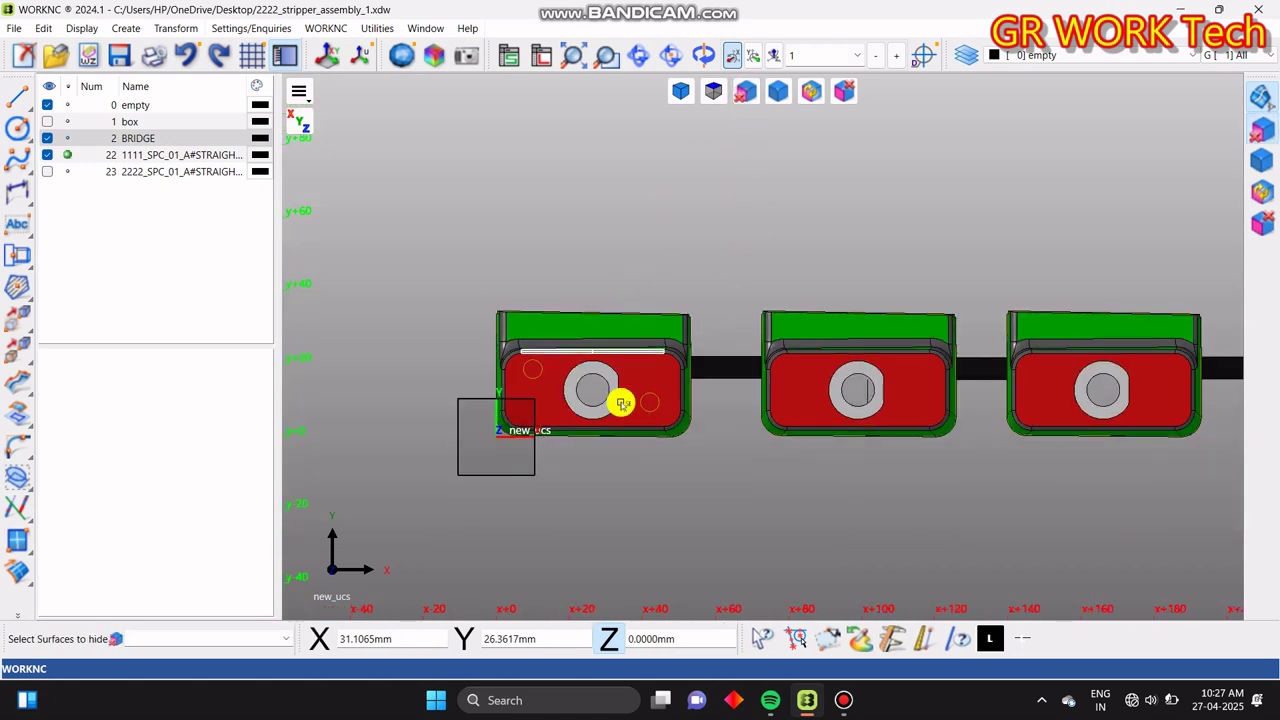
scroll(640, 388, "up", 1)
right_click(661, 391)
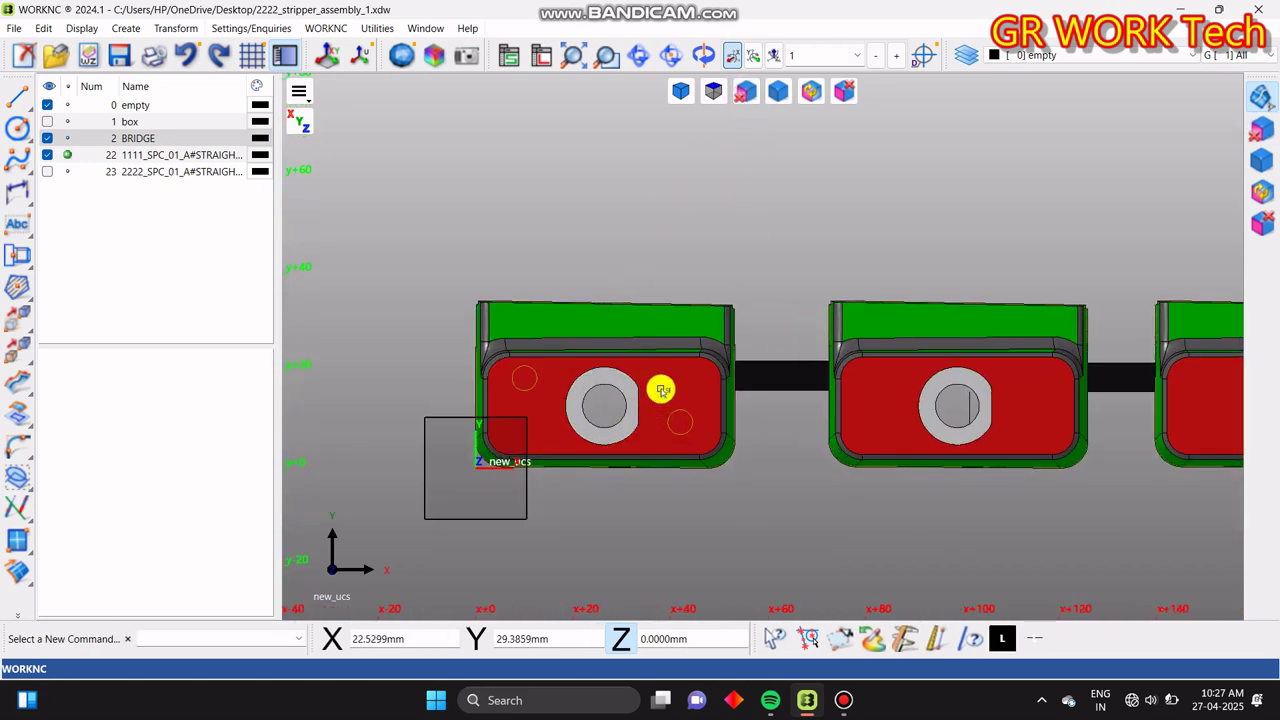
left_click(748, 94)
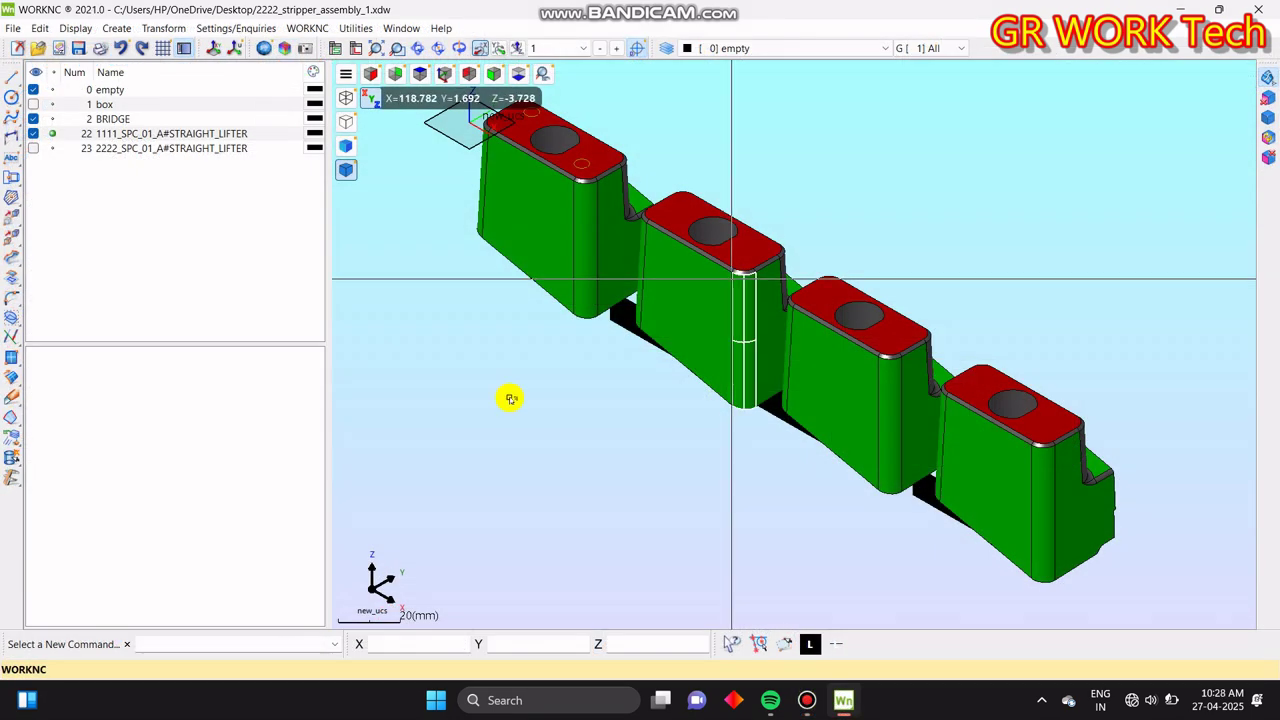
- Hide the green side faces of the lifter blocks, the first block's red top face and the yellow underside faces
middle_click_drag(716, 353, 851, 349)
key("F5")
scroll(691, 434, "down", 1)
left_click(1263, 89)
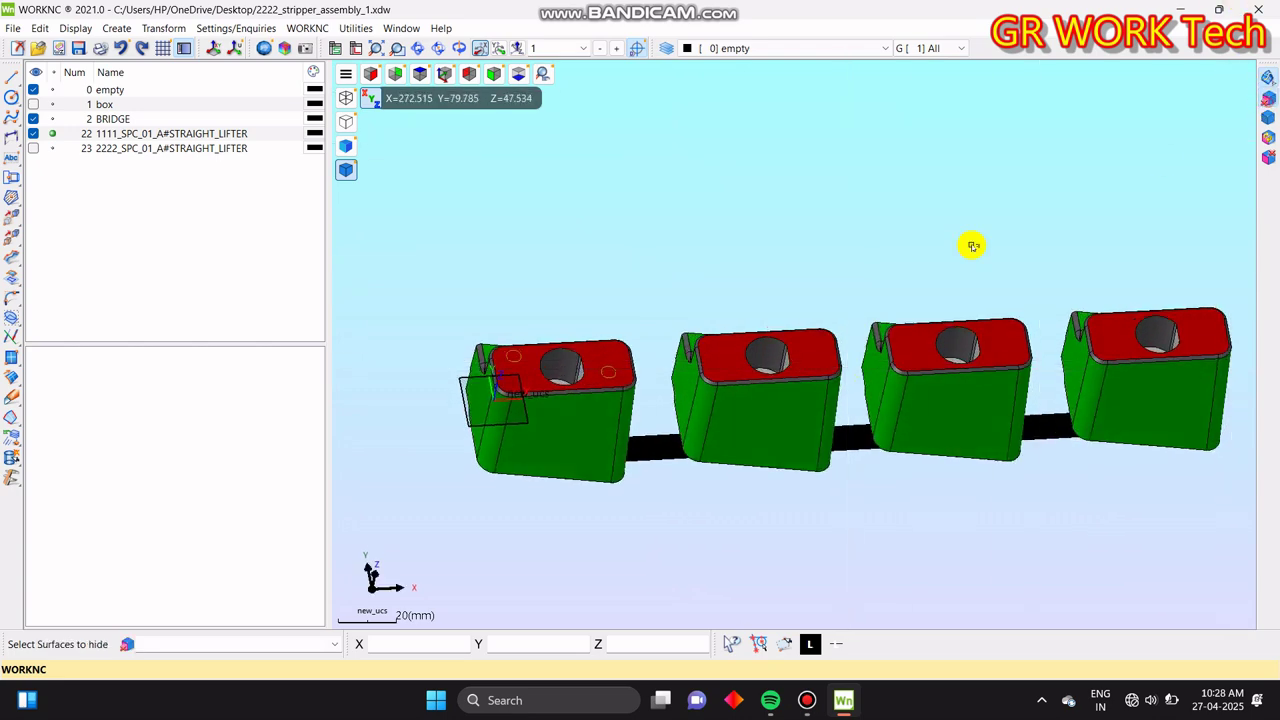
scroll(574, 409, "up", 4)
middle_click_drag(541, 285, 761, 351)
left_click(760, 351)
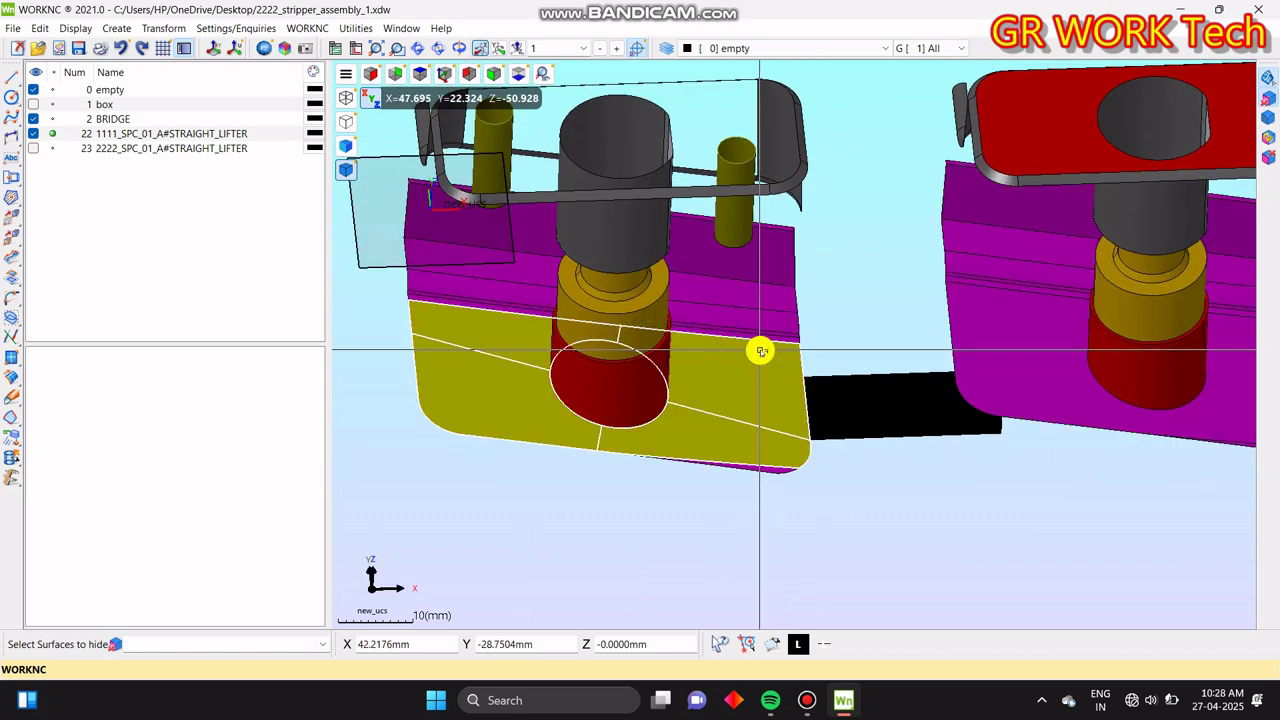
middle_click(757, 349)
- Hide the remaining wall, edge and counterbore surfaces around the first lifter block's two small dowel holes
middle_click_drag(651, 414, 676, 386)
left_click(651, 220)
middle_click(651, 220)
middle_click_drag(651, 220, 772, 450)
left_click(686, 394)
middle_click(692, 410)
left_click(683, 339)
middle_click(611, 423)
- Hide the remaining magenta bore surfaces and the black bridges, isolating the two small yellow dowel-hole cylinders
left_click(695, 447)
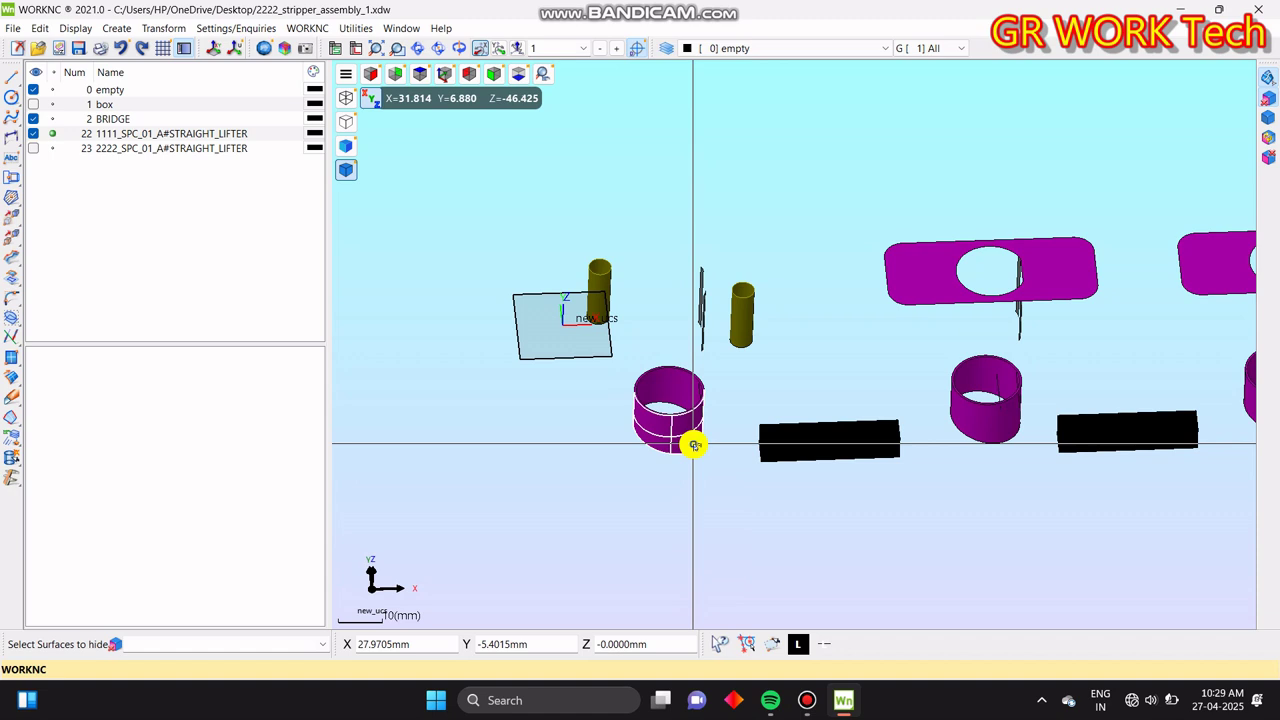
middle_click(705, 440)
left_click(823, 449)
middle_click(823, 449)
mouse_move(588, 575)
middle_mouse_down()
mouse_move(891, 349)
mouse_move(686, 371)
mouse_move(656, 329)
mouse_move(831, 340)
middle_mouse_up()
middle_click(843, 329)
scroll(535, 217, "up", 2)
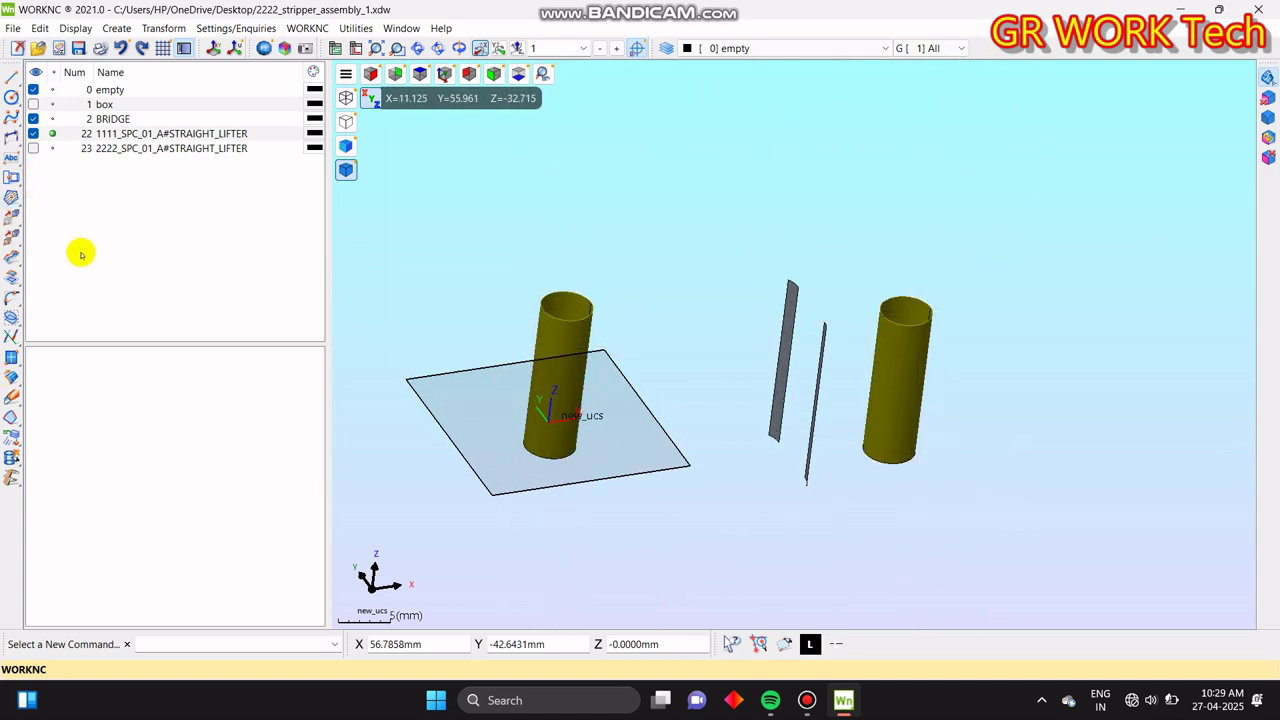
- Translate the top circles of both dowel holes by -18 mm along Z
left_click(10, 215)
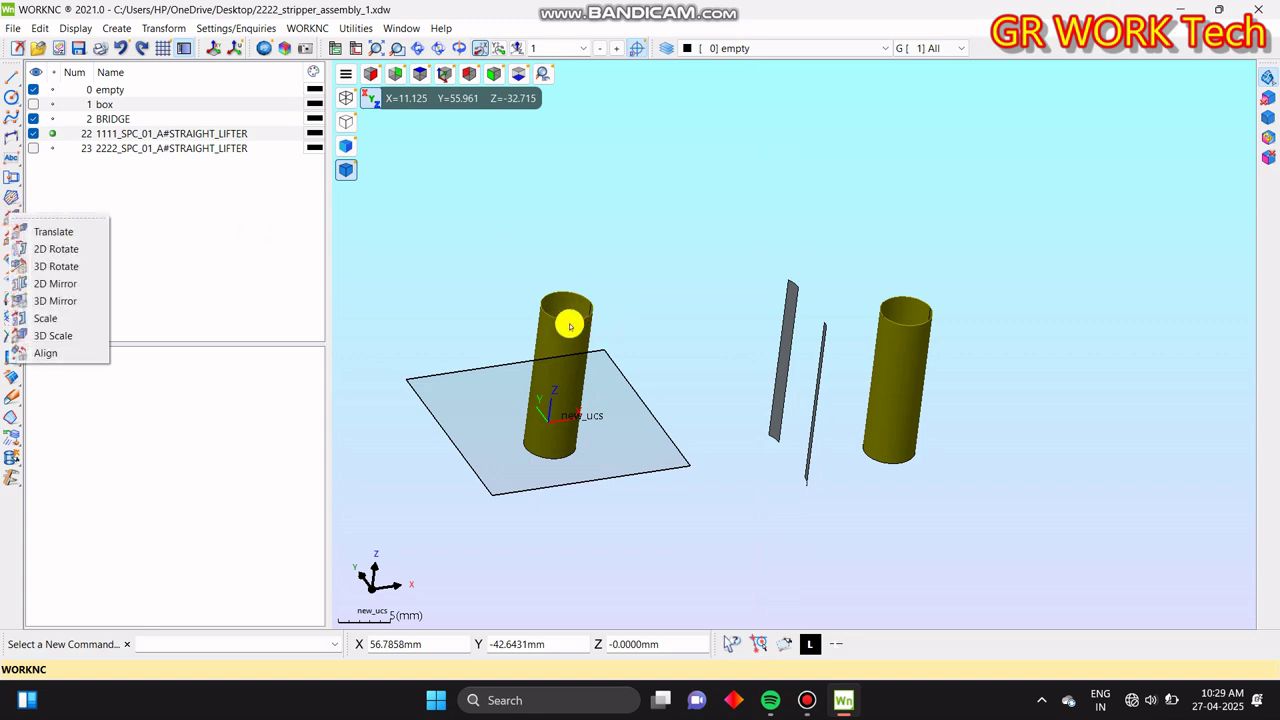
left_click(60, 231)
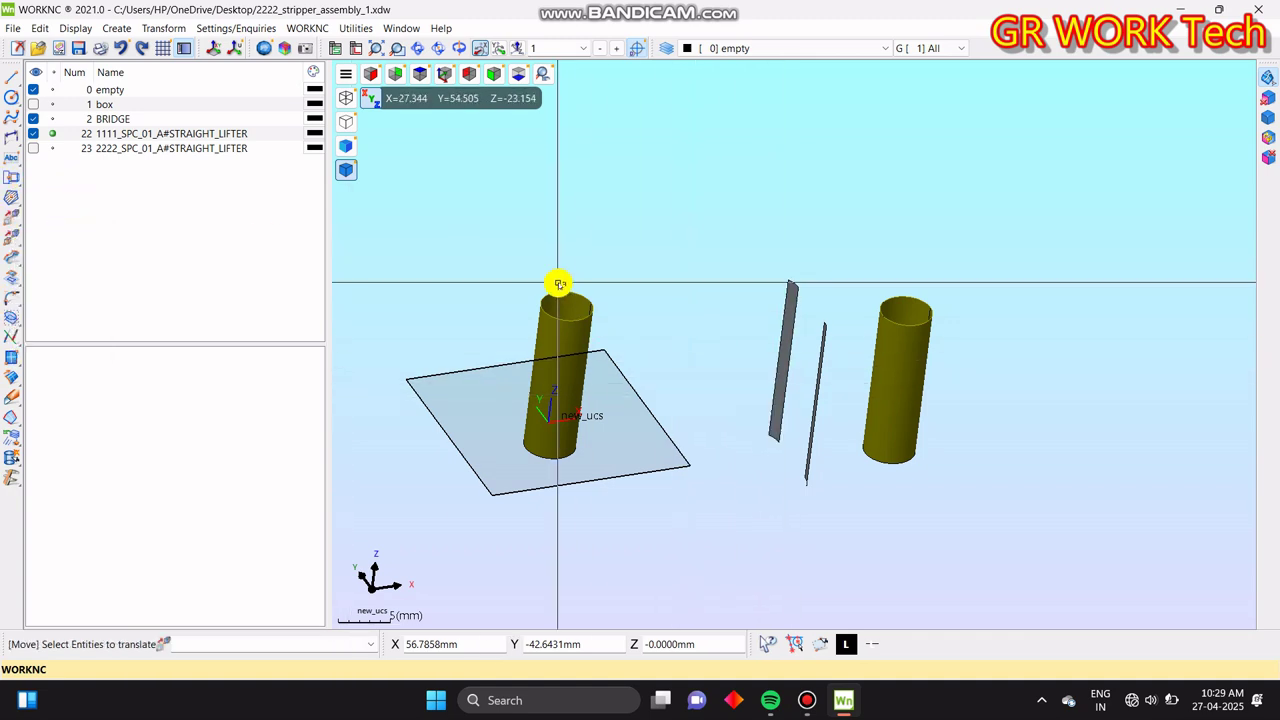
left_click(567, 322)
left_click(898, 326)
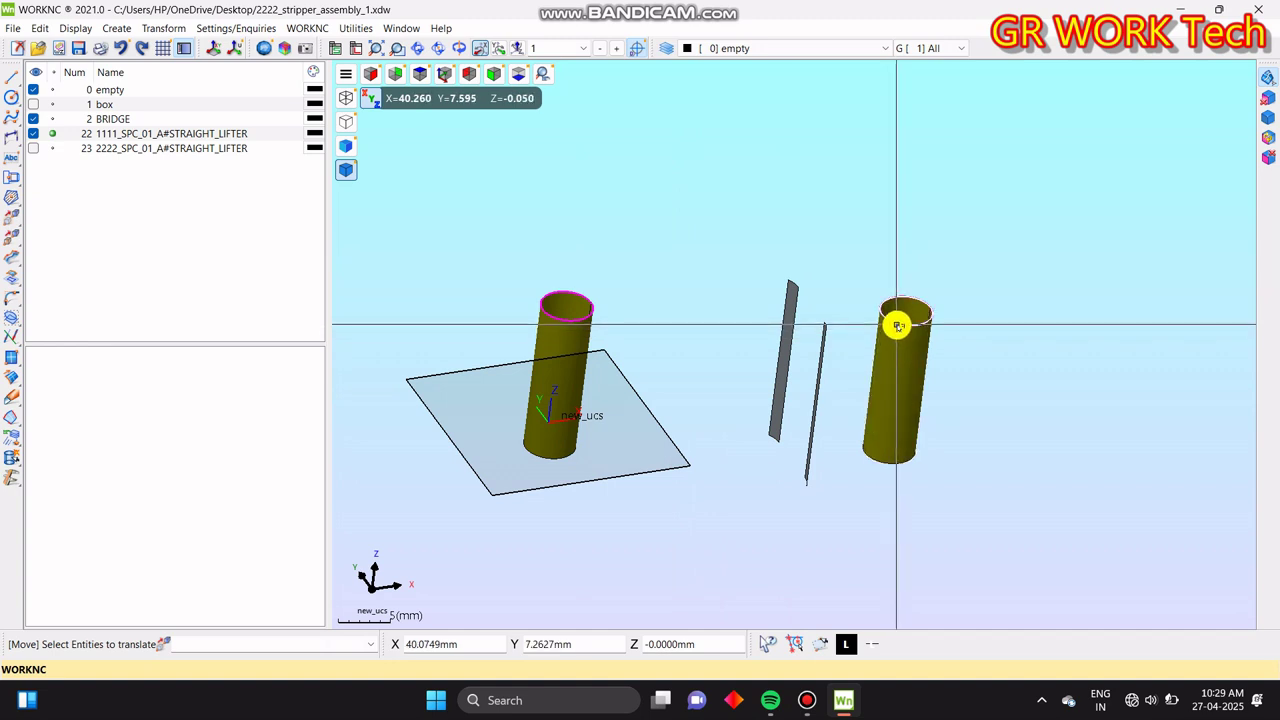
middle_click(898, 326)
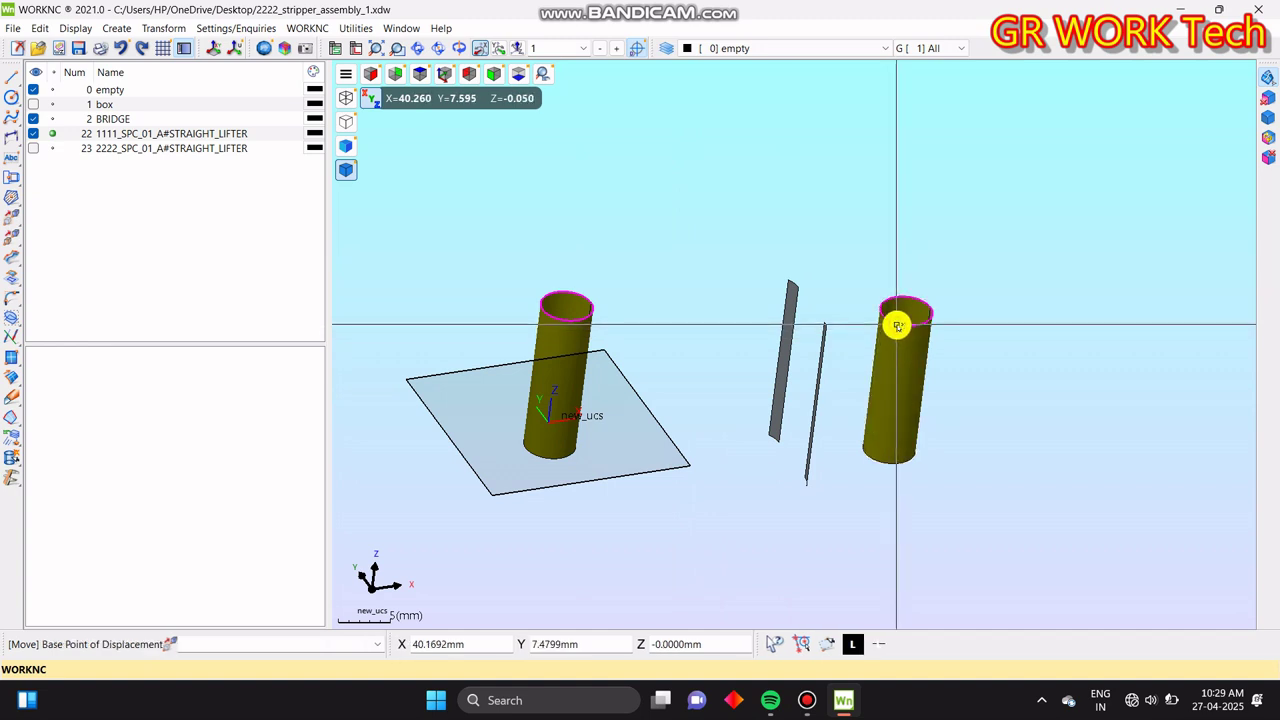
left_click(898, 326)
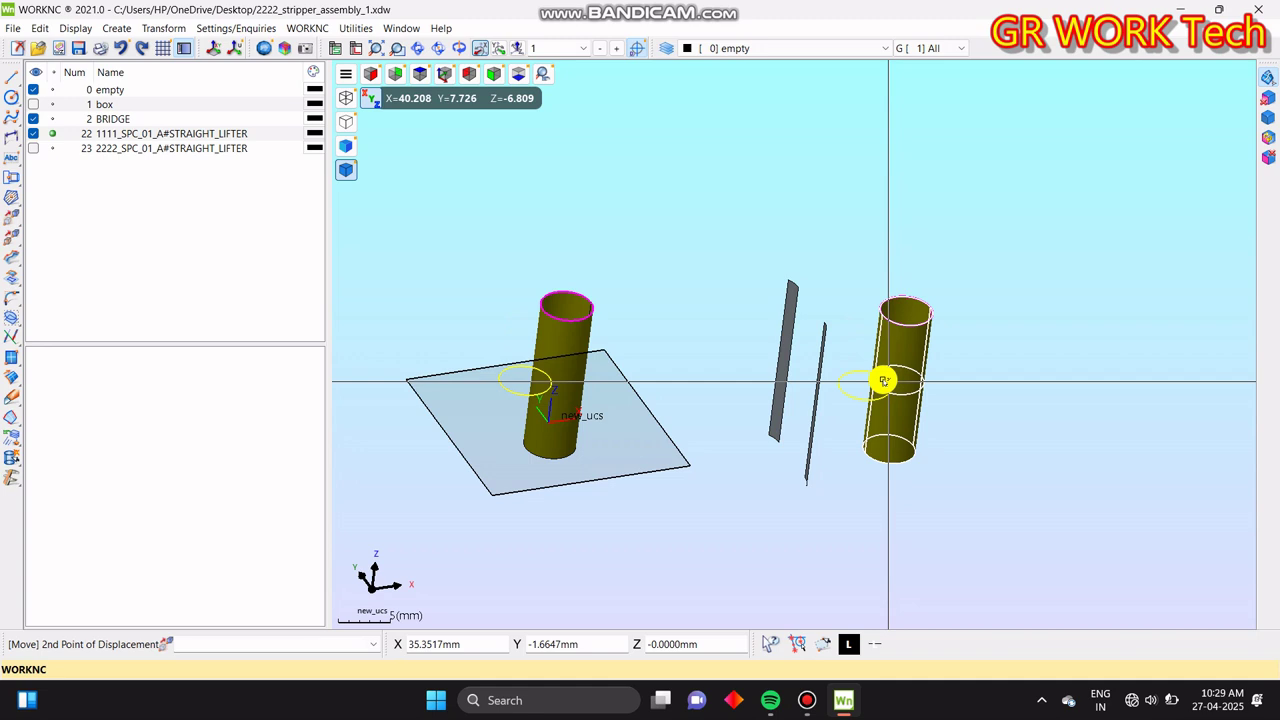
type("rz-18")
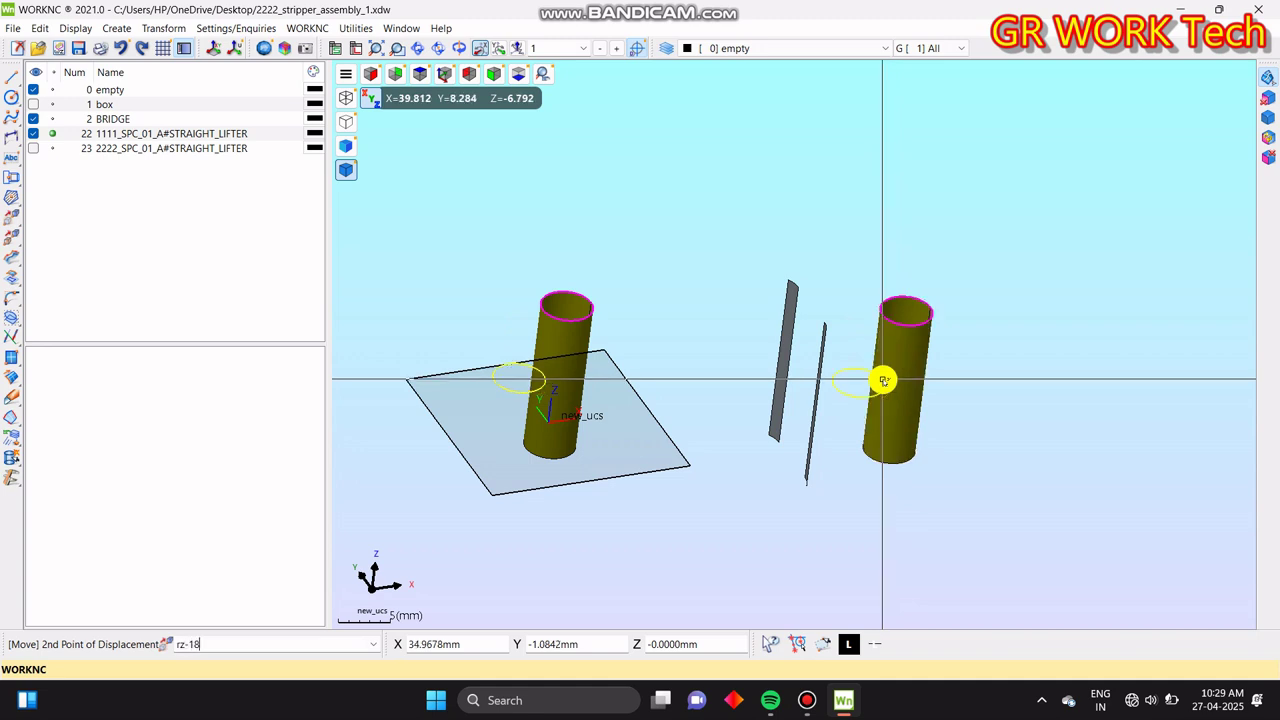
key("Return")
middle_click_drag(884, 380, 762, 377)
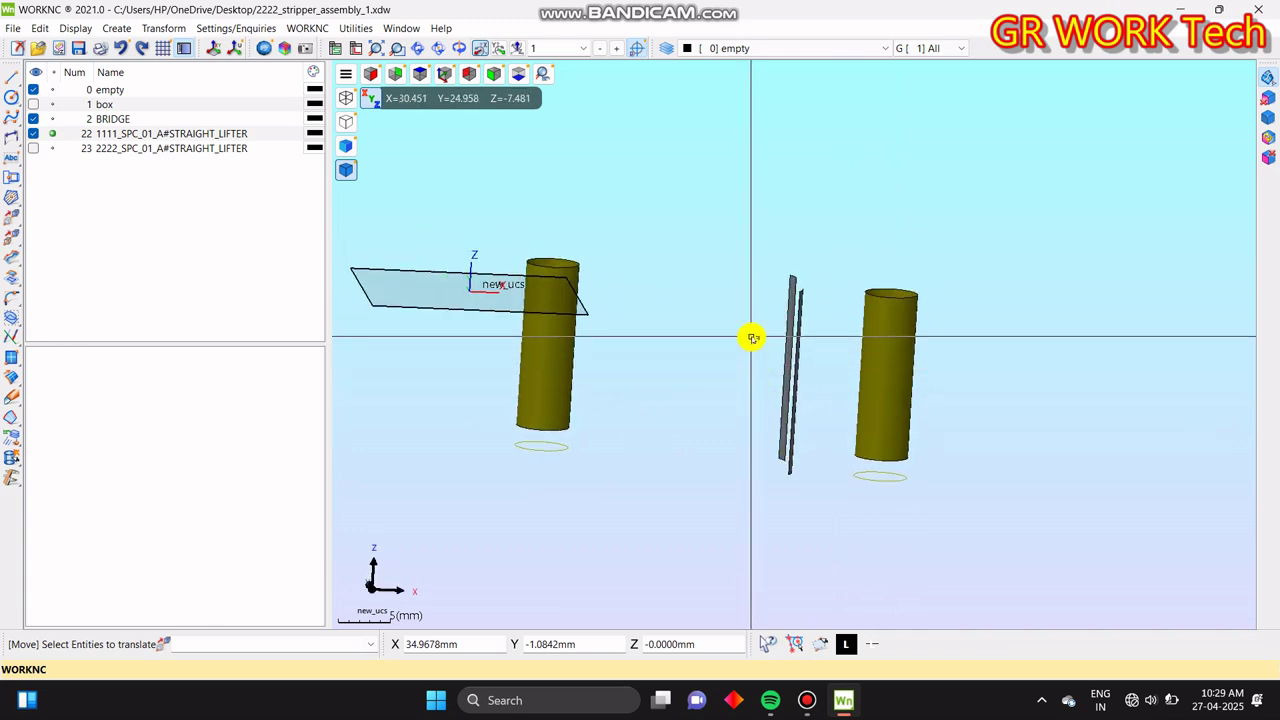
middle_click_drag(790, 345, 789, 297)
middle_click_drag(642, 374, 757, 464)
- Measure the depth of one dowel hole between the top and bottom ends of its cylinder seam
left_click(241, 31)
left_click(263, 55)
left_click(249, 28)
mouse_move(274, 55)
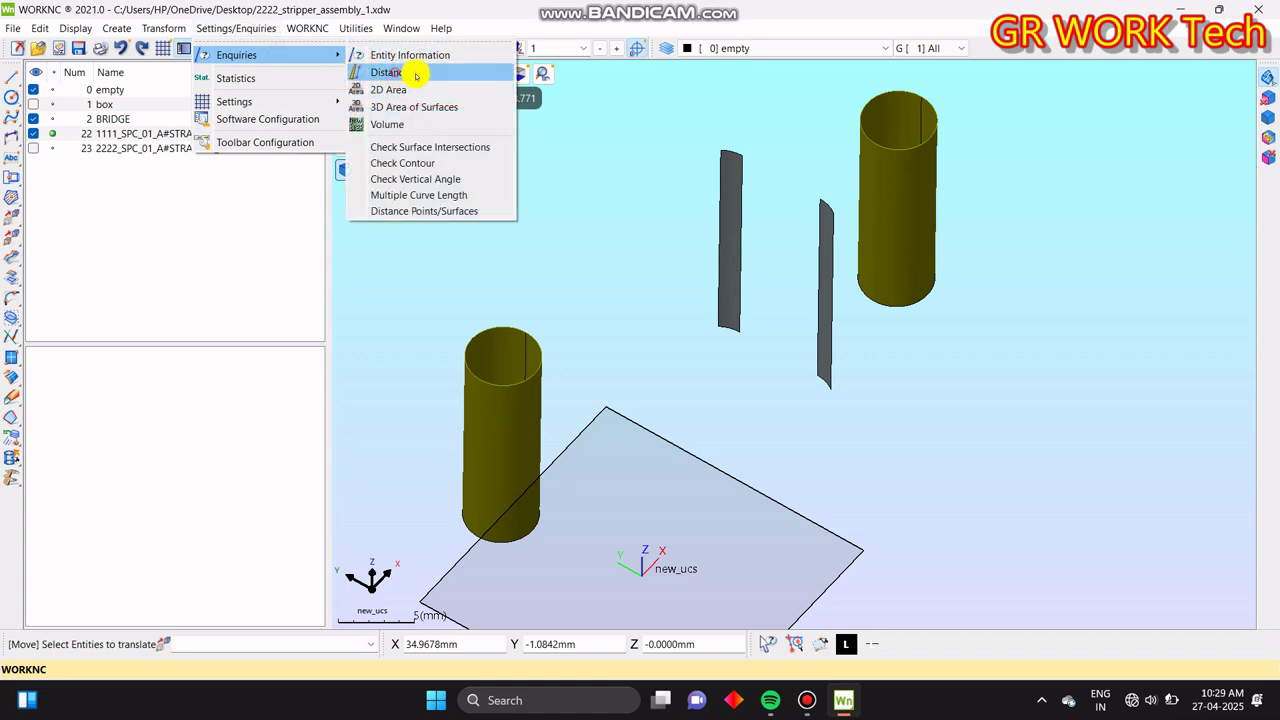
left_click(395, 73)
middle_click_drag(786, 266, 755, 325)
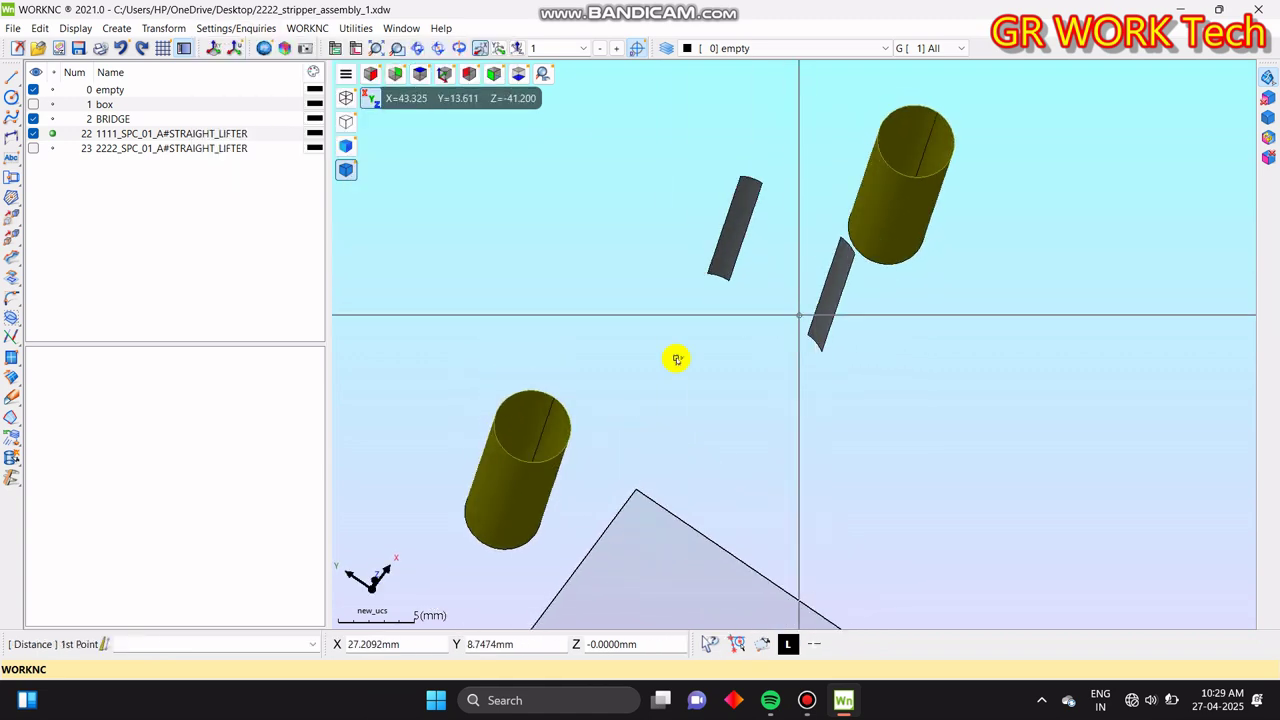
scroll(563, 405, "up", 5)
left_click(563, 406)
middle_click_drag(557, 420, 686, 291)
middle_click_drag(686, 291, 689, 323)
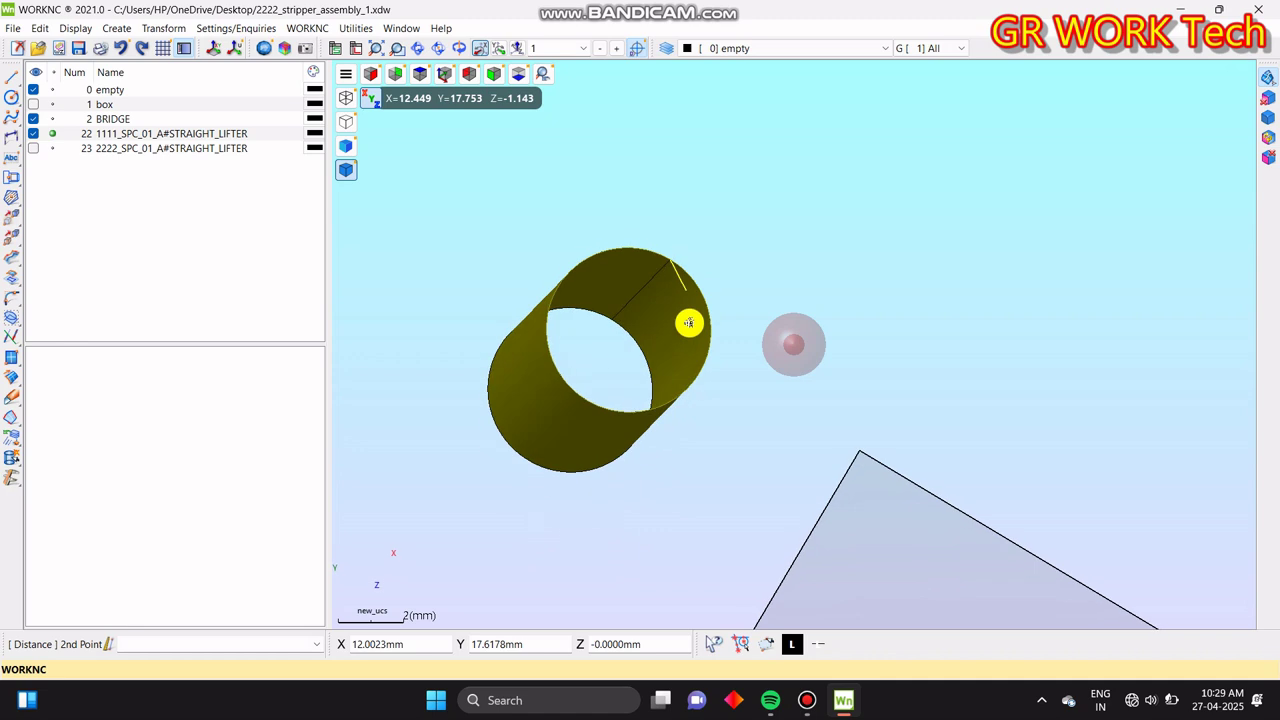
left_click(635, 335)
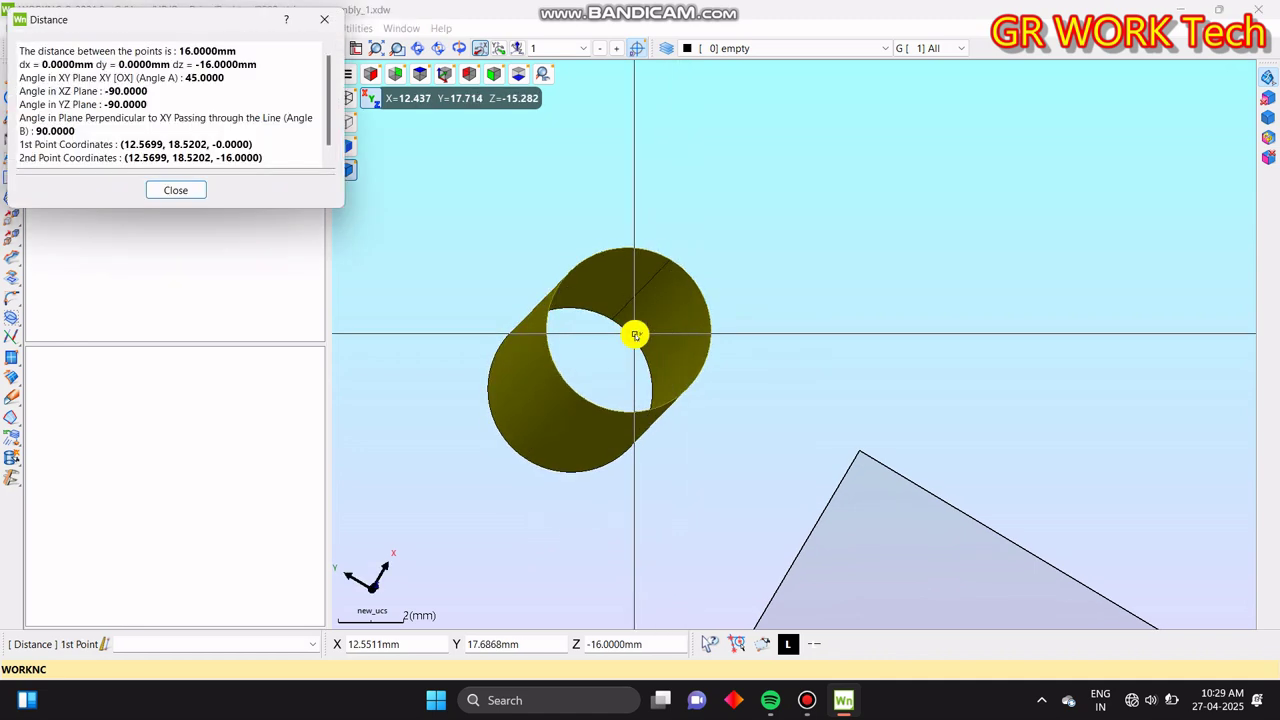
left_click(325, 20)
middle_click_drag(703, 274, 625, 357)
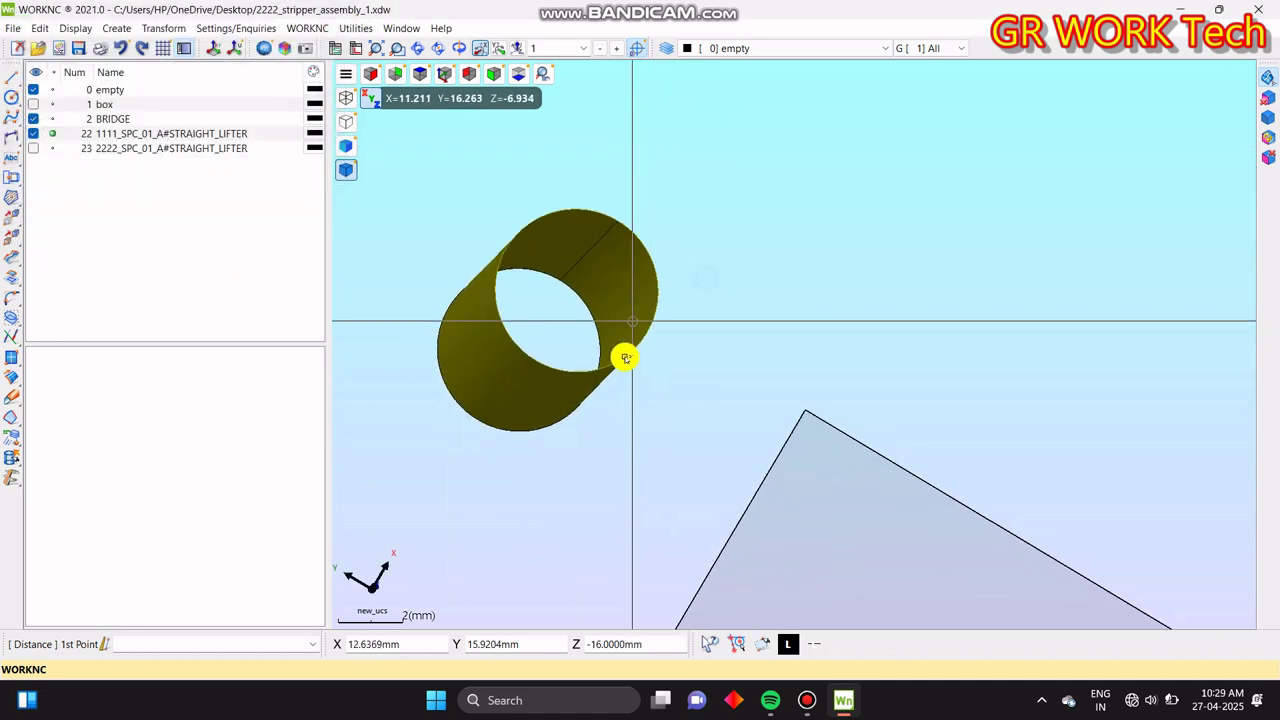
- Move the top circles of both dowel holes down to the bottom ends of their cylinders at Z -16
scroll(743, 406, "down", 5)
middle_click_drag(743, 406, 794, 320)
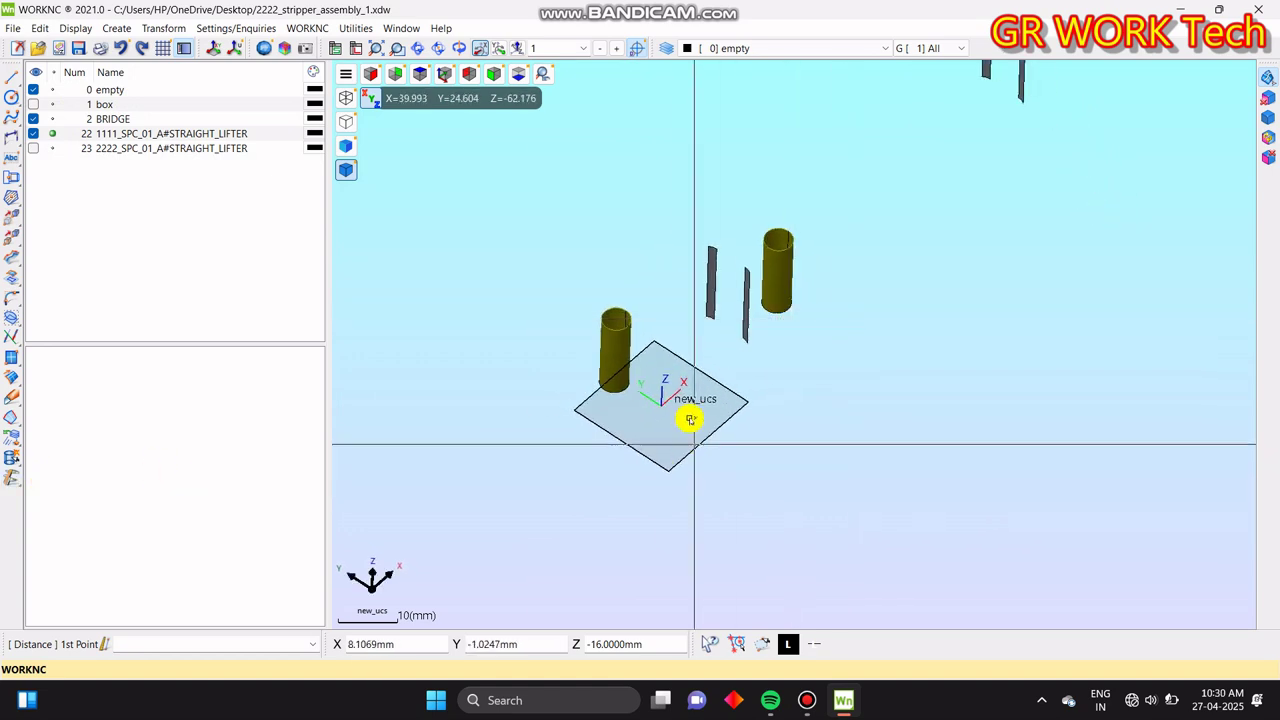
scroll(650, 425, "up", 2)
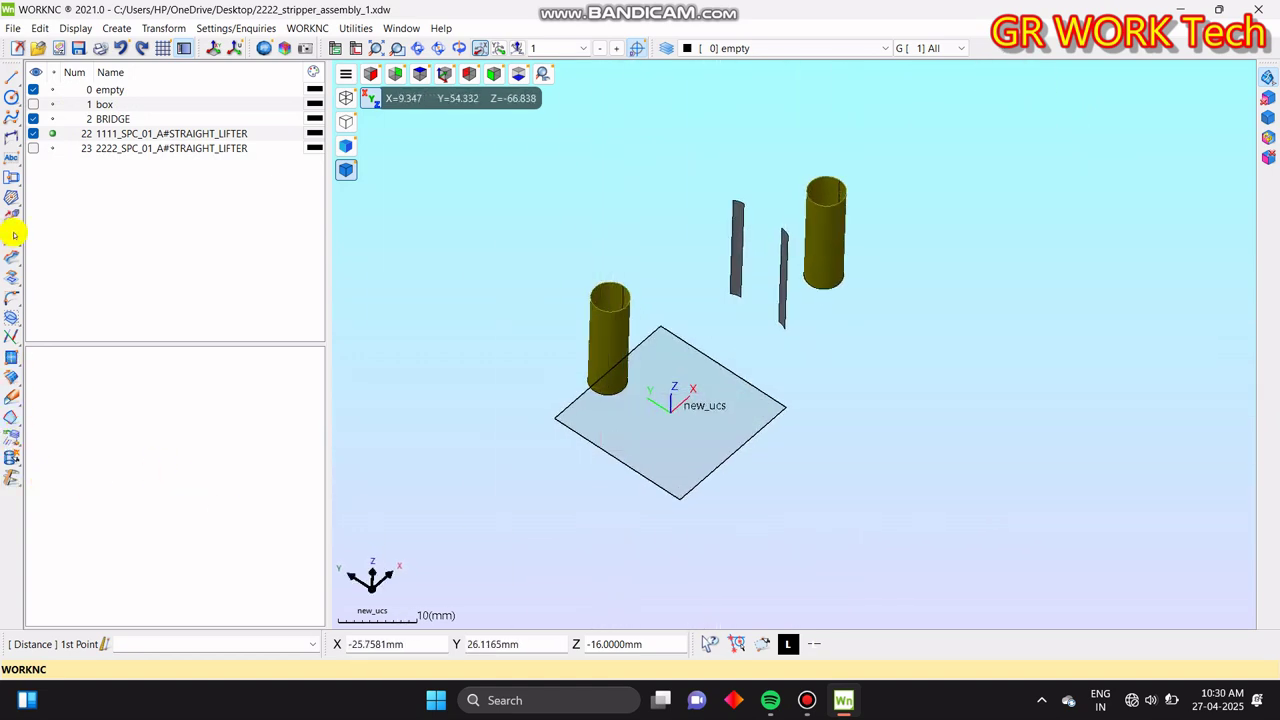
scroll(694, 277, "up", 3)
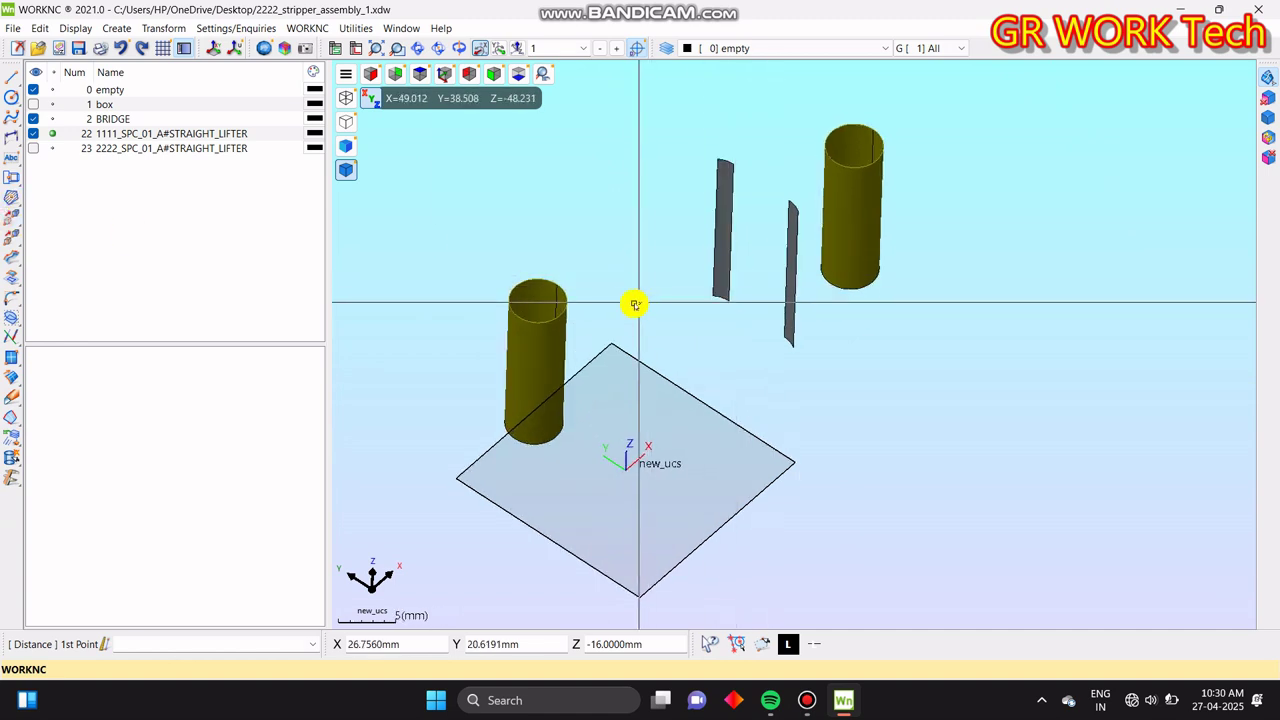
left_click(530, 279)
key("Escape")
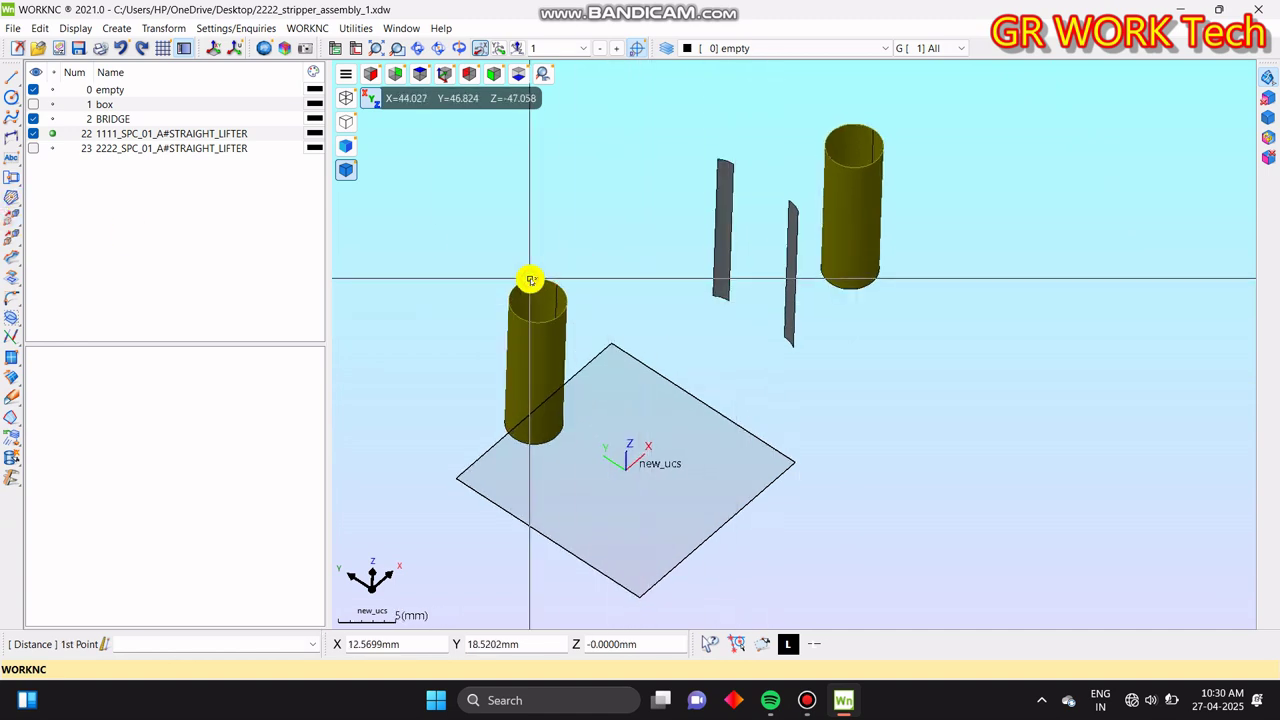
key("Escape")
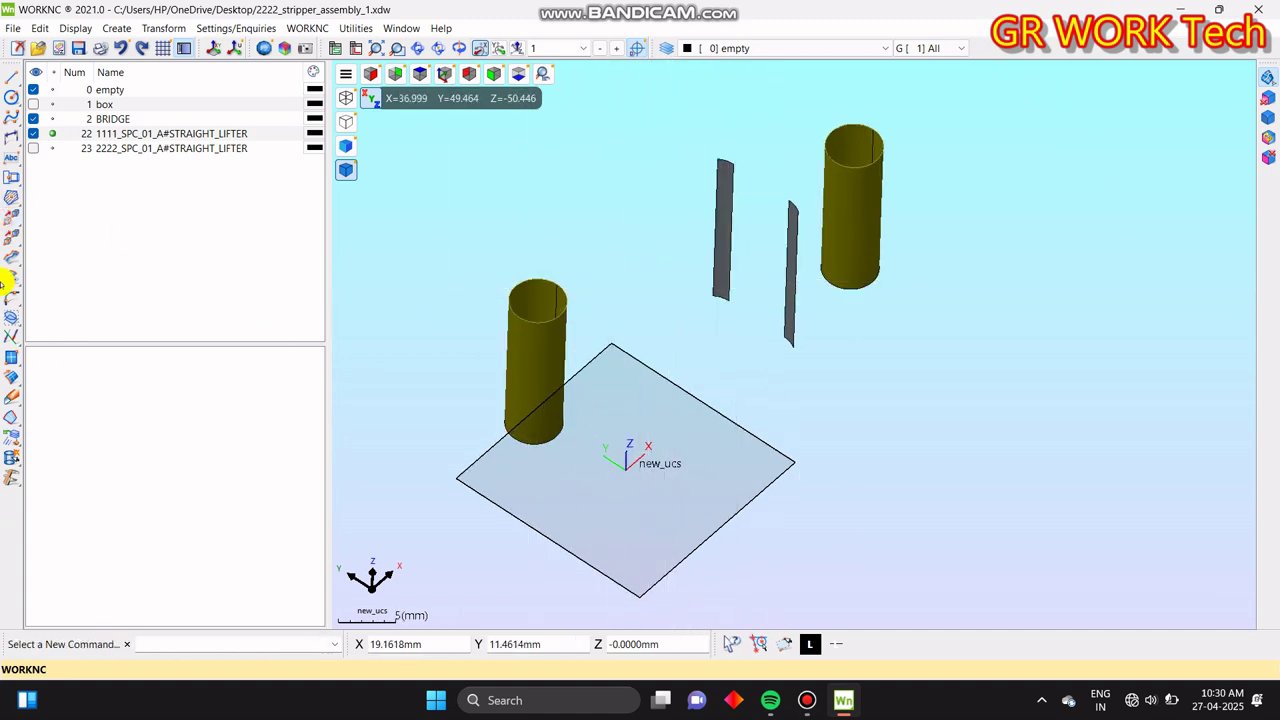
left_click(13, 221)
left_click(550, 285)
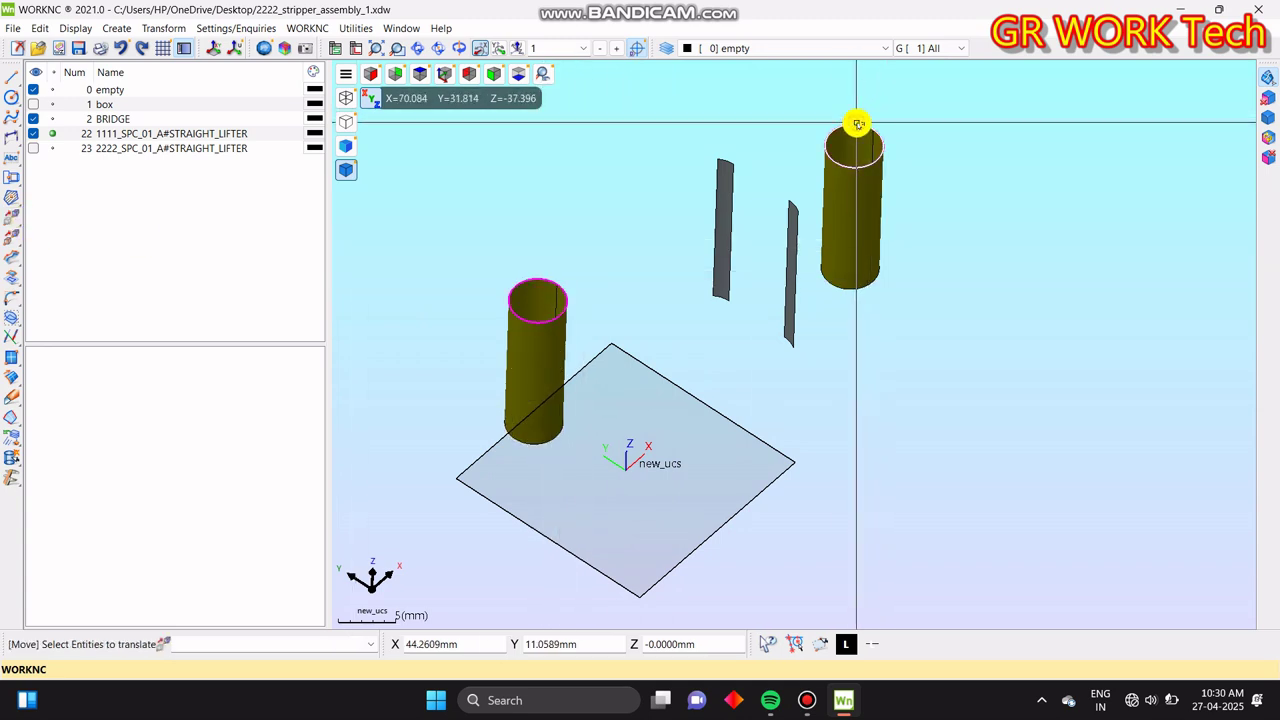
left_click(857, 124)
right_click(857, 124)
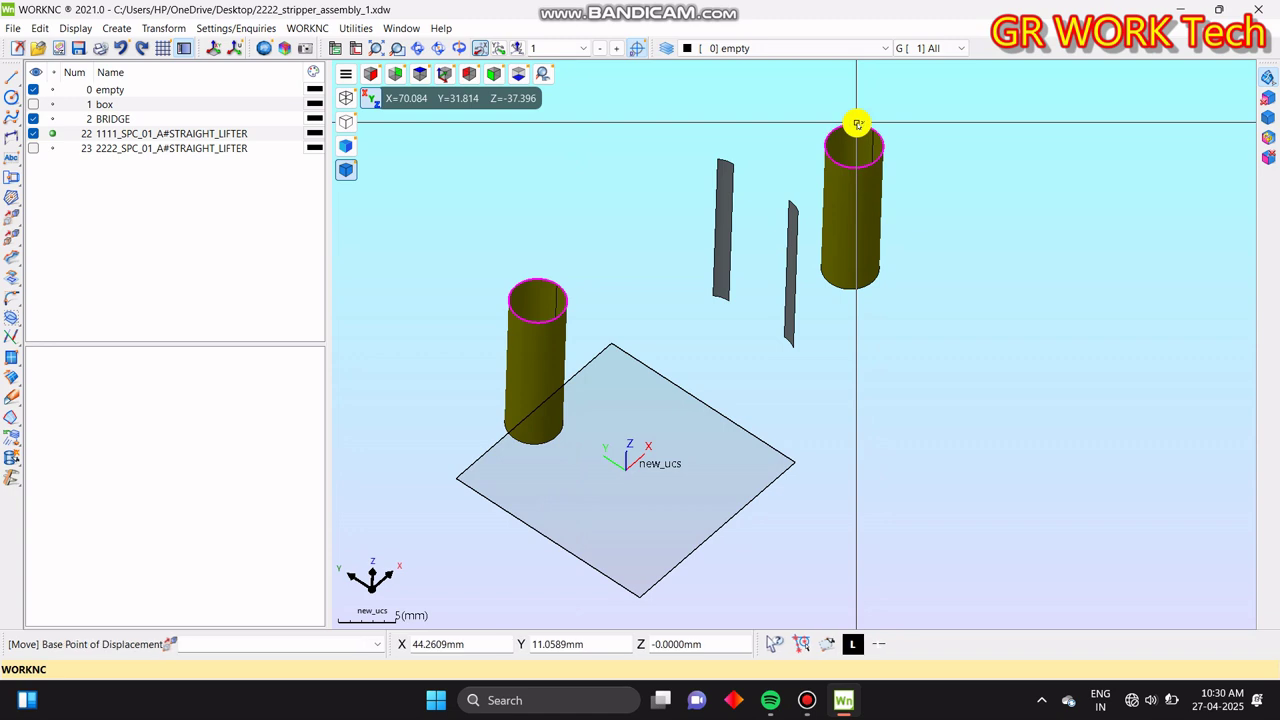
left_click(857, 124)
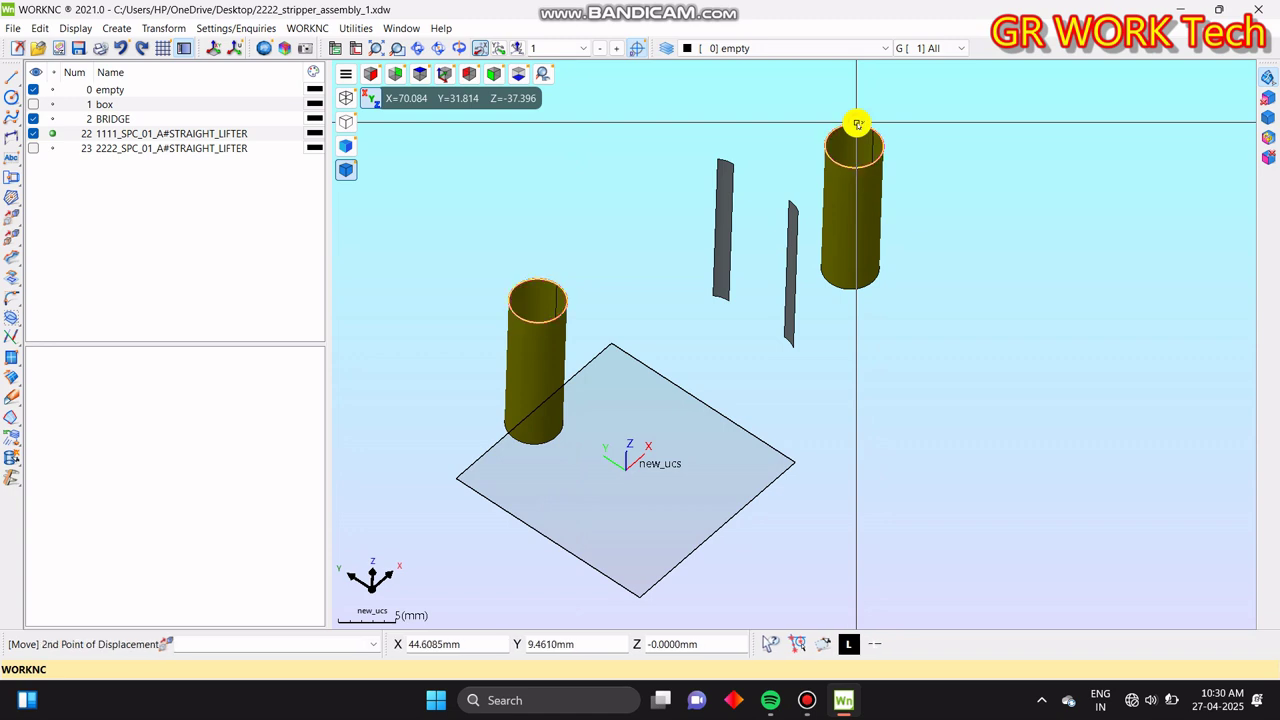
key("Return")
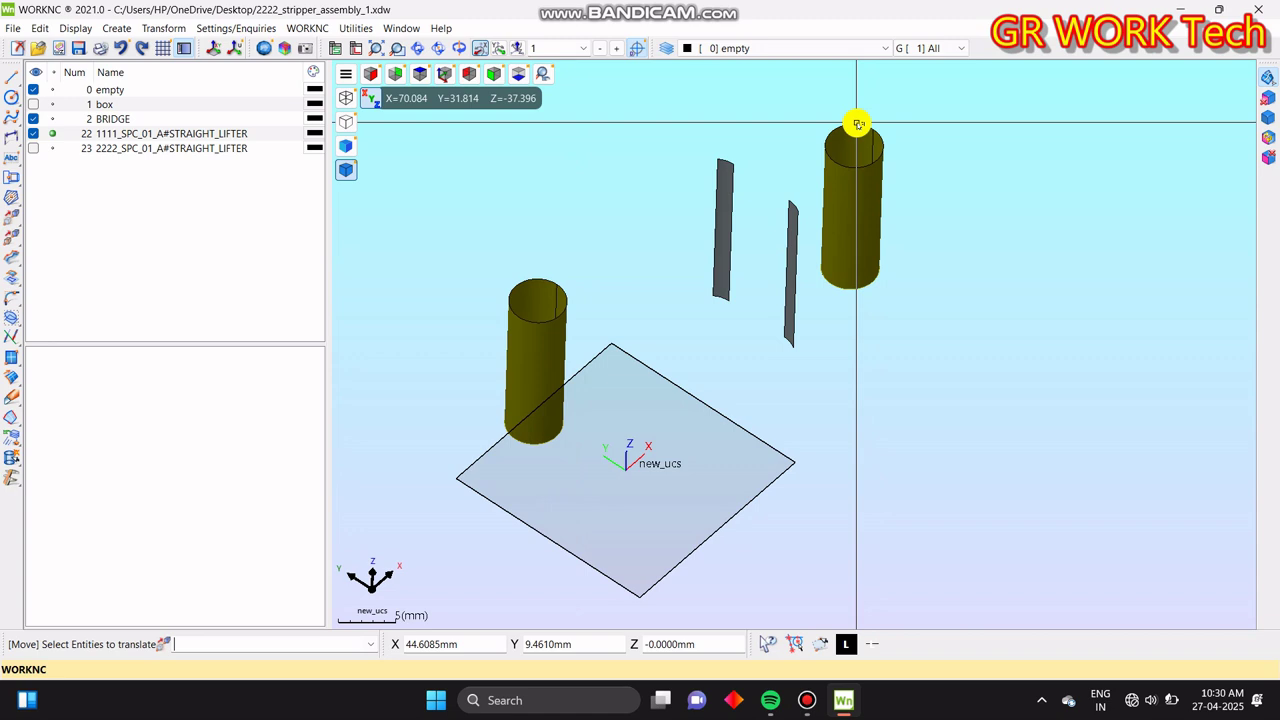
- Hide the moved circles at the bottom ends of both dowel-hole cylinders
mouse_move(793, 345)
middle_mouse_down()
mouse_move(876, 263)
mouse_move(774, 329)
middle_mouse_up()
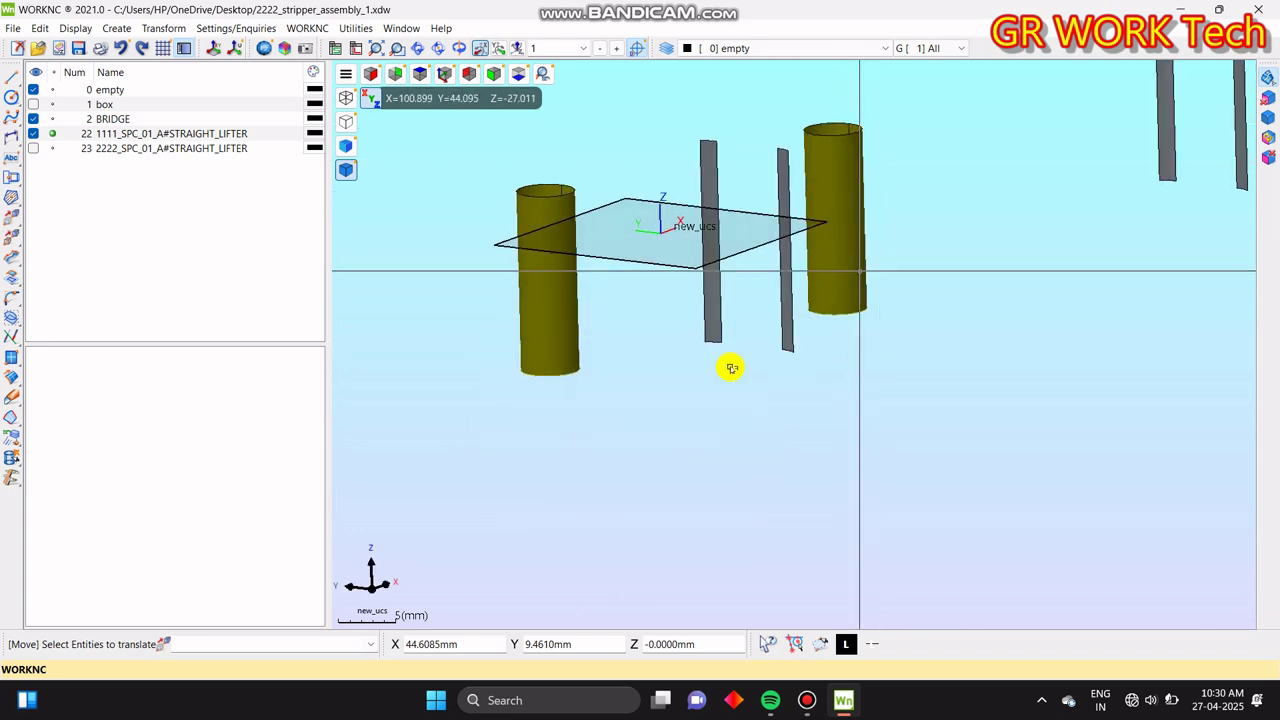
scroll(586, 391, "up", 3)
scroll(543, 360, "down", 5)
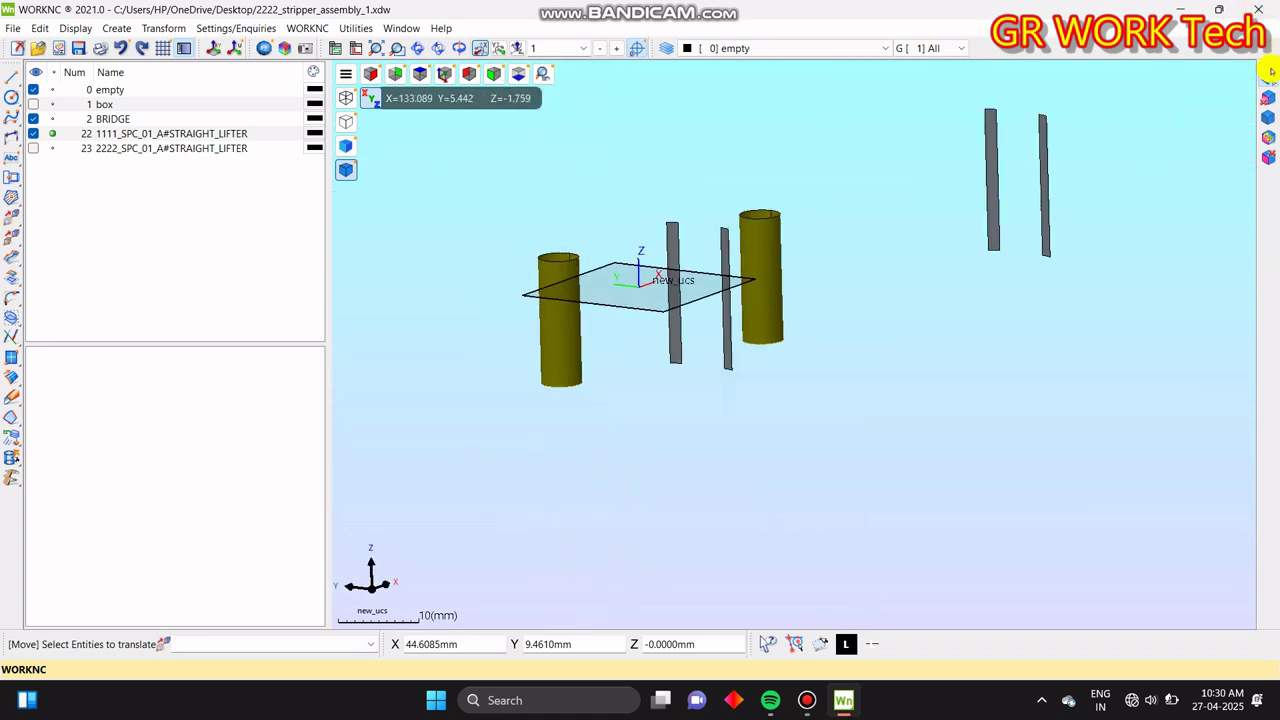
left_click(1266, 99)
scroll(543, 443, "up", 5)
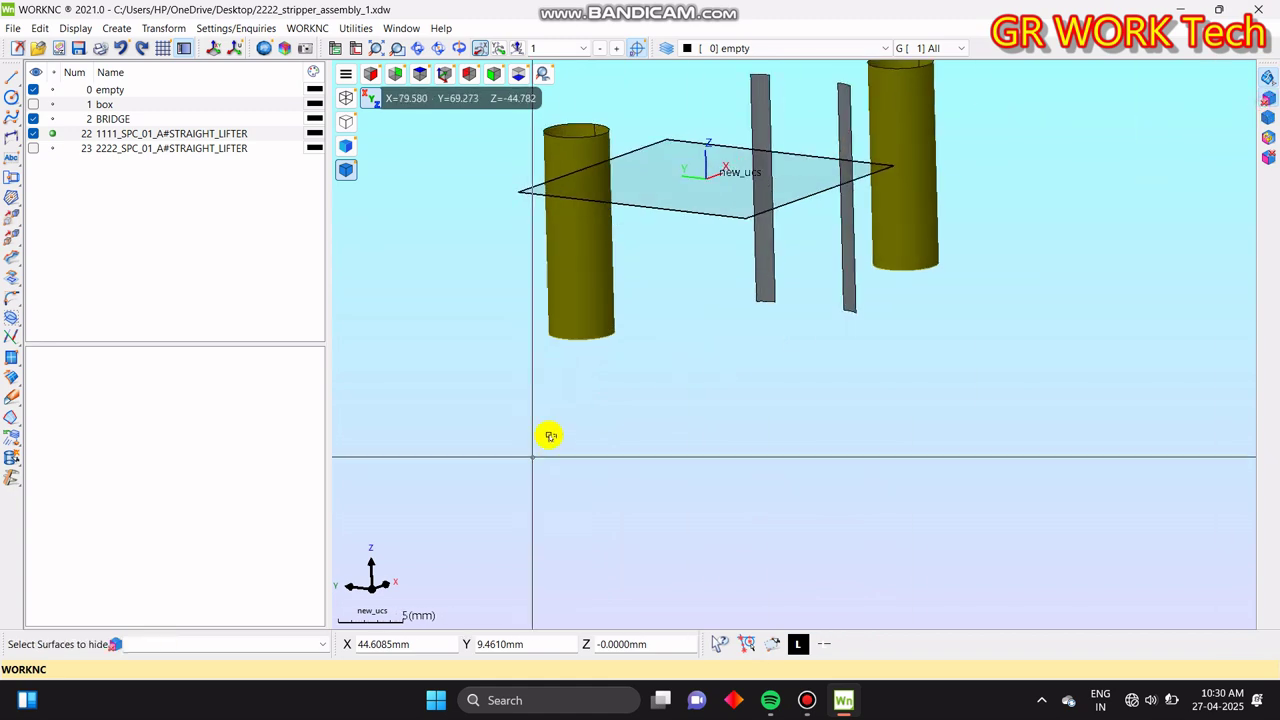
middle_click_drag(603, 377, 603, 157)
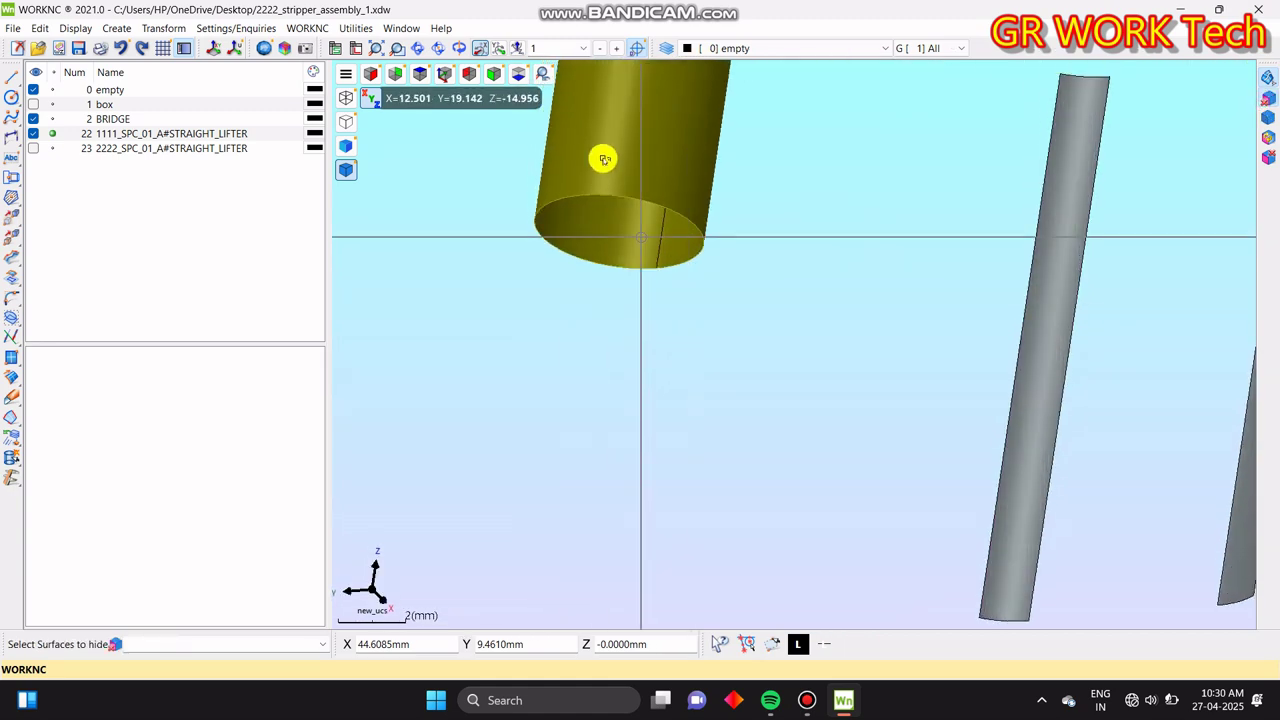
left_click(638, 198)
scroll(494, 263, "down", 4)
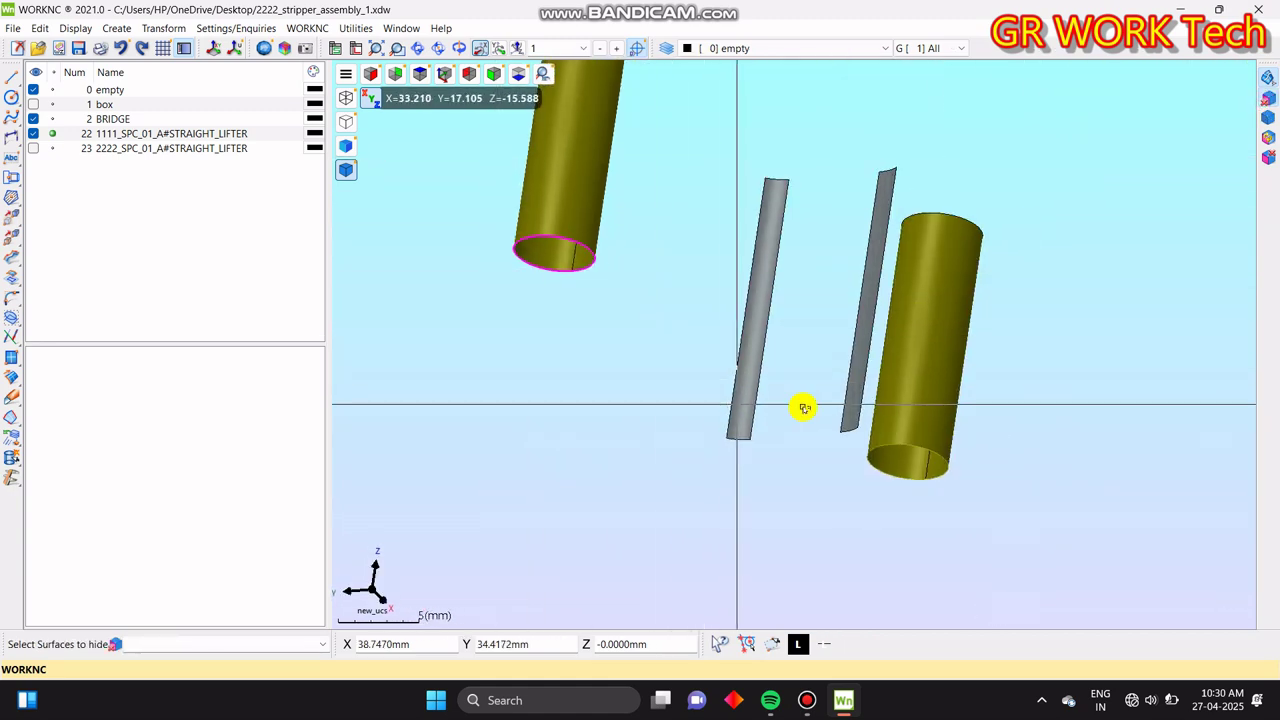
right_click(915, 448)
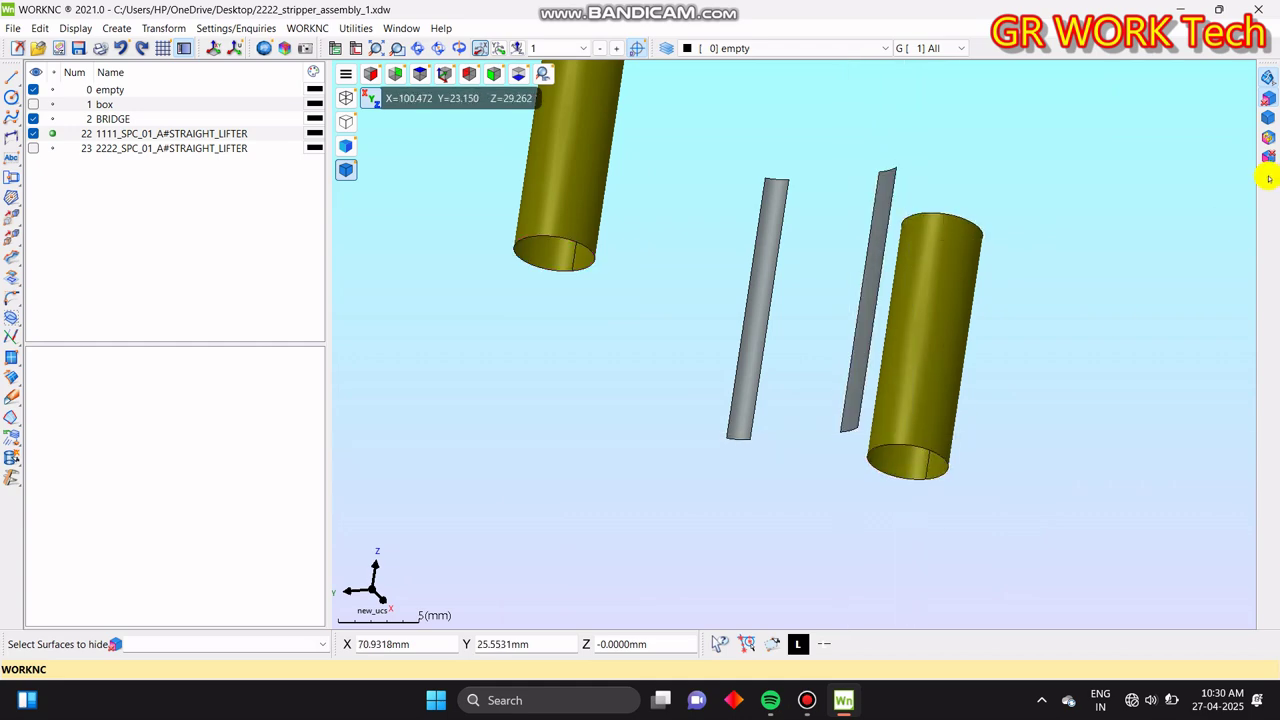
- Swap to the hidden lifter-block surfaces, hide the flat face around the large round hole, and swap the visibility back
left_click(1271, 135)
middle_click_drag(968, 228, 957, 260)
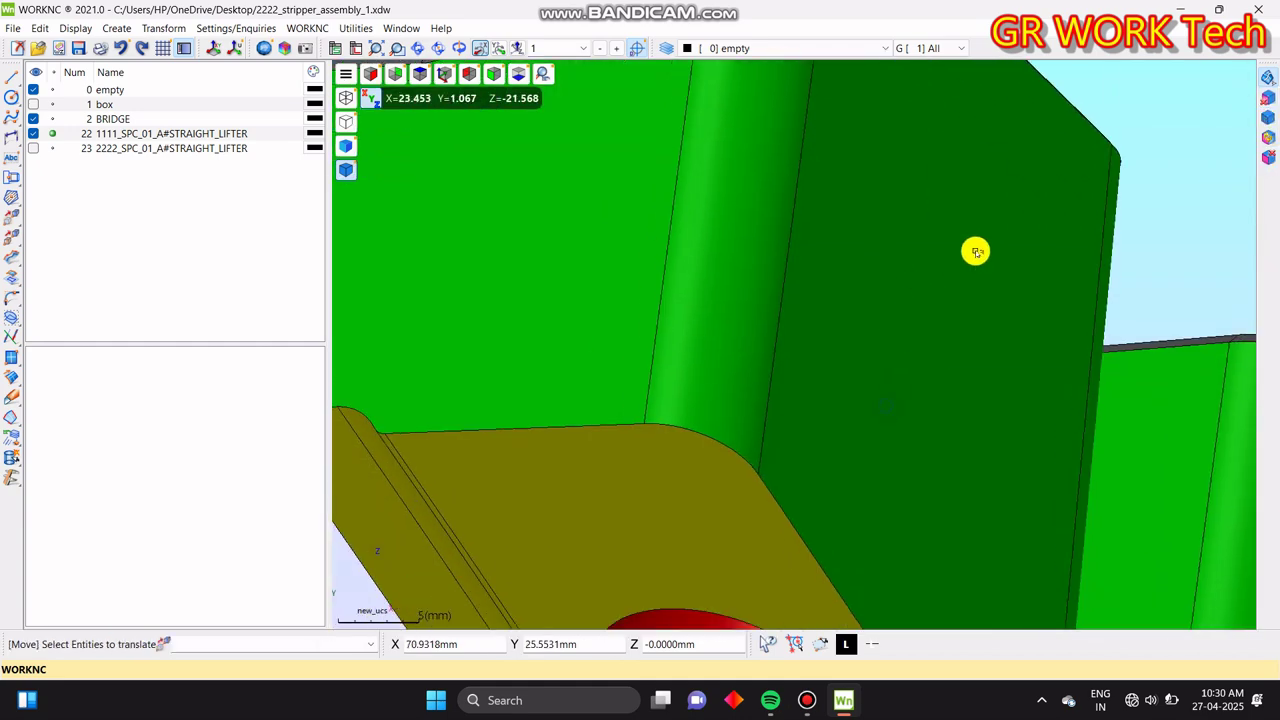
scroll(957, 262, "down", 4)
middle_click_drag(939, 320, 768, 380)
left_click(1266, 137)
left_click(1266, 137)
left_click(1267, 102)
left_click(1267, 102)
left_click(1267, 103)
middle_click_drag(789, 340, 1020, 90)
left_click(874, 428)
middle_click_drag(874, 428, 704, 194)
scroll(678, 242, "up", 5)
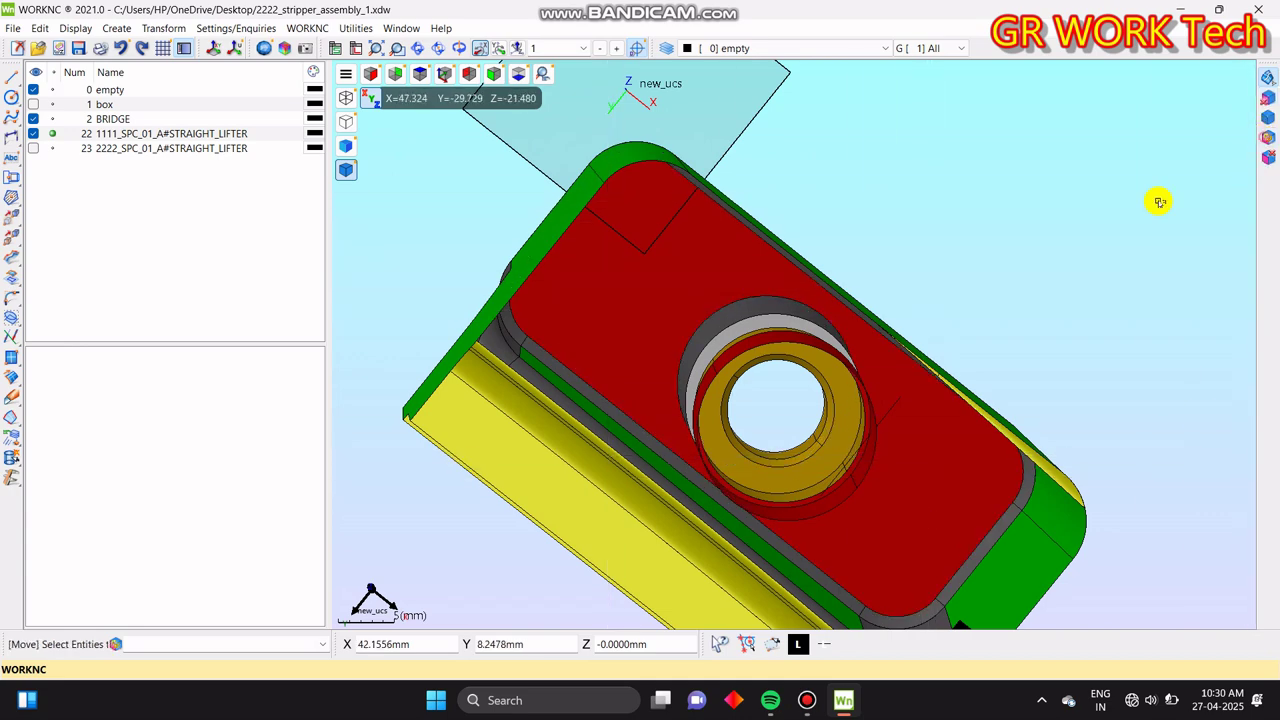
left_click(1265, 139)
scroll(849, 377, "down", 8)
middle_click_drag(847, 396, 786, 454)
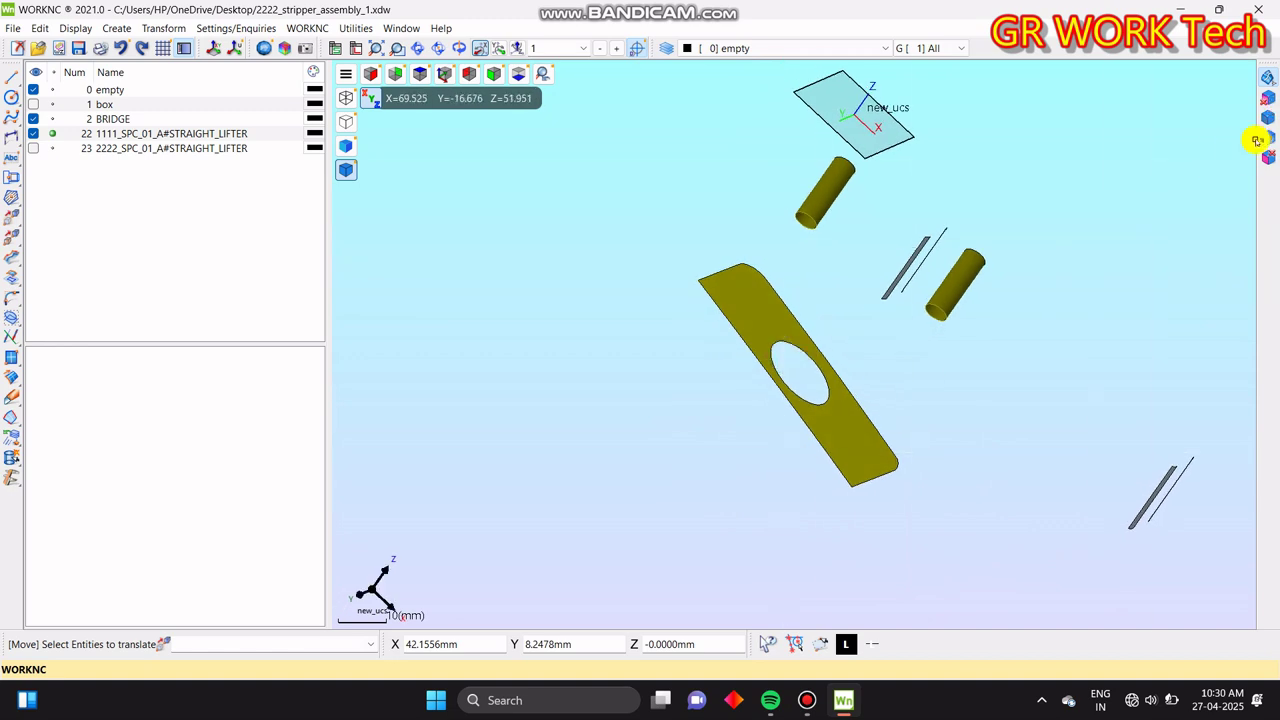
- Hide the flat face with the round hole, both dowel-hole cylinders and the grey strips, leaving the two dowel circles displayed
left_click(1265, 108)
left_click(760, 426)
left_click(969, 280)
left_click(843, 175)
right_click(787, 276)
middle_click_drag(769, 303, 752, 471)
left_click(897, 306)
right_click(900, 315)
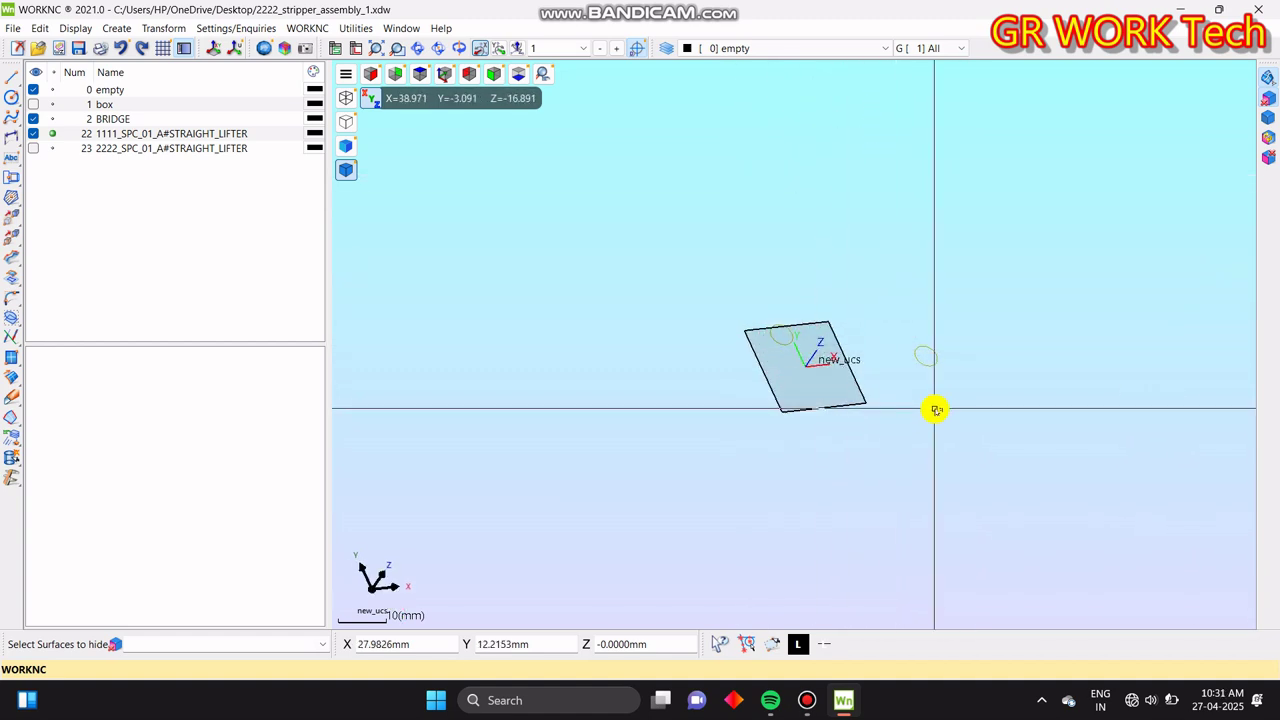
middle_click_drag(936, 406, 829, 290)
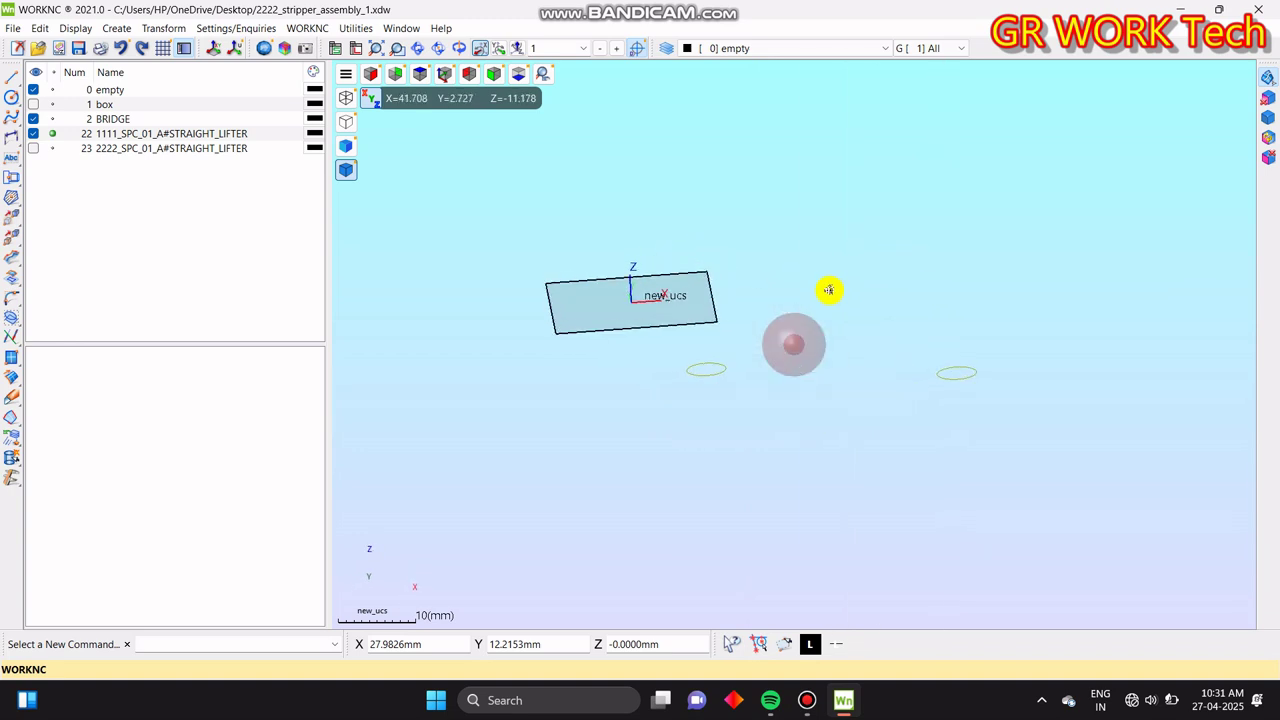
left_click(10, 365)
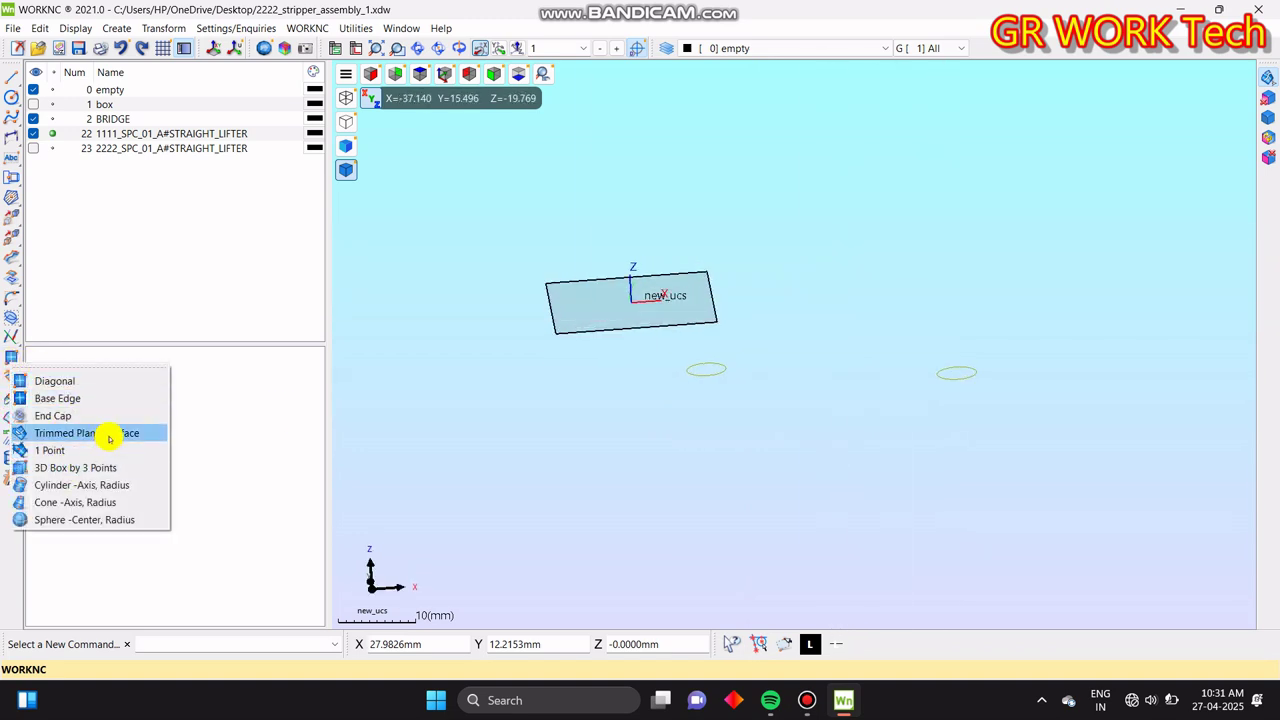
left_click(146, 432)
left_click_drag(808, 452, 656, 352)
left_click_drag(986, 457, 804, 258)
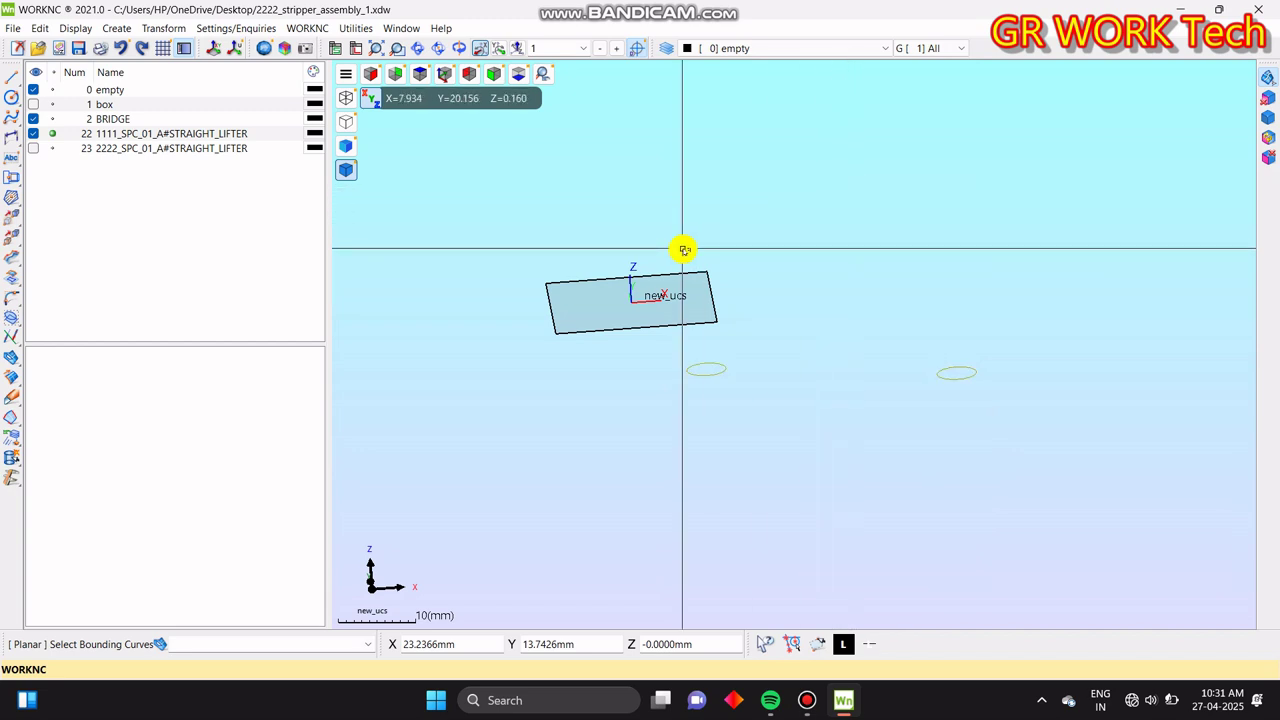
key("Escape")
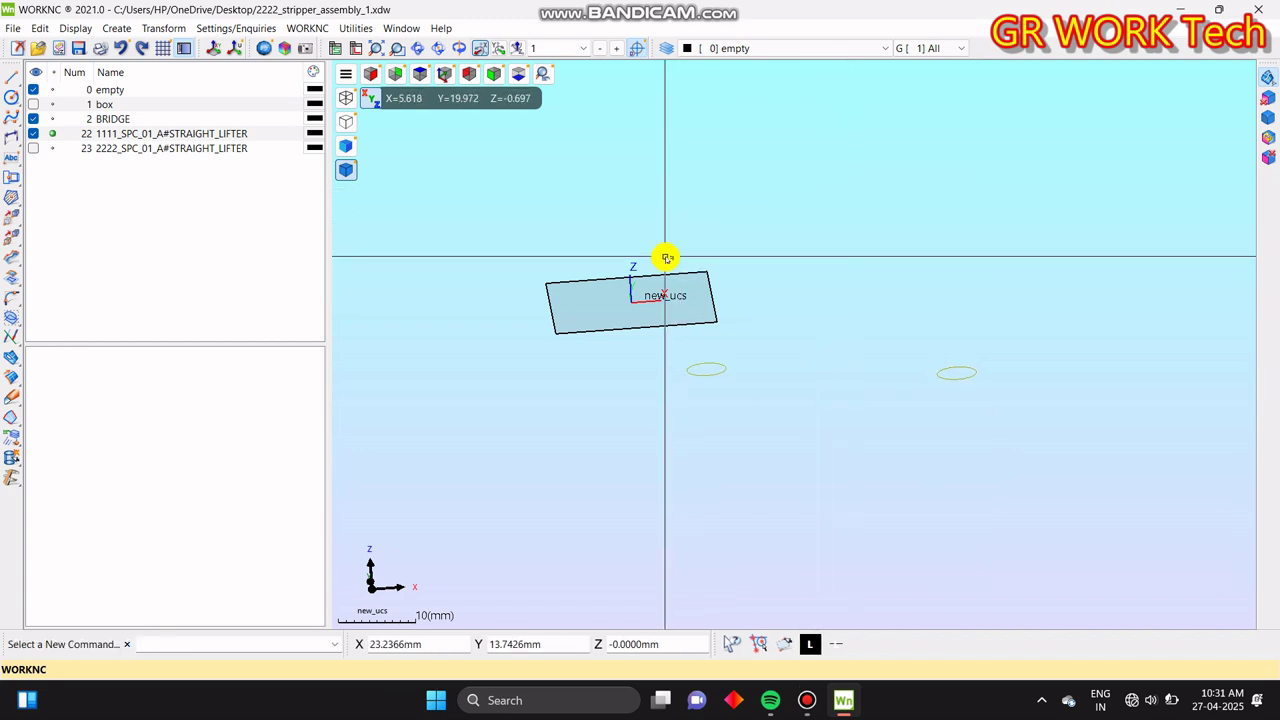
left_click(6, 375)
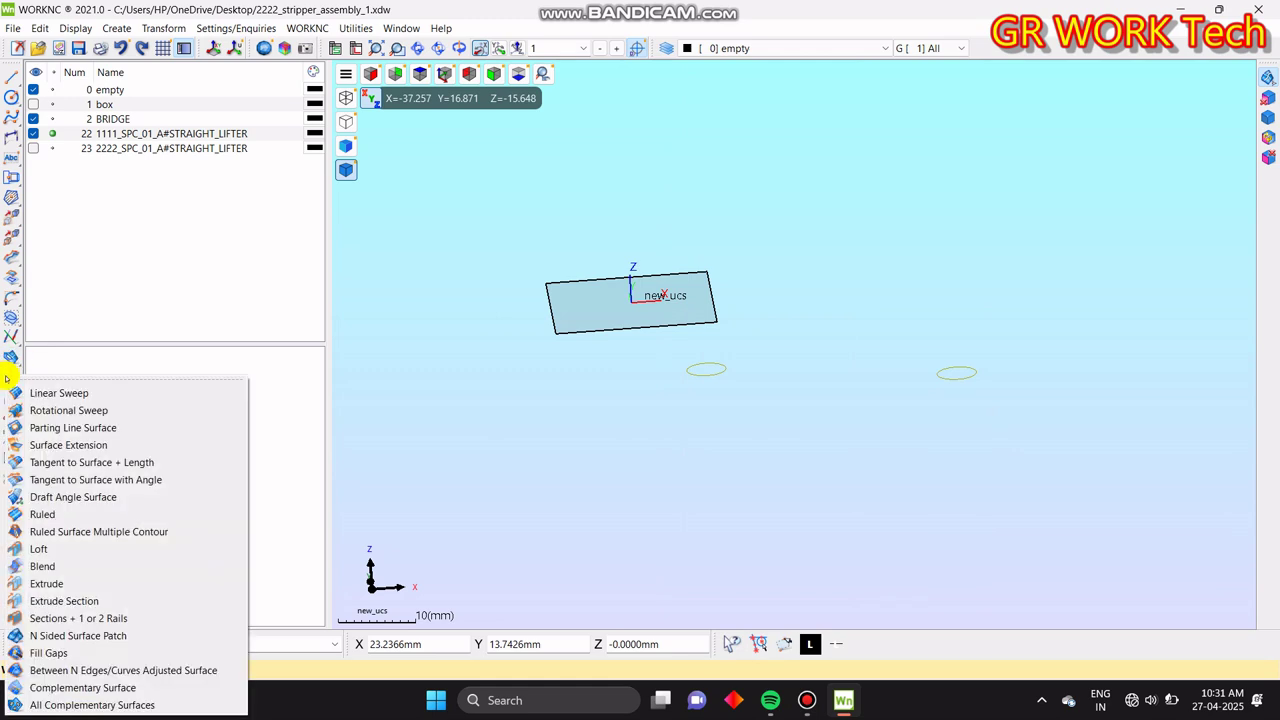
left_click(43, 516)
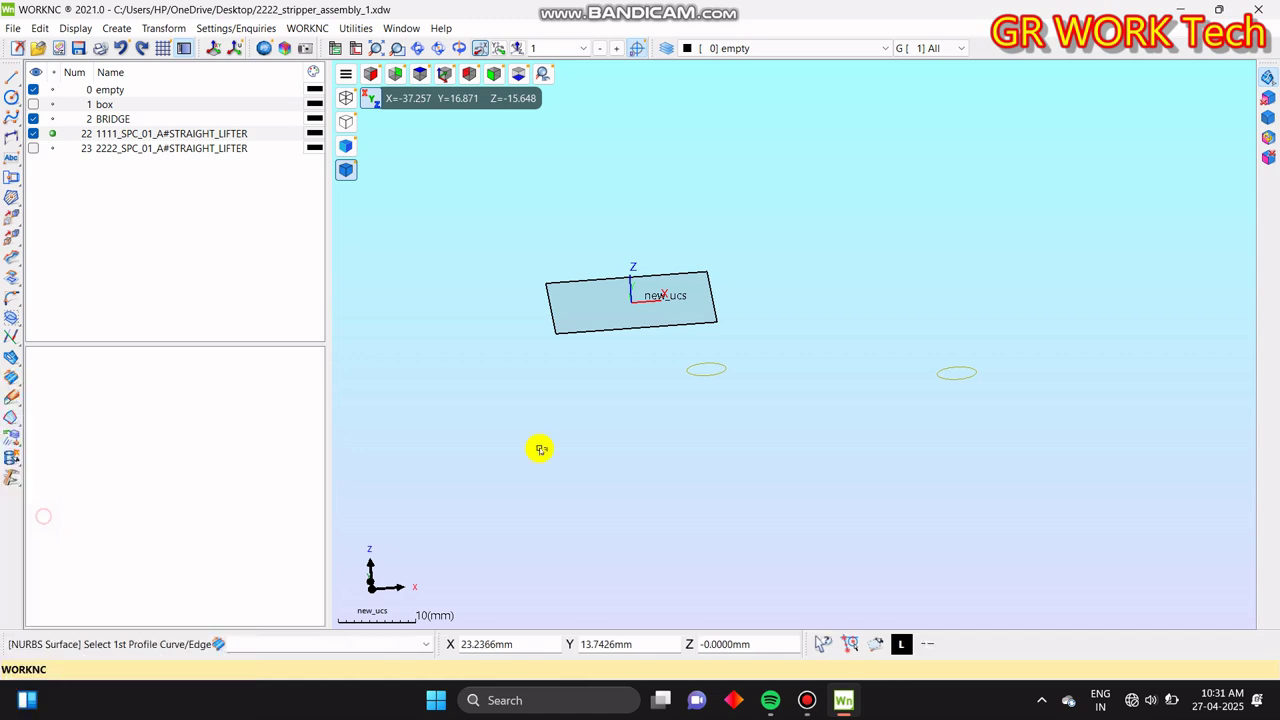
left_click(707, 371)
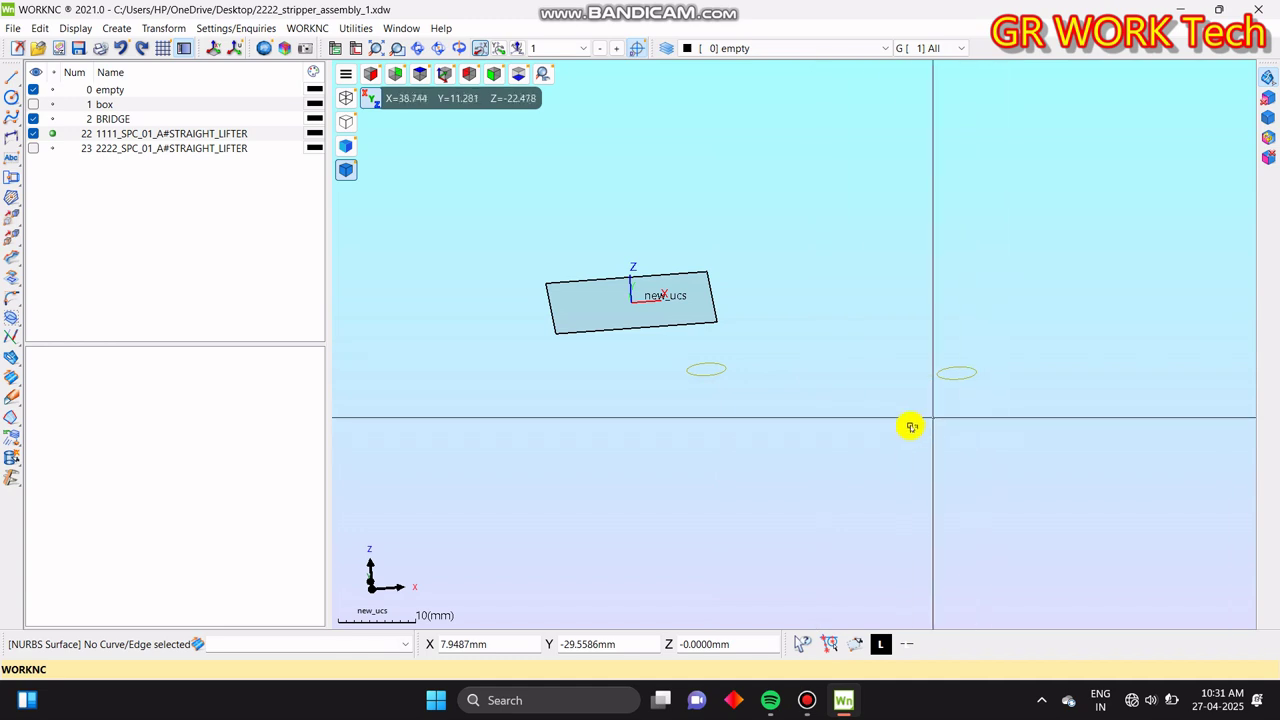
key("Escape")
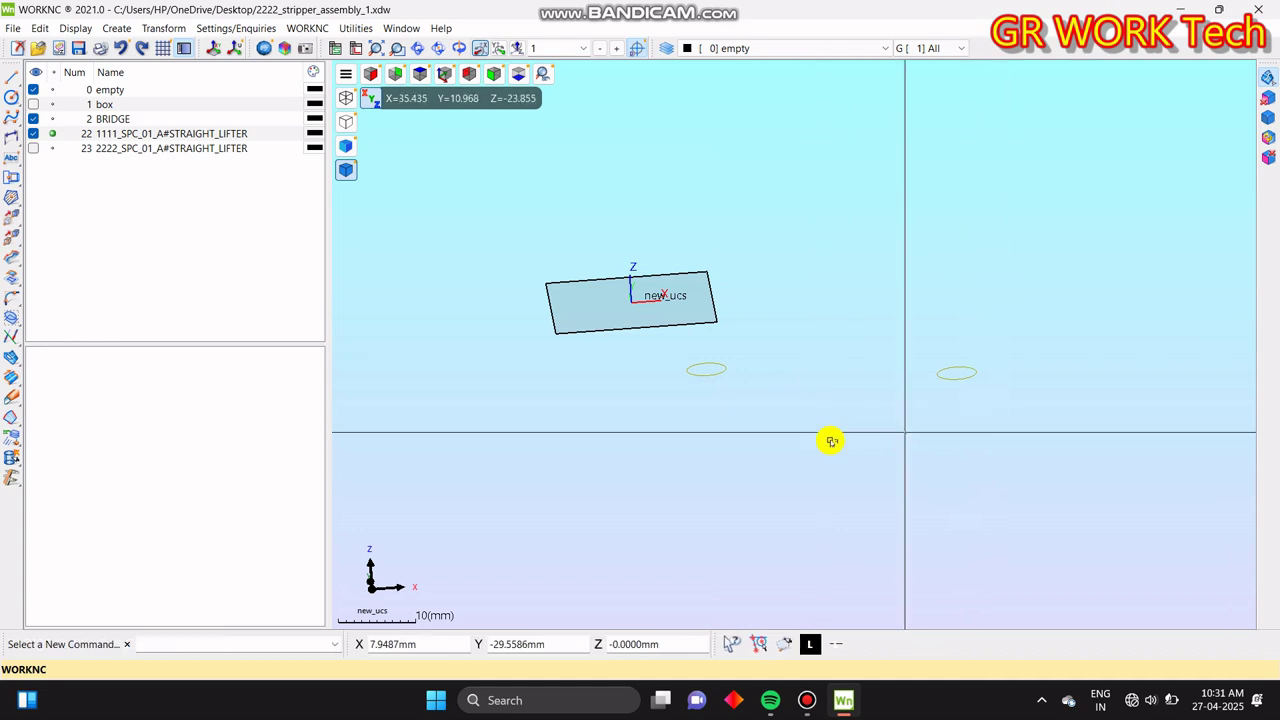
- Try to close the dowel-hole circle nearest the new_ucs origin with Fill Gaps, using Plane as the reference surface type
left_click(12, 379)
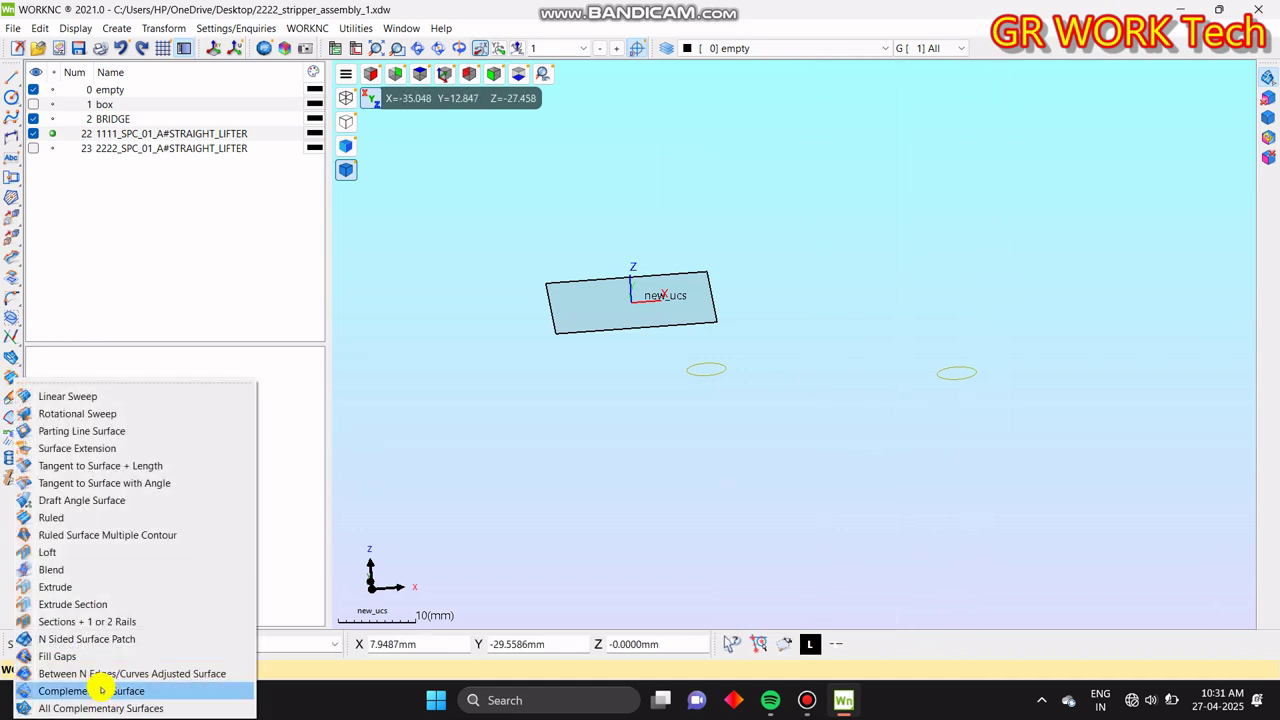
left_click(86, 653)
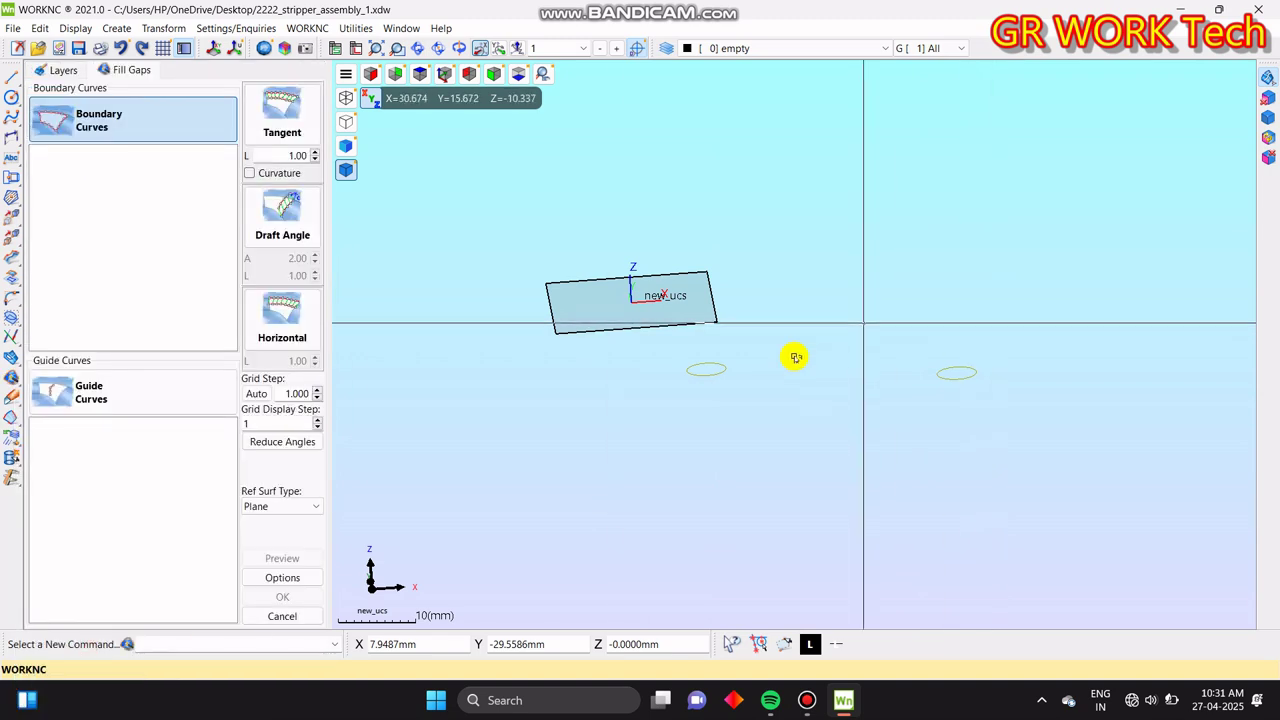
left_click(716, 372)
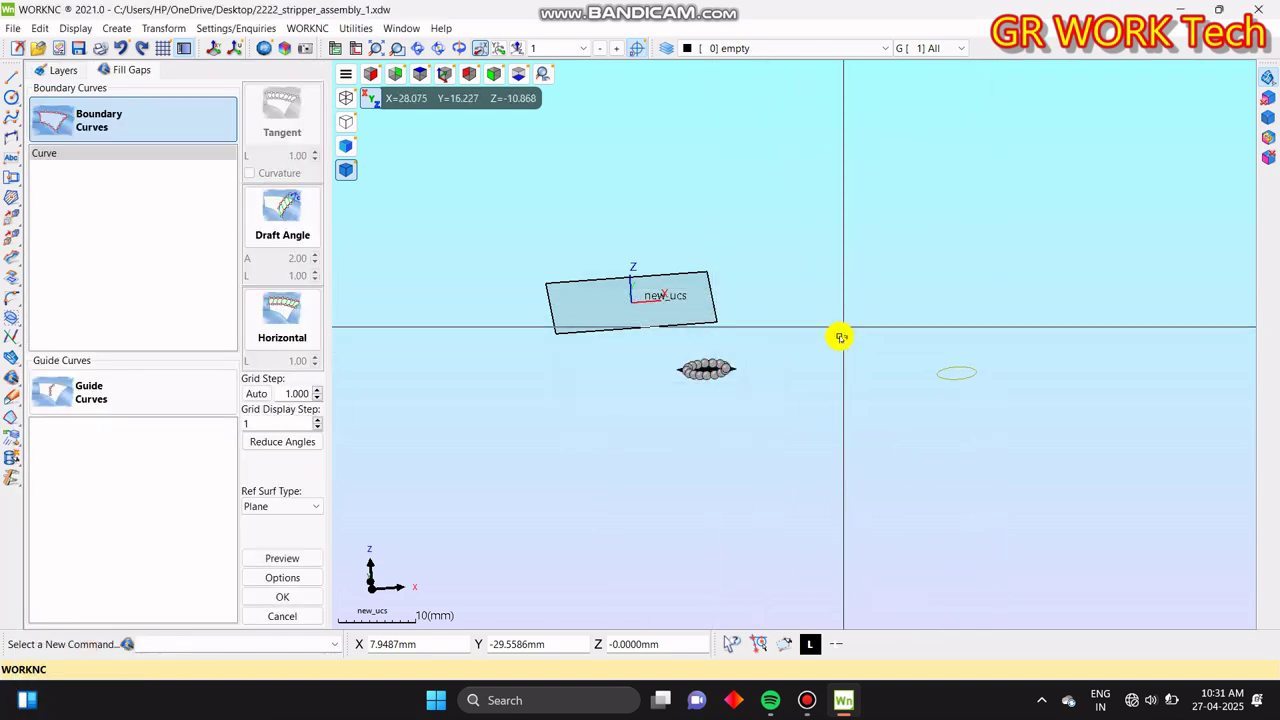
middle_click_drag(821, 390, 795, 489)
scroll(714, 309, "up", 4)
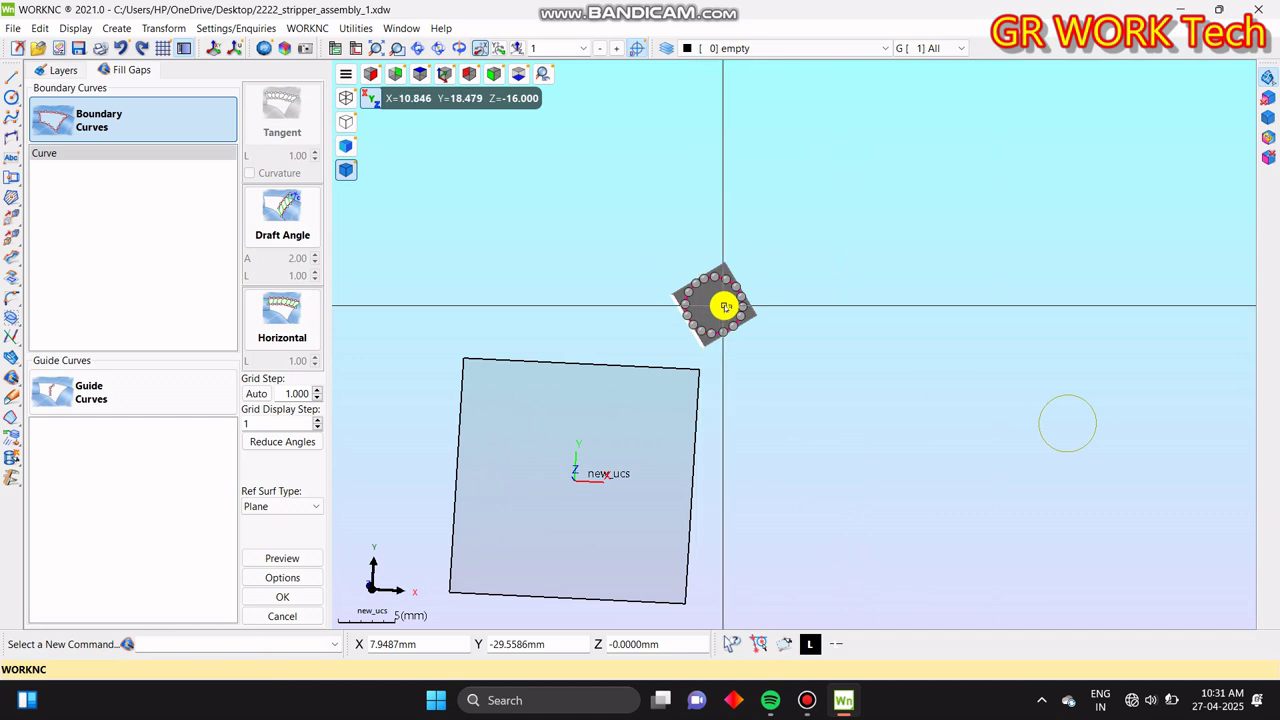
scroll(731, 308, "down", 3)
left_click(268, 596)
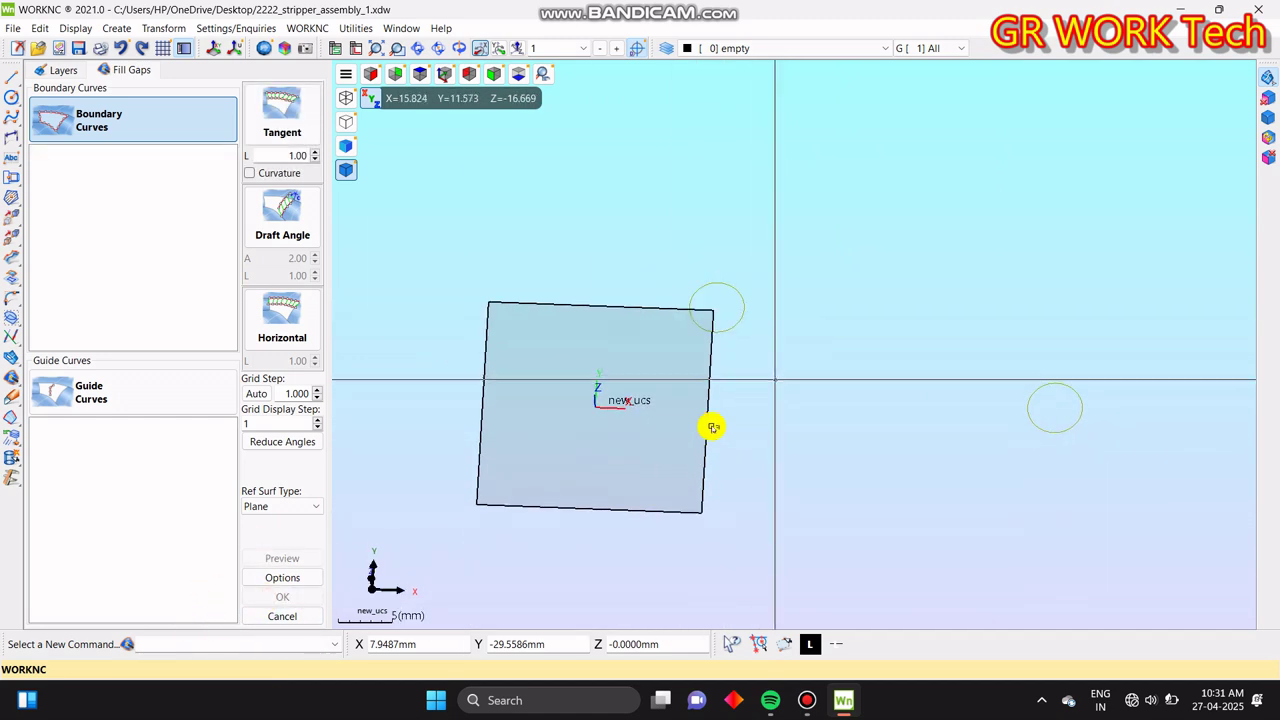
left_click(322, 618)
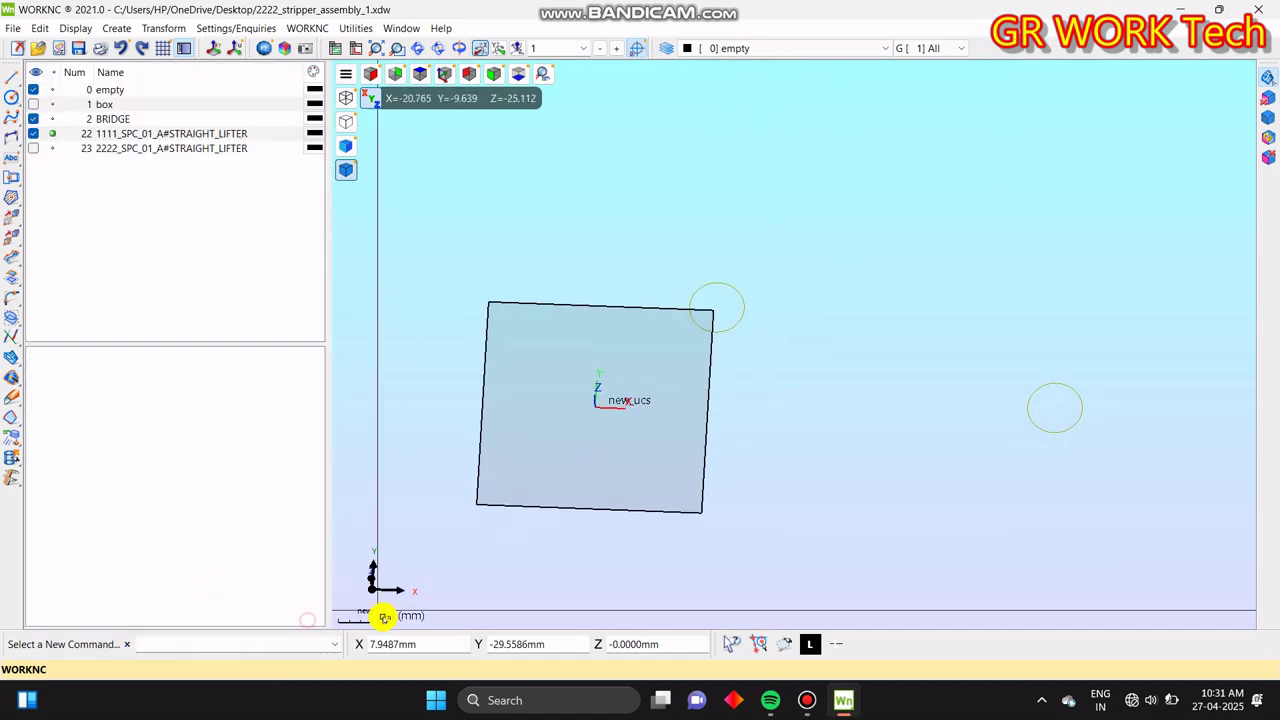
- Create trimmed planar surfaces inside both dowel-hole circles
left_click(11, 357)
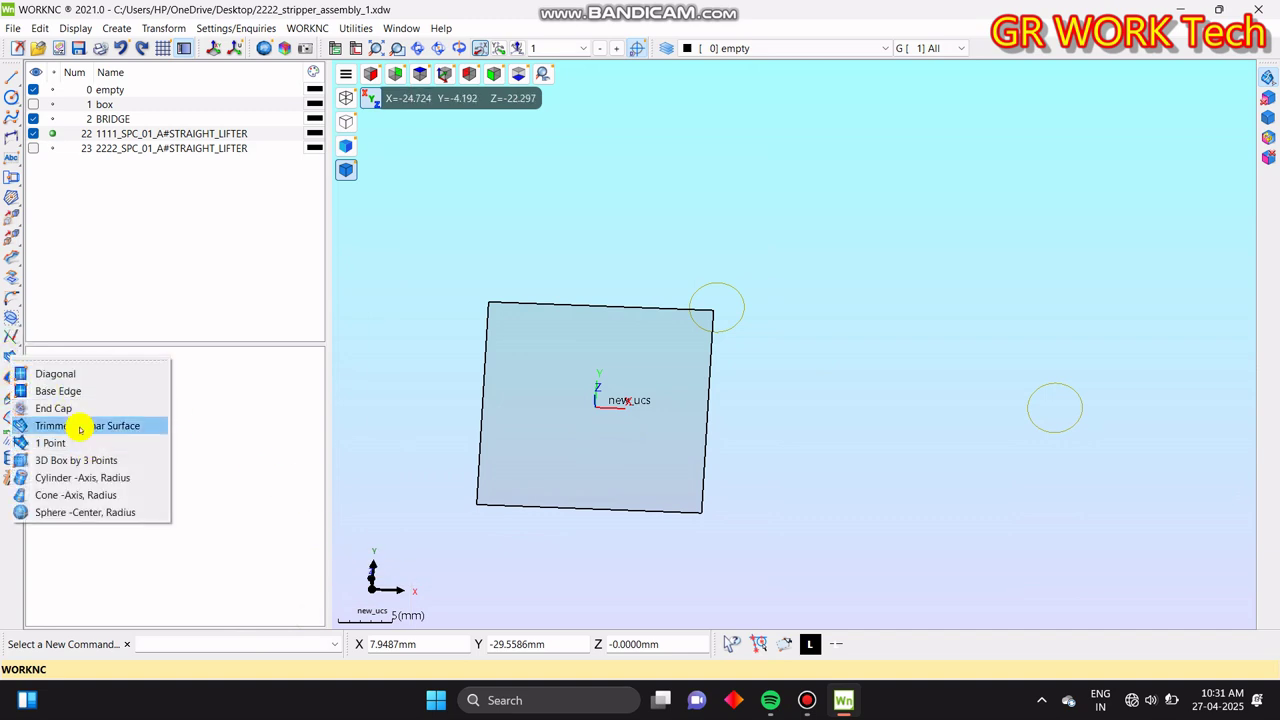
left_click(83, 423)
left_click(698, 289)
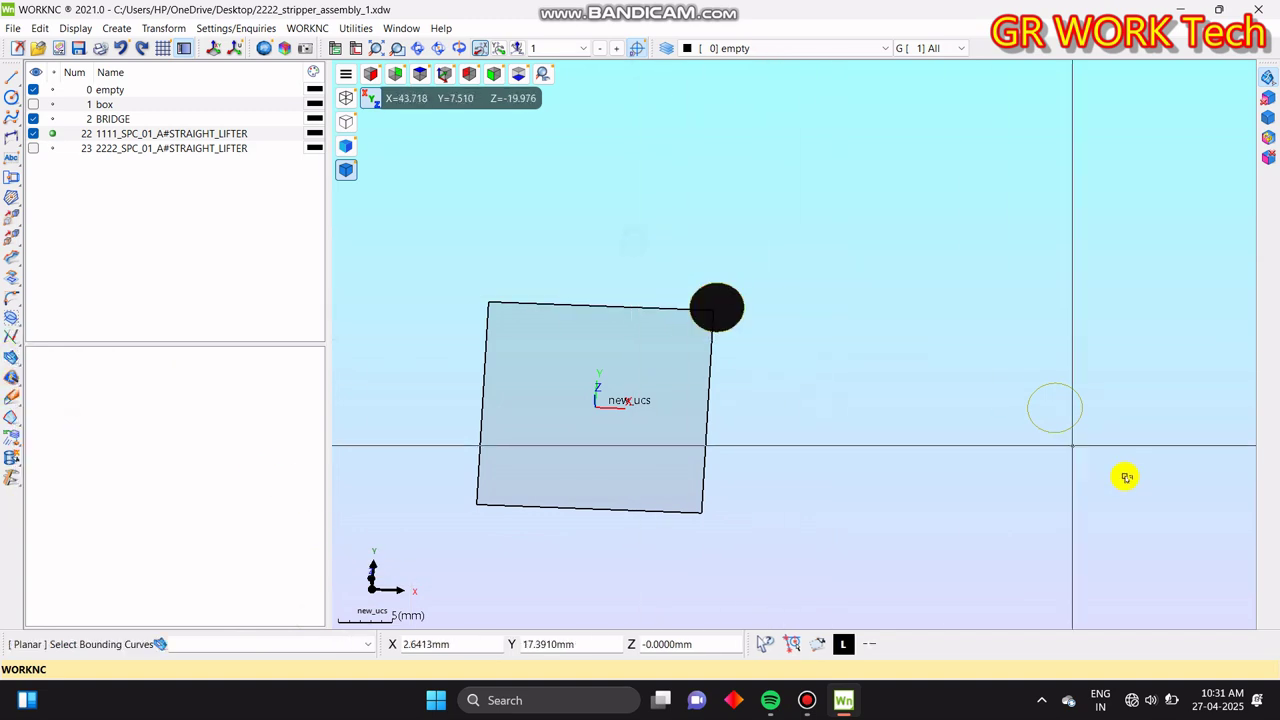
left_click(1056, 407)
middle_click(963, 319)
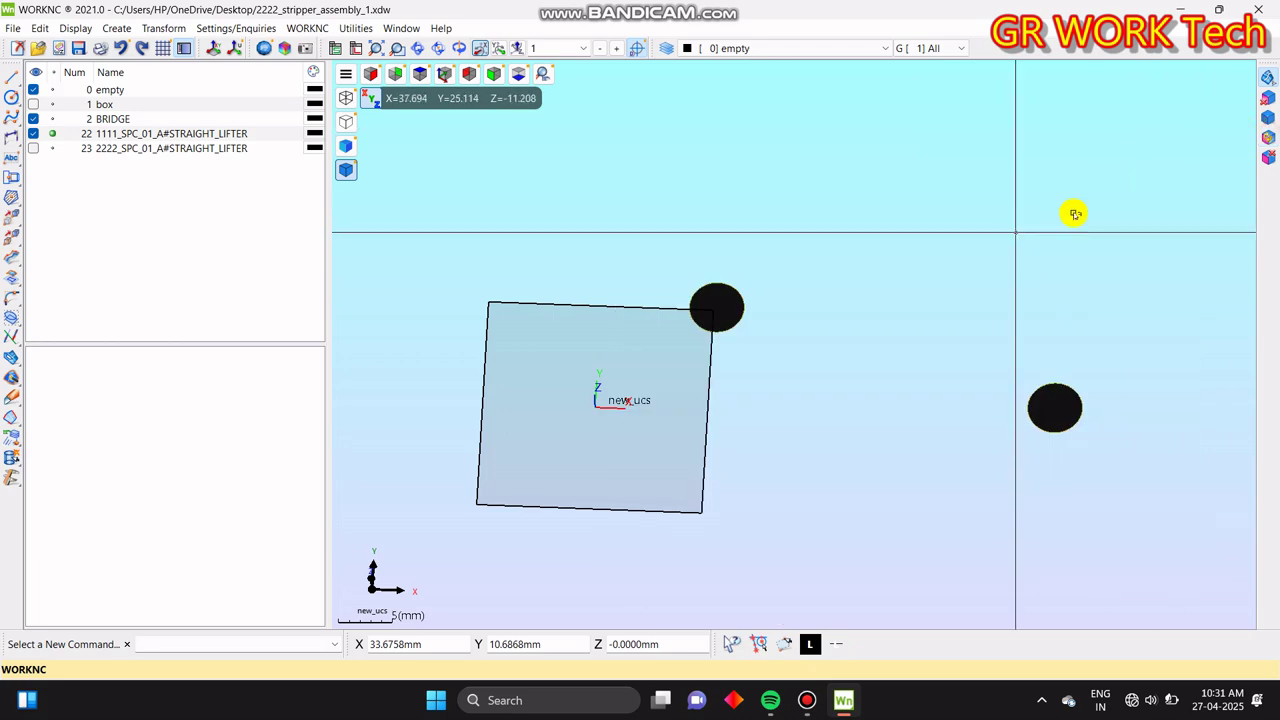
- Swap to the hidden lifter-block surfaces and examine the dowel-hole circles on the first block's red face
left_click(1268, 118)
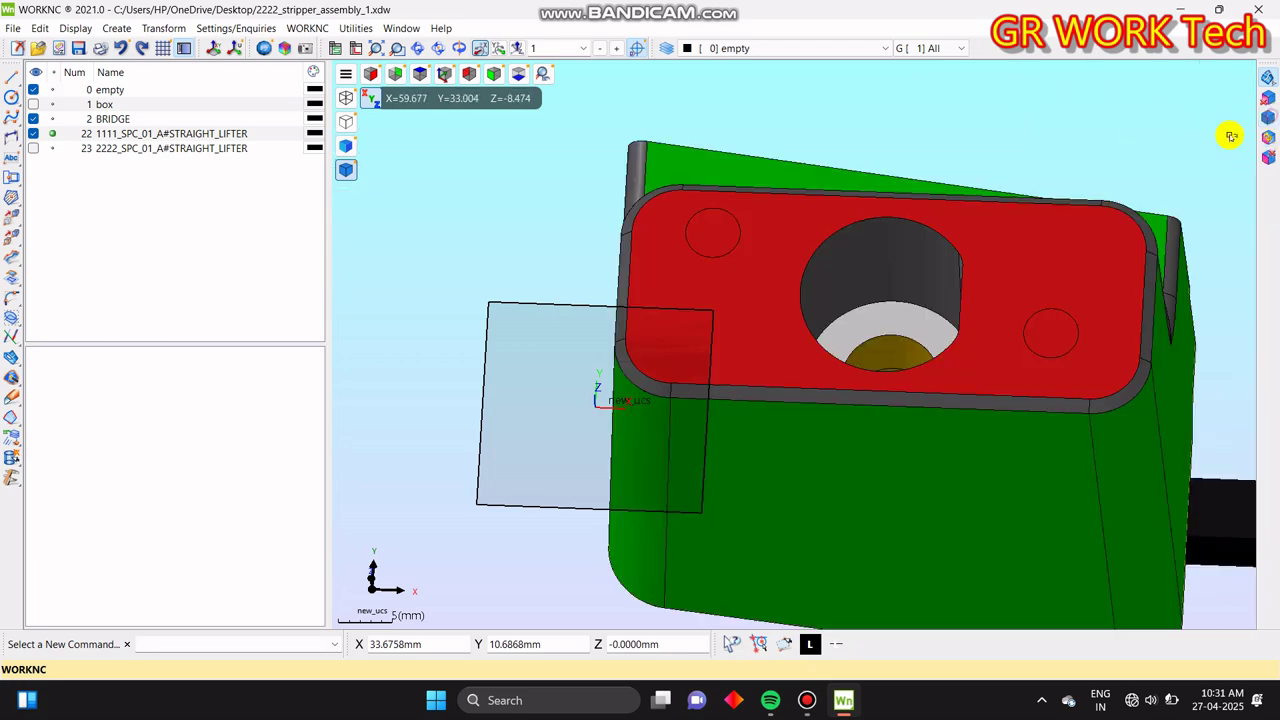
middle_click_drag(1060, 238, 1009, 269)
key("z")
scroll(751, 470, "up", 5)
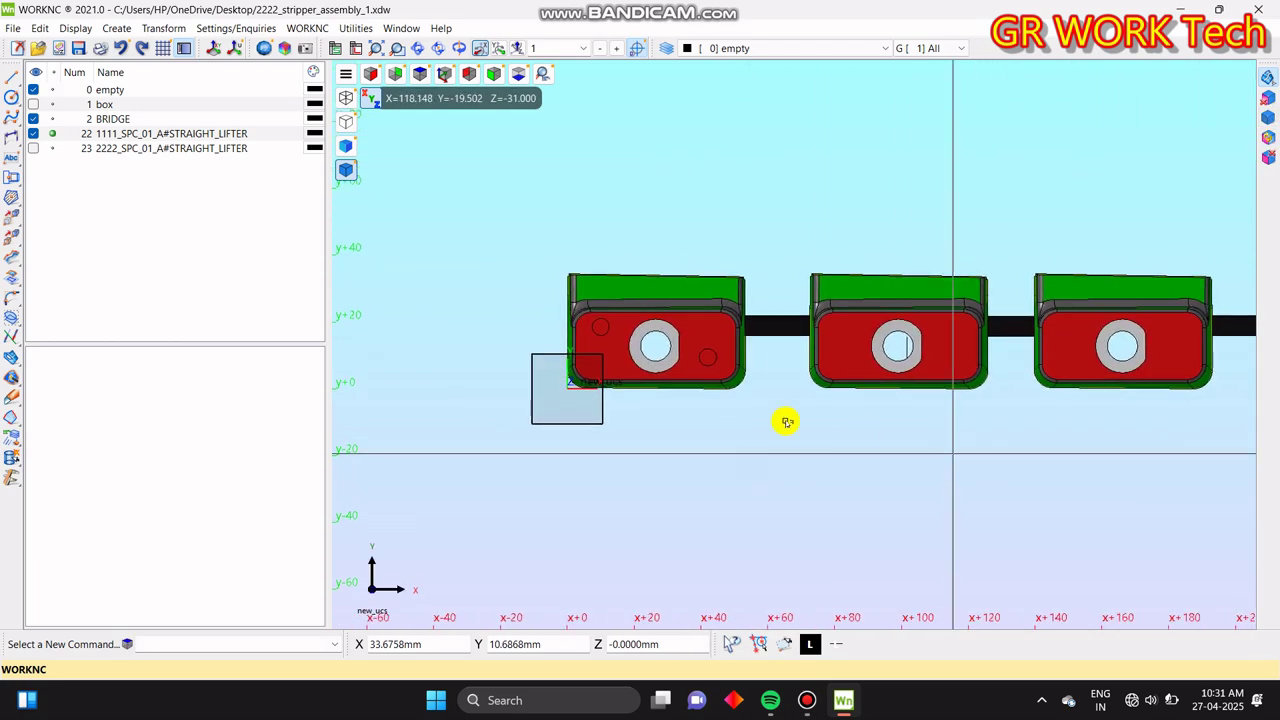
middle_click_drag(843, 437, 848, 433)
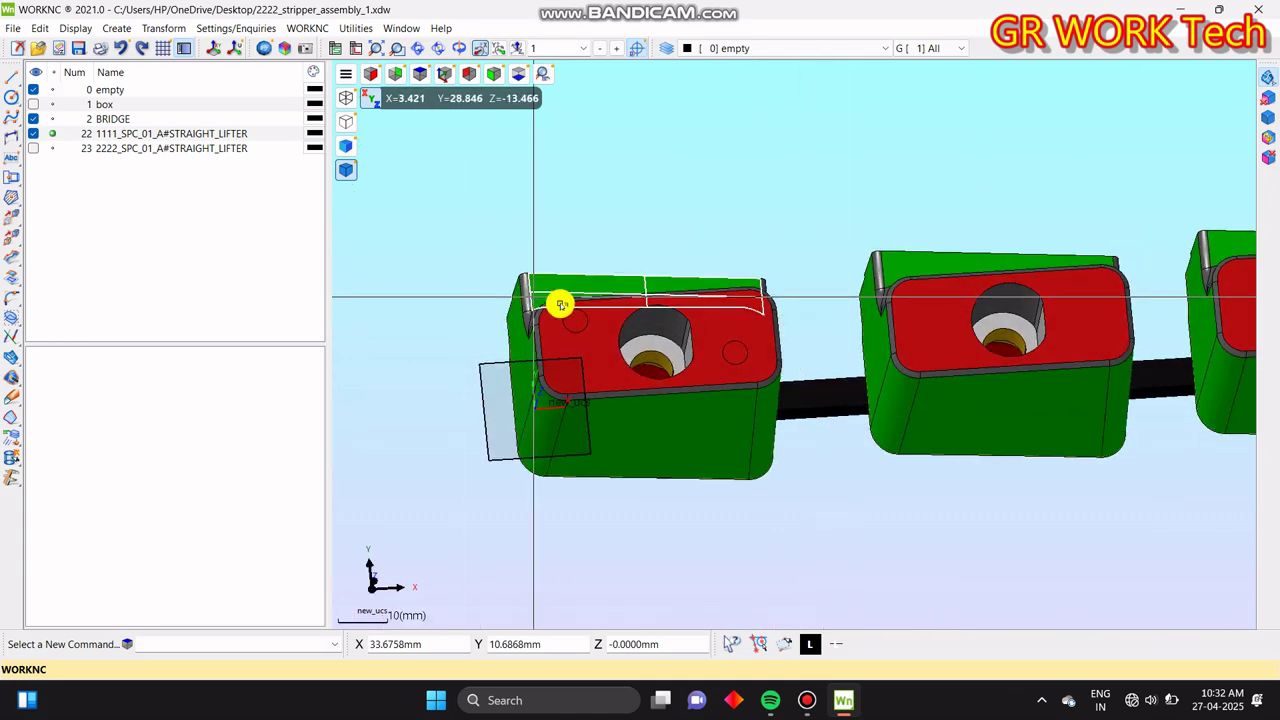
scroll(595, 298, "up", 3)
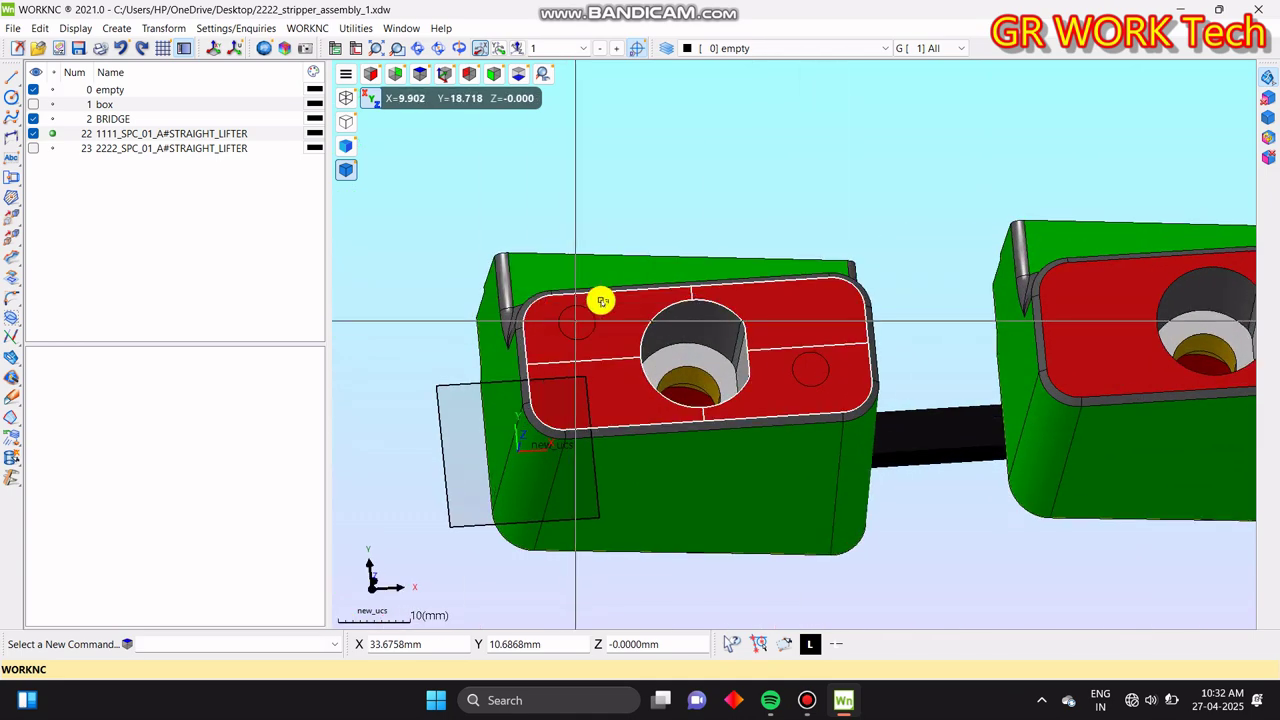
- Start the Advanced Cutter, abandon it and close the unresponsive program
left_click(9, 405)
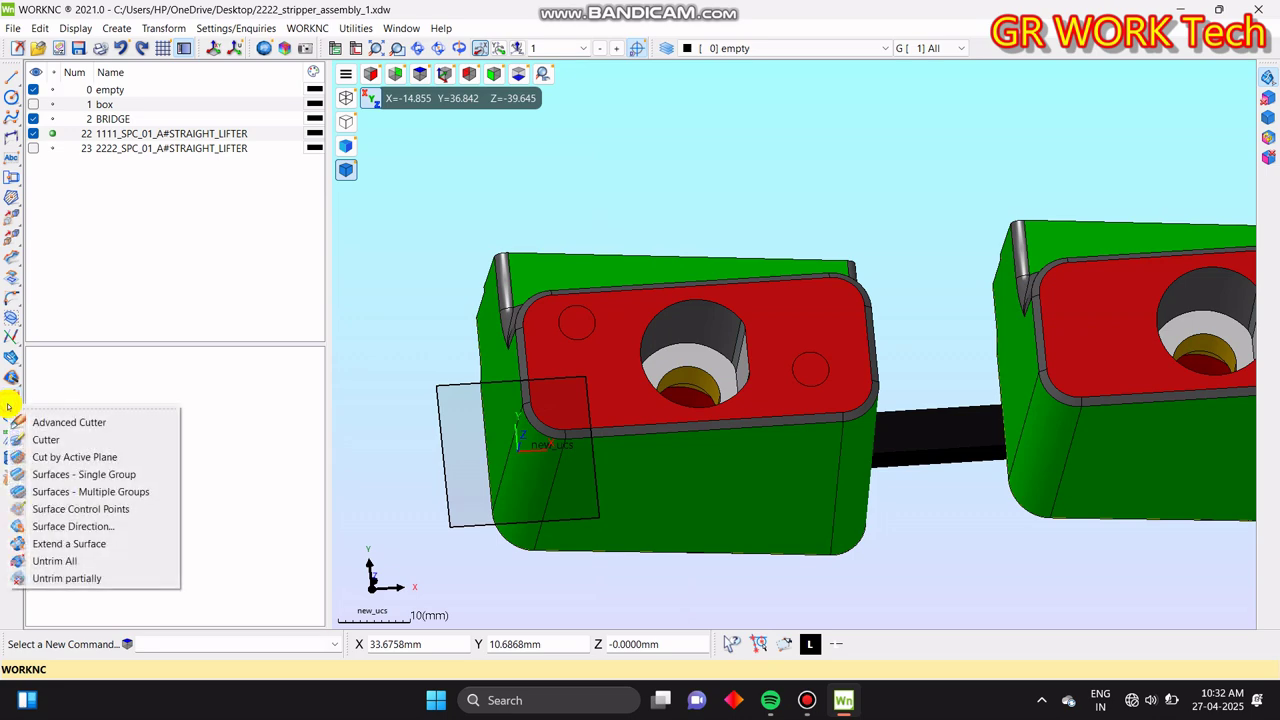
left_click(74, 424)
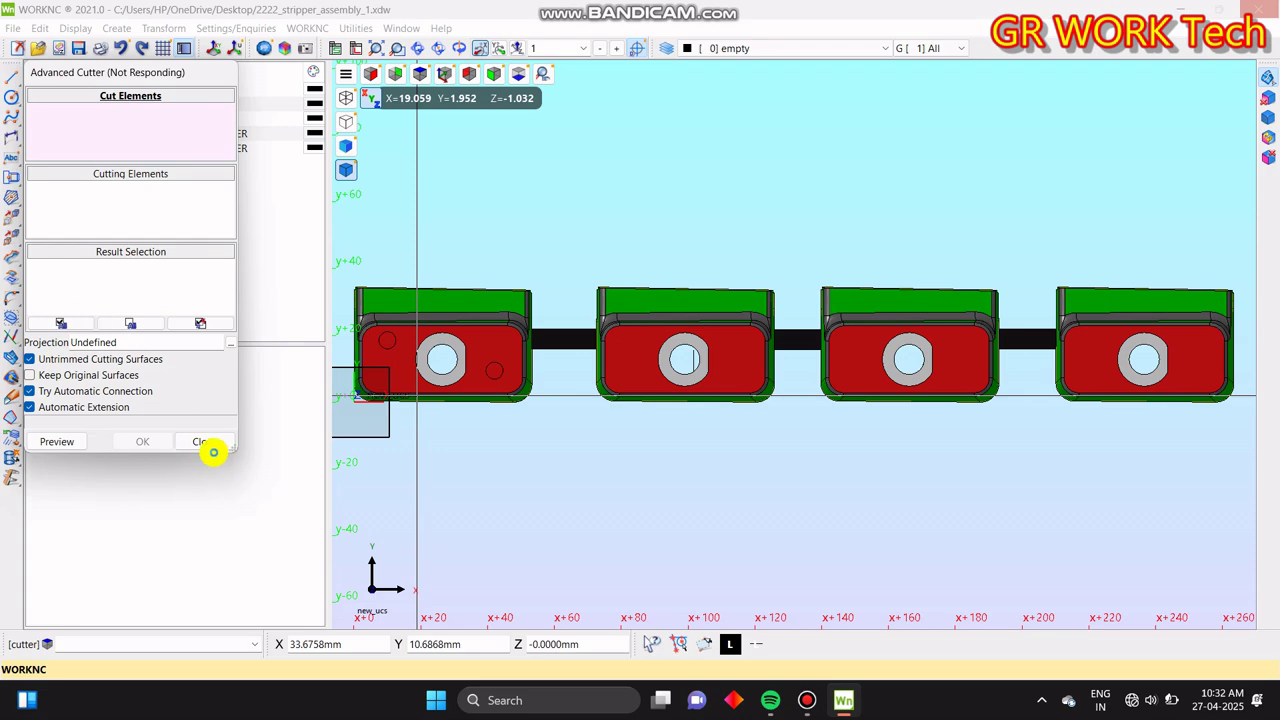
left_click(211, 442)
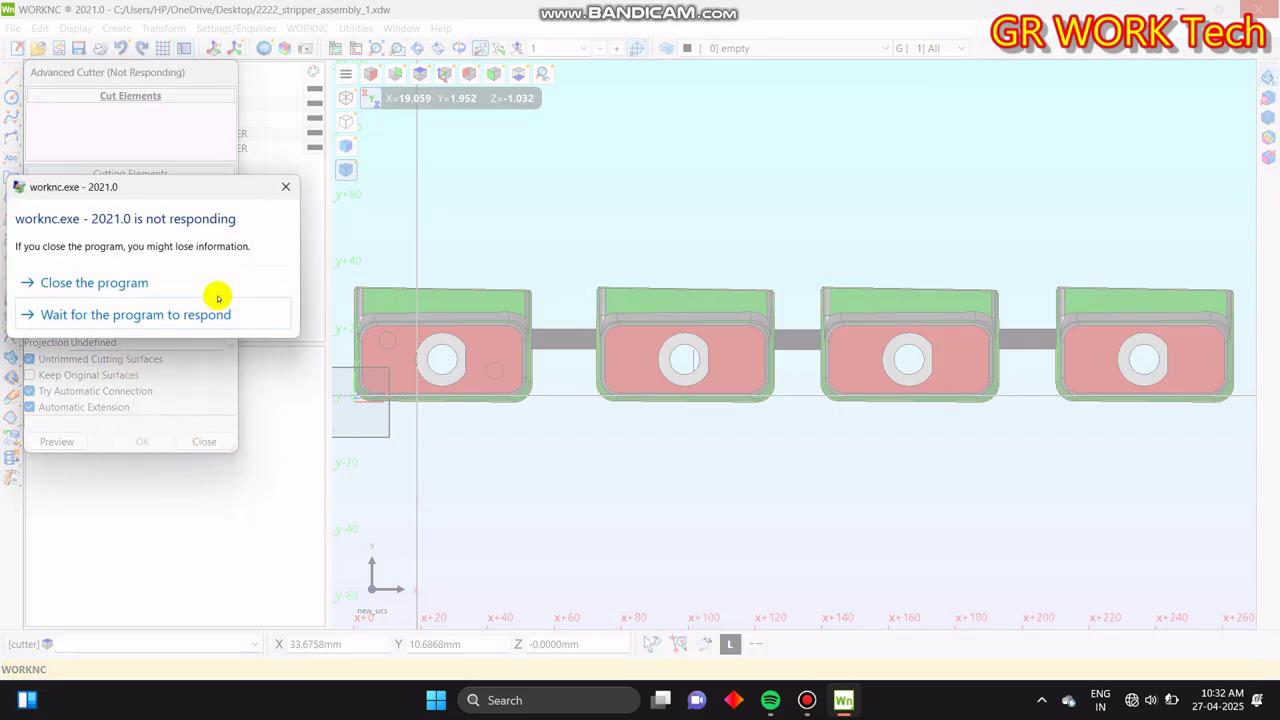
left_click(163, 280)
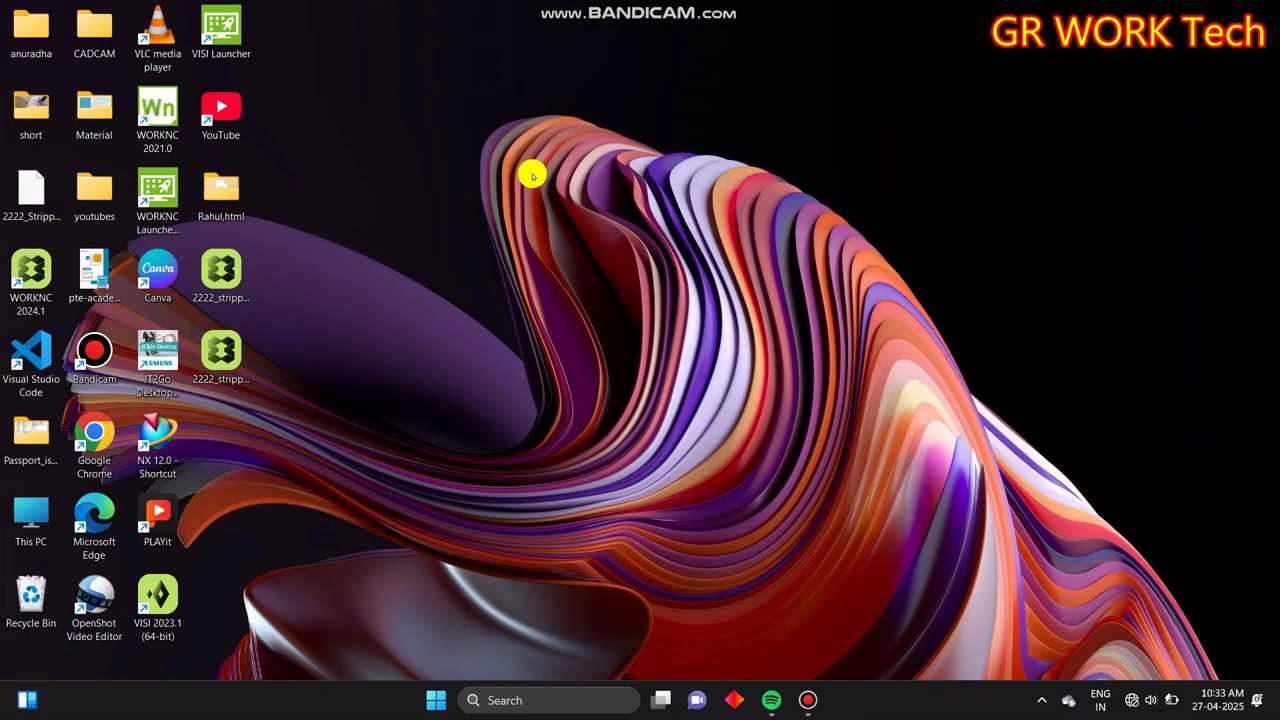
- Relaunch WORKNC 2021.0 and load 2222_stripper_assembly_1.xdw from the recent CAD files
double_click(160, 104)
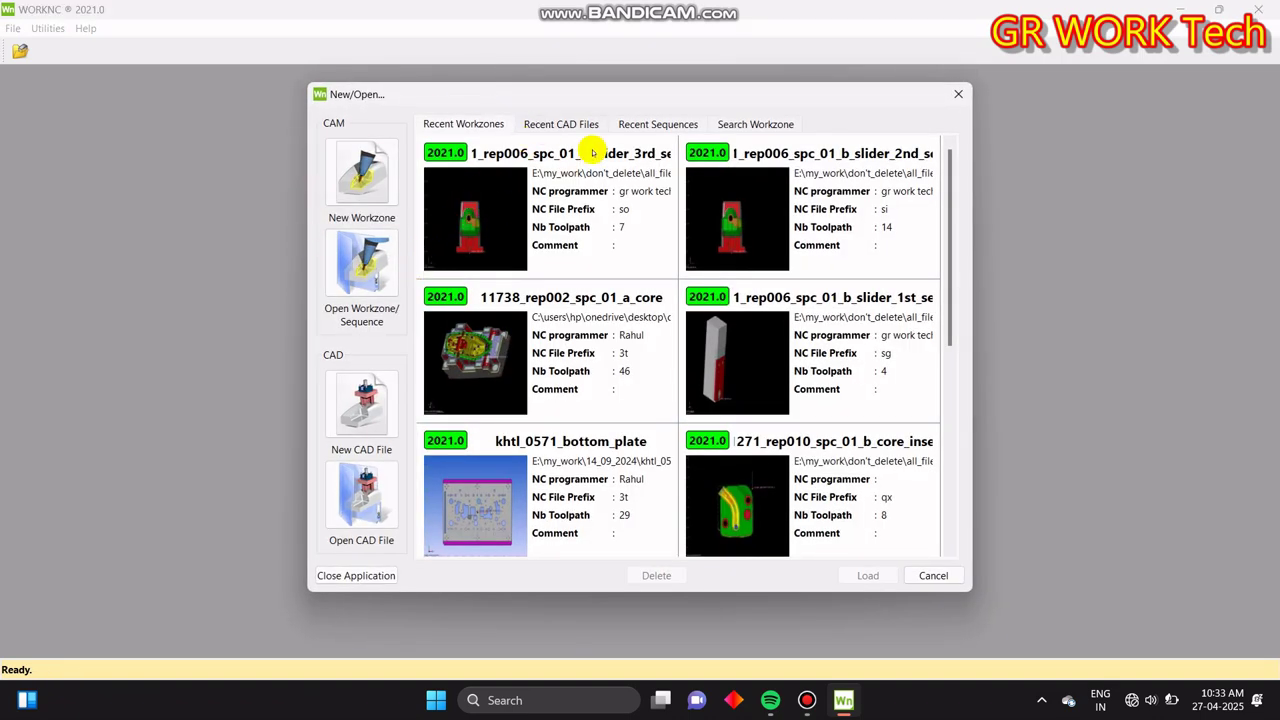
left_click(560, 126)
left_click(490, 220)
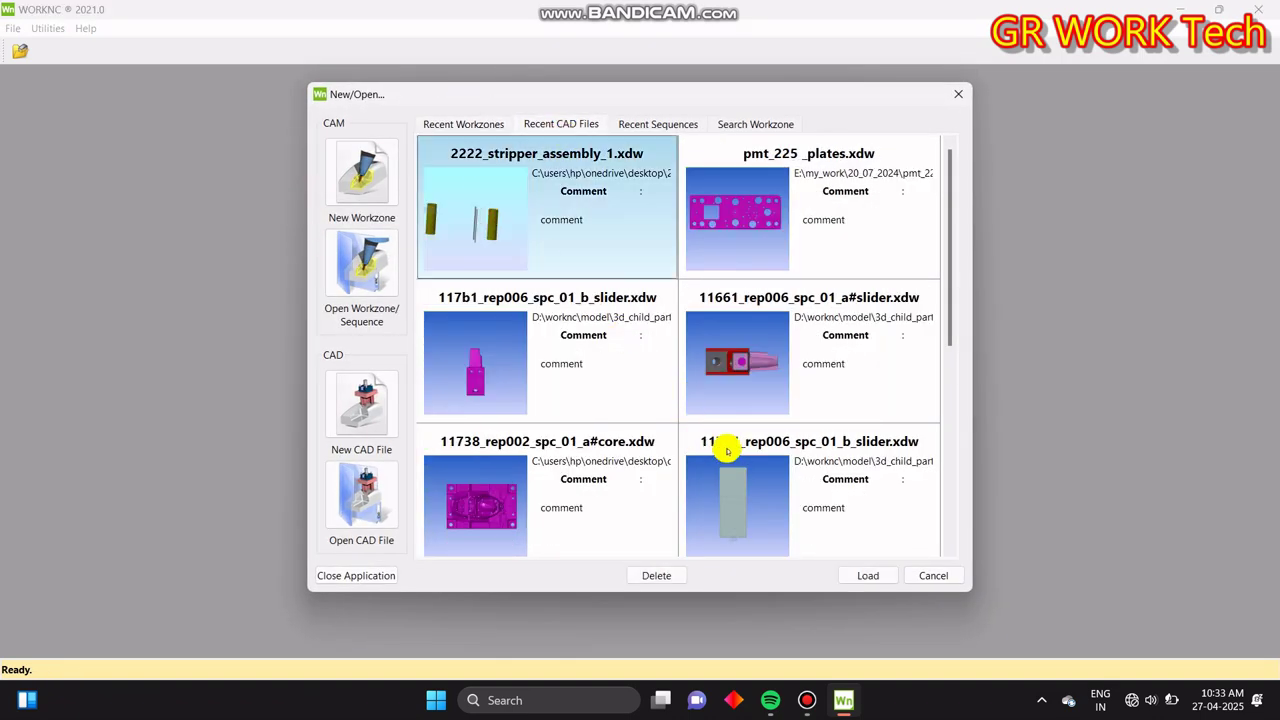
left_click(866, 576)
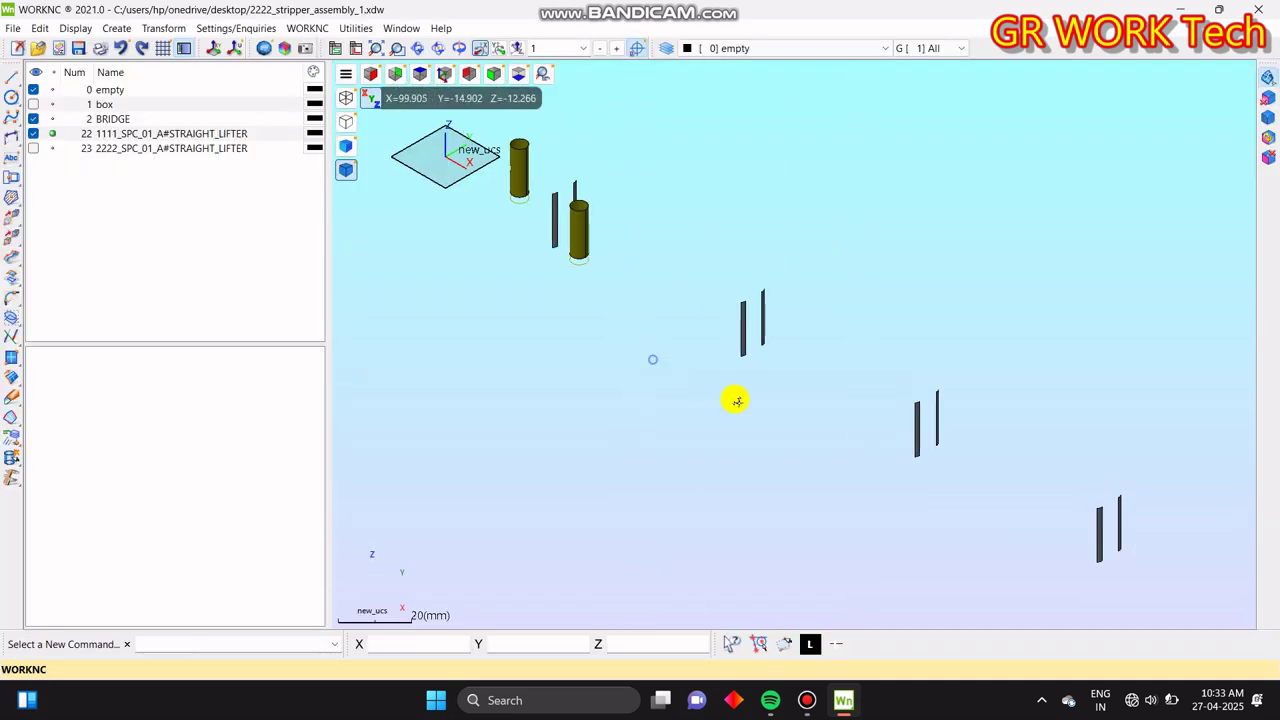
scroll(711, 328, "up", 3)
middle_click_drag(718, 370, 751, 334)
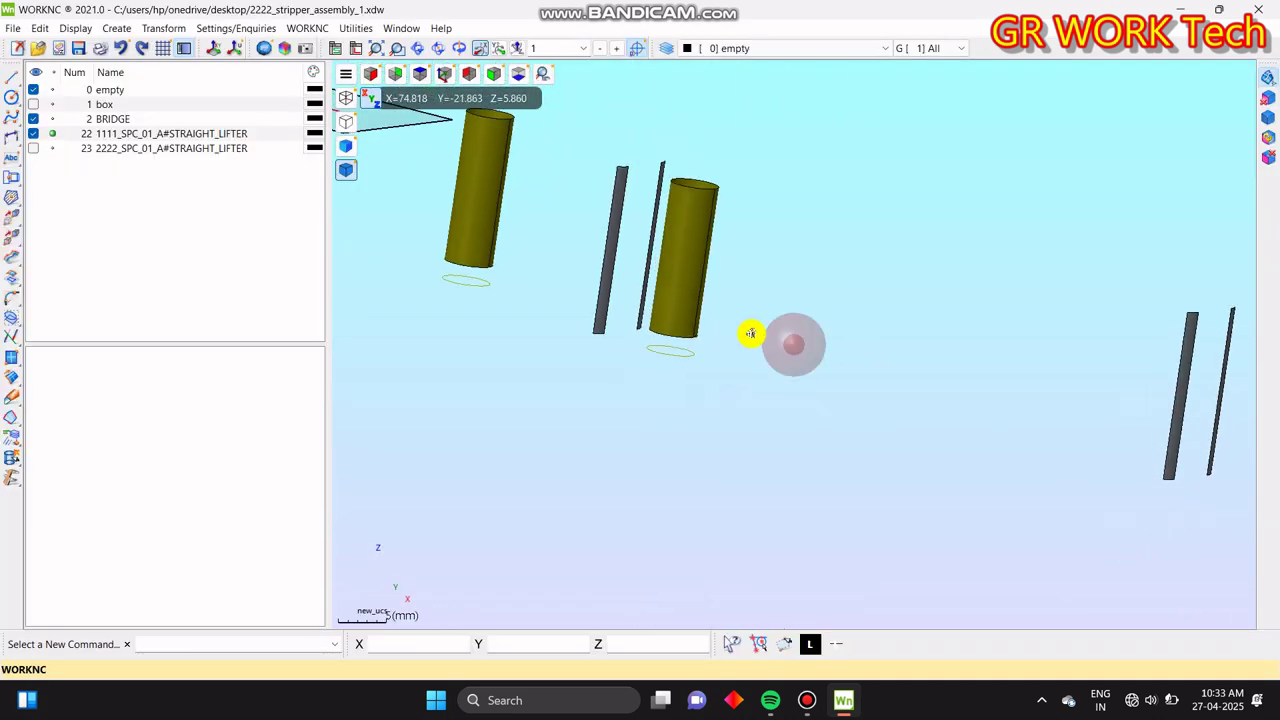
scroll(703, 356, "up", 3)
scroll(744, 365, "down", 4)
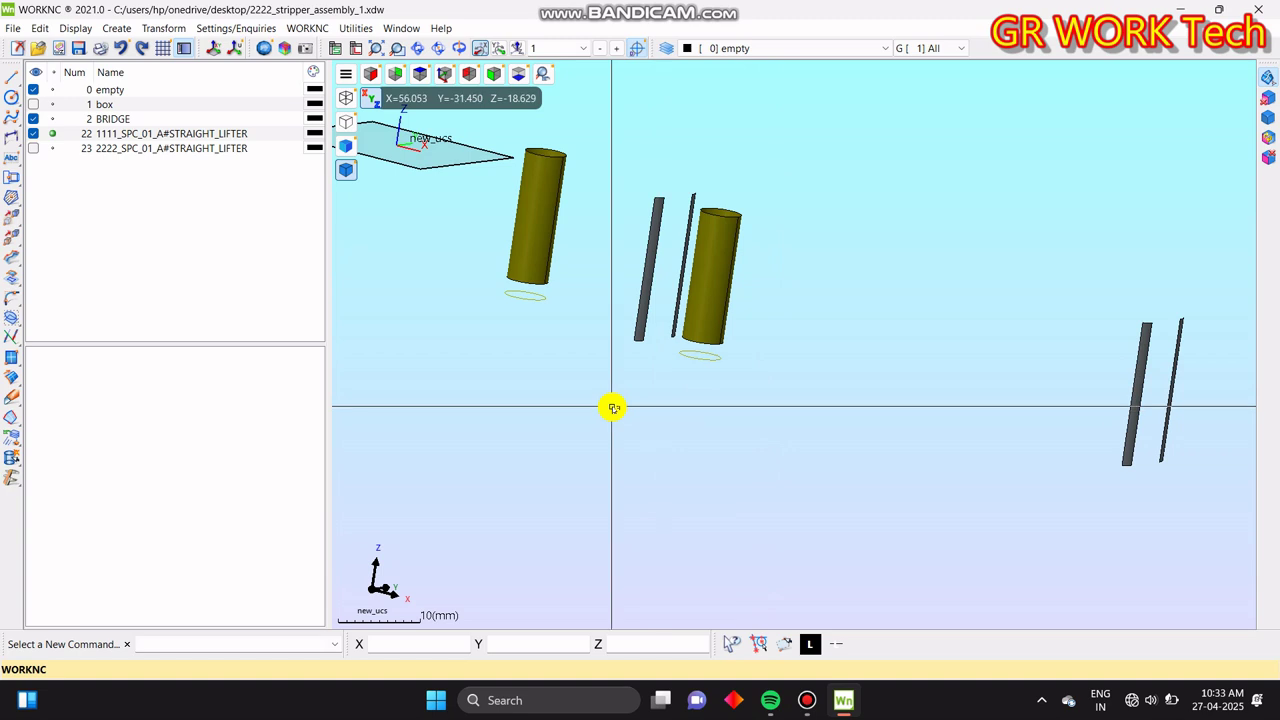
key("Delete")
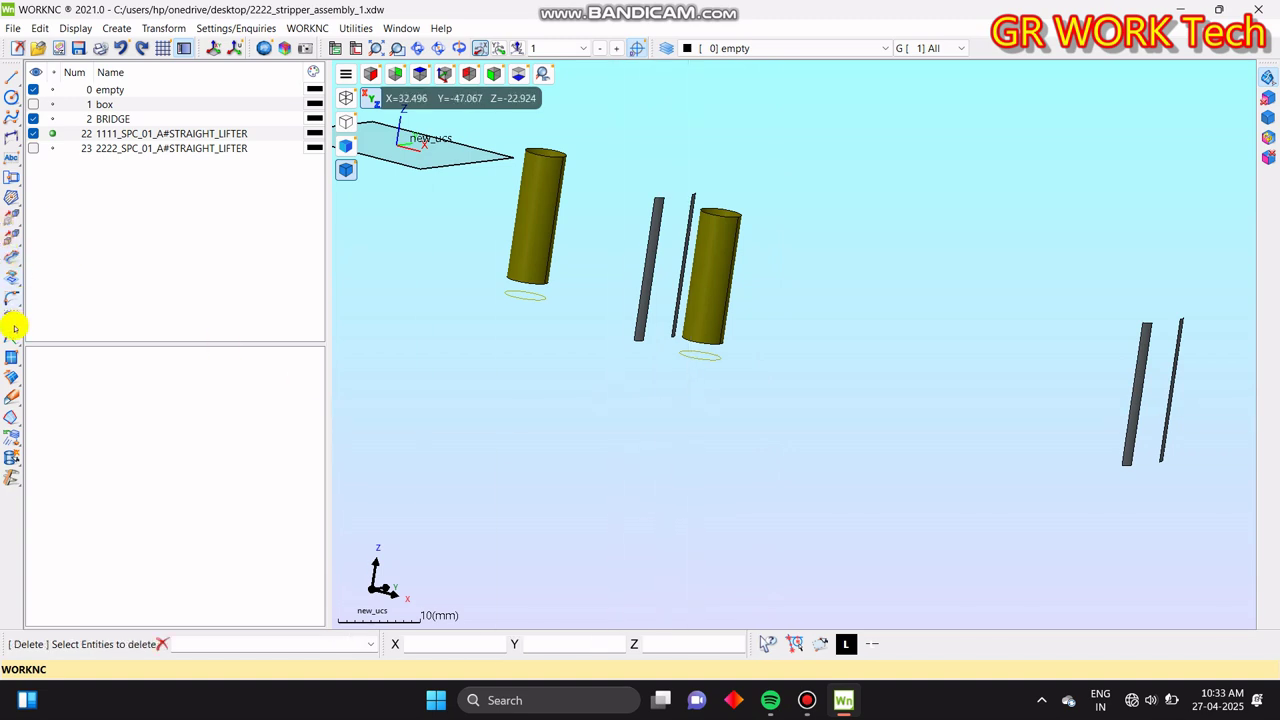
left_click(10, 383)
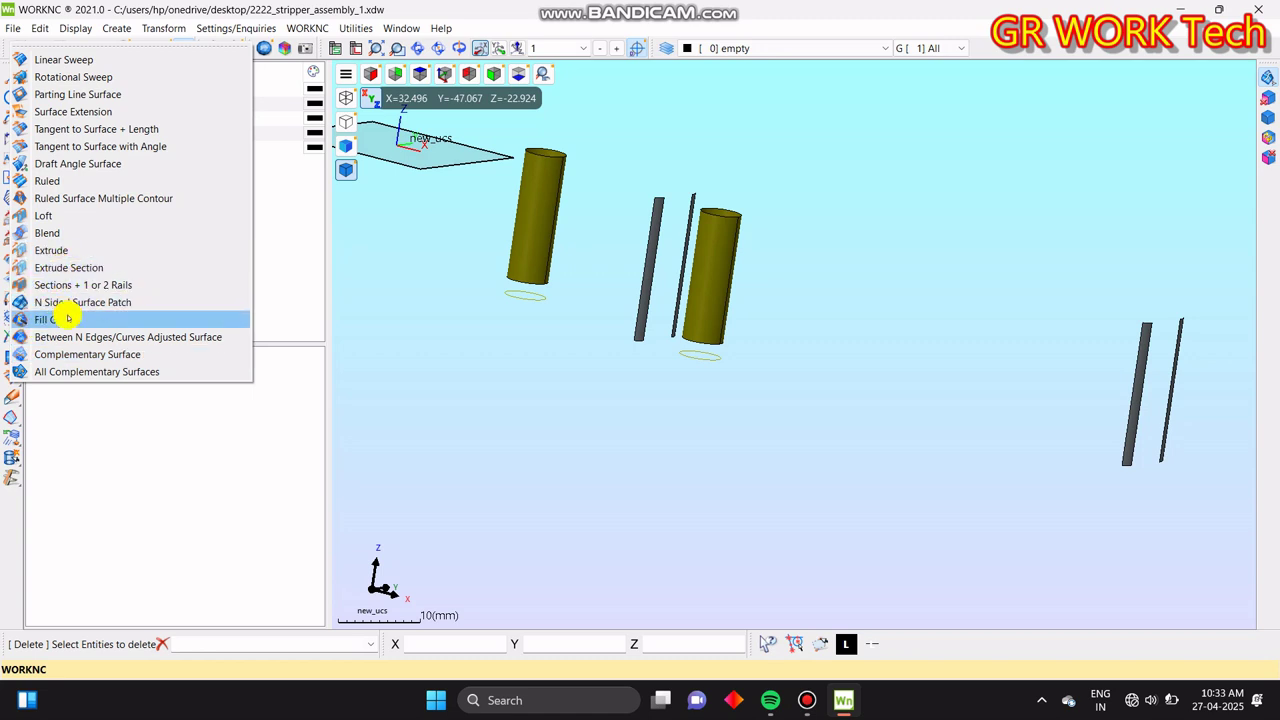
left_click(146, 467)
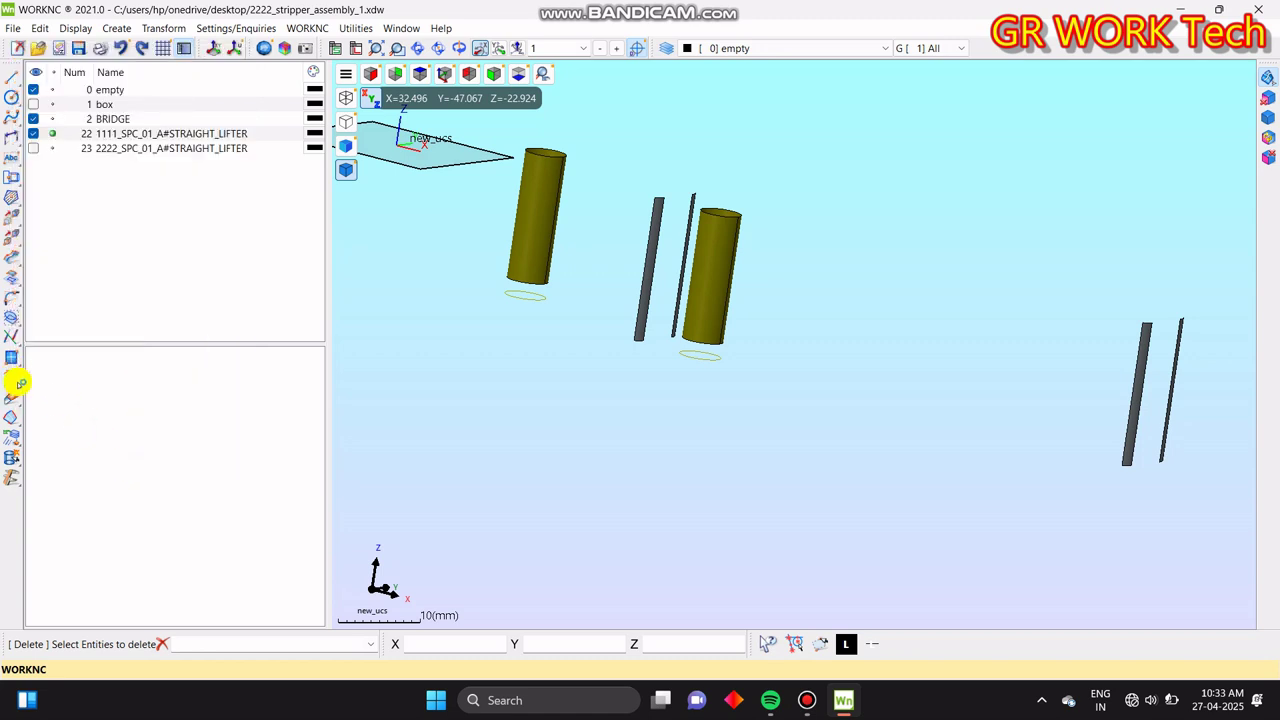
left_click(14, 381)
left_click(155, 449)
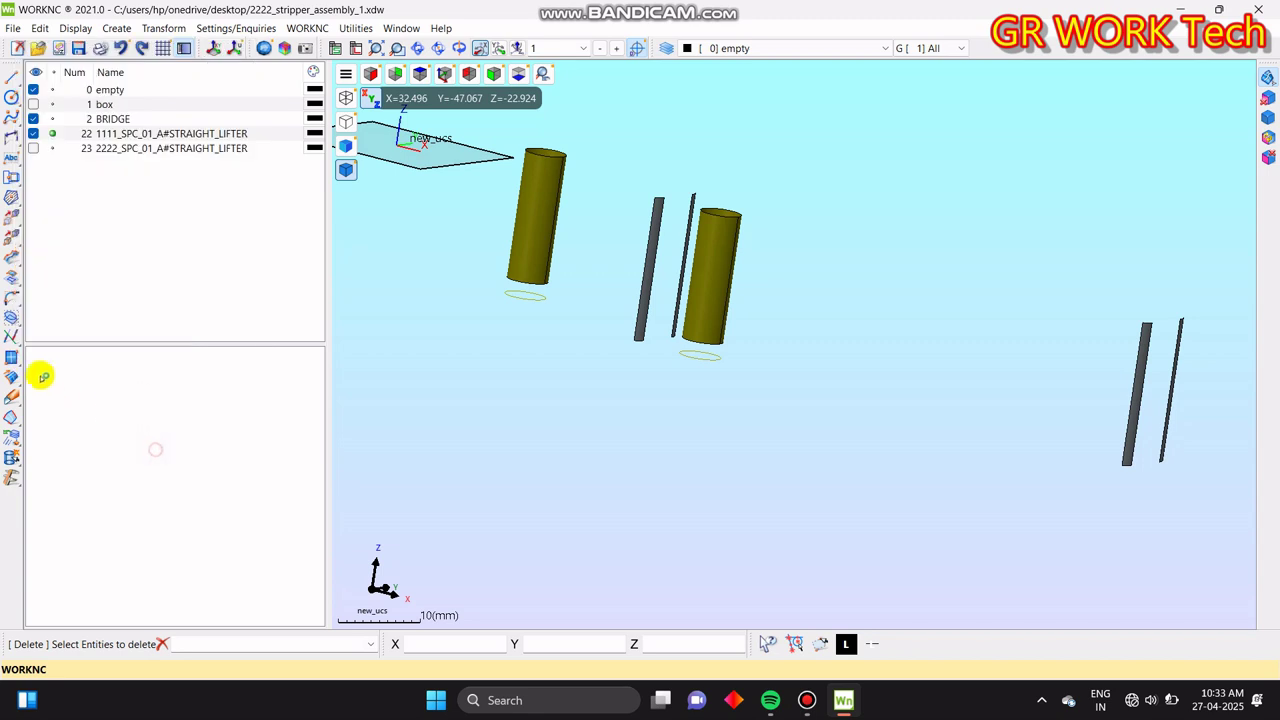
- Cap the two circles below the dowel-hole cylinders with trimmed planar surfaces
left_click(15, 352)
left_click(40, 436)
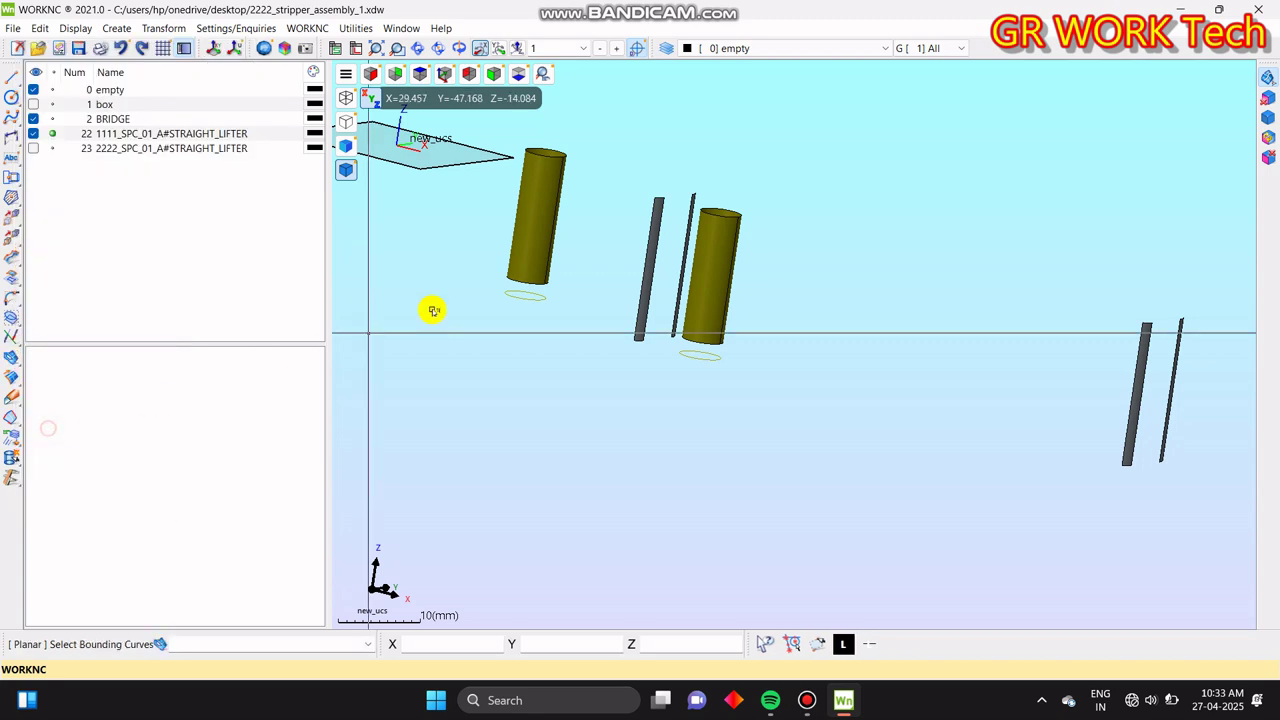
middle_click_drag(449, 316, 506, 380)
scroll(560, 385, "up", 5)
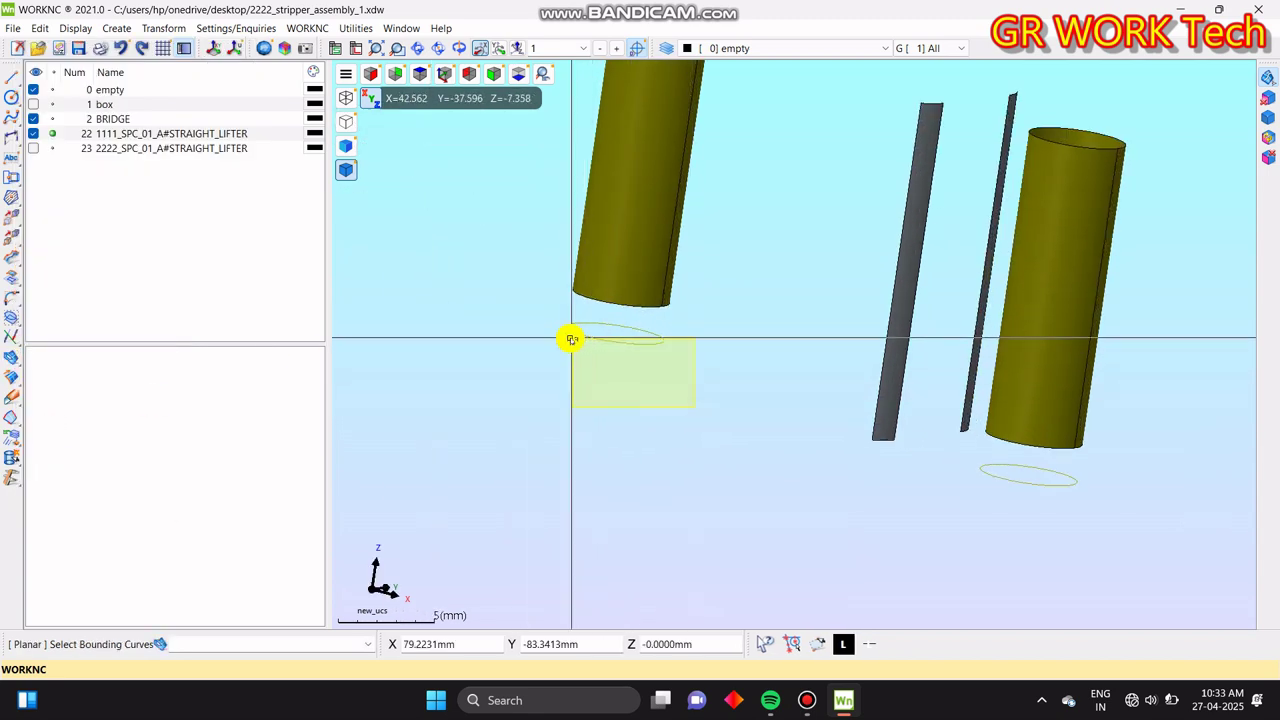
left_click(571, 337)
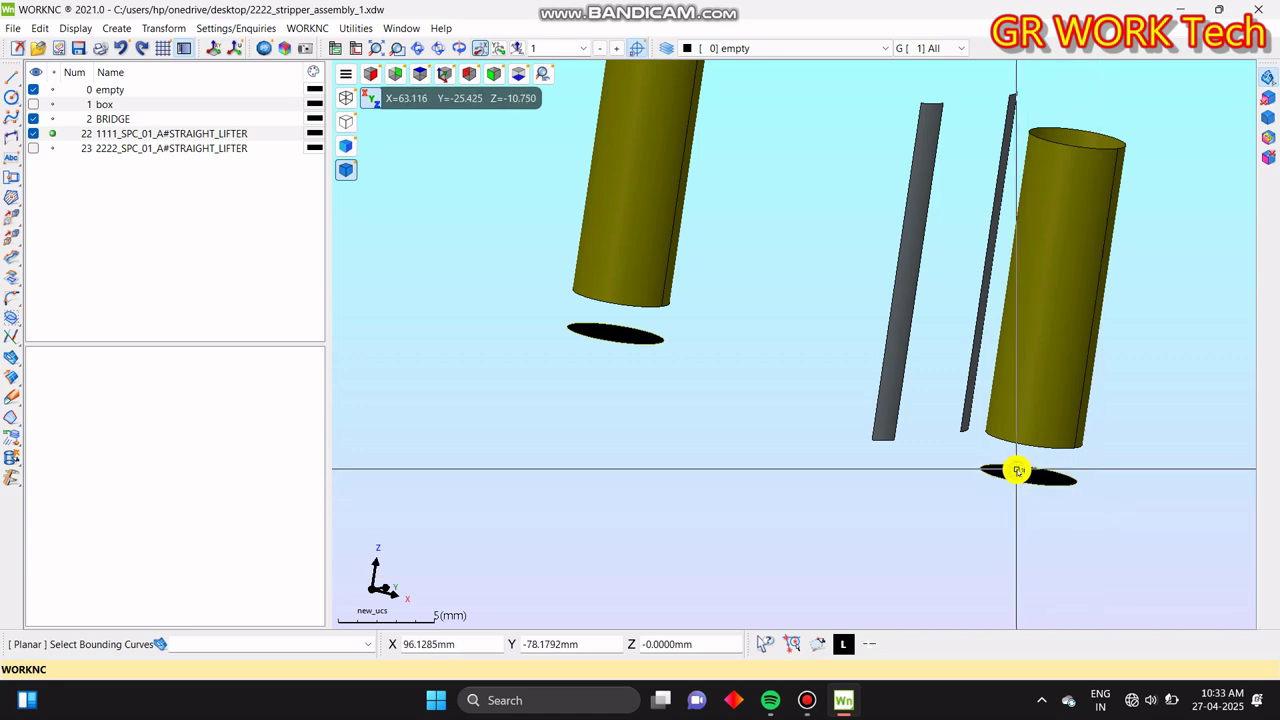
- Change the entity colour of both planar caps to R 223, G 255, B 223
left_click(9, 437)
left_click(50, 522)
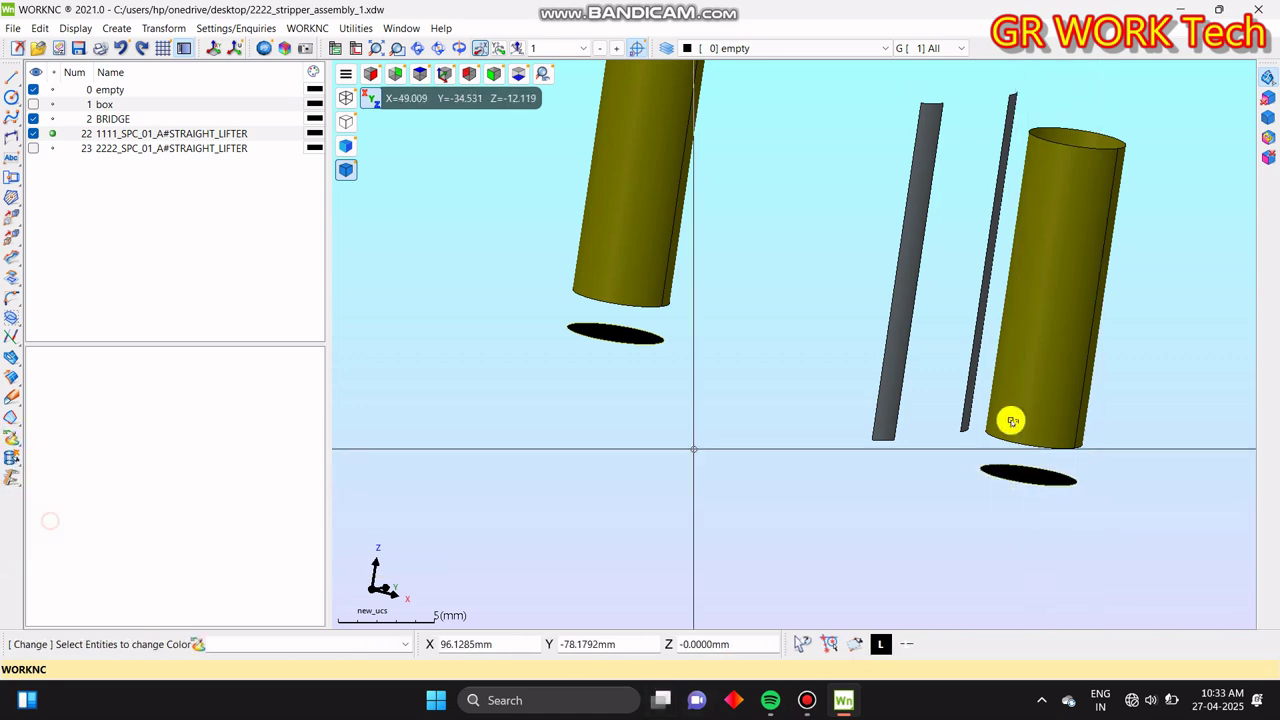
left_click(1016, 474)
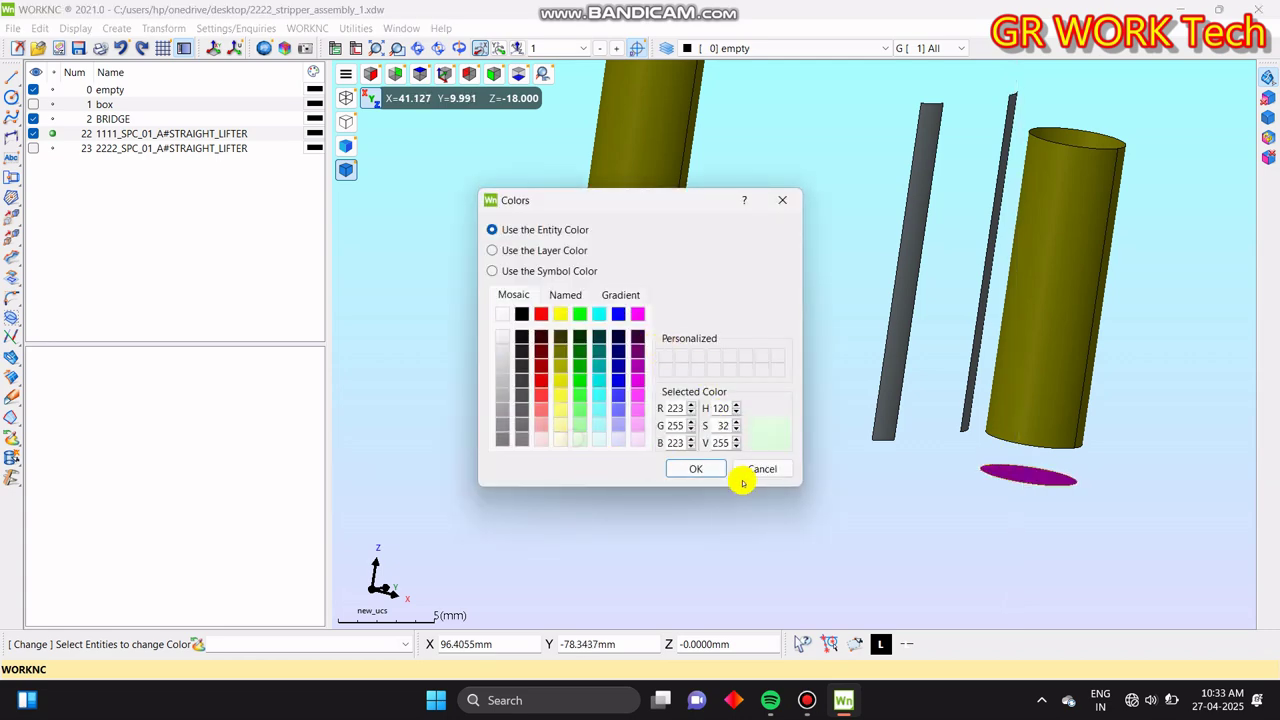
left_click(697, 469)
- Hide the grey strips, leaving the two dowel-hole cylinders and their planar caps displayed
scroll(983, 517, "down", 5)
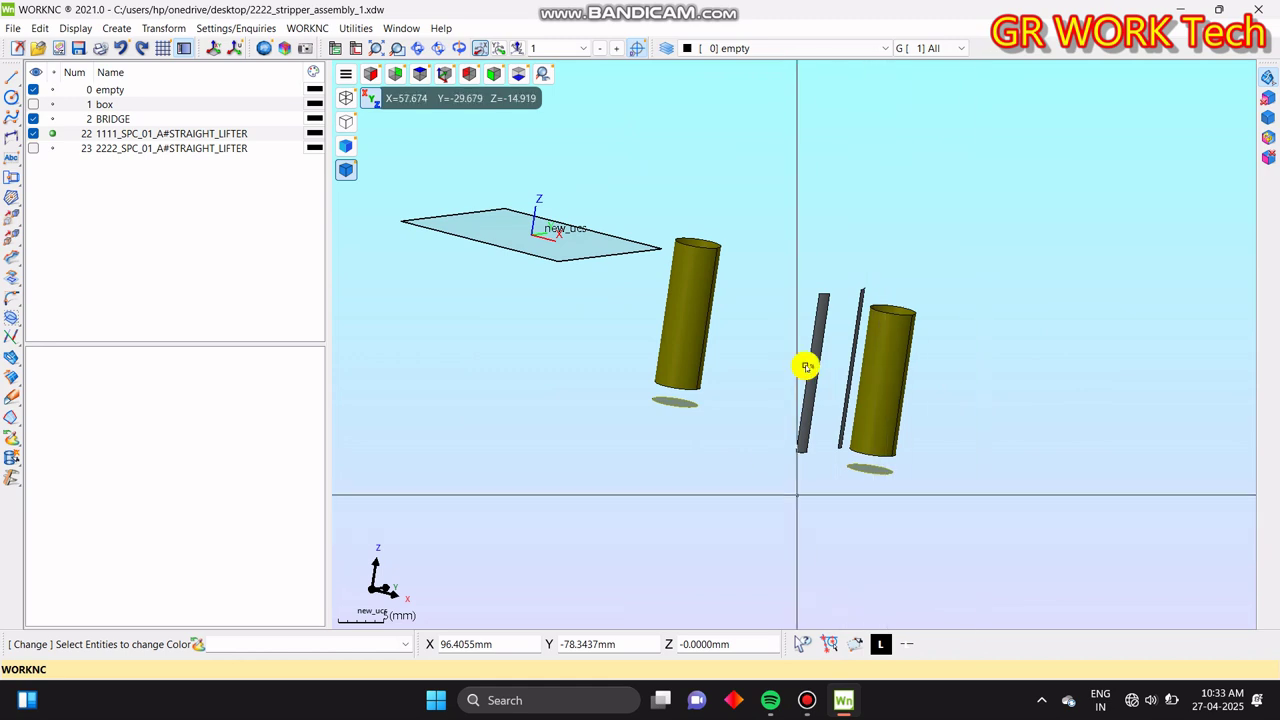
left_click(1268, 104)
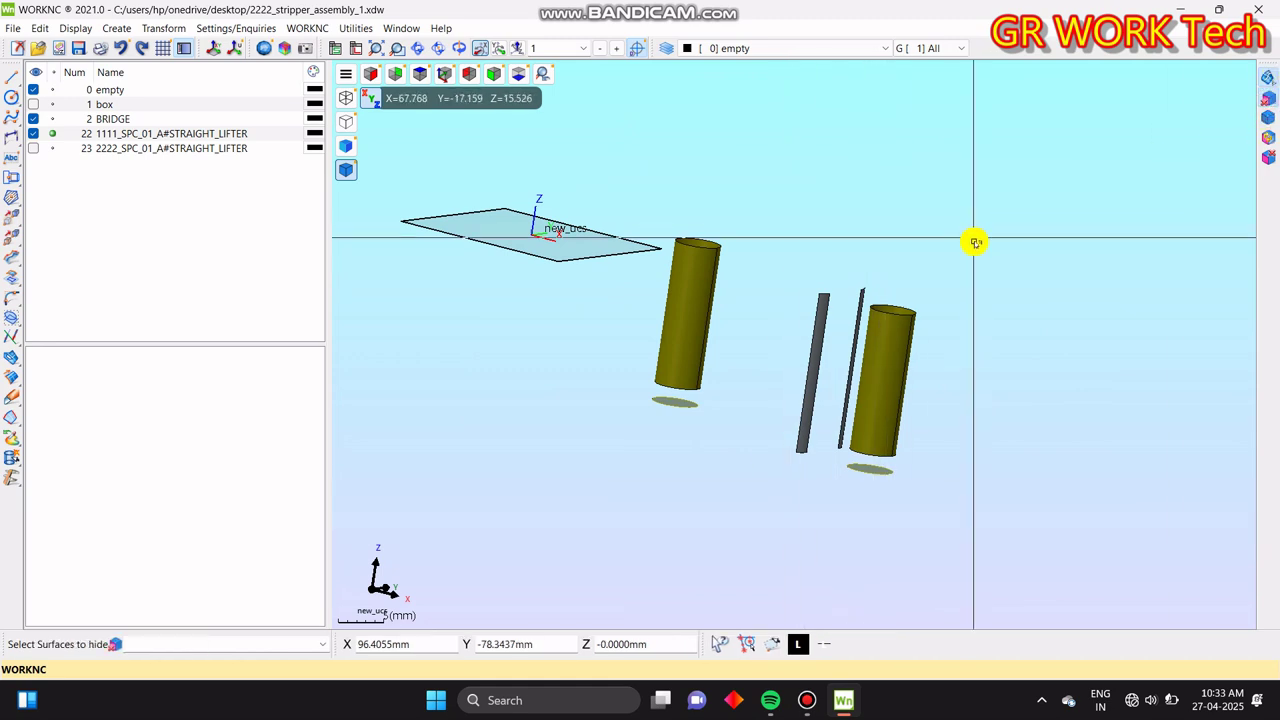
left_click(812, 385)
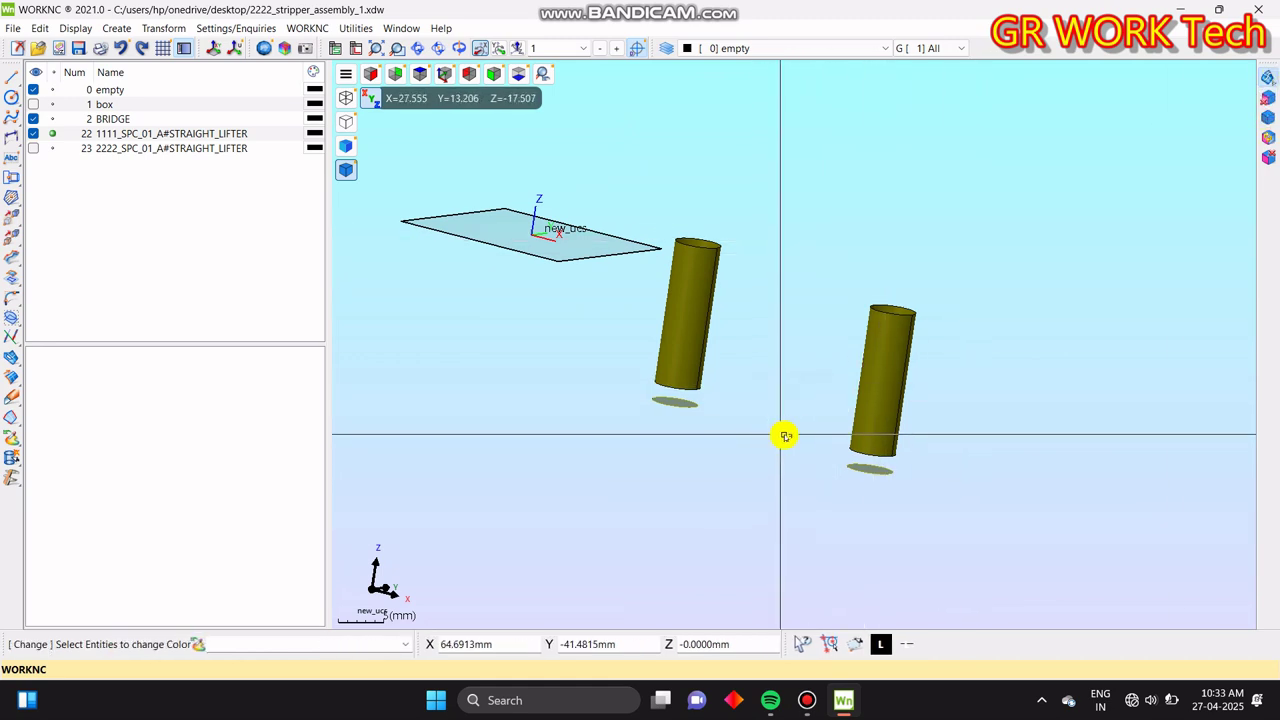
left_click(7, 213)
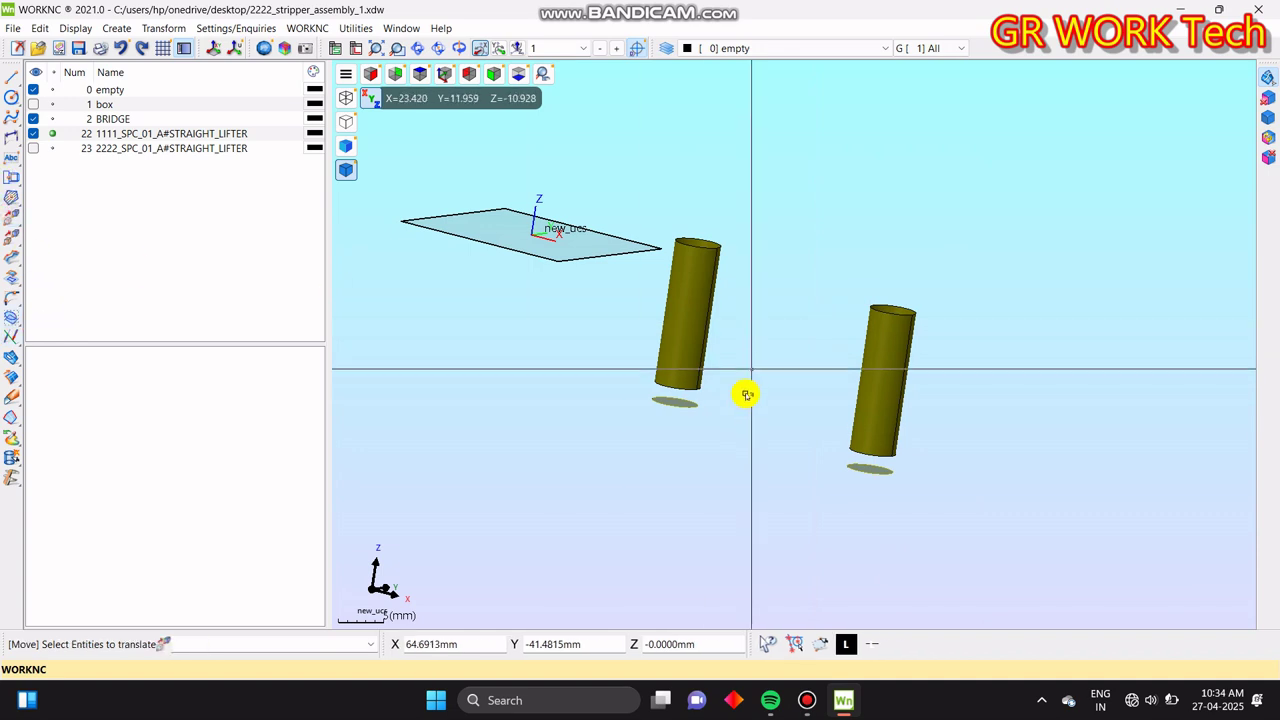
left_click(691, 403)
key("Escape")
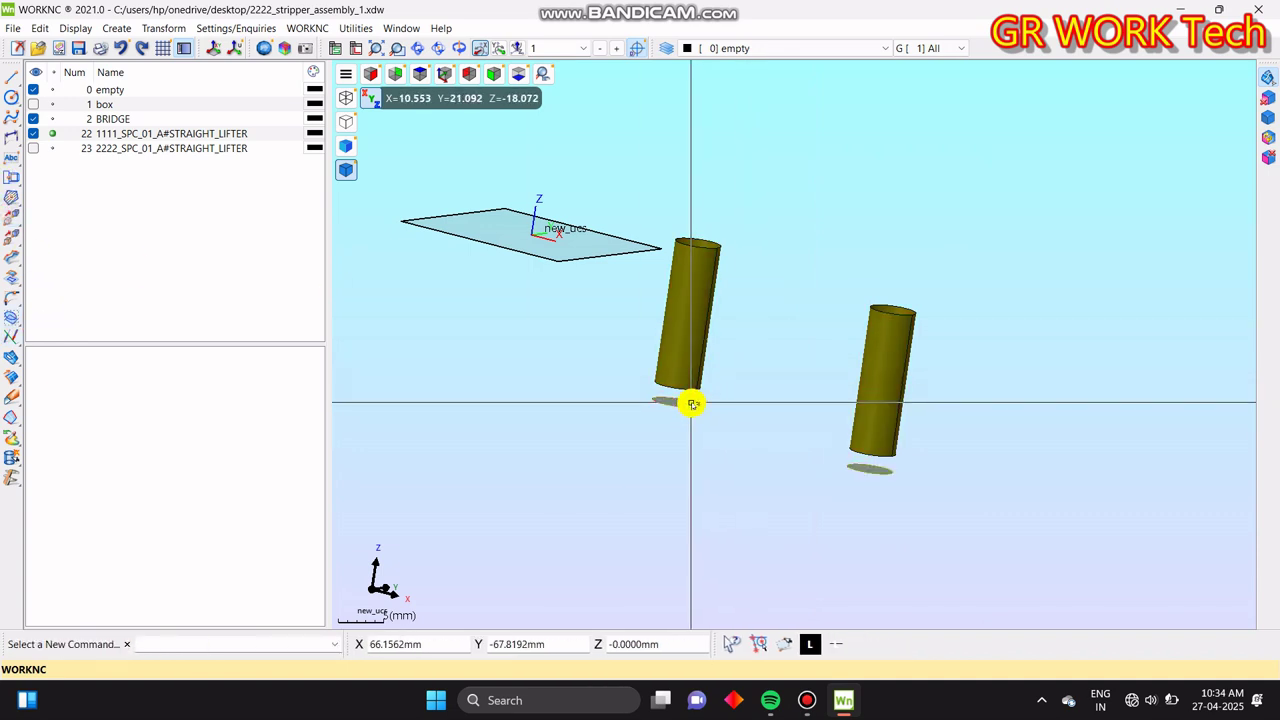
- Move both planar caps by a relative Z displacement of 2 mm (rz2), towards the dowel-hole cylinders
left_click(13, 212)
middle_click_drag(1051, 503, 833, 473)
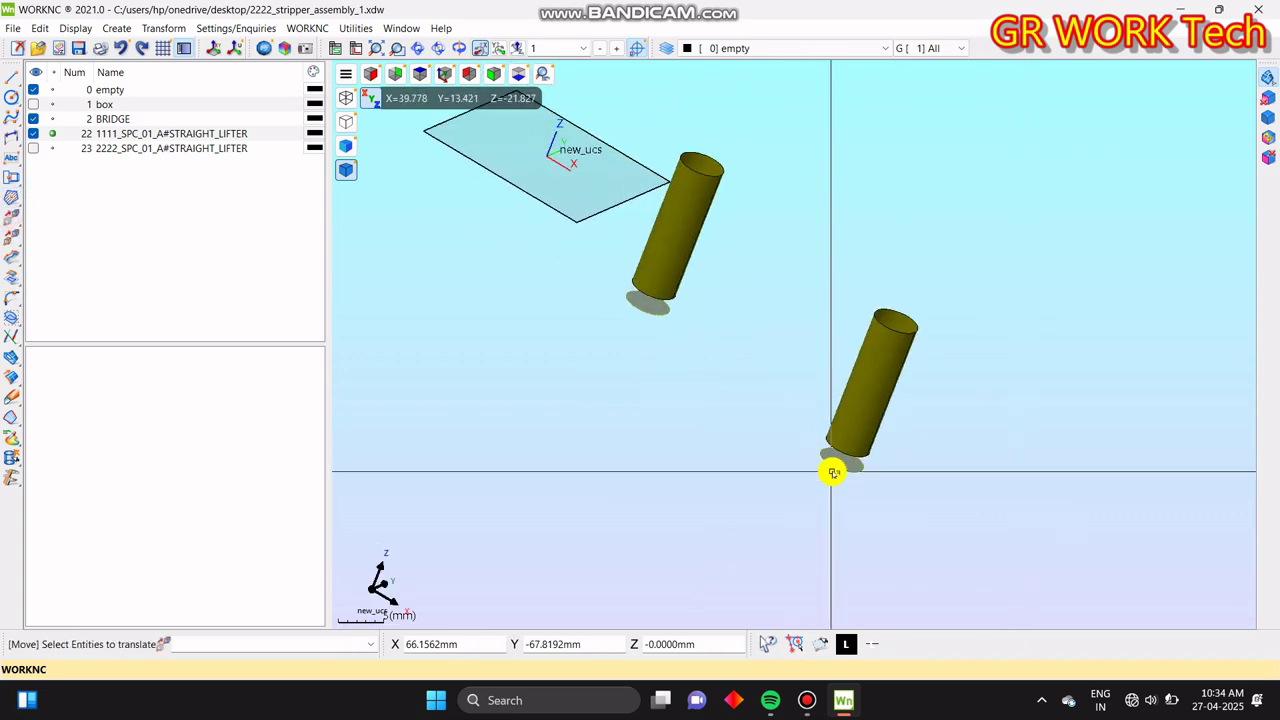
left_click(853, 467)
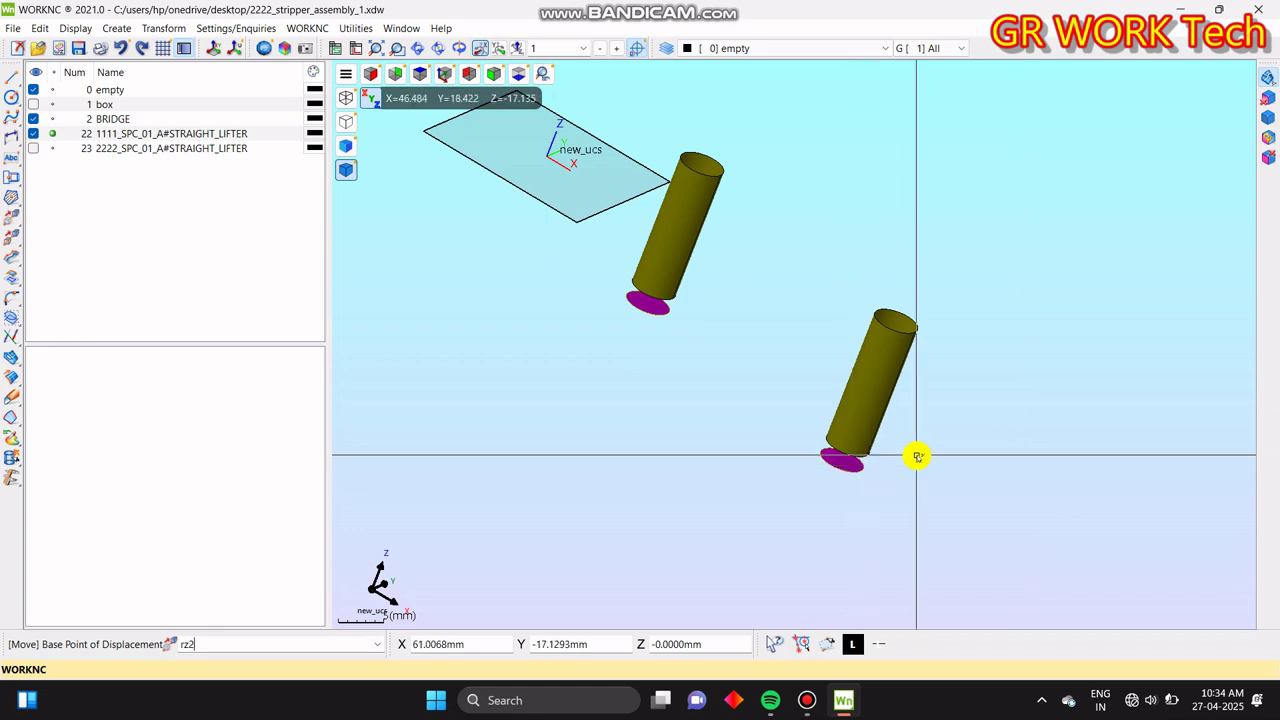
key("Return")
- Delete both circles below the dowel-hole cylinders, using a selection filter restricted to Curves with All Curves
middle_click_drag(826, 449, 927, 288)
key("Delete")
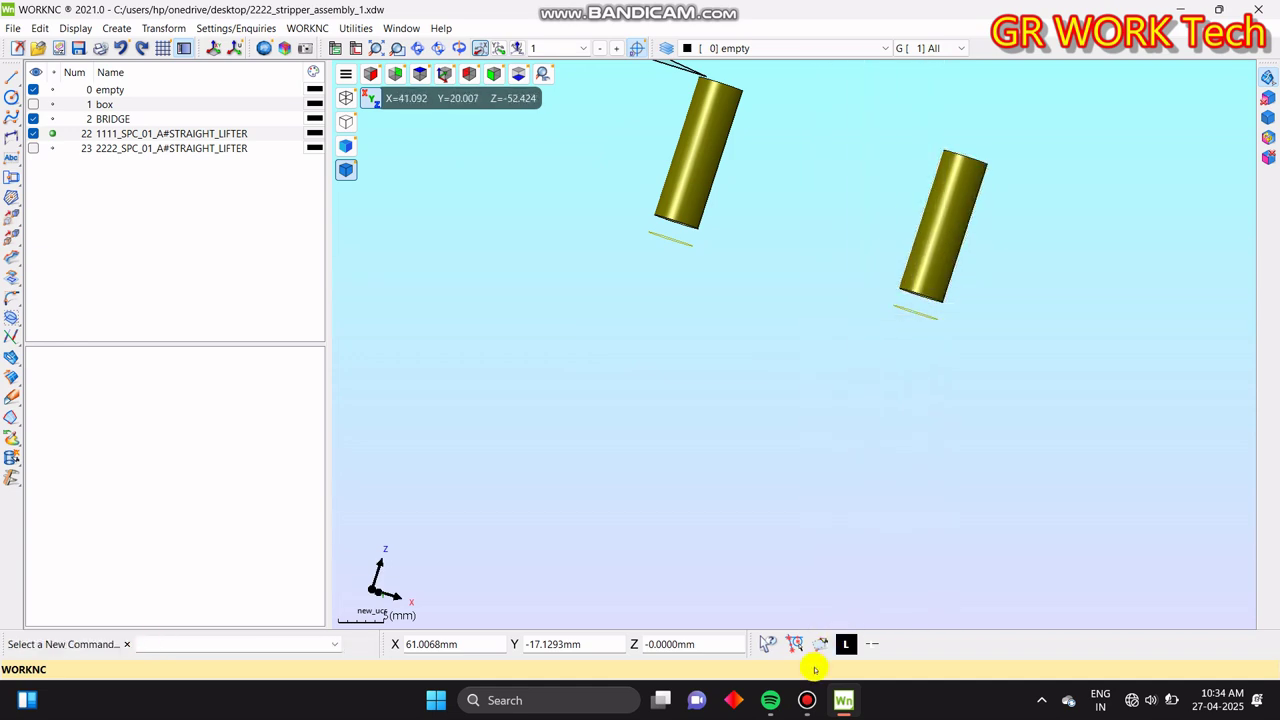
left_click(820, 644)
left_click(233, 152)
left_click(206, 173)
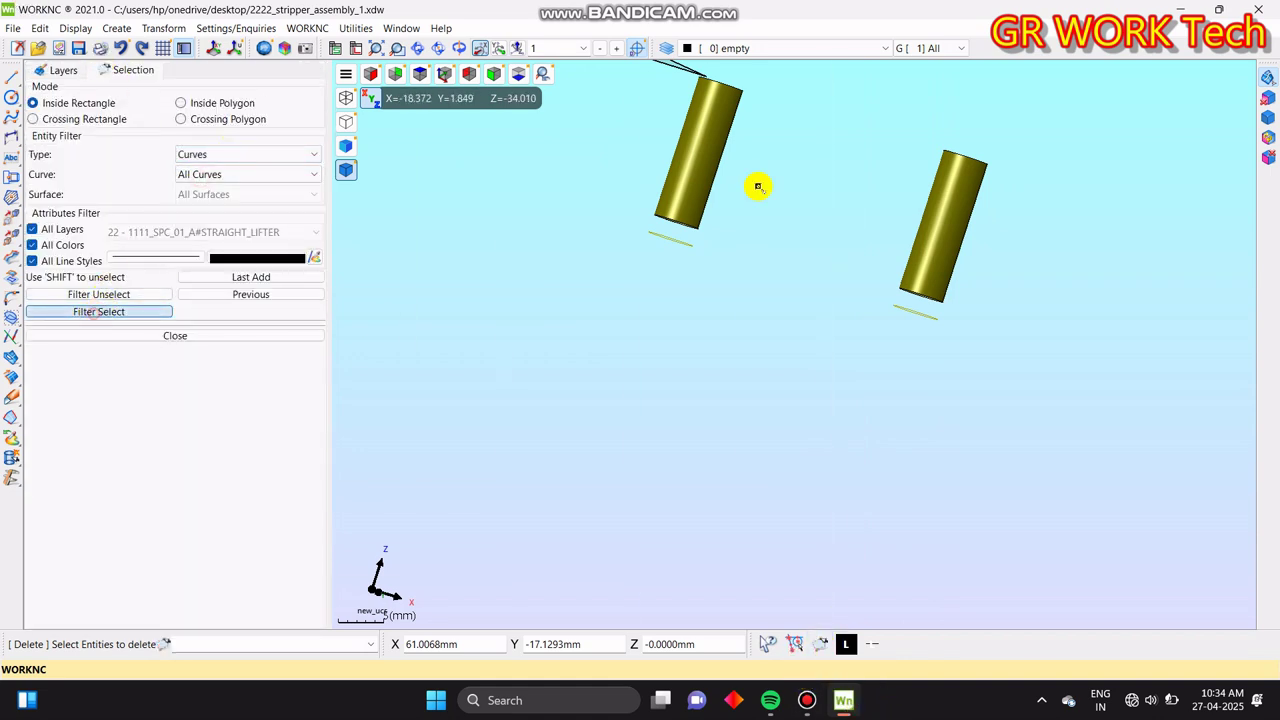
right_click(717, 343)
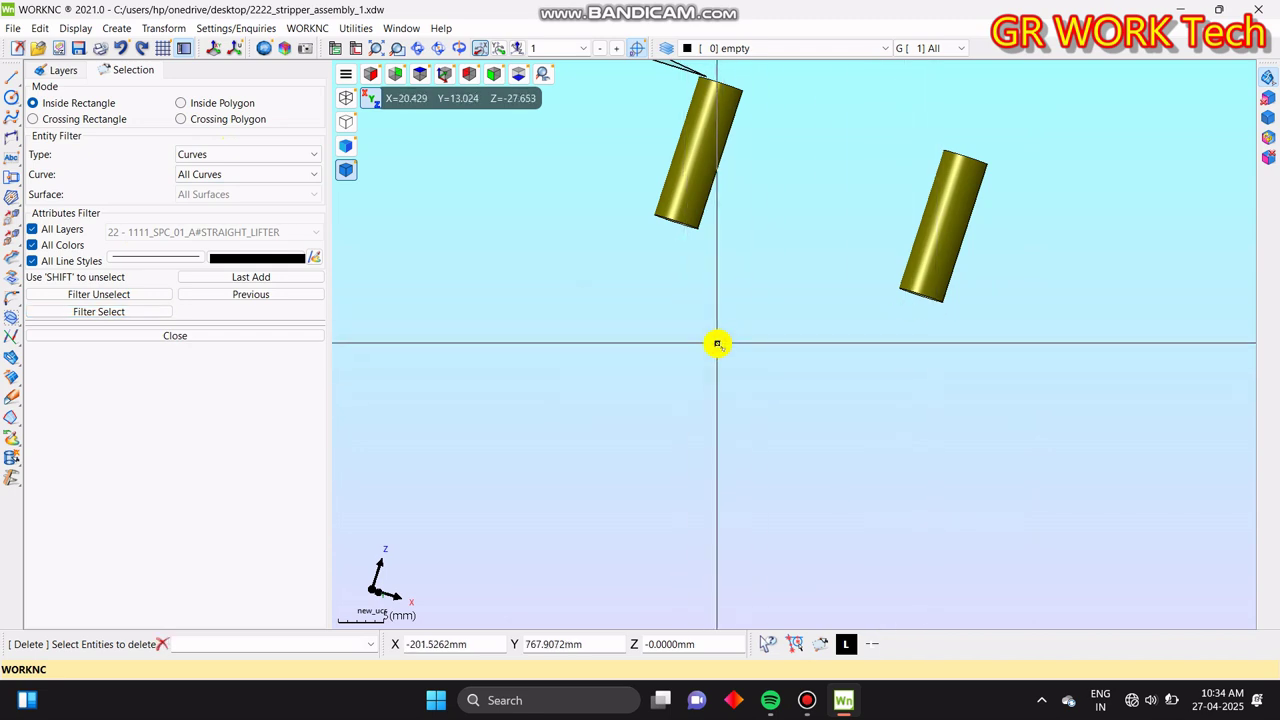
- Close the entity selection filter that is restricted to curves
left_click(180, 334)
middle_click_drag(743, 271, 712, 312)
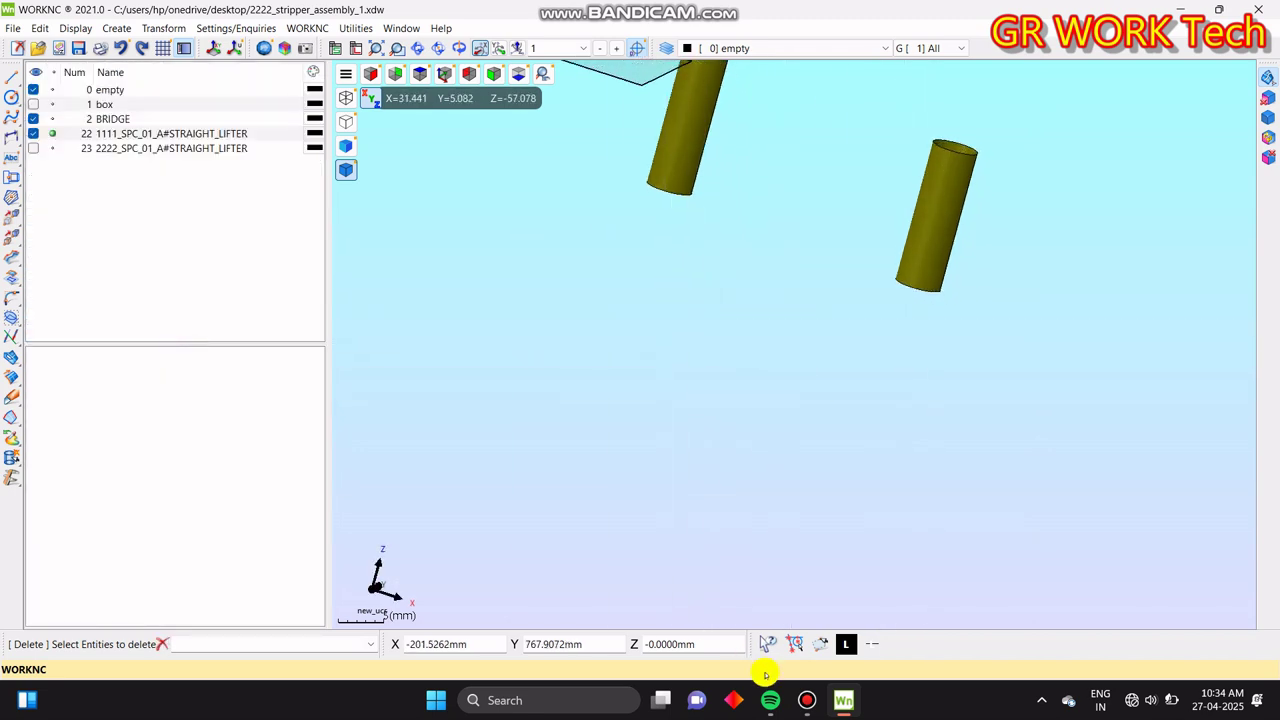
left_click(10, 442)
left_click(57, 529)
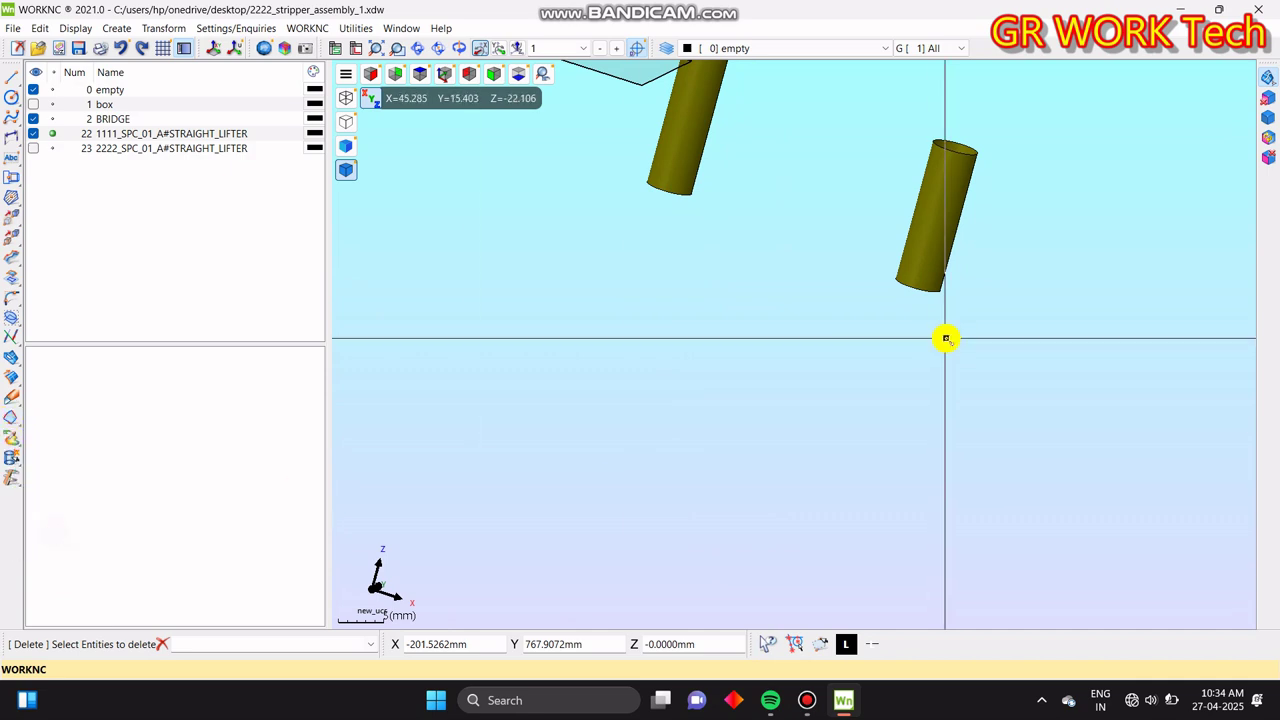
middle_click_drag(946, 338, 951, 421)
scroll(951, 421, "down", 1)
scroll(951, 421, "down", 2)
left_click_drag(1034, 477, 663, 168)
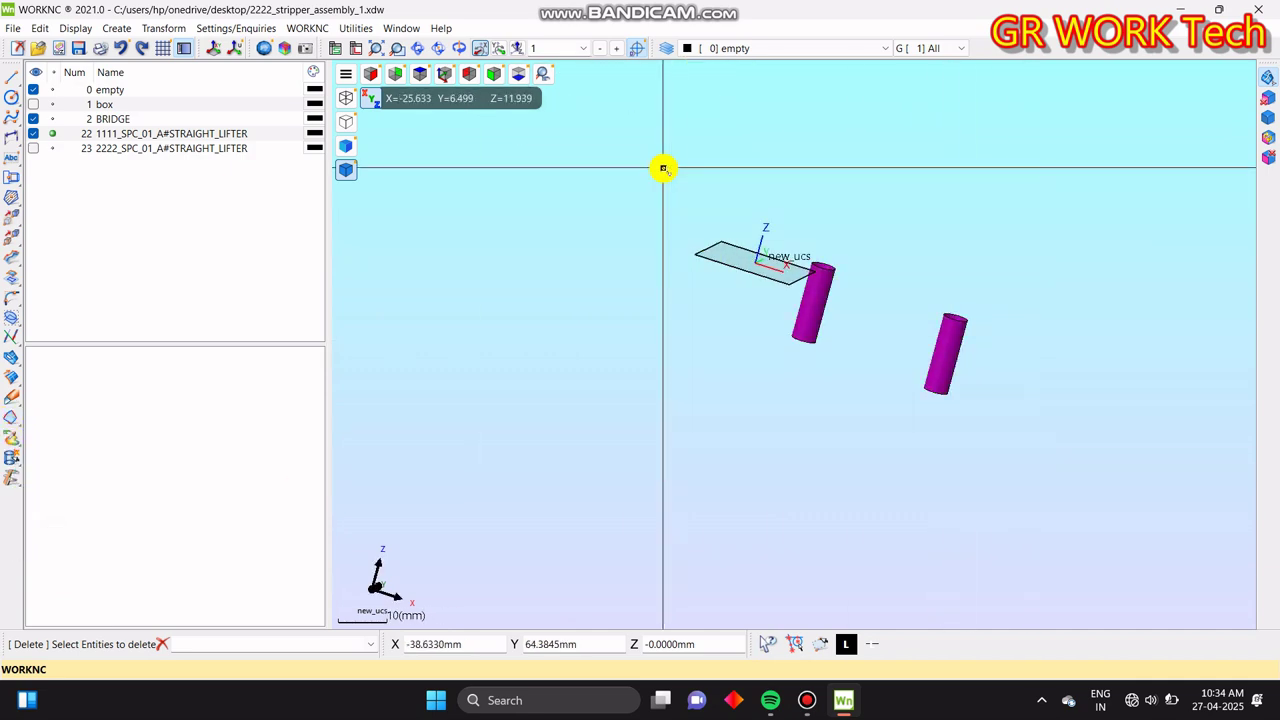
right_click(663, 168)
key("Escape")
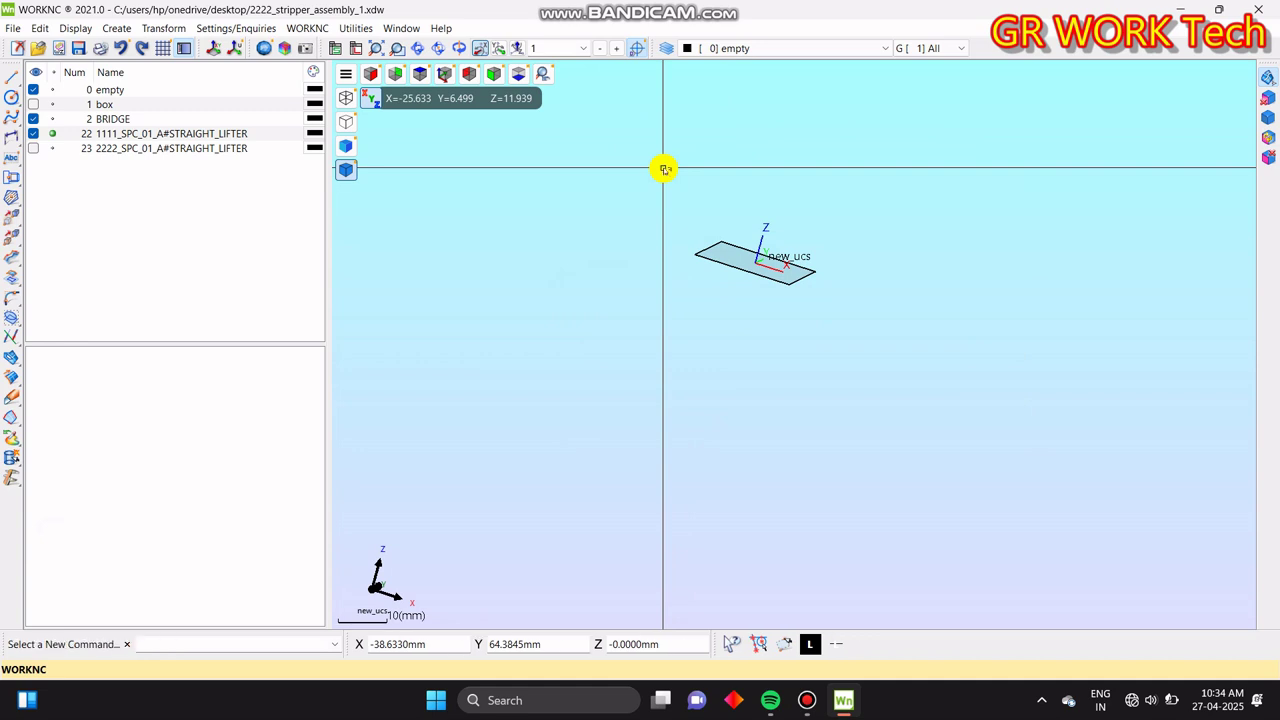
key("ctrl+z")
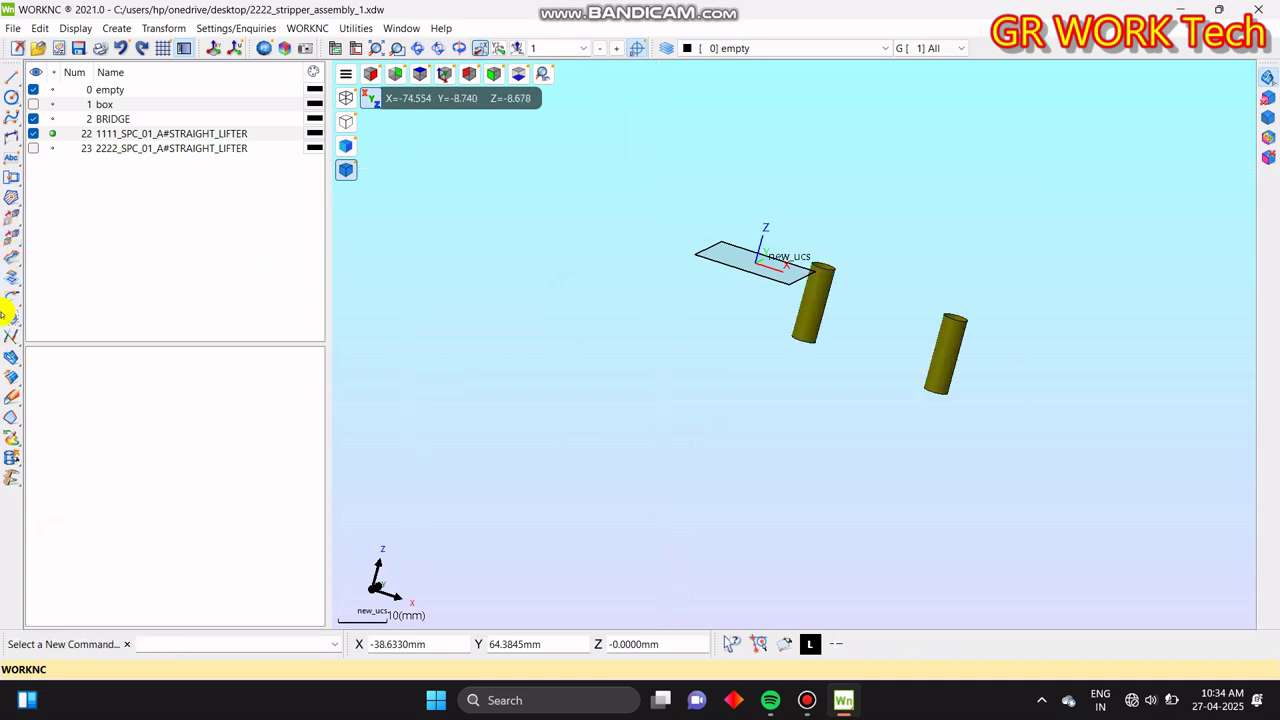
- Change the entity colour of both dowel-hole cylinders and their planar caps to yellow
left_click(12, 436)
left_click_drag(1127, 514, 628, 132)
right_click(657, 145)
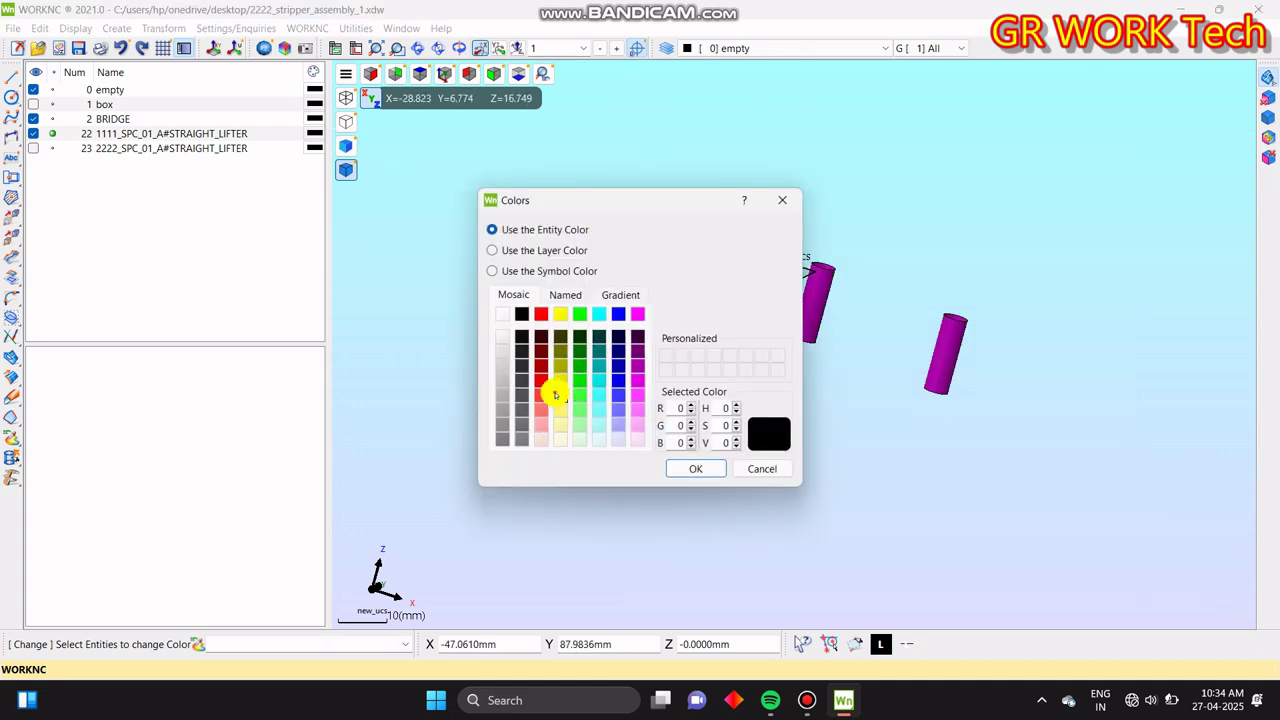
left_click(696, 470)
mouse_move(696, 470)
middle_mouse_down()
mouse_move(820, 394)
mouse_move(777, 403)
mouse_move(733, 490)
mouse_move(760, 470)
middle_mouse_up()
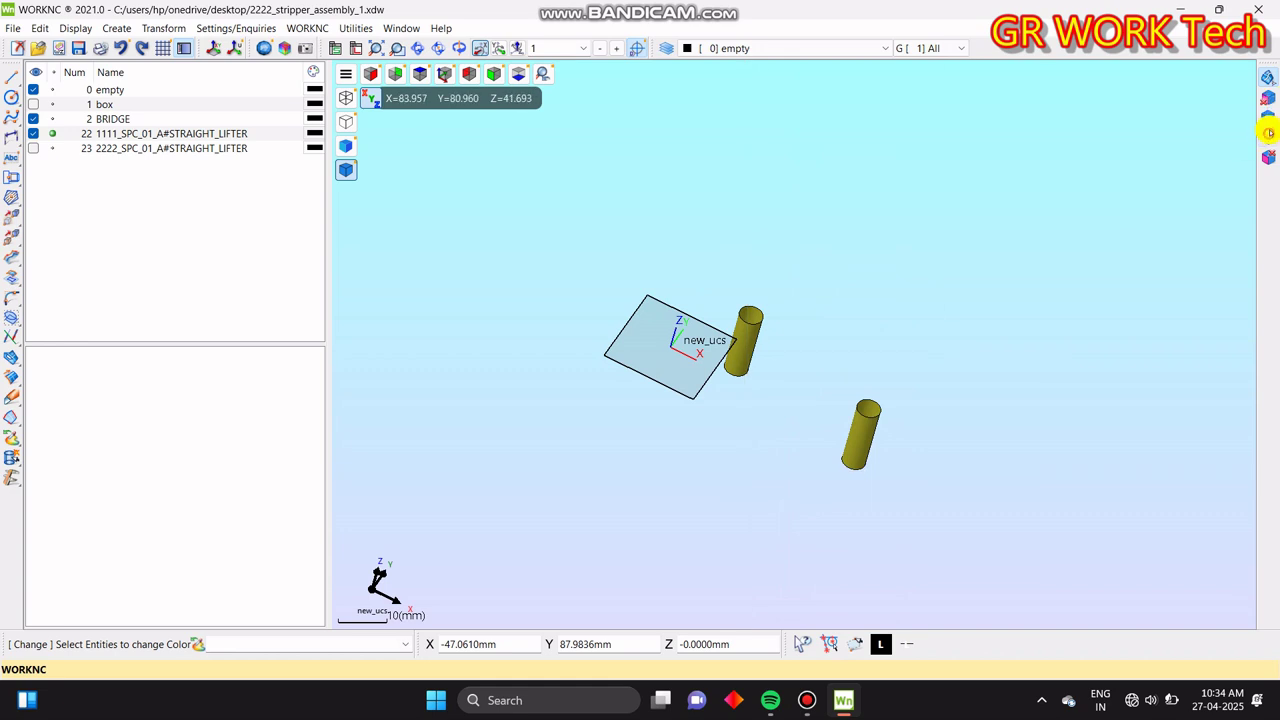
- Redisplay the hidden lifter blocks and bridge, set the view along the Z axis and save the file
left_click(1268, 133)
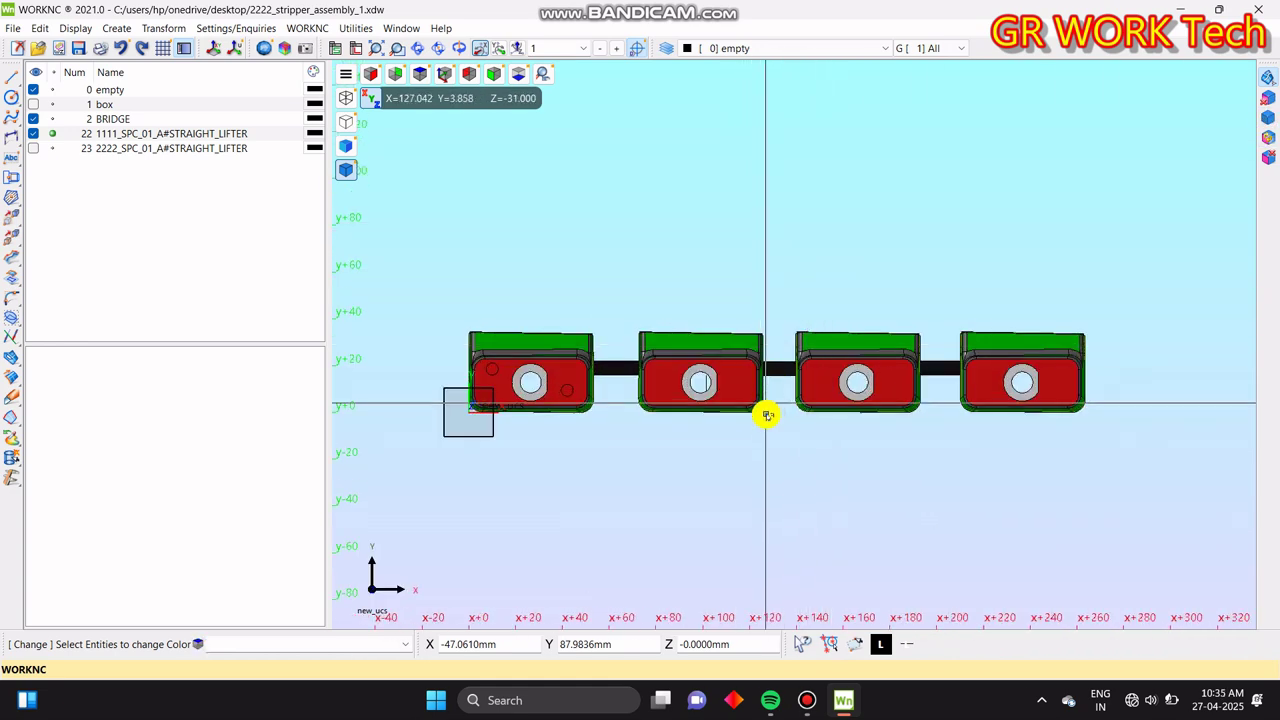
scroll(805, 348, "up", 2)
scroll(598, 347, "up", 2)
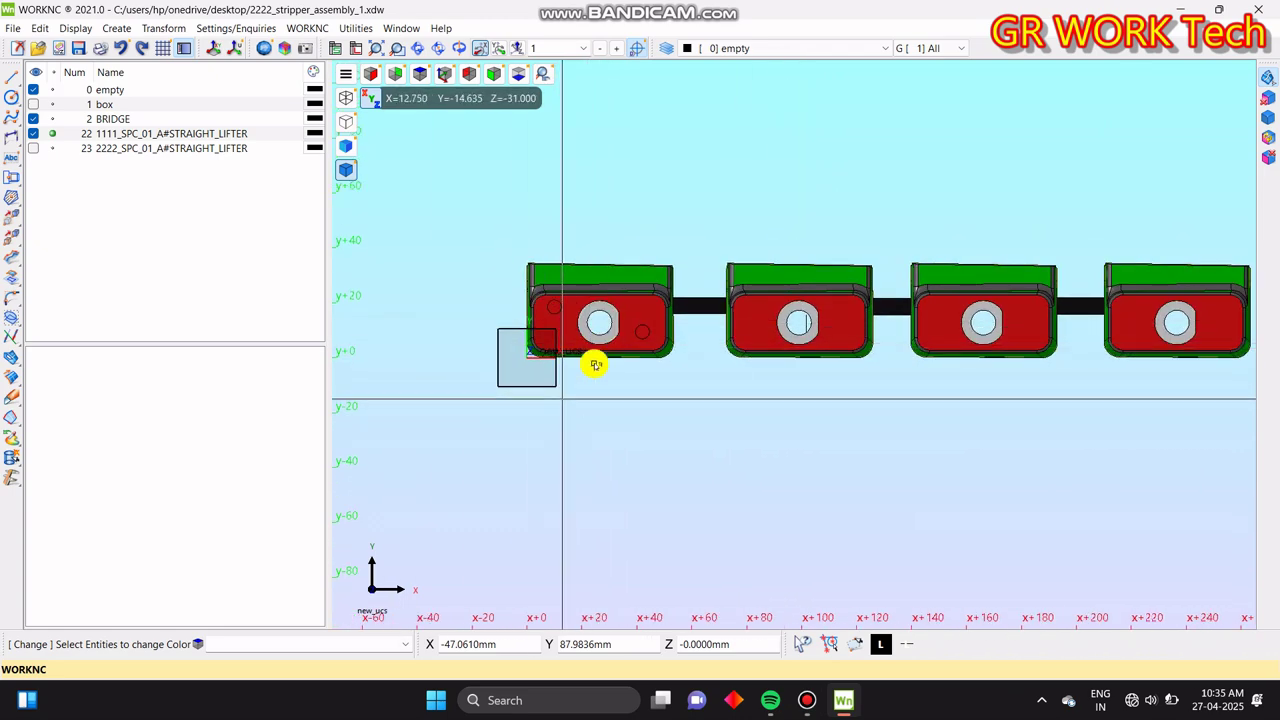
scroll(529, 290, "up", 3)
scroll(650, 360, "down", 2)
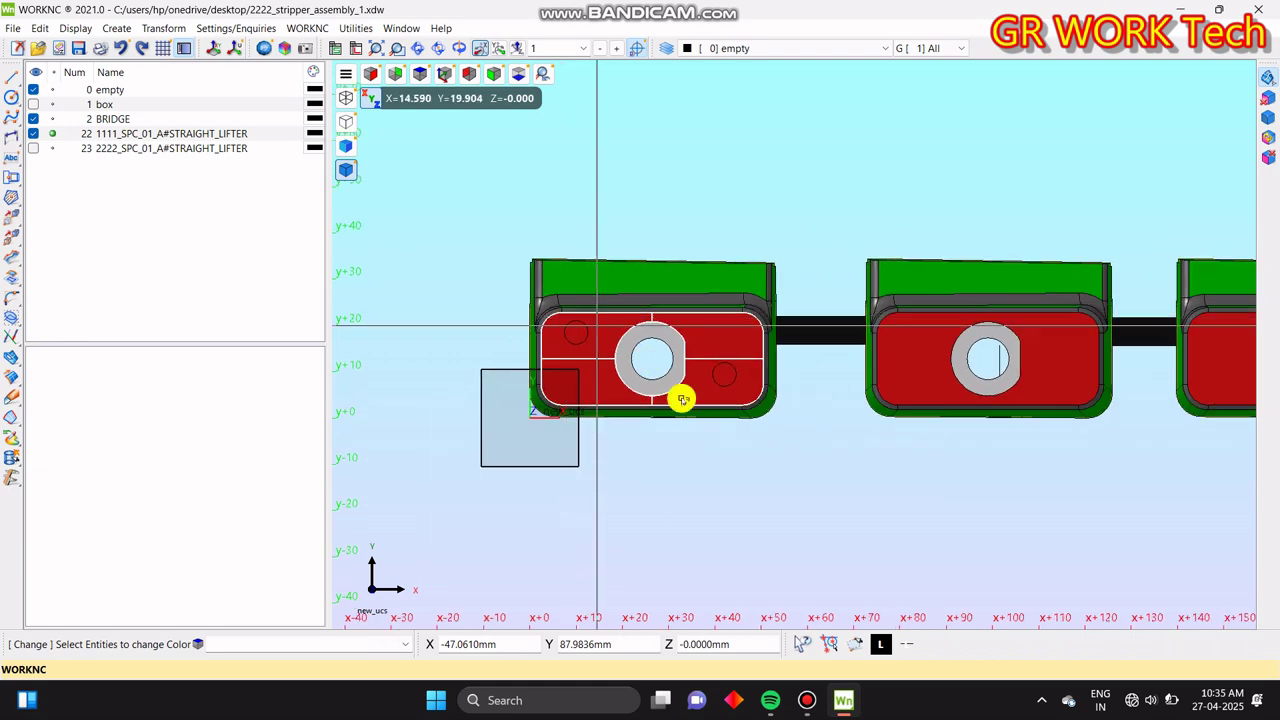
middle_click_drag(803, 403, 666, 371)
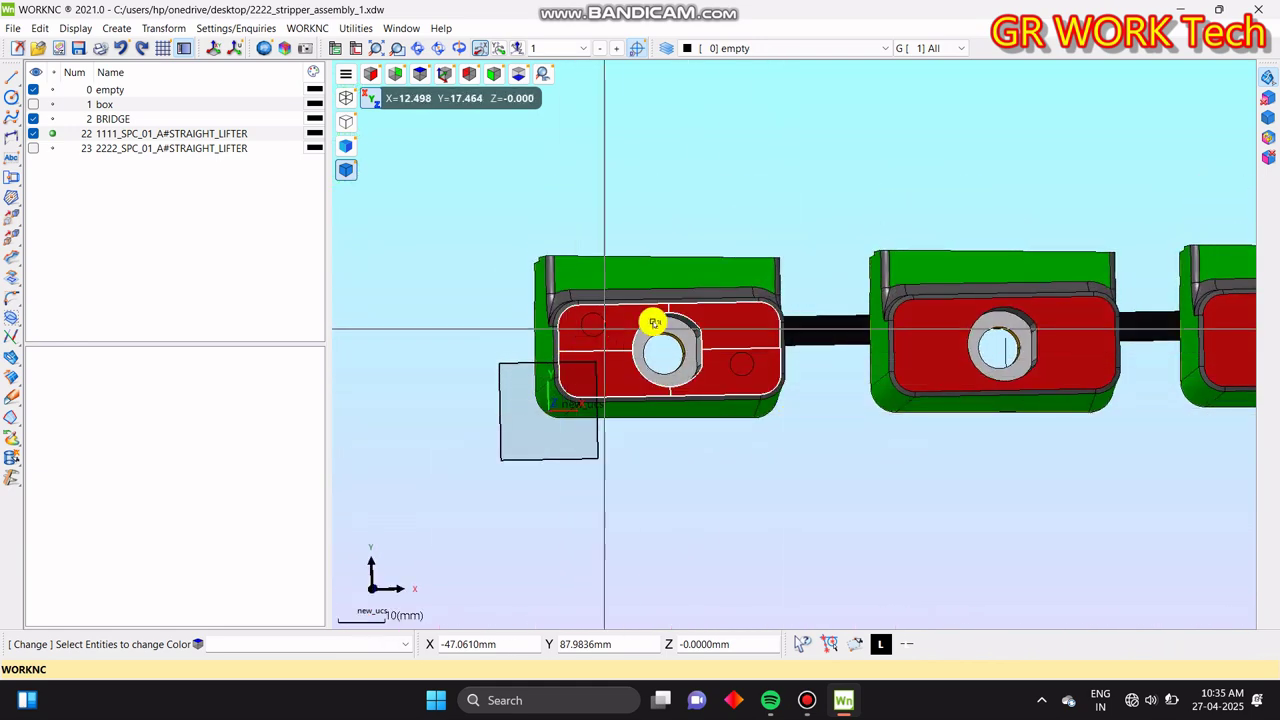
key("z")
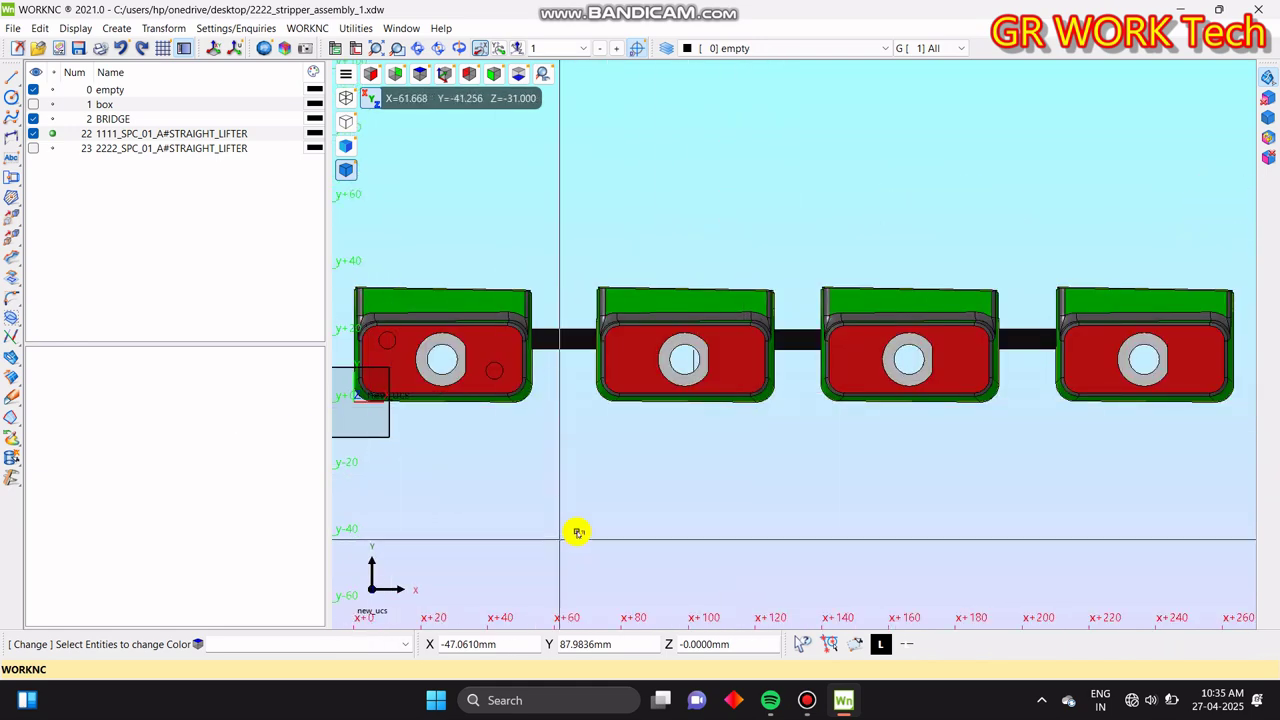
middle_click_drag(577, 525, 645, 505)
left_click(79, 48)
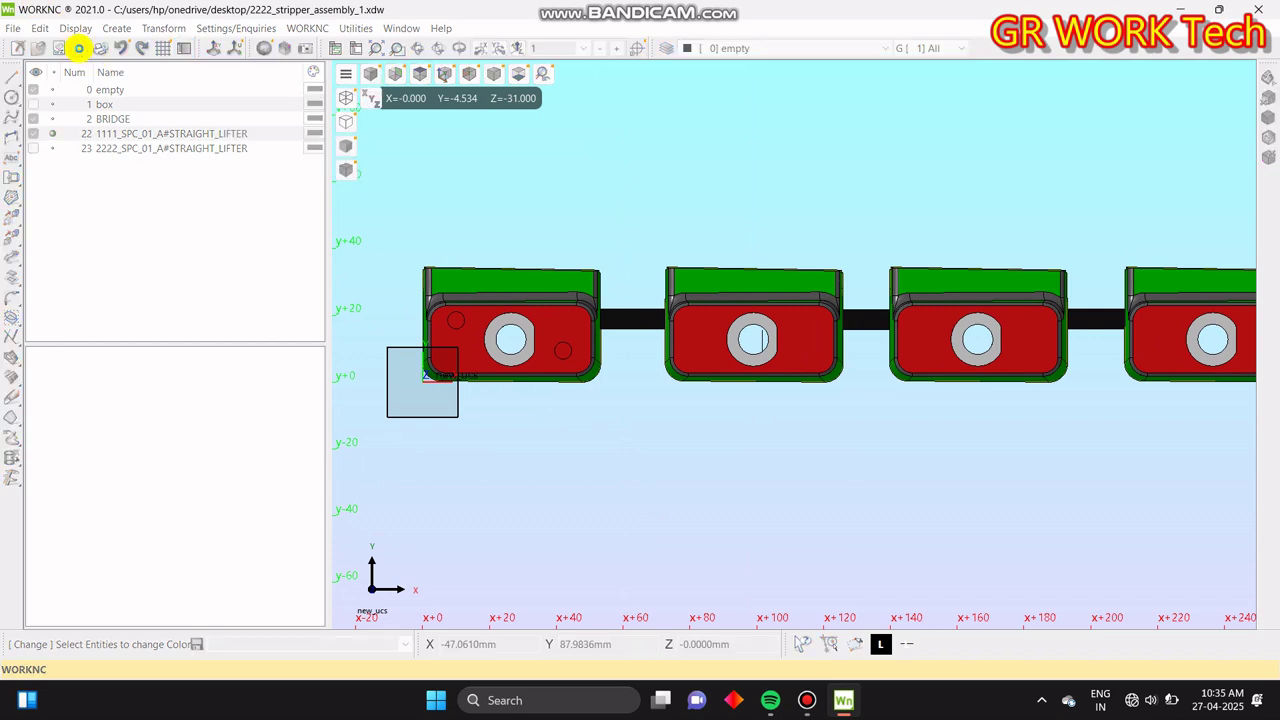
- Cut the first block's red face along both dowel-hole edges with Advanced Cutter, using View Axis projection and keeping all three result surfaces
scroll(965, 497, "down", 2)
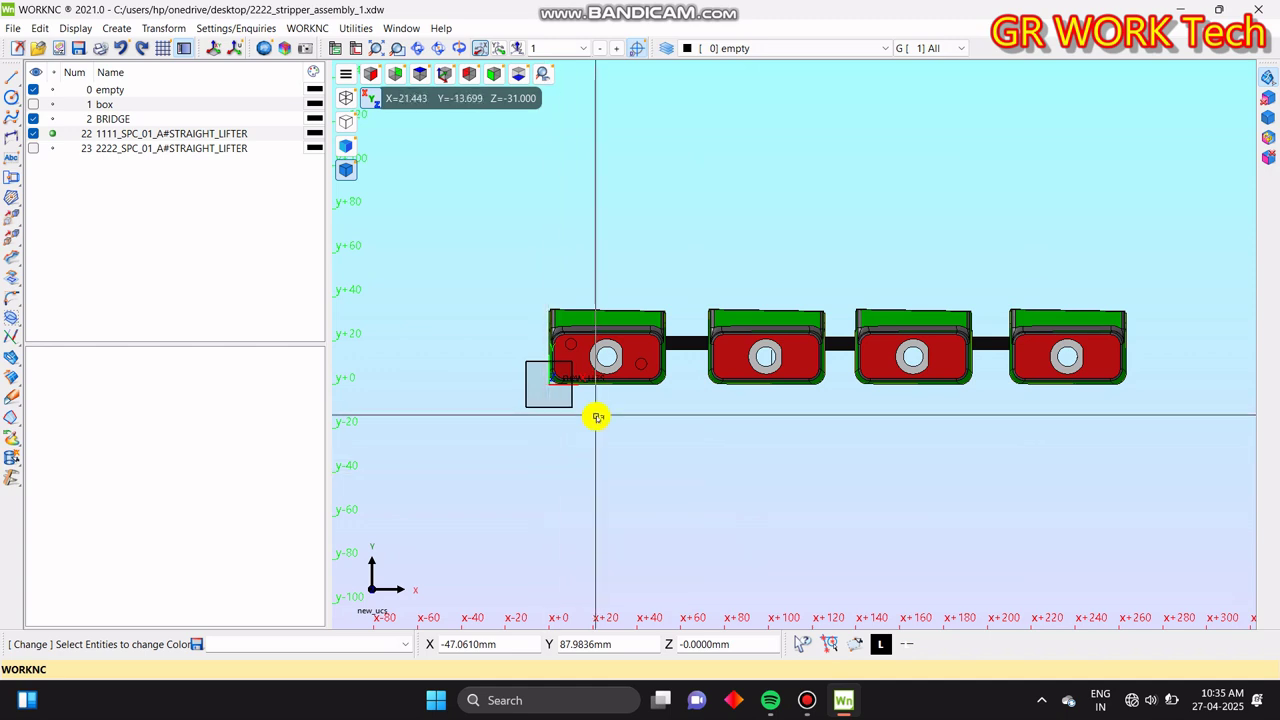
left_click(13, 398)
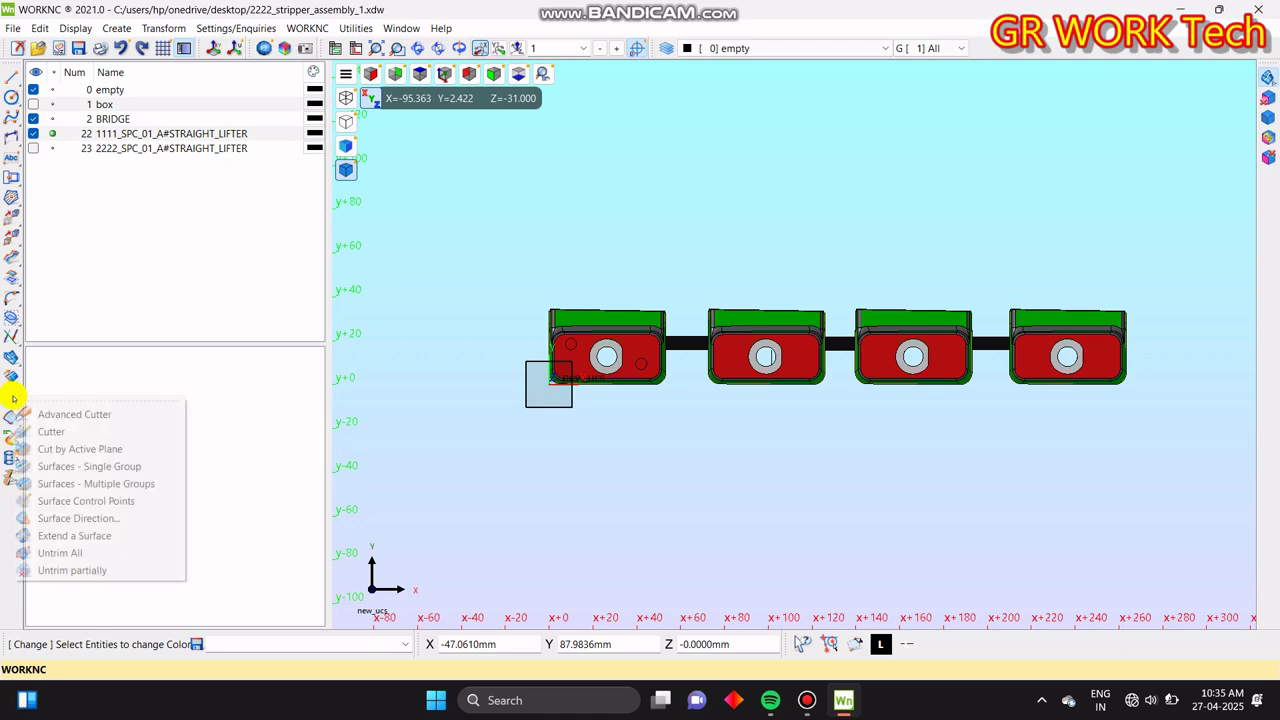
left_click(122, 416)
scroll(720, 421, "up", 3)
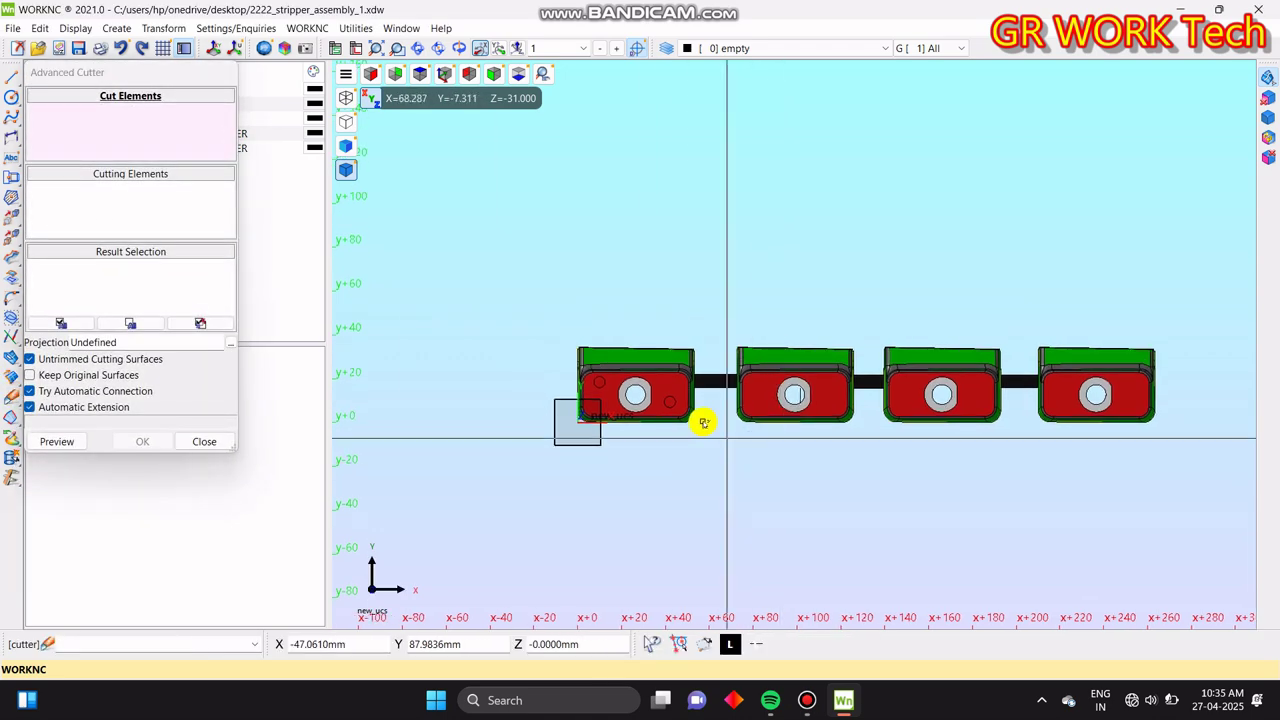
scroll(540, 385, "up", 2)
left_click(538, 390)
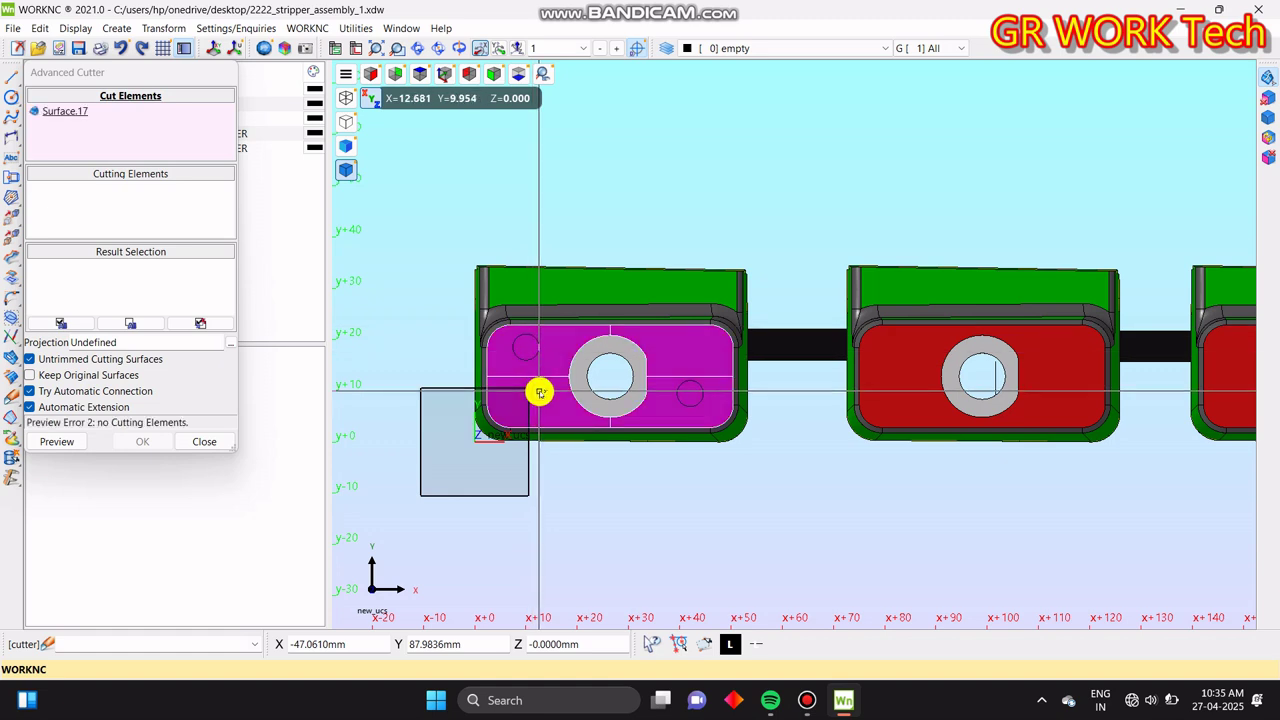
middle_click(539, 392)
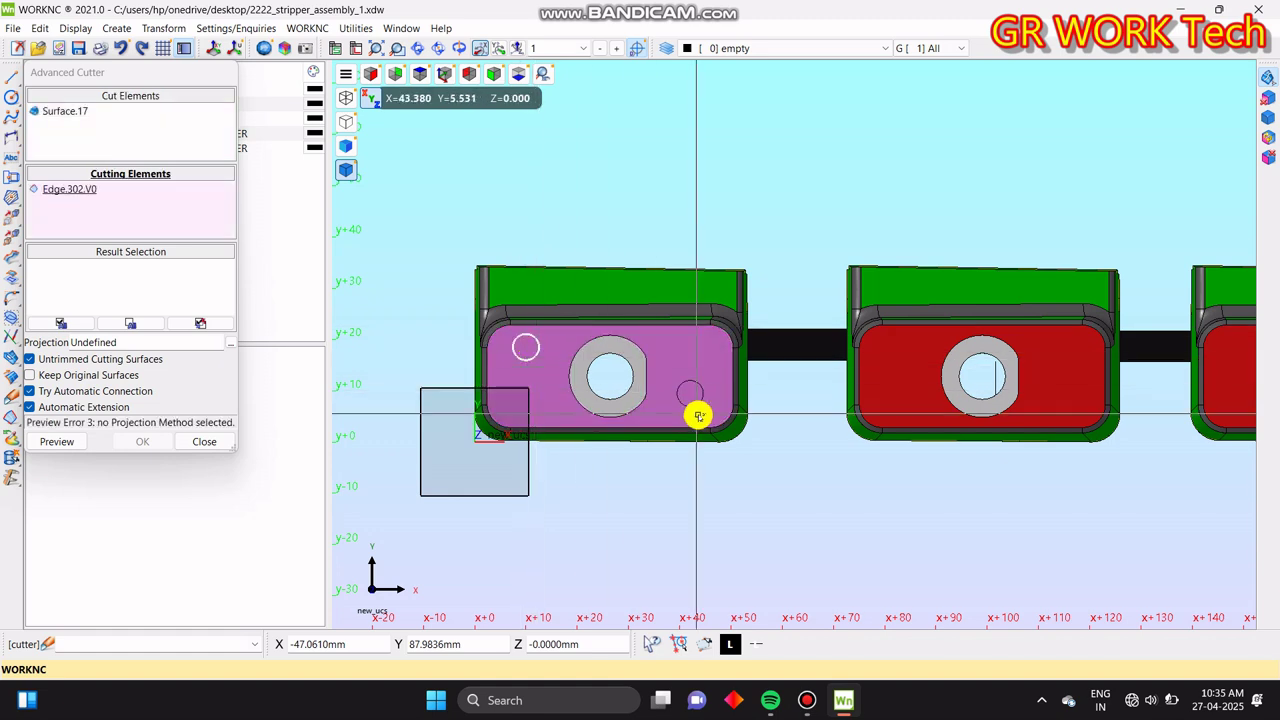
right_click(709, 355)
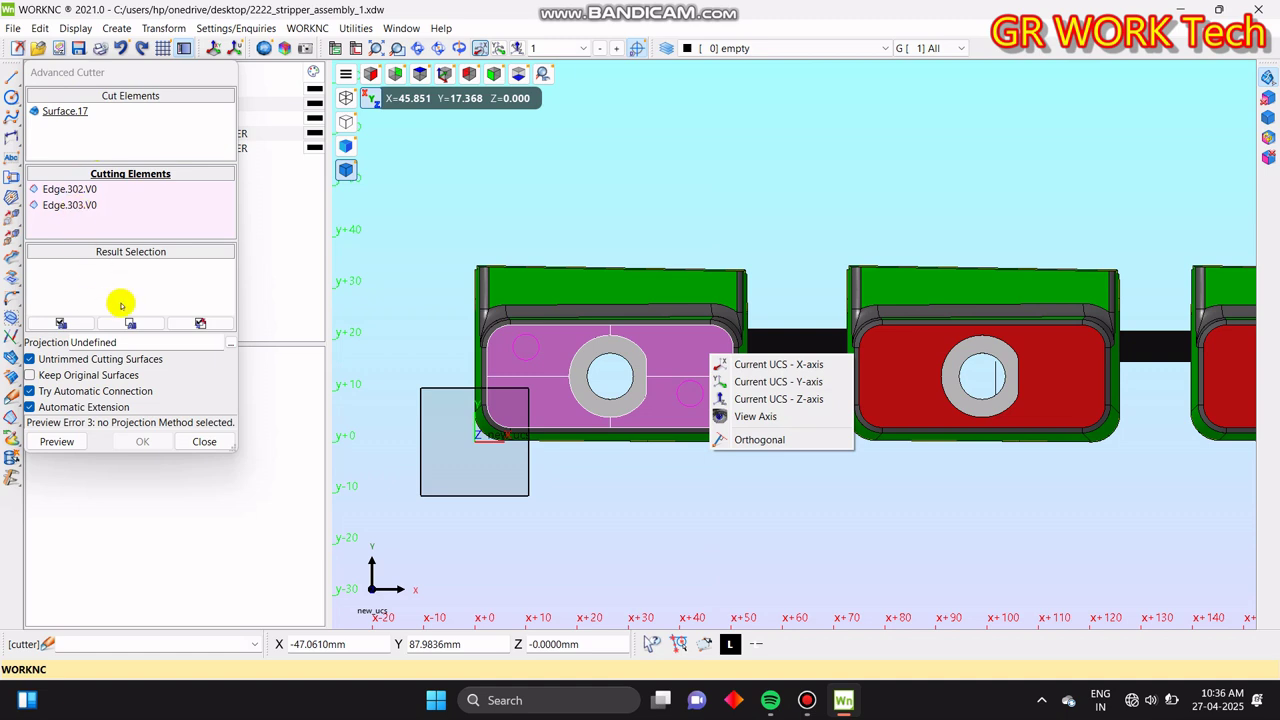
left_click(768, 418)
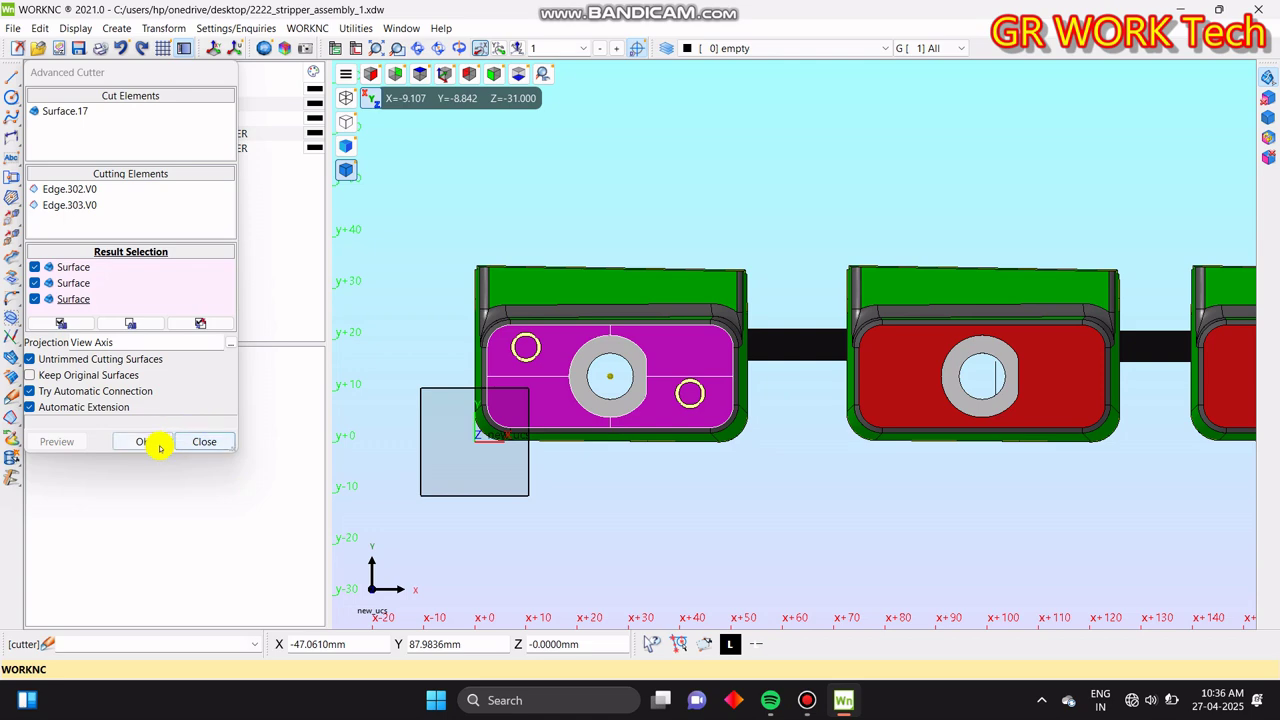
left_click(160, 443)
left_click(204, 441)
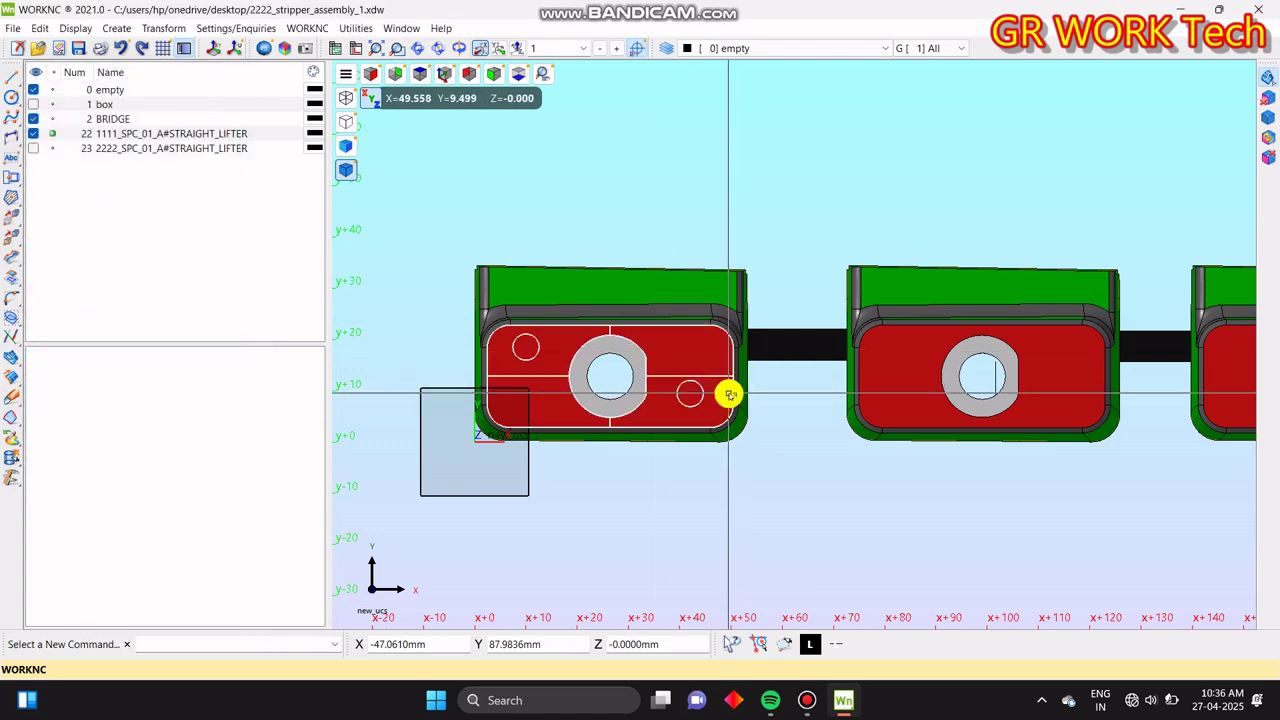
- Delete the two circular surface pieces covering the dowel holes on the first block's red face, and save the file
key("Delete")
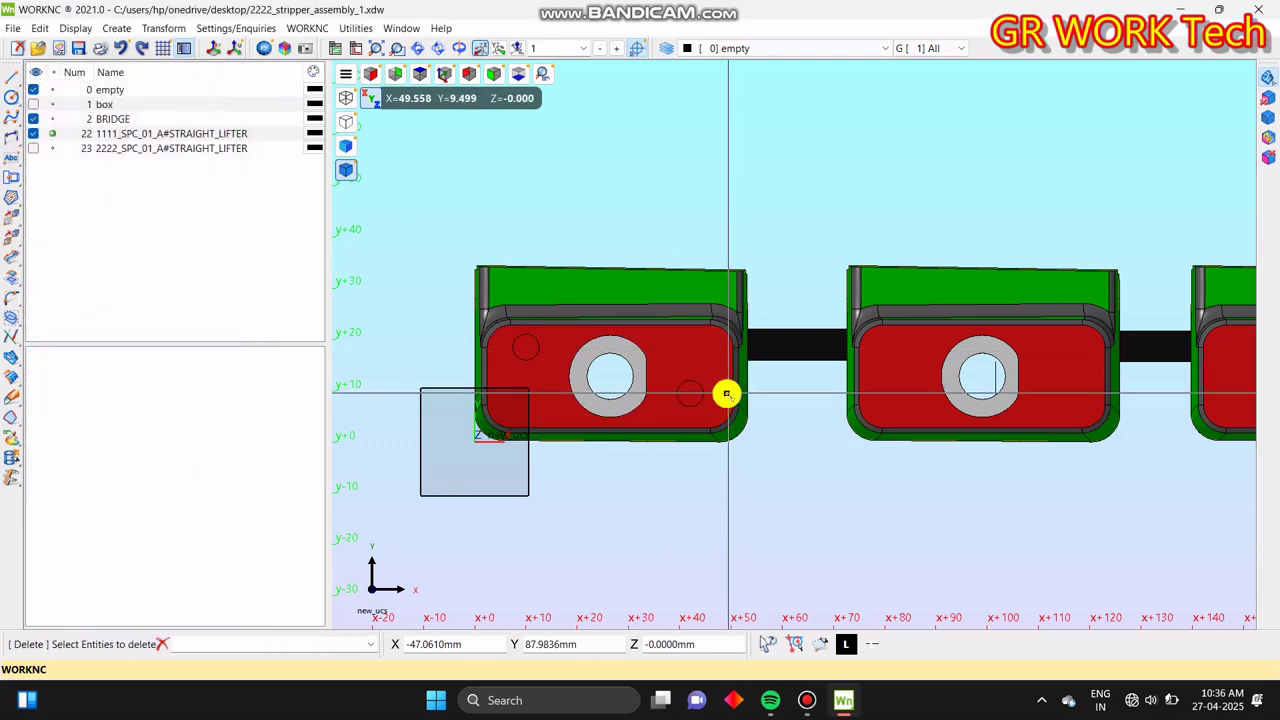
scroll(543, 331, "up", 2)
left_click(520, 346)
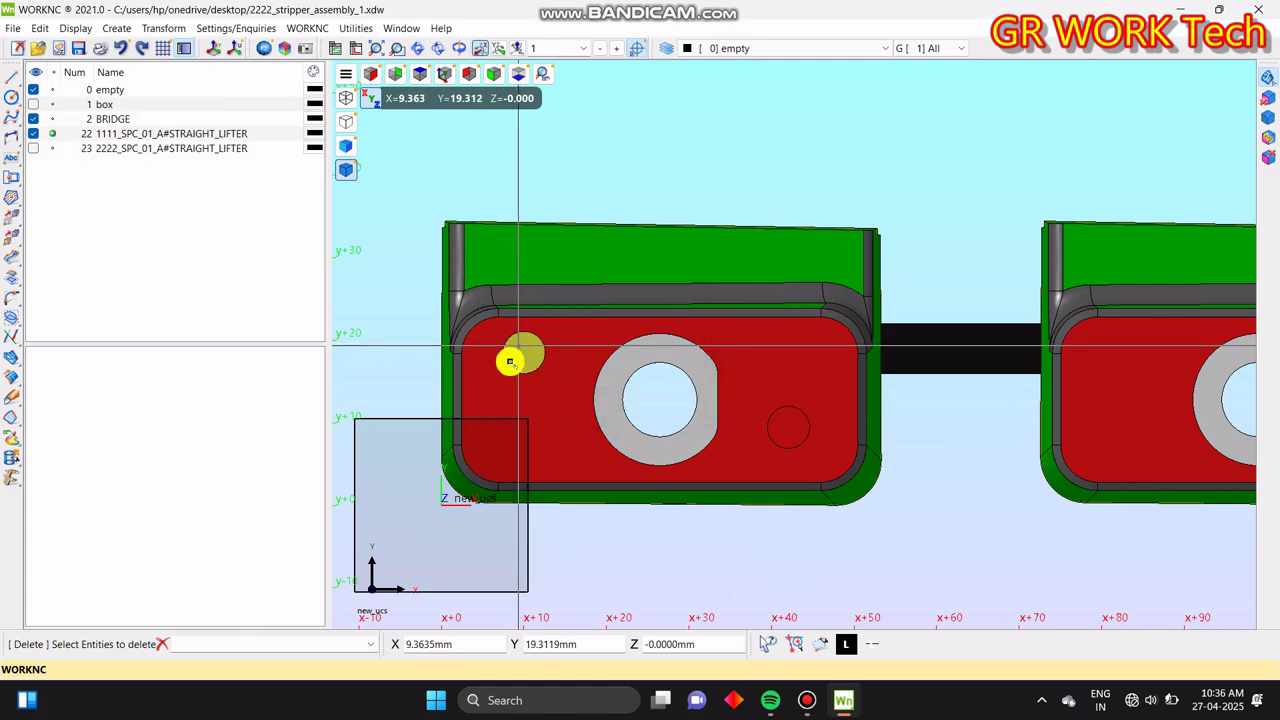
left_click(787, 430)
mouse_move(781, 543)
middle_mouse_down()
mouse_move(846, 506)
mouse_move(883, 517)
mouse_move(846, 533)
mouse_move(791, 506)
mouse_move(746, 526)
mouse_move(767, 524)
middle_mouse_up()
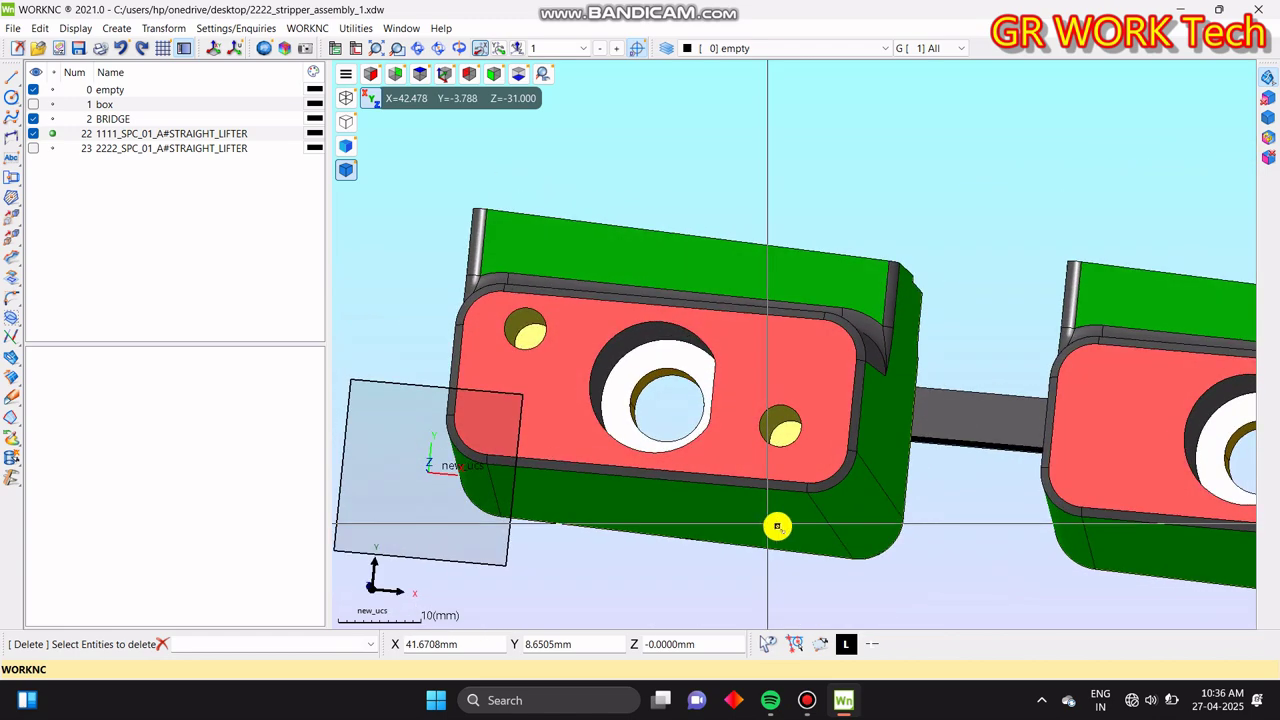
key("z")
middle_click_drag(560, 383, 646, 400)
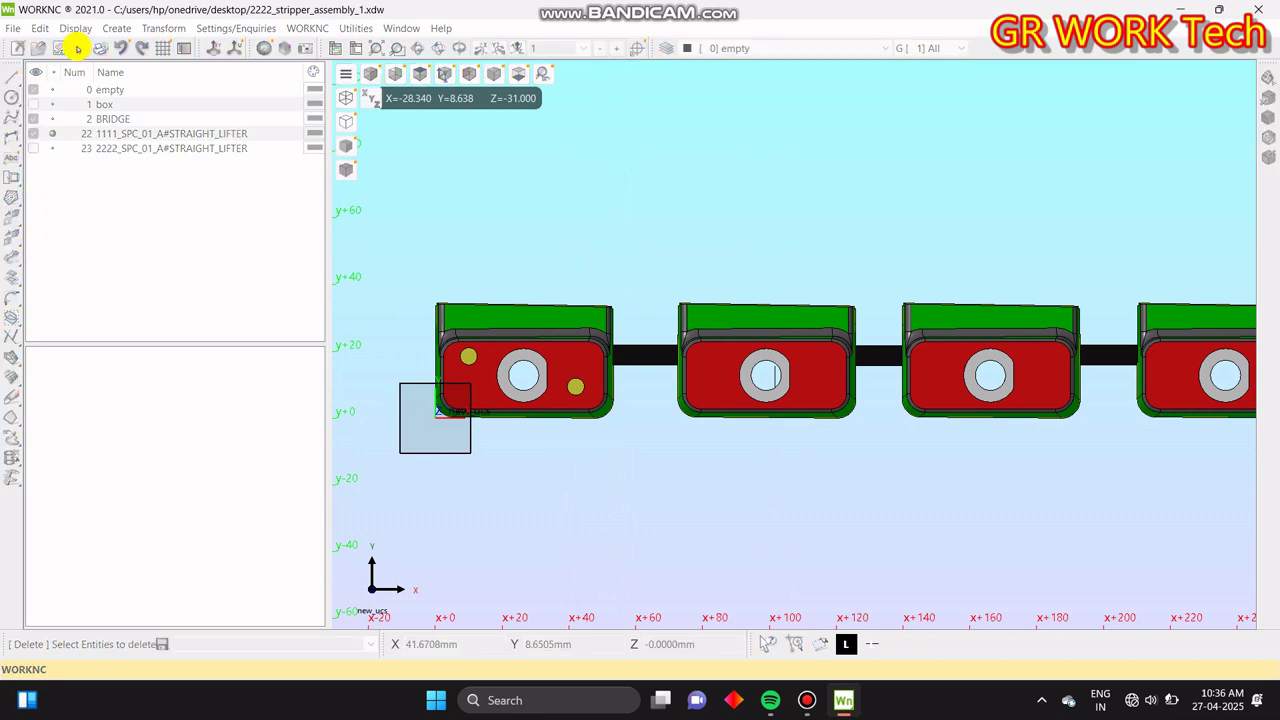
- Select the first block's two dowel-hole cylinders and their planar caps as the entities for a Multiple copy
left_click(12, 247)
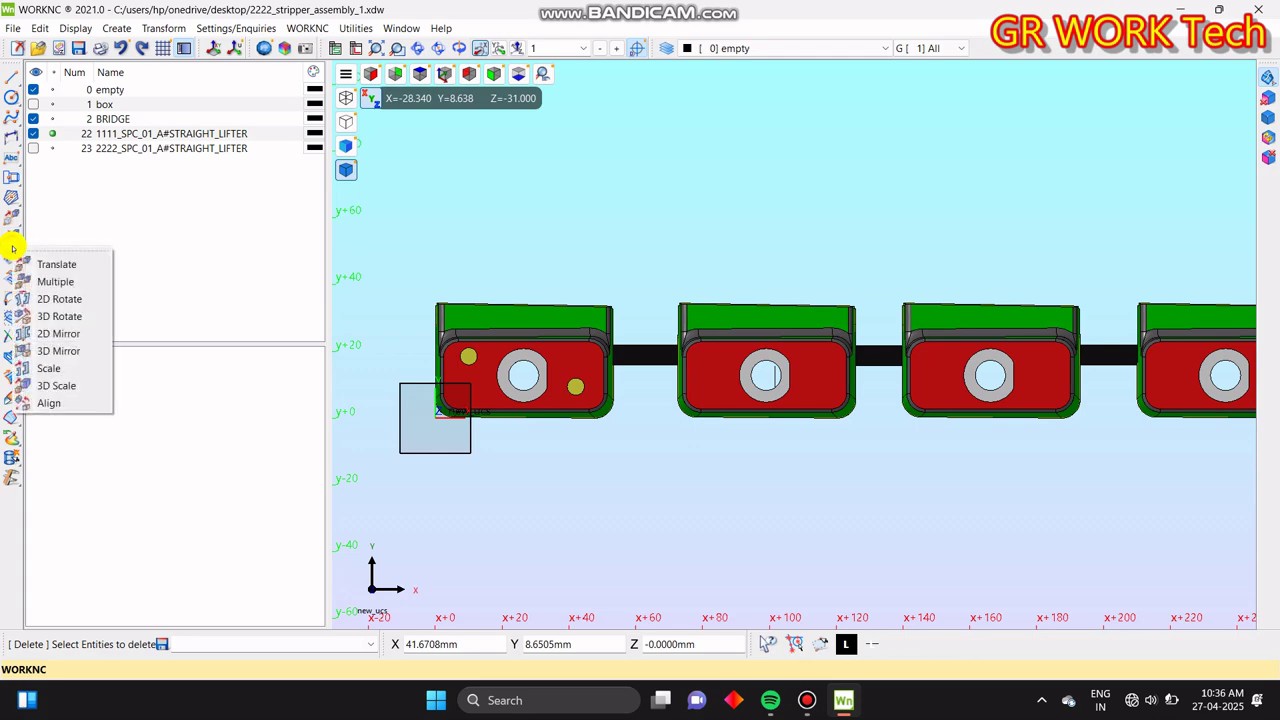
left_click(75, 287)
middle_click_drag(628, 540, 568, 463)
scroll(568, 463, "up", 5)
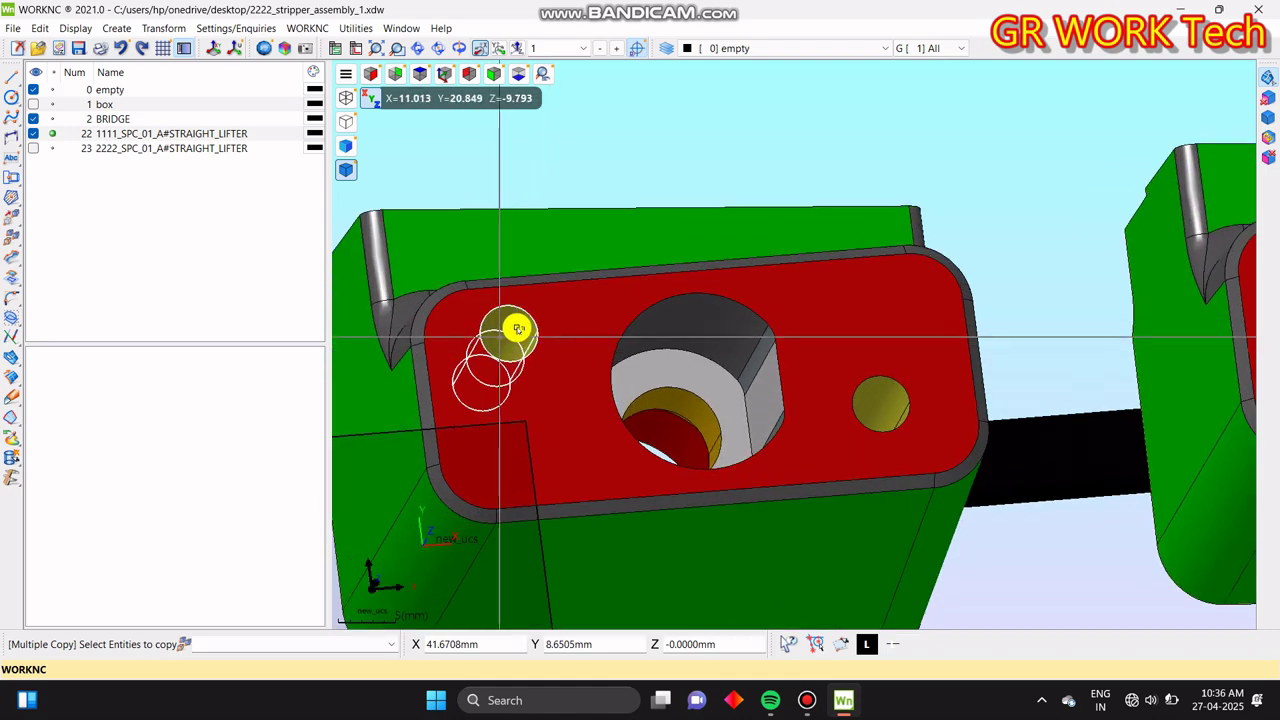
left_click(517, 326)
scroll(660, 400, "down", 5)
middle_click_drag(663, 451, 761, 539)
key("z")
key("z")
scroll(958, 403, "down", 2)
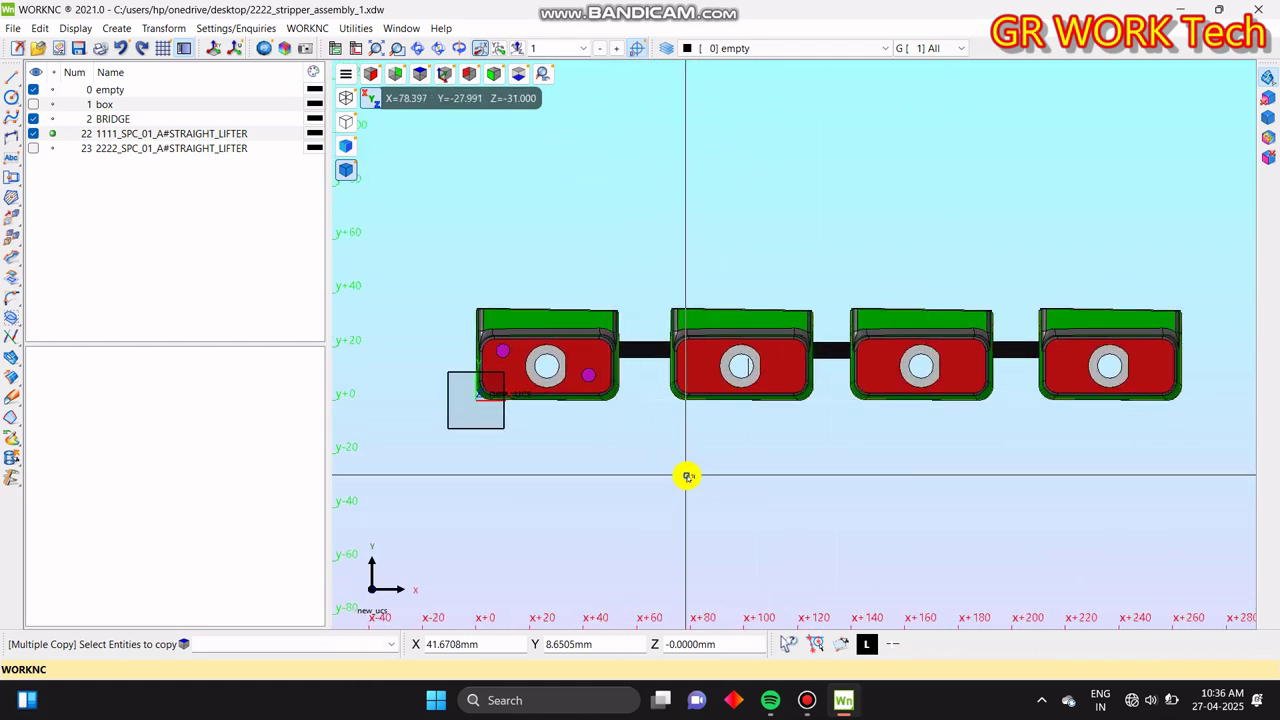
middle_click_drag(686, 477, 684, 511)
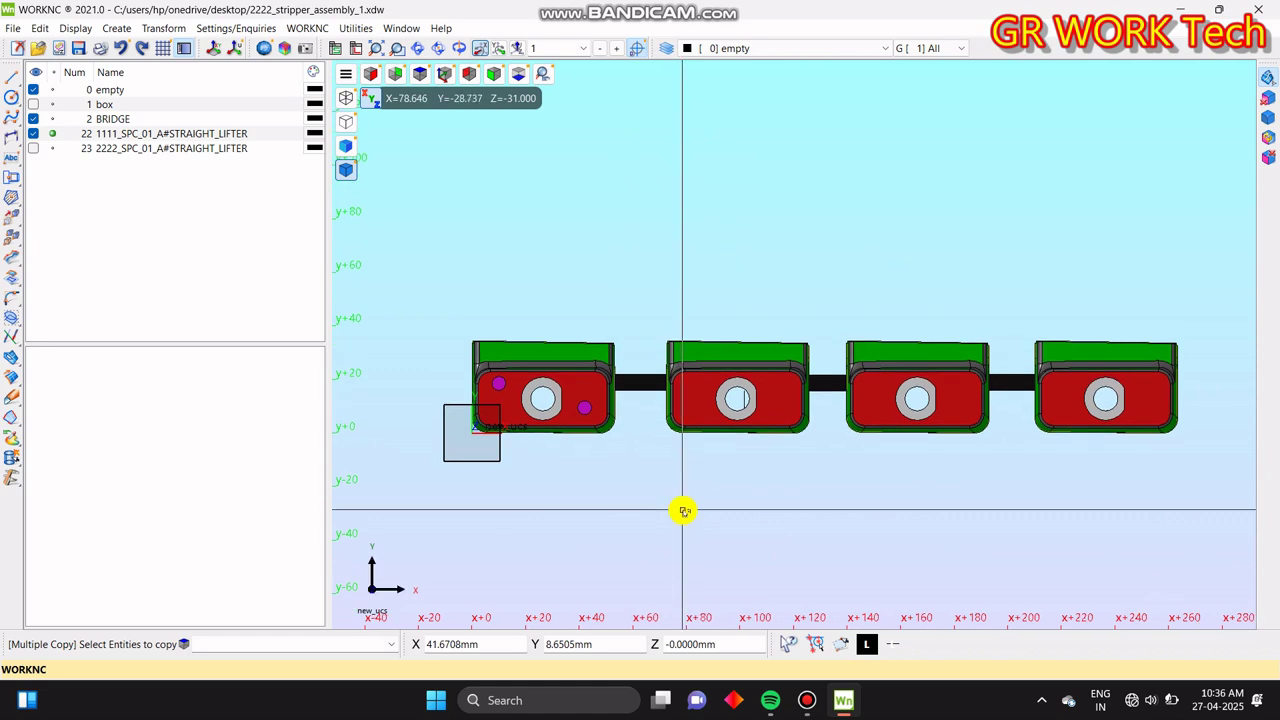
right_click(683, 511)
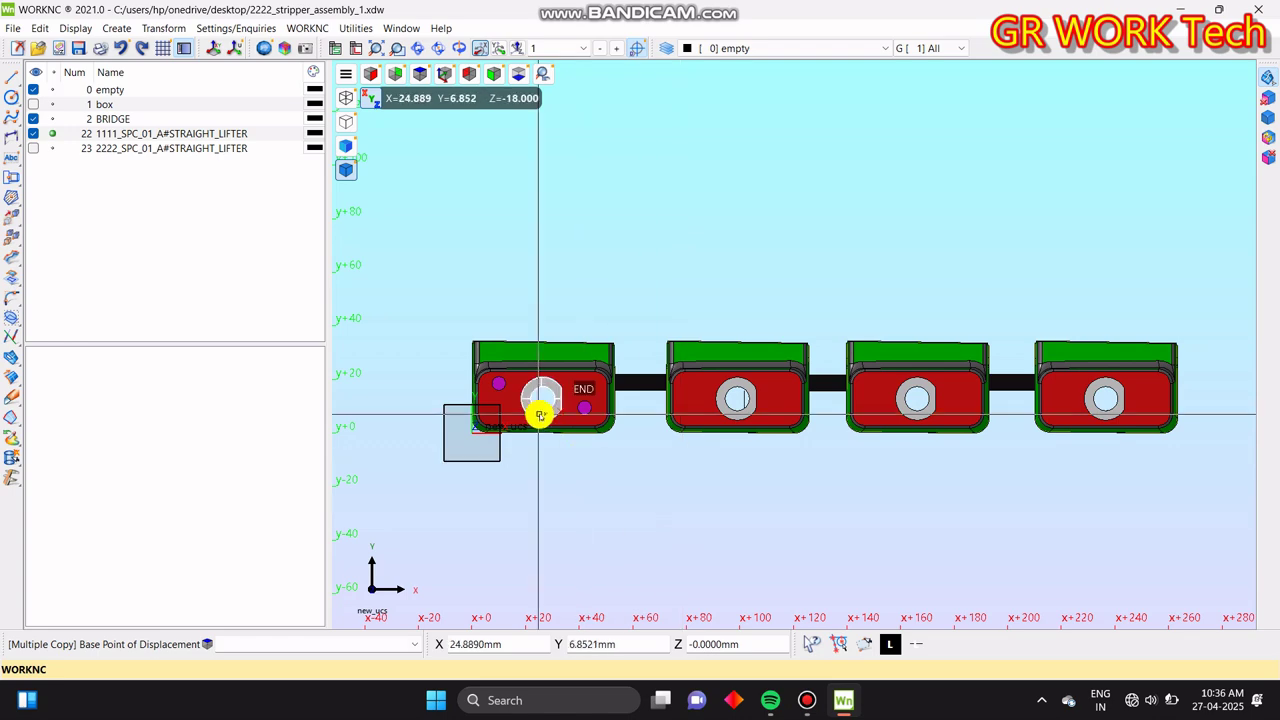
- Copy the selected dowel holes to the second and third blocks, from the first block's central hole centre to the matching hole centres
scroll(537, 409, "up", 5)
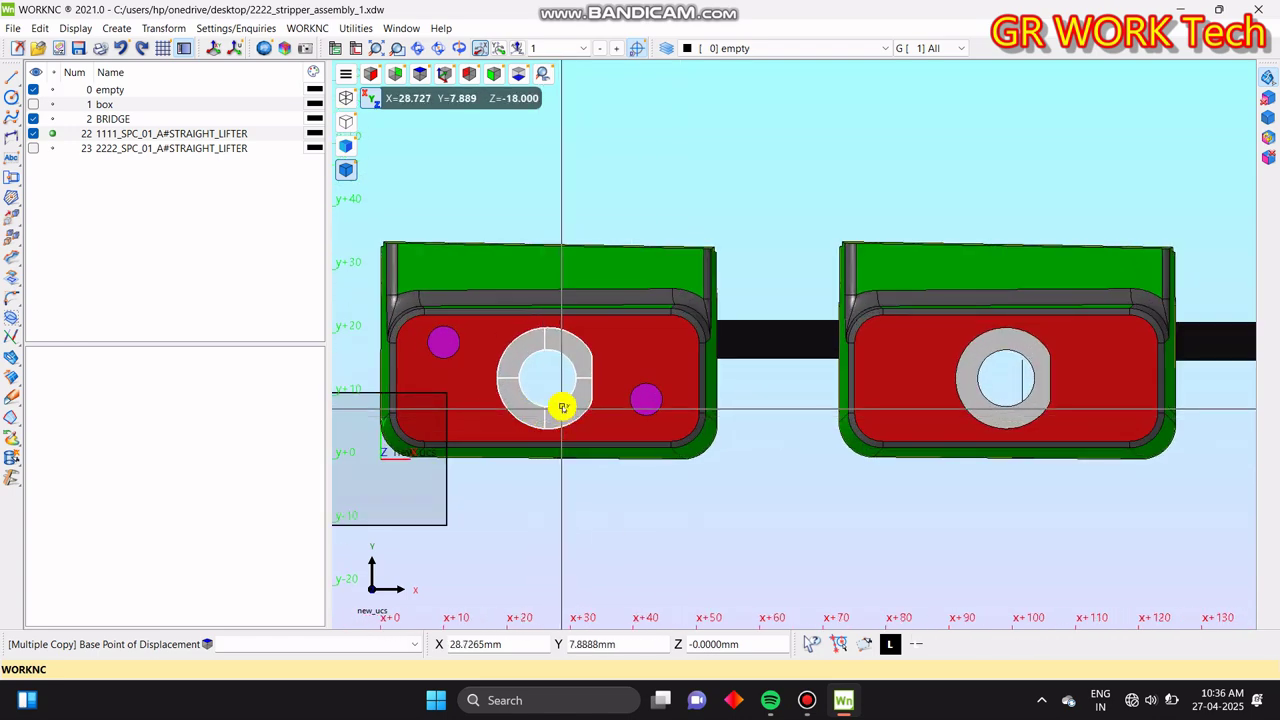
left_click(562, 405)
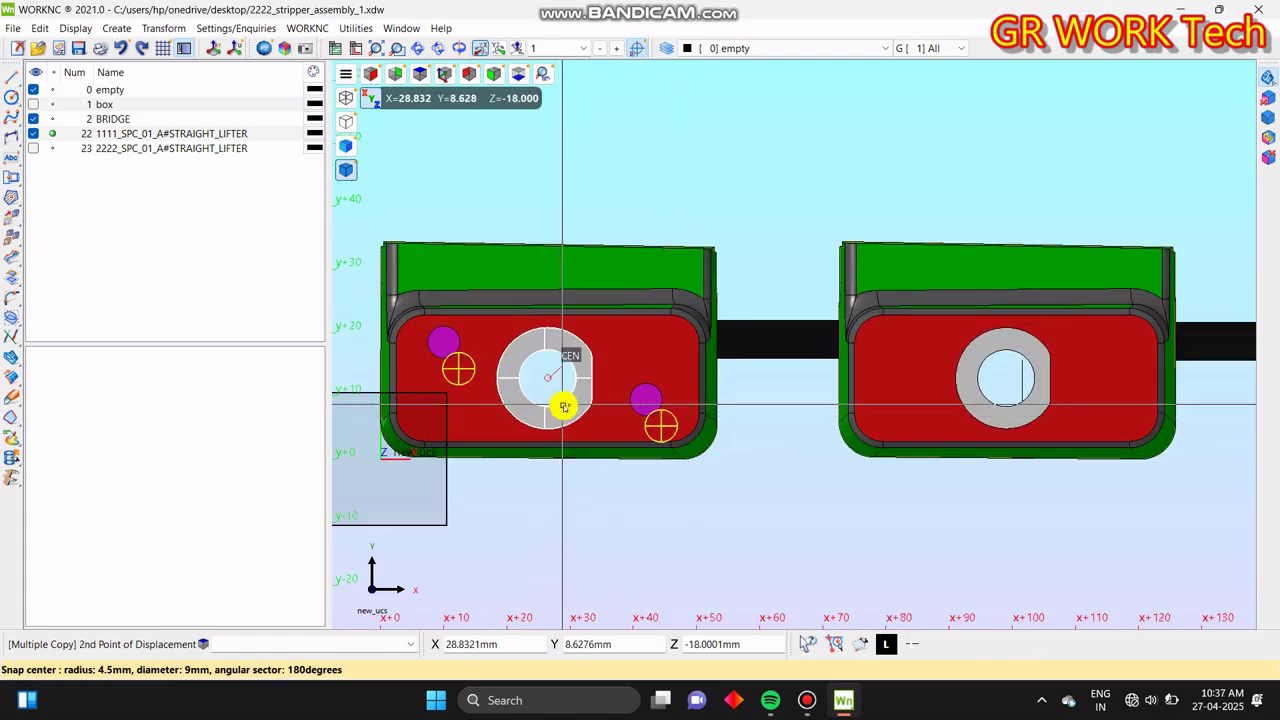
middle_click_drag(950, 509, 753, 536)
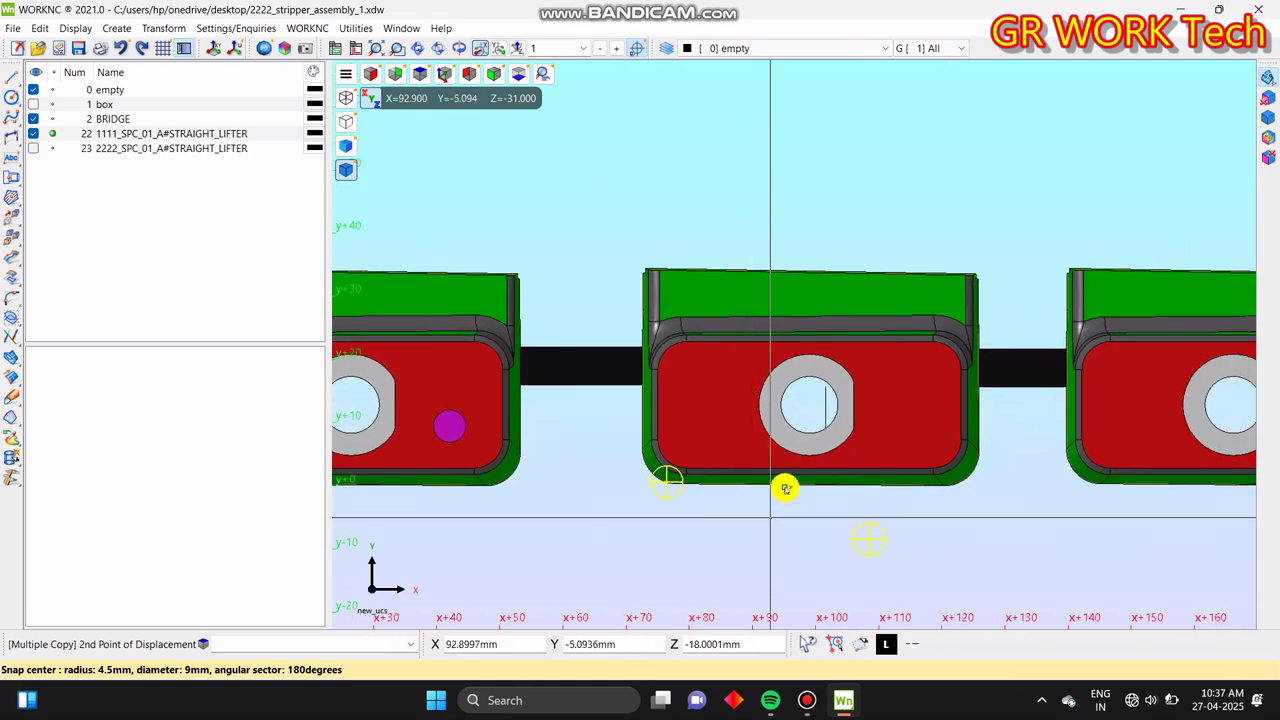
left_click(824, 436)
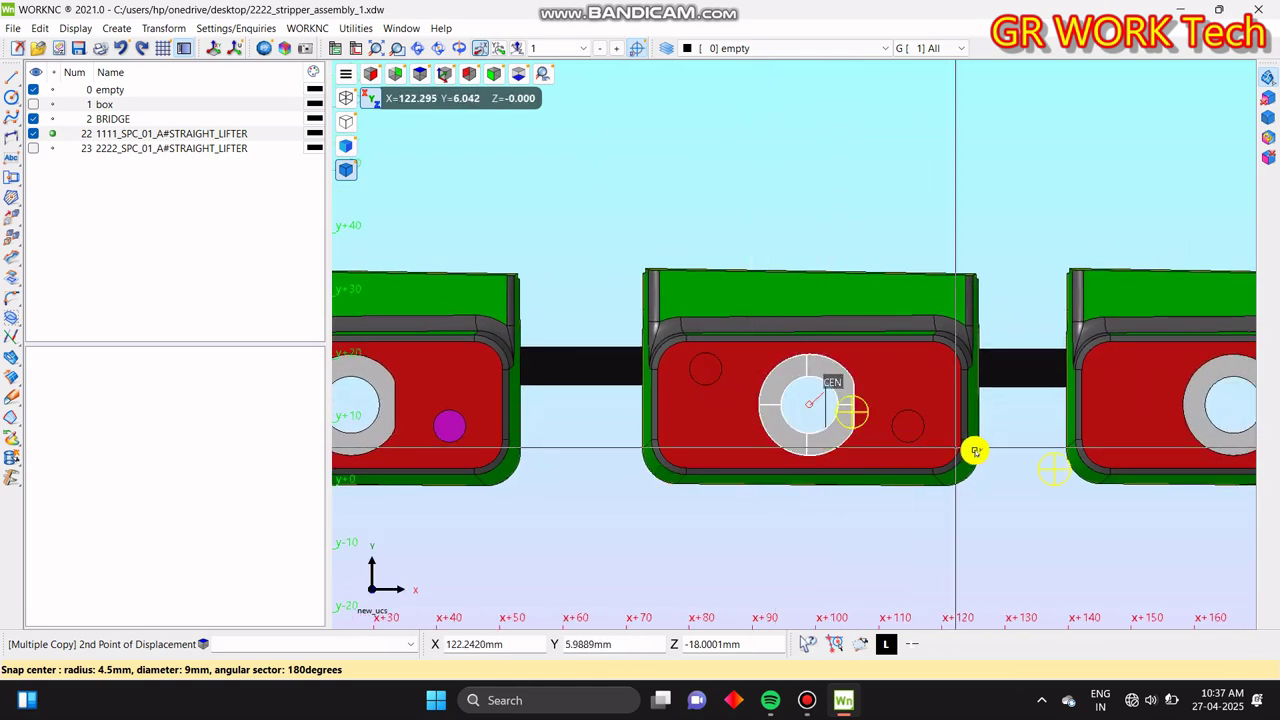
middle_click_drag(974, 449, 726, 463)
left_click(986, 440)
left_click(823, 519)
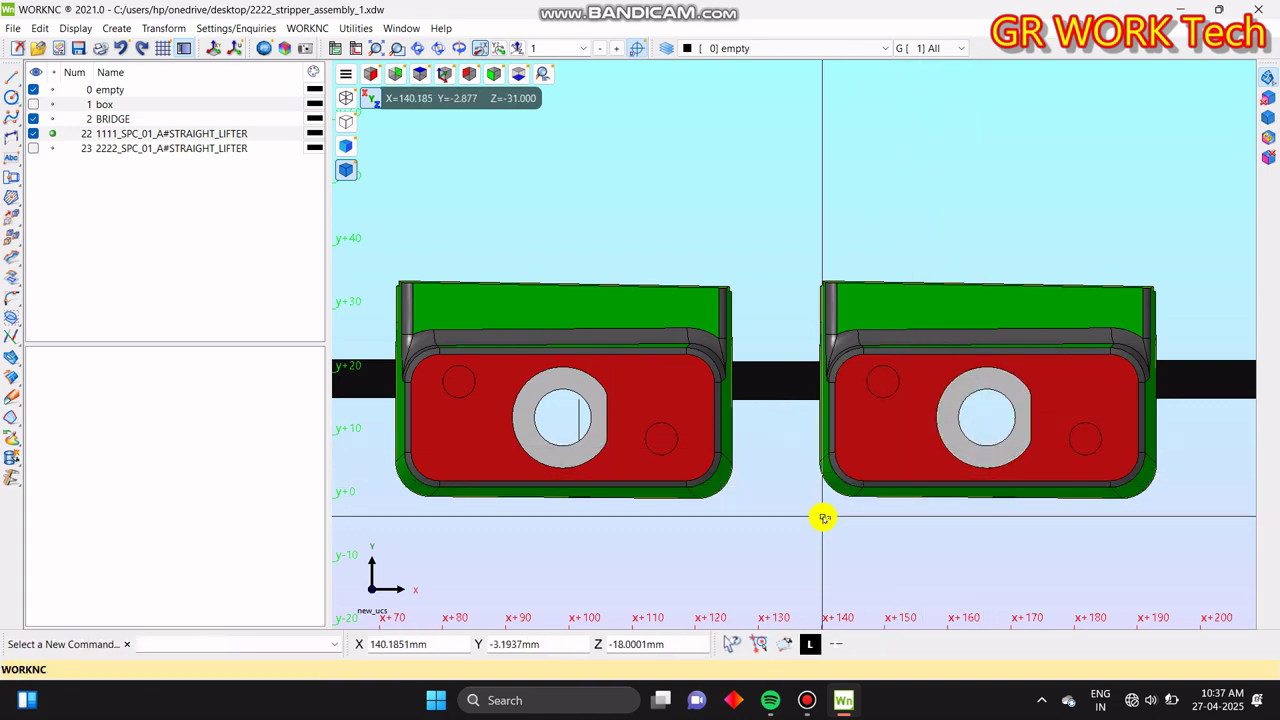
- Select the first block's two dowel-hole cylinders and their caps again as the entities for a Multiple copy
right_click_drag(957, 420, 902, 454)
middle_click_drag(905, 455, 748, 524)
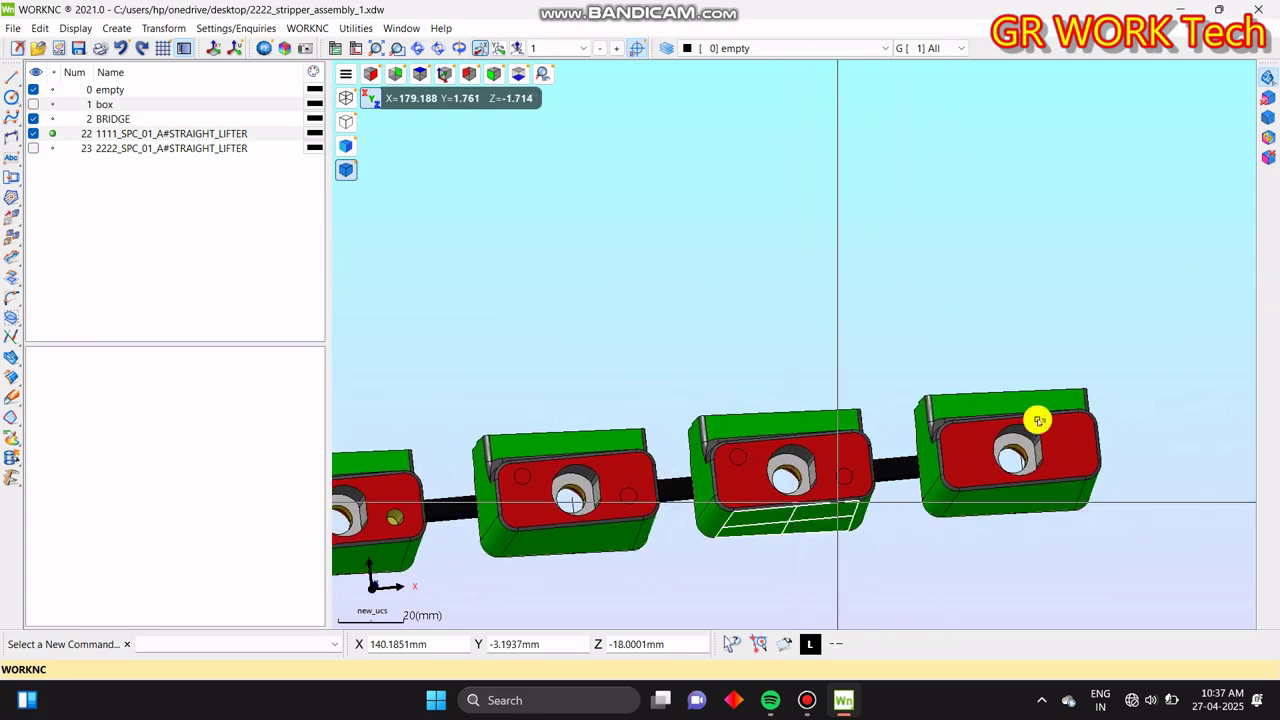
left_click(15, 222)
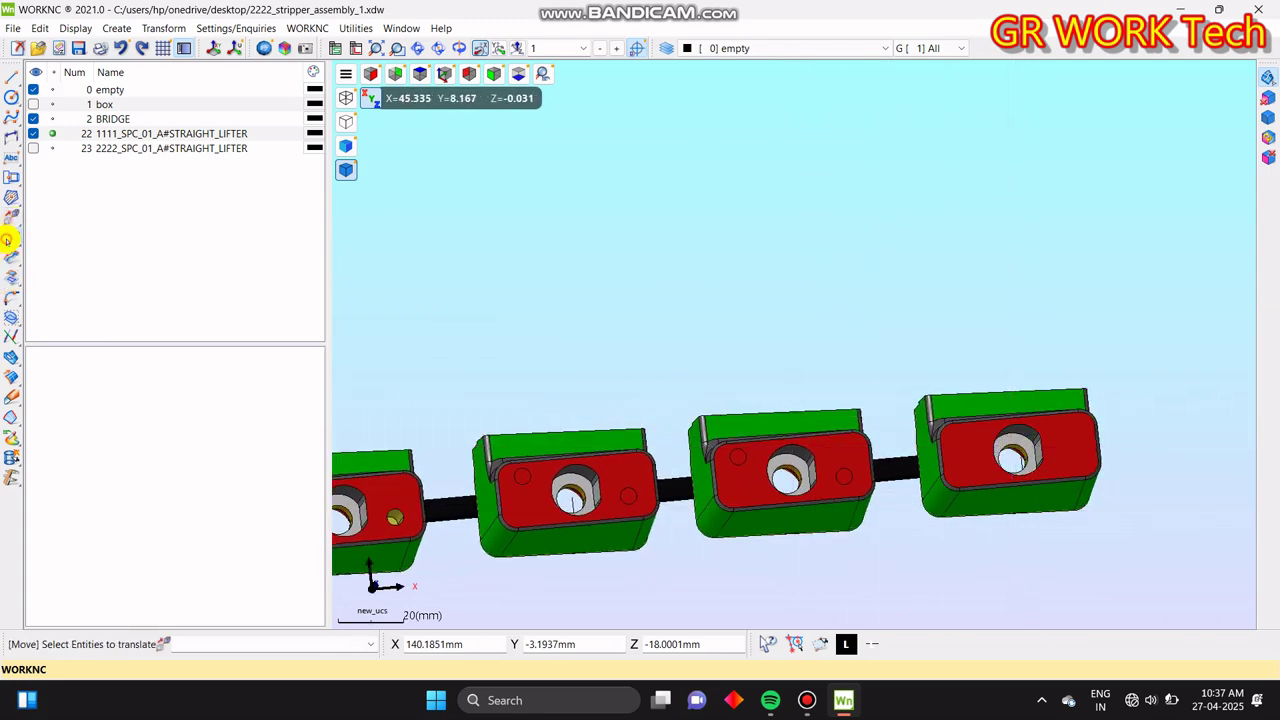
left_click(8, 240)
scroll(860, 440, "up", 3)
scroll(900, 436, "down", 1)
scroll(729, 426, "down", 3)
scroll(483, 391, "up", 4)
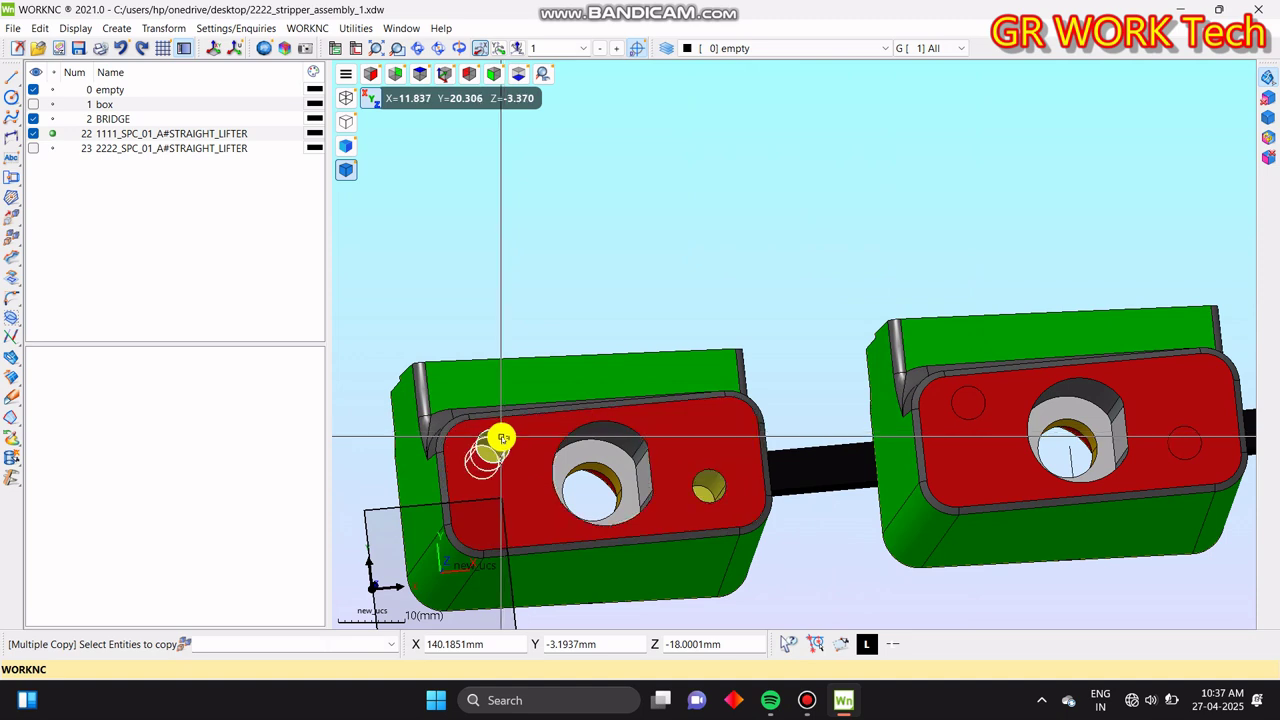
left_click(501, 437)
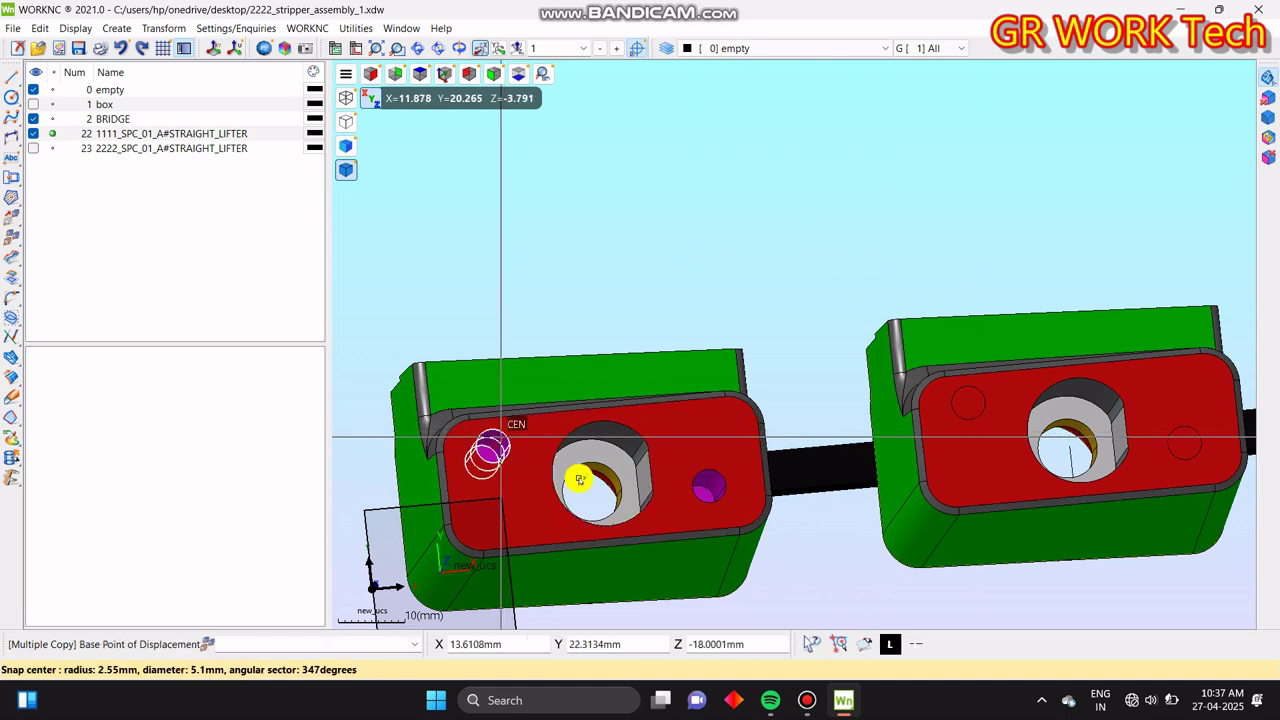
- Copy the selected dowel holes to the fourth block, from the first block's central hole centre to the fourth's matching centre
left_click(609, 514)
scroll(590, 516, "down", 3)
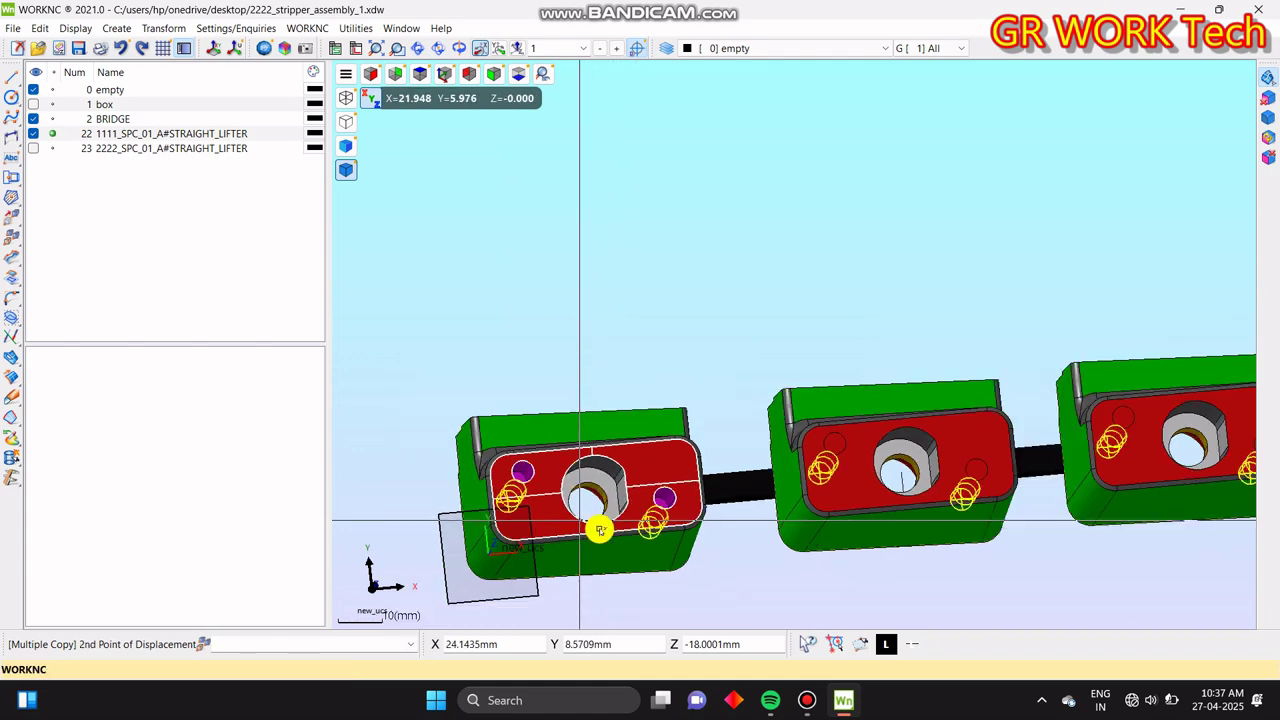
scroll(639, 491, "down", 3)
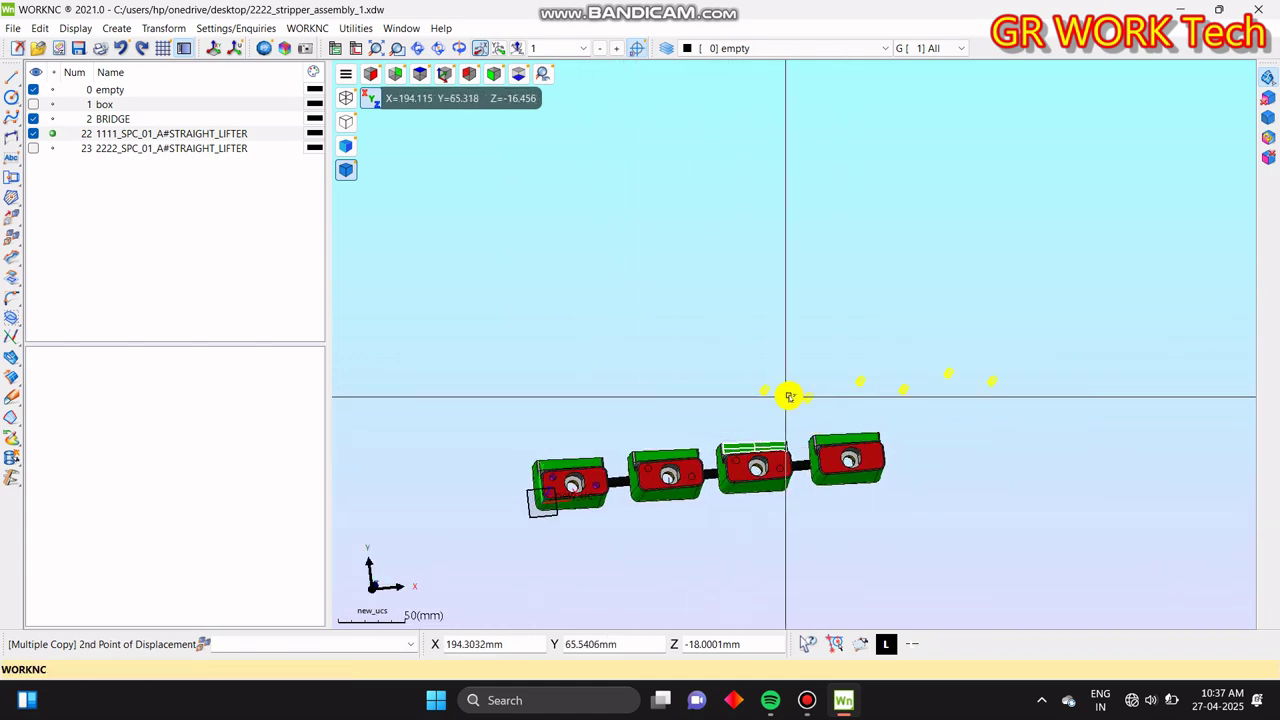
scroll(845, 430, "up", 5)
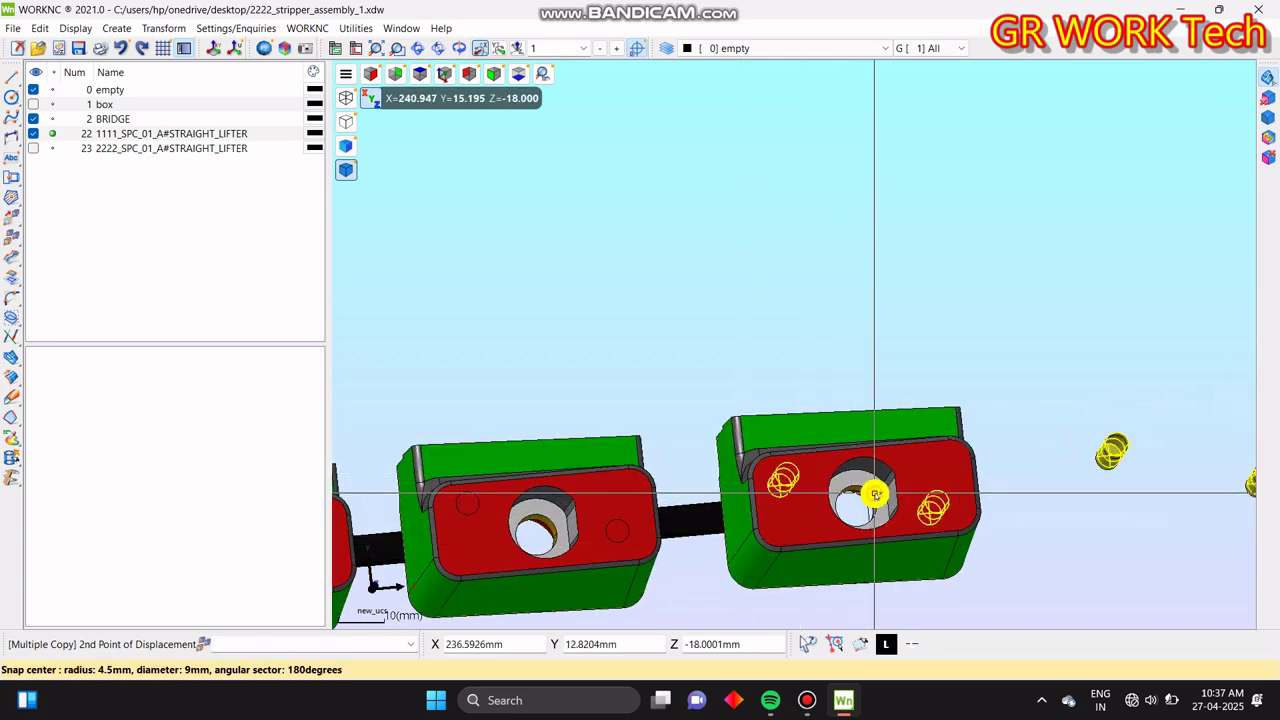
left_click(657, 589)
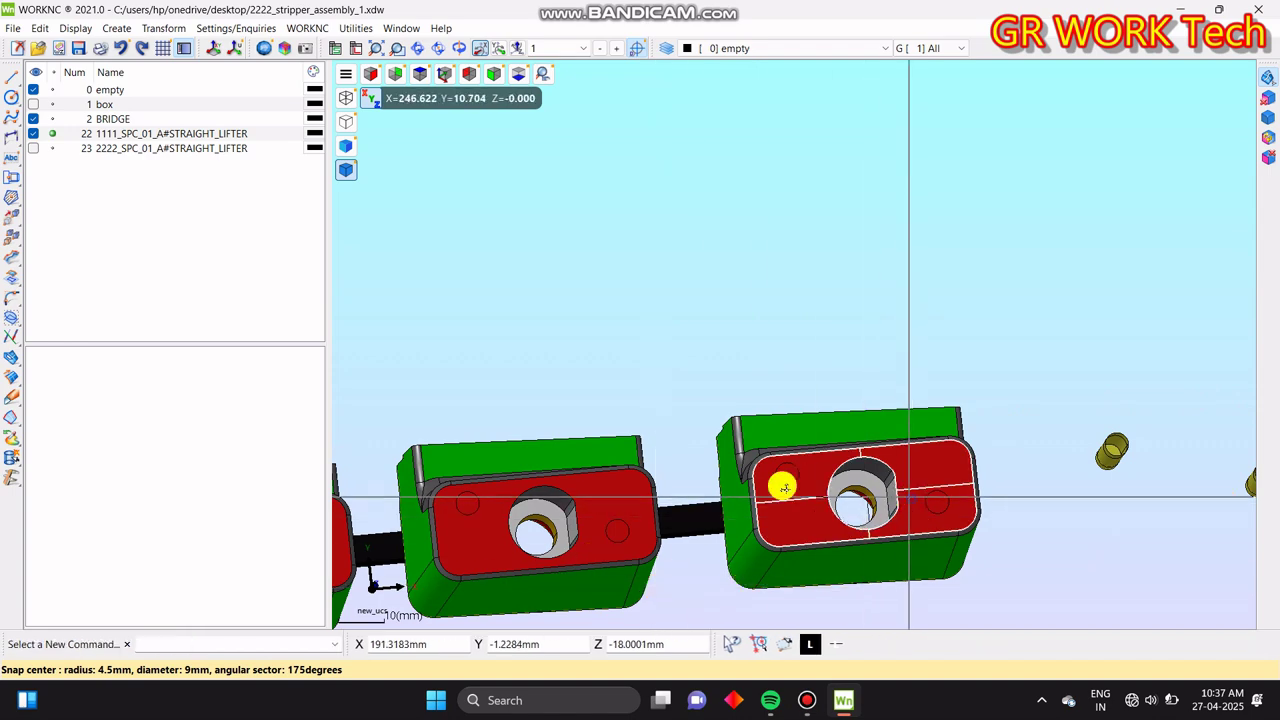
- Delete the surplus dowel-hole copies lying in empty space beyond the fourth block
scroll(757, 461, "down", 5)
key("Delete")
left_click_drag(1106, 534, 777, 317)
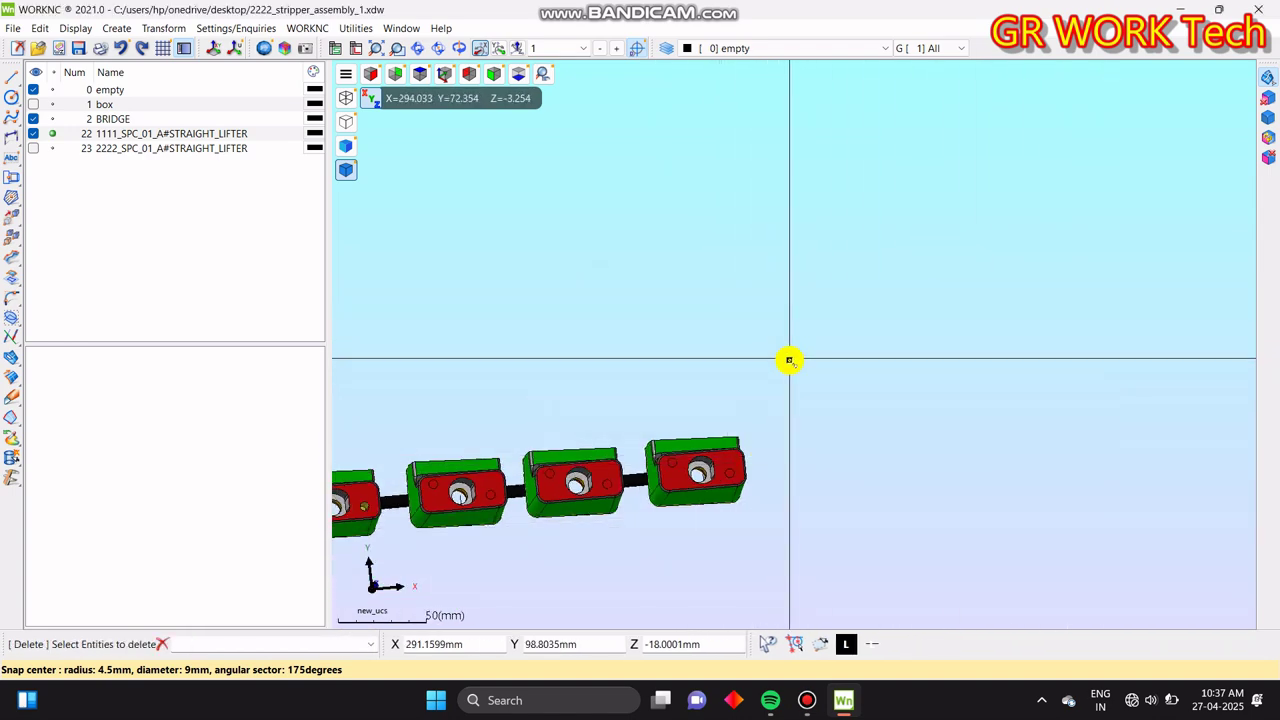
- Start Advanced Cutter and set the red faces of the second, third and fourth blocks as the cut elements
scroll(789, 363, "up", 5)
middle_click_drag(861, 403, 852, 424)
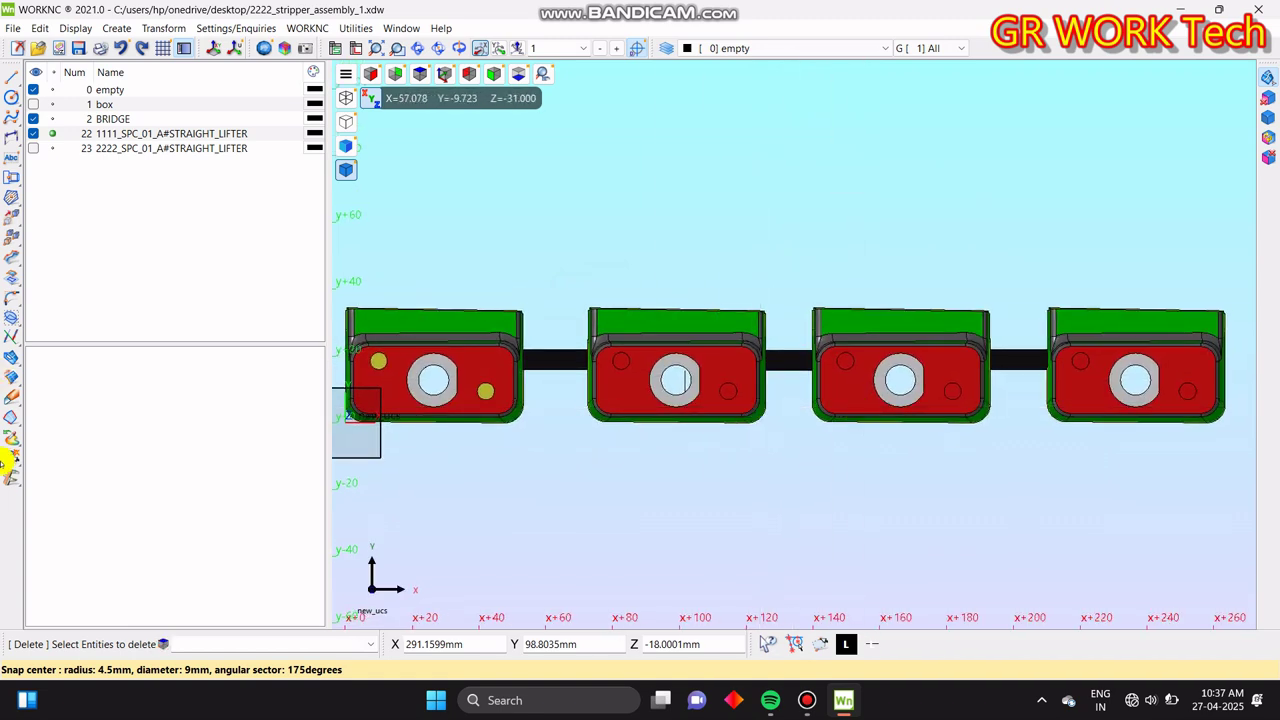
left_click(5, 397)
left_click(74, 413)
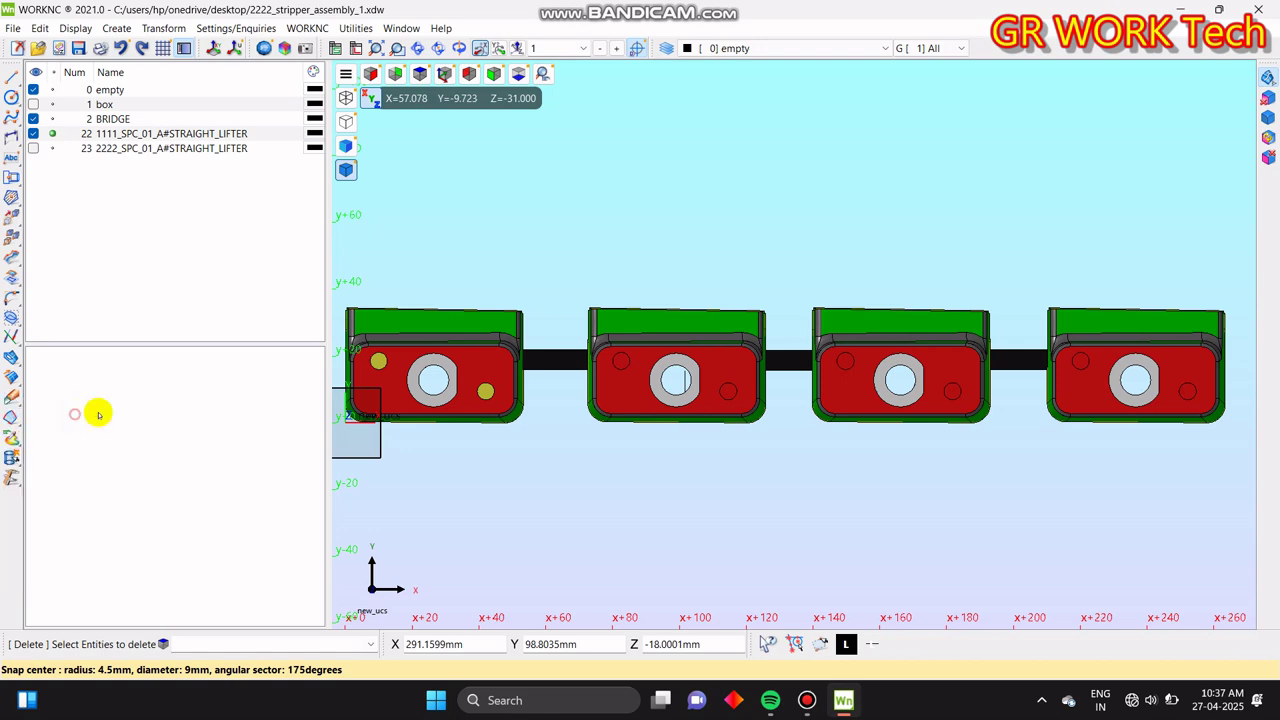
middle_click_drag(960, 349, 915, 393)
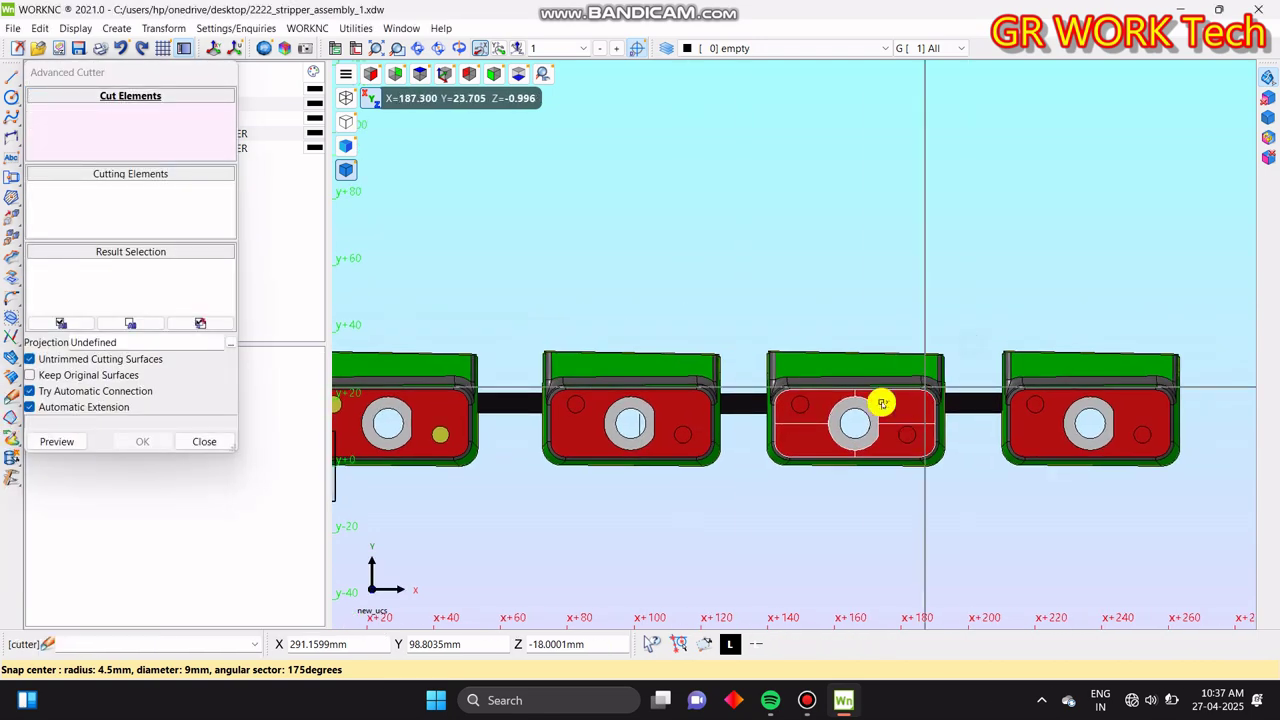
scroll(668, 400, "up", 2)
left_click(666, 403)
left_click(908, 477)
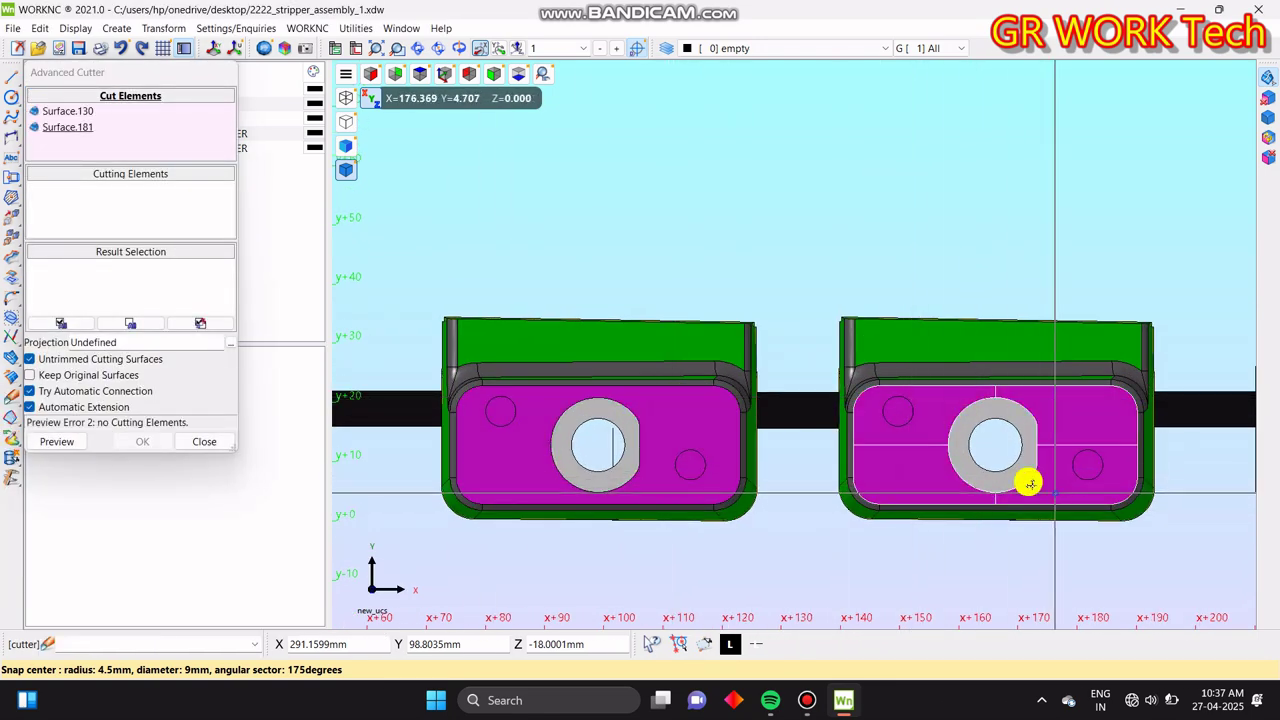
middle_click_drag(1048, 491, 782, 443)
left_click(1059, 398)
middle_click(1057, 391)
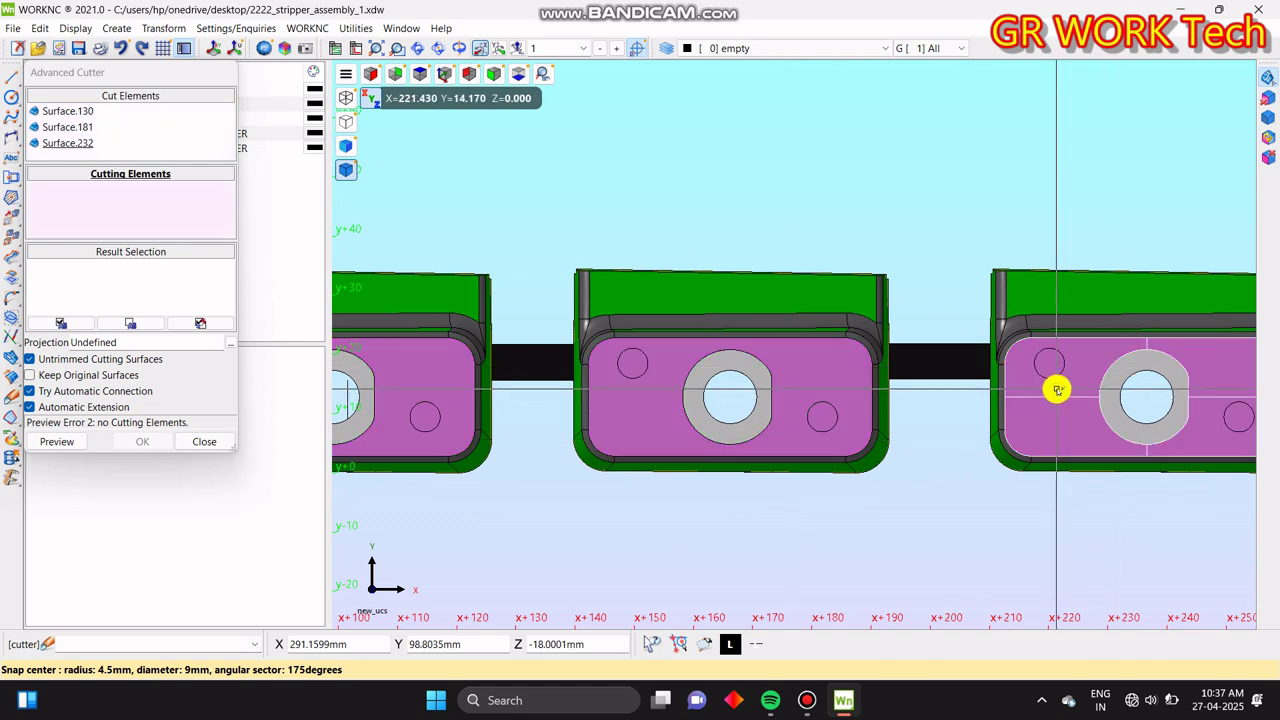
- Add both dowel-hole edges on each of the second, third and fourth blocks as the cutting elements
left_click(1058, 380)
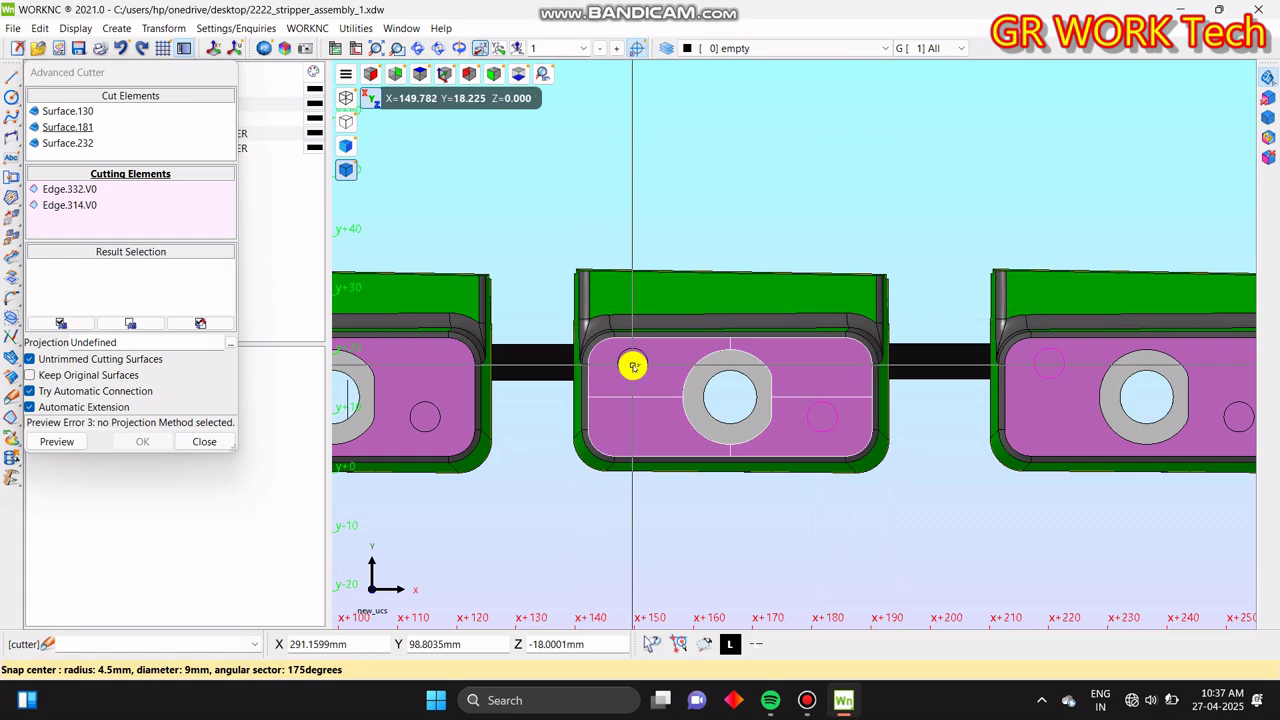
middle_click_drag(950, 423, 745, 374)
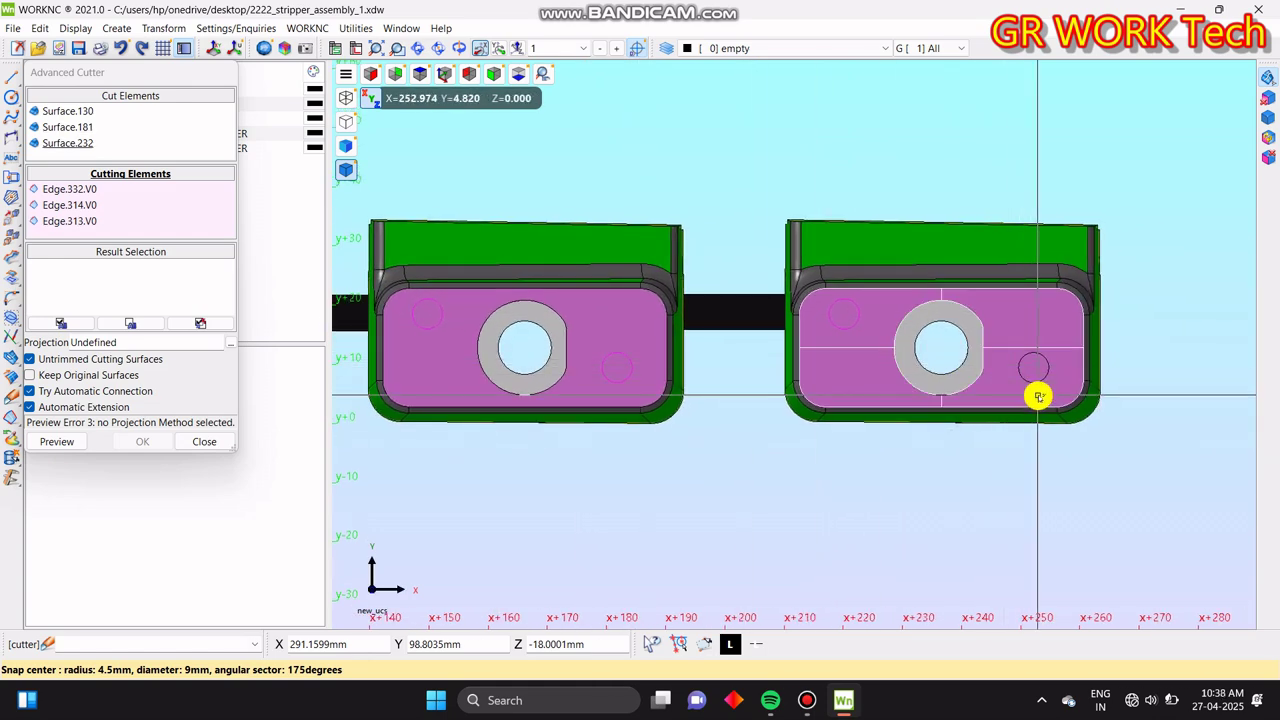
scroll(1046, 381, "down", 3)
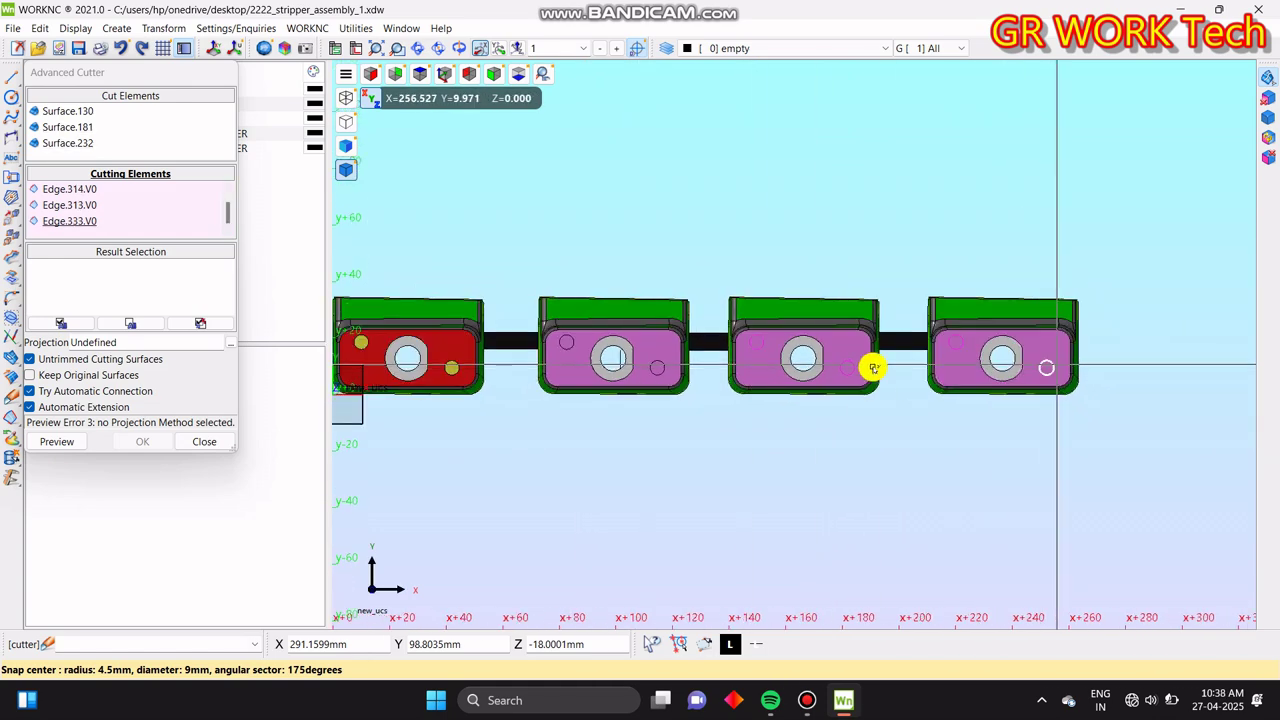
scroll(580, 360, "up", 2)
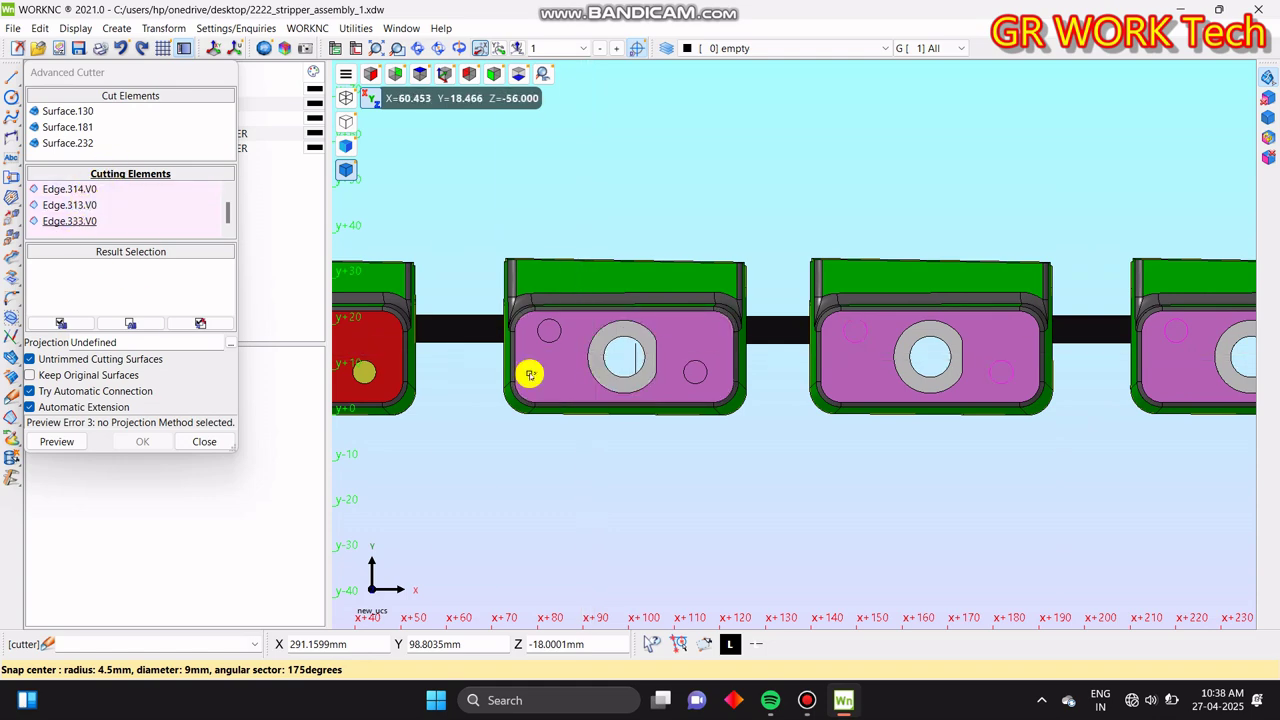
left_click(706, 379)
scroll(720, 320, "down", 3)
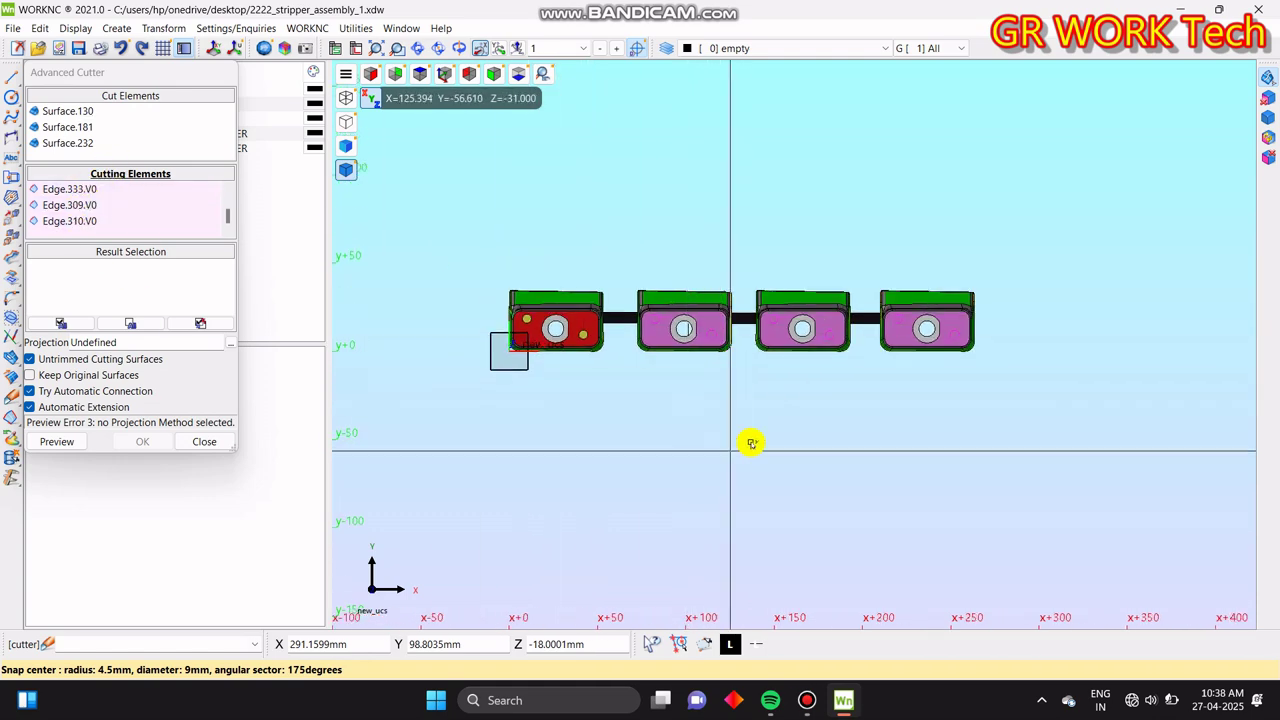
- Cut the three red faces along the selected edges from the top view, using View Axis projection and keeping all result surfaces
scroll(614, 366, "up", 5)
middle_click_drag(714, 506, 742, 440)
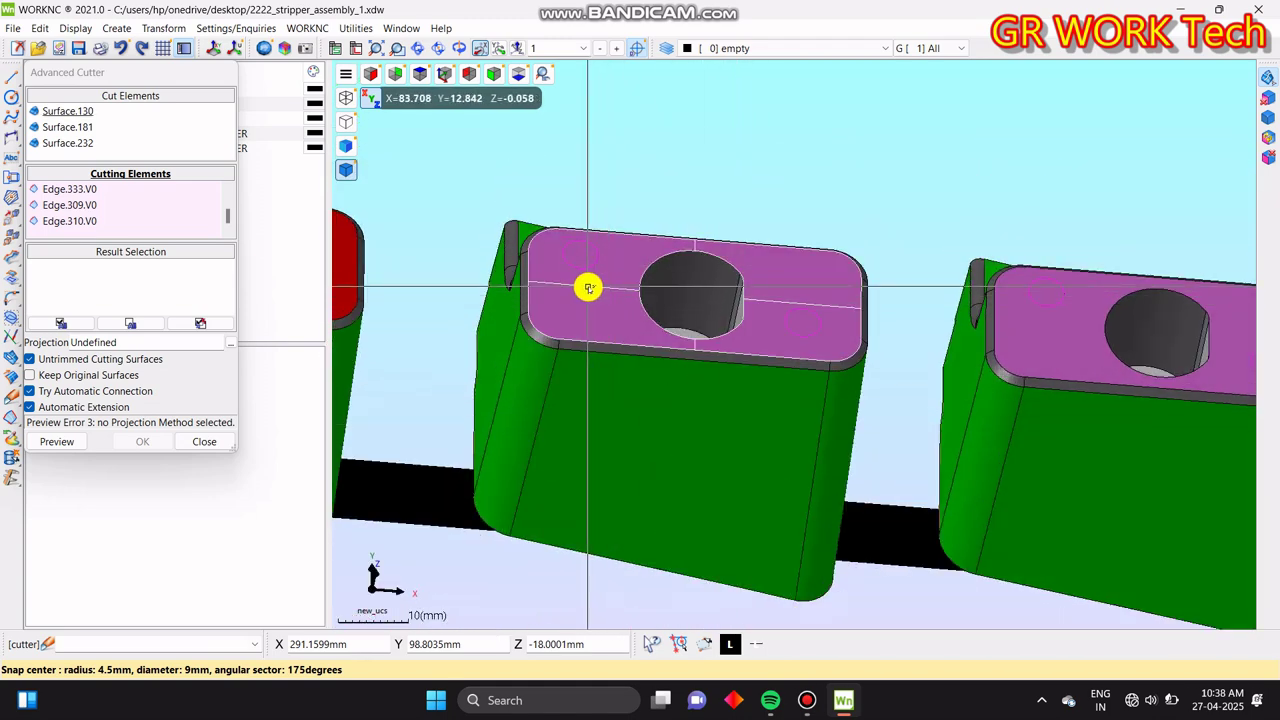
key("z")
right_click(711, 511)
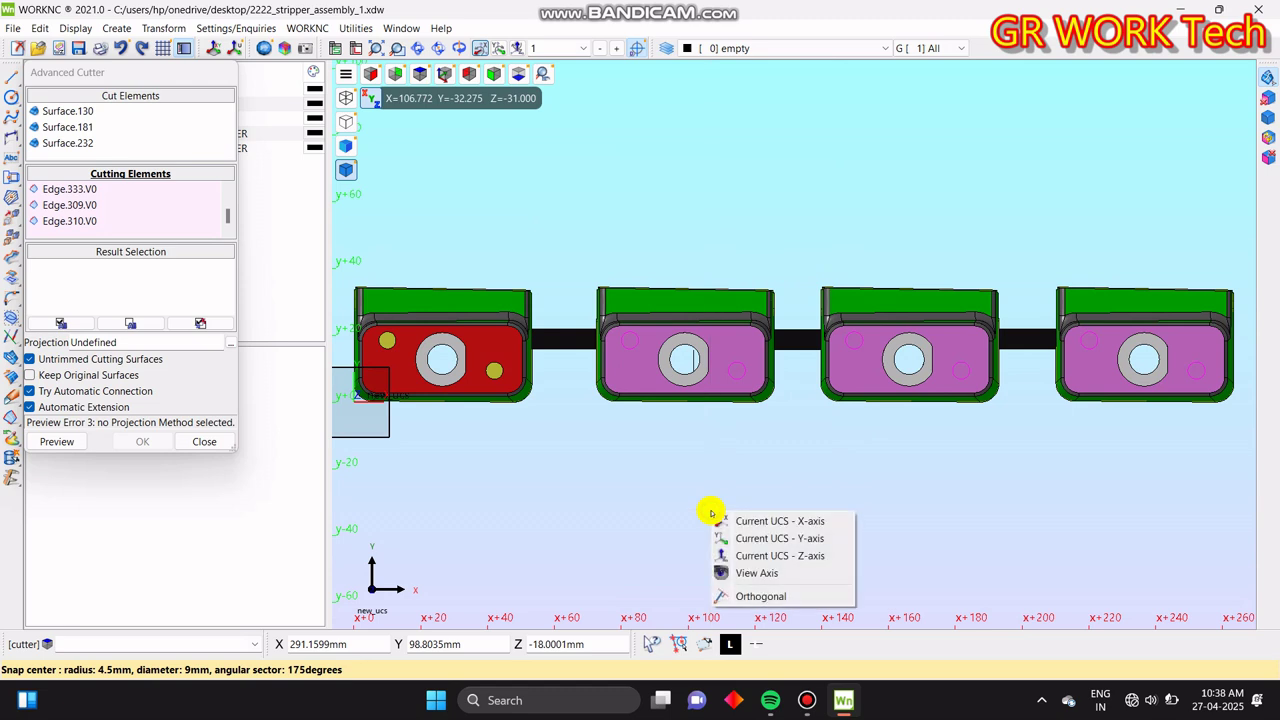
left_click(762, 577)
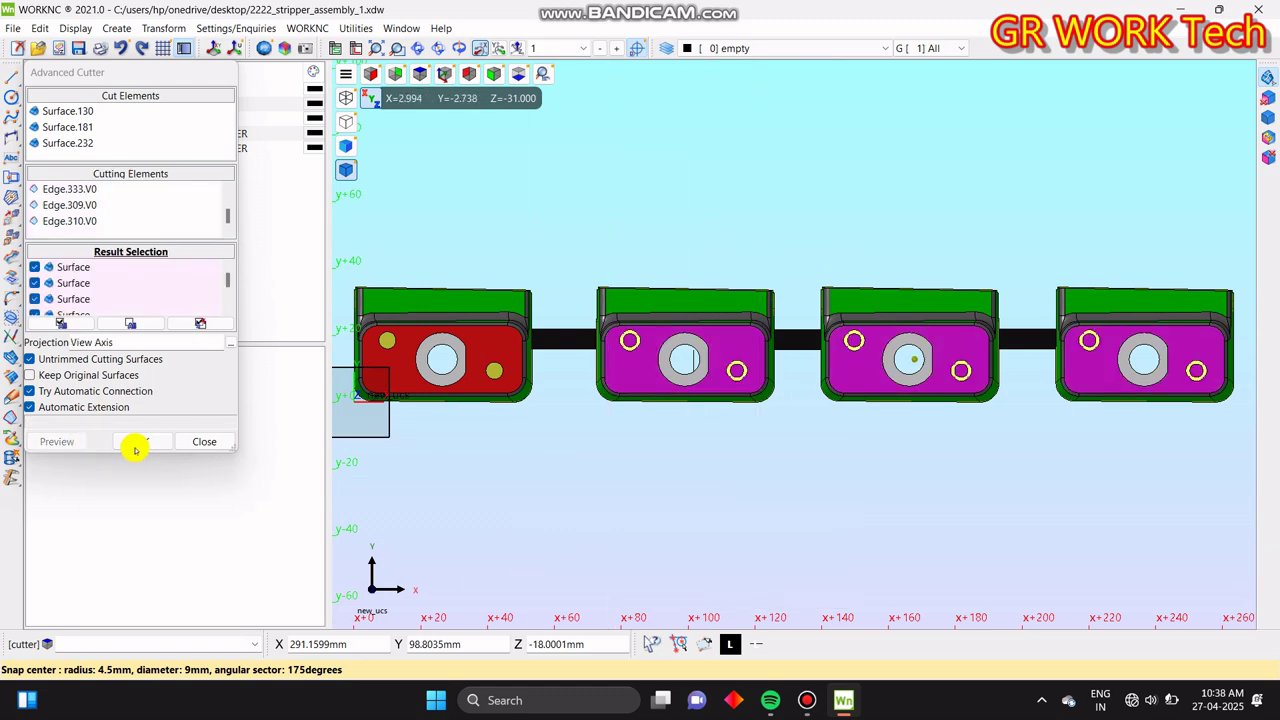
left_click(132, 444)
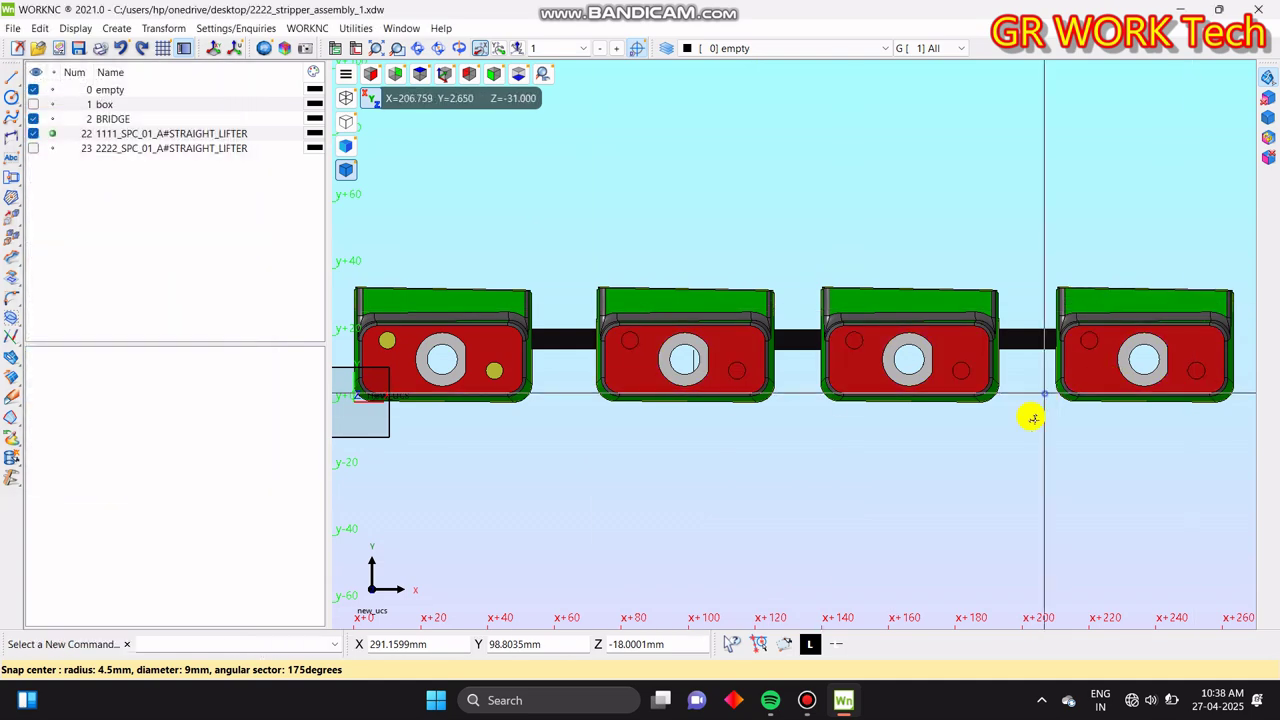
- Delete the circular surface pieces covering the dowel holes on the red faces of the second, third and fourth blocks
middle_click_drag(1043, 389, 1023, 426)
key("Delete")
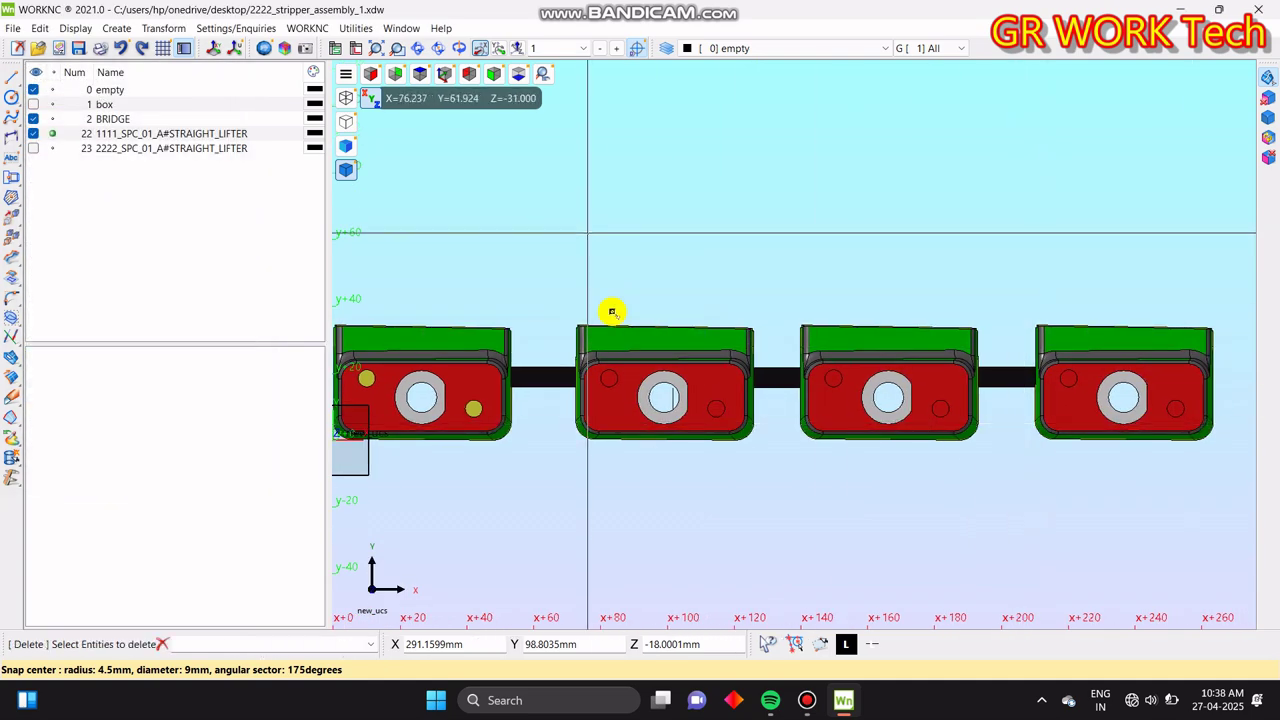
scroll(631, 414, "up", 2)
scroll(615, 326, "up", 2)
left_click(583, 372)
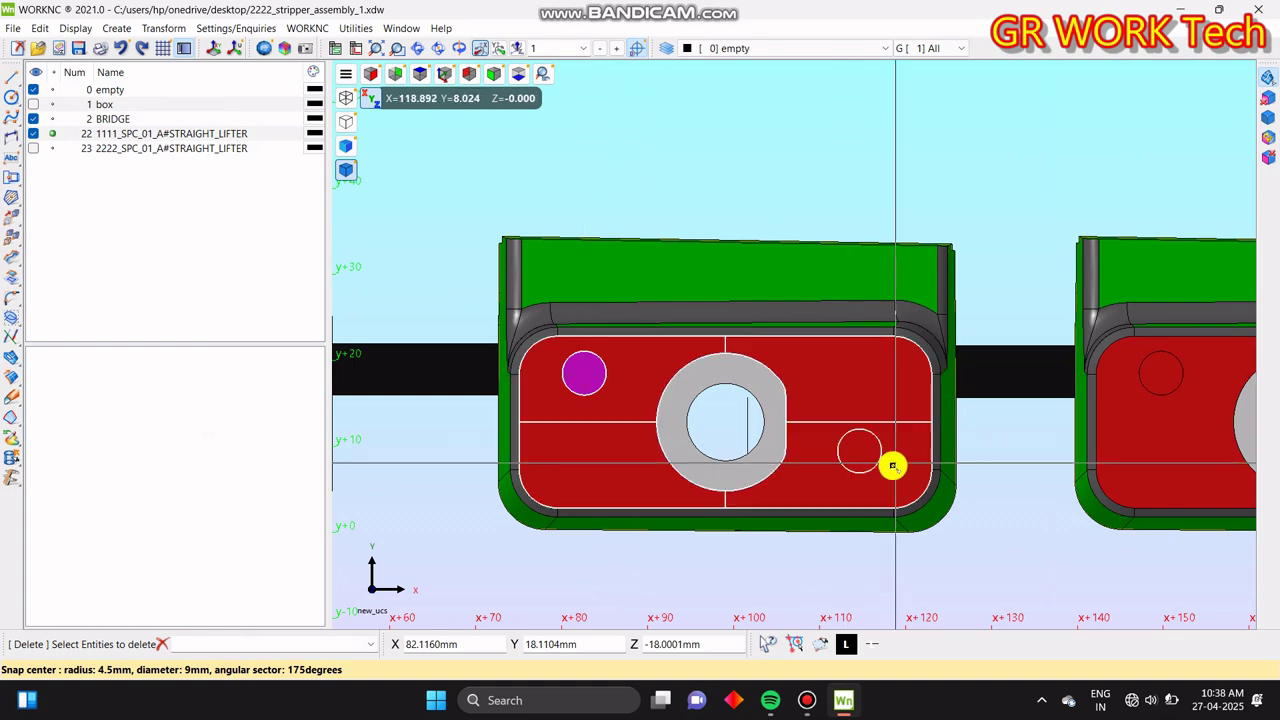
left_click(858, 452)
scroll(727, 447, "down", 3)
middle_click_drag(866, 445, 720, 447)
scroll(773, 416, "up", 2)
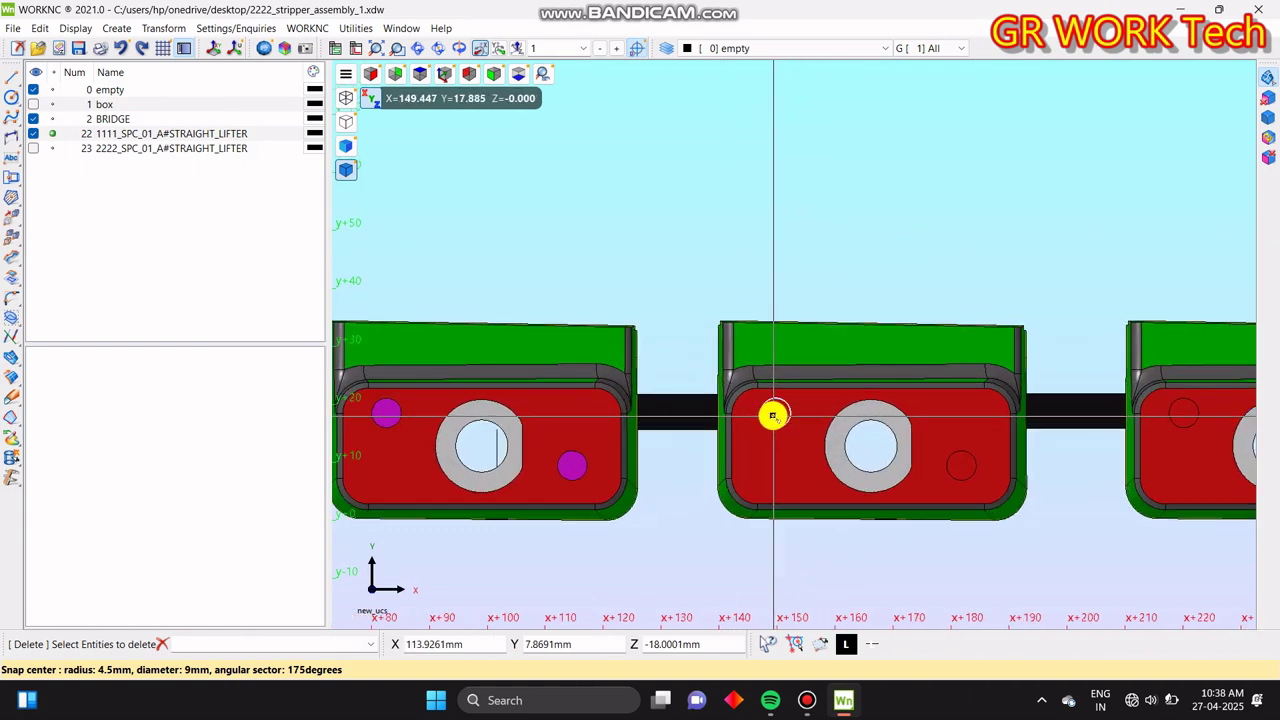
middle_click_drag(1074, 443, 694, 345)
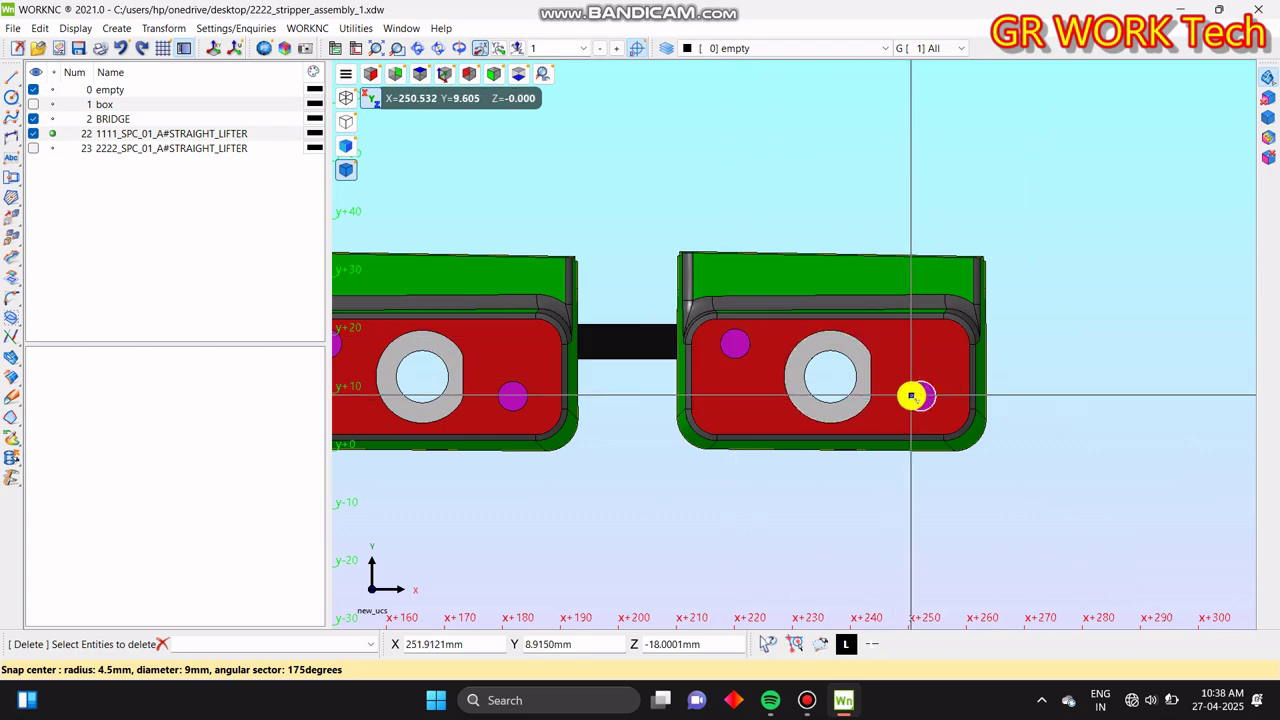
scroll(970, 399, "down", 1)
- Examine the opened dowel holes on all the bridged blocks from angled and top views
middle_click_drag(936, 475, 1051, 383)
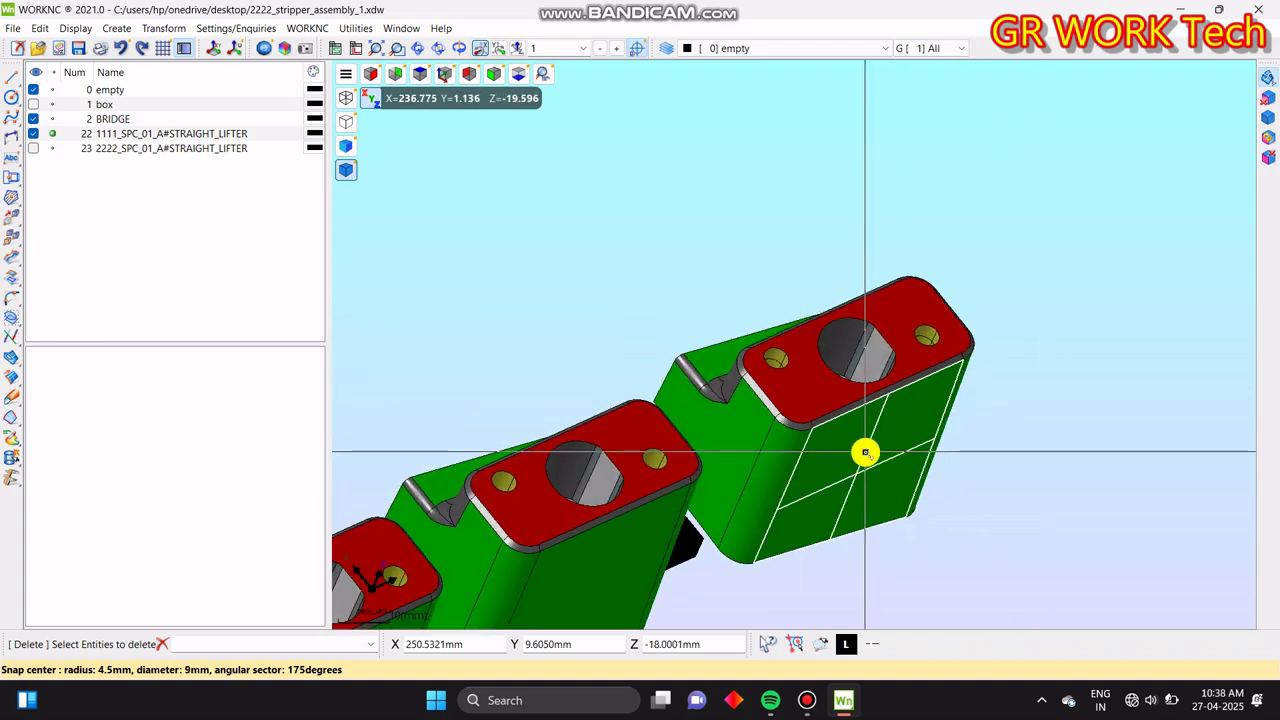
middle_click_drag(881, 476, 788, 461)
scroll(759, 479, "up", 5)
key("t")
scroll(860, 397, "down", 3)
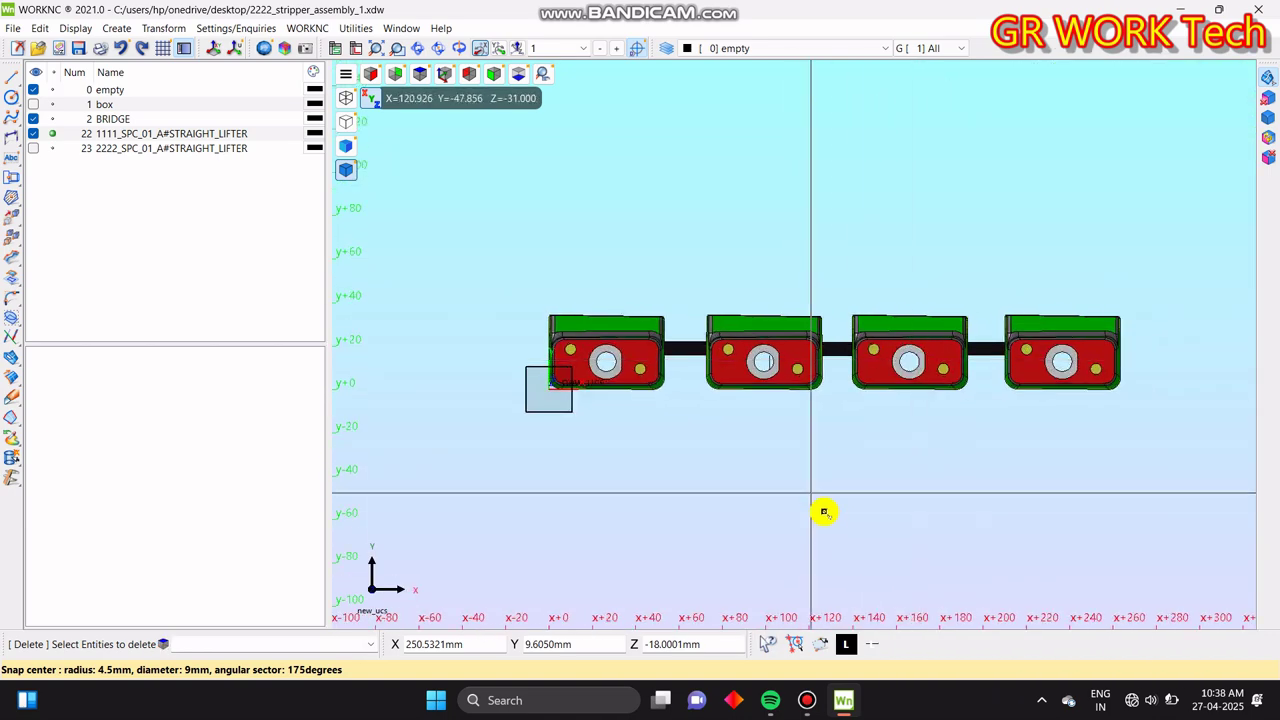
right_click_drag(835, 509, 795, 553)
right_click_drag(879, 547, 866, 513)
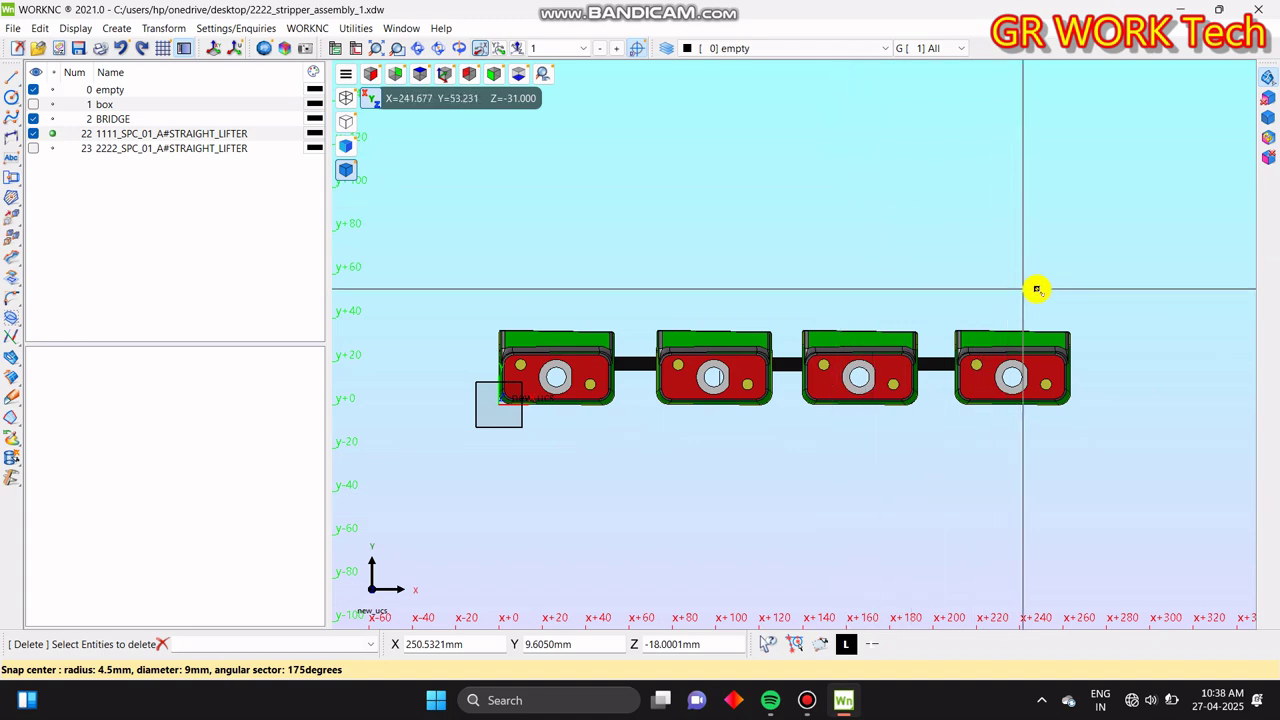
left_click_drag(1094, 369, 1160, 306)
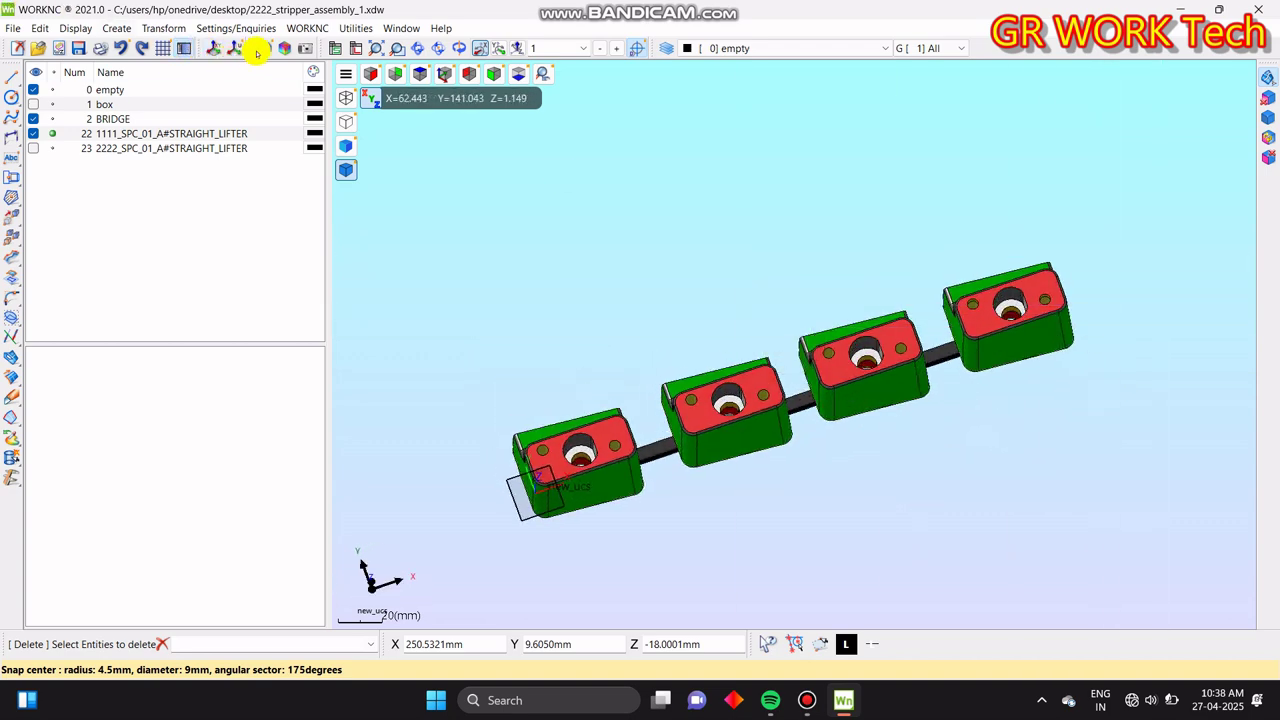
- Check the radius of the first block's dowel holes with the Curvatures analysis, and return to the top view of all blocks
left_click(286, 47)
left_click(104, 113)
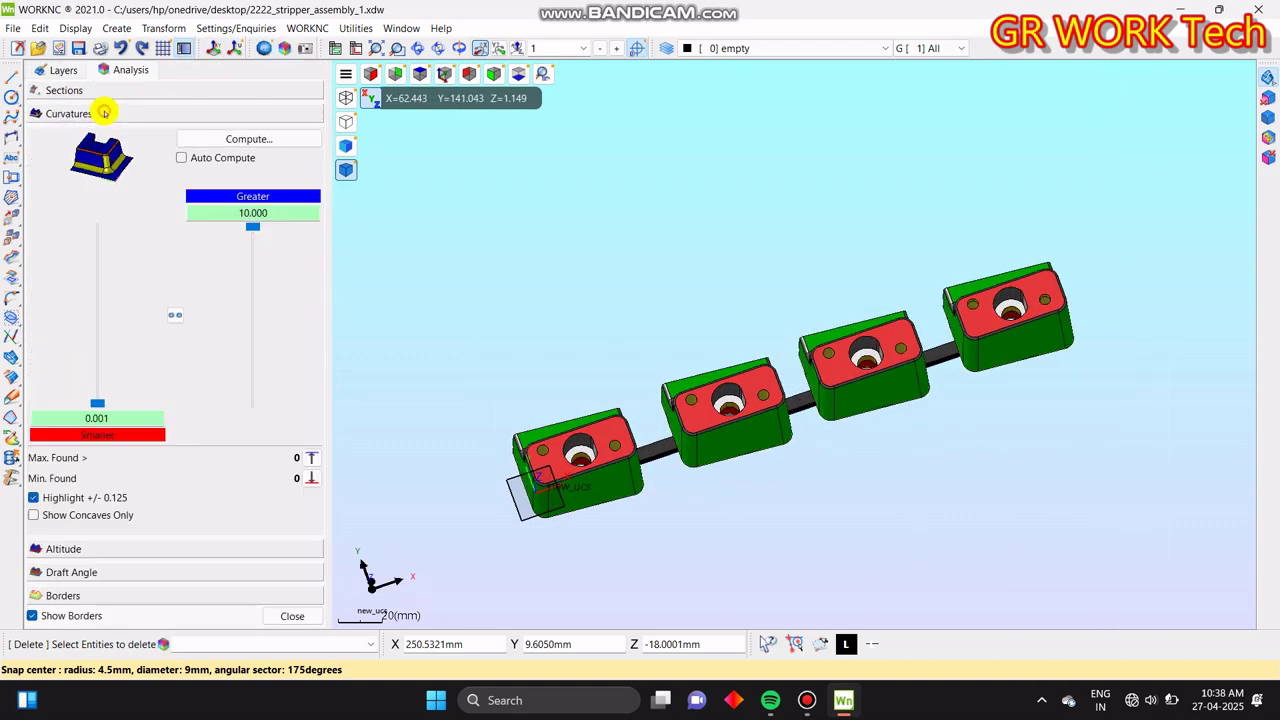
scroll(686, 434, "up", 8)
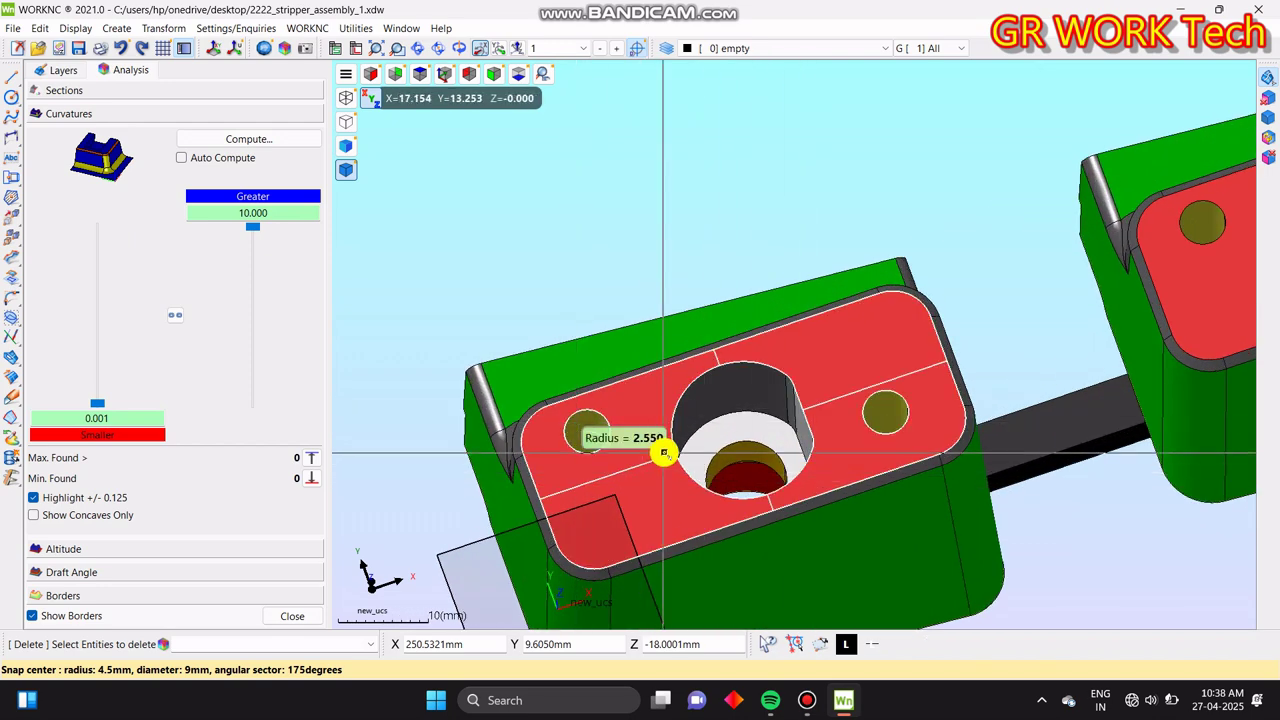
middle_click_drag(886, 394, 781, 454)
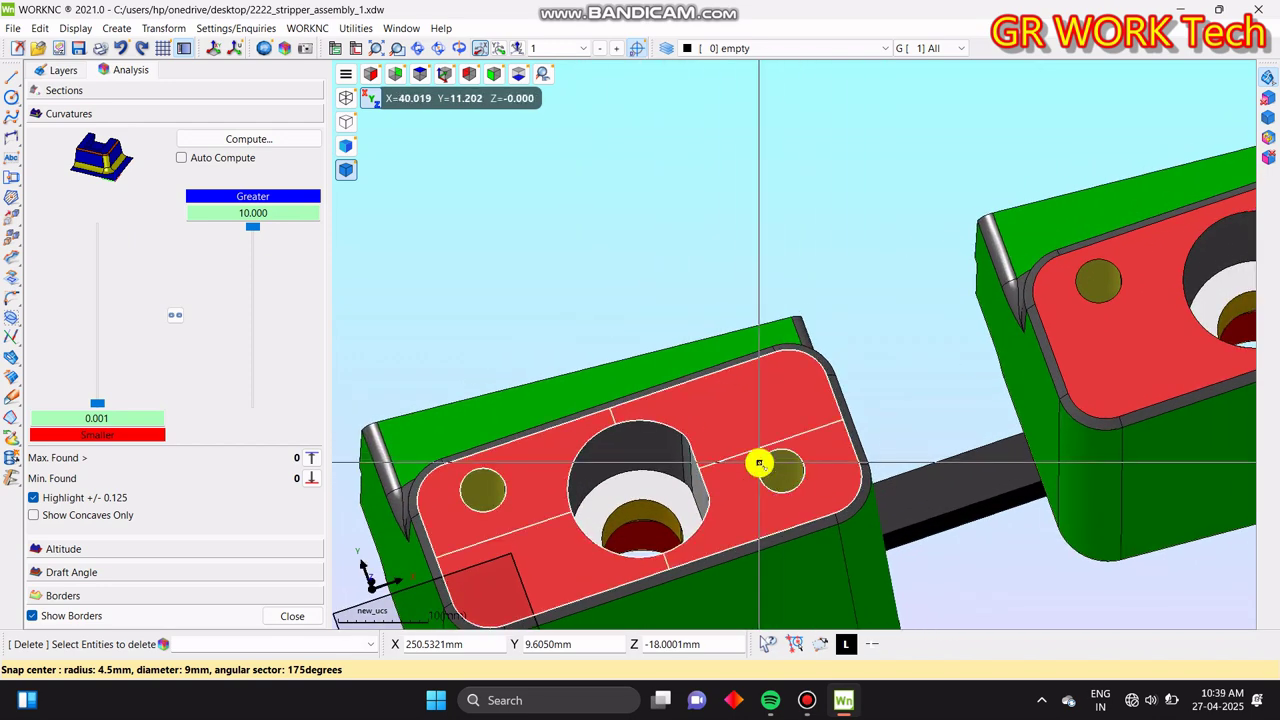
key("t")
scroll(760, 461, "down", 2)
middle_click_drag(743, 486, 780, 474)
middle_click_drag(963, 374, 898, 410)
scroll(898, 410, "down", 2)
scroll(898, 411, "up", 1)
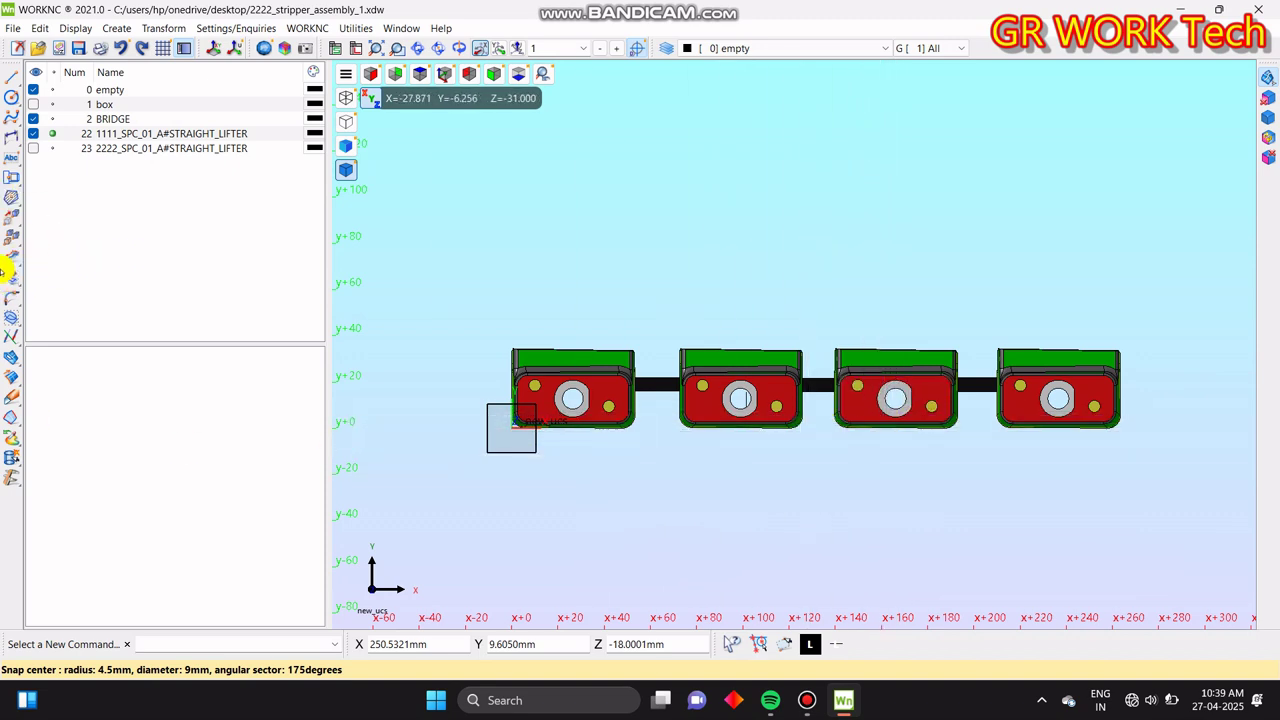
- Make empty the current layer, hide the BRIDGE and lifter layers, and delete the old bounding box on the box layer
left_click(33, 102)
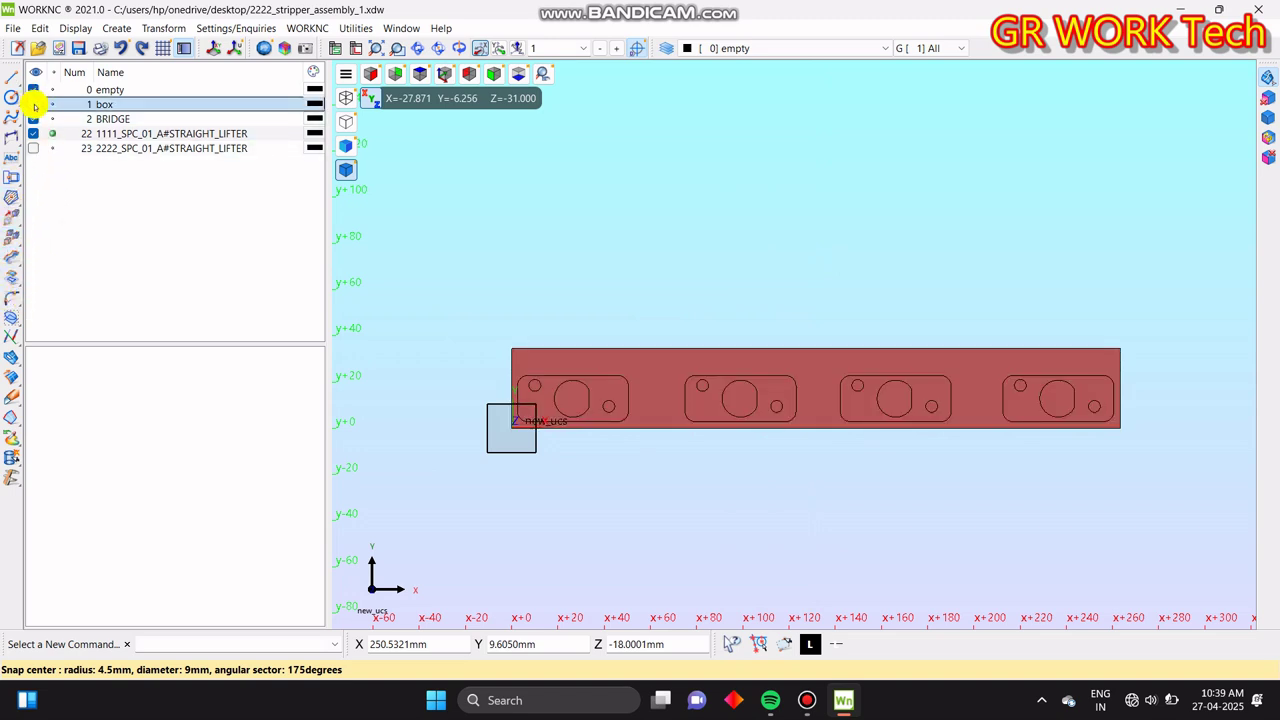
left_click(34, 119)
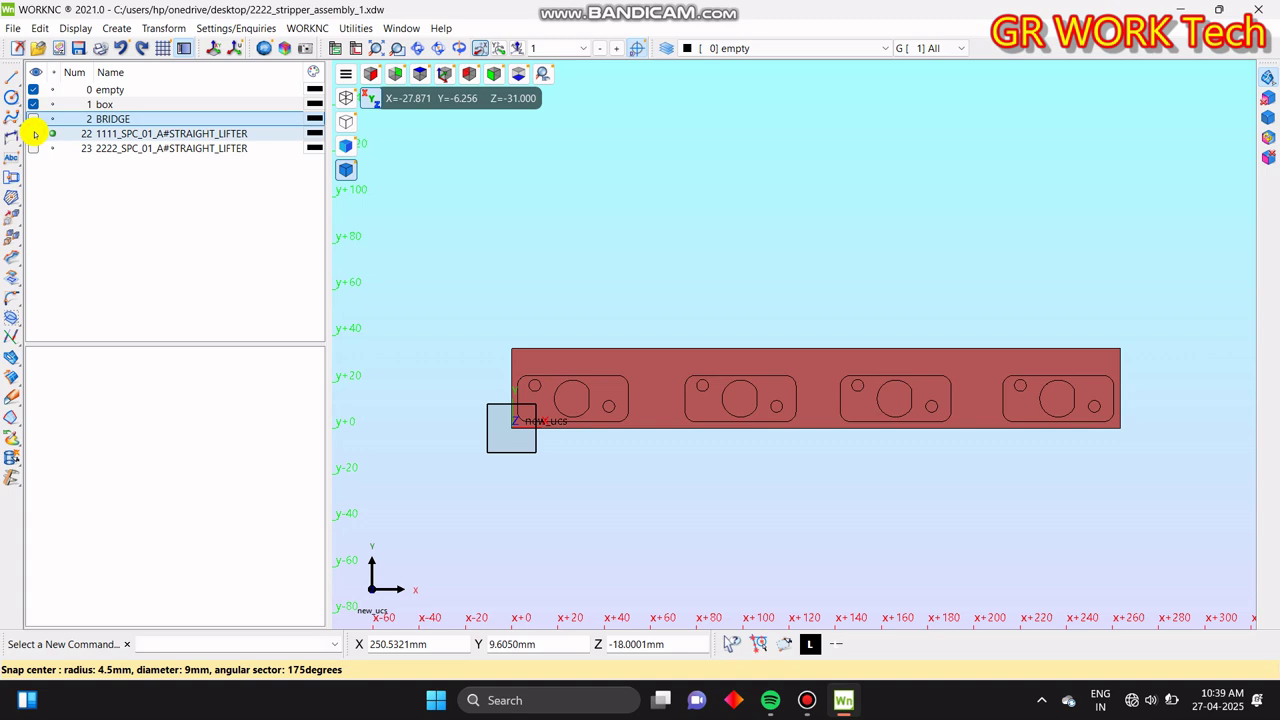
left_click(33, 104)
left_click(32, 89)
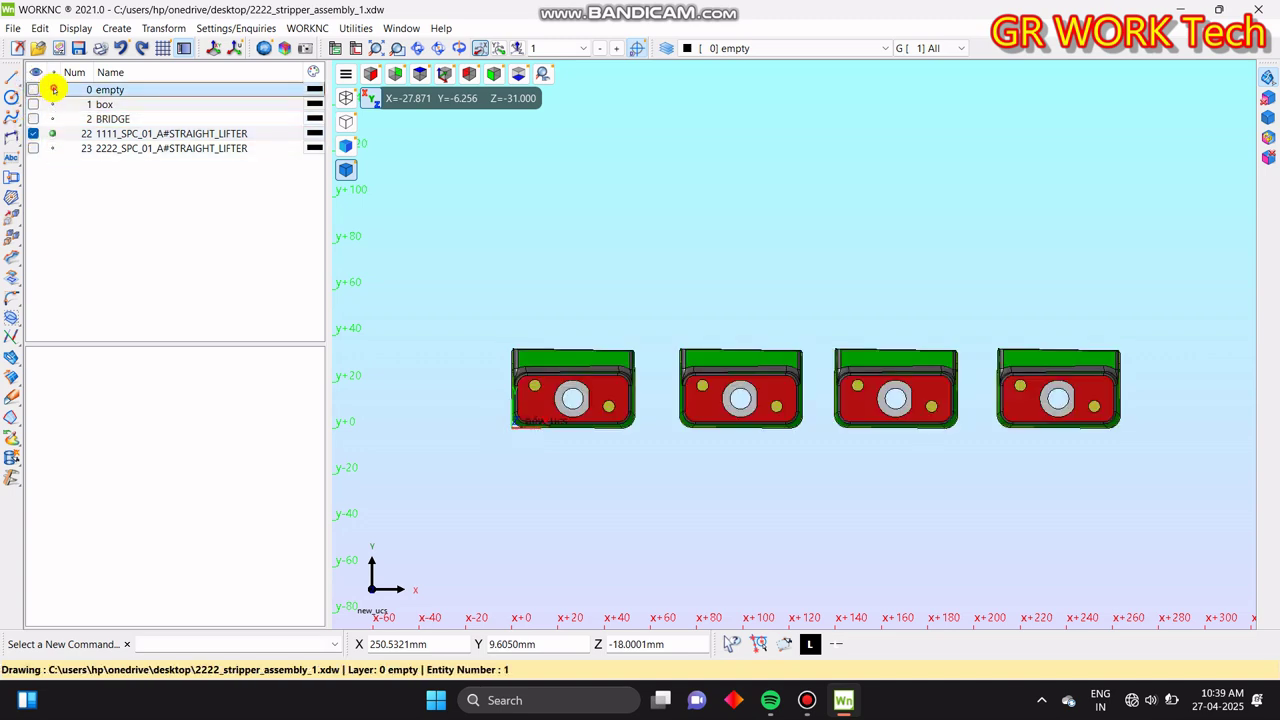
left_click(34, 133)
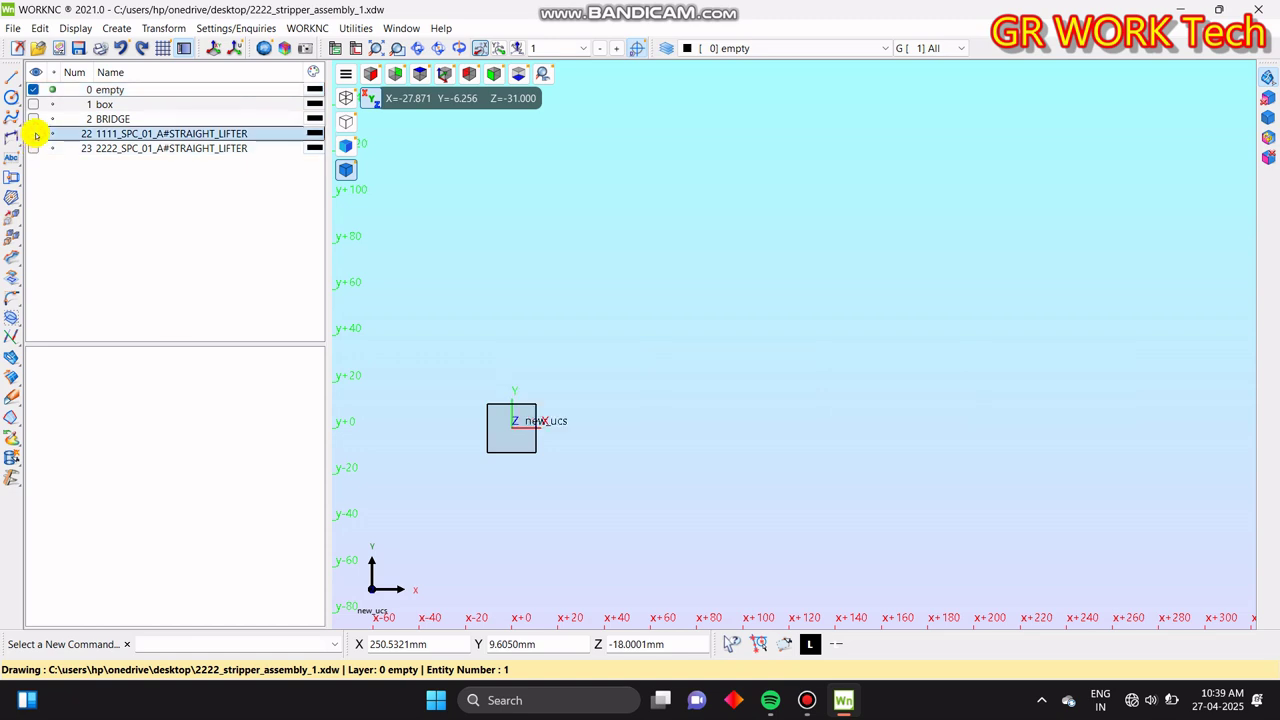
left_click(34, 104)
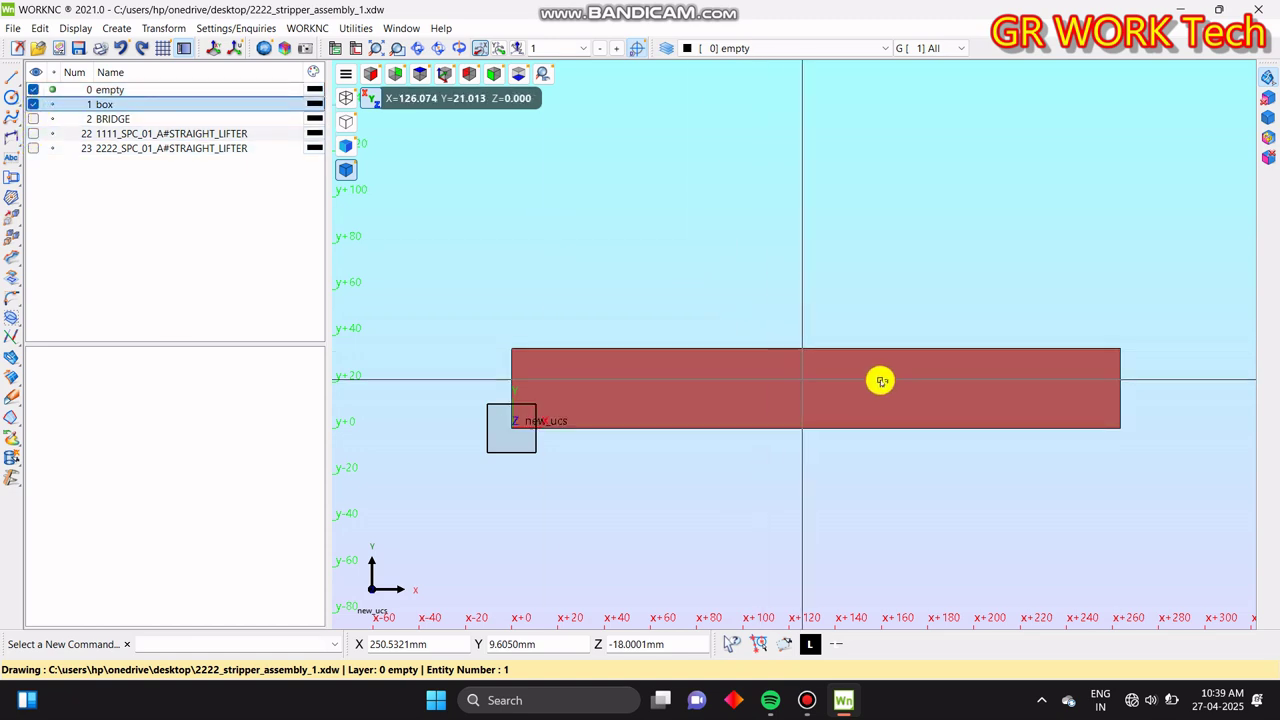
middle_click_drag(880, 377, 831, 357)
scroll(833, 356, "down", 1)
key("Delete")
mouse_move(1103, 454)
left_mouse_down()
mouse_move(934, 400)
mouse_move(555, 217)
left_mouse_up()
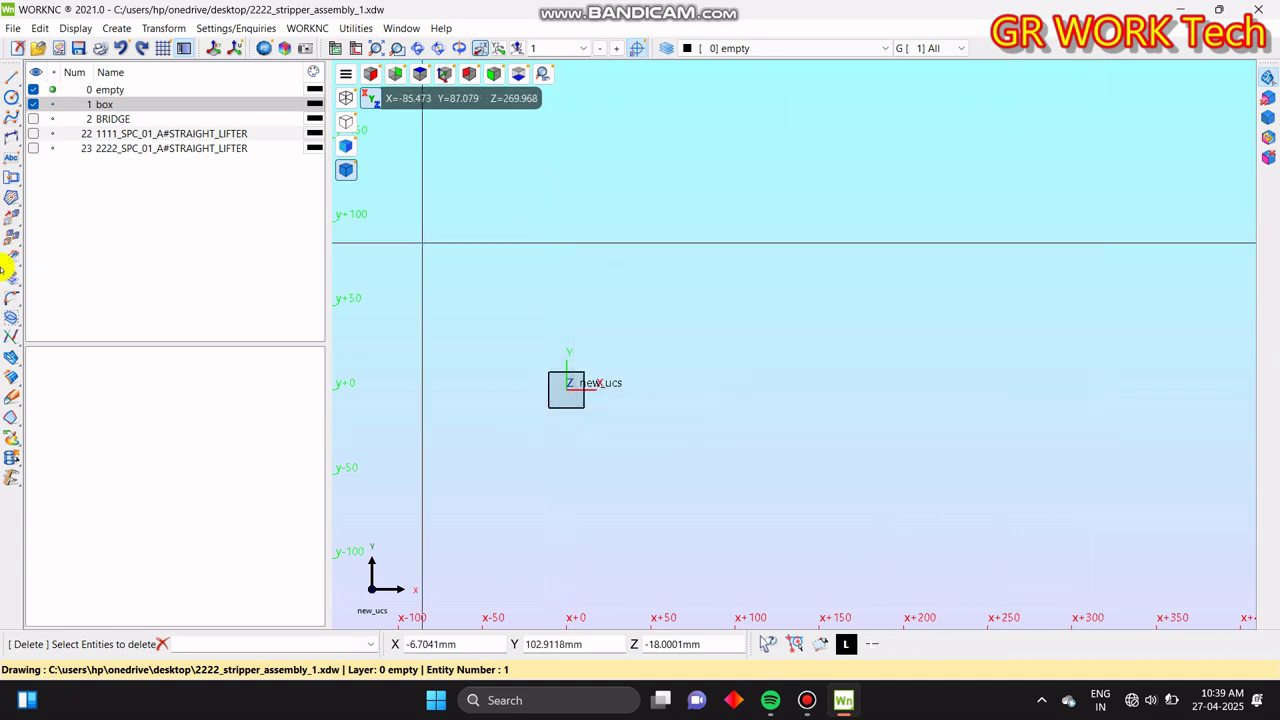
- Start a bounding box around the four bridged blocks, showing the BRIDGE and 1111_SPC_01_A#STRAIGHT_LIFTER layers but keeping the 2222 lifter layer hidden
left_click(11, 423)
left_click(63, 524)
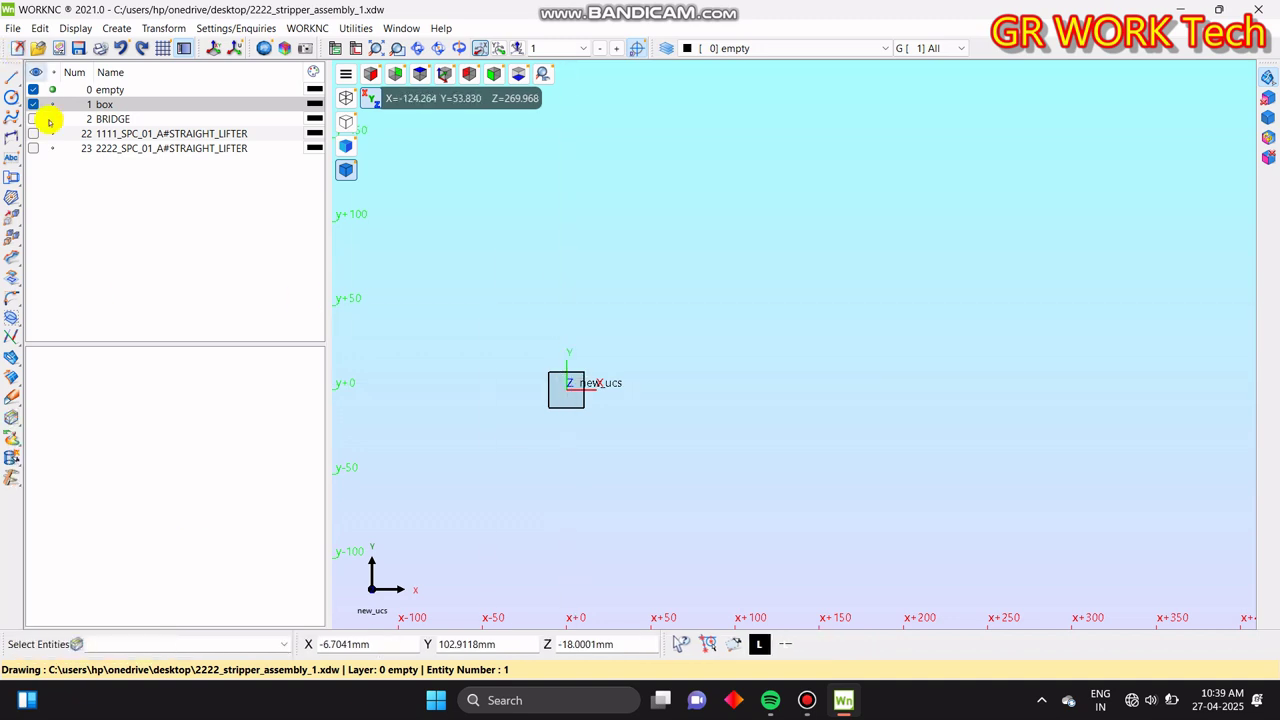
left_click(33, 133)
left_click(33, 148)
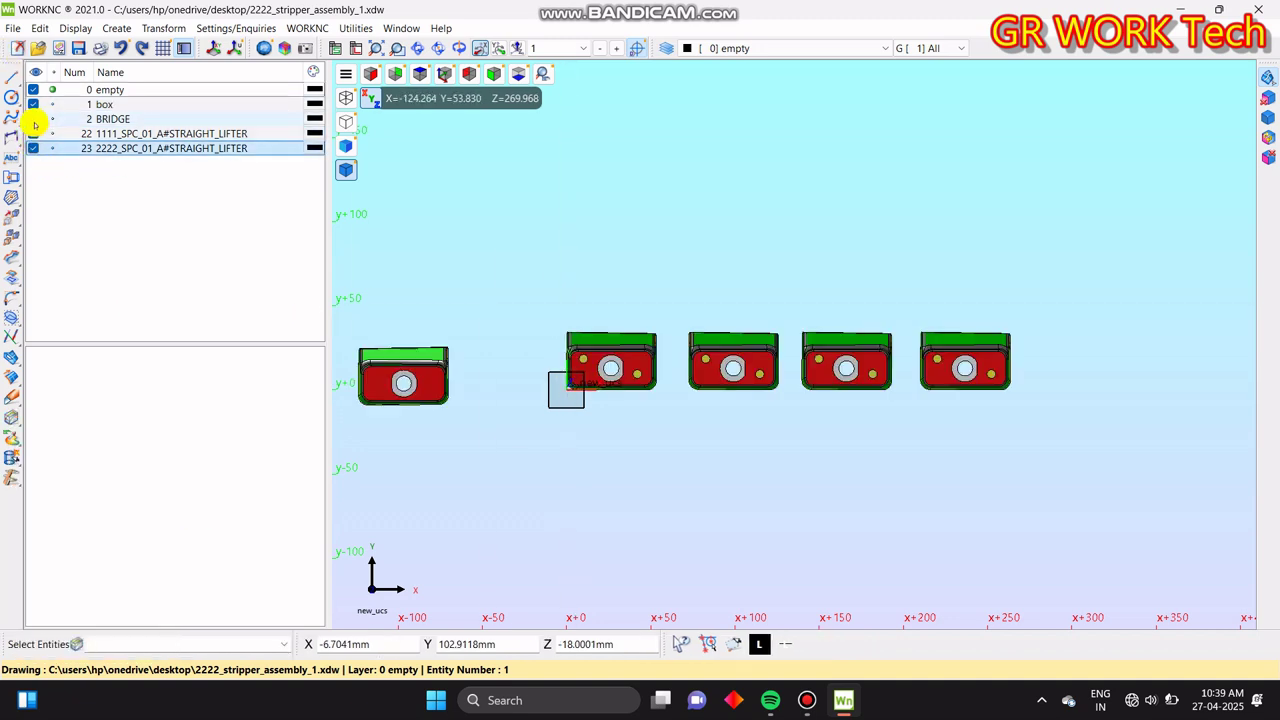
left_click(33, 118)
middle_click_drag(557, 431, 709, 457)
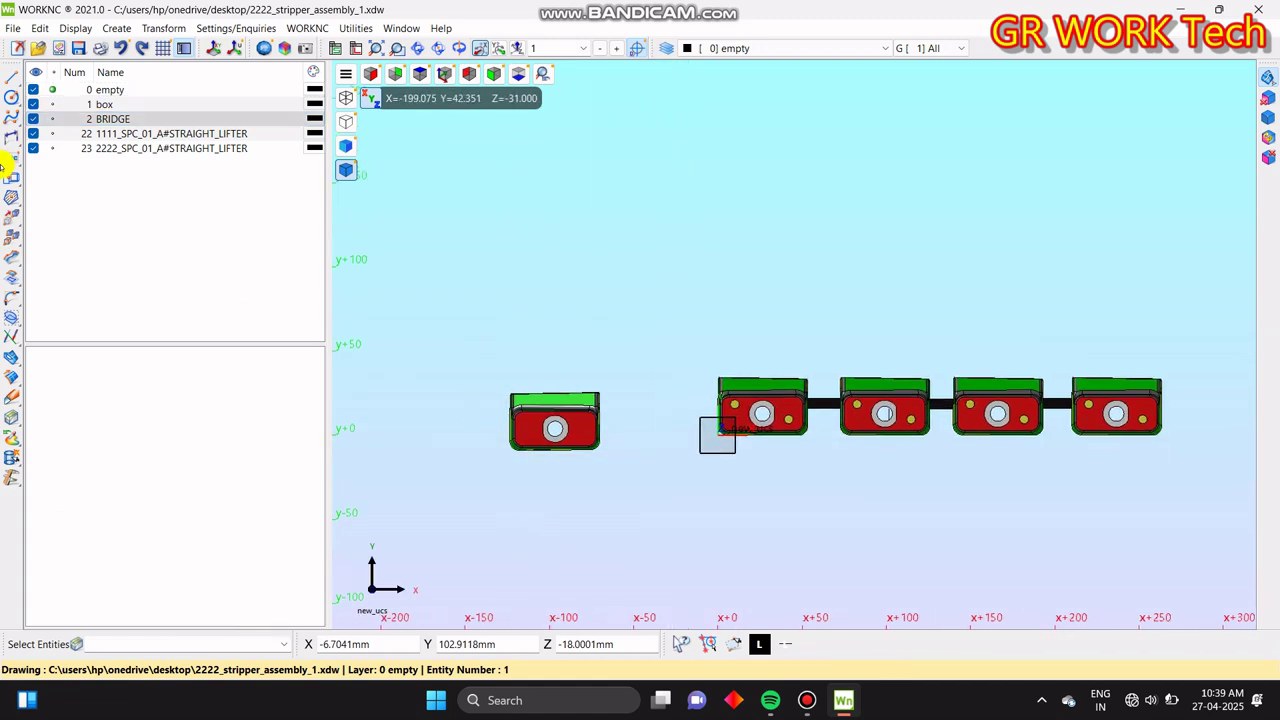
left_click(36, 134)
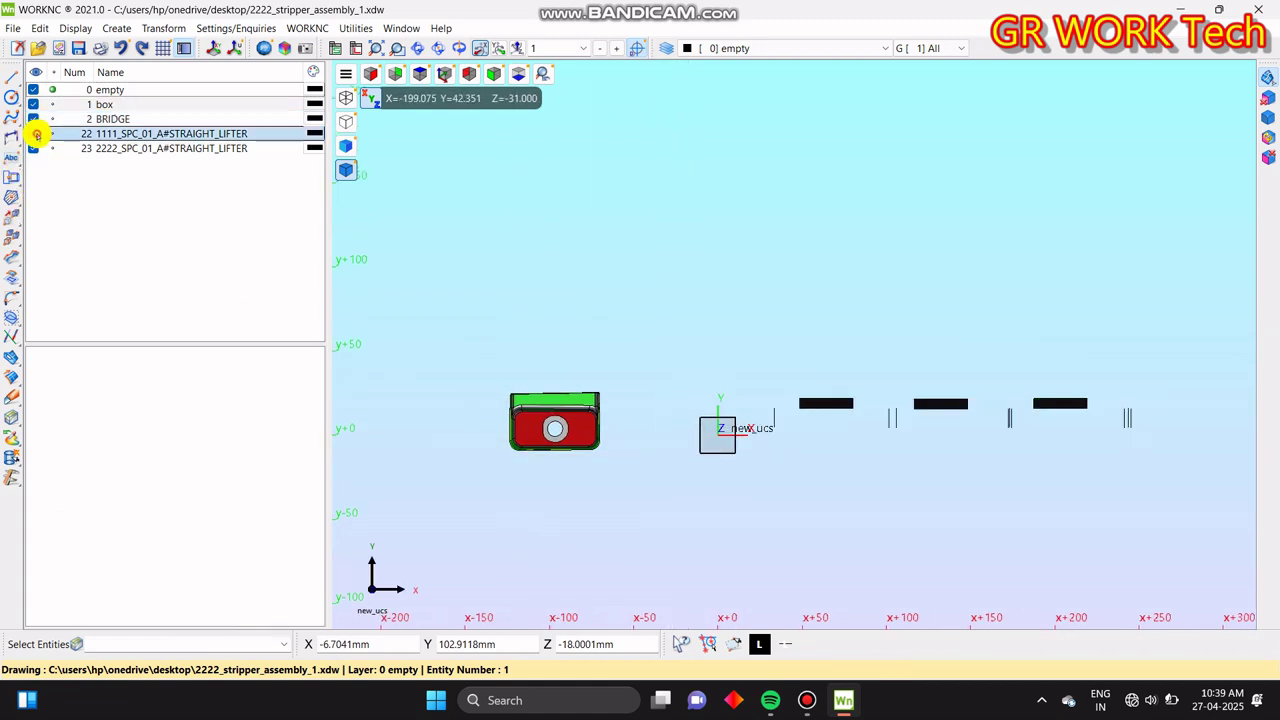
left_click(36, 134)
left_click(33, 148)
middle_click_drag(700, 466, 603, 432)
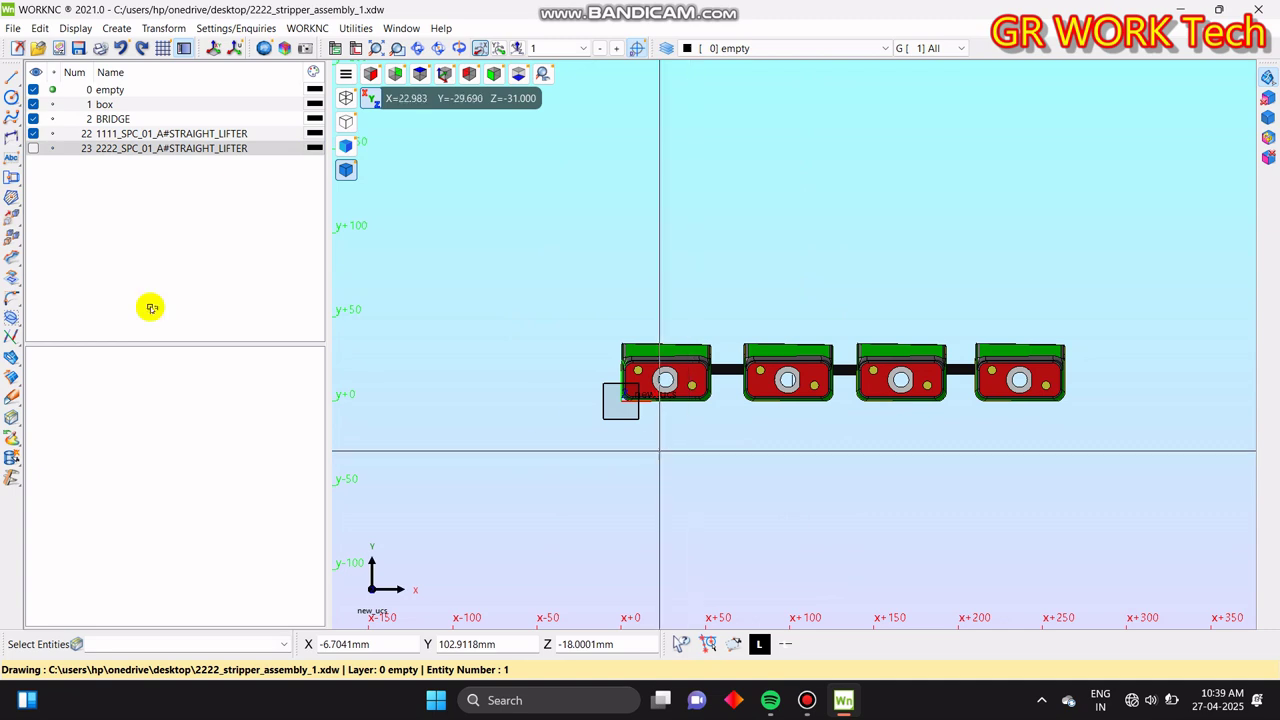
left_click_drag(483, 277, 1142, 477)
right_click(1141, 477)
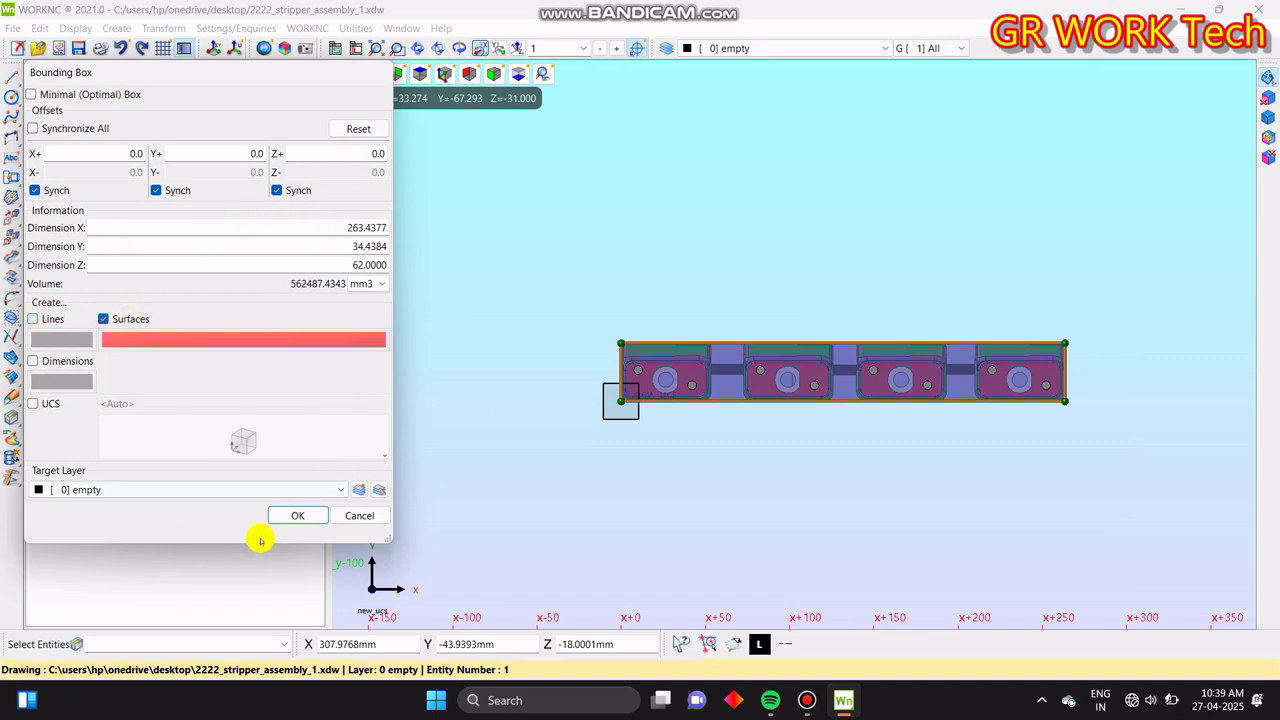
- Create the bounding box surfaces on the box layer with 5 mm offsets in X and Y and 20 mm in Z- only
left_click(344, 490)
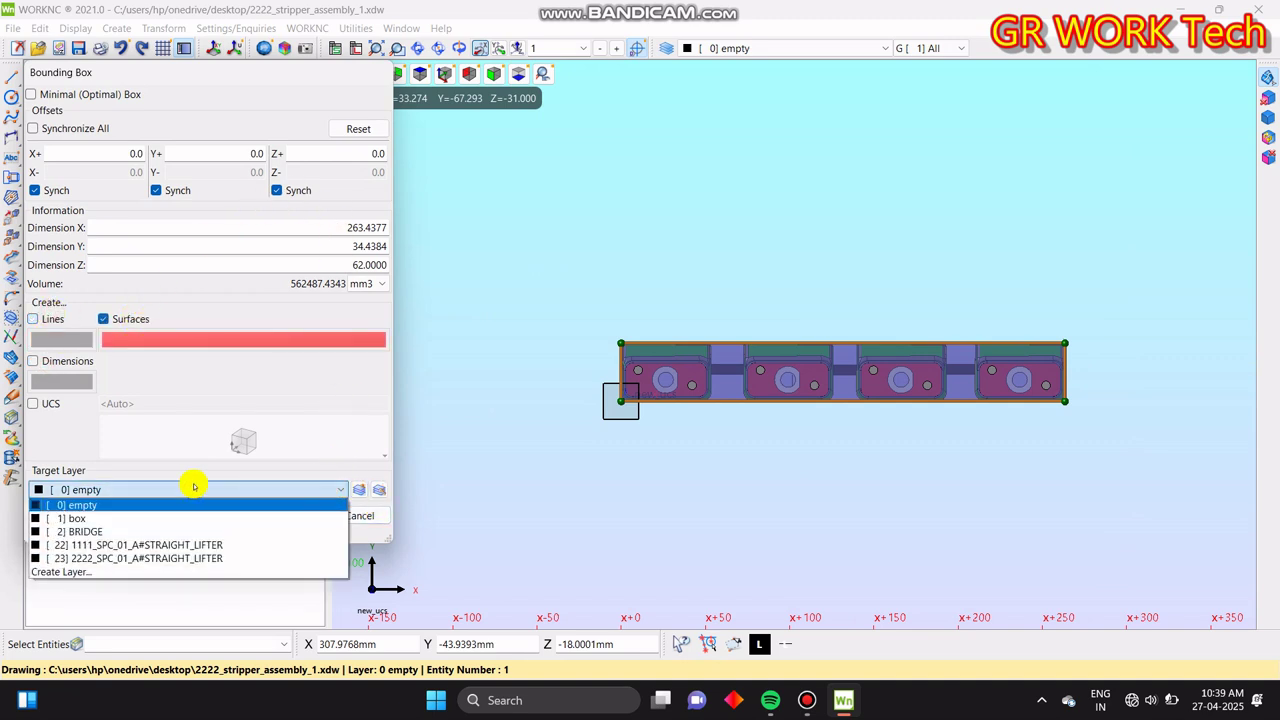
left_click(83, 517)
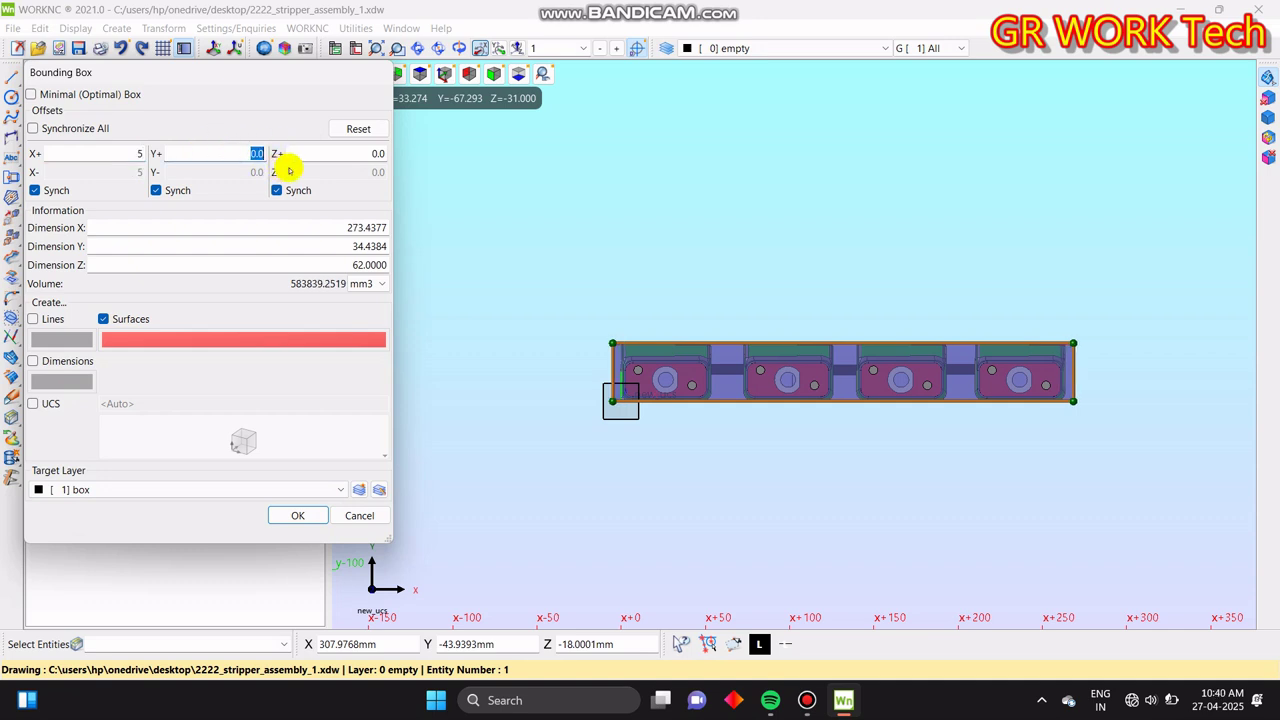
type("5")
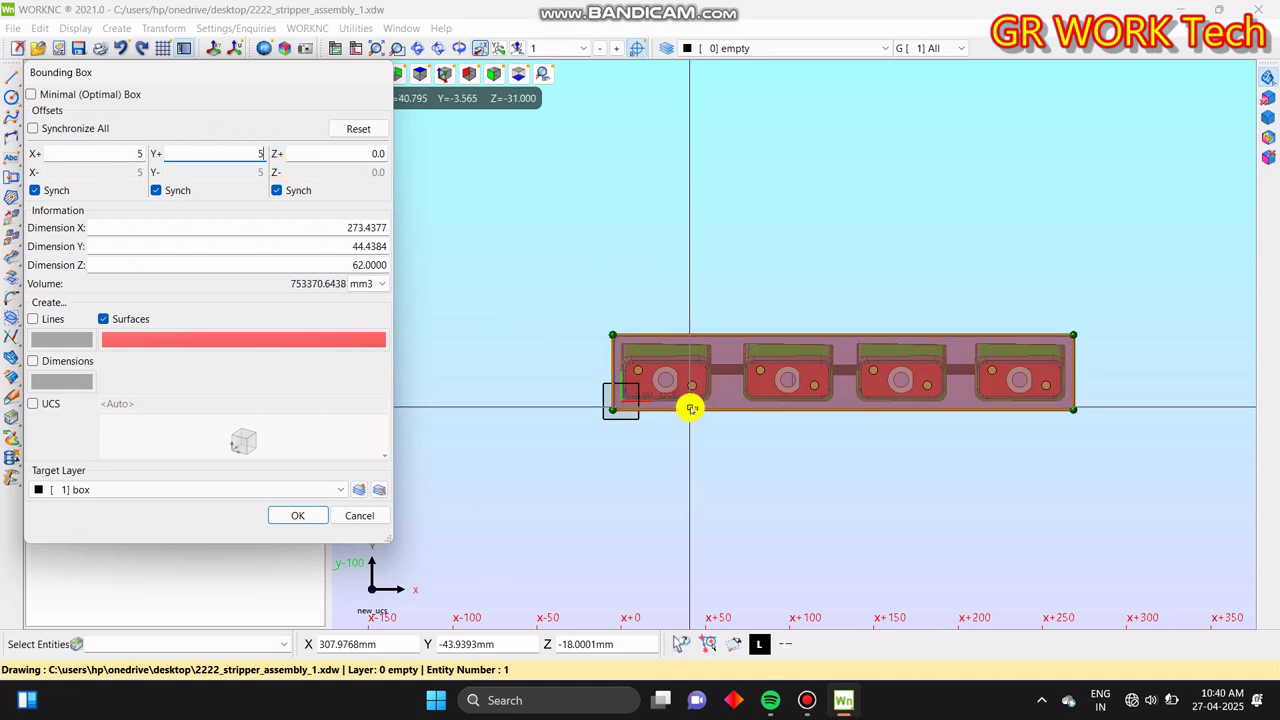
key("F6")
middle_click_drag(814, 497, 829, 430)
scroll(829, 430, "down", 3)
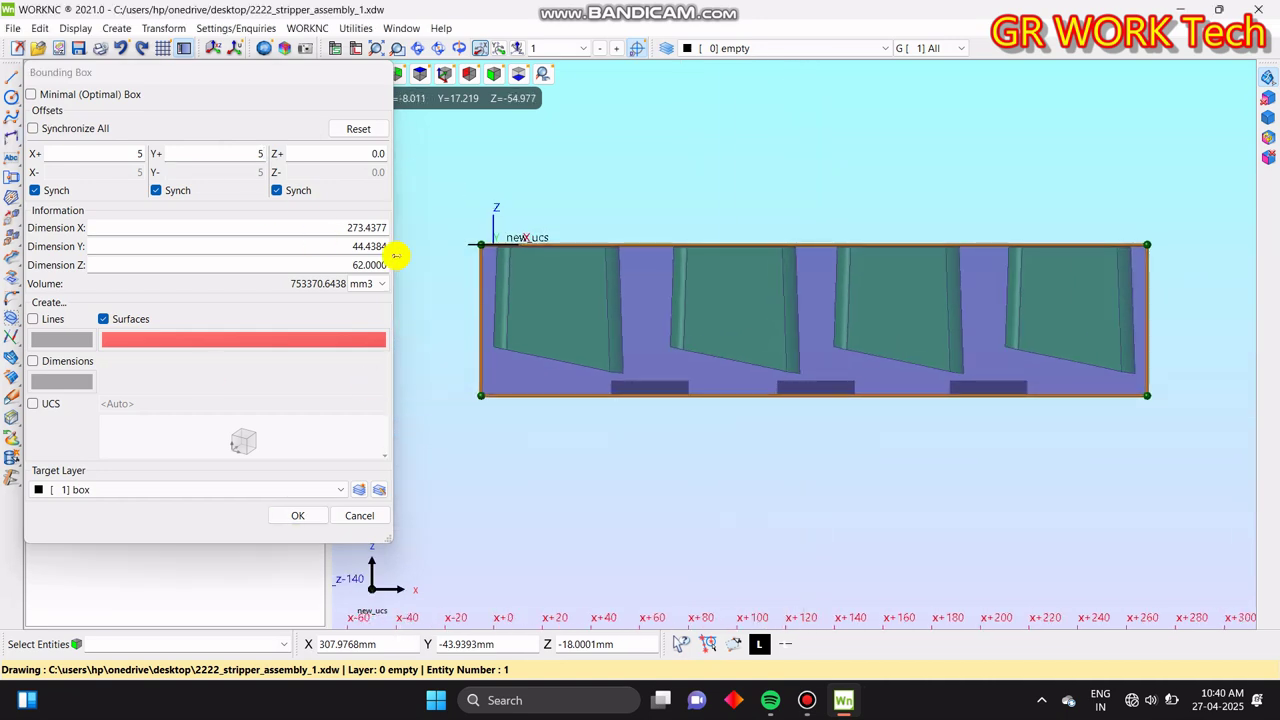
left_click(289, 191)
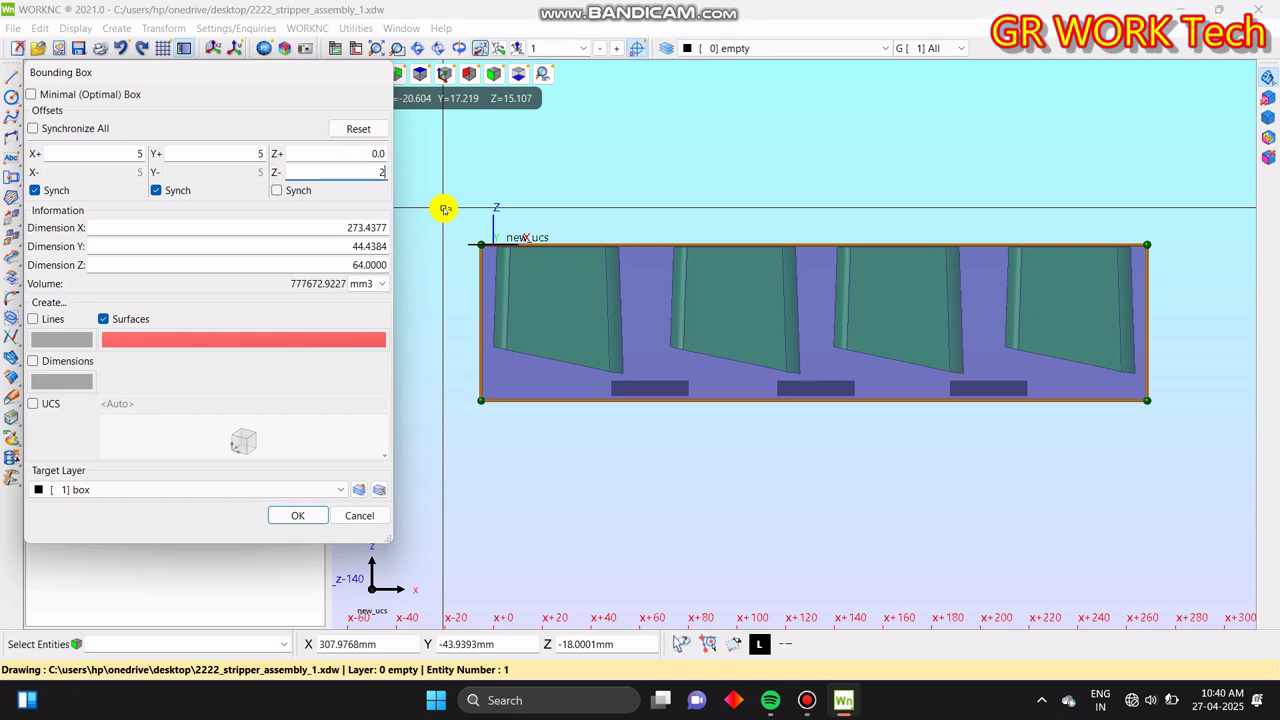
type("20")
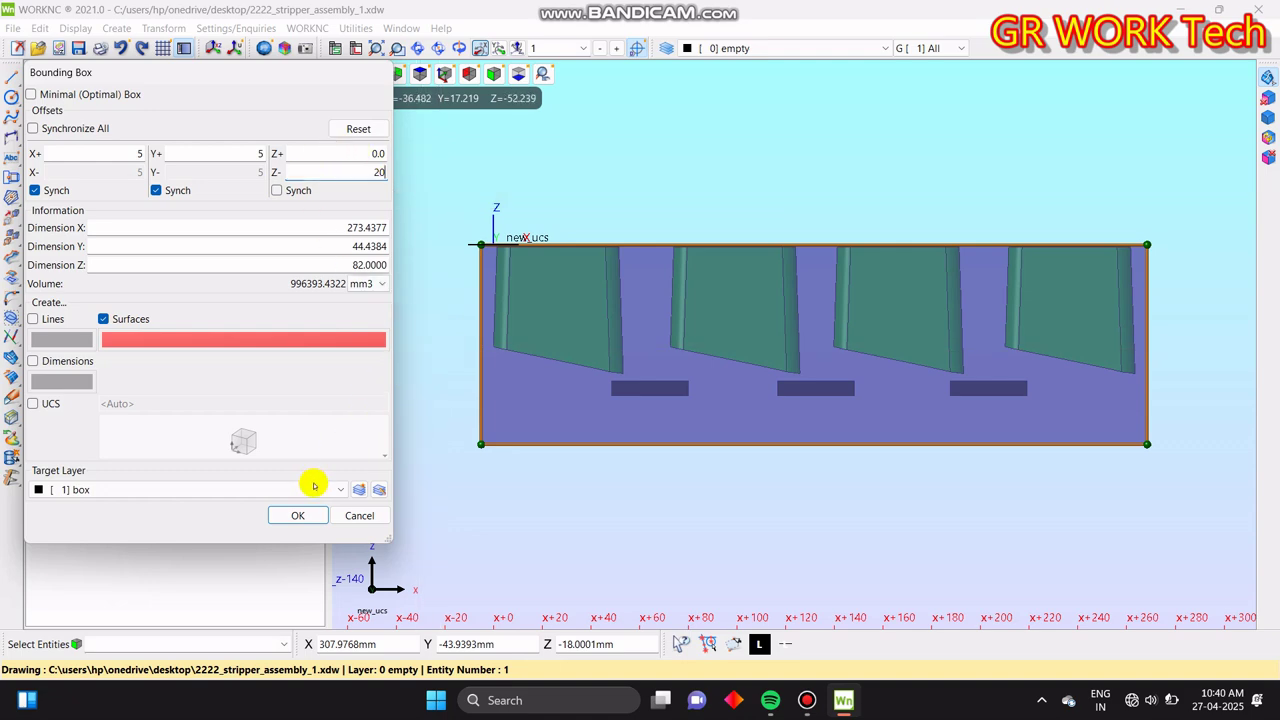
left_click(298, 516)
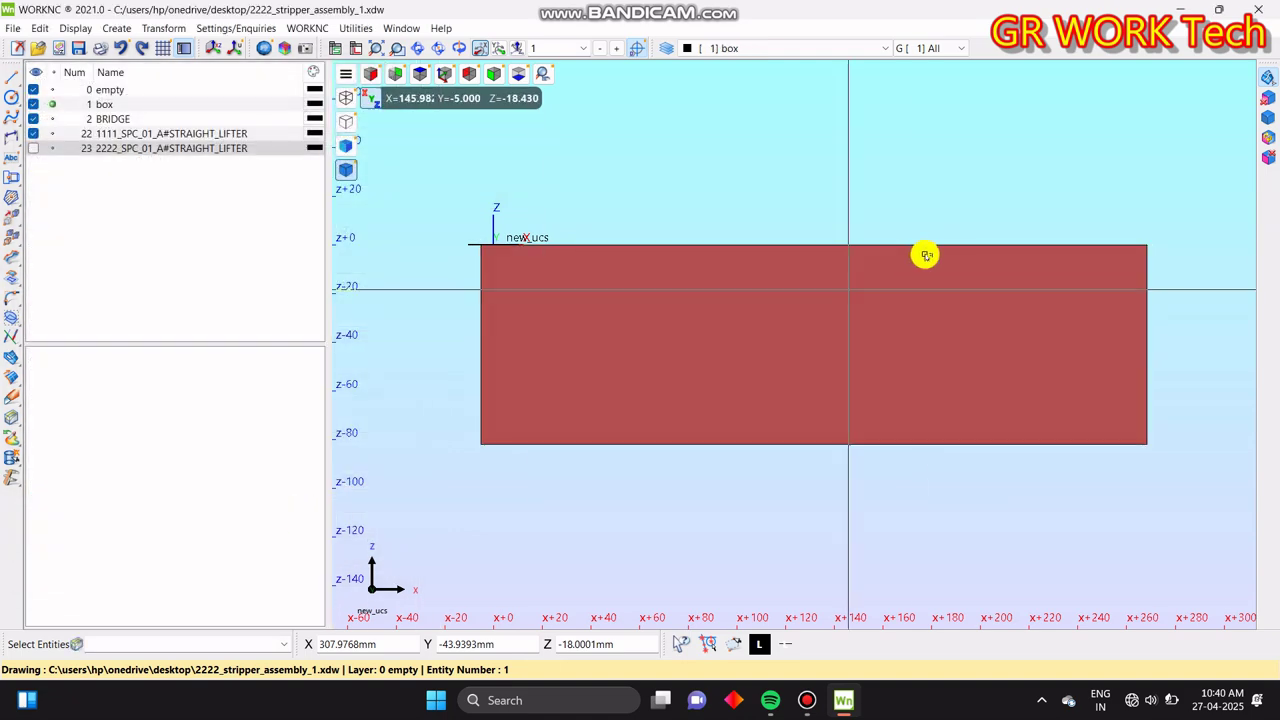
- Check the coordinates of the new box's front and end side surfaces with Entity Information
key("F5")
middle_click_drag(938, 268, 1209, 223)
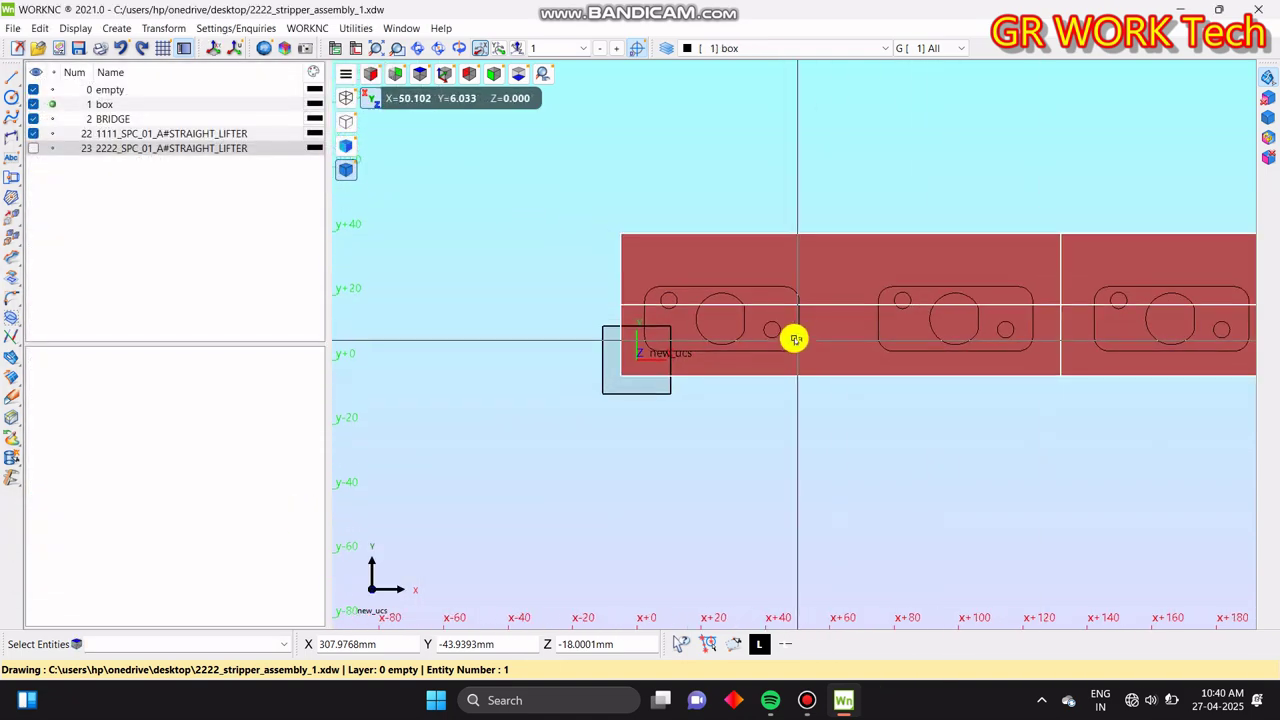
key("Escape")
scroll(634, 390, "up", 3)
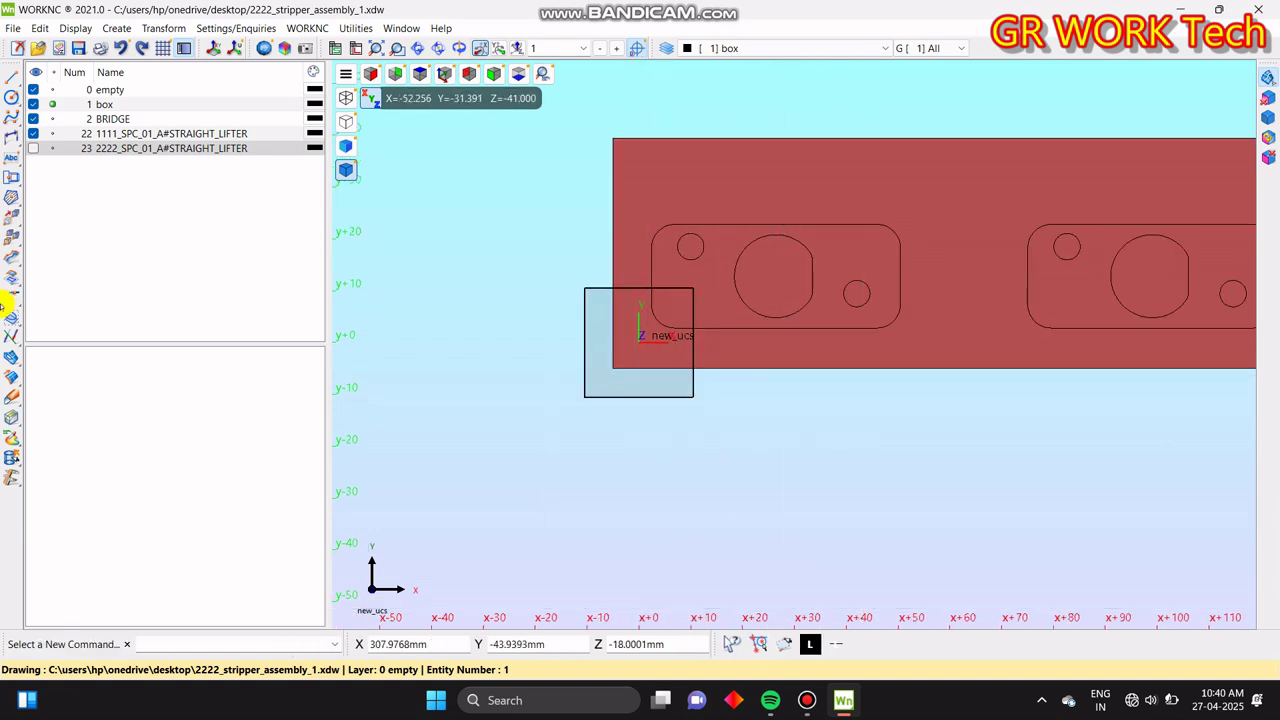
left_click(245, 30)
mouse_move(251, 51)
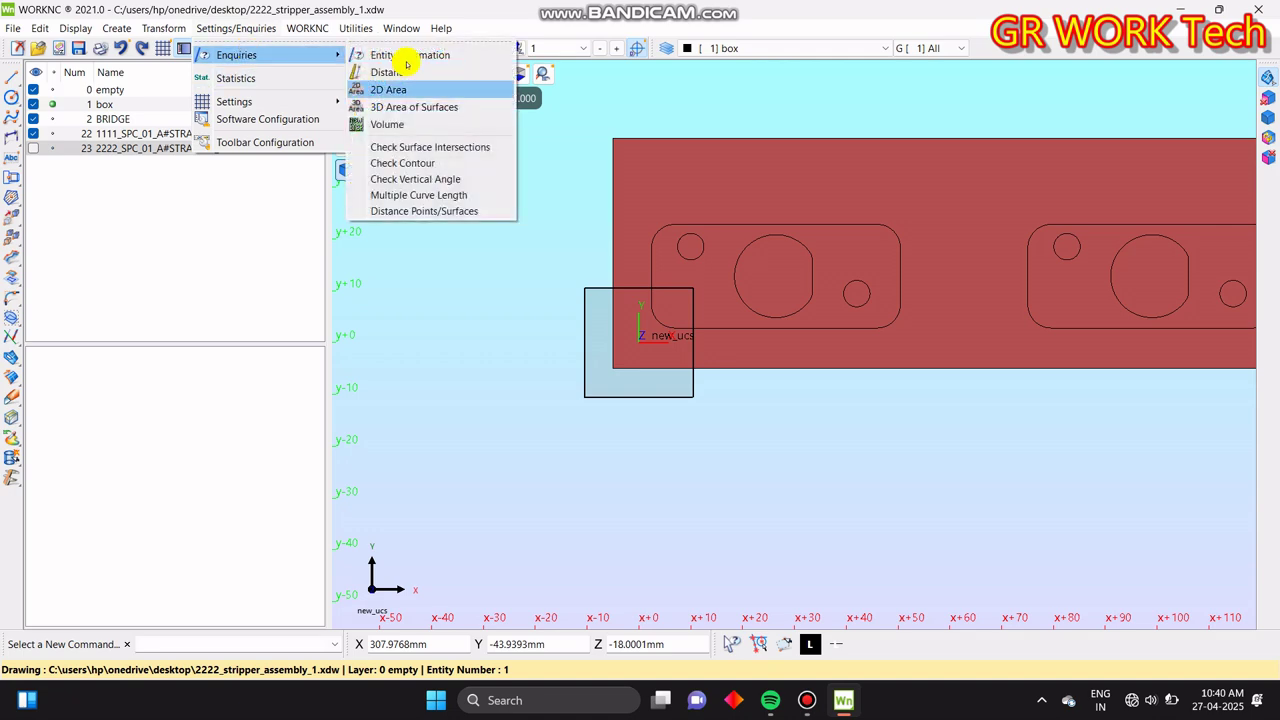
left_click(402, 83)
middle_click_drag(686, 363, 677, 434)
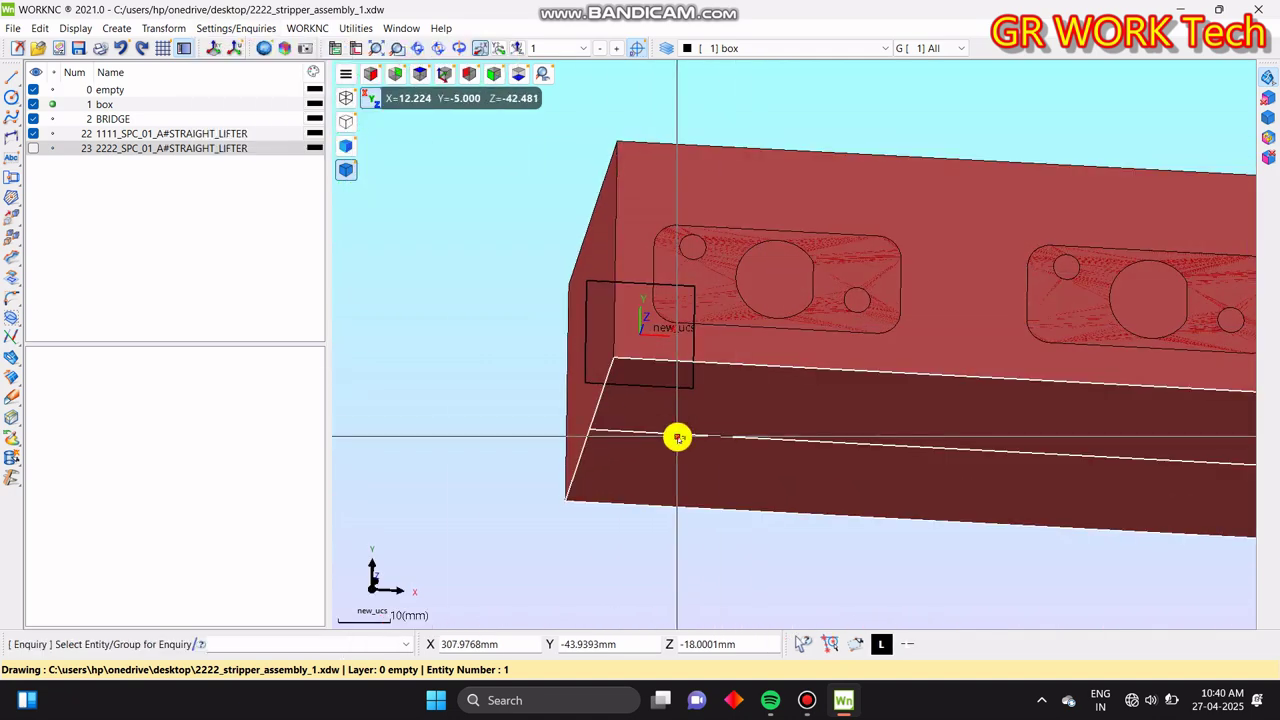
left_click(678, 437)
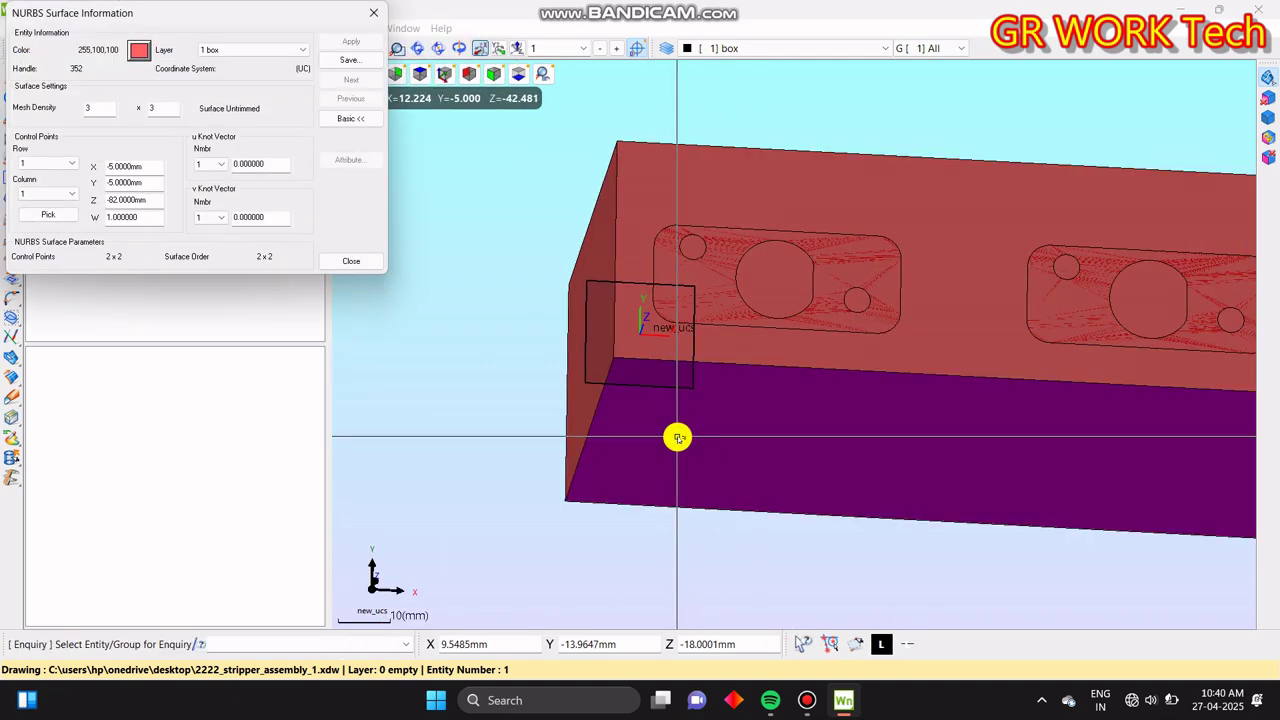
left_click(586, 240)
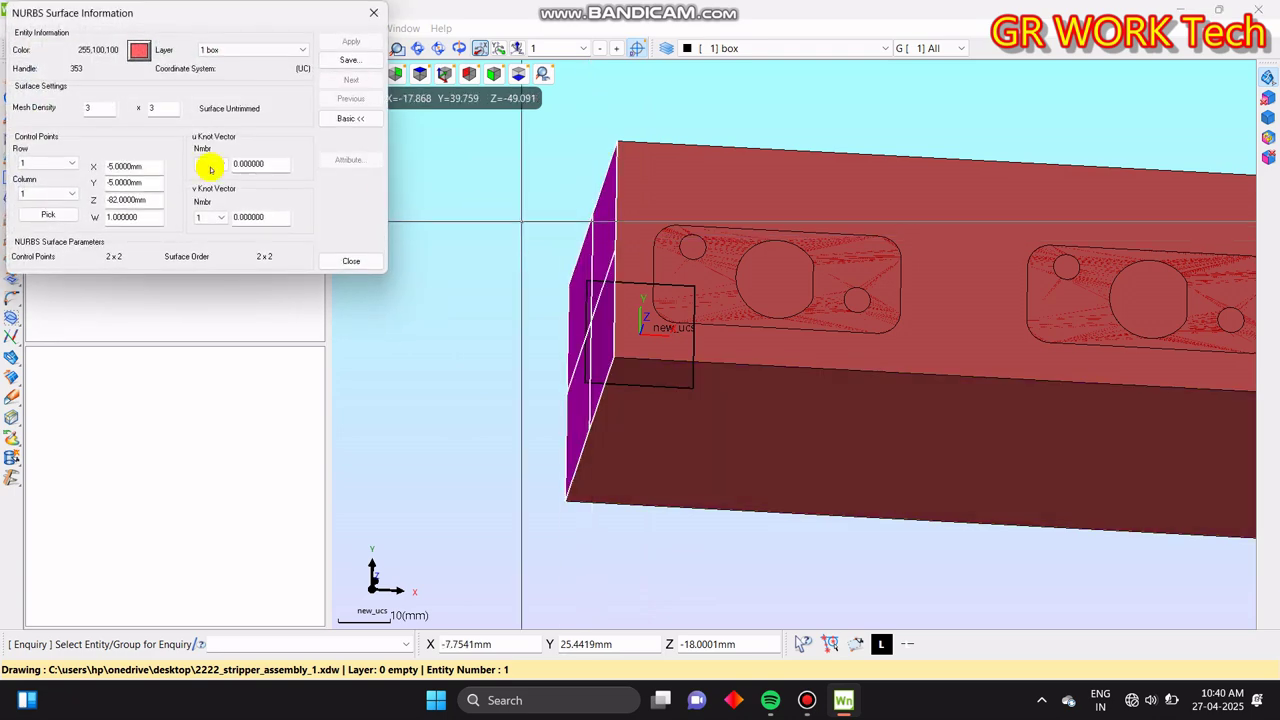
left_click(376, 14)
- Try to translate new_ucs by 5 mm in X and 5 mm in Y
left_click(229, 53)
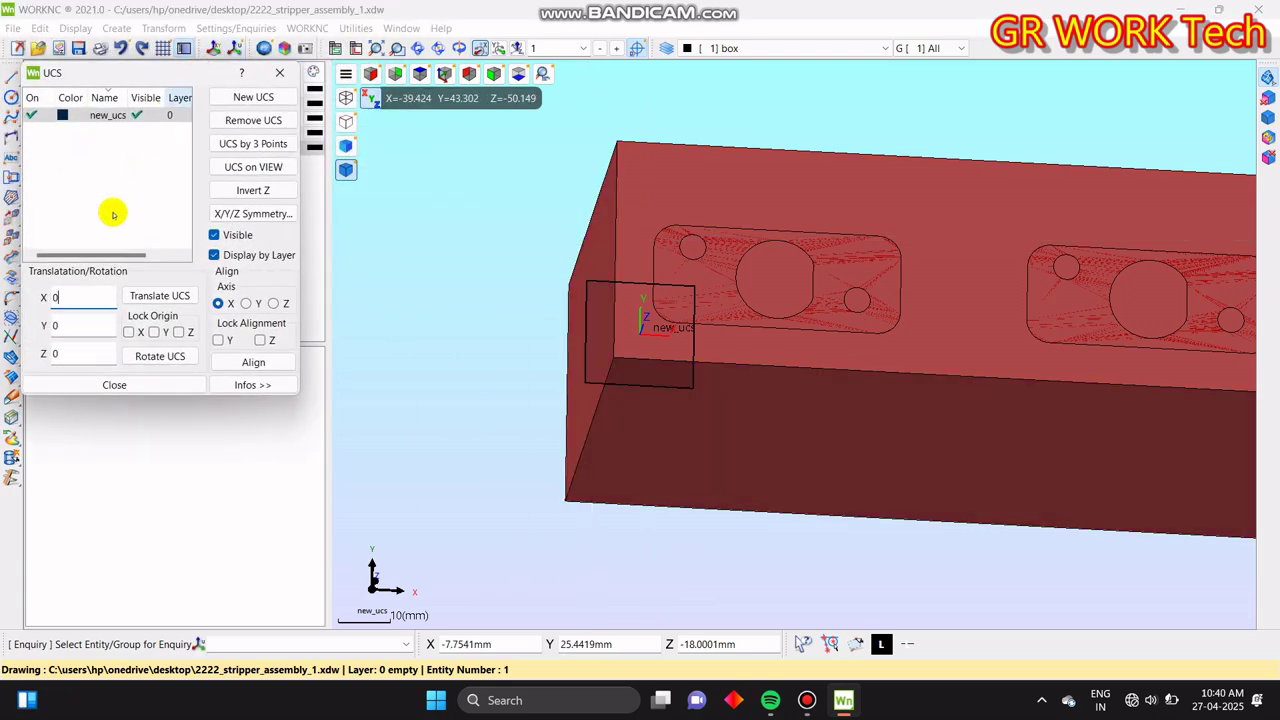
left_click_drag(83, 297, 53, 288)
type("5")
double_click(50, 325)
type("5")
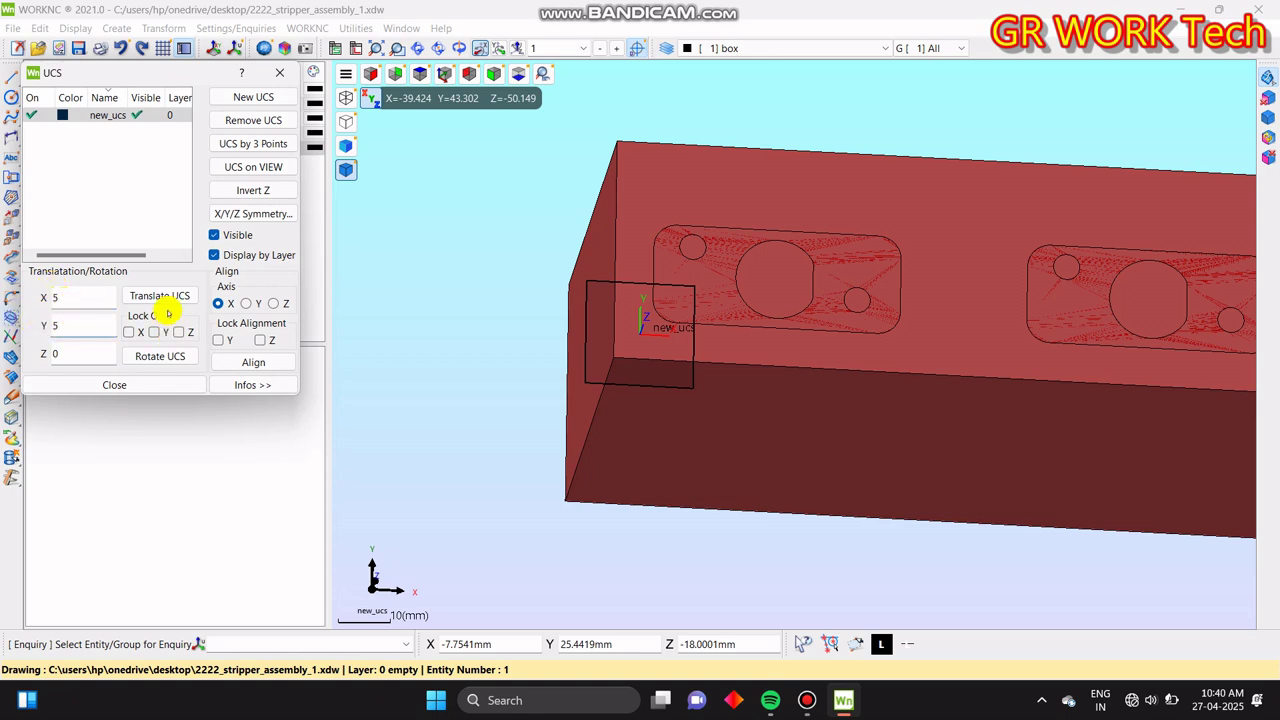
left_click(150, 295)
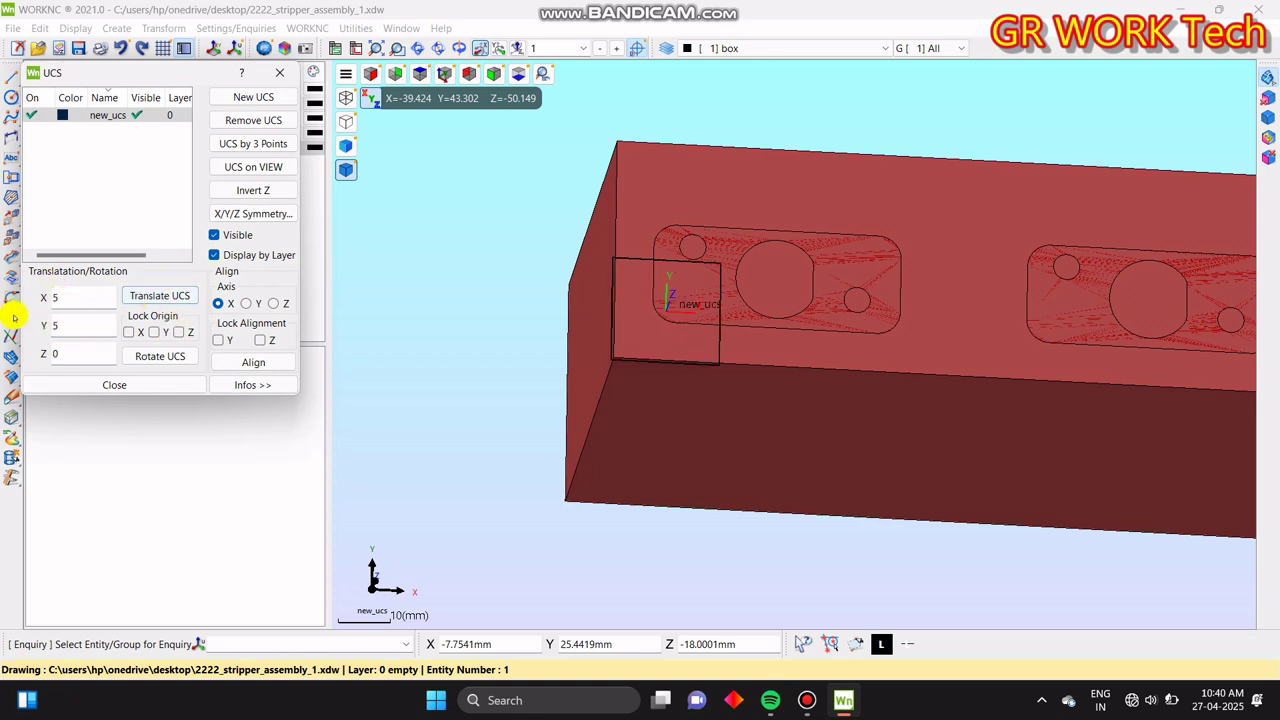
- Translate new_ucs twice by -5 mm in X and -5 mm in Y, placing its origin on the box's upper corner
double_click(53, 299)
key("BackSpace")
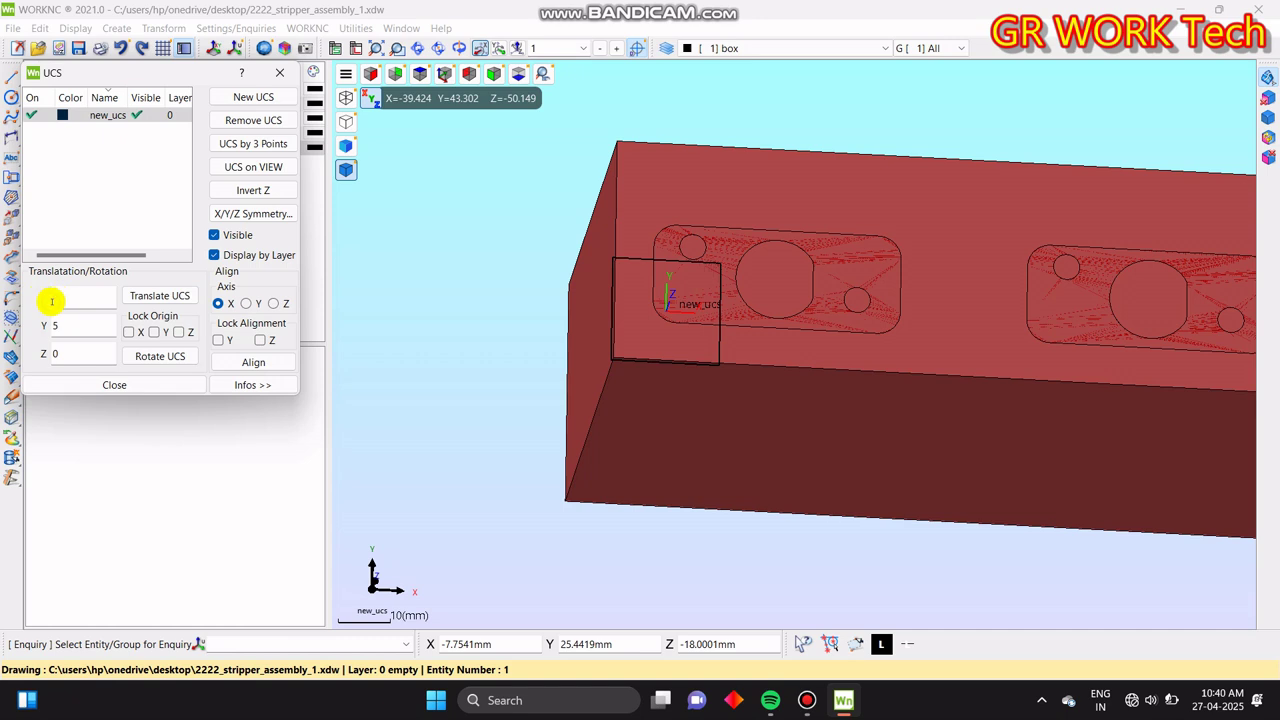
type("-5")
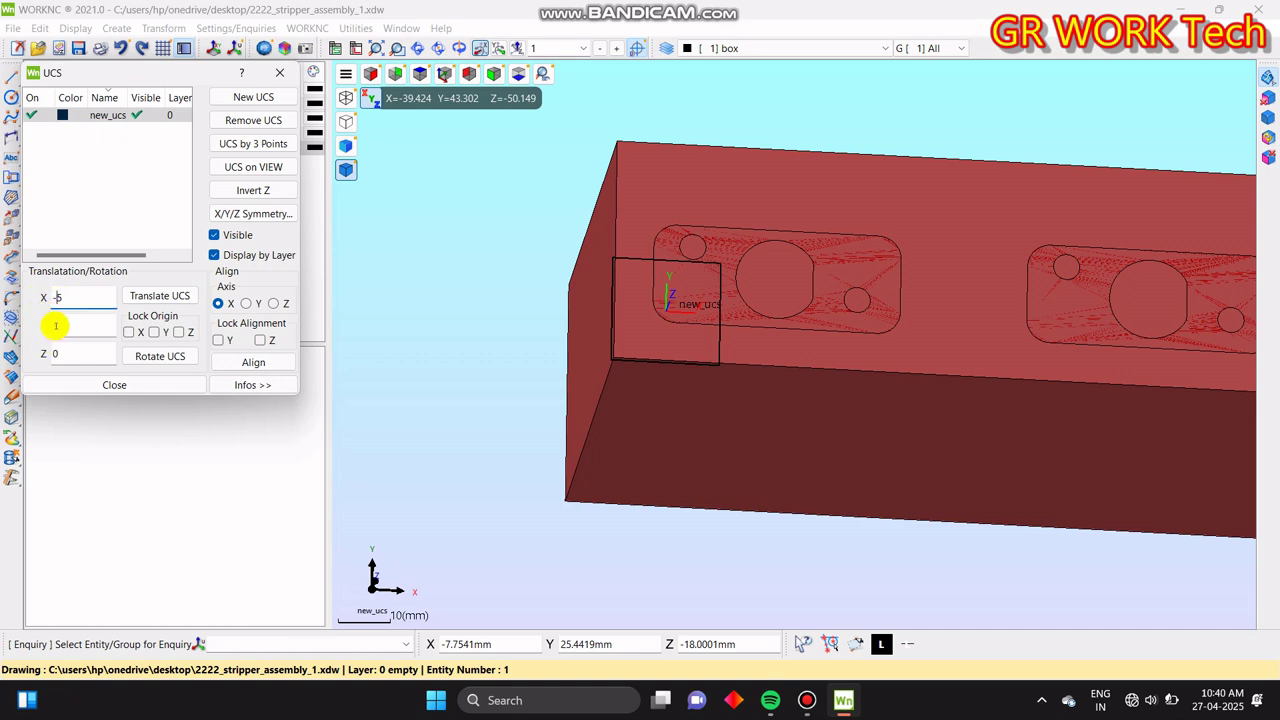
type("-5")
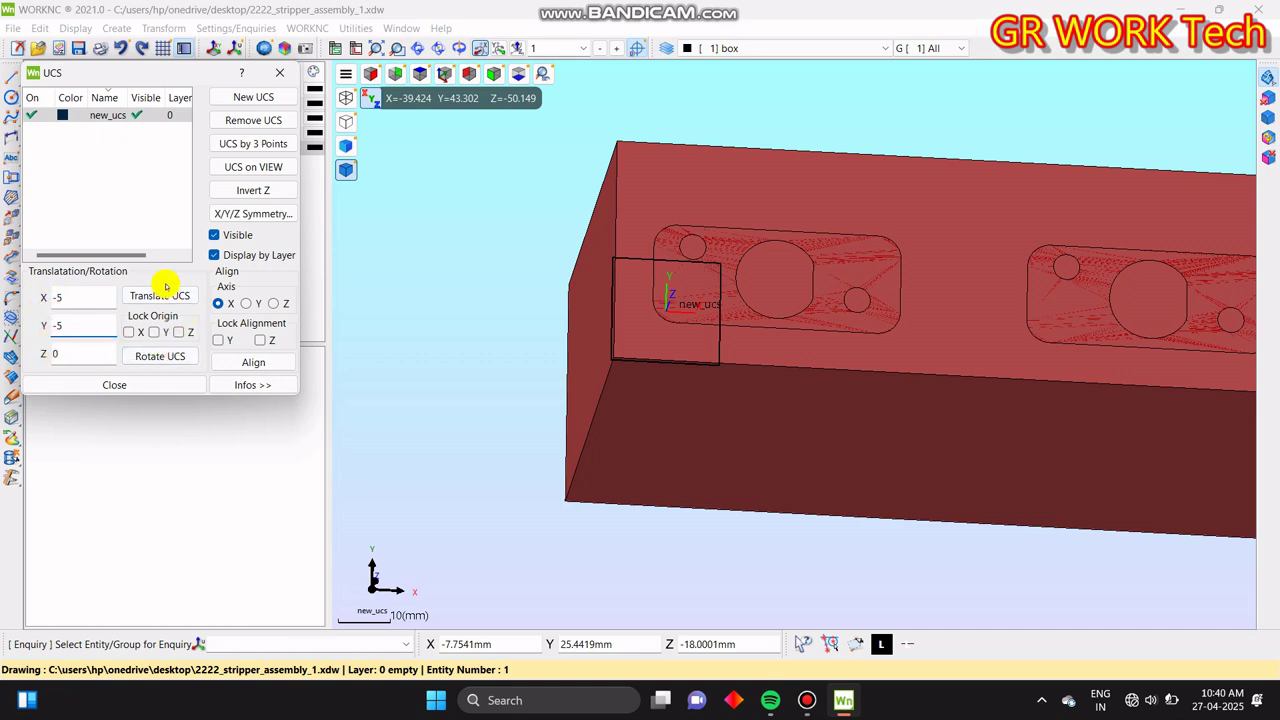
left_click(163, 295)
left_click(163, 295)
left_click(110, 392)
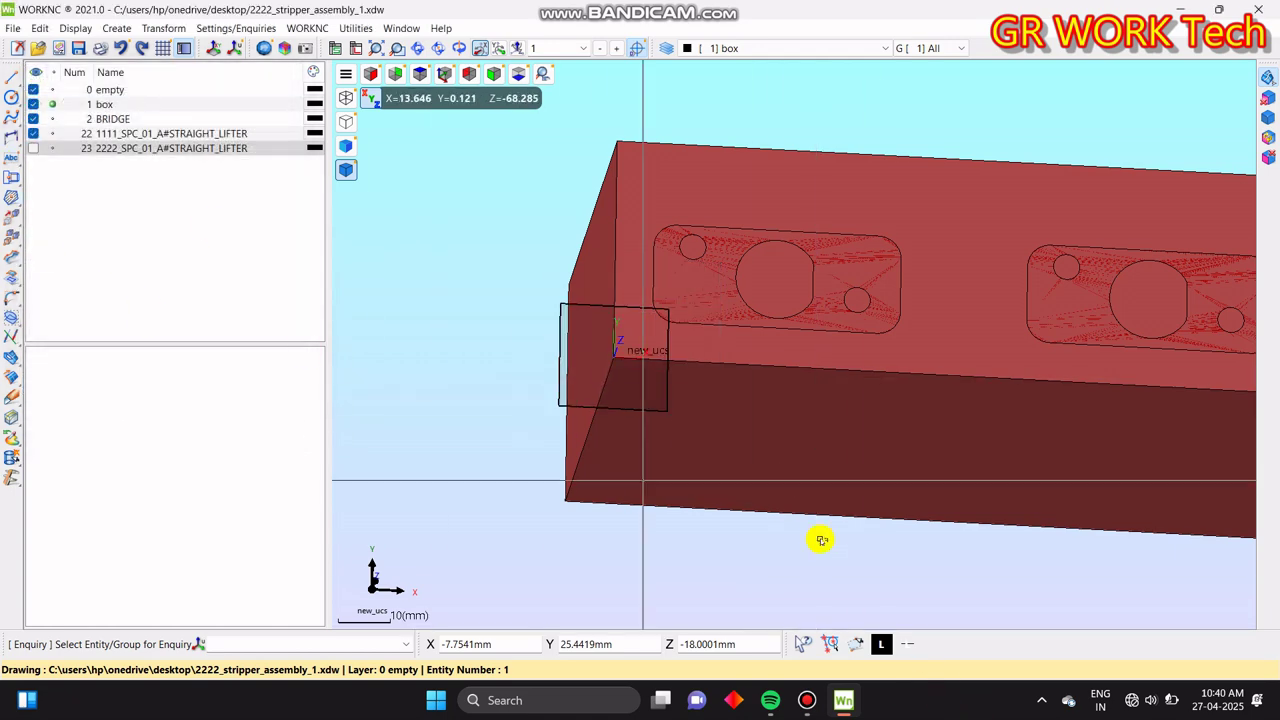
- Check the coordinates of the box's front side surface relative to the moved UCS with Entity Information
middle_click_drag(891, 483, 883, 451)
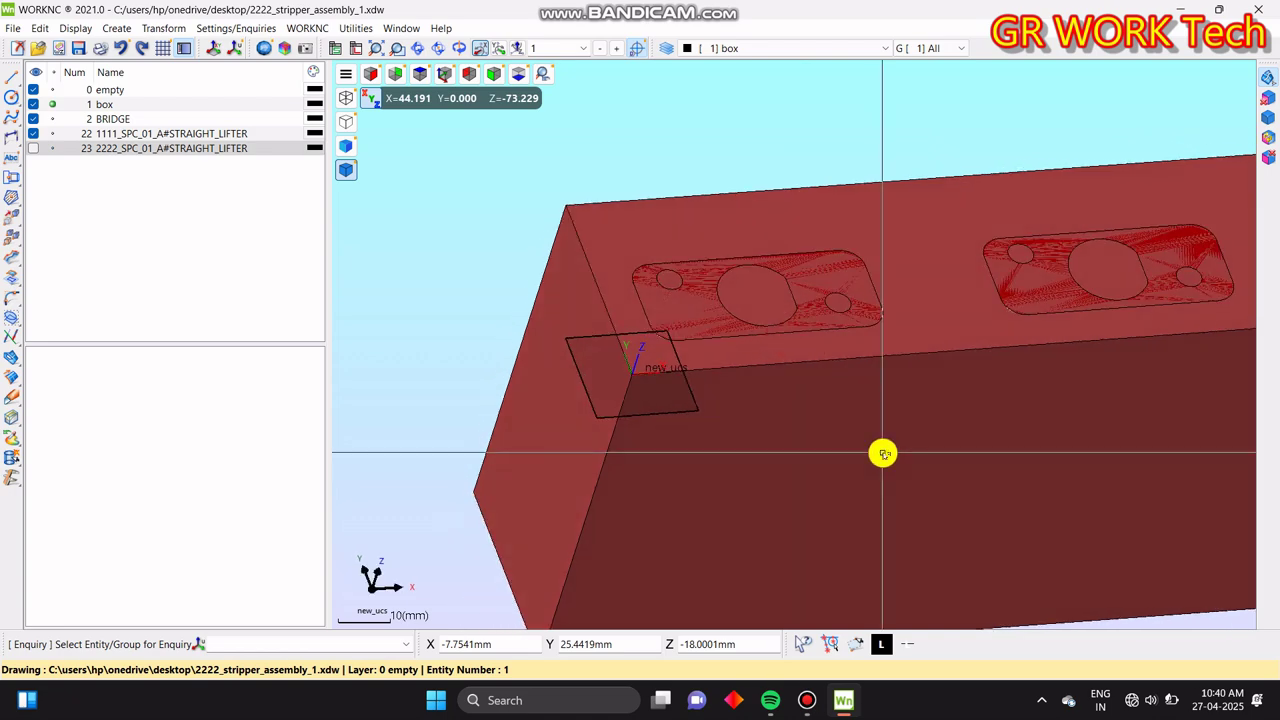
left_click(234, 27)
mouse_move(240, 51)
left_click(404, 55)
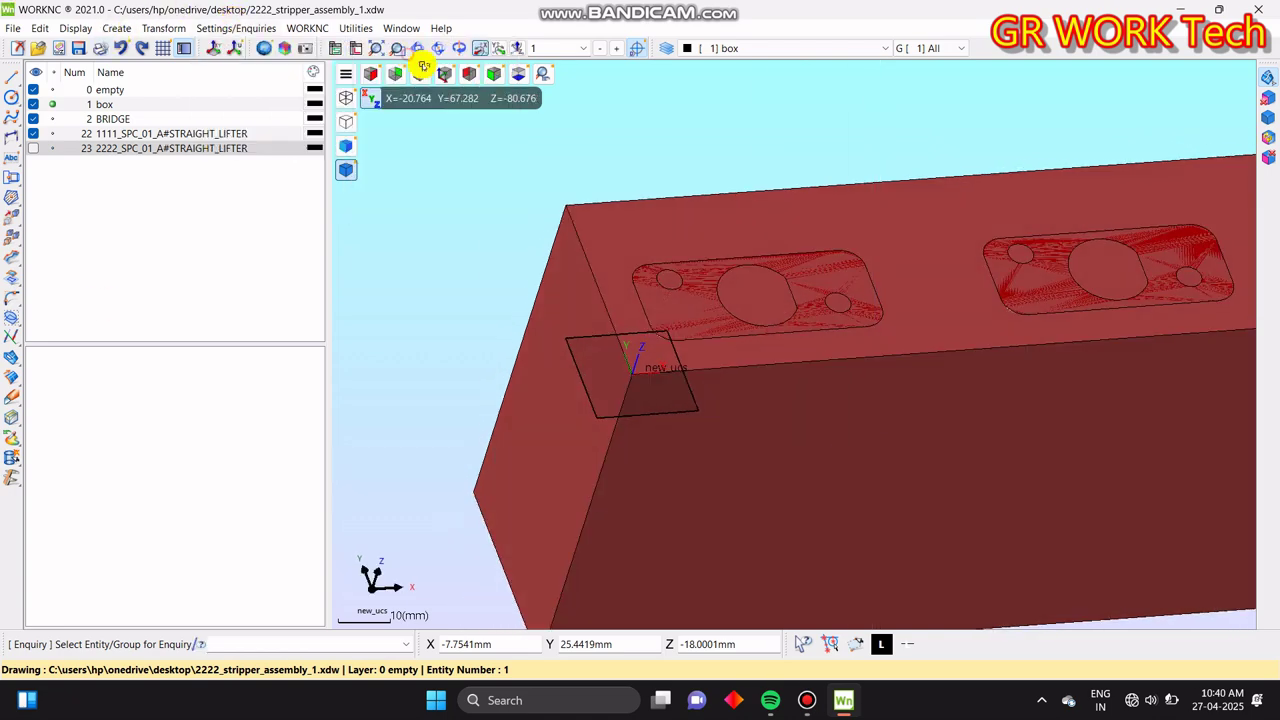
left_click(714, 429)
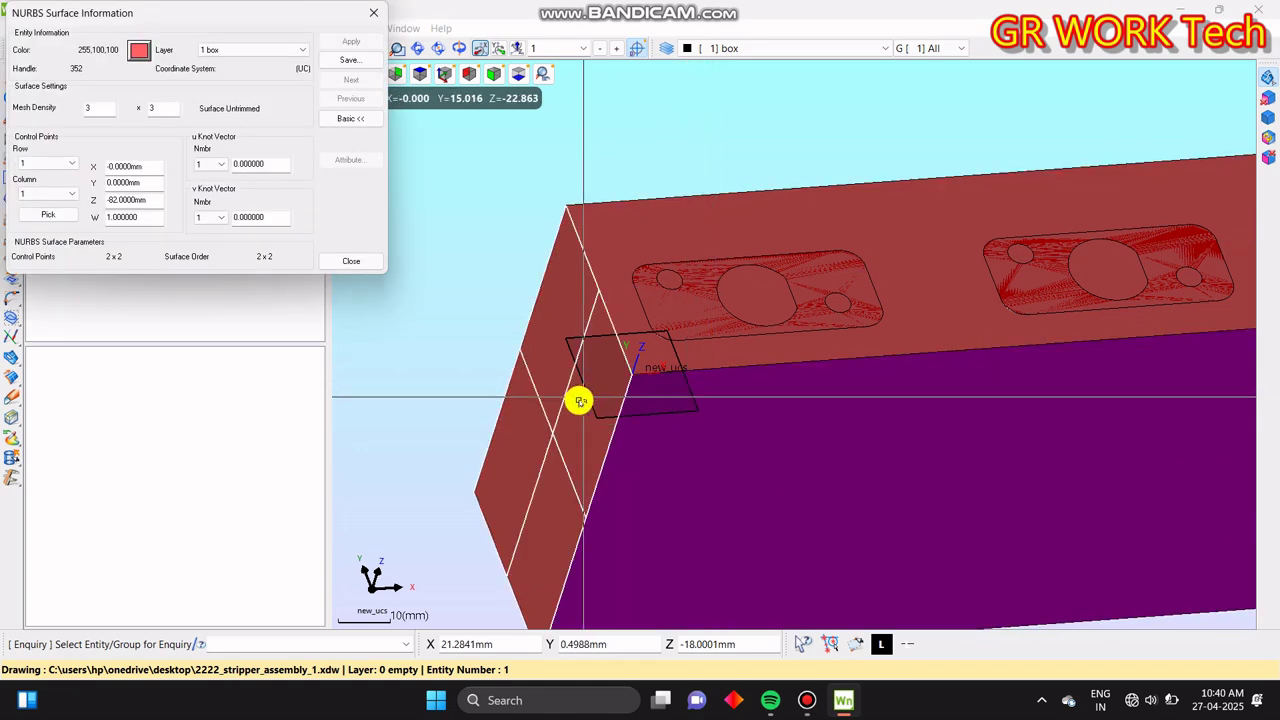
- Check the coordinates of the box's end side and top surfaces relative to new_ucs with Entity Information
left_click(580, 401)
left_click(740, 303)
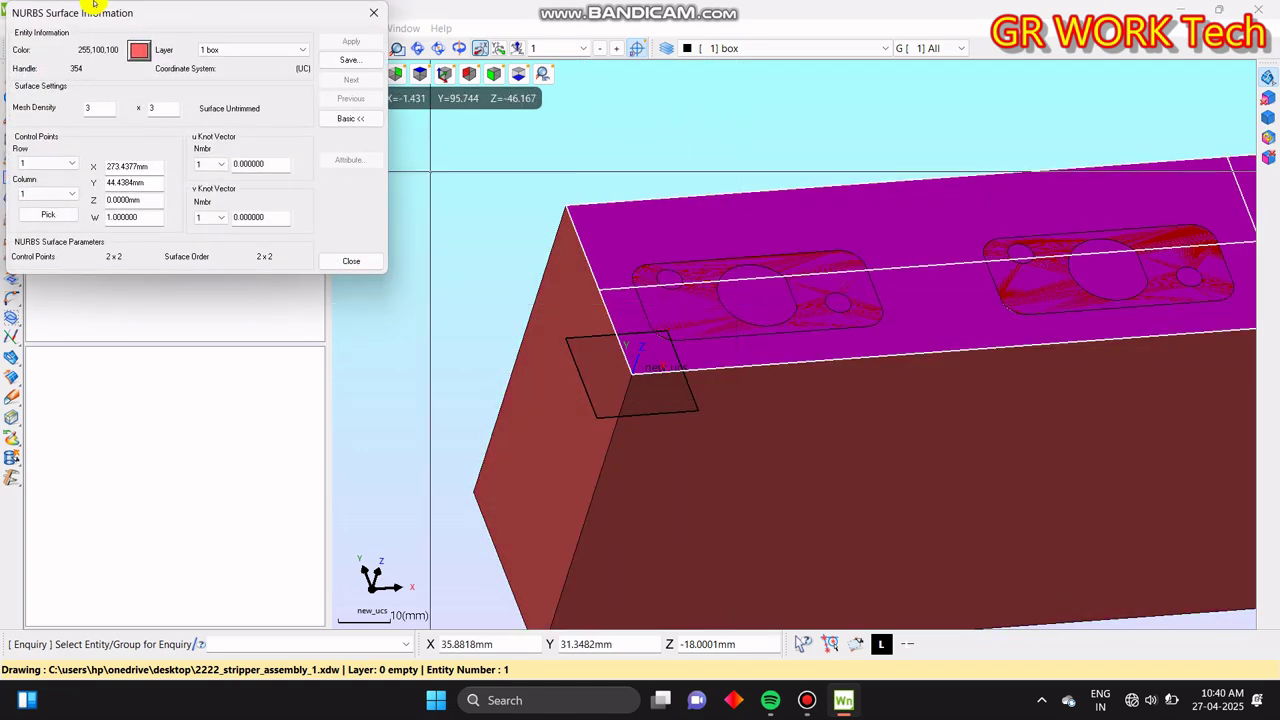
left_click(380, 10)
- Inspect the lifters and bridges inside the stock box from the front in wireframe and from above in shaded display
middle_click_drag(840, 249, 680, 306)
key("F6")
scroll(824, 360, "down", 1)
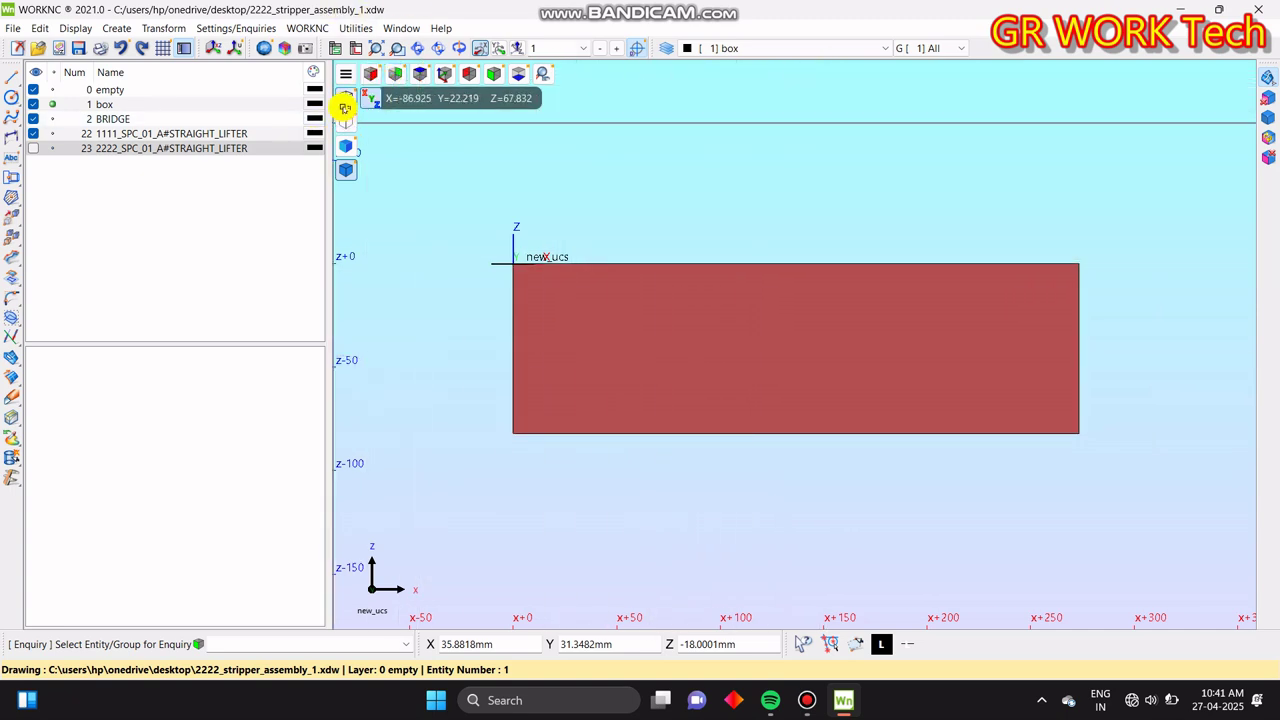
left_click(344, 107)
scroll(745, 398, "up", 5)
scroll(739, 406, "down", 2)
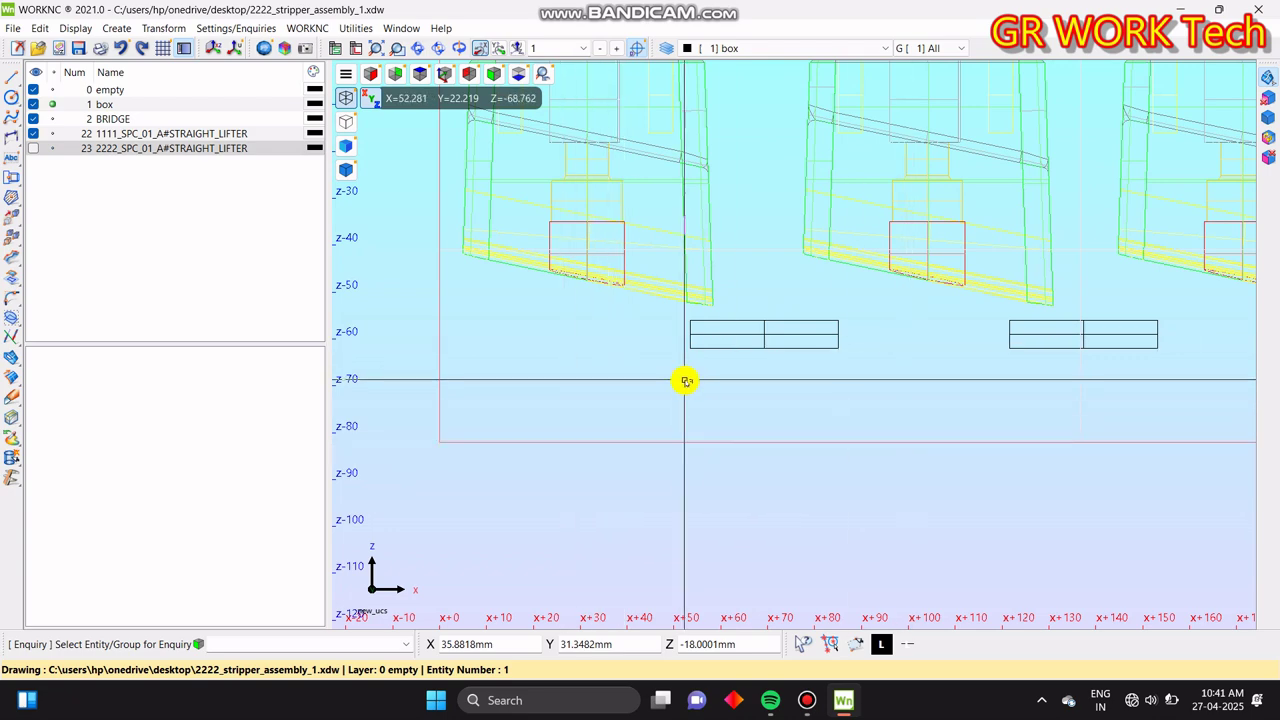
scroll(686, 391, "down", 4)
middle_click_drag(742, 368, 782, 442)
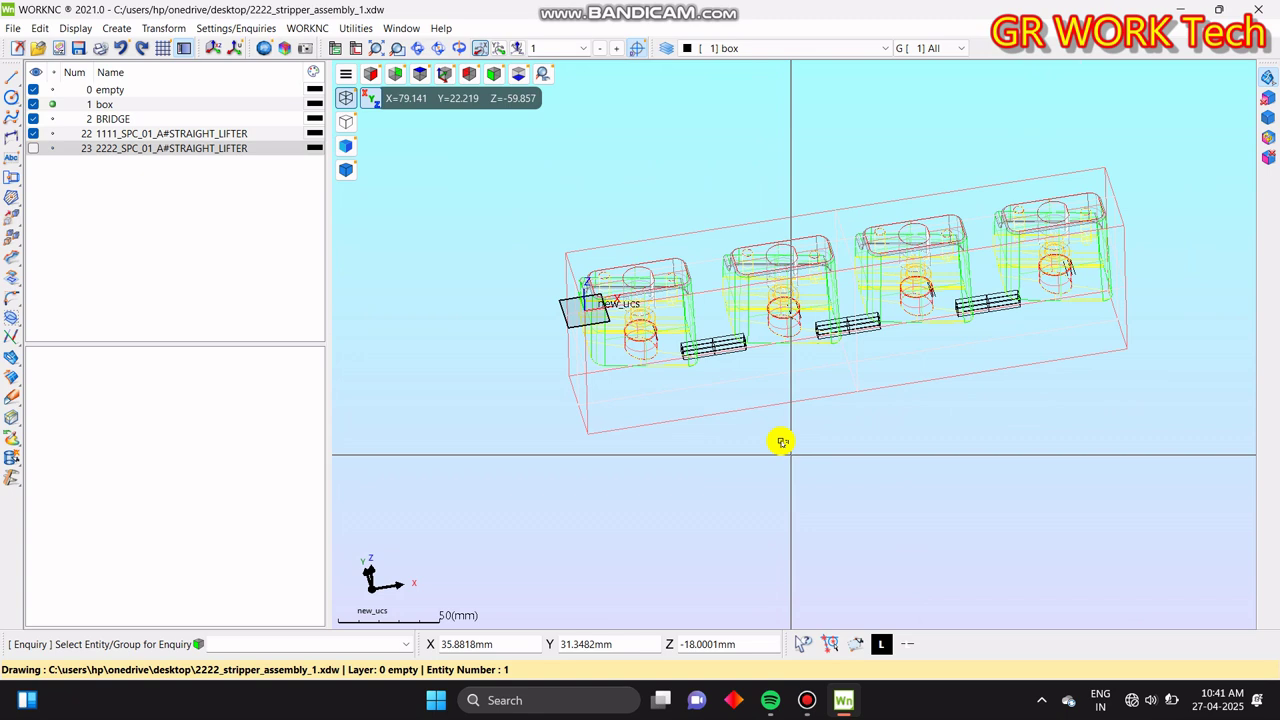
left_click(346, 170)
middle_click_drag(760, 282, 709, 366)
key("F5")
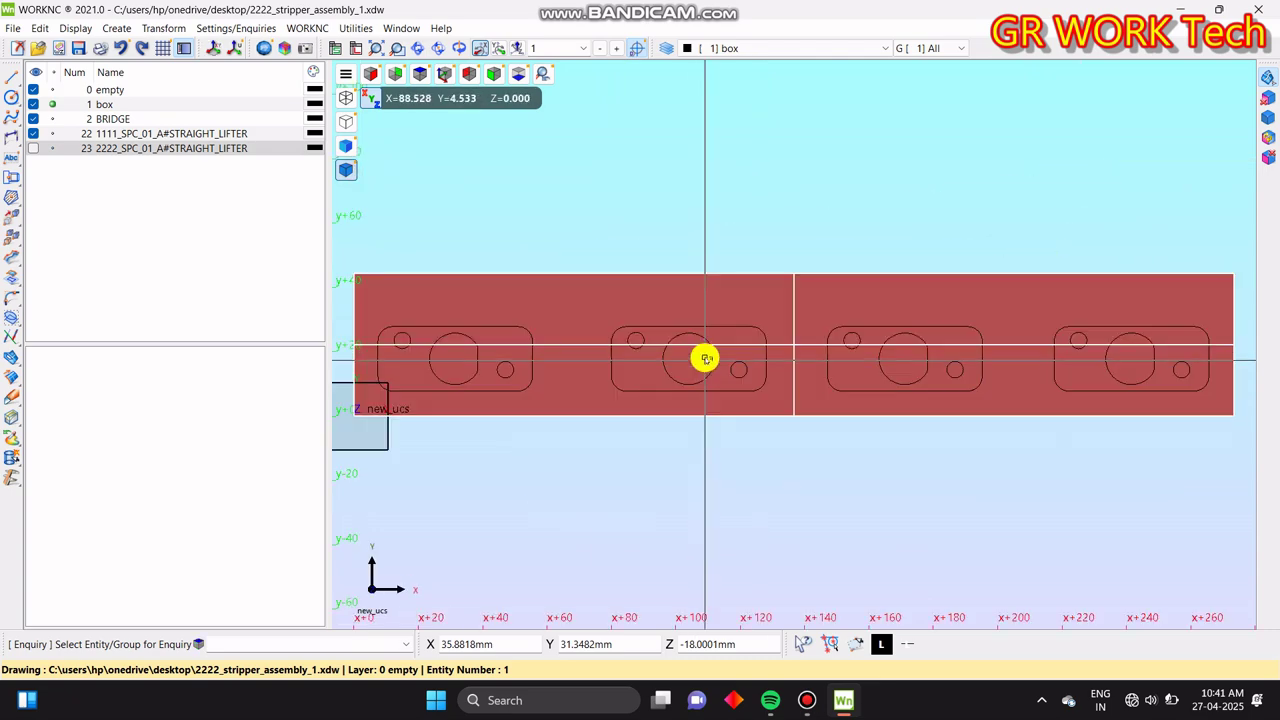
scroll(706, 357, "down", 3)
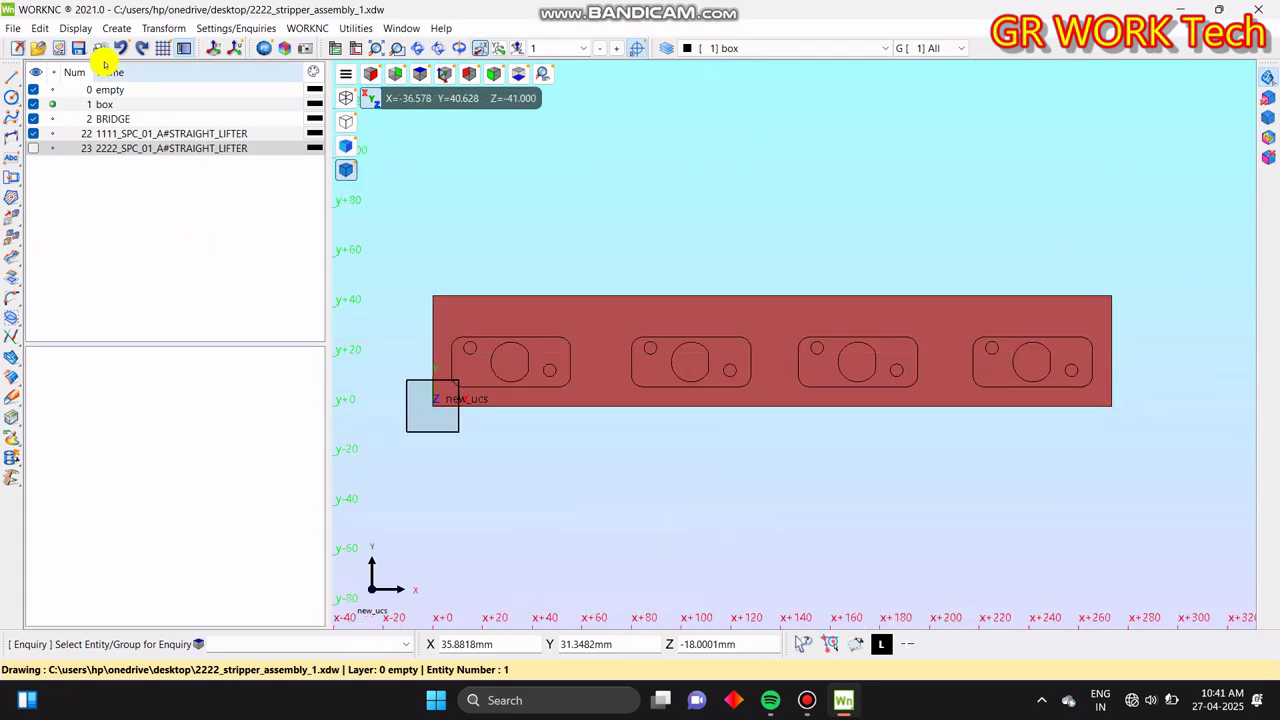
- Save the drawing with the stock box and relocated UCS
left_click(70, 48)
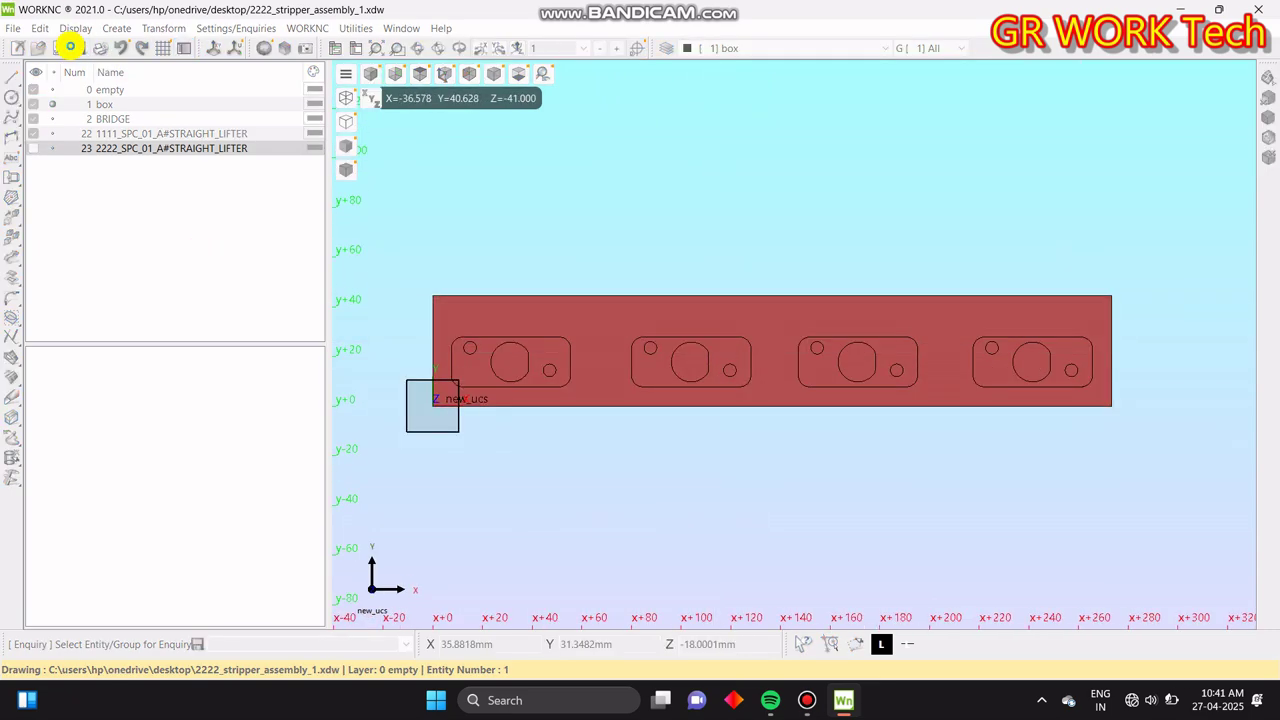
middle_click_drag(830, 357, 861, 328)
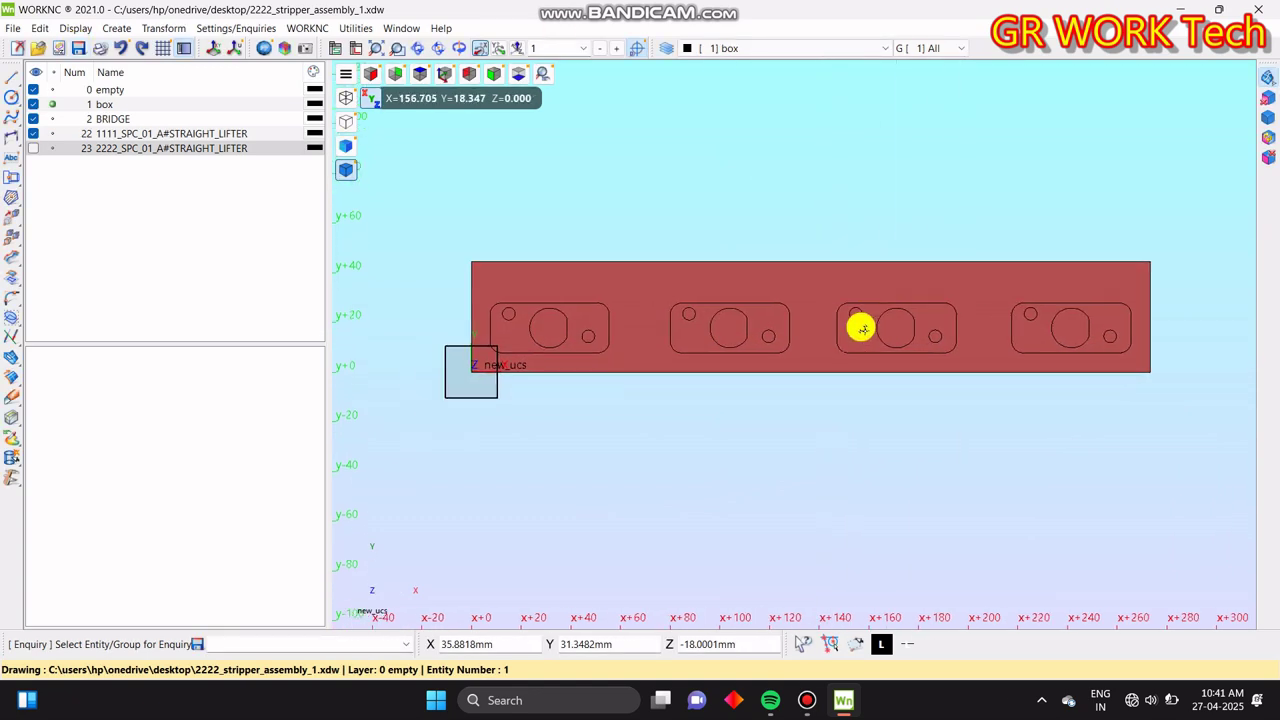
scroll(817, 354, "down", 2)
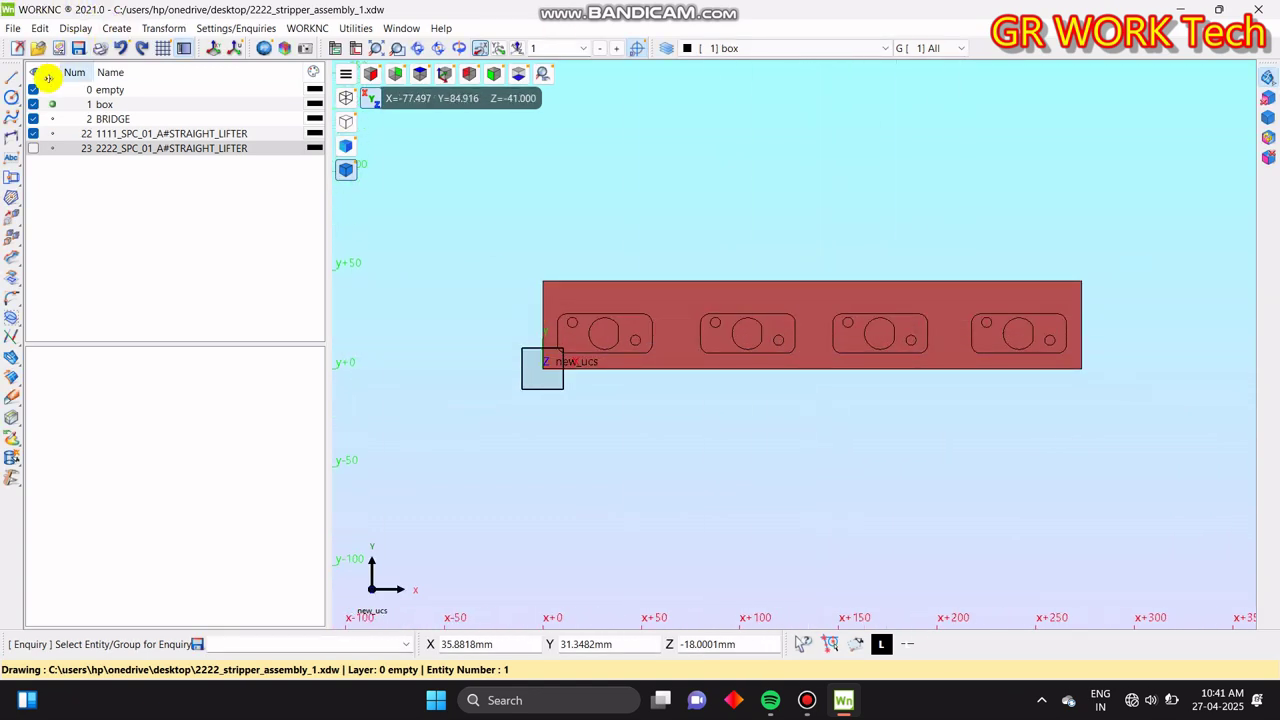
left_click(78, 48)
- Start Automatic 2D Drafting (New B-Rep) with all visible surfaces of the lifters, bridges and box selected from the top view
middle_click_drag(676, 424, 957, 344)
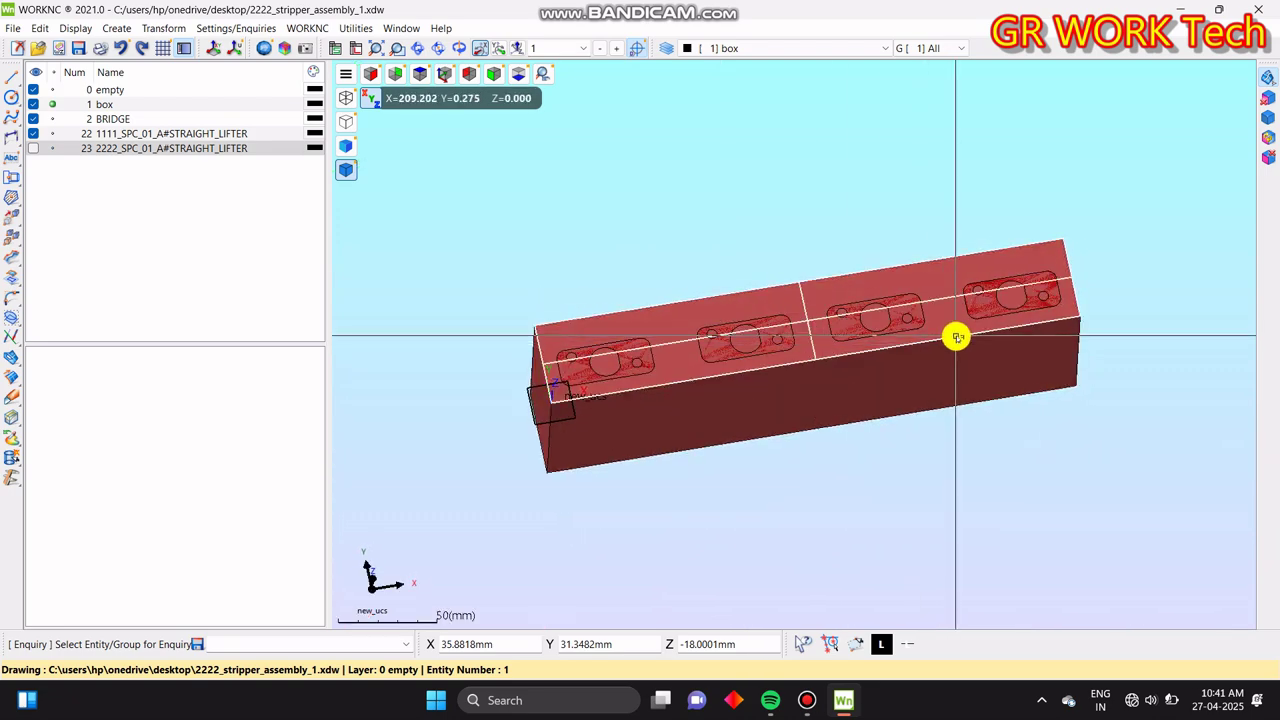
key("t")
scroll(895, 338, "down", 2)
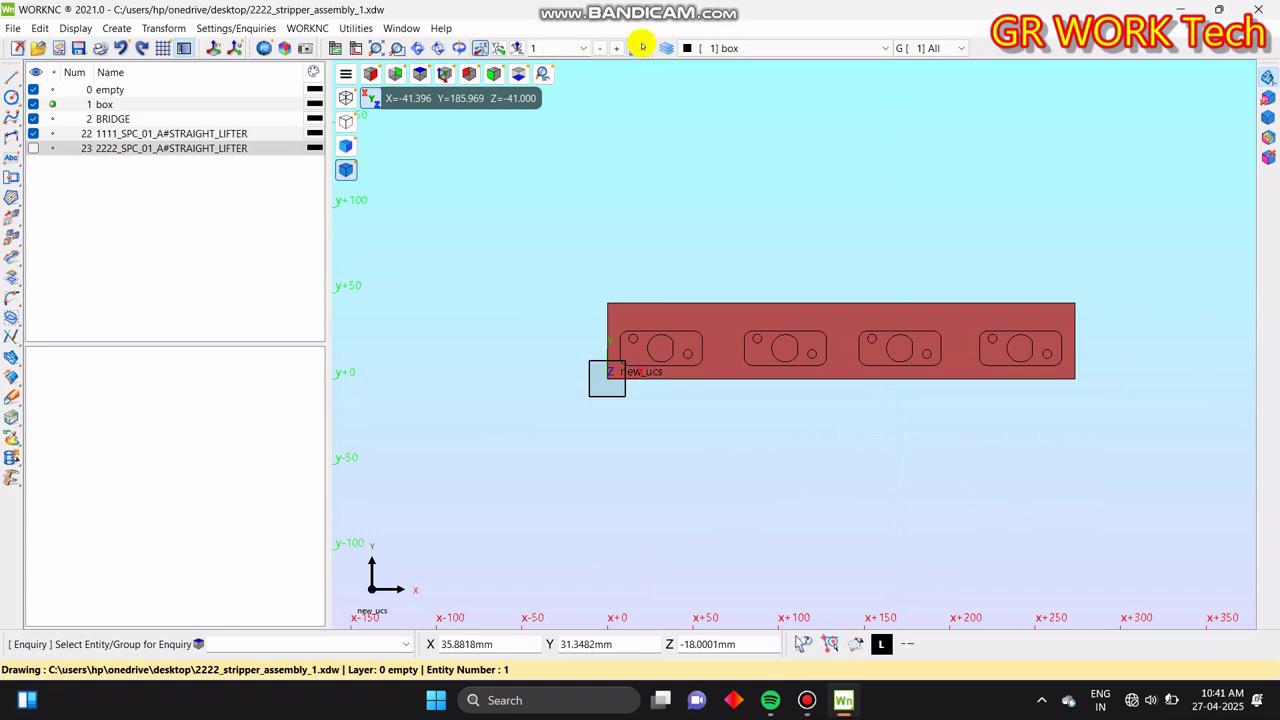
left_click(8, 431)
left_click(8, 440)
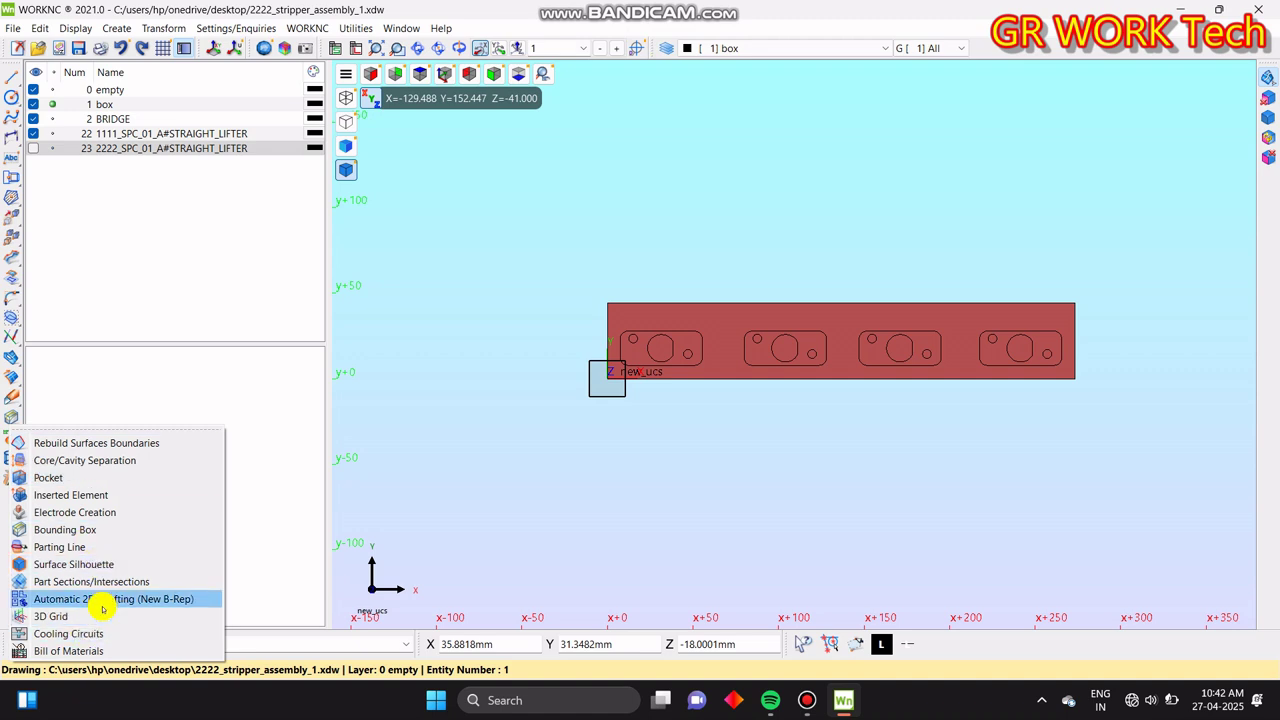
left_click(106, 598)
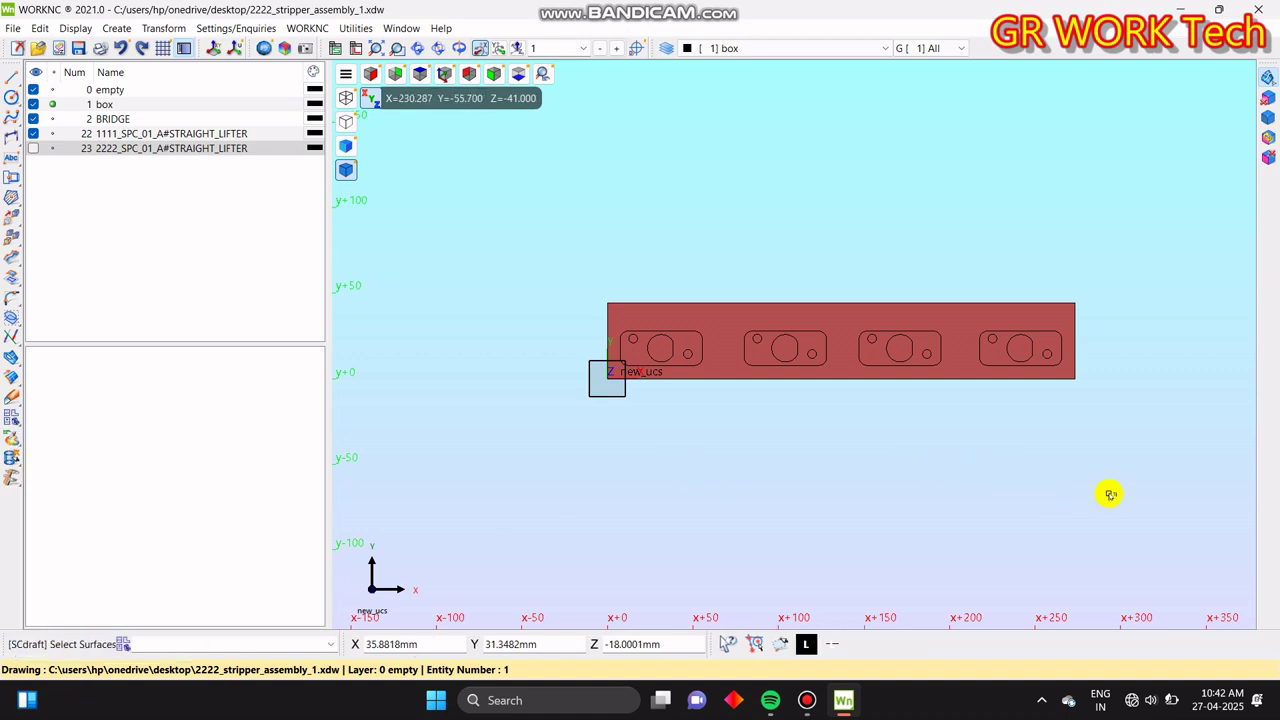
left_click(900, 380)
left_click_drag(105, 74, 369, 217)
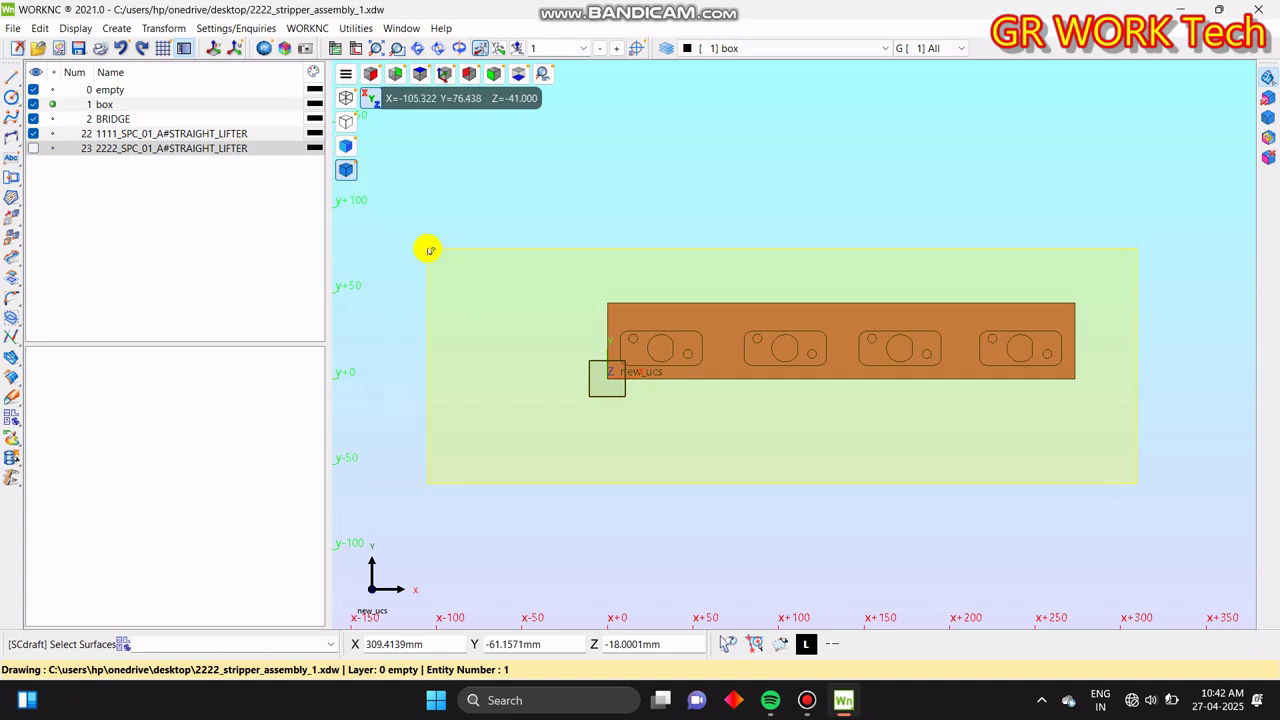
left_click_drag(428, 249, 428, 250)
middle_click(428, 250)
- Choose the front and top views for the drafting and create the layer 1ST_SETTING for visible edges
left_click(436, 280)
left_click(471, 280)
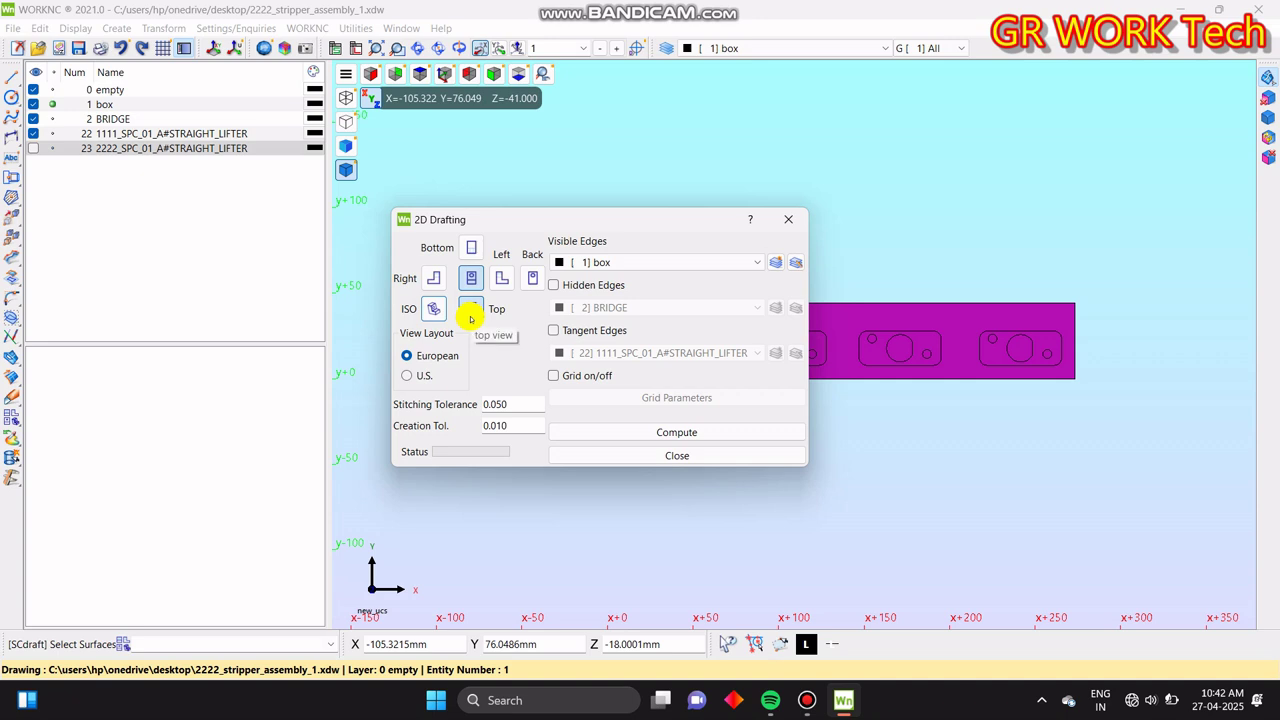
left_click(471, 314)
left_click(478, 280)
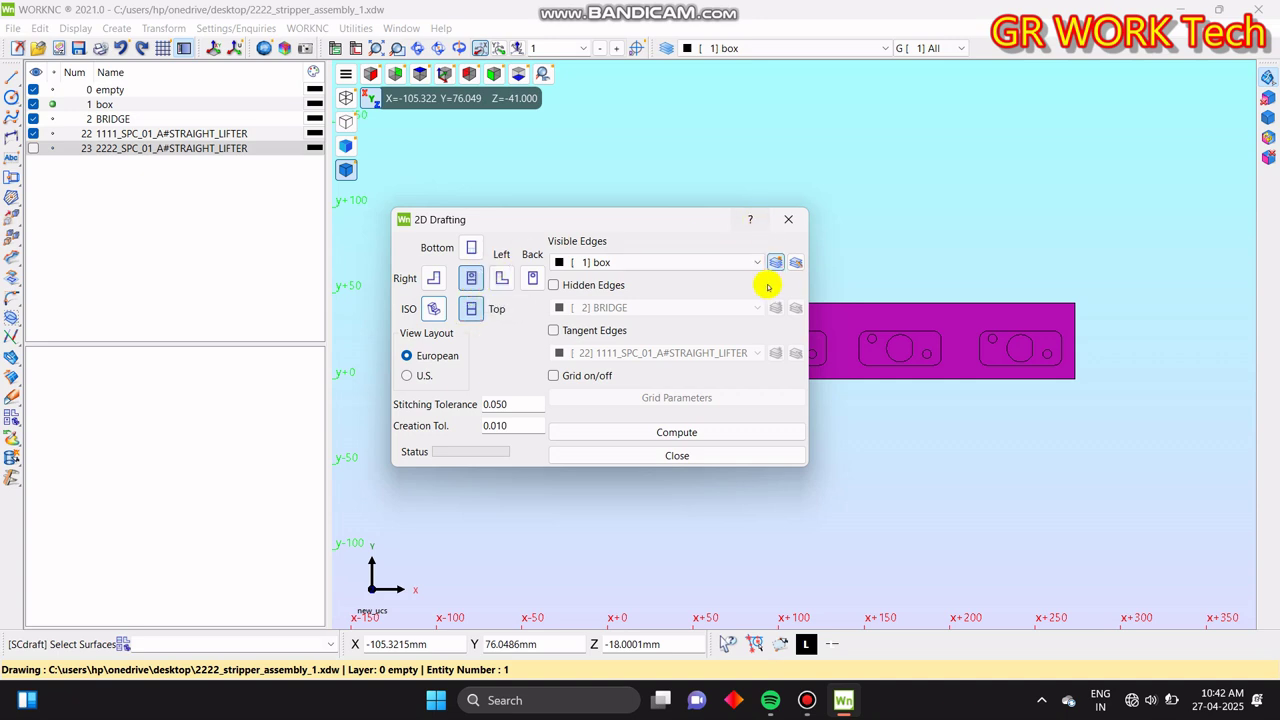
left_click(776, 263)
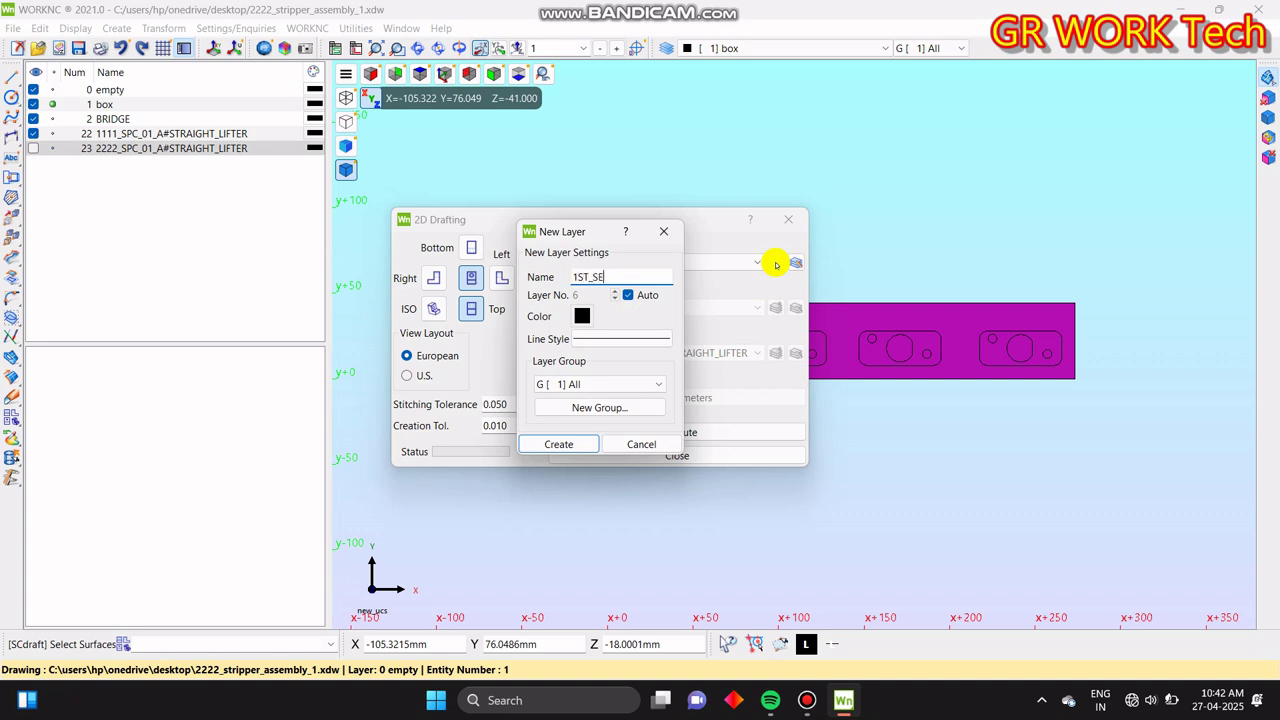
key("Return")
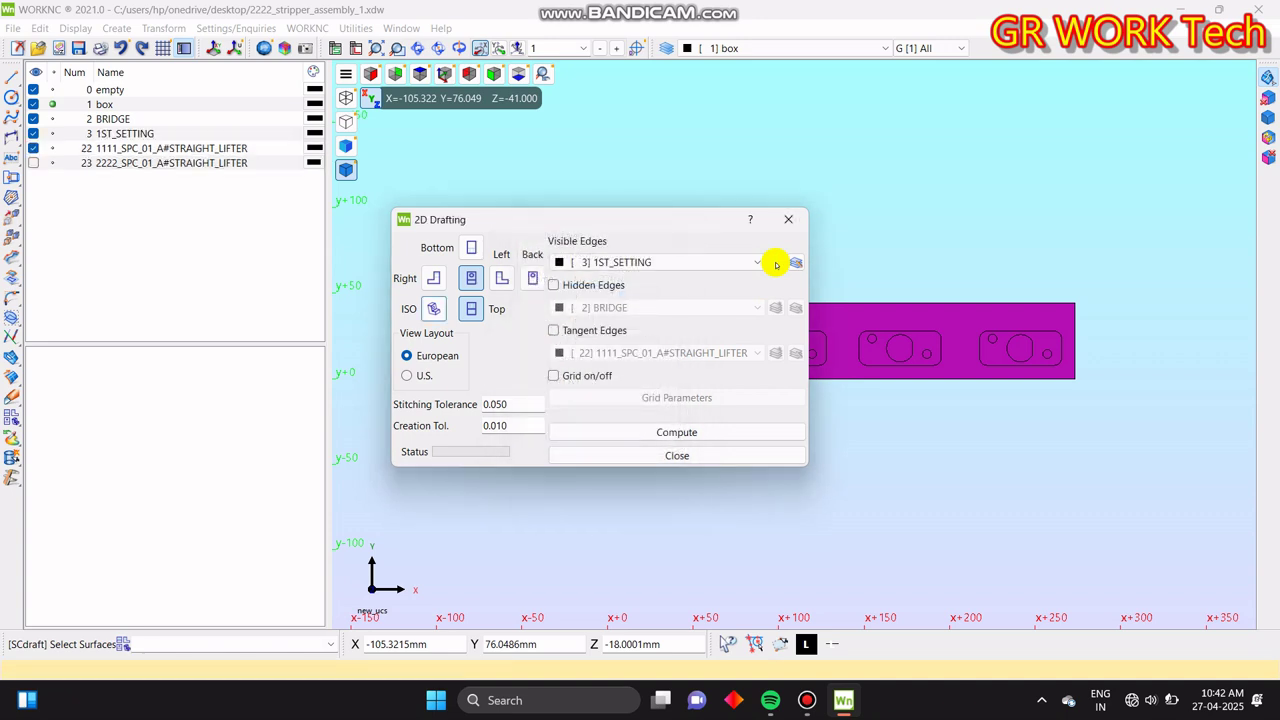
- Enable hidden and tangent edges on layer 1ST_SETTING and compute the 2D drafting
left_click(578, 286)
left_click(583, 306)
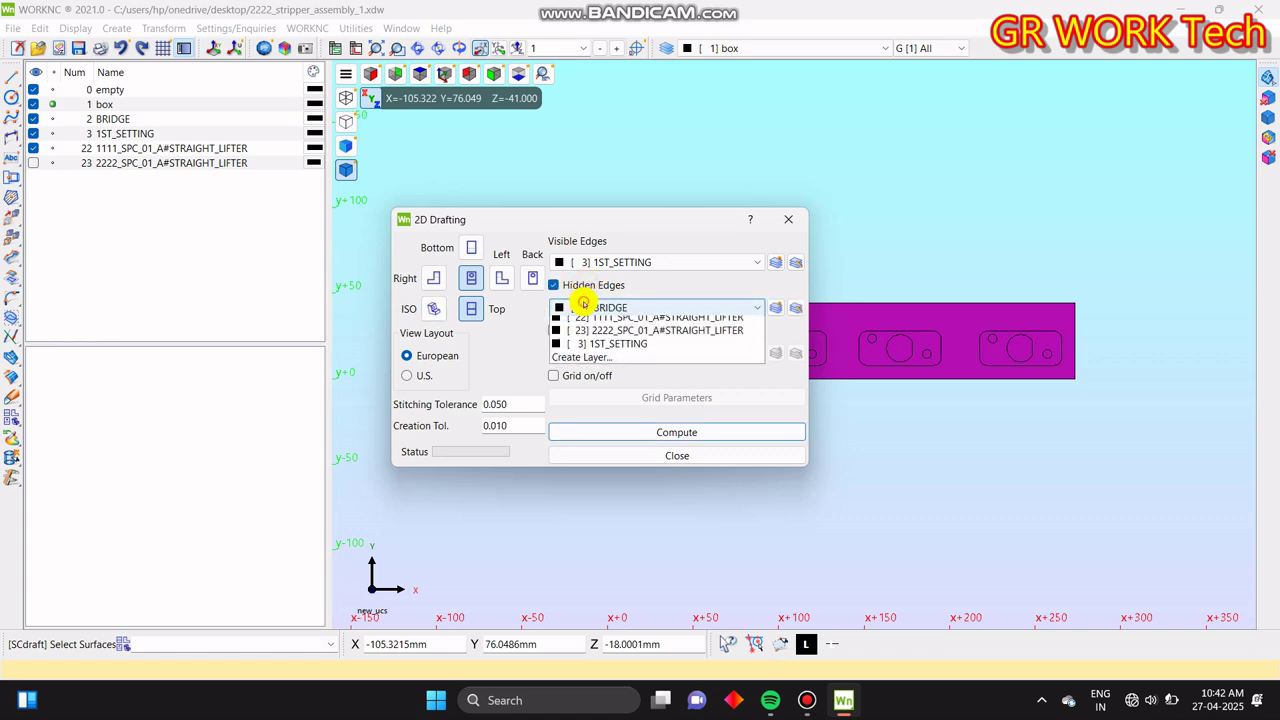
left_click(598, 368)
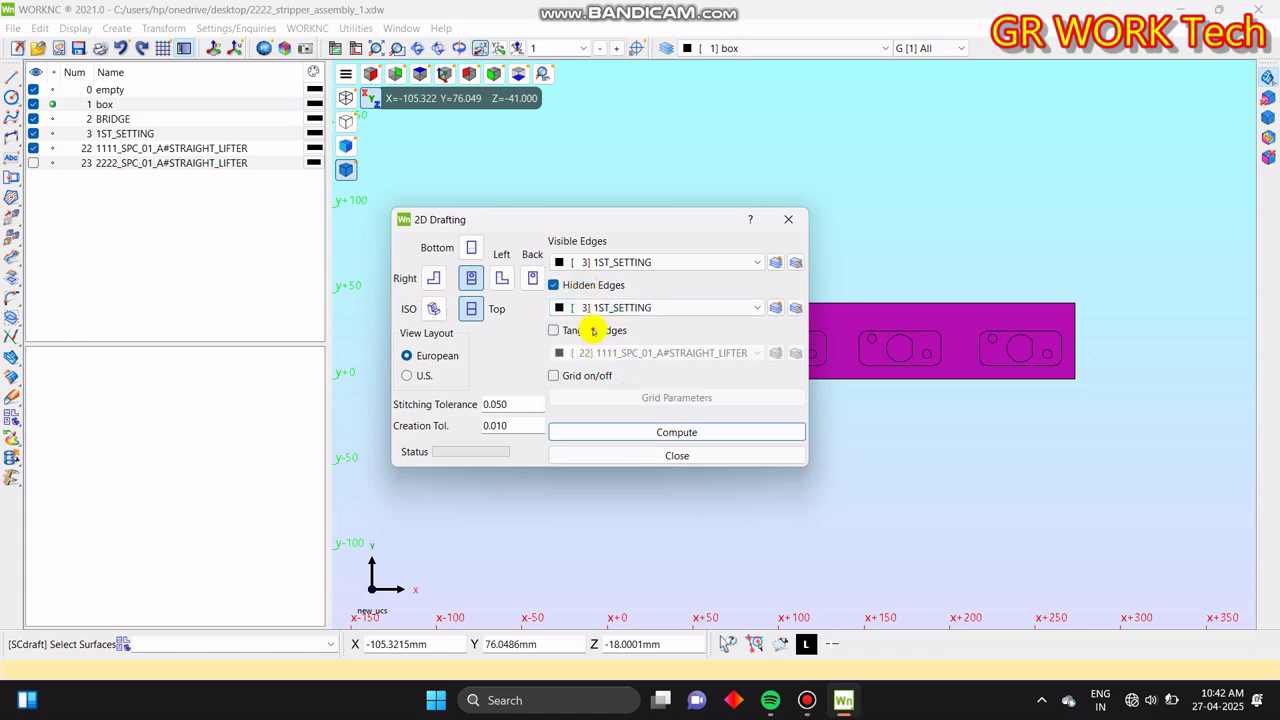
left_click(593, 331)
left_click(572, 353)
left_click(627, 432)
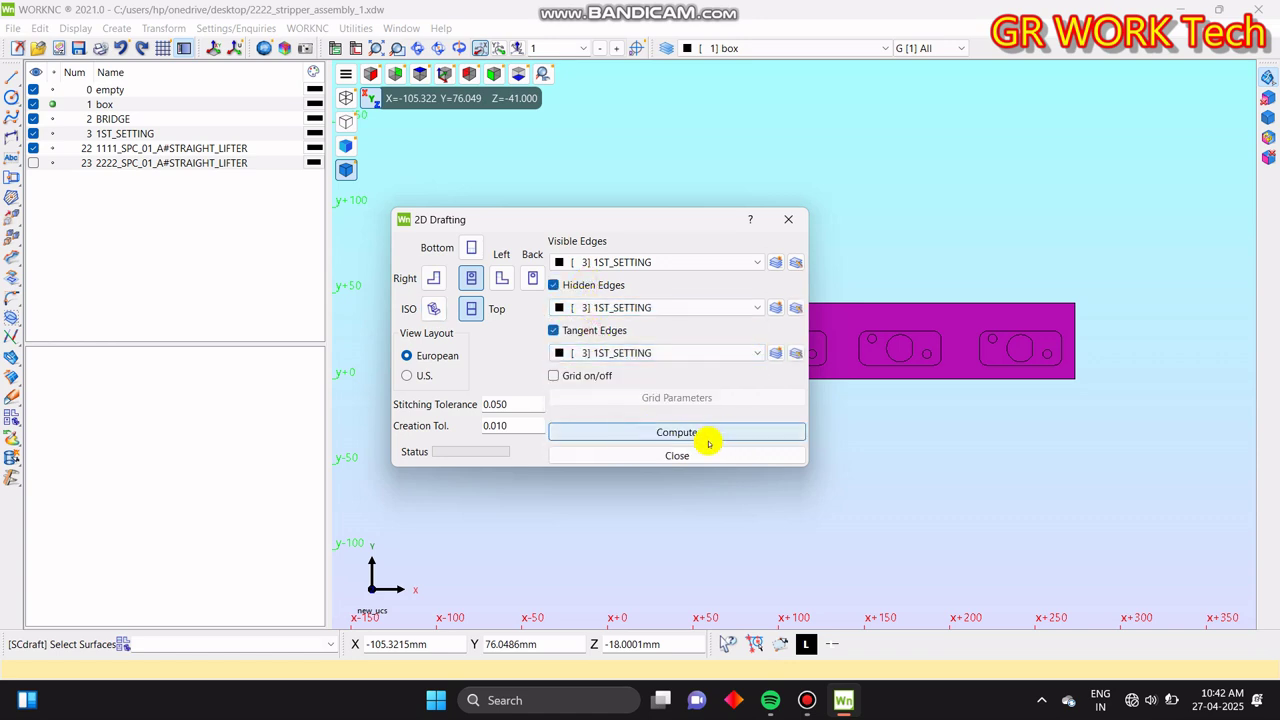
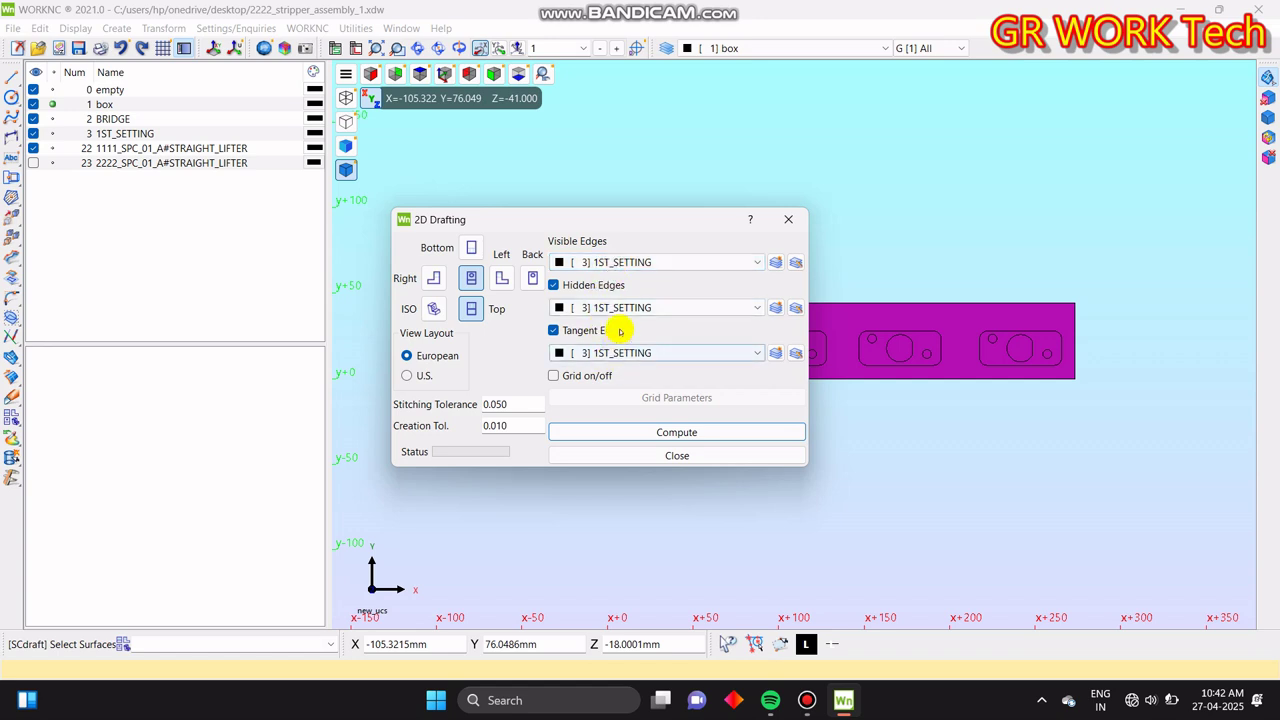
left_click(709, 427)
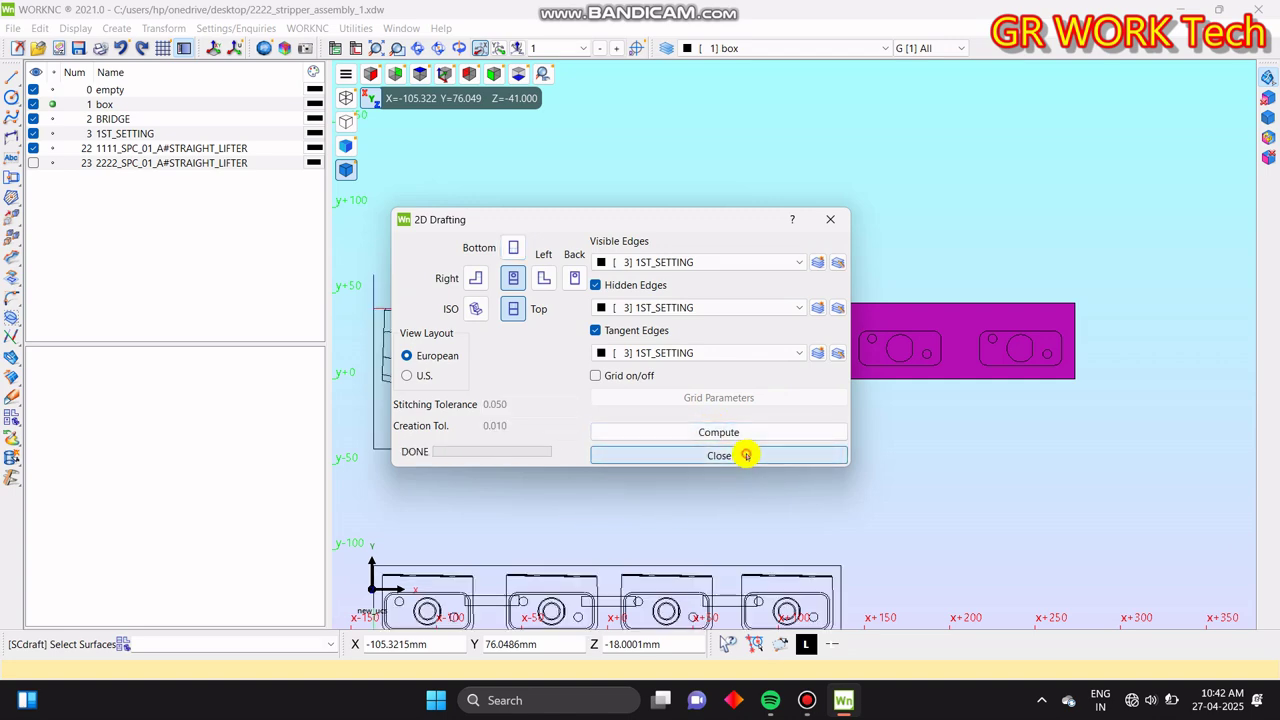
left_click(743, 455)
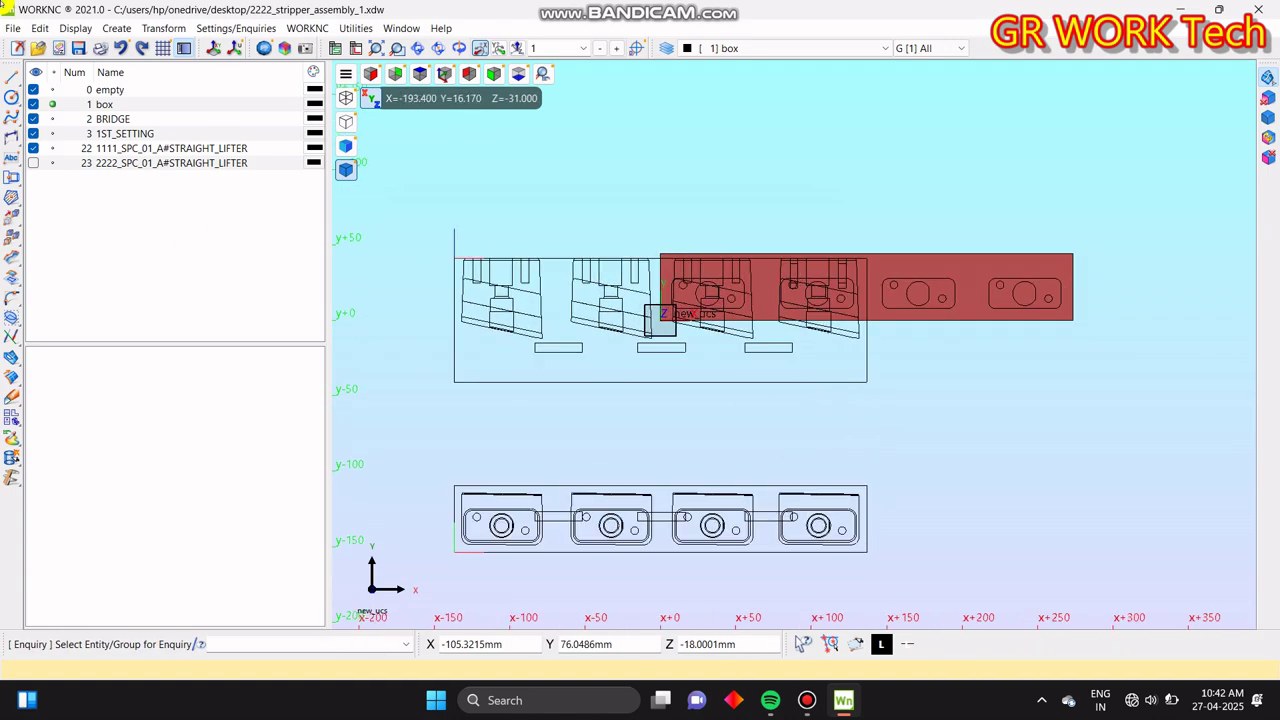
- Make 1ST_SETTING the current layer and hide all other layers
left_click(33, 118)
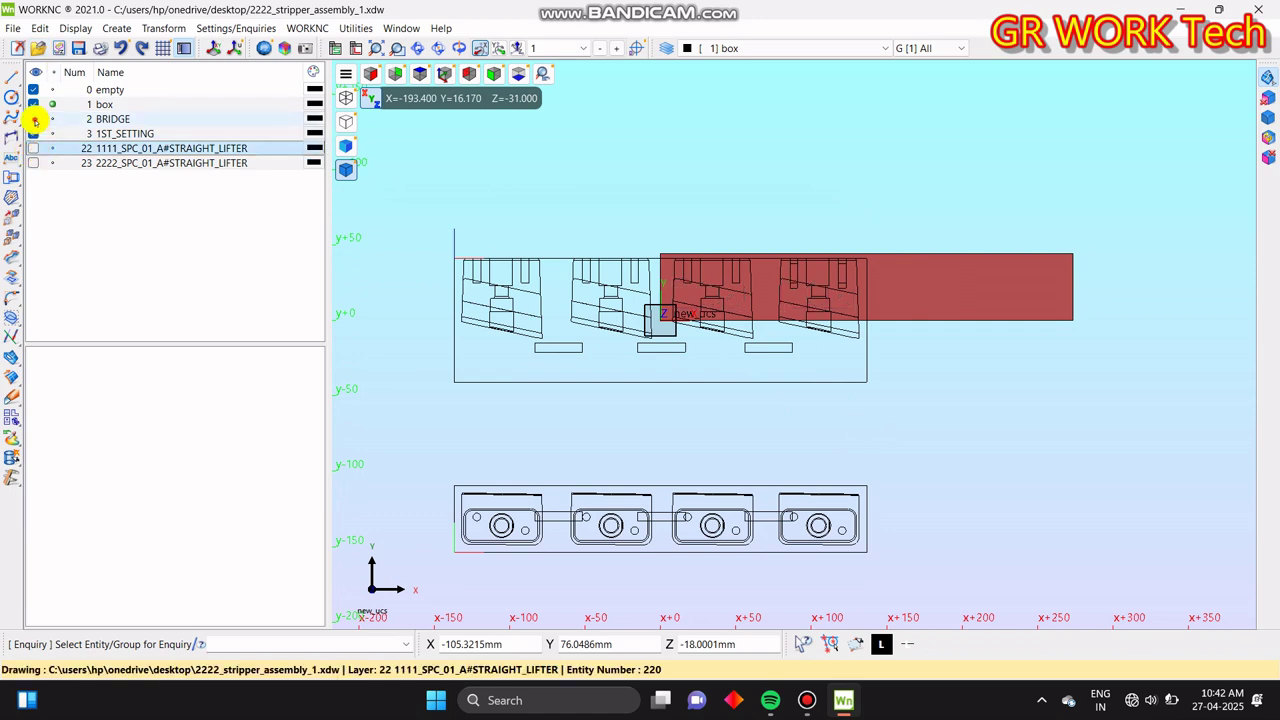
left_click(56, 134, "shift")
left_click(53, 134)
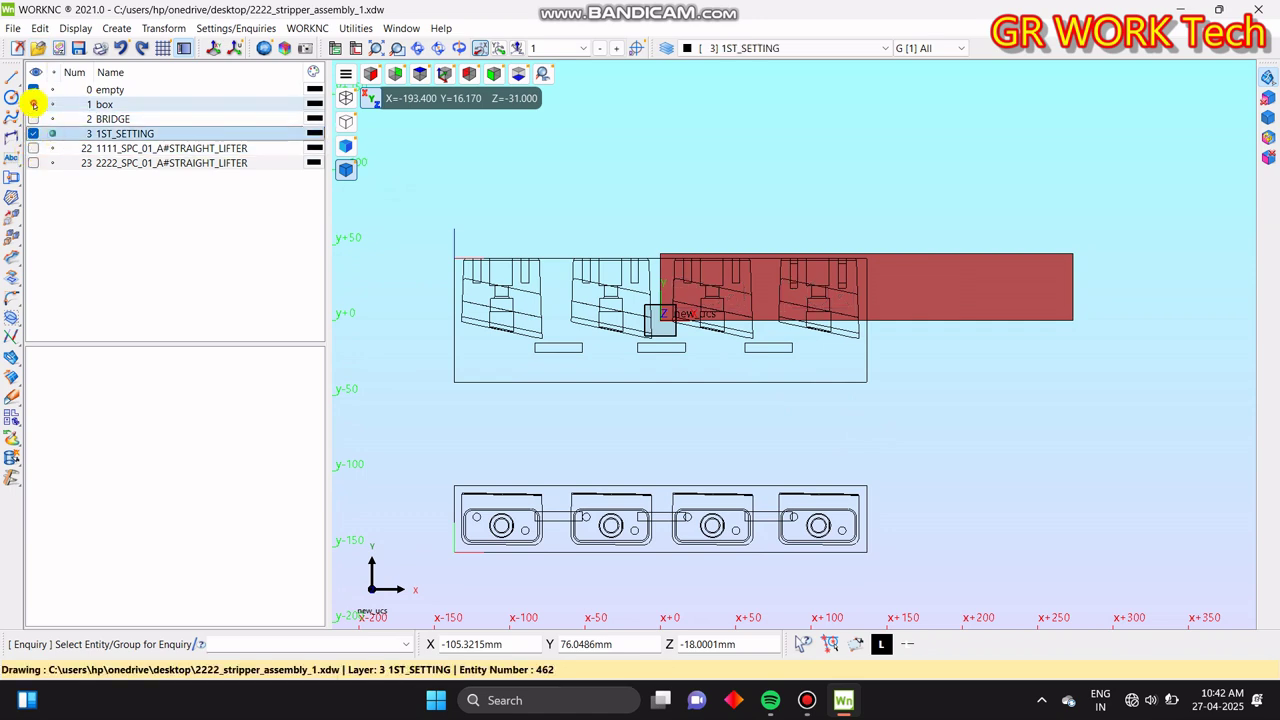
left_click(33, 104)
left_click(33, 89)
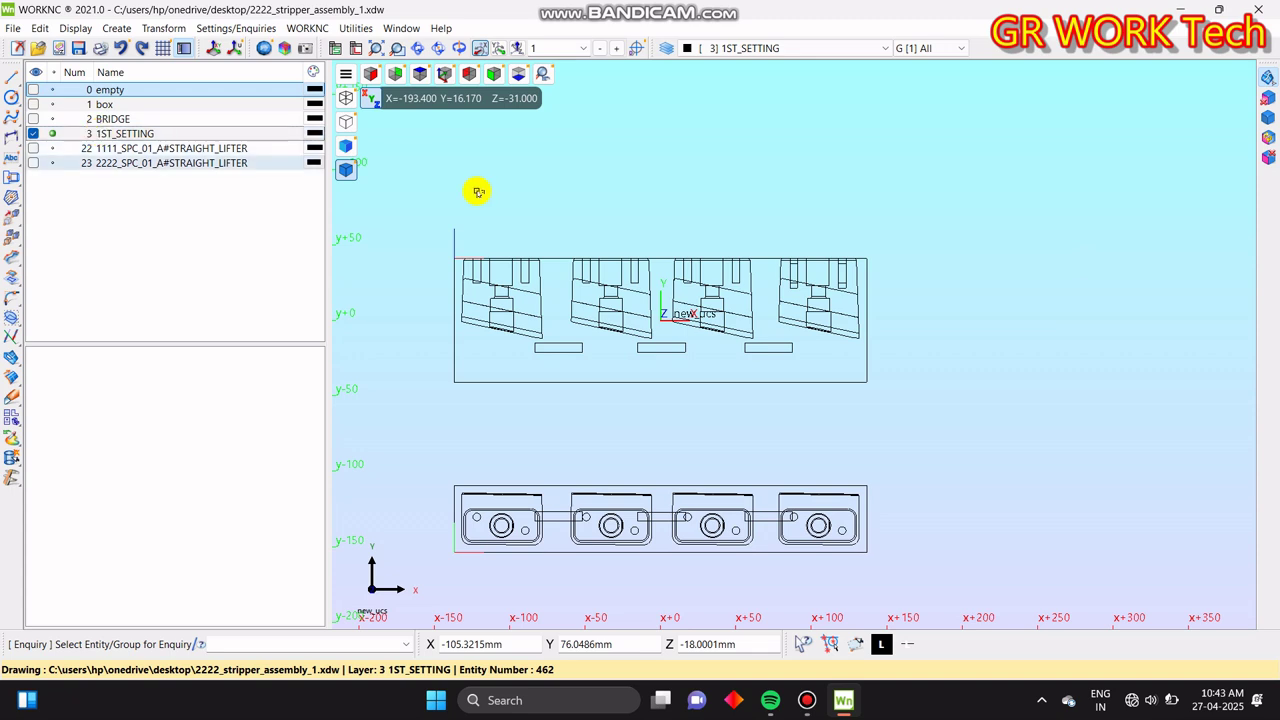
- Translate both drafted views from the lower-left corner of the top view's outline to the new_ucs origin
middle_click_drag(589, 366, 646, 309)
scroll(646, 309, "down", 1)
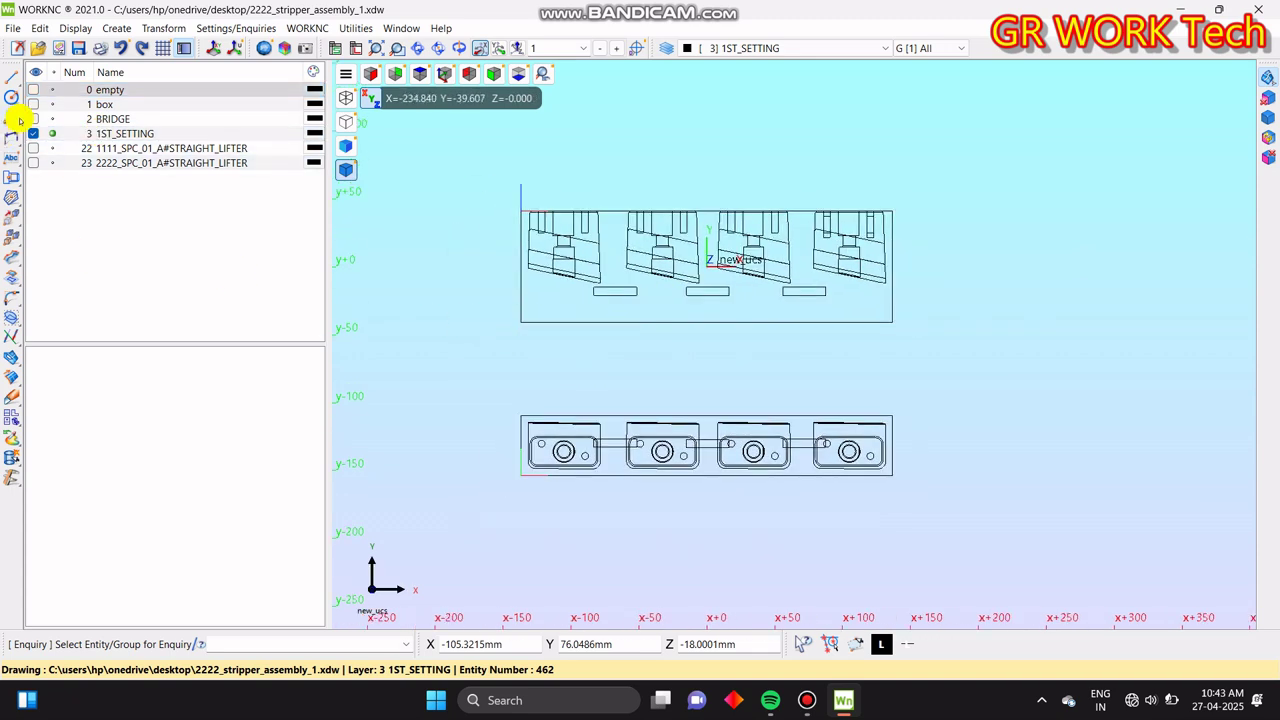
left_click(12, 216)
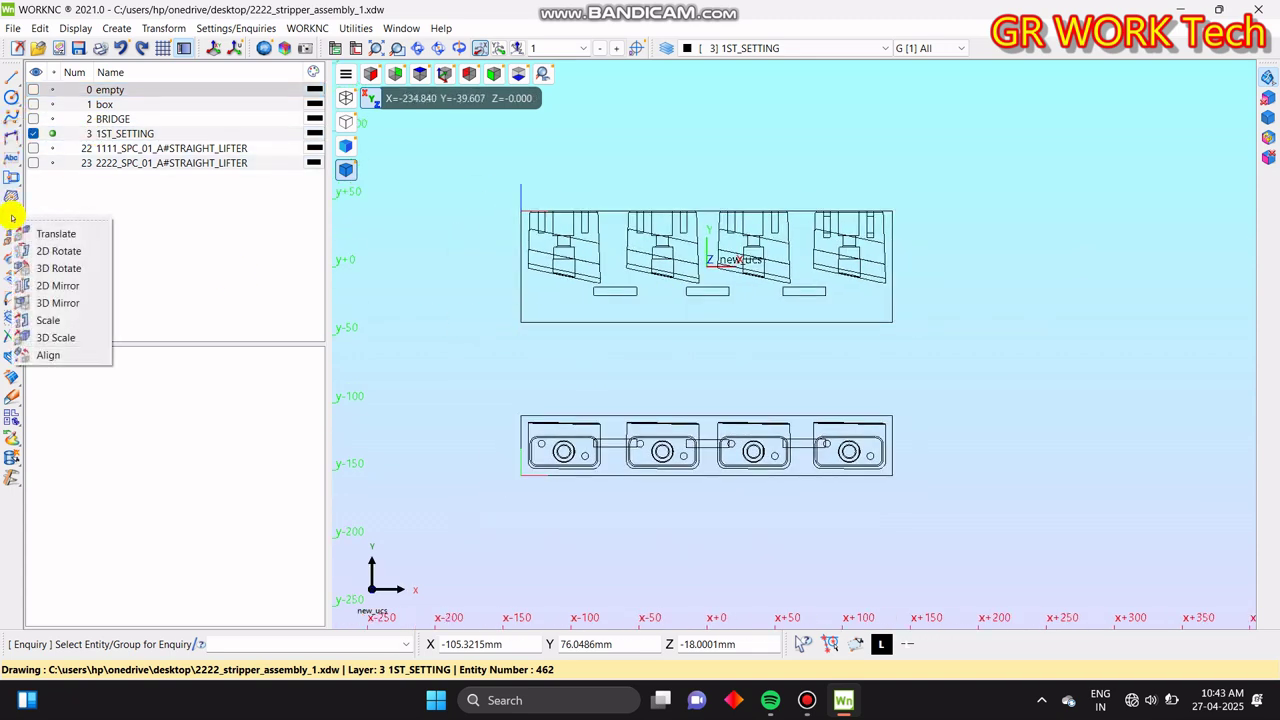
left_click(62, 231)
mouse_move(460, 177)
left_mouse_down()
mouse_move(989, 509)
mouse_move(1030, 503)
left_mouse_up()
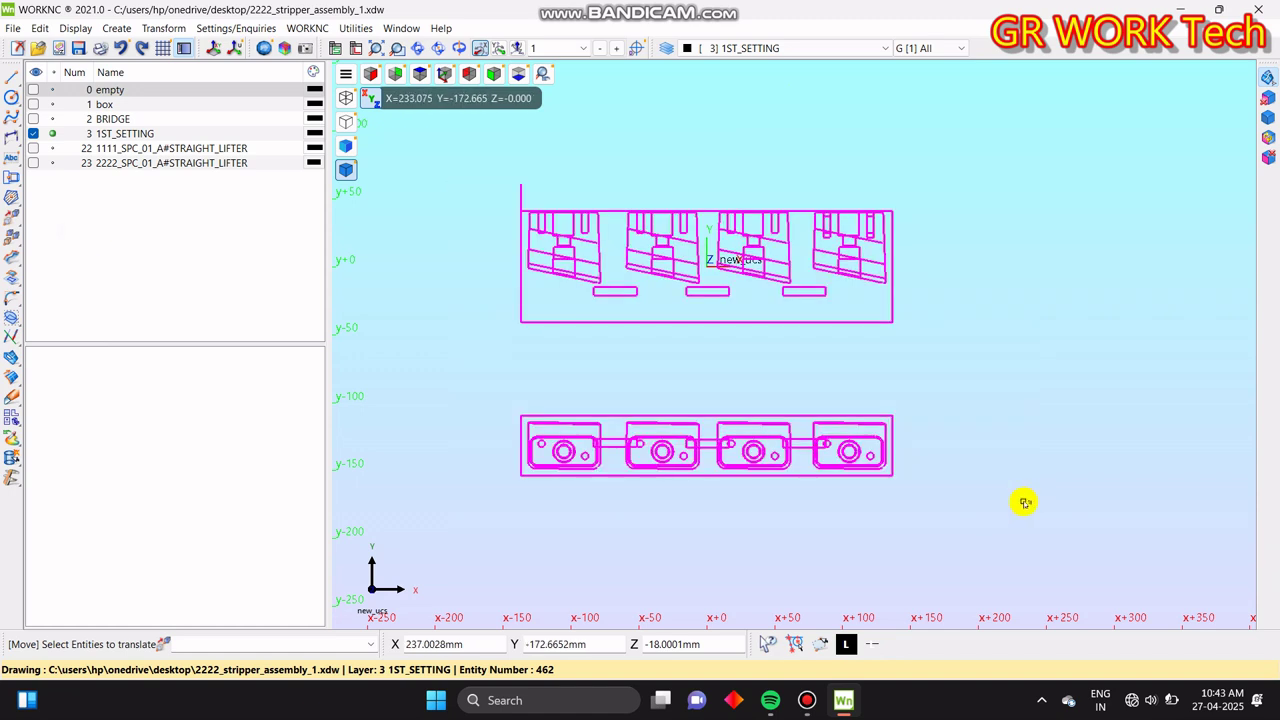
key("Return")
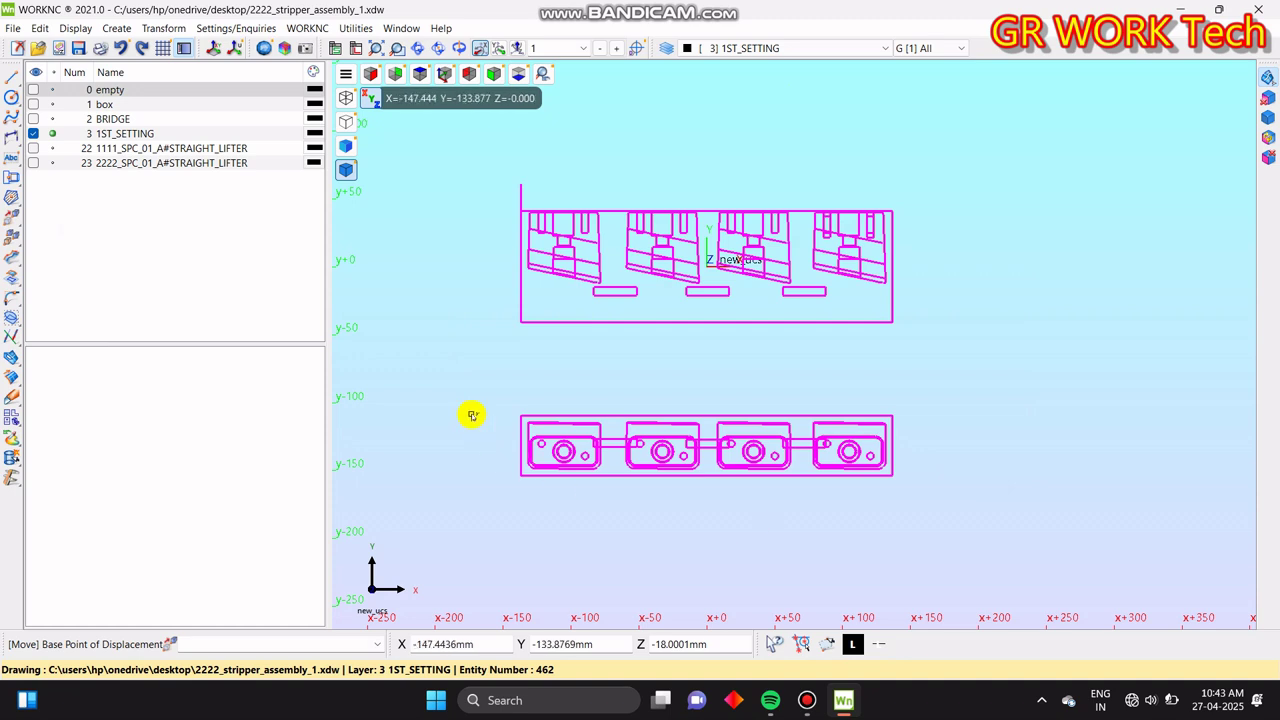
left_click(525, 480)
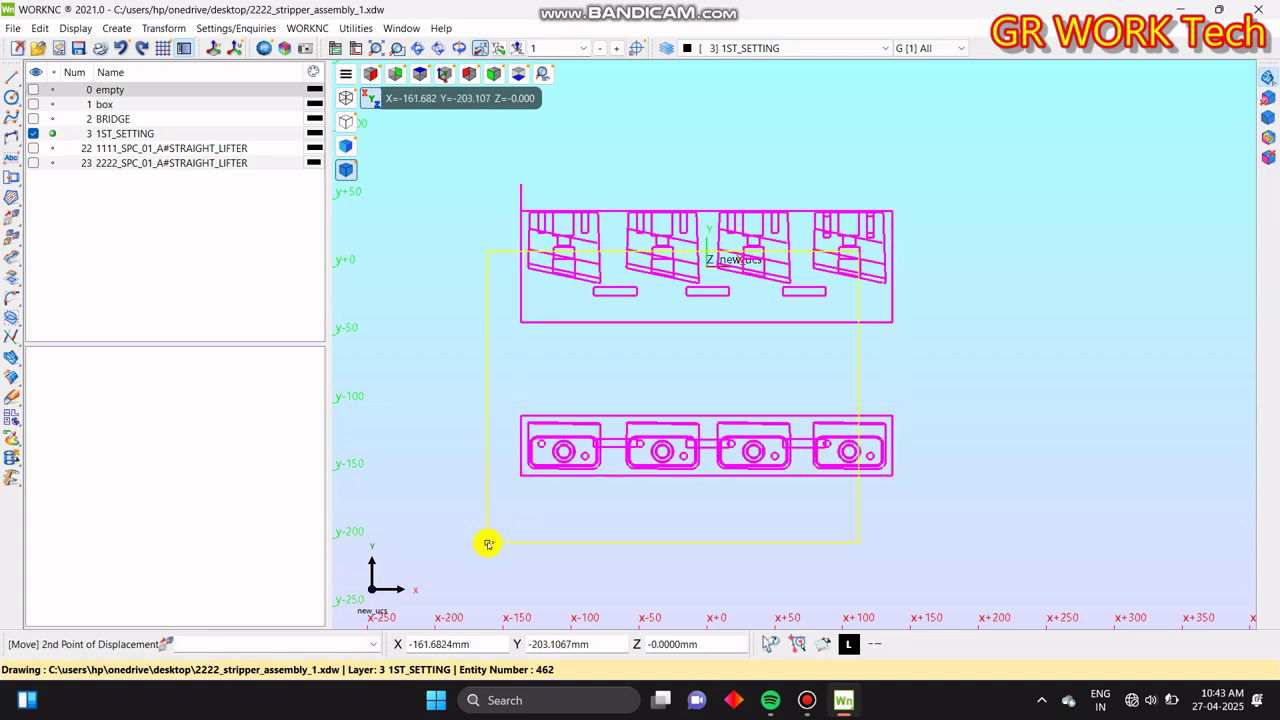
key("Return")
- Inspect the placement of the moved front and top views relative to the new_ucs origin
middle_click_drag(949, 324, 694, 544)
scroll(603, 429, "down", 1)
scroll(608, 411, "up", 3)
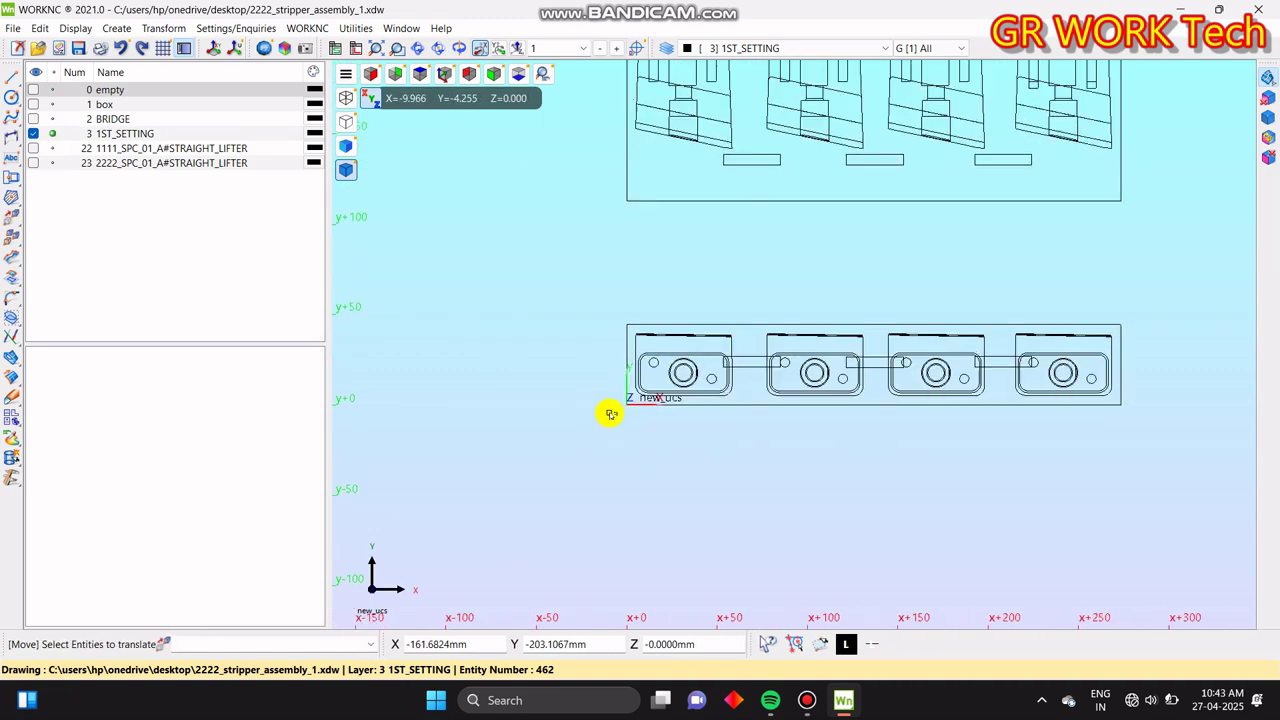
scroll(611, 413, "down", 2)
middle_click_drag(795, 306, 735, 364)
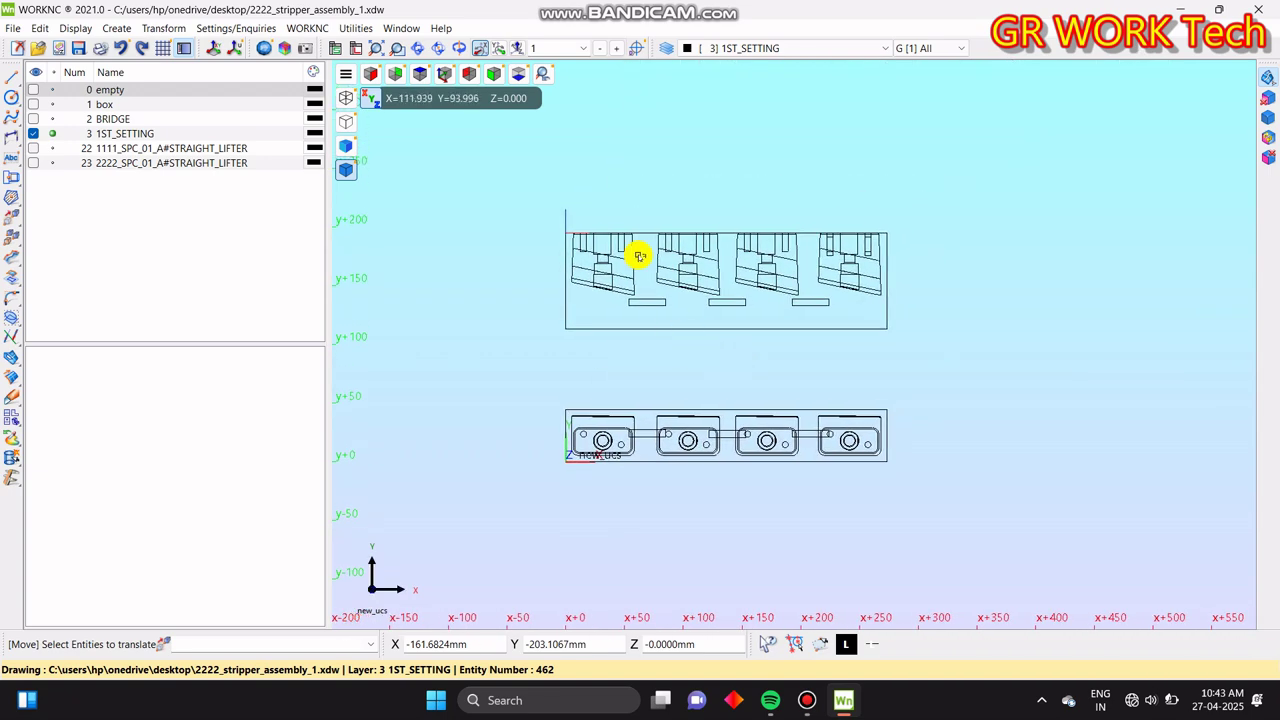
scroll(534, 214, "up", 2)
scroll(565, 232, "down", 2)
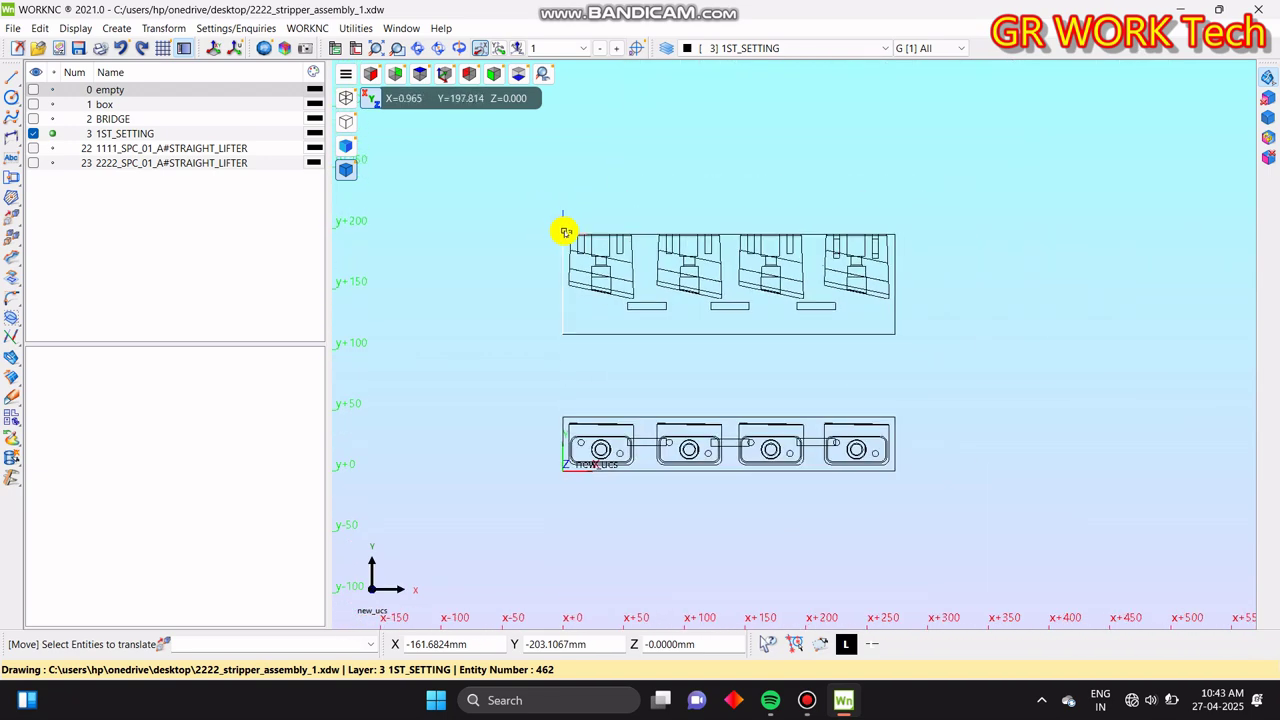
- Add a continuous dimension for the overall height of the front view's outline, placed beside its right edge
middle_click_drag(992, 387, 943, 410)
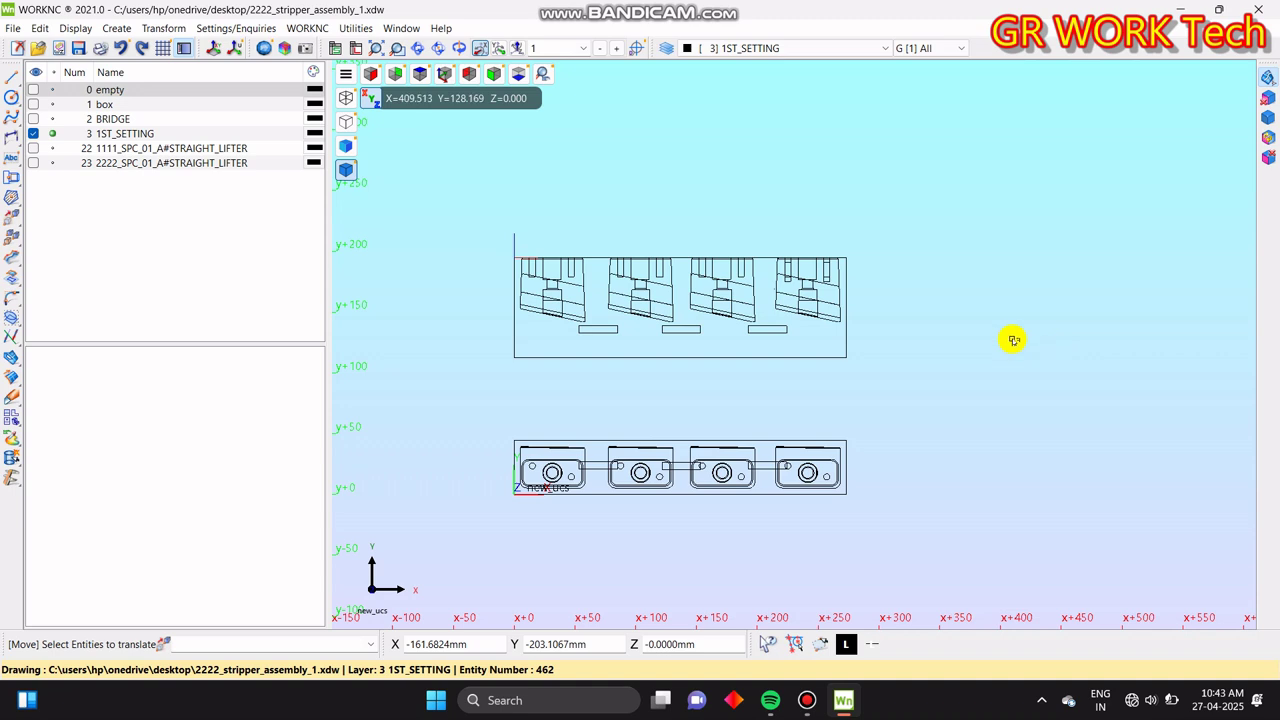
middle_click_drag(725, 446, 837, 409)
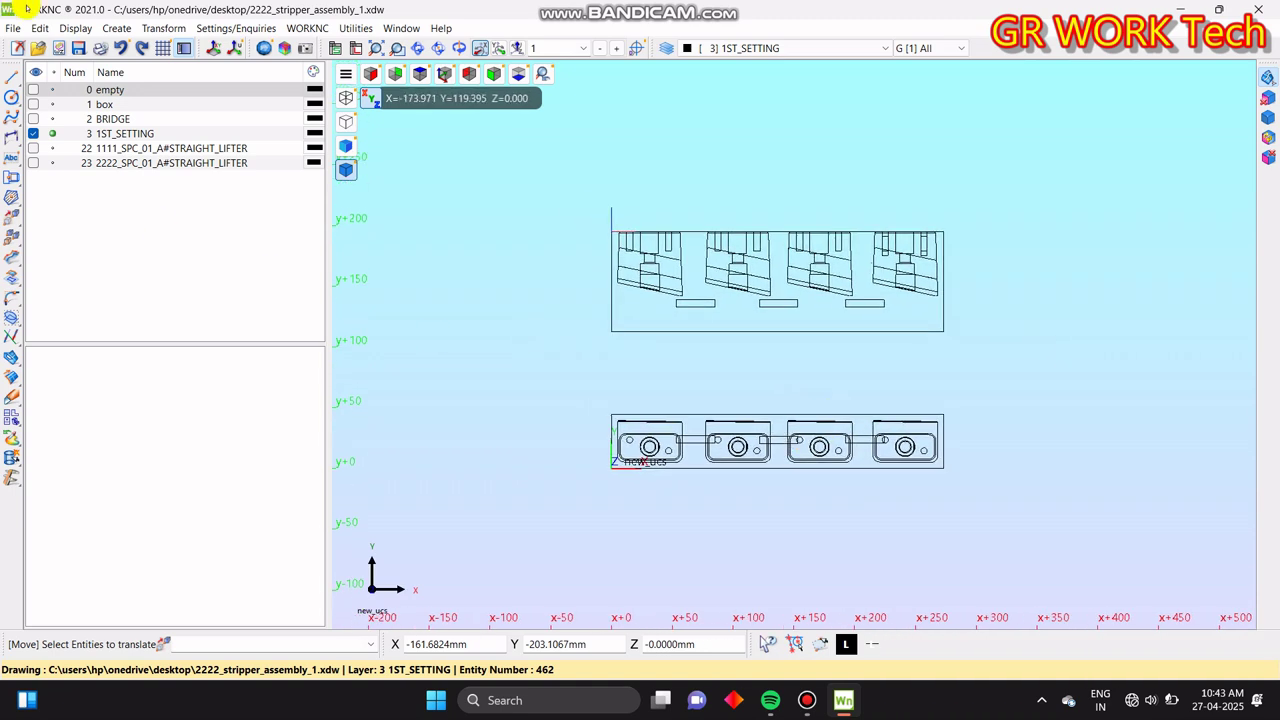
left_click(12, 137)
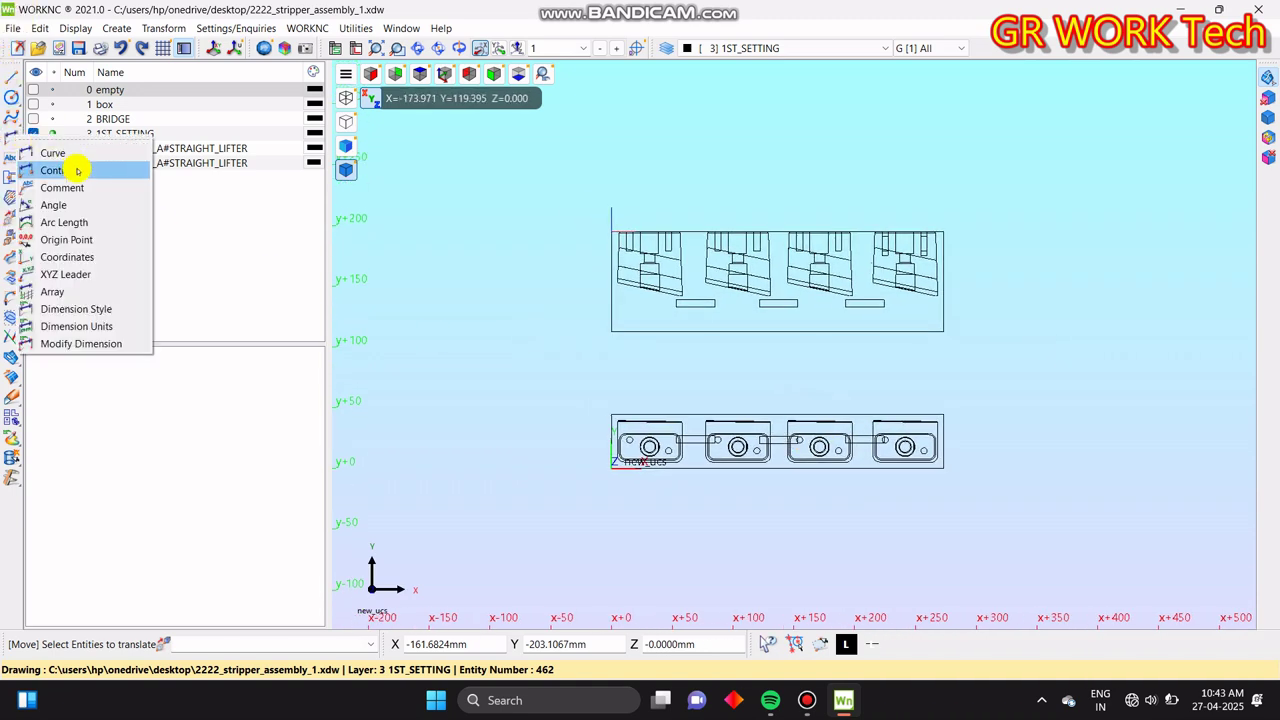
left_click(74, 166)
middle_click_drag(984, 314, 811, 357)
scroll(770, 266, "up", 4)
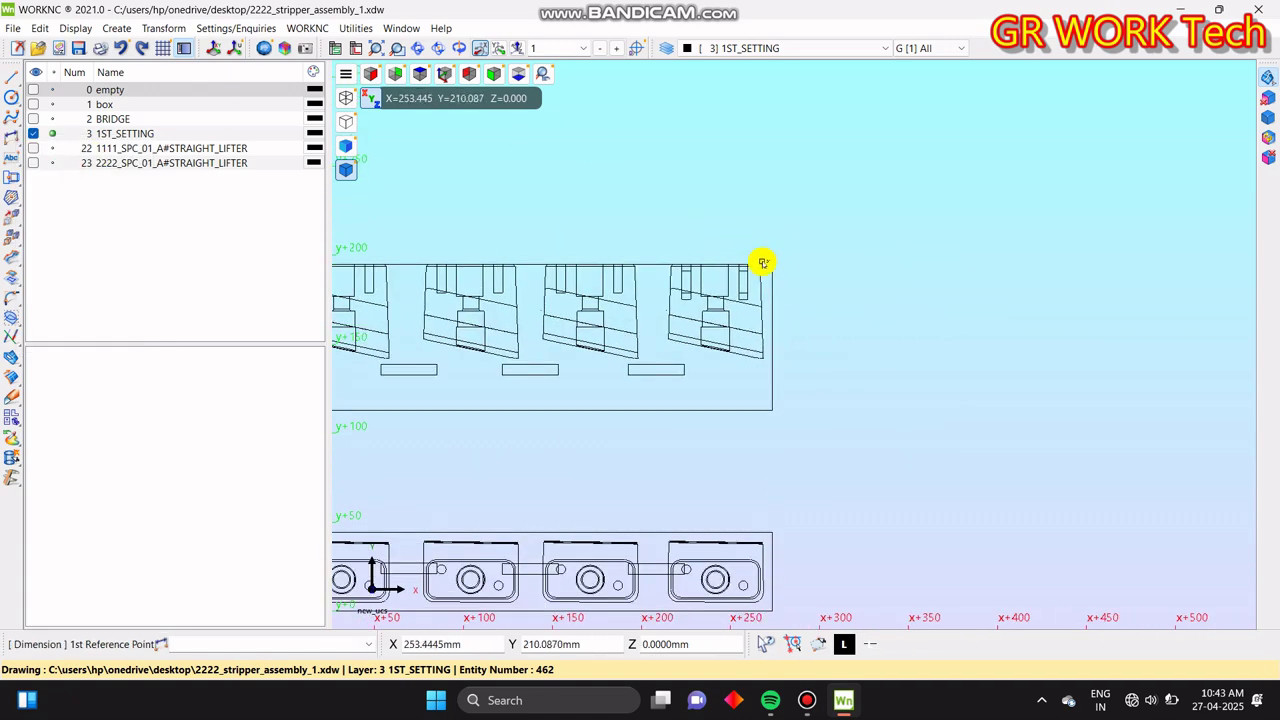
left_click(776, 271)
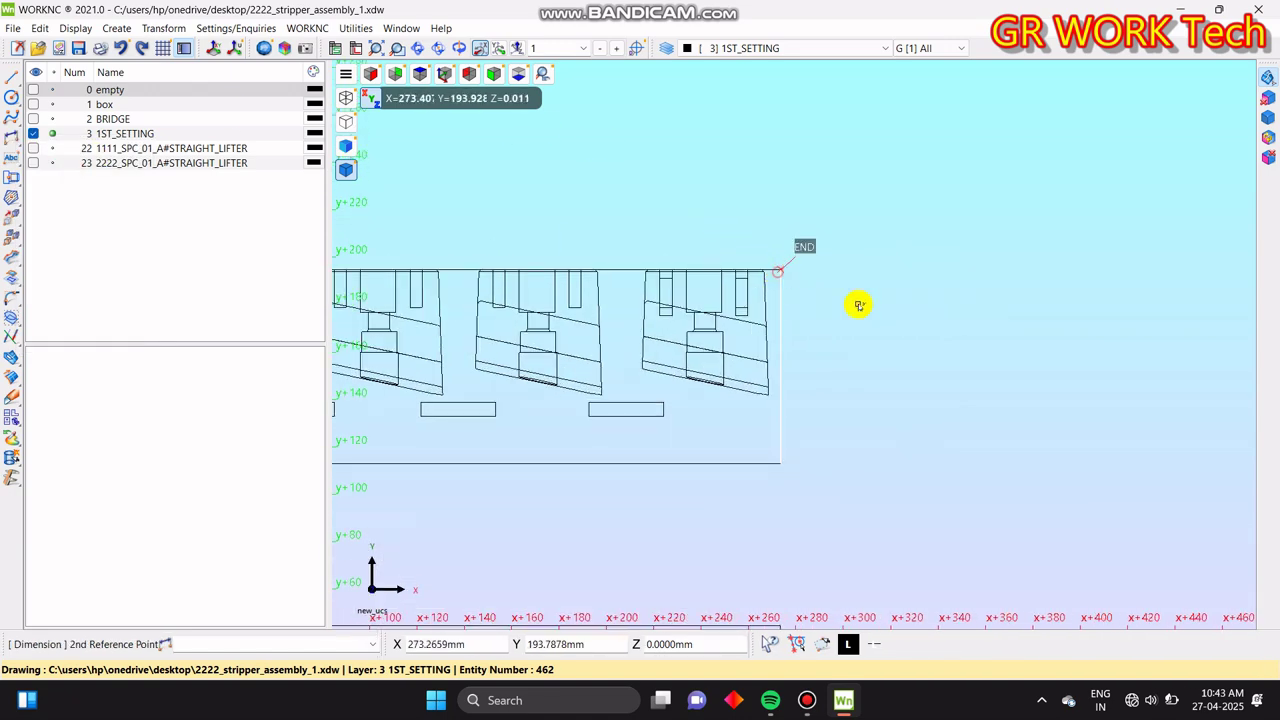
left_click(779, 466)
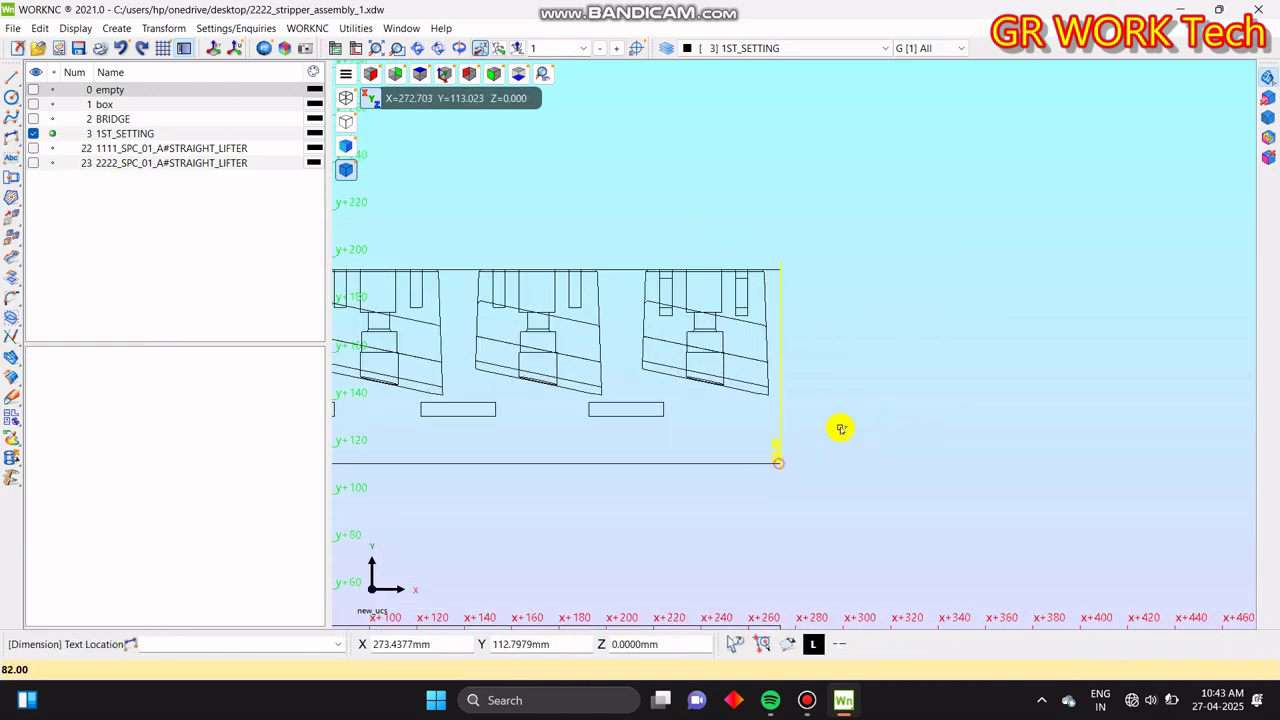
left_click(839, 365)
- Dimension the overall width of the front view's outline, placing the dimension below its lower edge
scroll(934, 243, "down", 4)
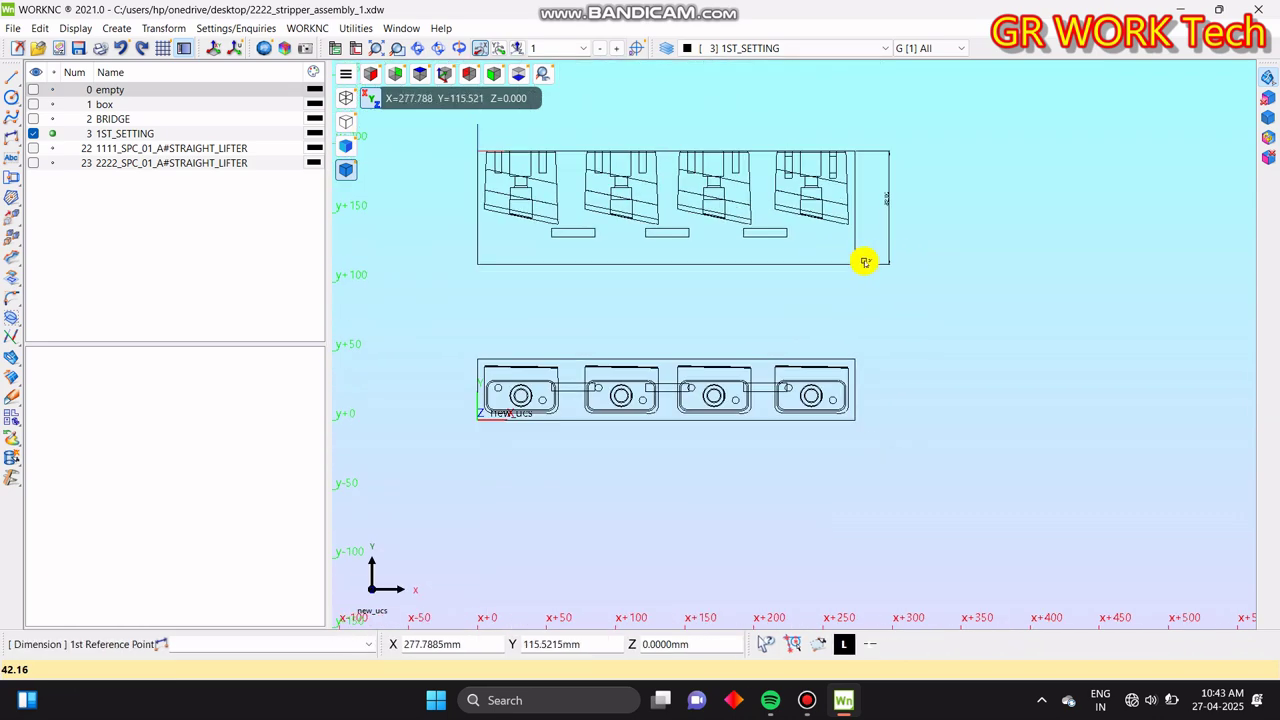
left_click(847, 266)
left_click(488, 261)
left_click(658, 293)
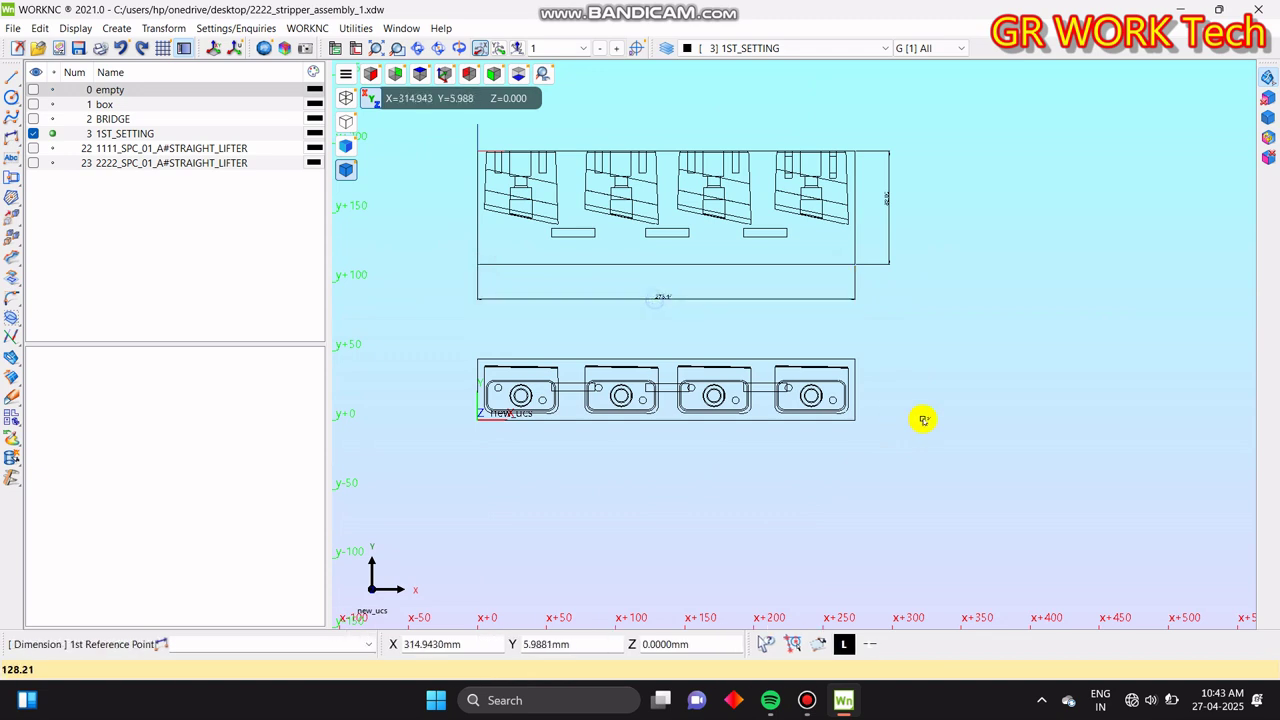
- Dimension the overall height of the top view's outline, placing the dimension beside its right edge
scroll(845, 360, "up", 3)
left_click(863, 359)
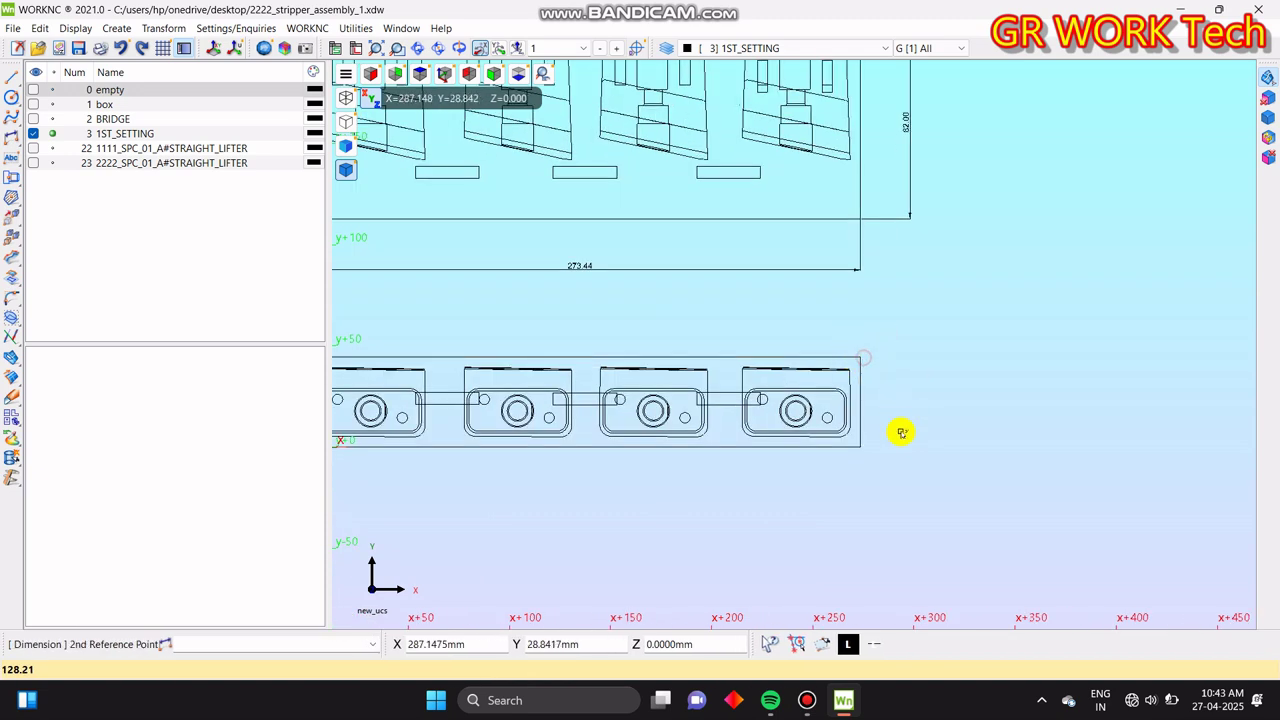
left_click(870, 452)
left_click(901, 408)
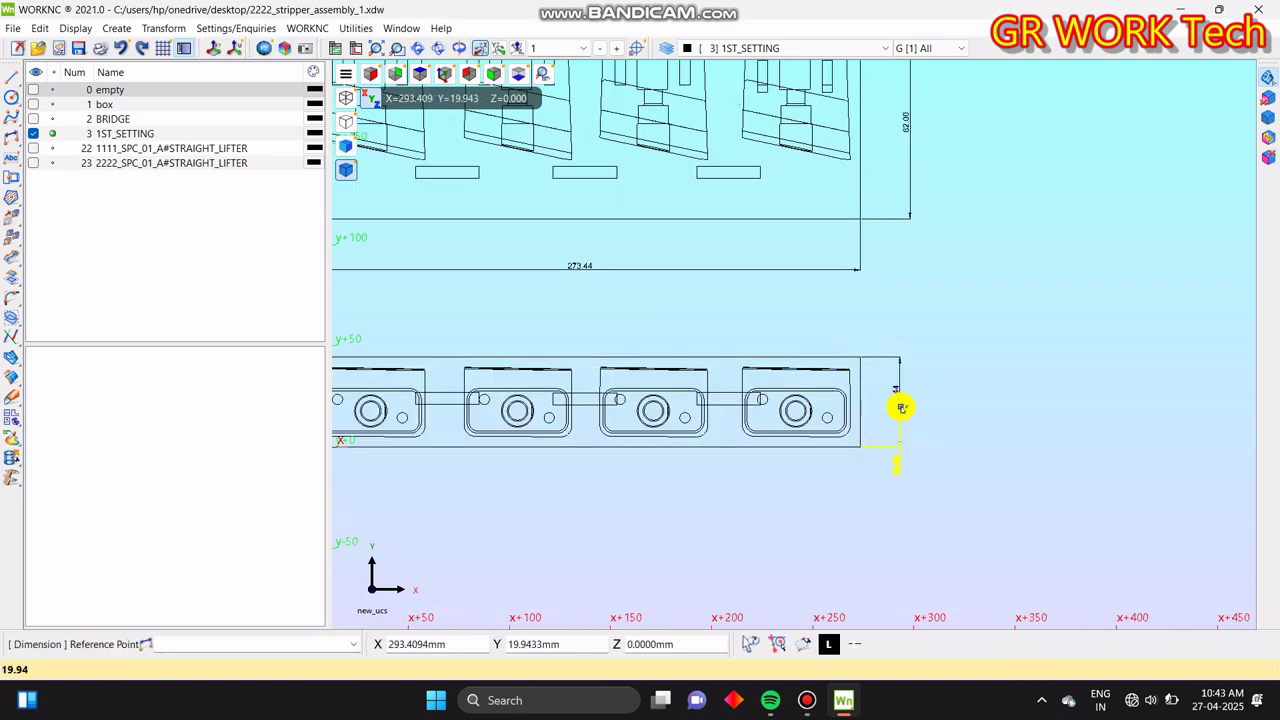
middle_click_drag(786, 482, 866, 428)
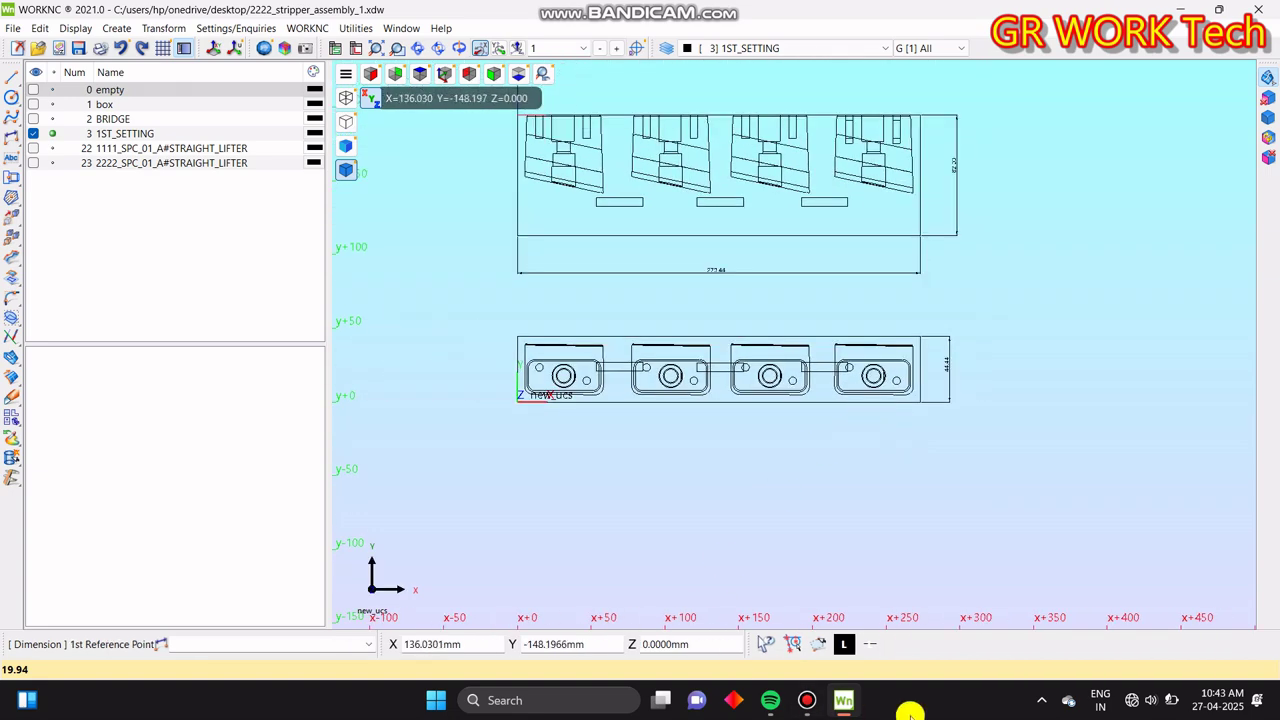
- Switch new entities to their own line style with the centre pattern and a thicker line width
left_click(874, 645)
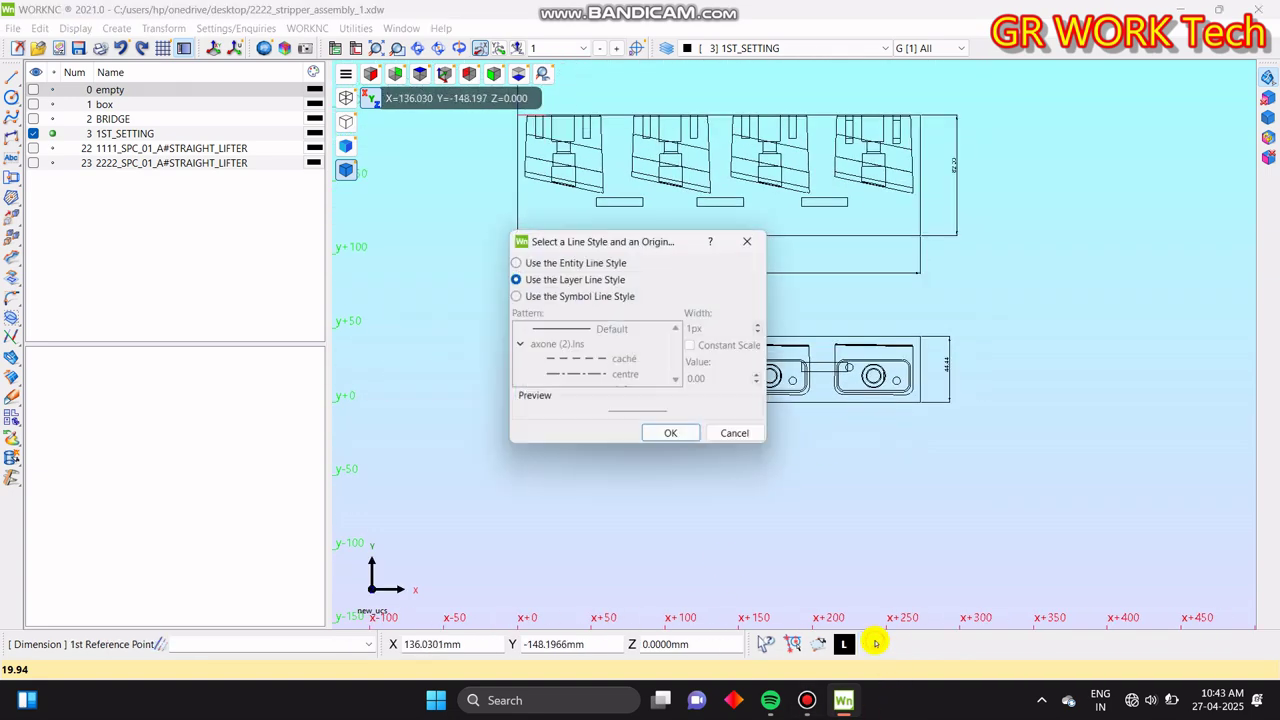
left_click(603, 263)
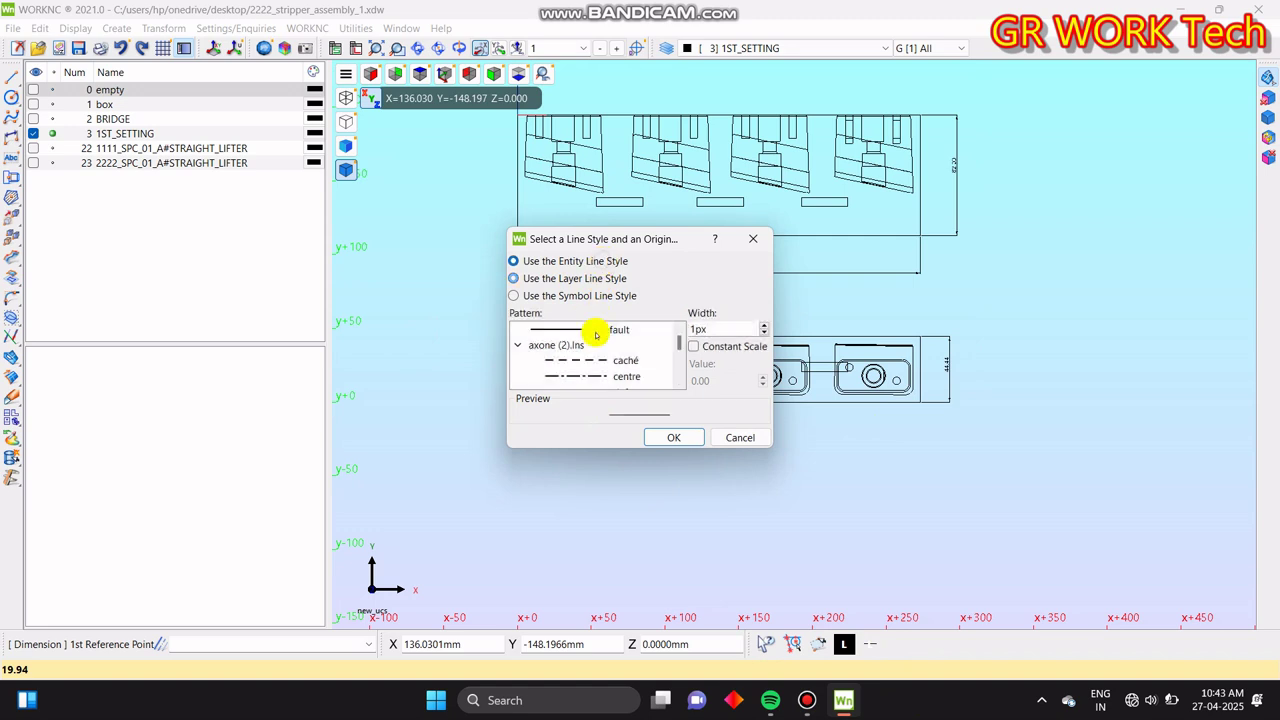
left_click(610, 376)
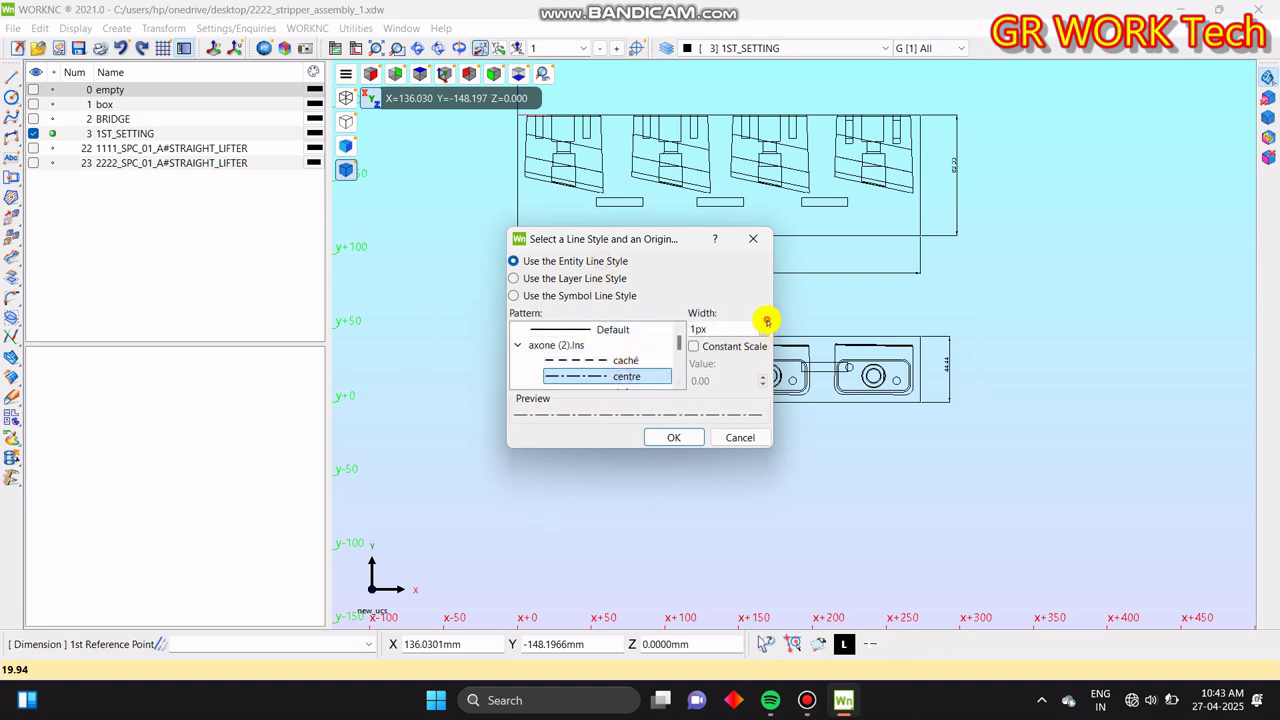
left_click(765, 327)
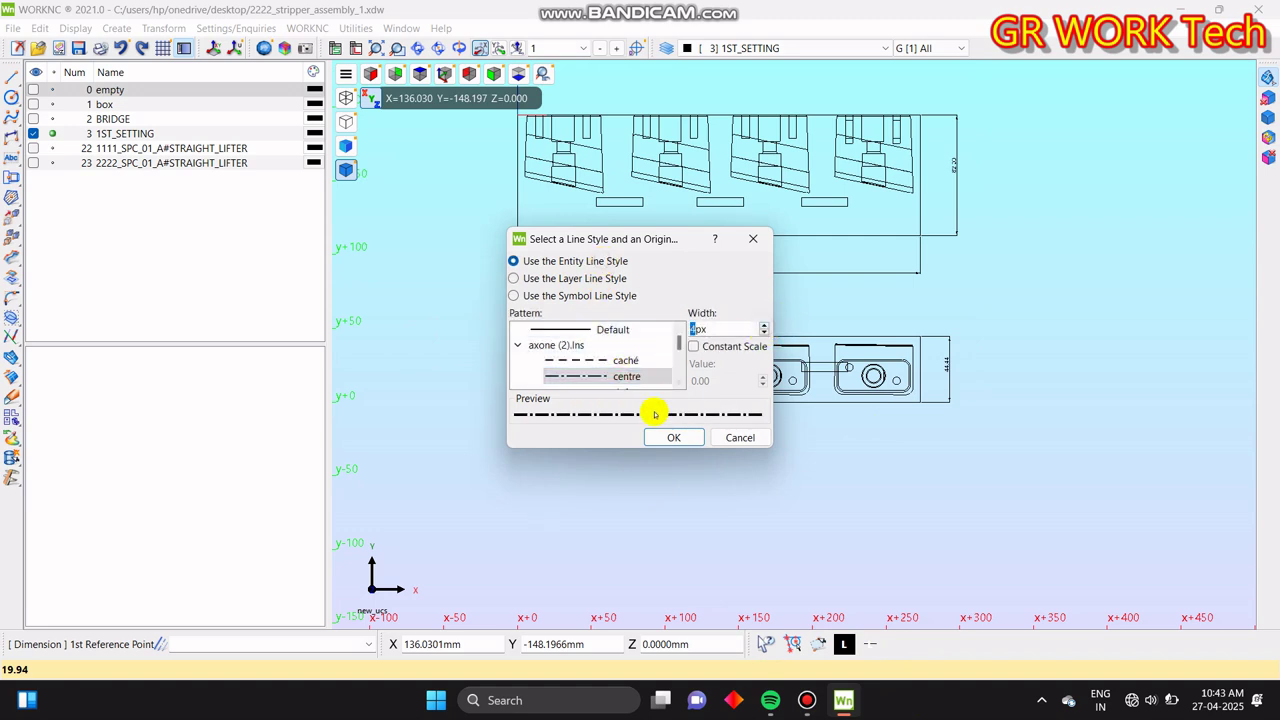
left_click(674, 440)
- Set new entities to use their own colour and choose red
left_click(845, 643)
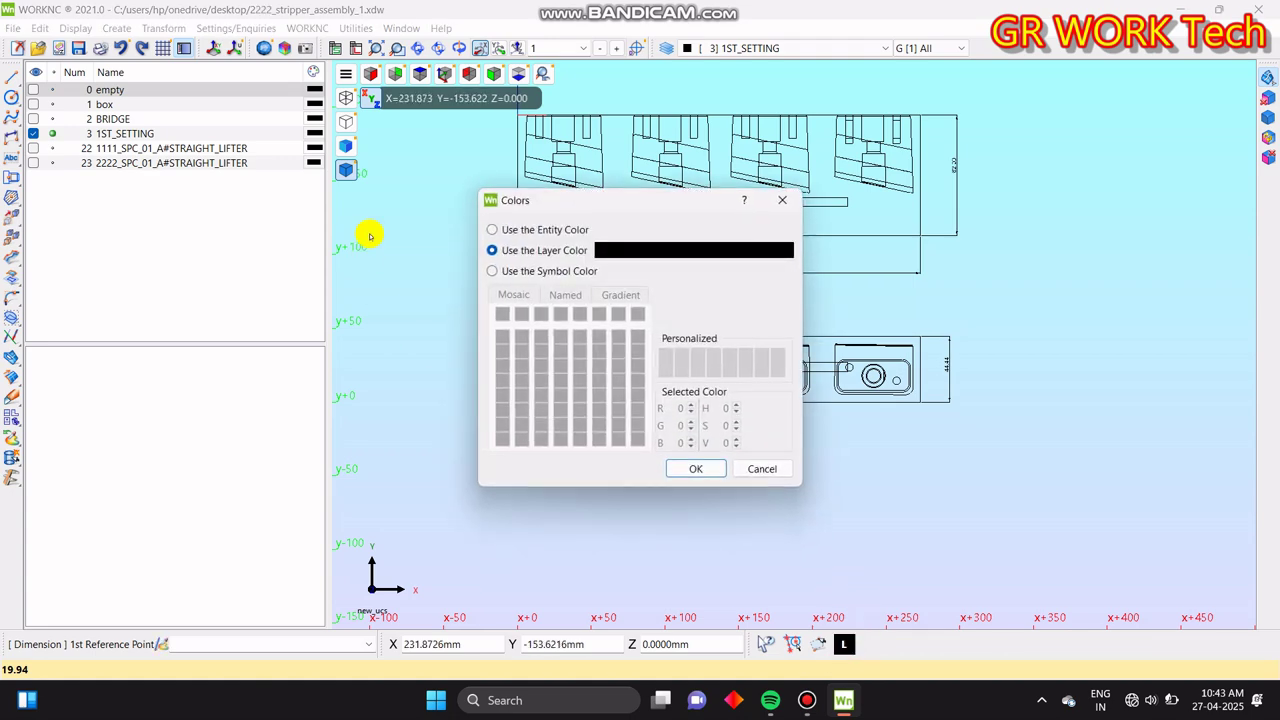
left_click(493, 229)
left_click(541, 314)
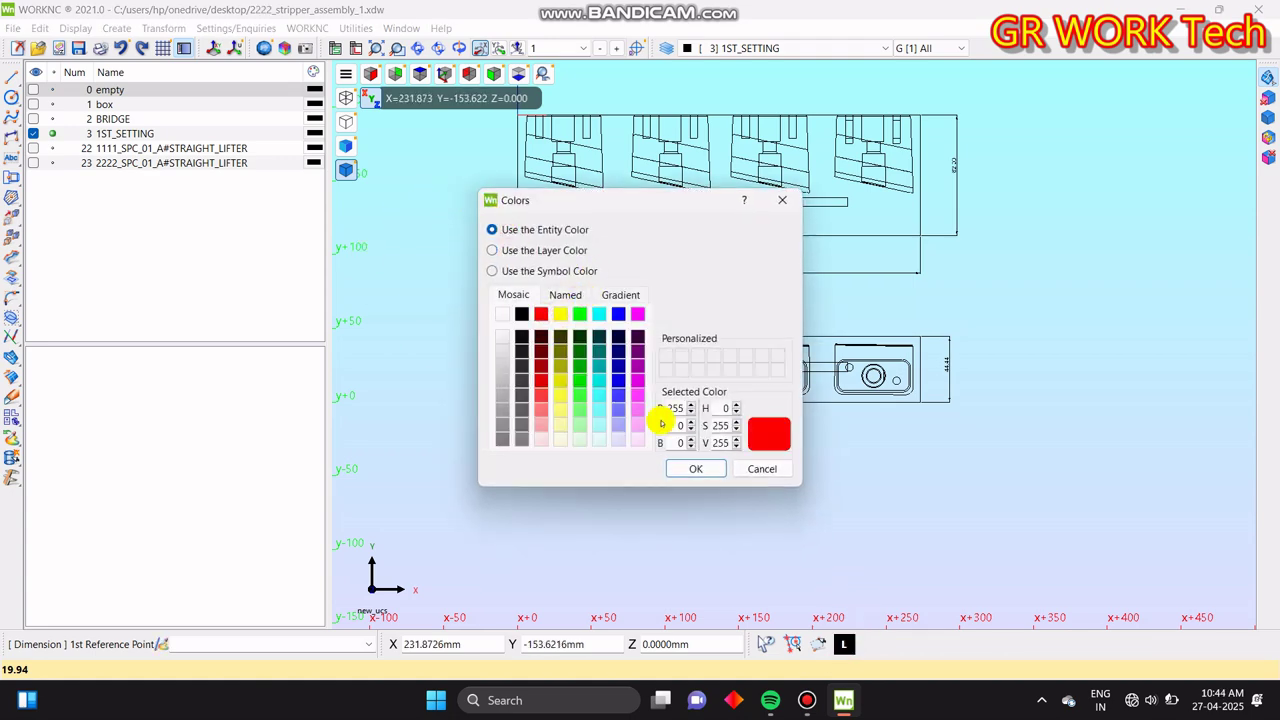
left_click(682, 469)
- Draw a vertical centre line through the new_ucs origin, extending below the top view and above the front view
scroll(560, 429, "down", 2)
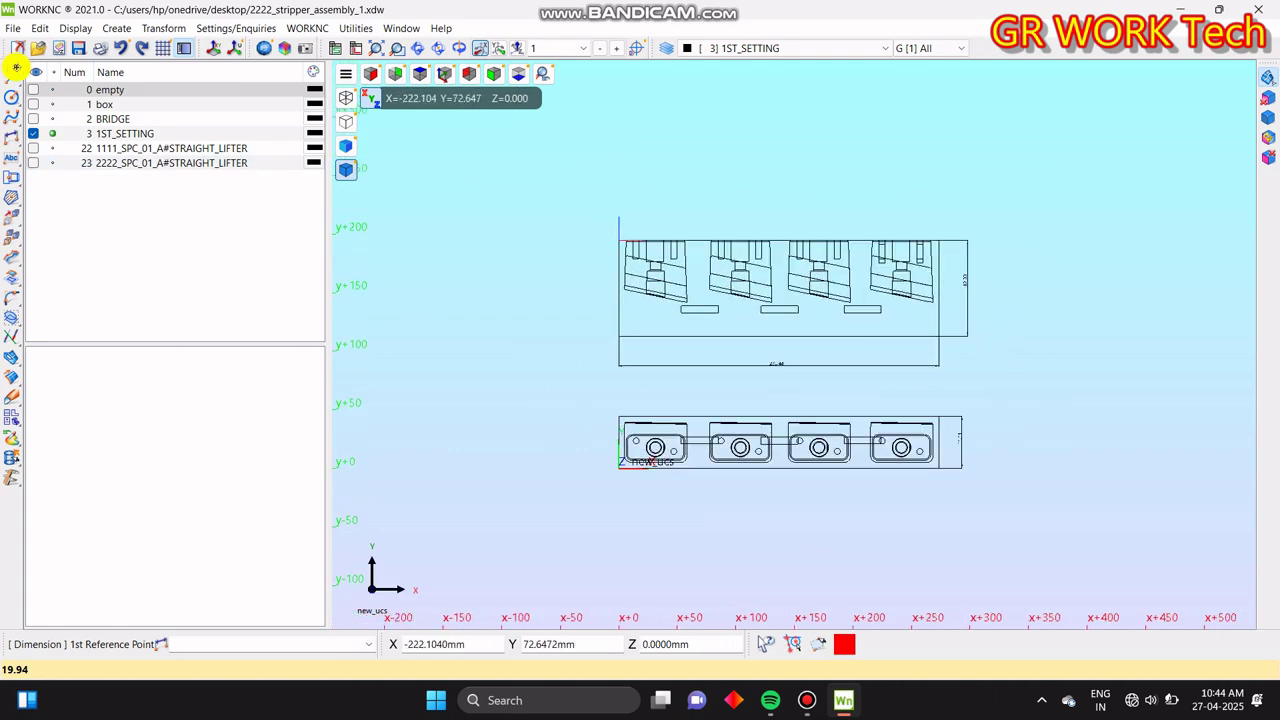
left_click(8, 76)
left_click(40, 108)
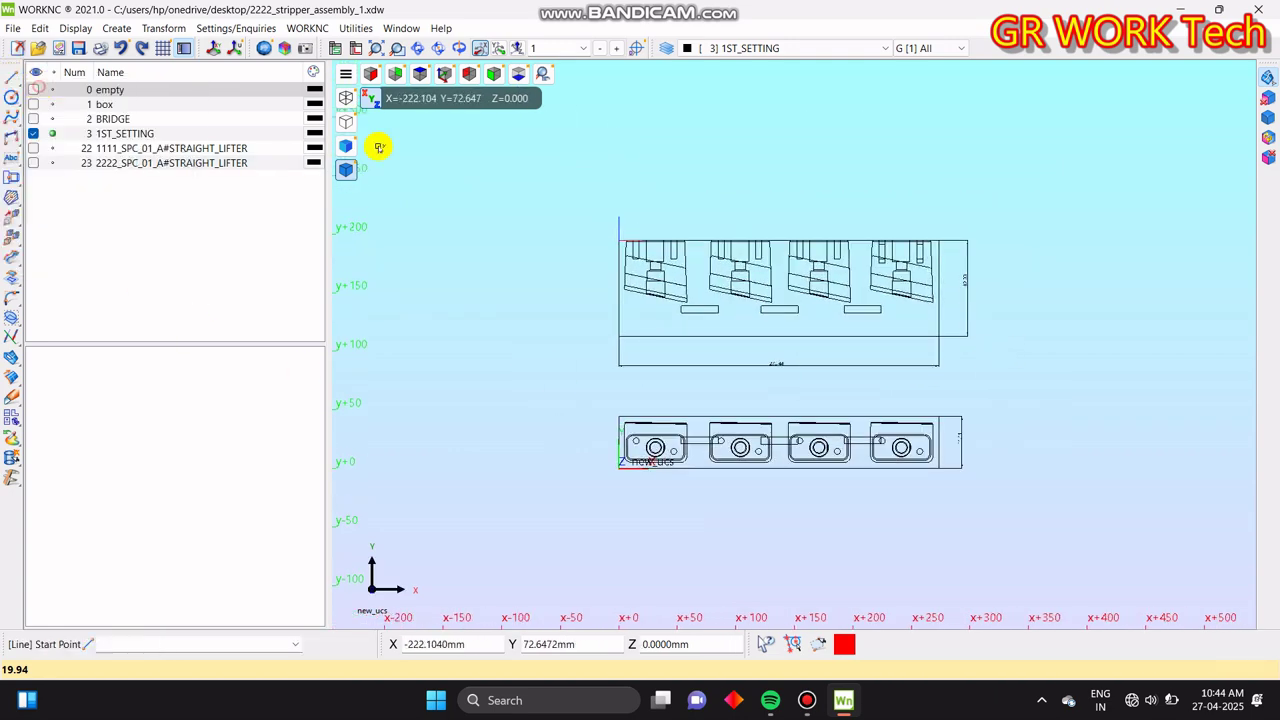
left_click(680, 417)
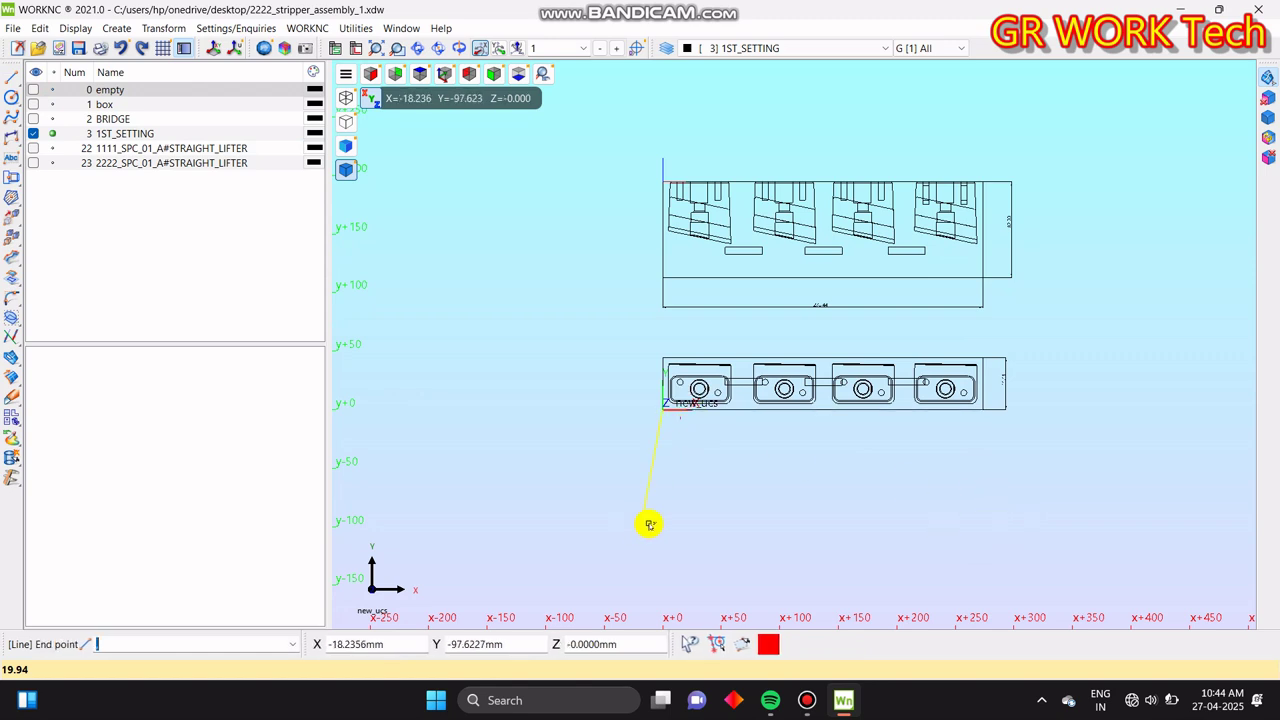
left_click(669, 470)
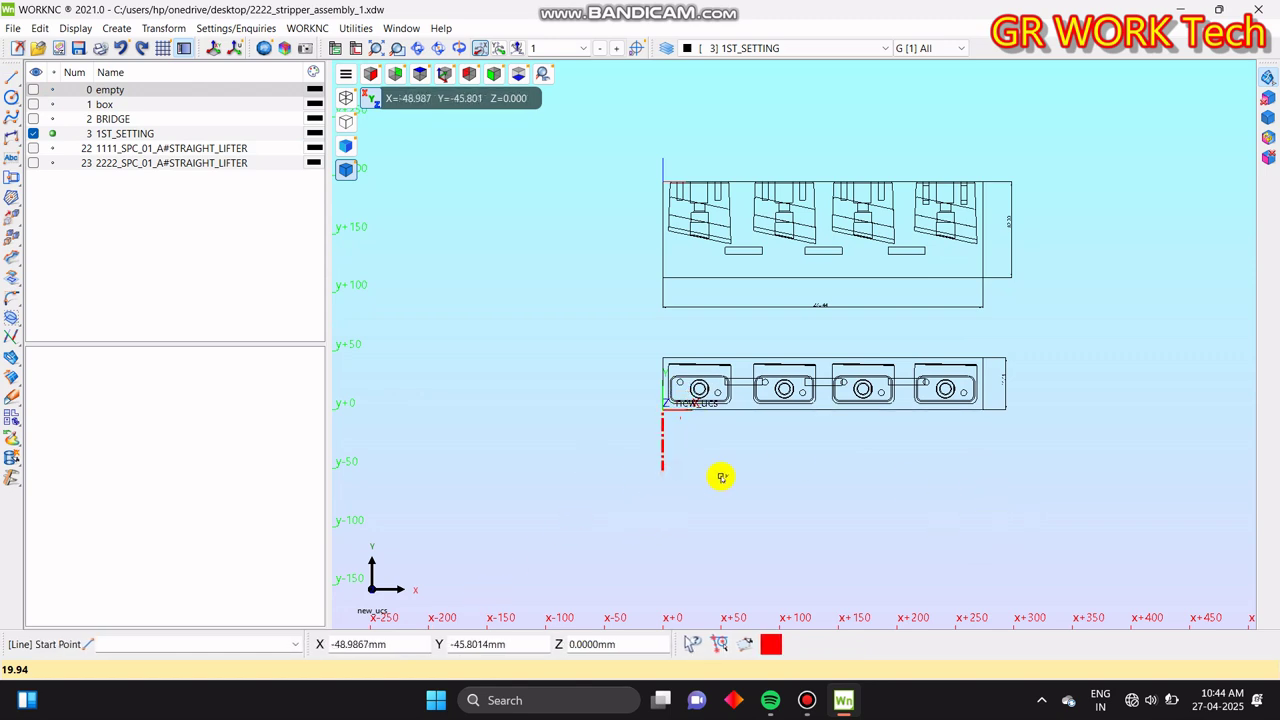
key("Return")
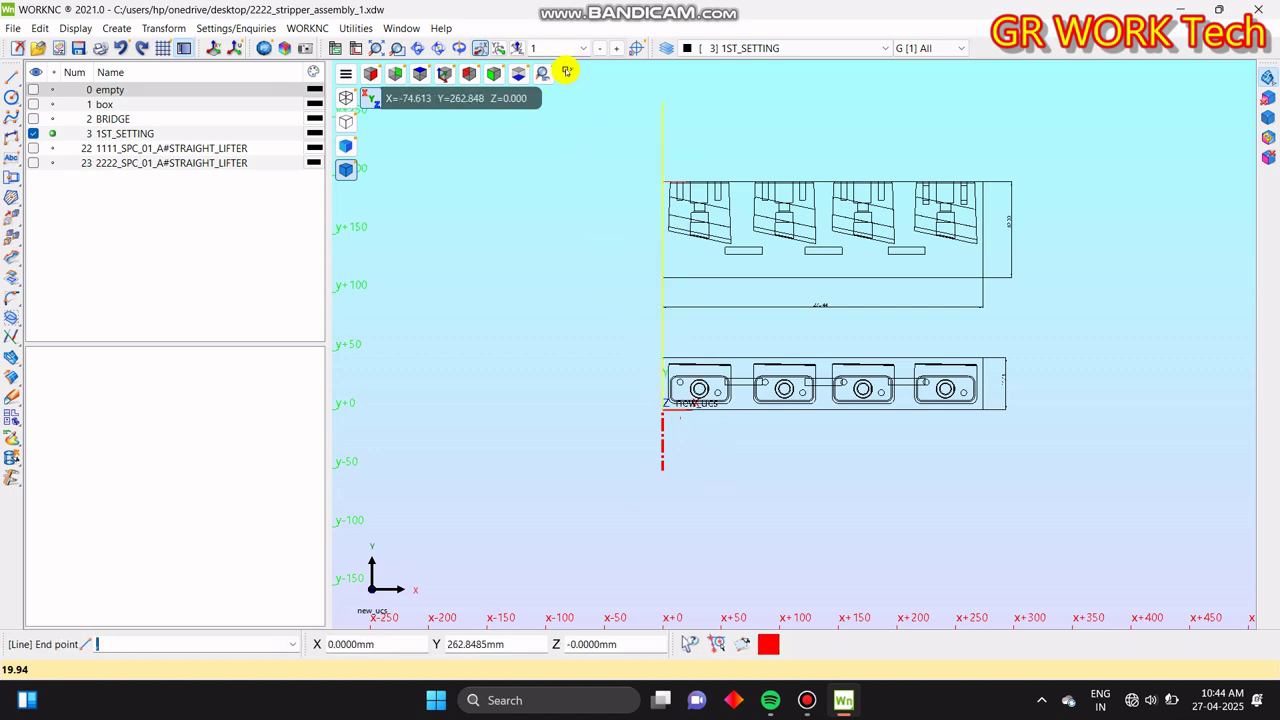
left_click(654, 120)
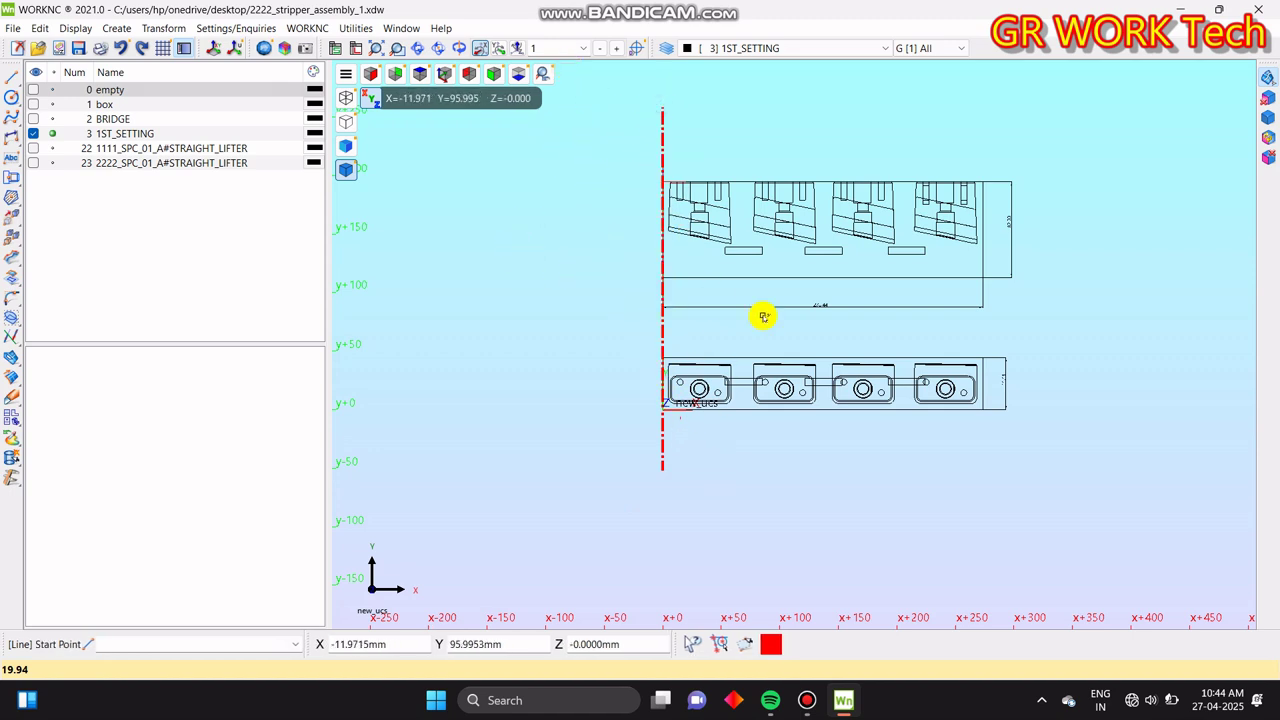
- Draw a horizontal centre line through the new_ucs origin, extending past both sides of the top view's outline
type(",")
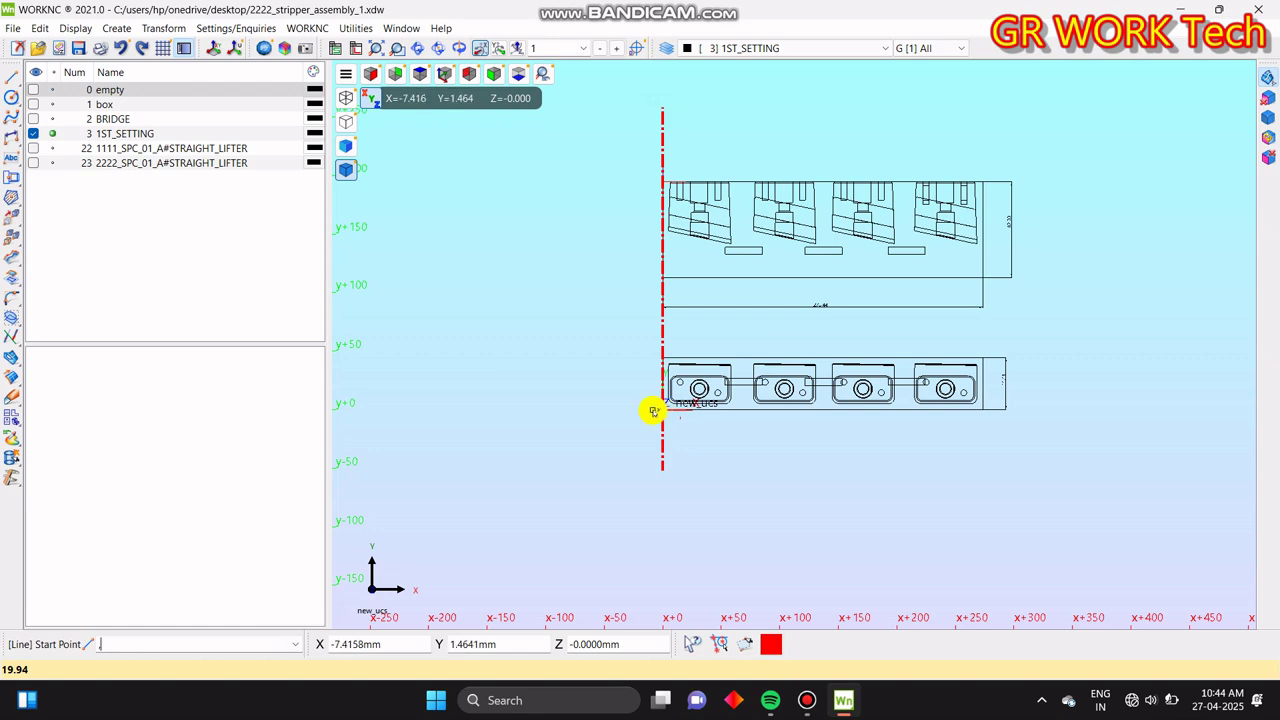
left_click(663, 408)
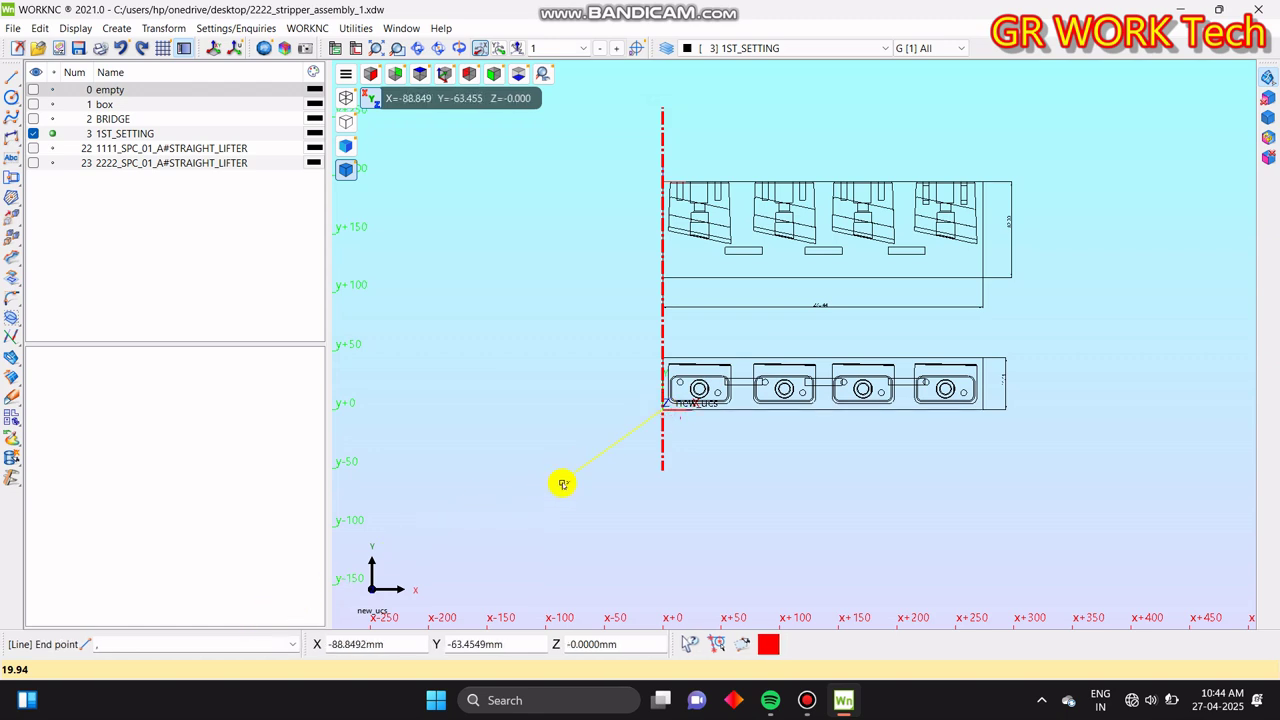
left_click(1058, 441)
left_click(570, 289)
left_click(607, 417)
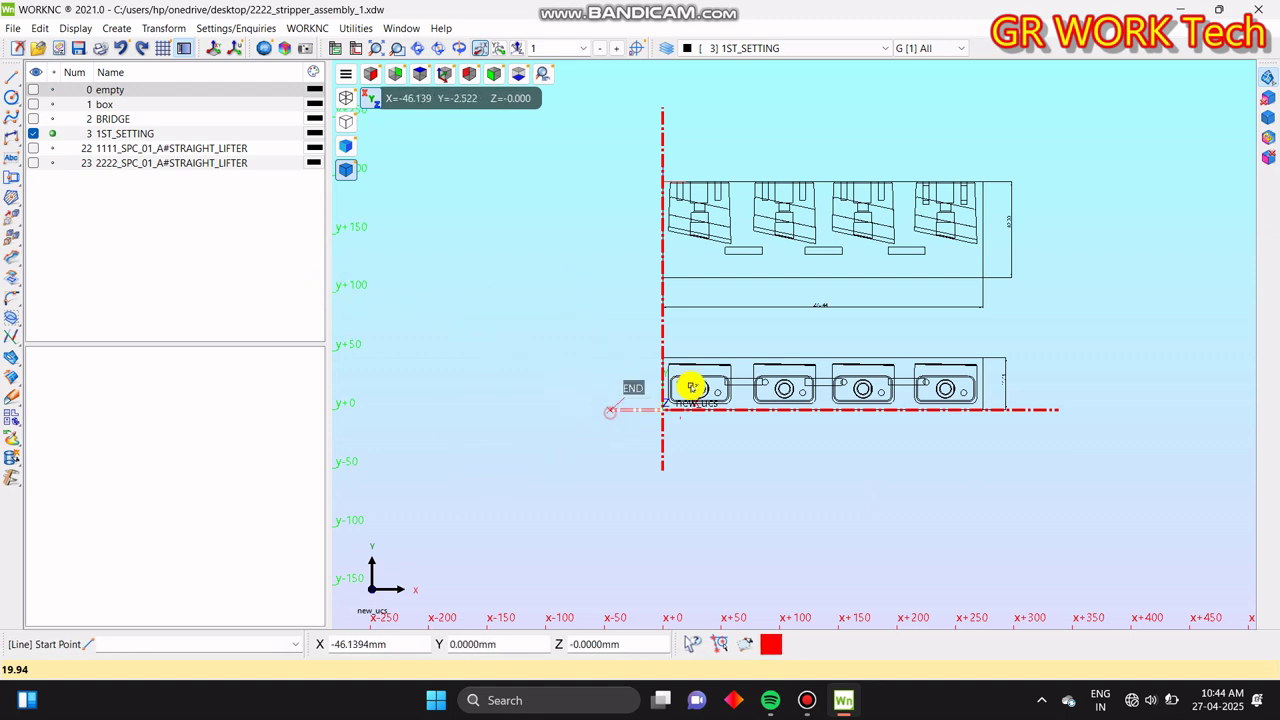
- Try to draw a horizontal centre line through the lower-left corner of the front view's outline
left_click(662, 277)
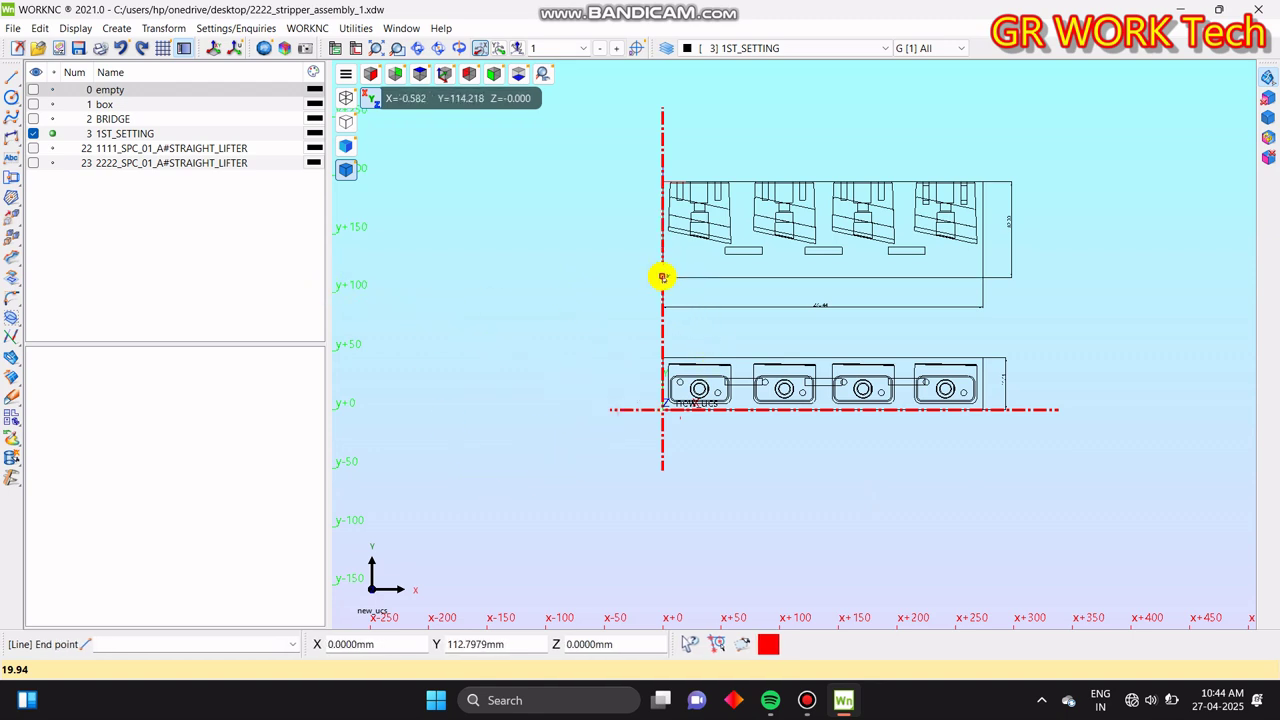
left_click(600, 318)
left_click(662, 277)
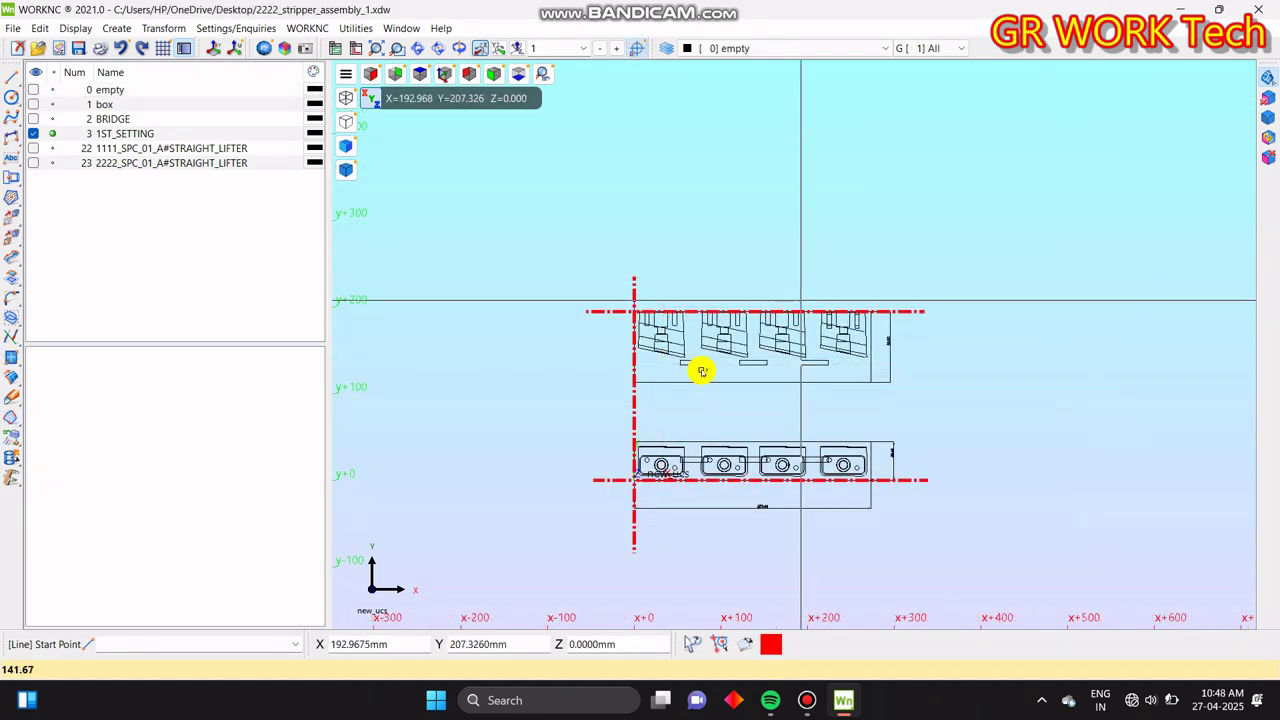
- Format the setting drawing's dimensions with bold Bahnschrift SemiBold SemiConden text at height 10
middle_click_drag(760, 454, 762, 374)
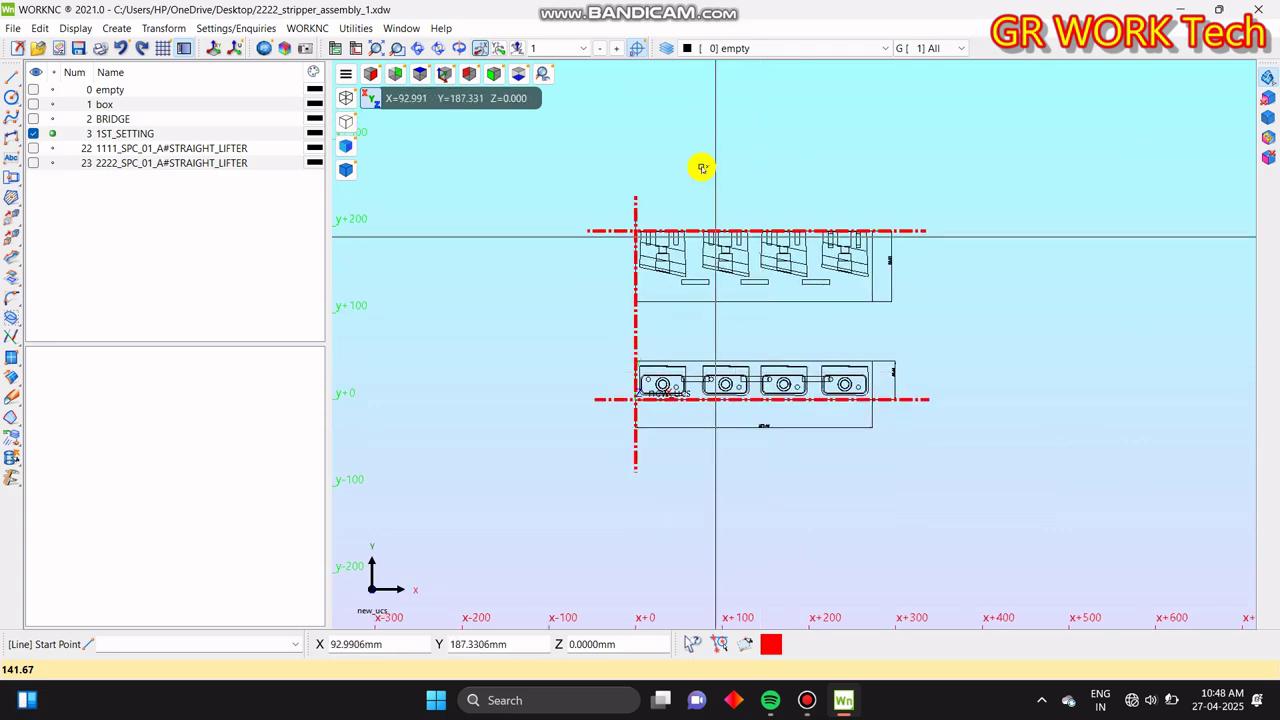
scroll(765, 367, "up", 3)
middle_click_drag(817, 320, 783, 386)
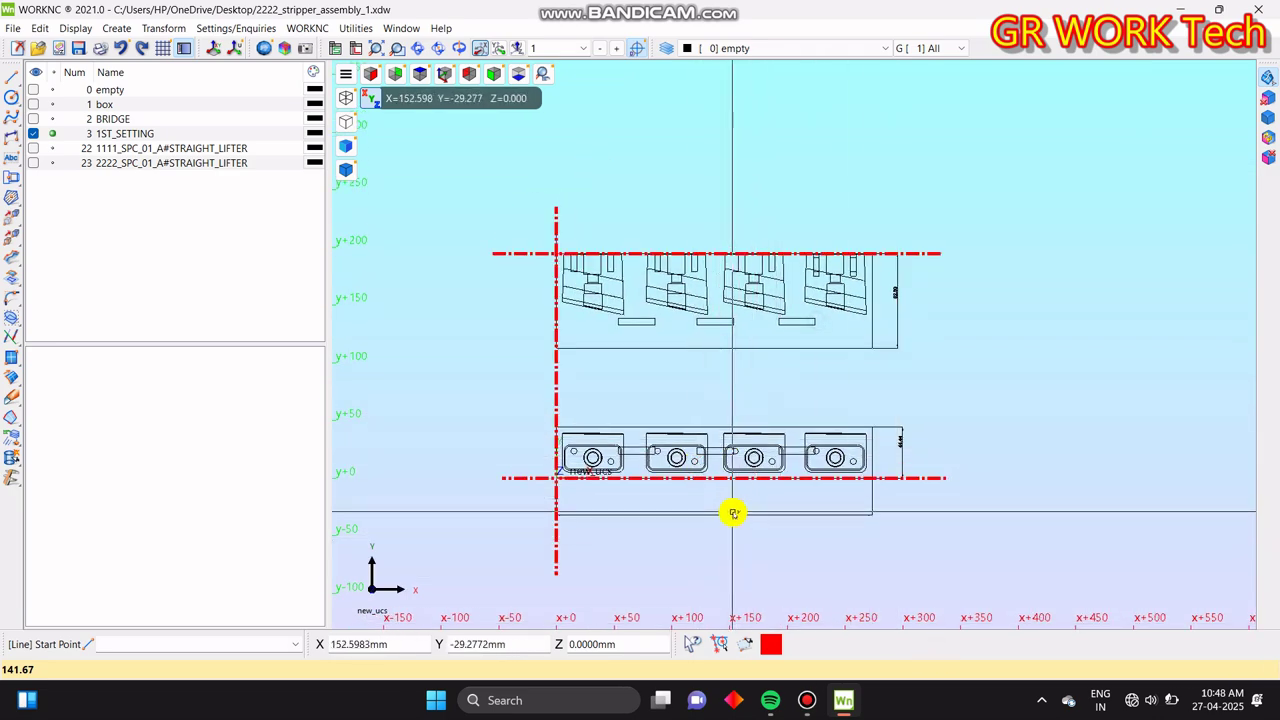
left_click(14, 136)
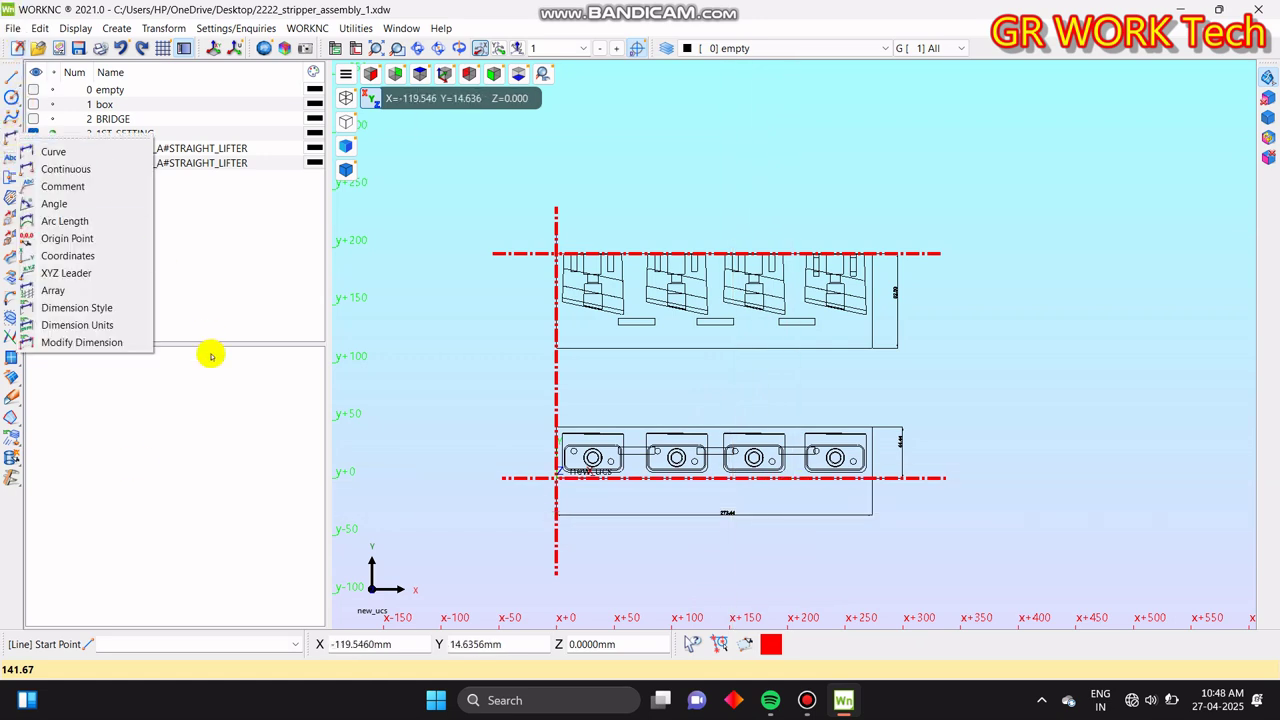
left_click(90, 308)
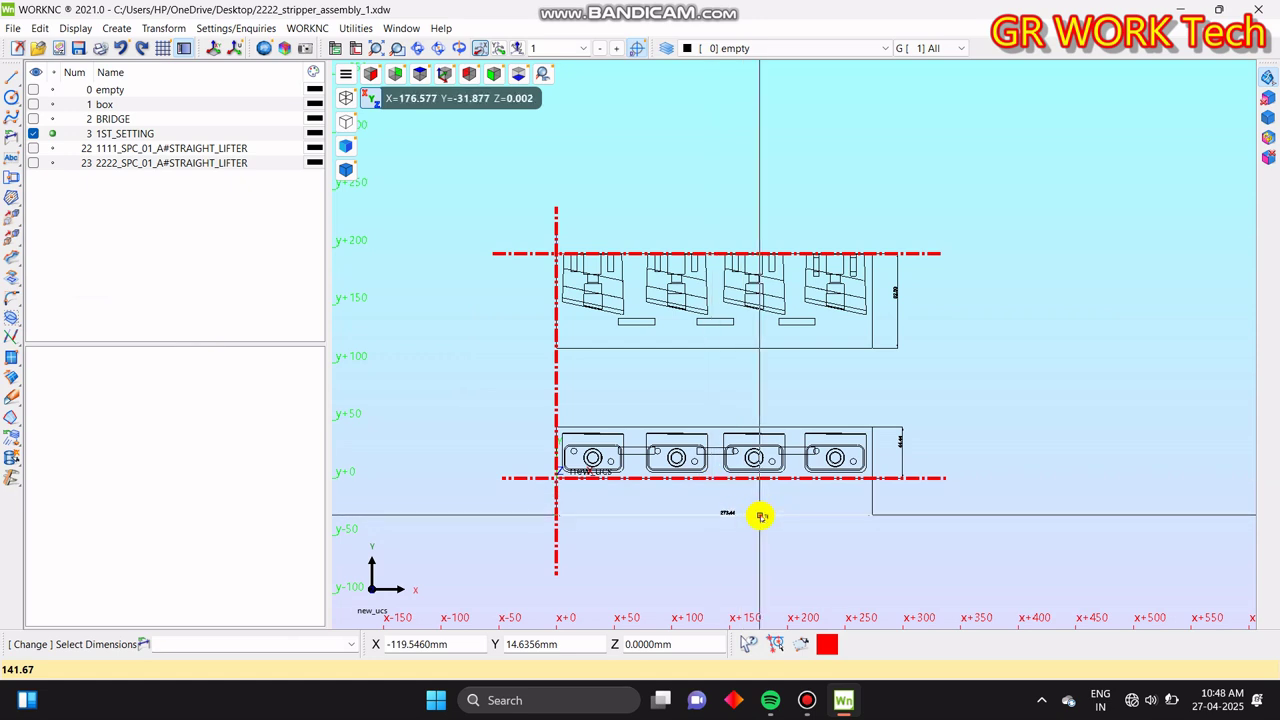
left_click(720, 516)
left_click(903, 449)
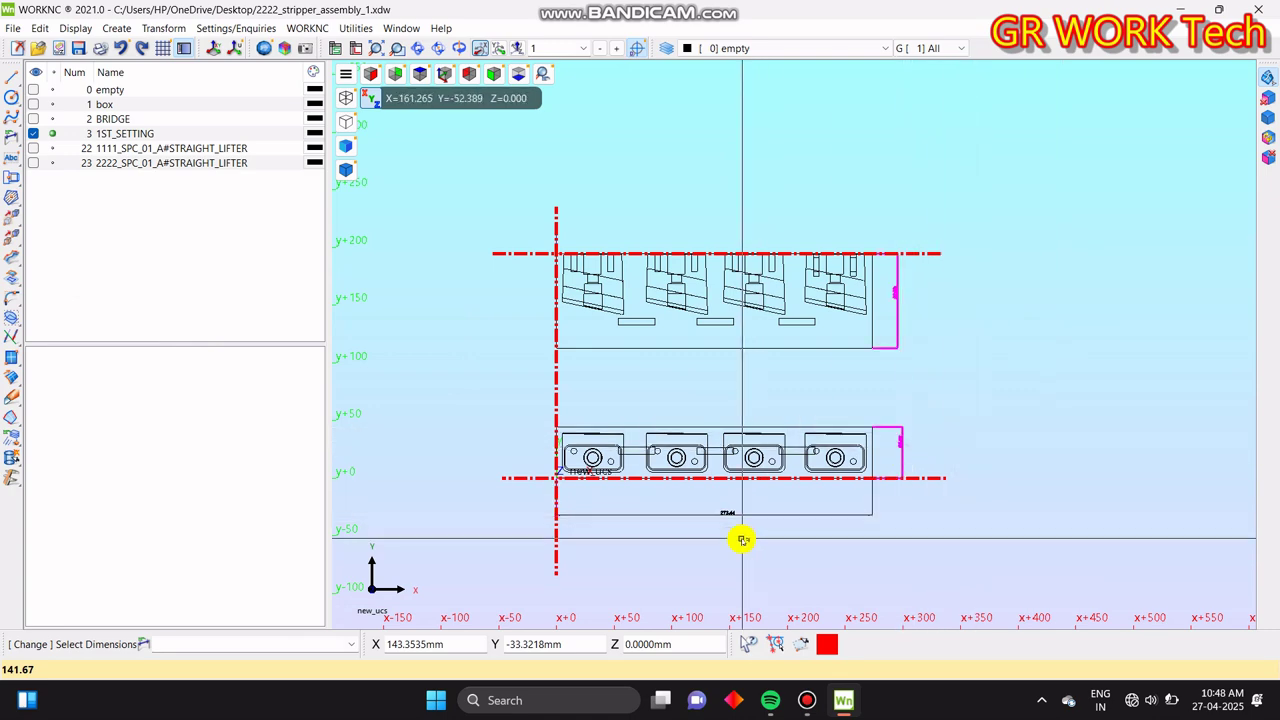
left_click(767, 518)
right_click(880, 566)
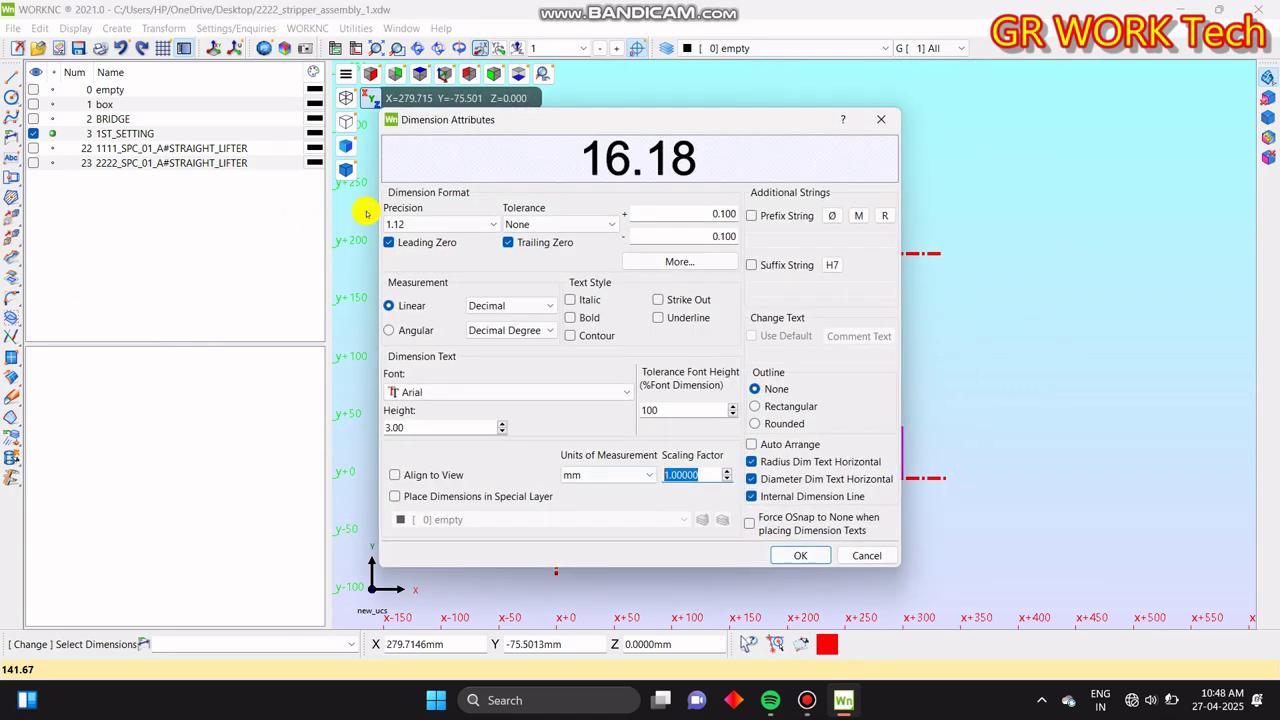
left_click(579, 319)
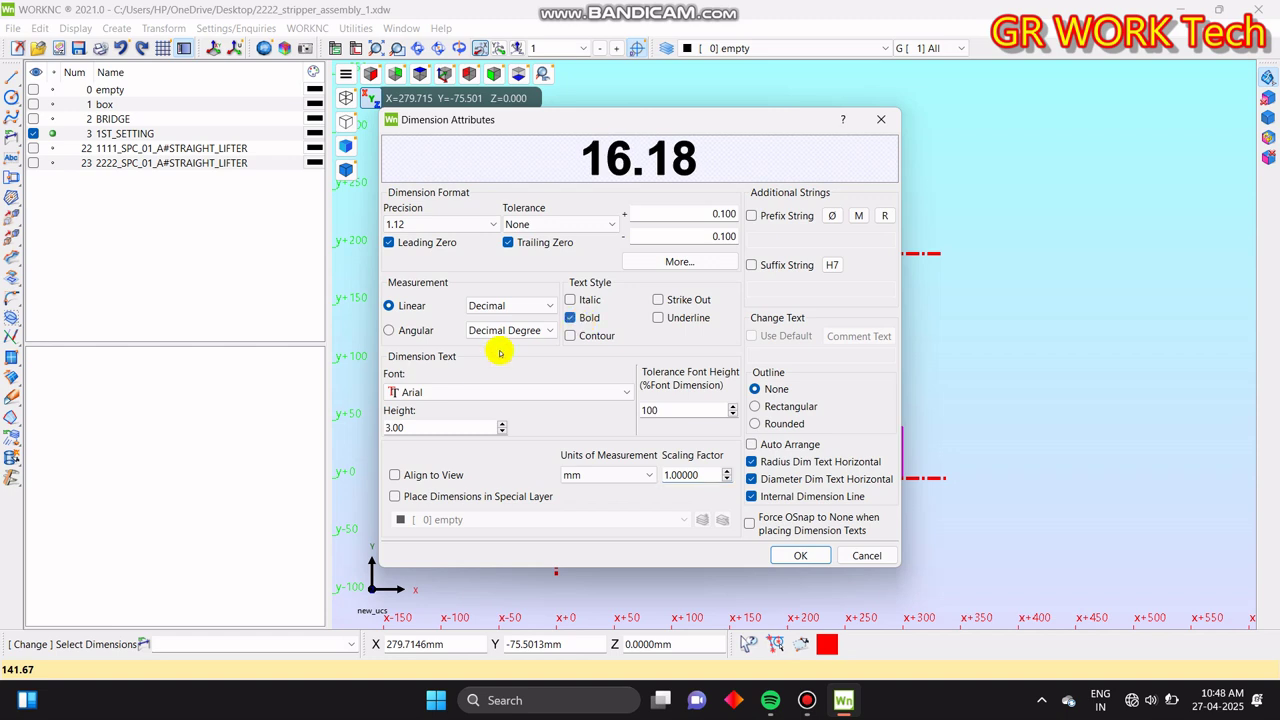
double_click(446, 428)
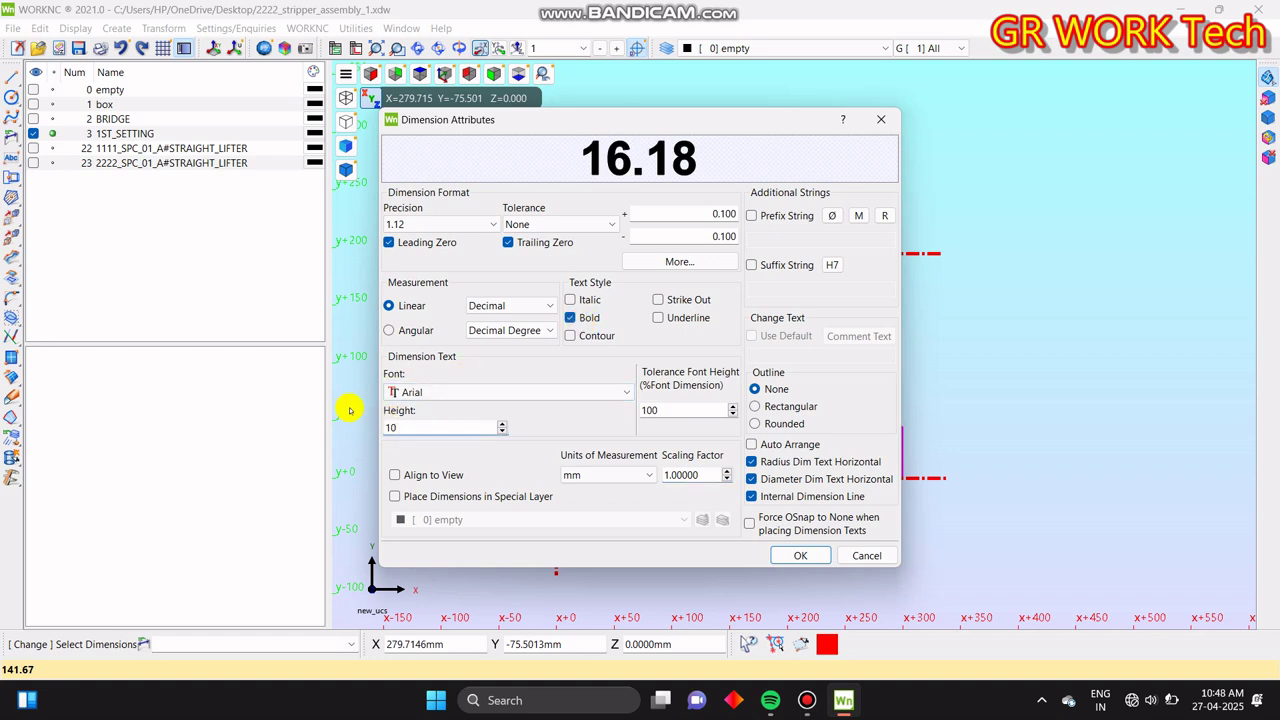
left_click(450, 391)
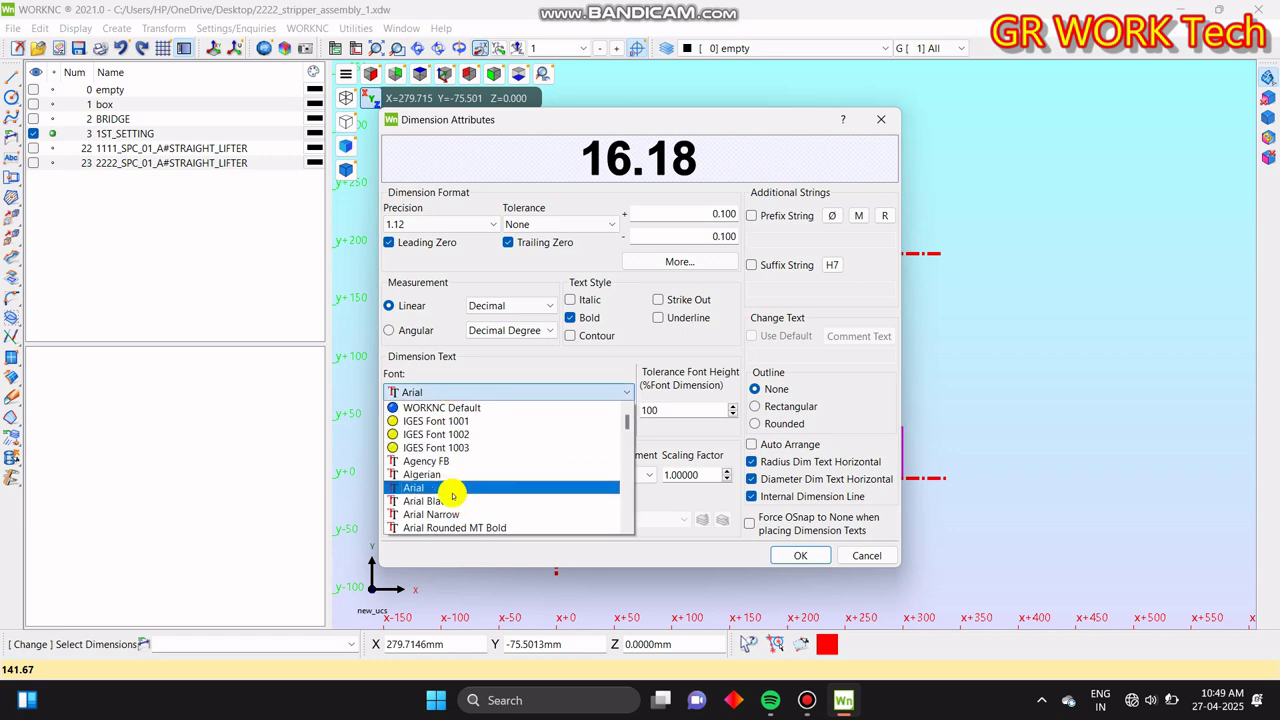
scroll(455, 488, "down", 5)
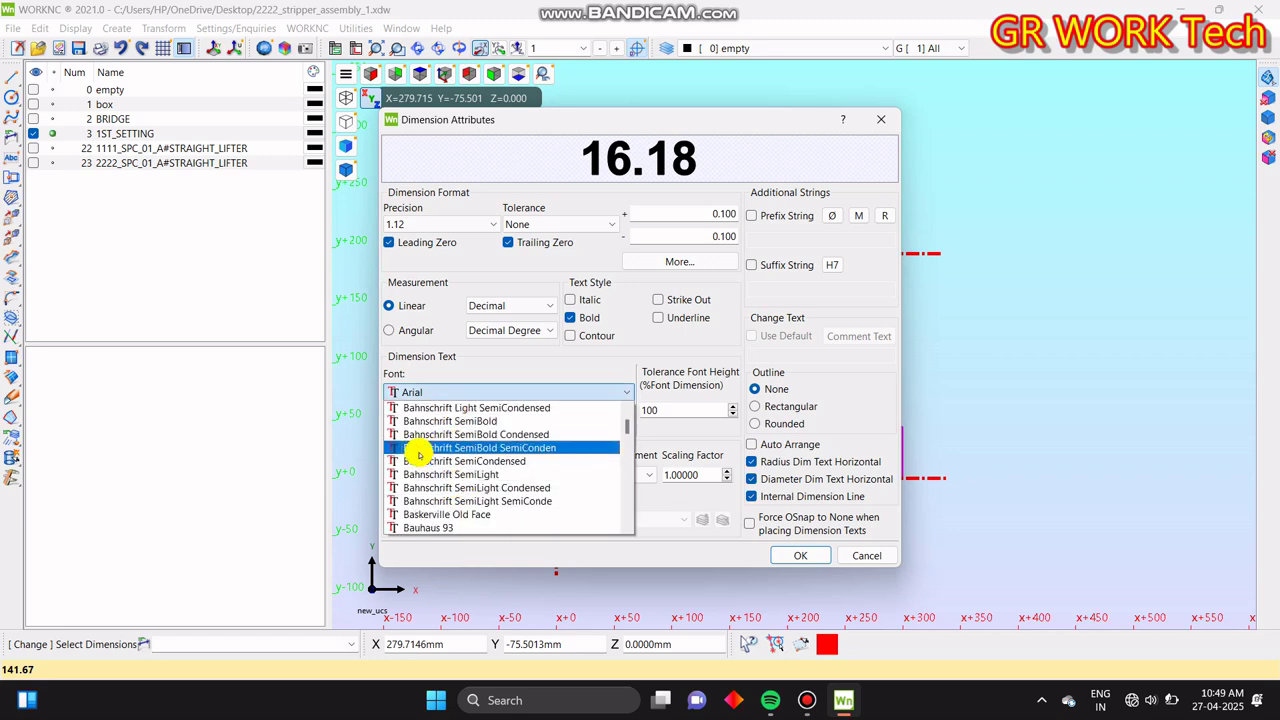
left_click(418, 453)
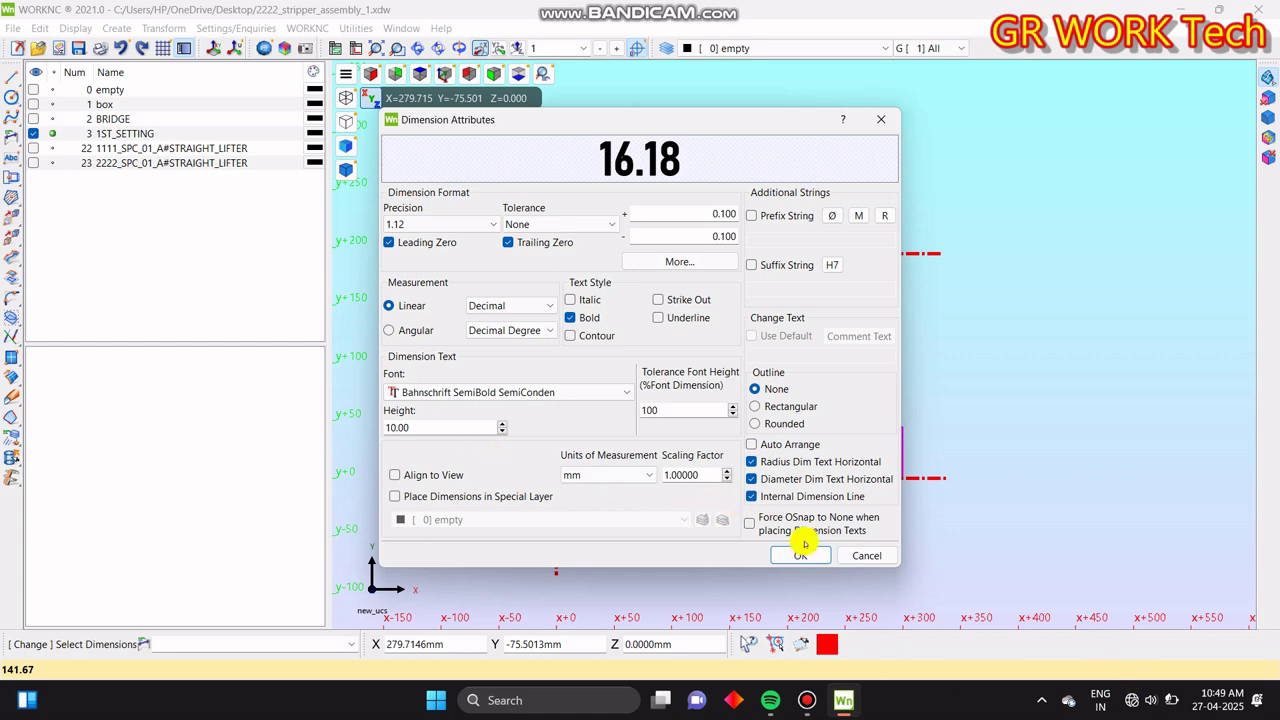
left_click(803, 554)
- Reapply a text height of 10 to the length, width and height dimensions of the two views
scroll(751, 483, "up", 2)
scroll(643, 506, "down", 2)
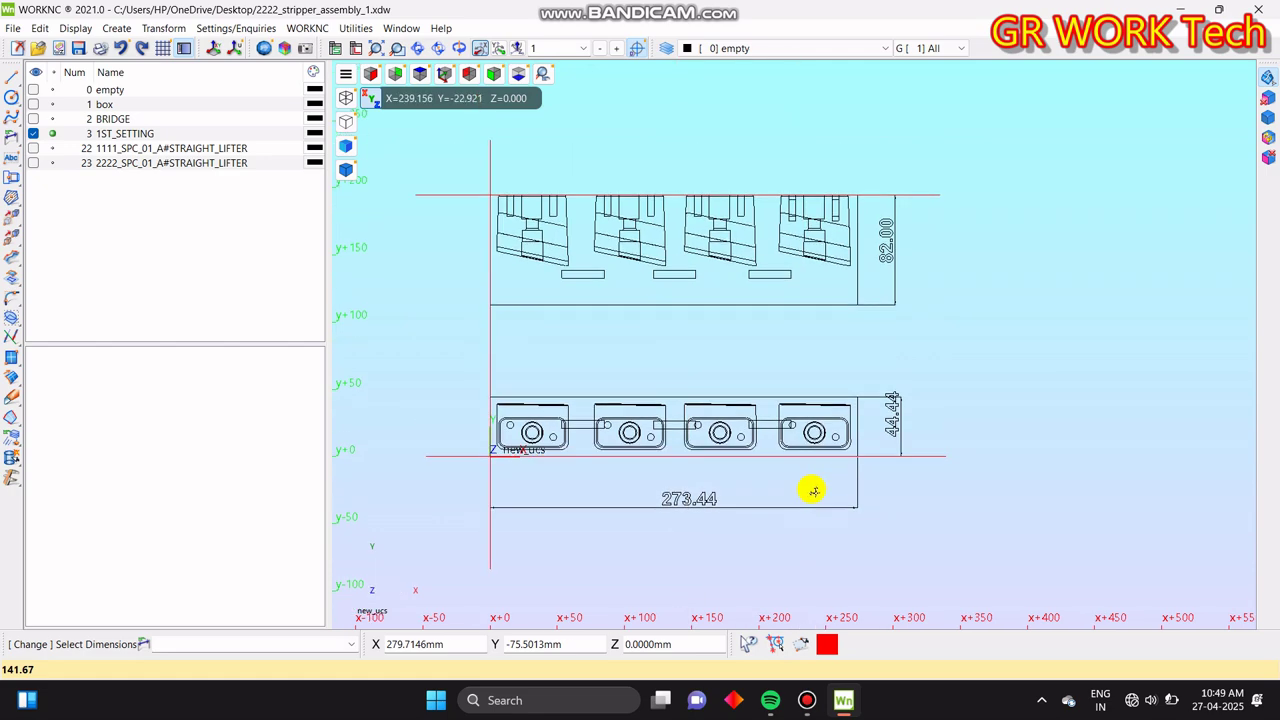
double_click(714, 498)
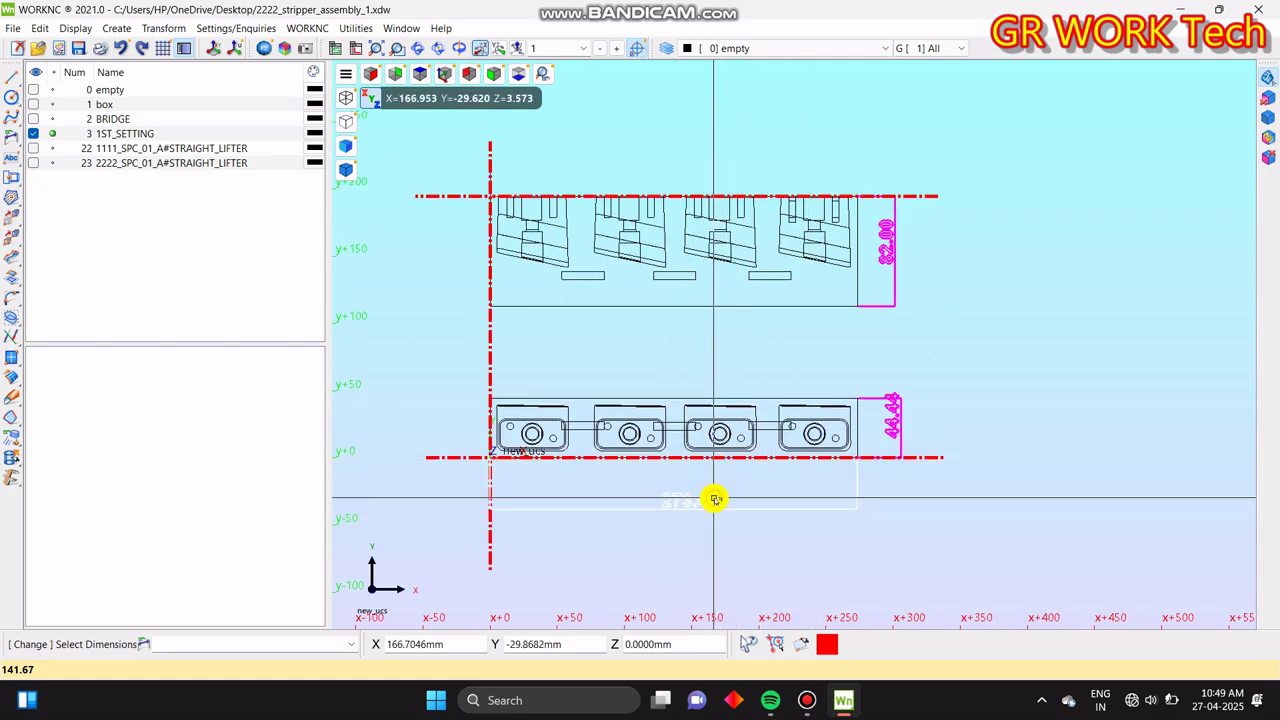
right_click(717, 551)
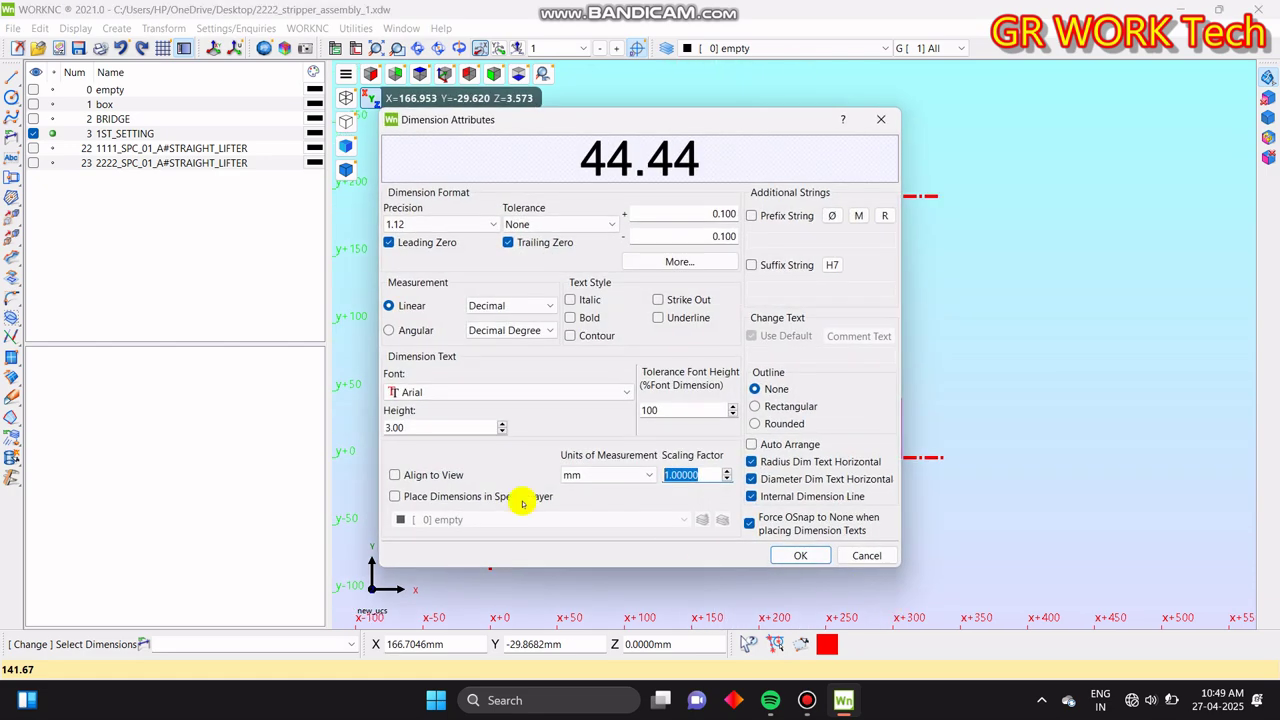
double_click(451, 428)
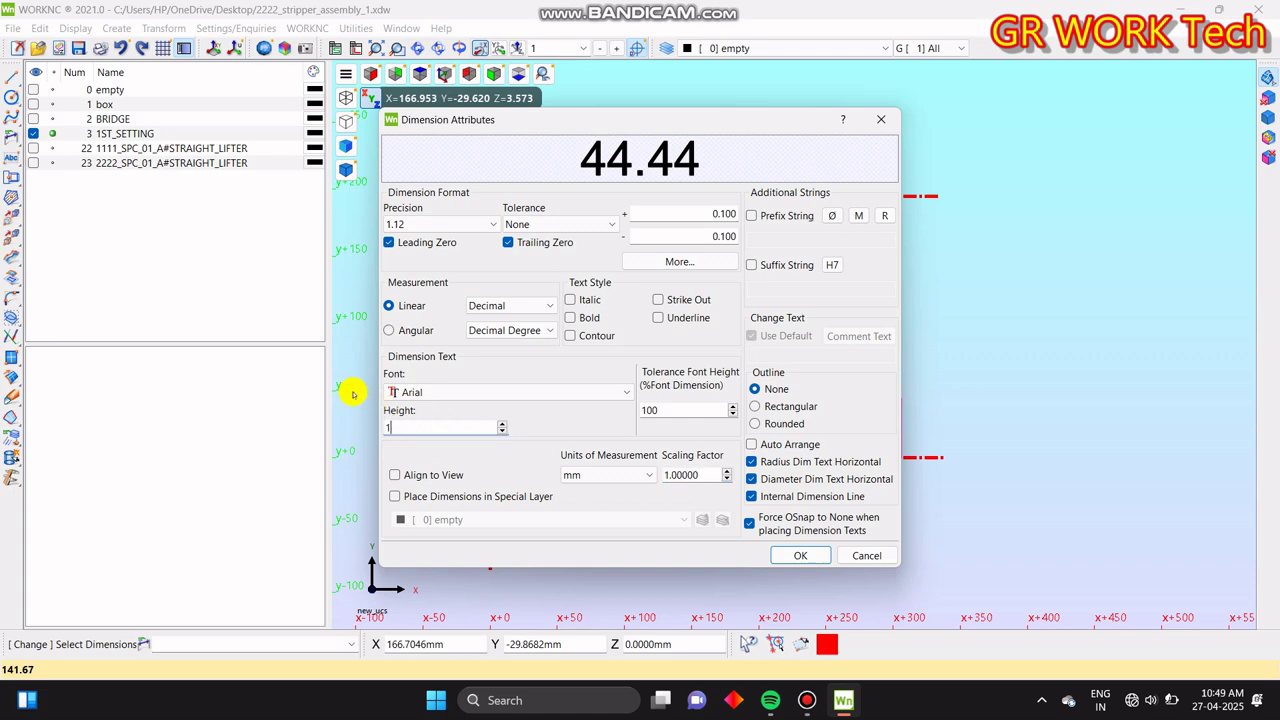
type("10")
key("Return")
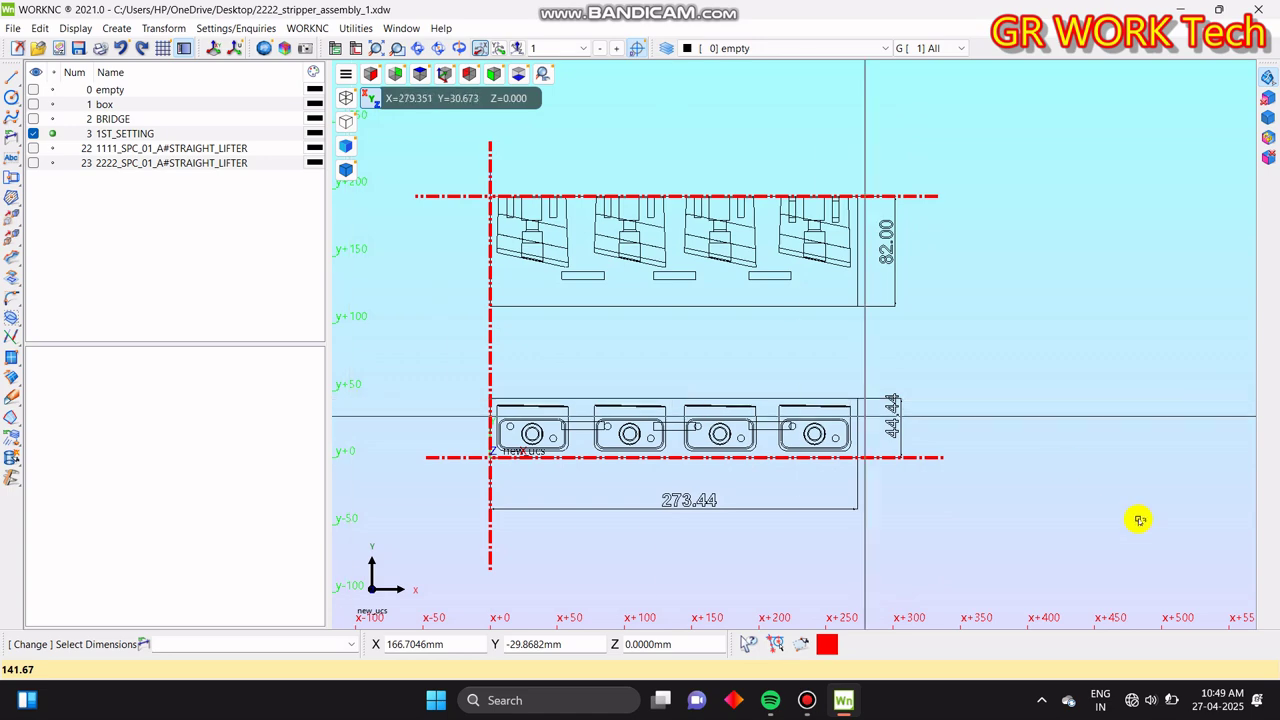
left_click(668, 508)
key("Escape")
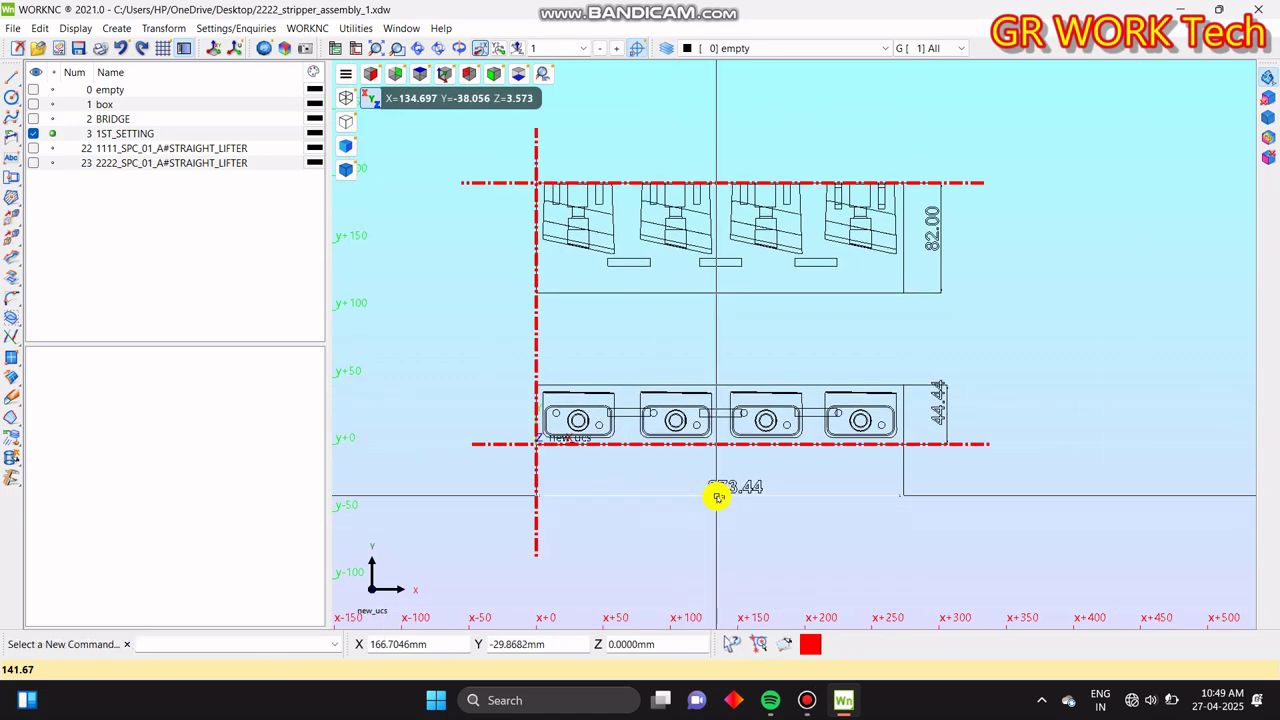
- Add a fit-rectangle text reading "Ref" just below the top view's horizontal centre line, beside the new_ucs origin
middle_click_drag(823, 528, 866, 526)
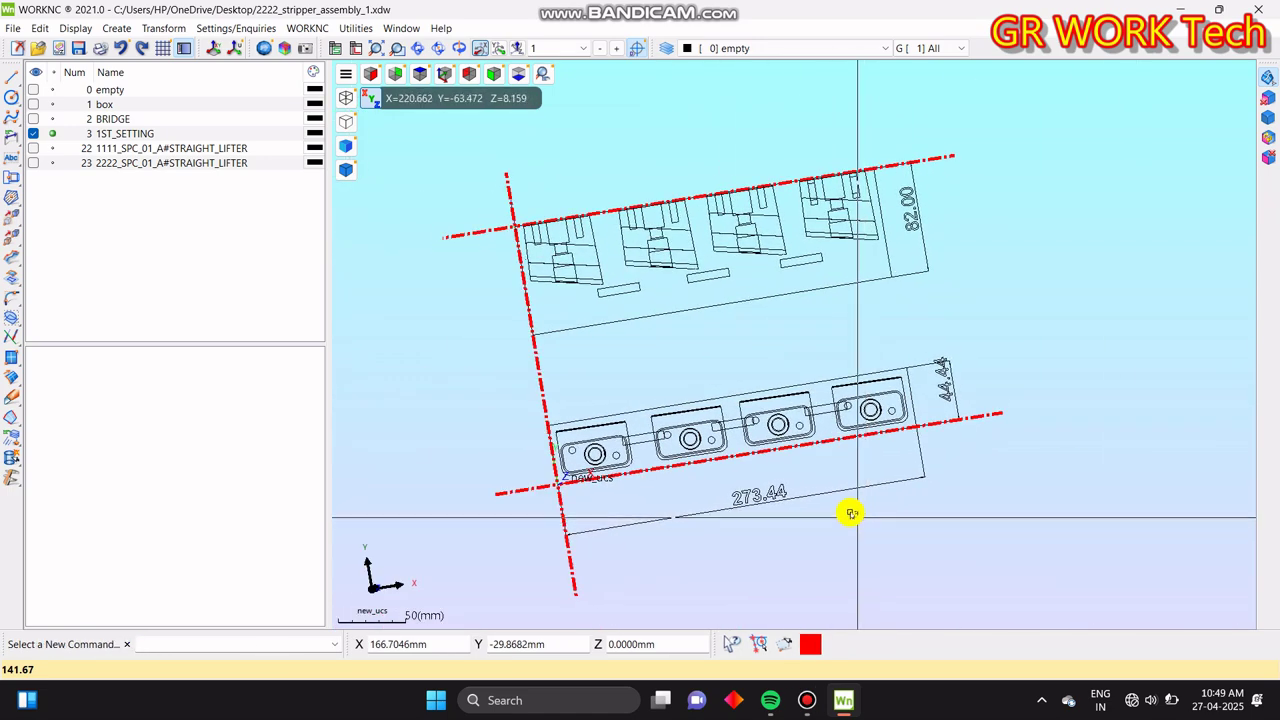
key("t")
middle_click_drag(999, 413, 920, 394)
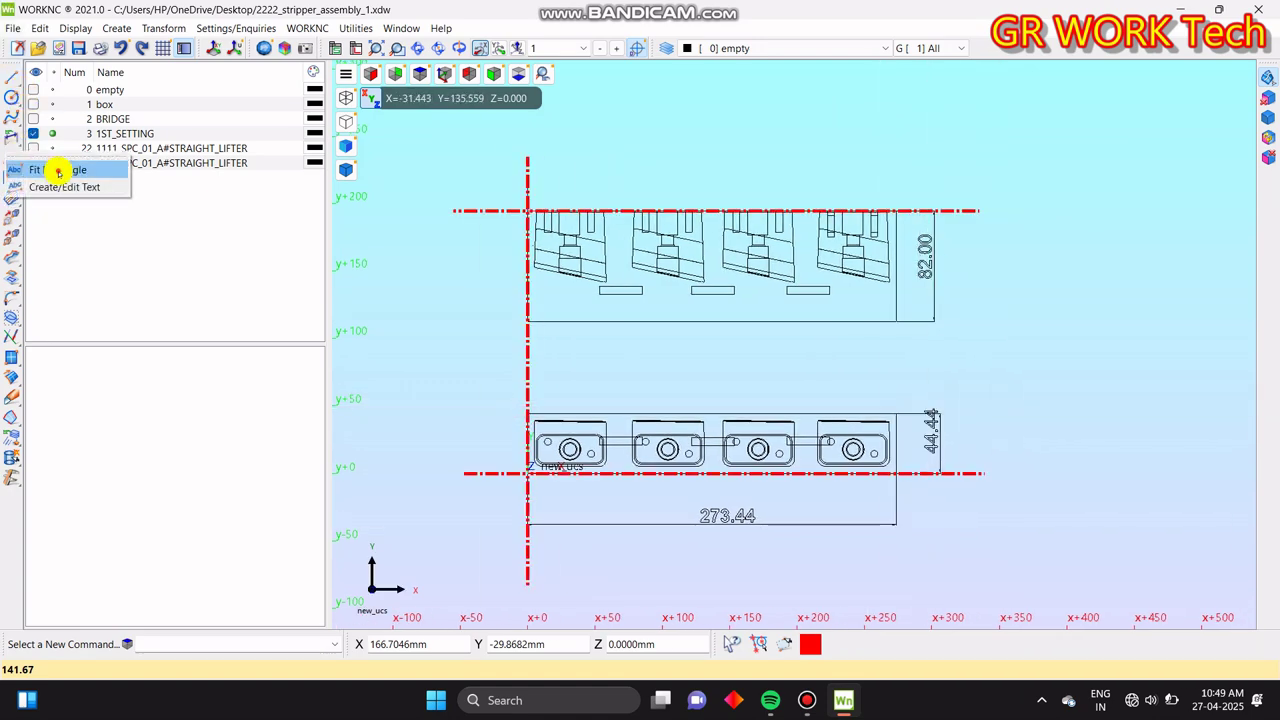
left_click(11, 156)
scroll(595, 557, "up", 2)
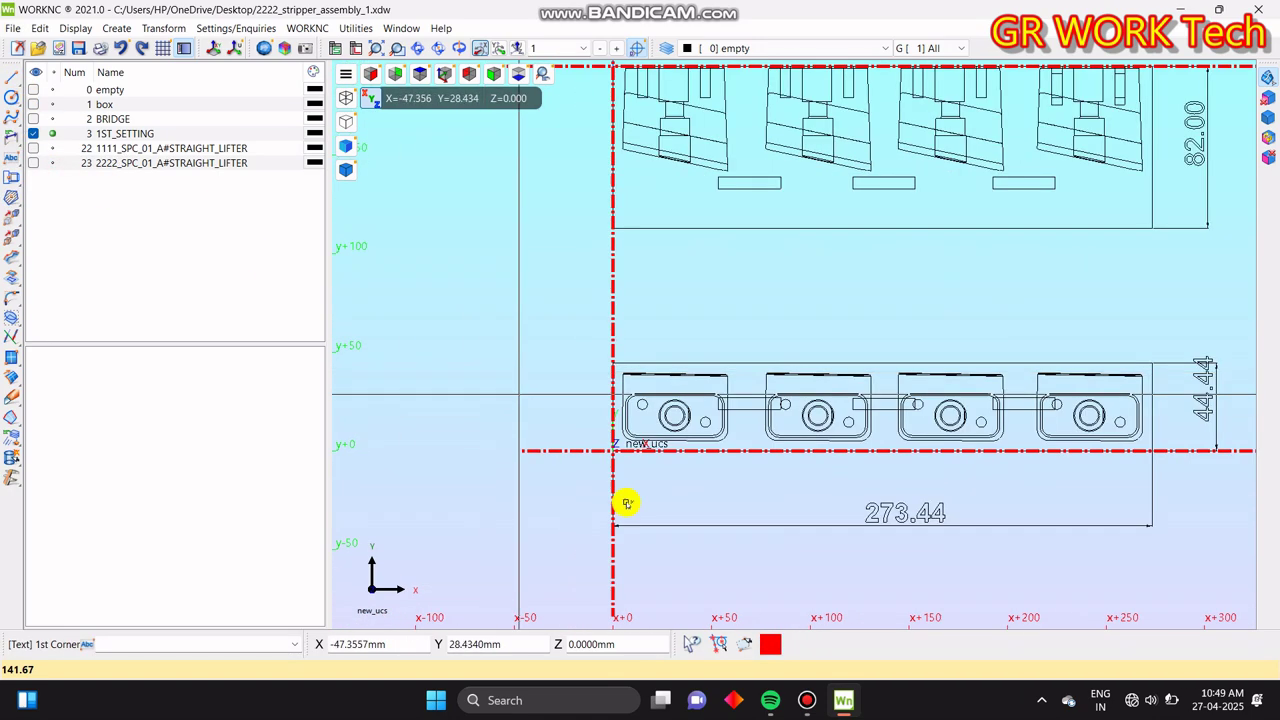
left_click(532, 457)
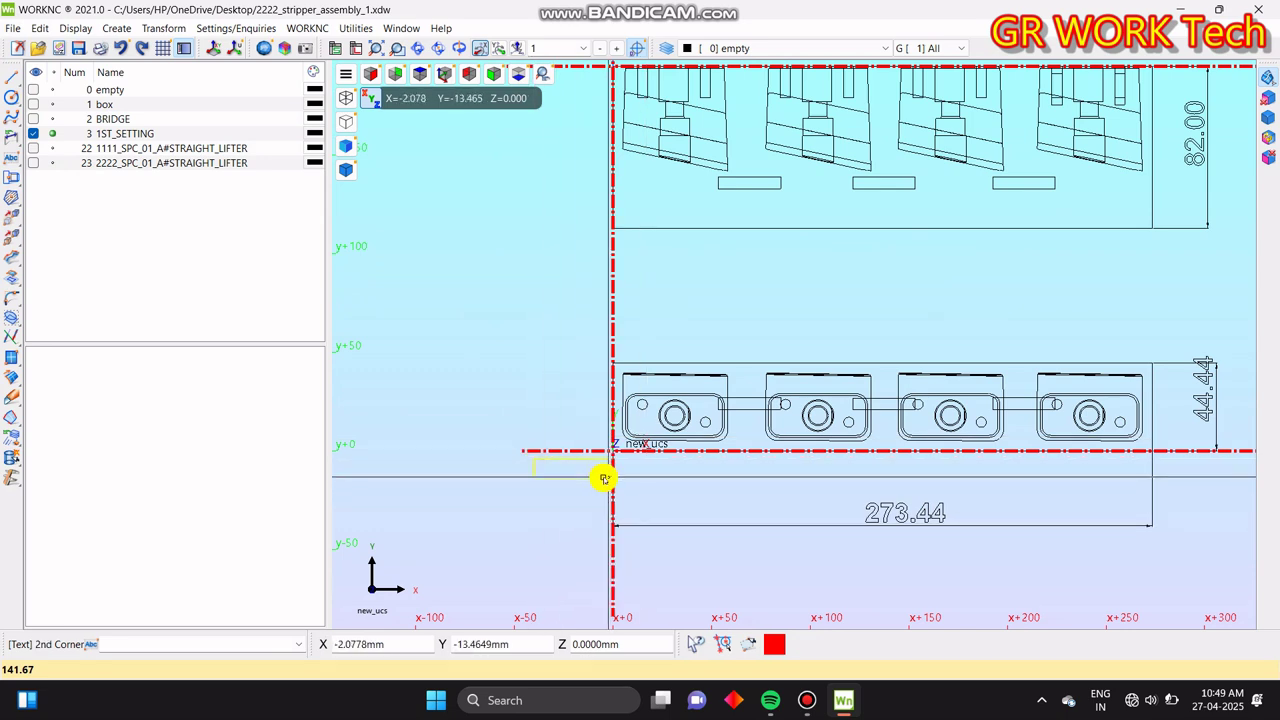
left_click(603, 477)
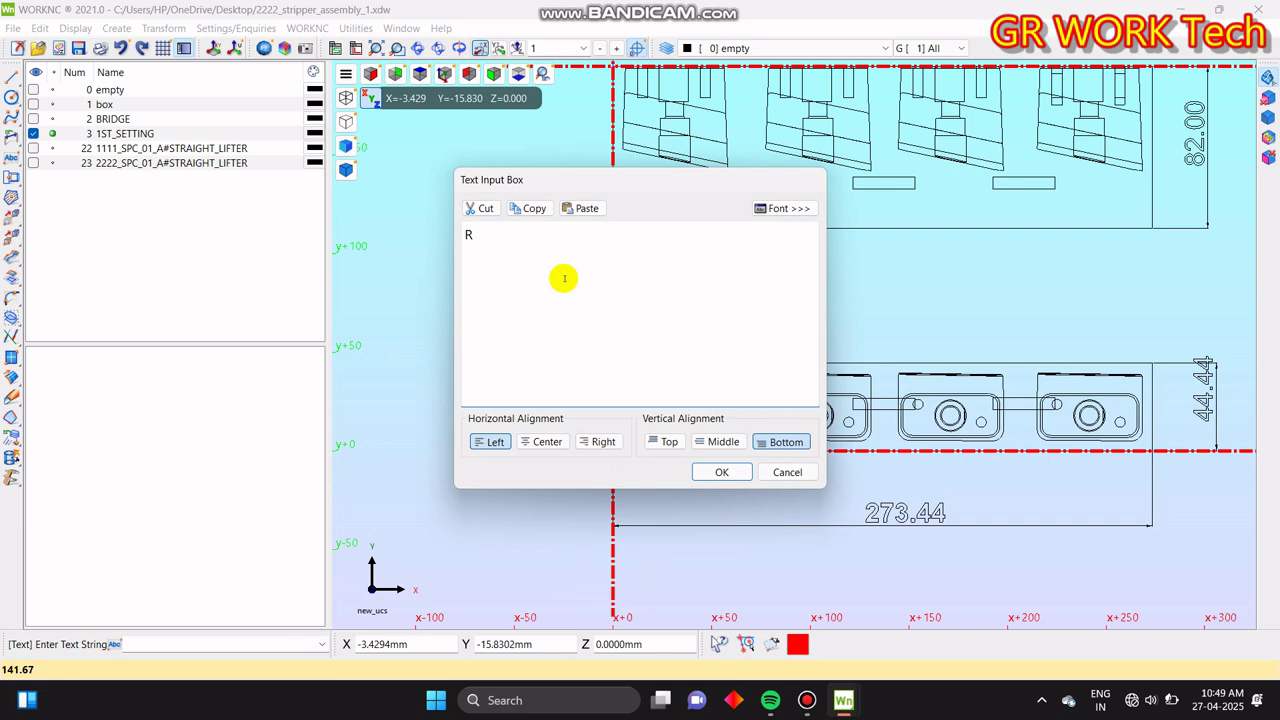
- Make the reference label's Arial text bold and finish placing it
left_click(789, 208)
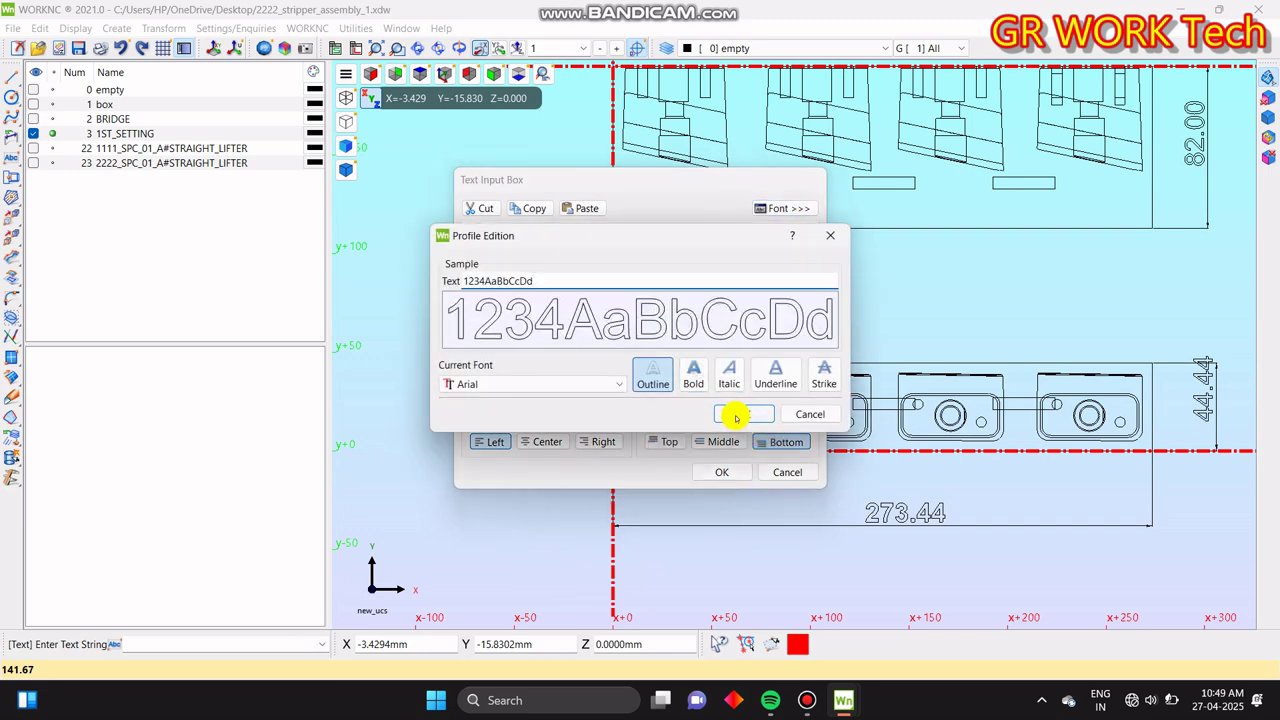
left_click(706, 375)
left_click(648, 374)
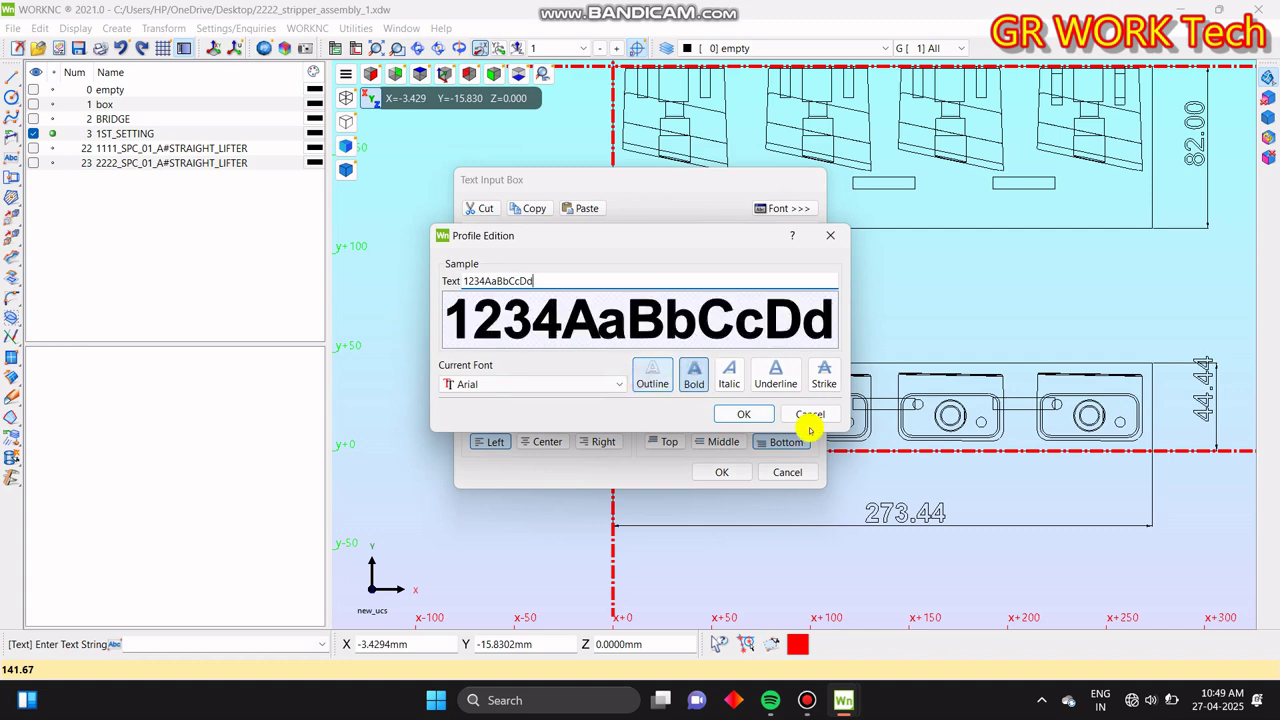
left_click(741, 416)
left_click(722, 471)
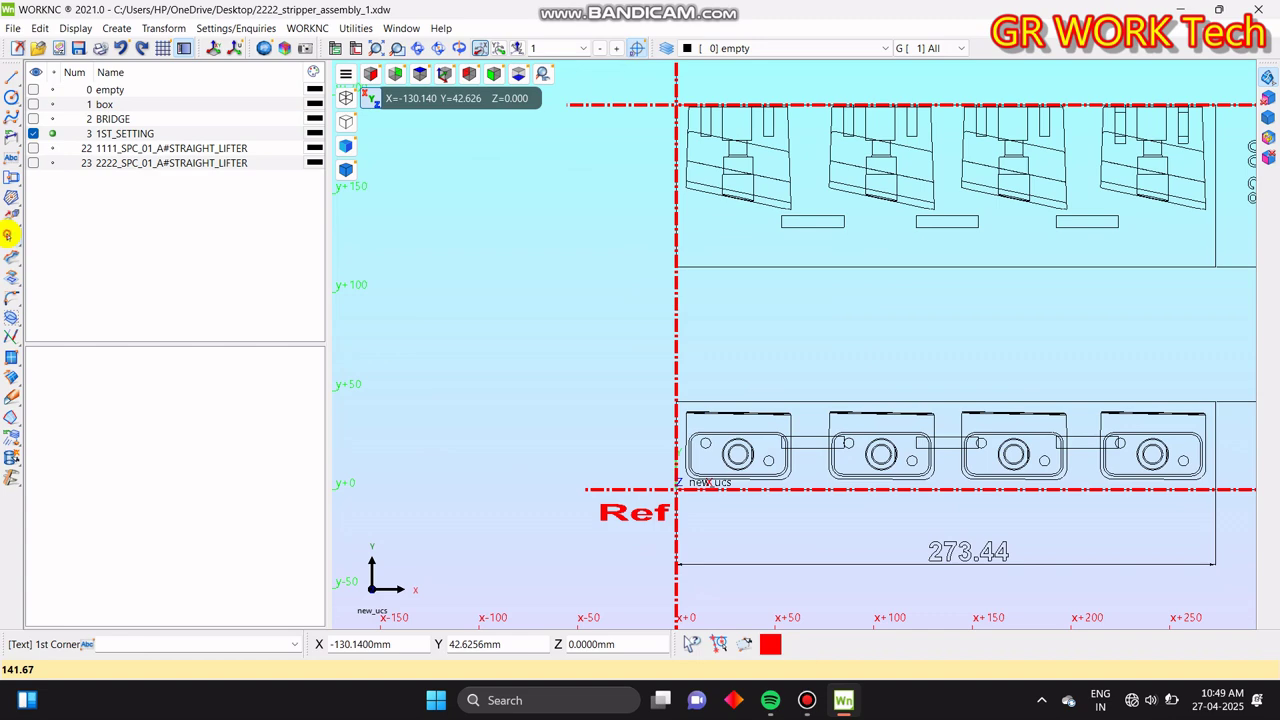
- Copy the "Ref" label once to just above the front view's horizontal centre line, beside the vertical centre line
left_click(8, 235)
left_click(656, 508)
left_click(656, 507)
middle_click_drag(668, 204, 673, 487)
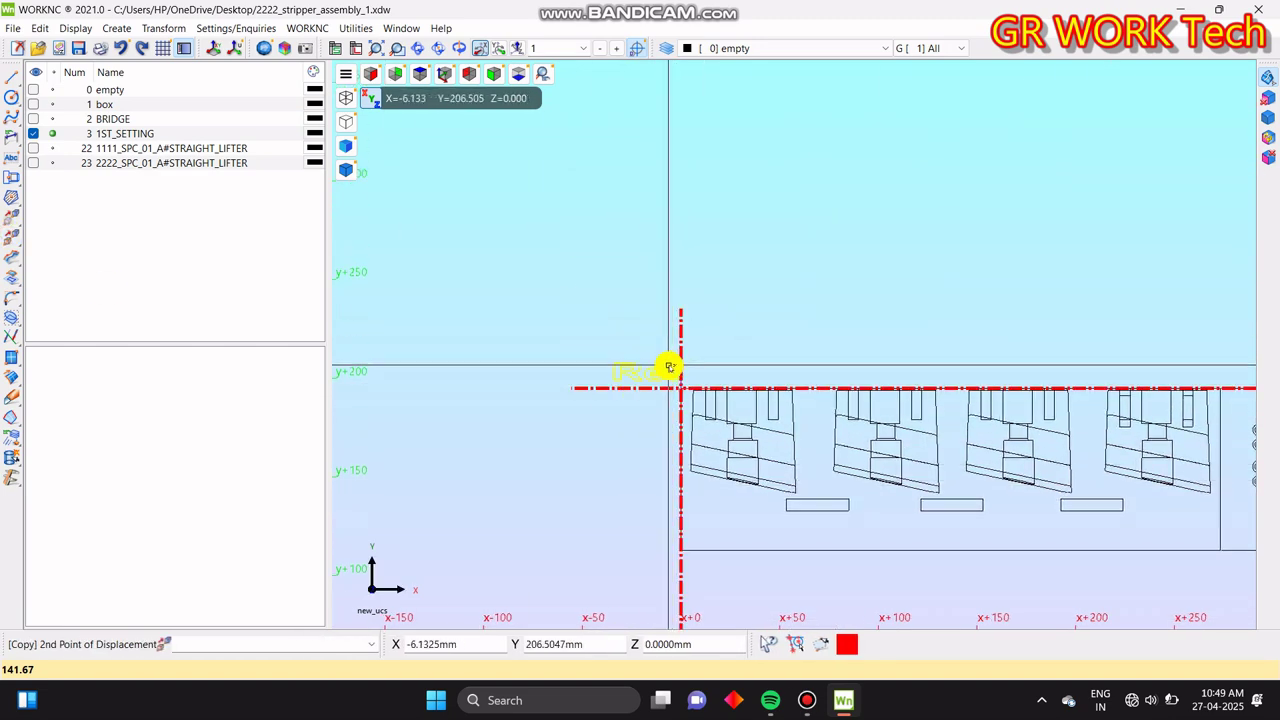
left_click(661, 369)
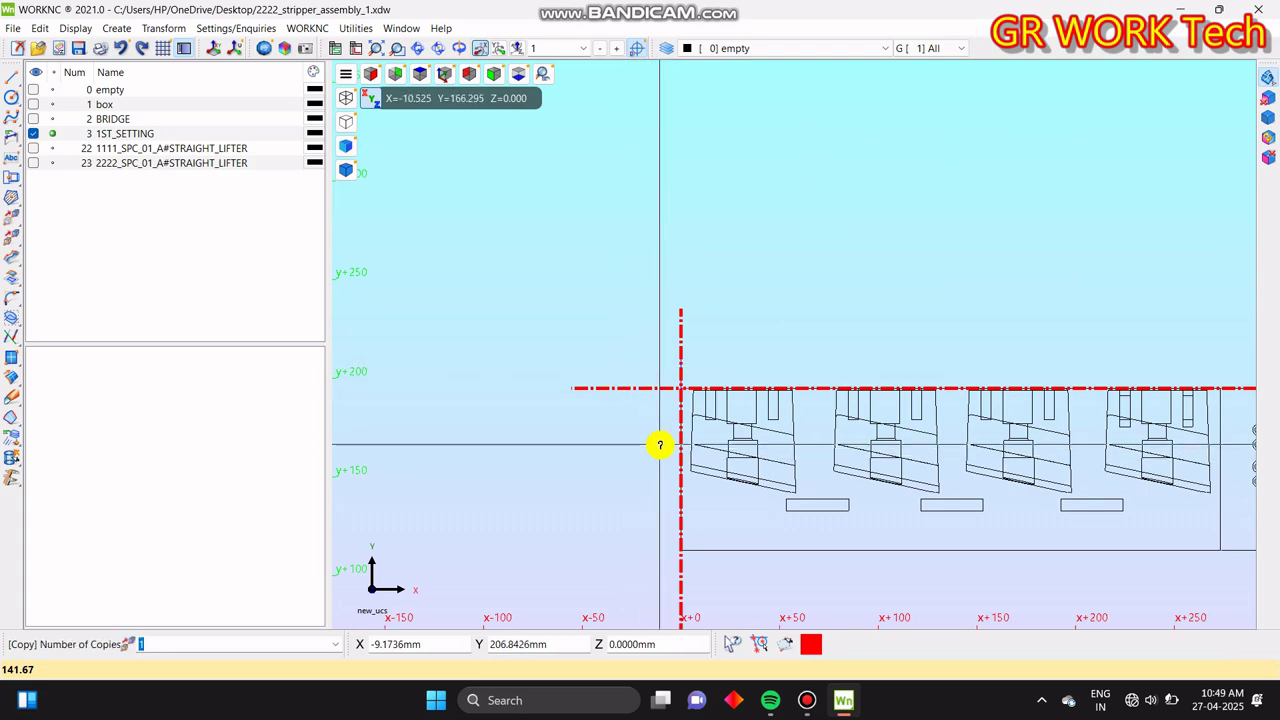
key("Return")
middle_click_drag(660, 443, 740, 283)
scroll(814, 417, "down", 3)
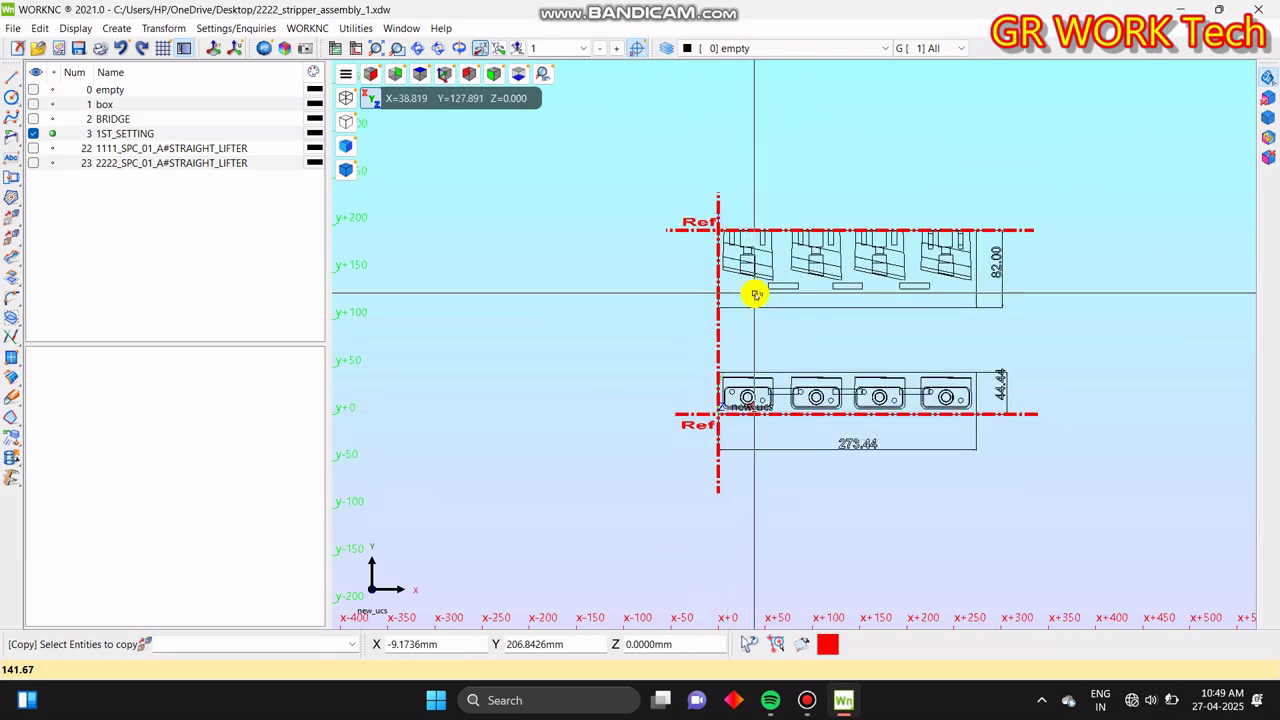
- Save the assembly file with the labelled setting drawing
middle_click_drag(1222, 221, 1134, 266)
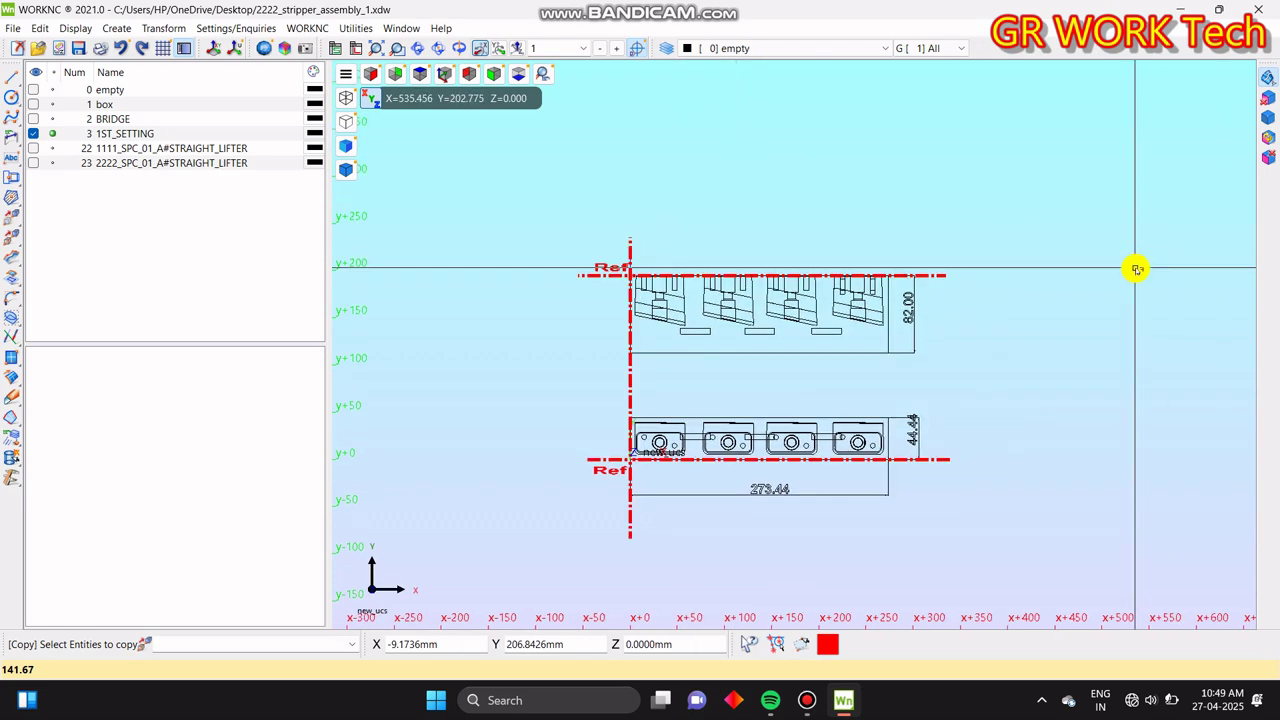
scroll(487, 596, "up", 2)
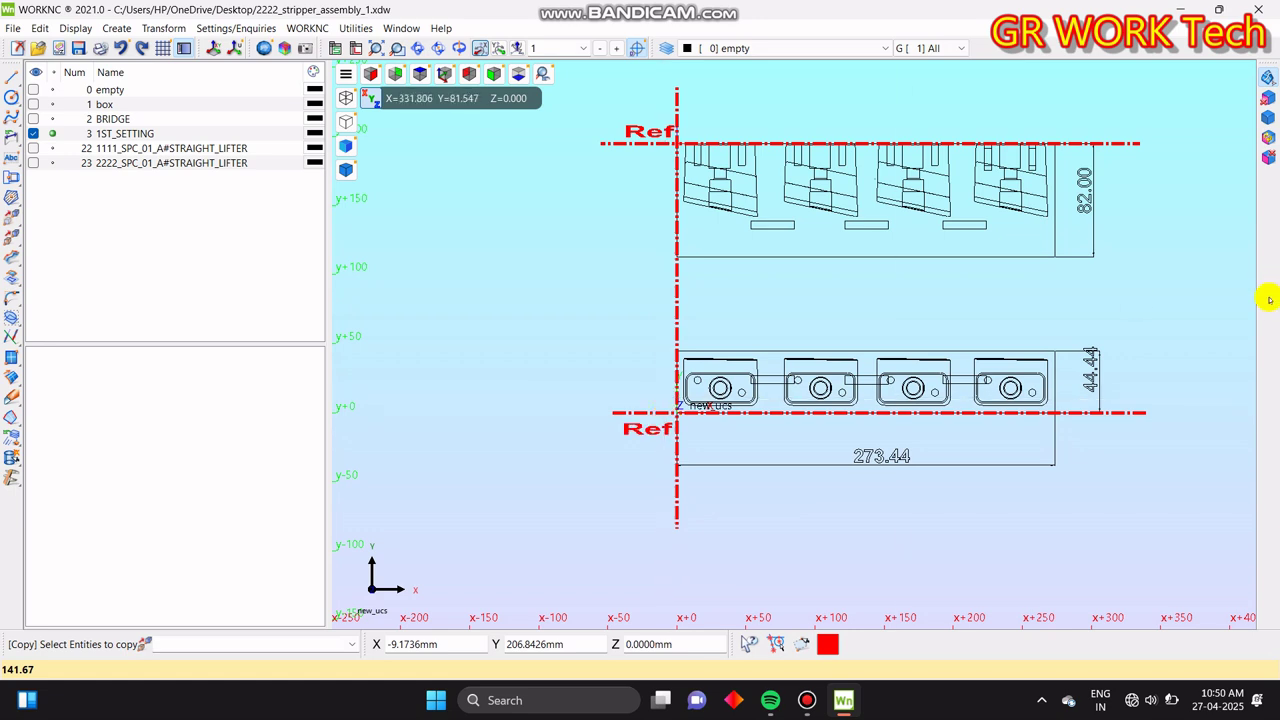
middle_click_drag(1000, 126, 900, 191)
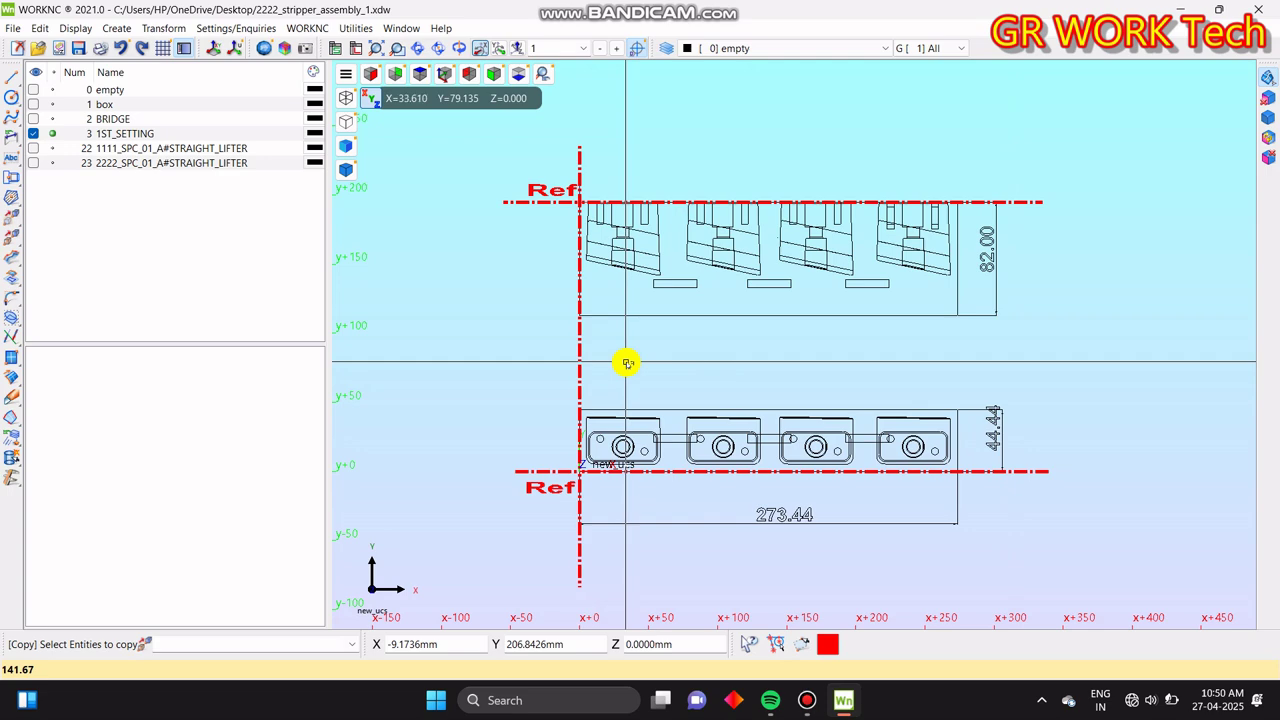
middle_click_drag(886, 323, 824, 328)
scroll(829, 325, "down", 2)
middle_click_drag(1018, 235, 966, 259)
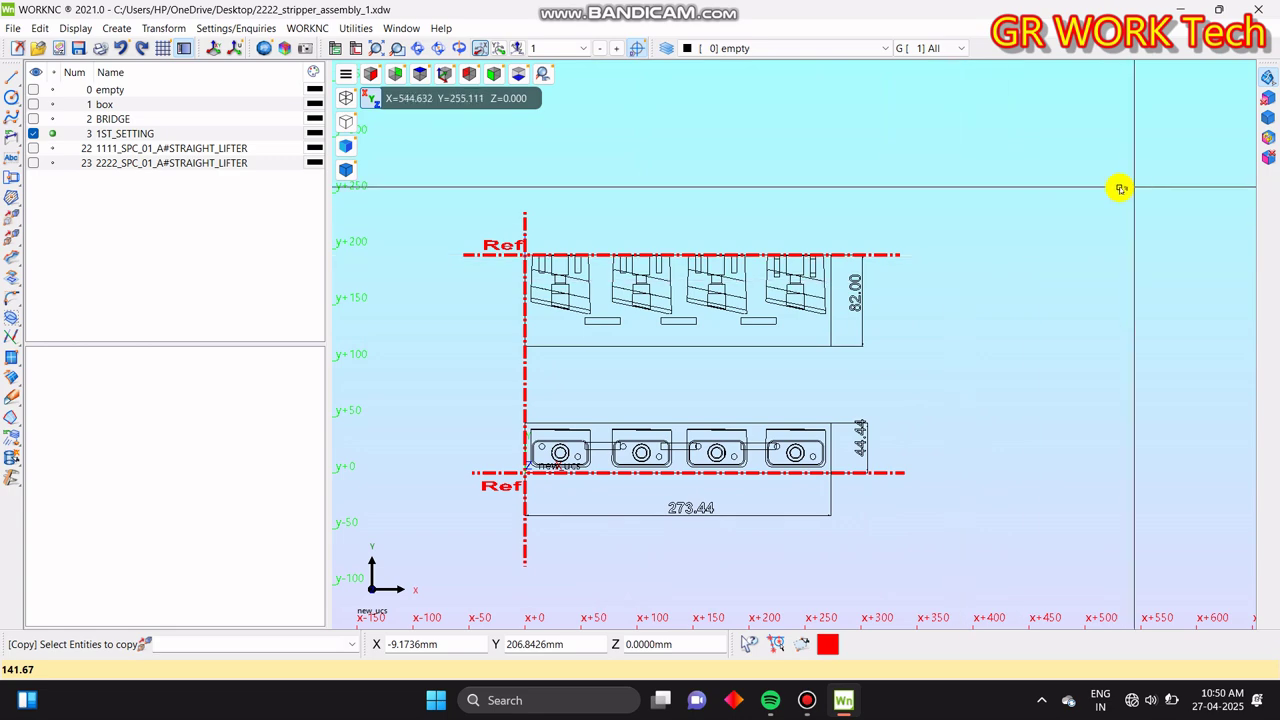
middle_click_drag(857, 409, 835, 368)
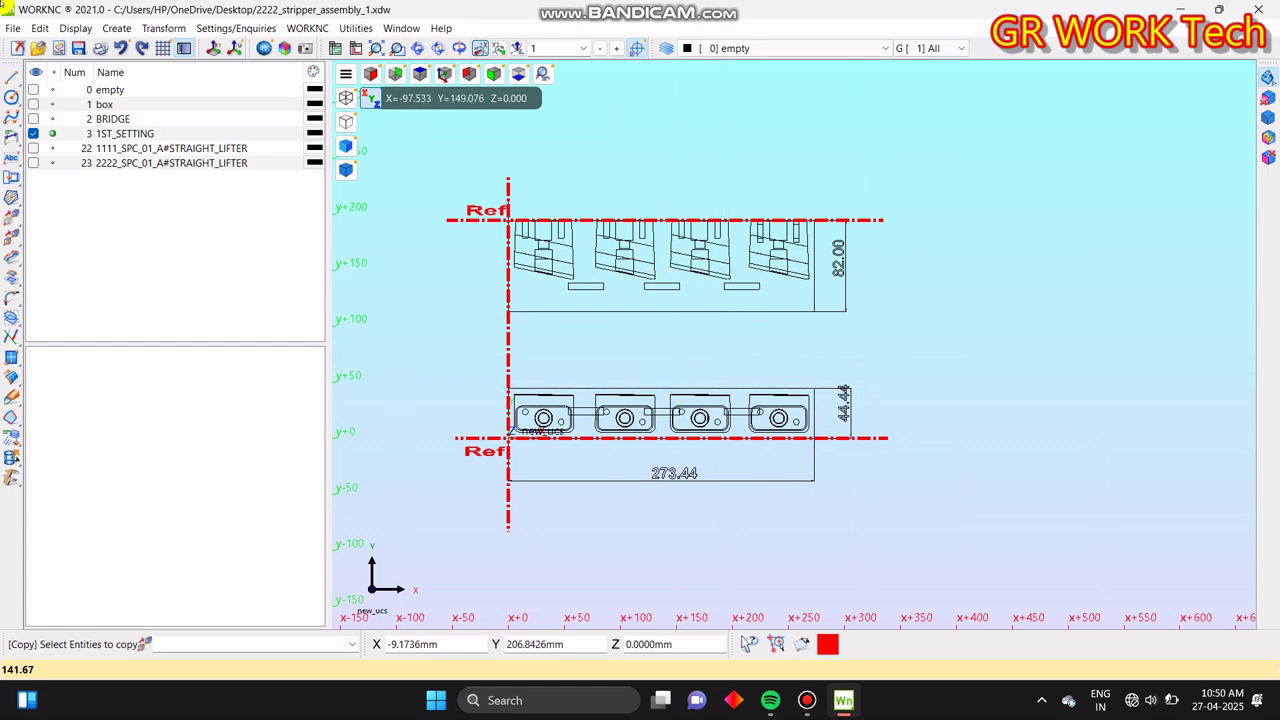
left_click(80, 47)
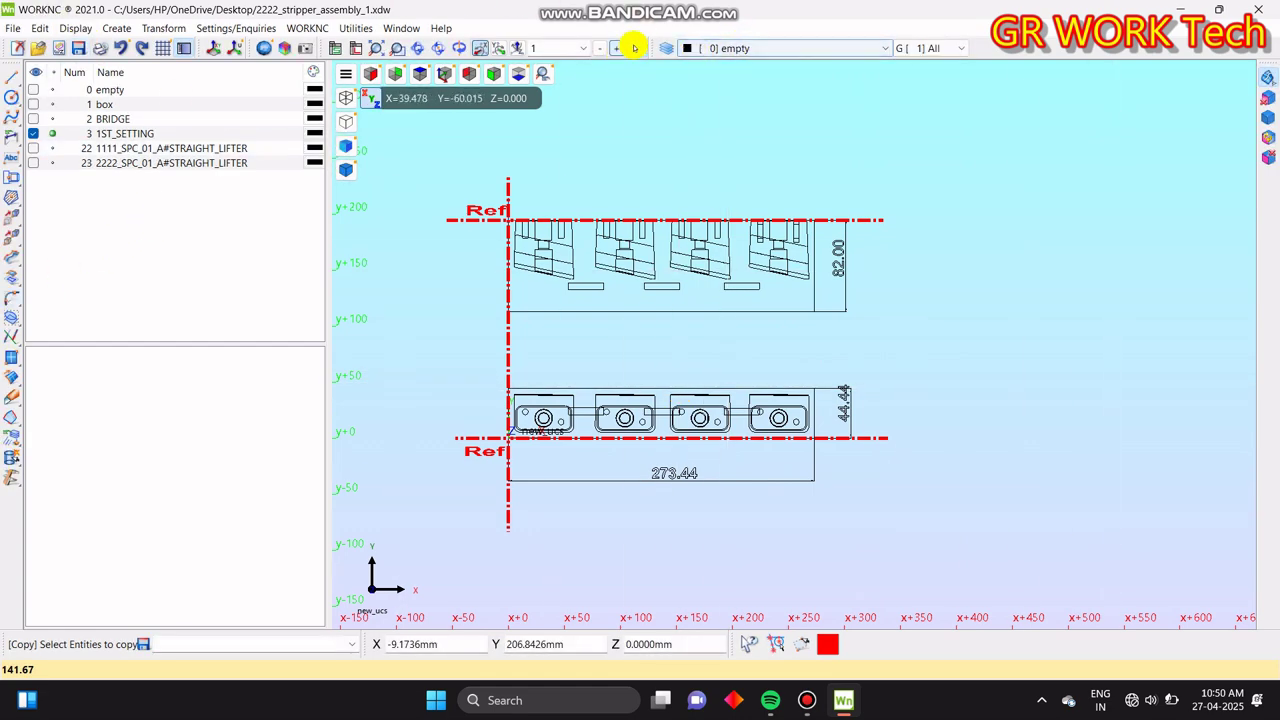
- Move all the drawing geometry, dimensions and reference labels of both views onto the 1ST_SETTING layer
left_click(14, 424)
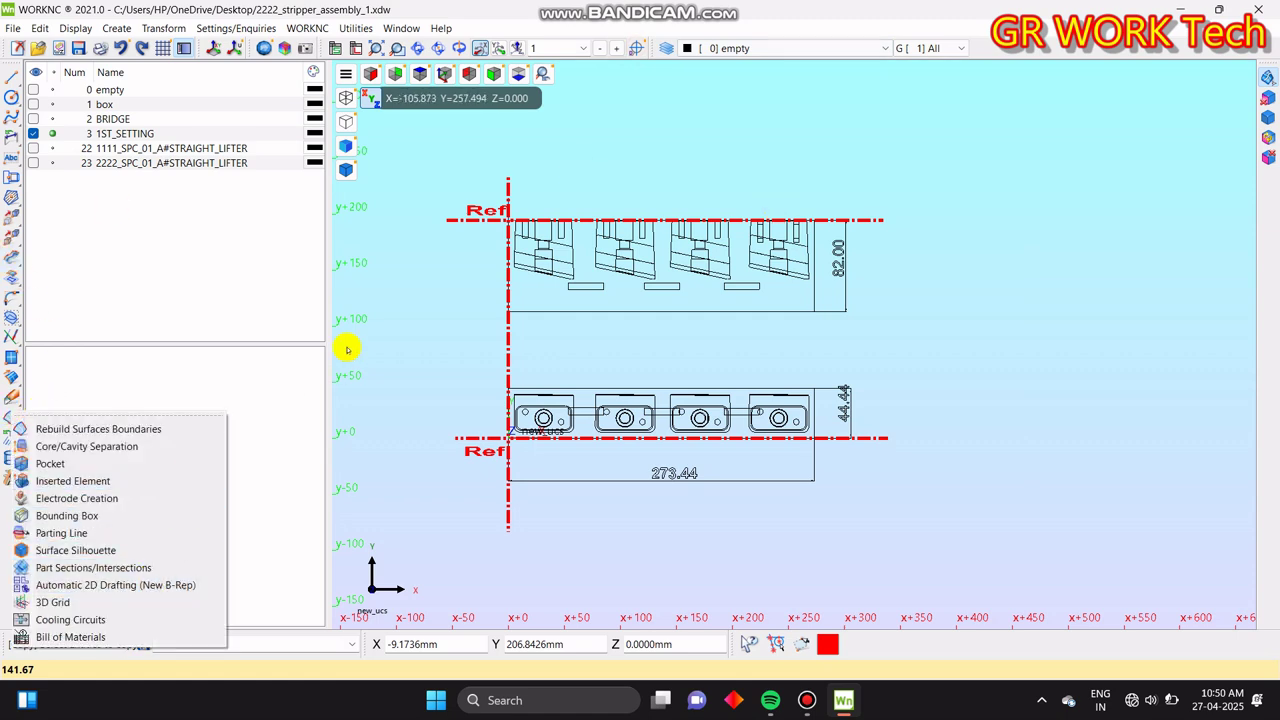
left_click(267, 377)
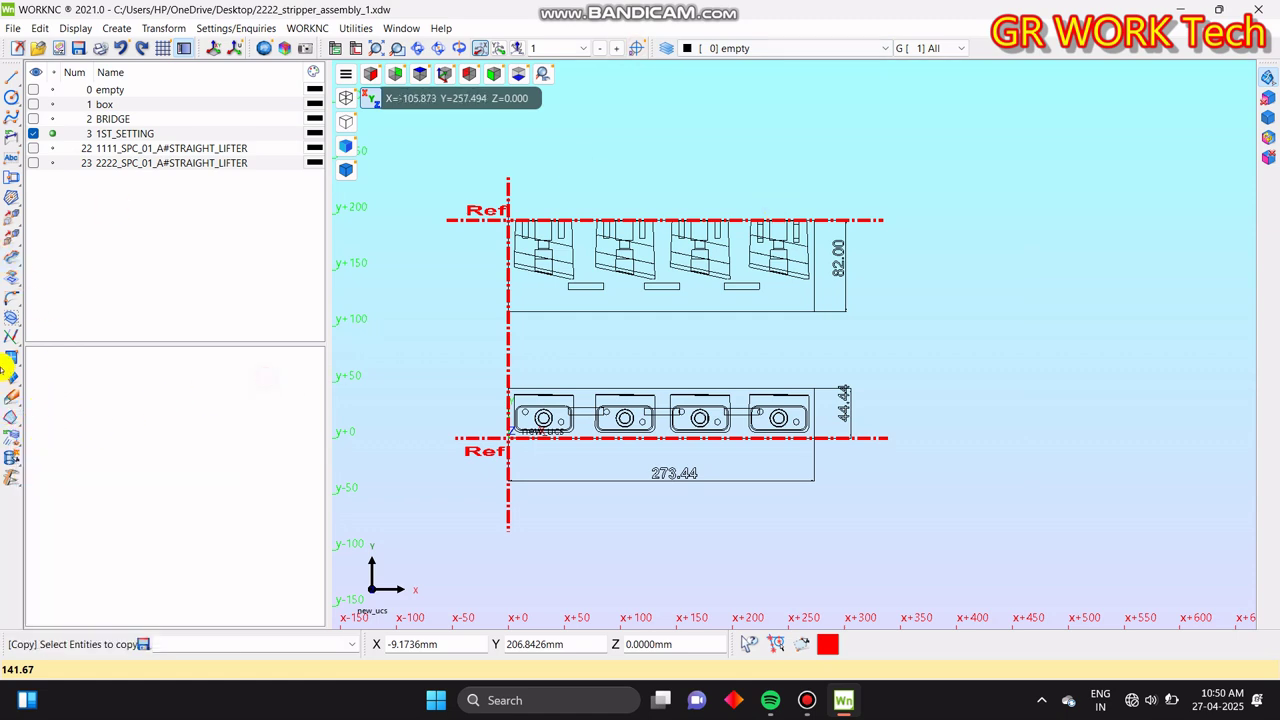
left_click(5, 432)
left_click(69, 464)
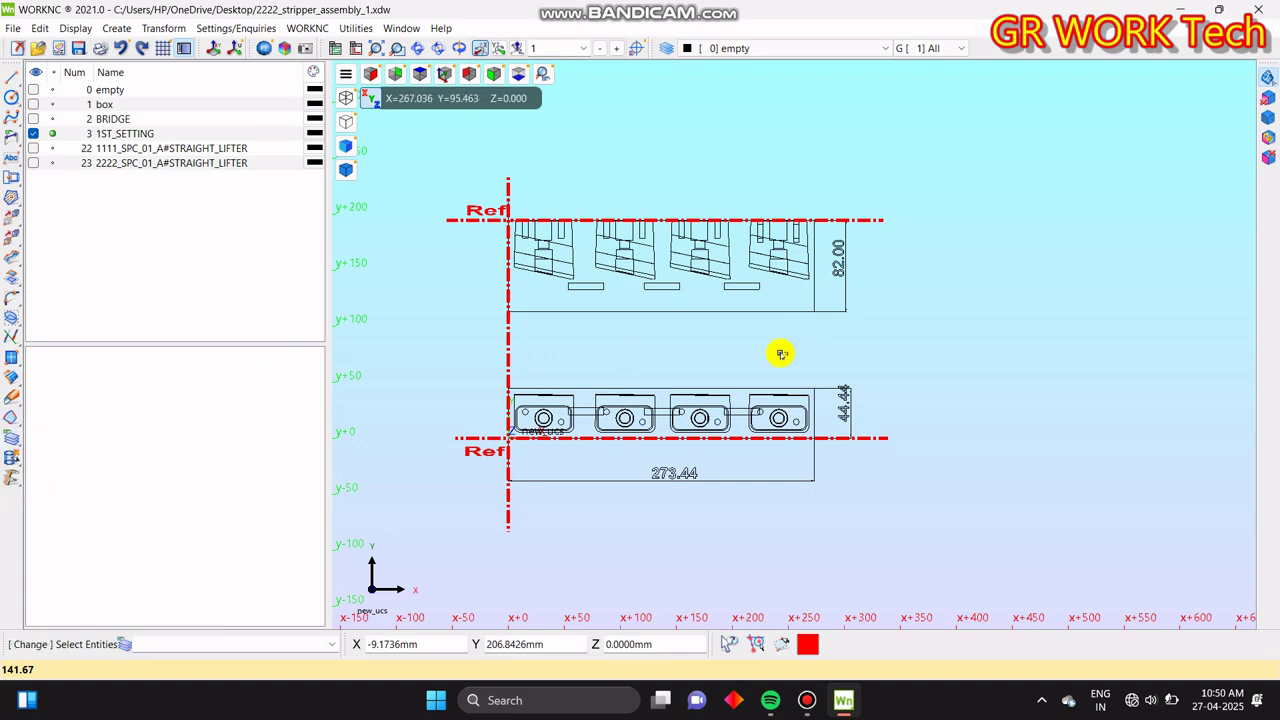
scroll(830, 344, "down", 2)
scroll(830, 344, "down", 1)
mouse_move(500, 194)
left_mouse_down()
mouse_move(923, 517)
mouse_move(1086, 586)
left_mouse_up()
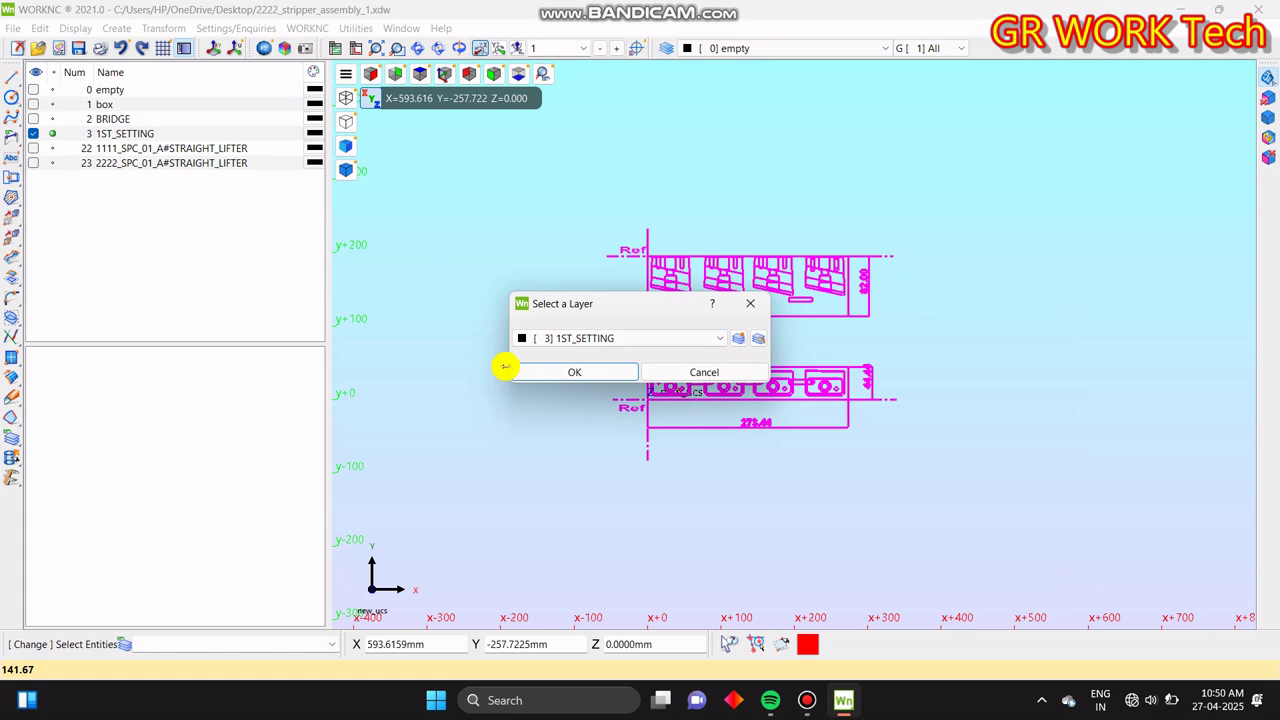
left_click(600, 369)
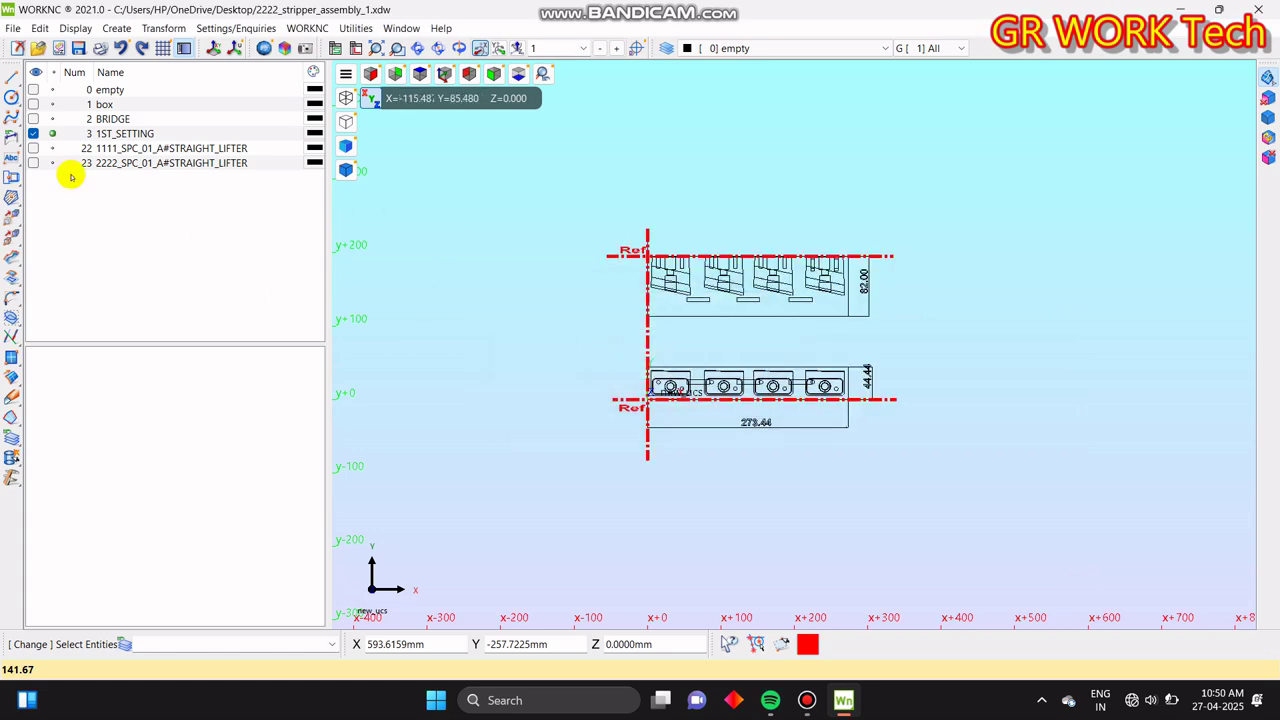
- Make the 1111_SPC_01_A#STRAIGHT_LIFTER layer current, show it shaded with only the BRIDGE layer, and save the file
left_click(52, 148)
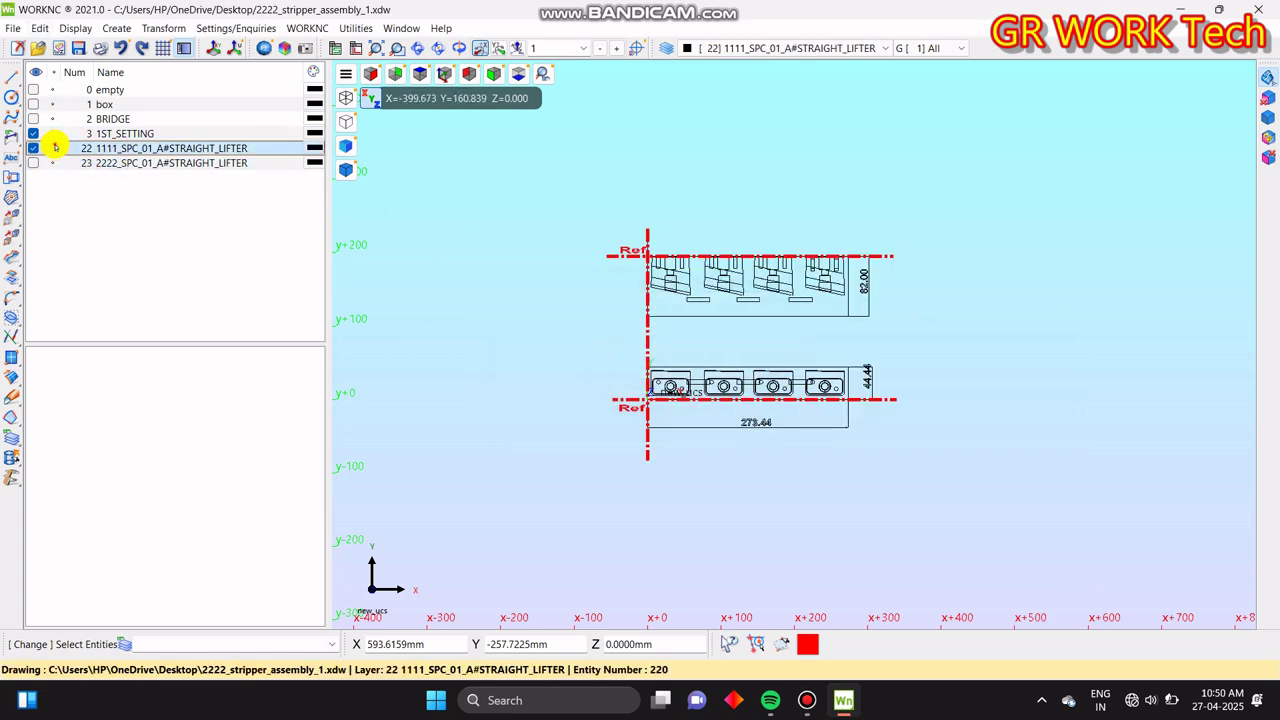
left_click(33, 133)
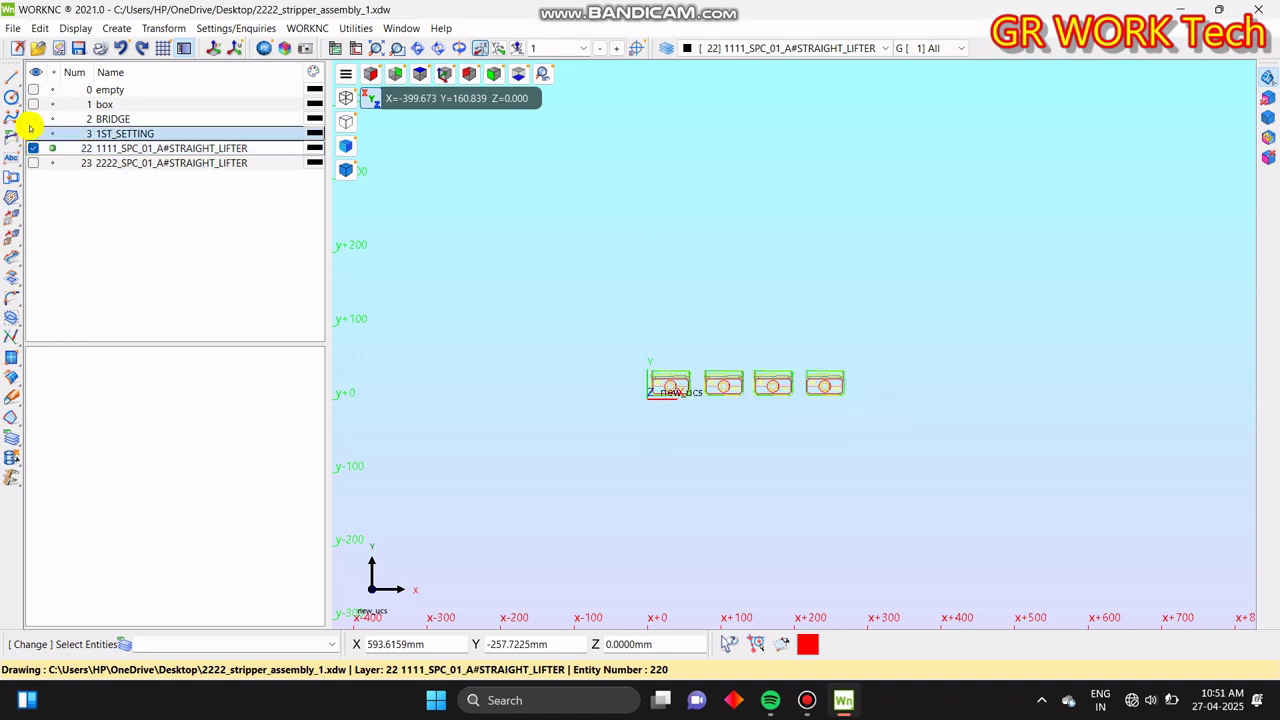
left_click(349, 174)
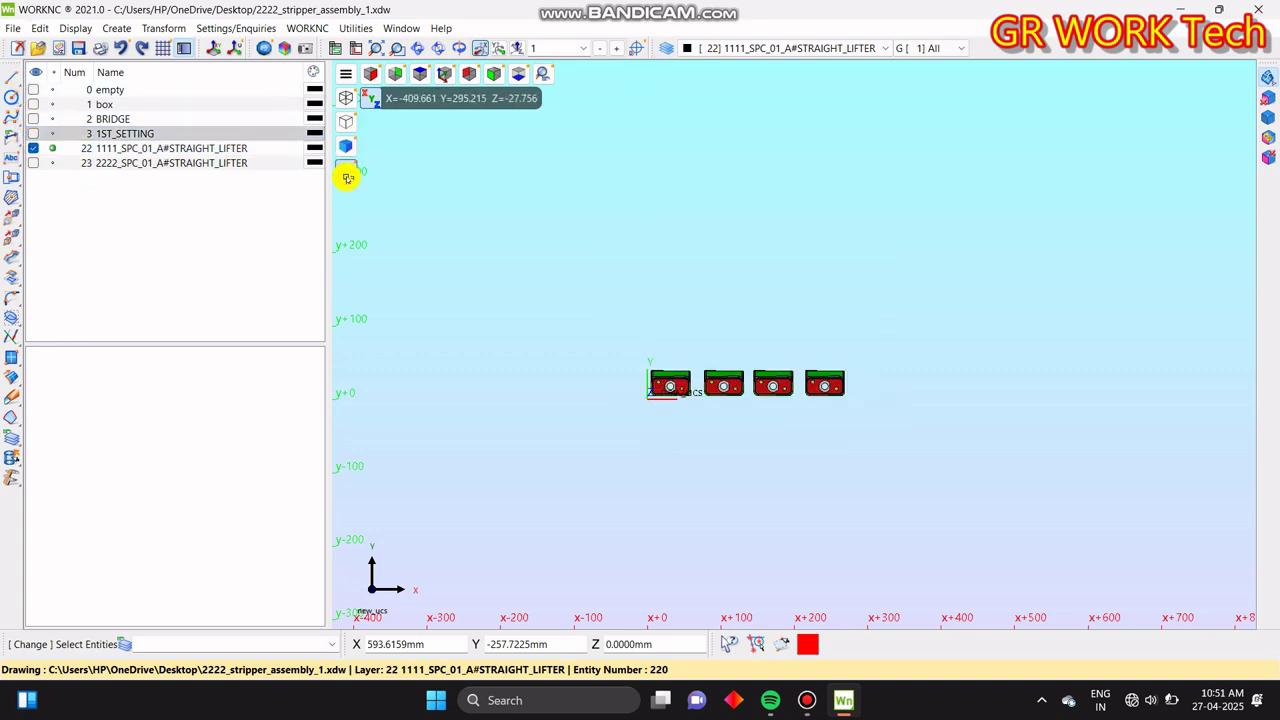
left_click(33, 118)
scroll(703, 329, "up", 2)
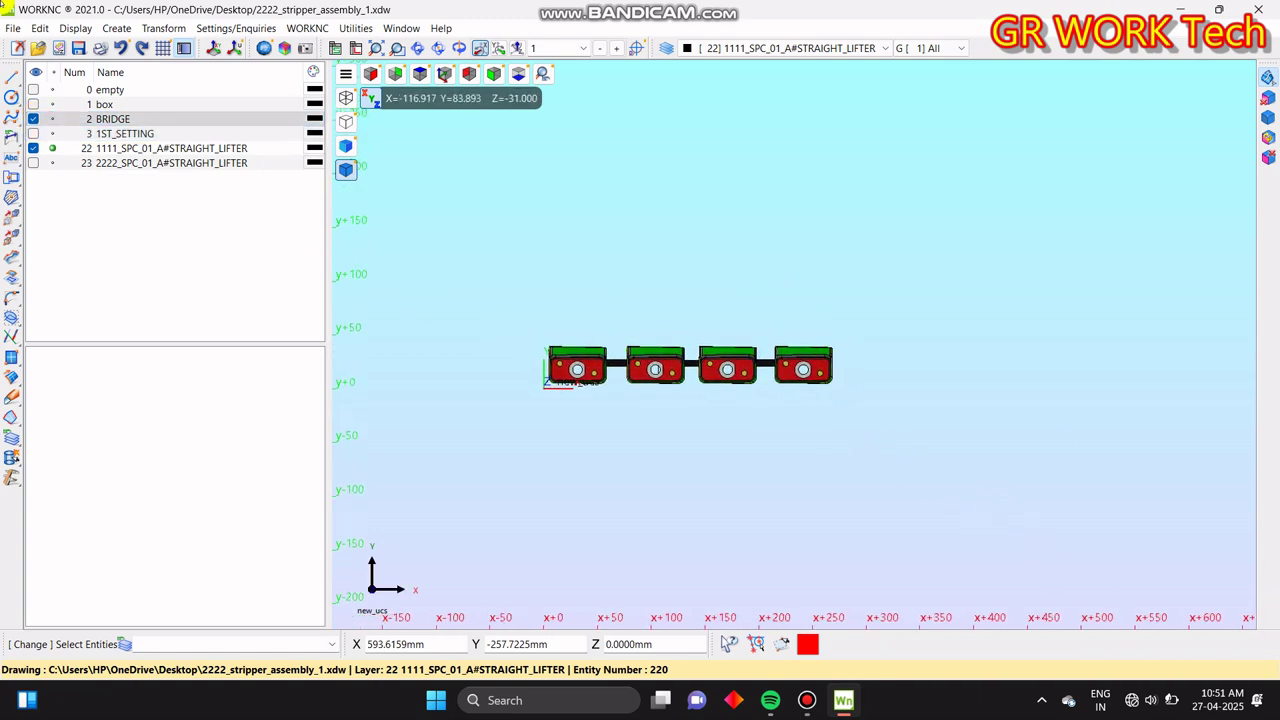
left_click(79, 47)
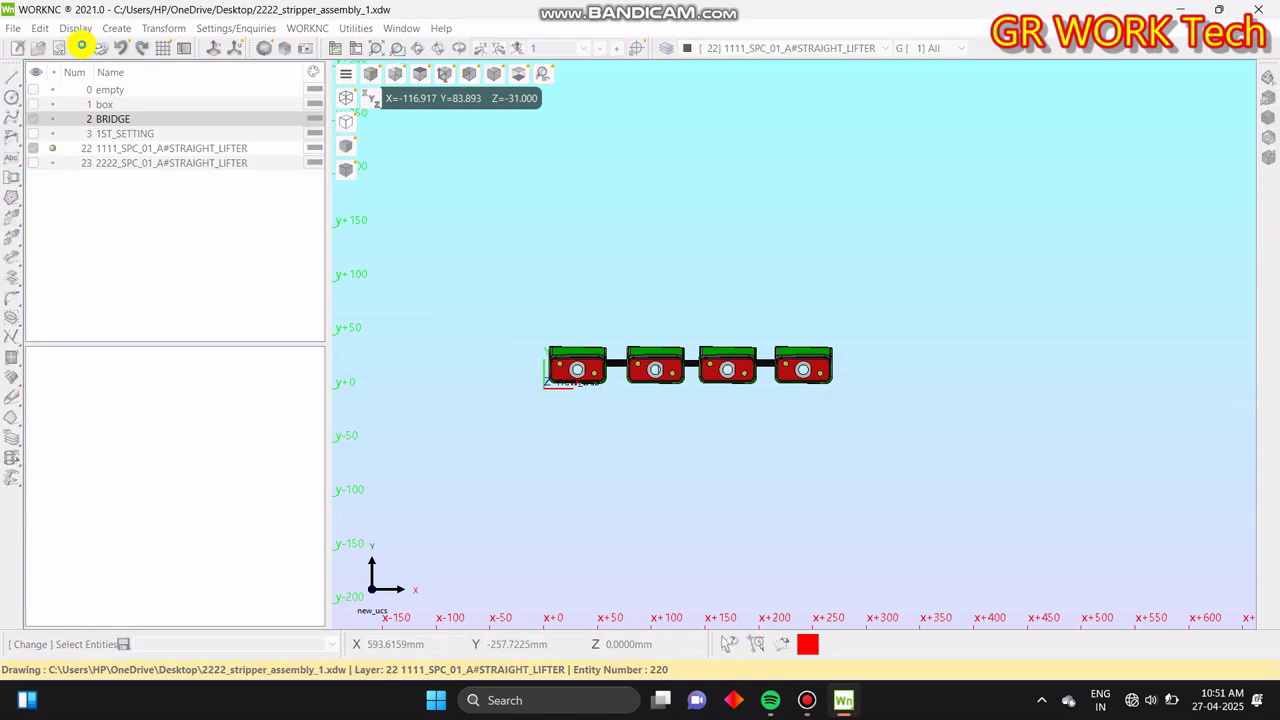
- Start a new workzone and set its location to a new folder 05 inside the practices directory
left_click(64, 47)
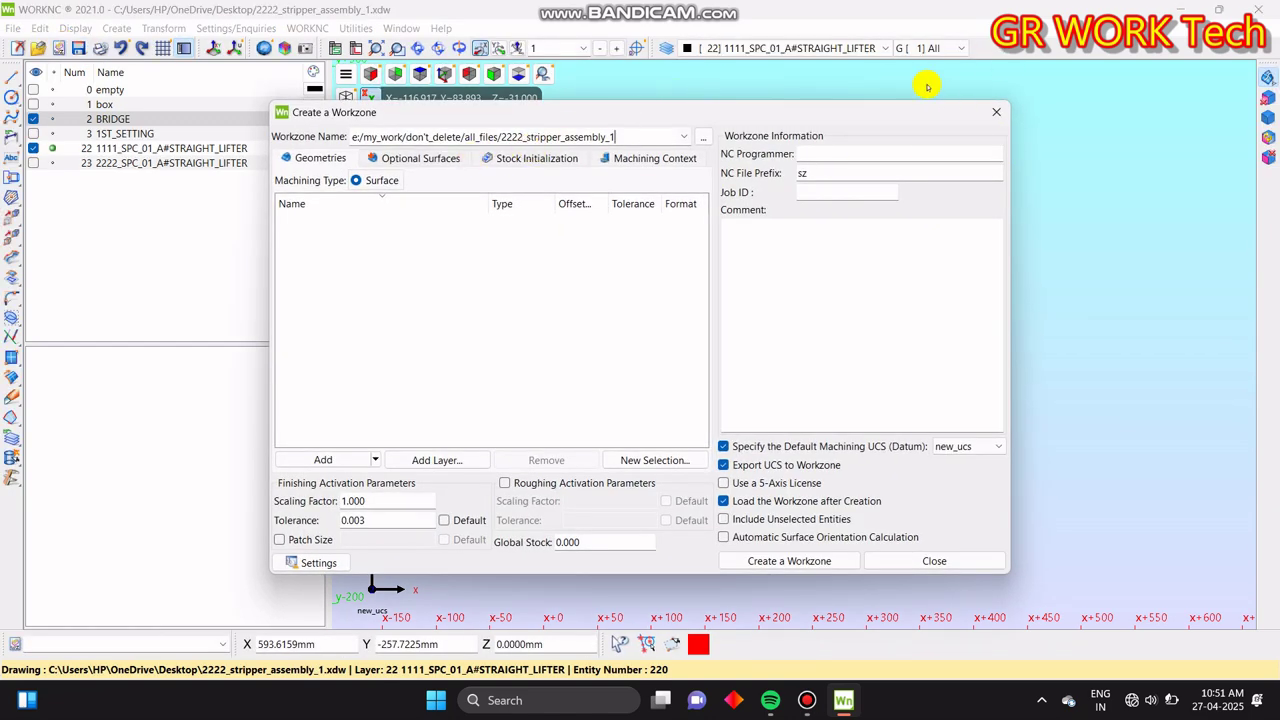
left_click(703, 137)
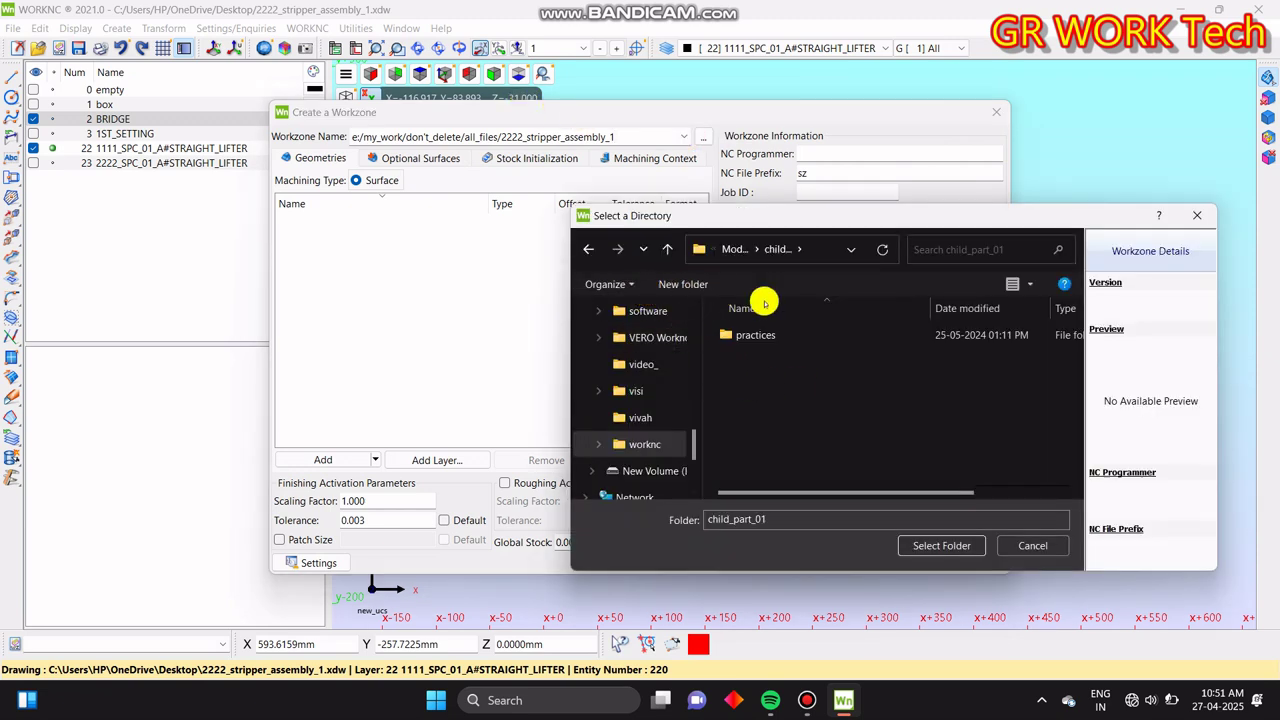
double_click(795, 332)
left_click(683, 284)
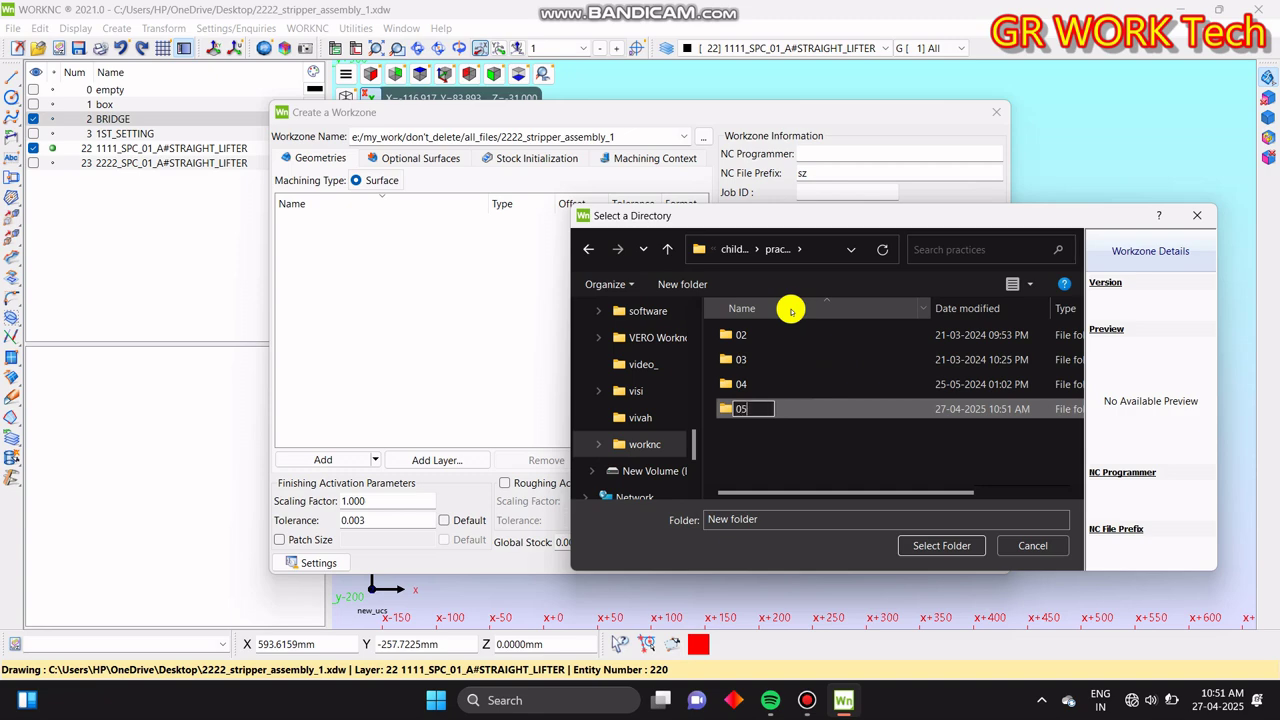
key("Return")
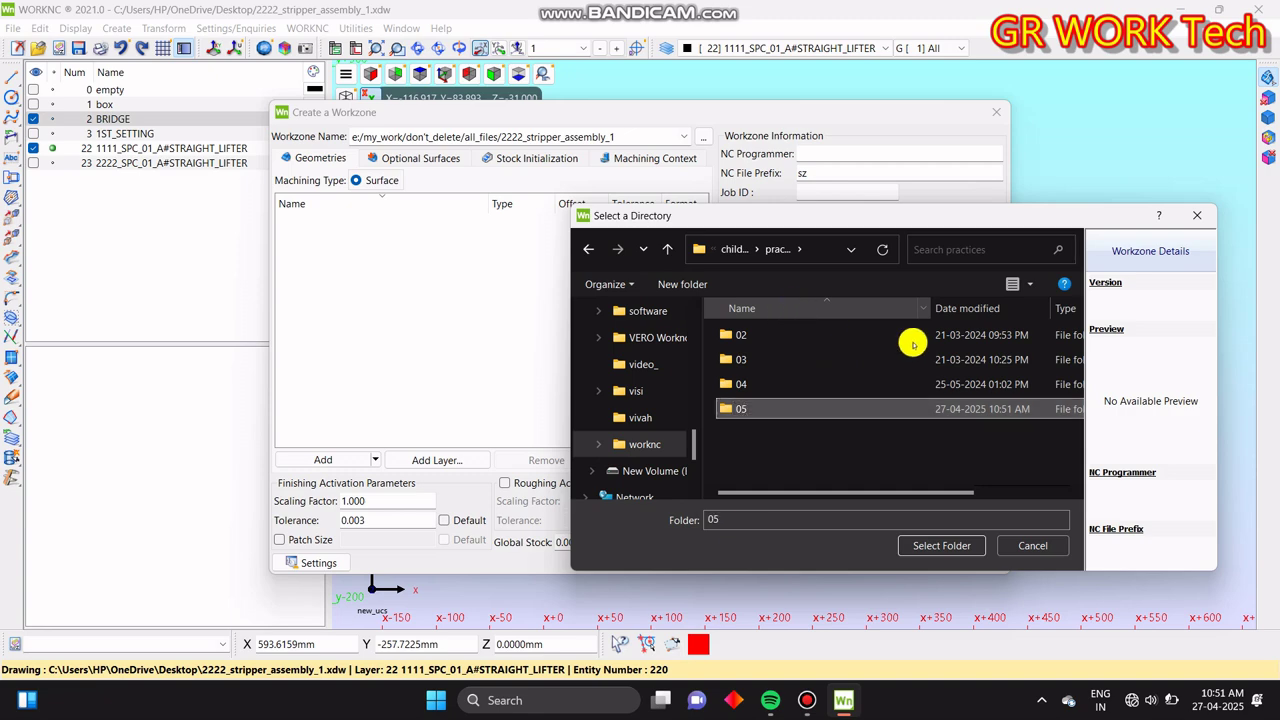
double_click(808, 410)
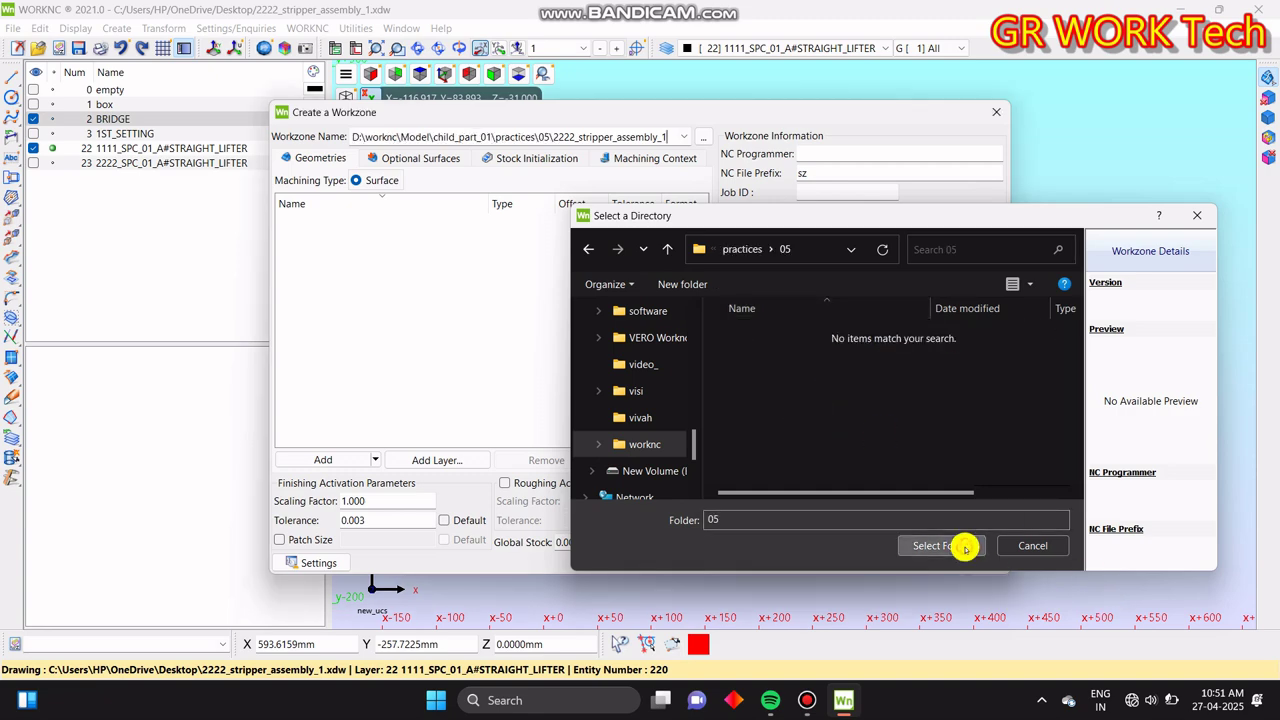
left_click(940, 546)
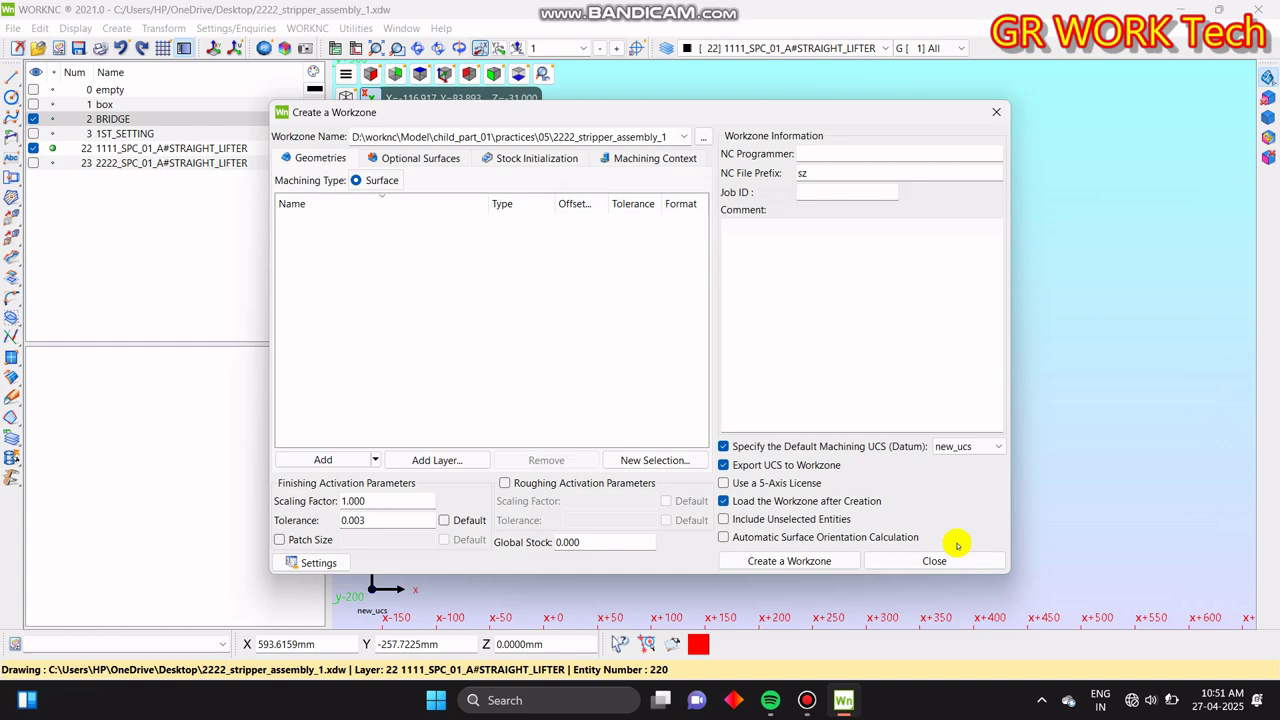
- Add the four lifter blocks and bridges as the workzone's surface geometry, and remove the open-curve entry
left_click(676, 462)
left_click_drag(441, 221, 1070, 522)
middle_click(1031, 524)
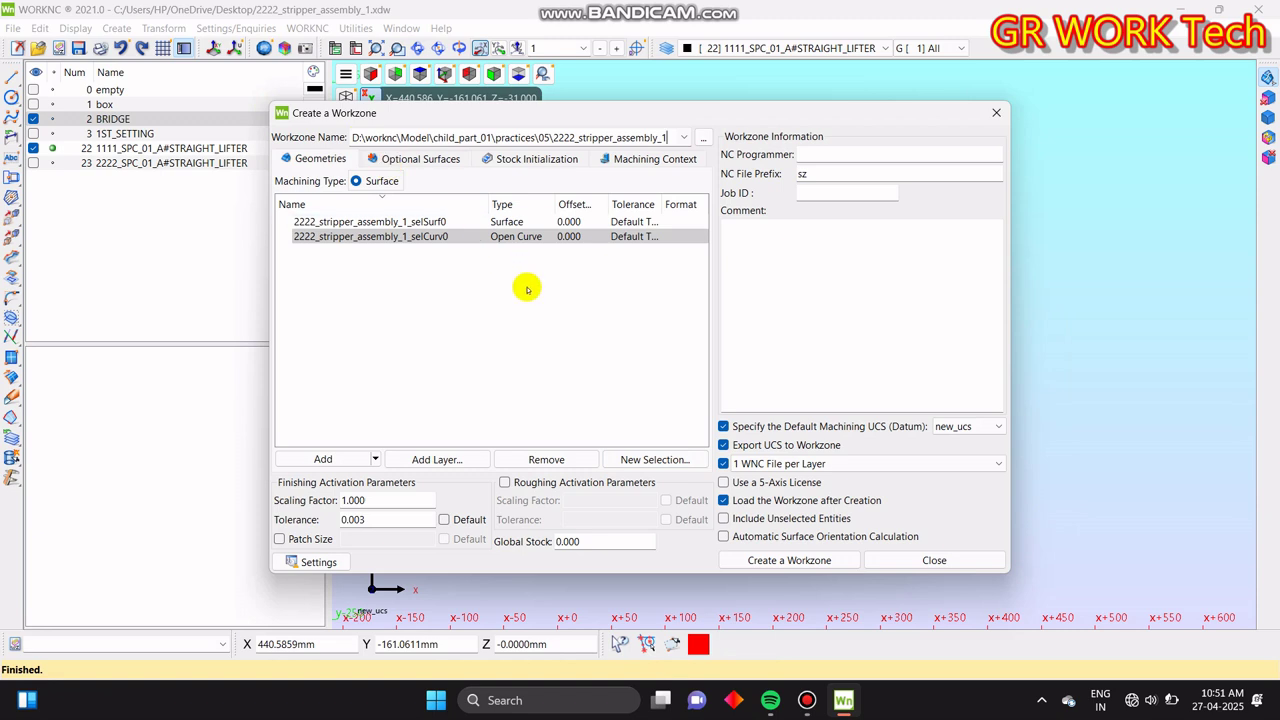
left_click(558, 461)
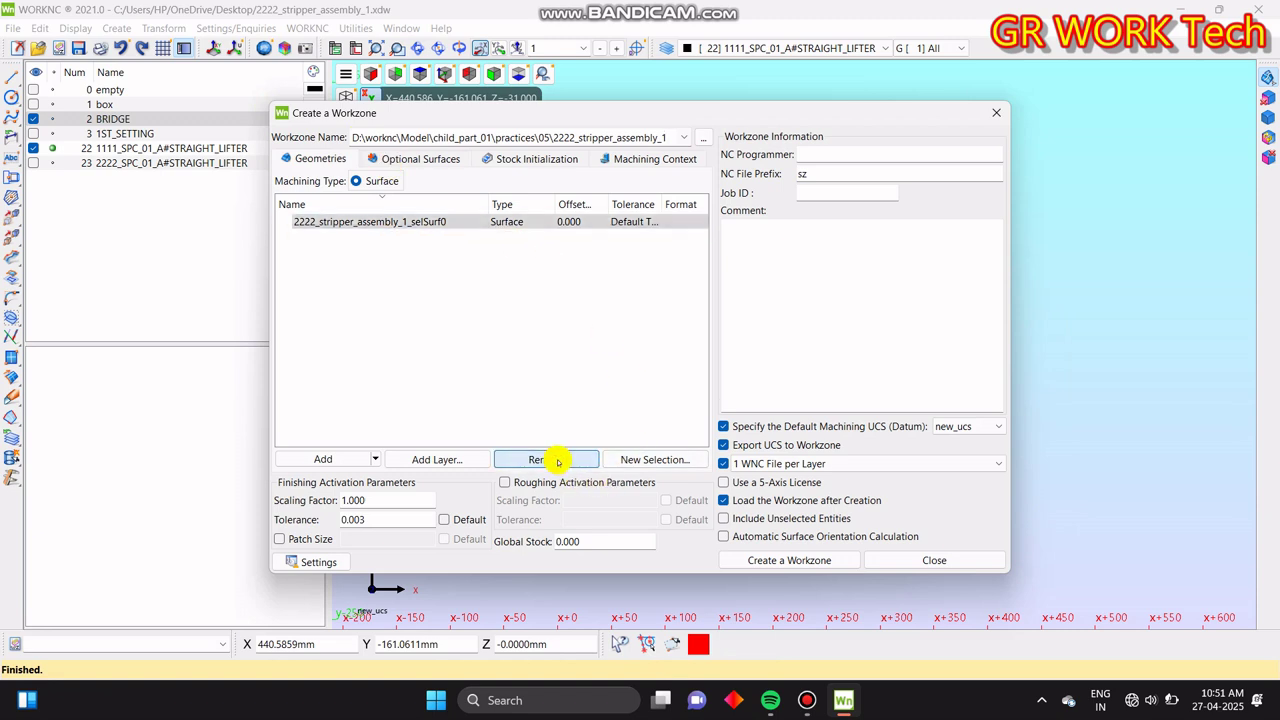
- Initialise the stock as a CAD Model from the box layer's block, with 3D stock model and Multi-directional enabled
left_click(558, 159)
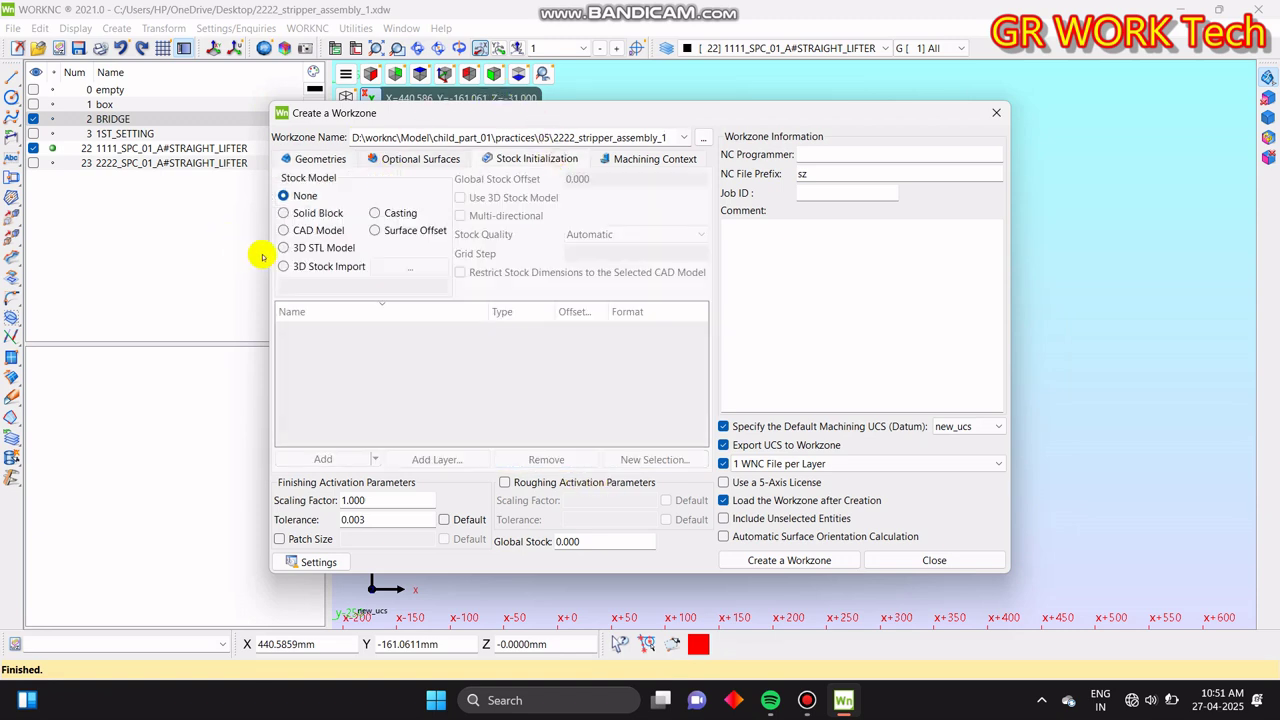
left_click(317, 231)
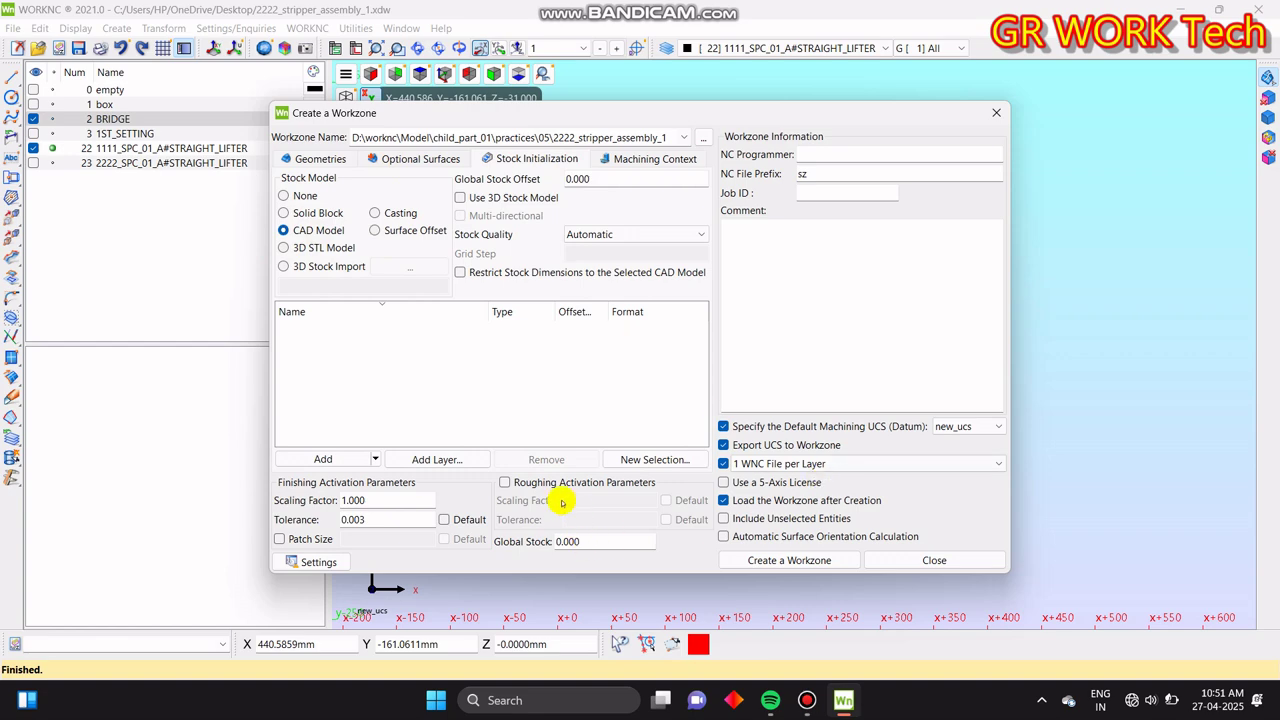
left_click(672, 459)
left_click(33, 118)
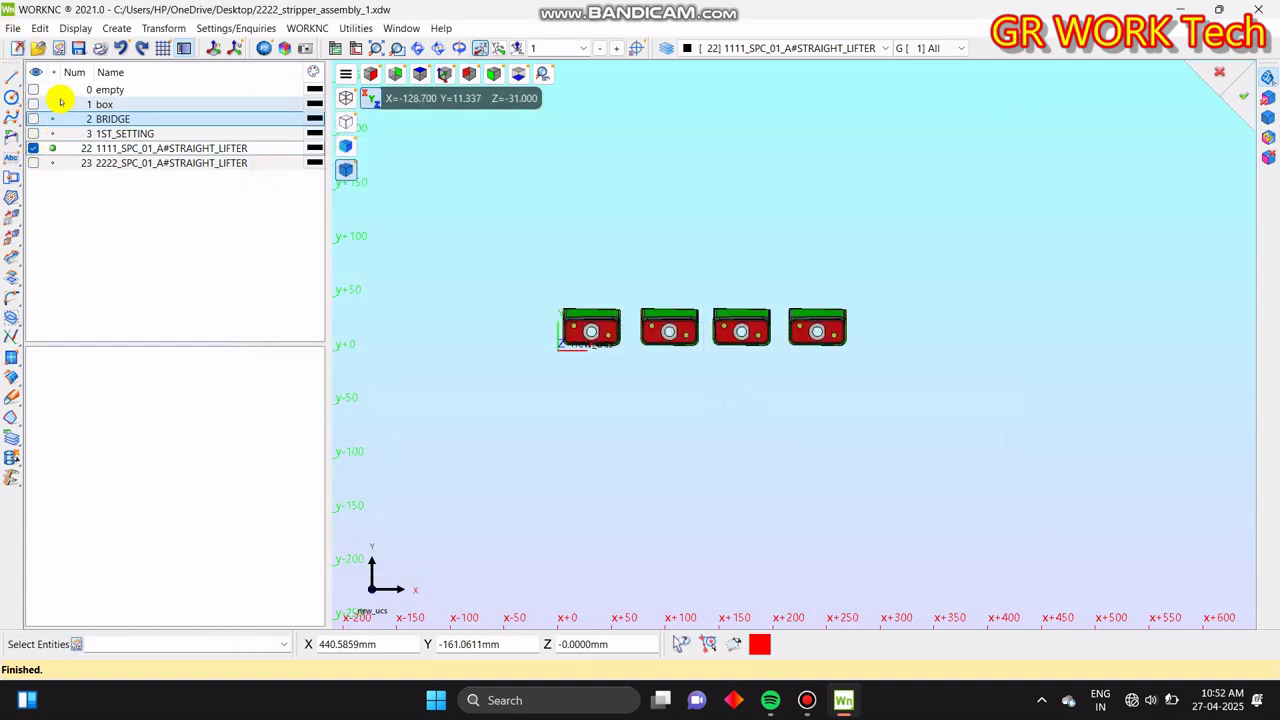
left_click(55, 107)
left_click(33, 148)
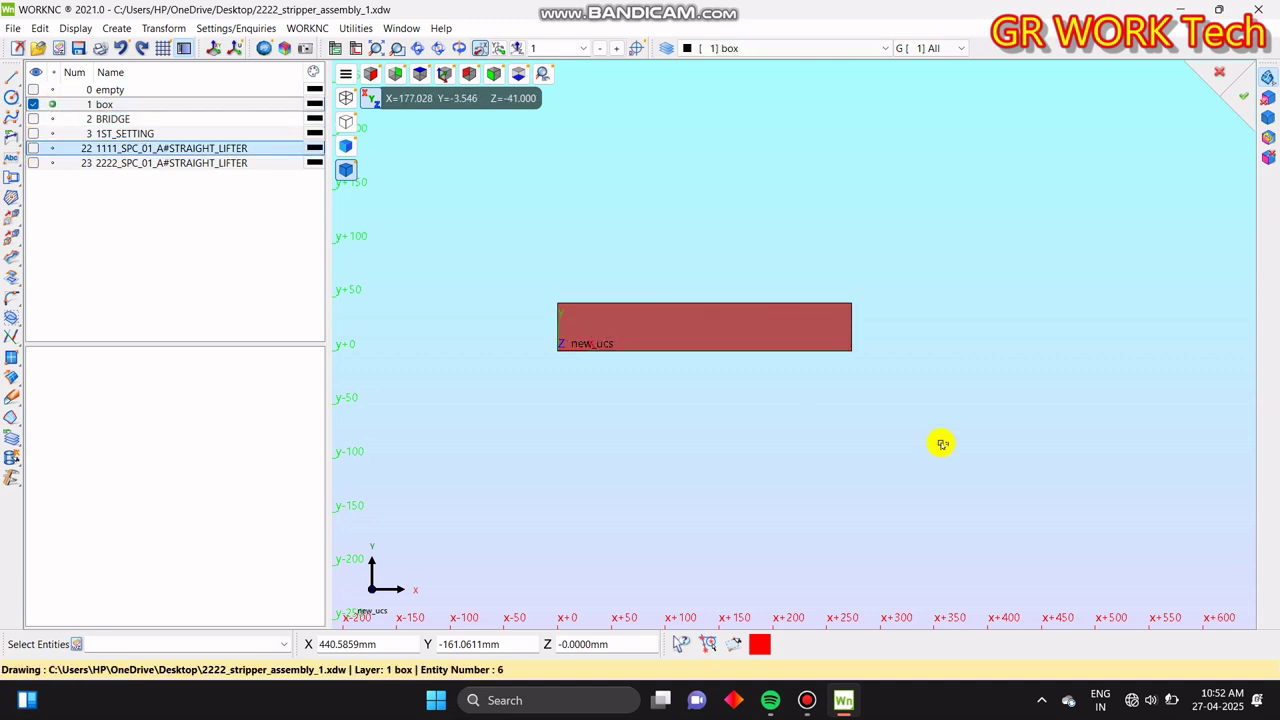
left_click_drag(445, 257, 1080, 577)
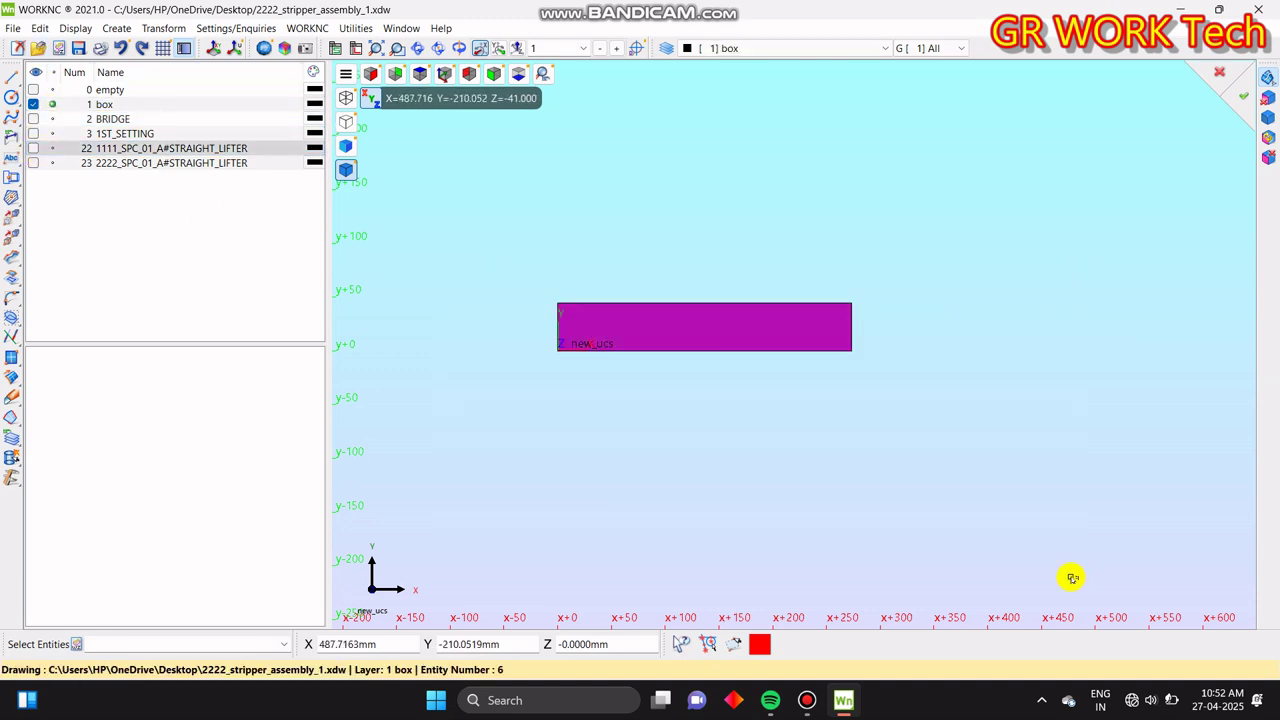
middle_click(1070, 579)
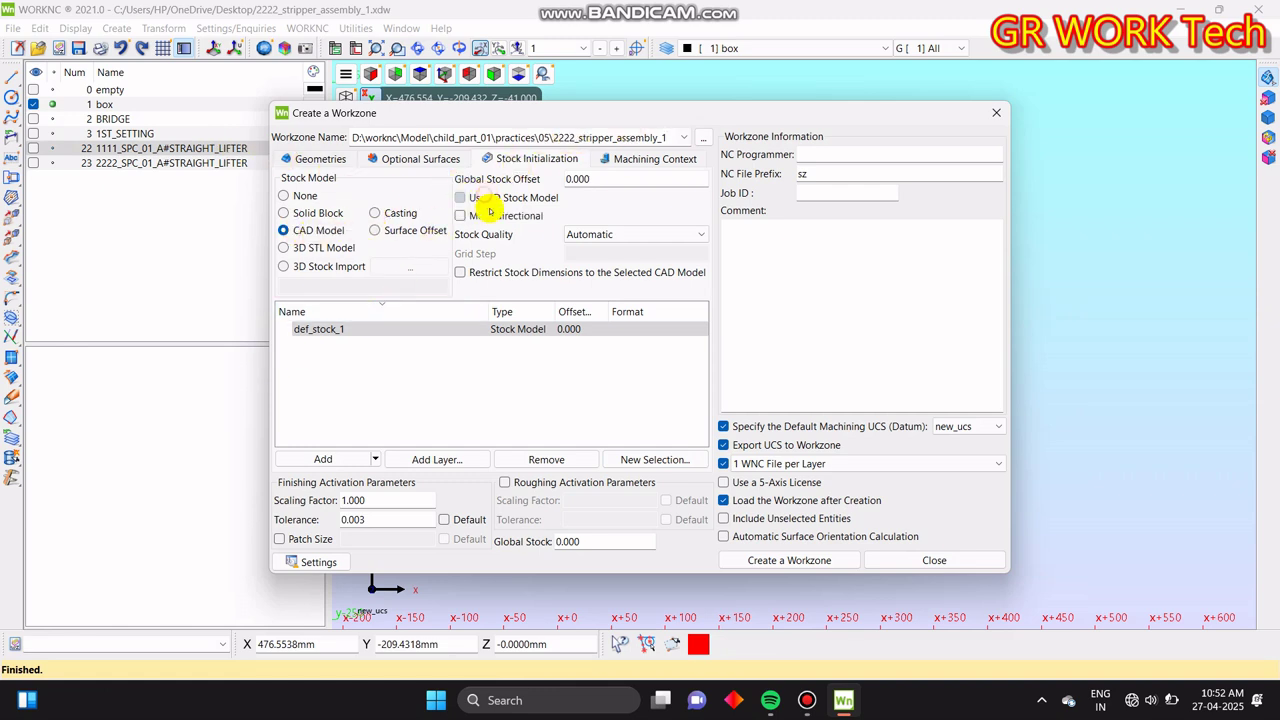
left_click(491, 217)
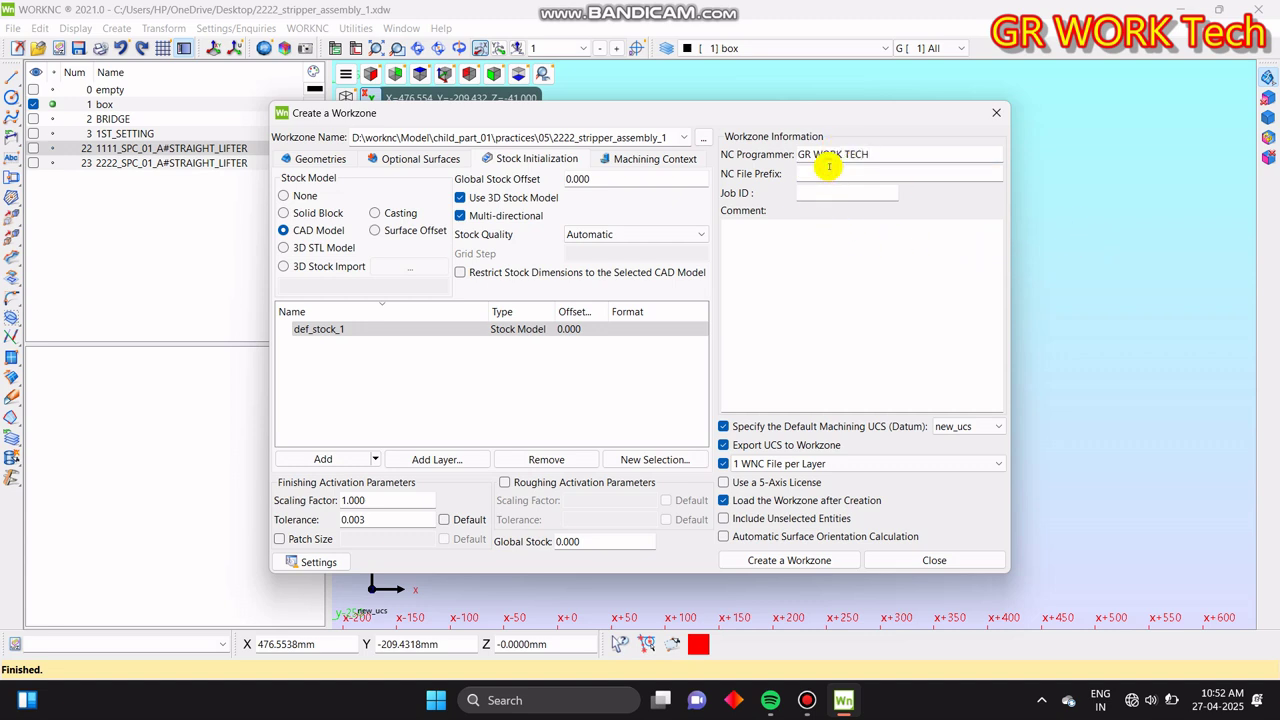
- Set the NC programmer to GR WORK TECH and the NC file prefix to 22, and create the workzone
left_click(806, 168)
type("22")
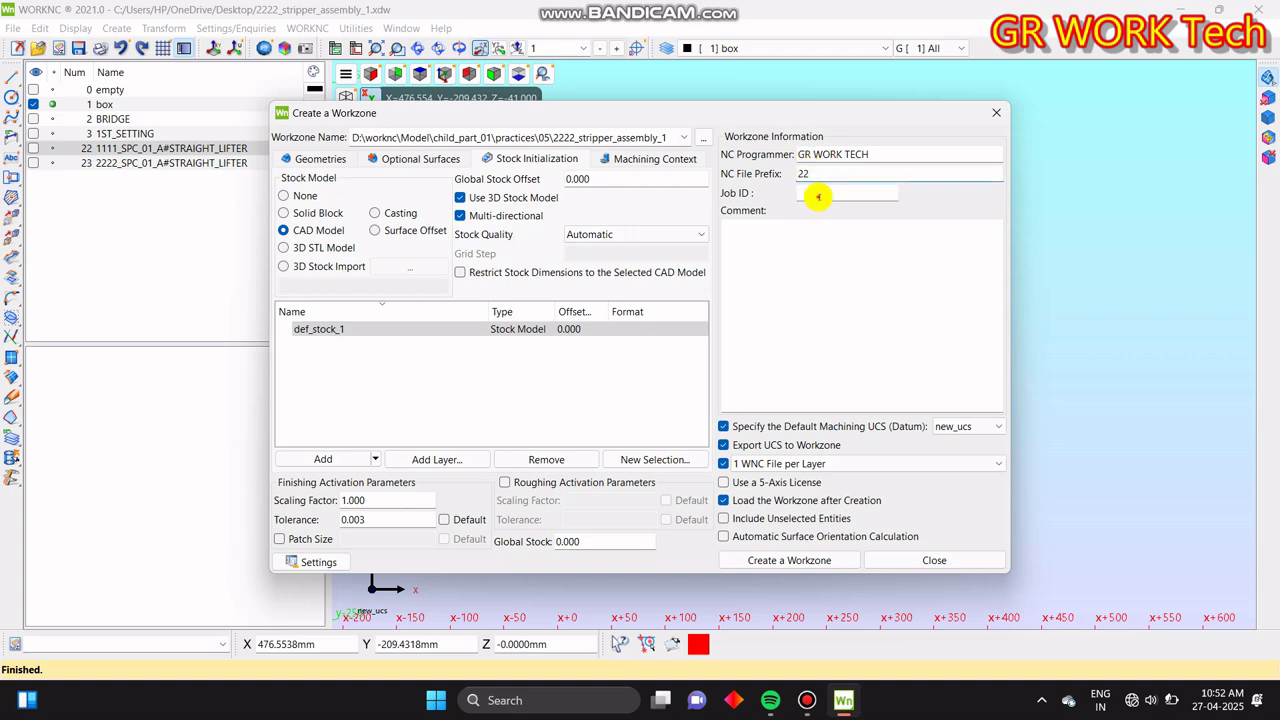
left_click(823, 558)
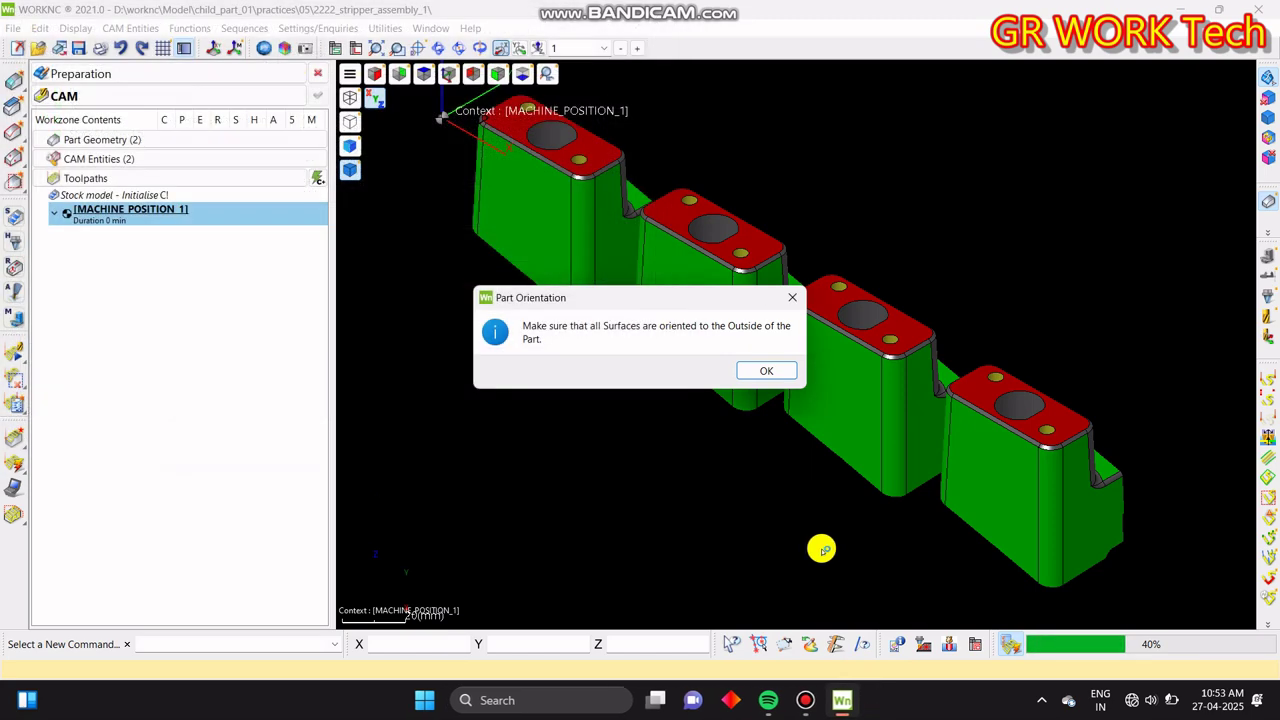
- Orient the part surfaces outward with Z+ Orientation and accept the result
left_click(766, 373)
left_click(73, 142)
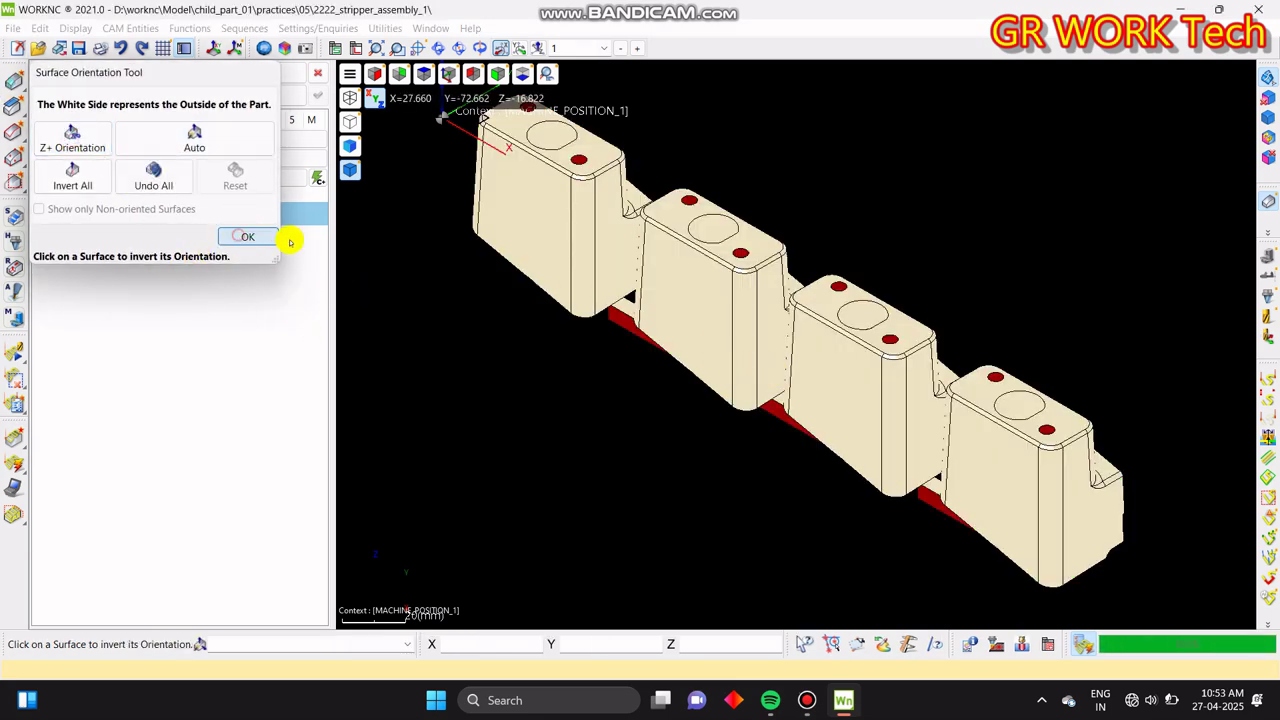
left_click(250, 236)
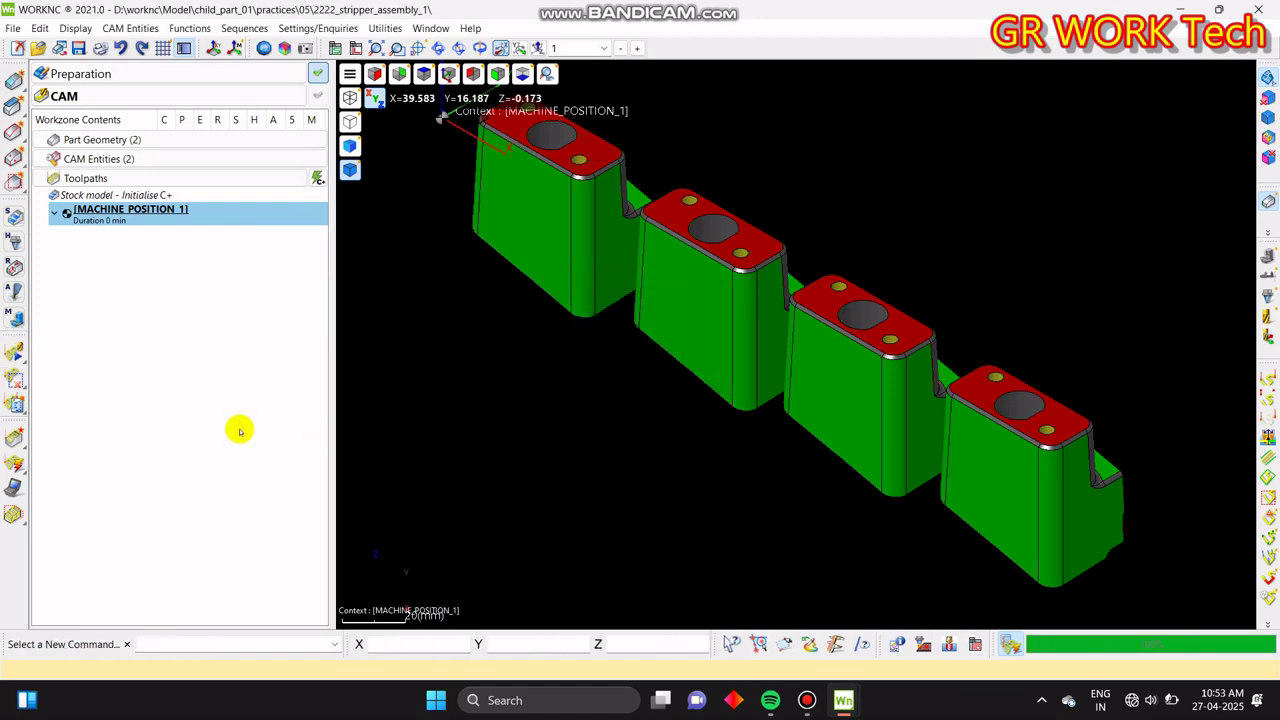
right_click(173, 255)
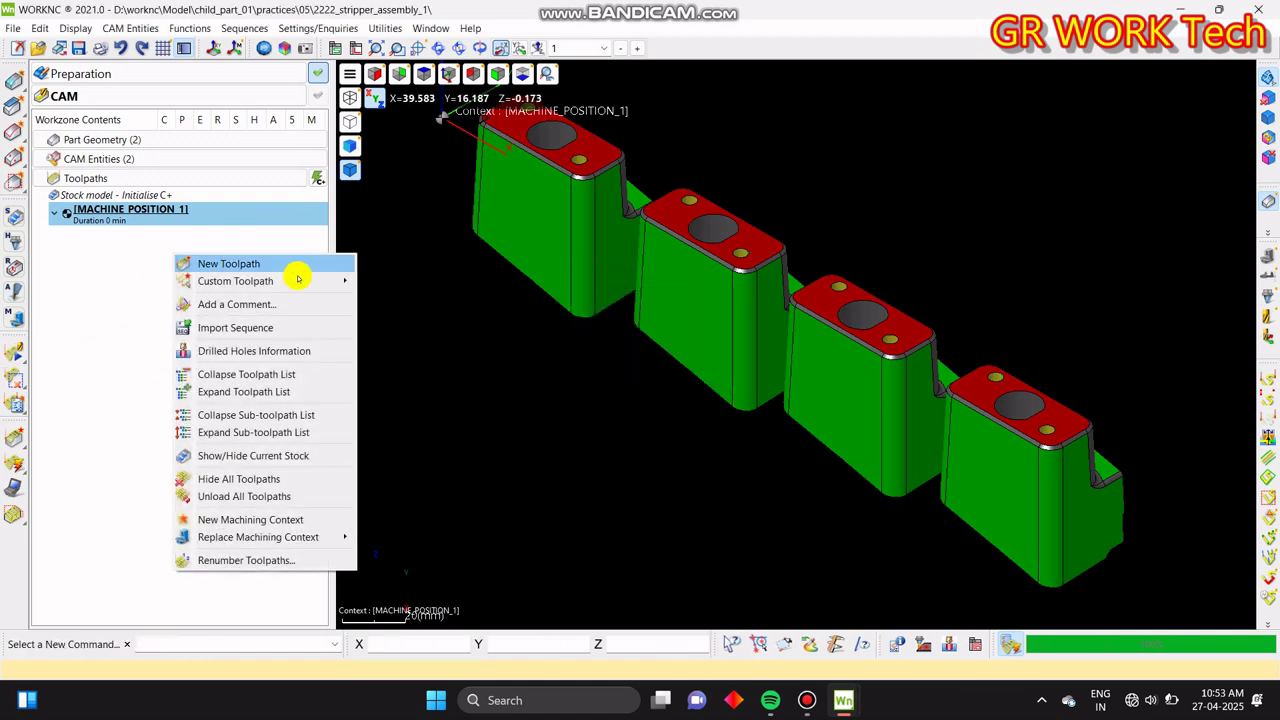
left_click(243, 258)
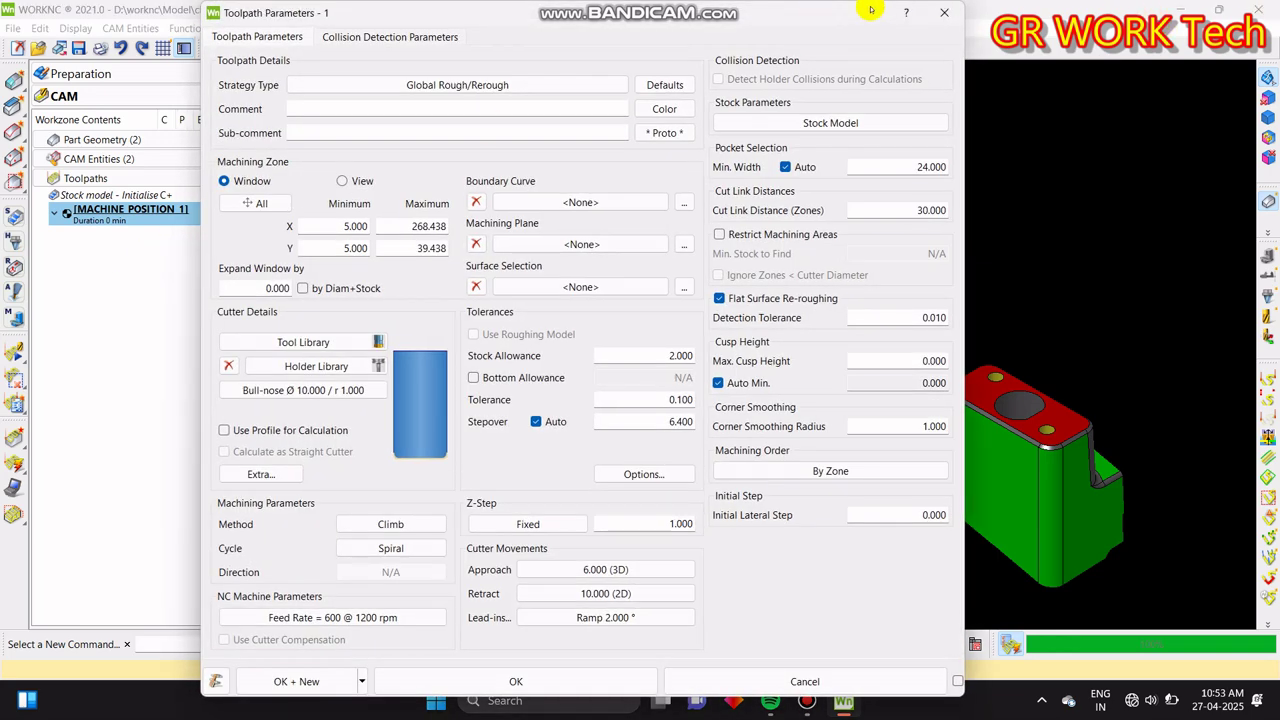
left_click(944, 13)
- Add a toolpath-list comment reading "Stripper_assly___01", preceded by underscores, under MACHINE POSITION 1
right_click(175, 282)
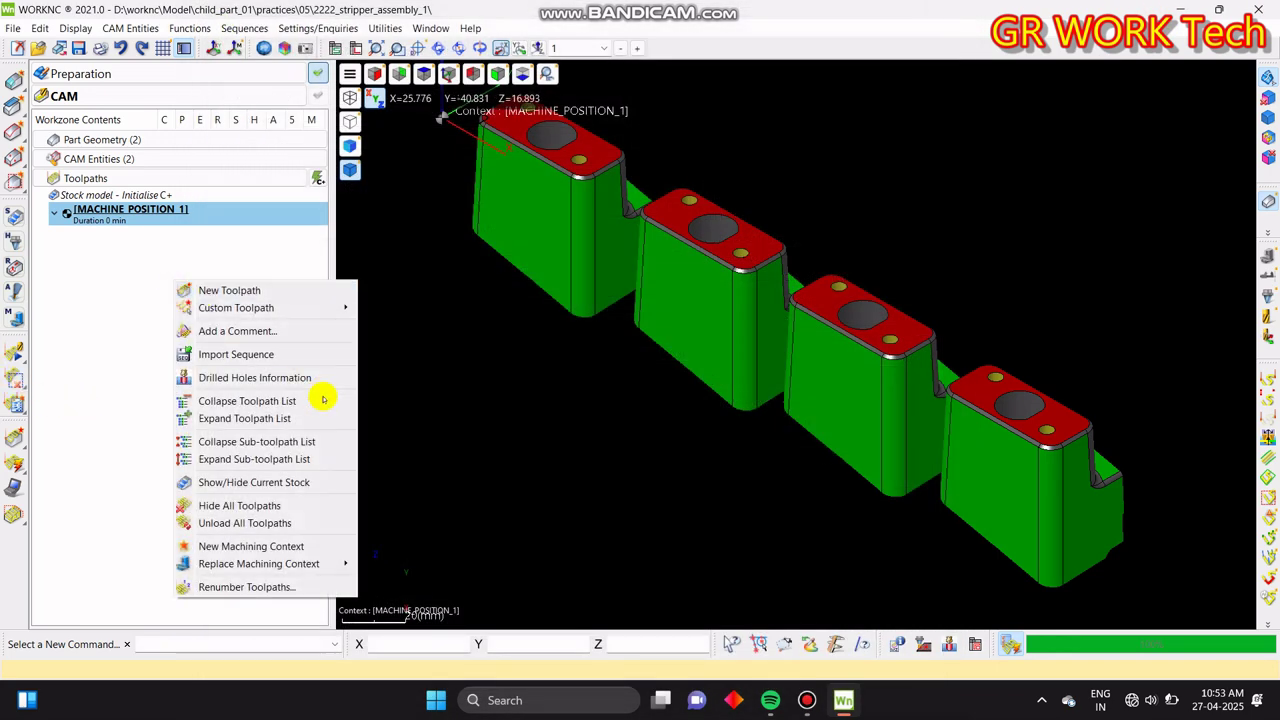
left_click(231, 328)
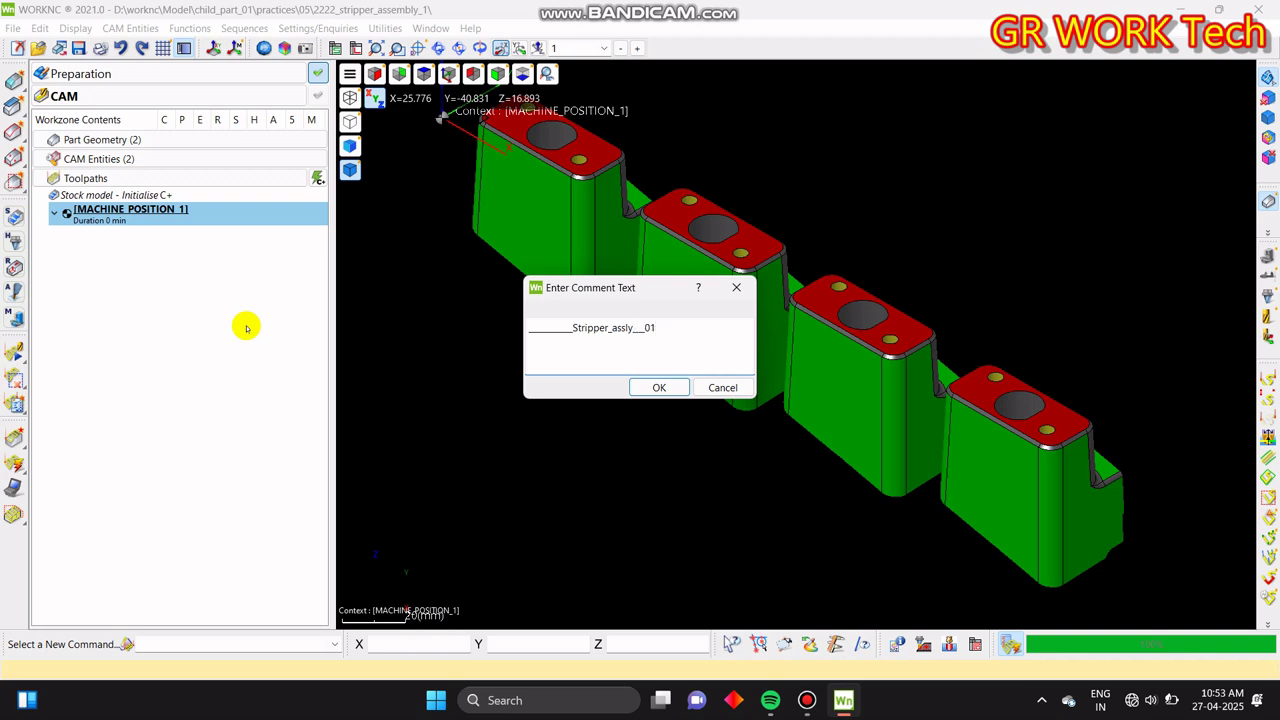
key("Return")
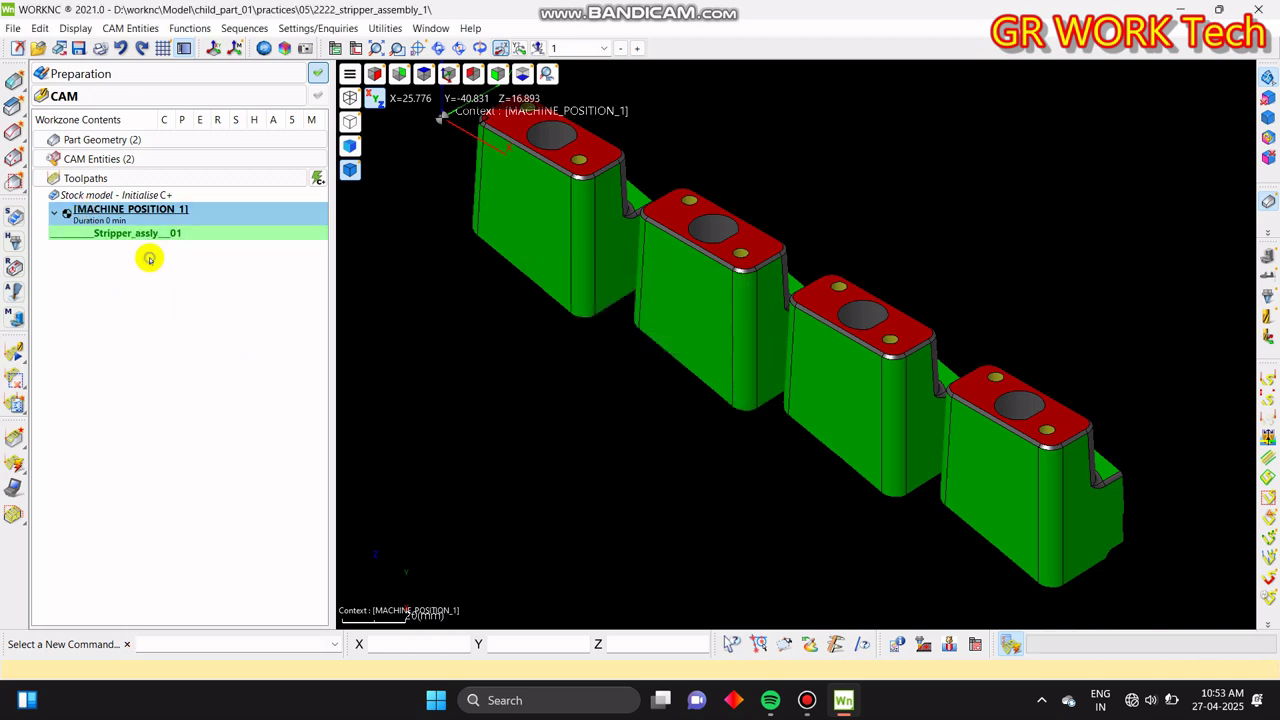
- Add a second toolpath-list comment reading "Roughing___0.20mm_stock", preceded by underscores, below the assembly comment
right_click(149, 259)
left_click(287, 320)
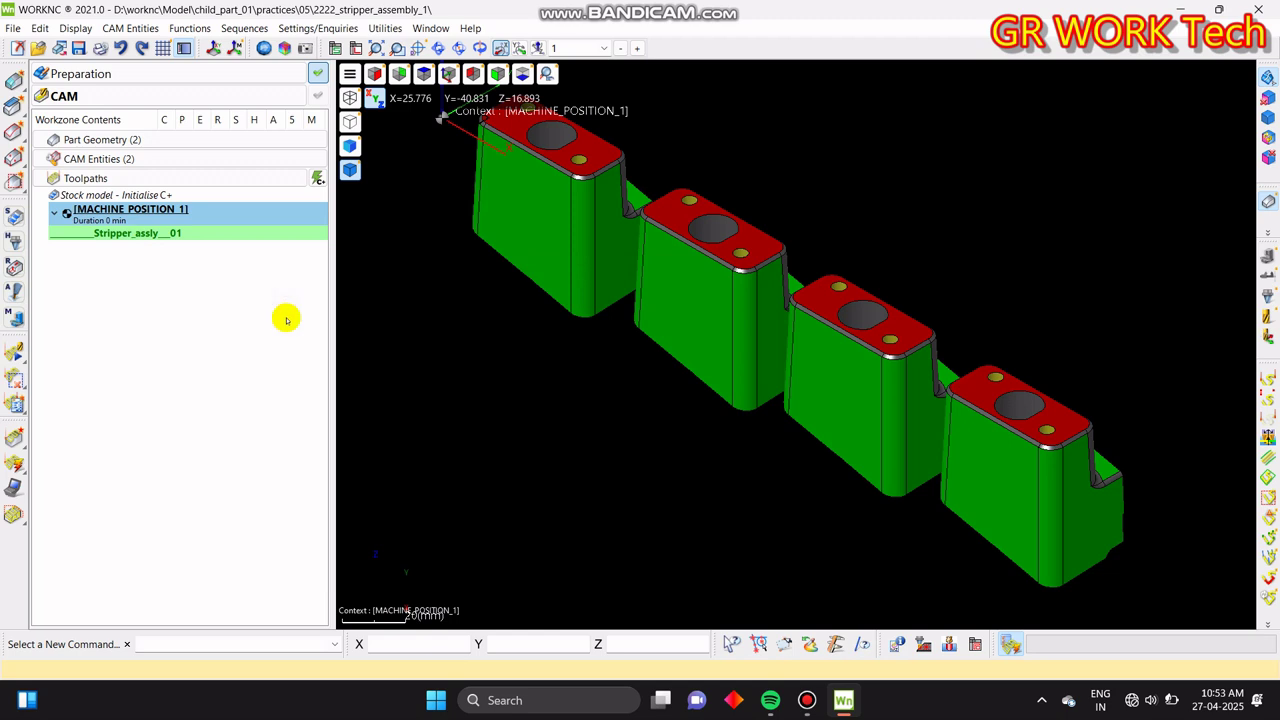
right_click(95, 276)
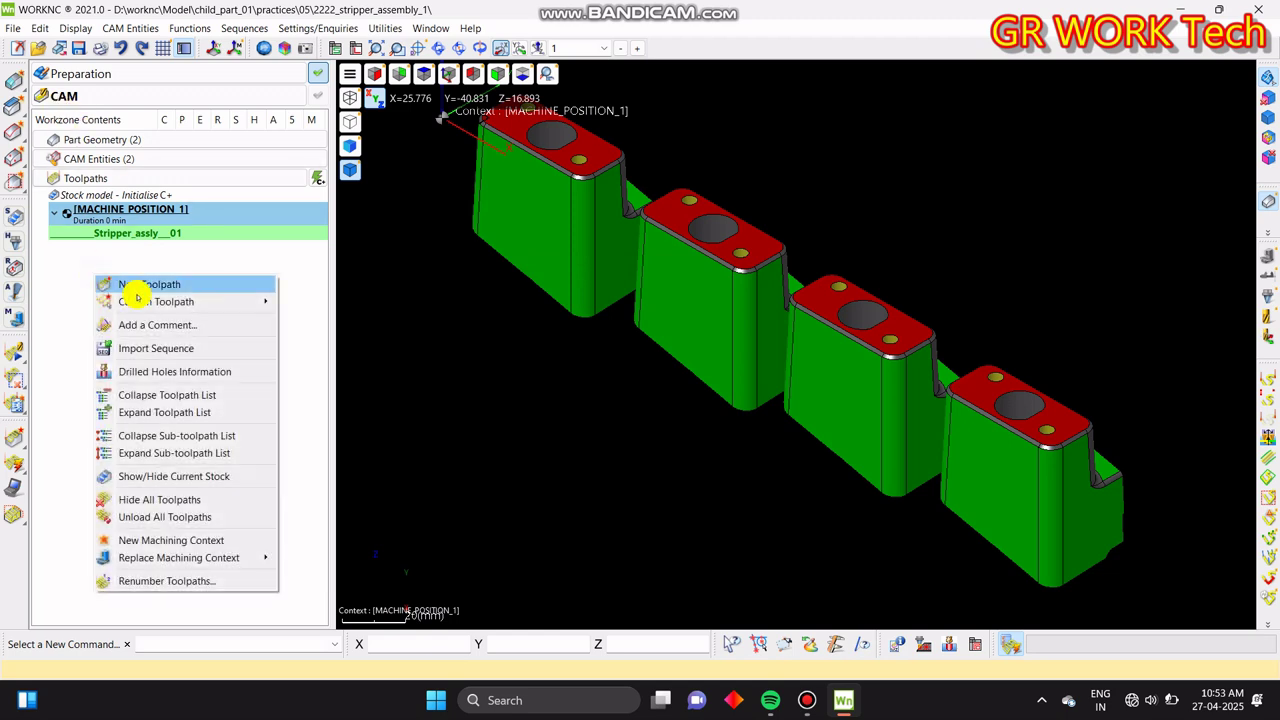
left_click(210, 330)
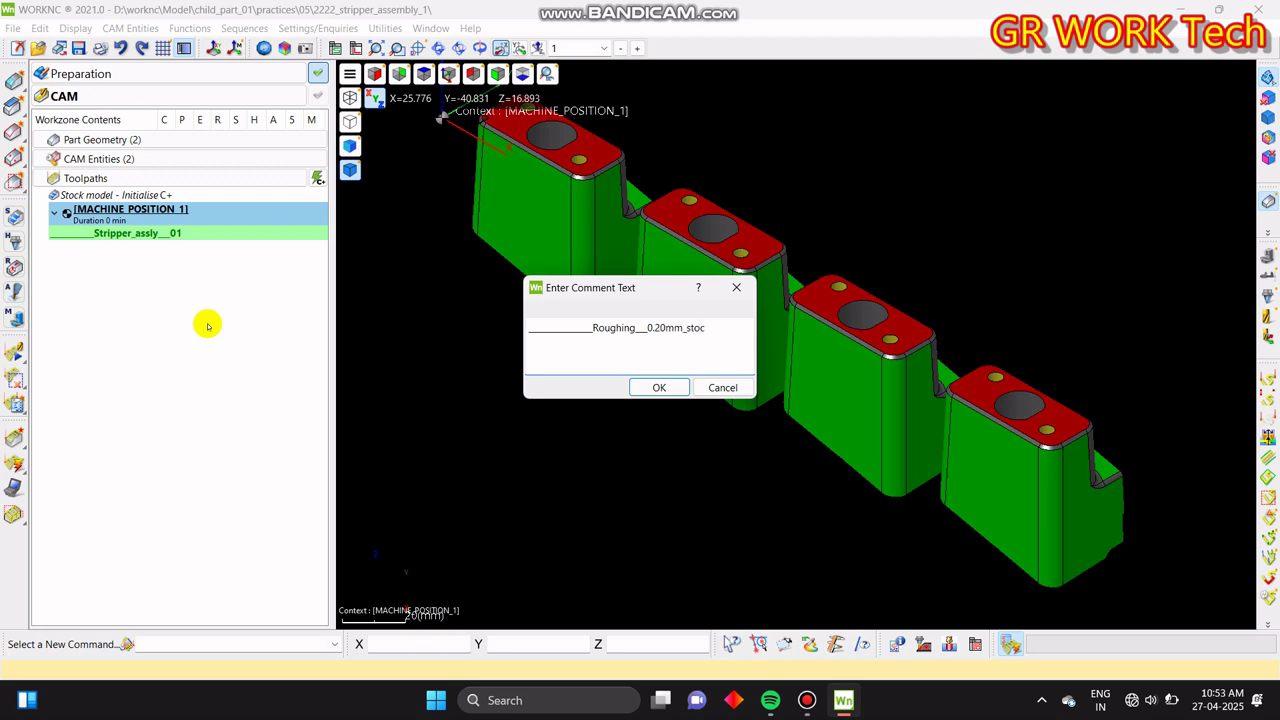
key("Return")
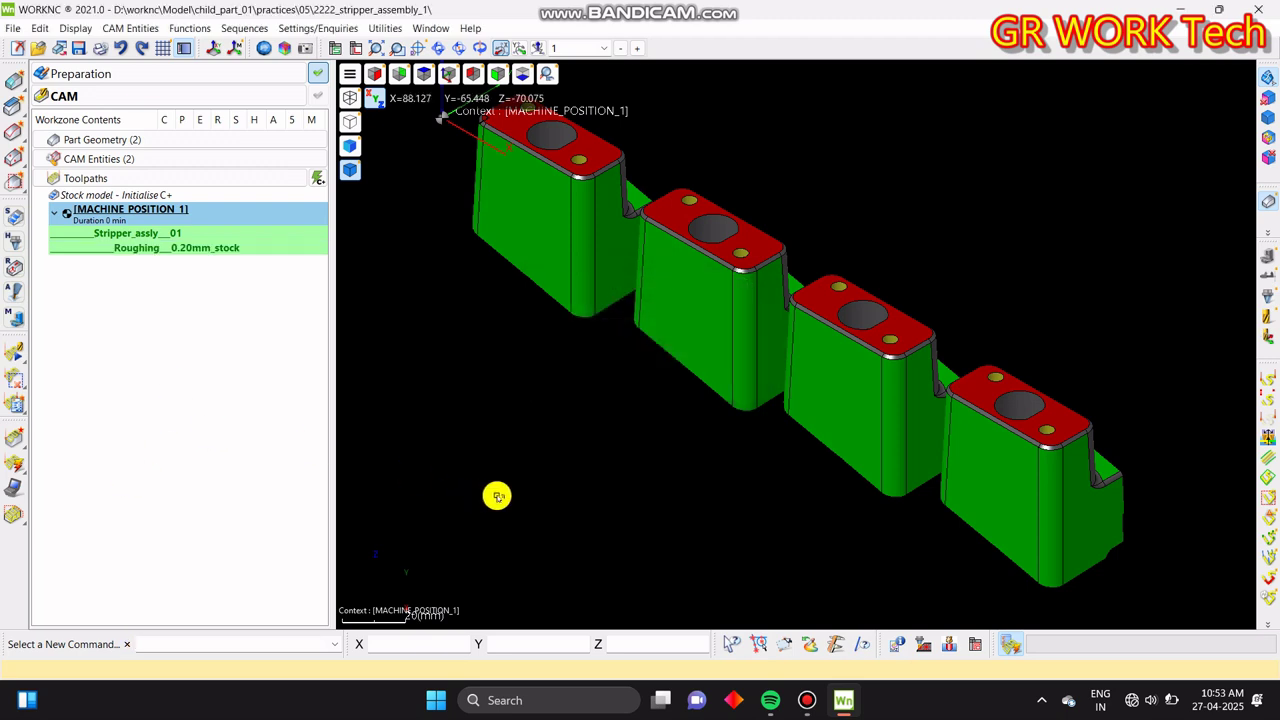
key("z")
scroll(648, 377, "down", 2)
scroll(762, 342, "up", 1)
left_click_drag(714, 495, 737, 477)
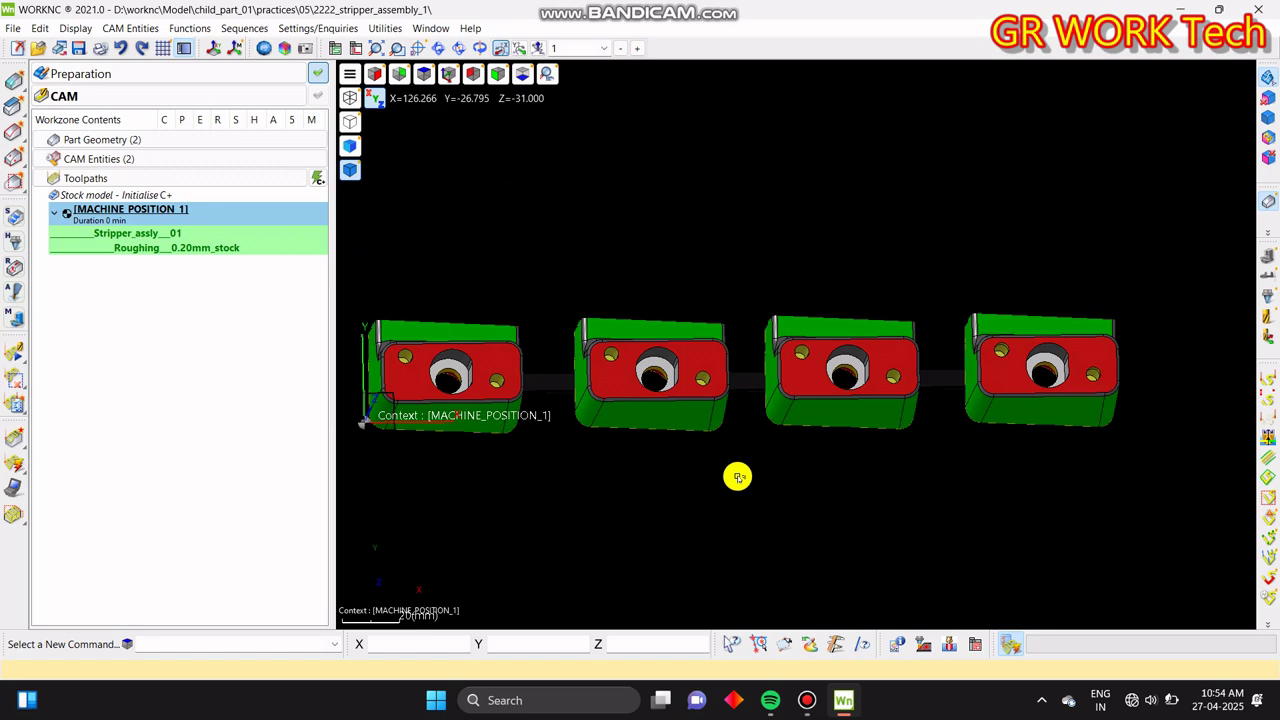
left_click_drag(757, 406, 887, 447)
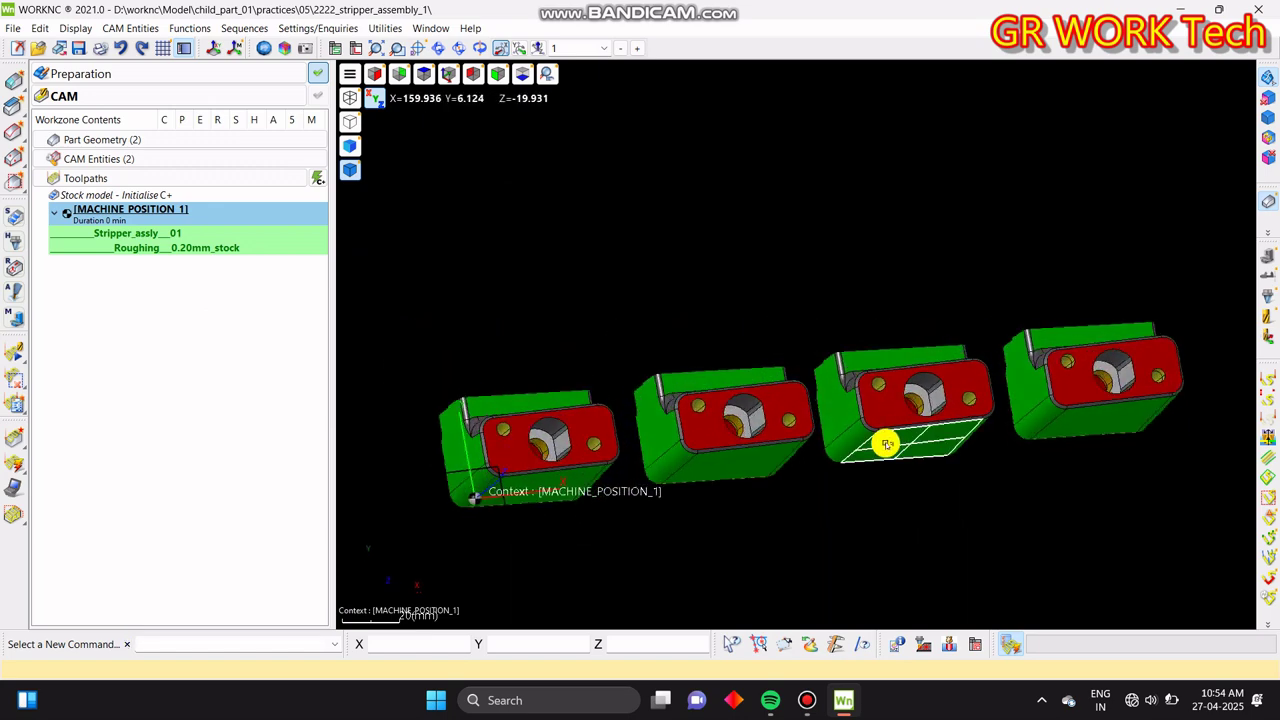
- Delete the Roughing__0.20mm_stock toolpath and decline saving the workzone changes
key("z")
scroll(881, 434, "down", 2)
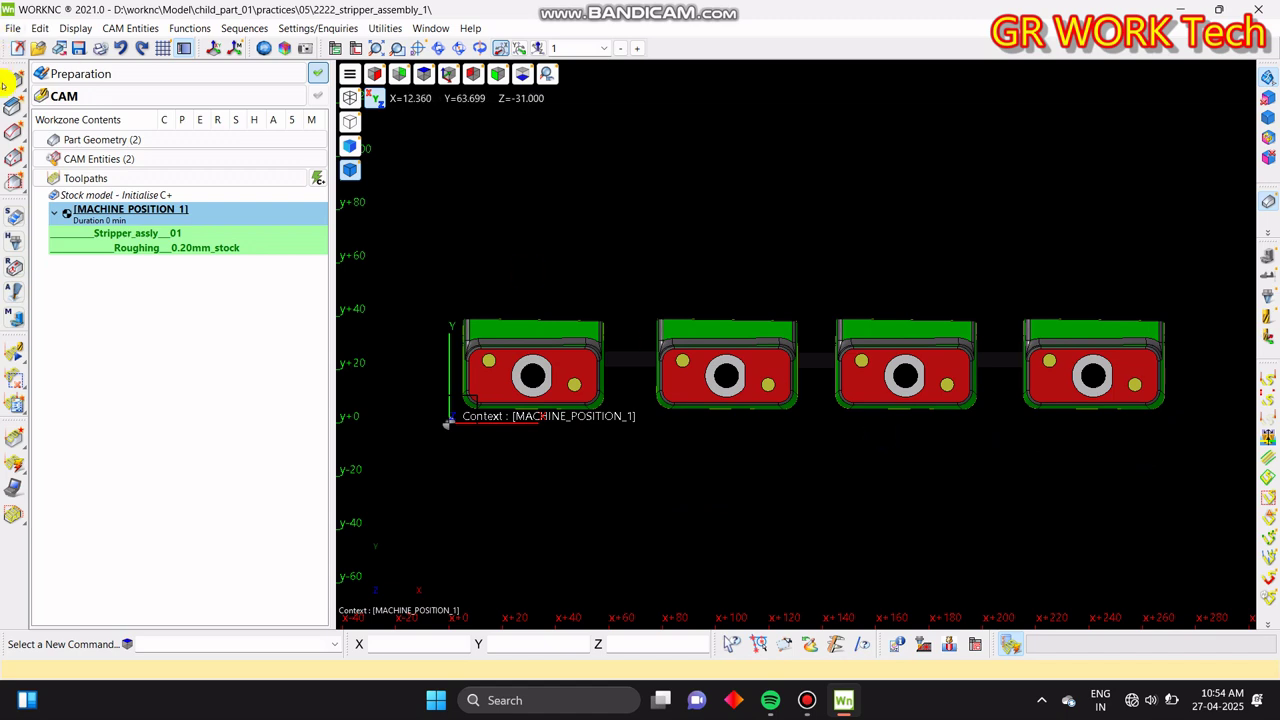
right_click(187, 243)
left_click(284, 440)
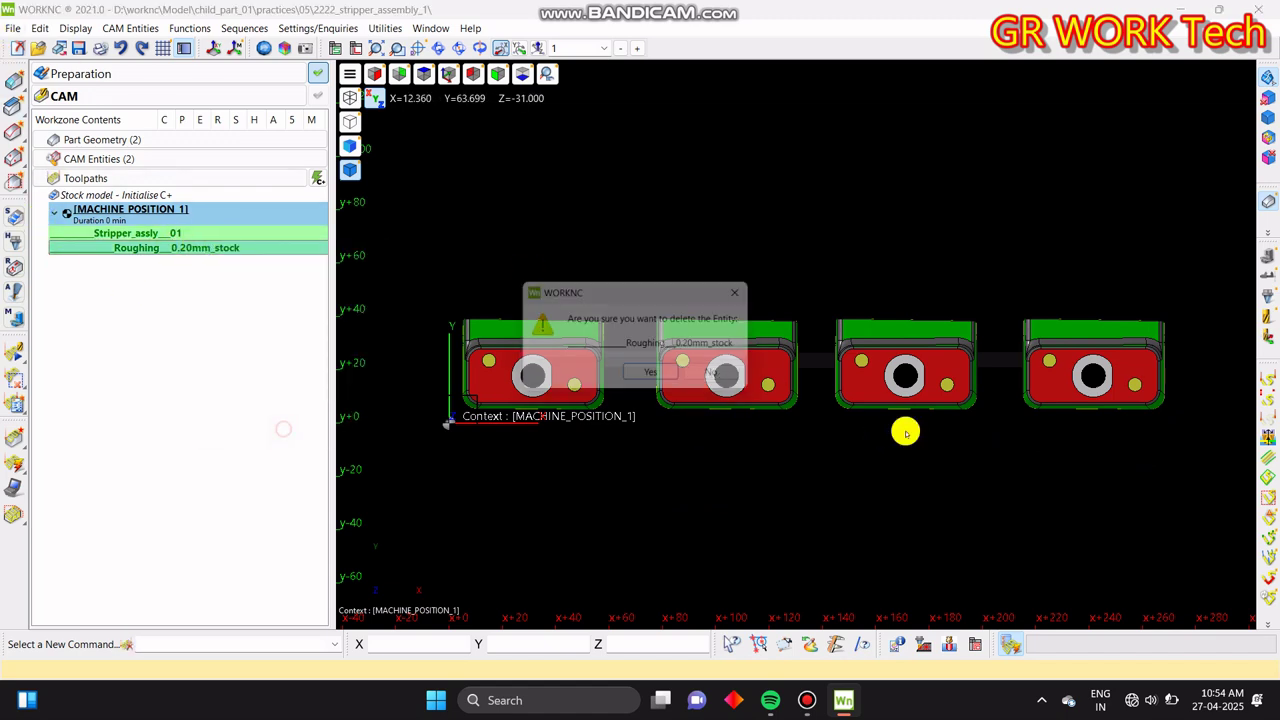
left_click(645, 377)
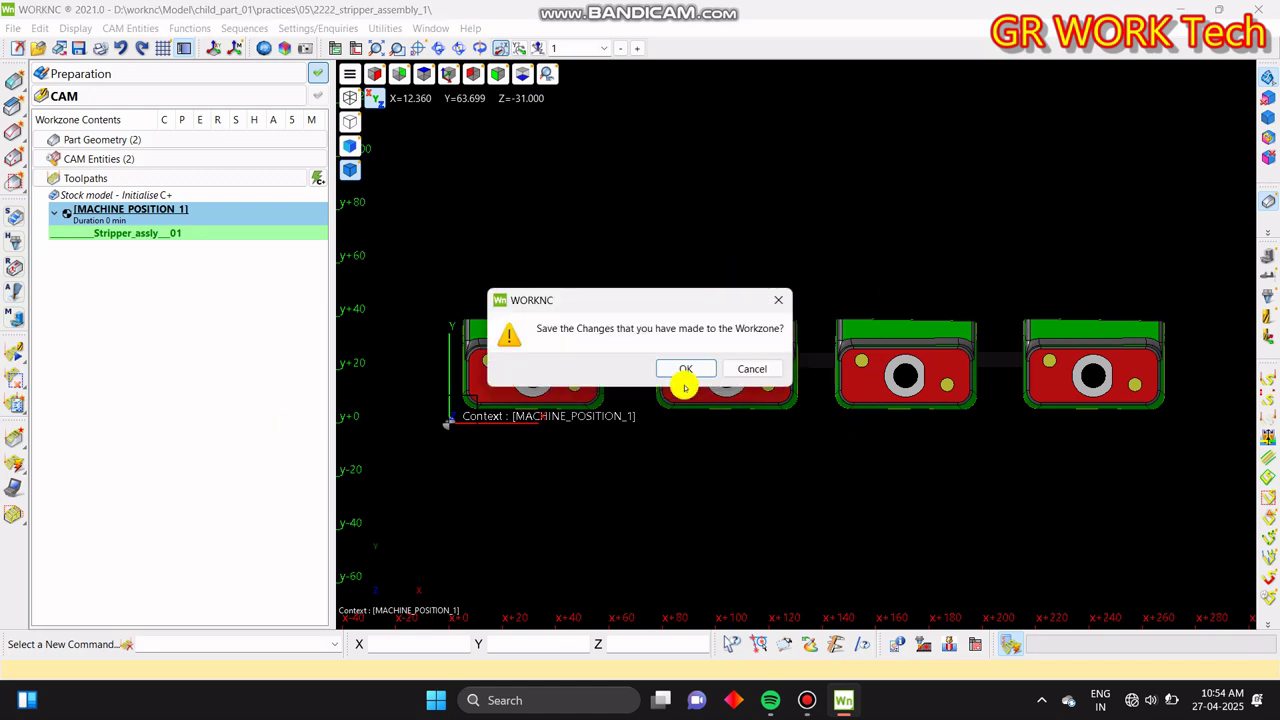
left_click(763, 368)
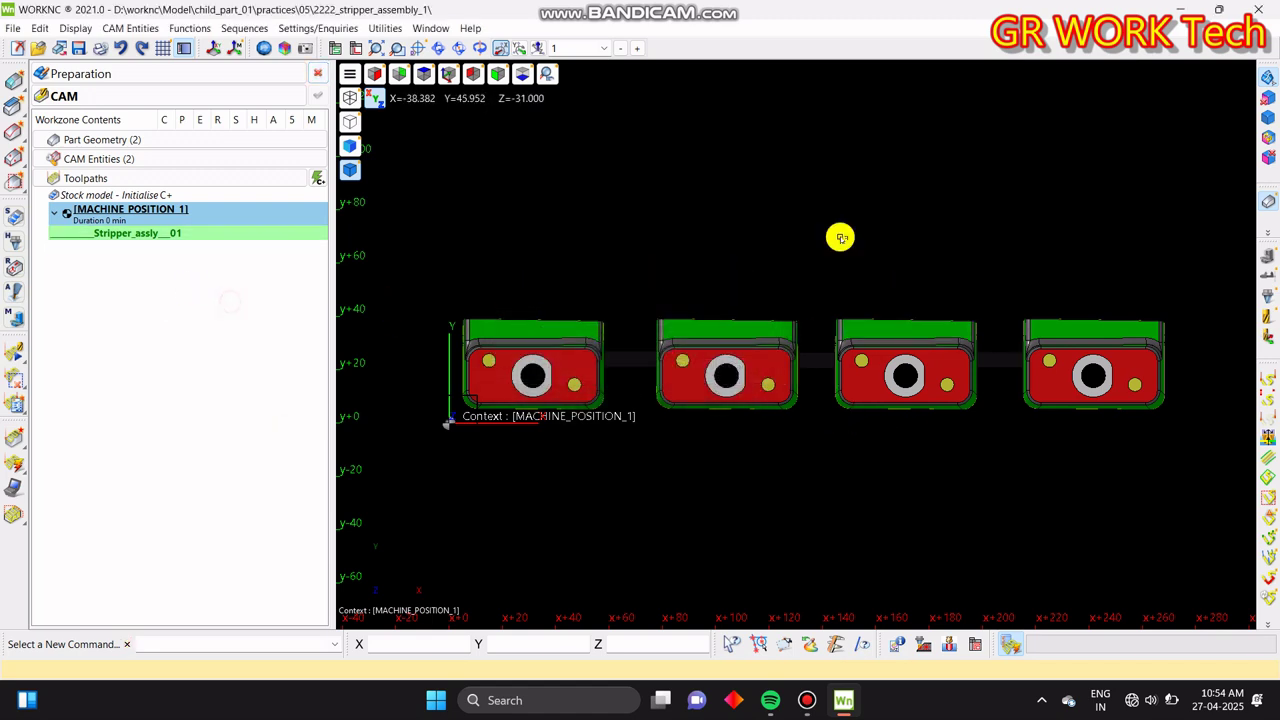
- Examine the central counterbored hole and the two small holes in the stripper blocks from several angles
middle_click_drag(820, 575, 903, 534)
middle_click_drag(666, 455, 686, 431)
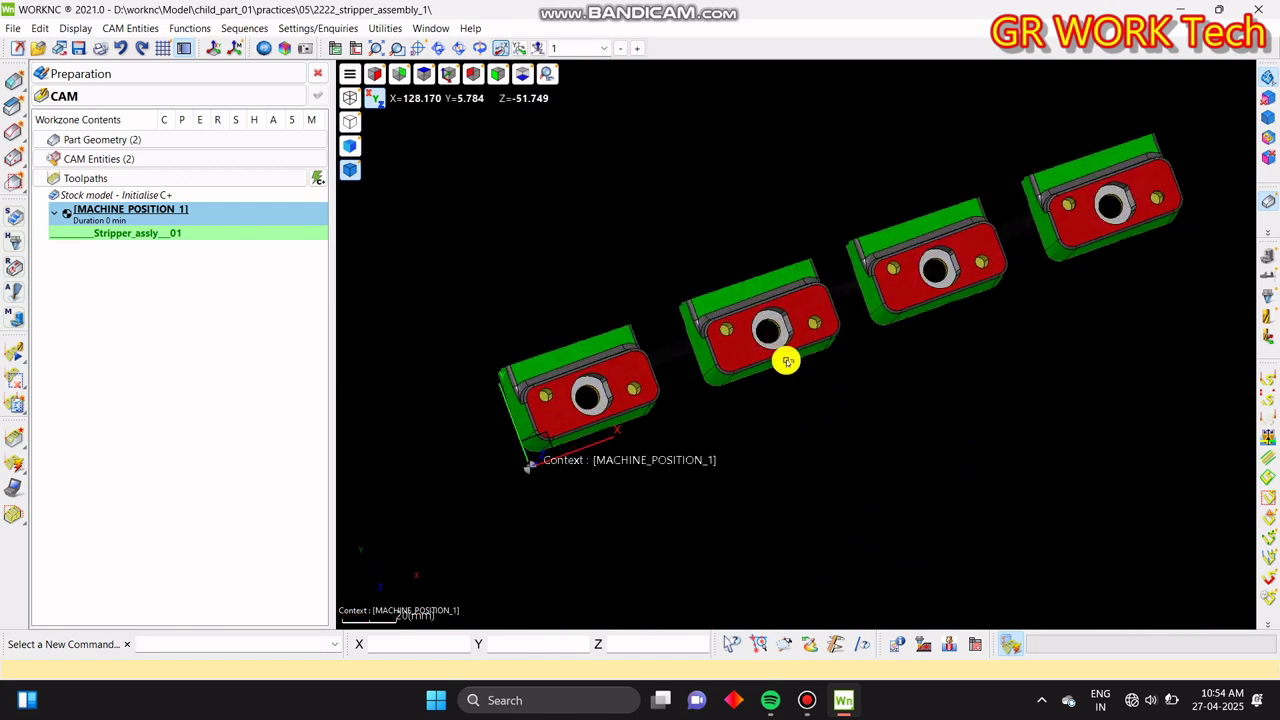
scroll(780, 380, "up", 5)
middle_click_drag(966, 455, 997, 423)
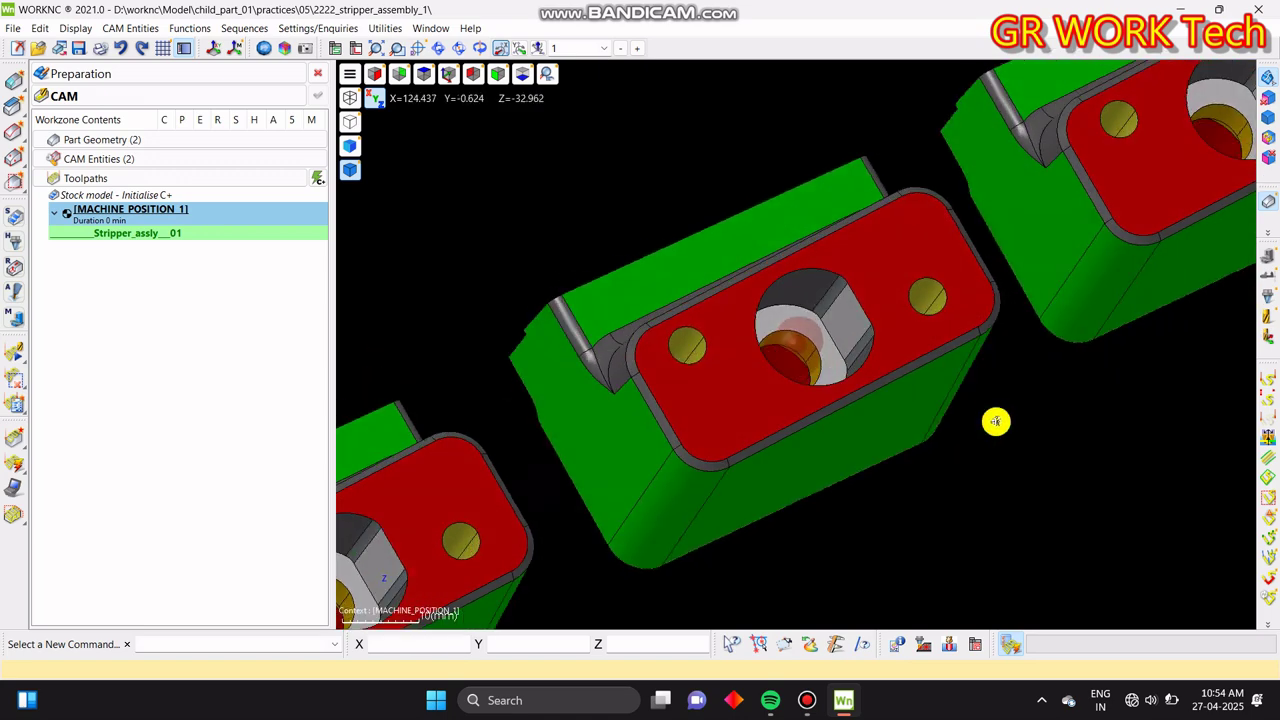
scroll(831, 340, "up", 5)
scroll(795, 300, "down", 10)
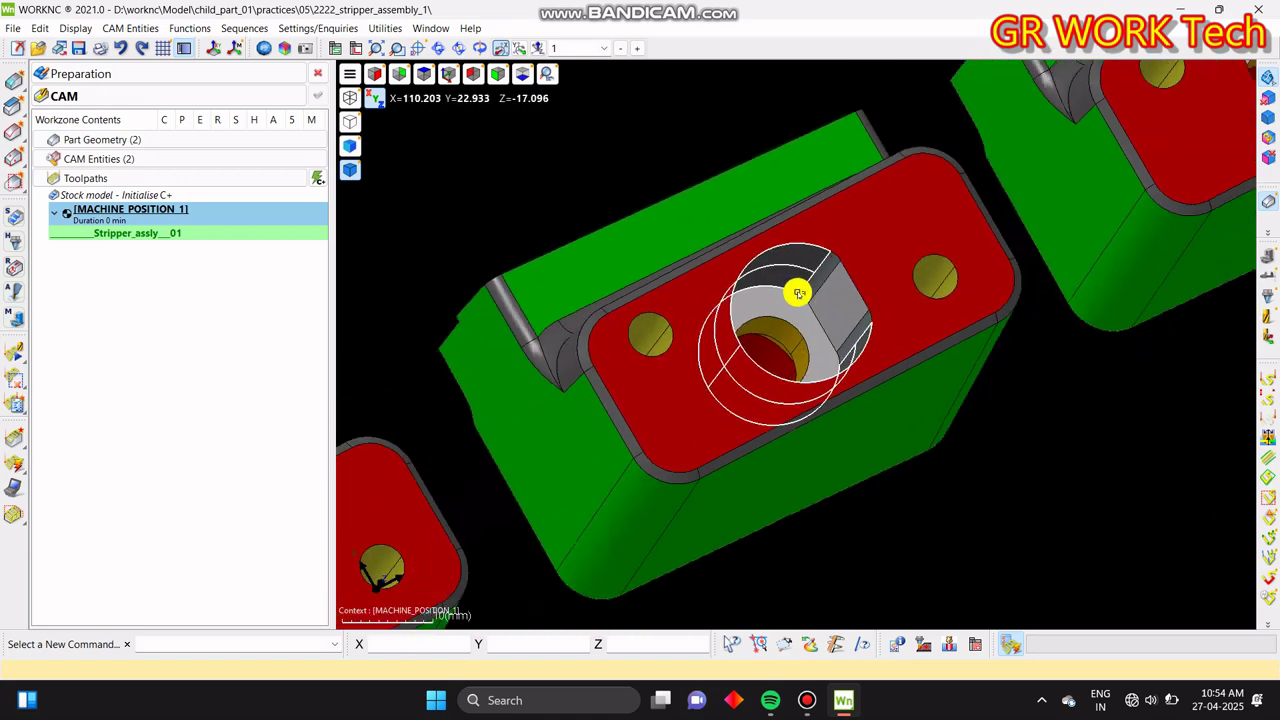
middle_click_drag(894, 349, 783, 396)
key("z")
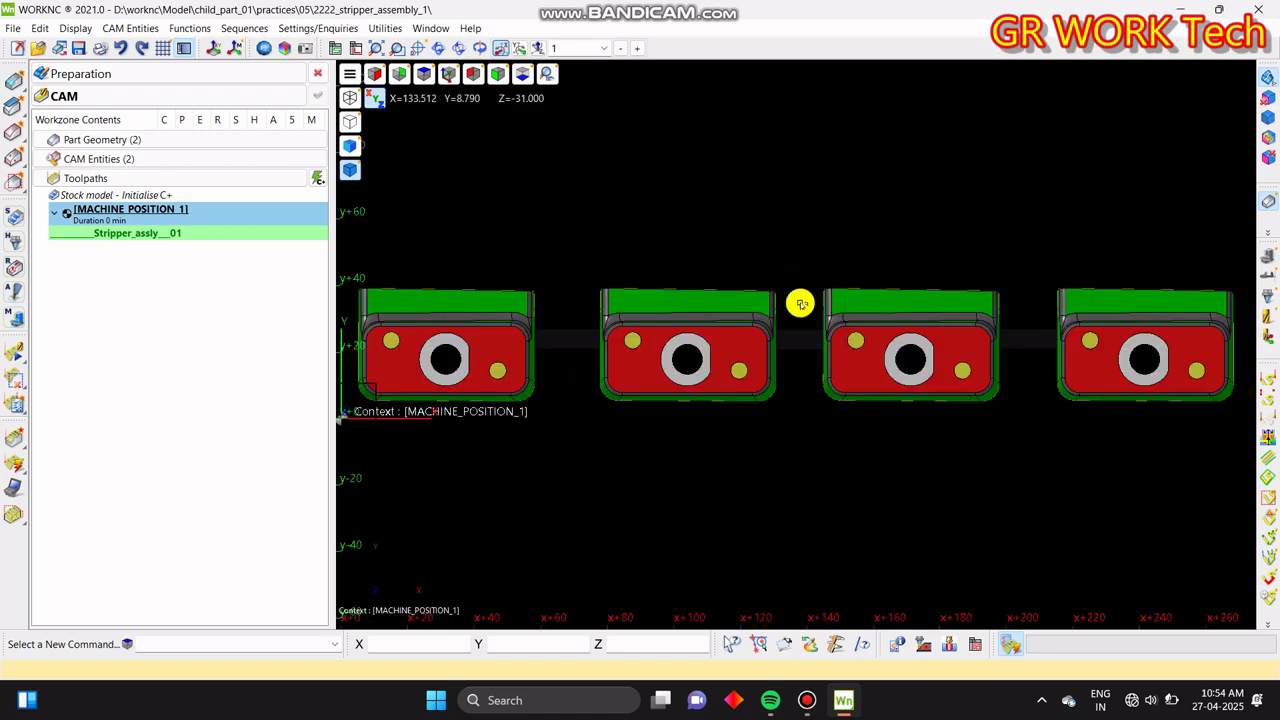
middle_click_drag(668, 322, 858, 310)
middle_click_drag(953, 452, 808, 390)
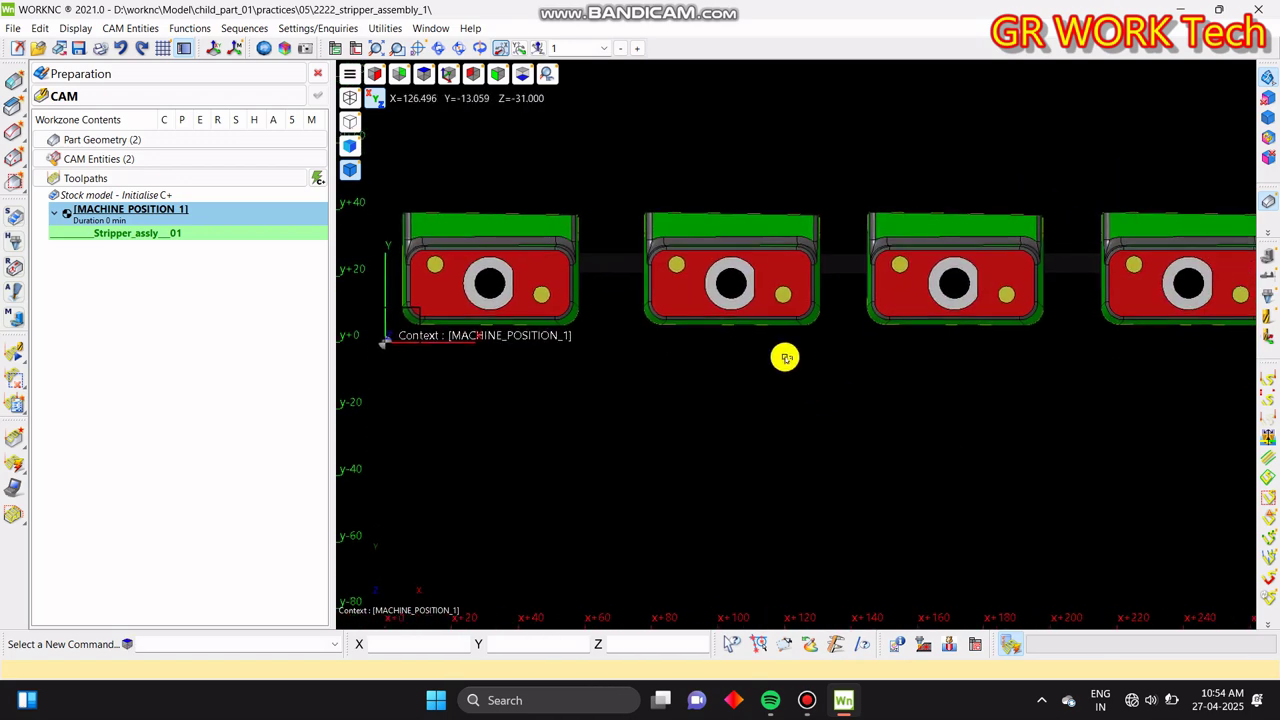
- Try to recognise the drilling features of the four stripper blocks with the Drilling Manager's Sort function
right_click(781, 259)
left_click(888, 418)
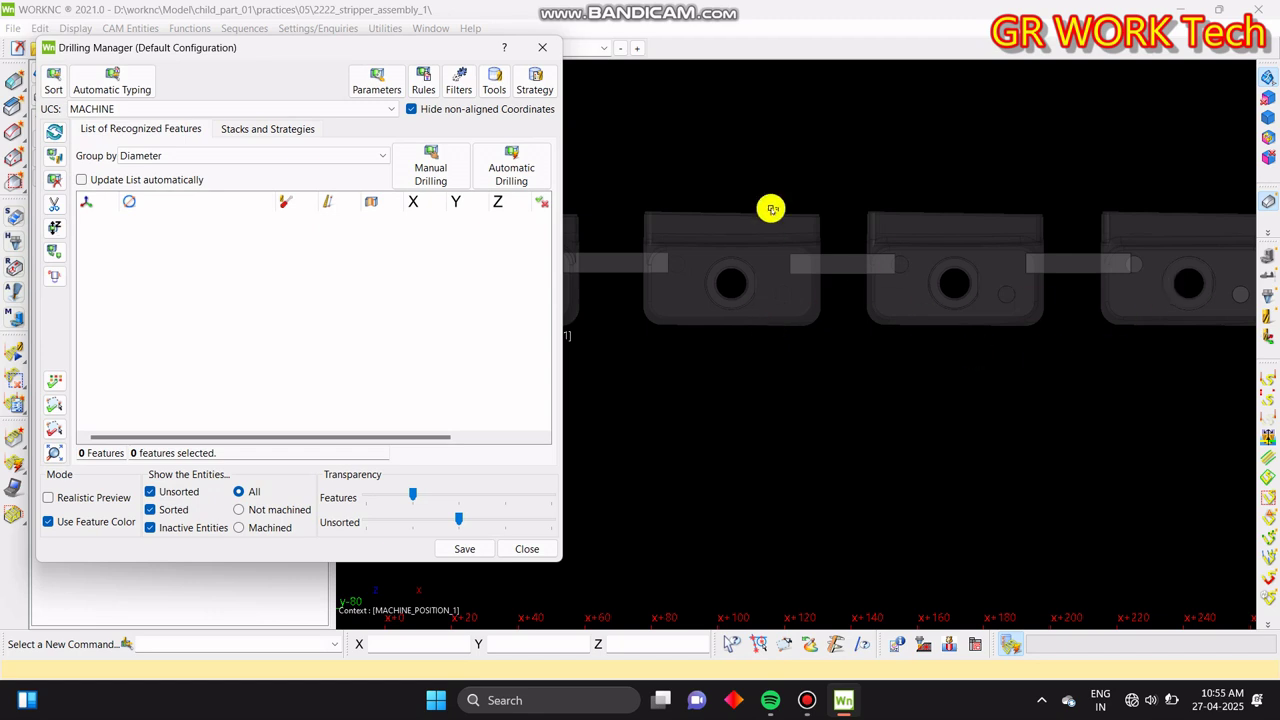
middle_click_drag(857, 243, 816, 325)
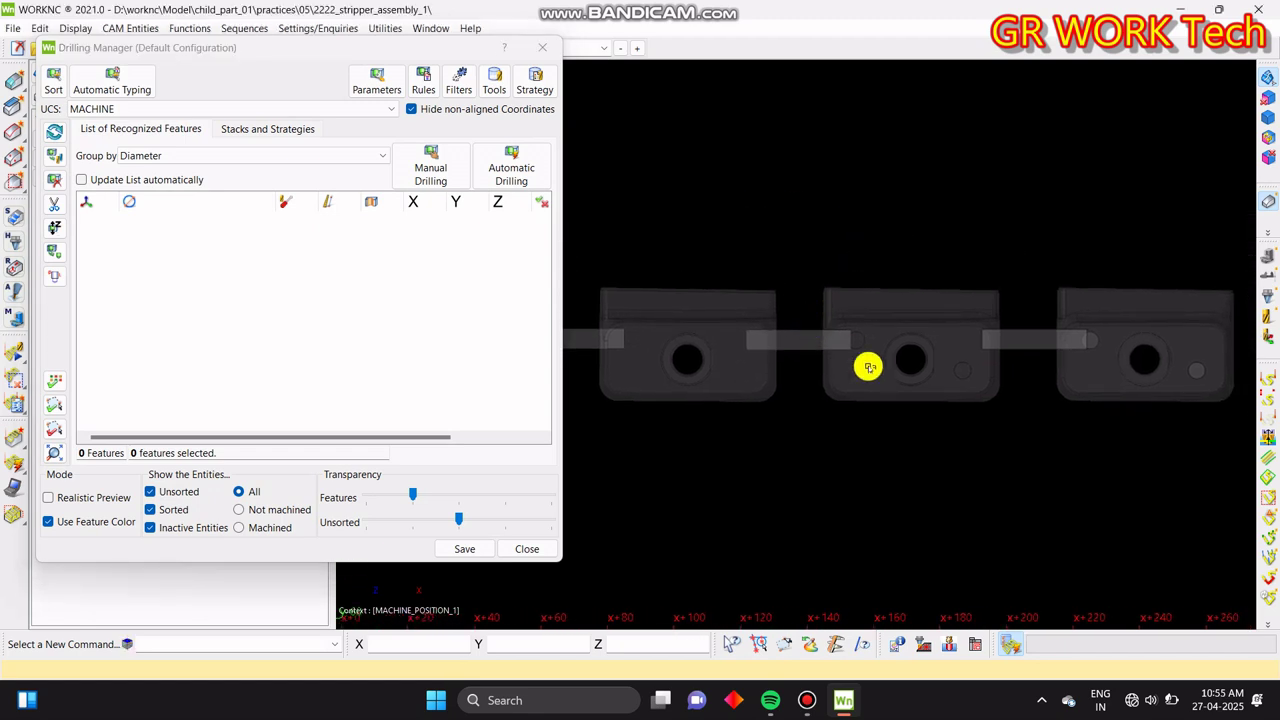
scroll(869, 366, "down", 3)
middle_click_drag(832, 545, 838, 530)
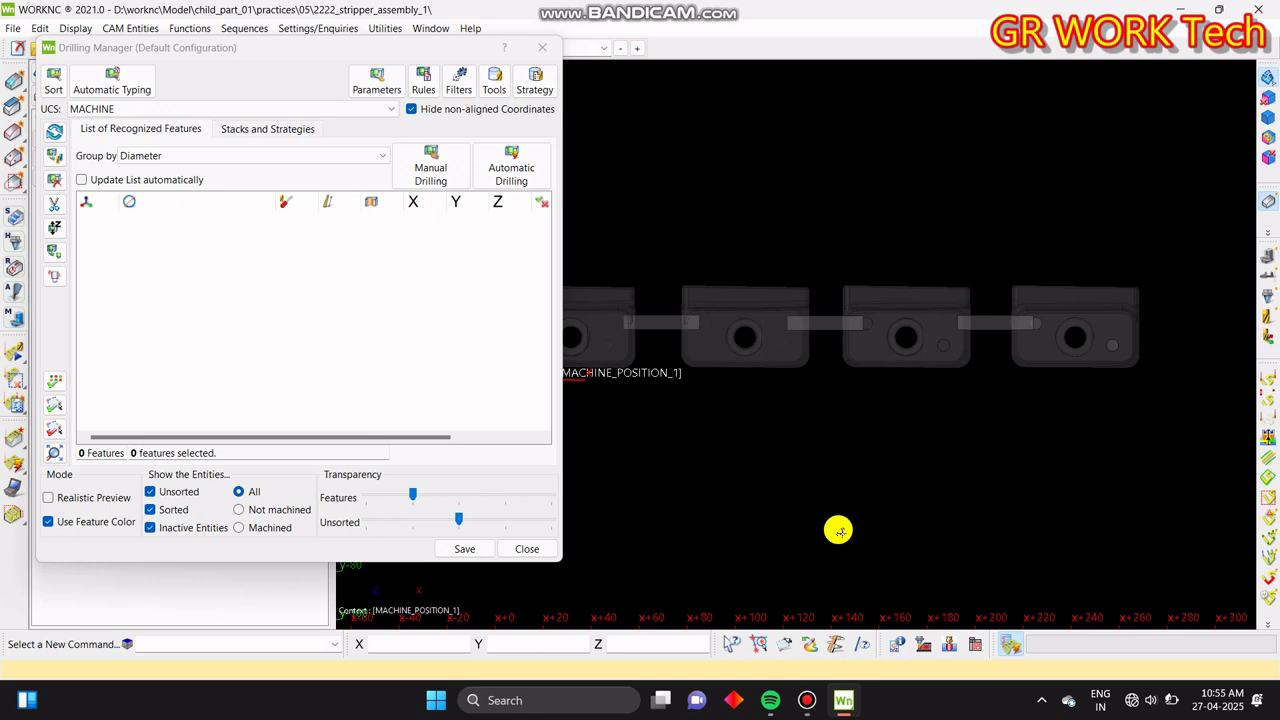
middle_click_drag(838, 530, 839, 532)
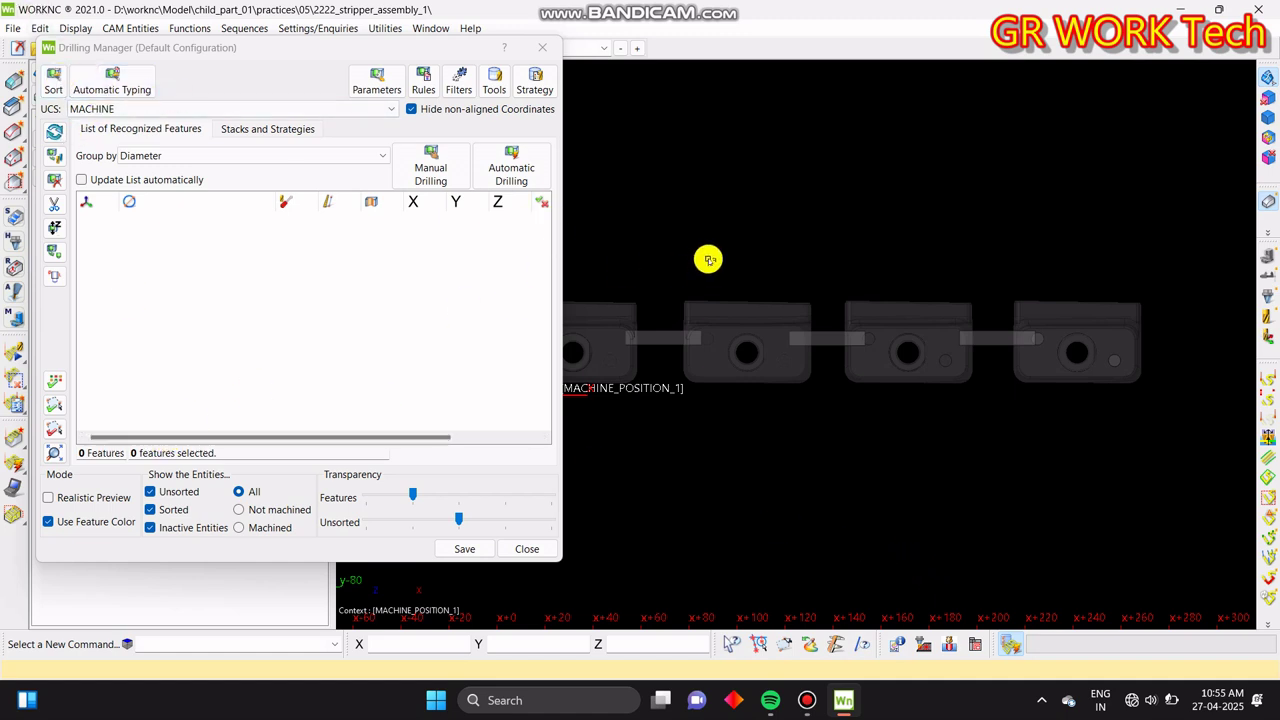
left_click(50, 95)
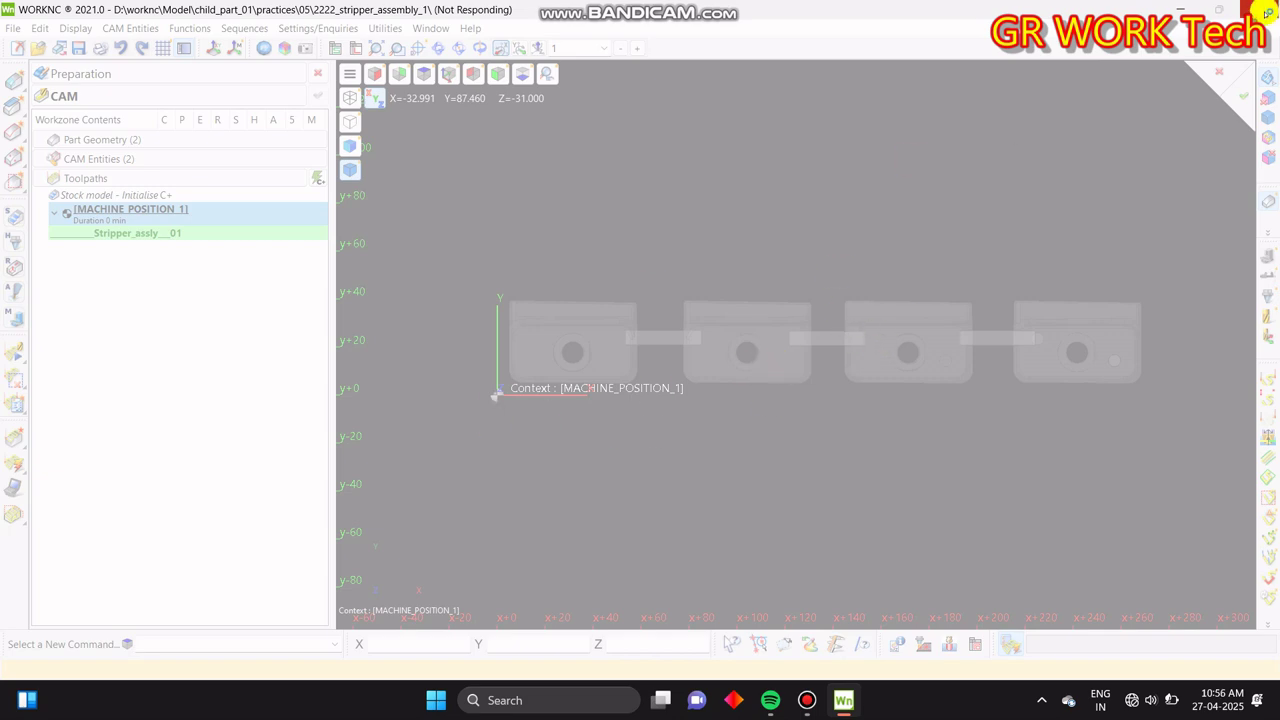
- Close the unresponsive WORKNC session, then restart WORKNC 2021.0 and start opening an existing workzone
left_click(1265, 12)
right_click(445, 314)
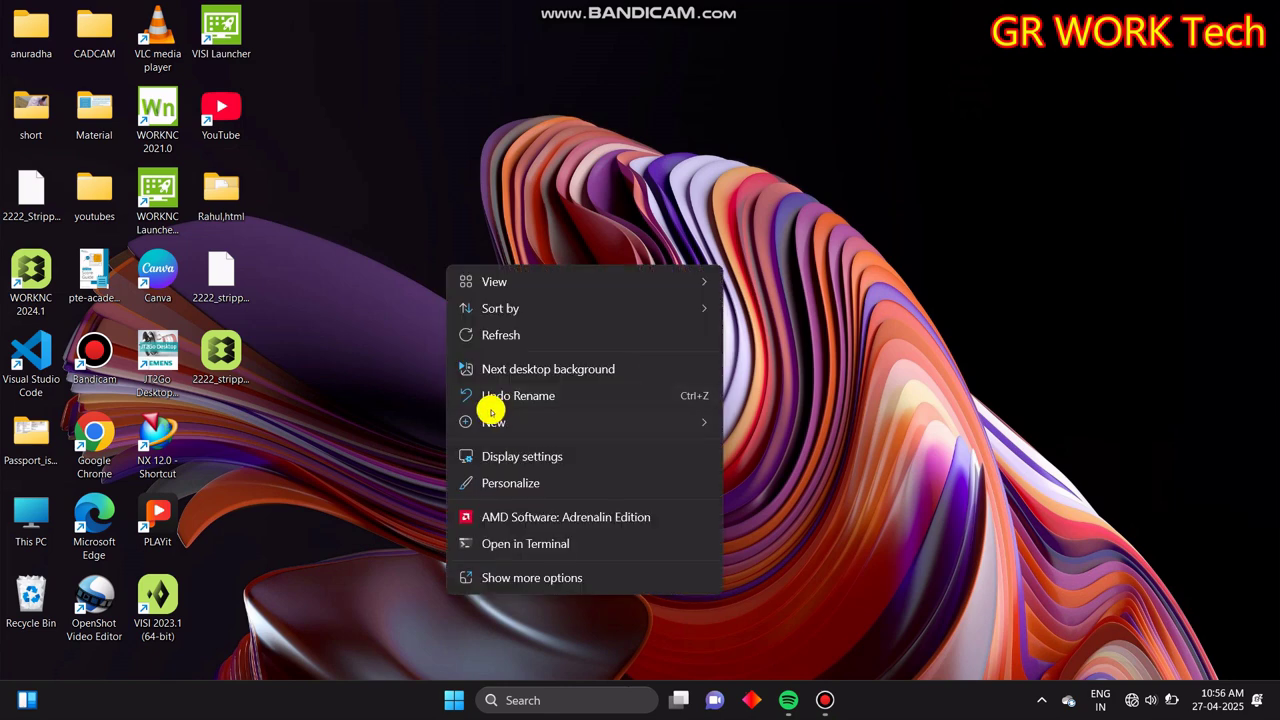
right_click(871, 147)
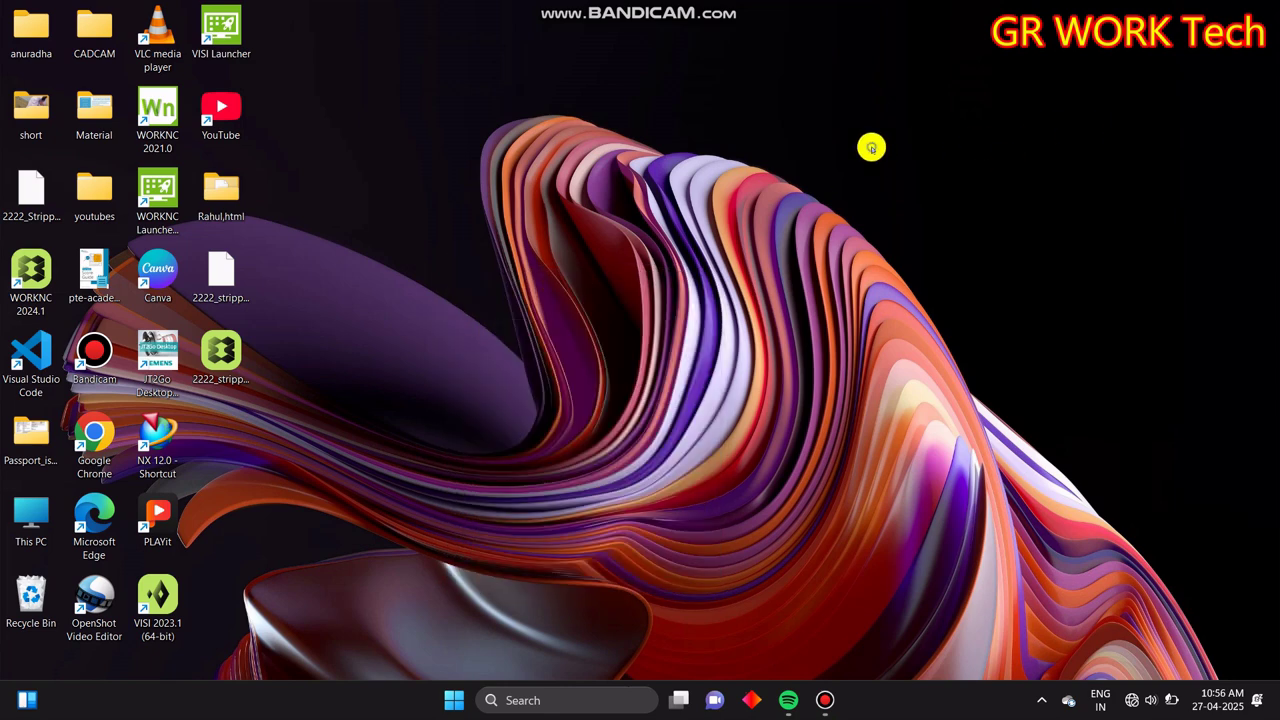
left_click(943, 217)
right_click(944, 219)
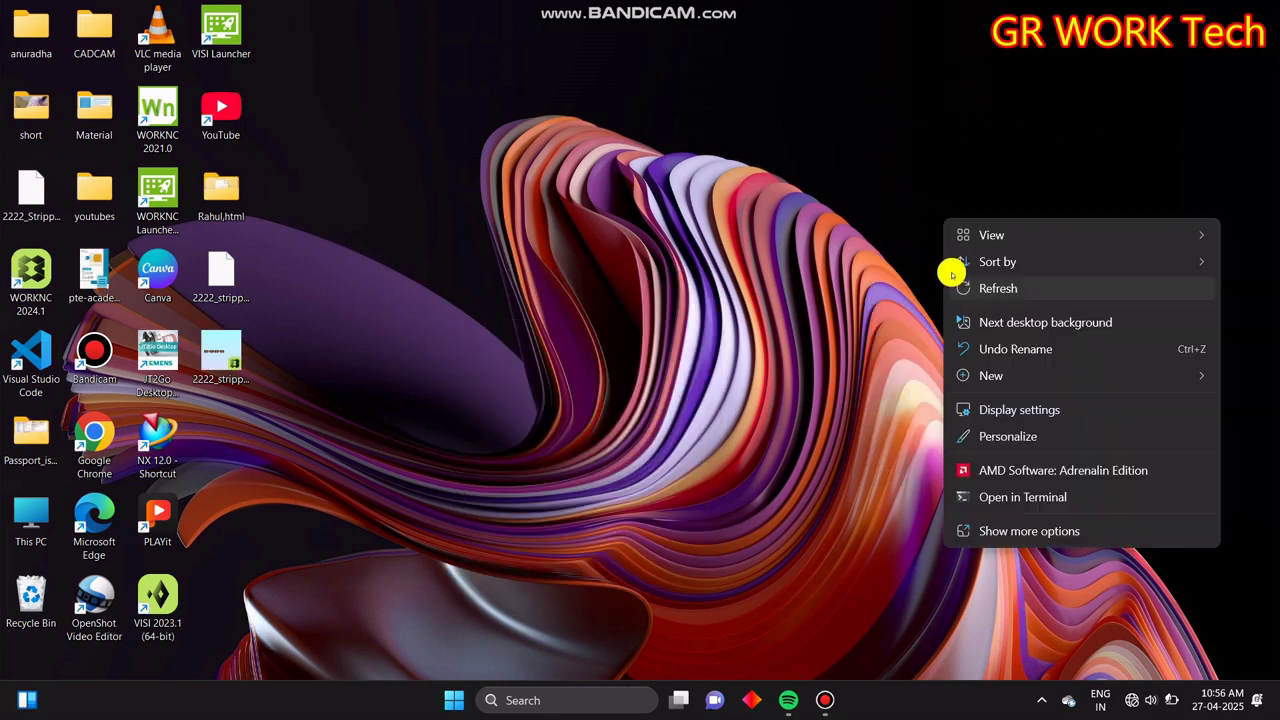
left_click(989, 288)
double_click(152, 108)
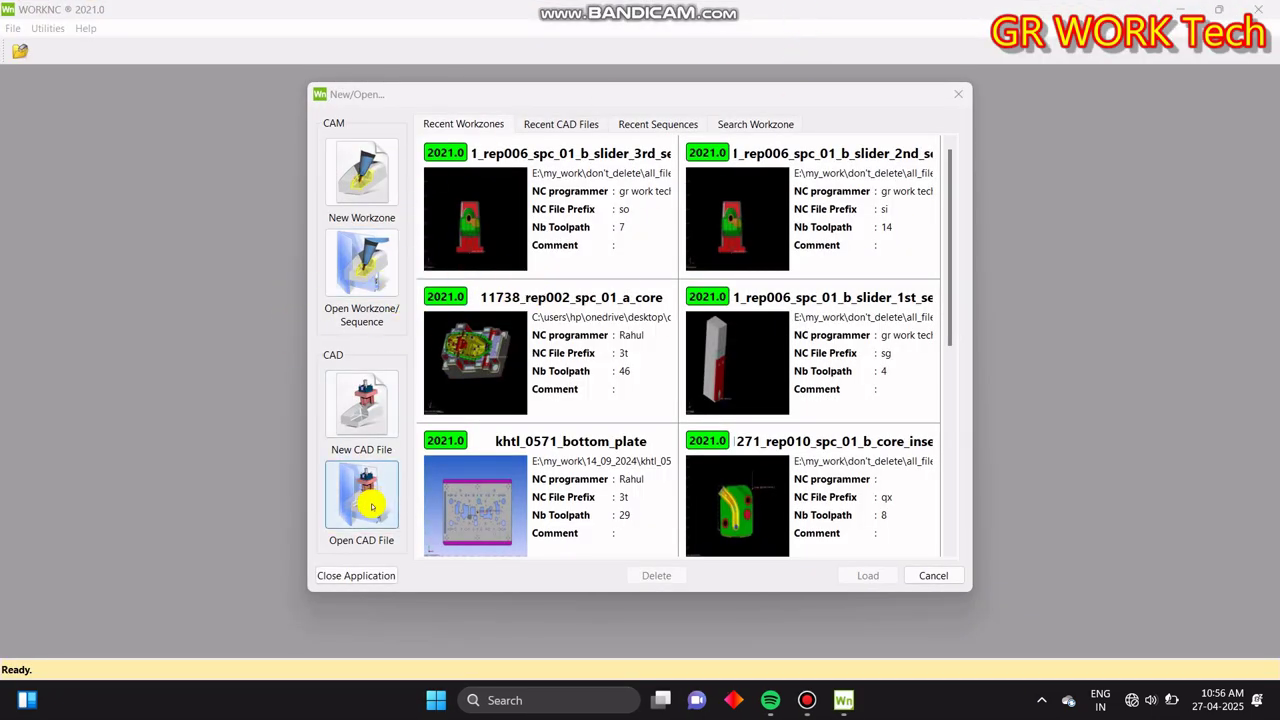
left_click(358, 283)
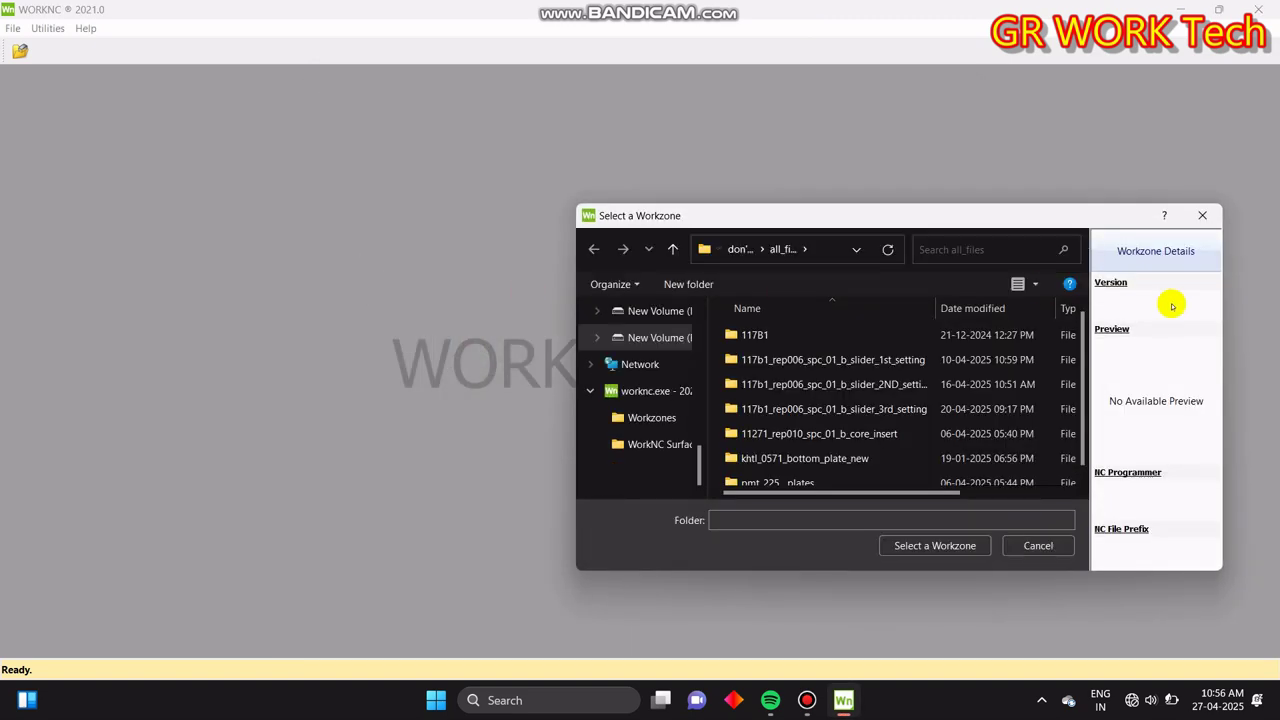
scroll(820, 414, "down", 1)
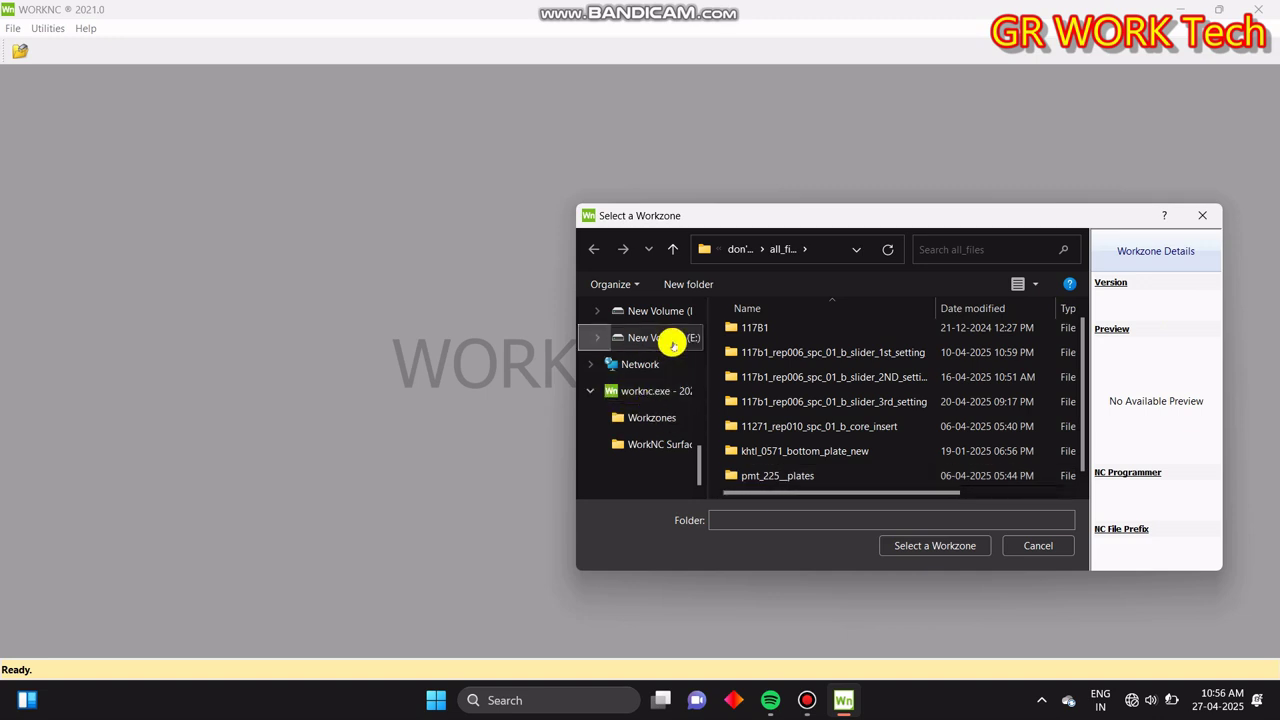
left_click(665, 338)
scroll(974, 443, "down", 1)
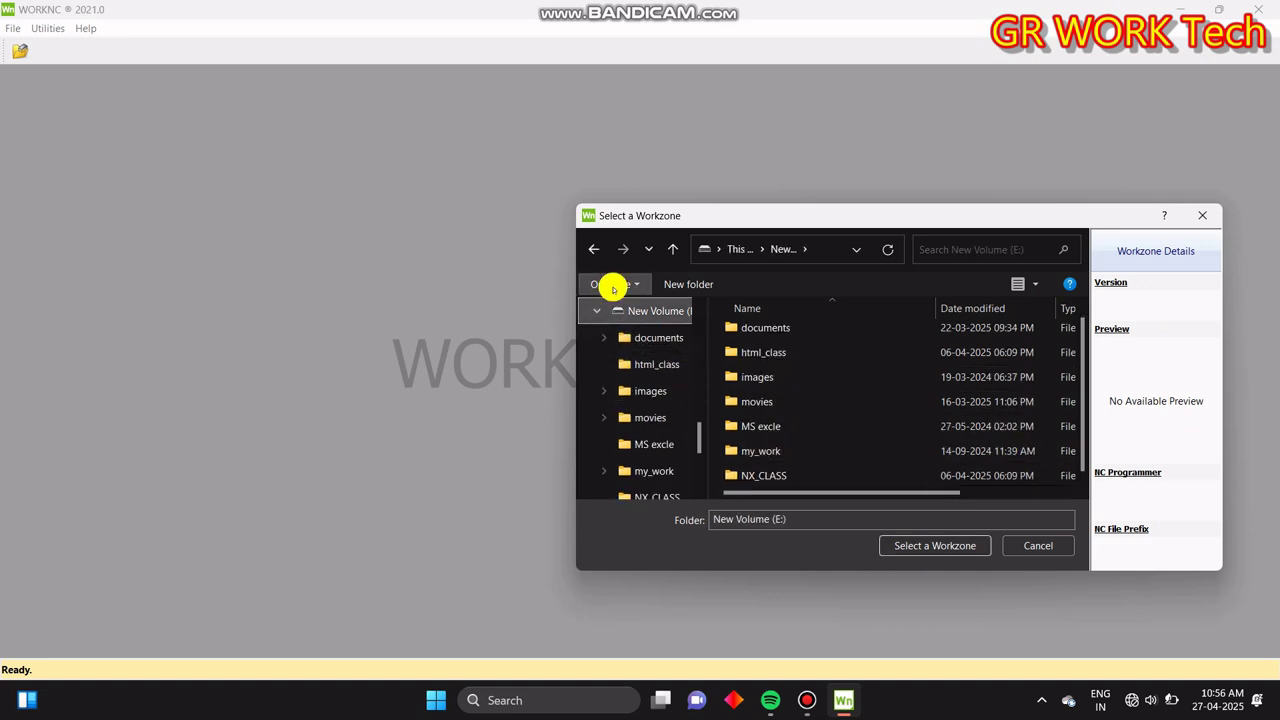
double_click(777, 451)
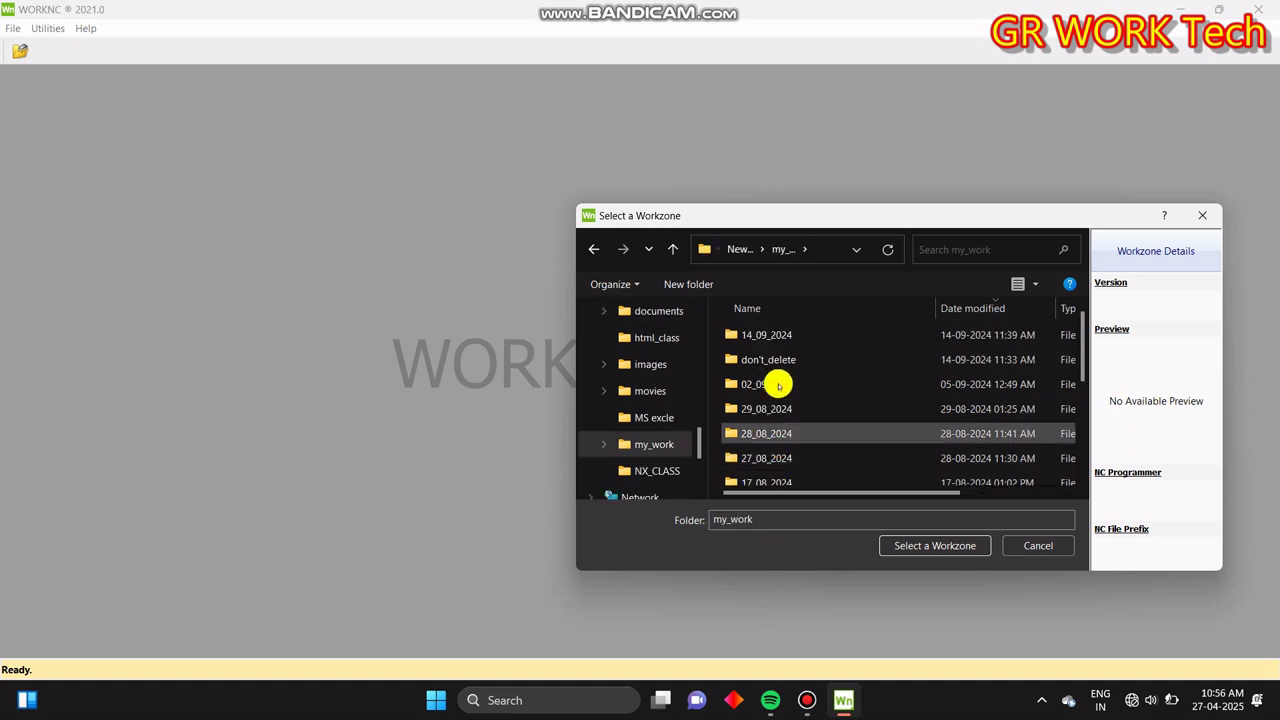
scroll(680, 350, "down", 3)
scroll(720, 435, "down", 1)
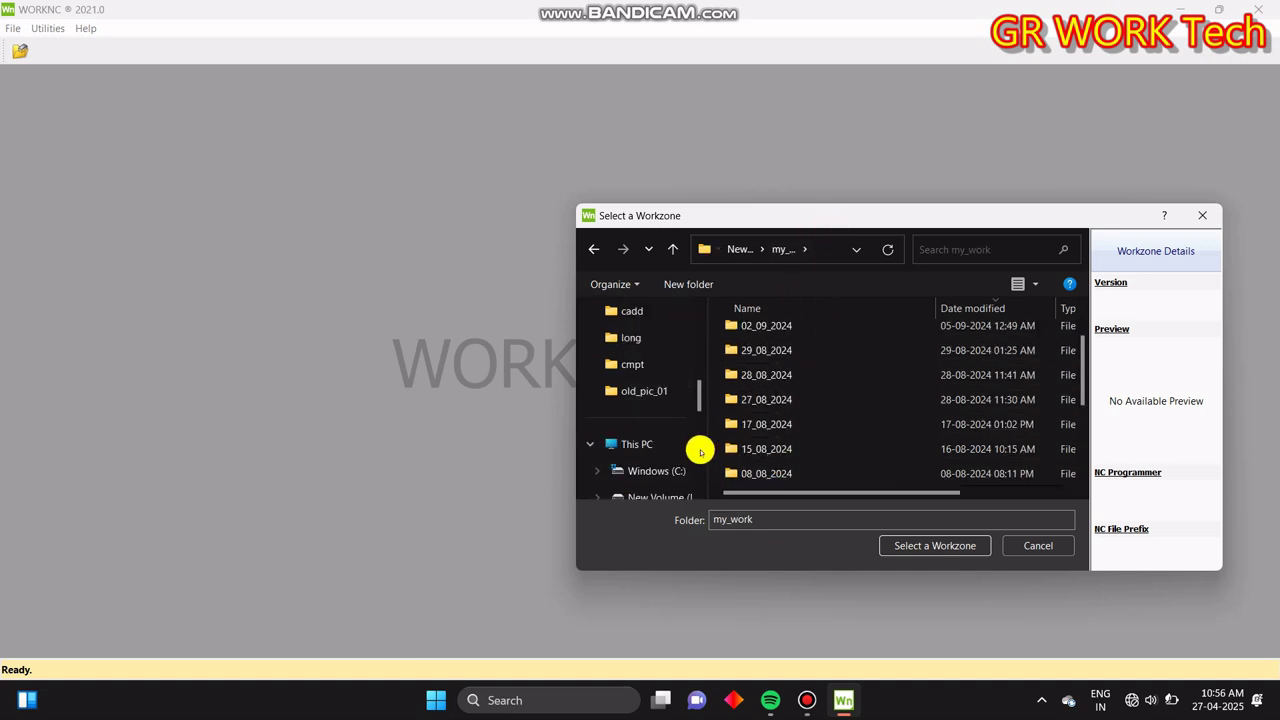
- Browse for the workzone on drive D in the child_part_01 folder under worknc\Model
left_click(666, 497)
scroll(791, 386, "down", 1)
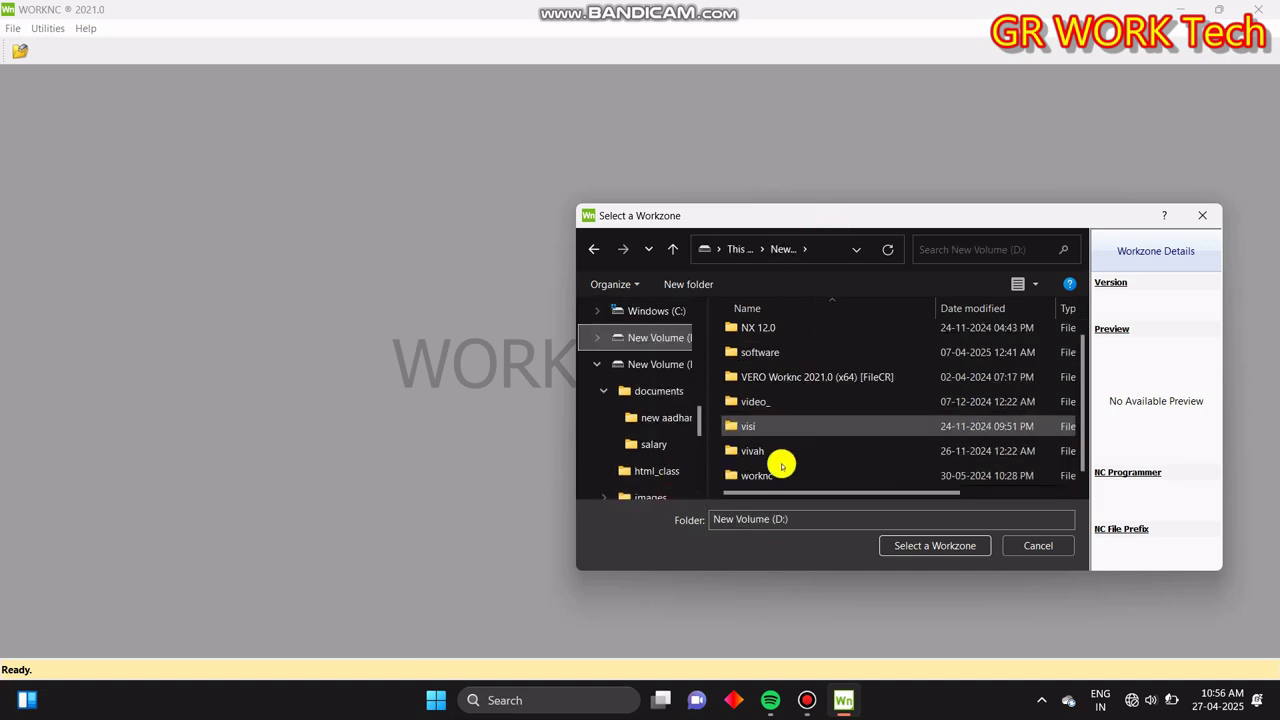
left_click(773, 474)
double_click(773, 474)
left_click(763, 360)
double_click(763, 360)
left_click(772, 384)
double_click(773, 380)
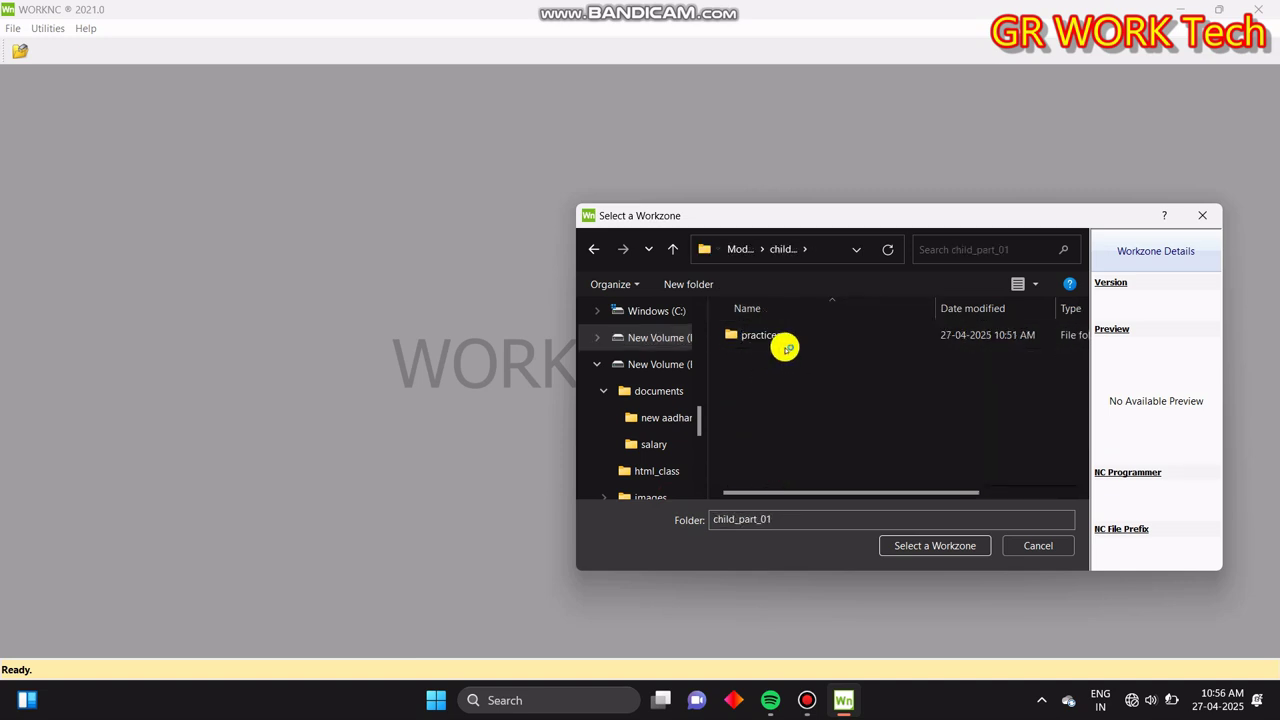
- Open the 2222_stripper_assembly_1 workzone from the practices\05 folder
left_click(803, 334)
double_click(803, 334)
double_click(763, 406)
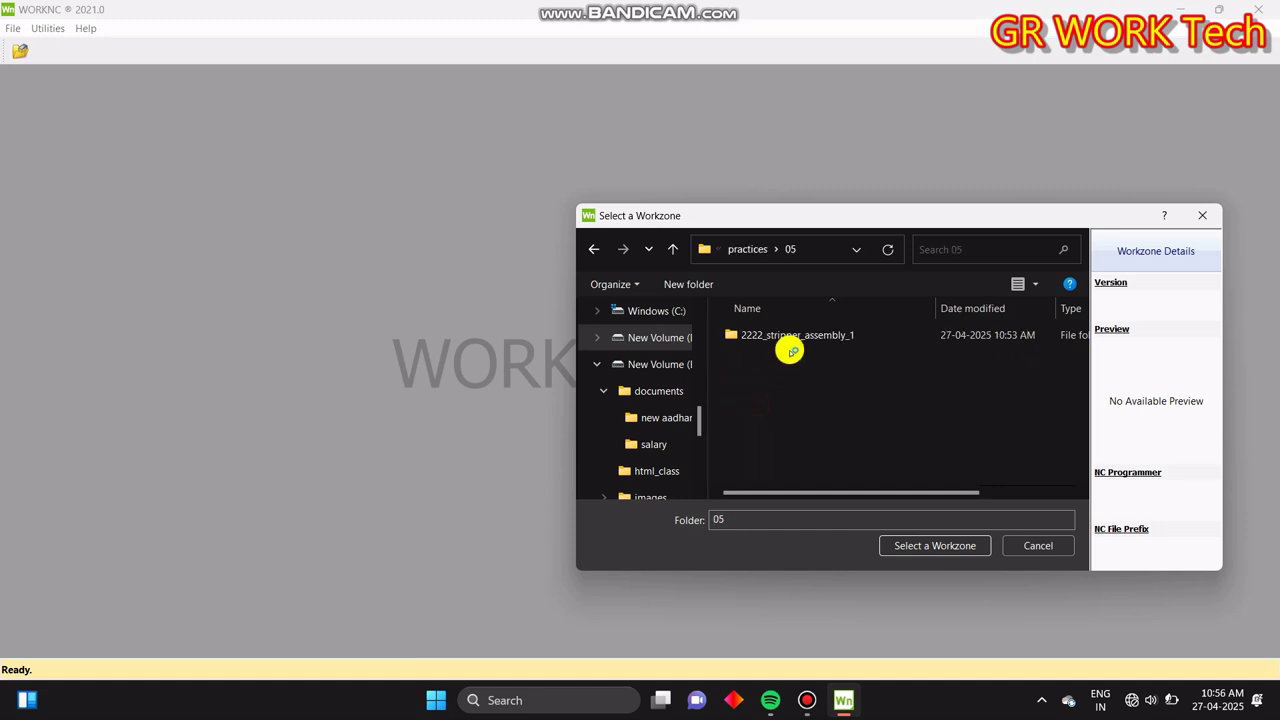
left_click(806, 333)
left_click(941, 548)
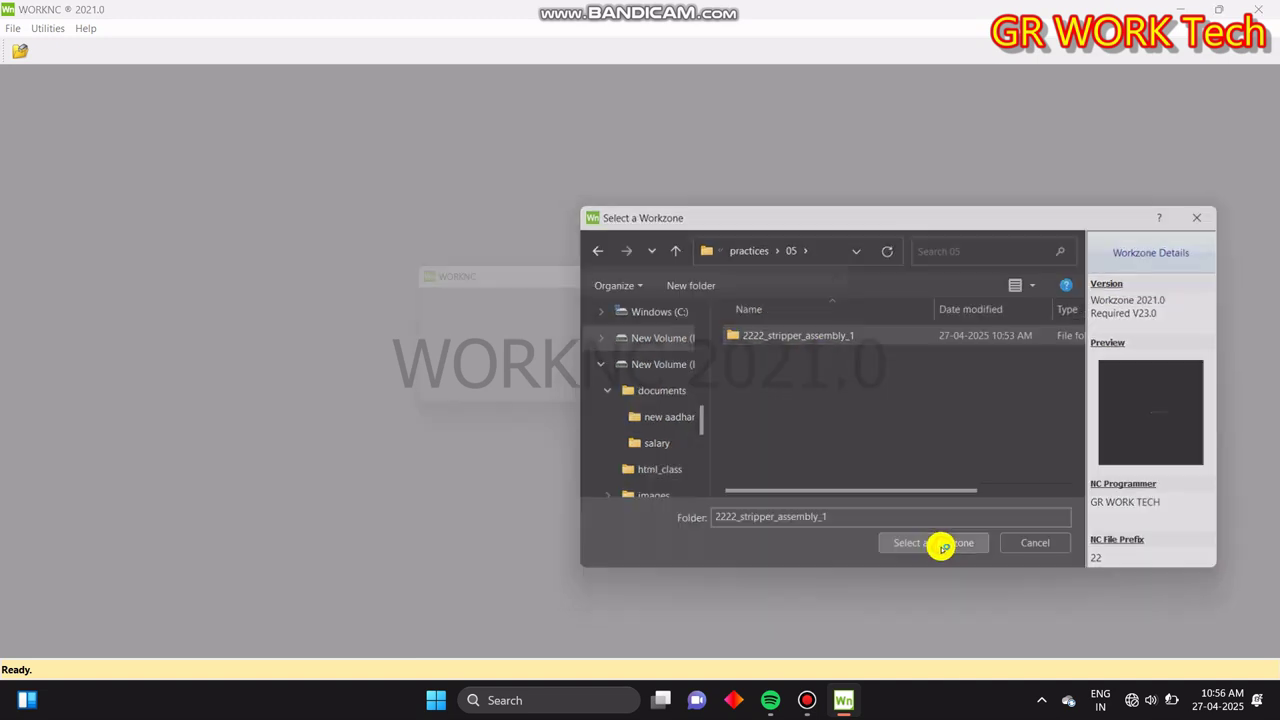
left_click(779, 397)
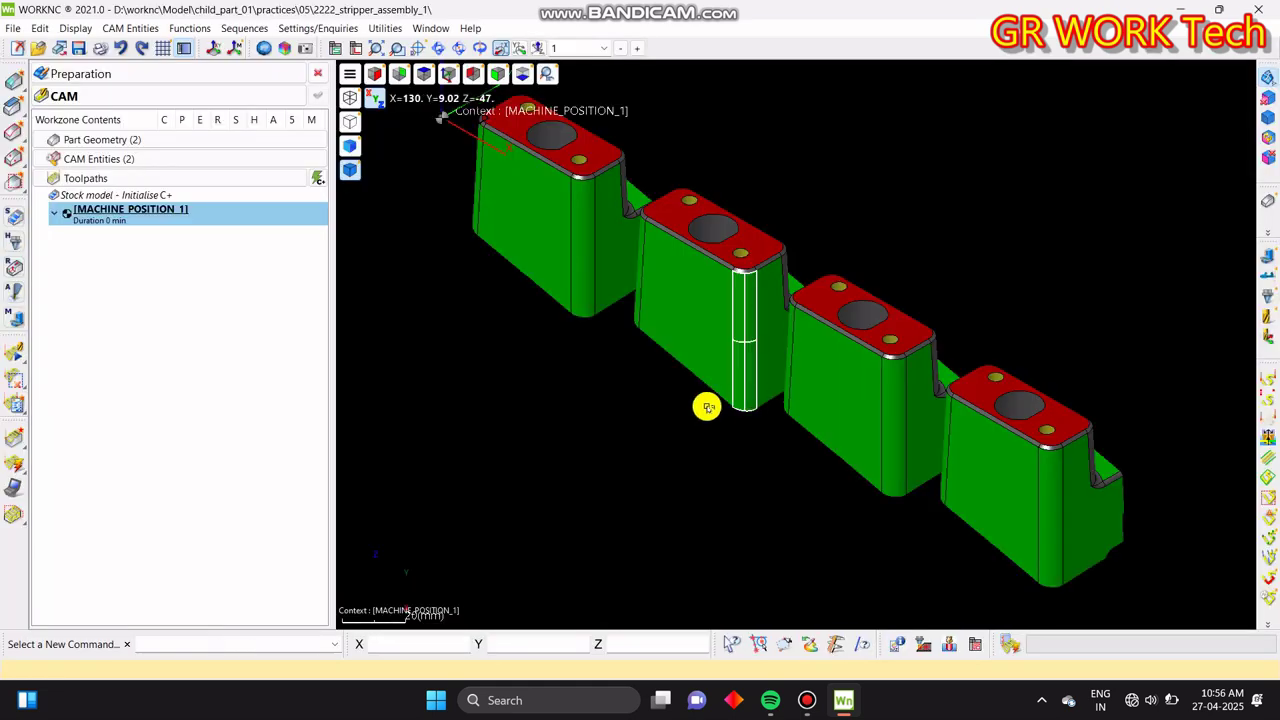
- Display the four stripper blocks in top view along Z and save the workzone
middle_click_drag(704, 230, 661, 432)
key("z")
scroll(774, 366, "down", 3)
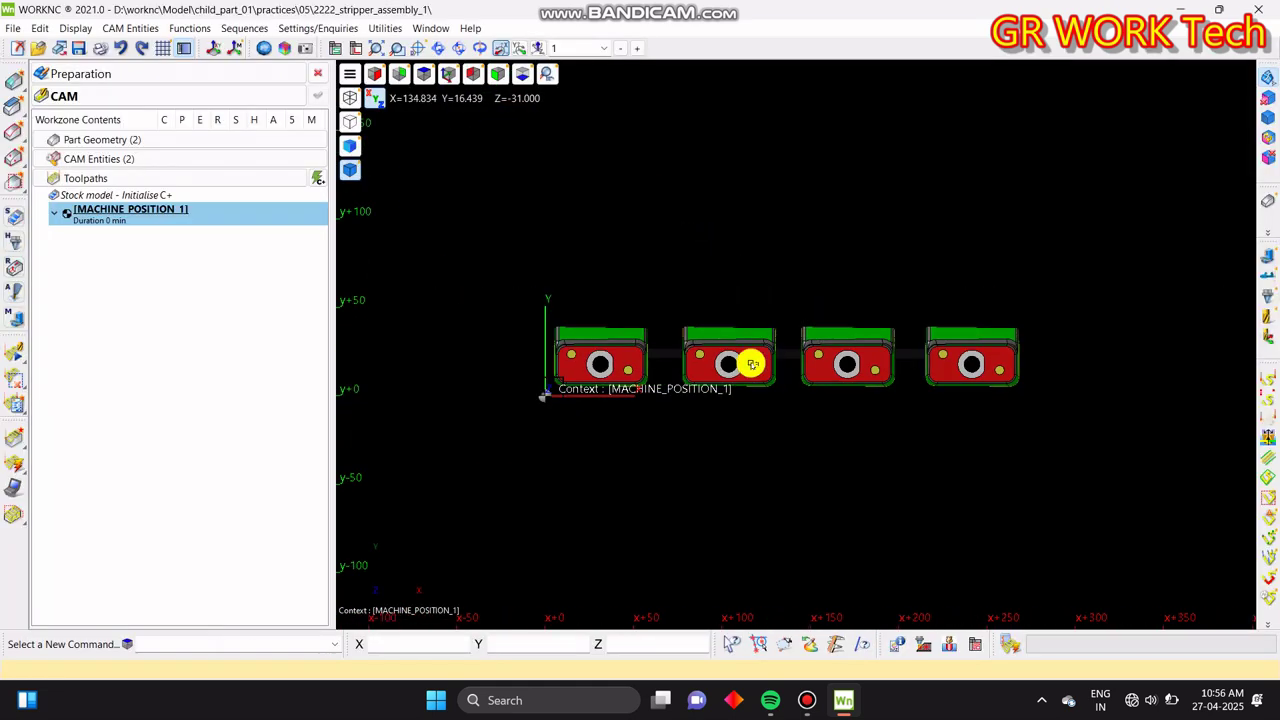
left_click(78, 49)
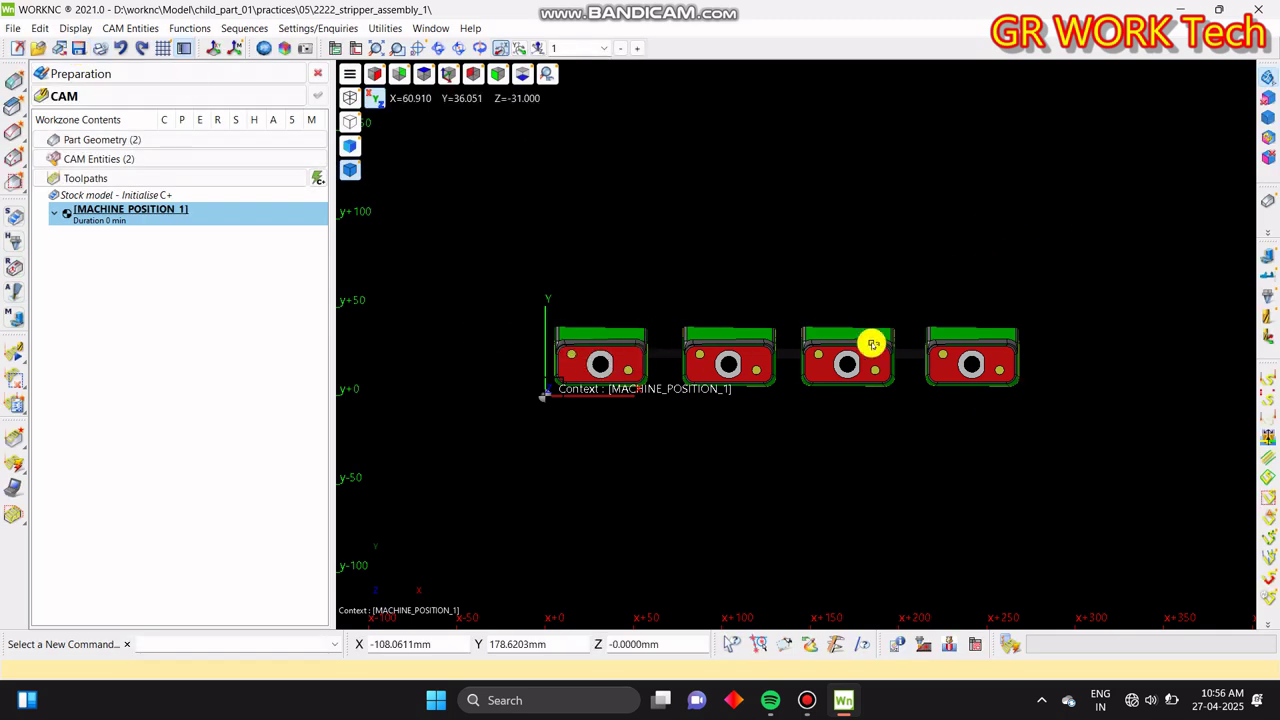
- Recognise the hole features of all four blocks with the Drilling Manager's Sort function, window-selecting the whole assembly
right_click(827, 357)
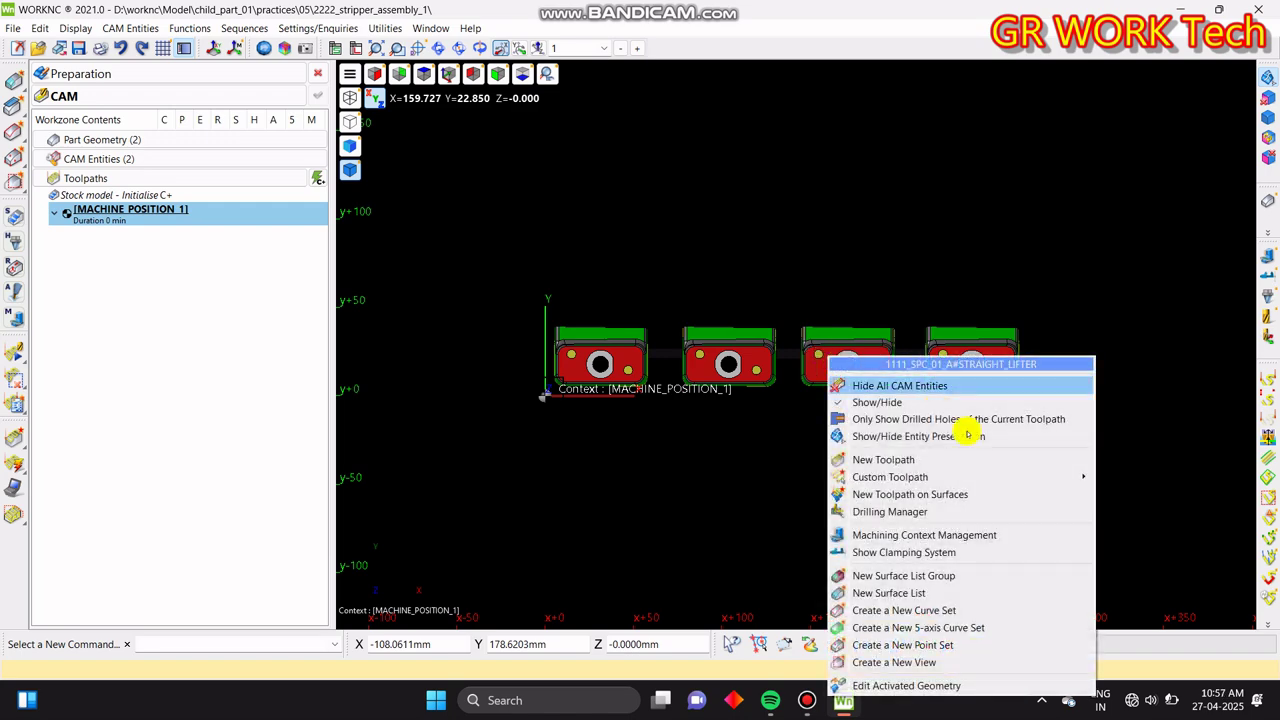
left_click(937, 516)
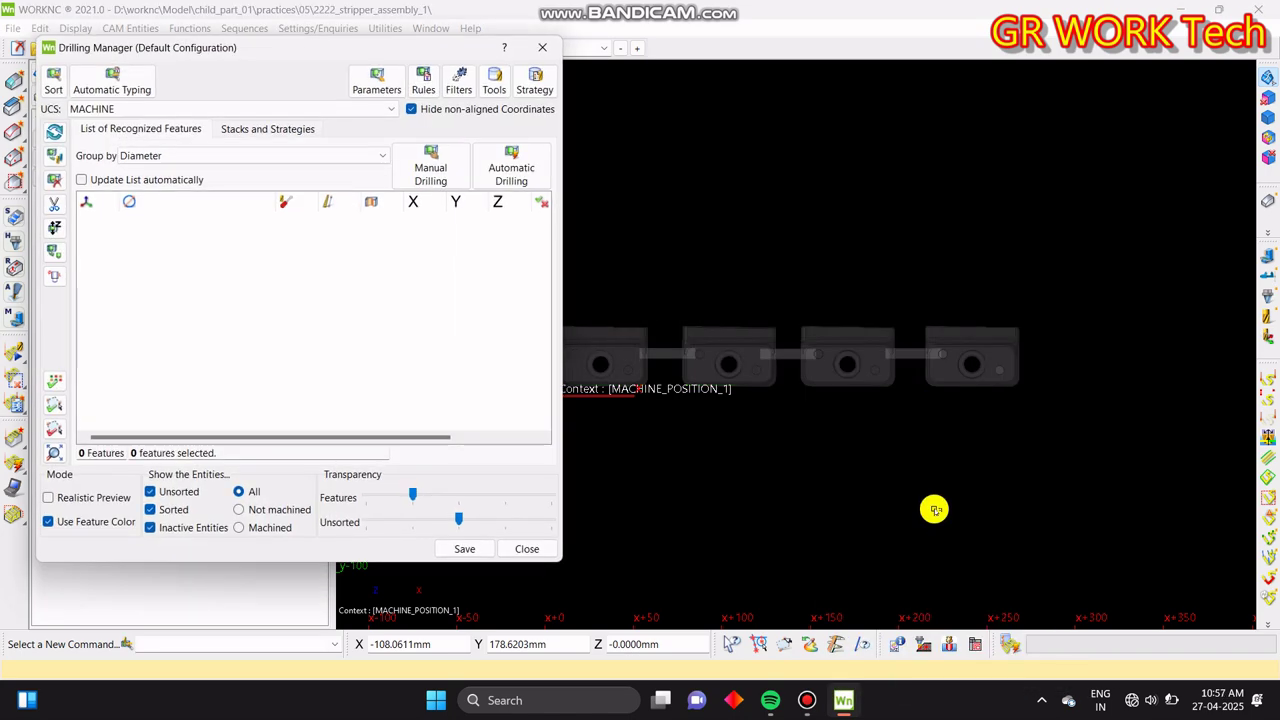
left_click(54, 86)
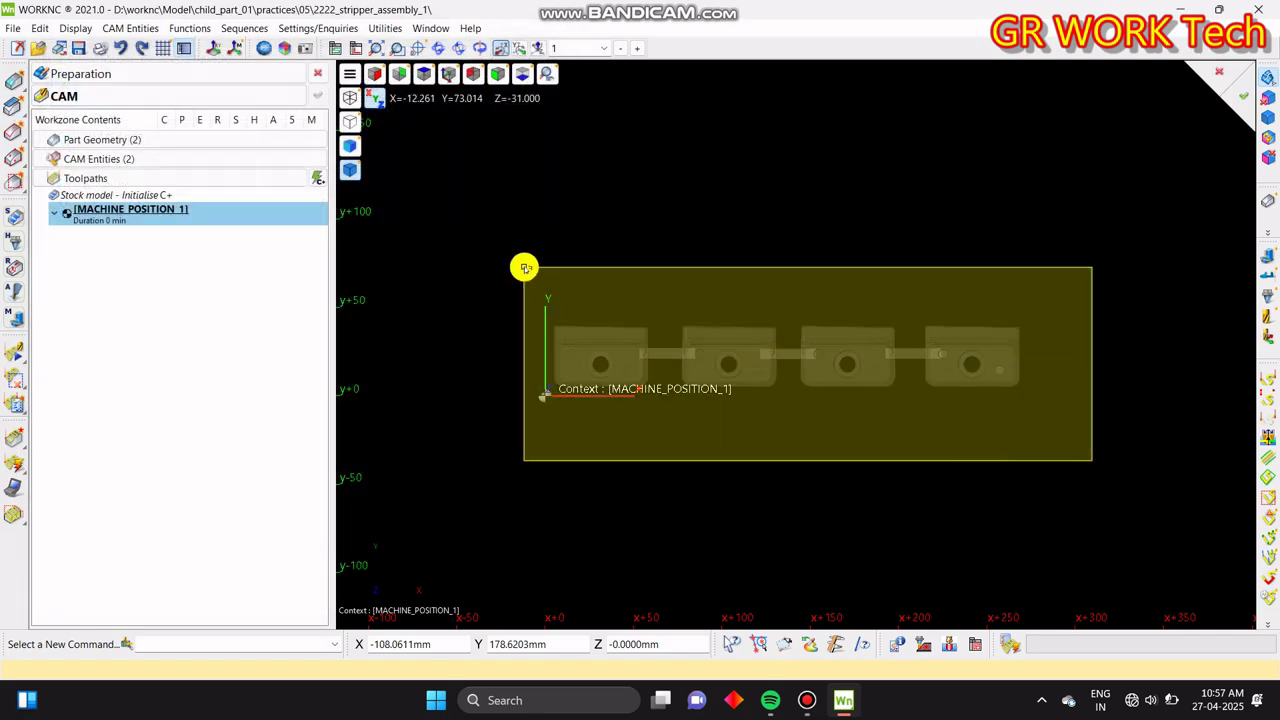
left_click(468, 264)
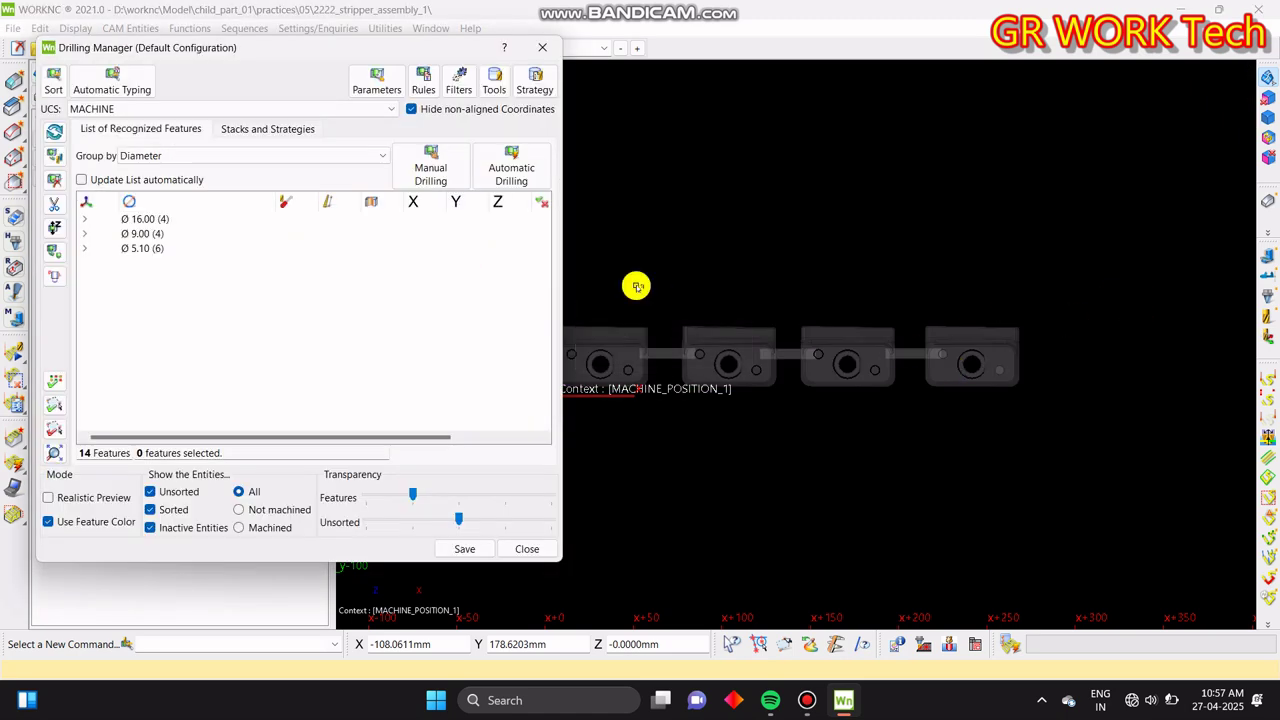
- Select the Ø 5.10 feature group and inspect the recognised holes on the blocks in 3D
left_click(140, 248)
middle_click_drag(1112, 398, 1182, 280)
right_click_drag(977, 388, 811, 383)
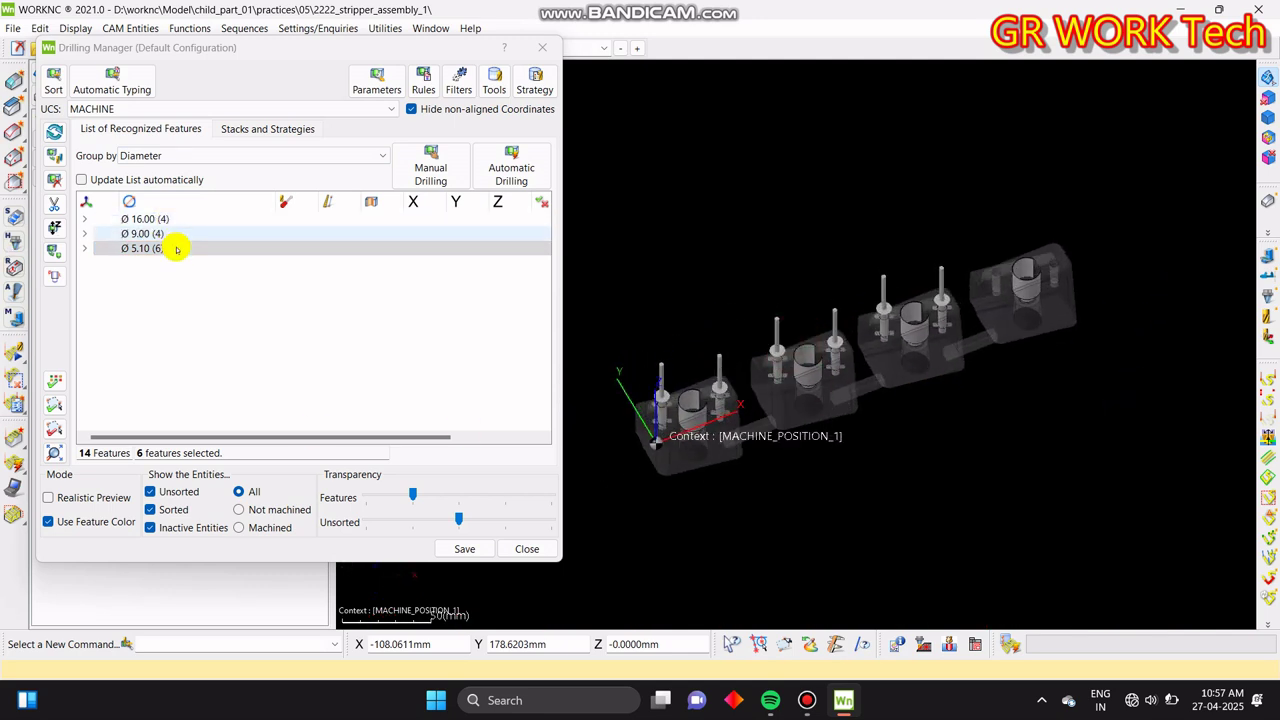
- Highlight the Ø 9.00, Ø 16.00 and Ø 5.10 feature groups in turn and examine the small holes of the block farthest from the origin
left_click(136, 233)
left_click(144, 218)
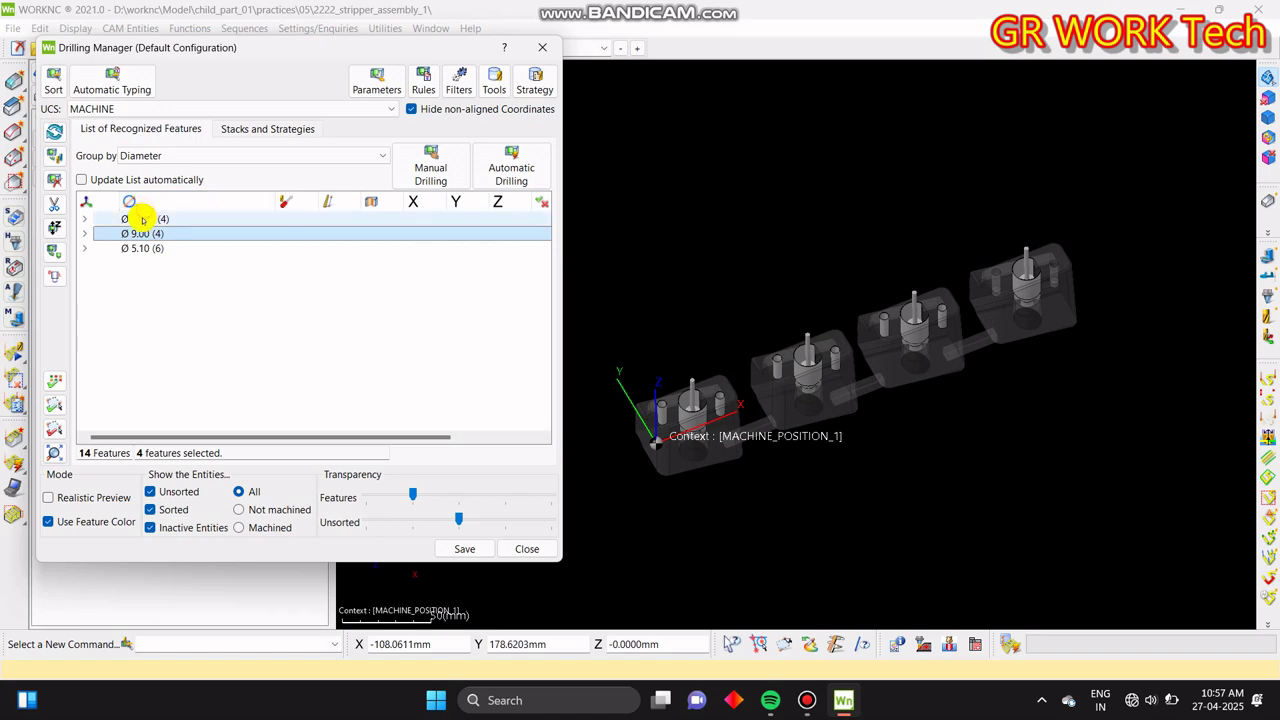
left_click(134, 248)
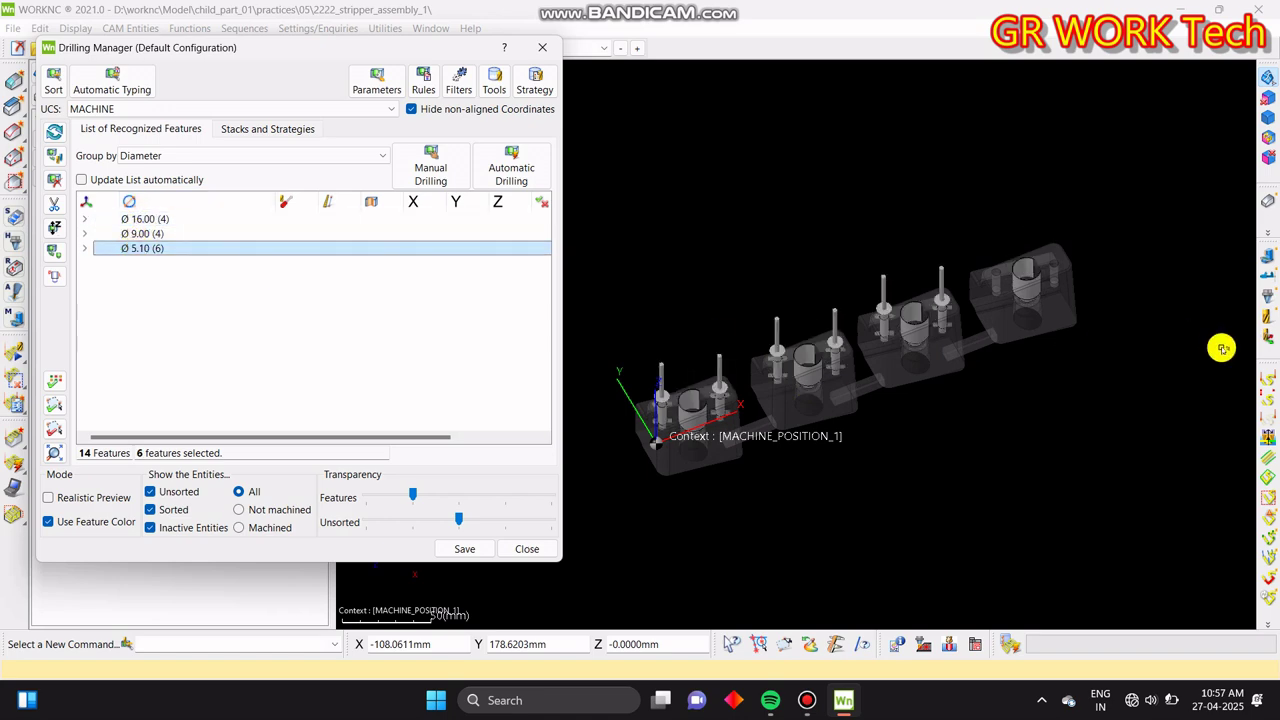
right_click_drag(943, 317, 1037, 369)
scroll(1080, 162, "up", 3)
scroll(929, 443, "up", 3)
right_click_drag(929, 443, 1097, 457)
- Try to recognise the missing Ø 5.10 holes by running Sort on the farthest block alone, then select the Ø 5.10 group
left_click(56, 82)
left_click_drag(1100, 457, 690, 153)
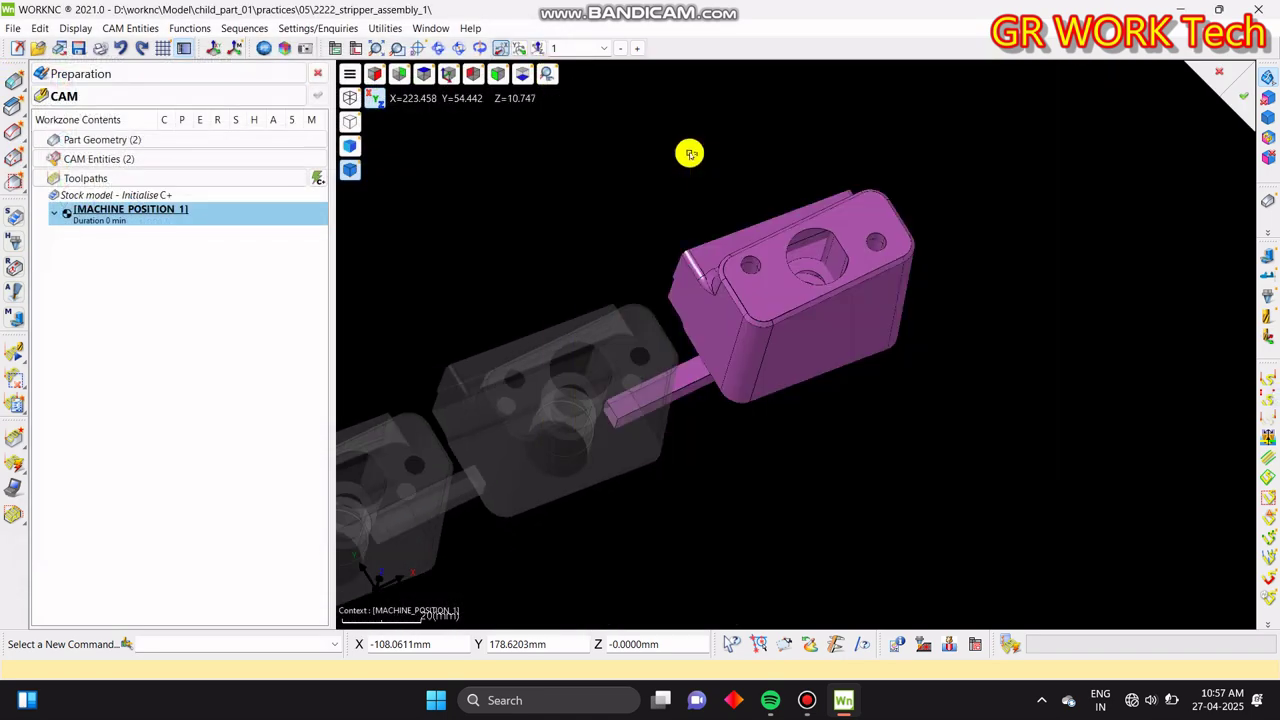
middle_click(689, 154)
left_click(143, 249)
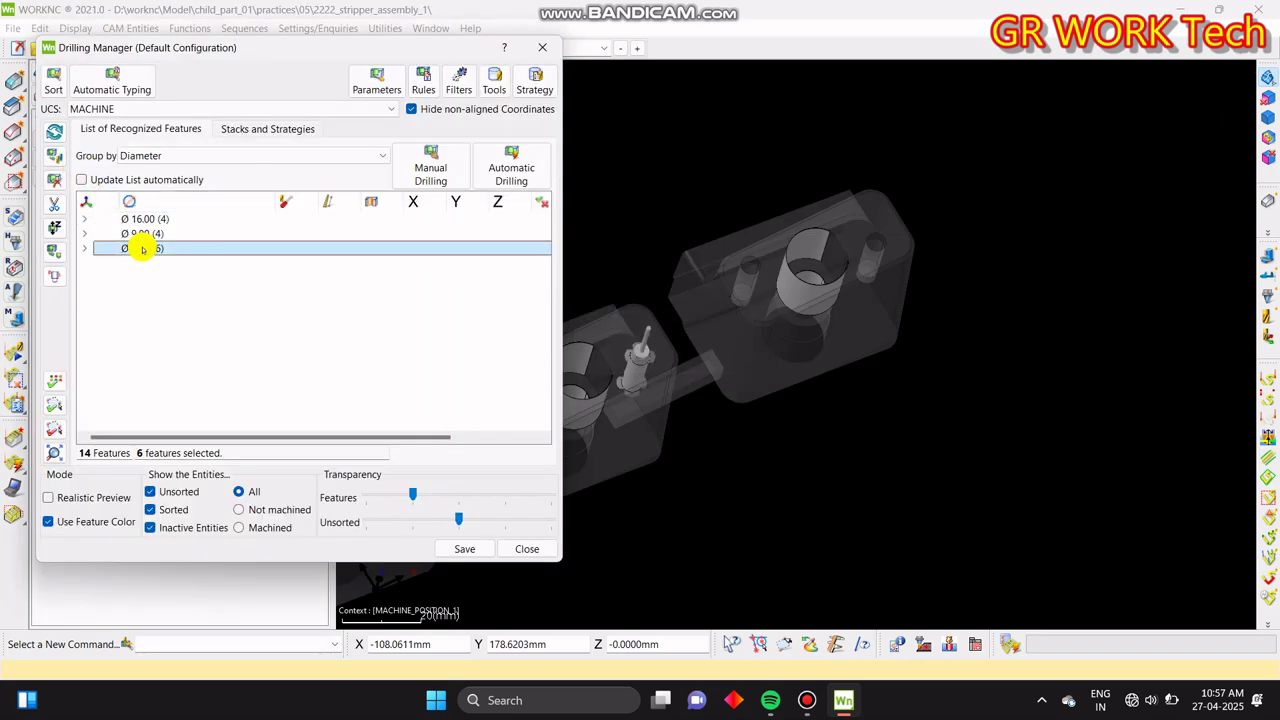
- Close the Drilling Manager and hide the farthest block's top face to expose the walls of its two small holes
left_click(527, 549)
scroll(1037, 334, "up", 2)
right_click_drag(1029, 363, 851, 274)
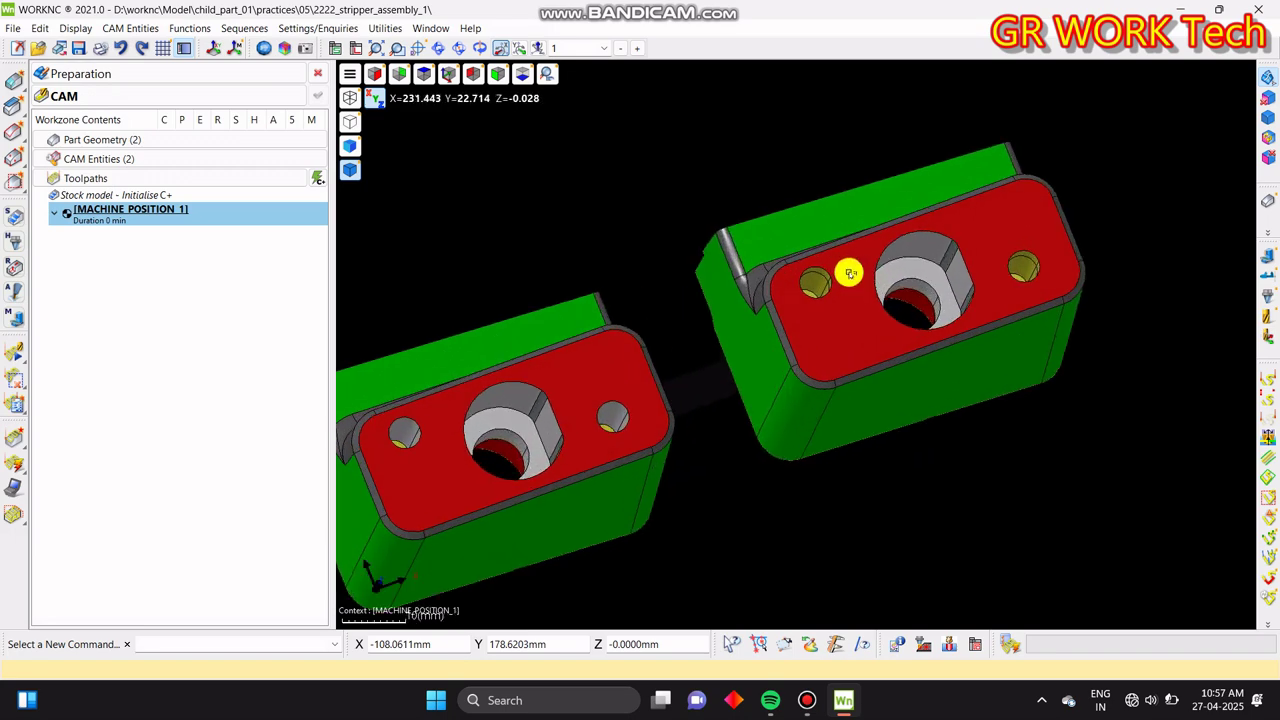
left_click(1267, 97)
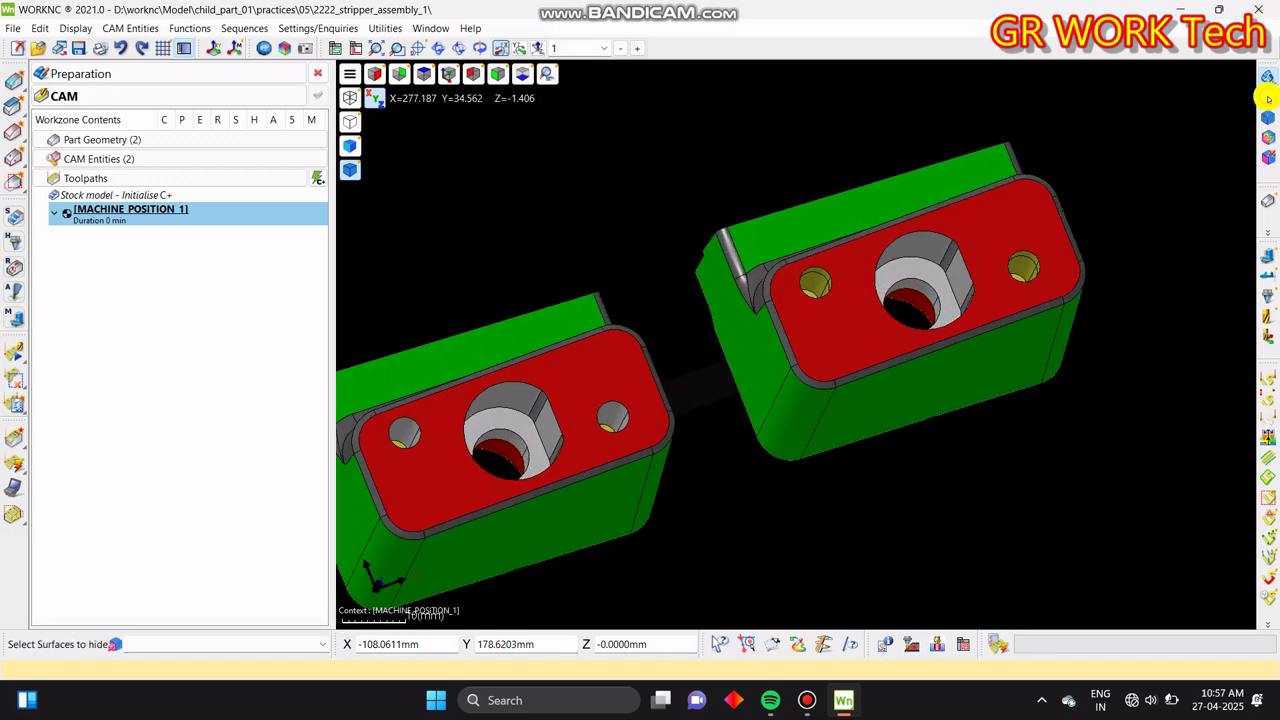
left_click(829, 334)
right_click_drag(886, 374, 758, 286)
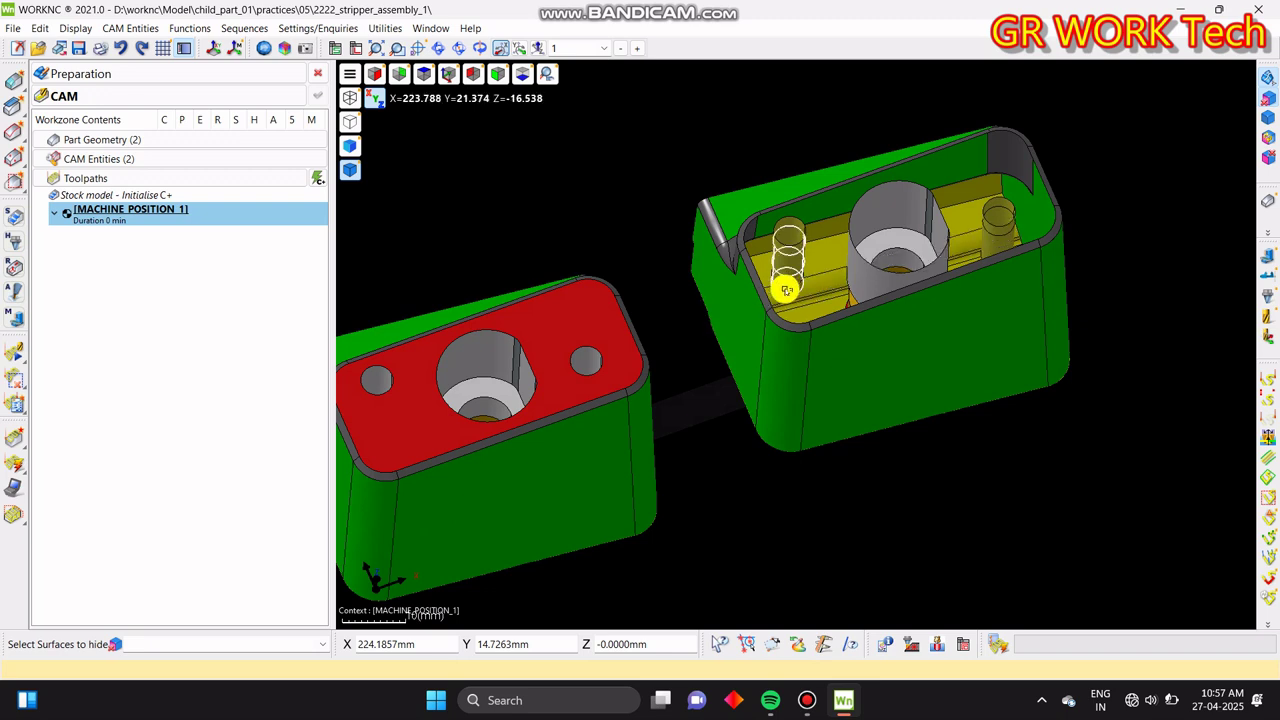
key("Escape")
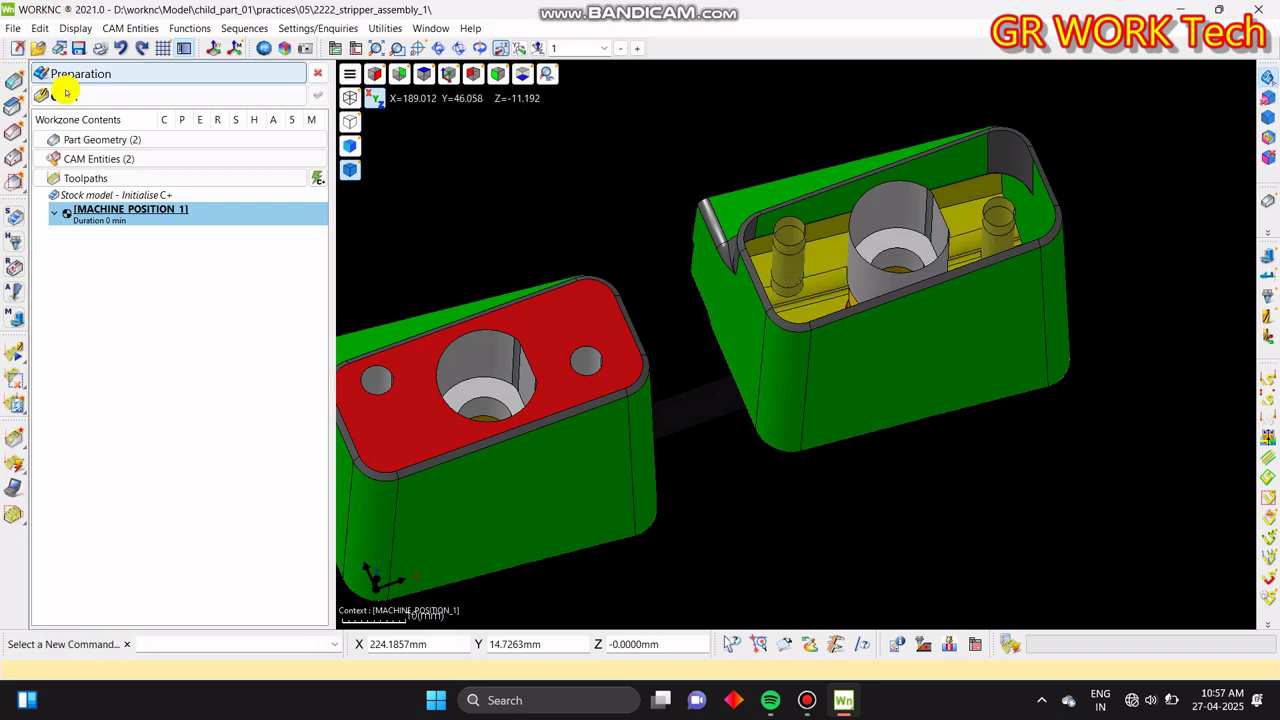
- Make Preparation the active working mode in place of CAM
left_click(126, 74)
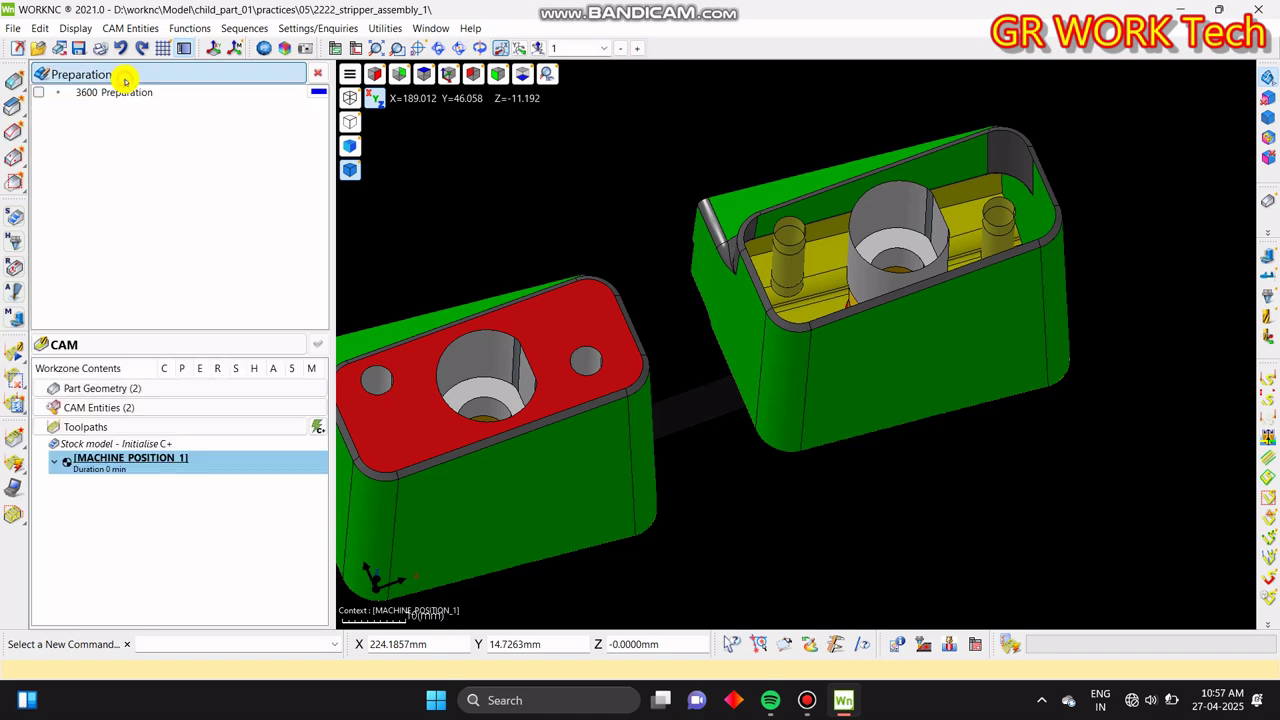
right_click(128, 82)
left_click(171, 88)
left_click(139, 72)
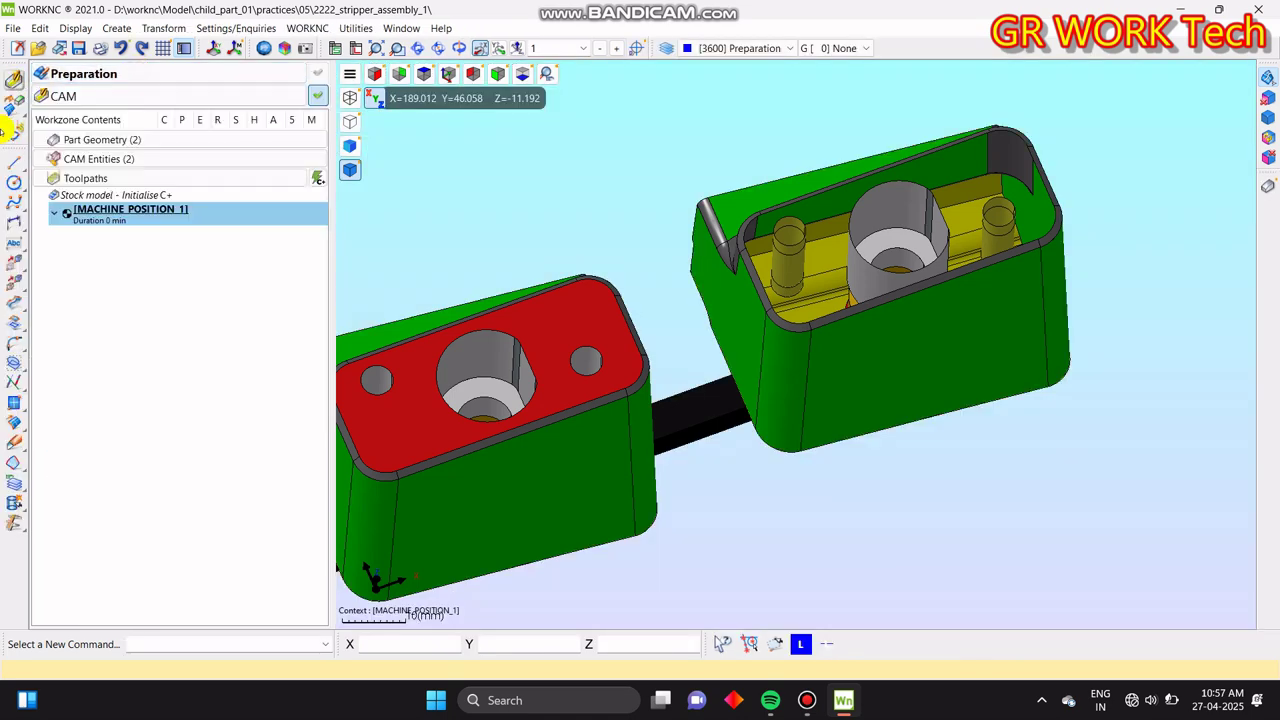
- Release the wall surfaces of the farthest block's two small holes with Edit Activated Geometry and validate the CAM modifications
left_click(13, 105)
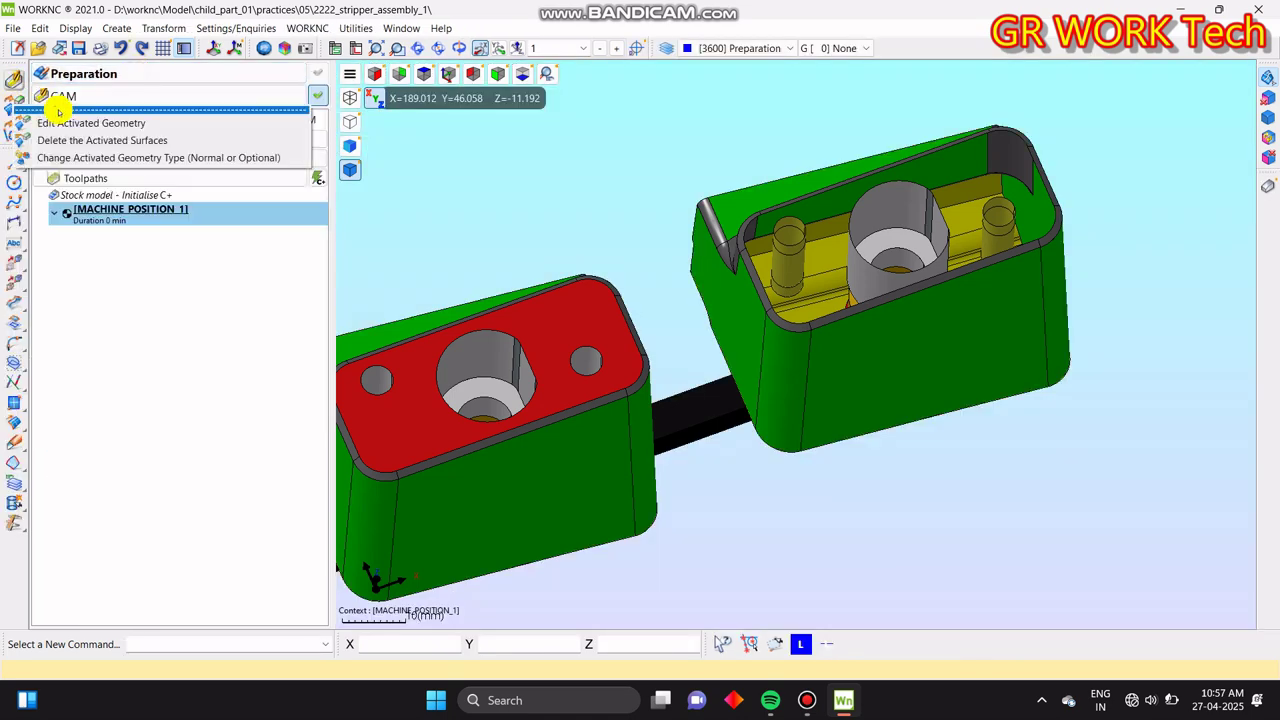
left_click(74, 146)
middle_click_drag(763, 235, 740, 291)
scroll(740, 291, "up", 2)
scroll(740, 291, "up", 2)
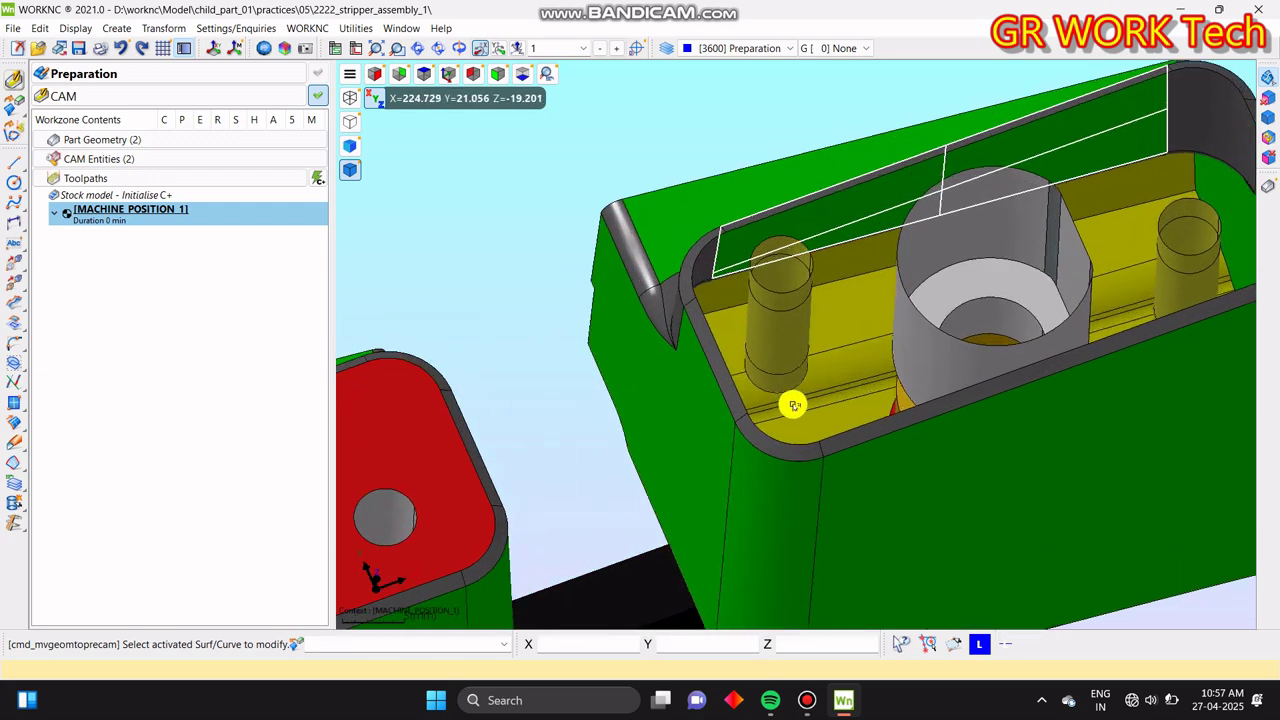
left_click(786, 371)
scroll(913, 254, "up", 1)
scroll(913, 254, "down", 2)
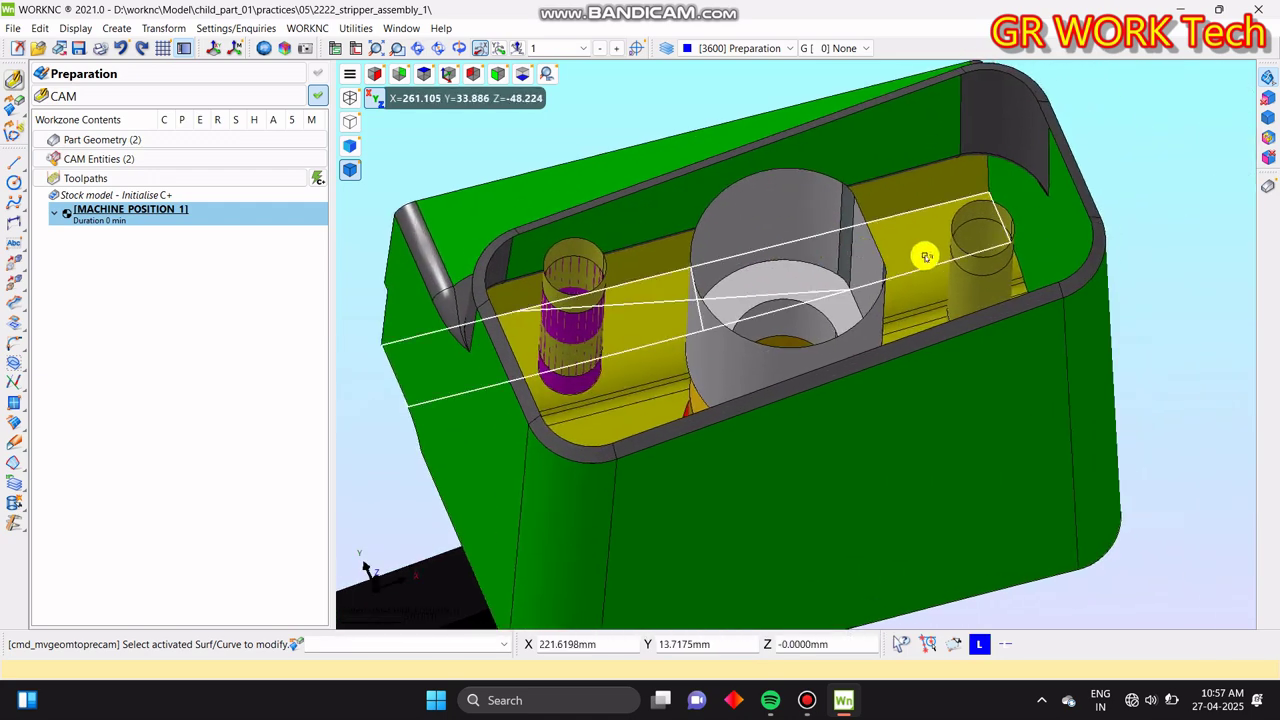
middle_click_drag(934, 274, 995, 349)
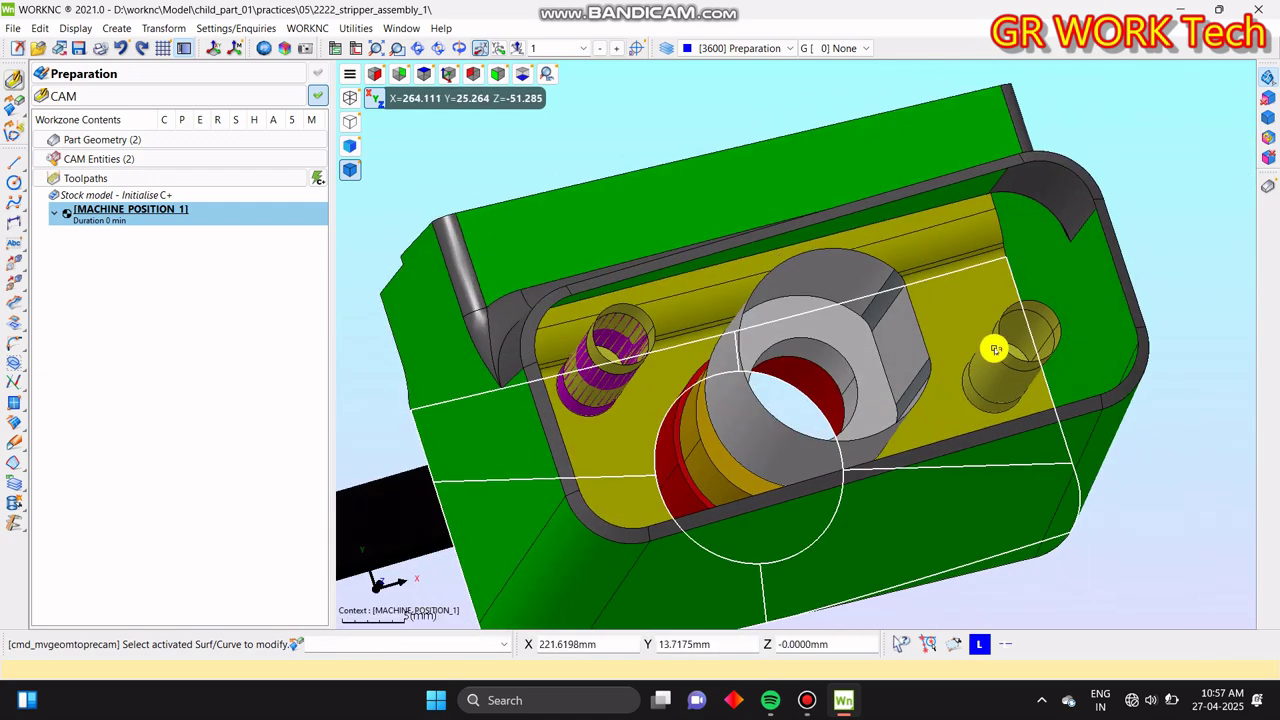
left_click(980, 410)
right_click(982, 411)
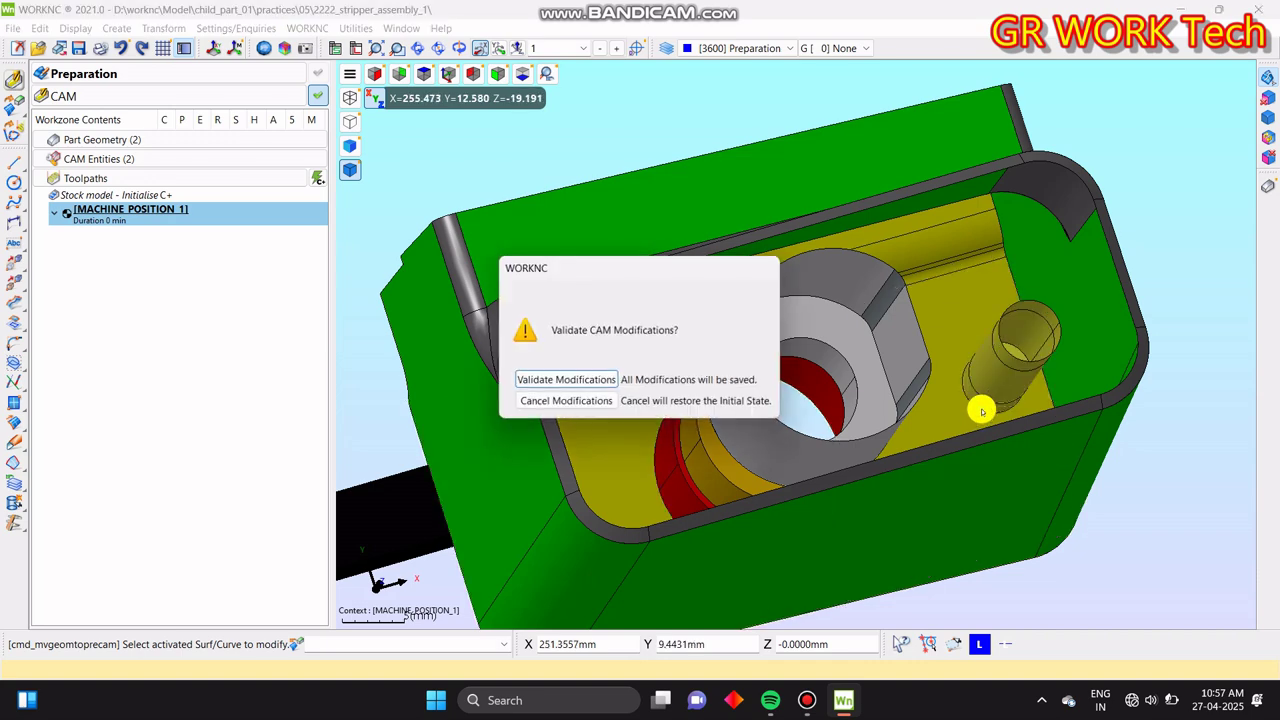
left_click(562, 380)
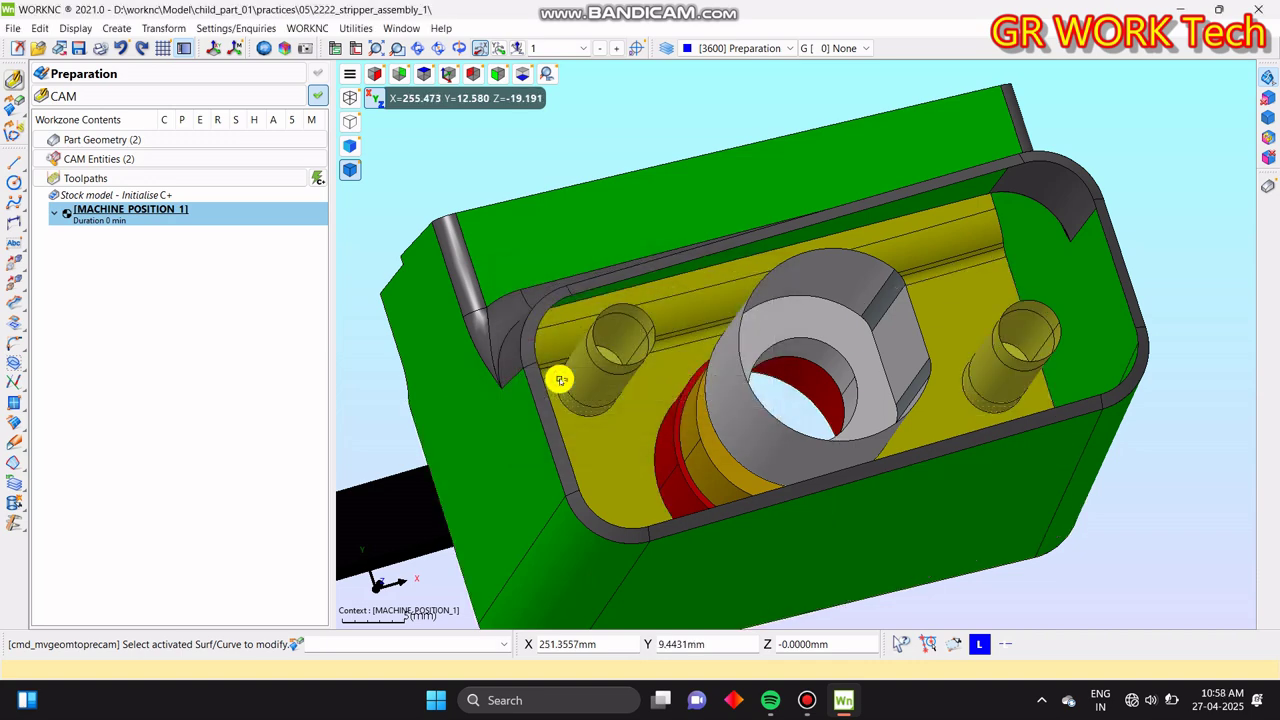
- Delete the overlapping wall surfaces of the farthest block's small holes and show its hidden top face again
key("Delete")
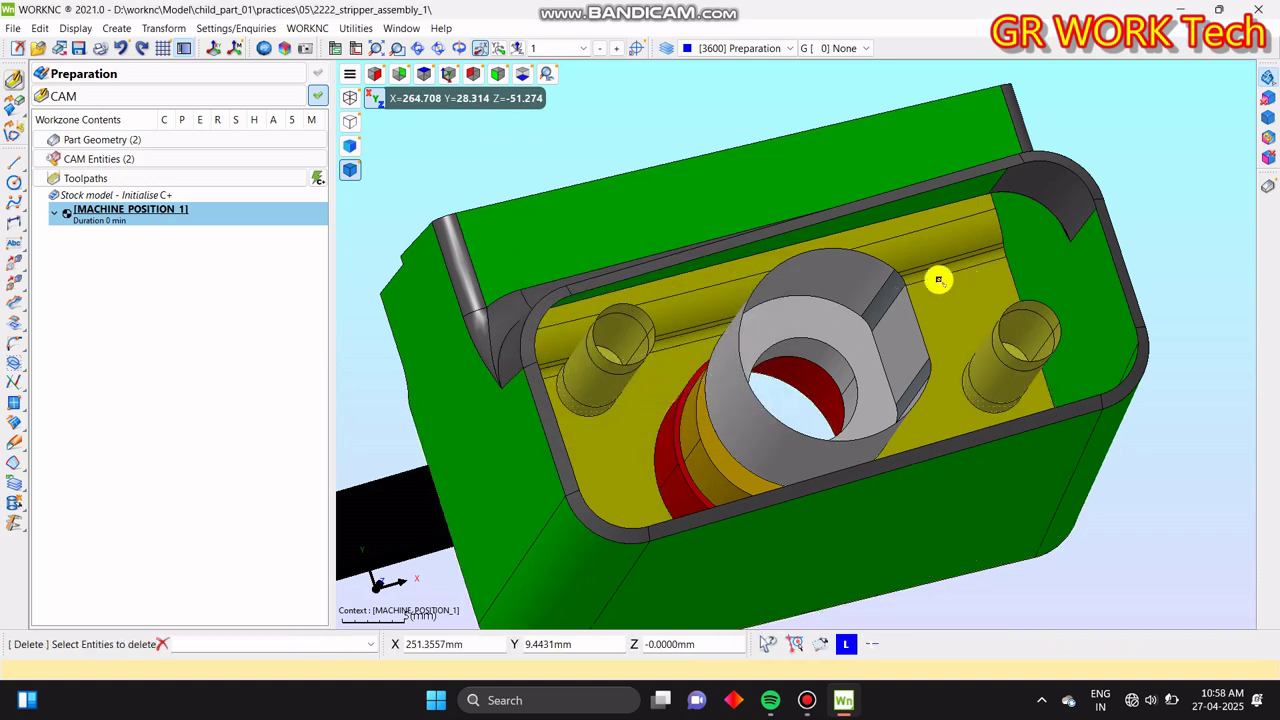
left_click(581, 415)
right_click(580, 415)
middle_click_drag(995, 349, 1003, 275)
scroll(1006, 274, "down", 3)
key("Escape")
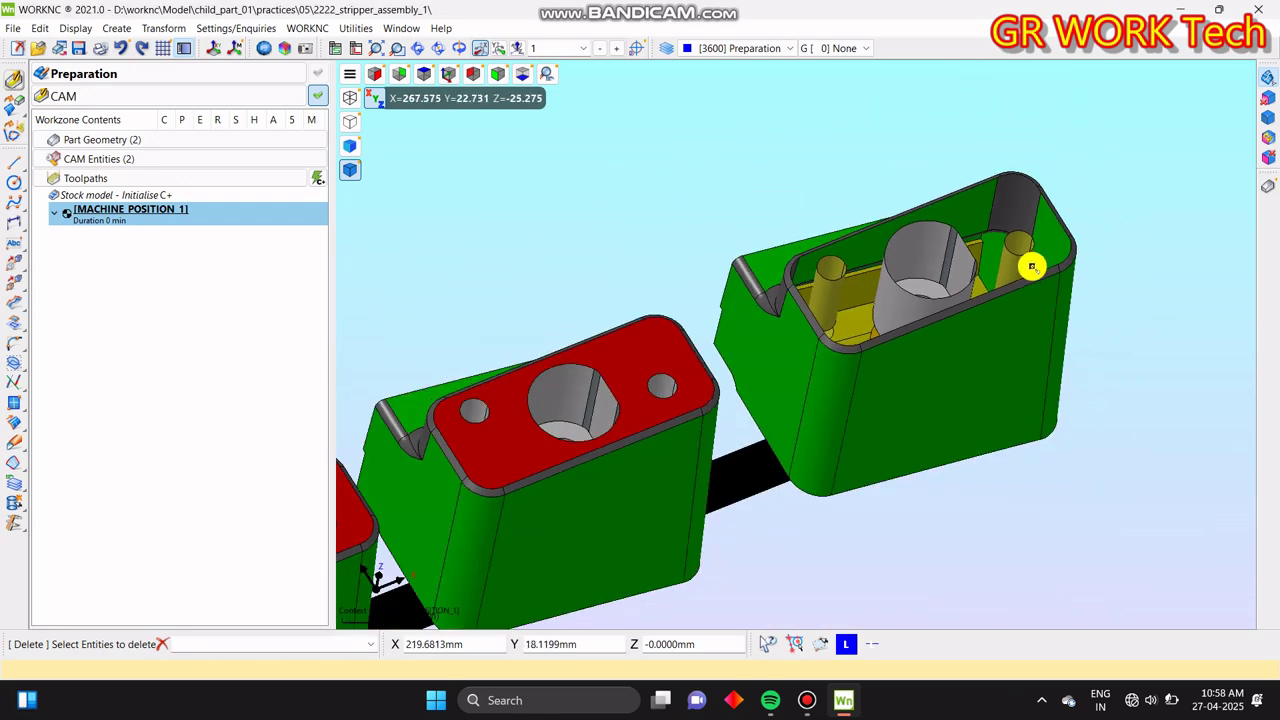
left_click(1265, 141)
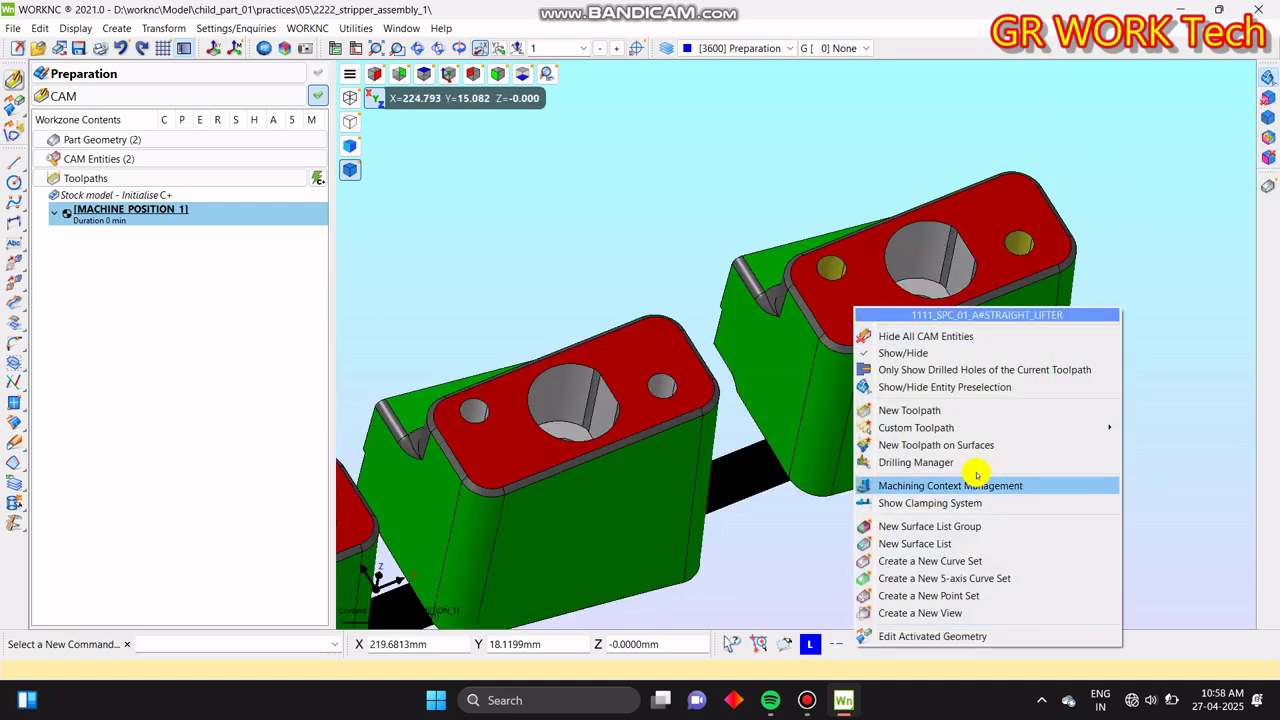
- Sort the holes of the stripper blocks again in the Drilling Manager and select the Ø 5.10 group
left_click(928, 462)
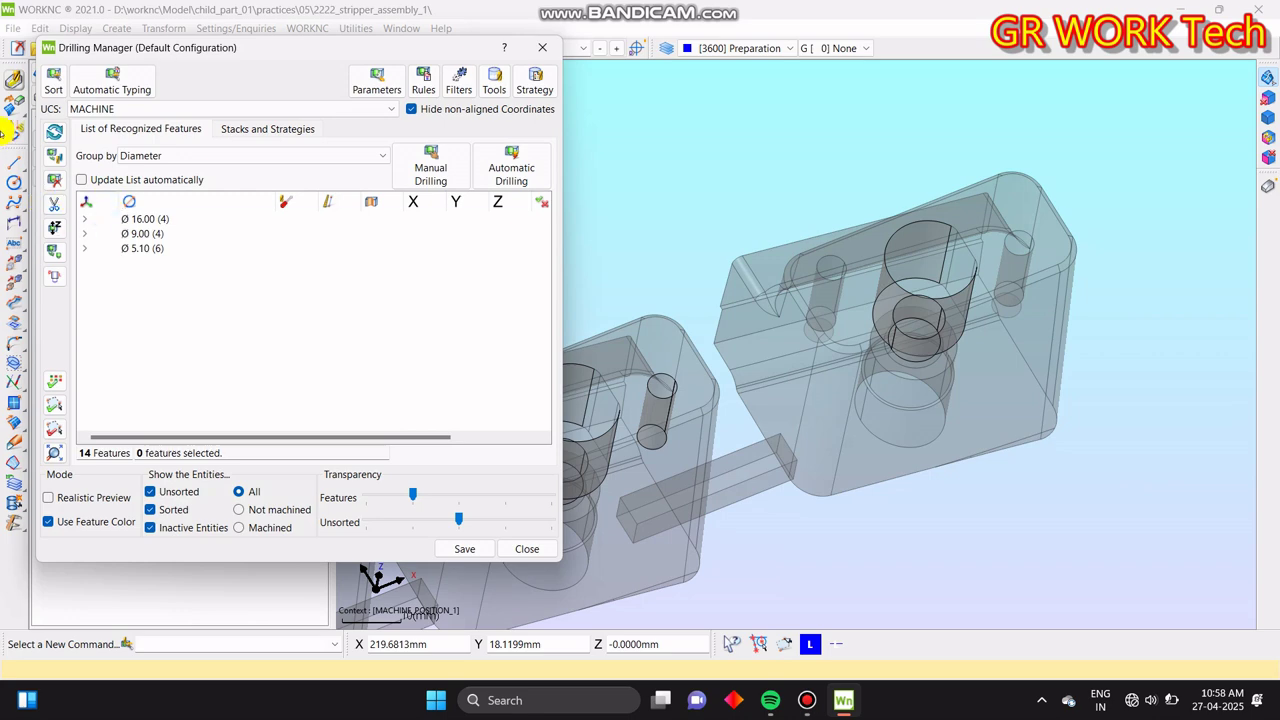
left_click(53, 78)
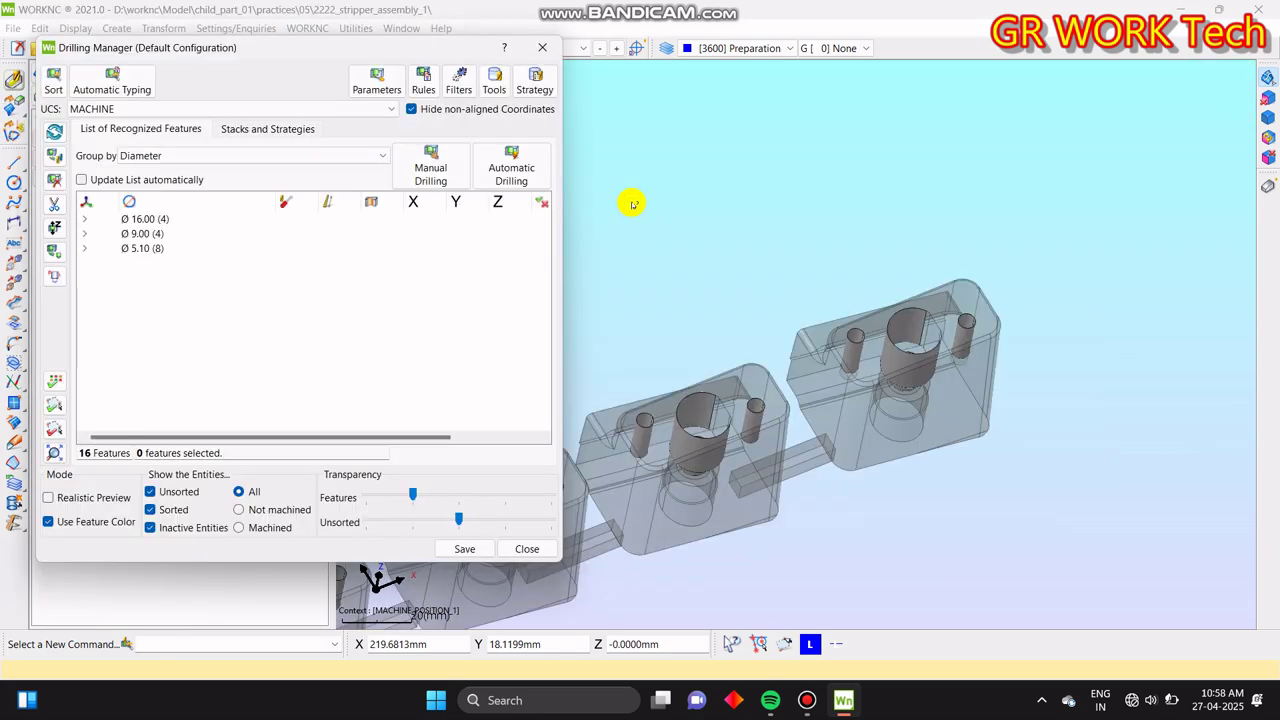
left_click(135, 248)
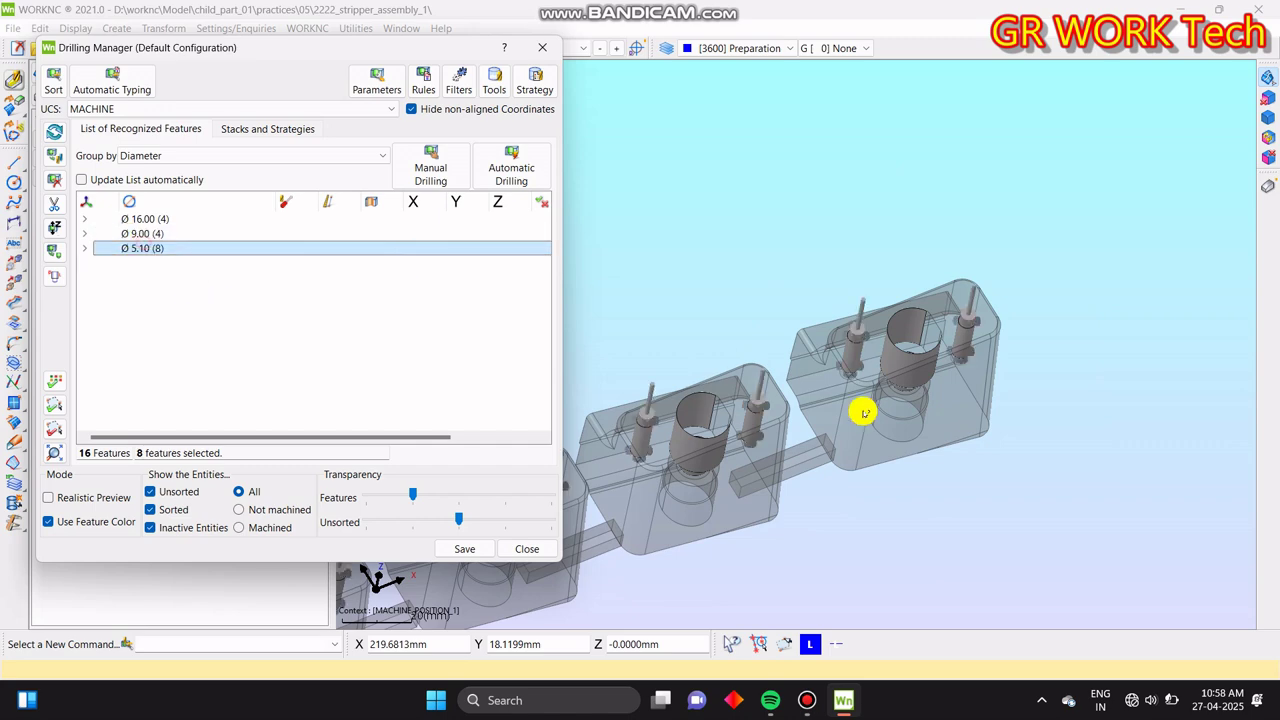
middle_click_drag(928, 431, 1149, 337)
left_click(54, 228)
middle_click_drag(1000, 370, 900, 329)
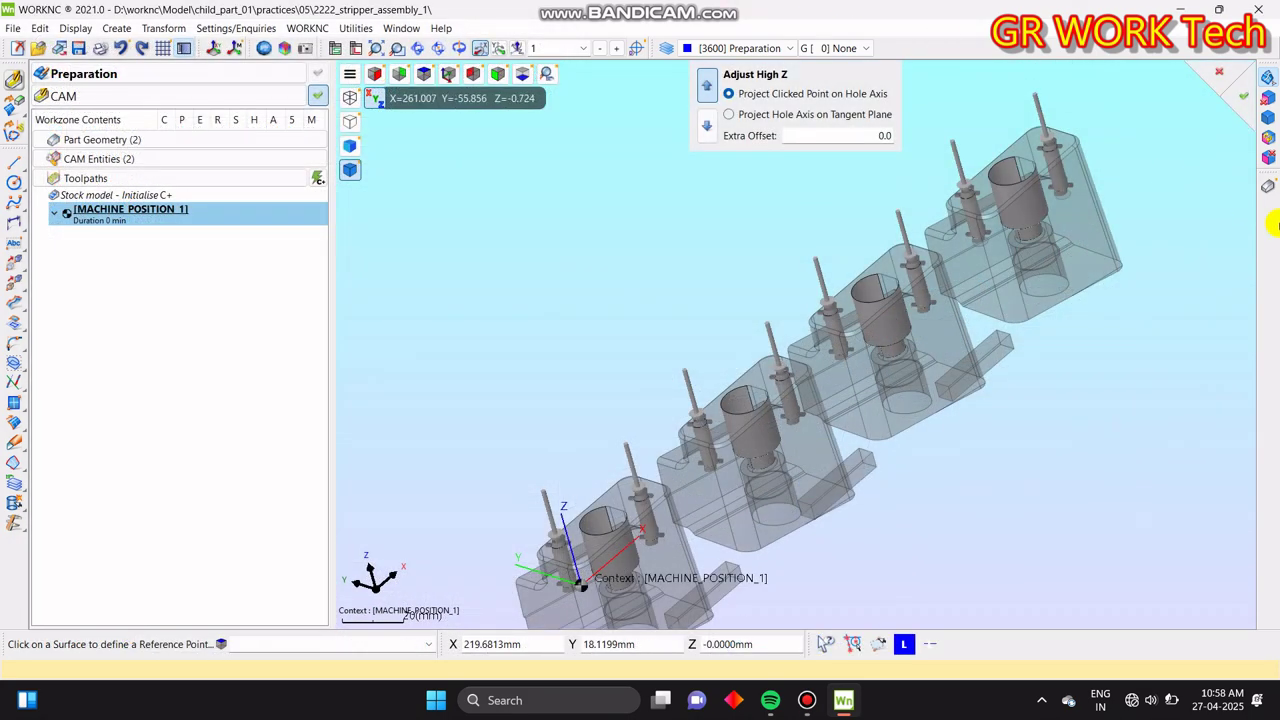
left_click(1219, 72)
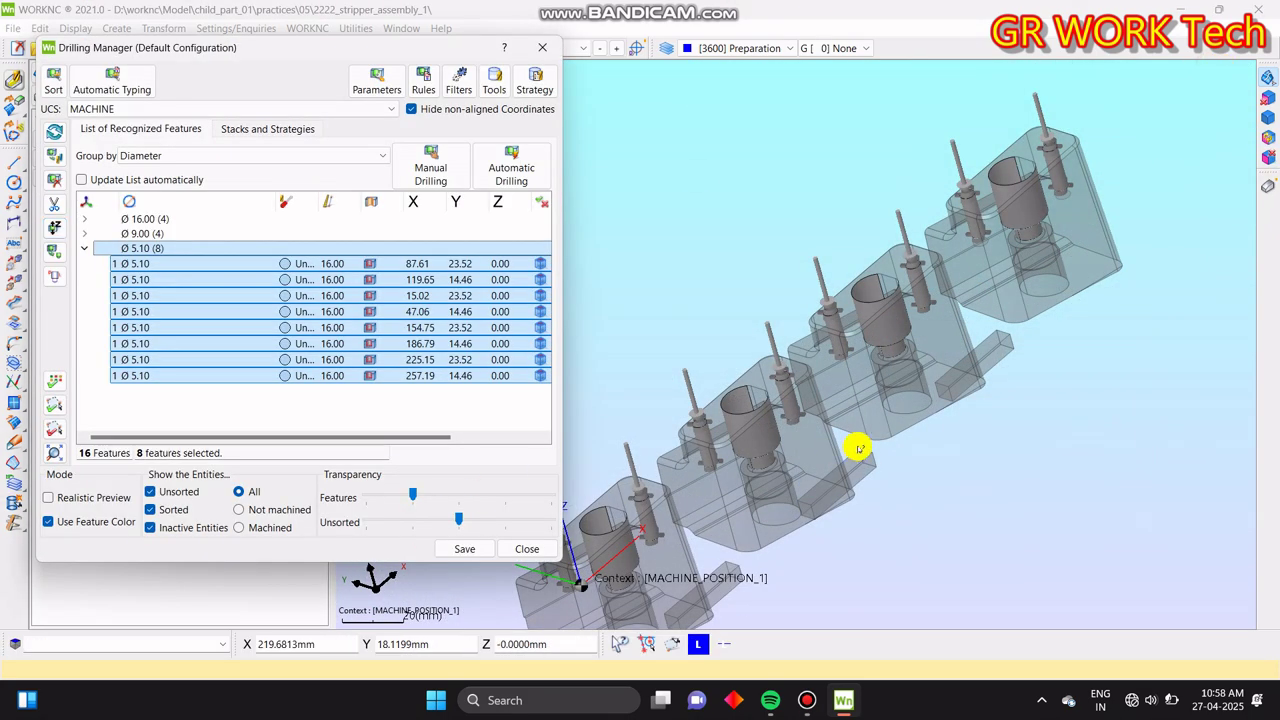
- Adjust the High Z of the whole Ø 5.10 group with an extra offset of 1 and validate it
middle_click_drag(831, 300, 900, 430)
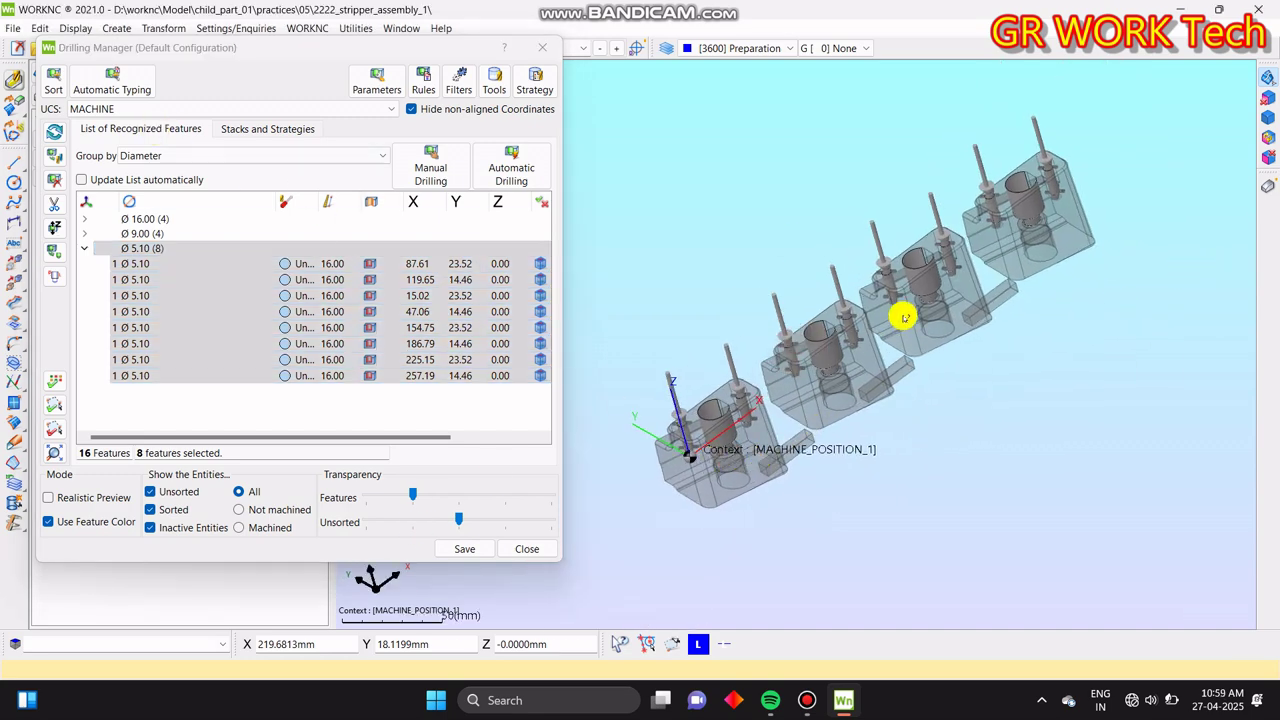
left_click(155, 247)
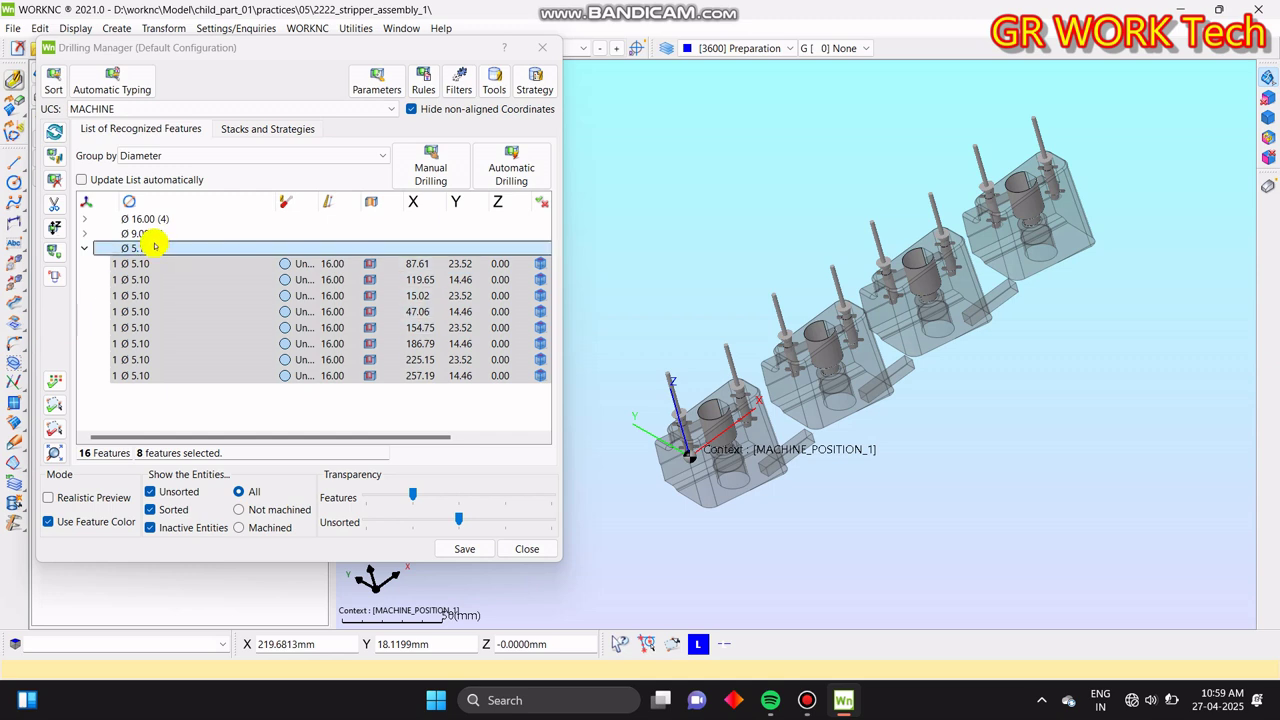
left_click(85, 248)
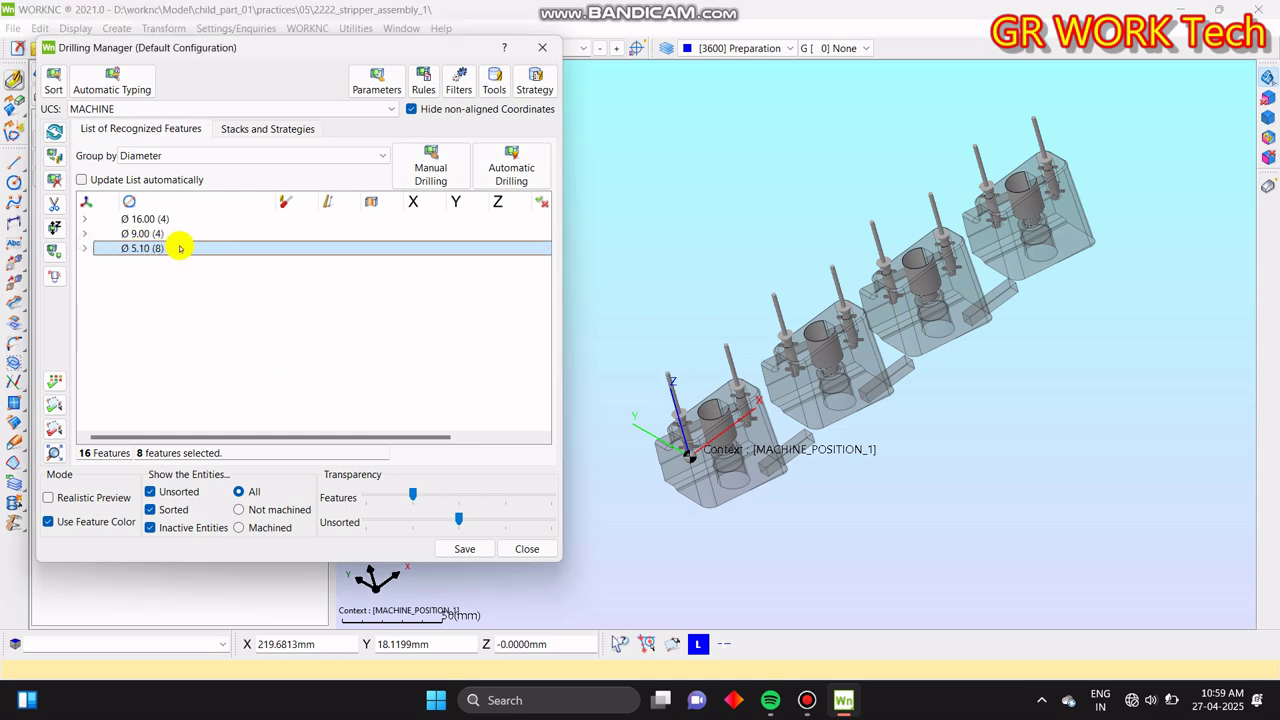
left_click(50, 230)
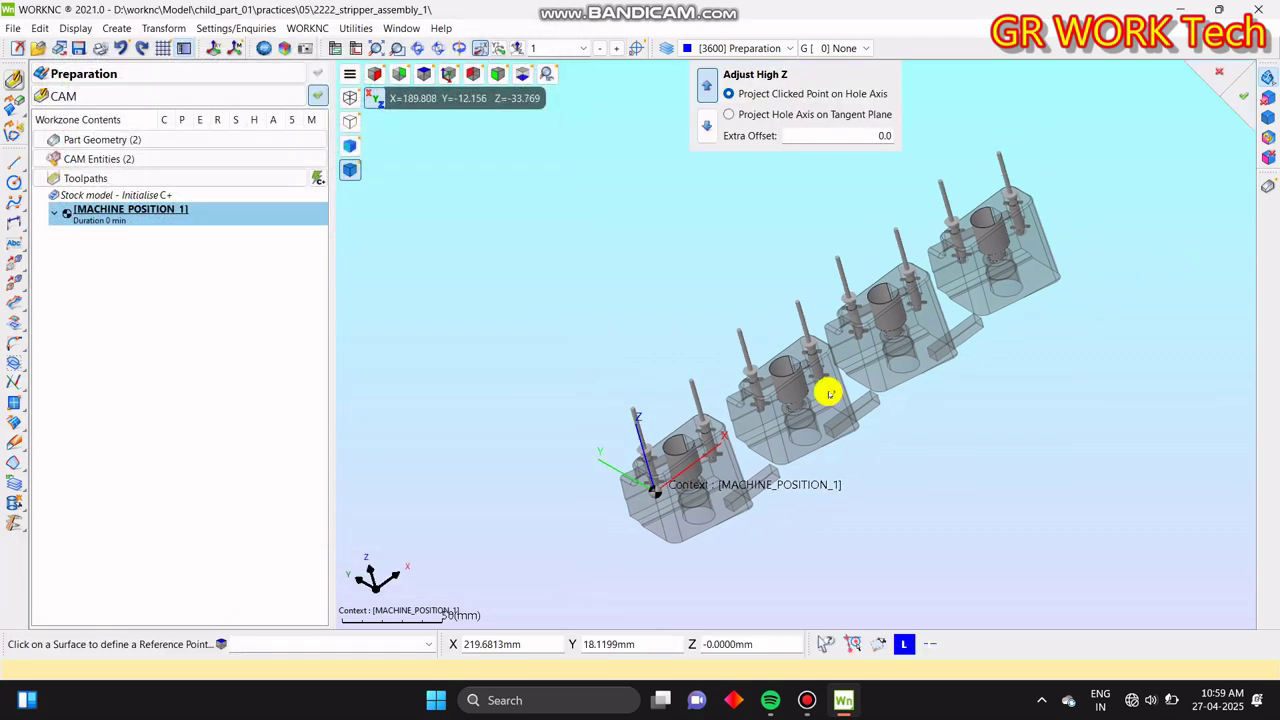
scroll(812, 320, "up", 5)
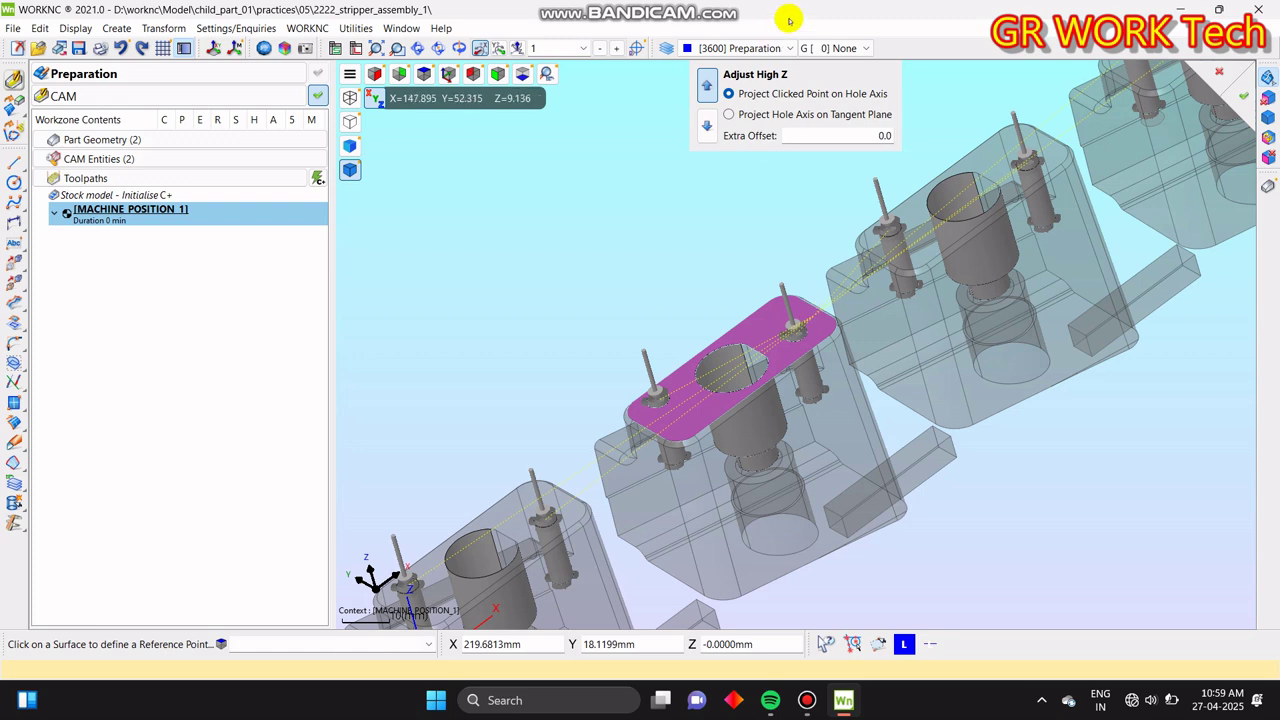
type("1")
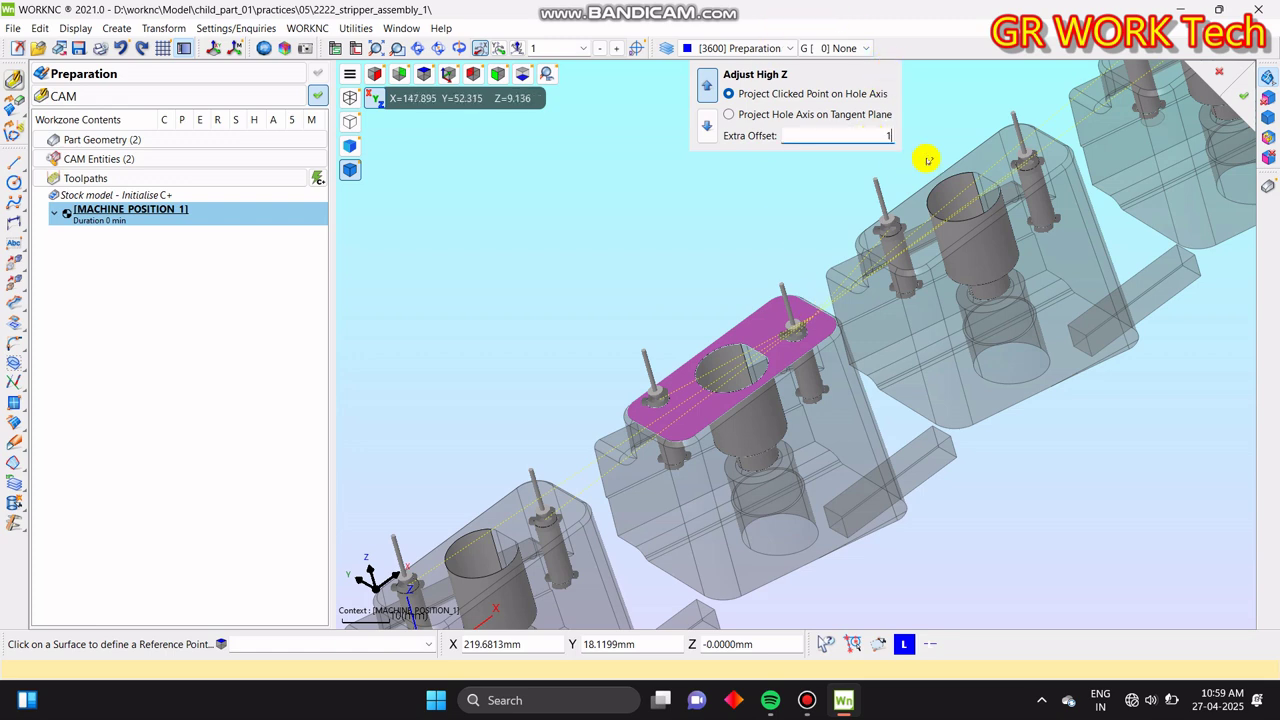
type("3")
key("Return")
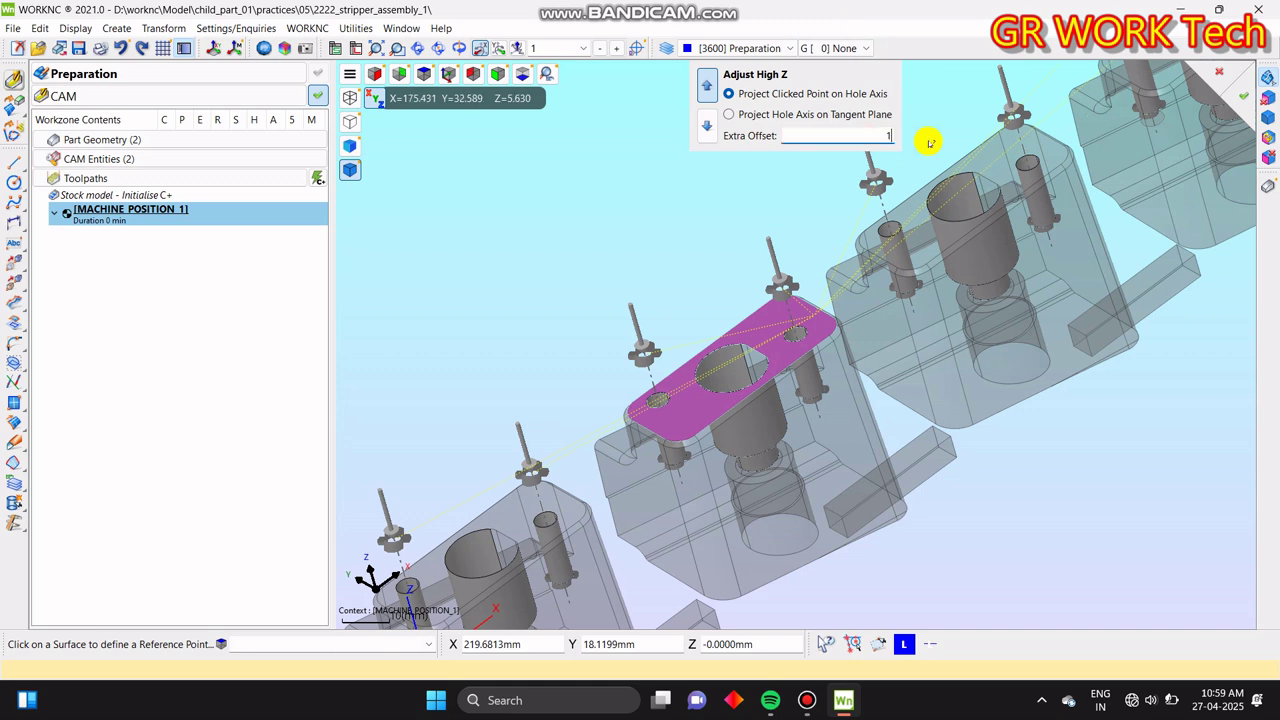
key("Return")
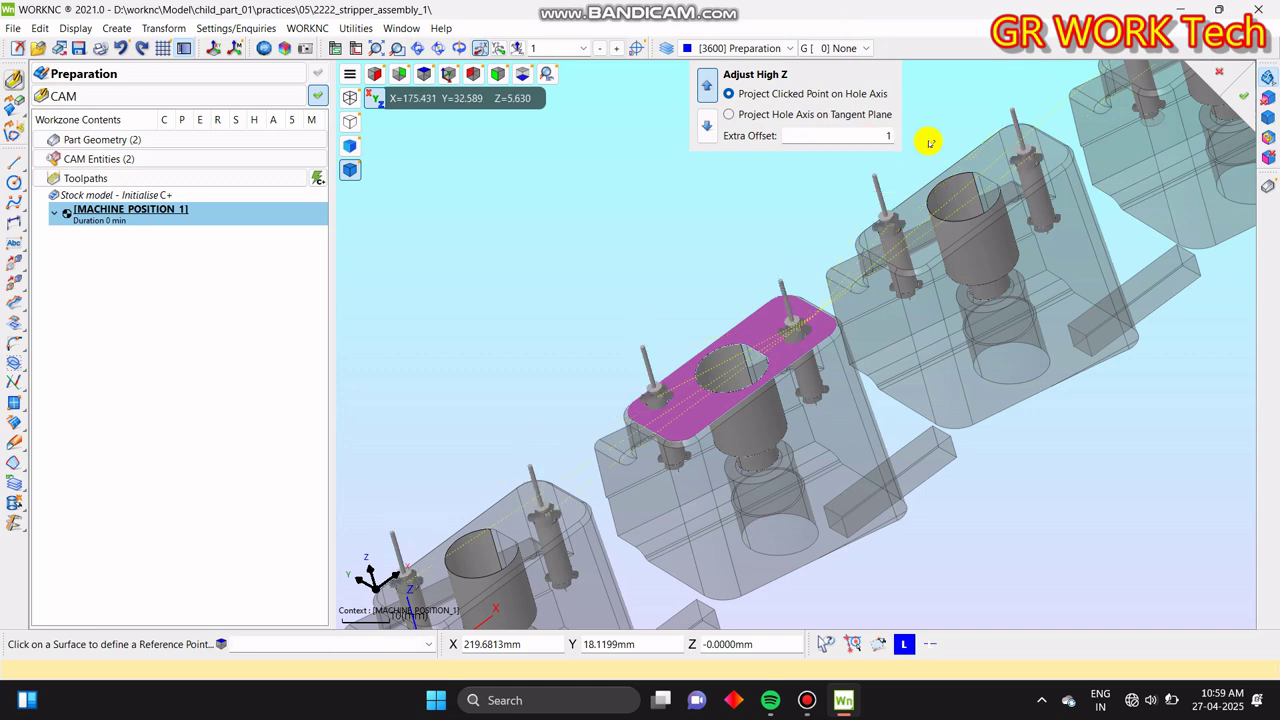
left_click(1245, 93)
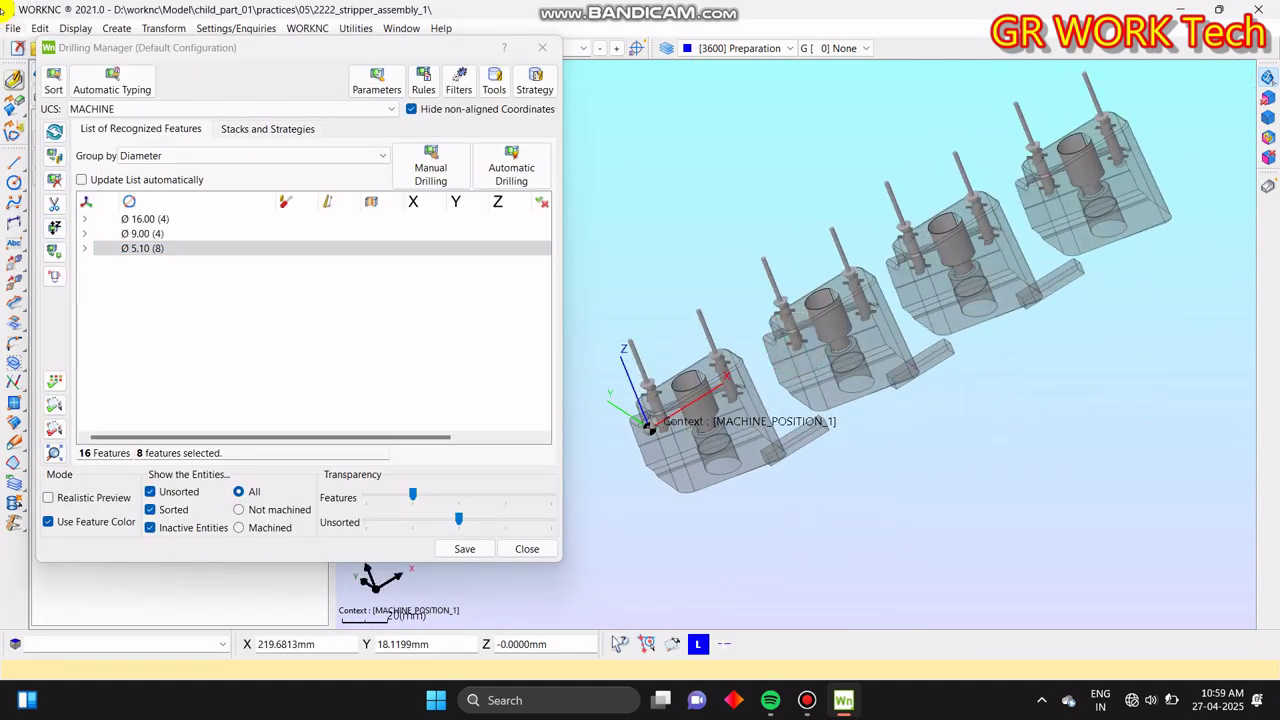
- Expand the Ø 5.10 group and set the type of its eight holes to Center Drill
left_click(87, 250)
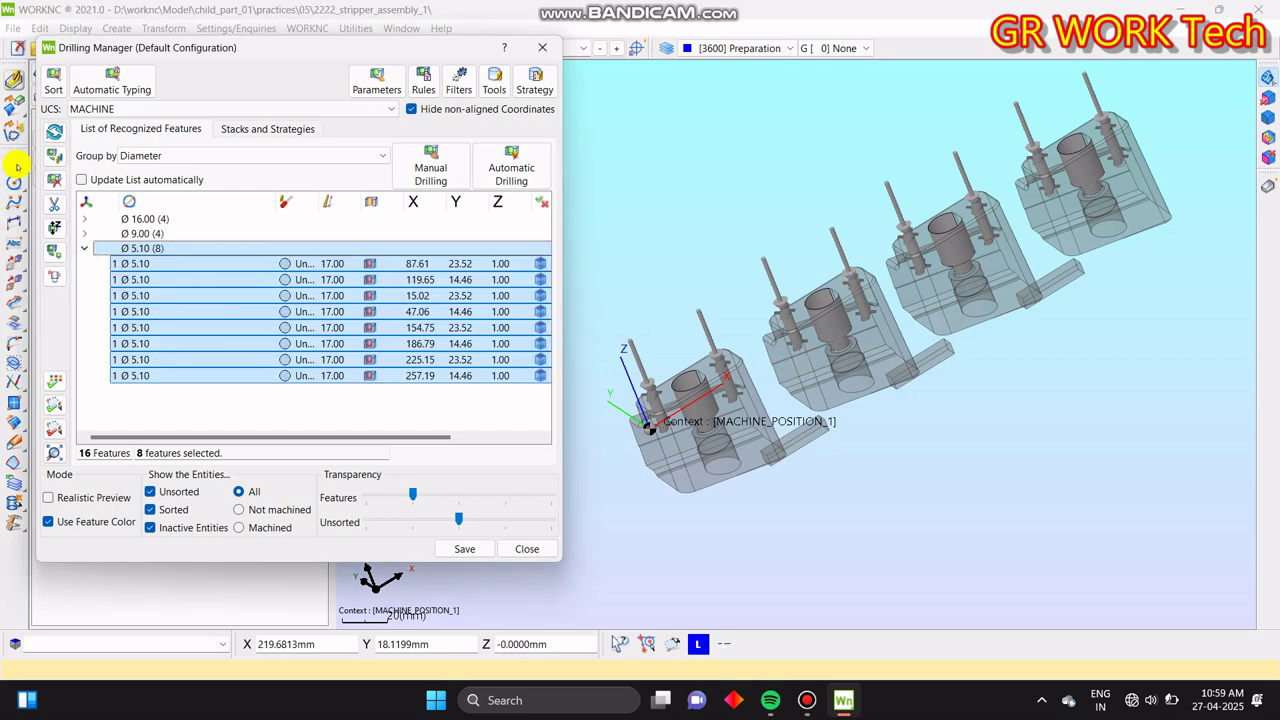
right_click(299, 378)
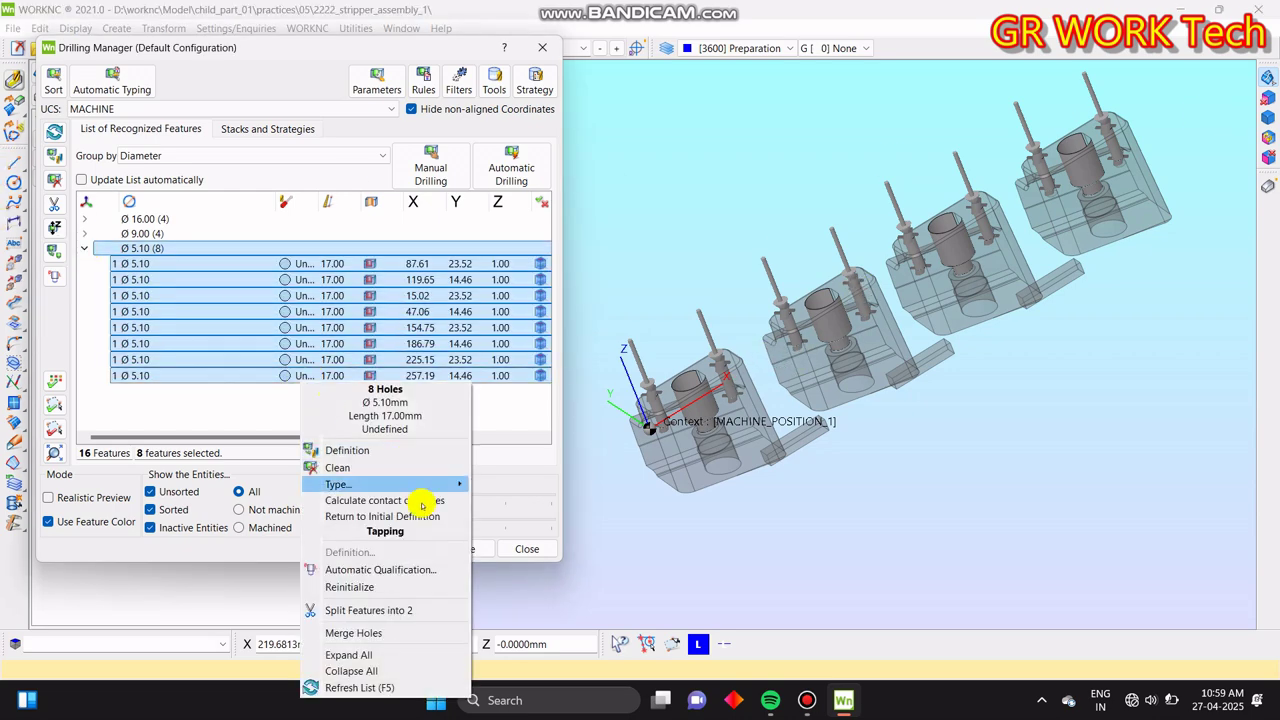
mouse_move(430, 484)
left_click(524, 500)
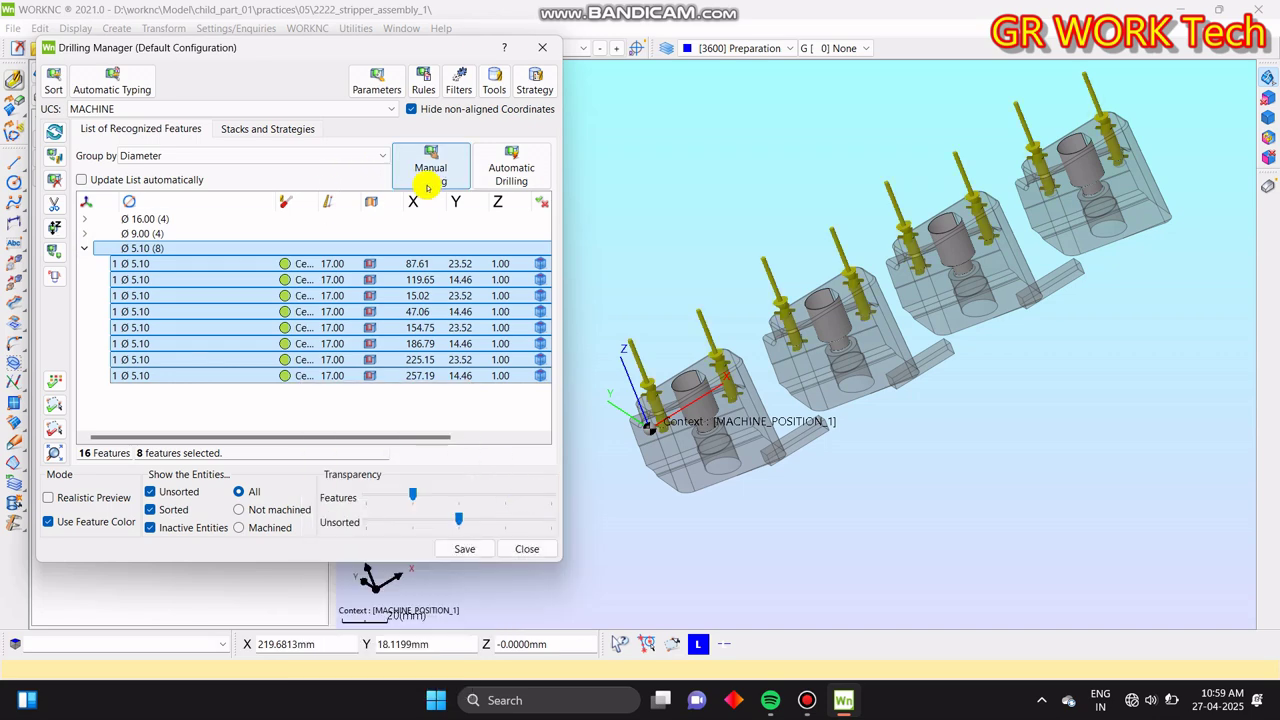
right_click(315, 266)
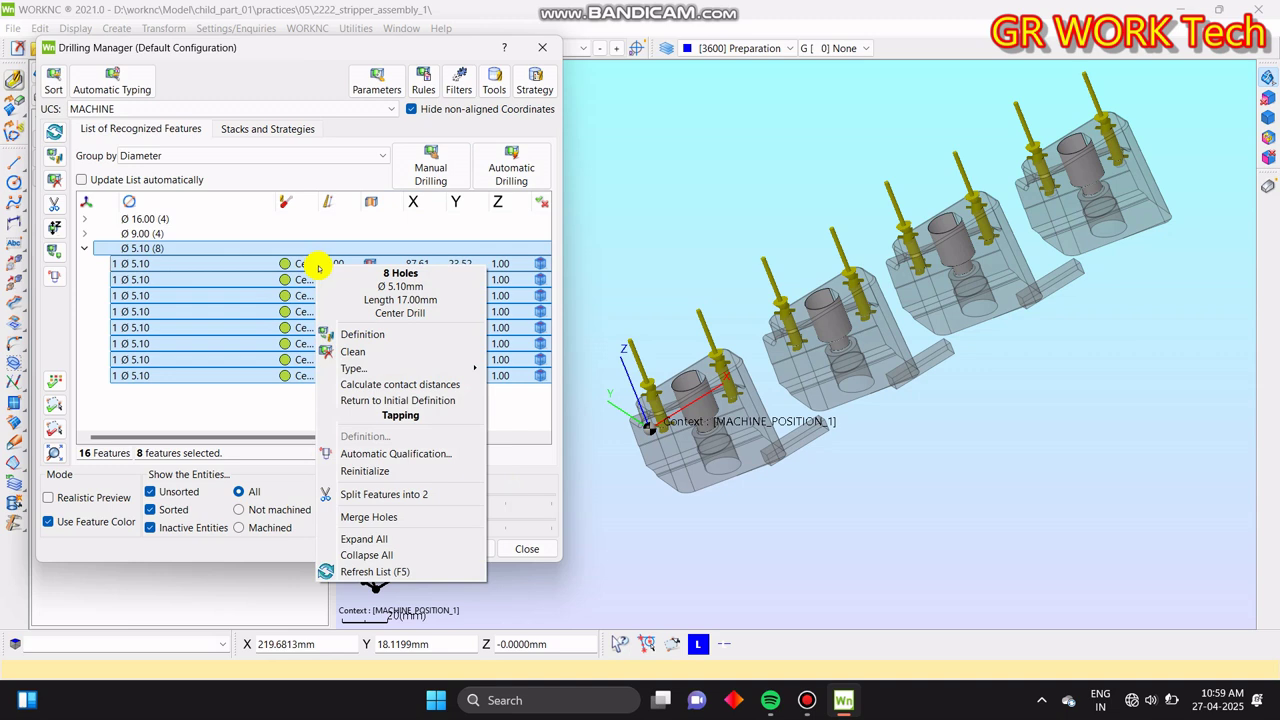
mouse_move(350, 367)
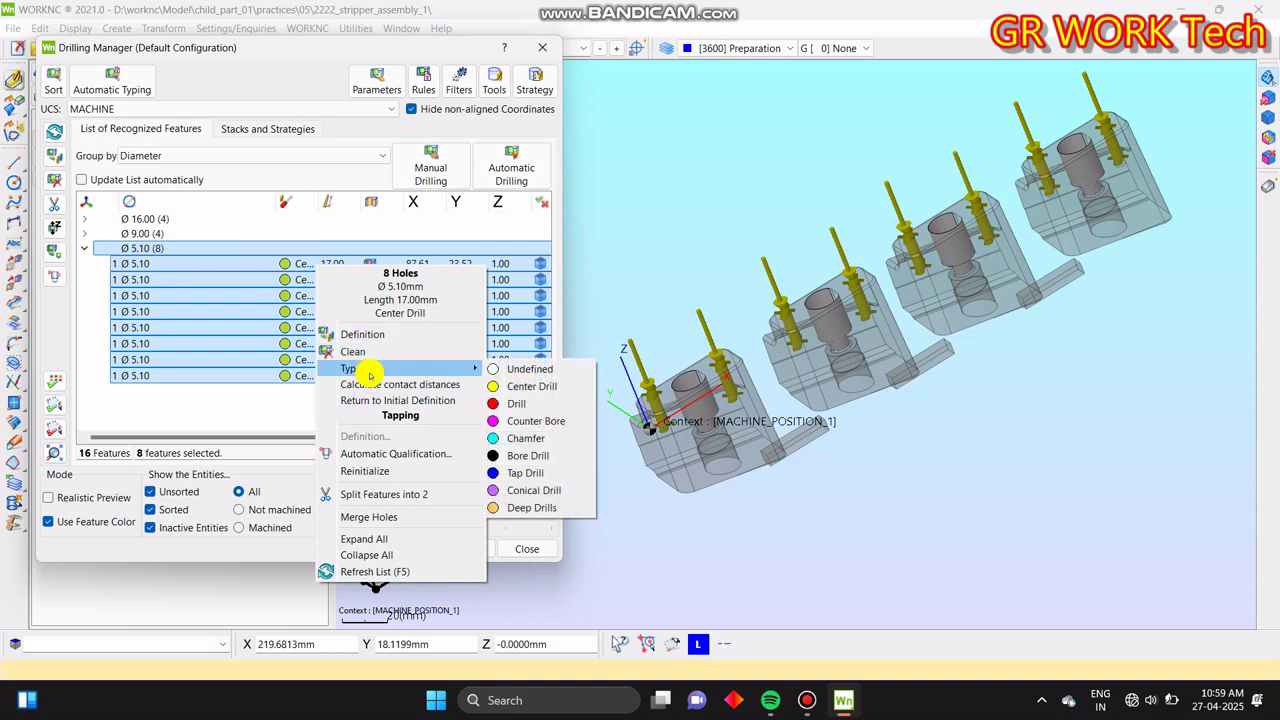
left_click(536, 387)
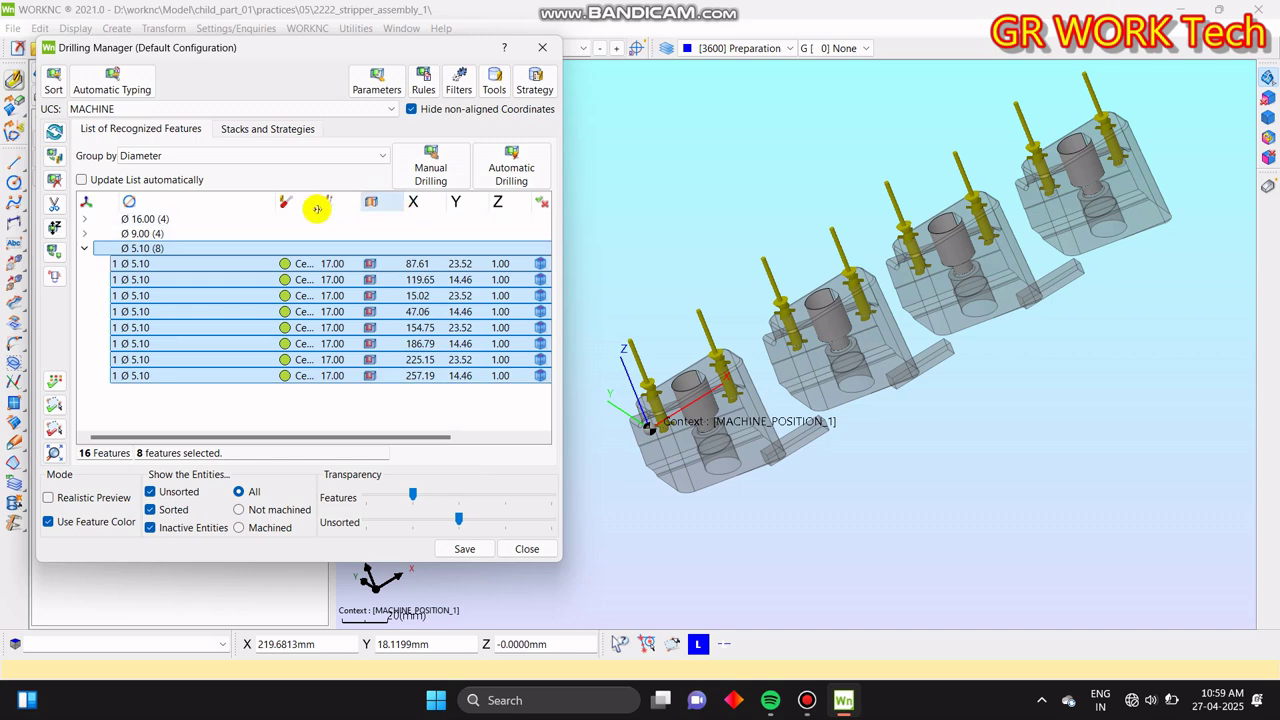
- Start manual drilling for the Ø 5.10 holes and add a Center Drill operation using the D6.0 tool from the Center_Drill library folder
left_click(432, 163)
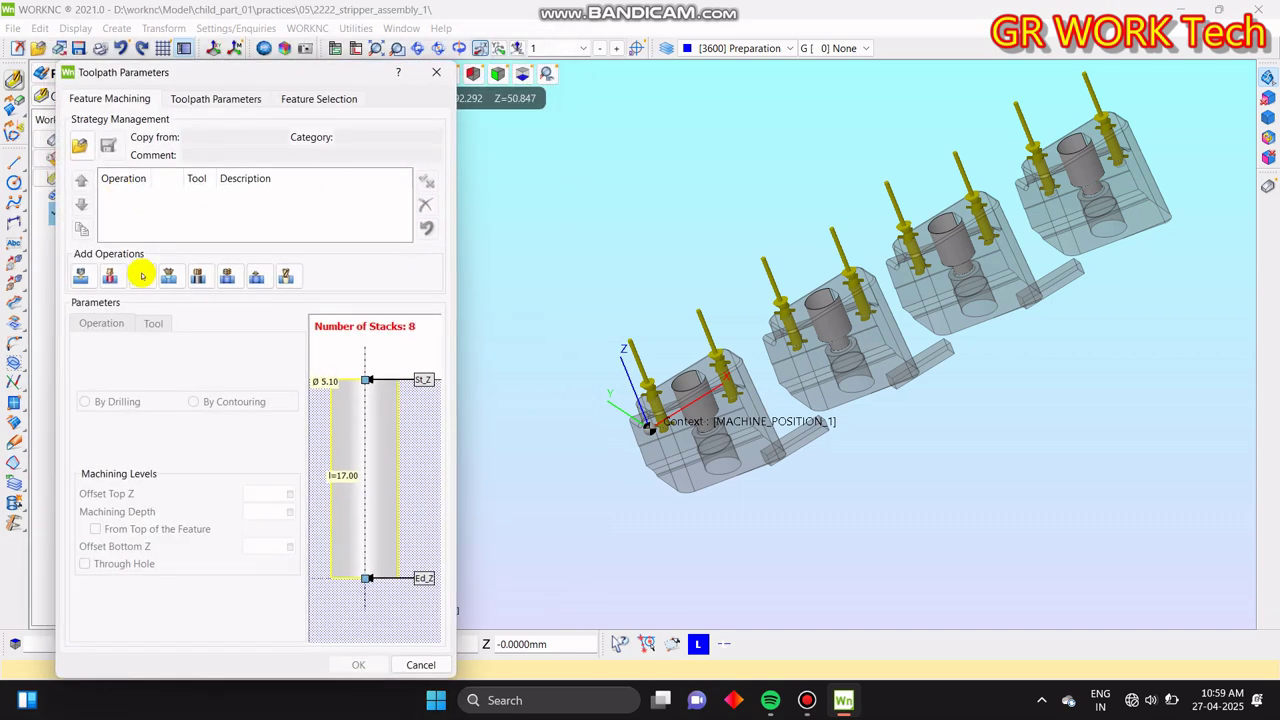
left_click(86, 275)
left_click(155, 321)
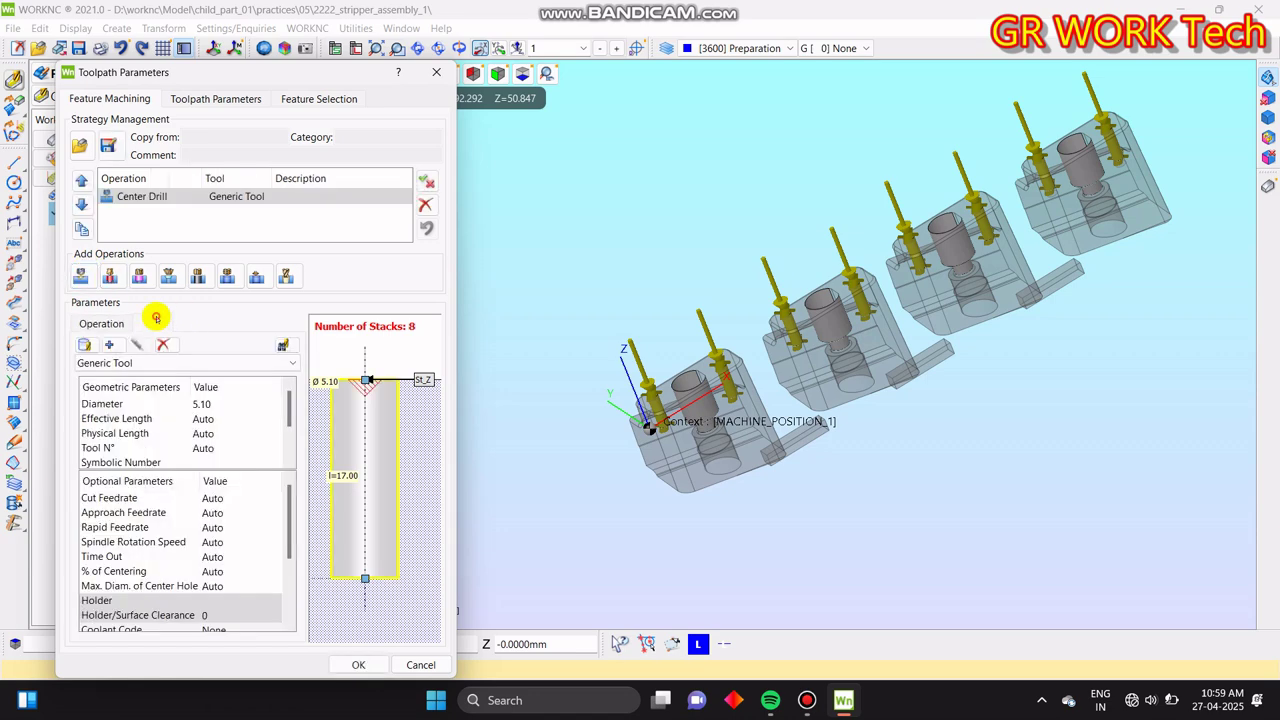
left_click(83, 346)
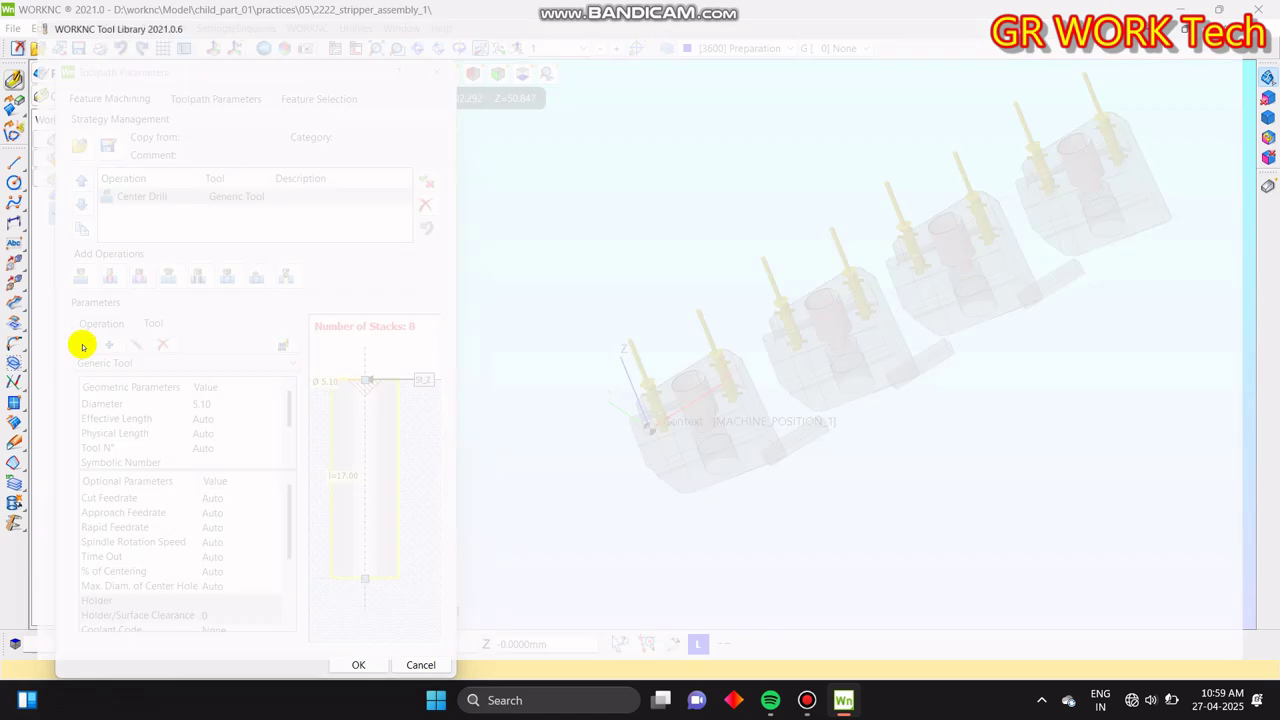
scroll(110, 132, "up", 8)
scroll(110, 132, "up", 10)
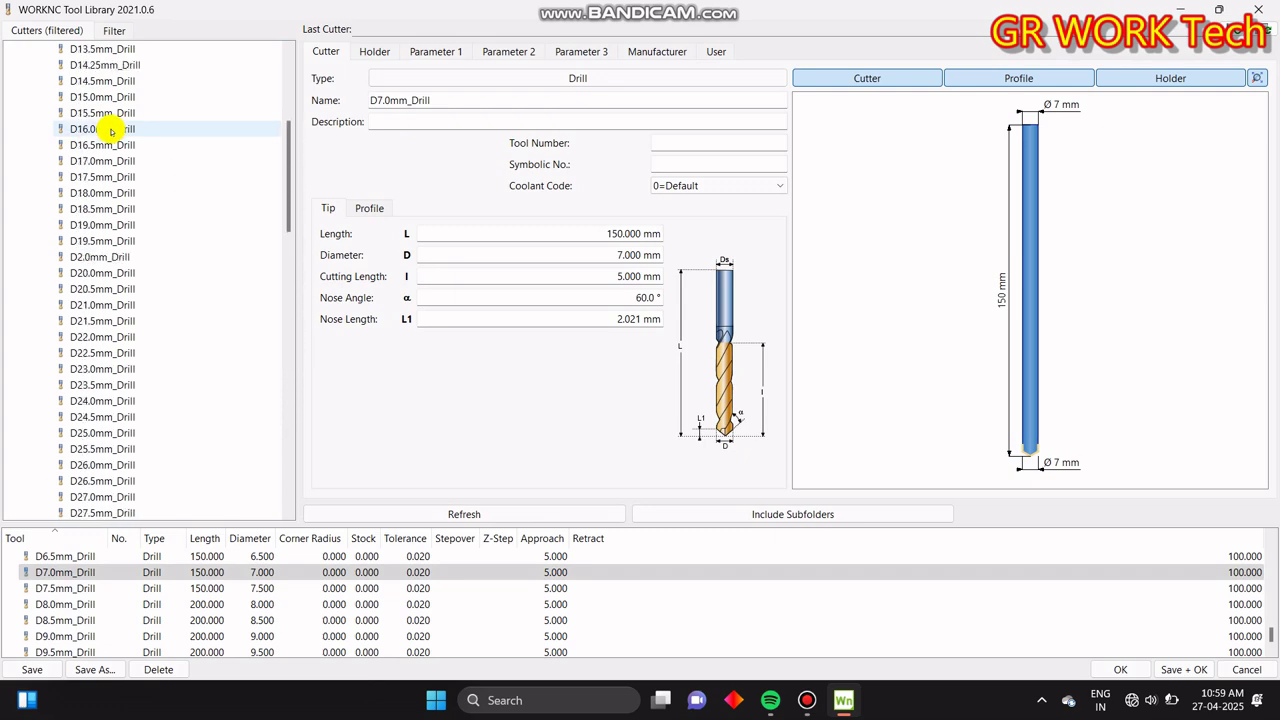
left_click(27, 81)
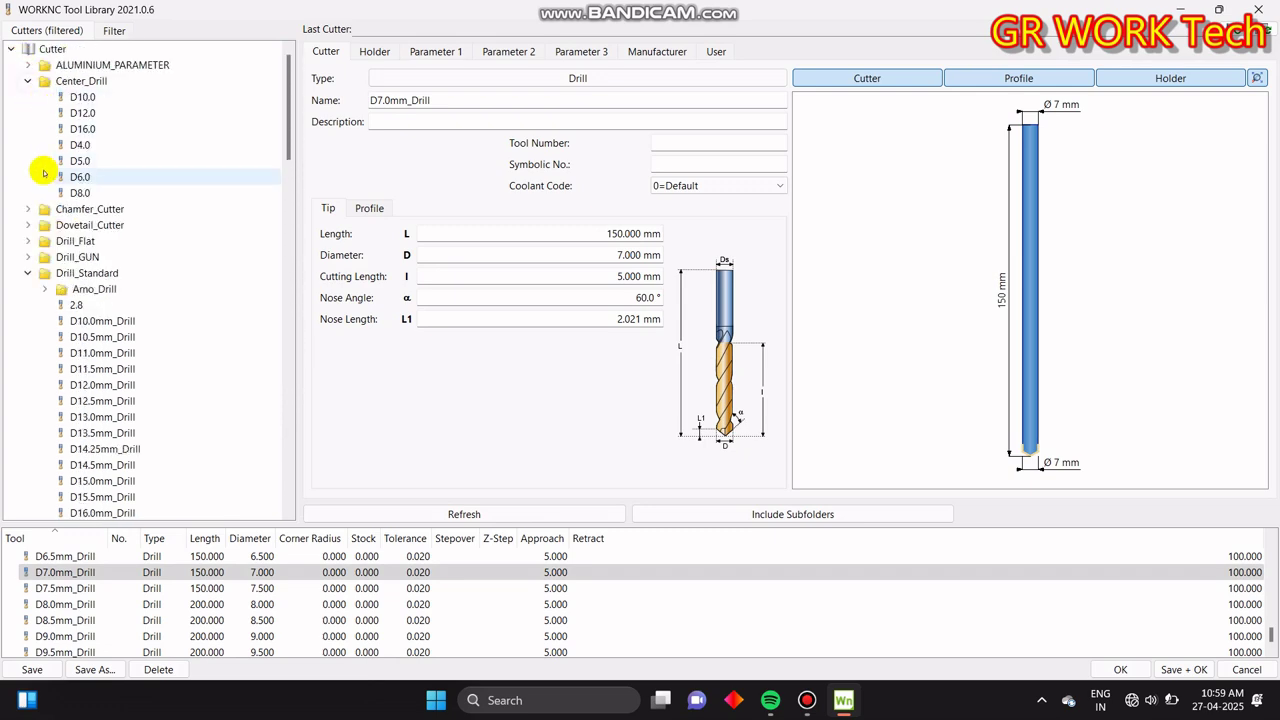
left_click(80, 177)
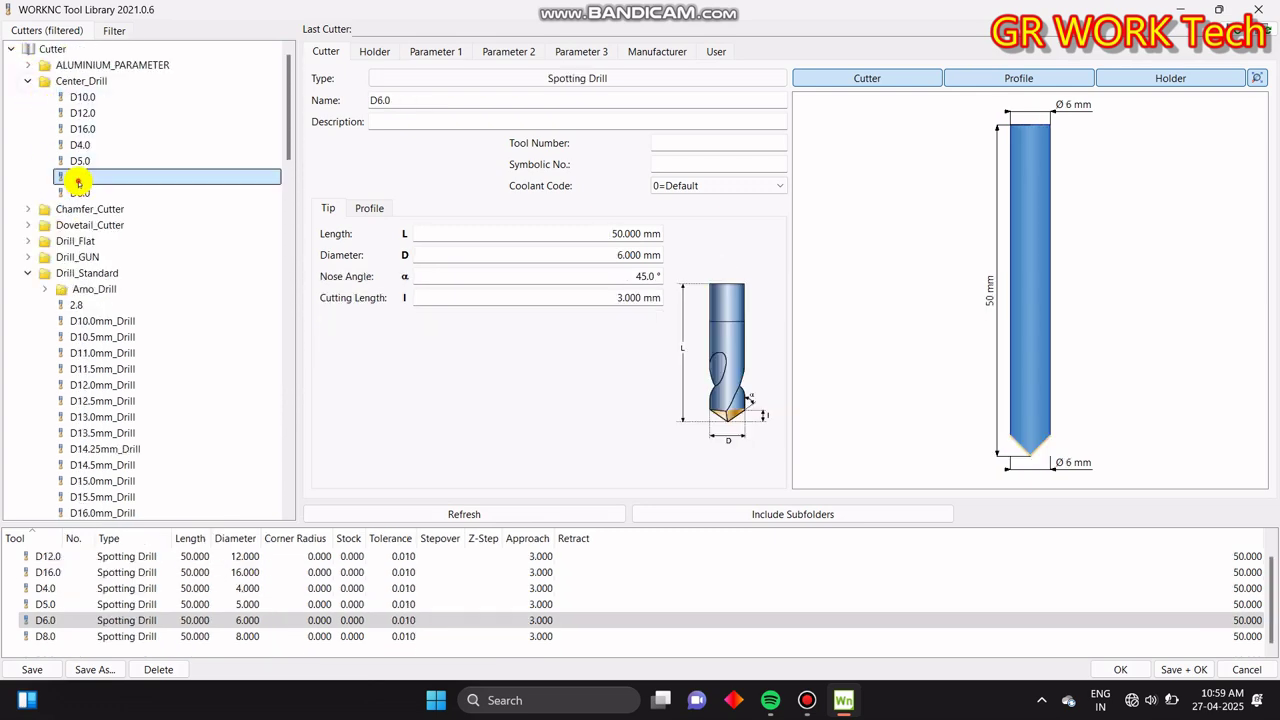
left_click(1120, 669)
- Set the center drill operation's Offset Top Z to 1.00 and its Machining Depth to 3.00
left_click(103, 323)
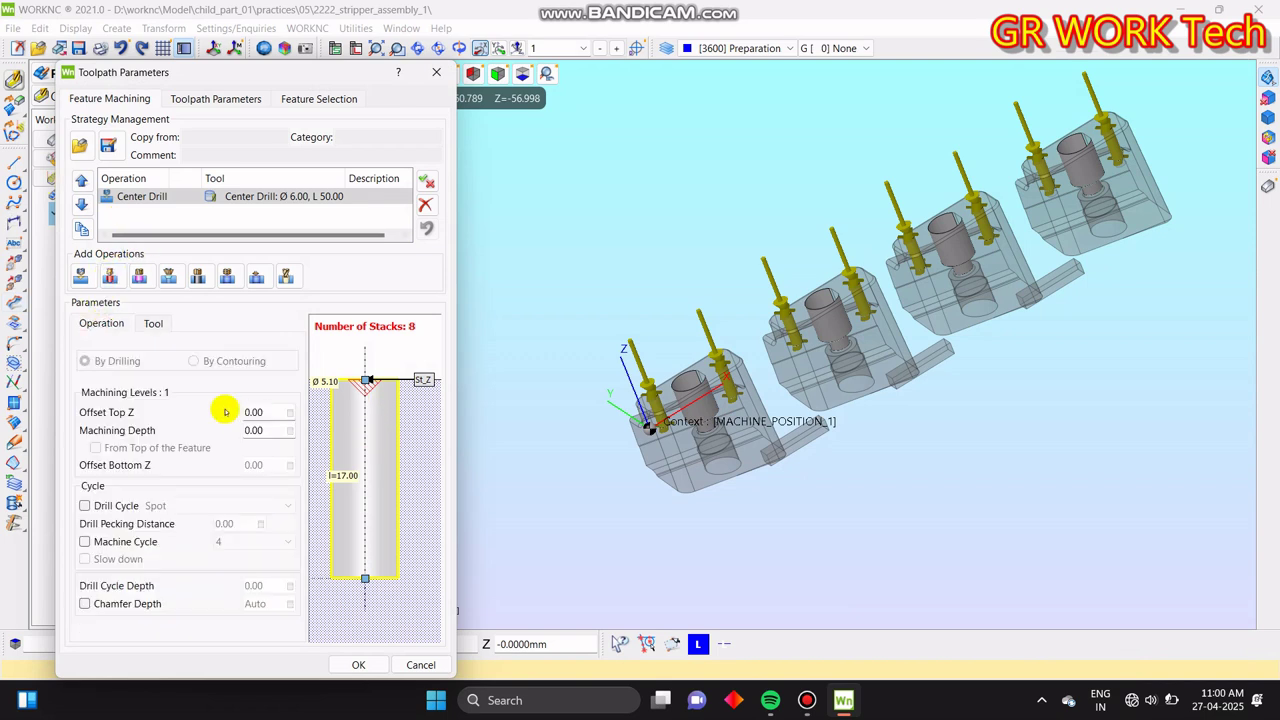
double_click(265, 412)
type("1.00")
key("Tab")
type("3.00")
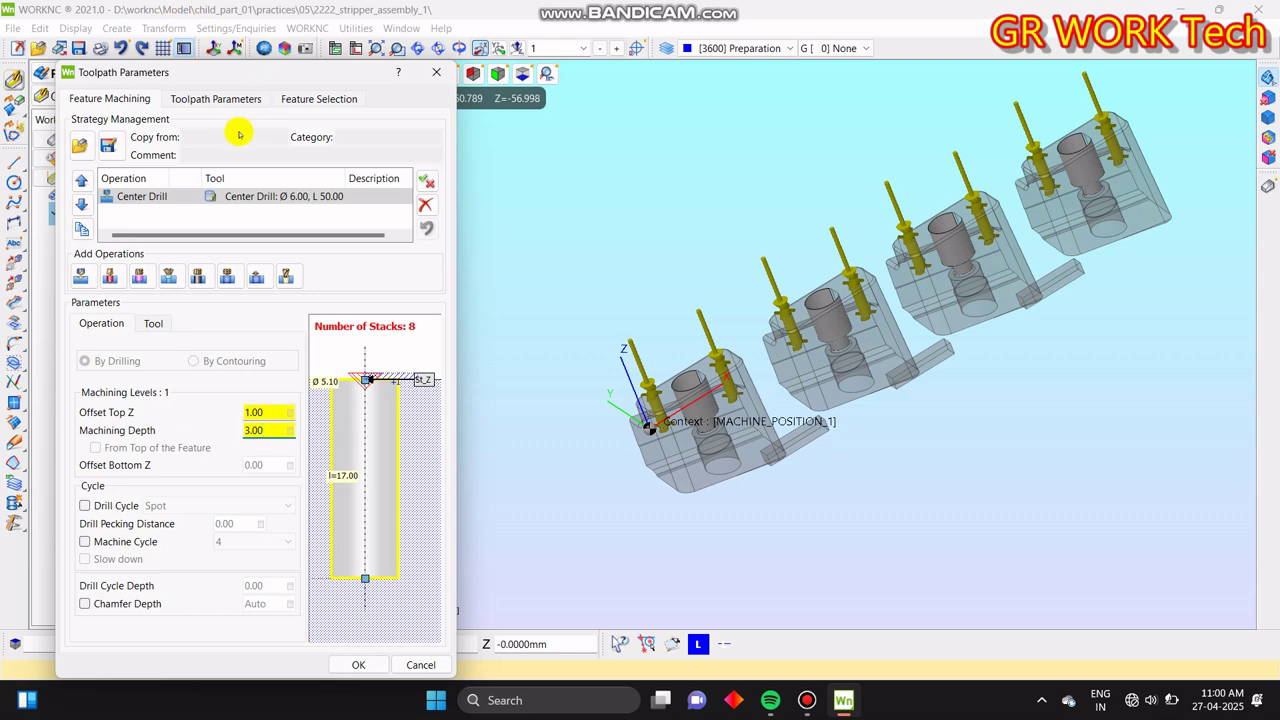
- Set the center drill toolpath's approach distance to 5.00 and retract distance to 50.00, and create the toolpath
left_click(216, 98)
double_click(223, 184)
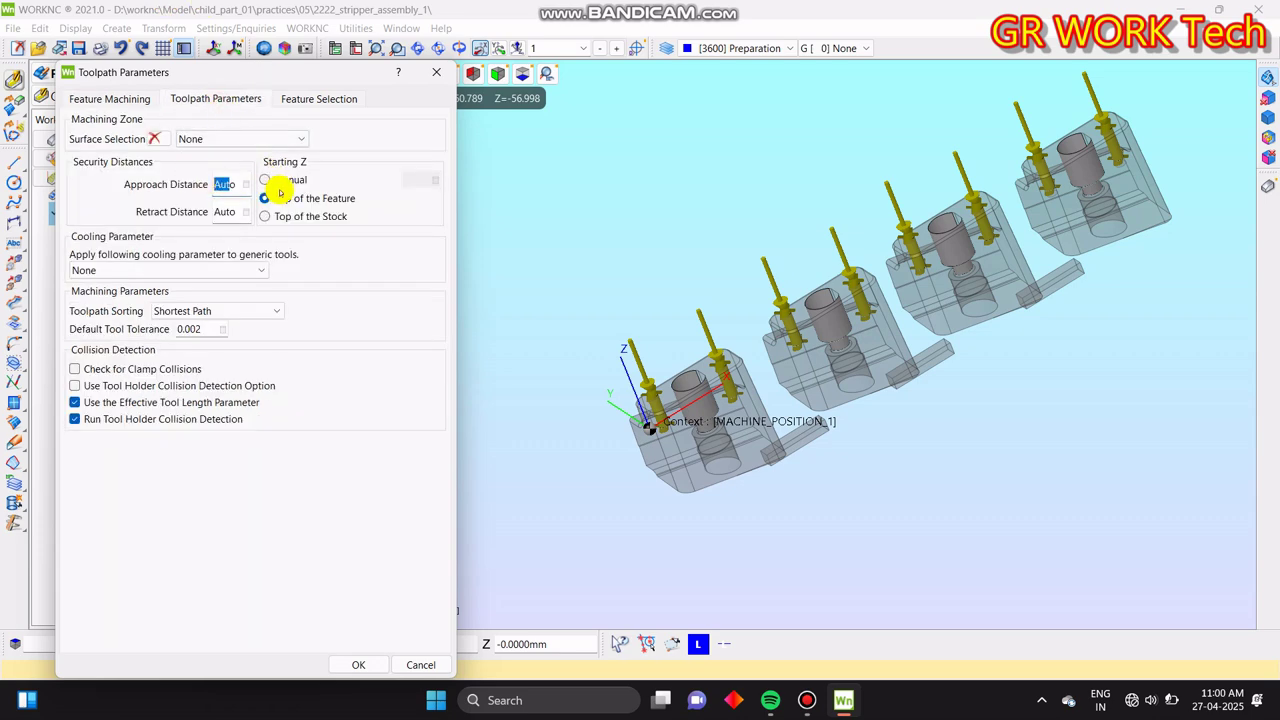
type("5.00")
key("Tab")
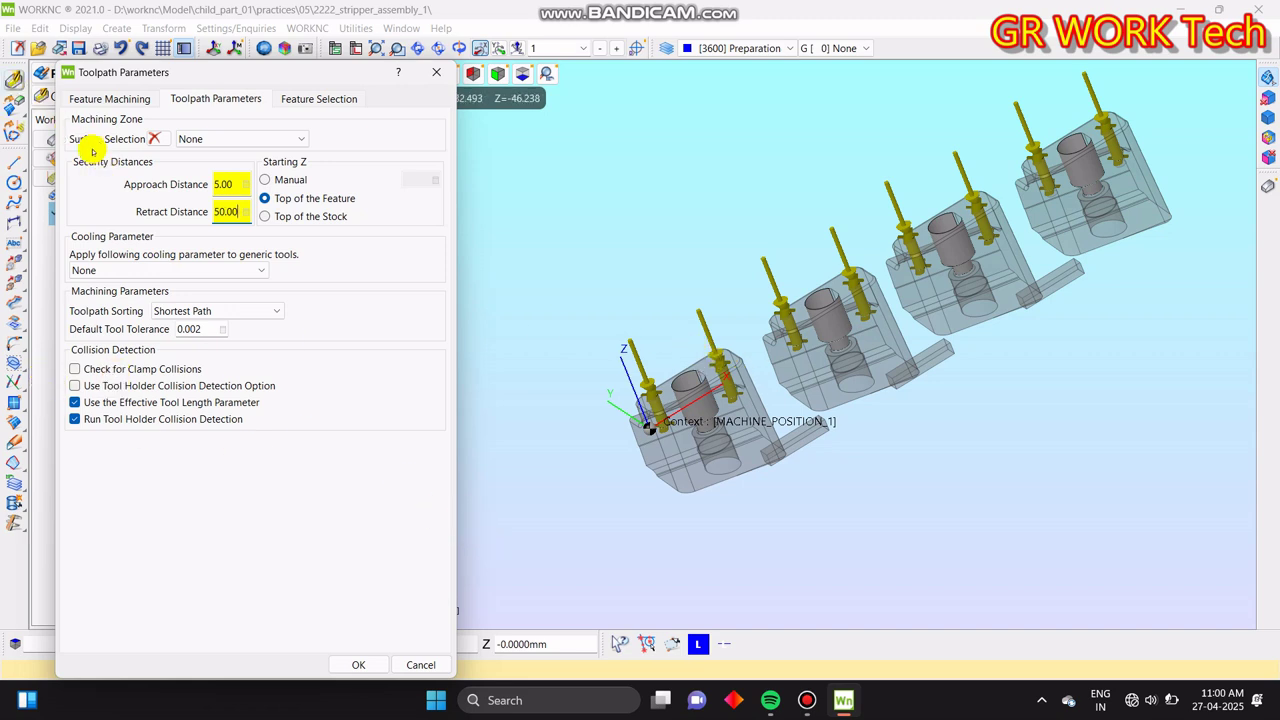
left_click(102, 95)
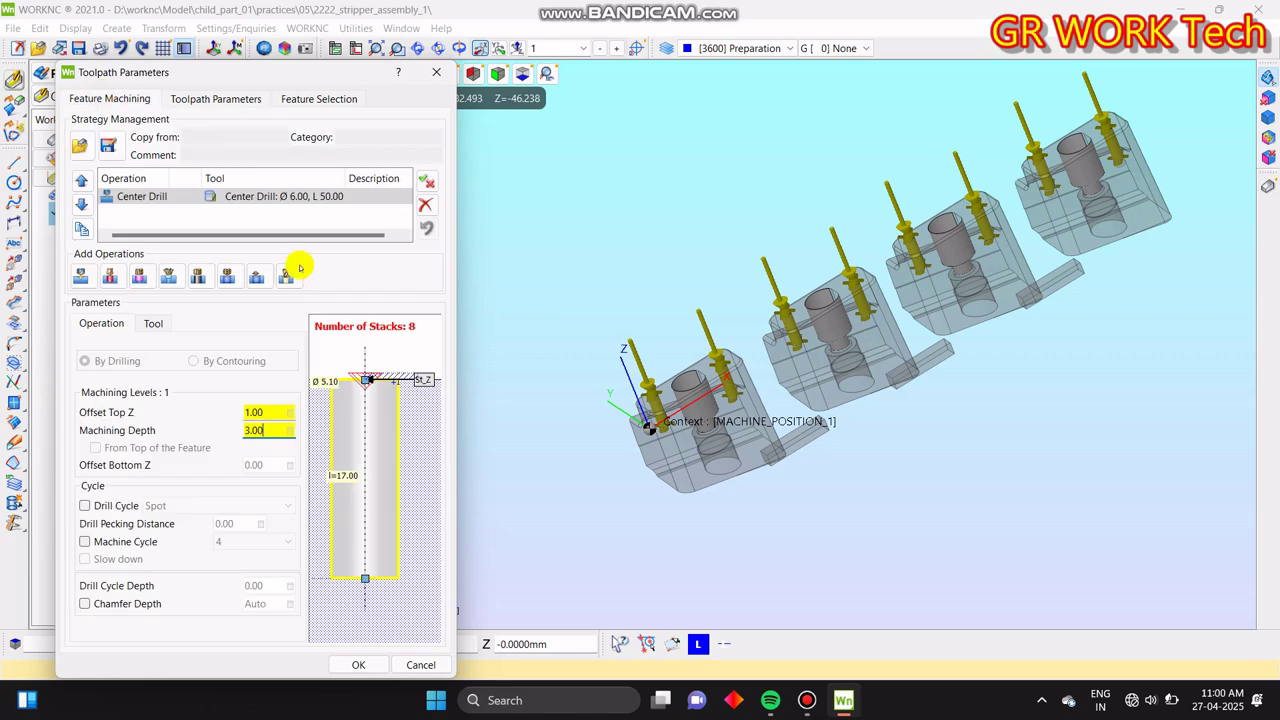
left_click(358, 667)
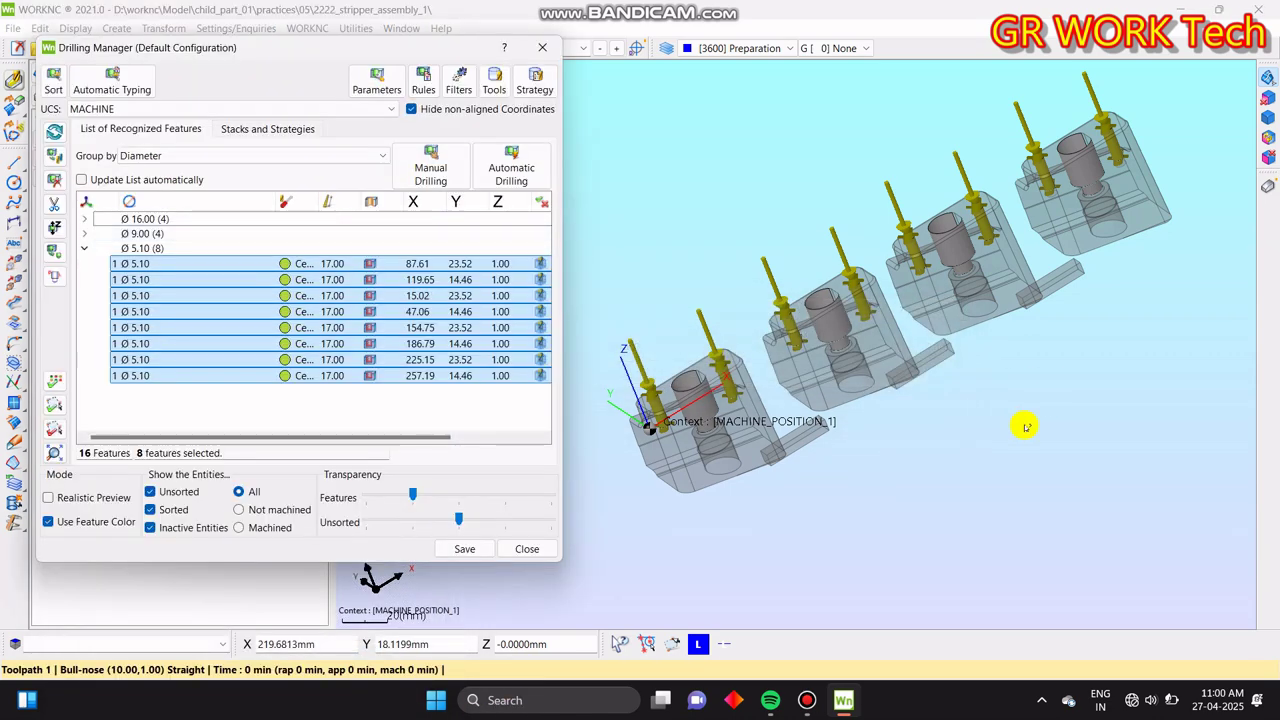
- Change the type of the eight Ø 5.10 holes to Drill
right_click(318, 375)
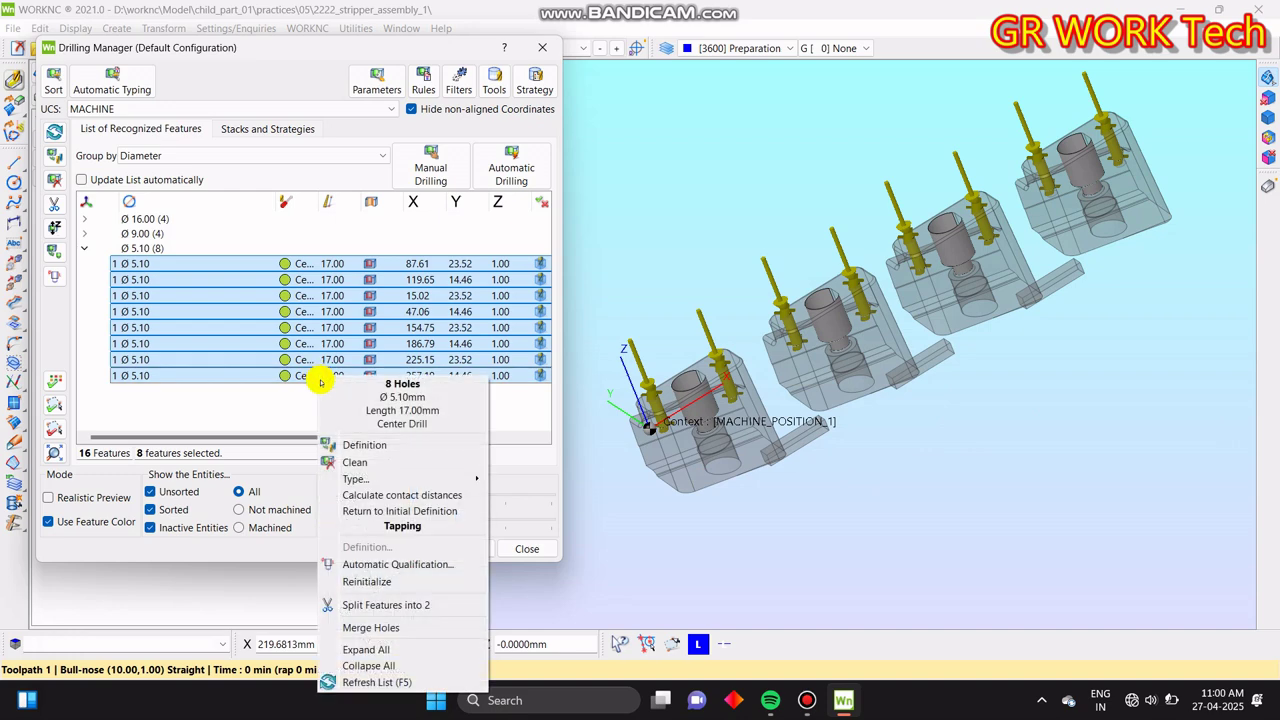
mouse_move(400, 478)
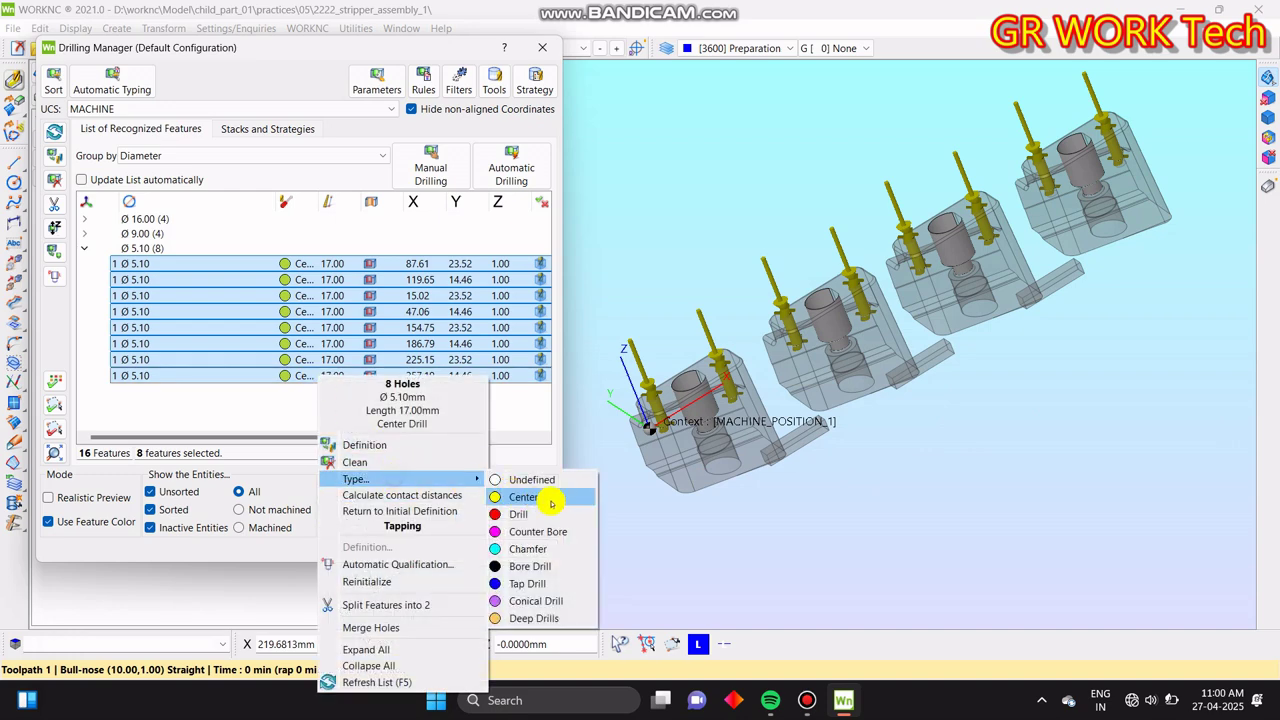
left_click(545, 513)
- Start manual drilling again for the Ø 5.10 holes and add a Drill operation using the M6_DrillDepth18.4mm tool from the Drill_Tapping folder
left_click(430, 177)
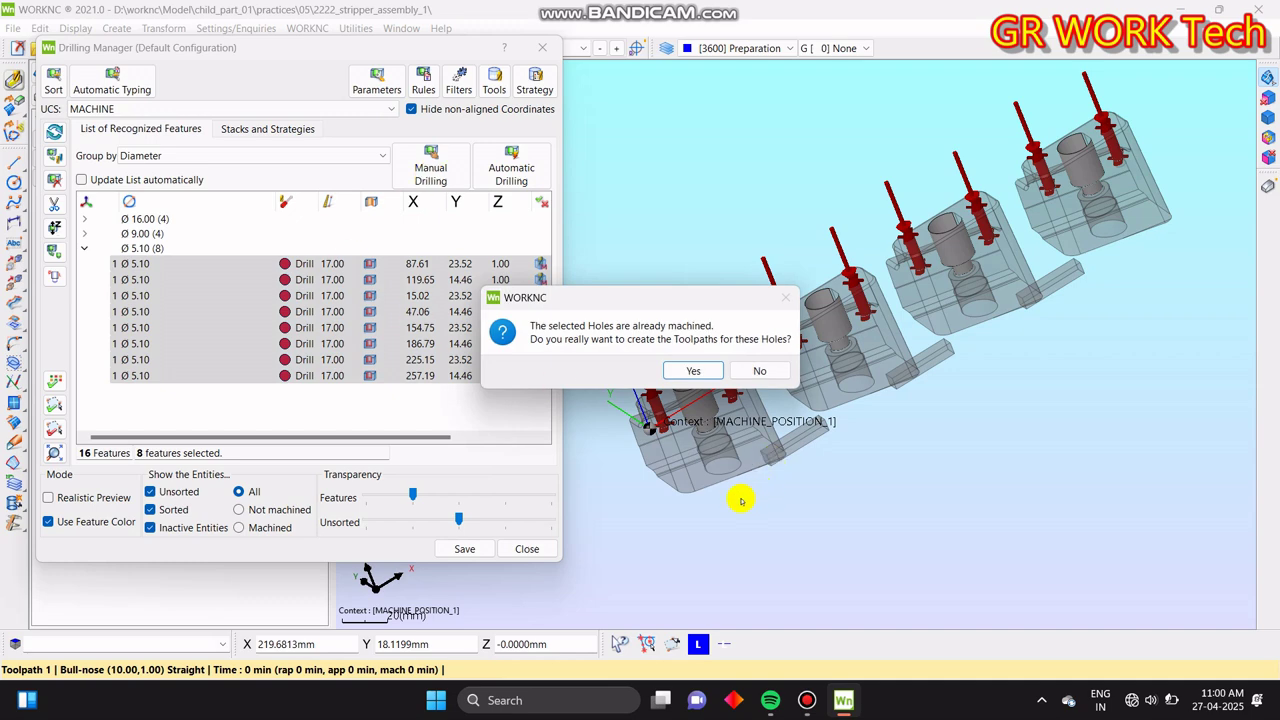
left_click(693, 371)
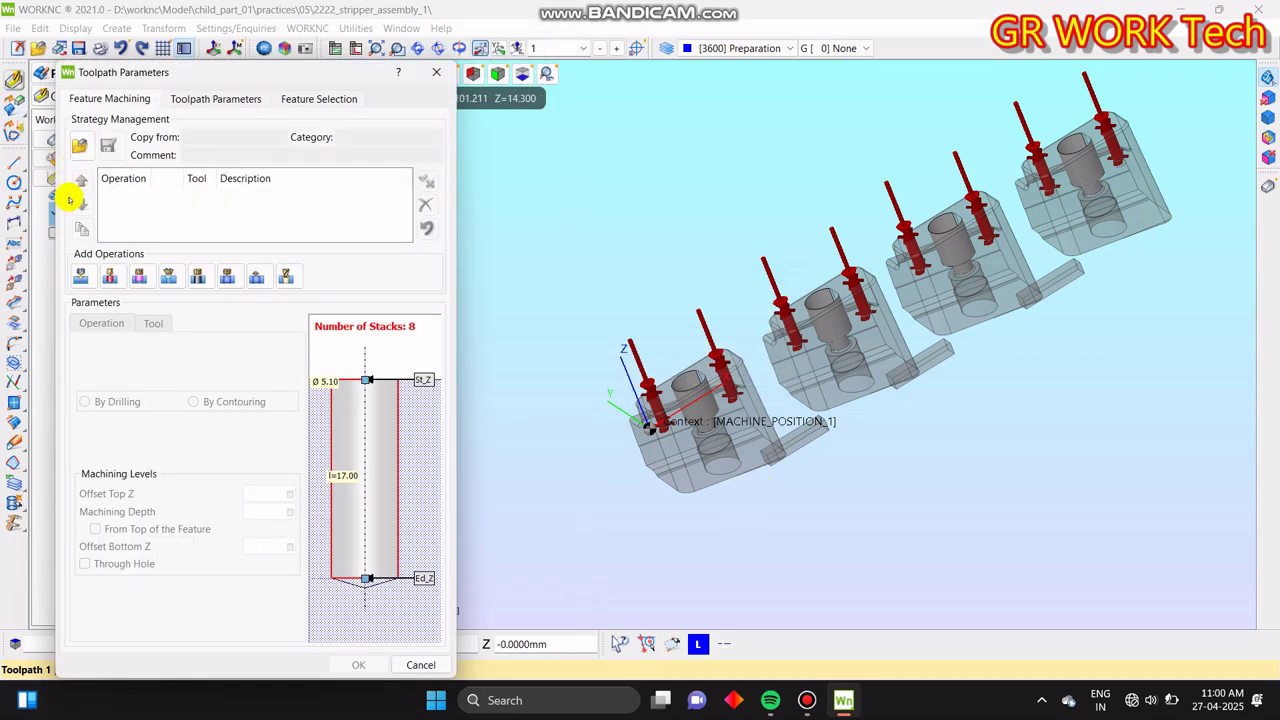
left_click(108, 276)
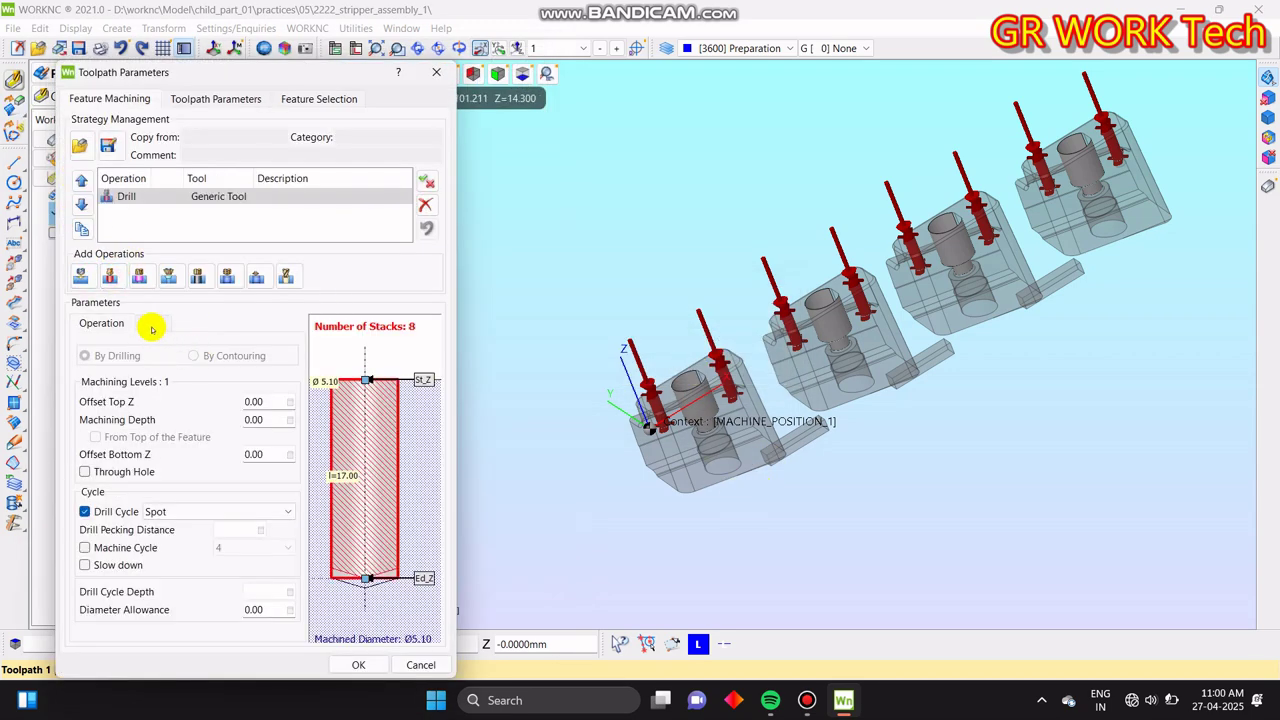
left_click(153, 325)
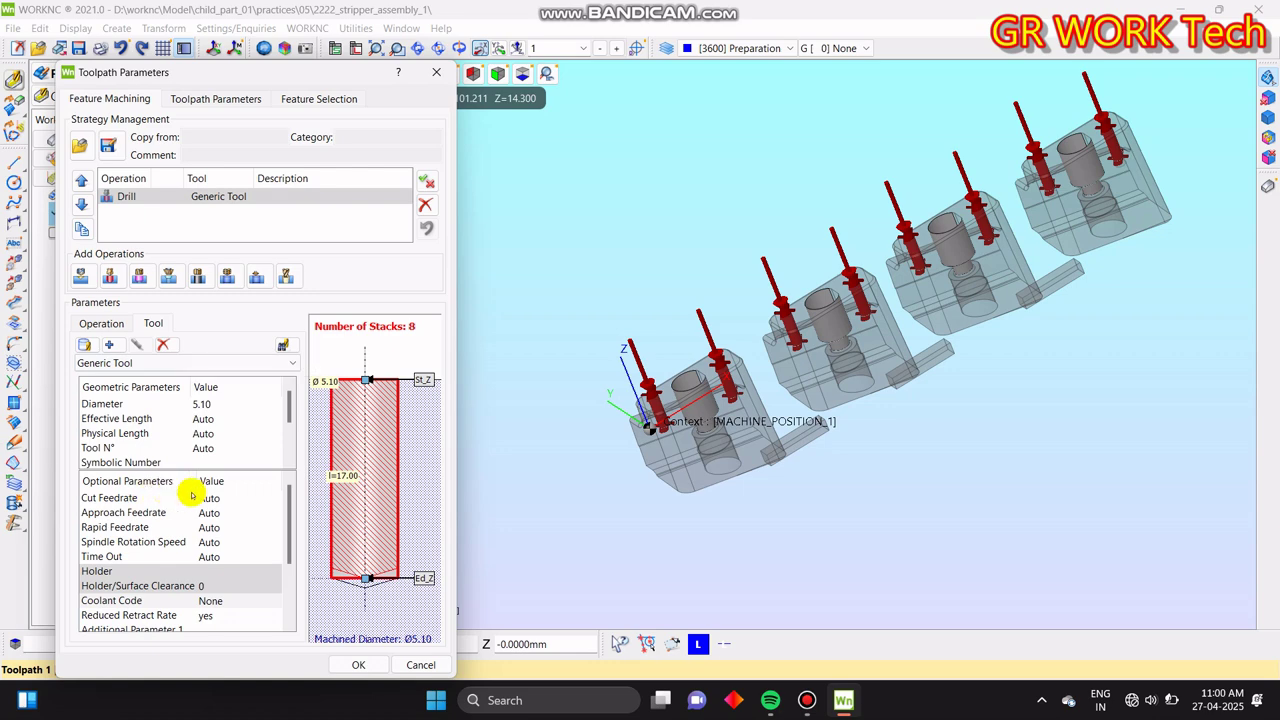
left_click(91, 344)
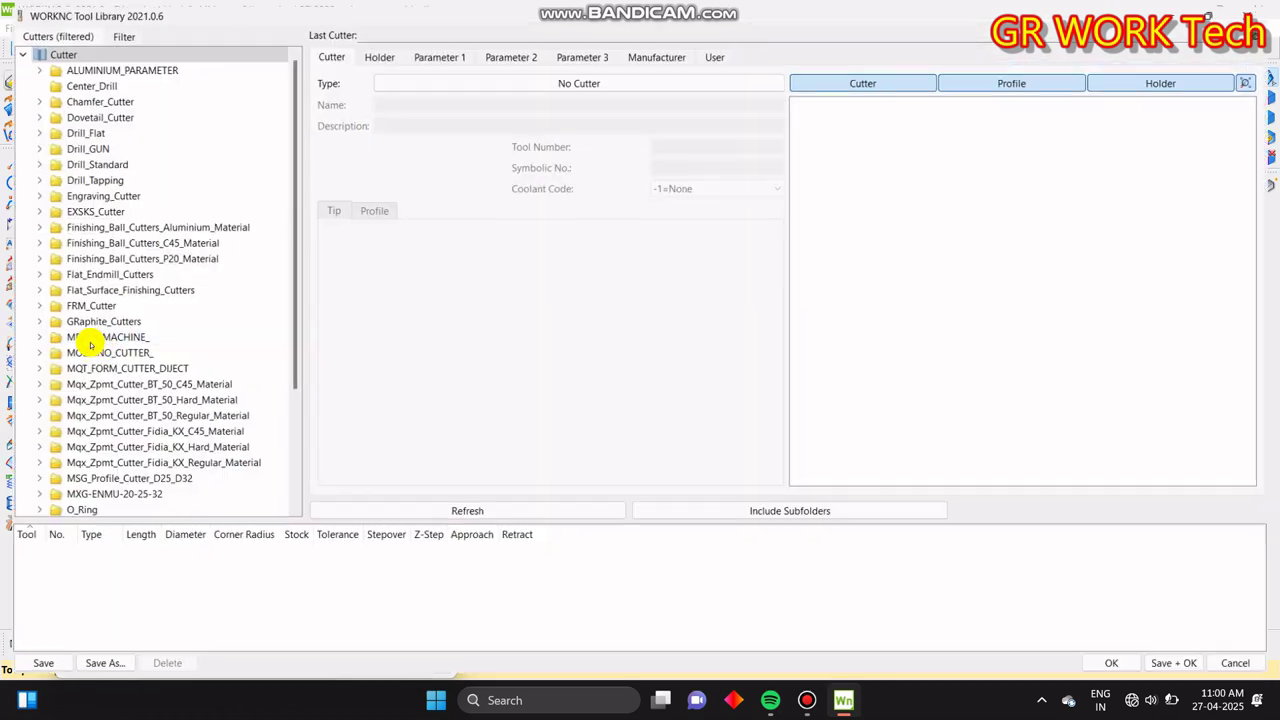
left_click(28, 177)
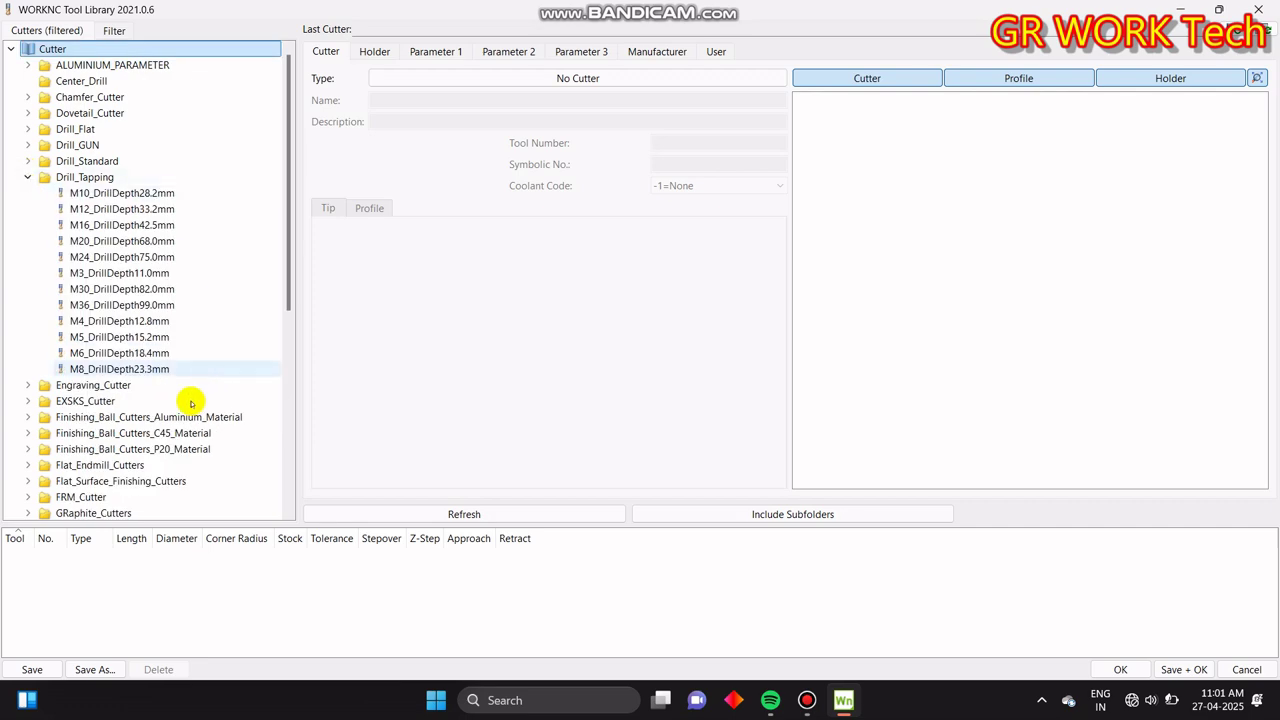
left_click(95, 353)
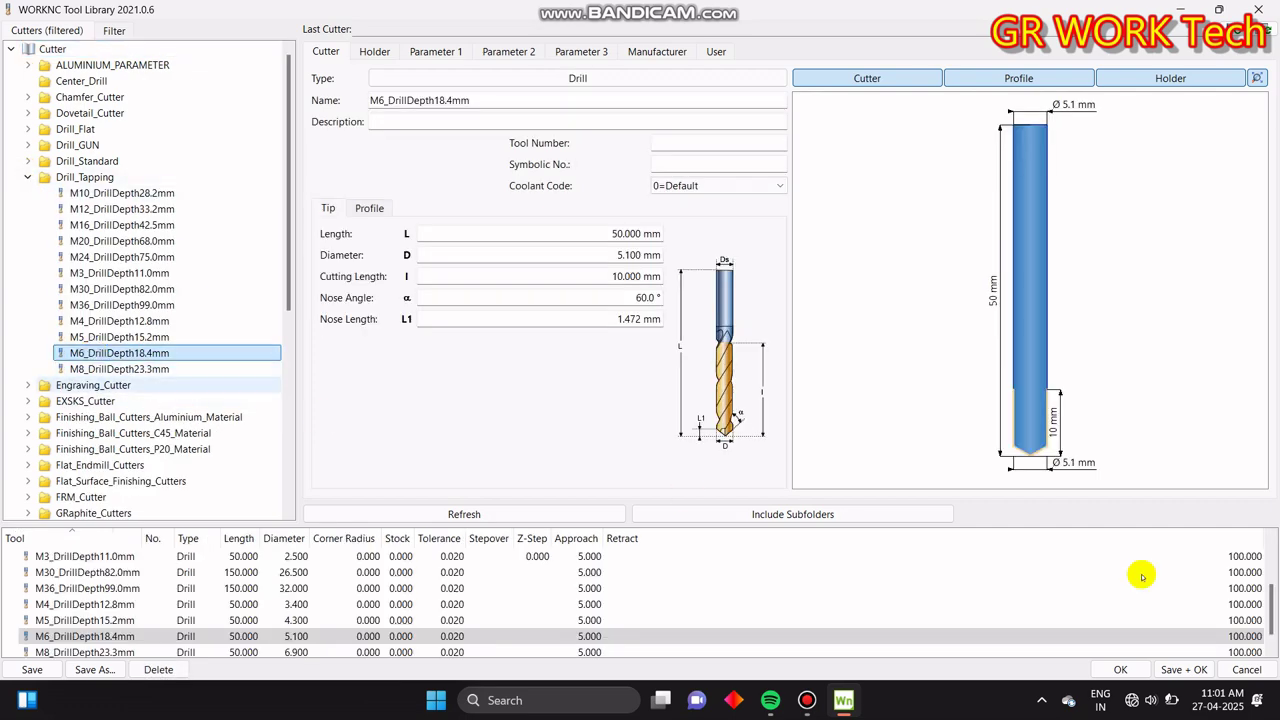
left_click(1120, 666)
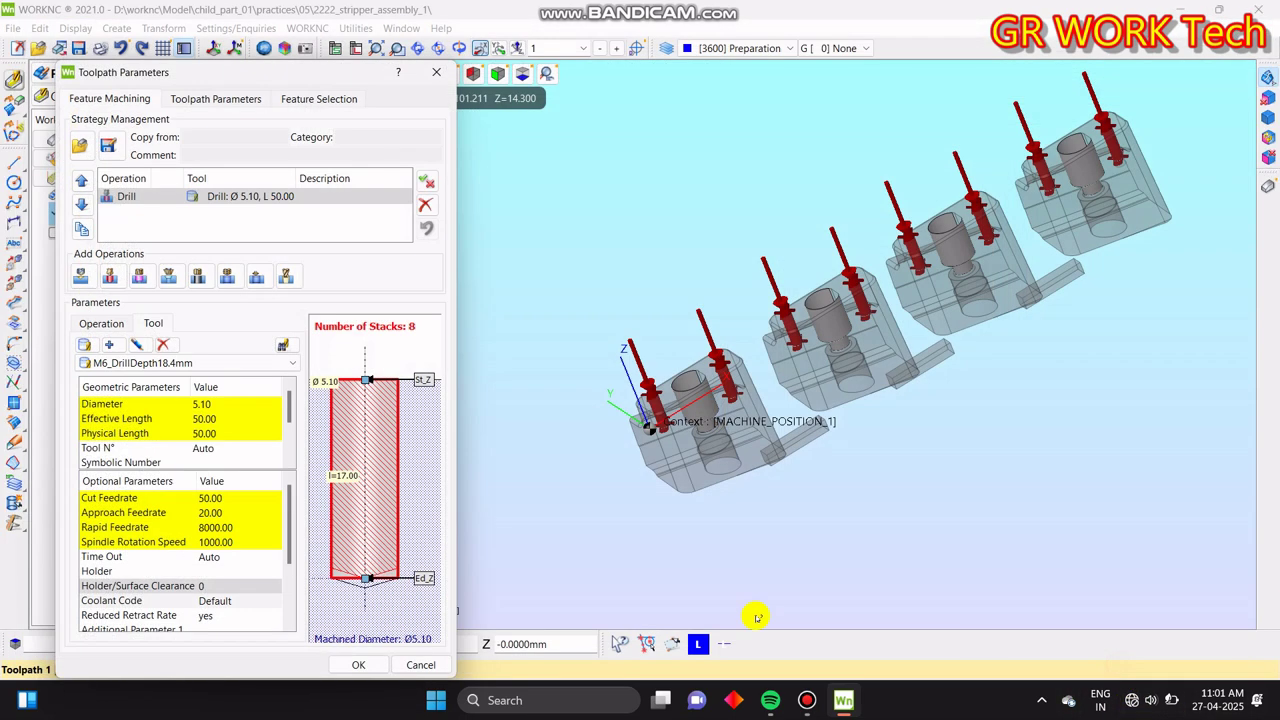
- Set the drill operation to Offset Top Z 1.00, Through Hole, a Retract drill cycle with 1.00 pecking distance, and 2.00 drill cycle depth
left_click(101, 323)
left_click(274, 411)
key("Return")
left_click(121, 485)
left_click(110, 525)
left_click(200, 523)
left_click(177, 565)
left_click(224, 542)
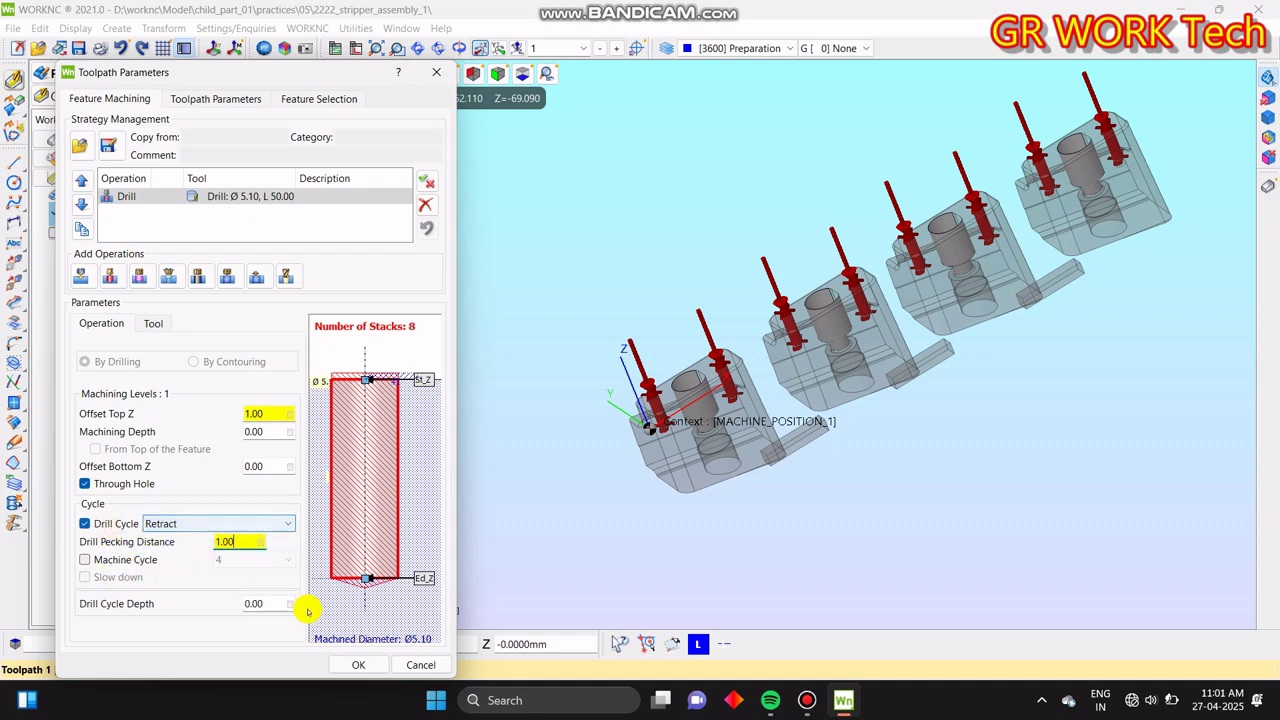
left_click_drag(288, 609, 172, 593)
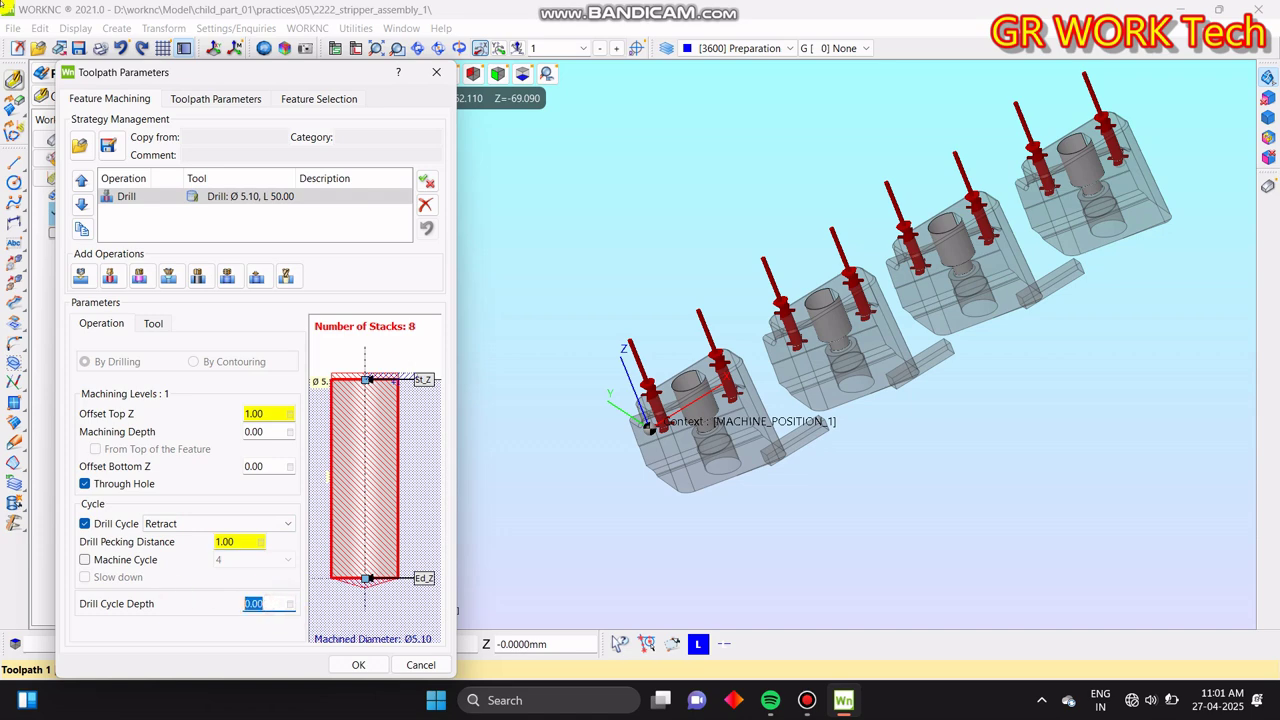
- Set the drill toolpath's approach distance to 5.00 and retract distance to 50.00, and create the toolpath
left_click(238, 99)
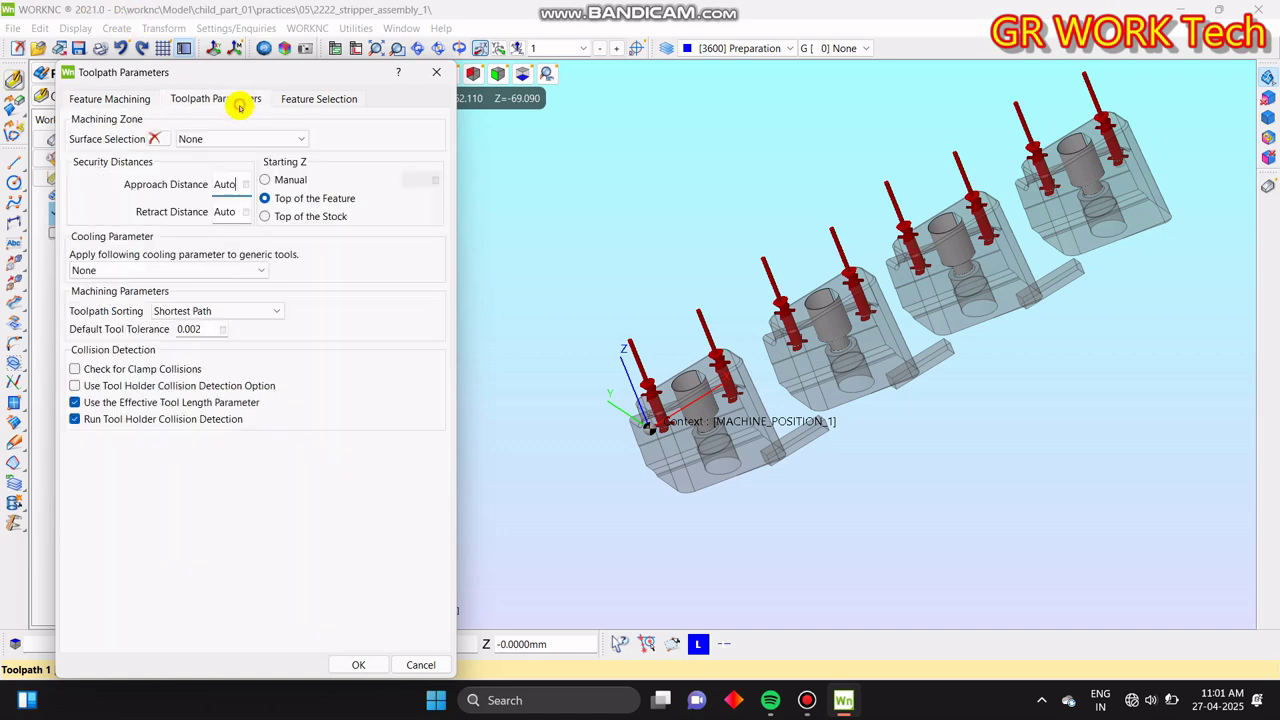
left_click_drag(244, 190, 199, 186)
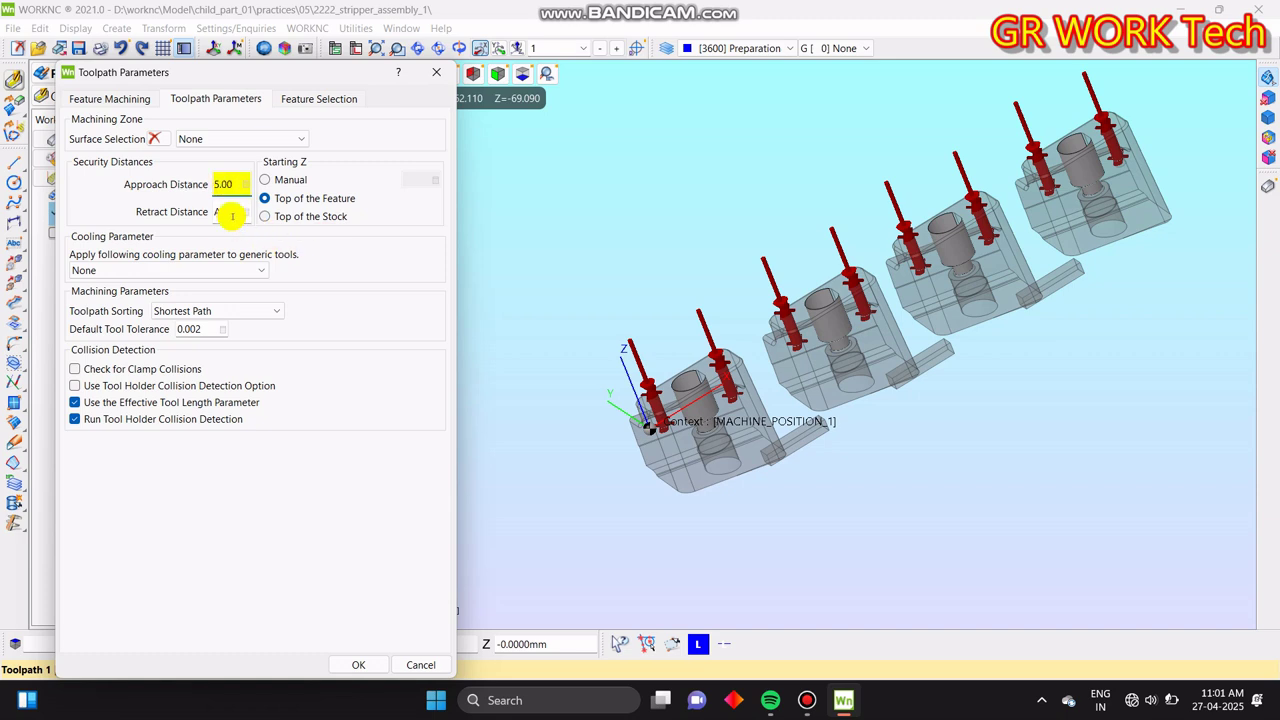
left_click_drag(231, 214, 169, 207)
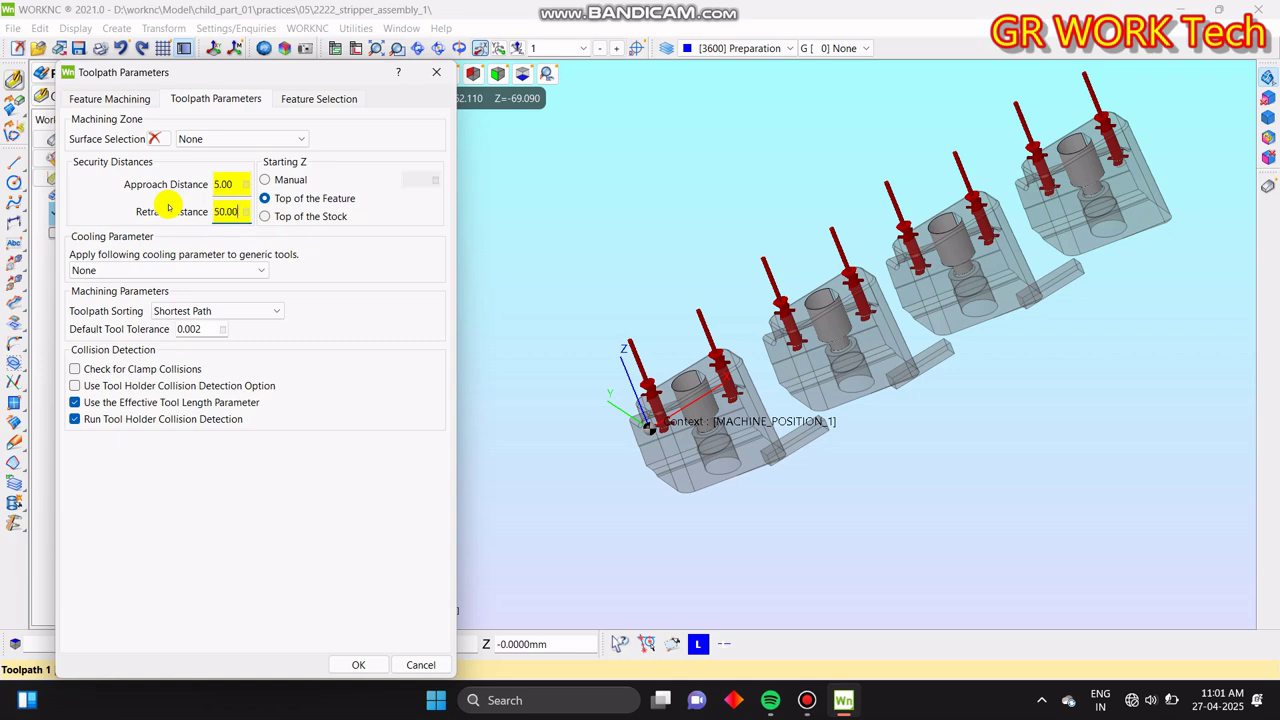
left_click(118, 99)
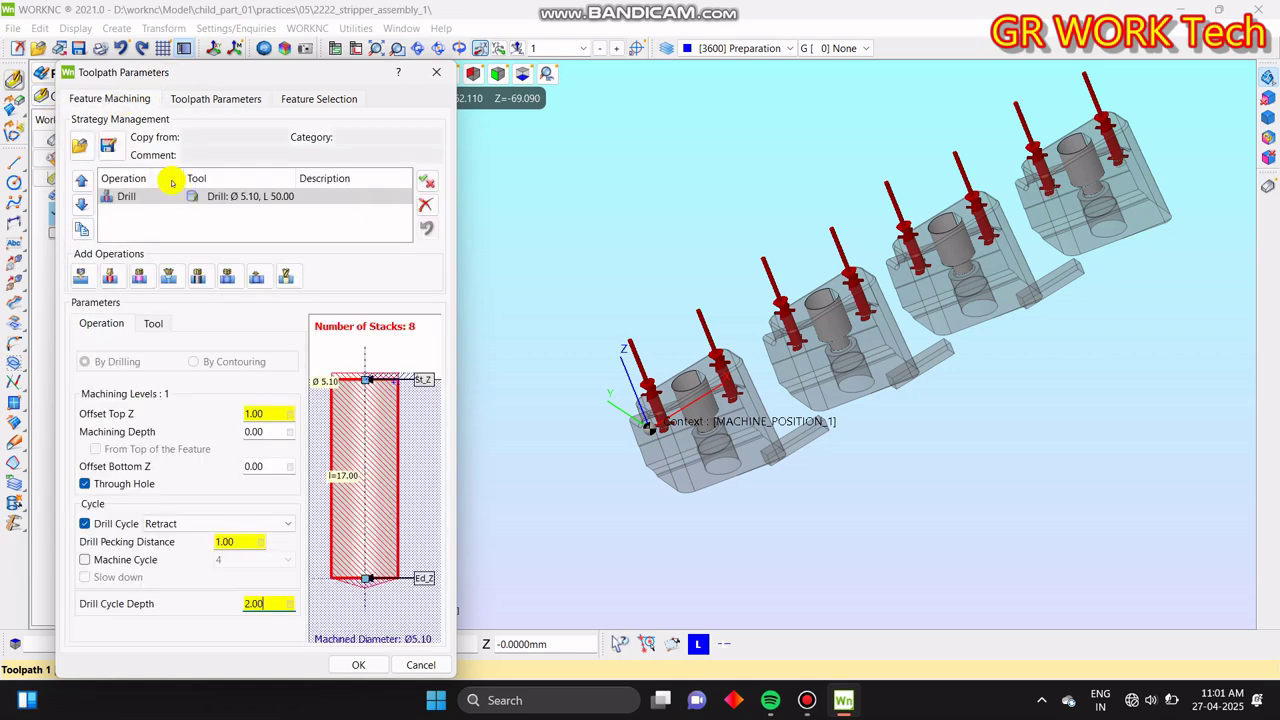
left_click(363, 665)
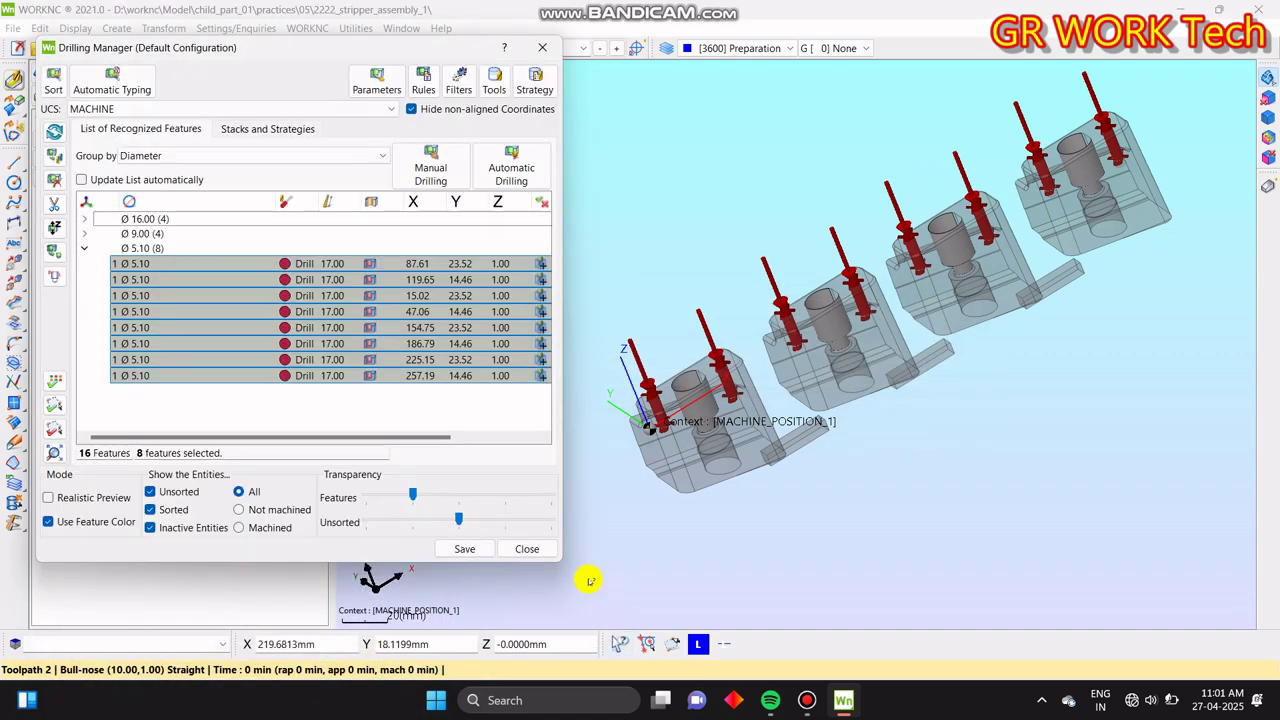
right_click(312, 376)
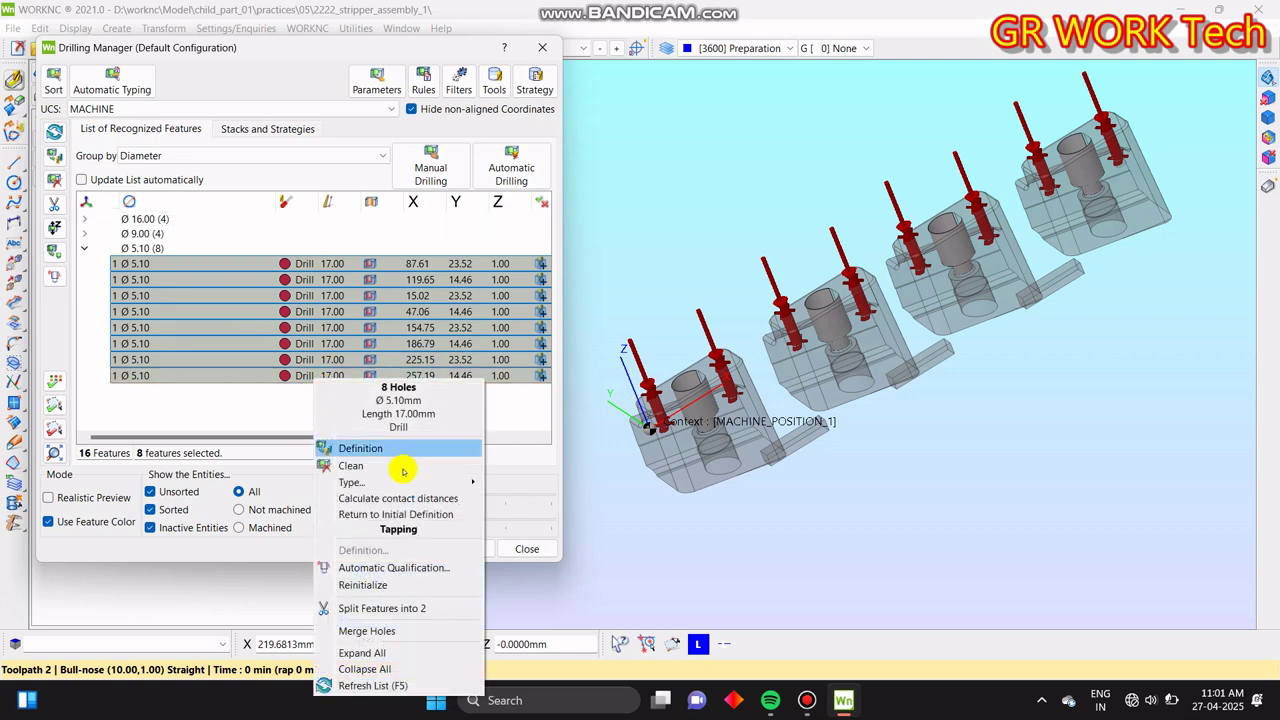
mouse_move(394, 482)
left_click(545, 496)
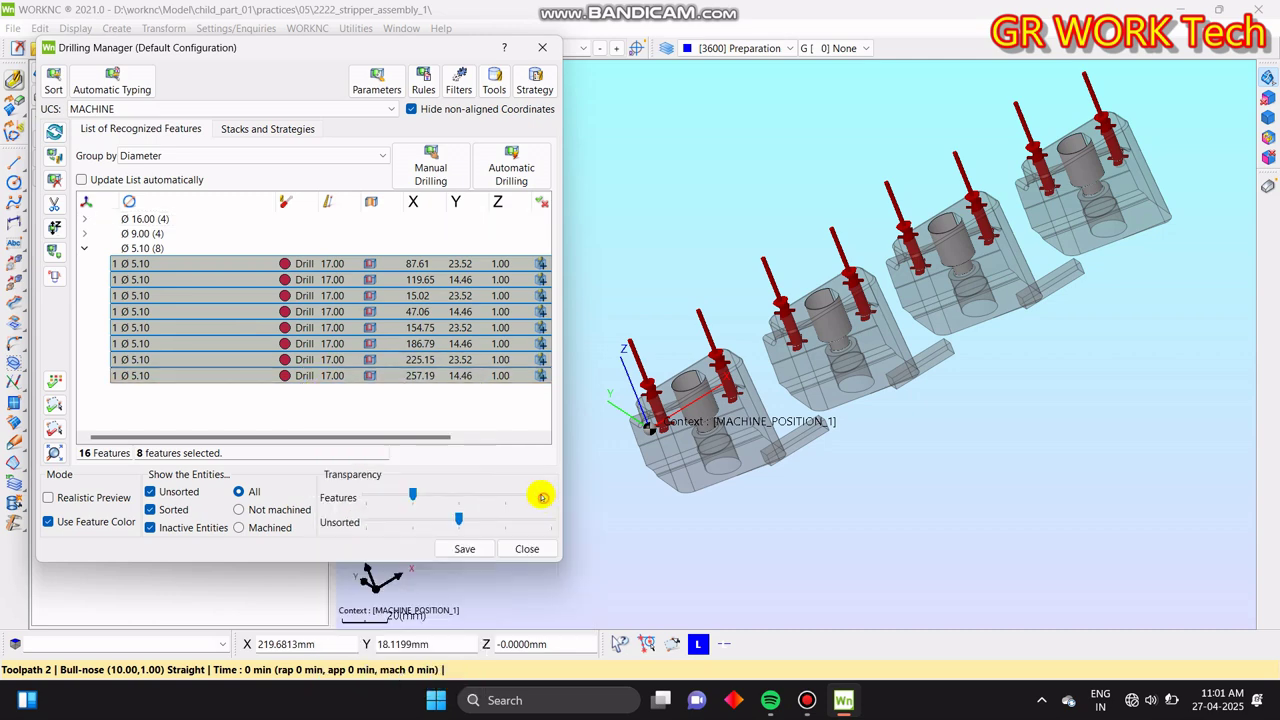
- Start manual drilling for the eight Ø 5.10 holes and add a Center Drill operation using the D8.0 tool from the Center_Drill folder
left_click(410, 183)
left_click(702, 368)
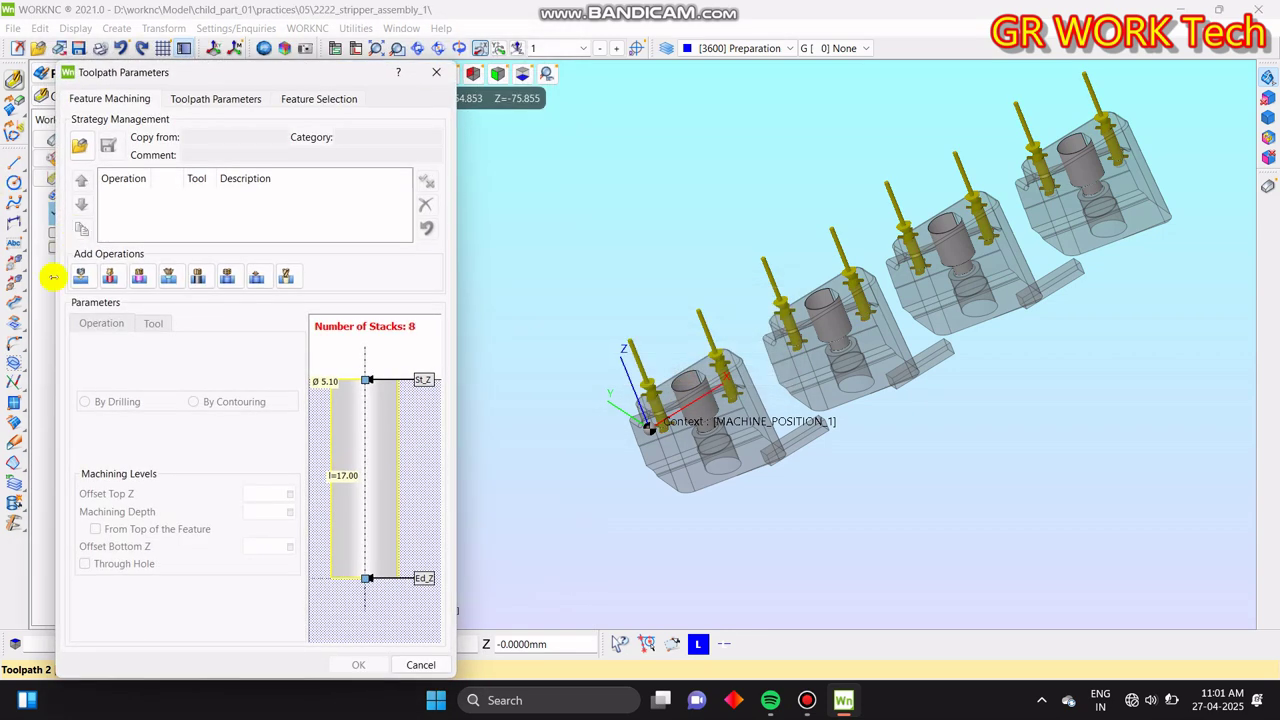
left_click(84, 277)
left_click(153, 323)
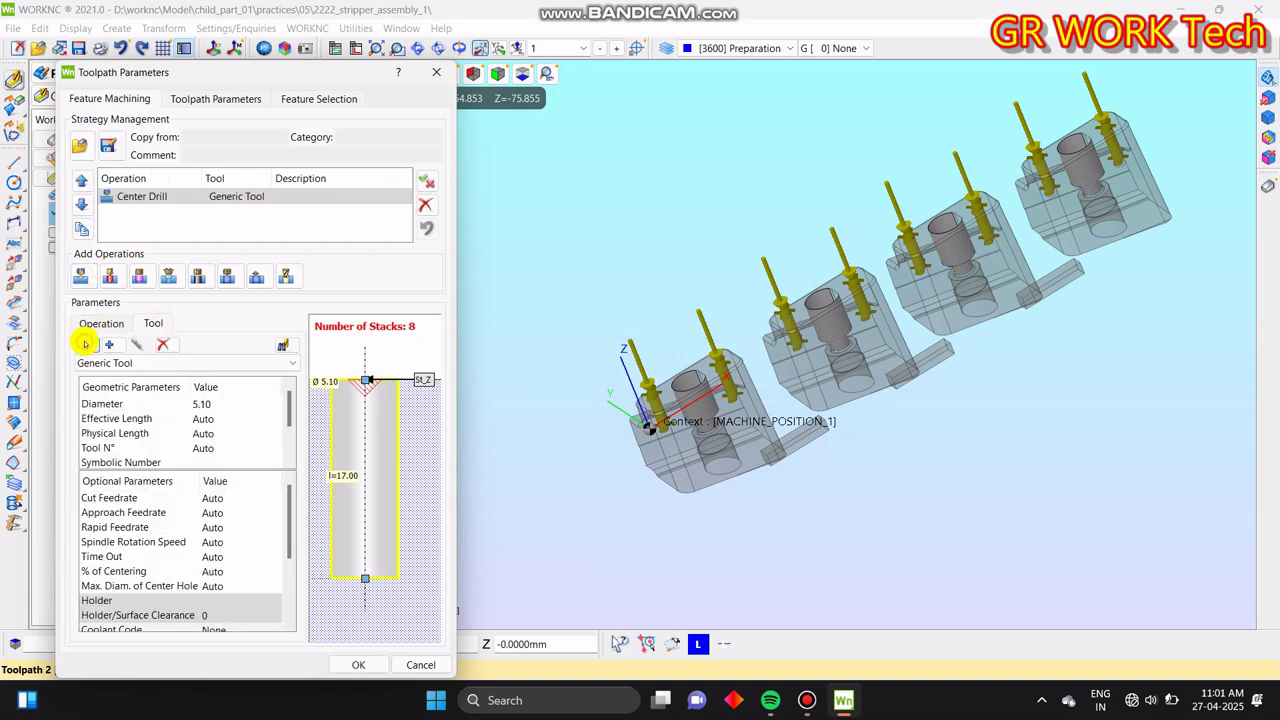
left_click(85, 343)
scroll(88, 90, "up", 5)
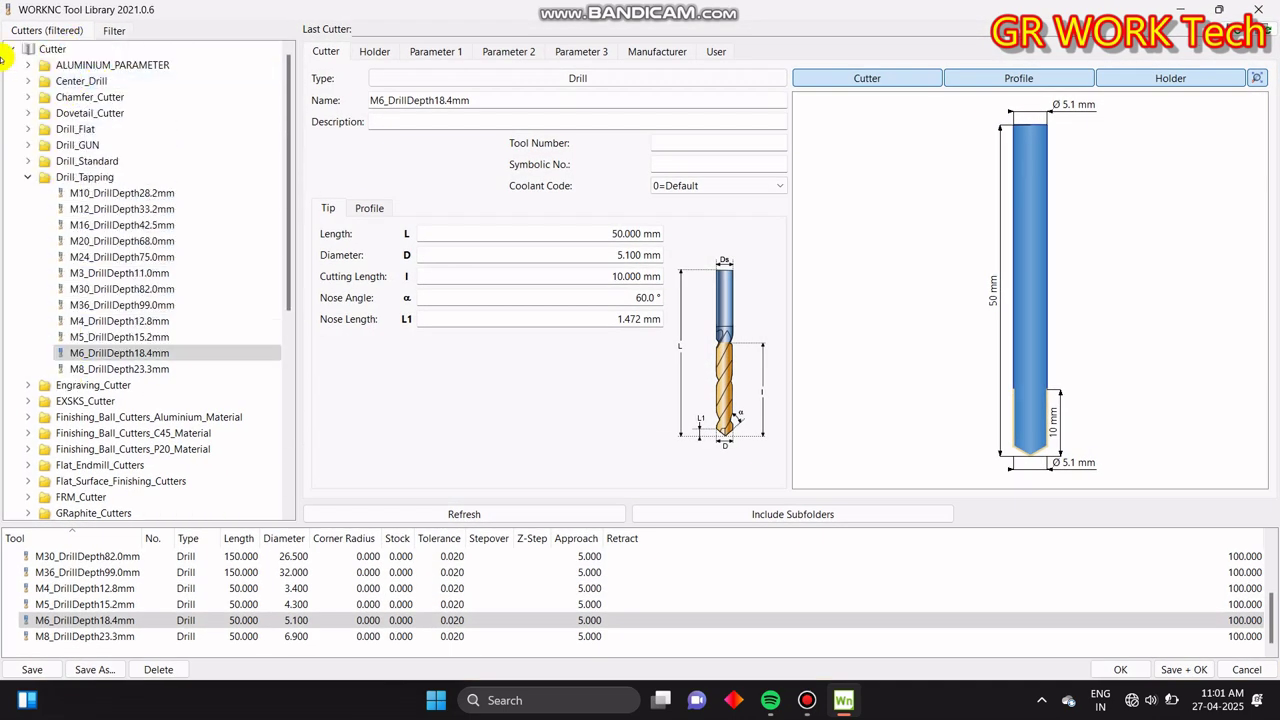
left_click(28, 81)
left_click(90, 193)
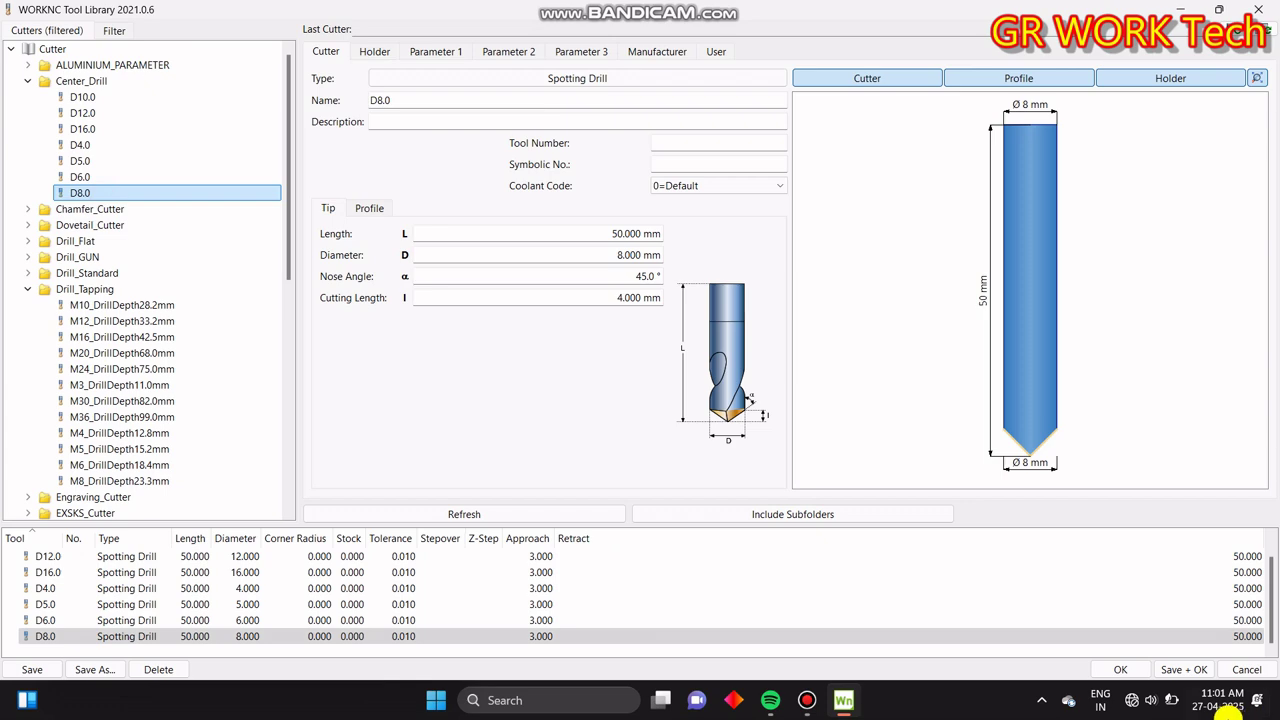
left_click(1120, 669)
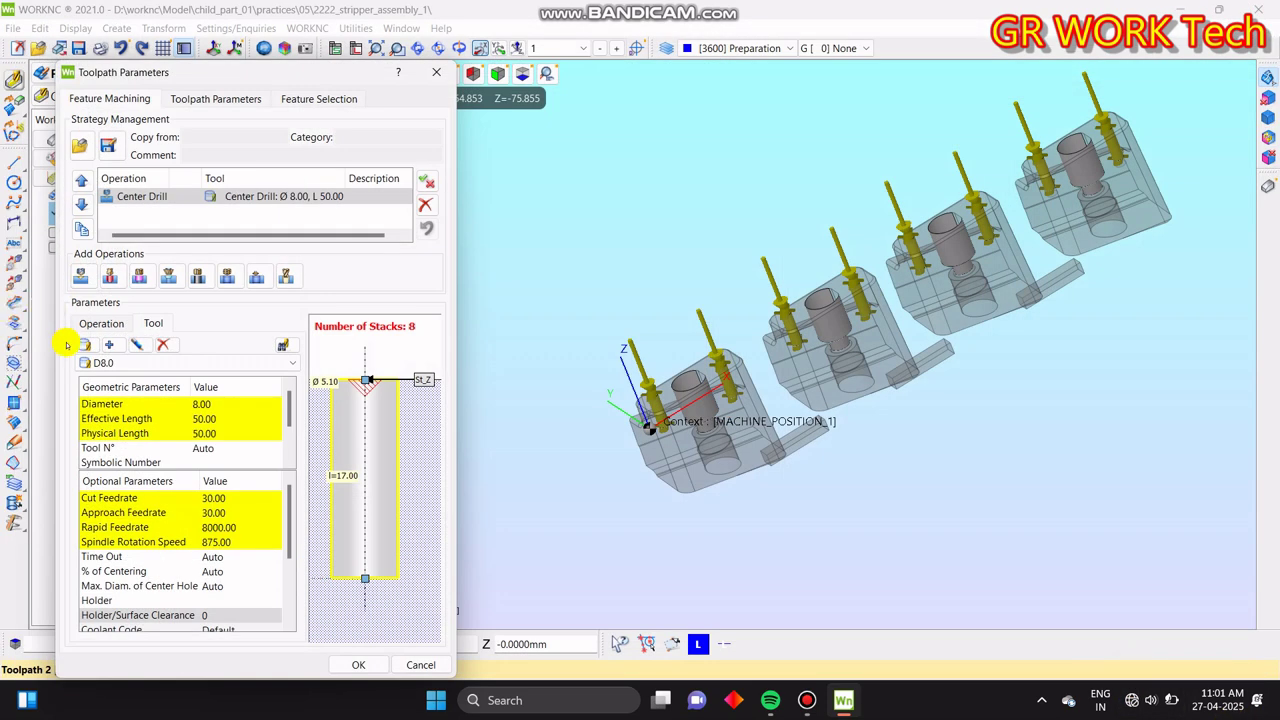
- Set the center drill operation's Offset Top Z to 1.00 and its Machining Depth to 3.00
left_click(100, 323)
left_click(270, 412)
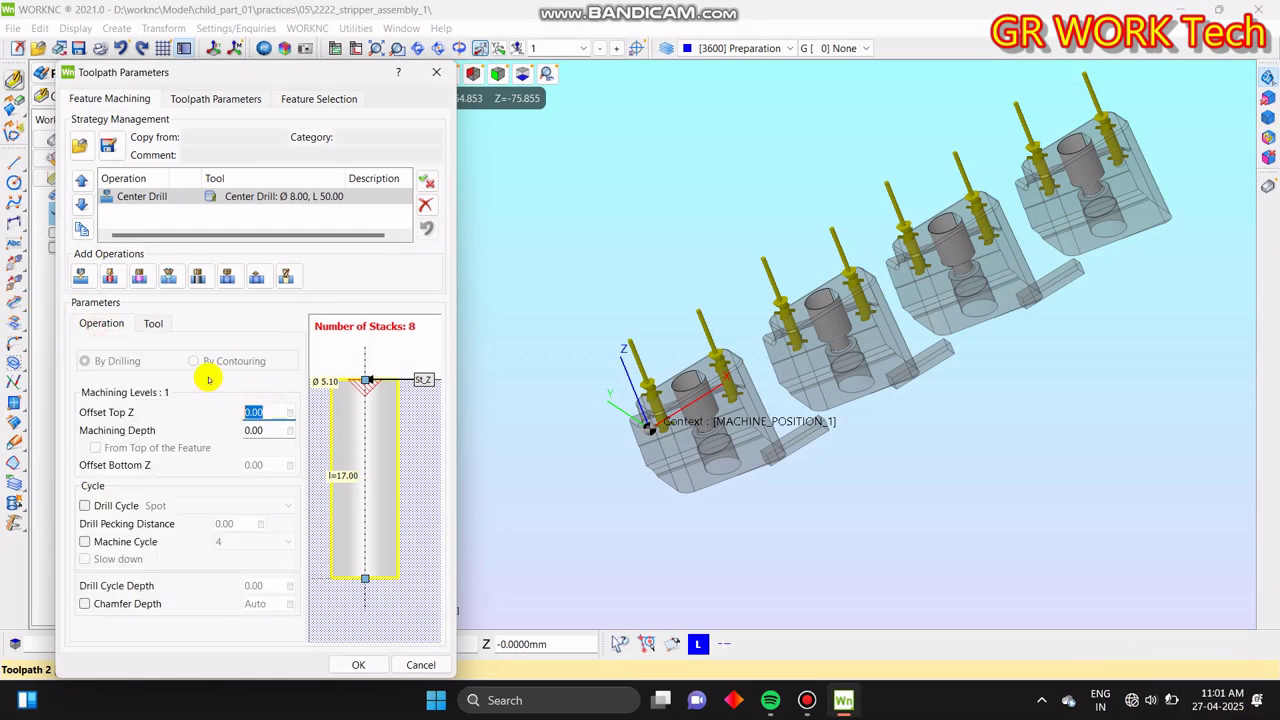
type("1")
key("Tab")
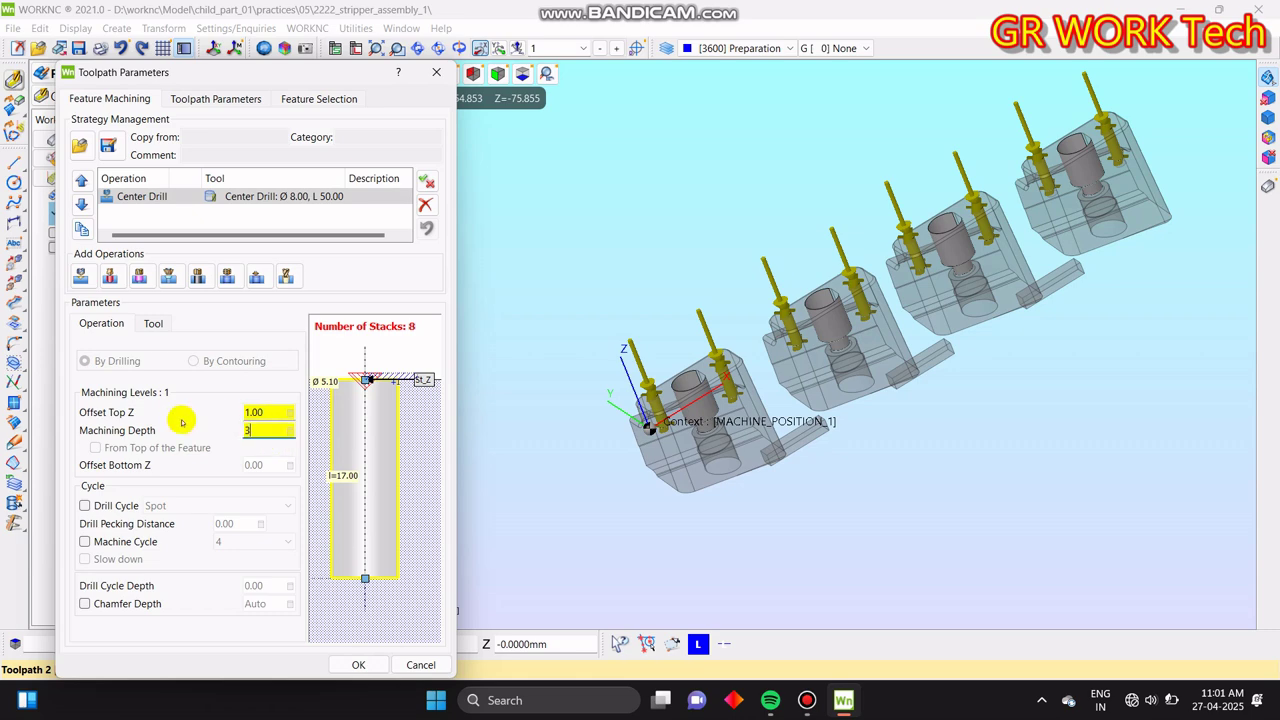
type("3.00")
- Set the center drill toolpath's approach distance to 5.00 and retract distance to 5, and create the toolpath
left_click(215, 98)
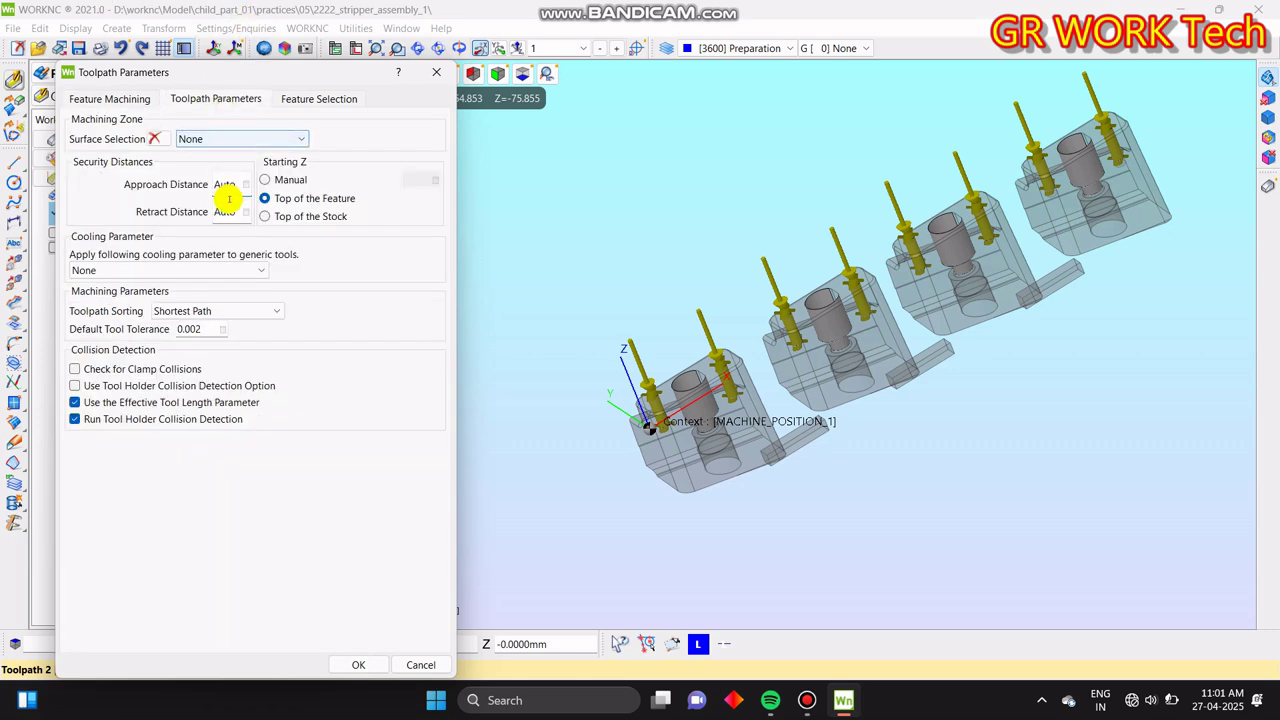
left_click_drag(244, 184, 155, 147)
type("75")
key("Return")
left_click_drag(243, 184, 184, 157)
type("5")
key("Return")
left_click_drag(250, 210, 100, 212)
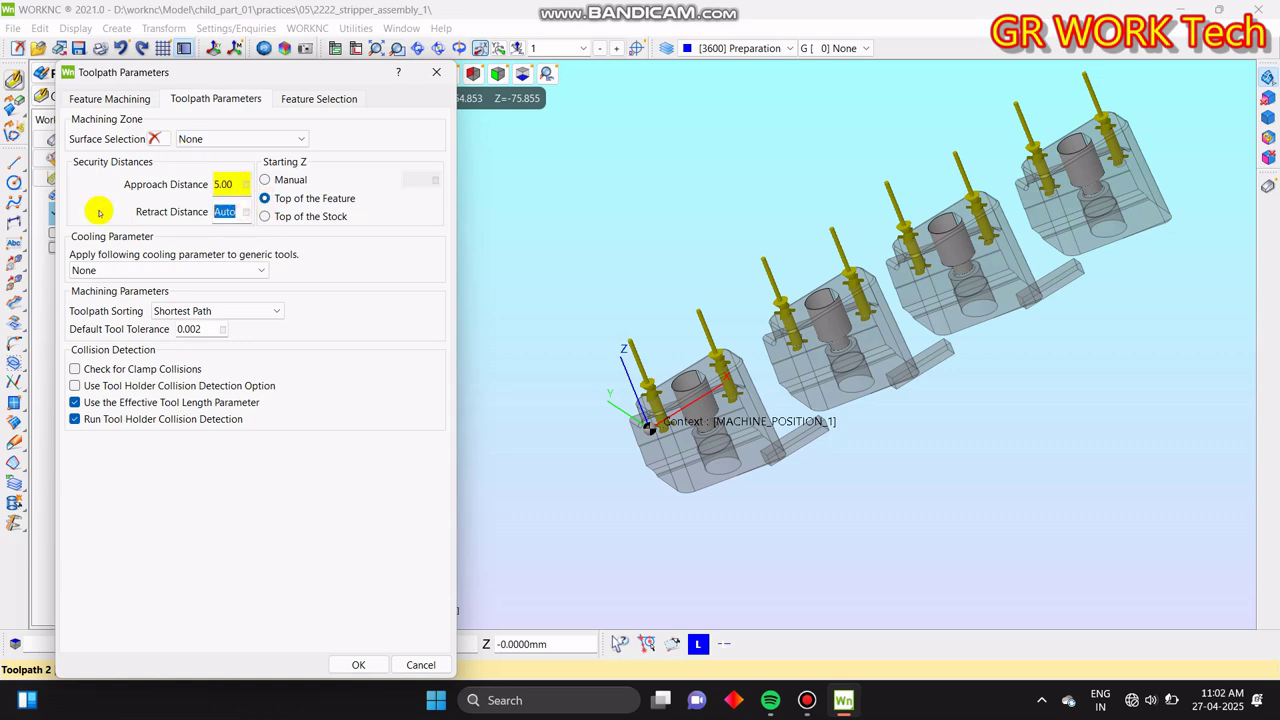
type("5")
key("Return")
left_click(108, 99)
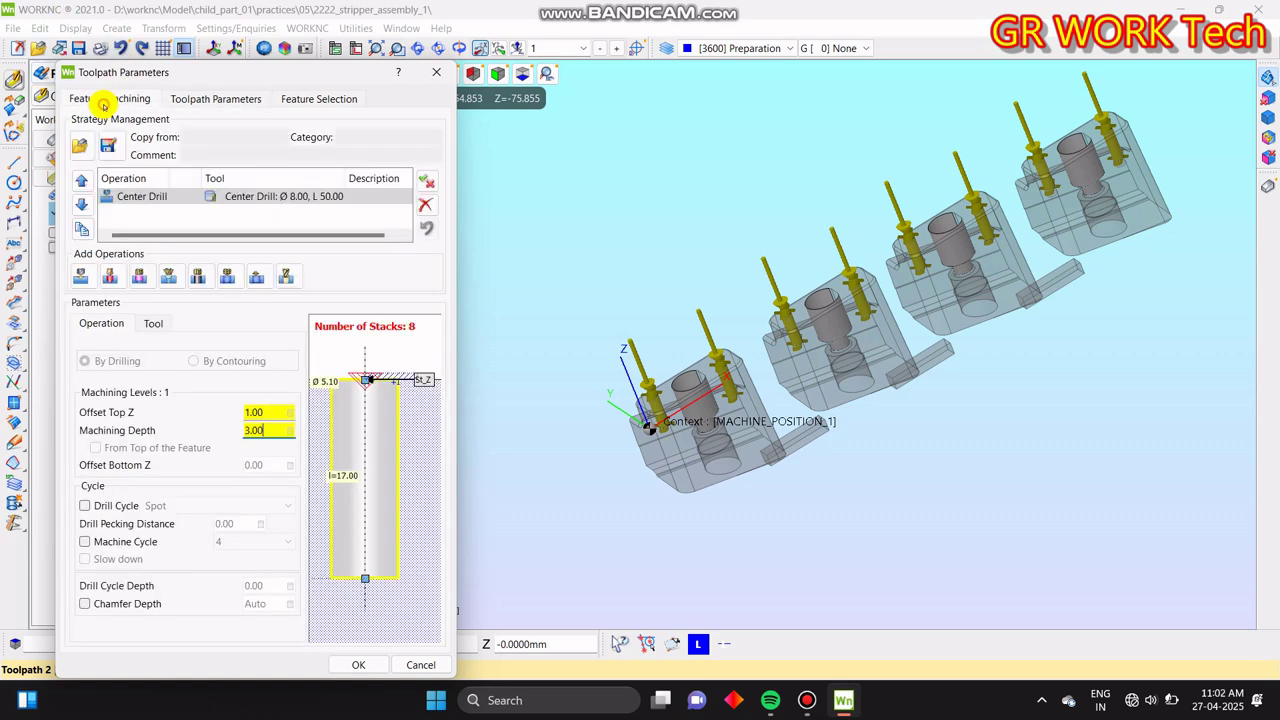
left_click(370, 661)
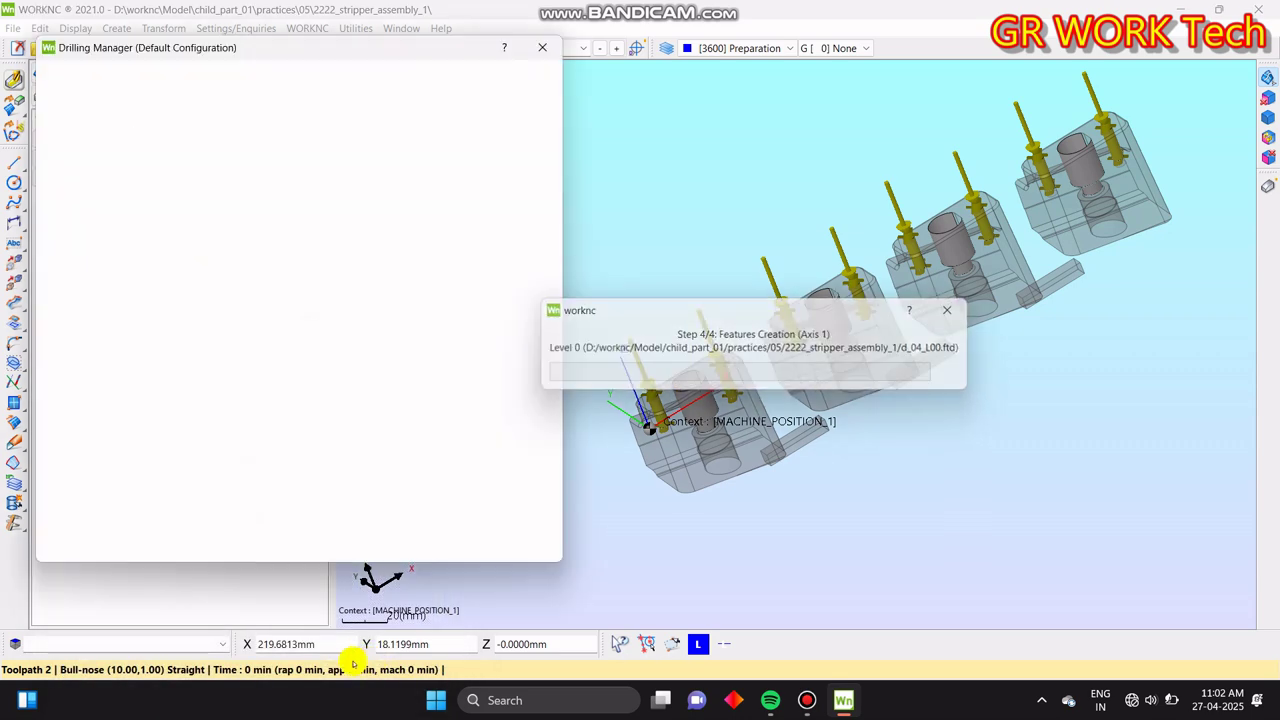
- Save and leave the Drilling Manager, and save the workzone
left_click(455, 548)
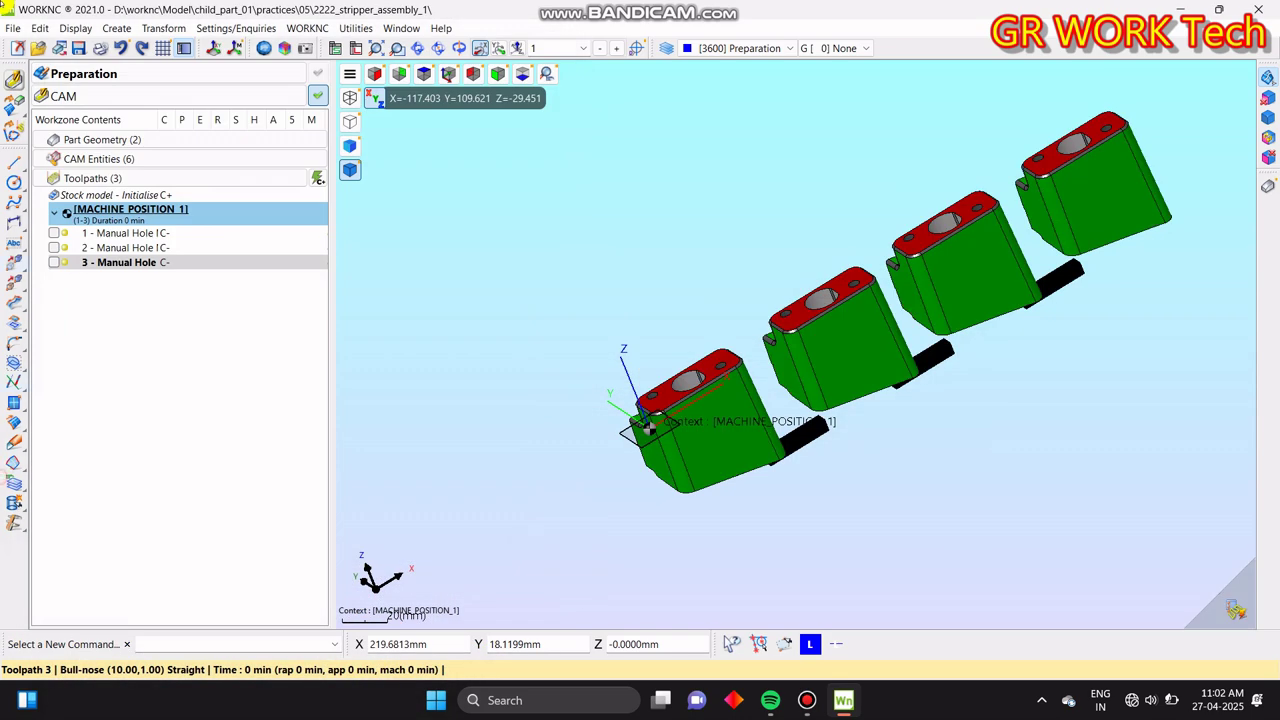
left_click(82, 48)
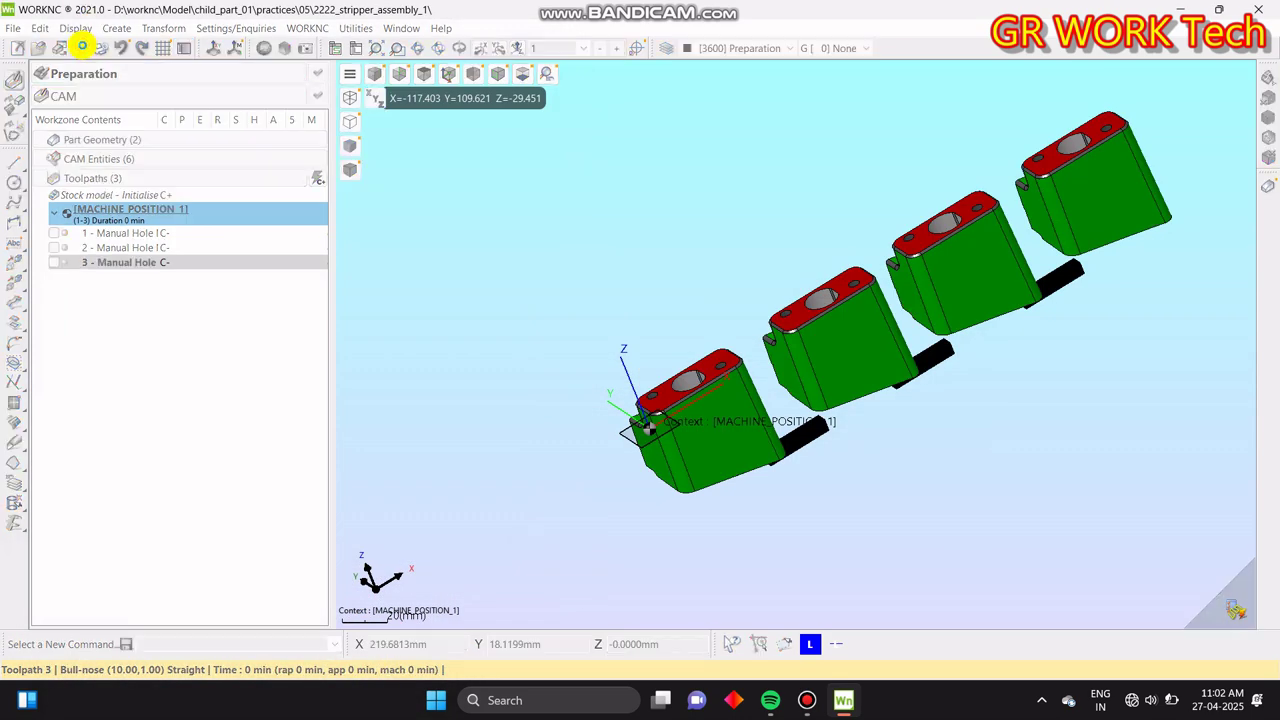
left_click(134, 497)
- Add the comment "Stripper__assly_01", padded with leading underscores, above the first manual hole toolpath
left_click(137, 232)
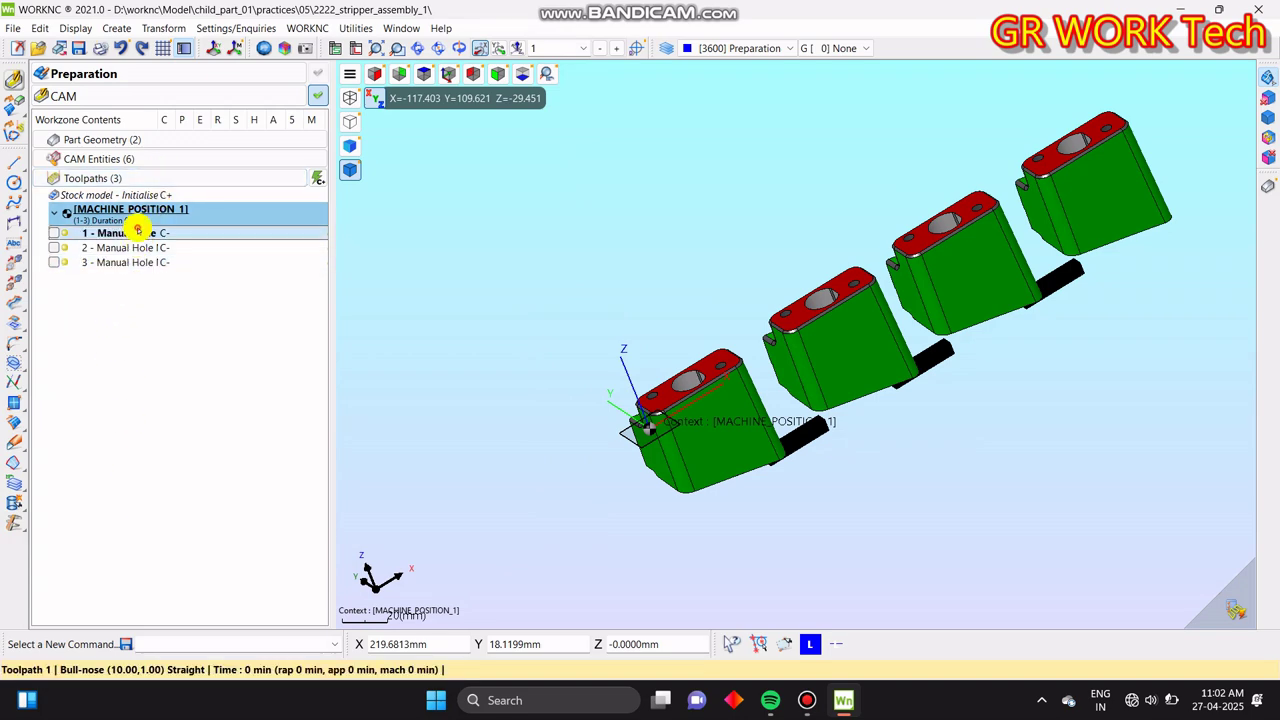
right_click(137, 232)
left_click(289, 389)
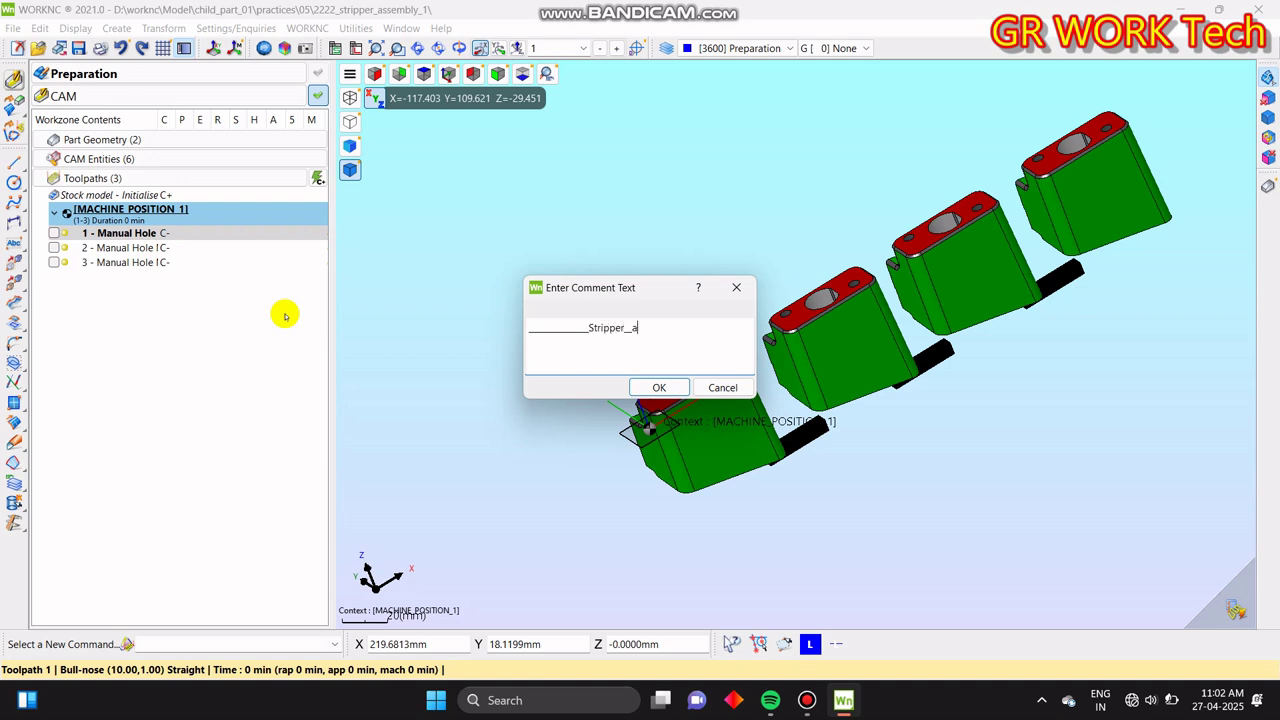
type("1")
key("Return")
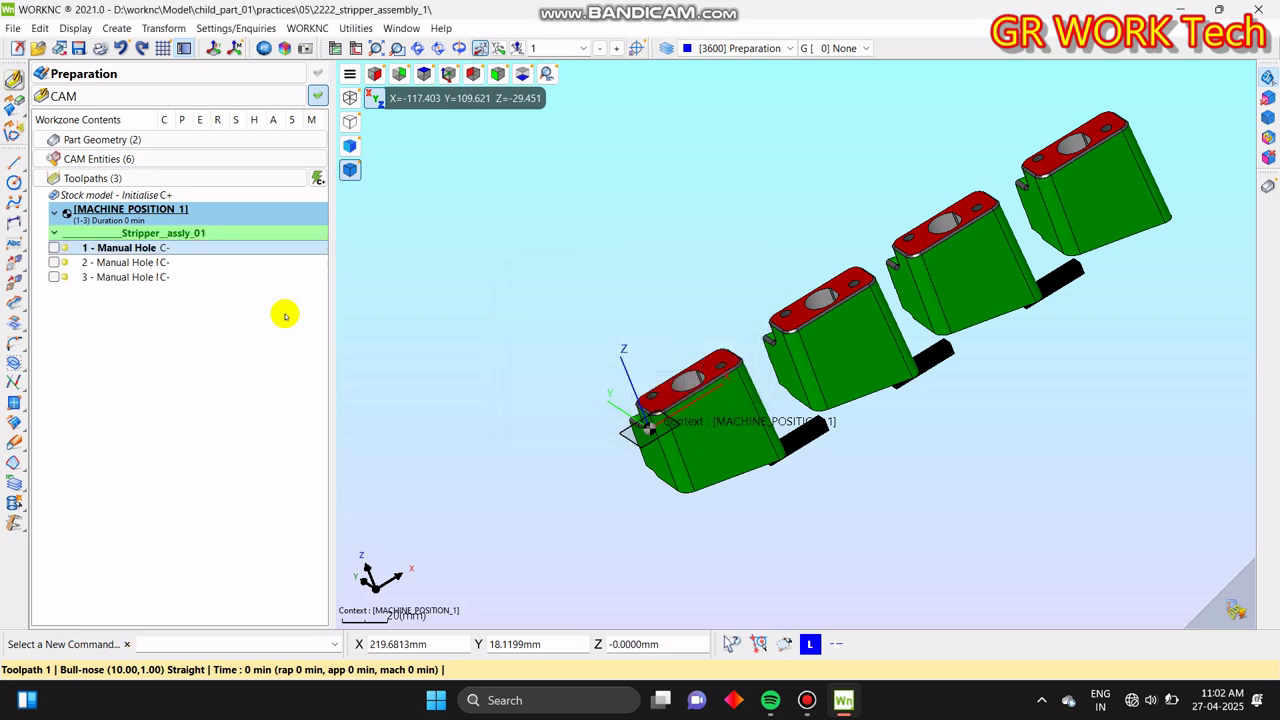
- Add a second comment, "Spotting" padded with underscores, directly above the first manual hole toolpath
right_click(133, 250)
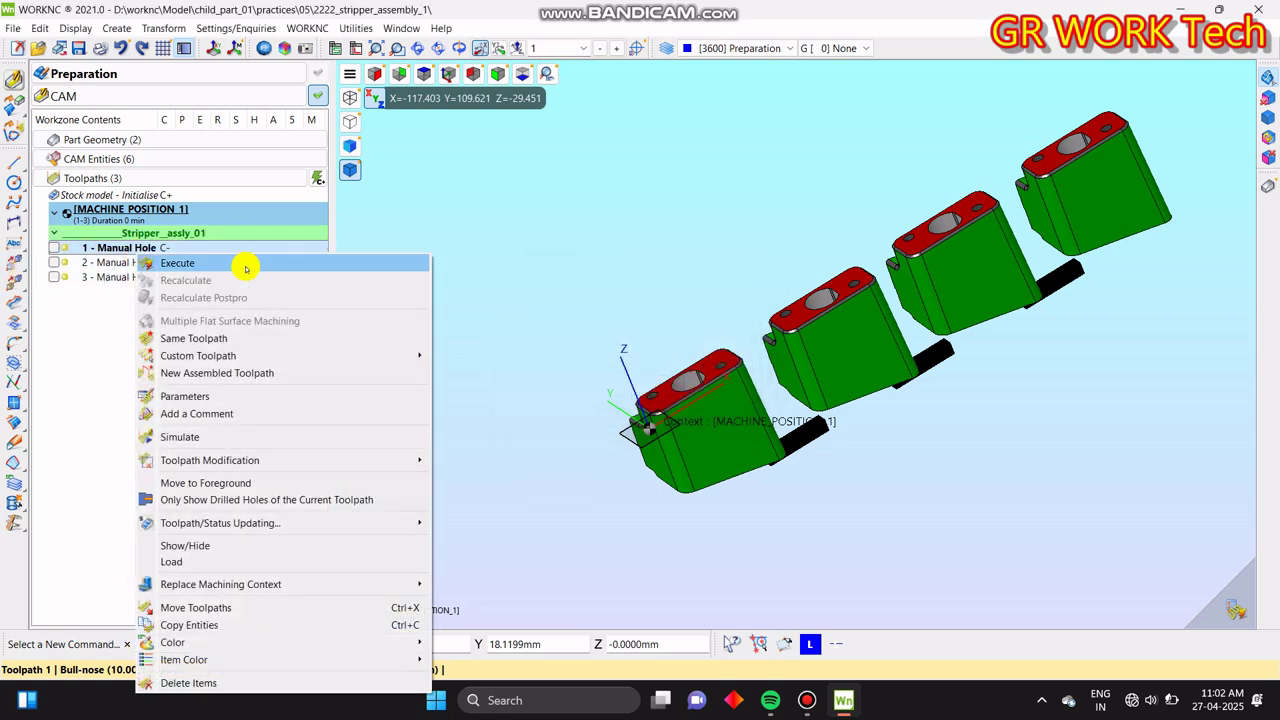
left_click(280, 413)
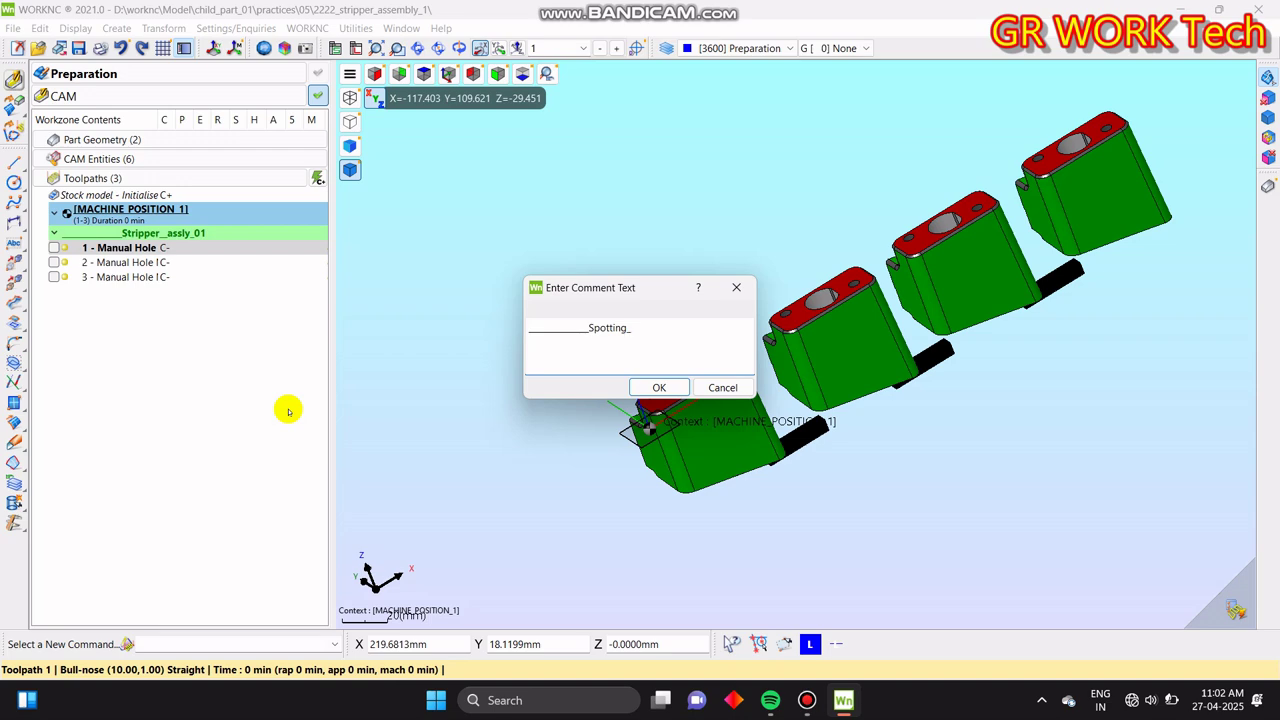
key("Return")
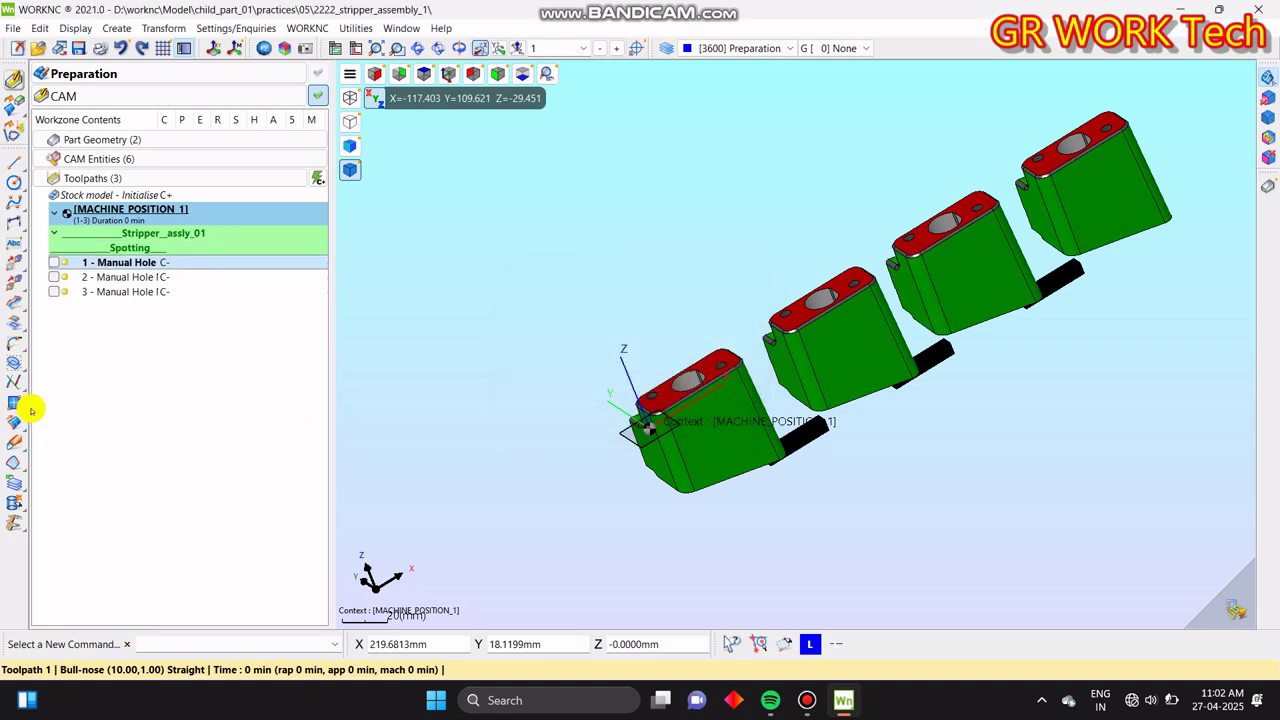
- Add the comment "Ø5.10___Use___Reguler_drill" with leading underscores above the second manual hole toolpath, and save the workzone
left_click(149, 278)
right_click(149, 279)
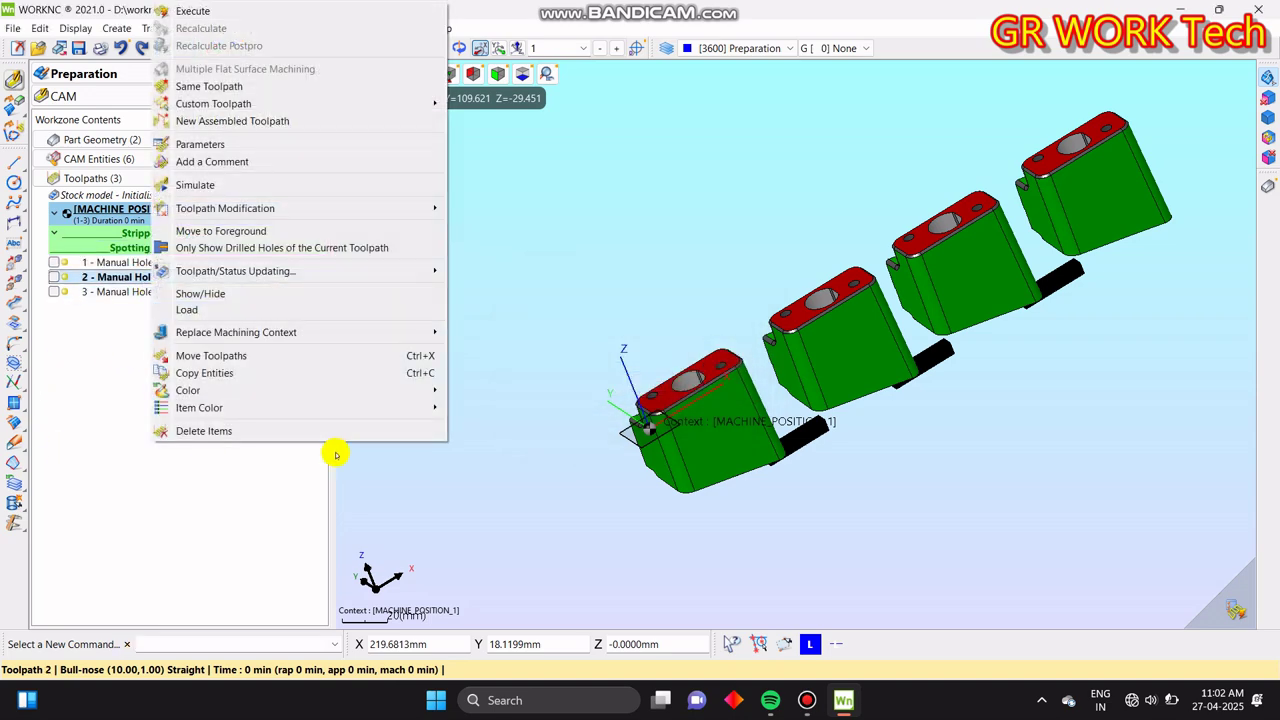
left_click(296, 162)
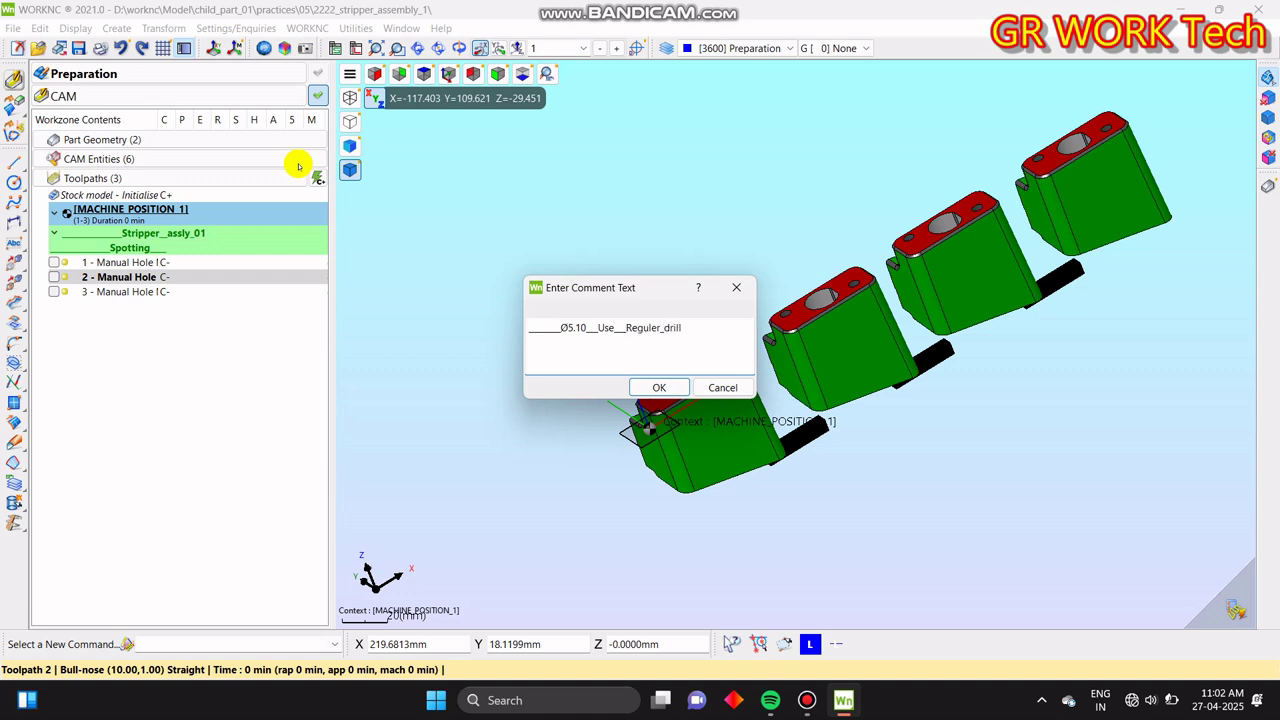
key("Return")
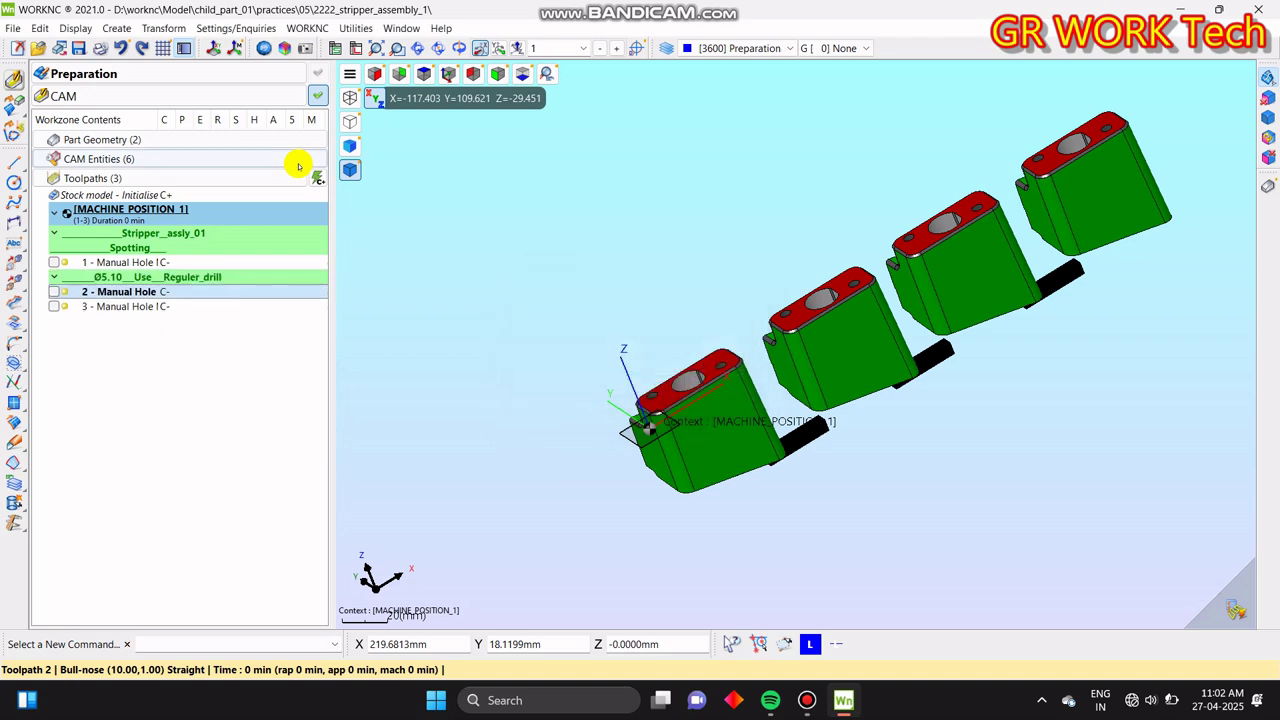
left_click(189, 372)
left_click(78, 48)
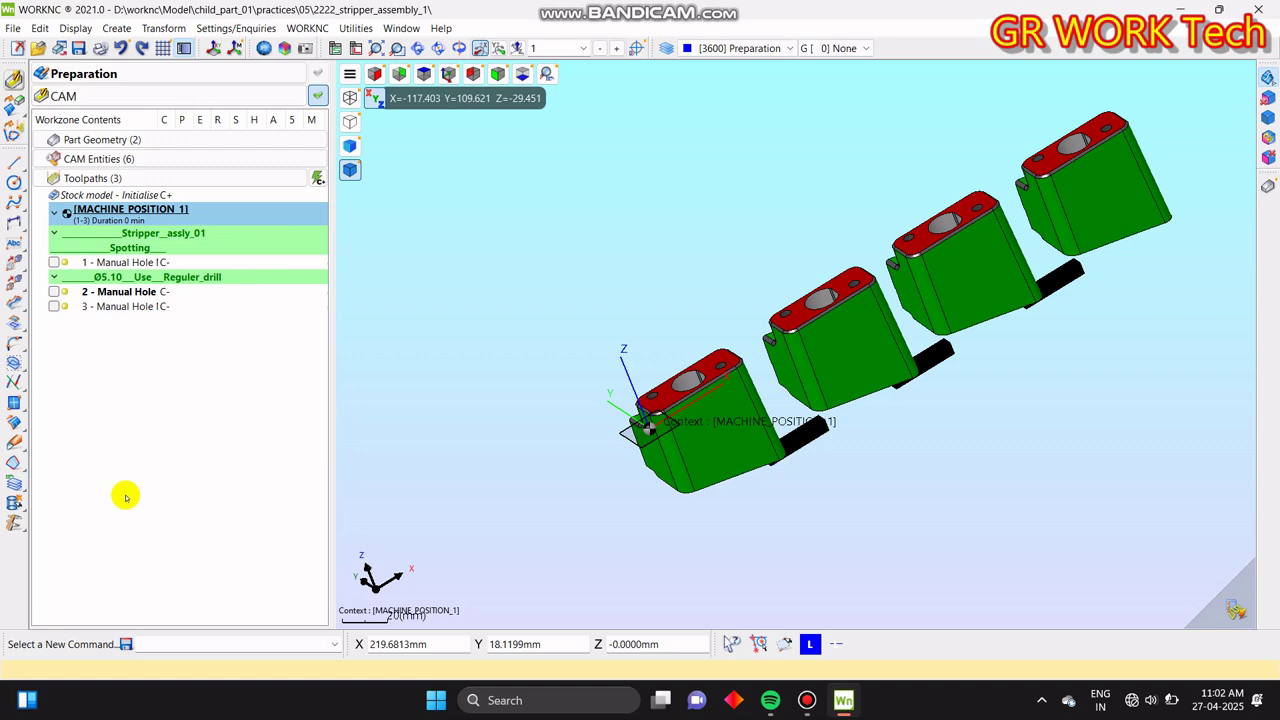
- Try to add a comment to the third manual hole toolpath
left_click(150, 306)
right_click(150, 306)
left_click(270, 164)
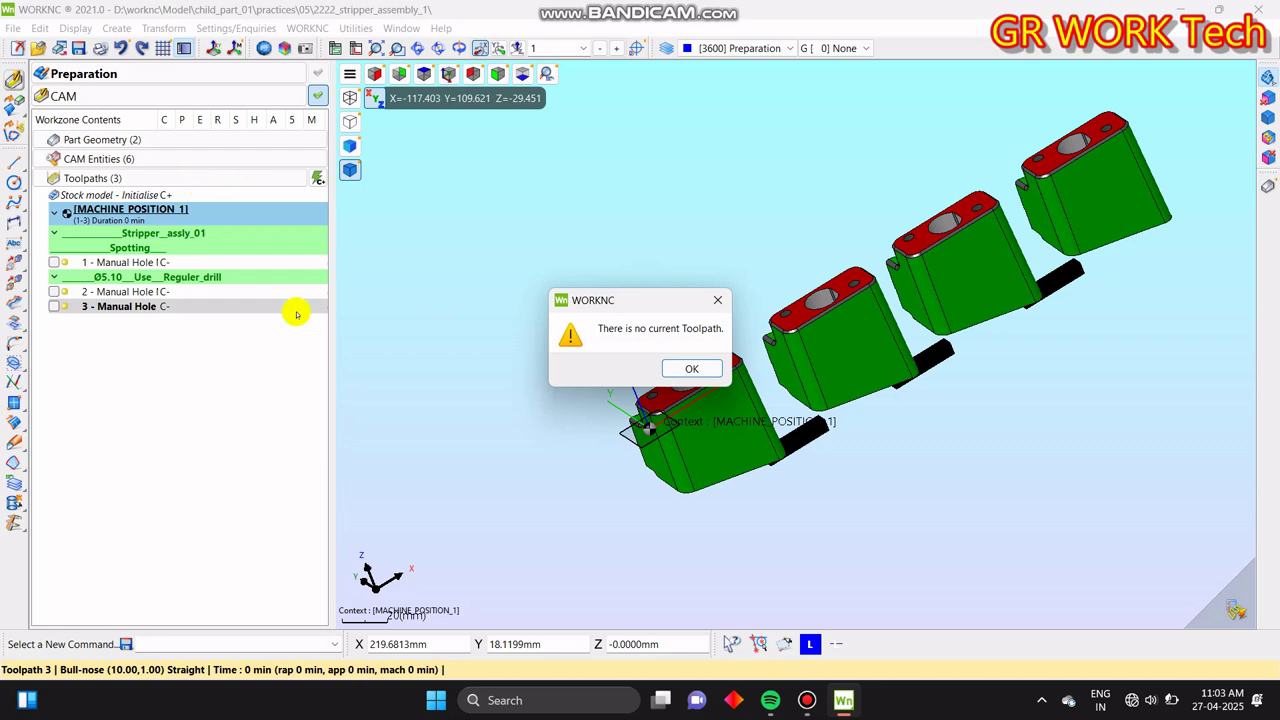
left_click(726, 302)
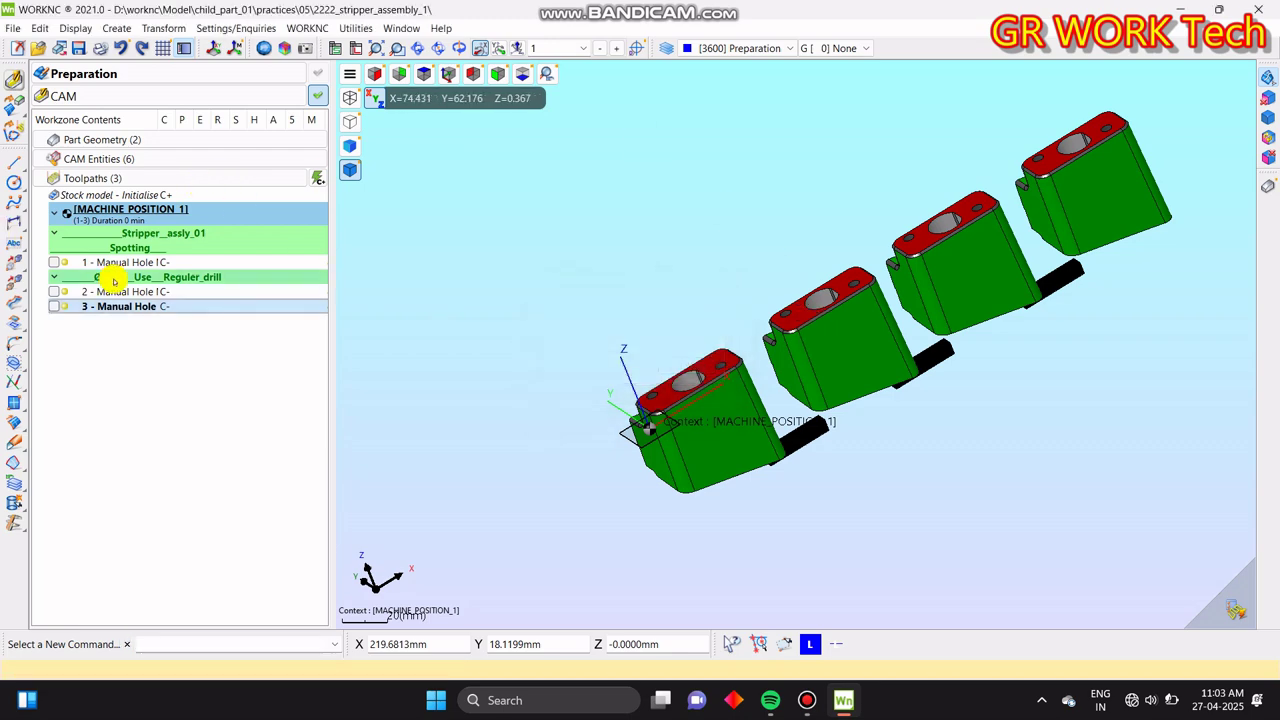
- Add the comment "Spotting_for_chamfer", padded with underscores, above the third manual hole toolpath
right_click(114, 306)
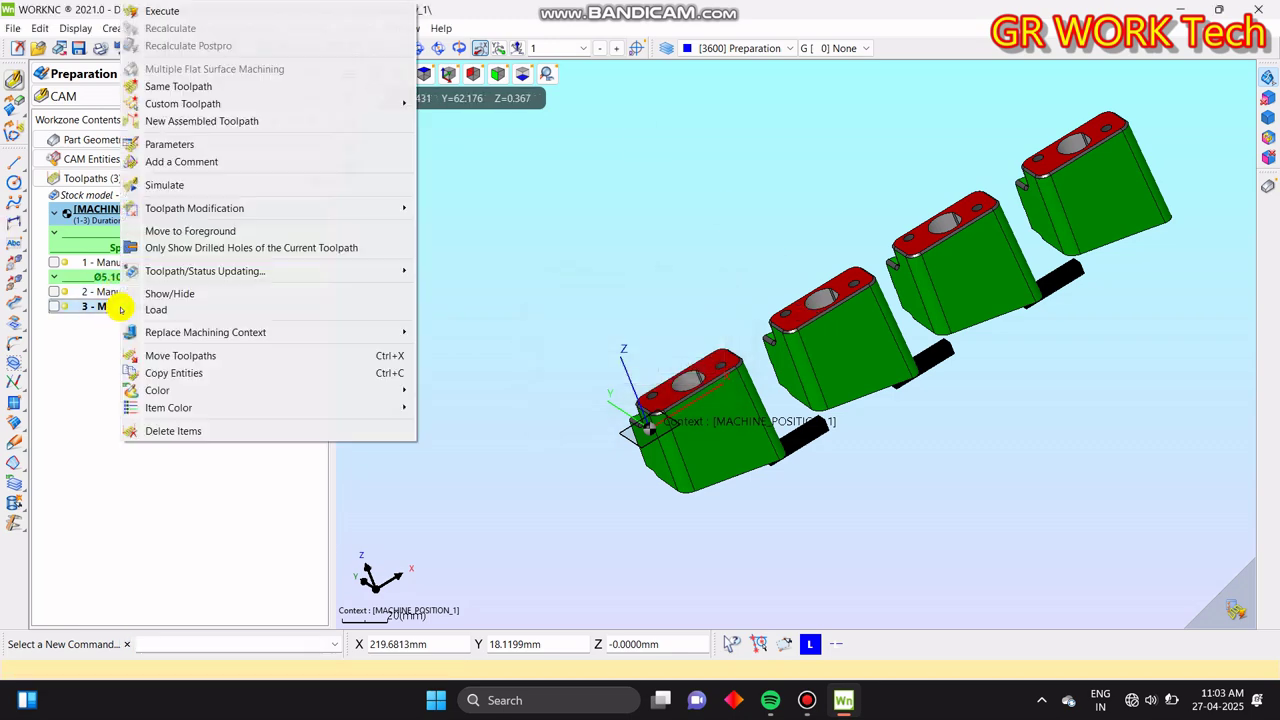
left_click(200, 161)
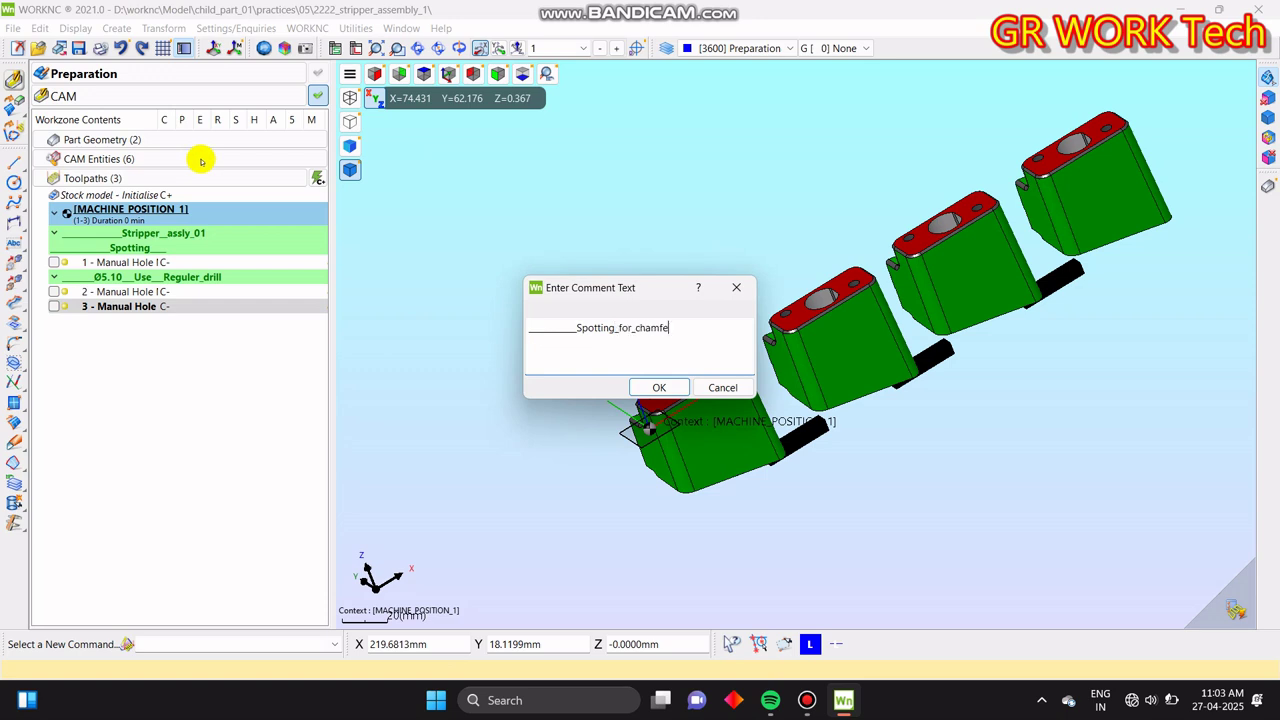
key("Return")
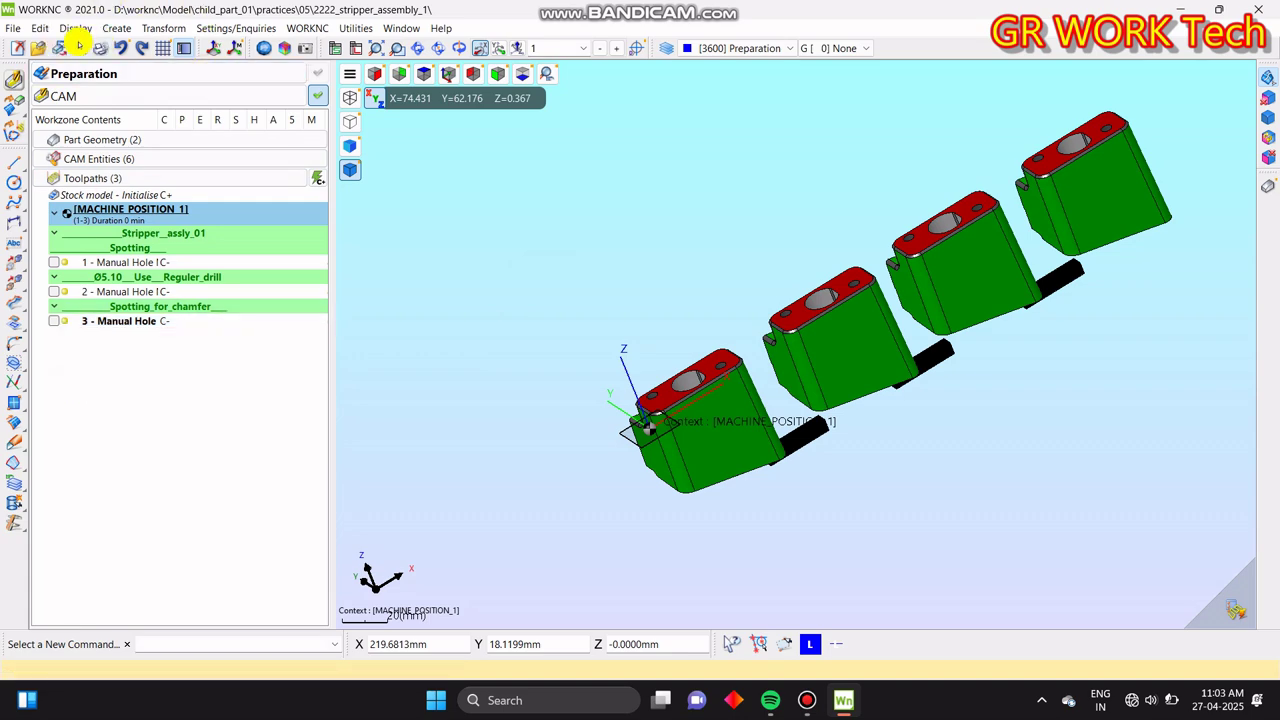
- Execute the batch calculation of the three manual hole machining toolpaths
left_click(1243, 601)
left_click(544, 581)
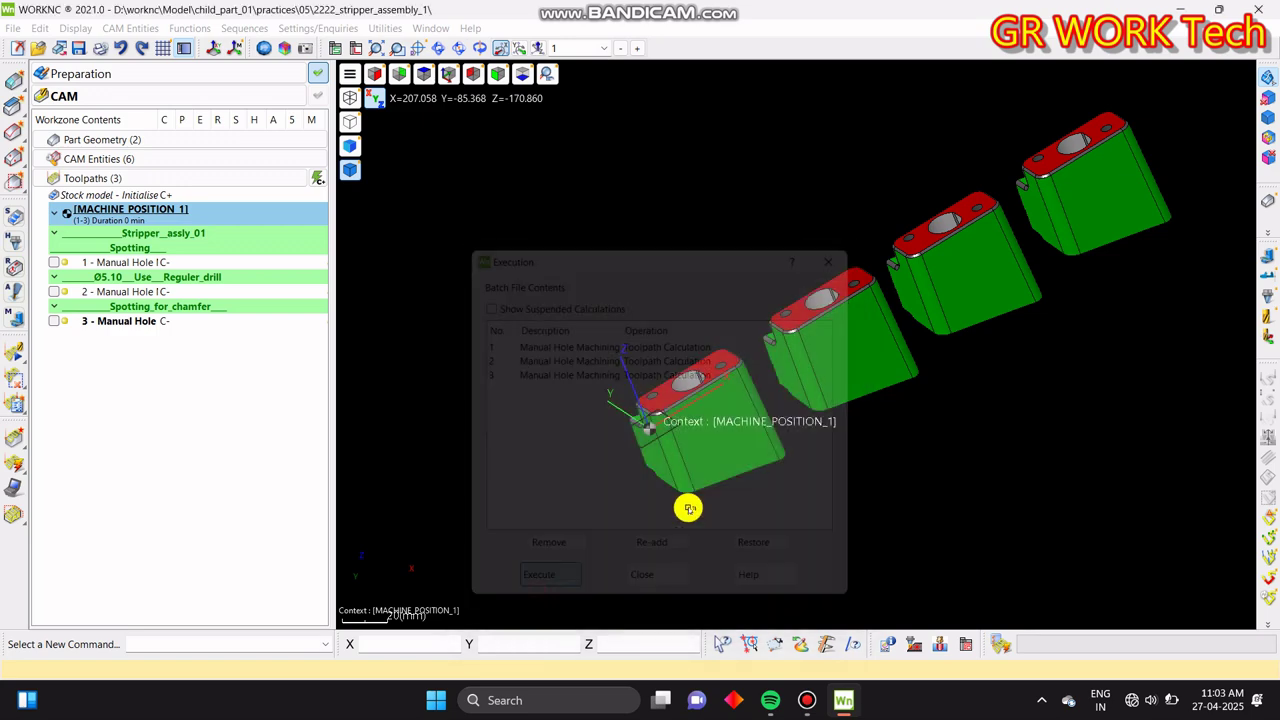
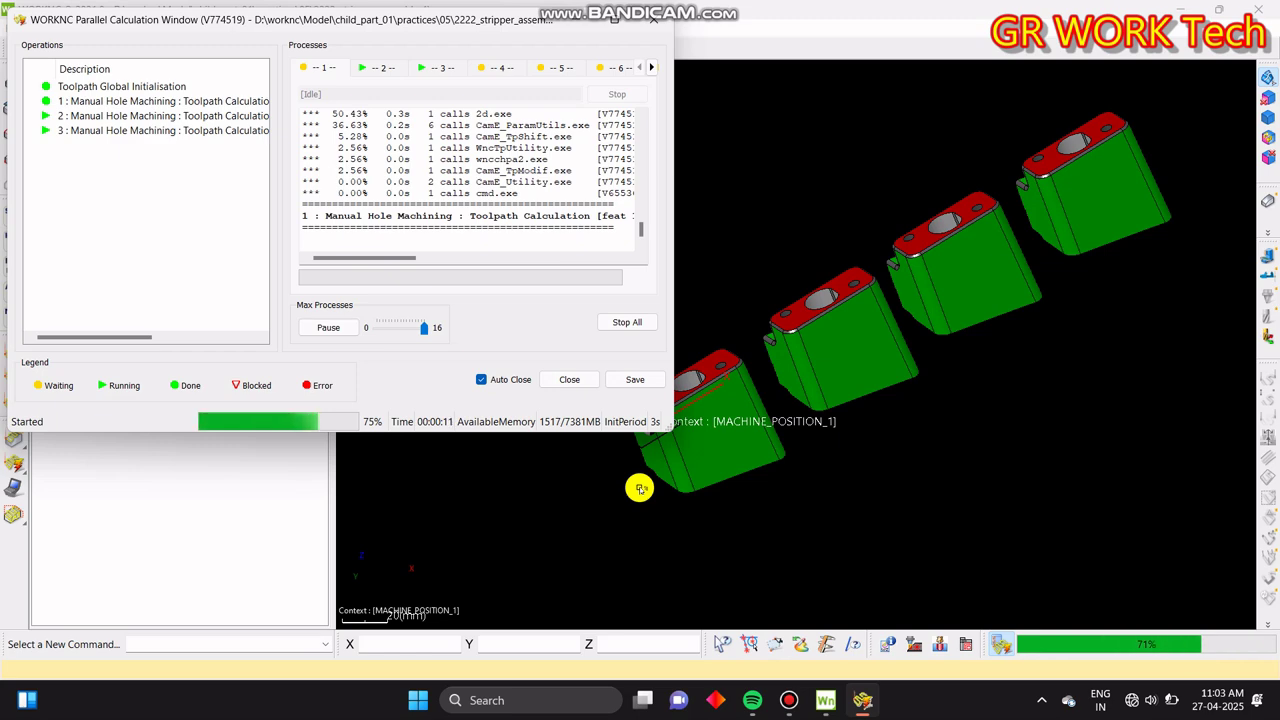
left_click(877, 443)
middle_click_drag(907, 373, 657, 444)
scroll(829, 366, "up", 8)
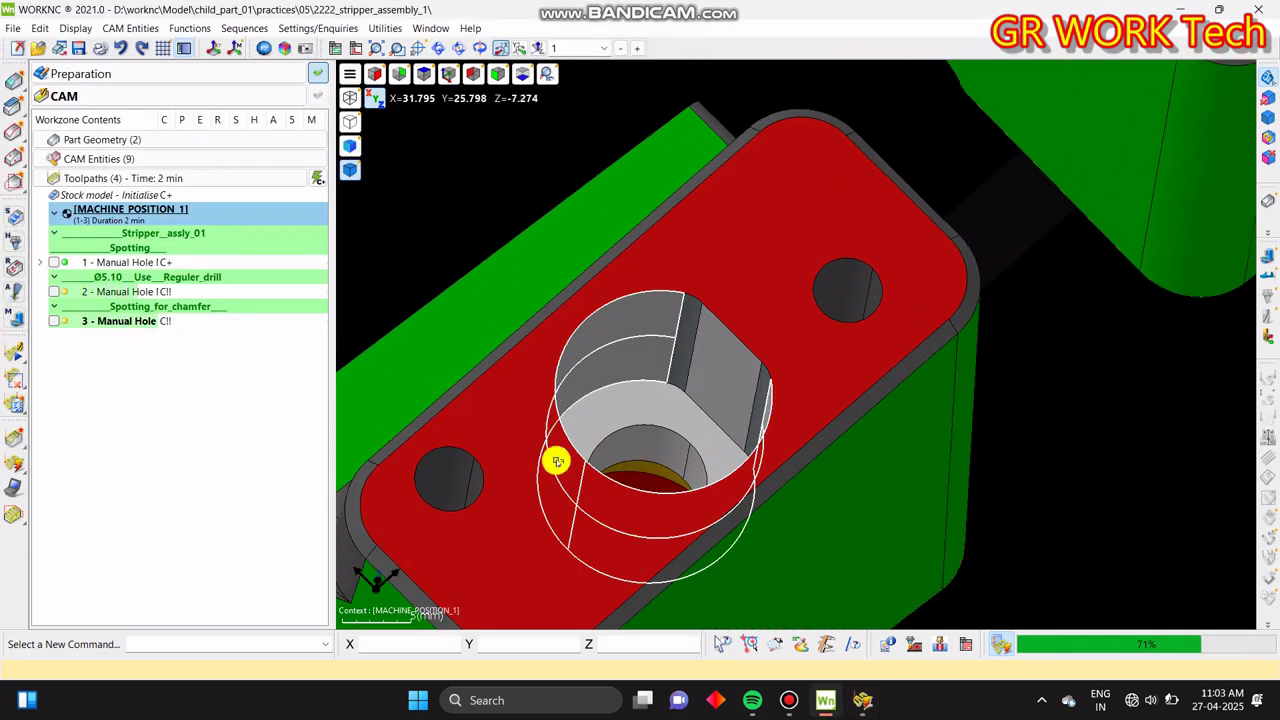
scroll(705, 322, "down", 4)
middle_click_drag(802, 372, 777, 397)
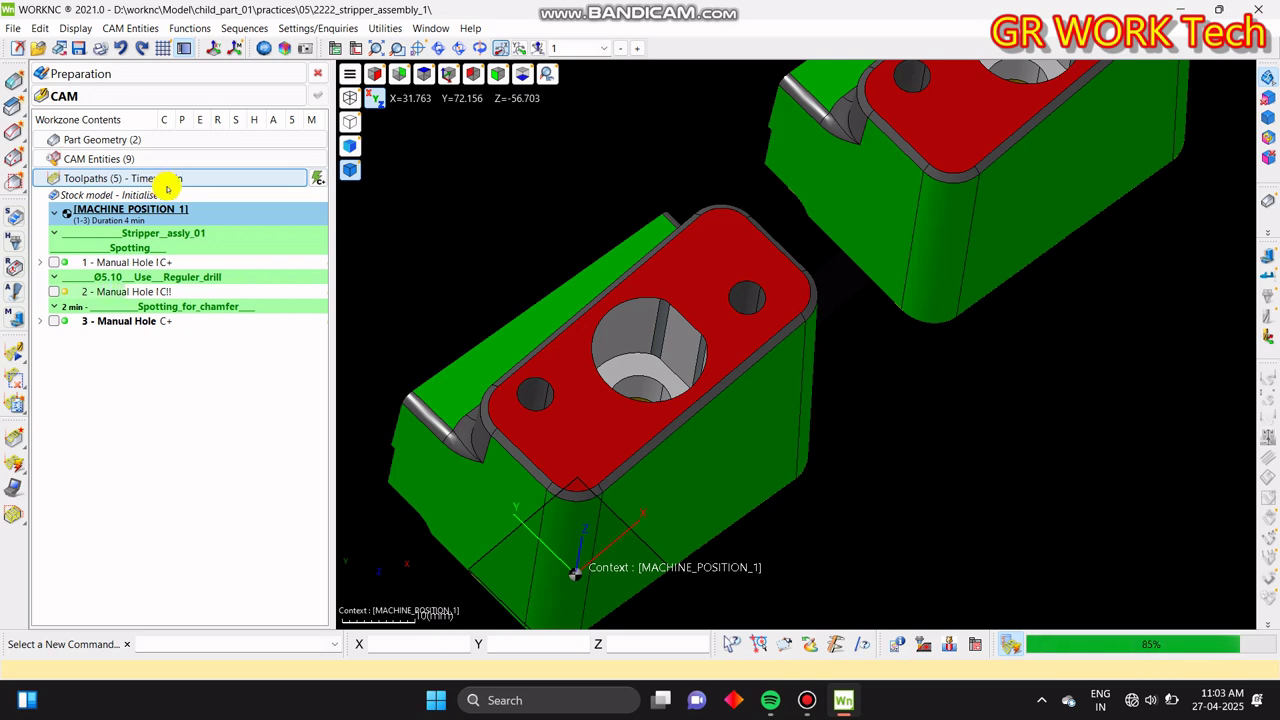
- Expand the three calculated manual hole machining toolpaths to list their sub-operations
left_click(40, 292)
left_click(41, 335)
left_click(40, 262)
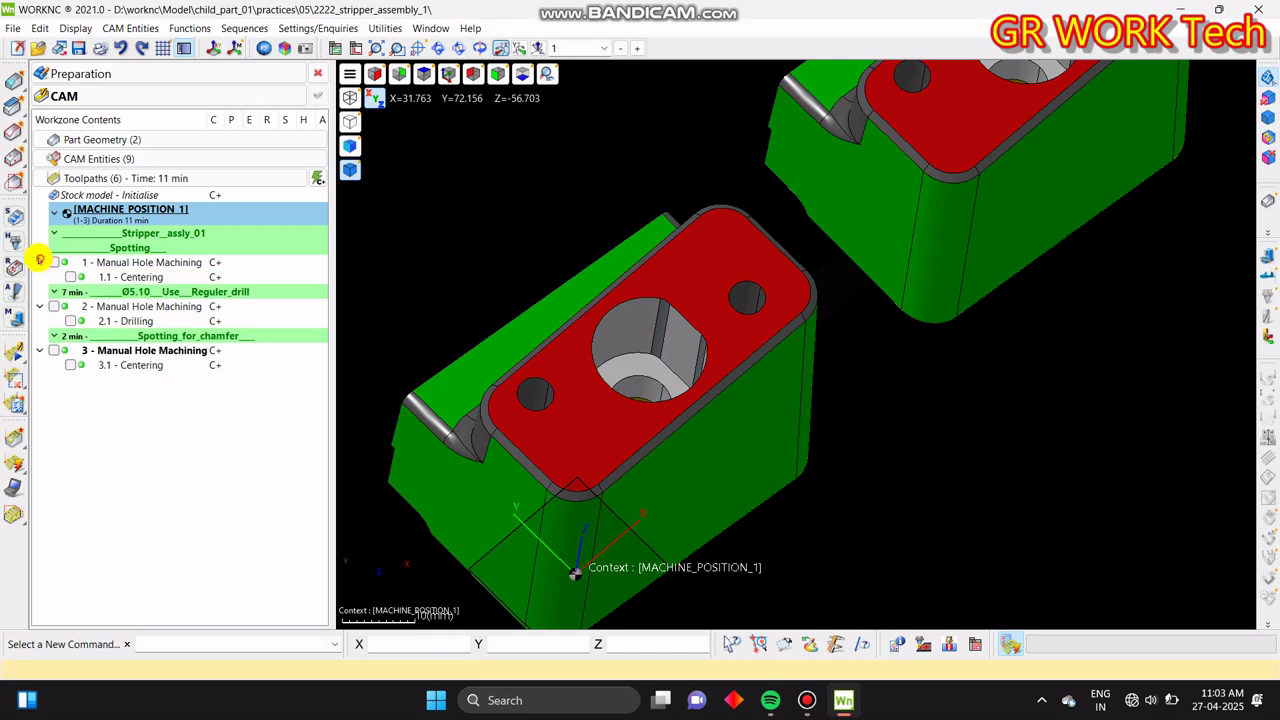
- Display the three manual hole machining toolpaths one after another and examine their passes over the Ø 5.10 holes
left_click(54, 262)
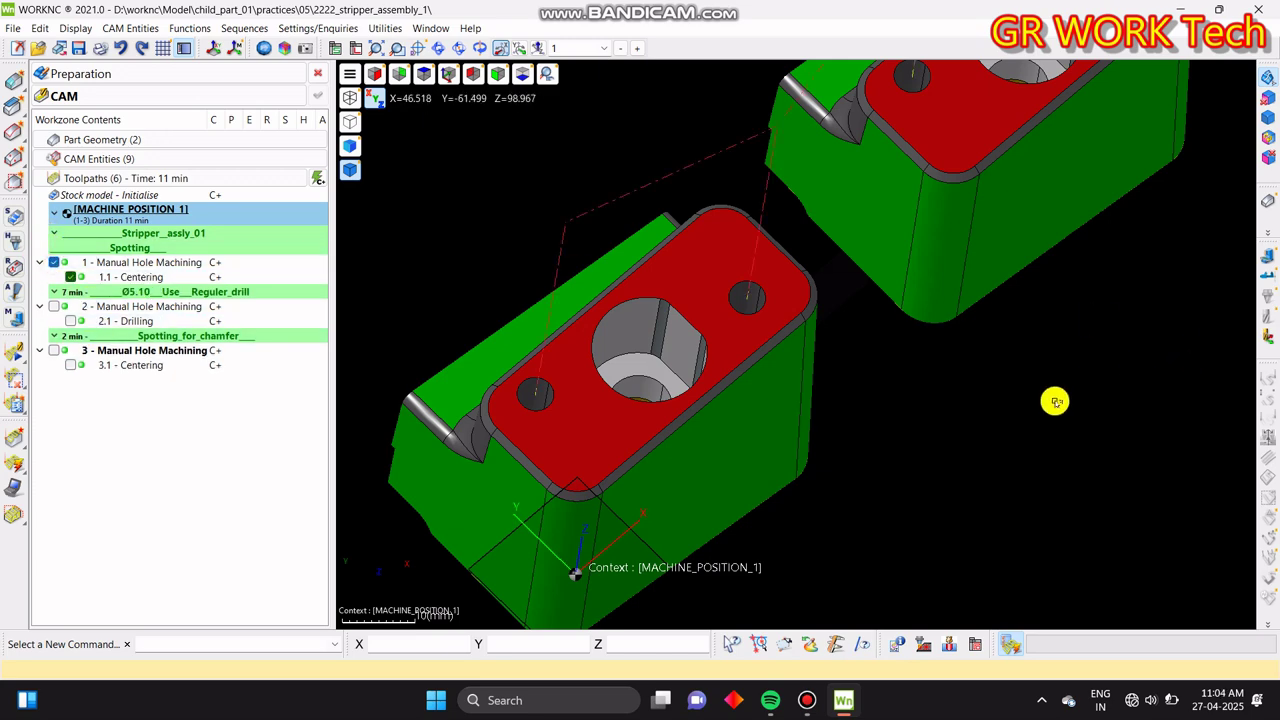
middle_click_drag(706, 463, 641, 389)
scroll(603, 383, "down", 5)
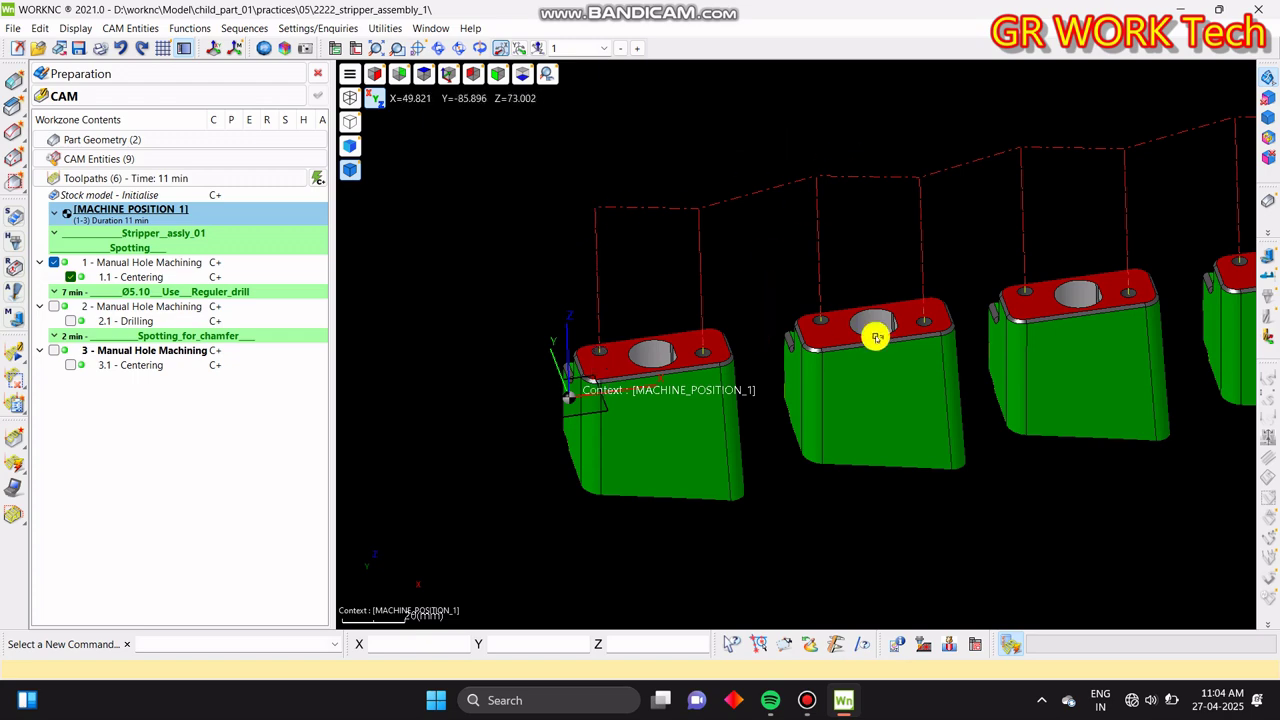
middle_click_drag(874, 334, 783, 366)
scroll(716, 320, "up", 5)
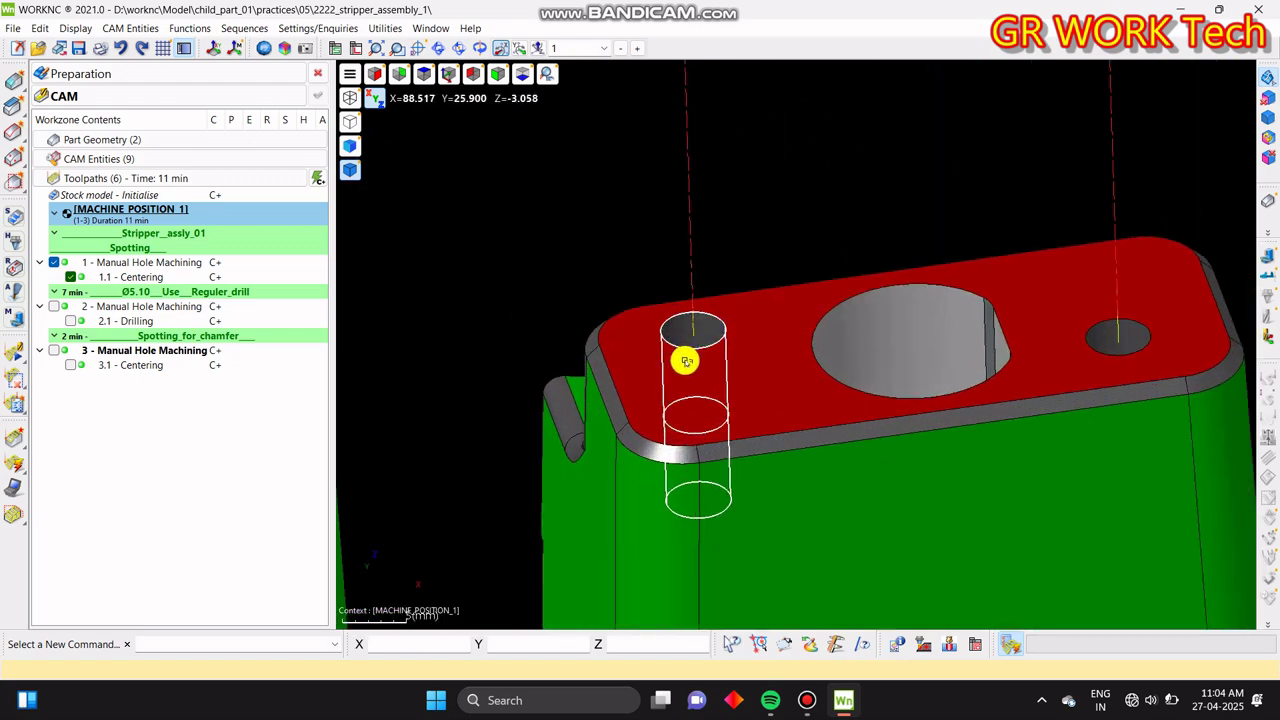
scroll(690, 320, "down", 10)
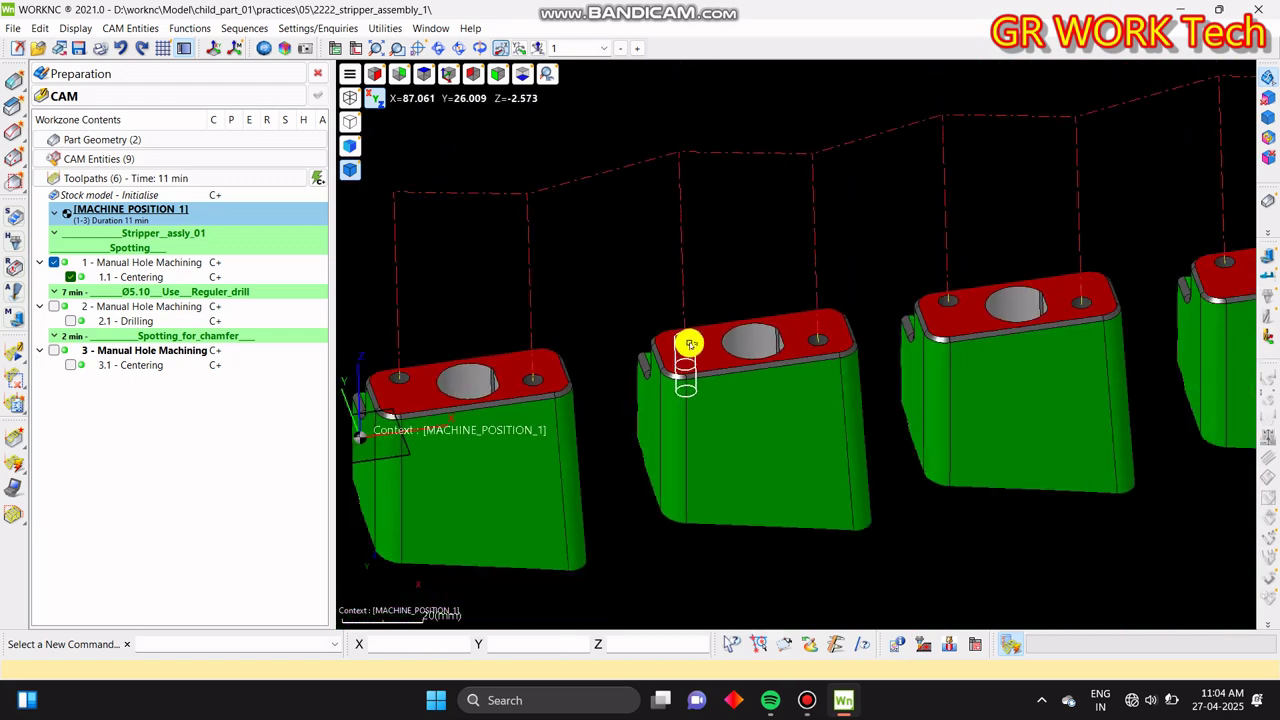
mouse_move(889, 337)
middle_mouse_down()
mouse_move(833, 345)
mouse_move(866, 340)
middle_mouse_up()
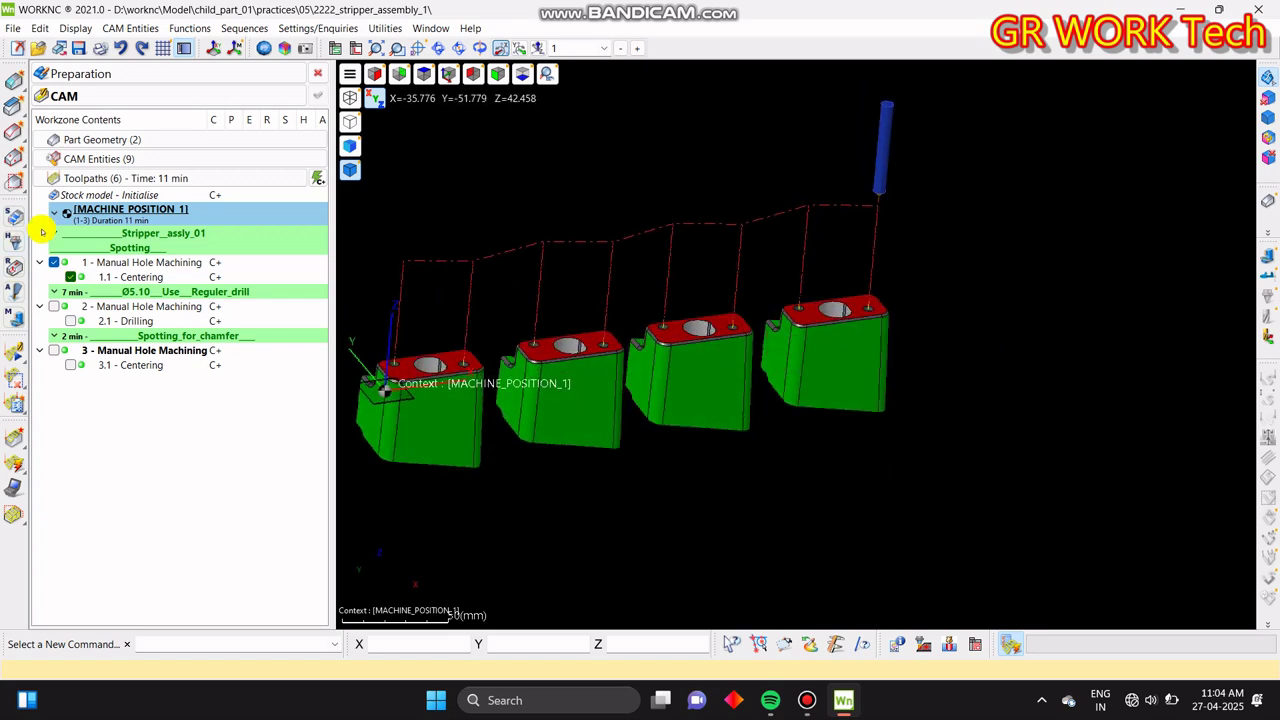
left_click(58, 307)
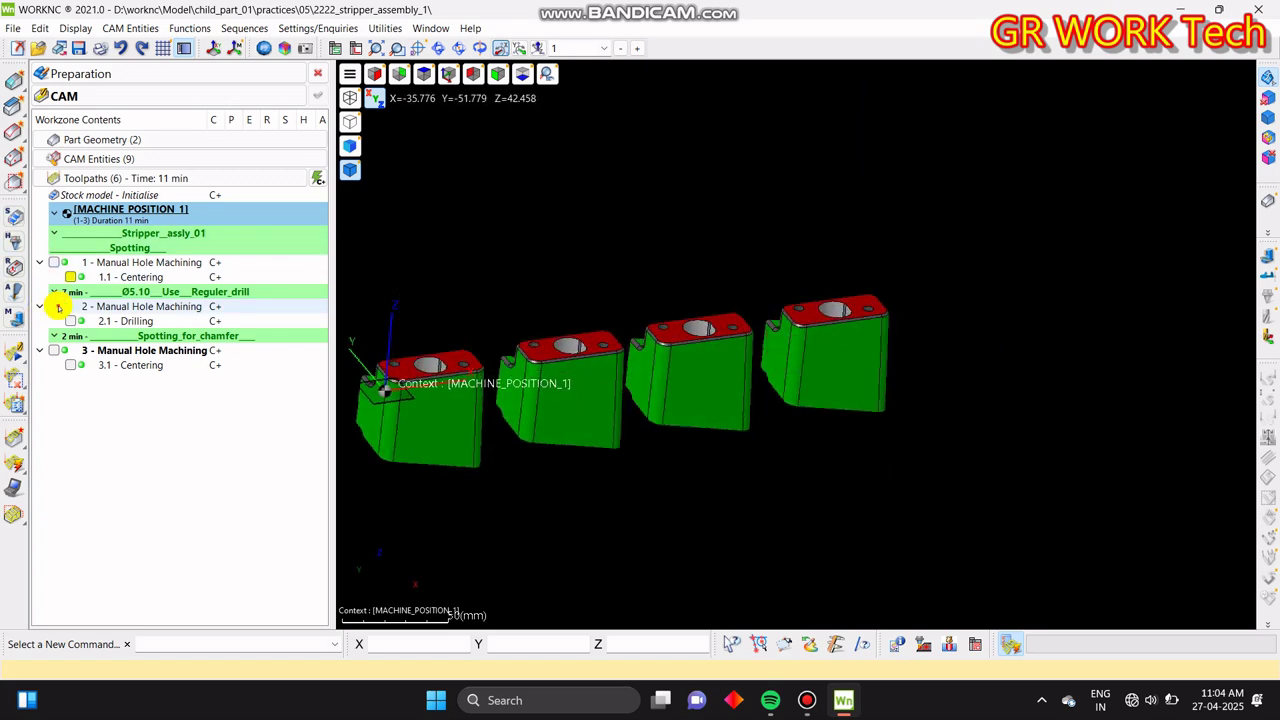
left_click(56, 350)
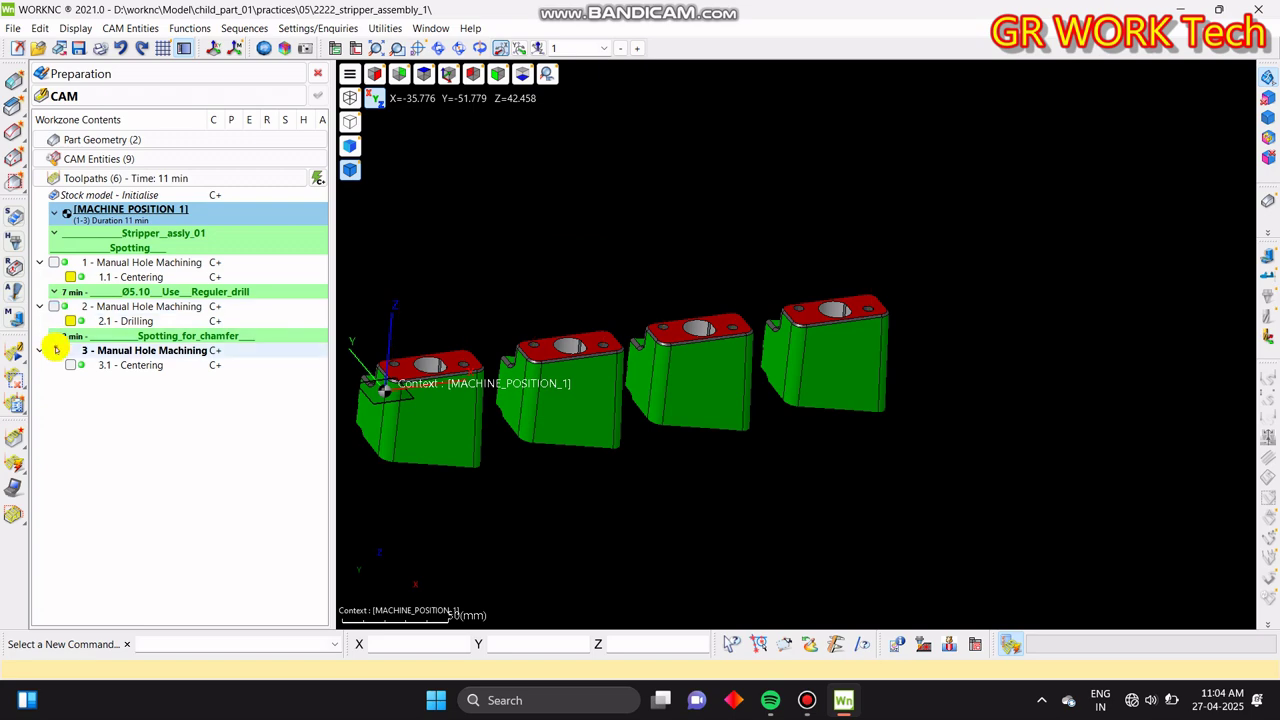
left_click(56, 350)
- Open the Drilling Manager, select the Ø 9.00 hole group and expand it to list its individual holes
middle_click_drag(917, 389, 860, 464)
scroll(749, 283, "up", 5)
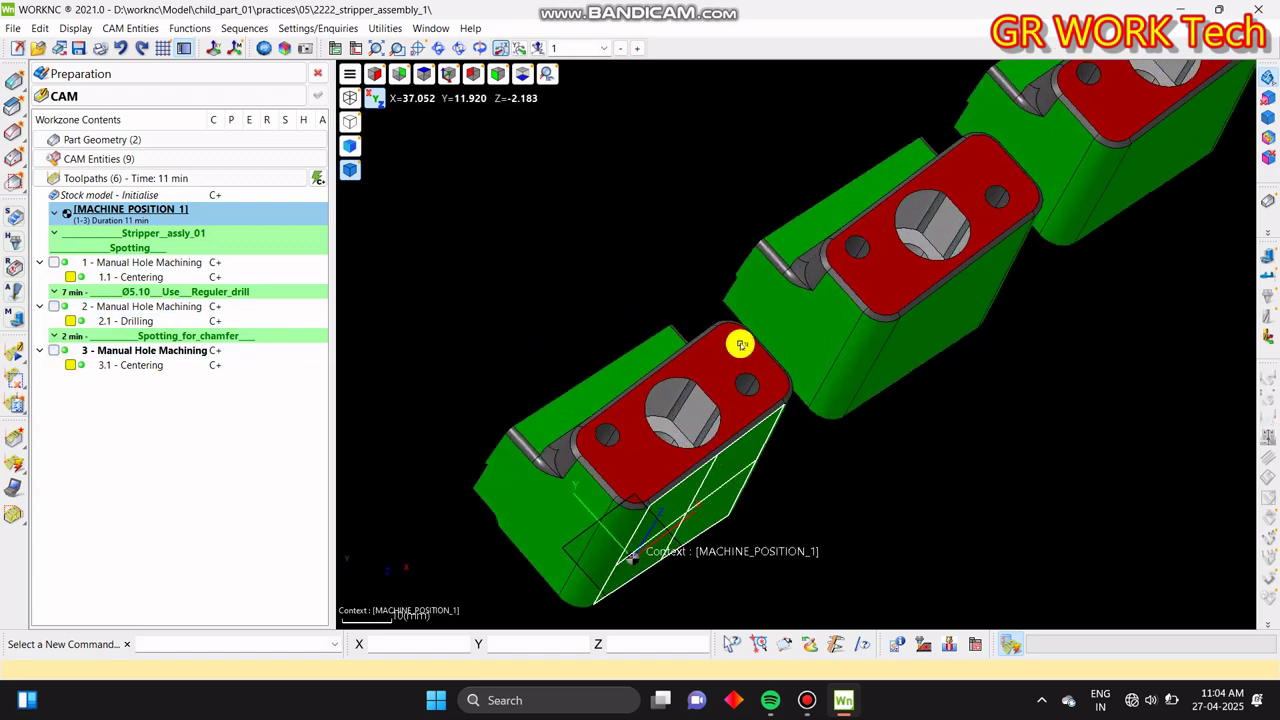
right_click(720, 366)
left_click(849, 526)
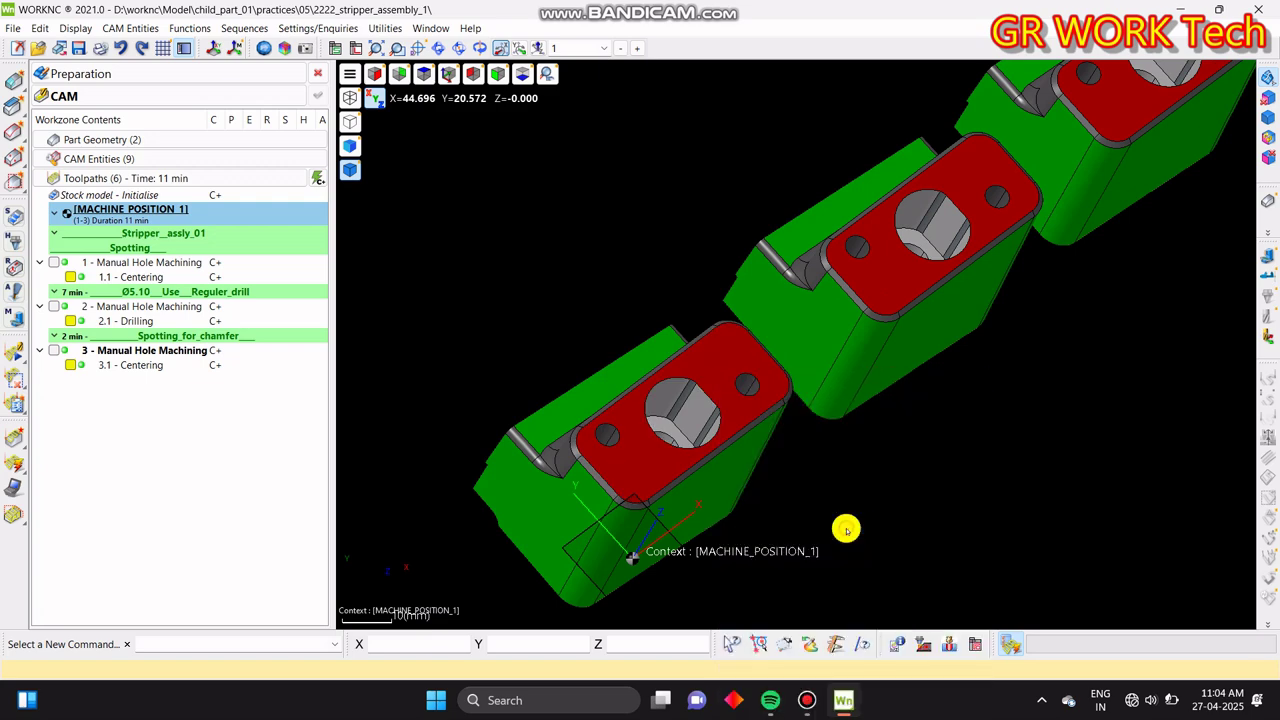
left_click(128, 233)
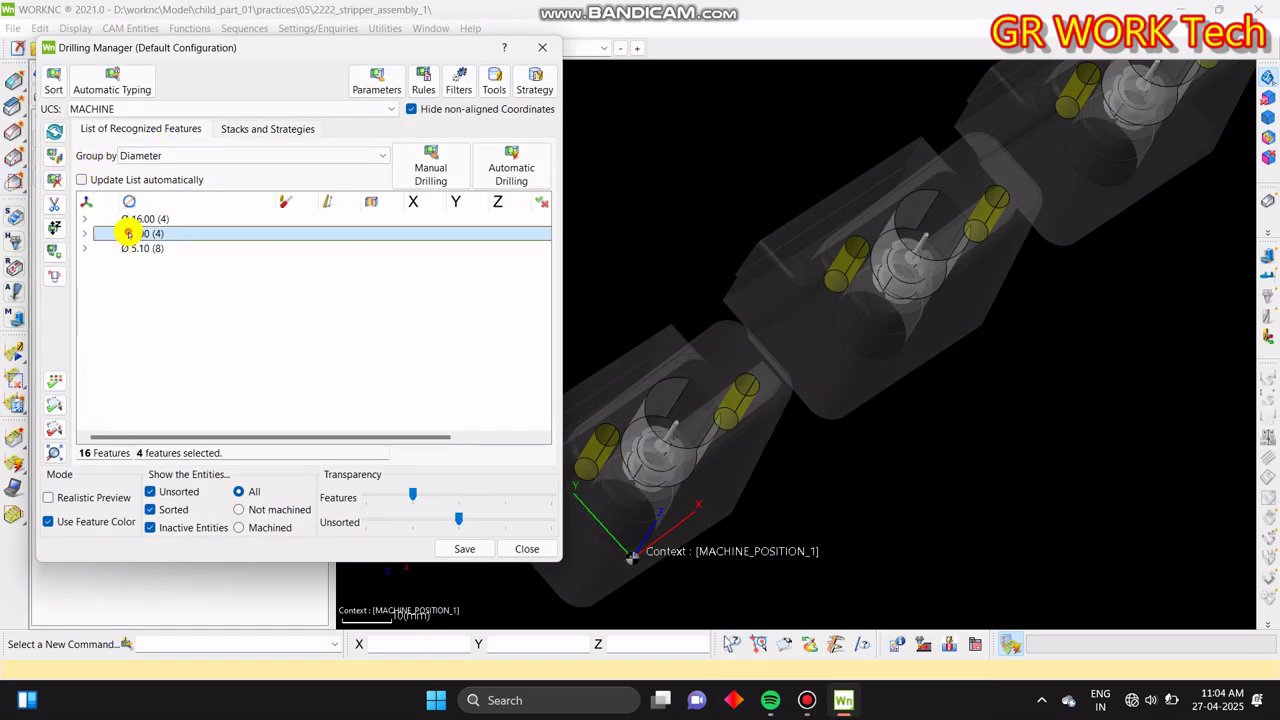
middle_click_drag(1103, 346, 479, 319)
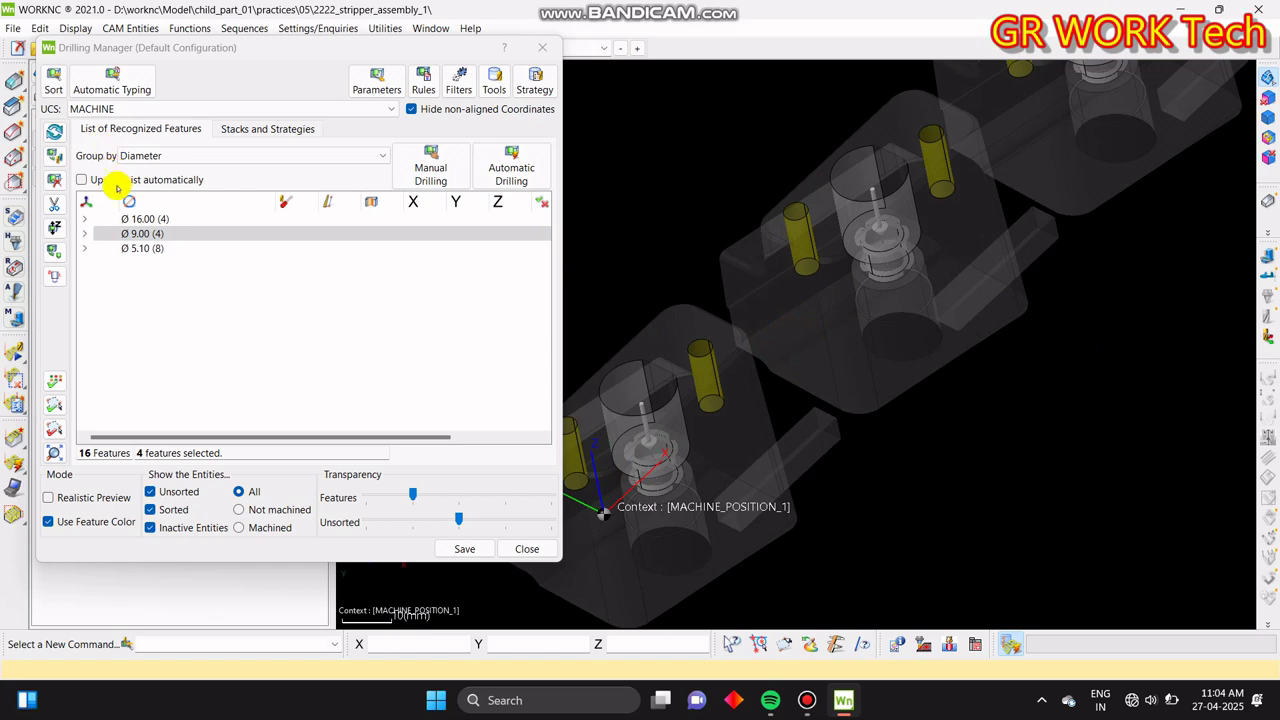
middle_click_drag(900, 357, 905, 428)
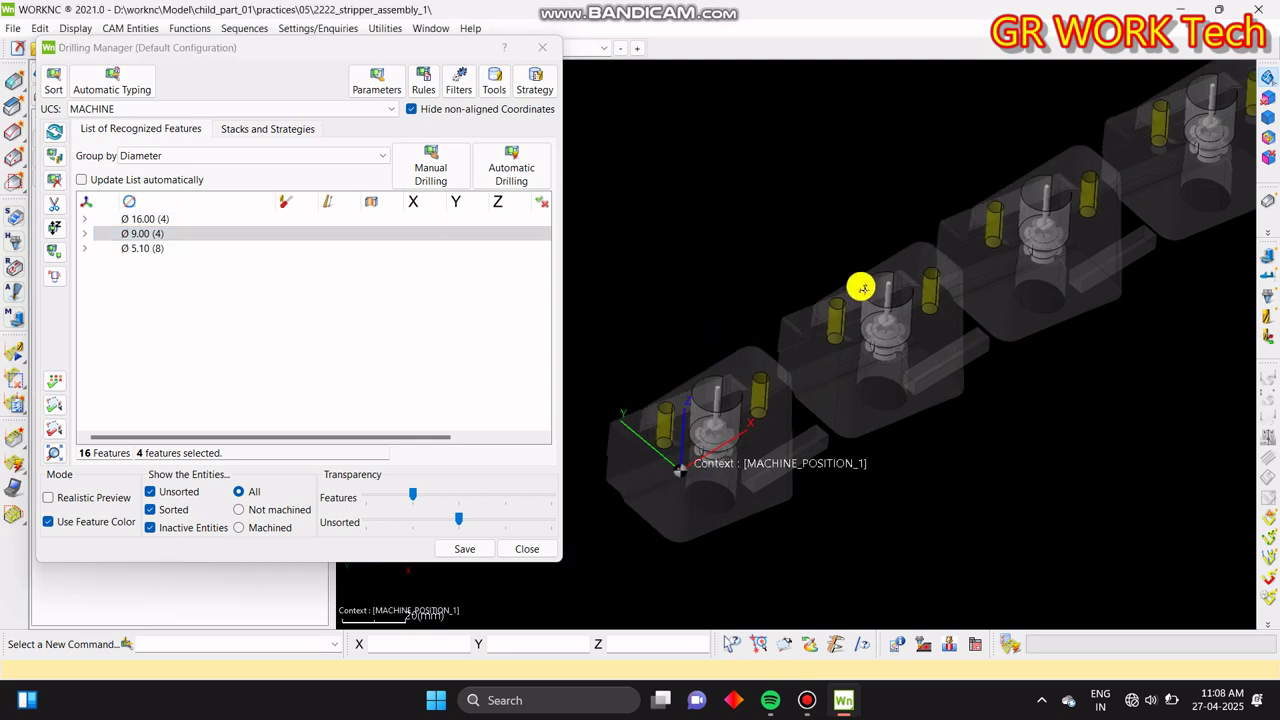
scroll(861, 287, "down", 2)
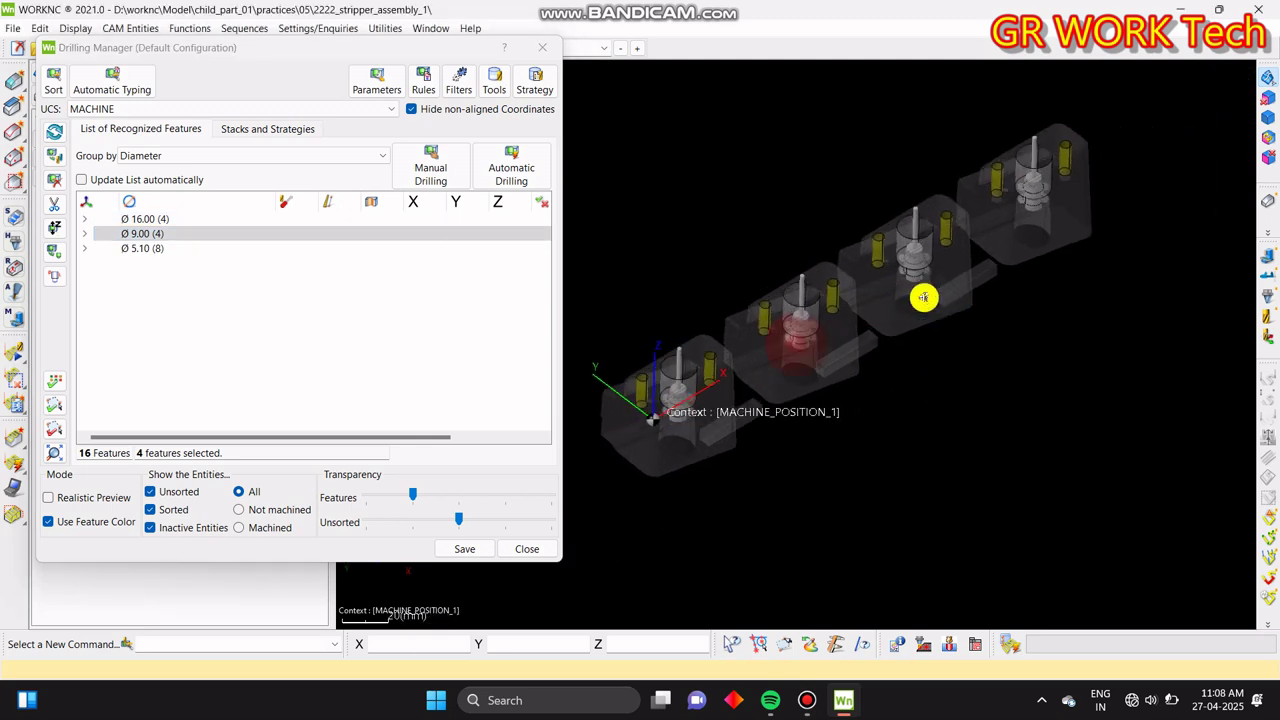
scroll(623, 434, "up", 5)
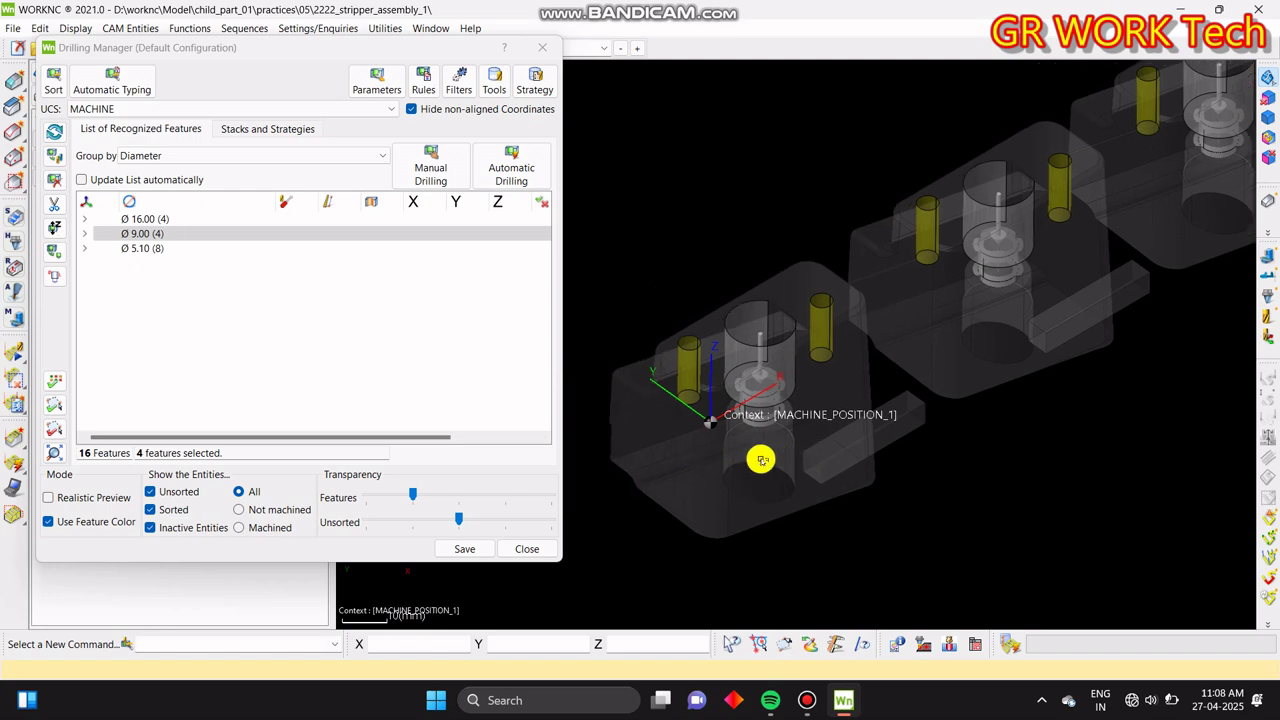
middle_click_drag(894, 329, 782, 322)
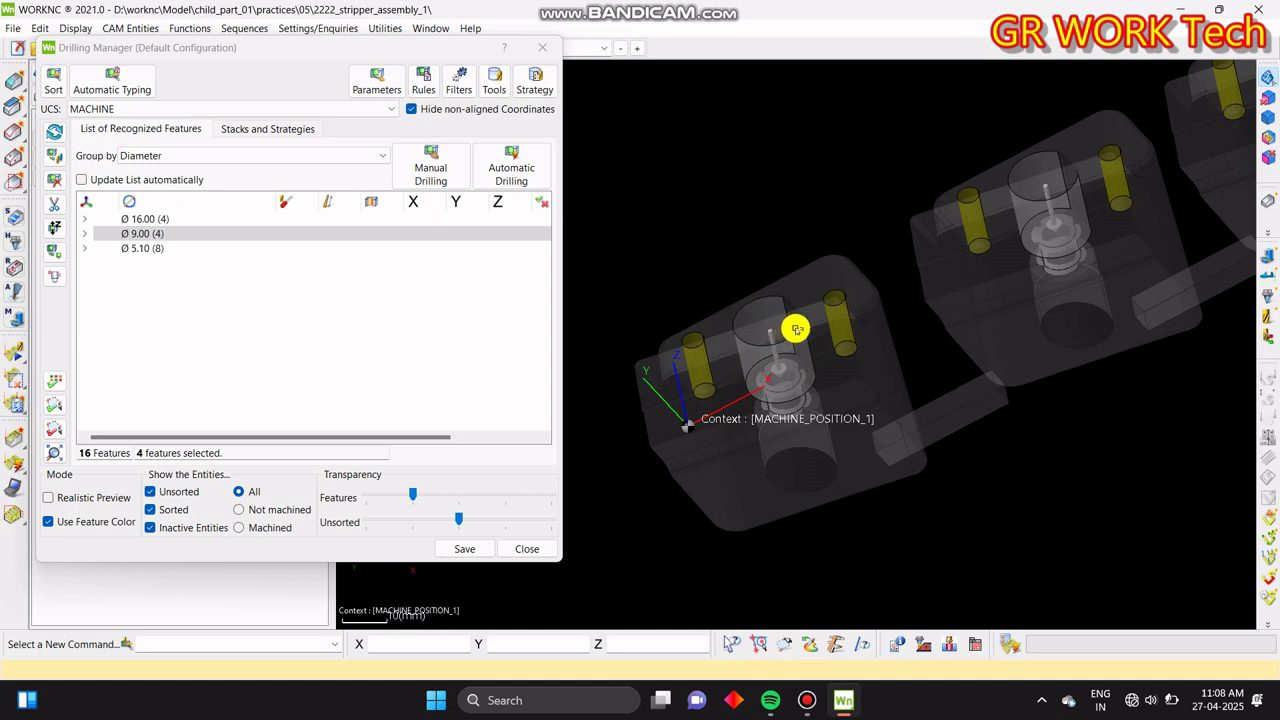
scroll(870, 315, "down", 2)
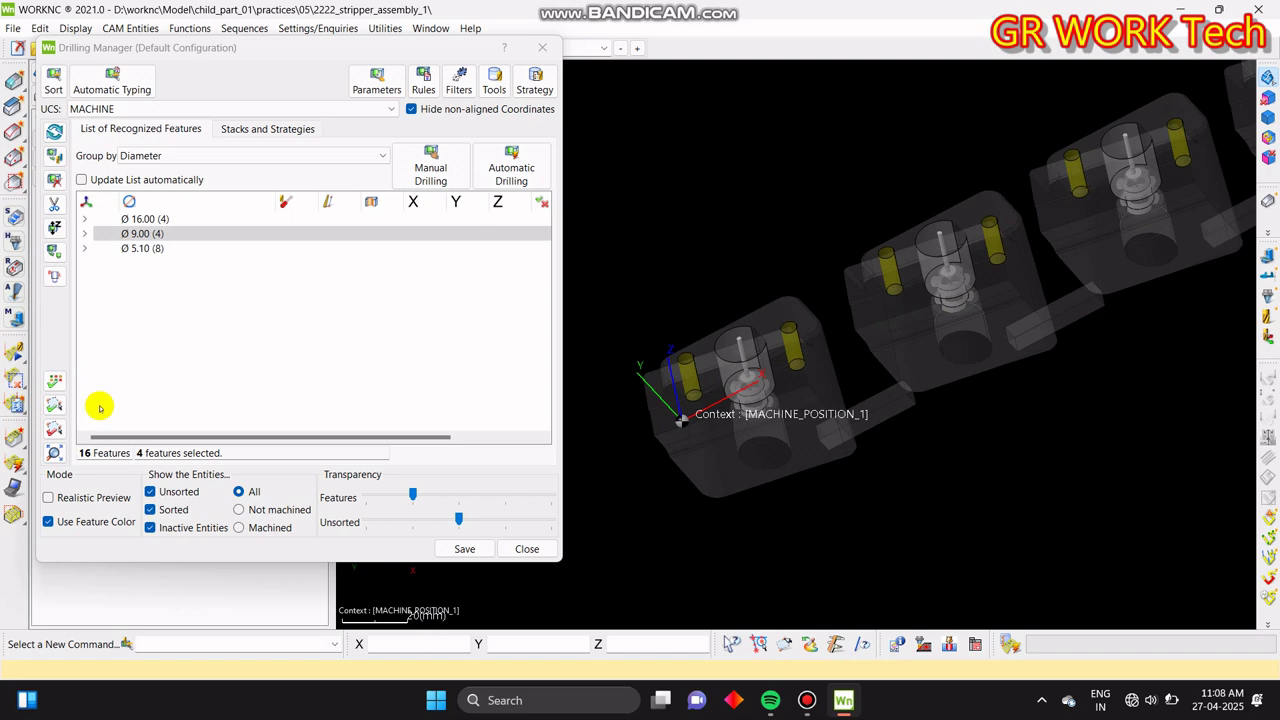
left_click(84, 233)
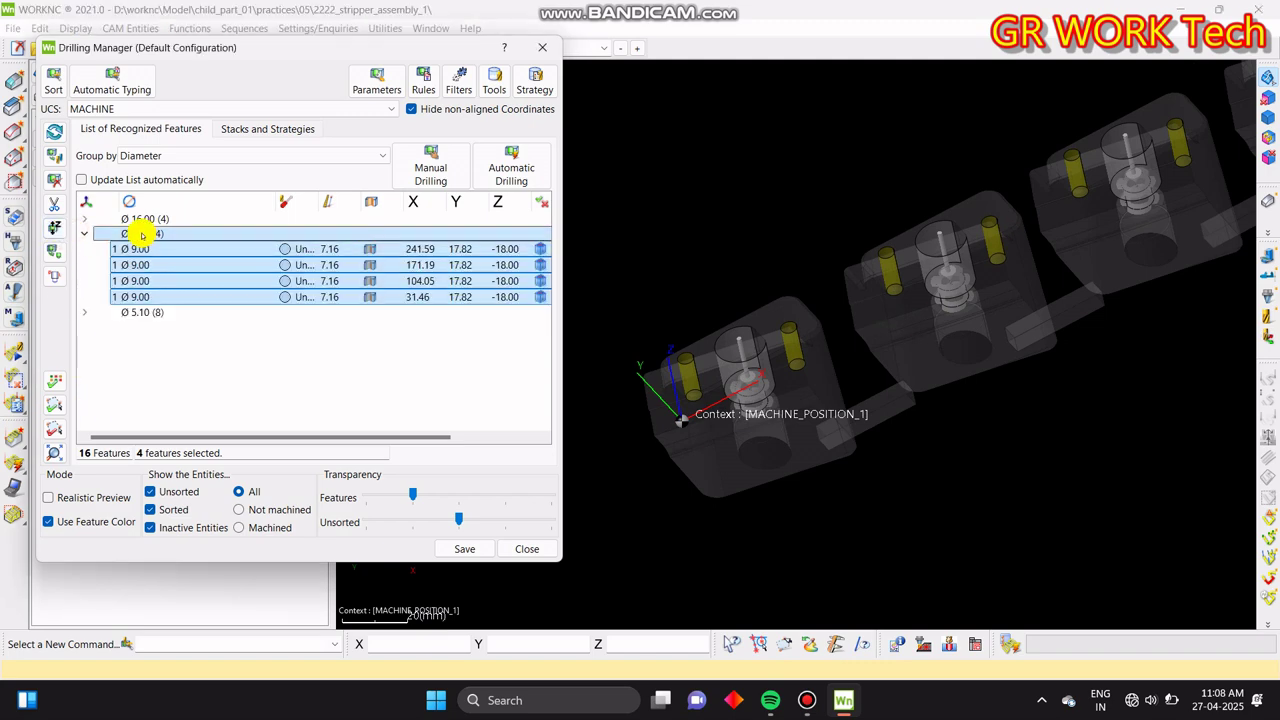
- Adjust the high Z of the Ø 9.00 holes to the block's top face with an extra offset of 1
left_click(61, 232)
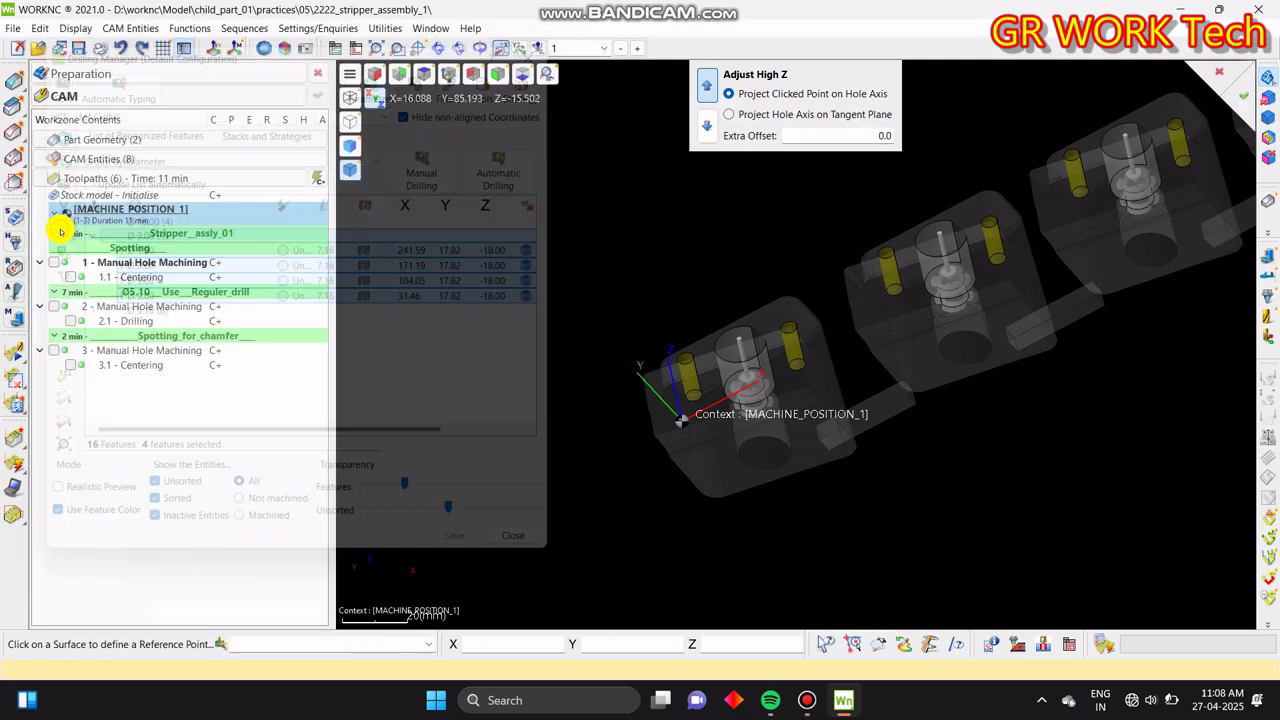
middle_click_drag(995, 320, 882, 389)
scroll(832, 281, "up", 4)
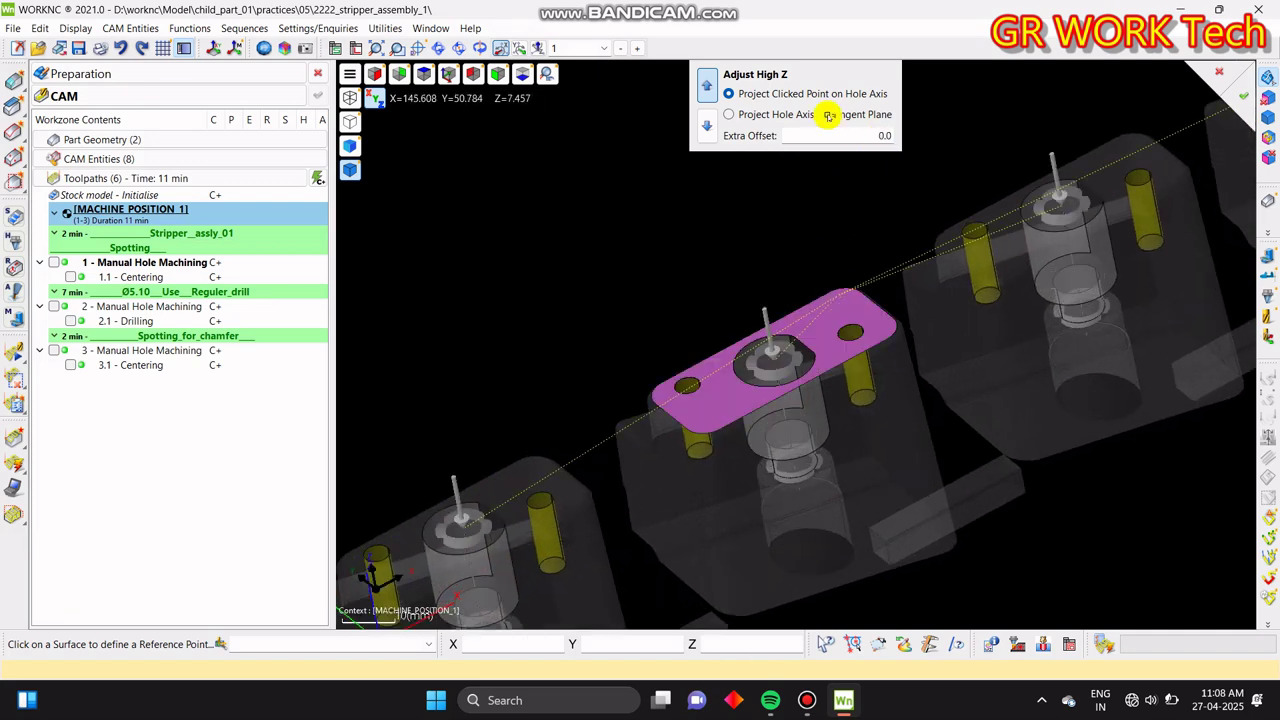
left_click(848, 134)
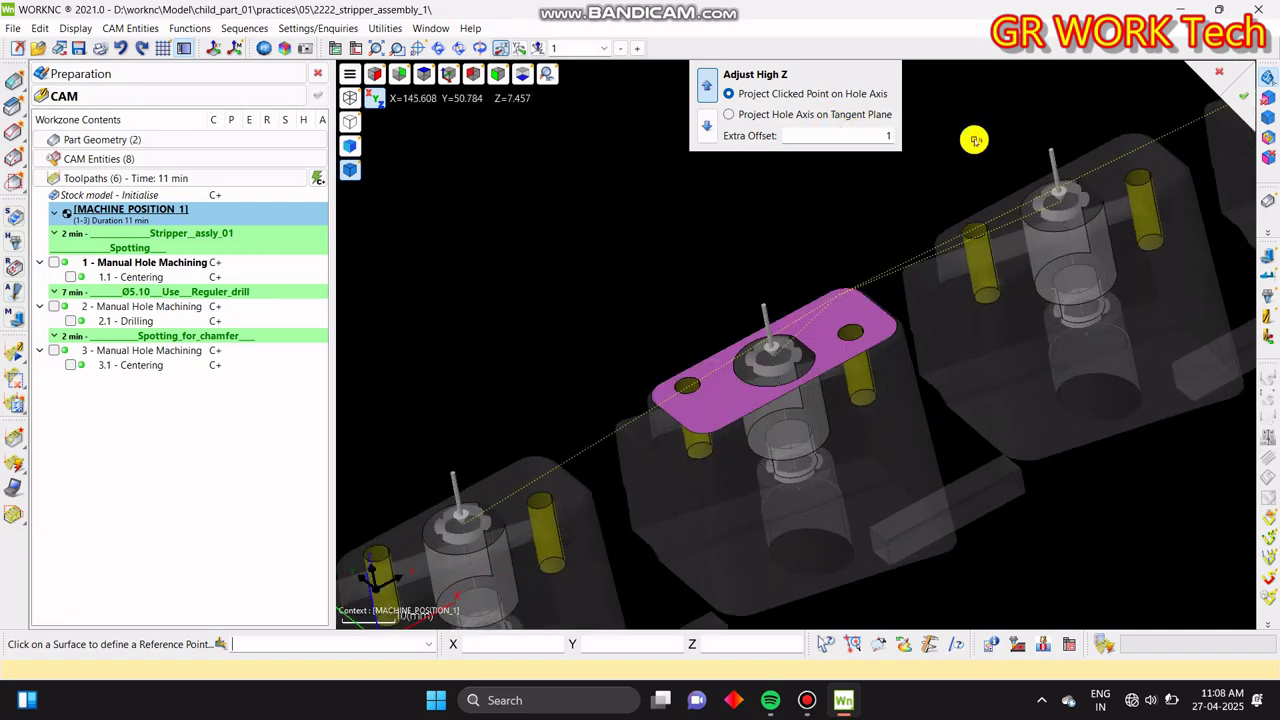
left_click(1243, 96)
- Set the type of the Ø 9.00 holes to Center Drill
middle_click_drag(802, 465, 847, 388)
scroll(847, 388, "down", 4)
right_click(142, 234)
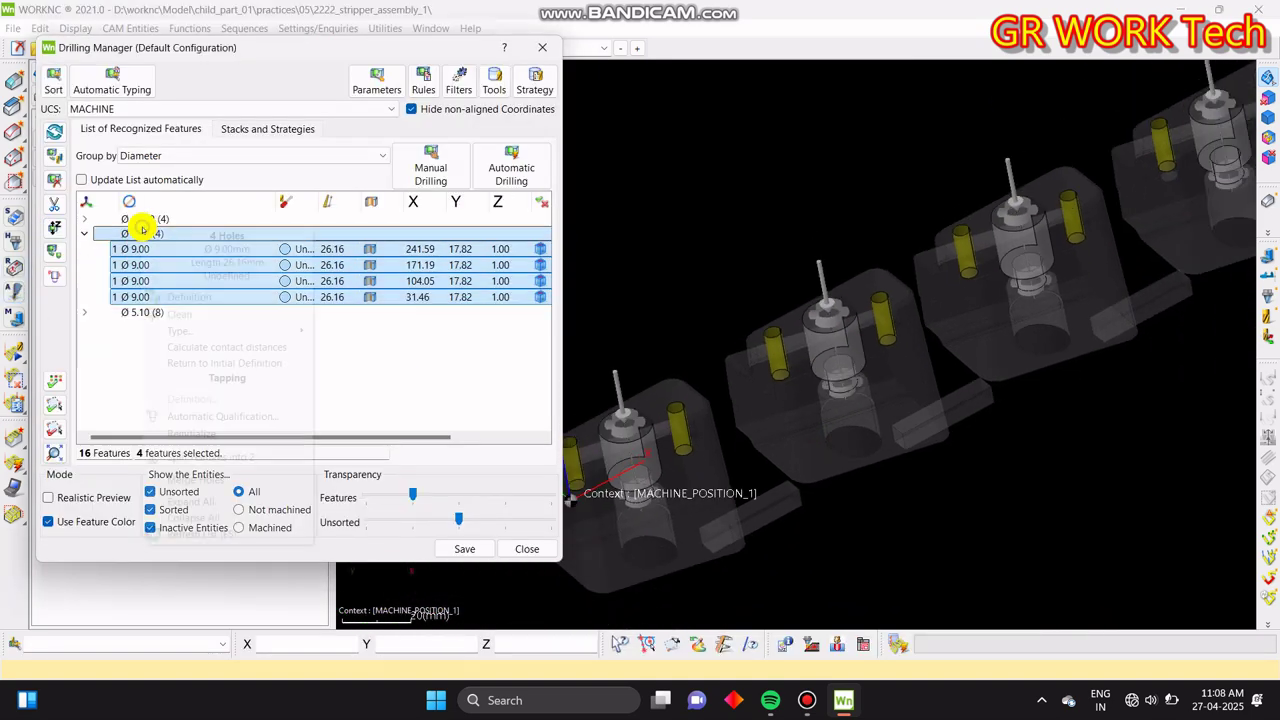
mouse_move(225, 331)
left_click(340, 349)
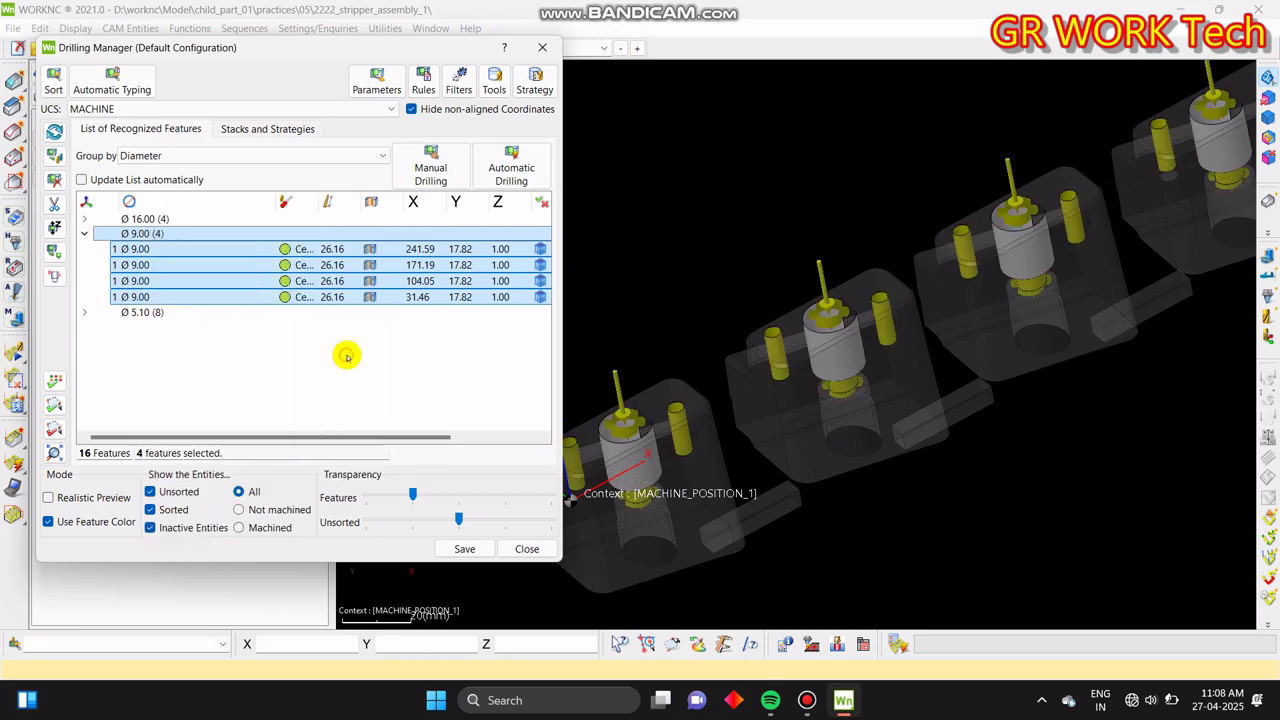
- Create a manual drilling toolpath for the Ø 9.00 holes with a center drill operation using the D6.0 spotting drill from Center_Drill
left_click(425, 165)
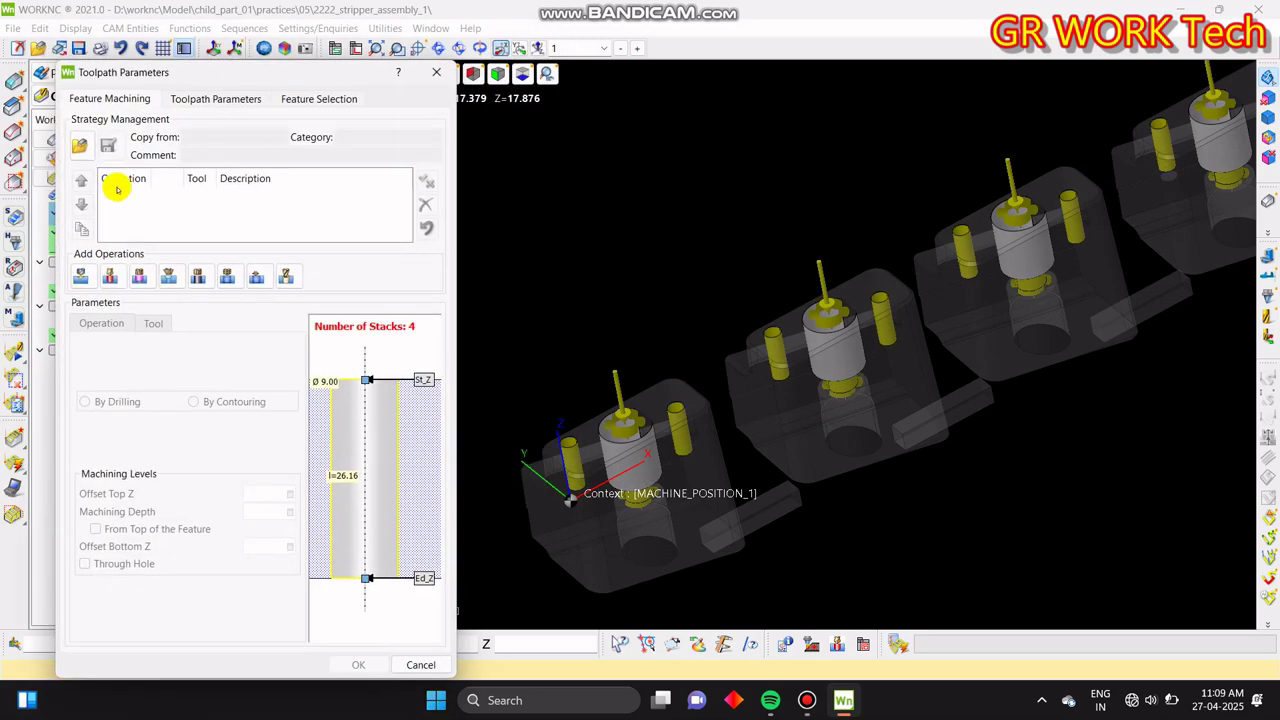
left_click(82, 276)
left_click(152, 324)
left_click(91, 346)
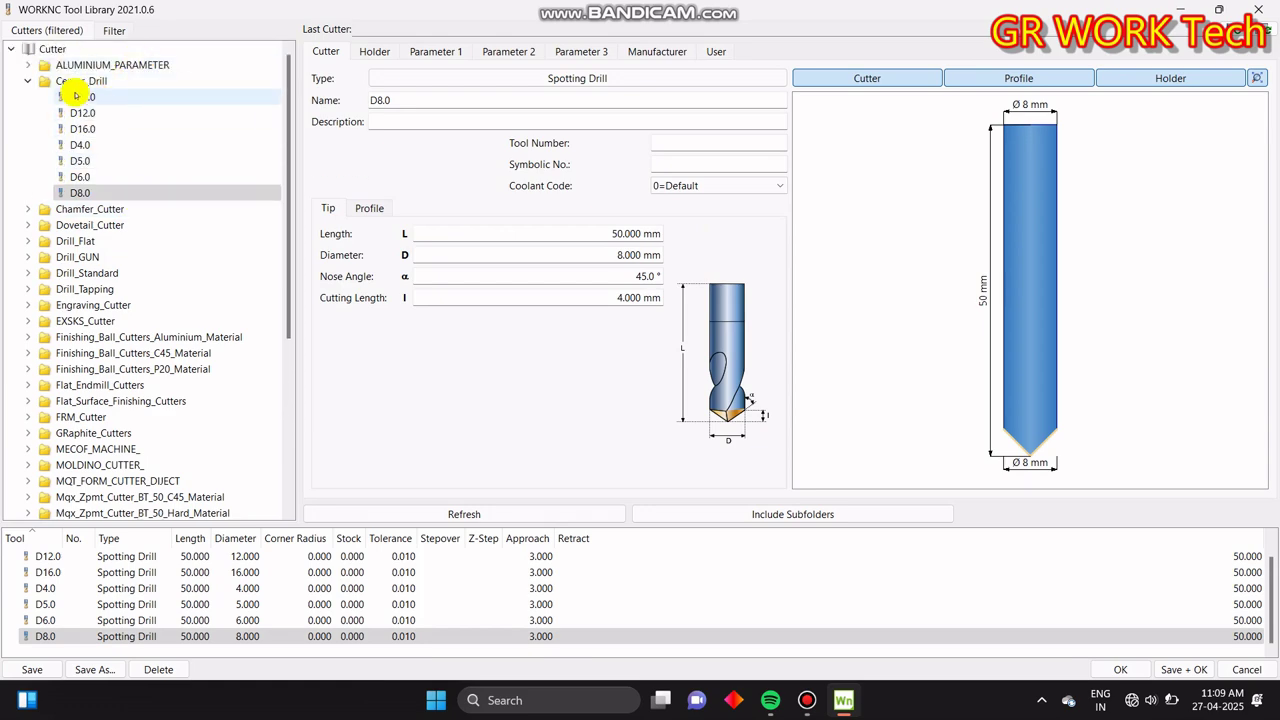
left_click(80, 177)
left_click(1137, 668)
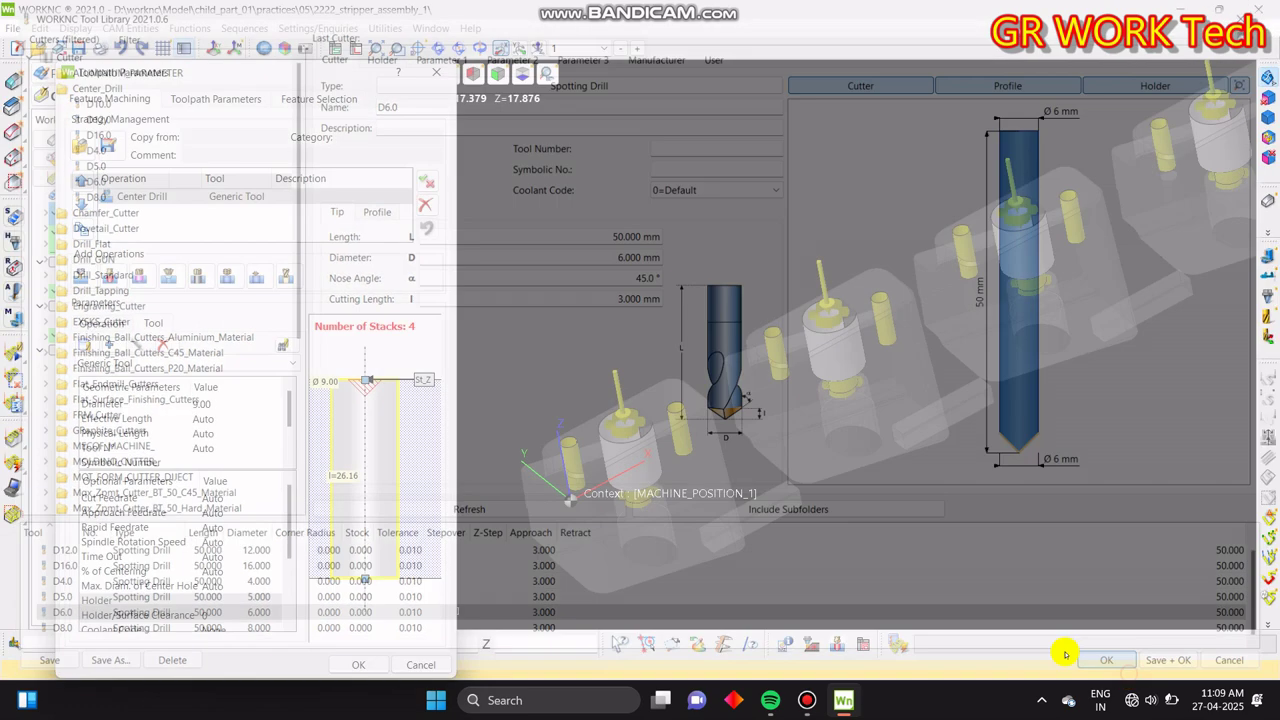
- Set the center drill operation's Offset Top Z to 1.00 and its Machining Depth to 3.00
left_click(100, 322)
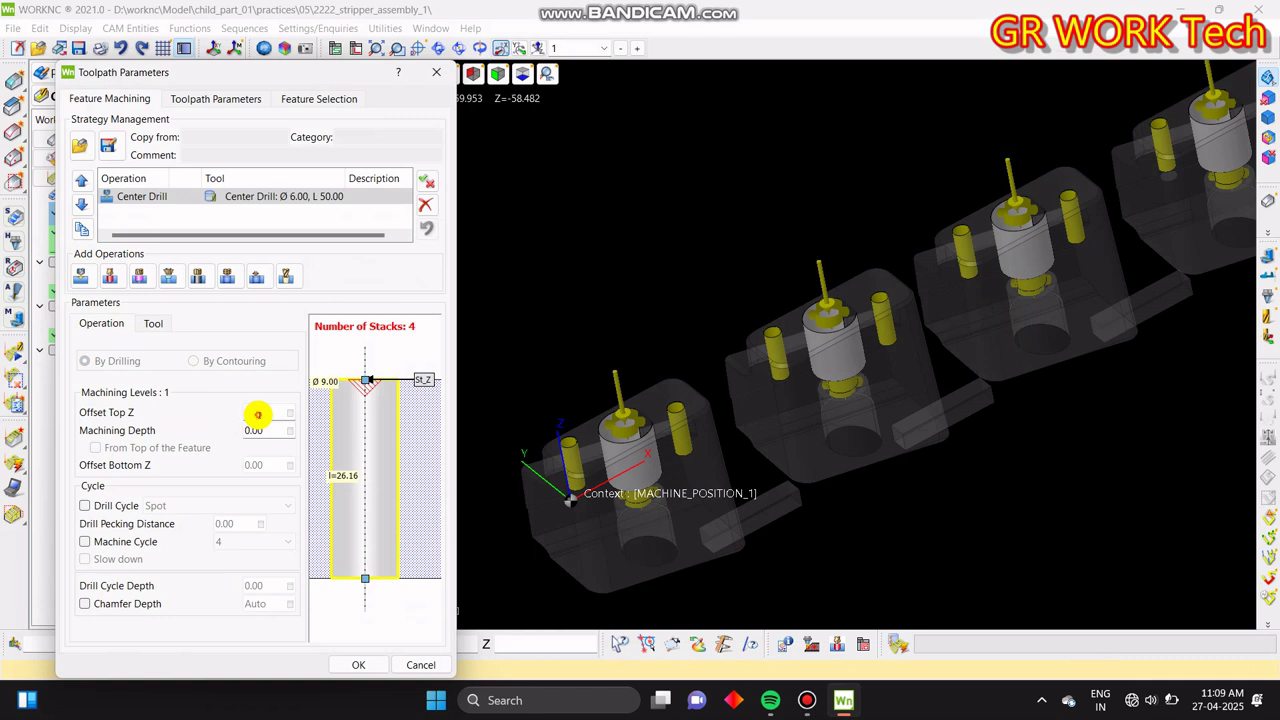
left_click_drag(293, 414, 181, 403)
key("Return")
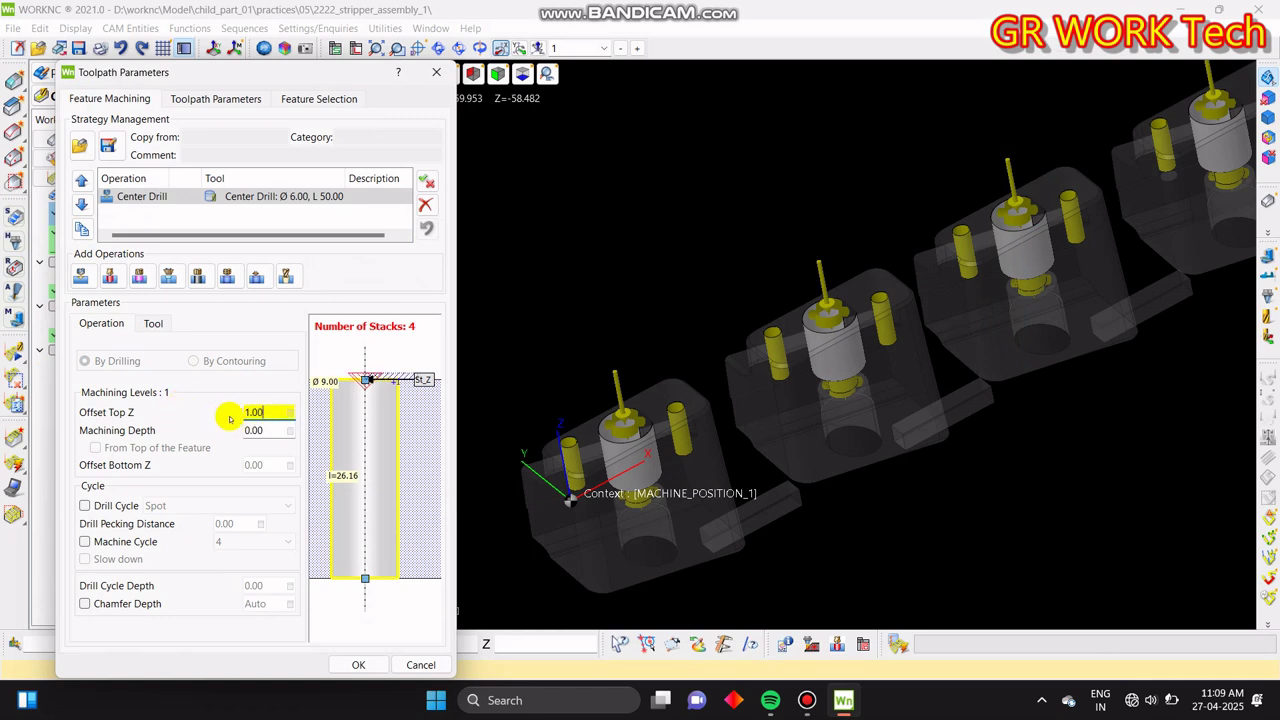
left_click_drag(268, 430, 202, 415)
key("Return")
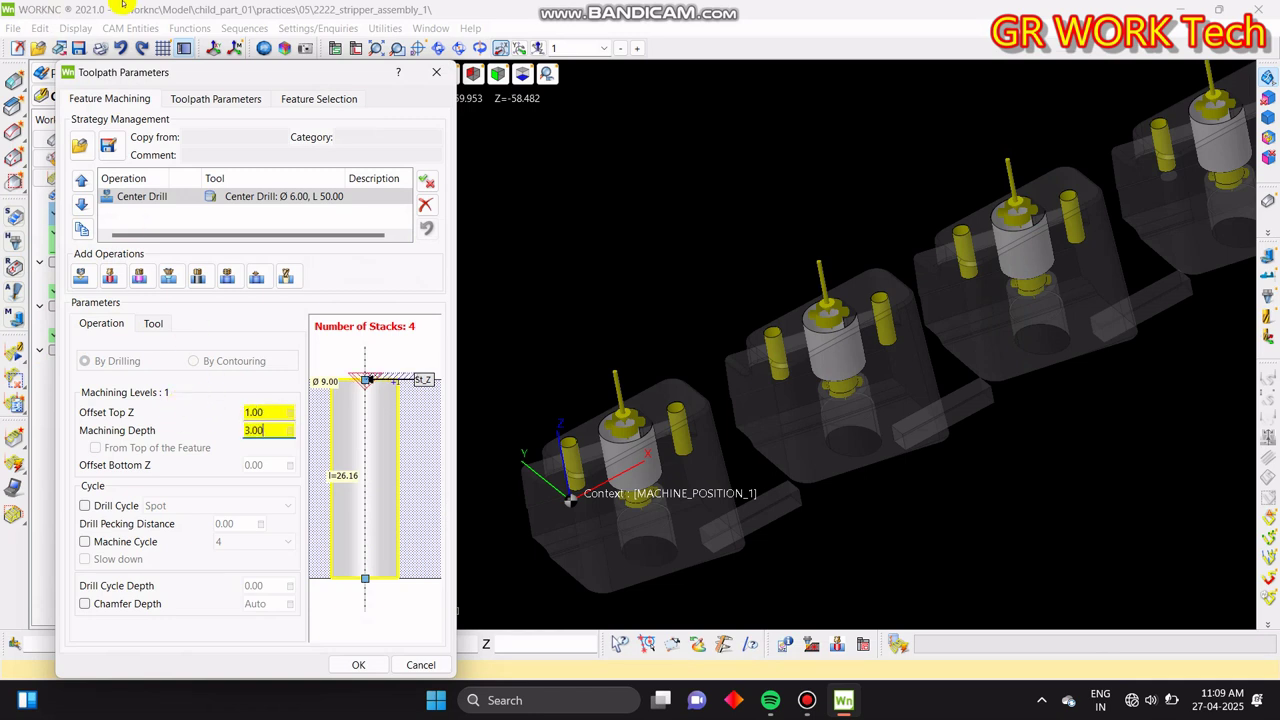
- Set the toolpath's Approach Distance to 5.00 and Retract Distance to 50.00, and accept the spotting toolpath
left_click(229, 98)
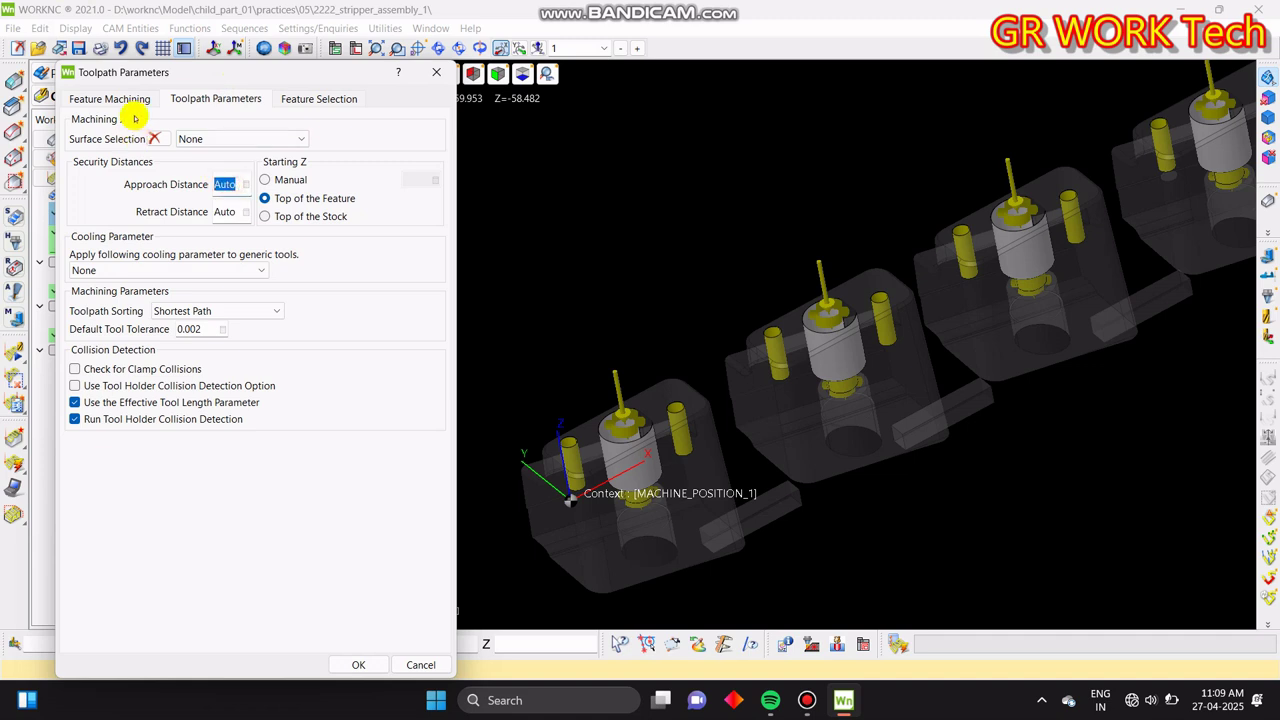
key("Return")
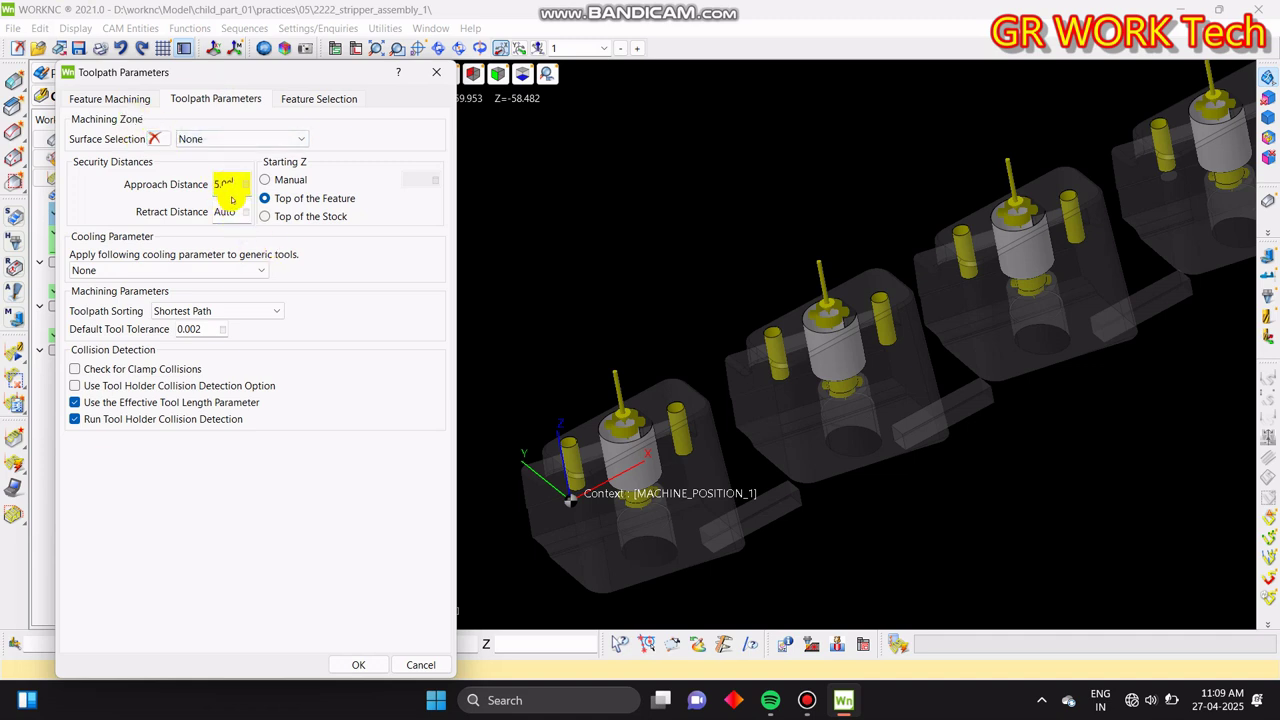
type("50.00")
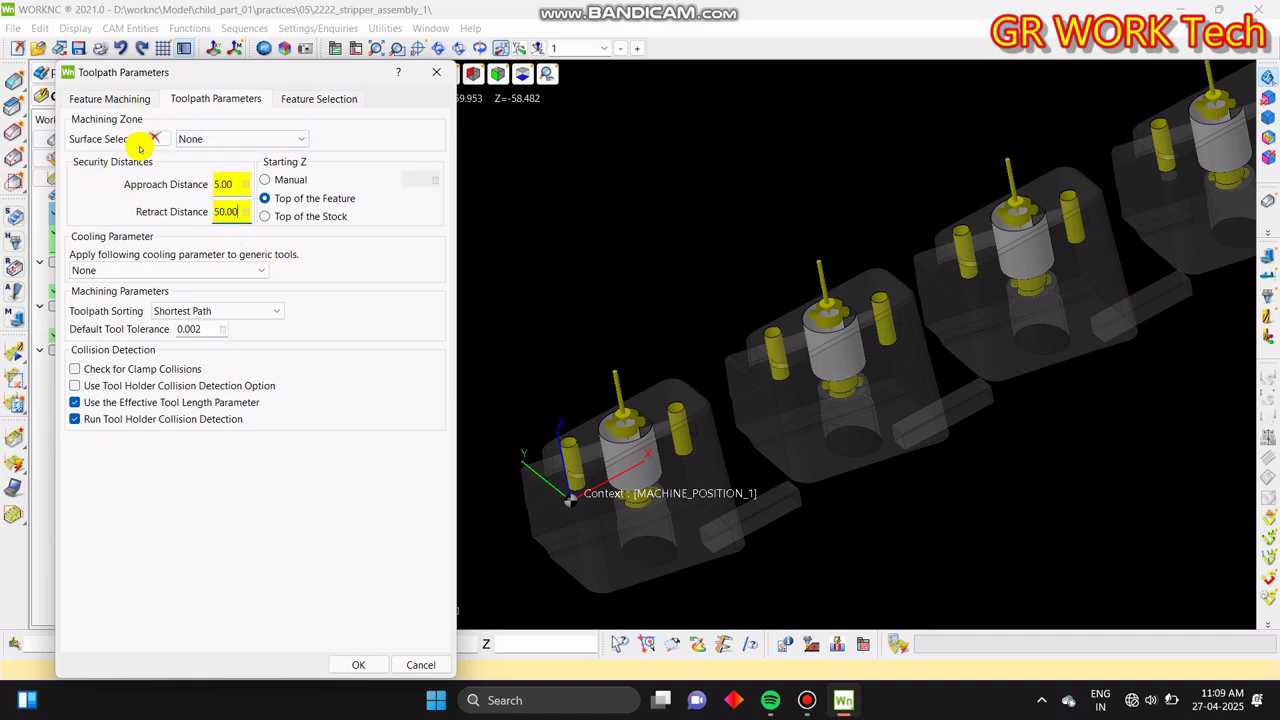
left_click(112, 100)
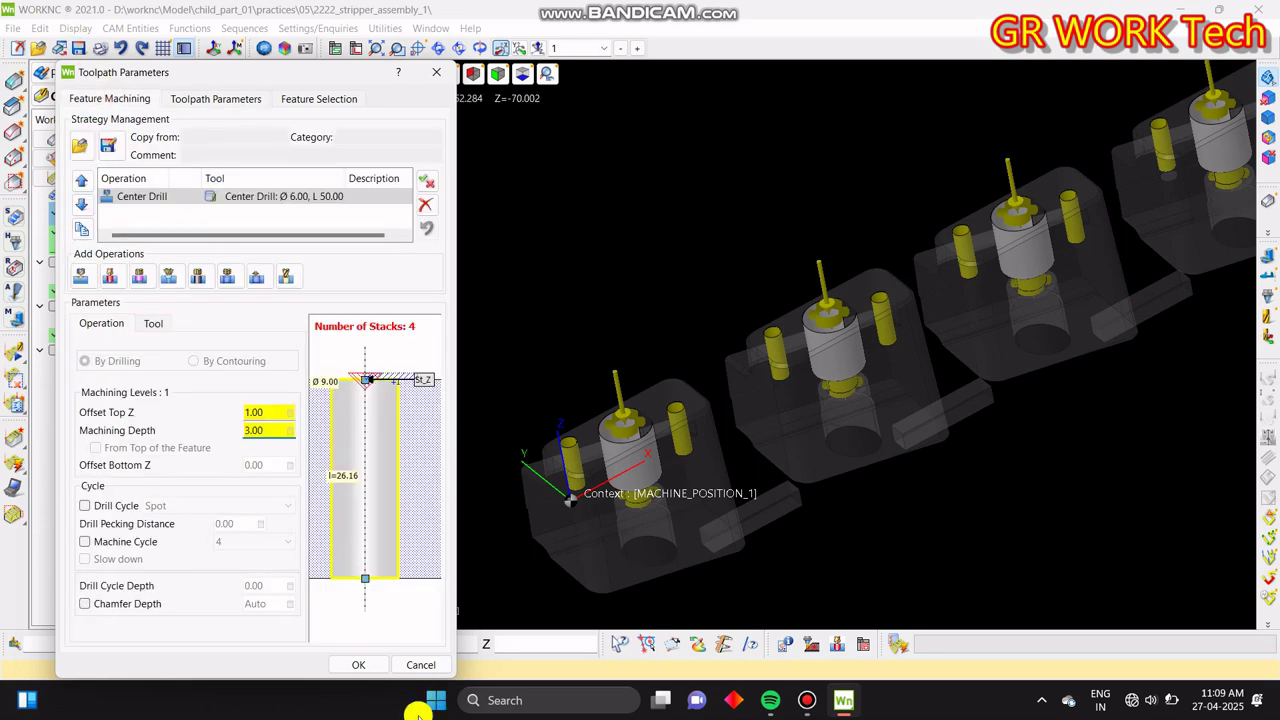
left_click(362, 665)
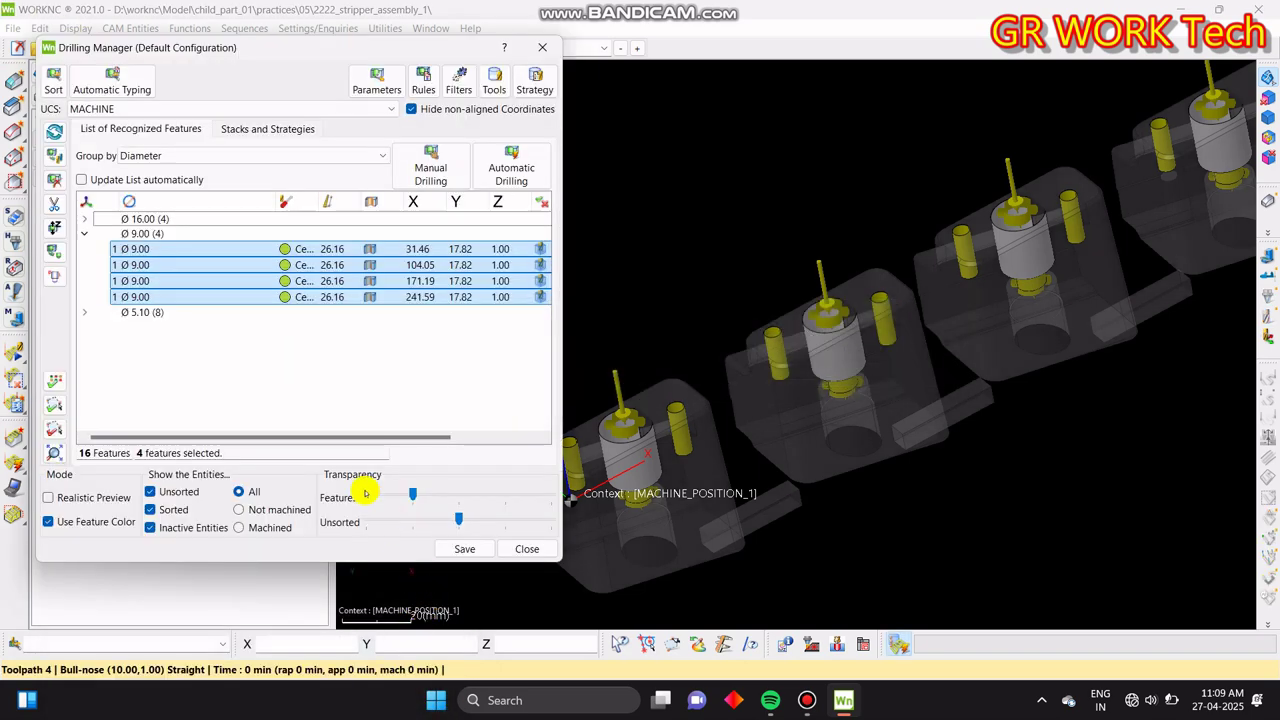
- Set the type of the four Ø 9.00 holes to Drill
middle_click_drag(877, 371, 789, 329)
scroll(789, 329, "down", 3)
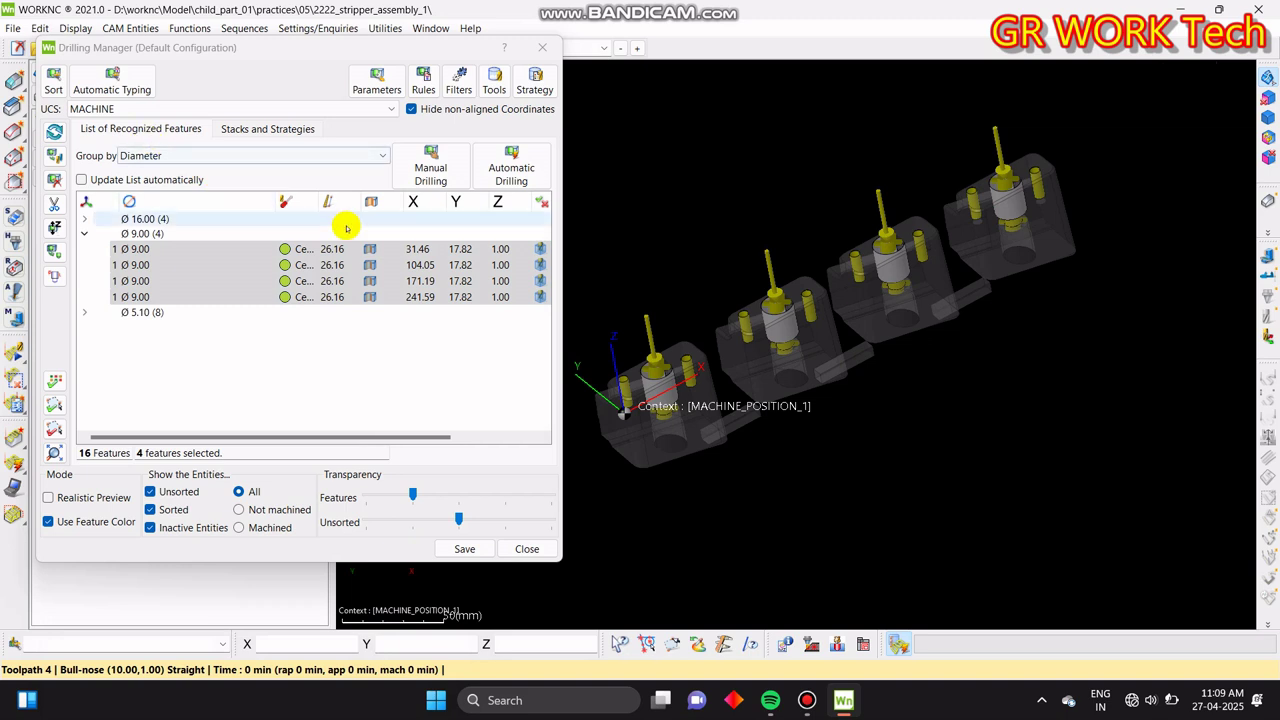
right_click(310, 299)
mouse_move(350, 402)
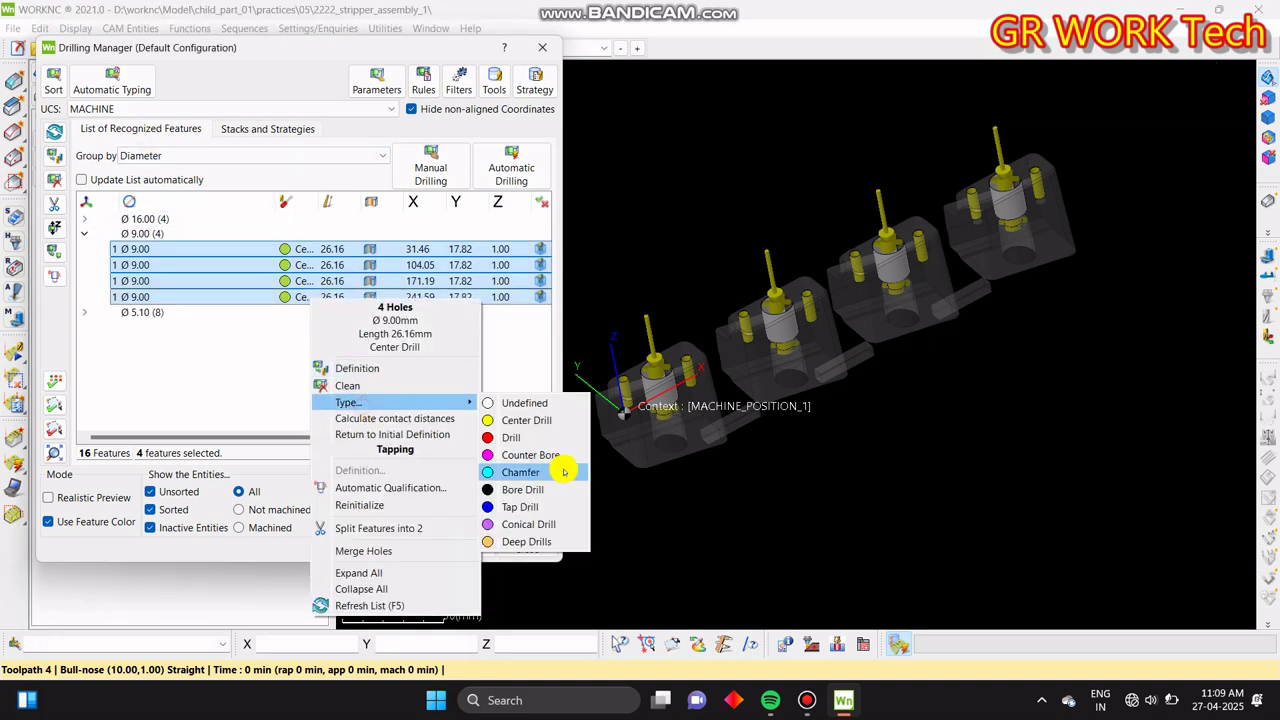
left_click(543, 431)
- Create a manual drilling toolpath for the Ø 9.00 holes with a drill operation using D9.0mm_Drill from Drill_Standard
left_click(420, 163)
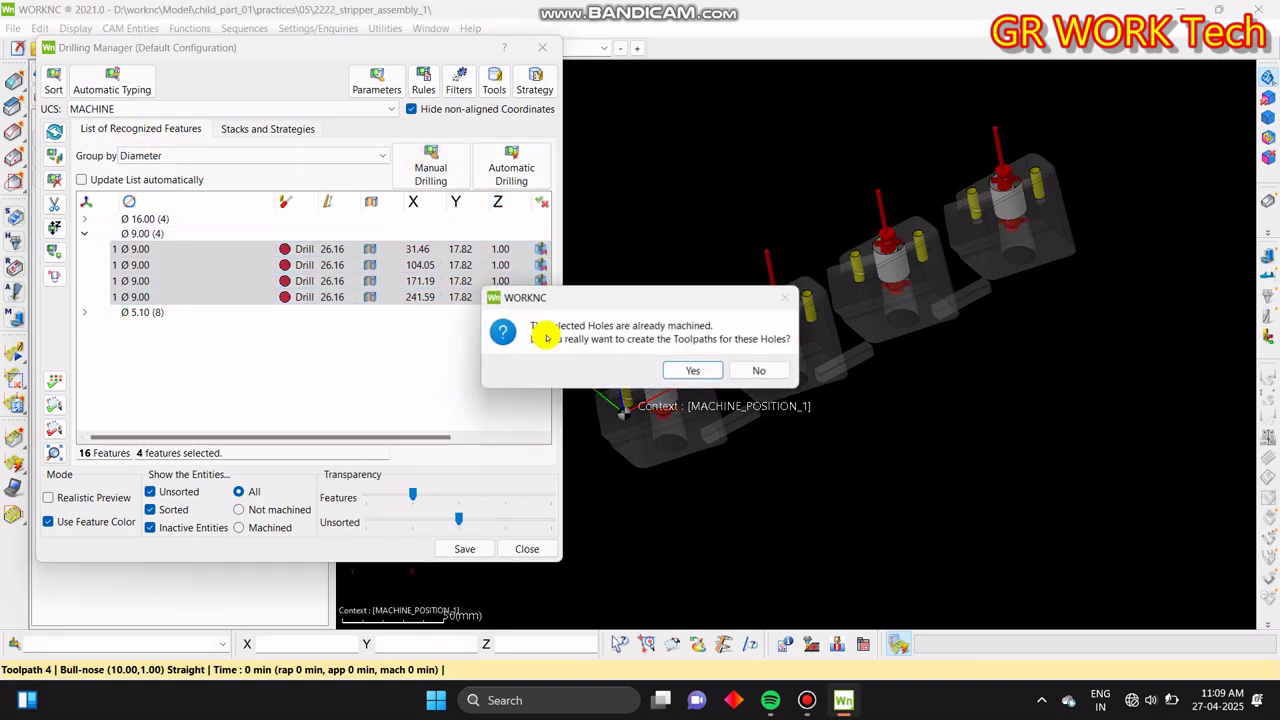
left_click(686, 369)
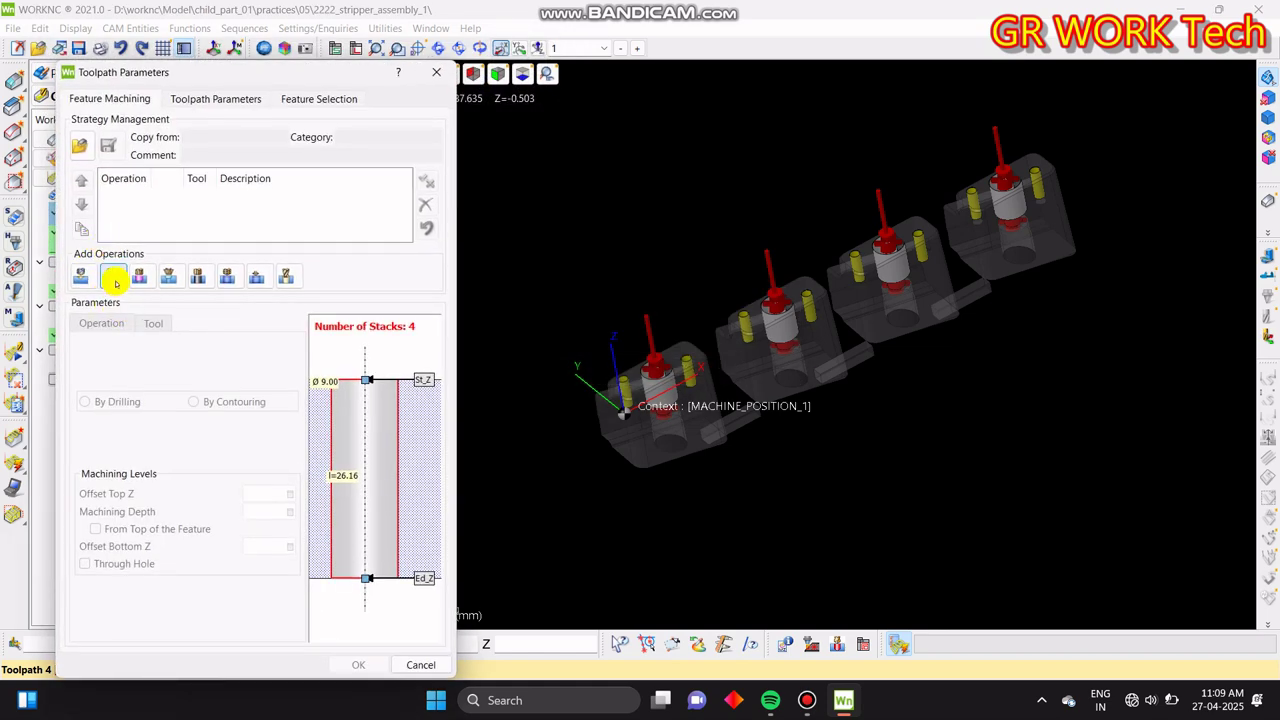
left_click(112, 279)
left_click(163, 323)
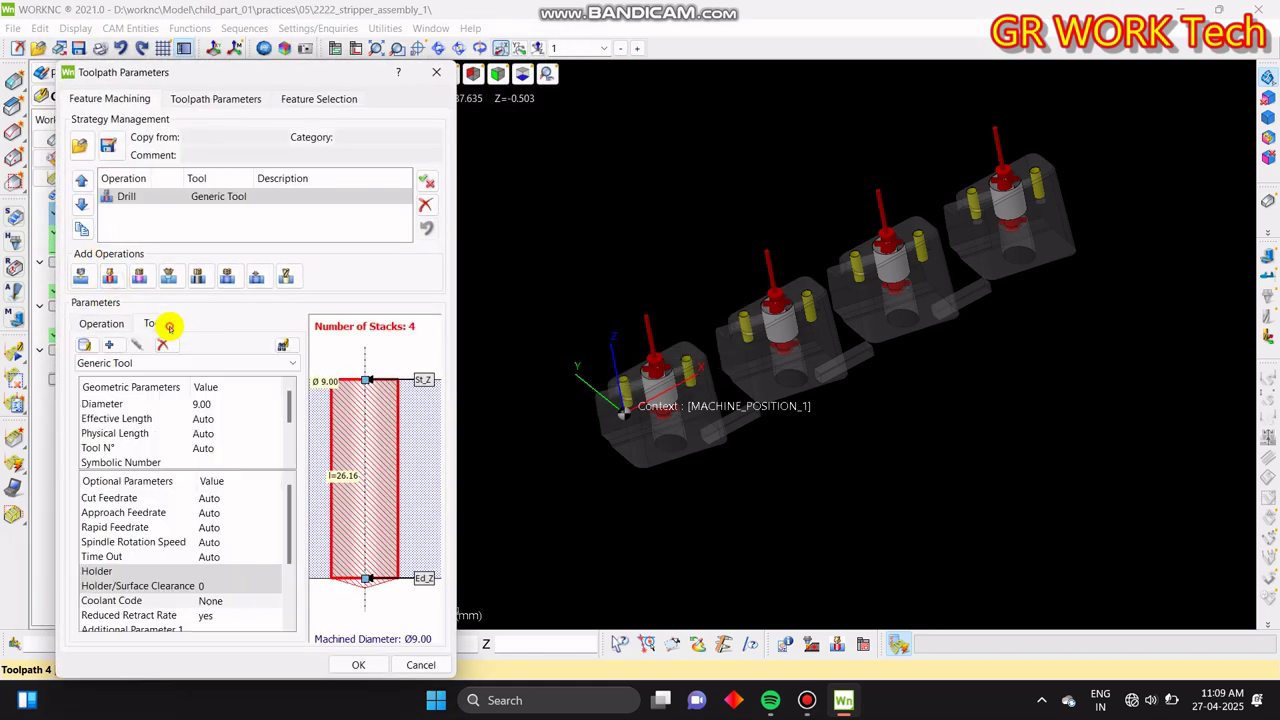
left_click(86, 344)
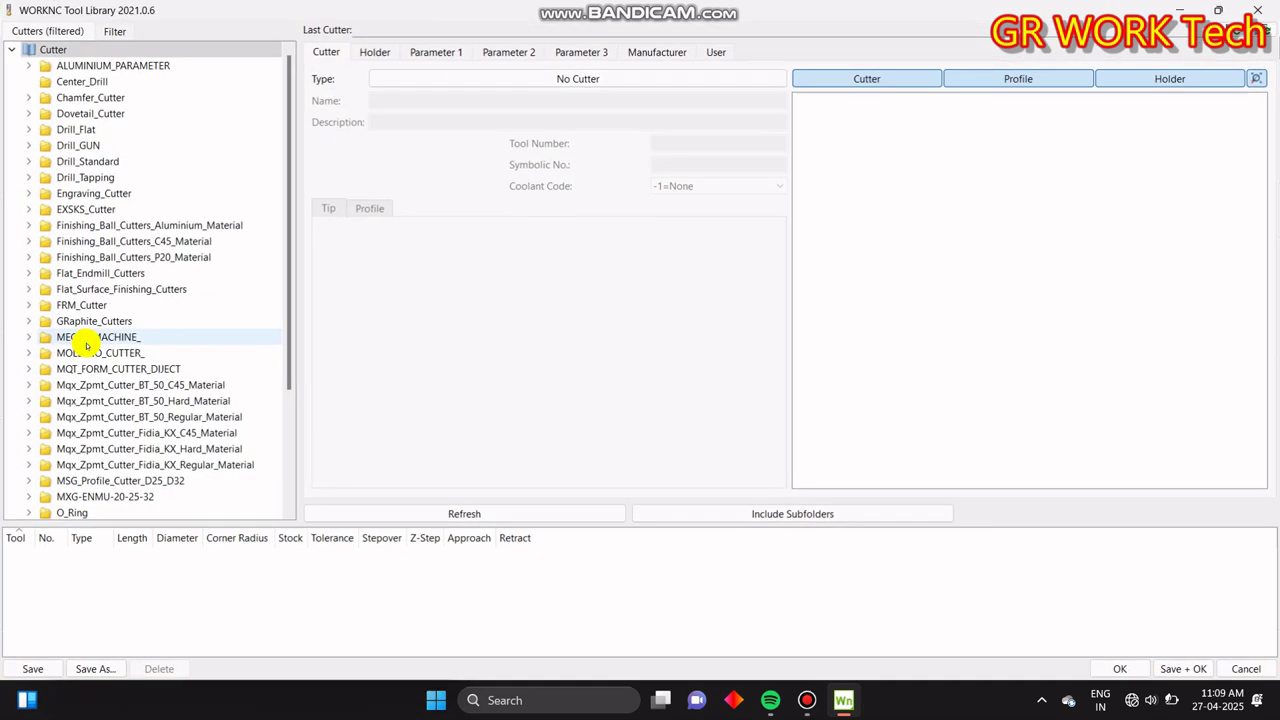
left_click(28, 161)
scroll(168, 460, "down", 20)
scroll(150, 430, "down", 7)
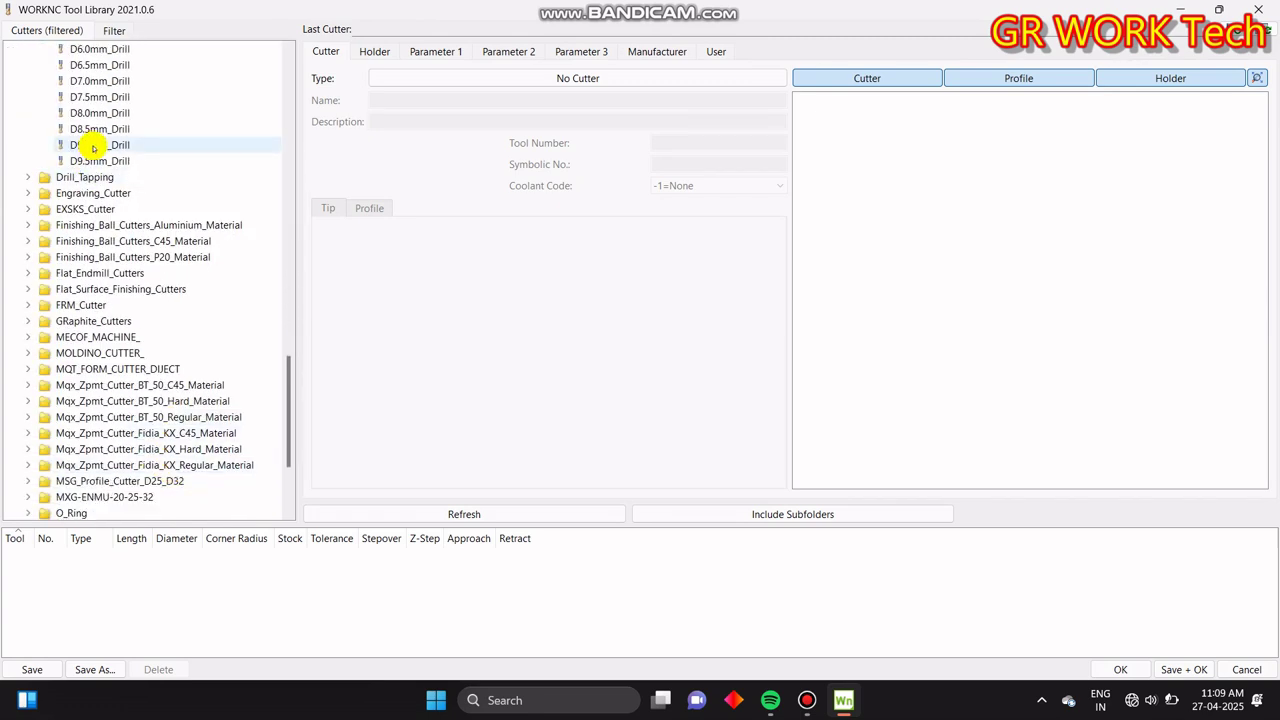
left_click(126, 145)
left_click(1120, 669)
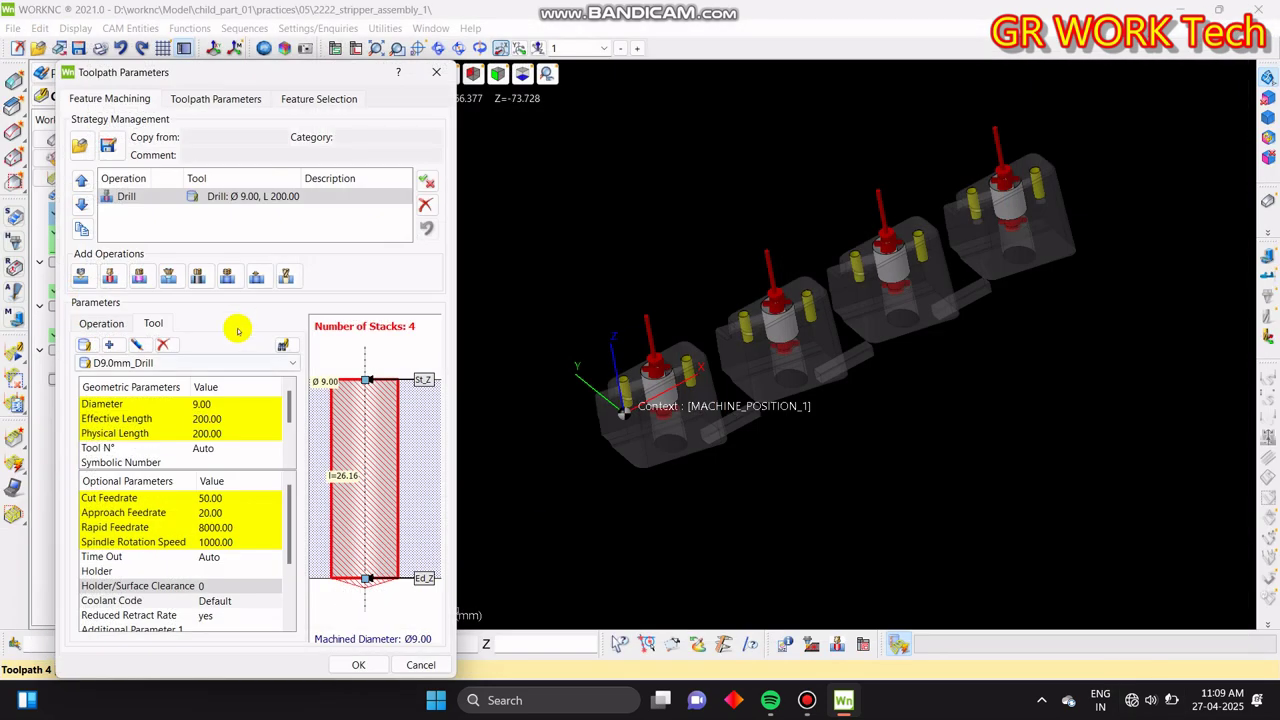
- Set the drill operation's Offset Top Z to 1.00 and its Machining Depth to 0.00
left_click(102, 323)
double_click(273, 413)
key("Tab")
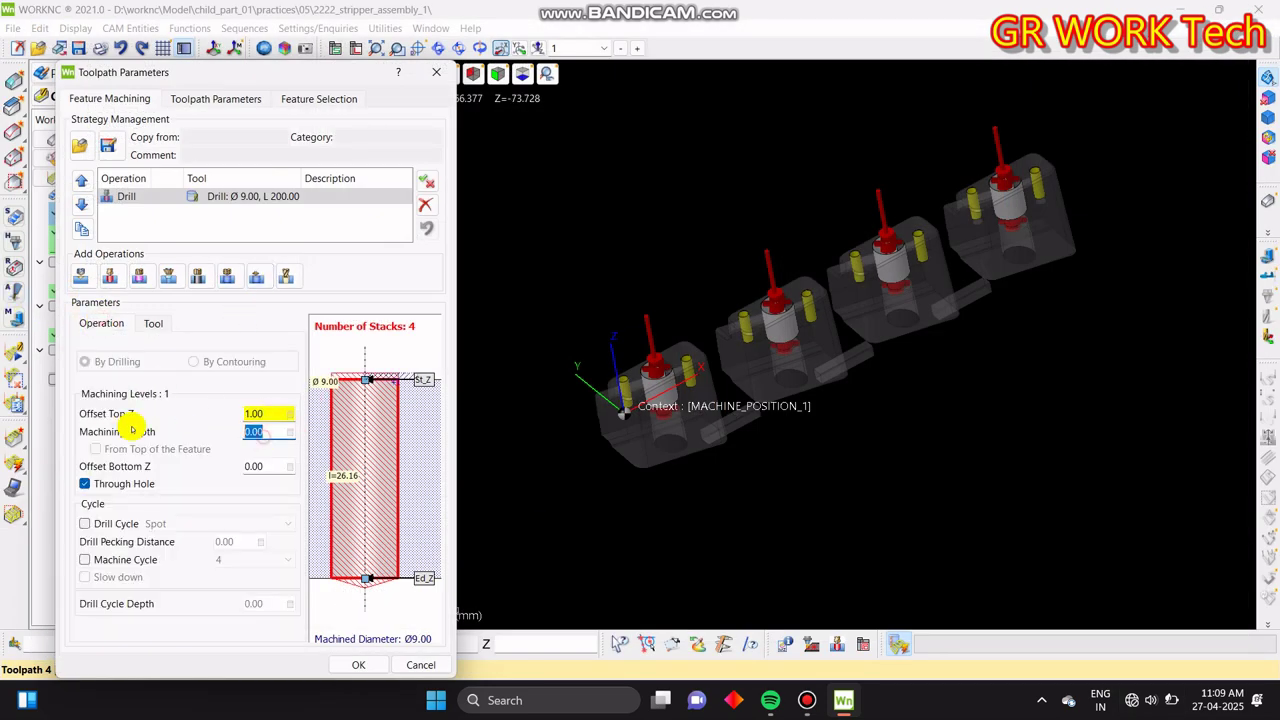
type("3")
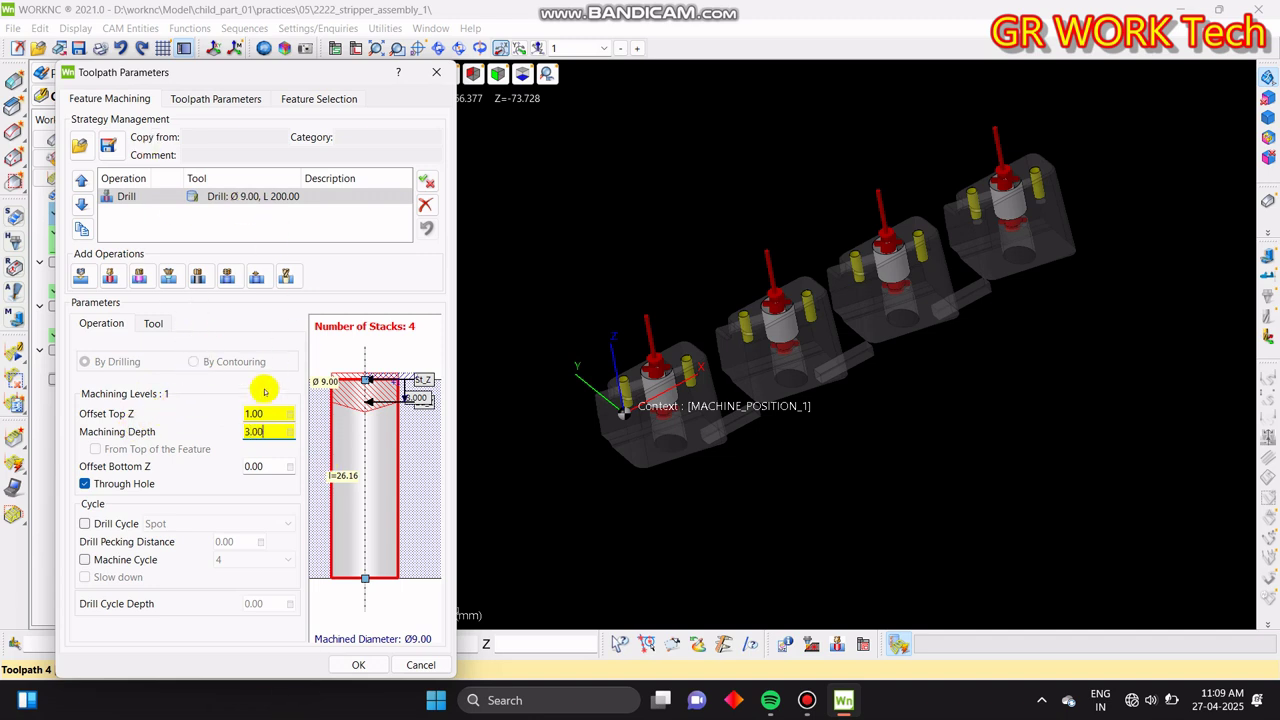
double_click(277, 431)
type("0")
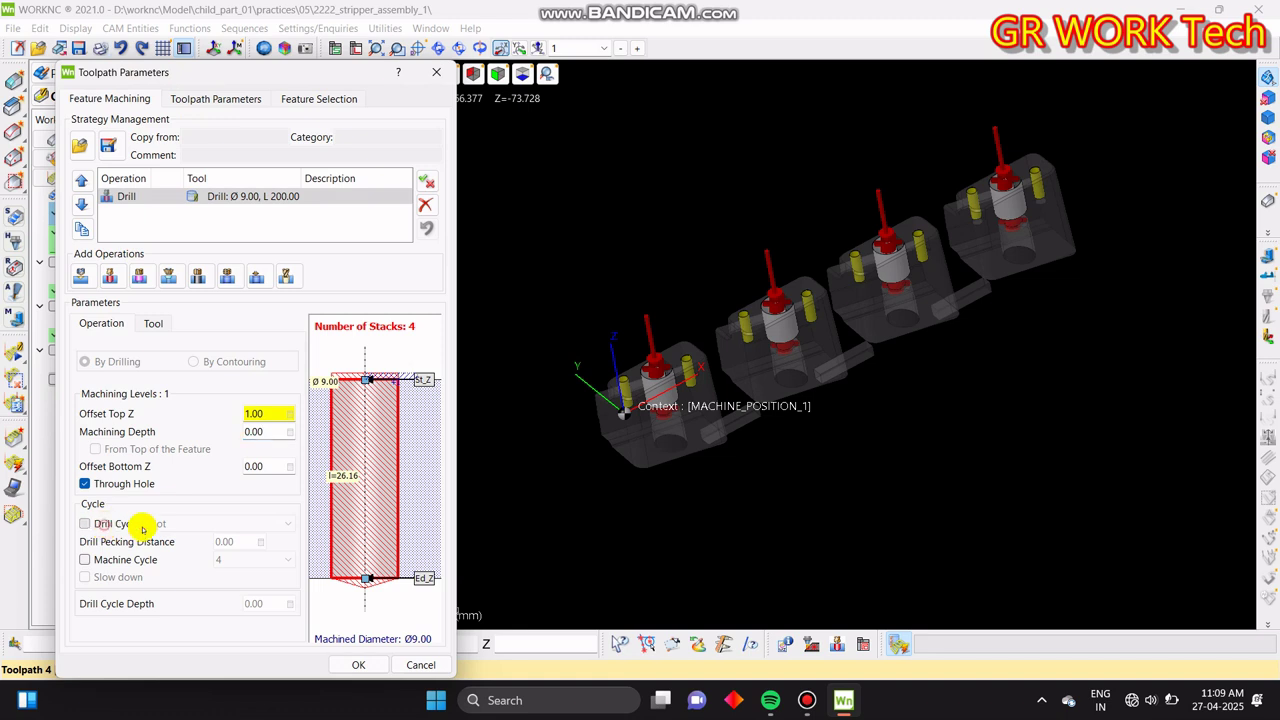
- Enable the Retract drill cycle with a Drill Pecking Distance of 1.00 and a Drill Cycle Depth of 3.00
left_click(104, 524)
left_click(166, 526)
left_click(171, 566)
left_click(241, 540)
left_click_drag(185, 521, 171, 517)
type("1")
left_click_drag(253, 603, 179, 574)
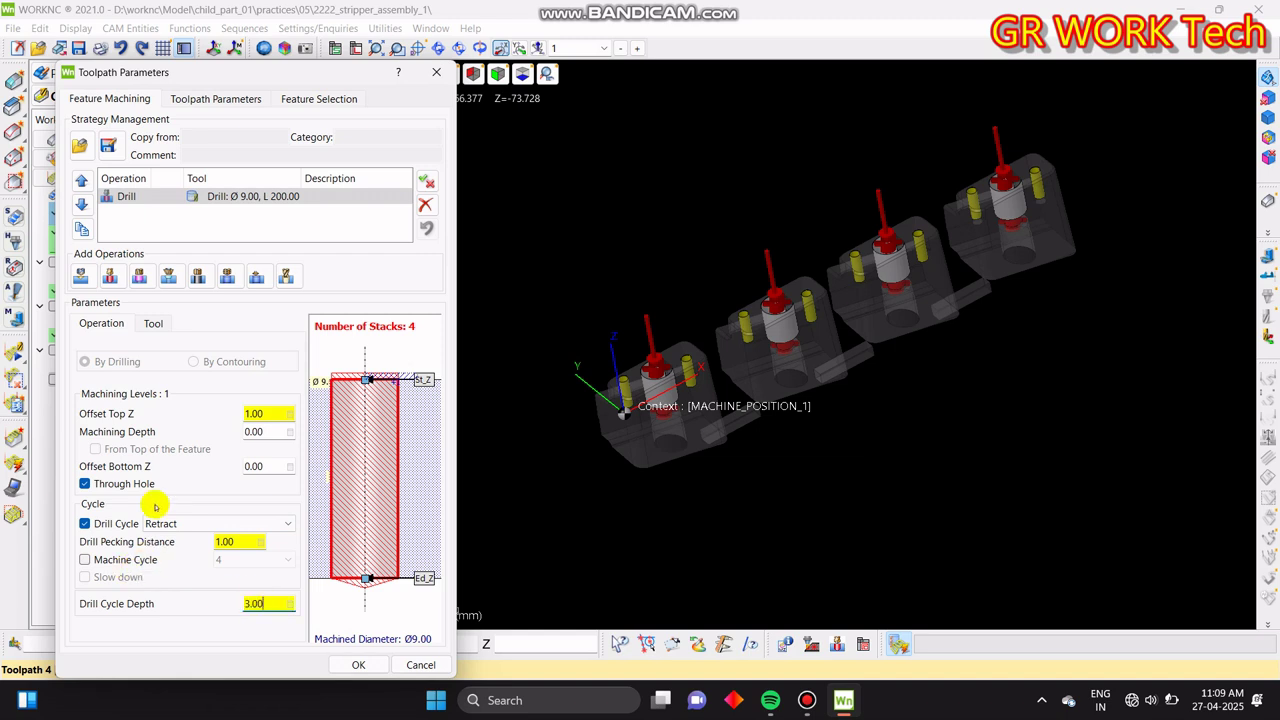
- Set the drill operation's Offset Bottom Z to -5.00
left_click_drag(271, 457, 168, 441)
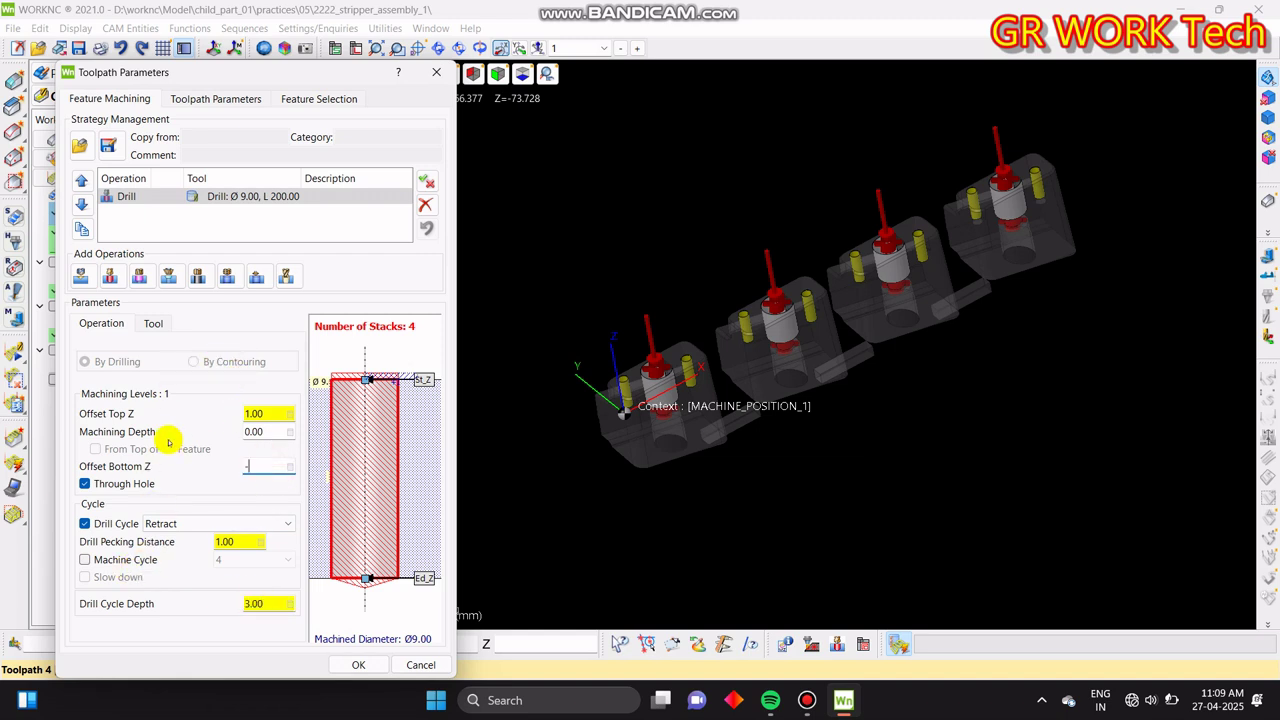
type("-5")
key("Return")
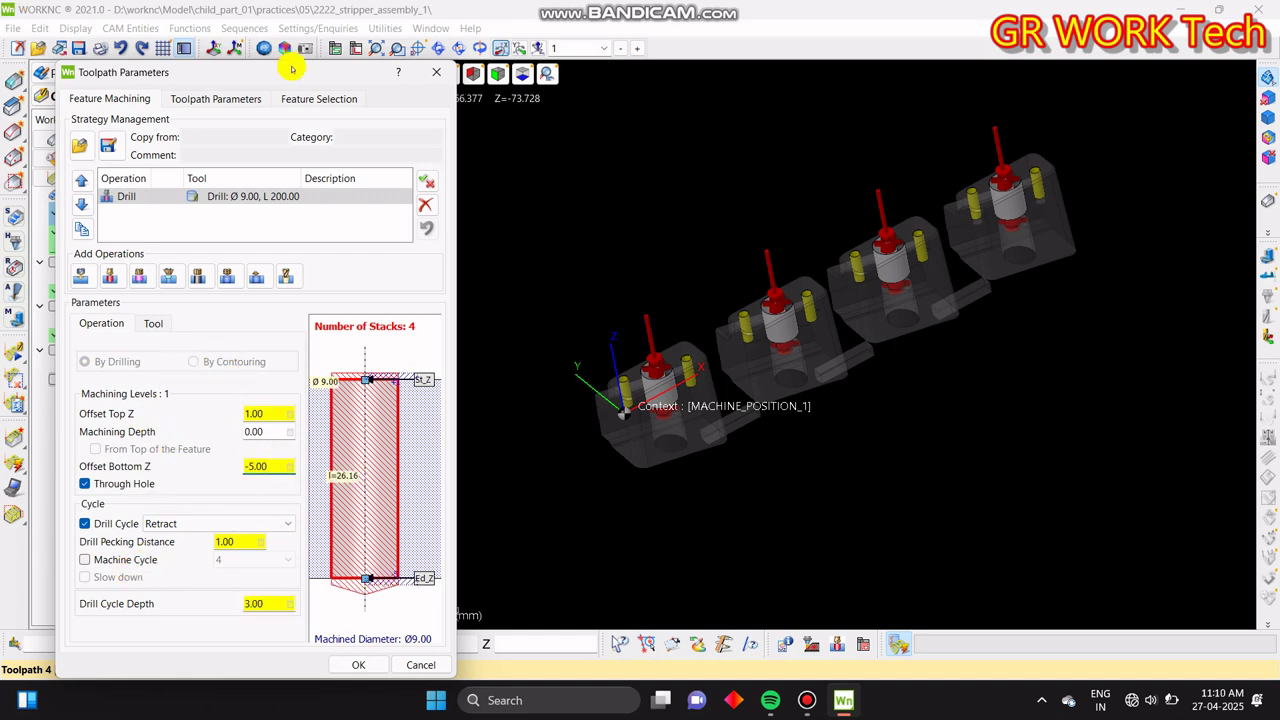
- Set the toolpath's Approach Distance to 5.00 and Retract Distance to 50.00, accept it and close the Drilling Manager
left_click(205, 96)
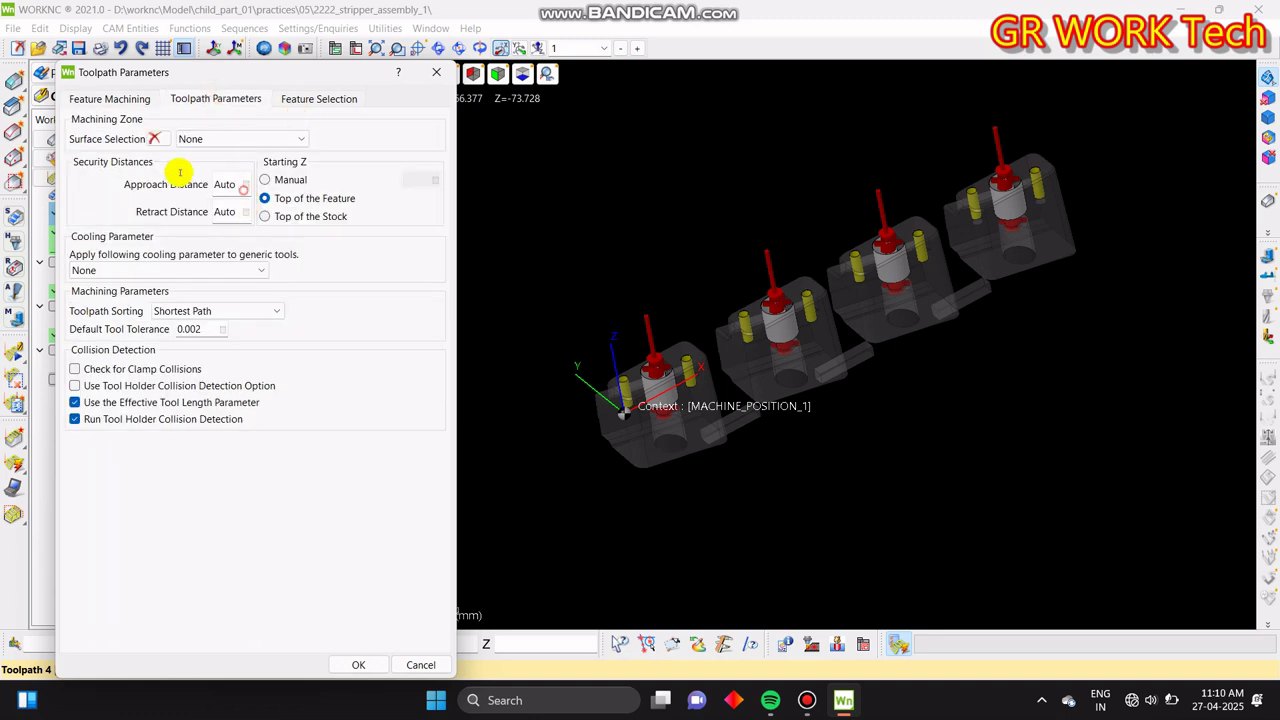
type("5")
key("Return")
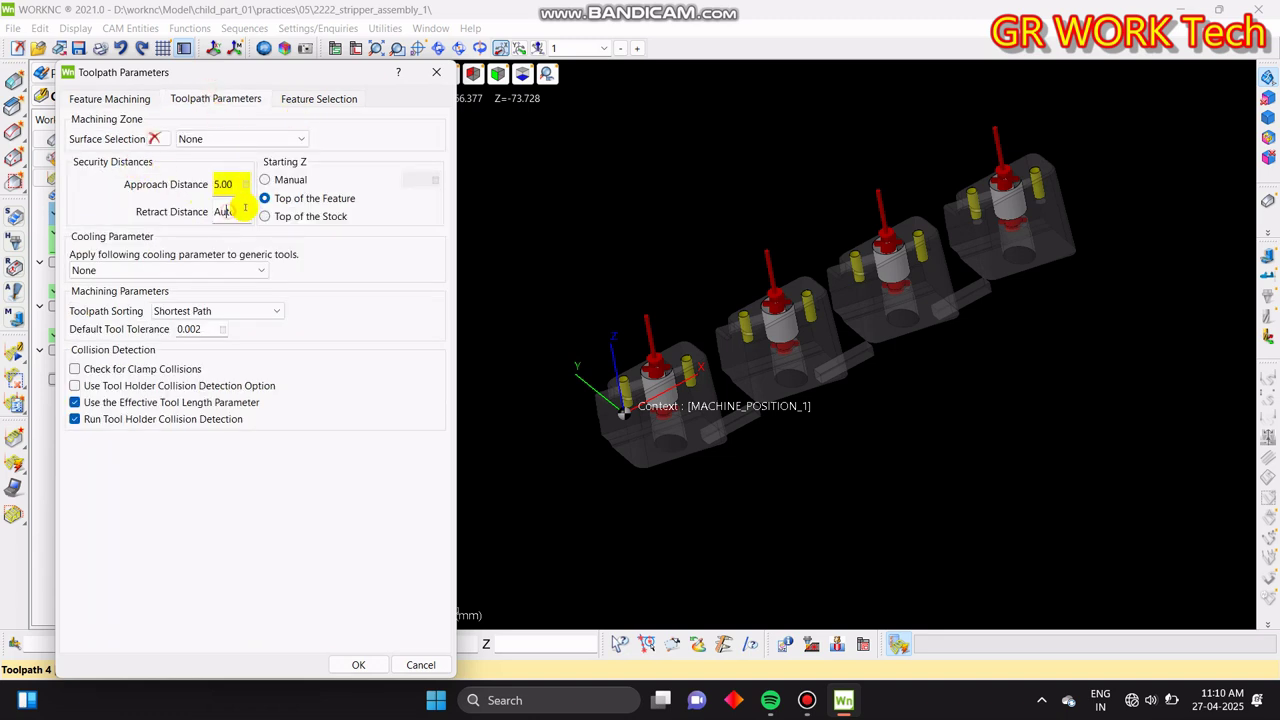
type("50")
key("Return")
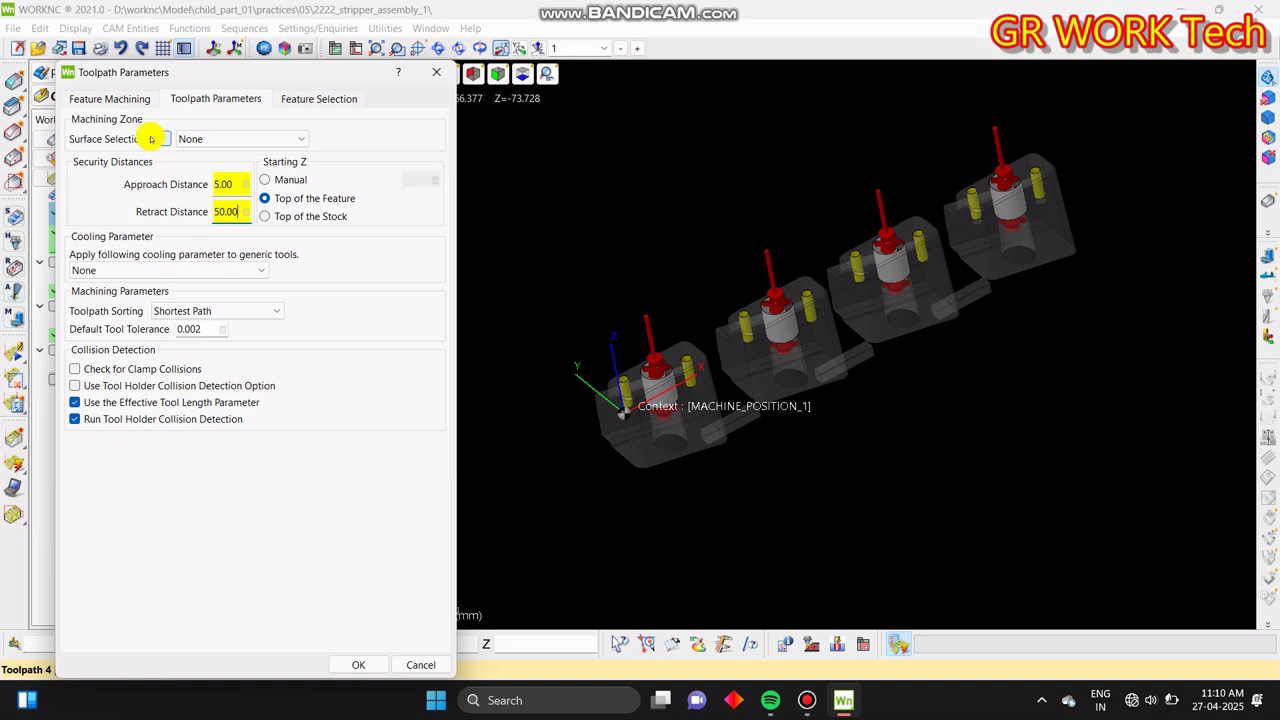
left_click(98, 99)
left_click(357, 664)
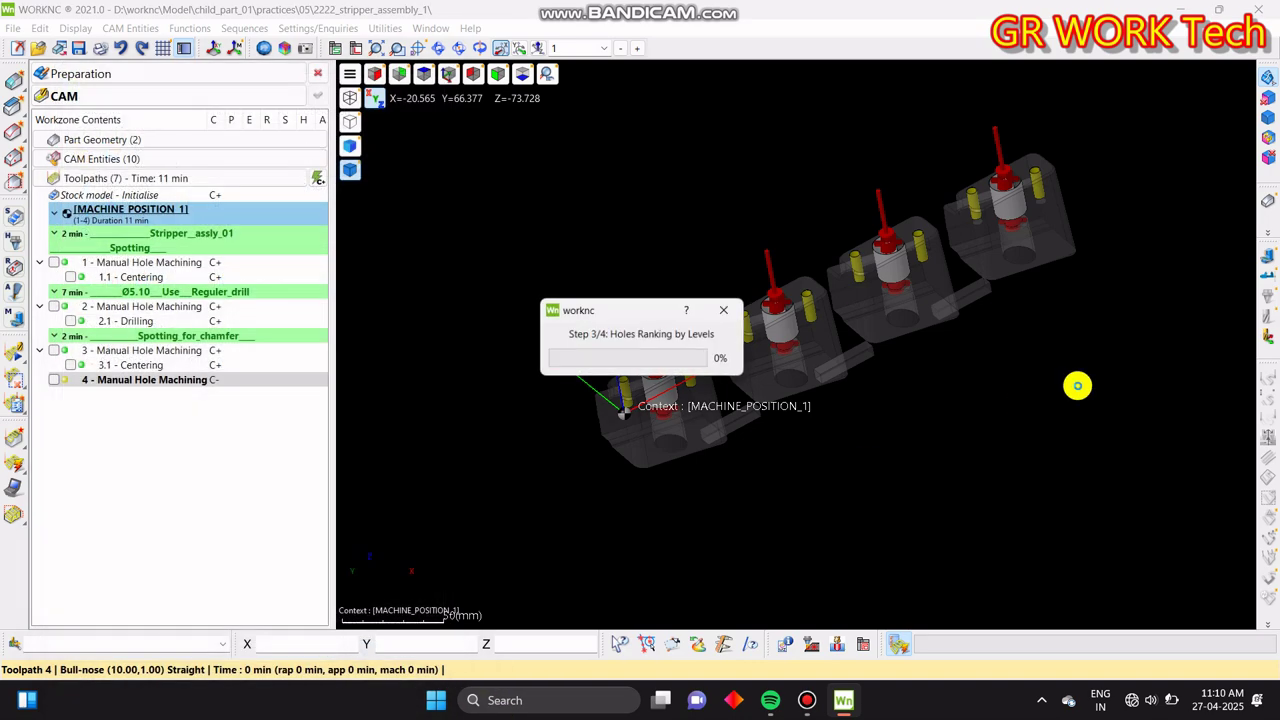
left_click(529, 548)
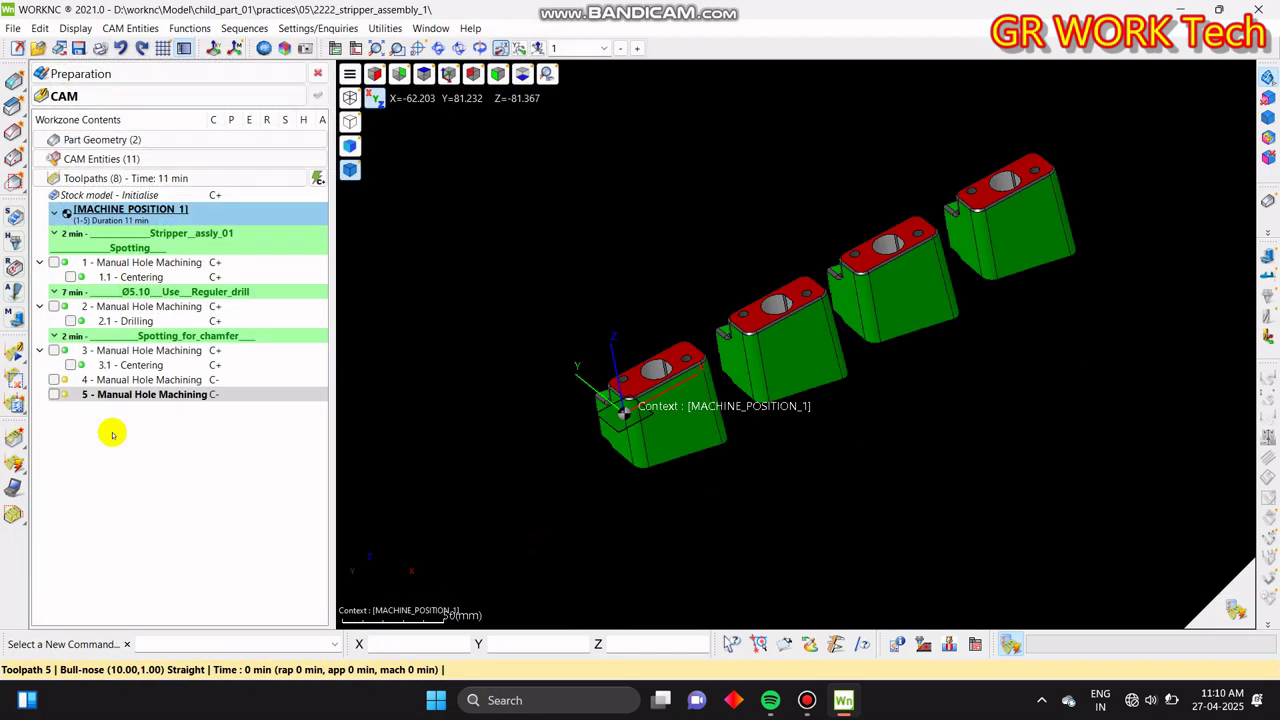
- Move the Ø 9.00 spotting toolpath to the end of the Spotting group, above the Ø5.10 comment, without saving the workzone
left_click(150, 380)
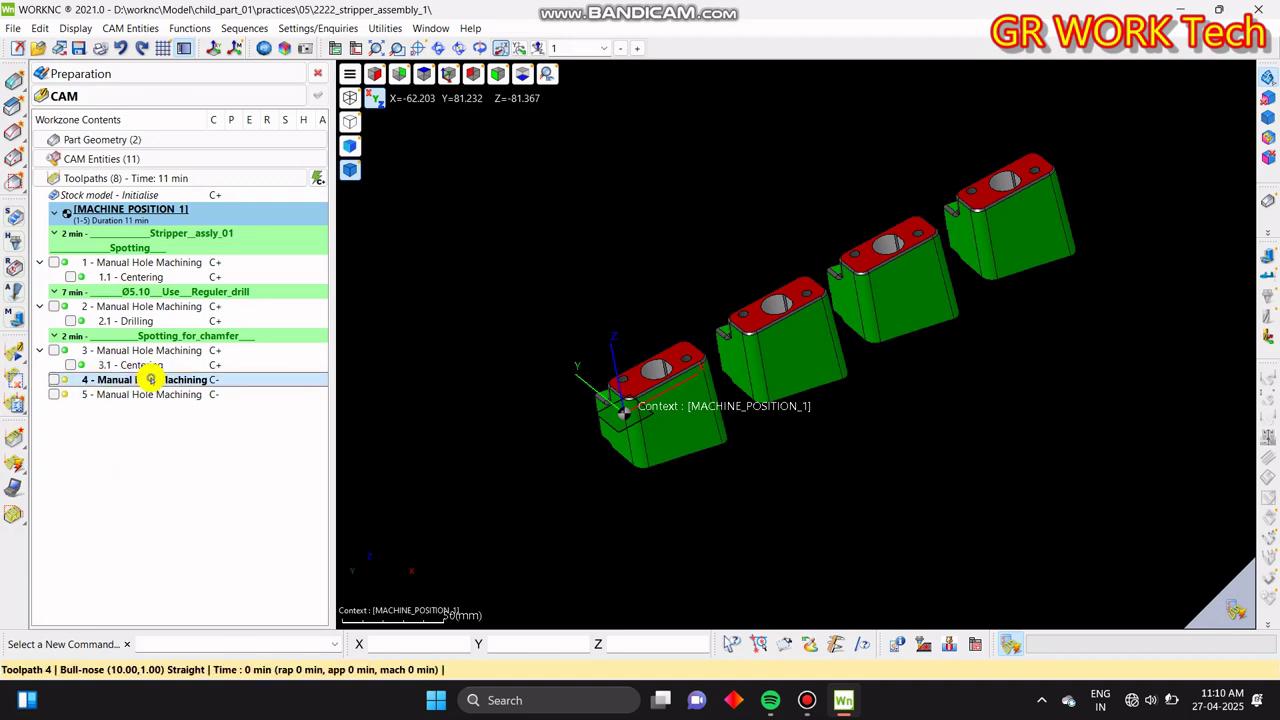
right_click(150, 378)
left_click(177, 354)
left_click(150, 291)
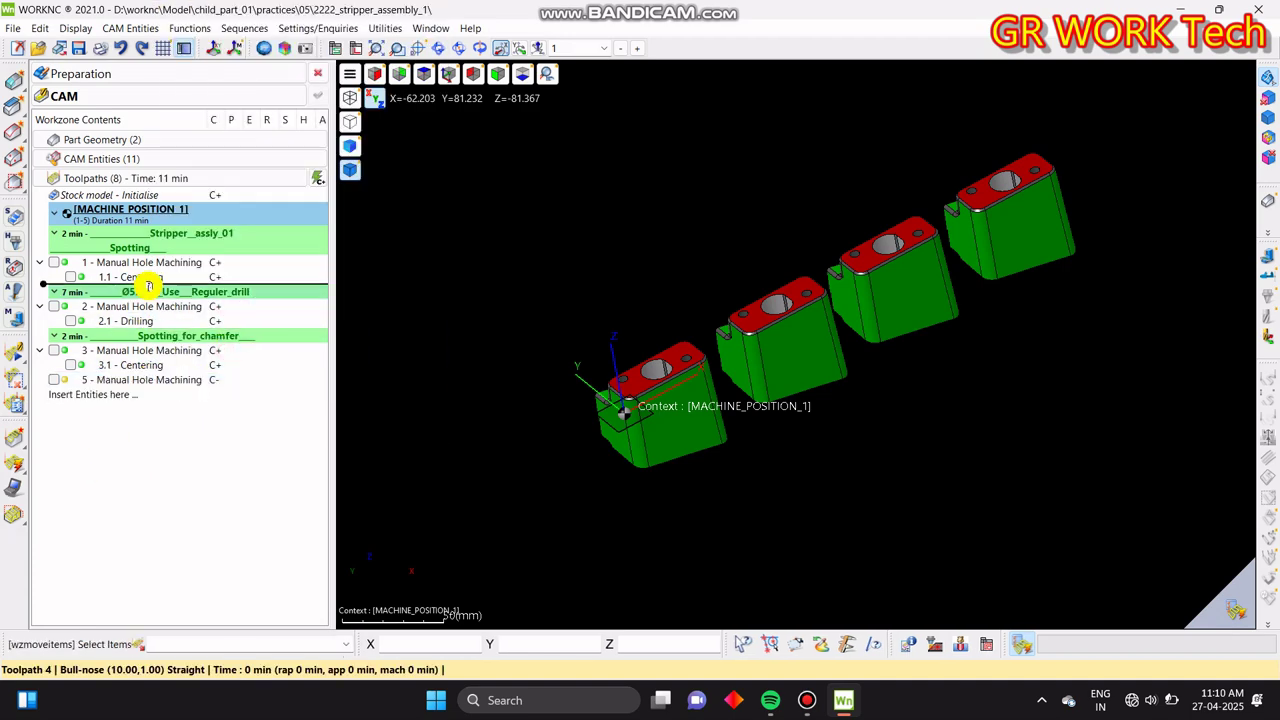
left_click(750, 366)
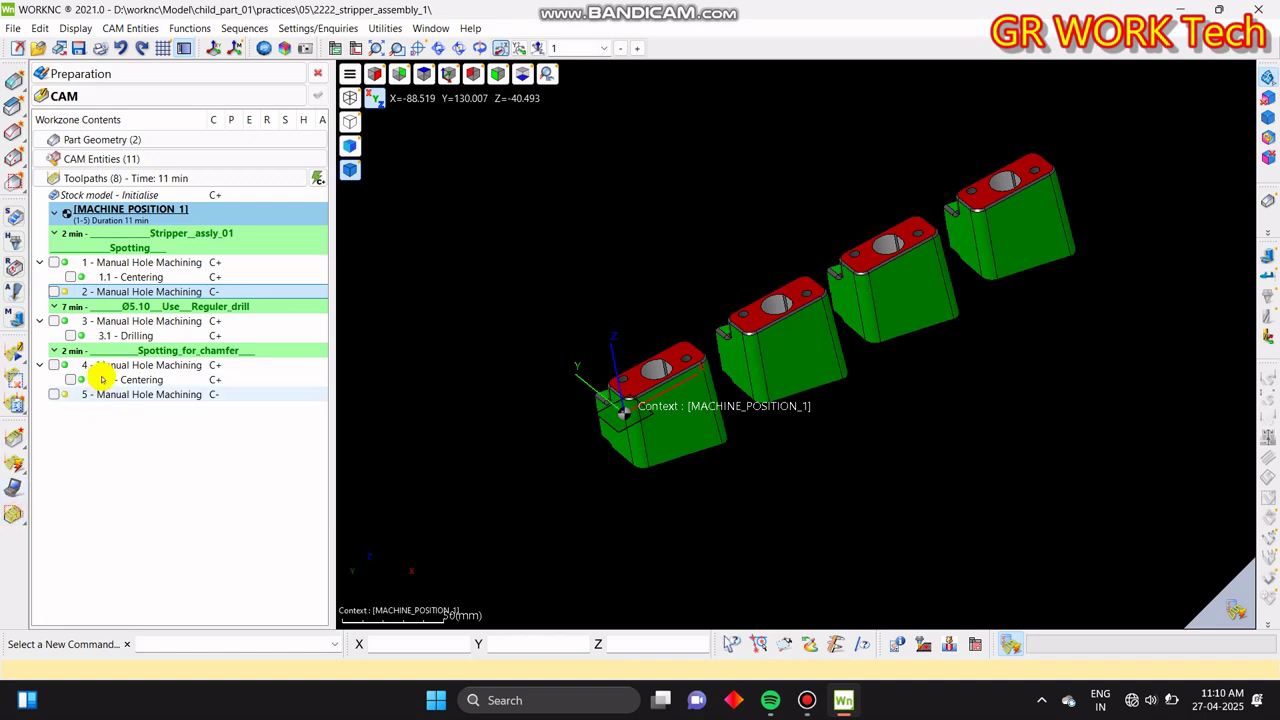
- Move the Ø 9.00 drilling toolpath above the Spotting_for_chamfer comment, without saving the workzone
left_click(134, 394)
right_click(136, 394)
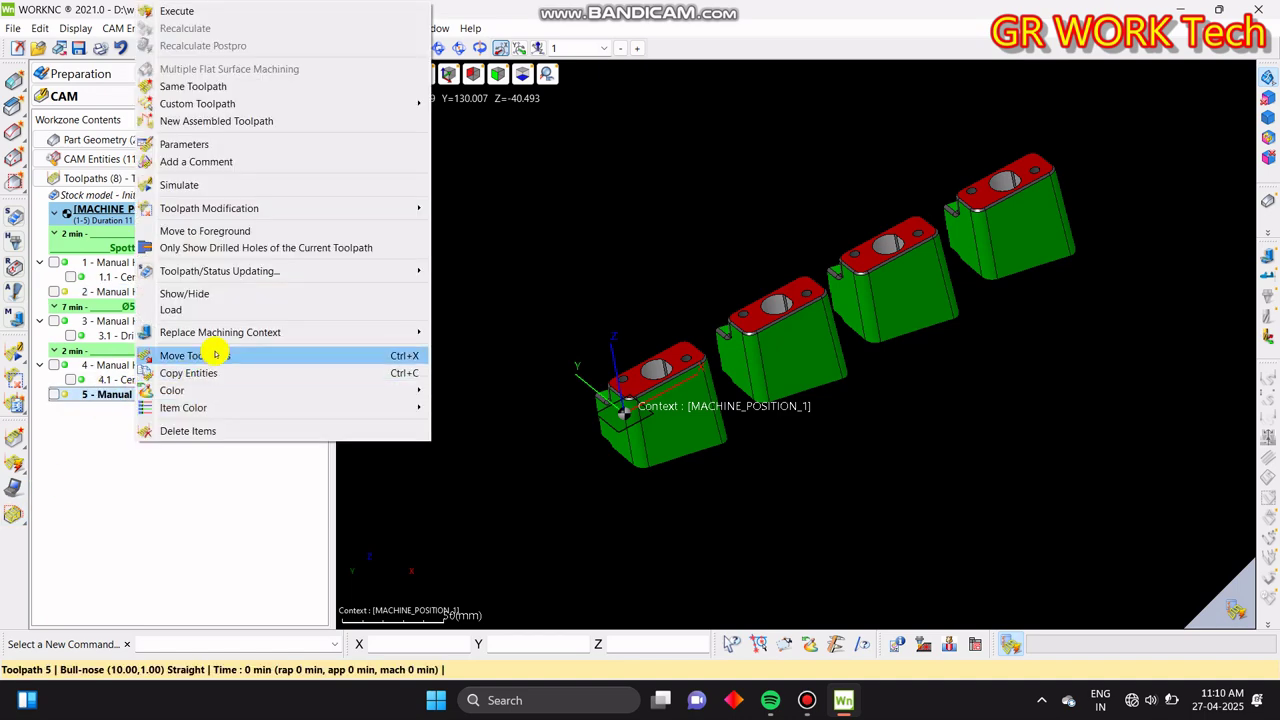
left_click(215, 355)
left_click(177, 348)
left_click(747, 372)
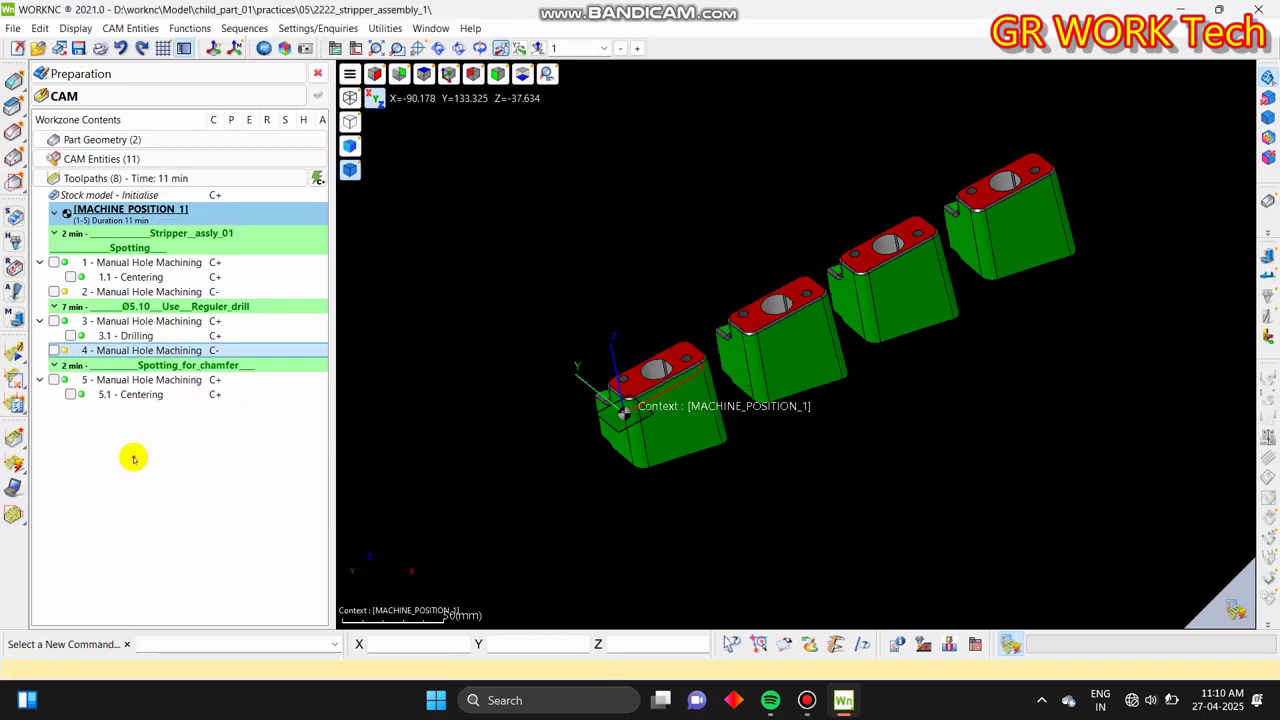
- Copy the Ø5.10 Use Reguler_drill comment to just above the Ø 9.00 drilling toolpath, without saving the workzone
right_click(182, 305)
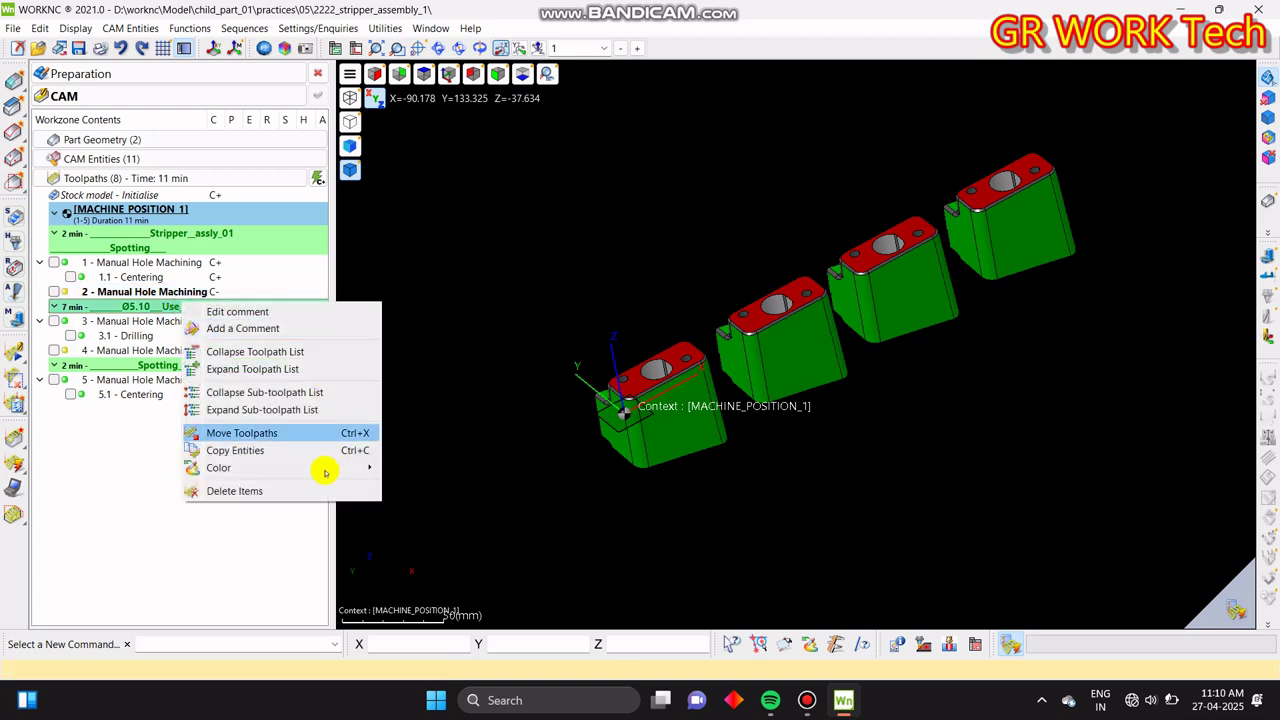
left_click(308, 449)
left_click(60, 337)
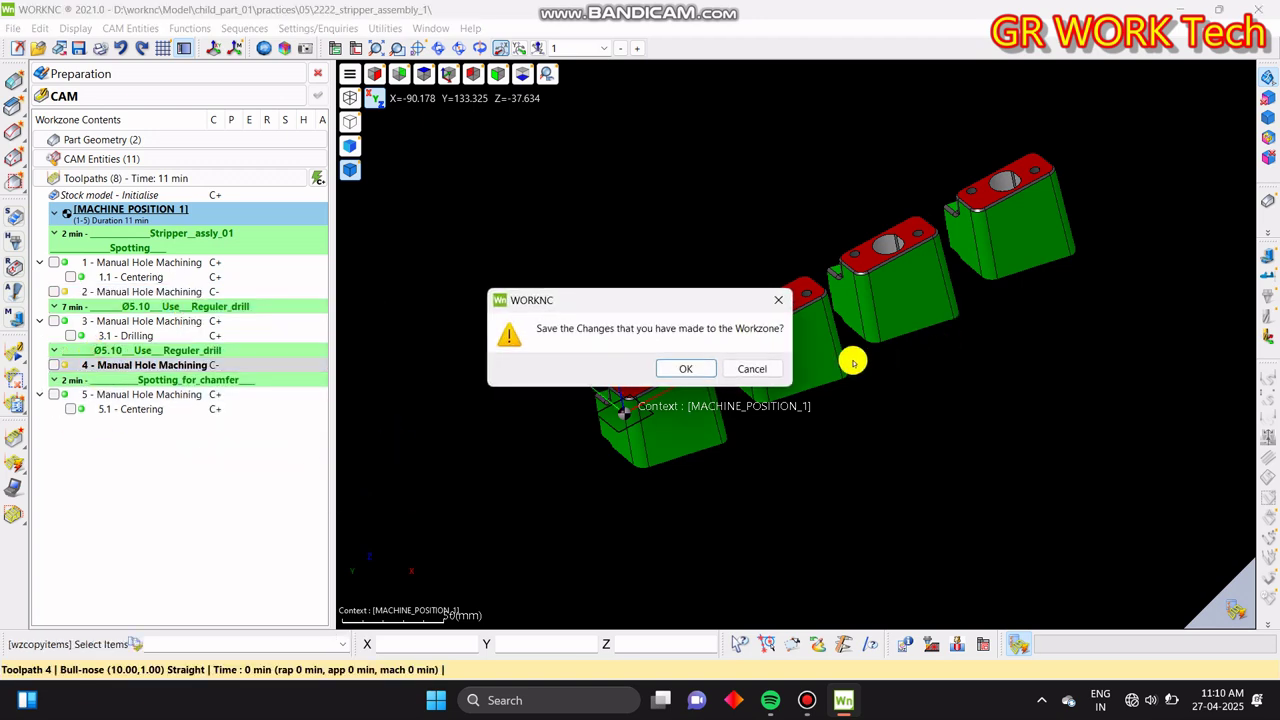
left_click(750, 368)
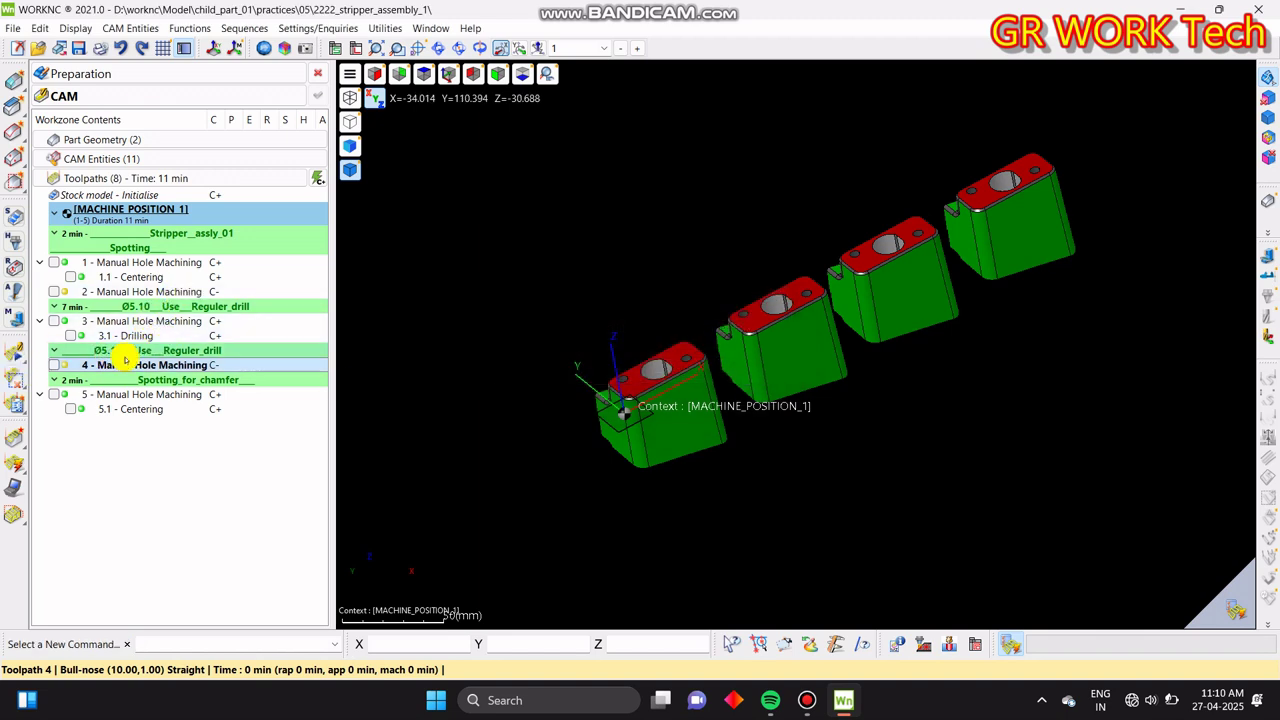
- Edit the copied comment to read _______Ø9.00__Use___Reguler_drill
right_click(125, 352)
left_click(175, 381)
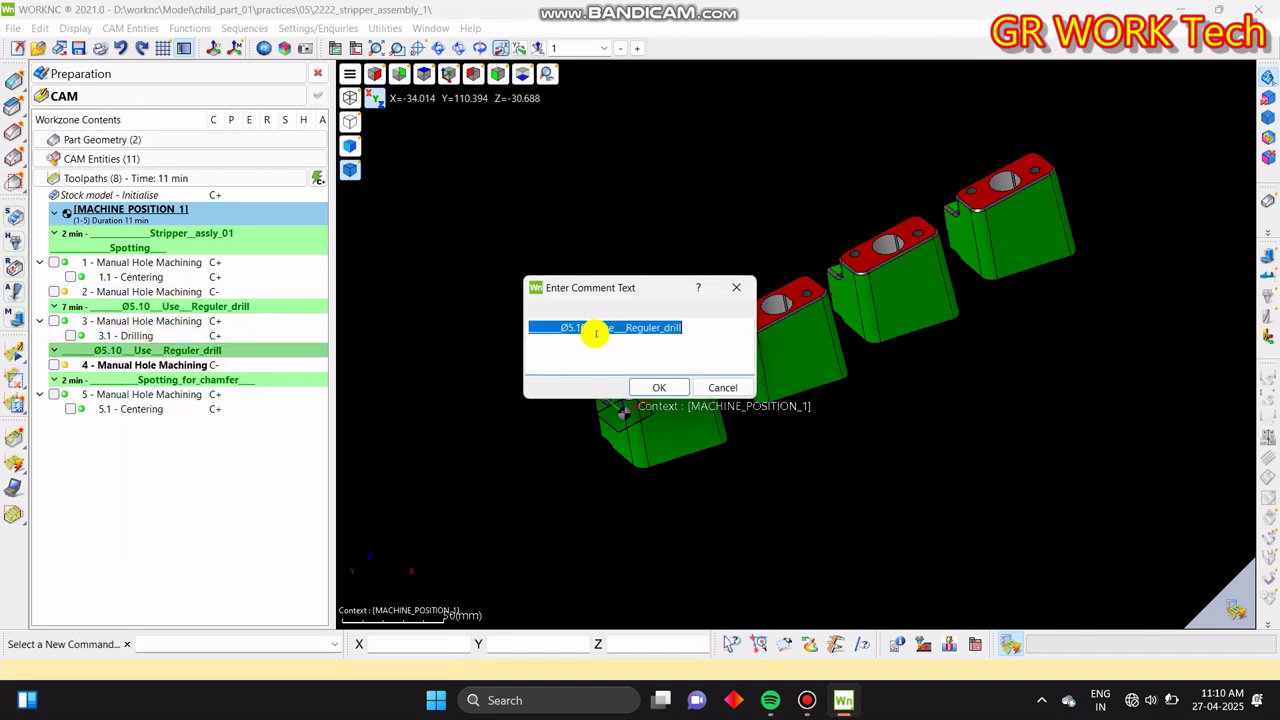
left_click(591, 331)
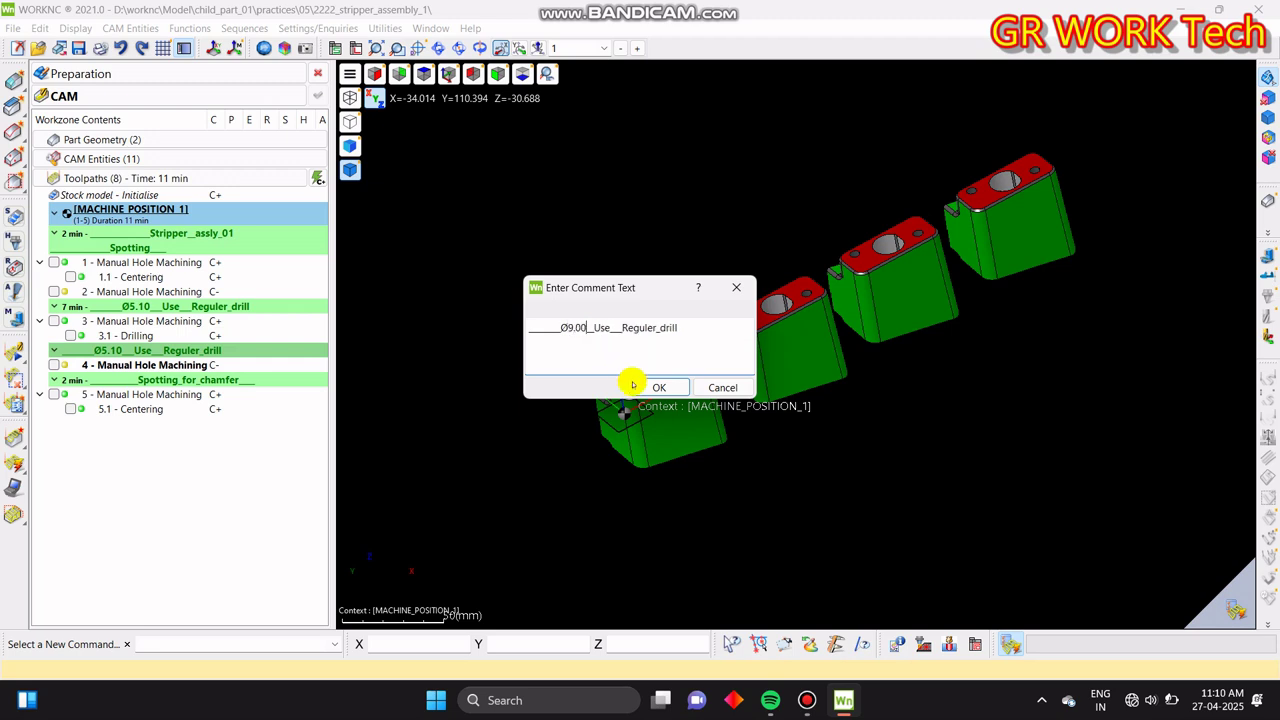
left_click(676, 386)
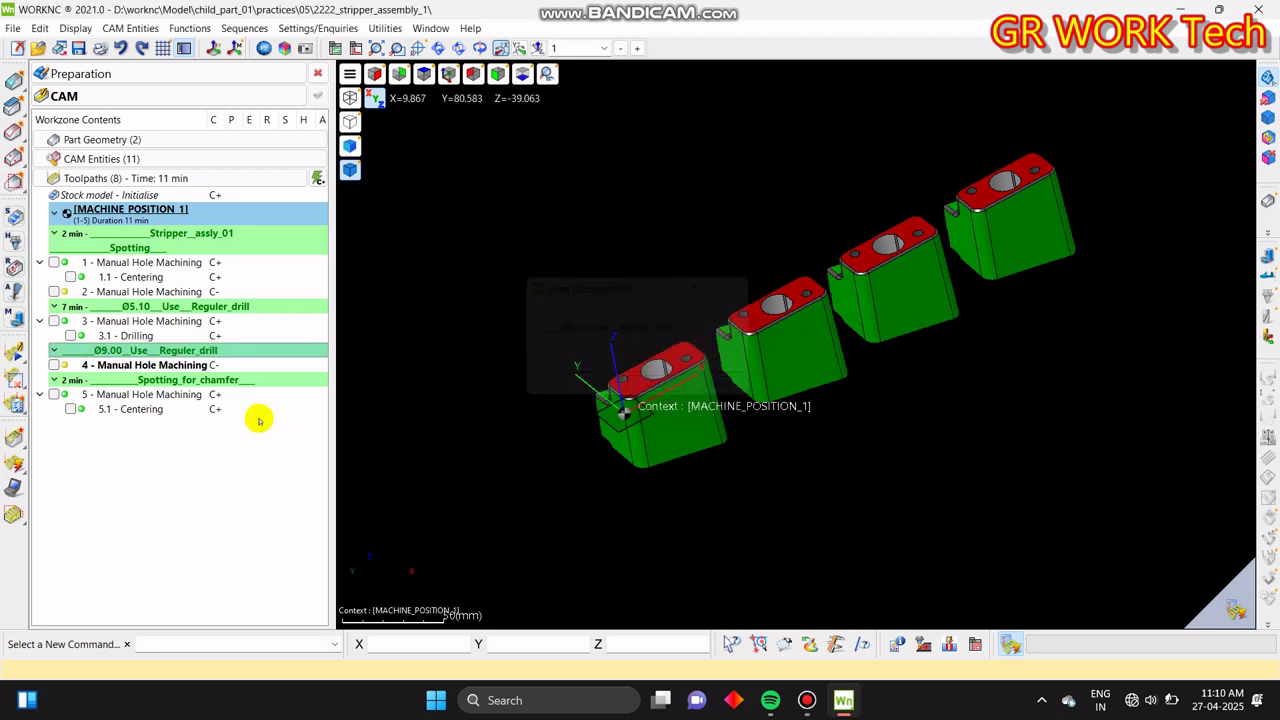
- Calculate the uncalculated Ø 9.00 spotting and drilling toolpaths
right_click(152, 486)
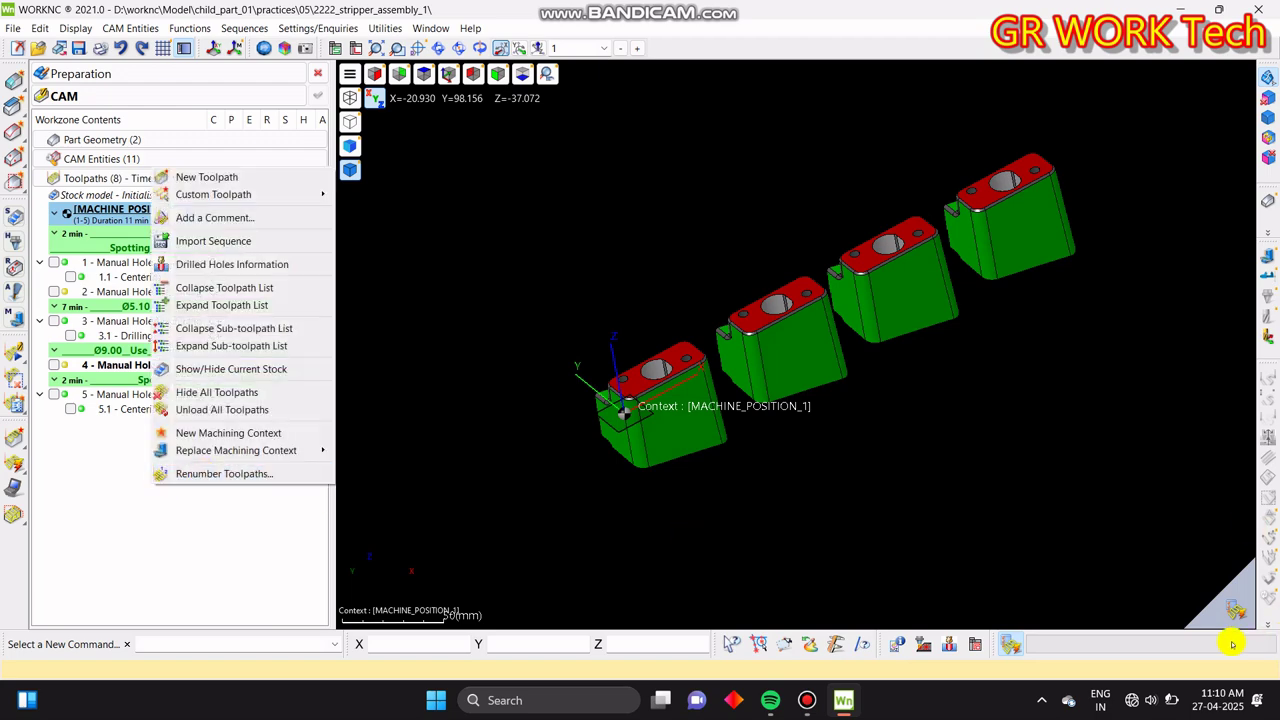
left_click(1238, 597)
left_click(564, 578)
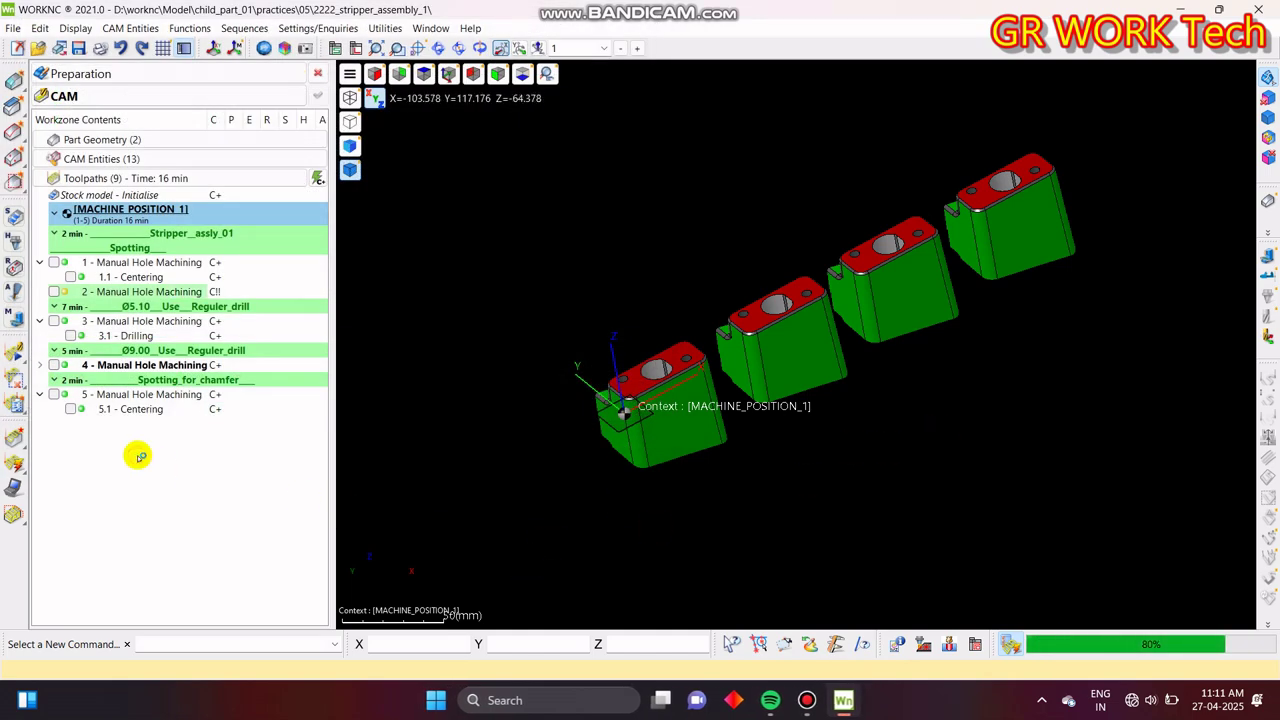
- Expand all sub-toolpaths, display the Ø 9.00 drilling toolpath and examine how it runs through the holes
right_click(172, 498)
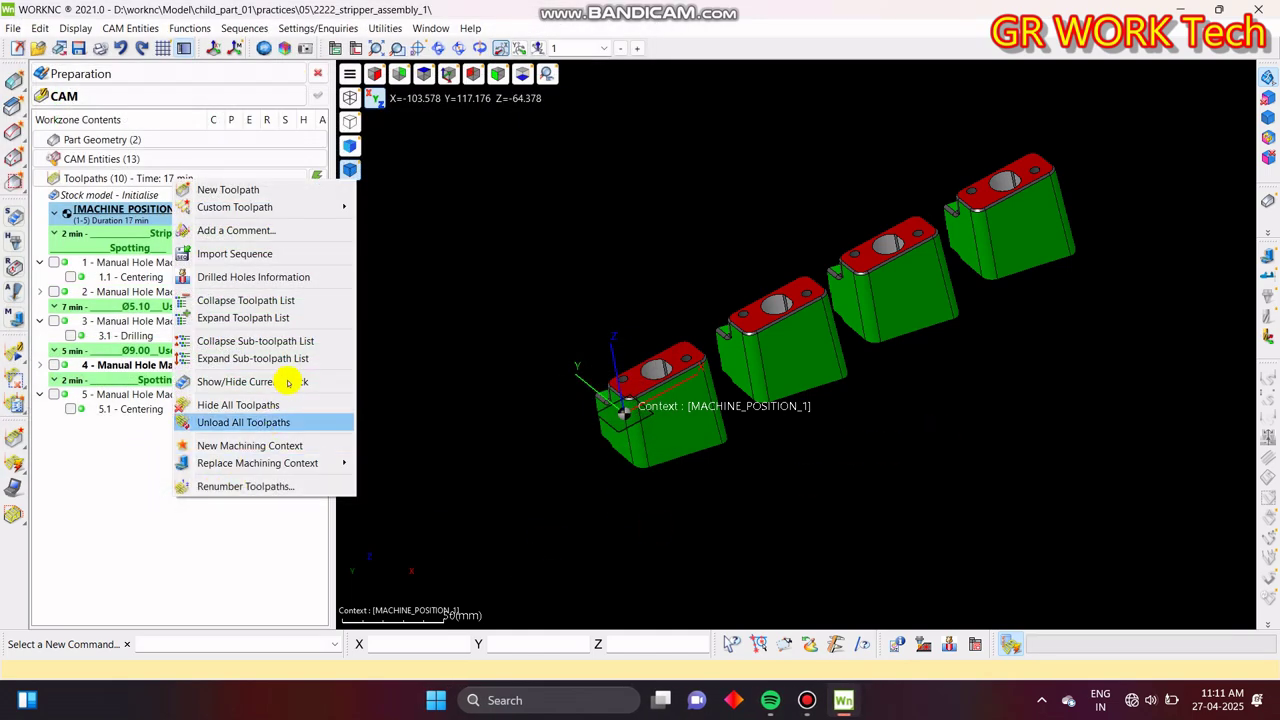
left_click(294, 362)
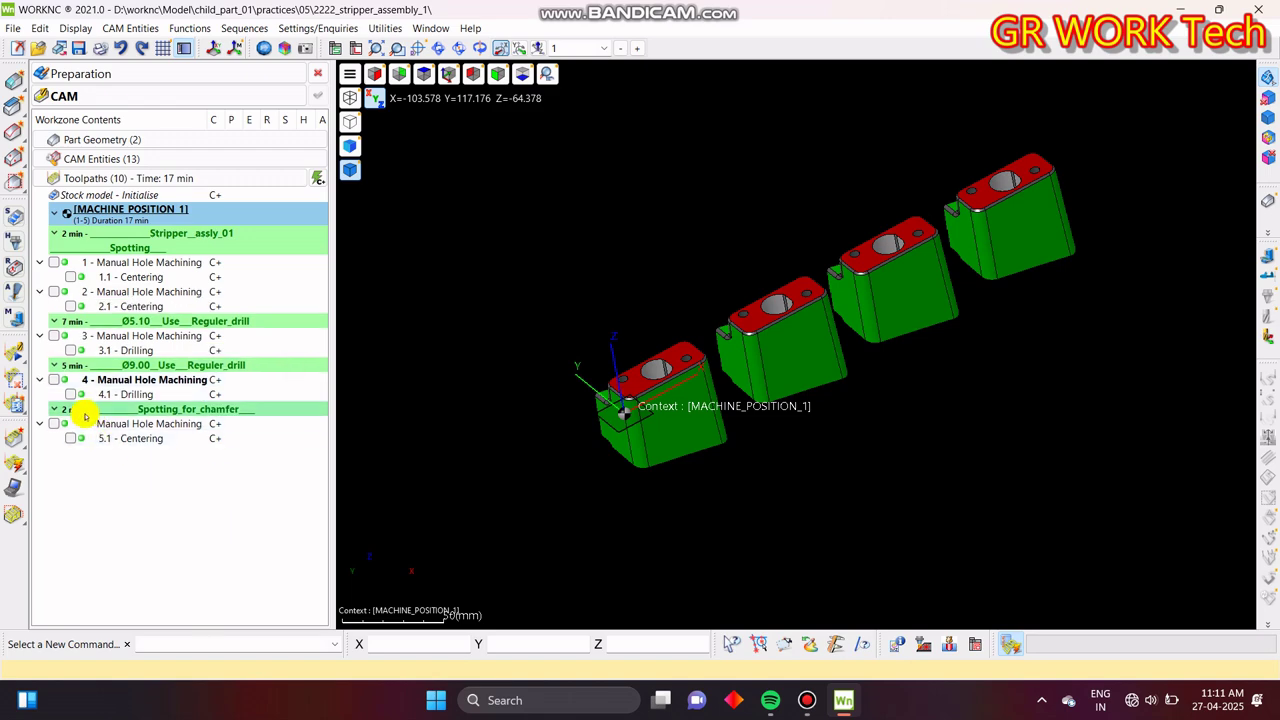
left_click(54, 380)
middle_click_drag(859, 406, 836, 465)
scroll(780, 472, "up", 3)
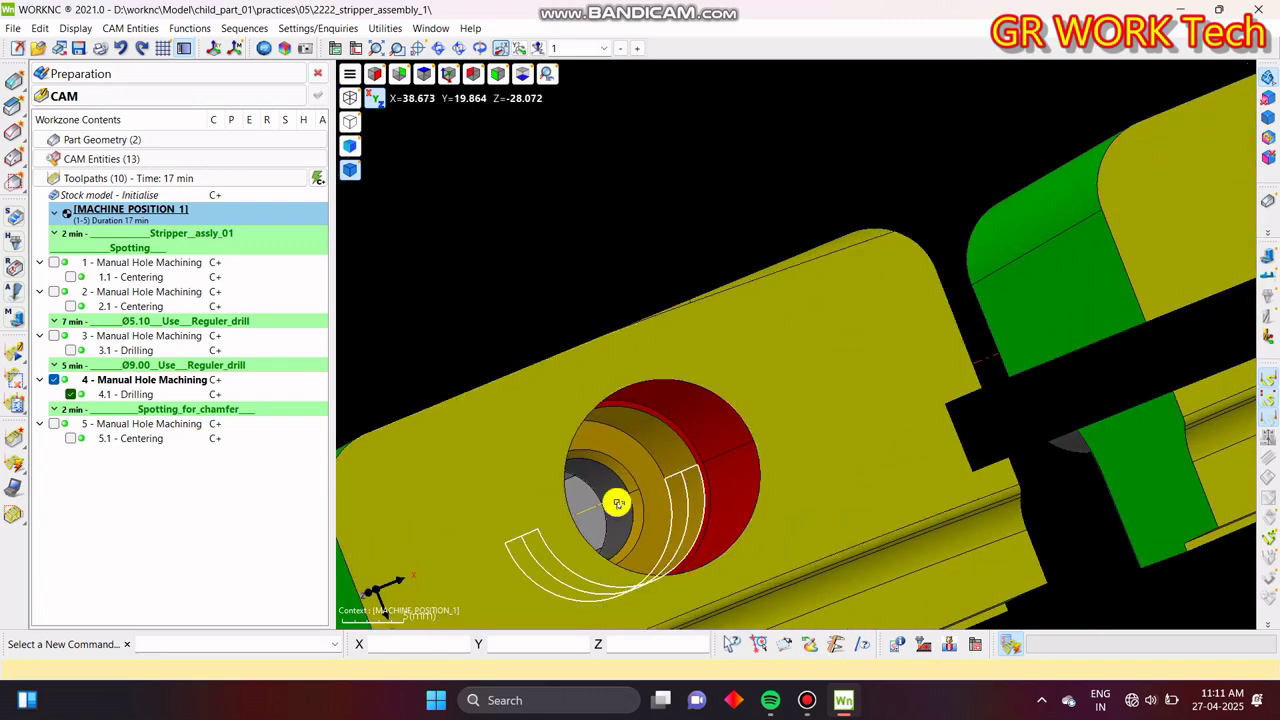
- Hide surfaces around the Ø 9.00 hole and examine the drill tip at toolpath 4.1's cutting point
mouse_move(571, 512)
middle_click_drag(571, 512, 909, 407)
left_click(1270, 97)
scroll(786, 294, "up", 4)
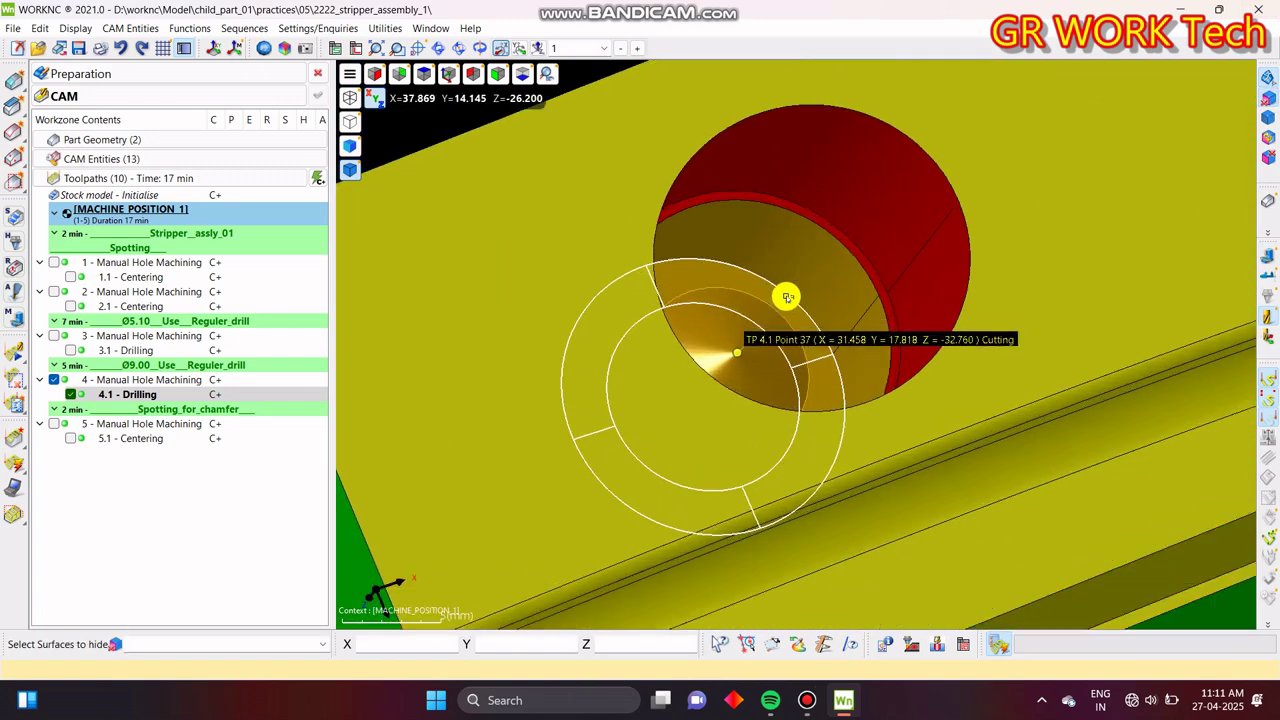
left_click(799, 312)
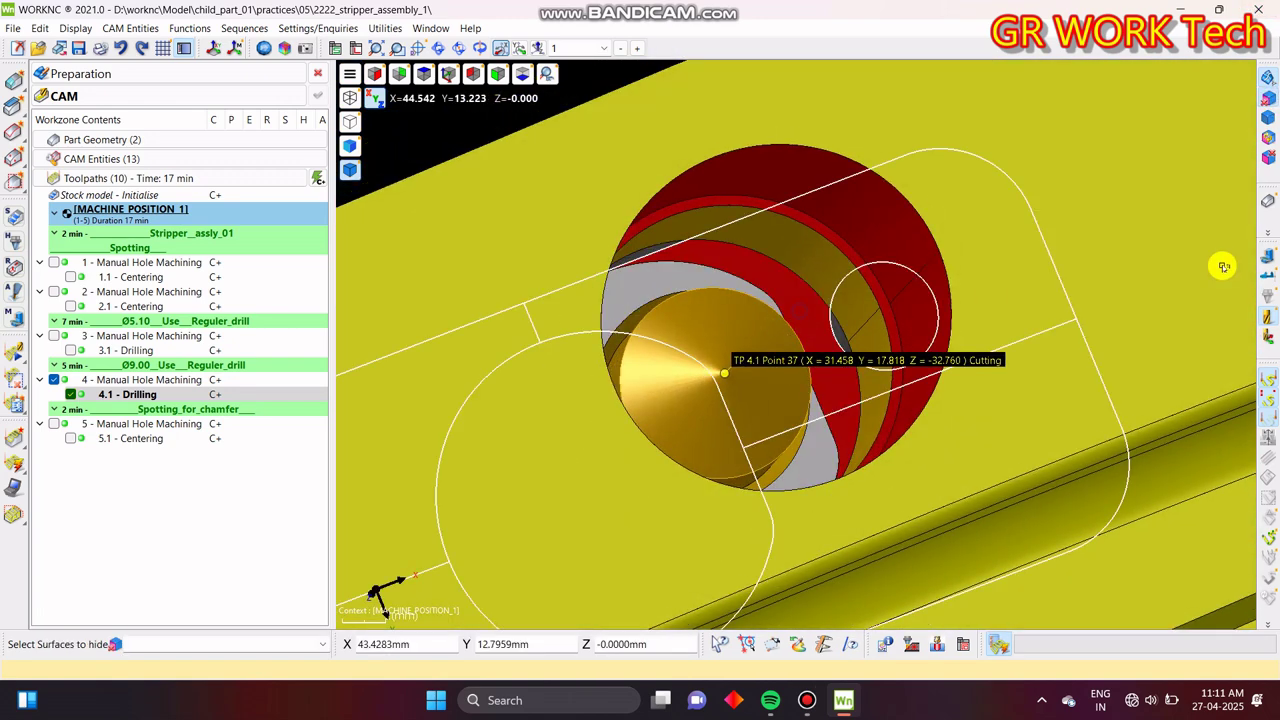
left_click(1267, 136)
middle_click_drag(599, 477, 582, 277)
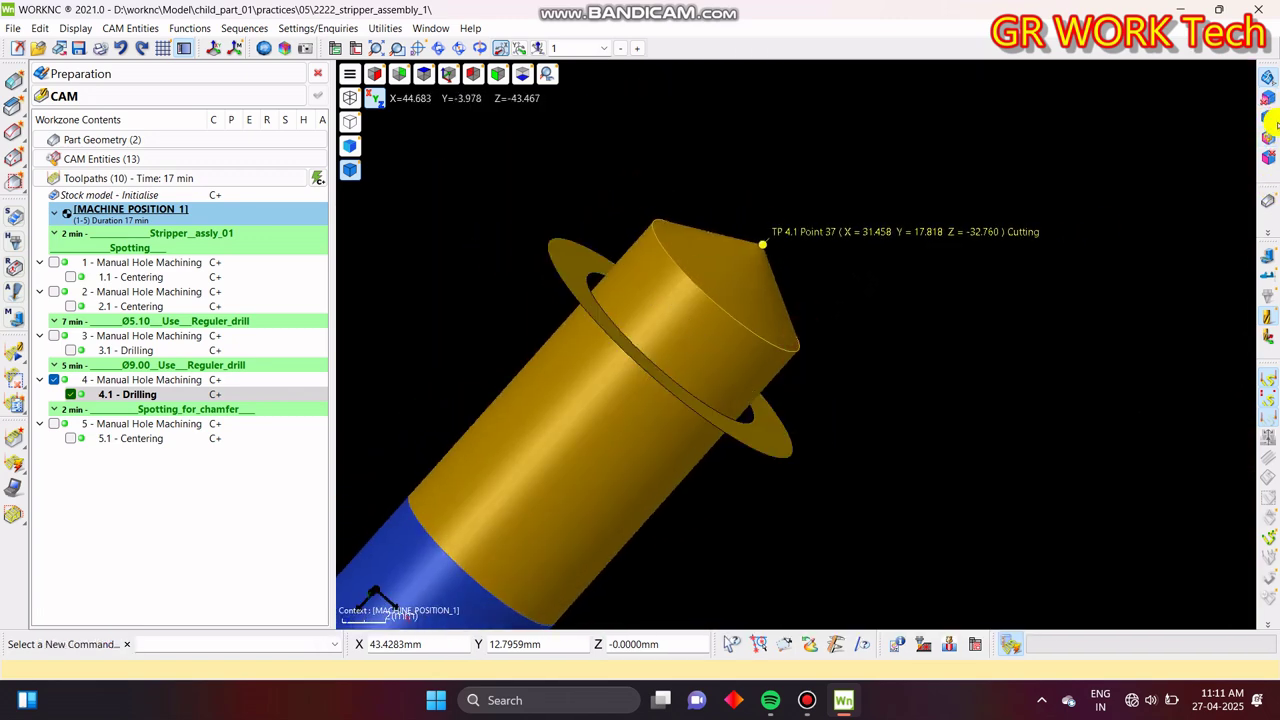
- Bring the part surfaces back into display and view the drill position on the whole stripper assembly
left_click(1267, 140)
middle_click_drag(1171, 174, 764, 349)
key("Home")
scroll(791, 386, "up", 4)
scroll(690, 330, "up", 2)
middle_click_drag(786, 431, 824, 392)
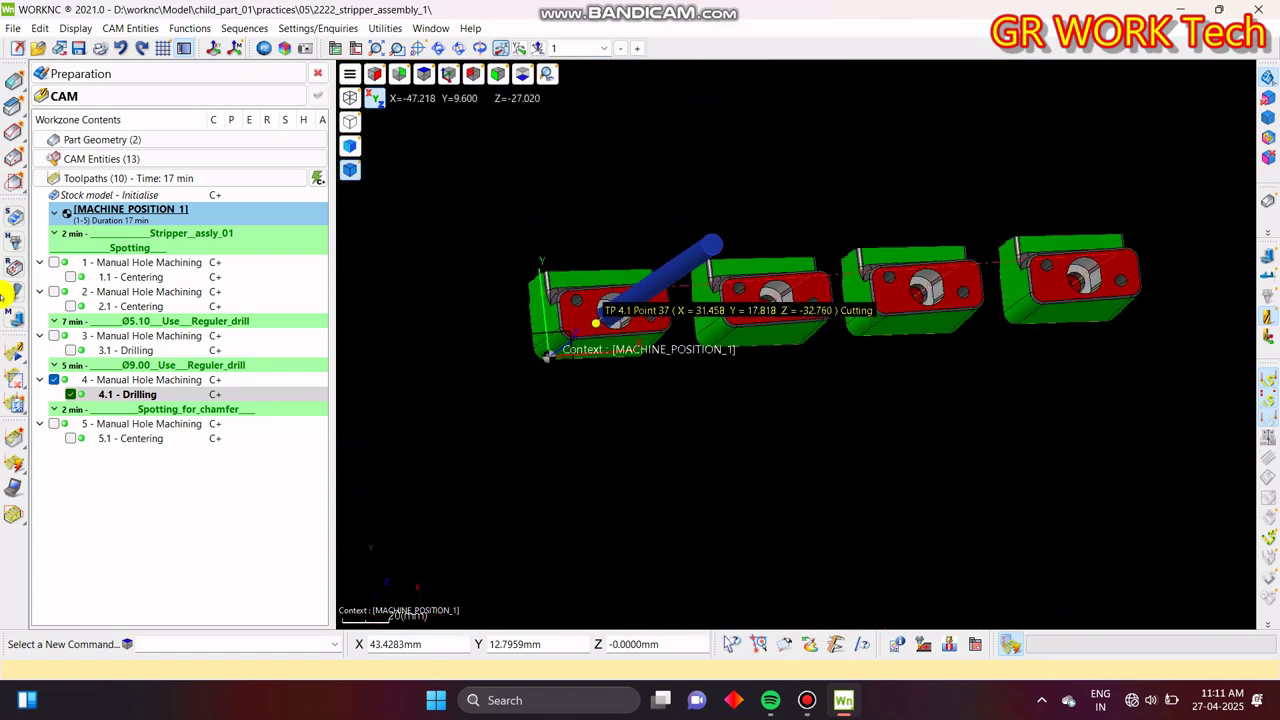
- Turn off the display of the Ø 9.00 and Ø 5.10 drilling toolpaths and save the workzone
left_click(56, 379)
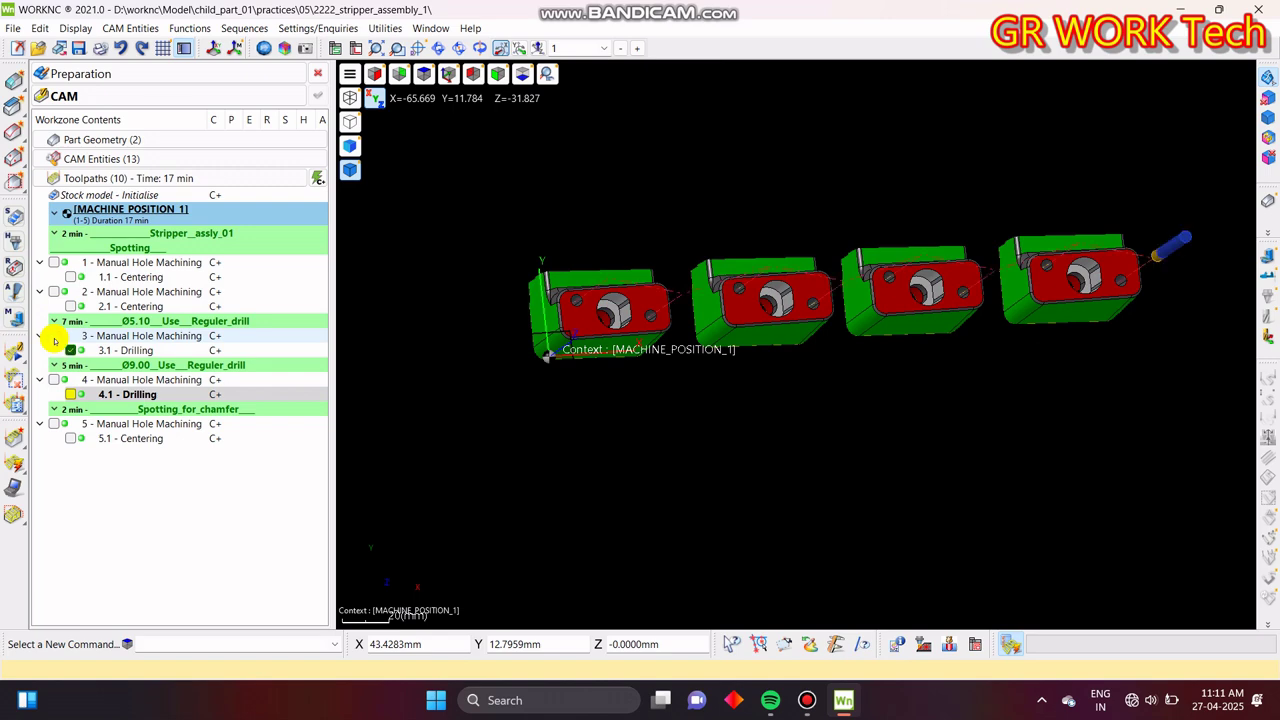
left_click(55, 340)
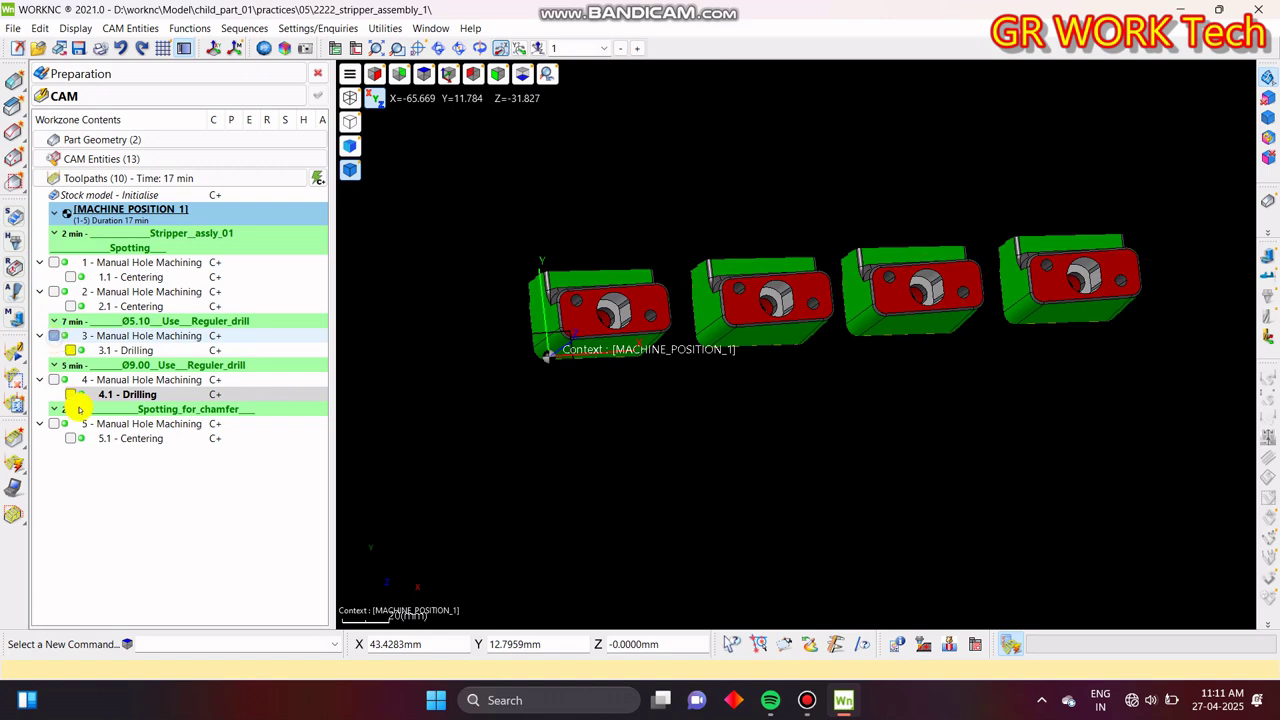
left_click(222, 262)
left_click(82, 49)
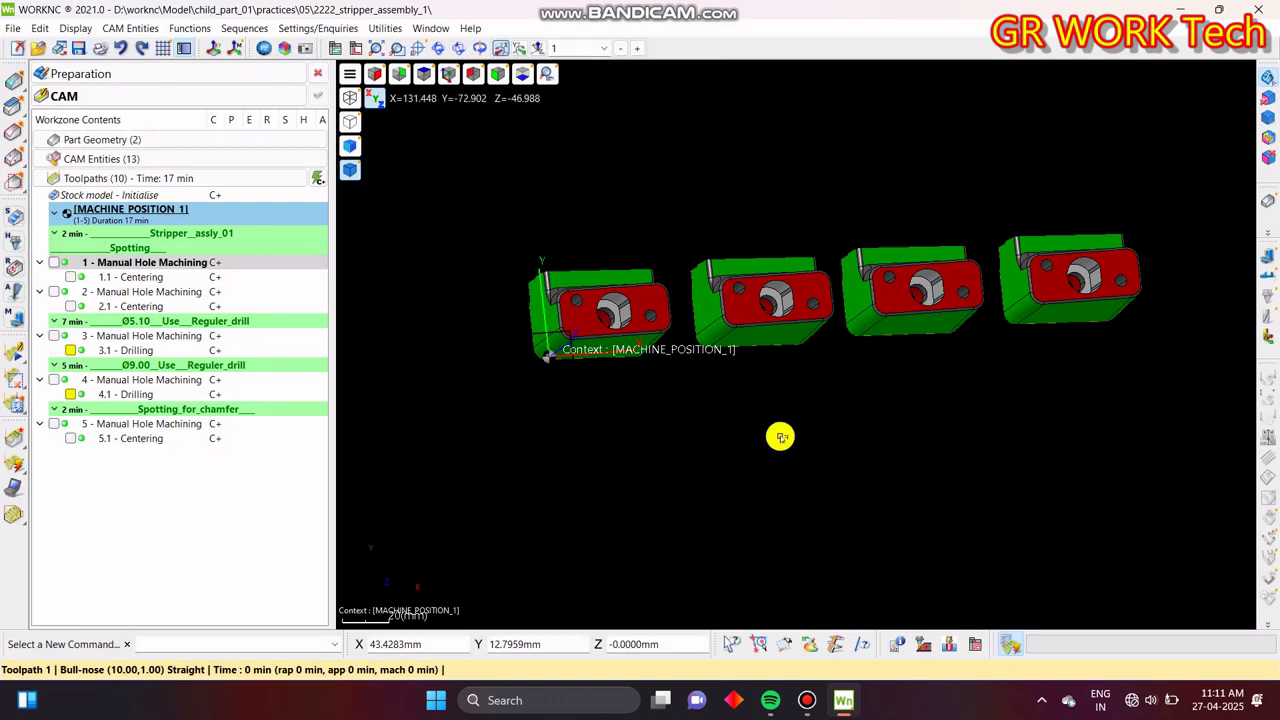
- Lock all toolpaths from 1 to 5.1 against recalculation
middle_click_drag(862, 353, 836, 414)
key("z")
middle_click_drag(706, 406, 866, 410)
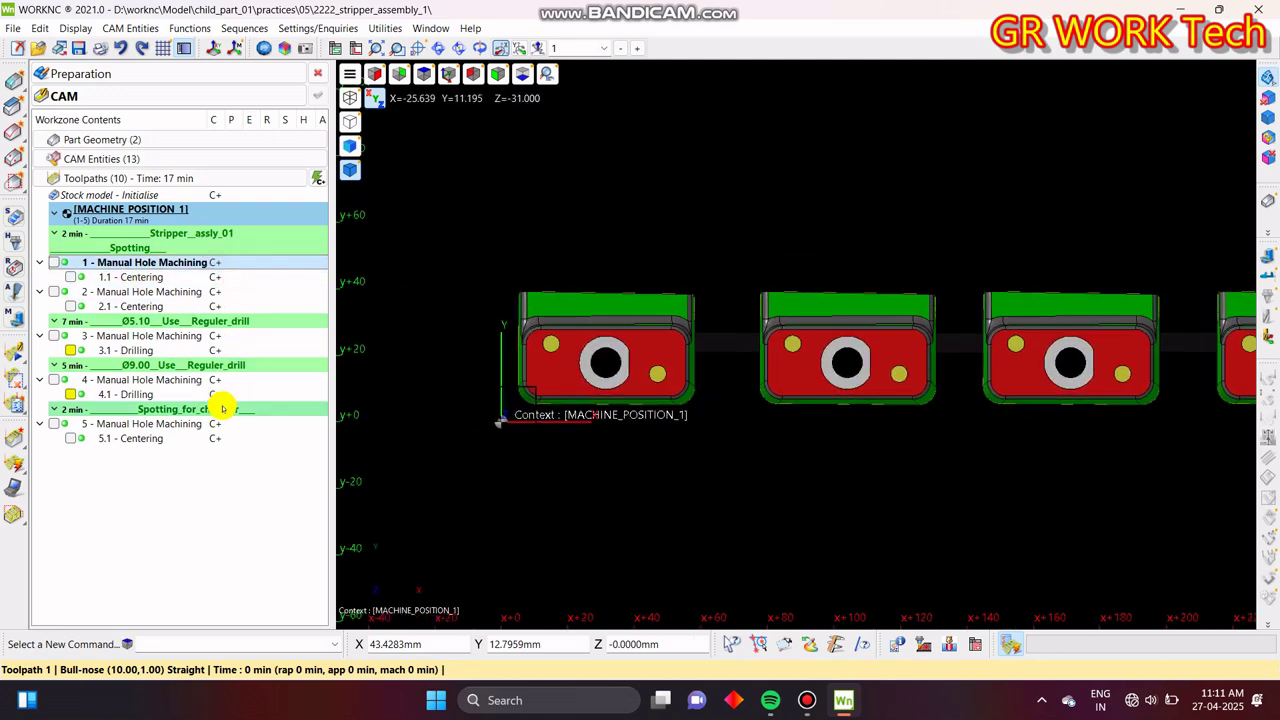
left_click(225, 445, "shift")
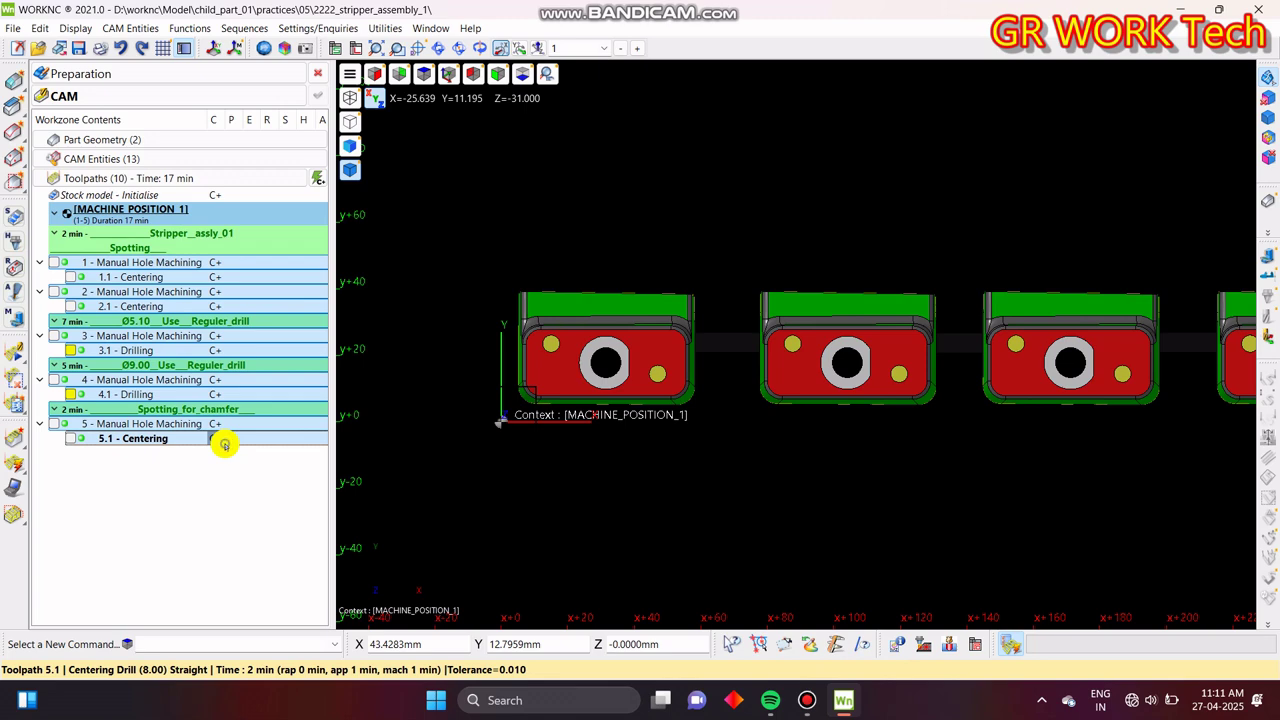
right_click(225, 445)
left_click(298, 433)
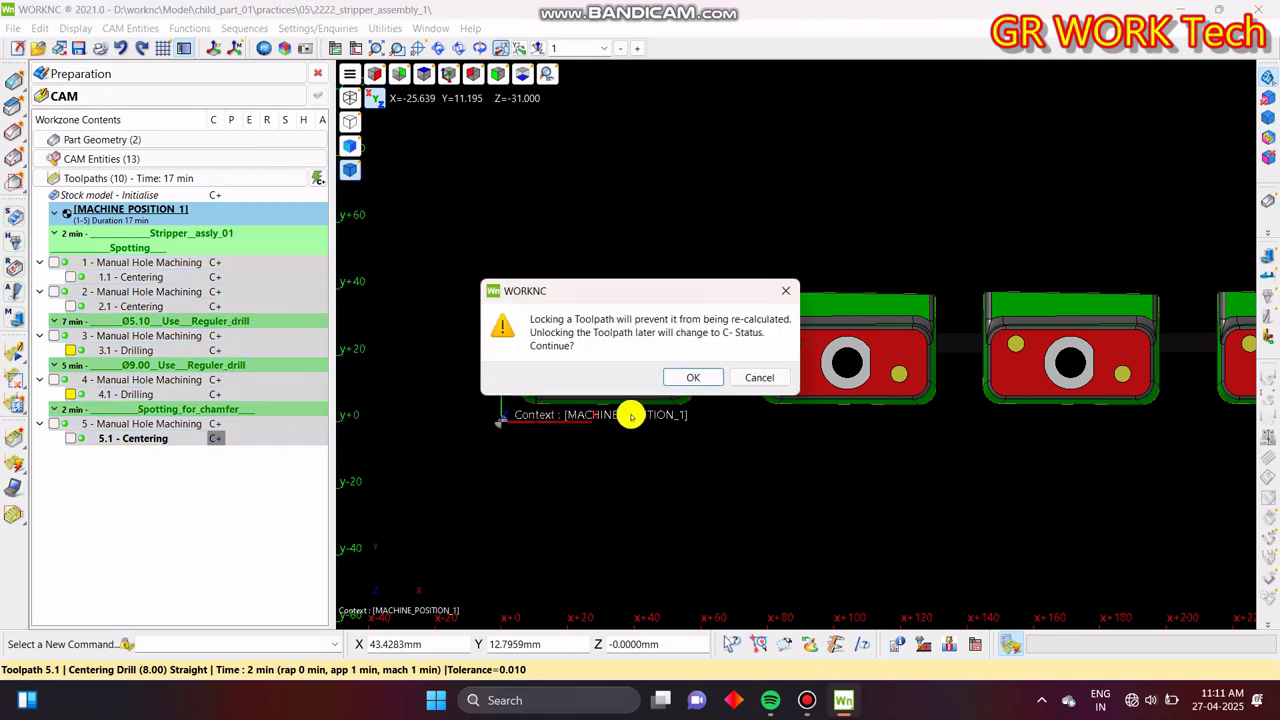
left_click(708, 377)
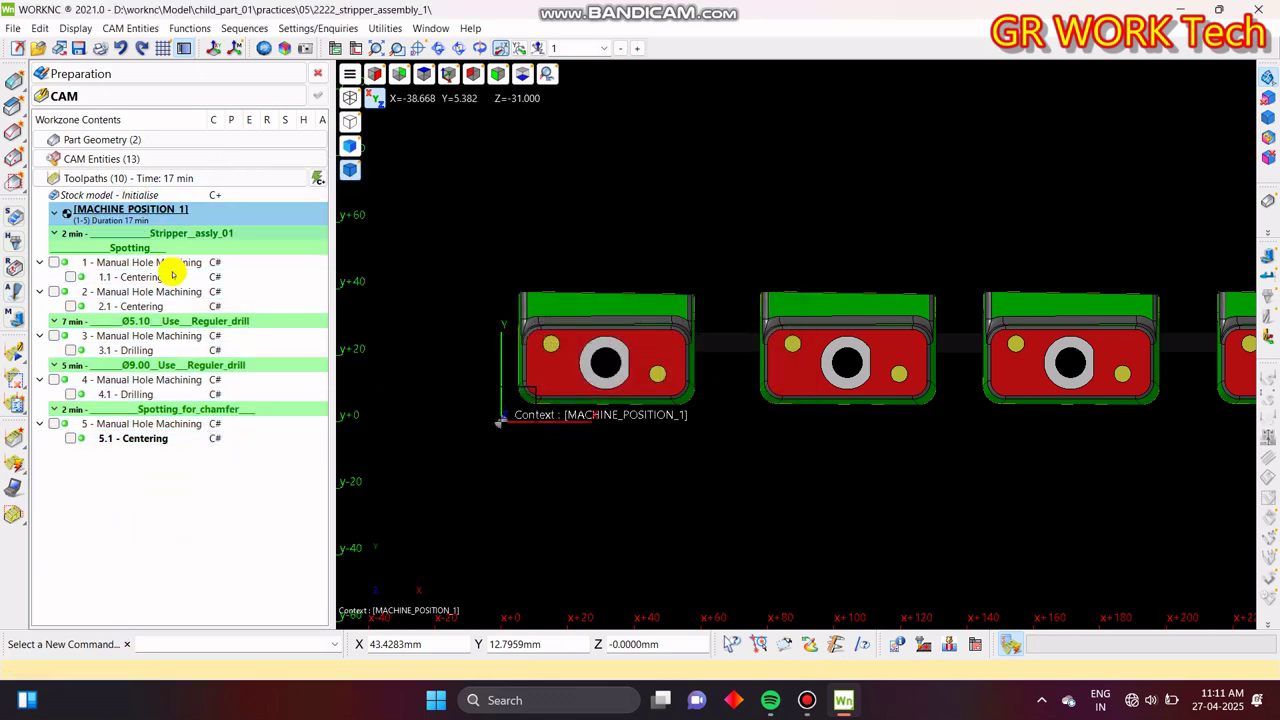
- Mark all toolpaths from 1 to 5.1 for stock model update and open their tool holder collision detection parameters
left_click(174, 263)
left_click(118, 438, "shift")
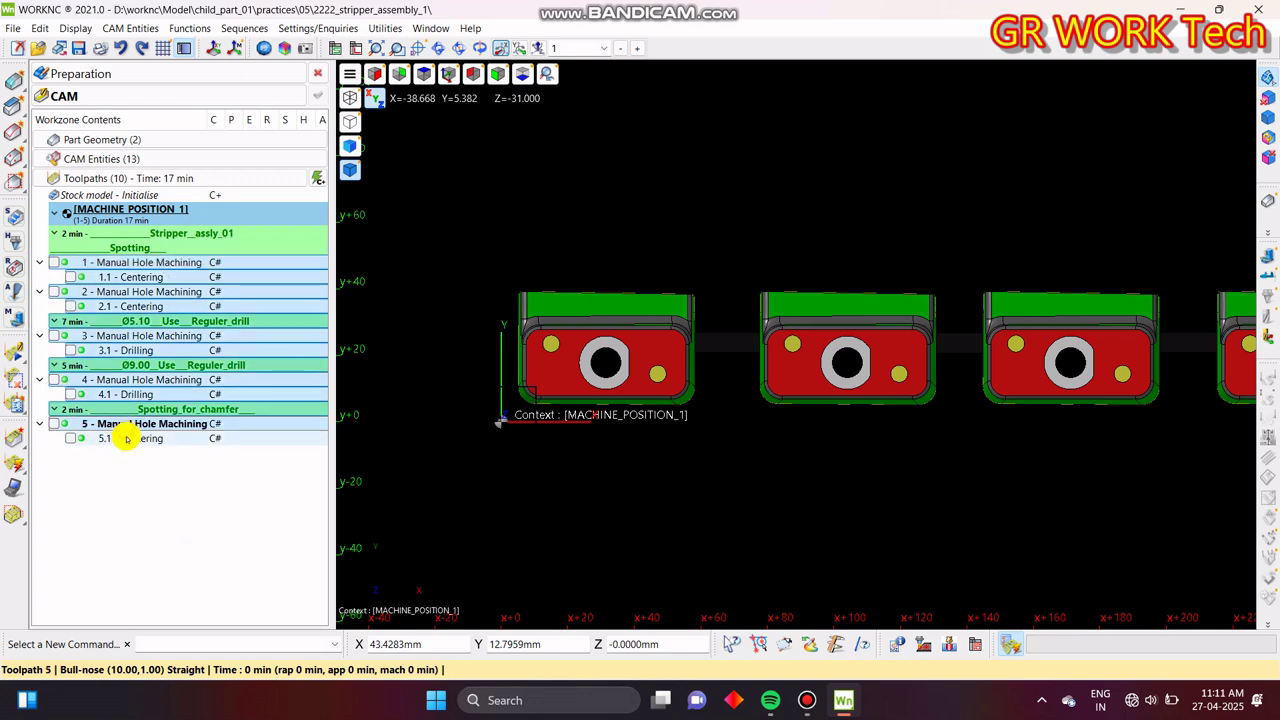
left_click(17, 231)
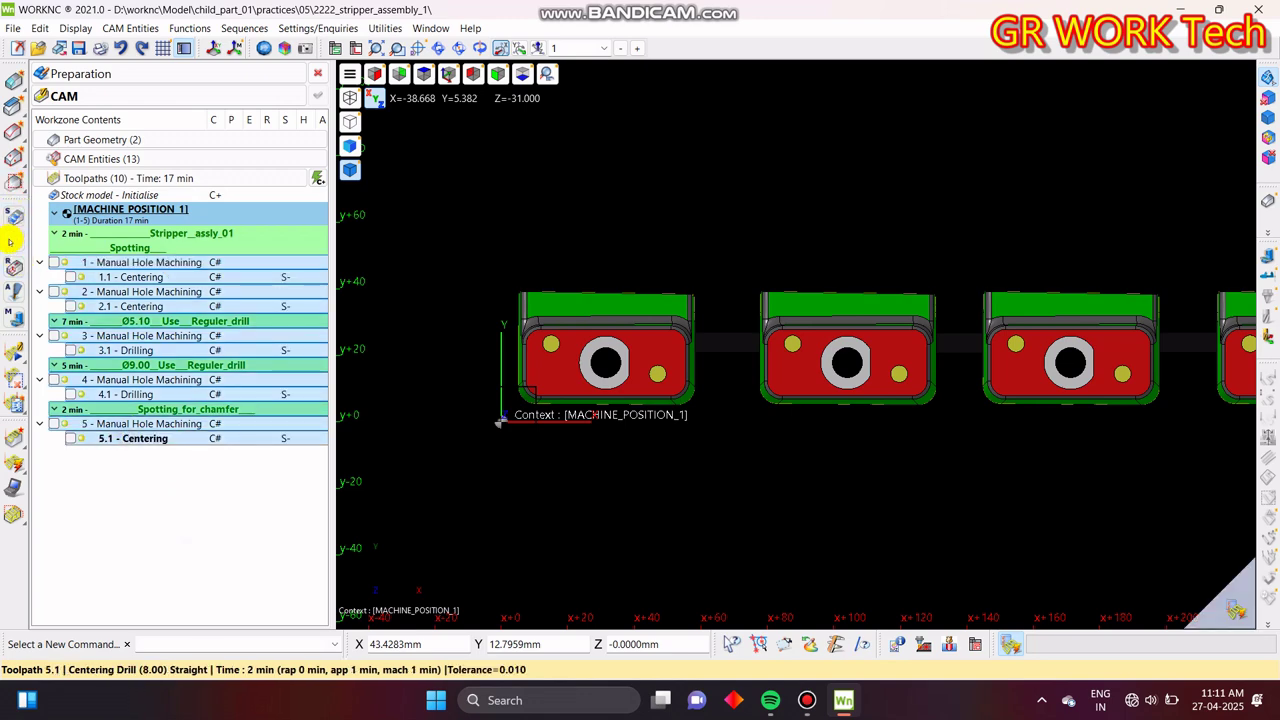
left_click(14, 242)
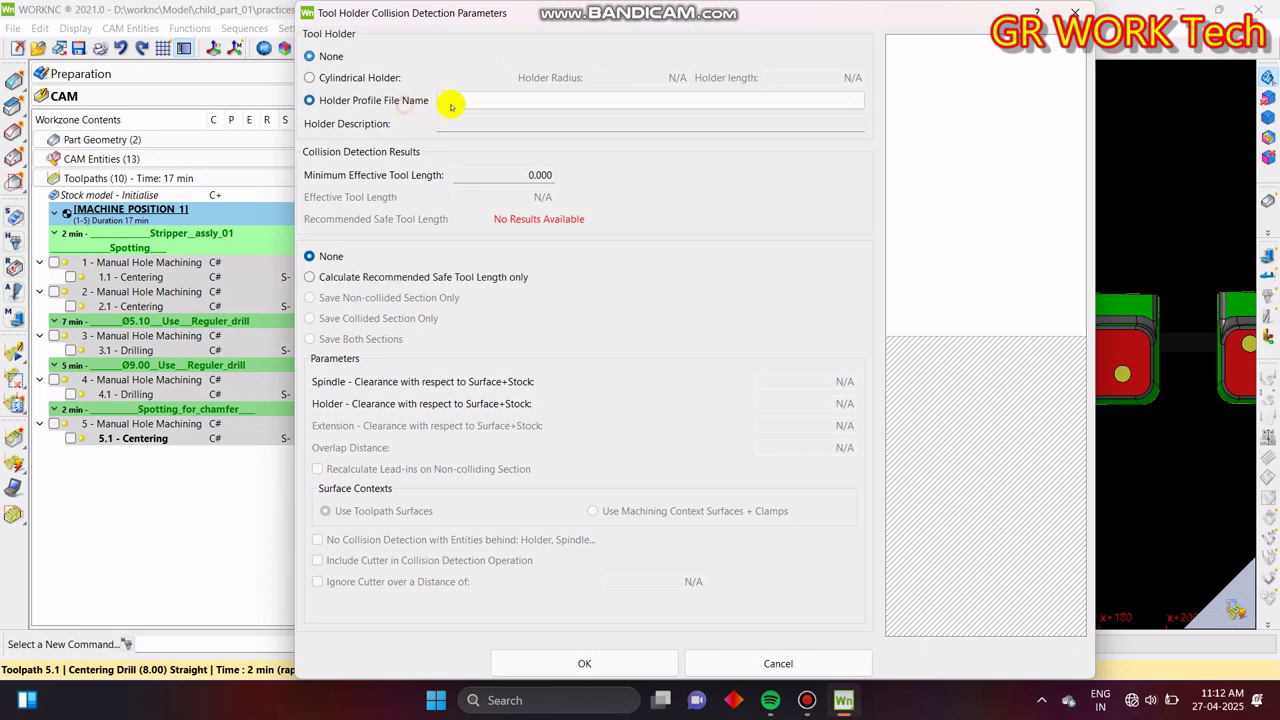
left_click(430, 100)
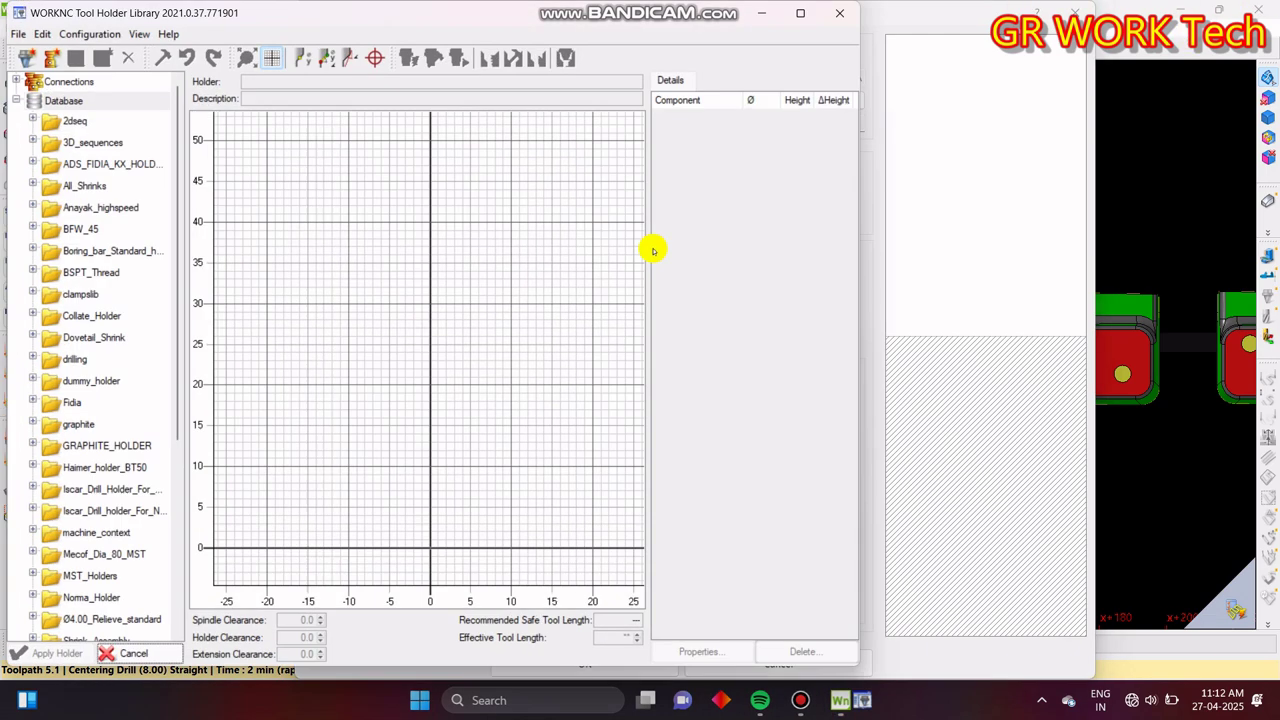
left_click(840, 14)
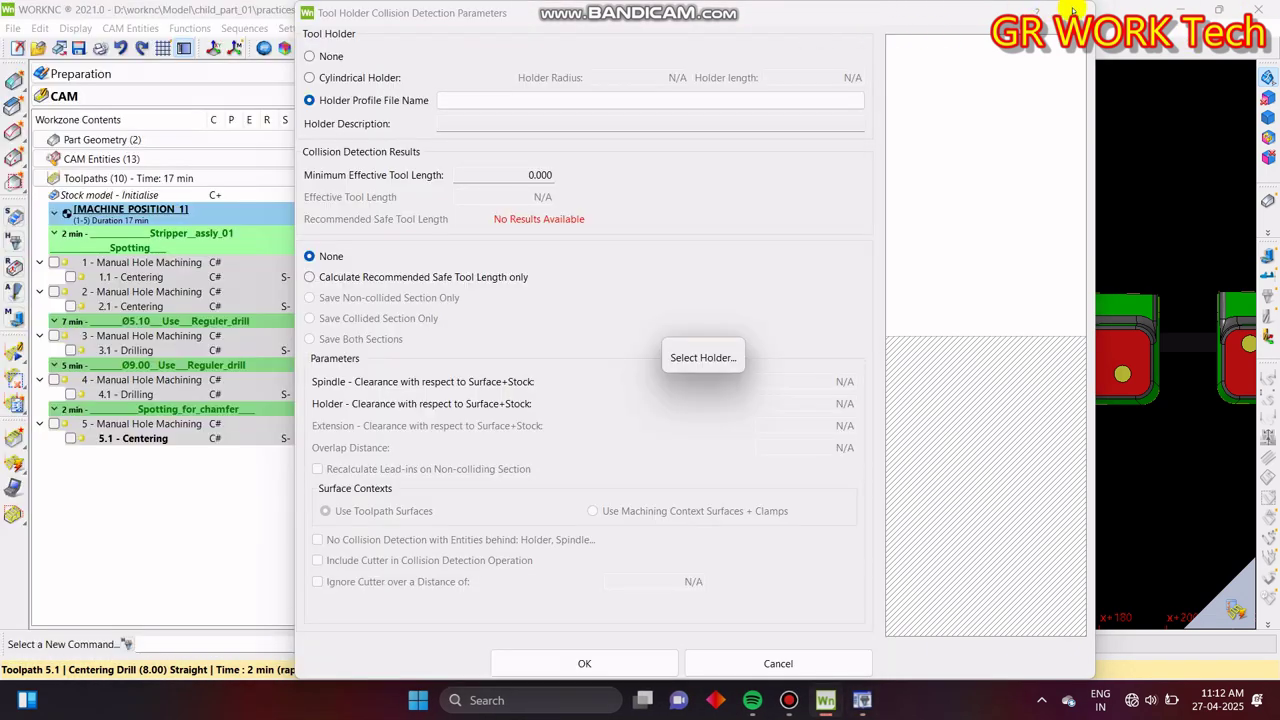
left_click(864, 706)
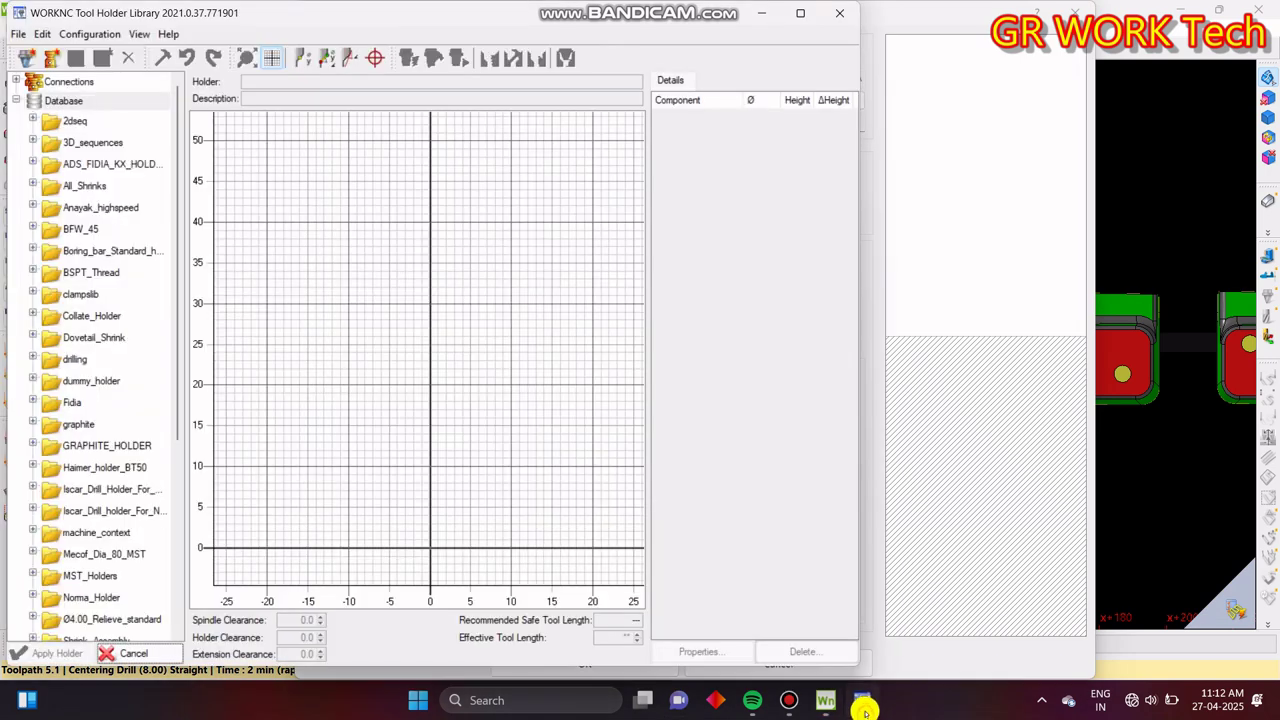
left_click(840, 14)
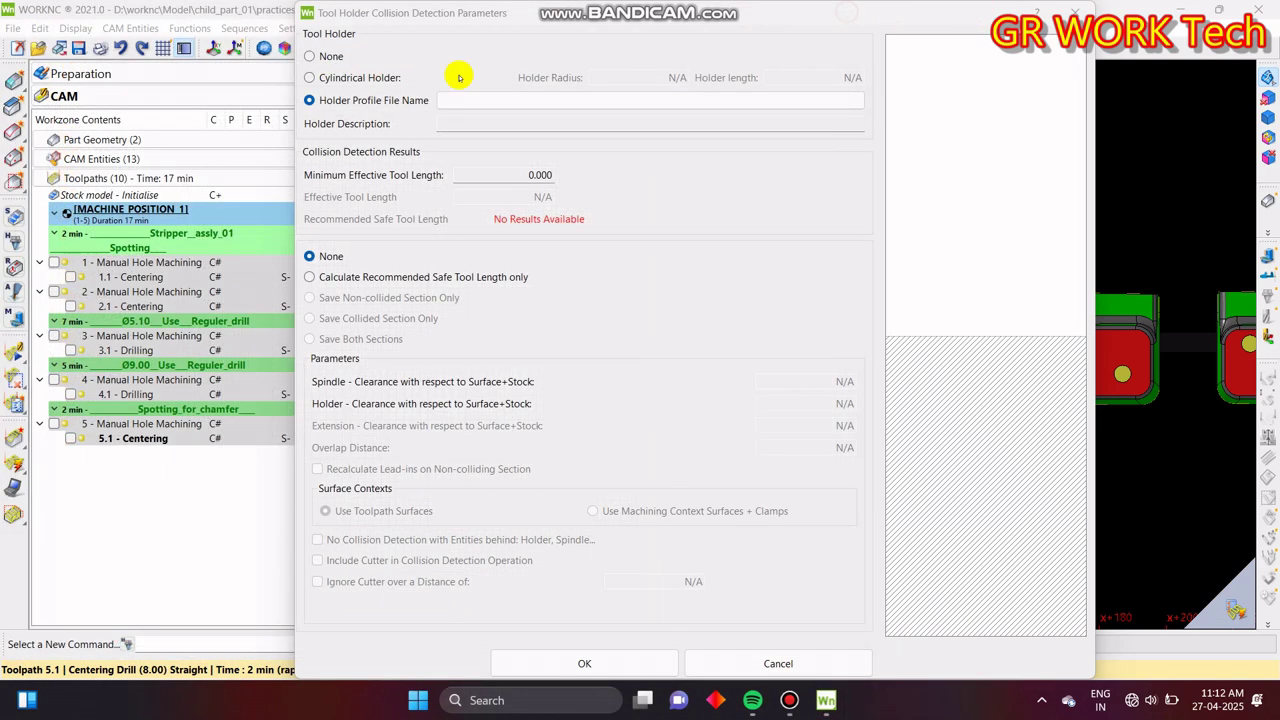
- Define a cylindrical holder of radius 25 and effective tool length 50, calculating safe tool length only and ignoring entities behind the holder
left_click(389, 80)
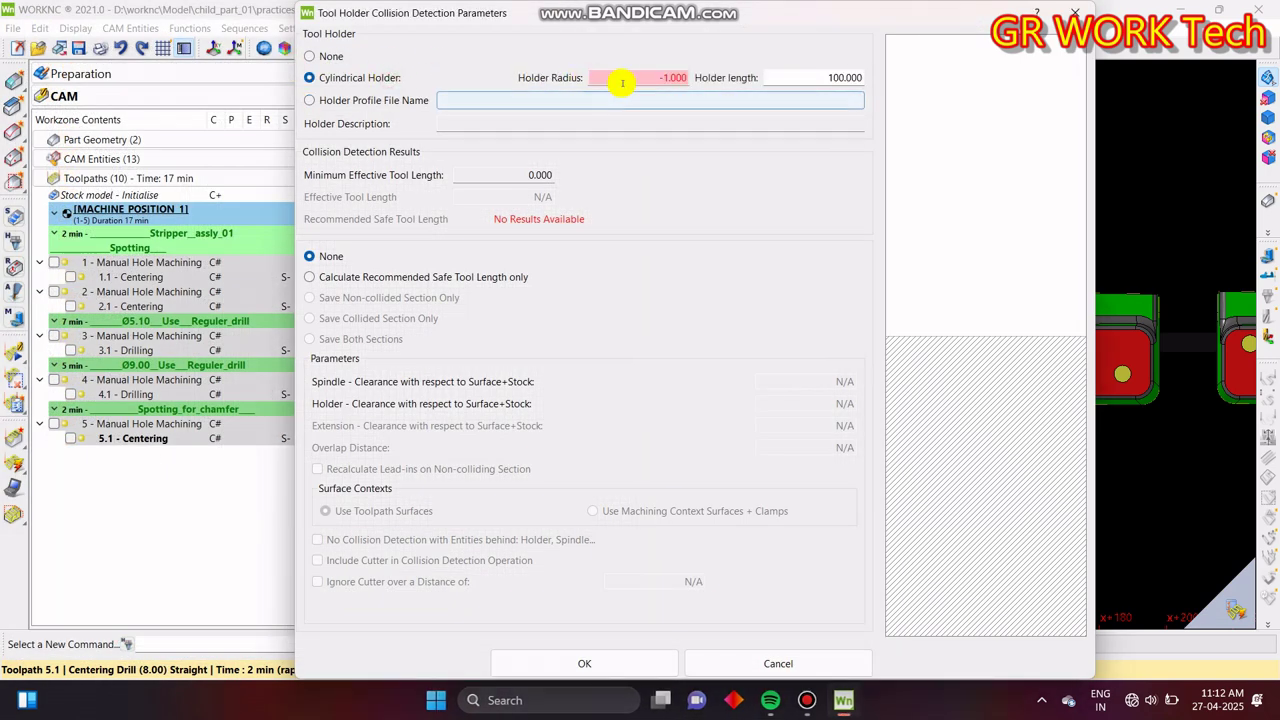
left_click(645, 80)
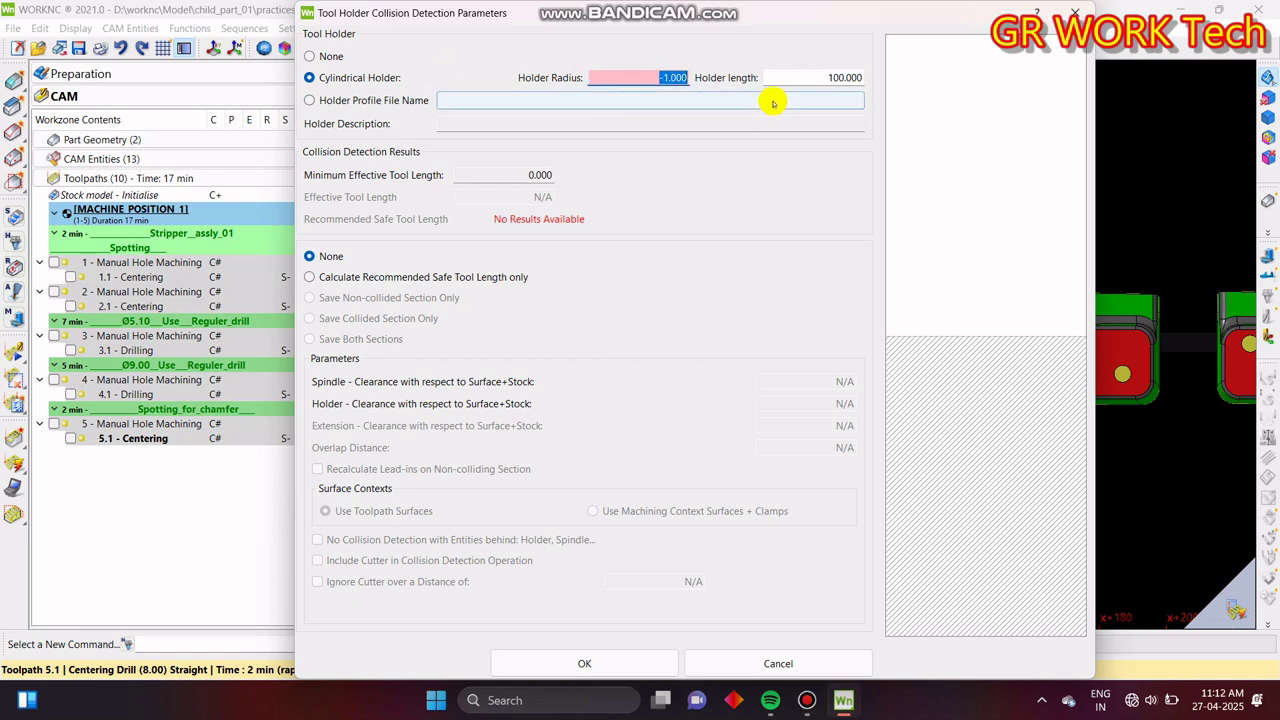
type("2")
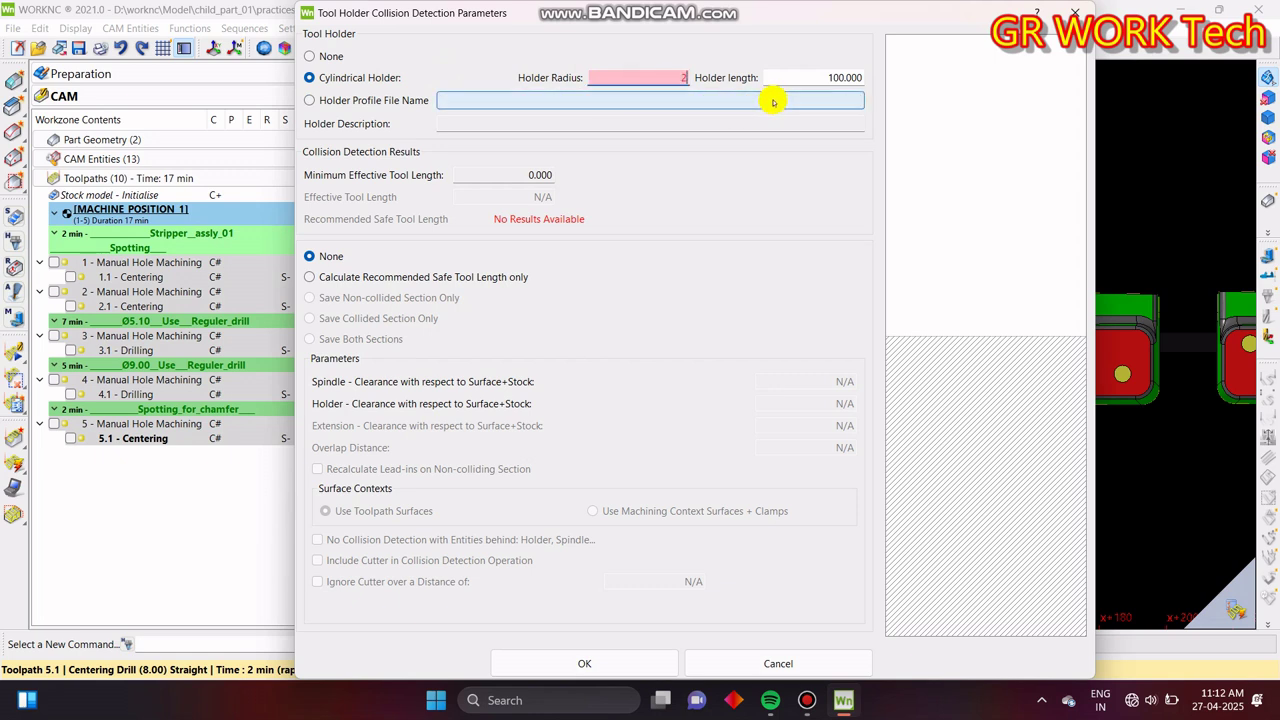
type("5")
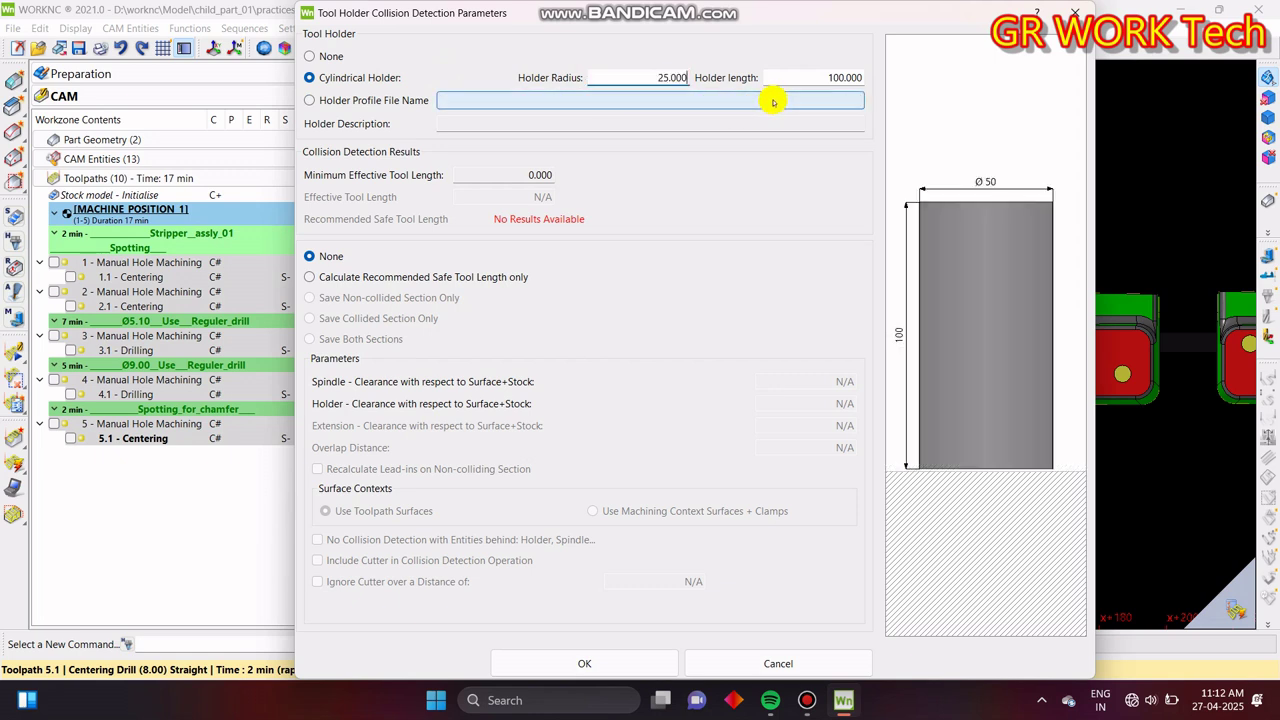
left_click(393, 279)
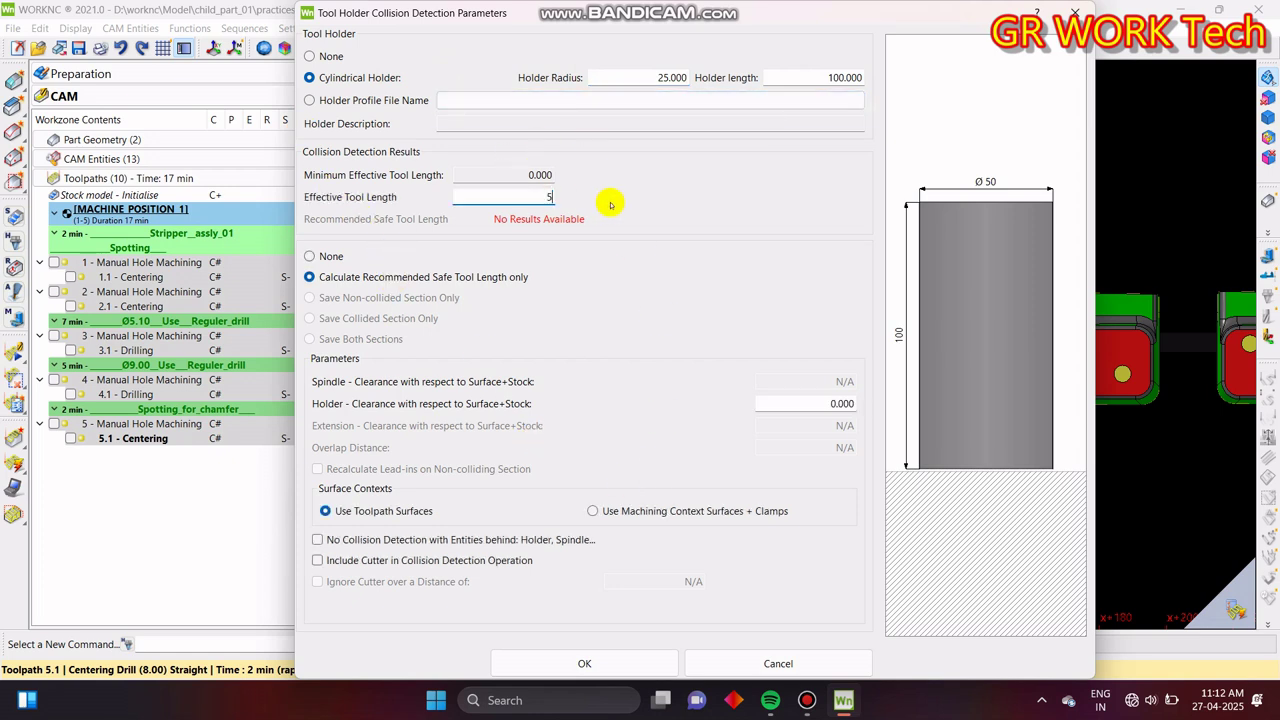
left_click(478, 542)
left_click(600, 662)
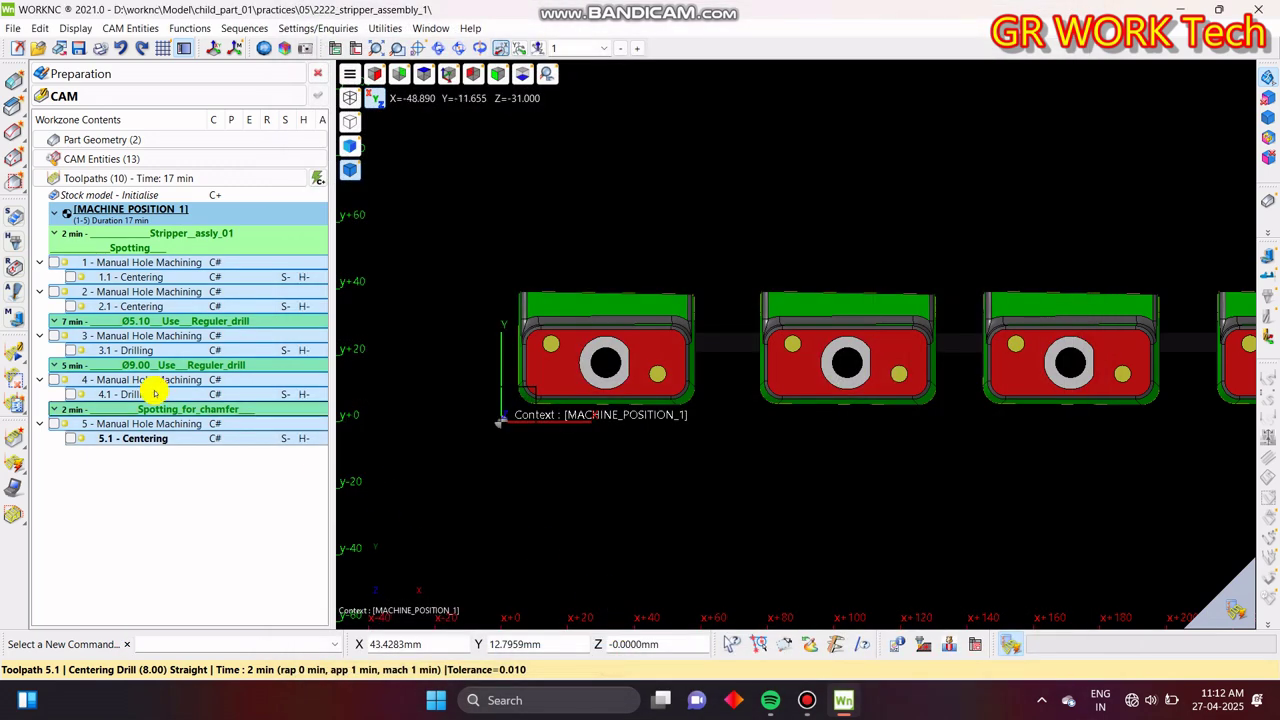
- Recheck the holder collision parameters and calculate the stock update and holder collision detection for all toolpaths
left_click(14, 244)
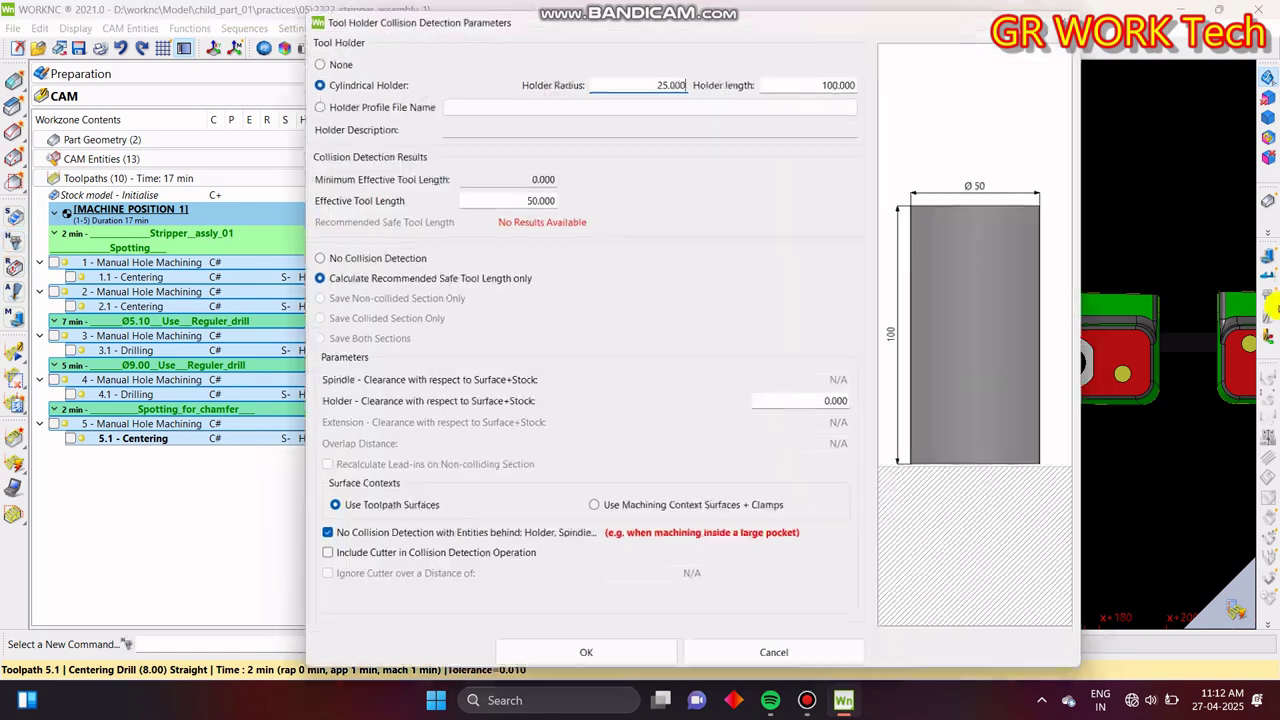
key("Return")
left_click(606, 664)
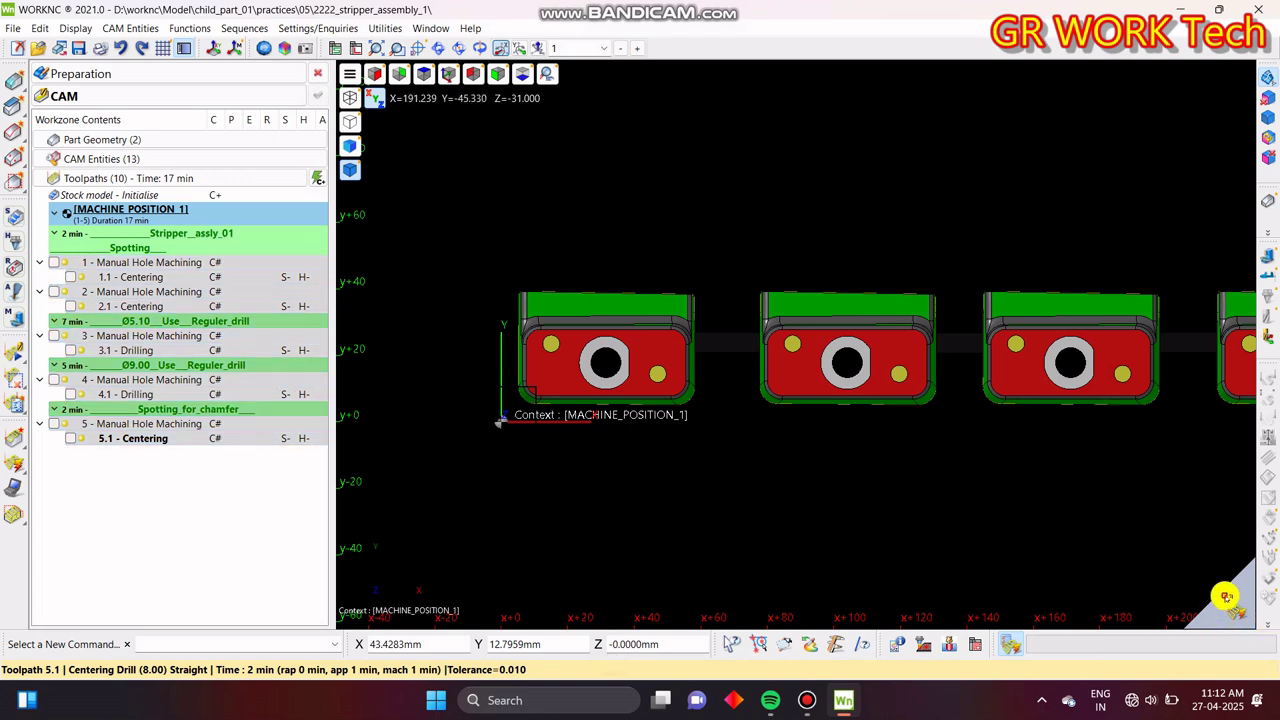
left_click(552, 583)
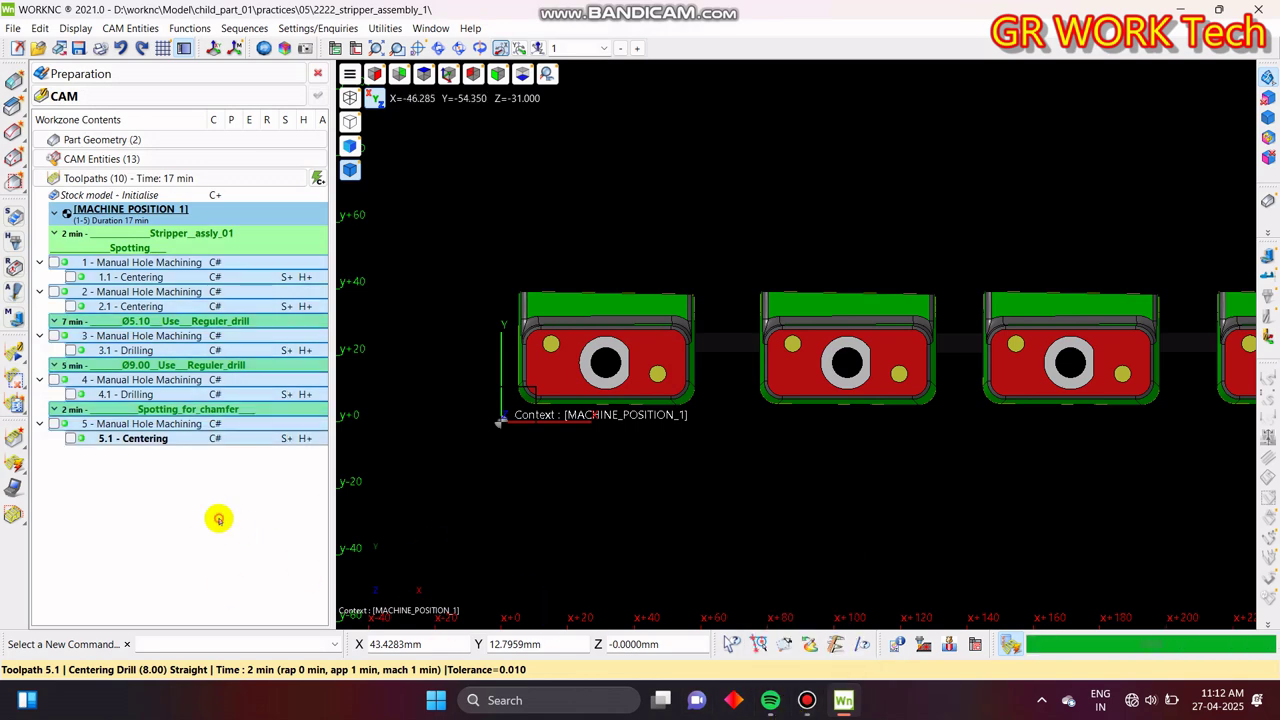
- Expand Stock Model 3D under the part geometry and display the Stock State
middle_click_drag(937, 488, 972, 399)
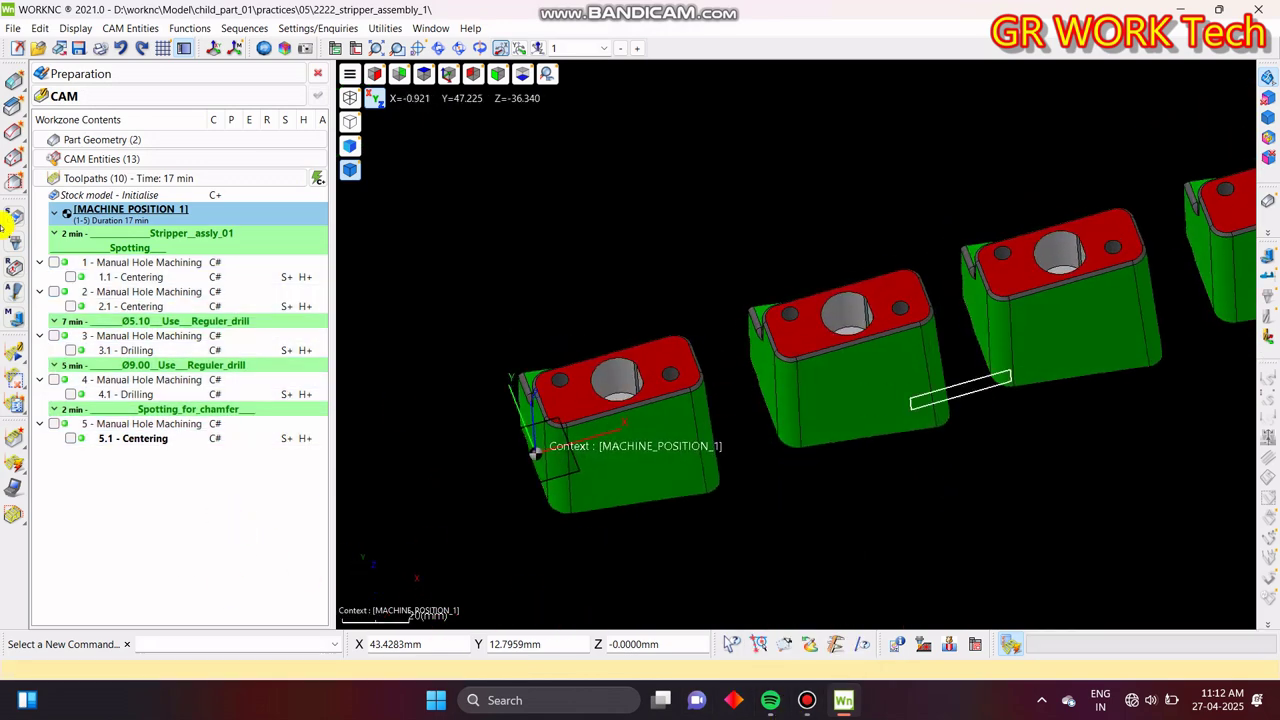
double_click(128, 143)
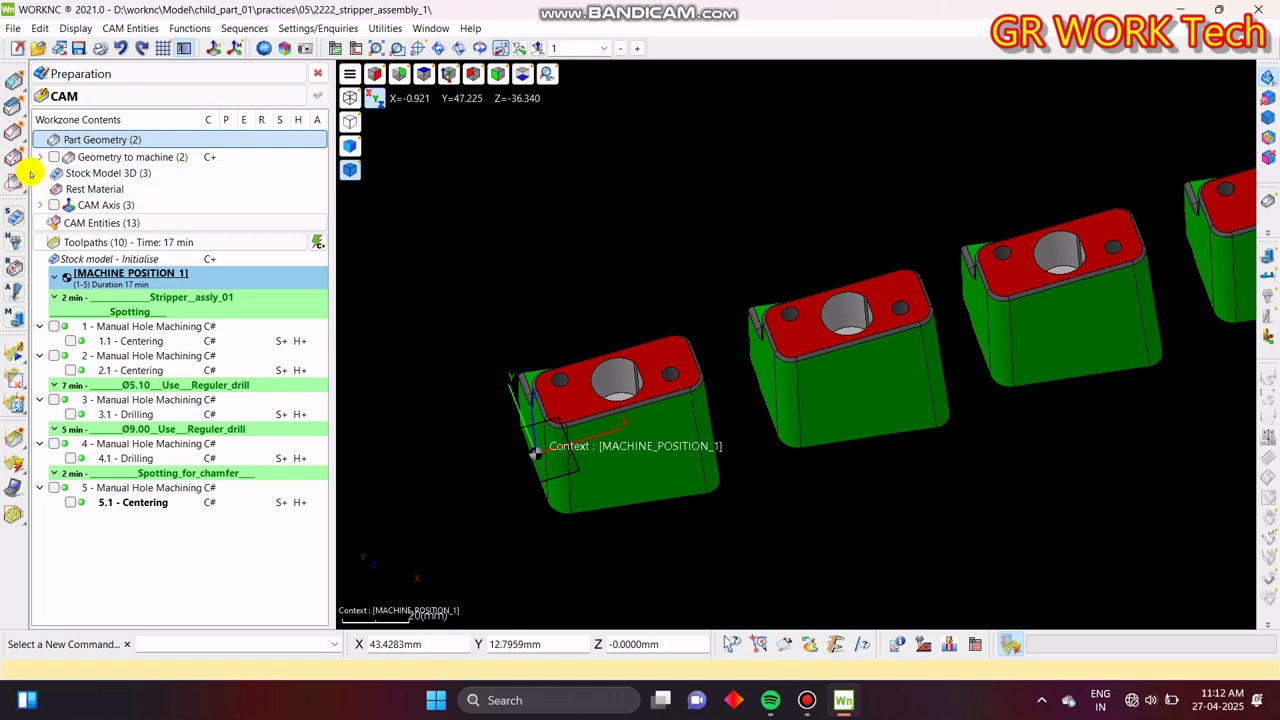
left_click(40, 173)
left_click(71, 203)
- Adjust the Stock State's display settings so the drilled holes are shown in finer detail
right_click(122, 202)
left_click(162, 207)
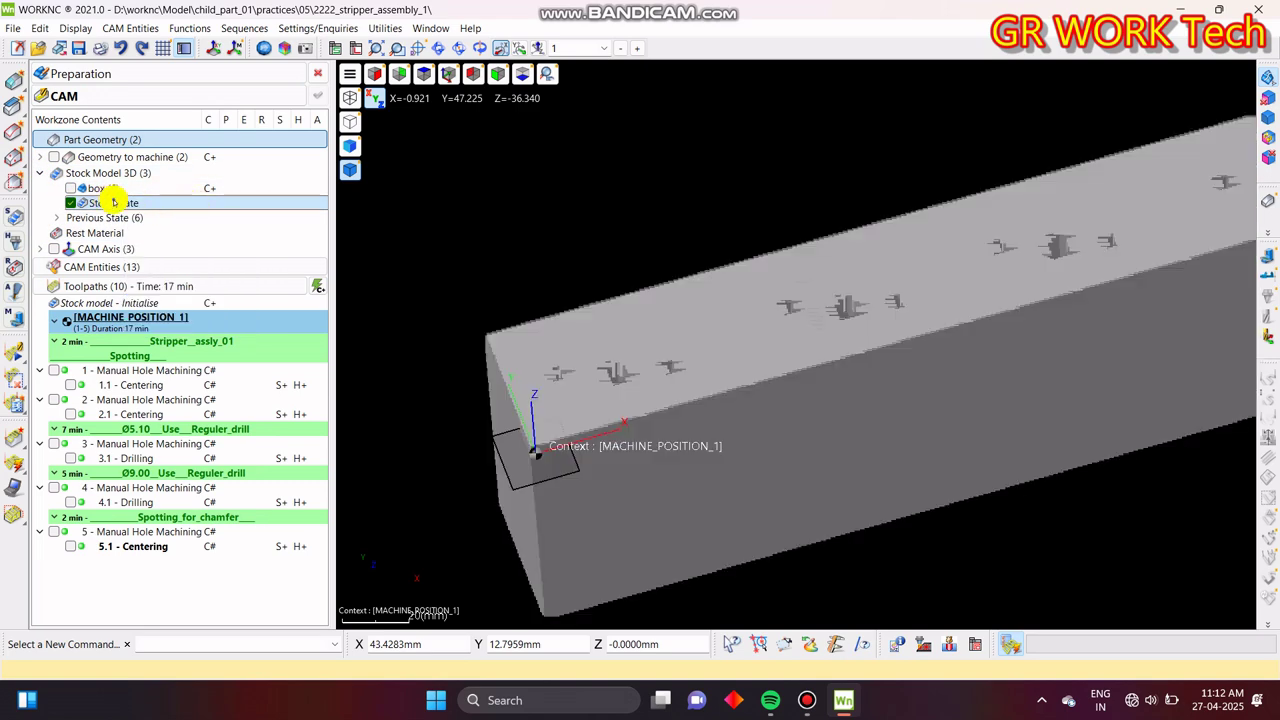
right_click(114, 202)
left_click(294, 232)
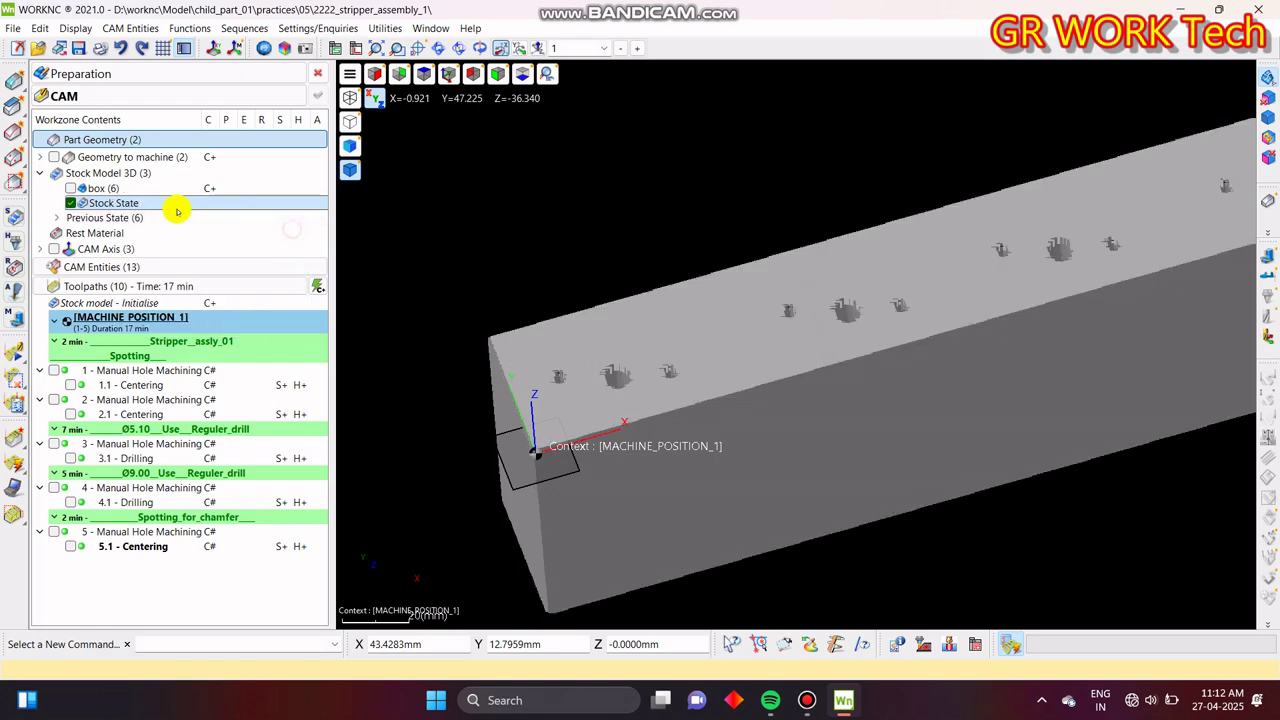
right_click(108, 204)
left_click(198, 255)
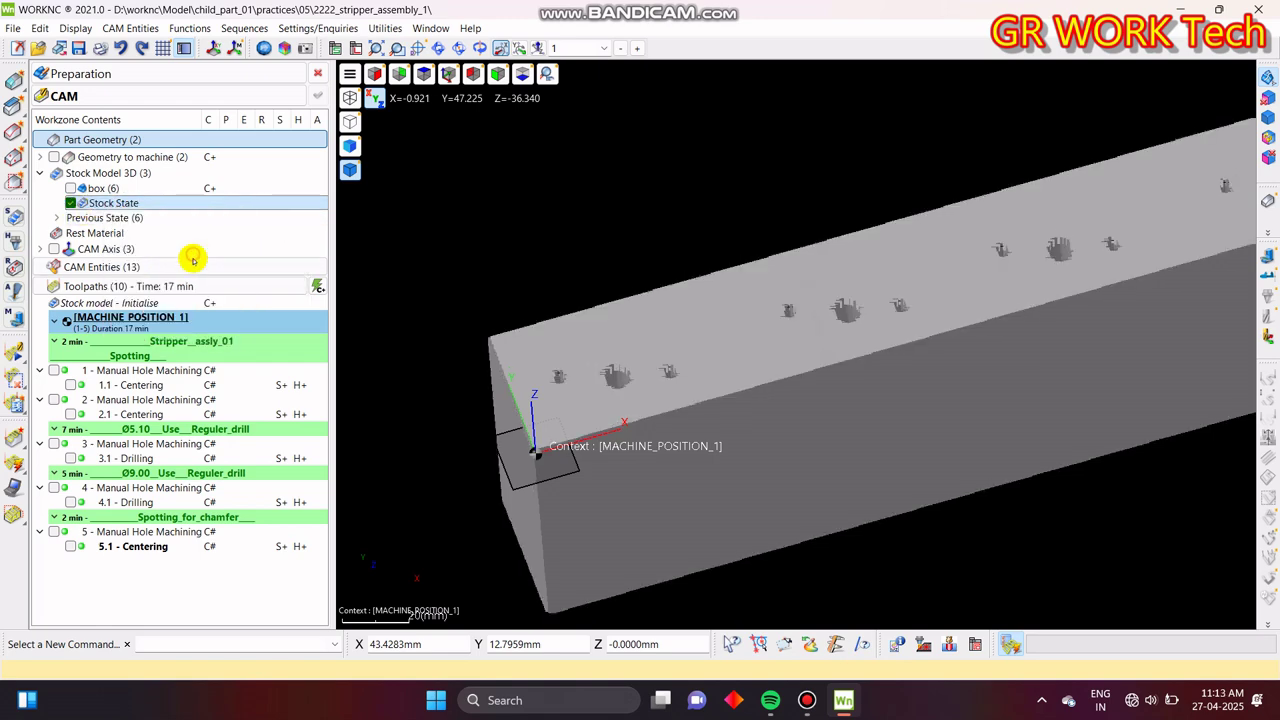
- Examine the drilled holes in the machined stock against the part, and hide the Stock State
middle_click_drag(846, 438, 723, 340)
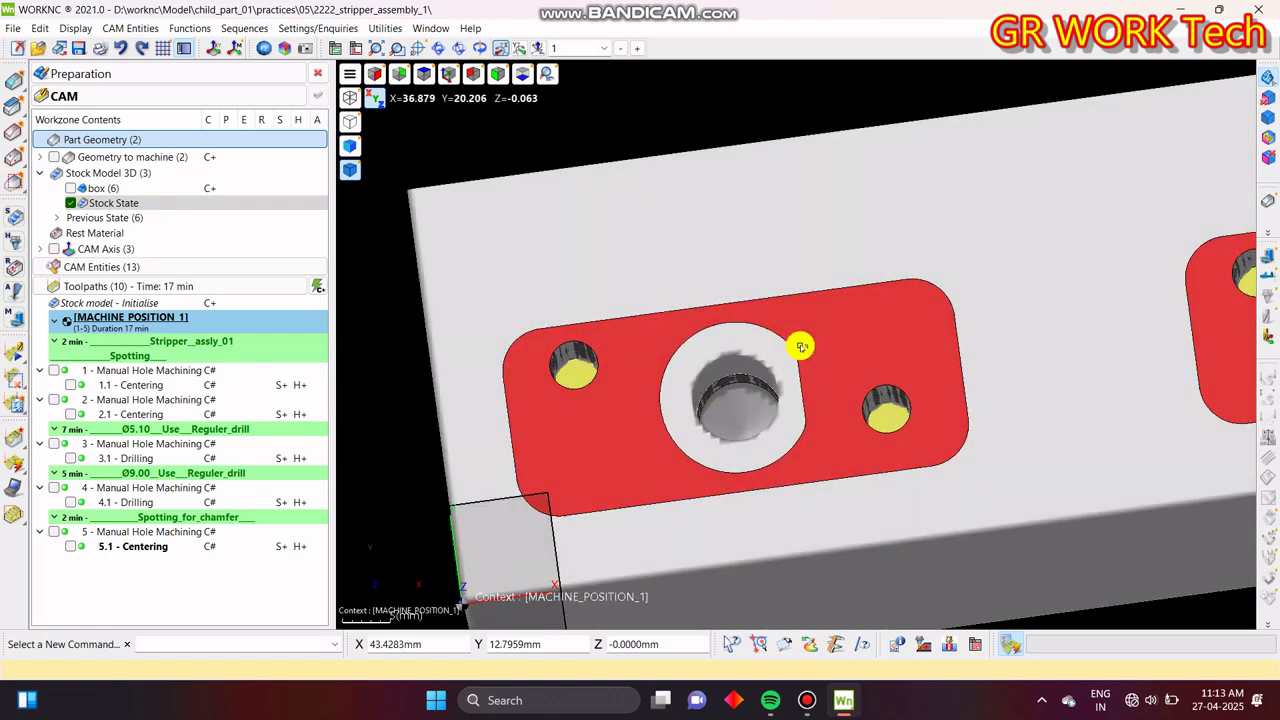
scroll(810, 343, "down", 5)
middle_click_drag(797, 500, 980, 440)
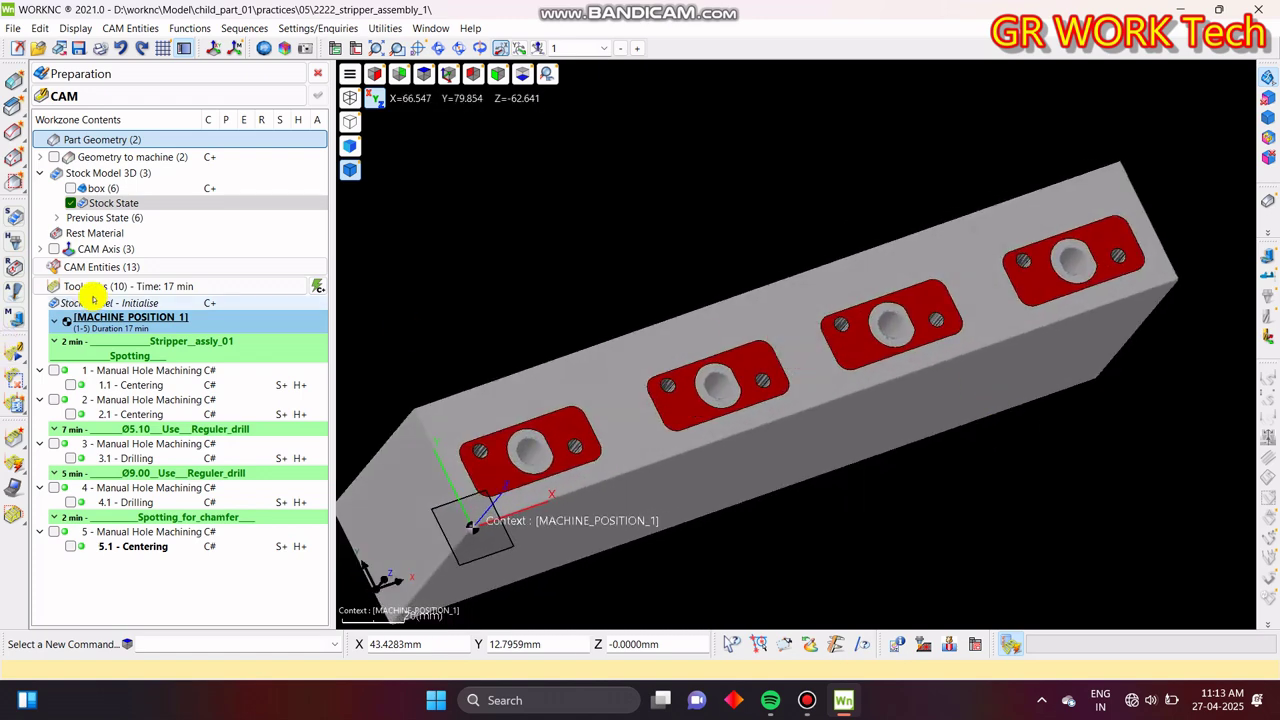
left_click(72, 203)
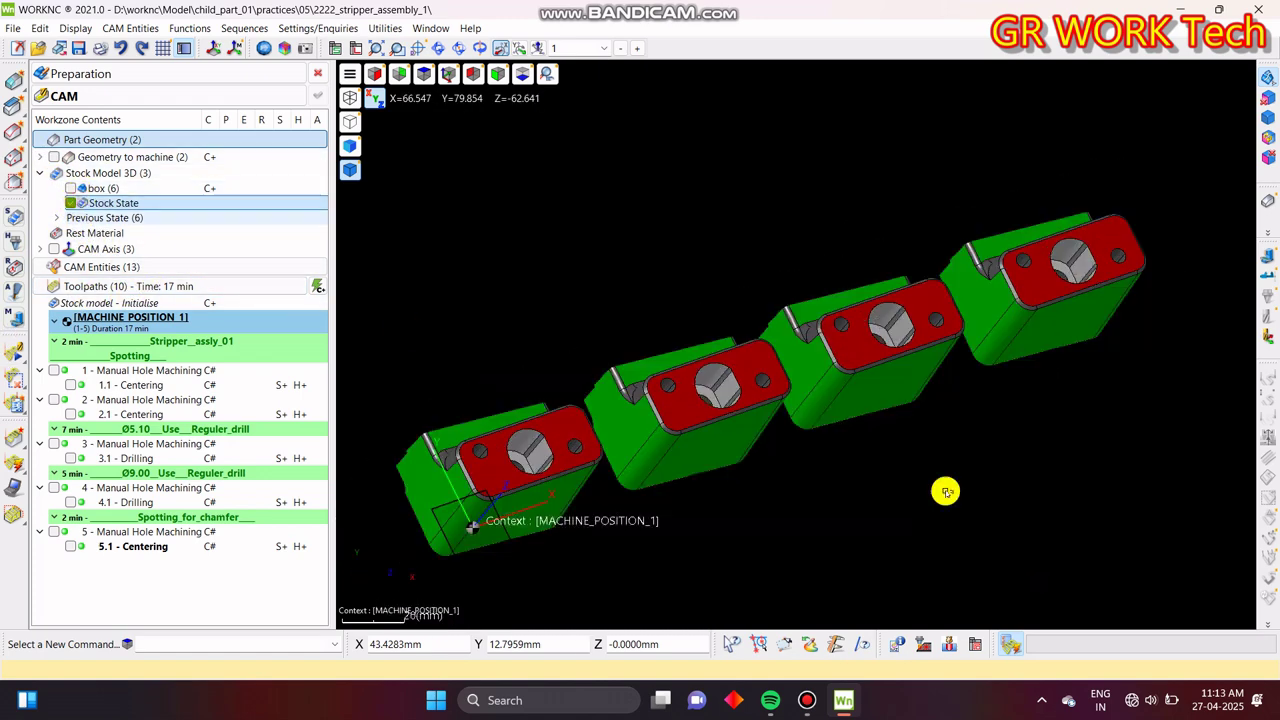
- Add the comment "D_feature__finish" after the last centering toolpath, padded with underscores like the other comments
middle_click_drag(870, 432, 951, 491)
key("z")
middle_click_drag(745, 424, 861, 552)
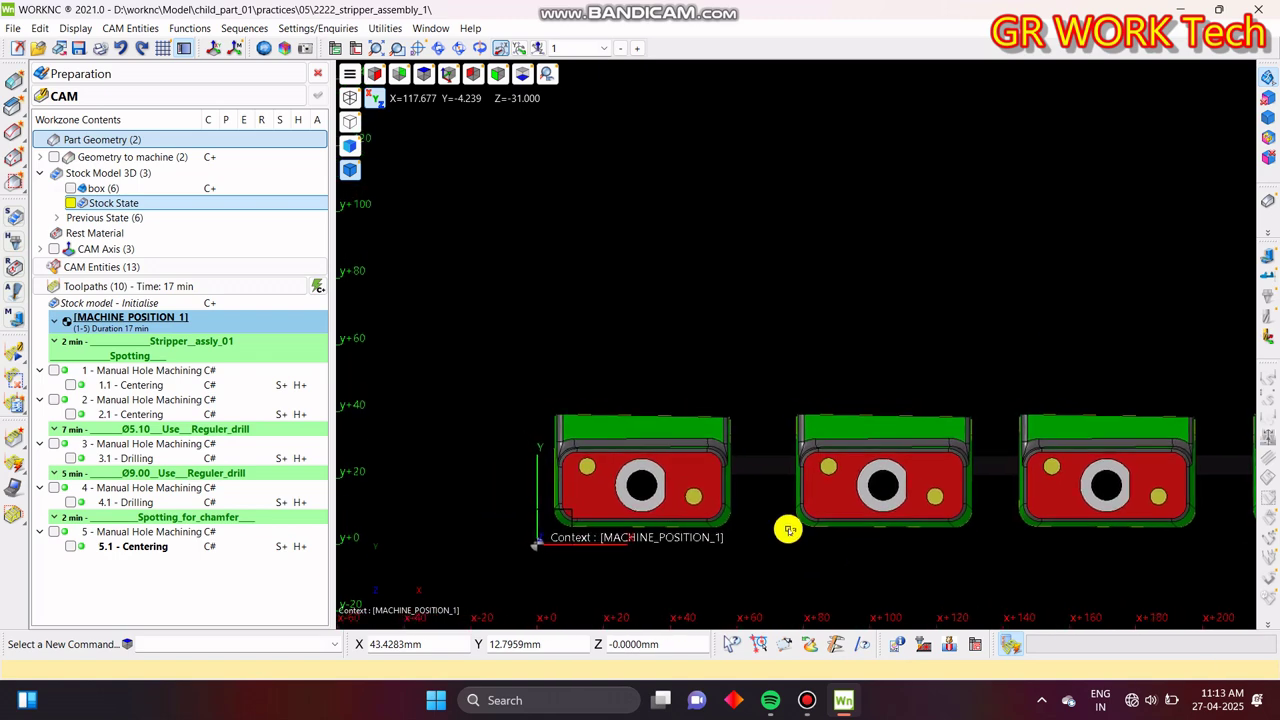
scroll(599, 491, "up", 5)
middle_click_drag(733, 572, 837, 523)
left_click(129, 573)
right_click(129, 573)
left_click(128, 476)
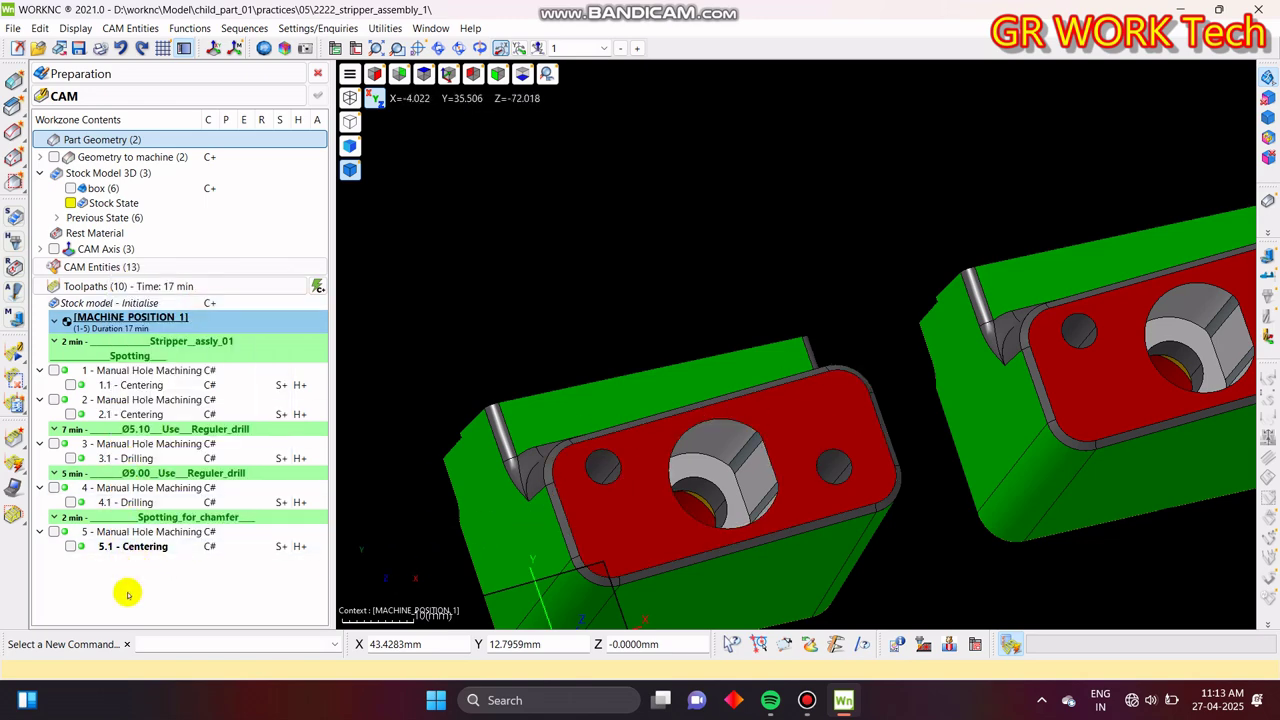
right_click(128, 593)
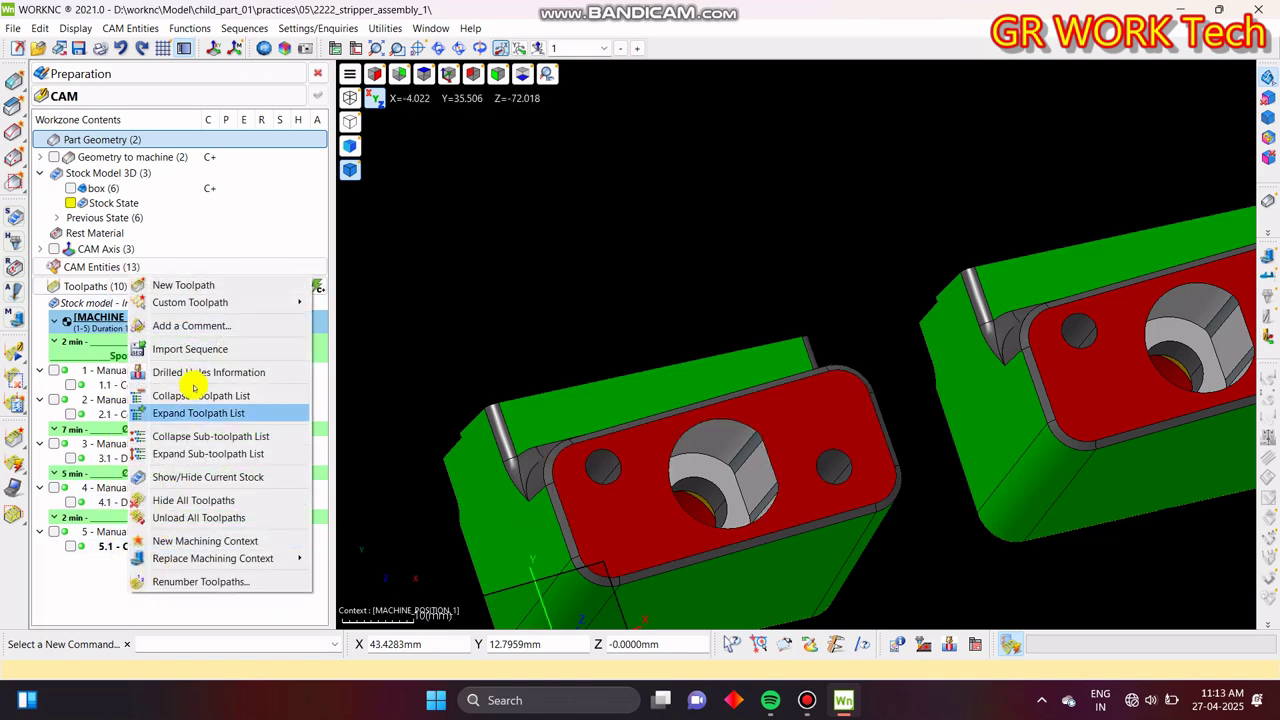
left_click(225, 324)
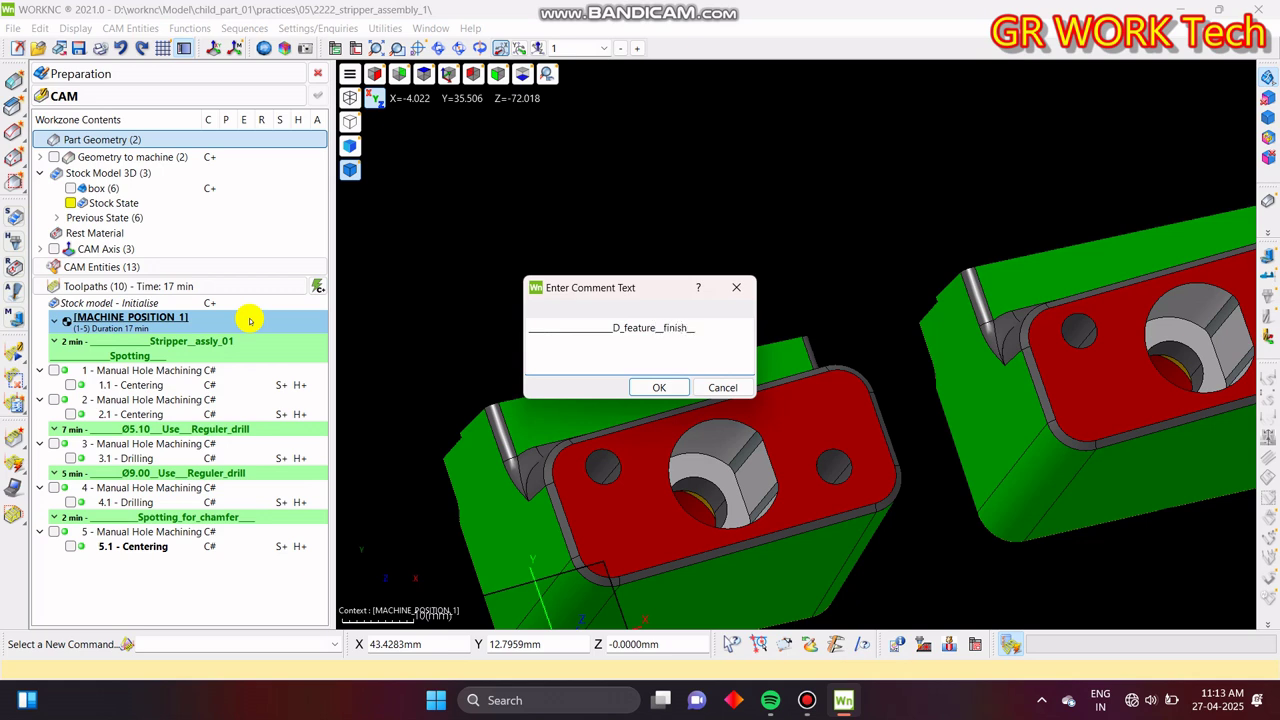
key("Return")
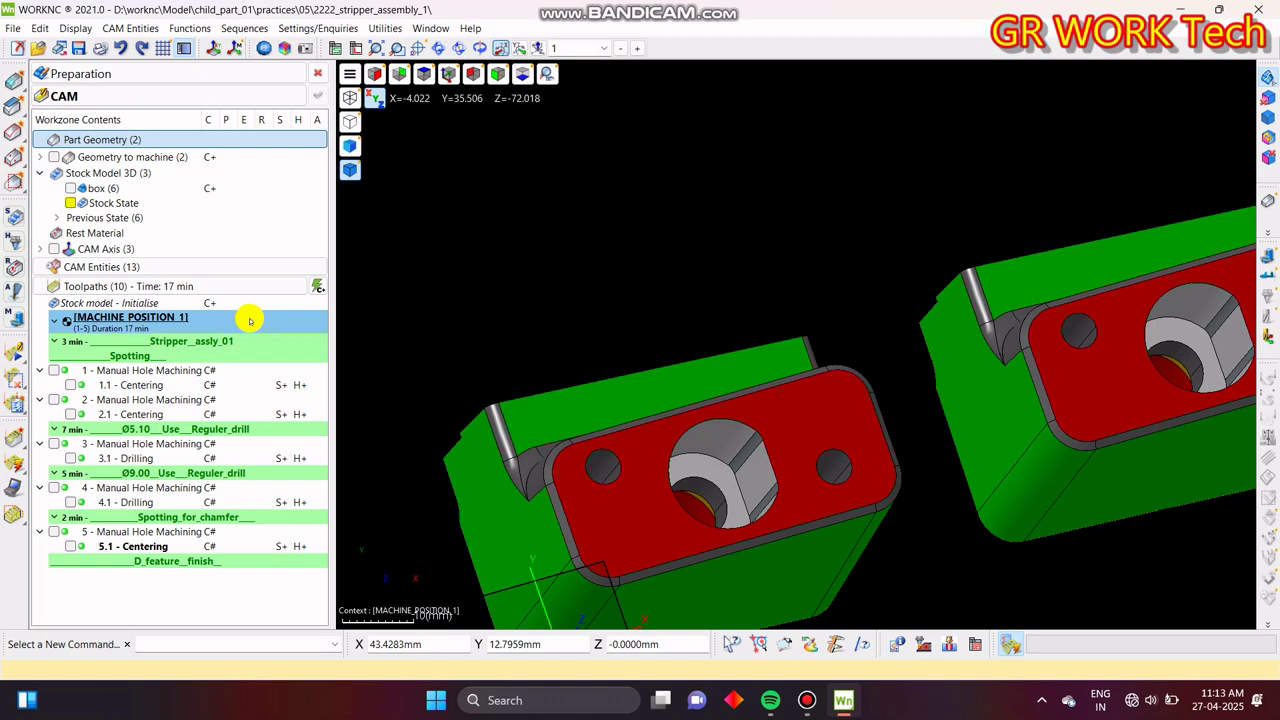
- Start a new toolpath after the D feature comment with Z-Level Finishing as its strategy
middle_click_drag(797, 420, 743, 330)
scroll(743, 332, "down", 2)
scroll(762, 382, "up", 1)
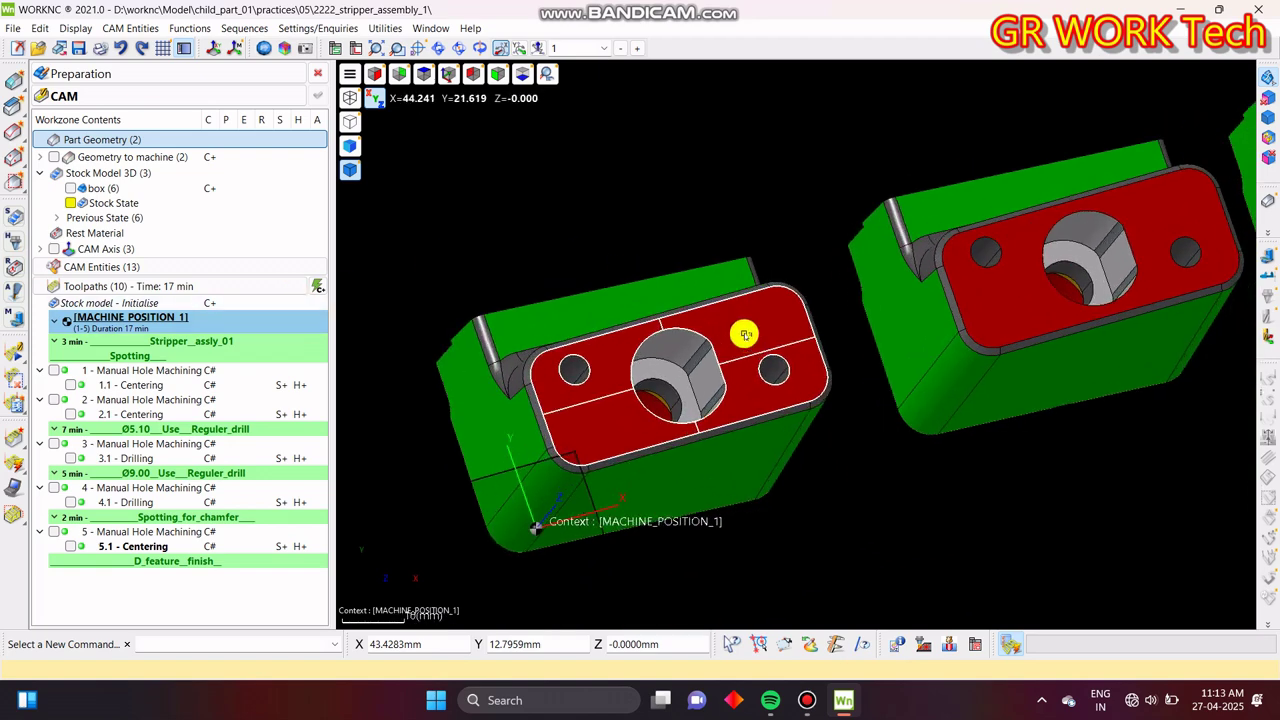
middle_click_drag(737, 383, 692, 374)
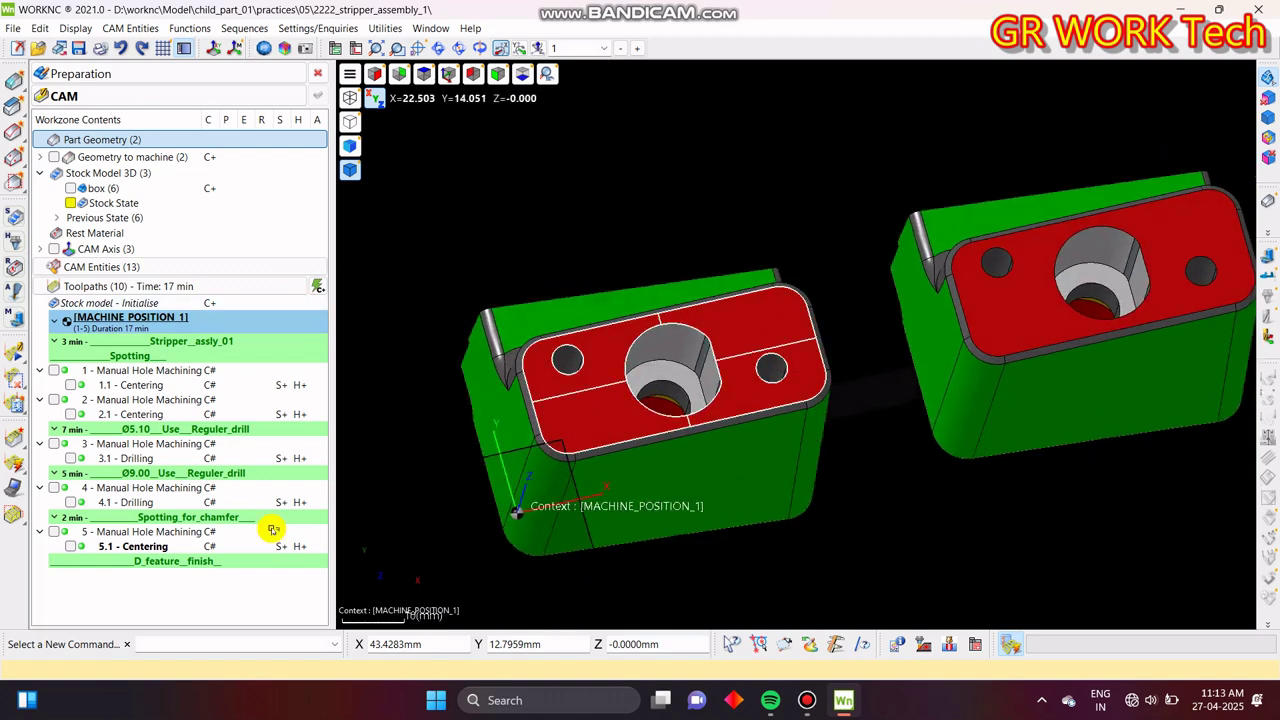
right_click(160, 601)
left_click(222, 290)
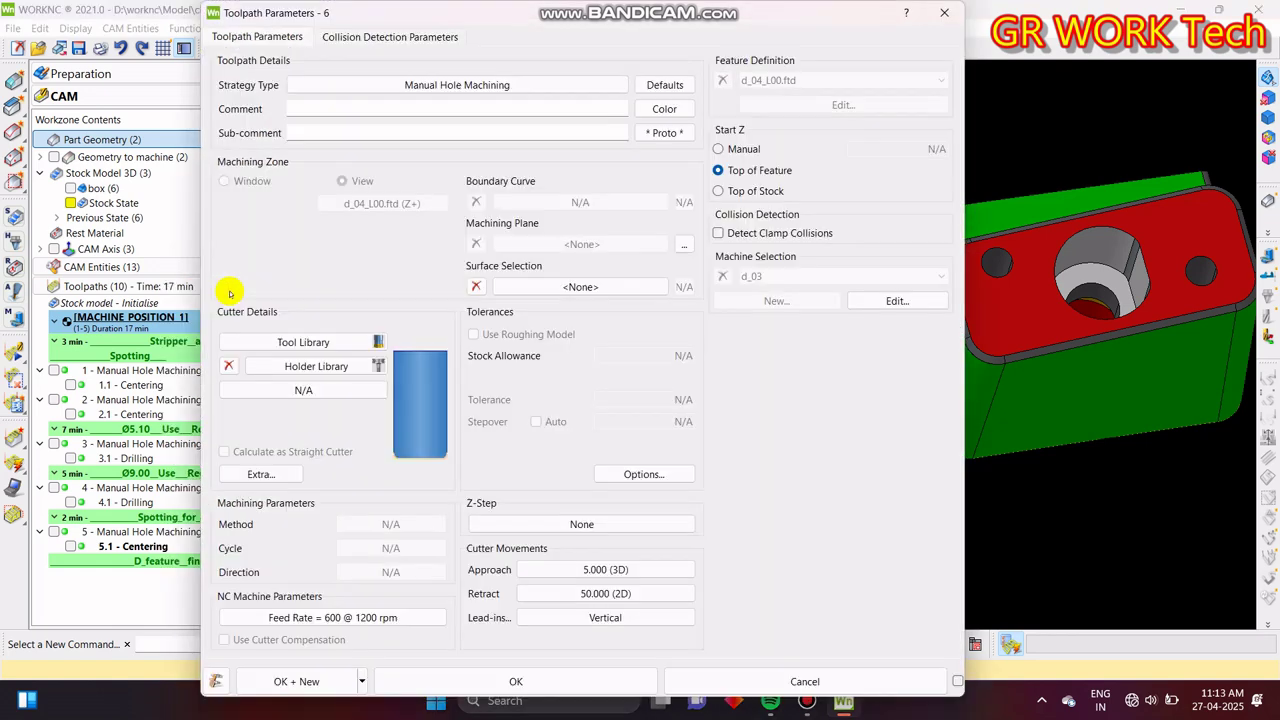
left_click(534, 84)
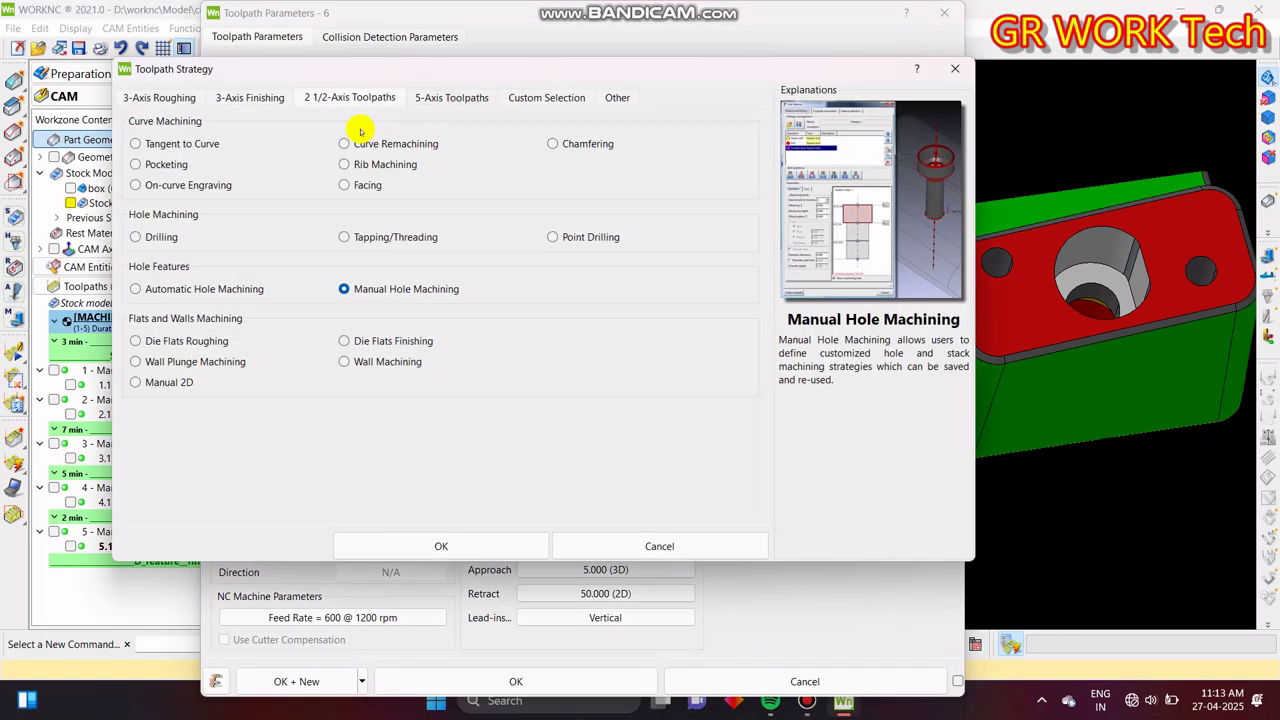
left_click(250, 100)
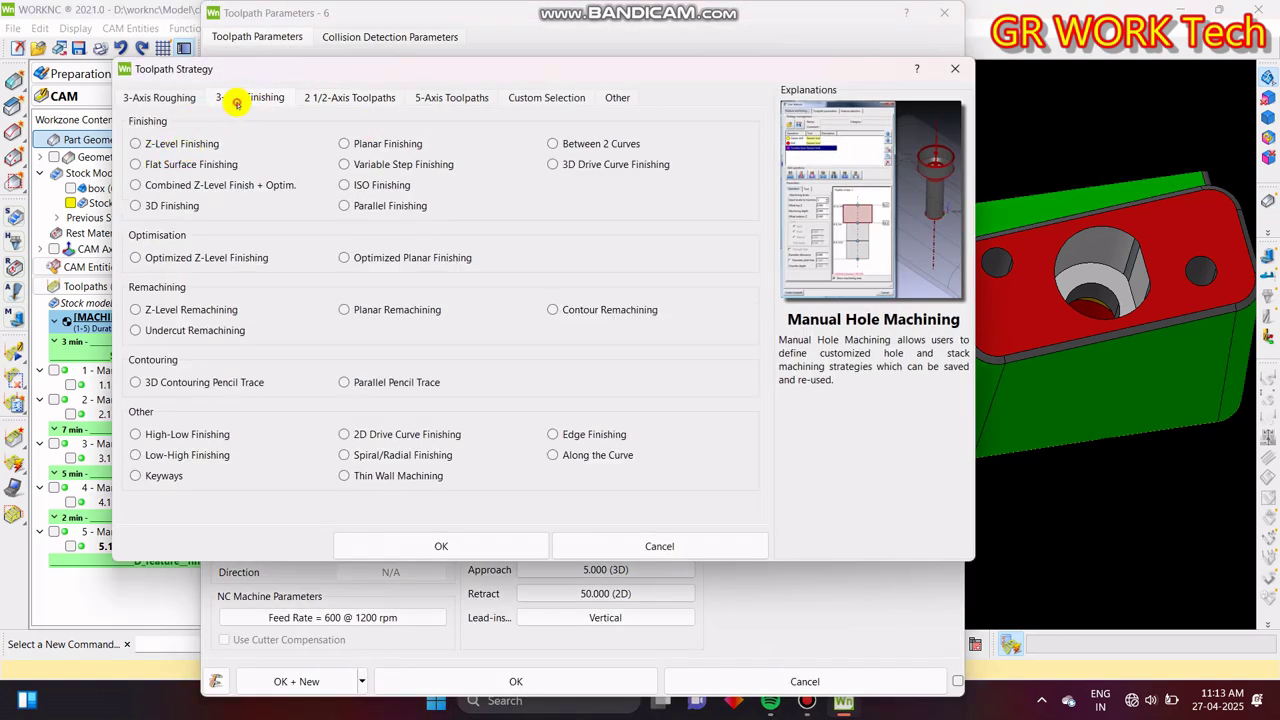
left_click(331, 97)
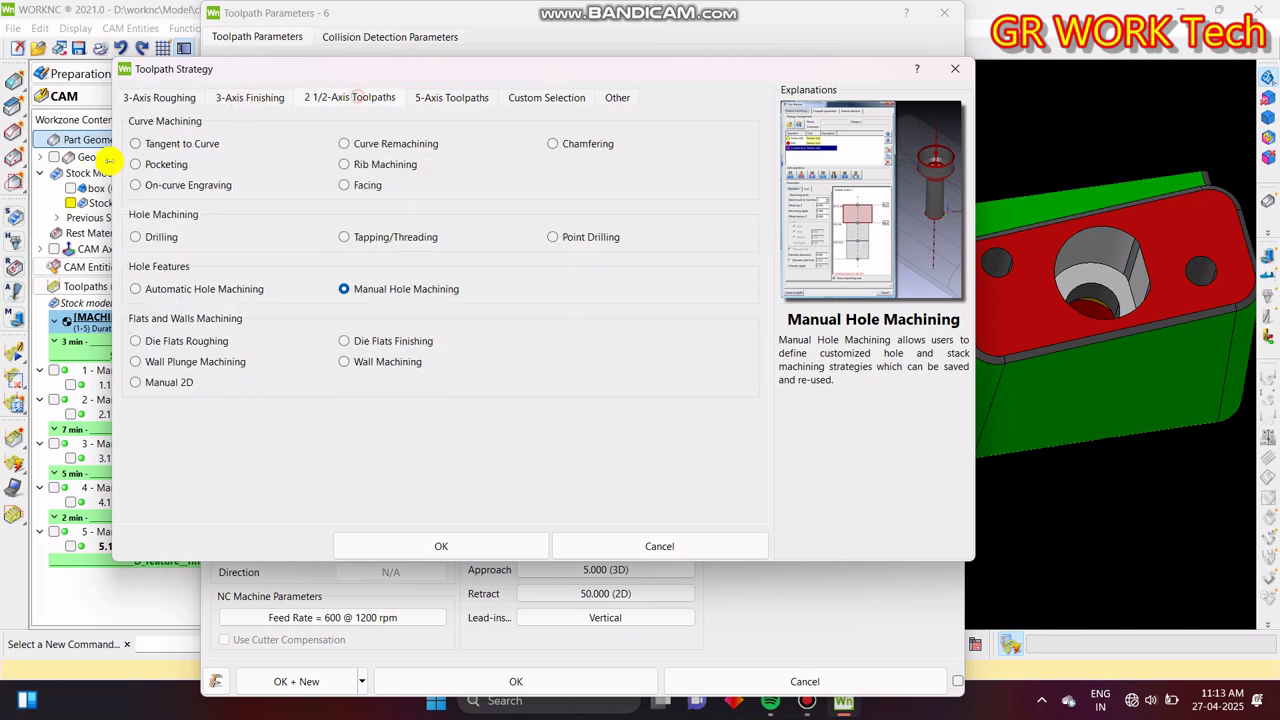
left_click(232, 97)
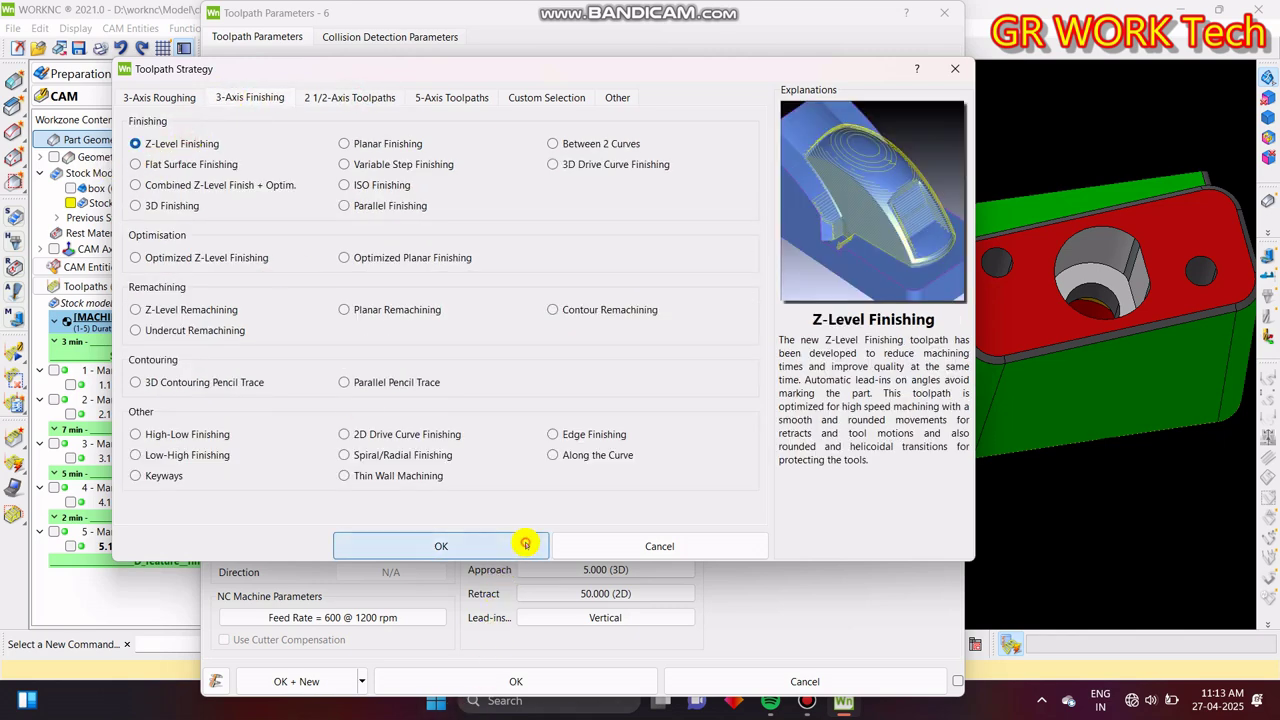
left_click(523, 542)
left_click(338, 343)
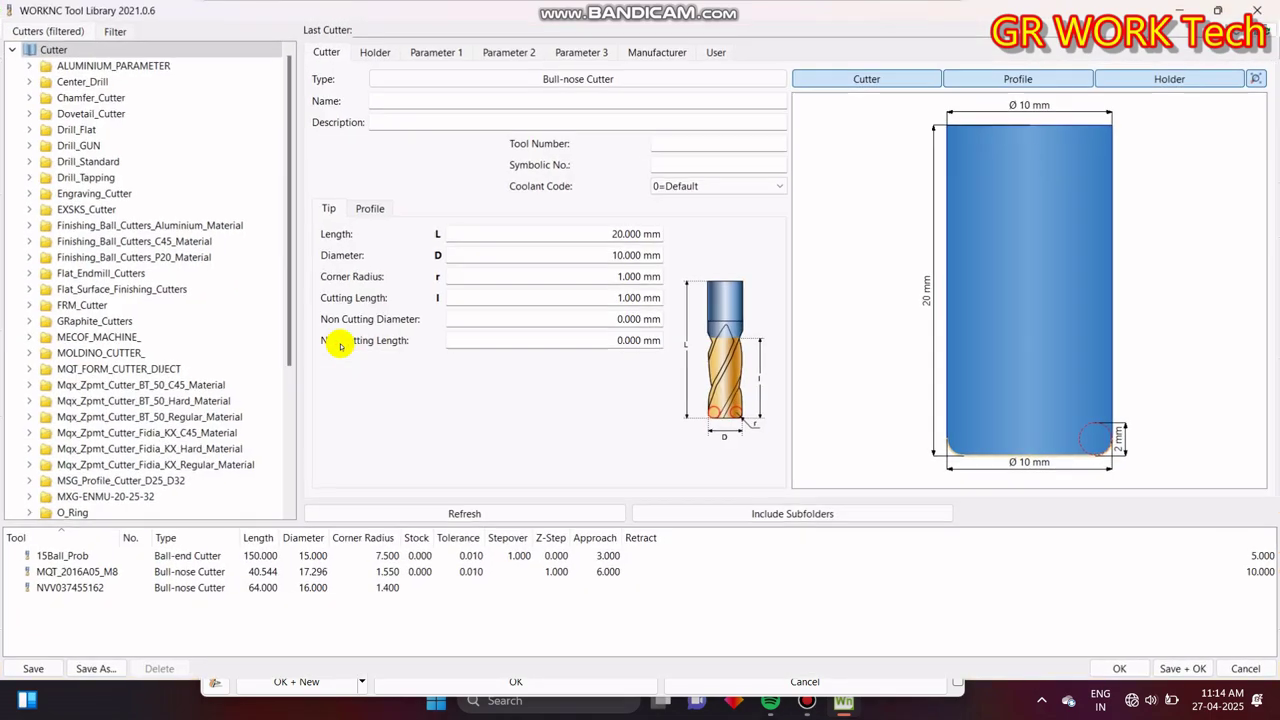
left_click(1264, 6)
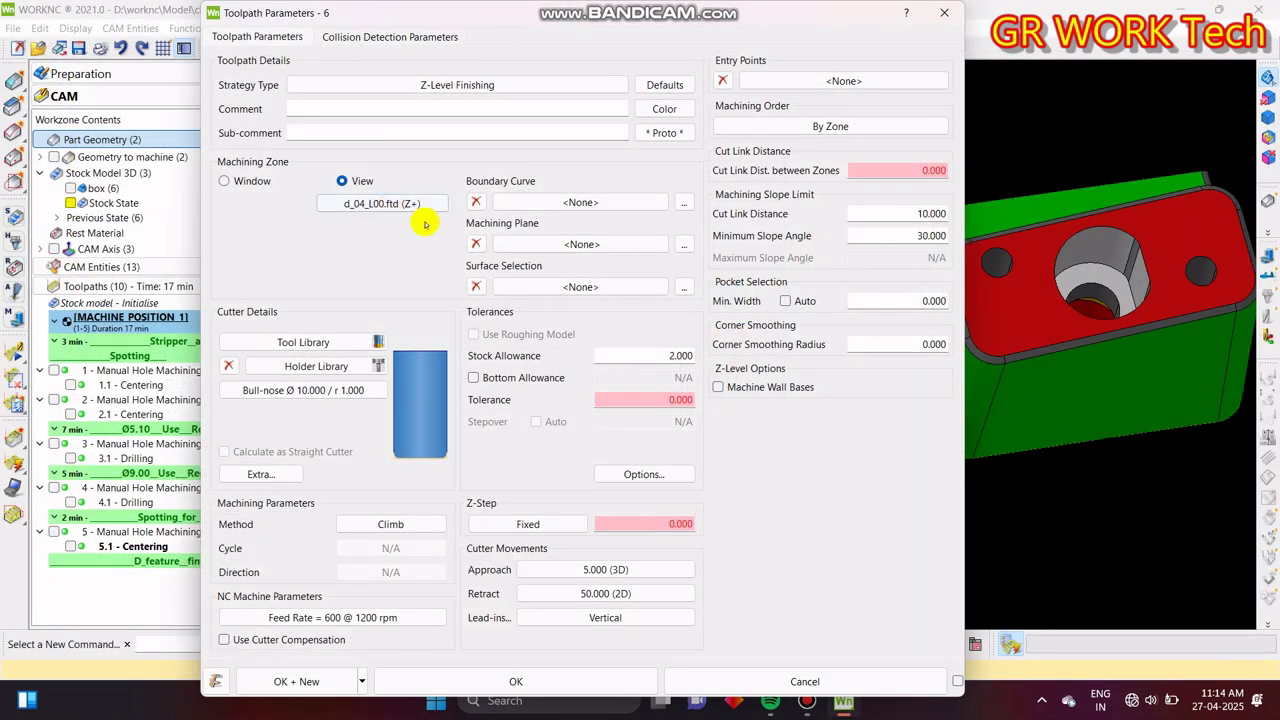
- Start a new boundary curve in automatic creation mode and select the red top faces of all four blocks
left_click(656, 201)
left_click(58, 418)
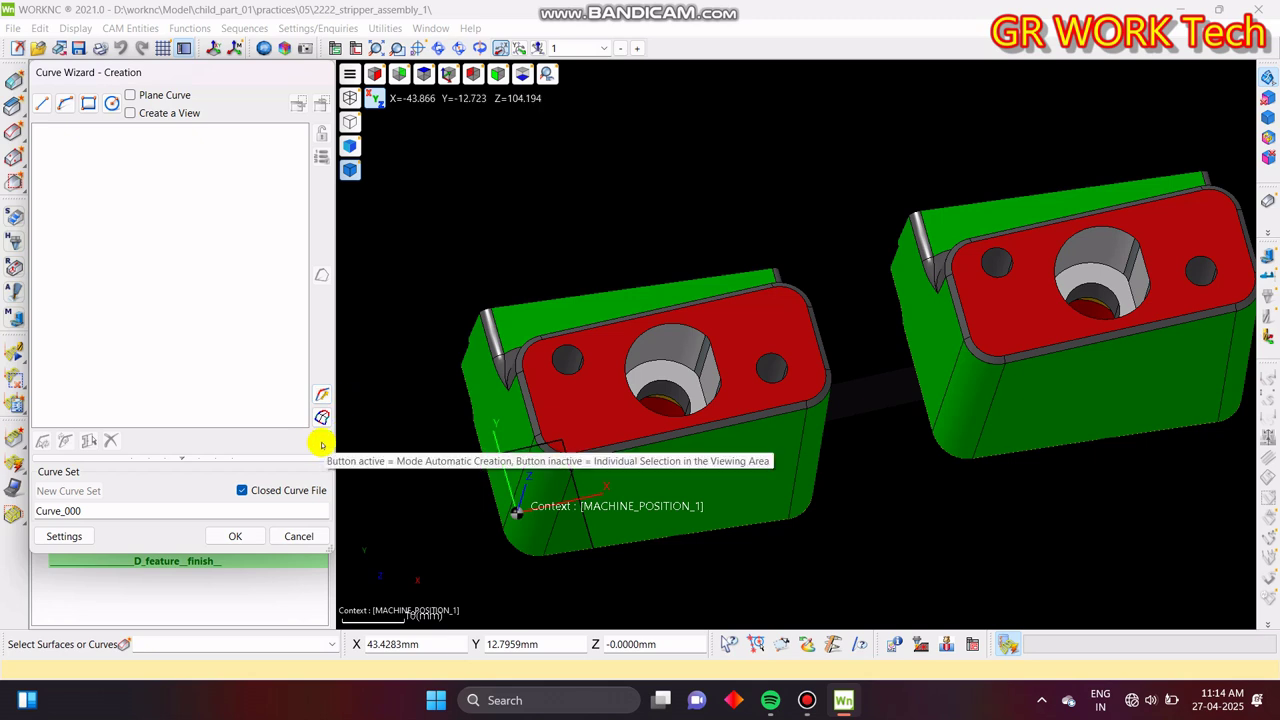
left_click(624, 402)
left_click(624, 402)
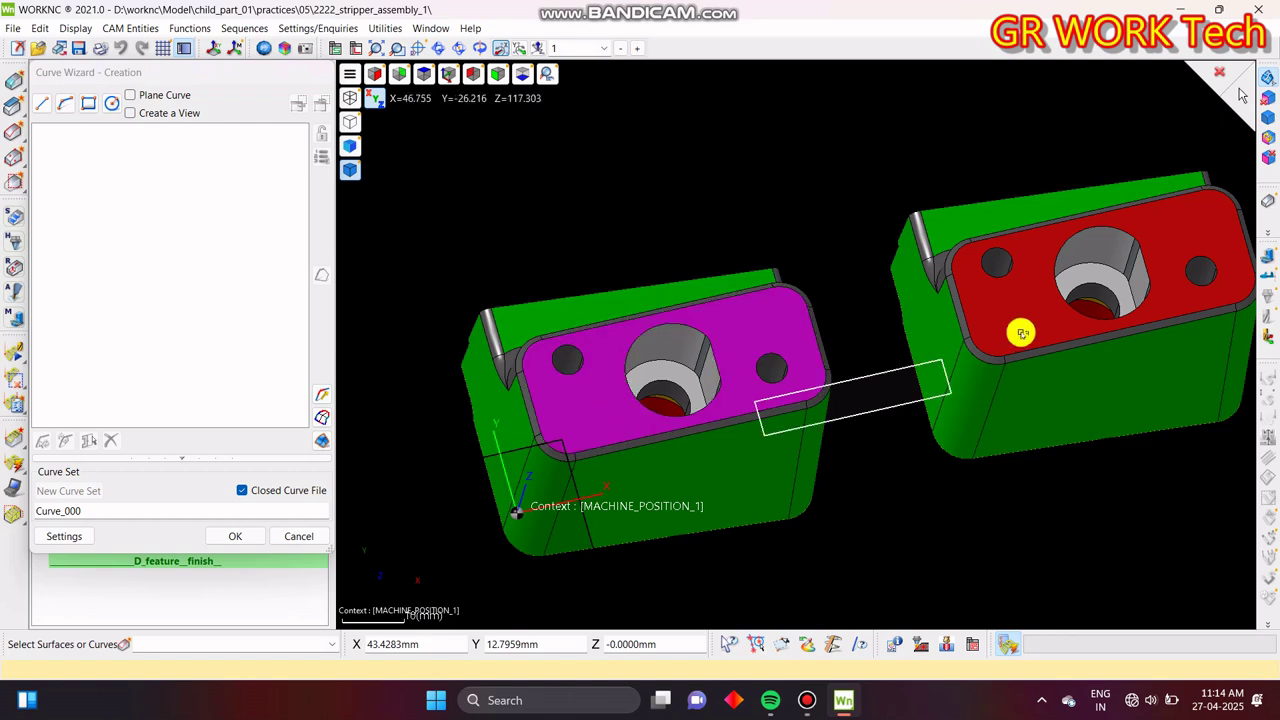
middle_click_drag(1050, 325, 758, 323)
middle_click_drag(1078, 258, 846, 321)
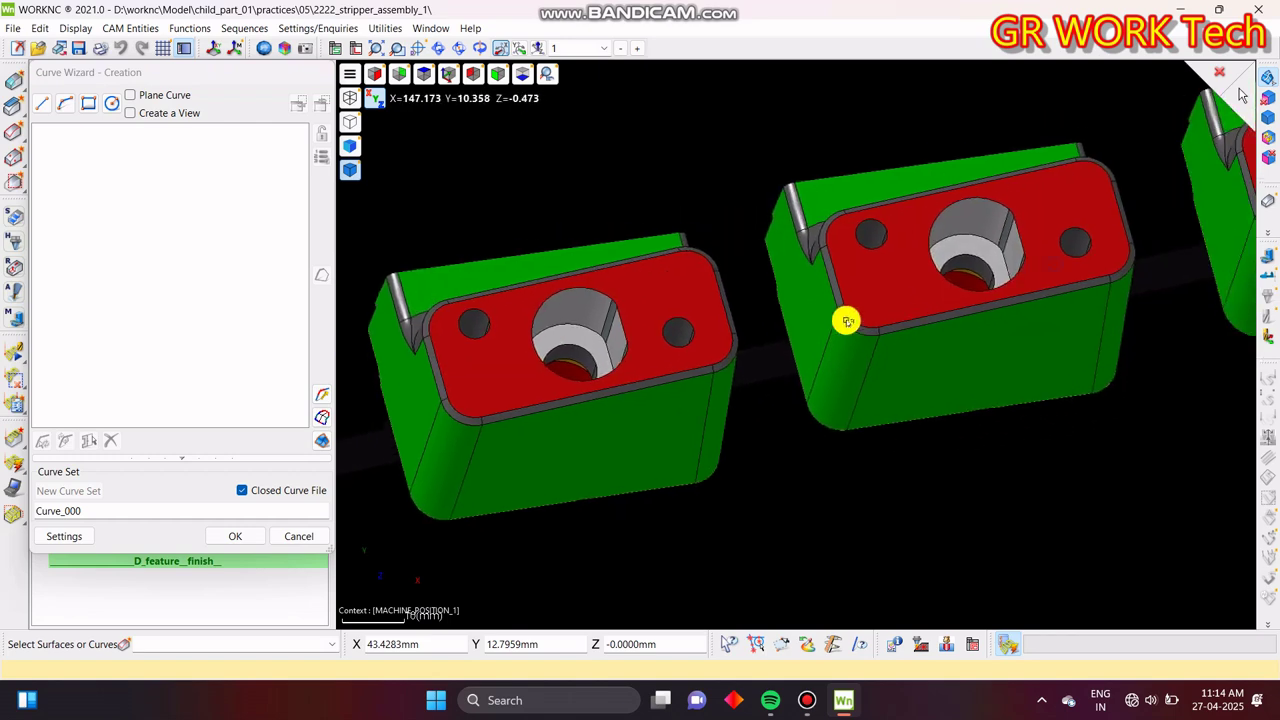
left_click(909, 294)
left_click(503, 366)
middle_click_drag(1056, 243, 1088, 211)
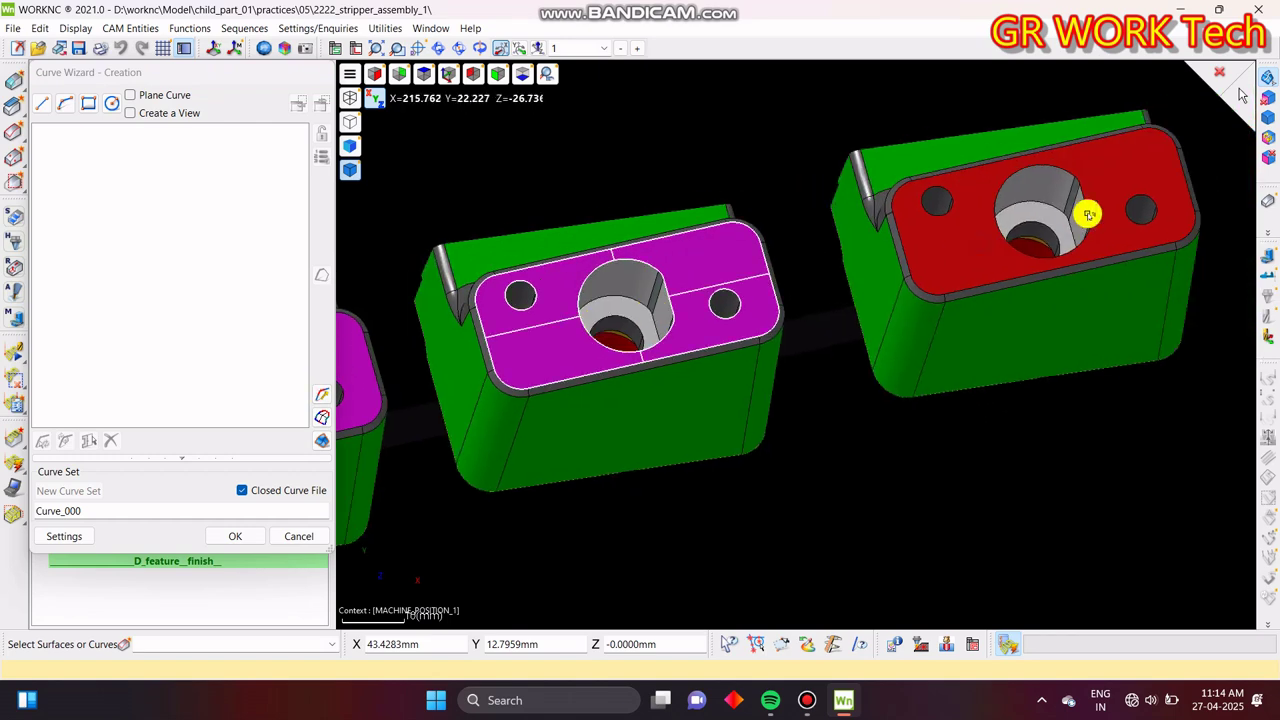
left_click(982, 250)
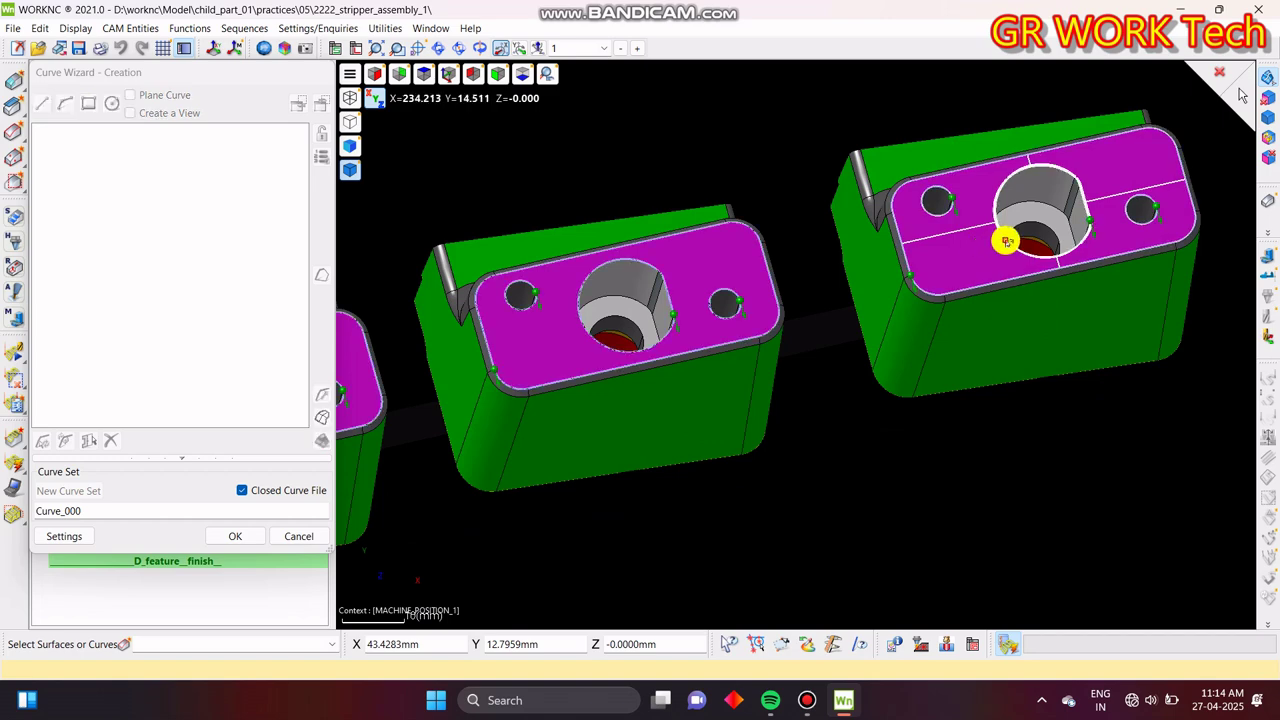
- Choose the edge of the large D-shaped centre hole on each of the four blocks as closed boundary curves
middle_click_drag(1020, 221, 900, 221)
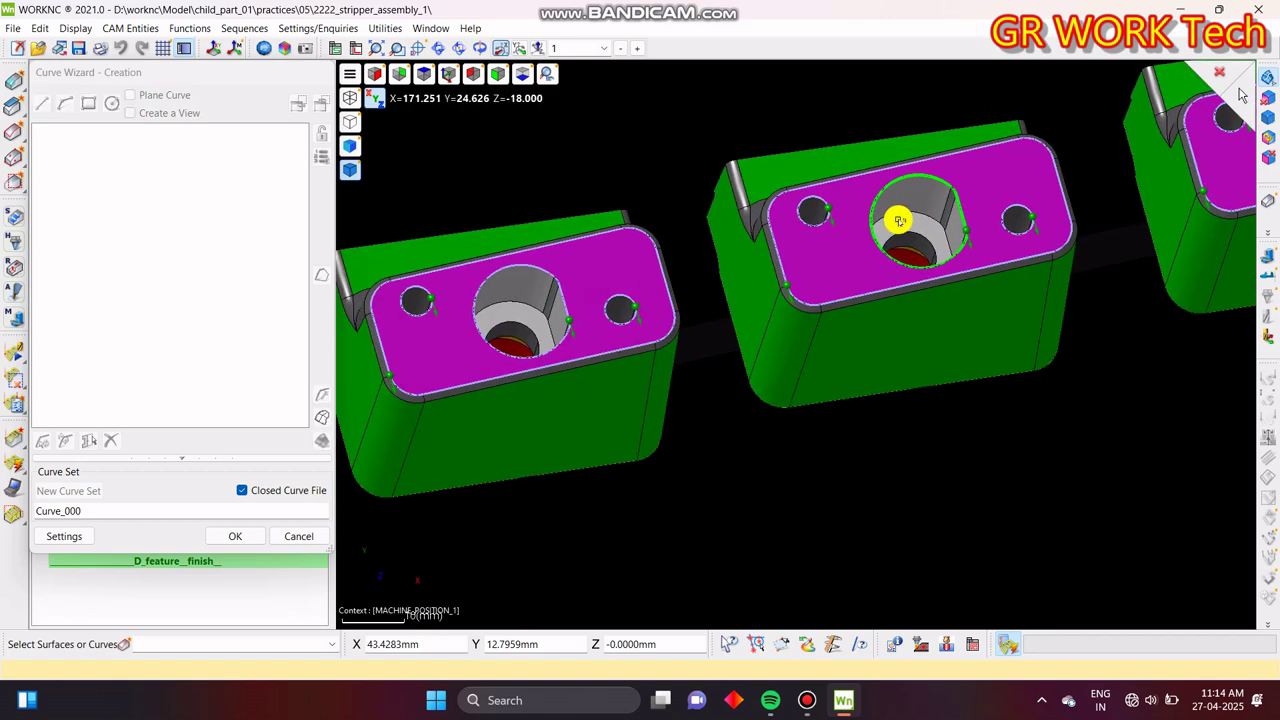
scroll(898, 220, "down", 3)
left_click(614, 254)
middle_click_drag(510, 327, 880, 251)
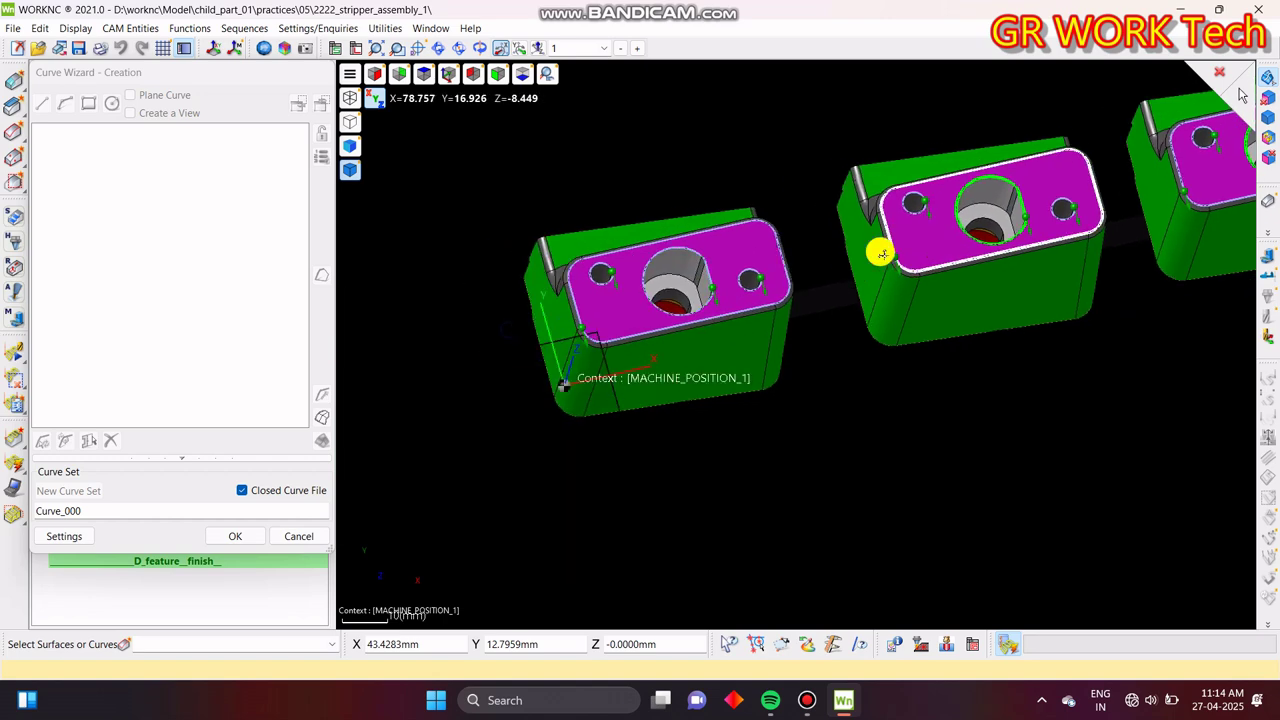
left_click(700, 253)
middle_click_drag(1057, 189, 740, 318)
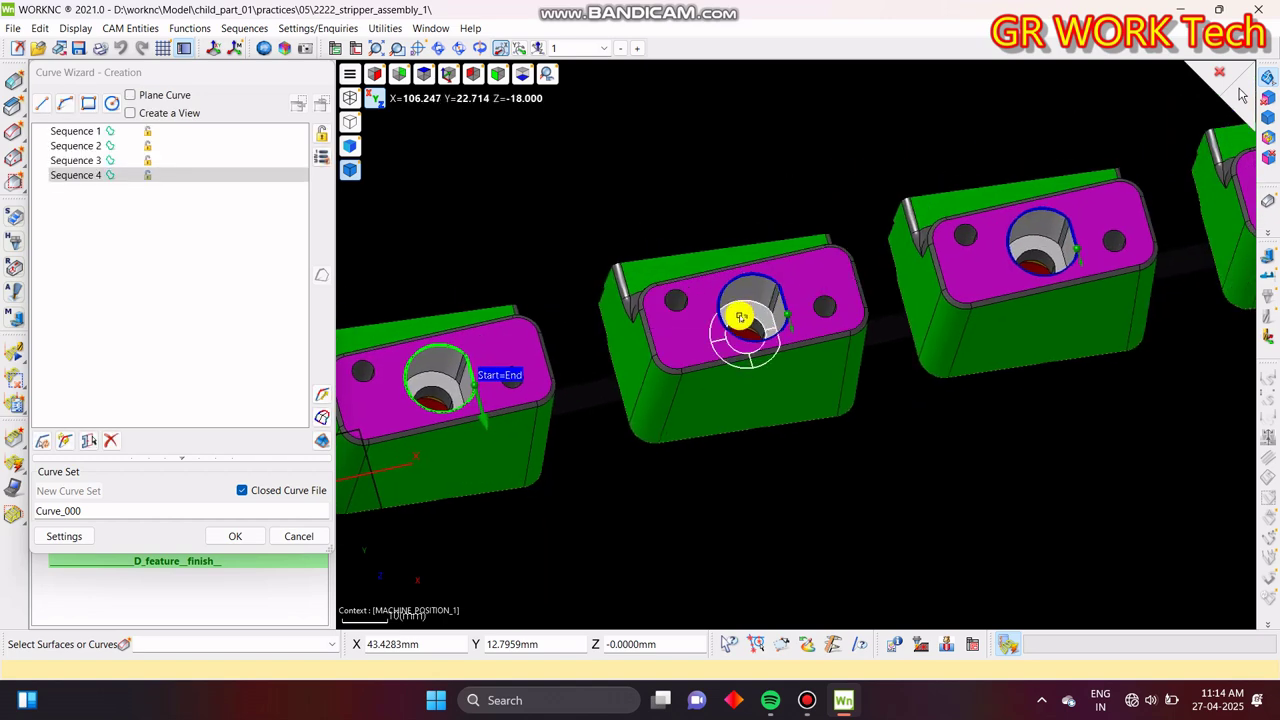
- Create a view from the four hole curves and save them as the closed curve set Curve_000
key("z")
scroll(764, 318, "up", 3)
middle_click_drag(894, 219, 784, 293)
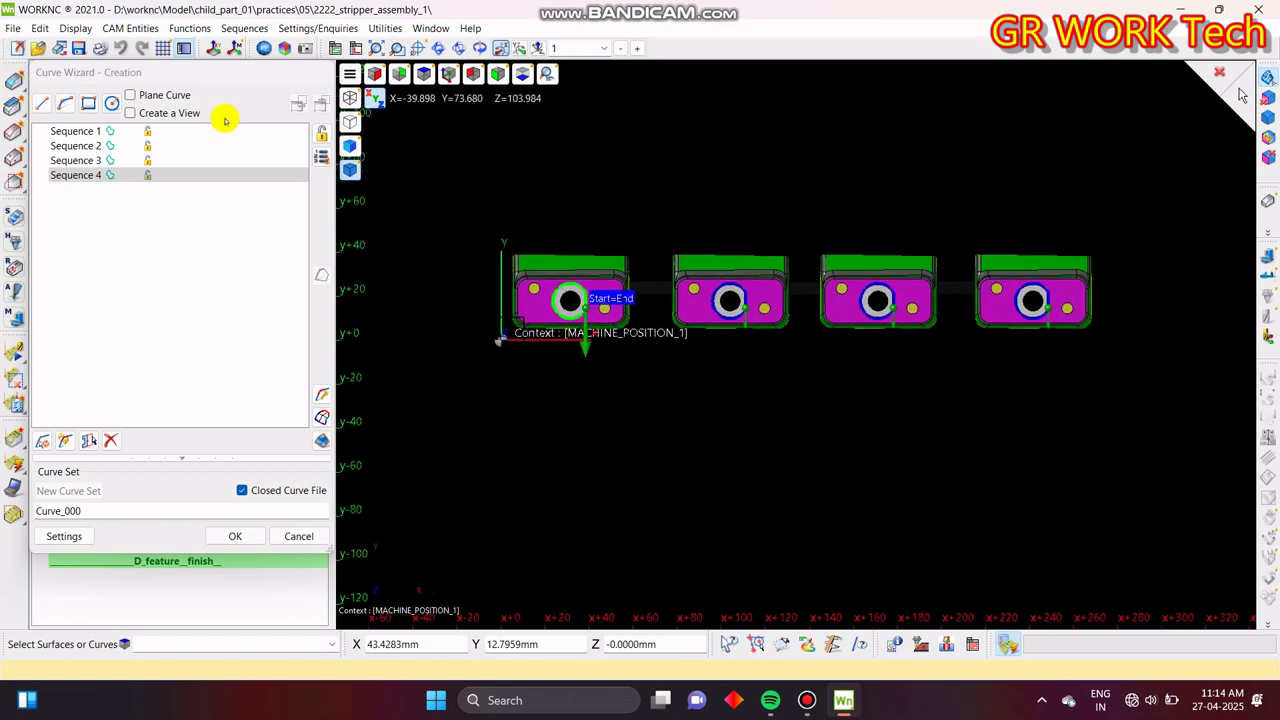
left_click(170, 114)
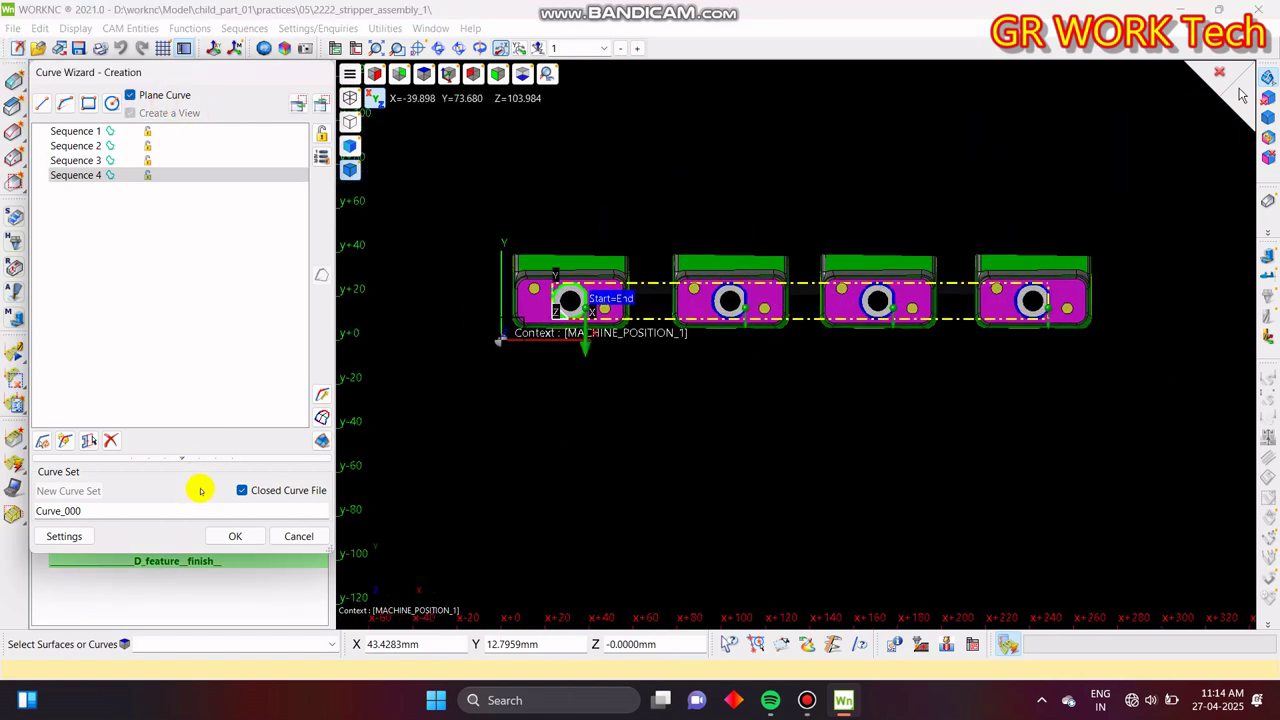
left_click(257, 531)
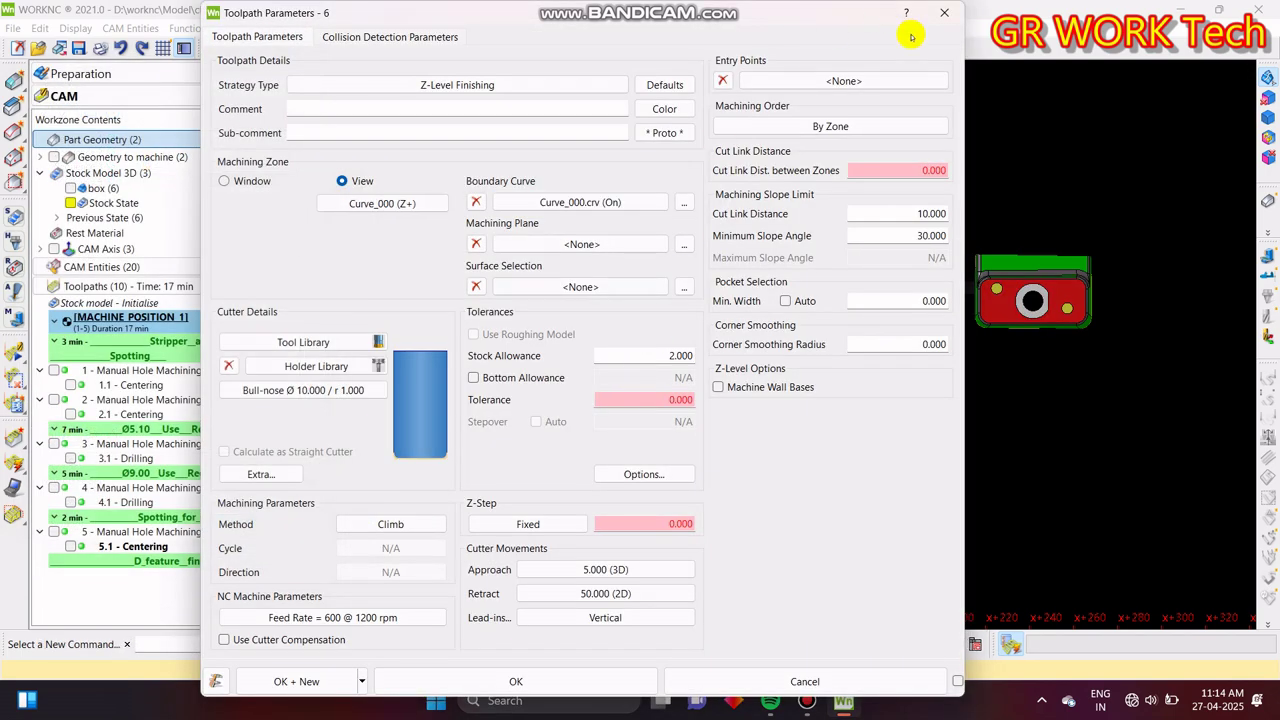
- Assign the D8.0_Flat cutter from the Flat_Endmill_Cutters library folder to the Z-Level Finishing toolpath
left_click(302, 342)
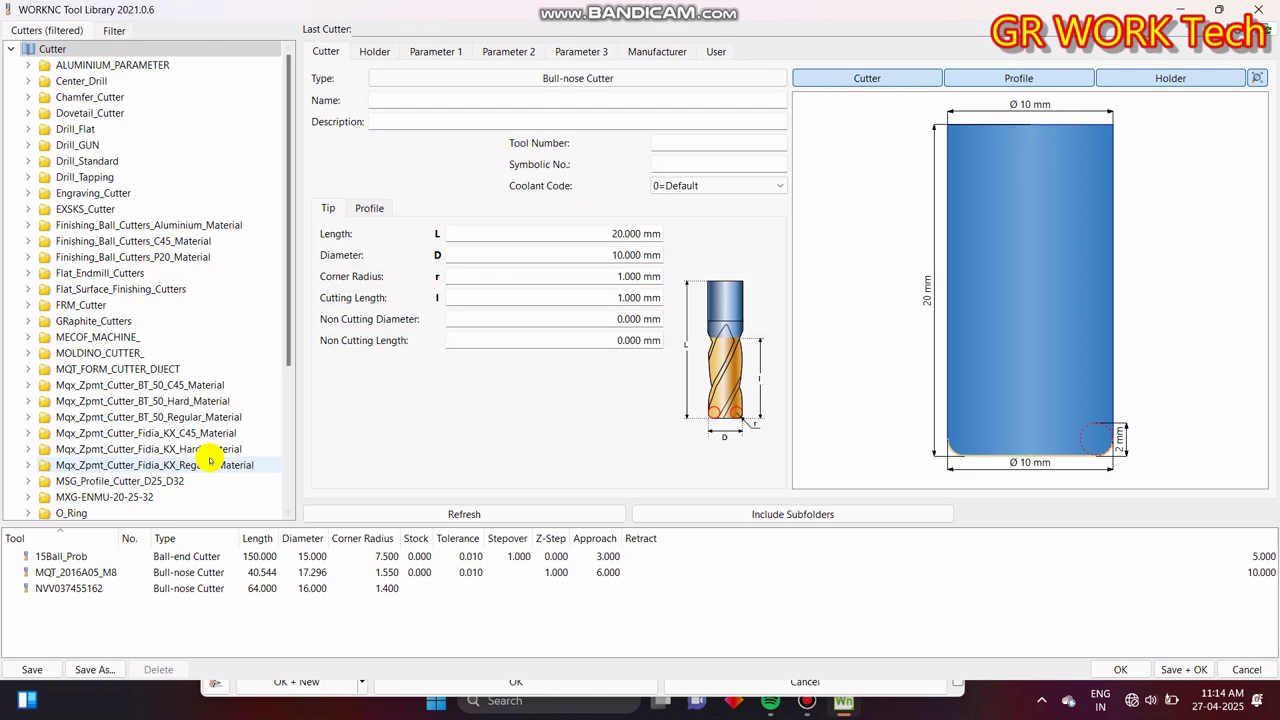
scroll(171, 457, "down", 5)
scroll(196, 370, "up", 5)
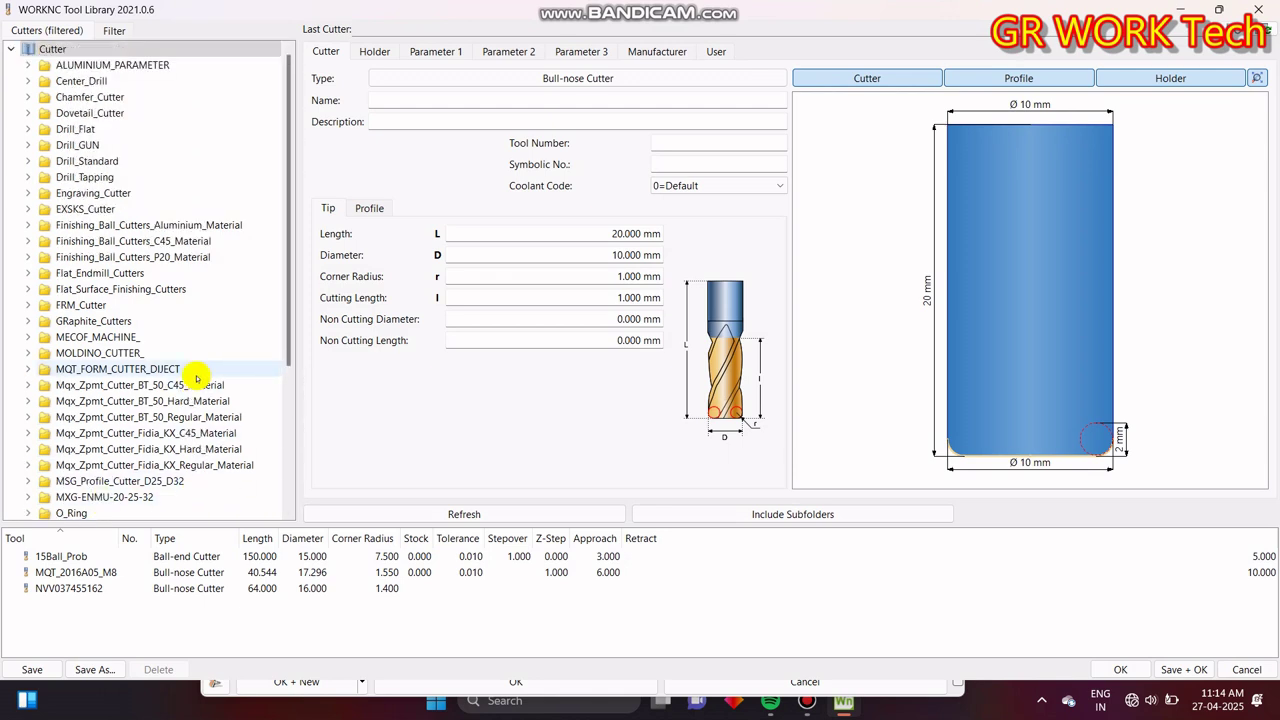
left_click(27, 273)
scroll(134, 360, "down", 2)
left_click(101, 402)
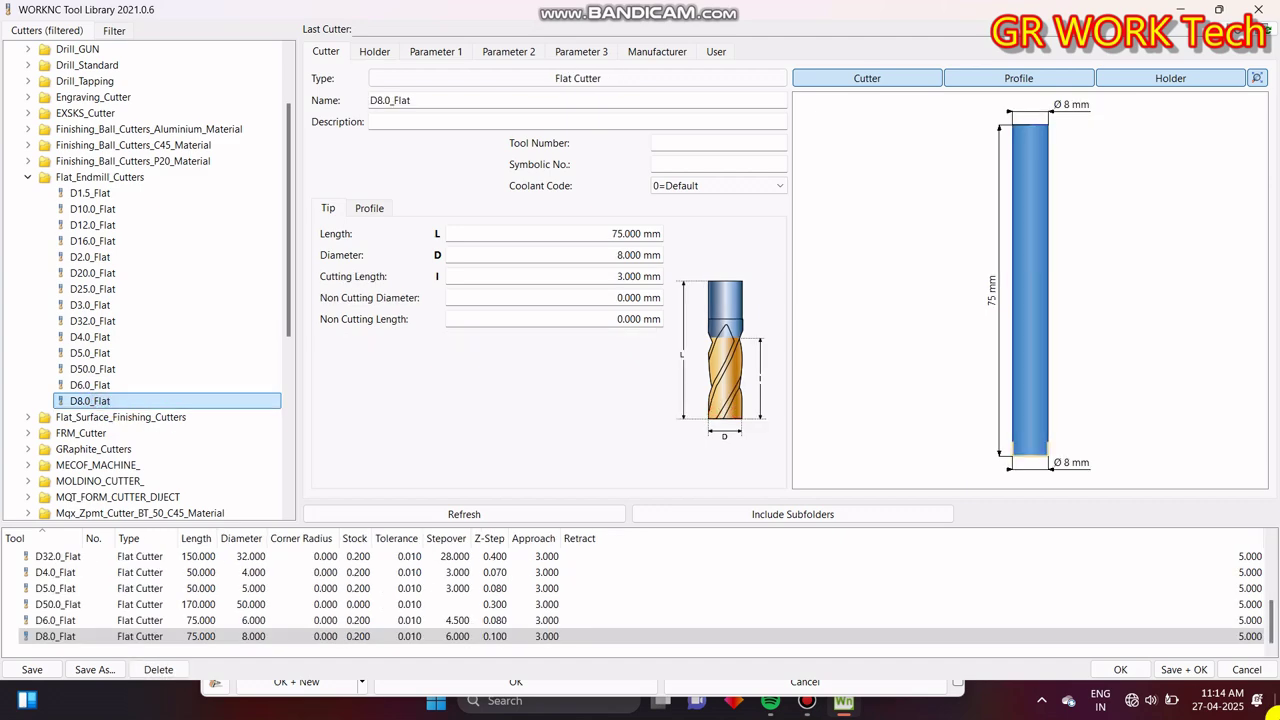
left_click(1141, 668)
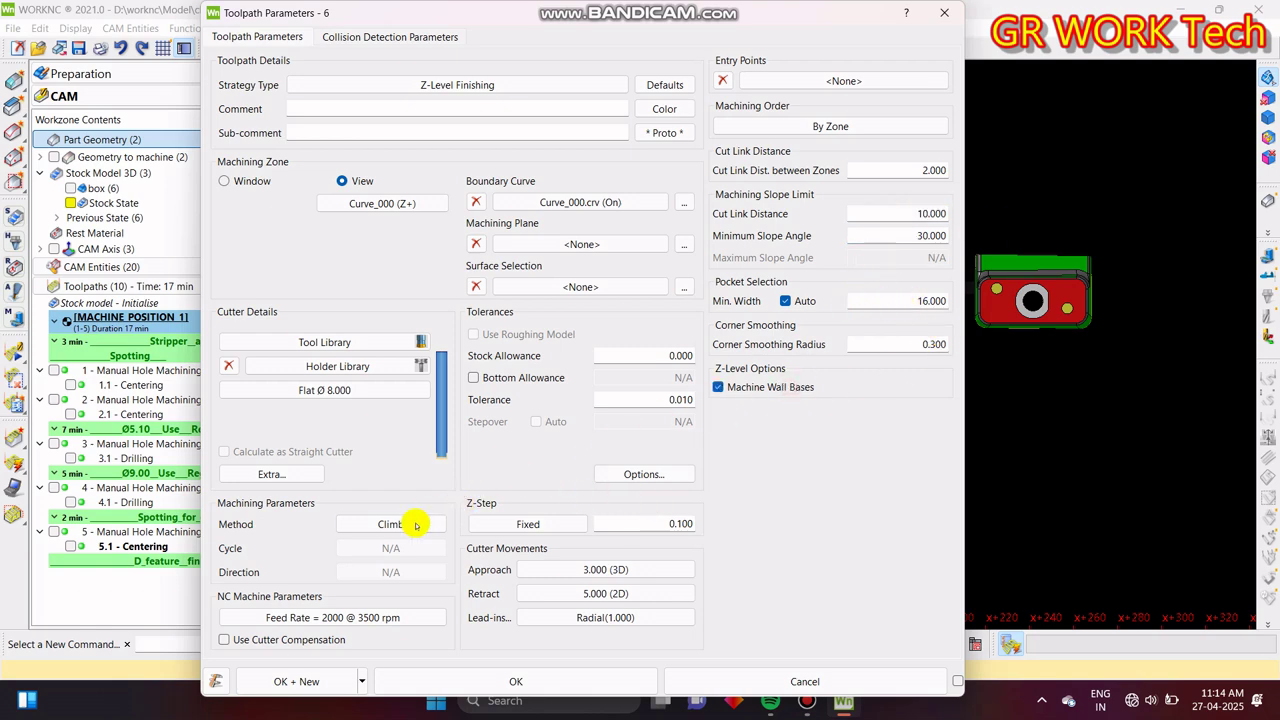
- Set the machining method to Mixed and, in the cutter movements, enable 3D transitions with a minimum lead-in radius of 1 mm
left_click(421, 523)
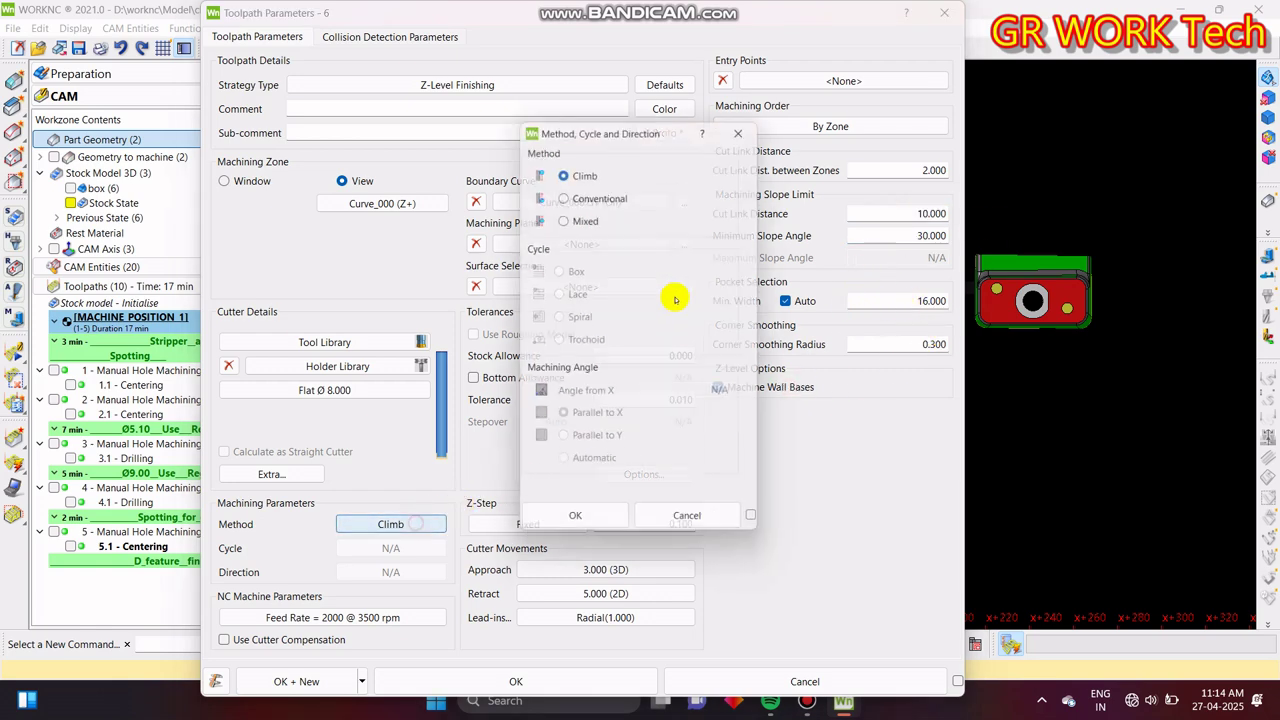
left_click(570, 528)
left_click(645, 621)
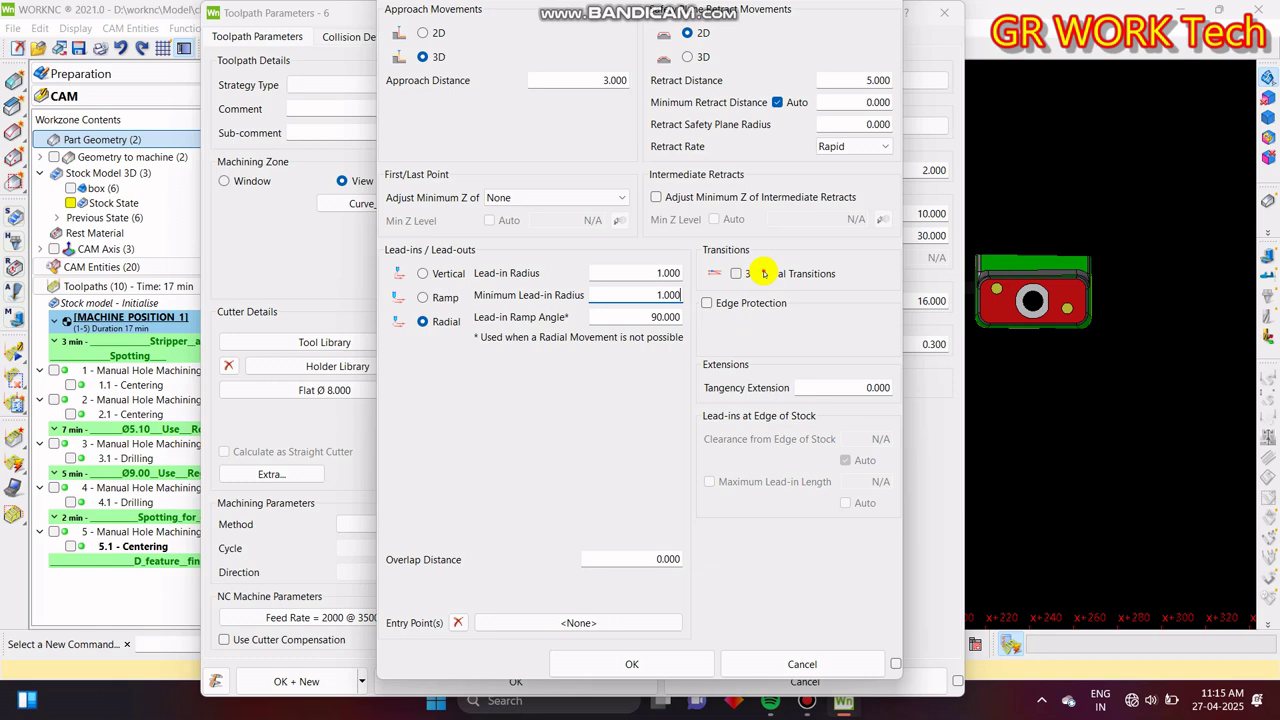
left_click(737, 273)
left_click(634, 664)
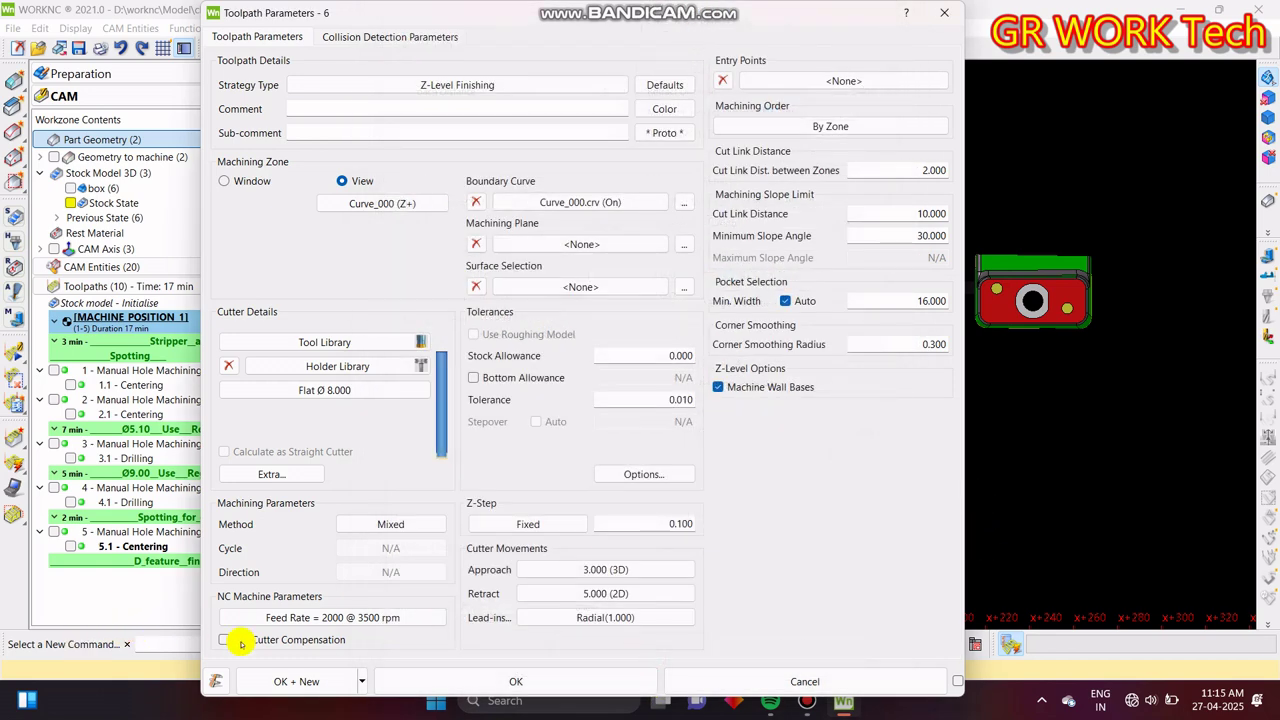
- Accept the Z-Level Finishing toolpath parameters with the smoothing radius kept and execute its calculation
left_click(532, 681)
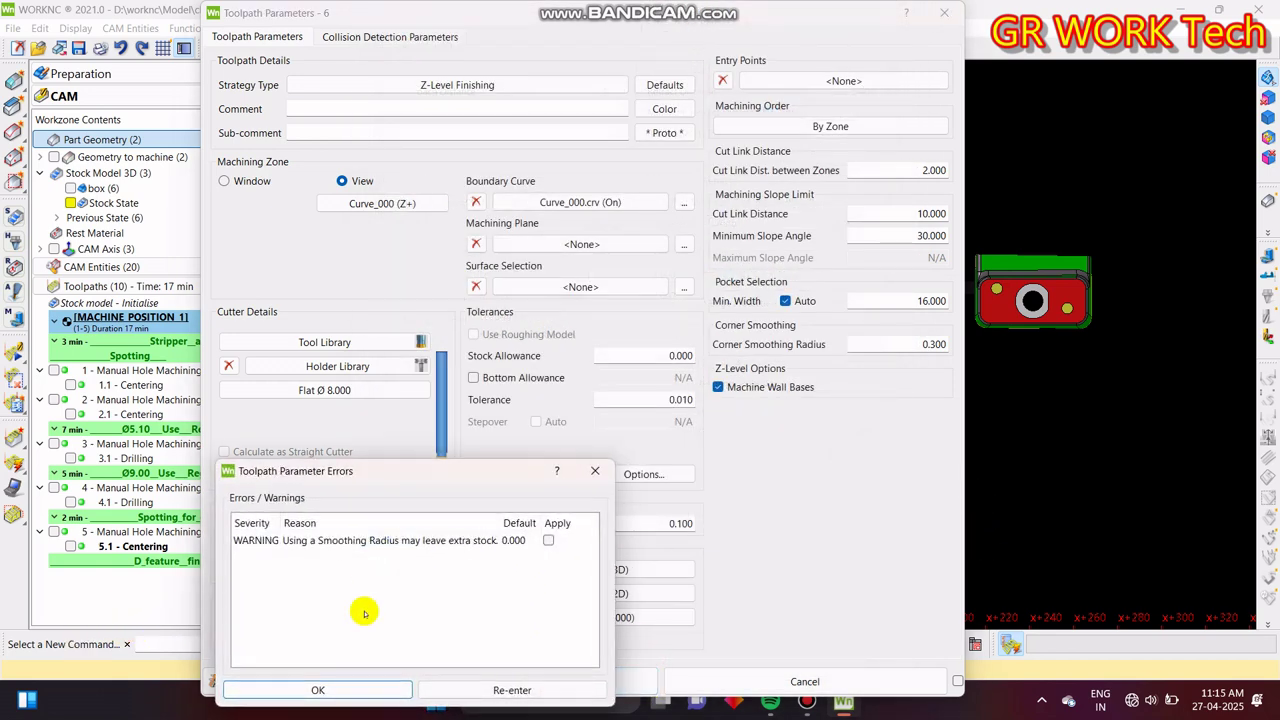
left_click(375, 690)
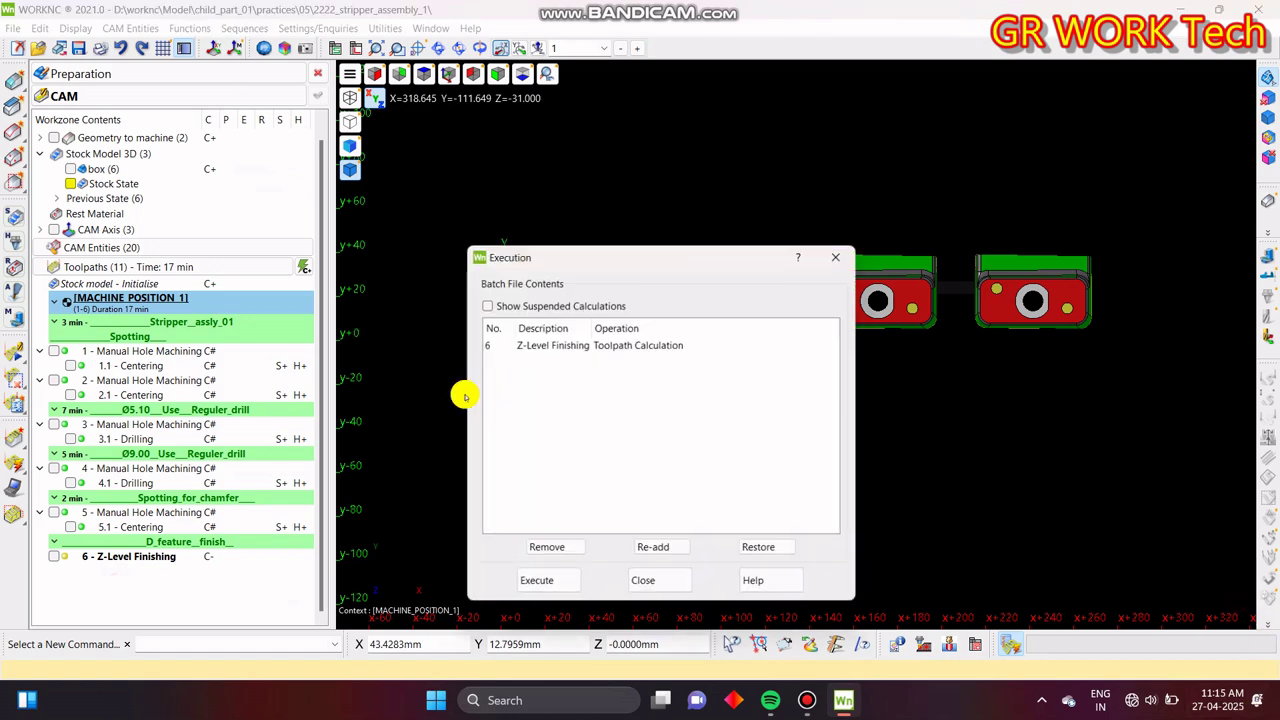
left_click(560, 580)
scroll(700, 480, "up", 5)
middle_click_drag(810, 499, 740, 330)
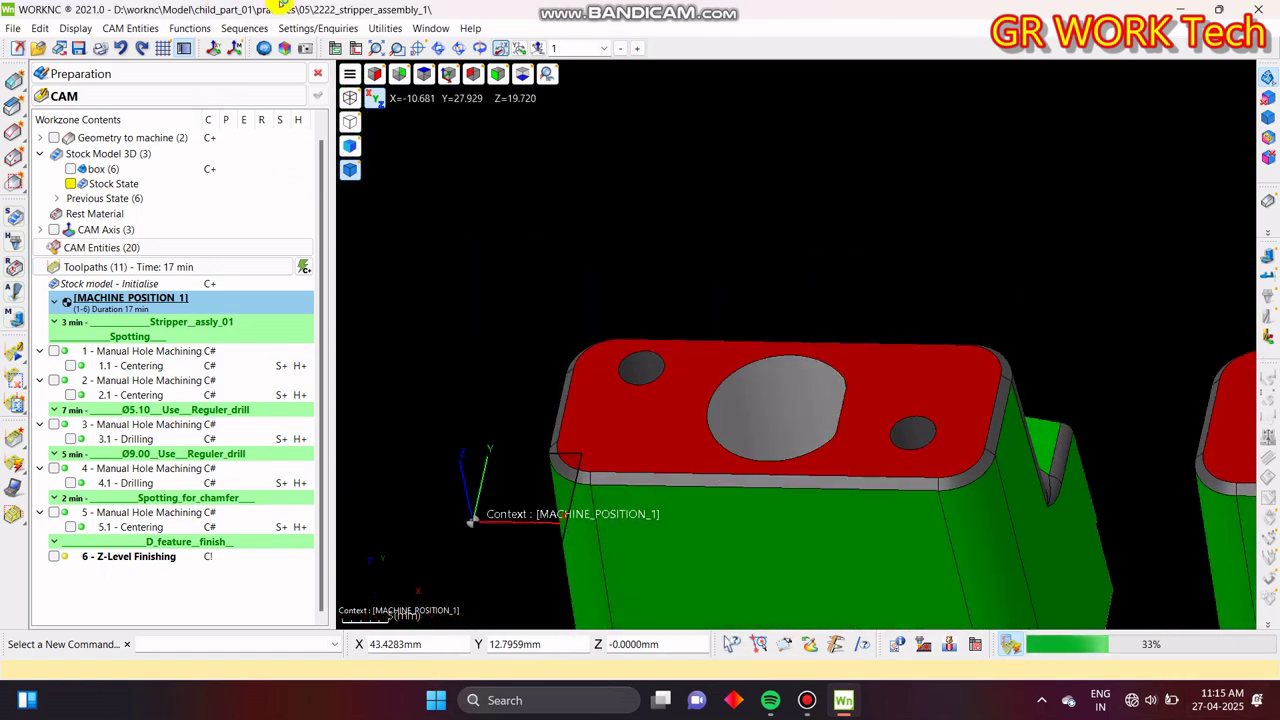
- Check the D-shaped holes with the curvature analysis and examine them from the Z direction
left_click(281, 48)
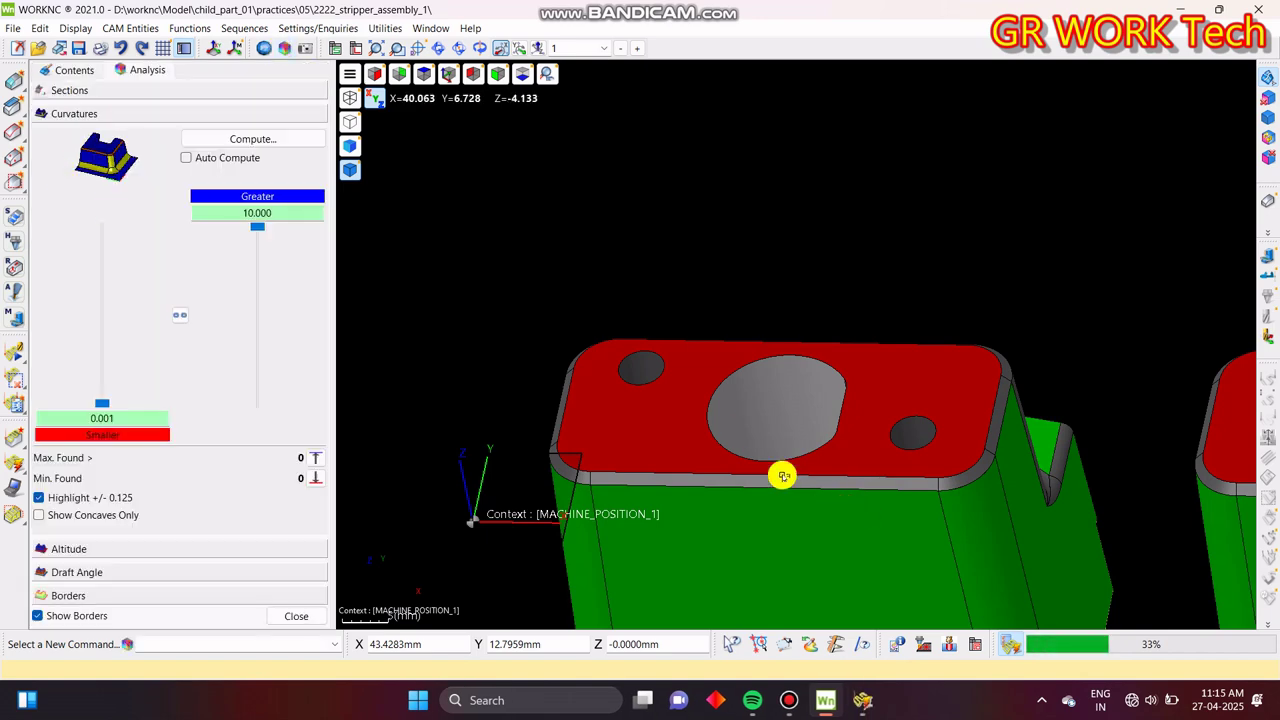
mouse_move(757, 420)
middle_click_drag(740, 386, 838, 363)
scroll(881, 363, "down", 3)
key("z")
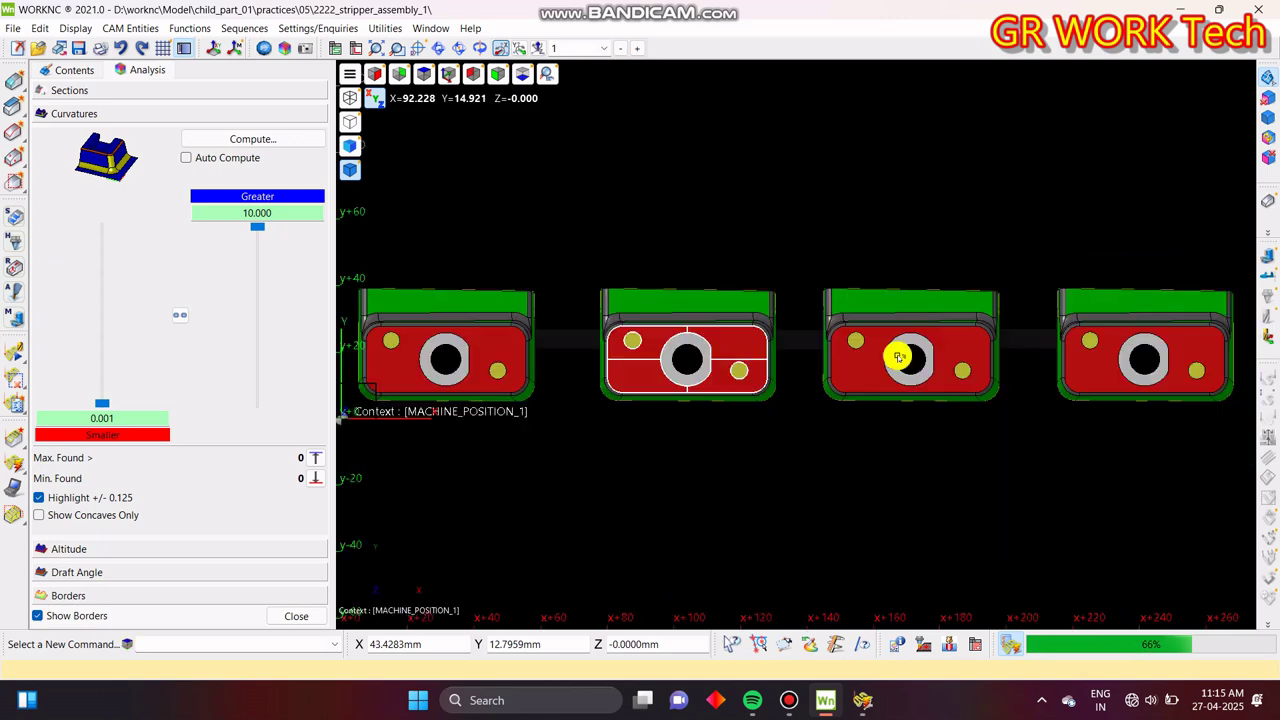
left_click(287, 616)
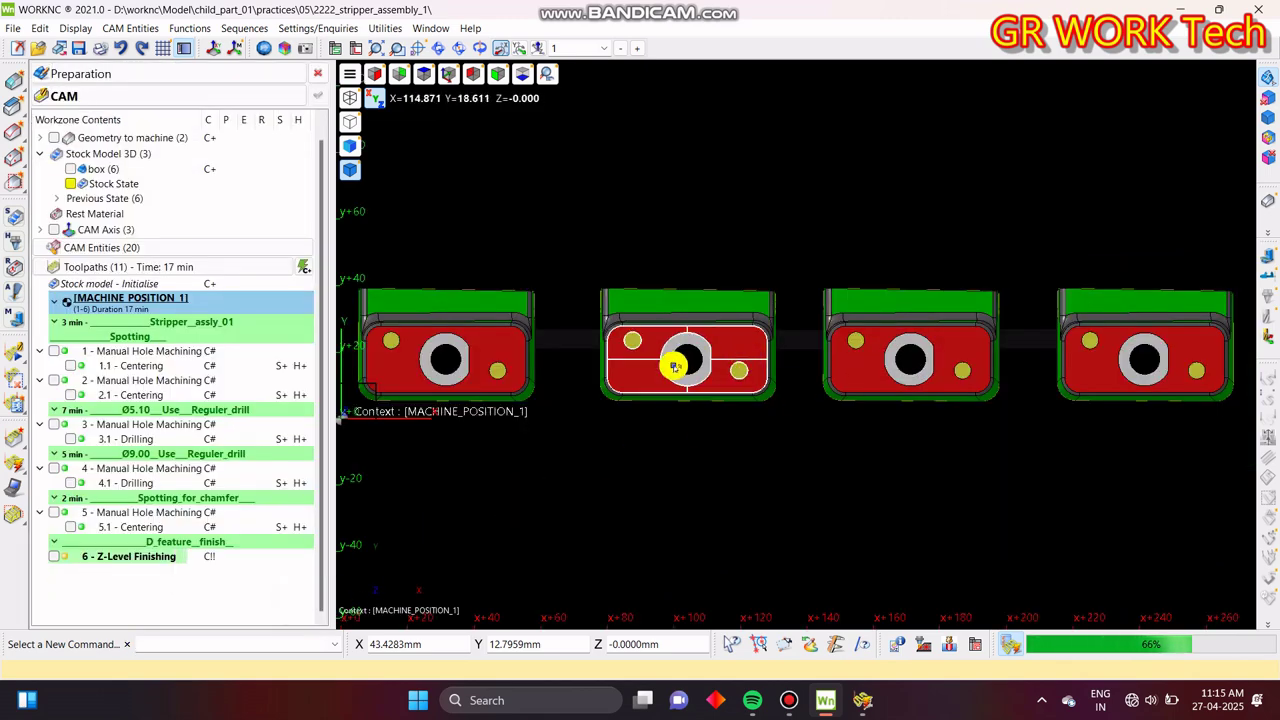
middle_click_drag(674, 360, 762, 394)
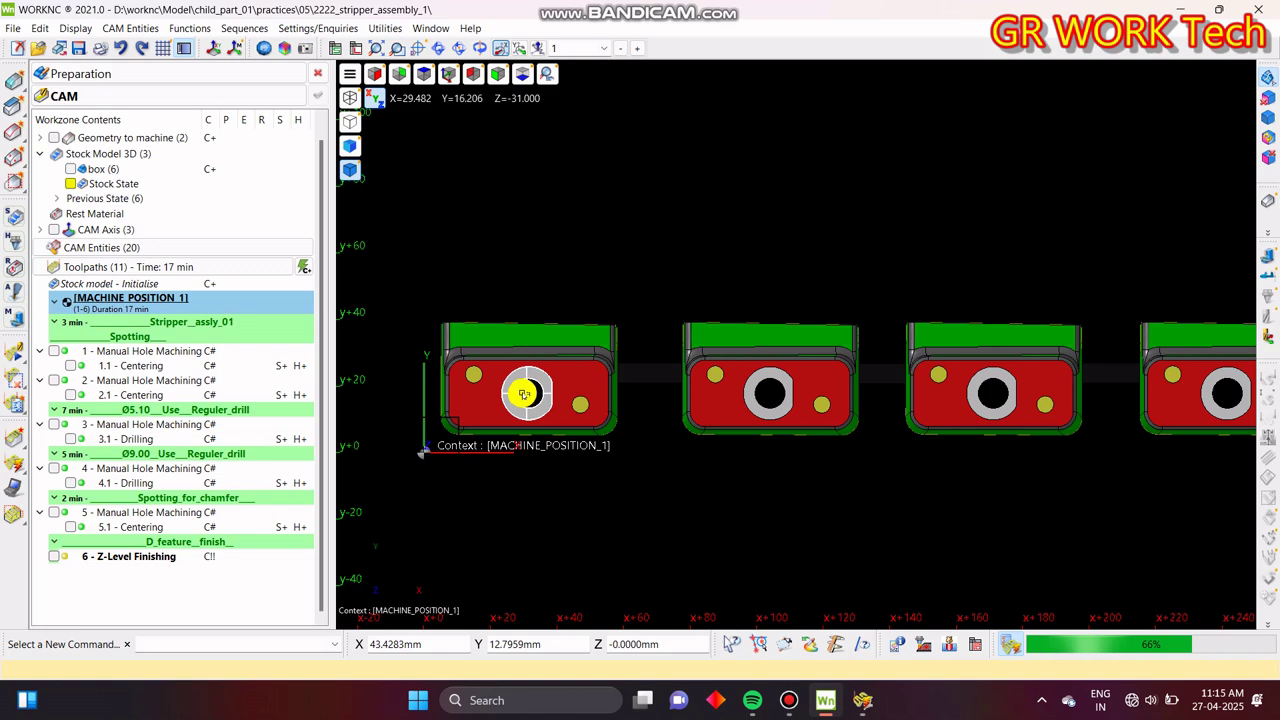
scroll(514, 394, "up", 5)
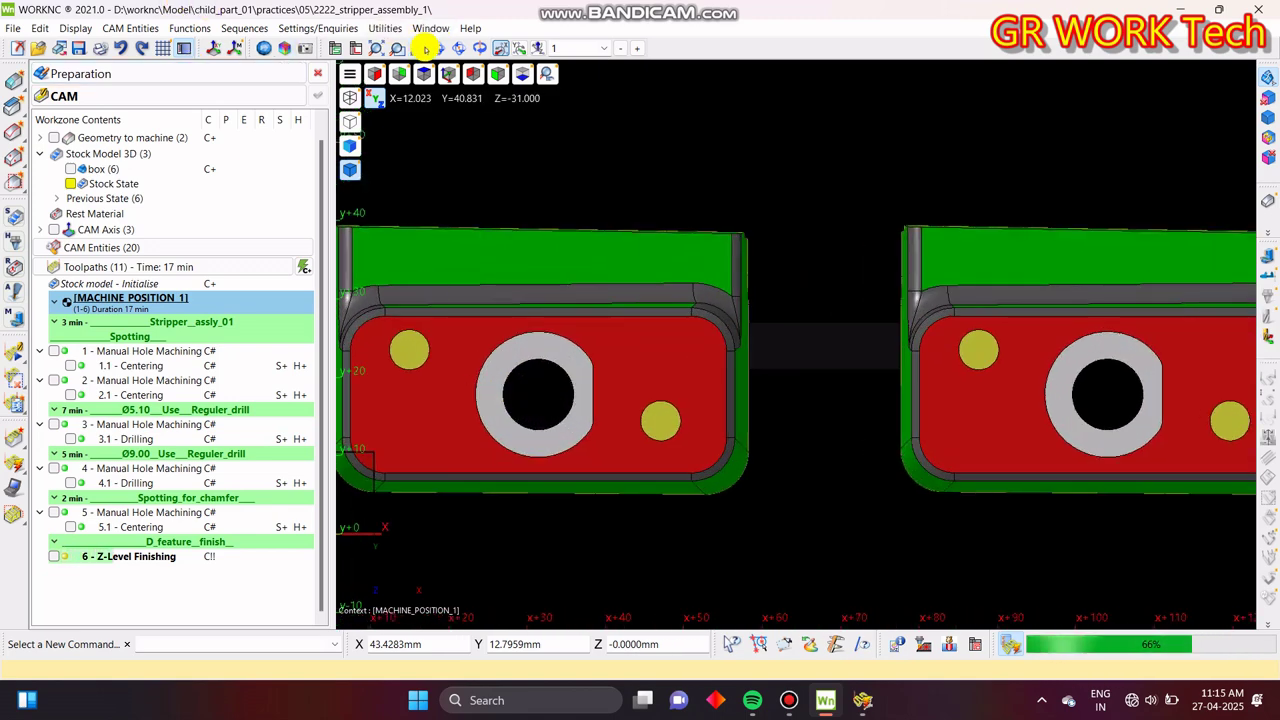
- Turn on the circle-and-cross cursor guide at the cutter diameter and look into the first D-shaped hole
left_click(422, 48)
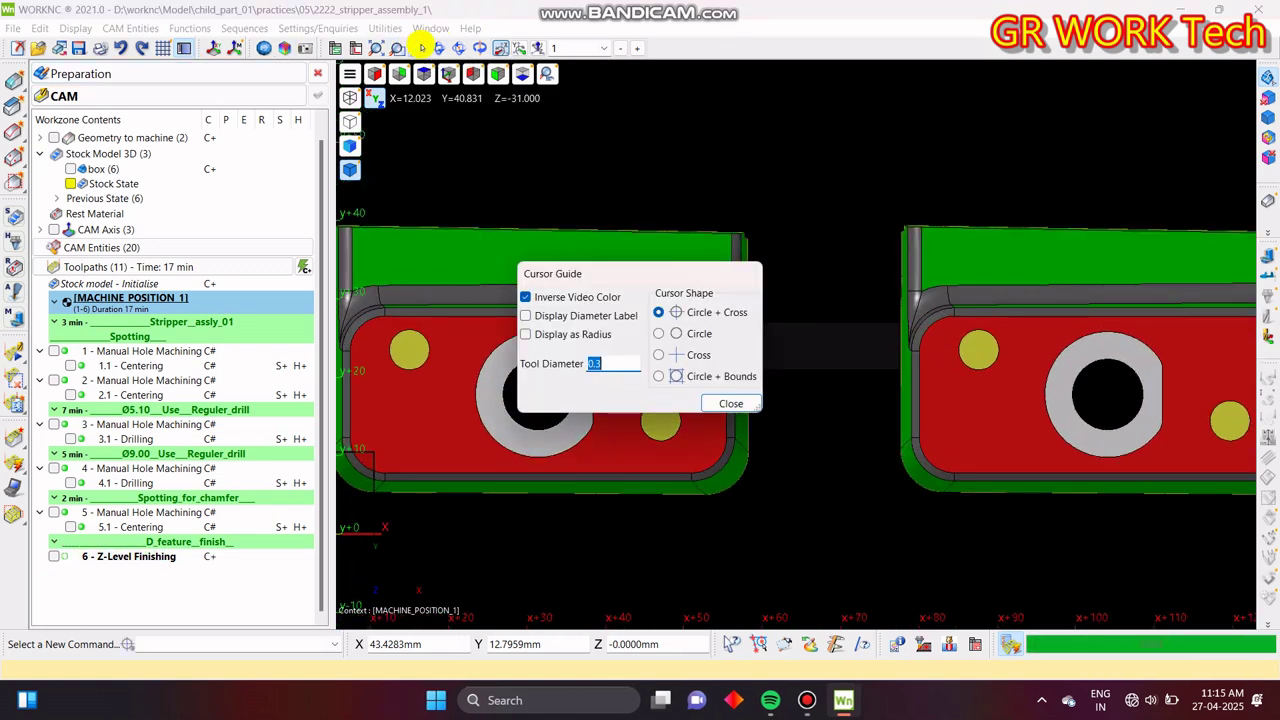
key("Return")
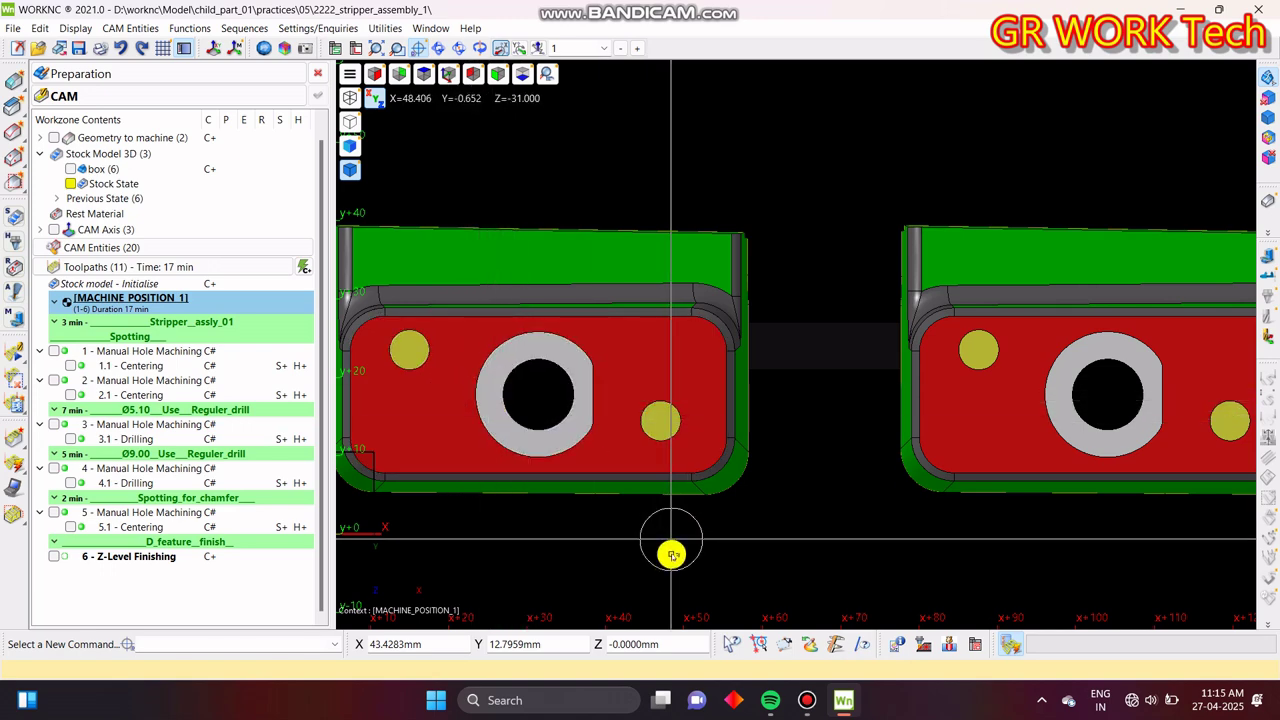
scroll(651, 509, "up", 2)
middle_click_drag(920, 229, 977, 226)
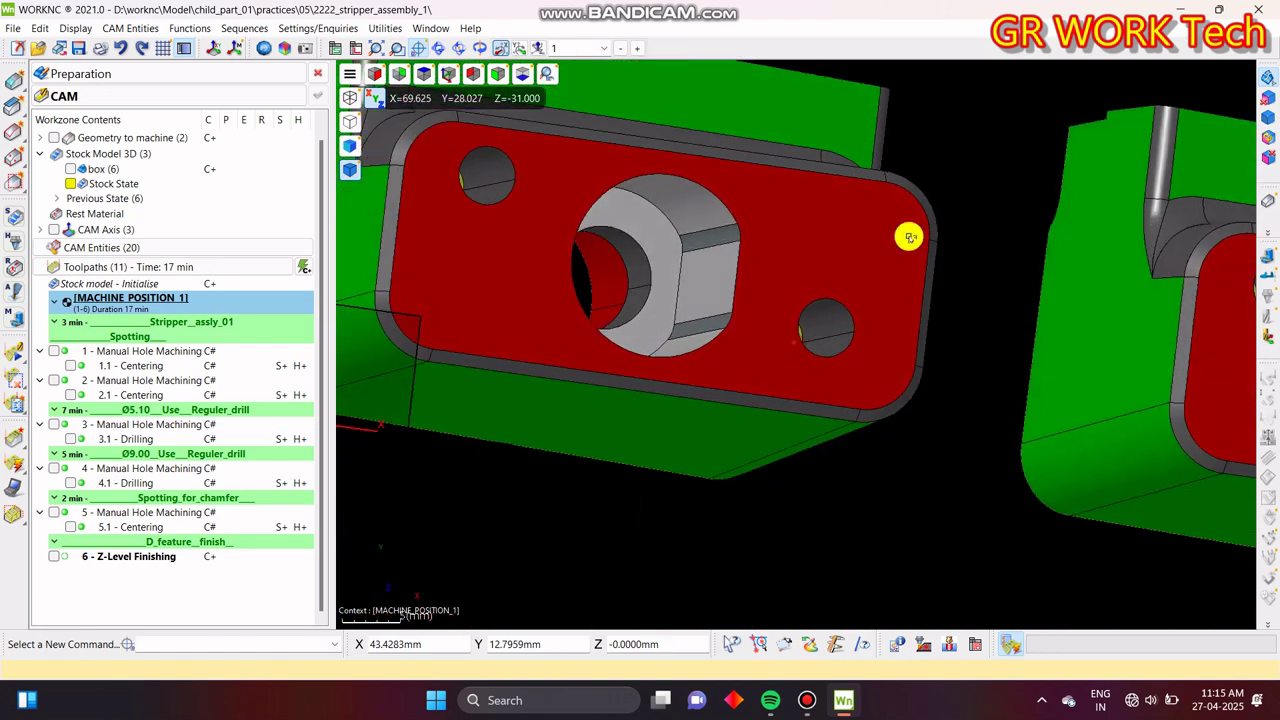
scroll(760, 220, "up", 5)
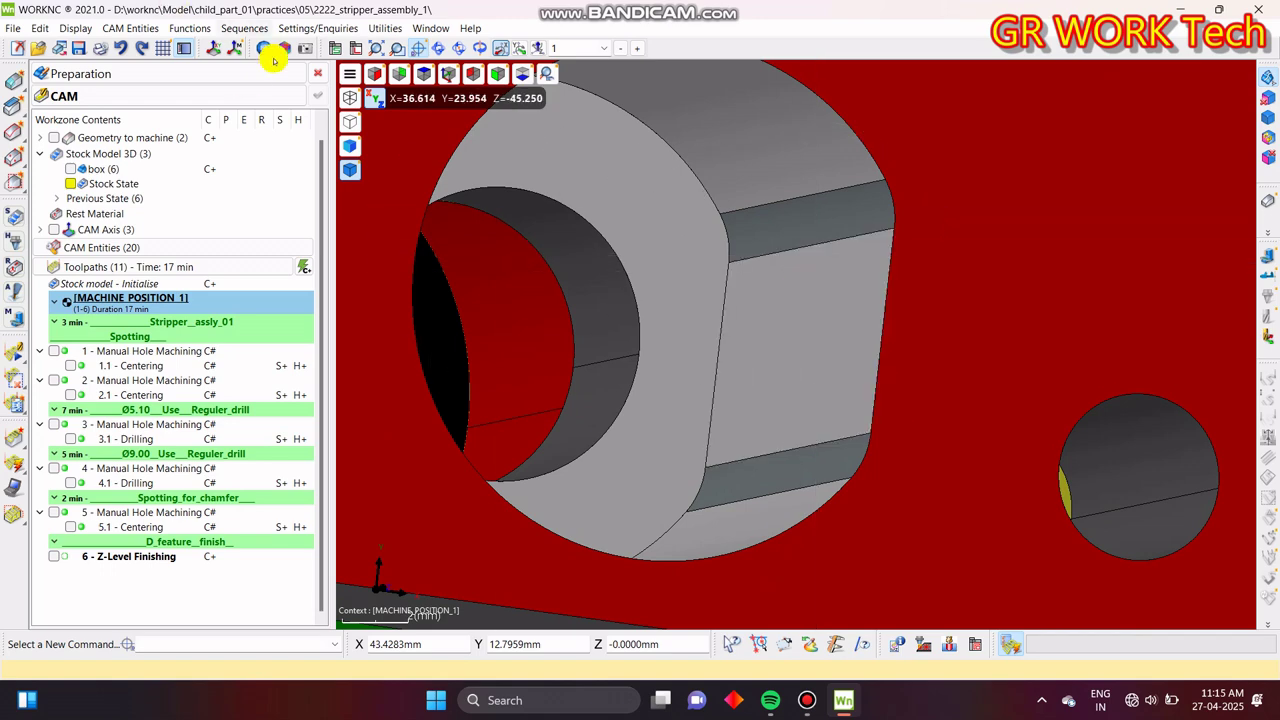
- Measure the corner radius of the first D-shaped hole and compare the hole's profile with the cursor guide circle
left_click(286, 48)
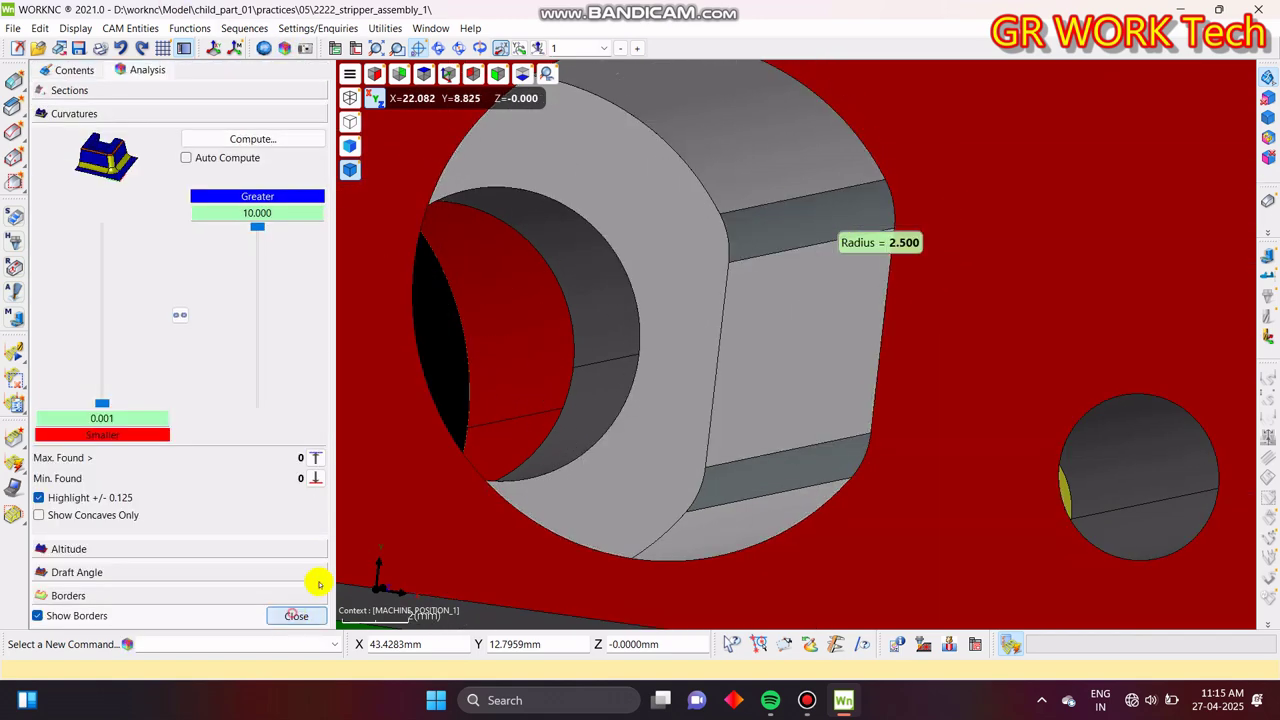
mouse_move(926, 284)
middle_mouse_down()
mouse_move(903, 220)
mouse_move(923, 289)
mouse_move(908, 293)
middle_mouse_up()
scroll(718, 348, "down", 2)
scroll(718, 348, "down", 2)
left_click(302, 615)
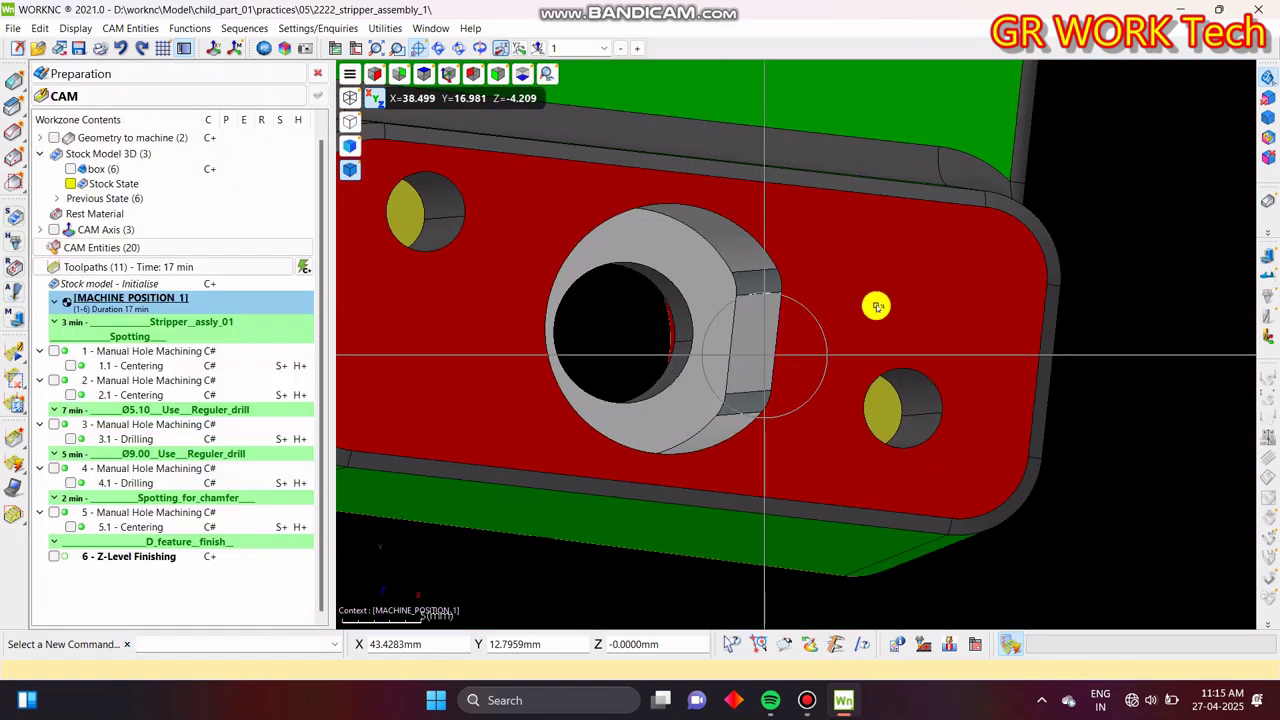
scroll(680, 435, "up", 3)
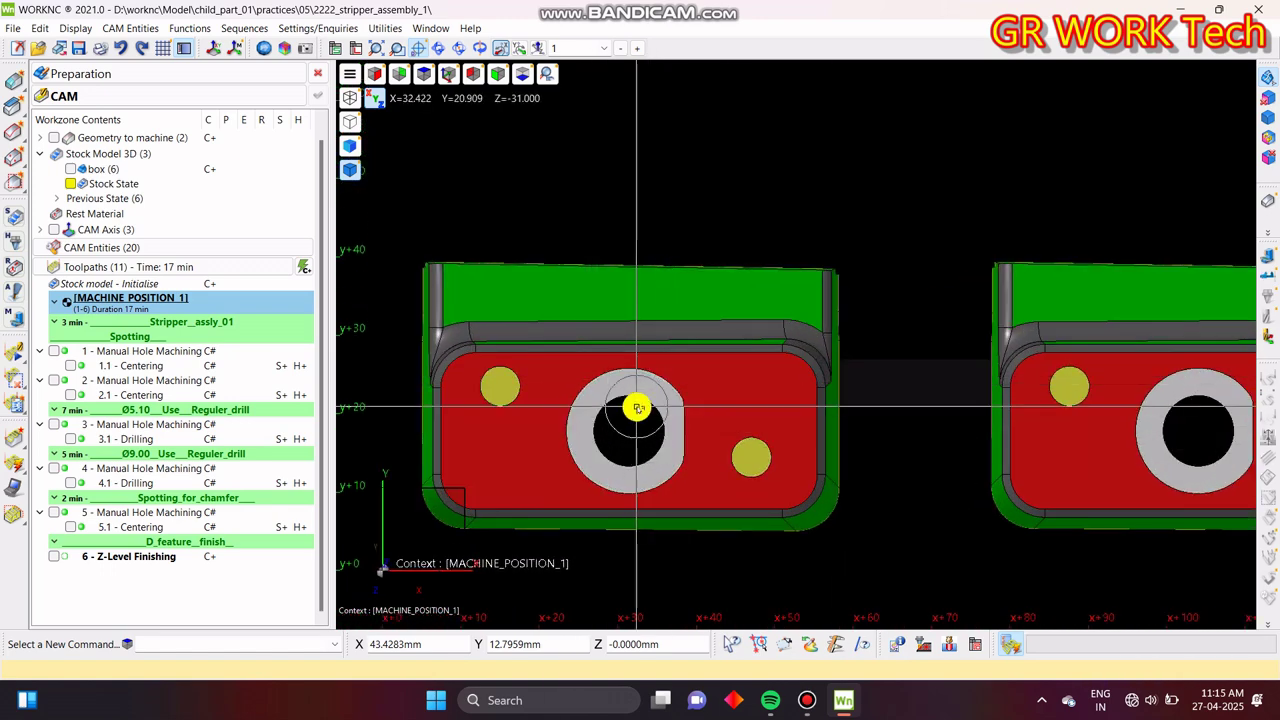
scroll(618, 437, "up", 3)
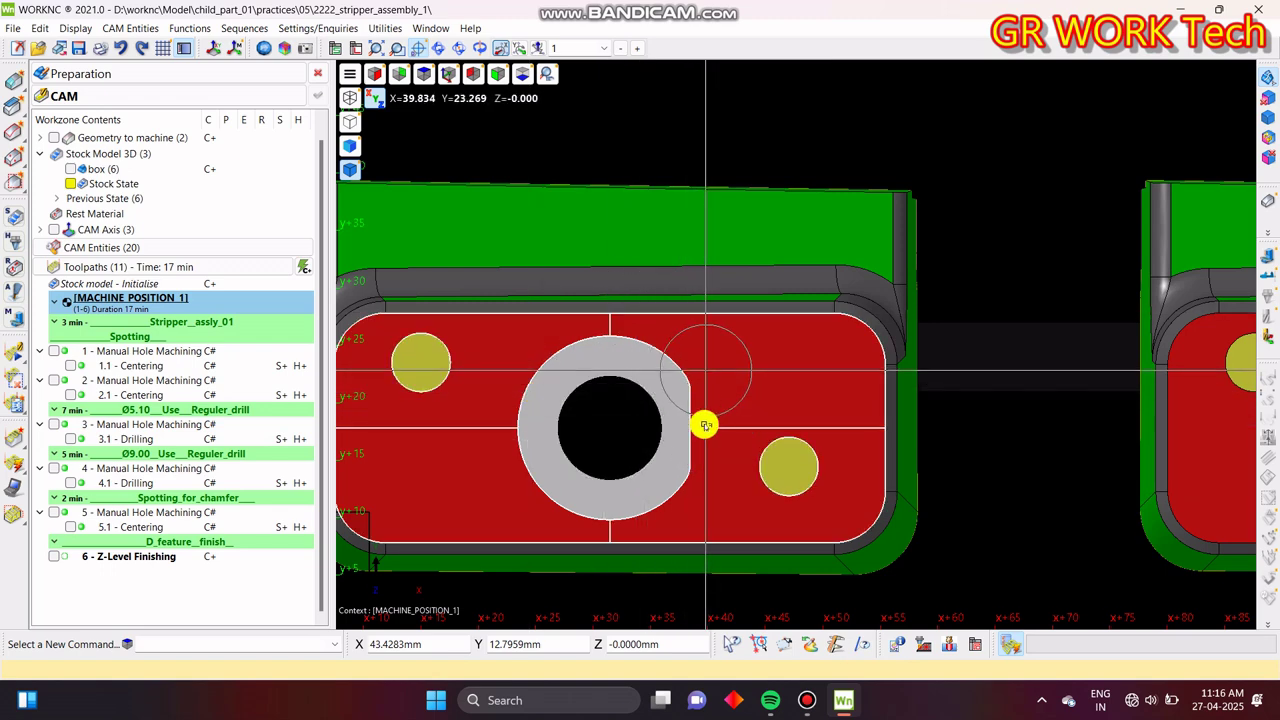
- Disable the automatic minimum pocket width on the Z-Level Finishing toolpath, set it to 0 and execute the calculation
double_click(68, 557)
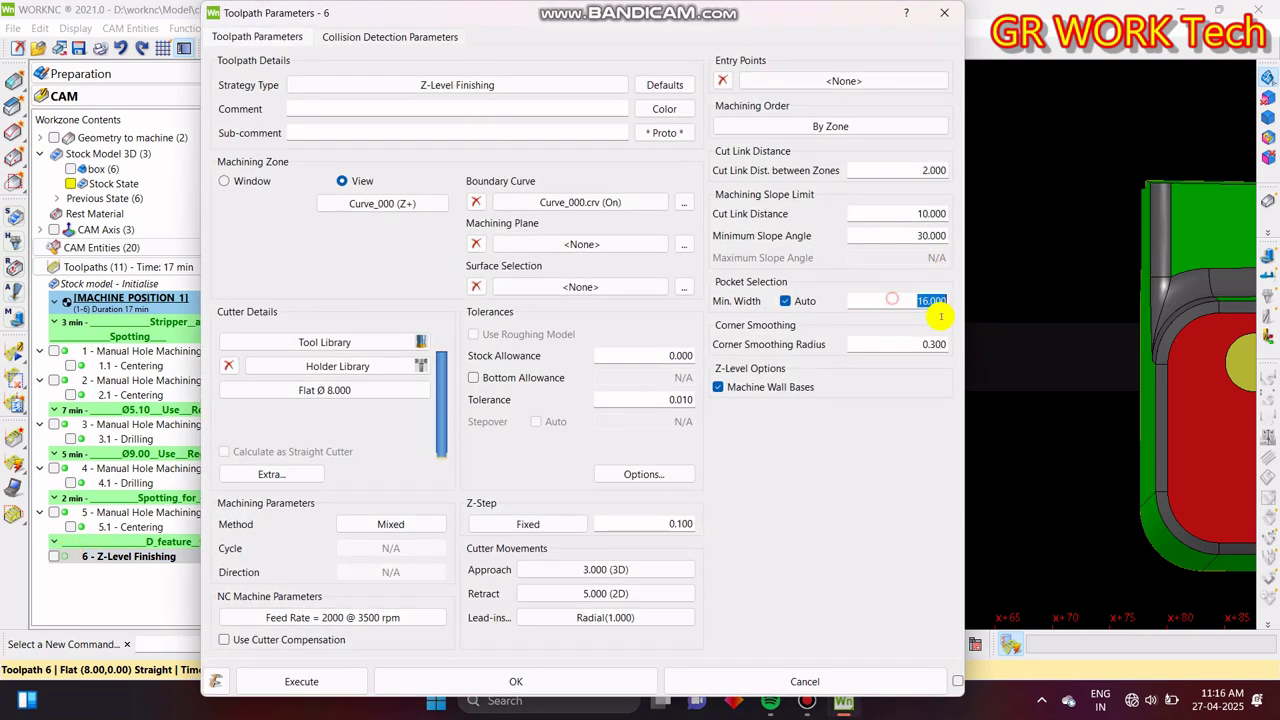
left_click(565, 680)
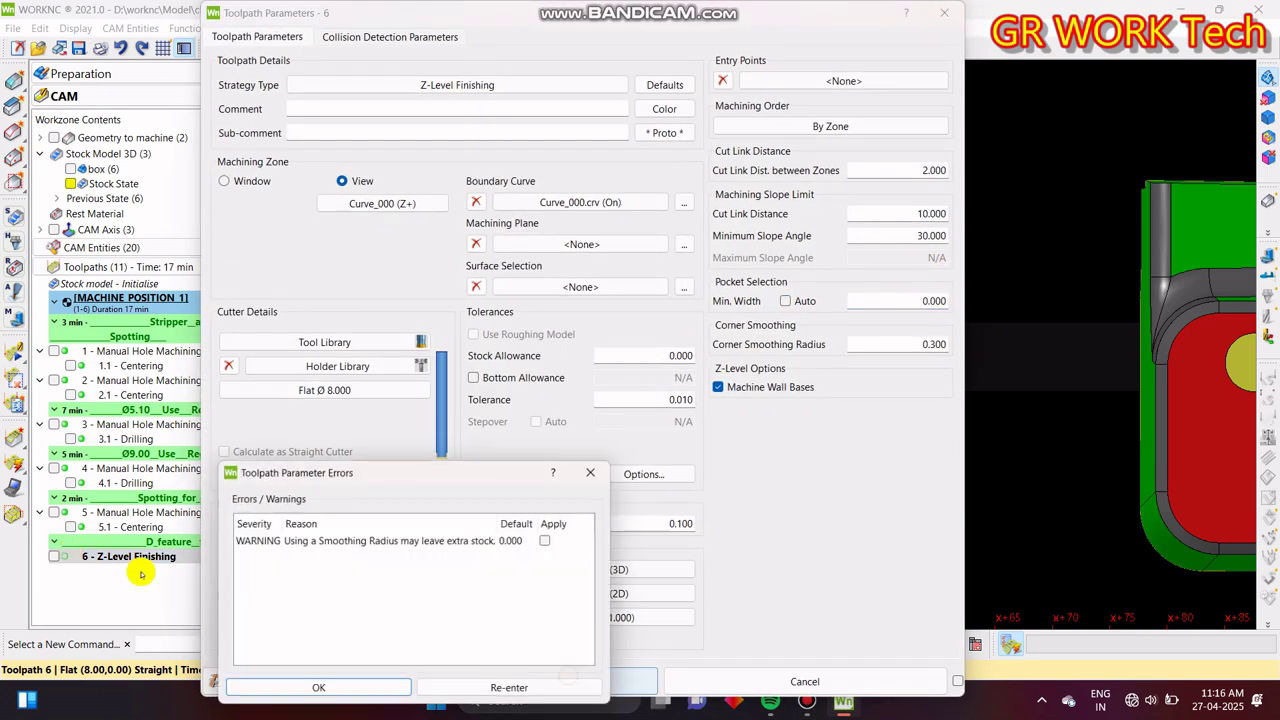
left_click(291, 692)
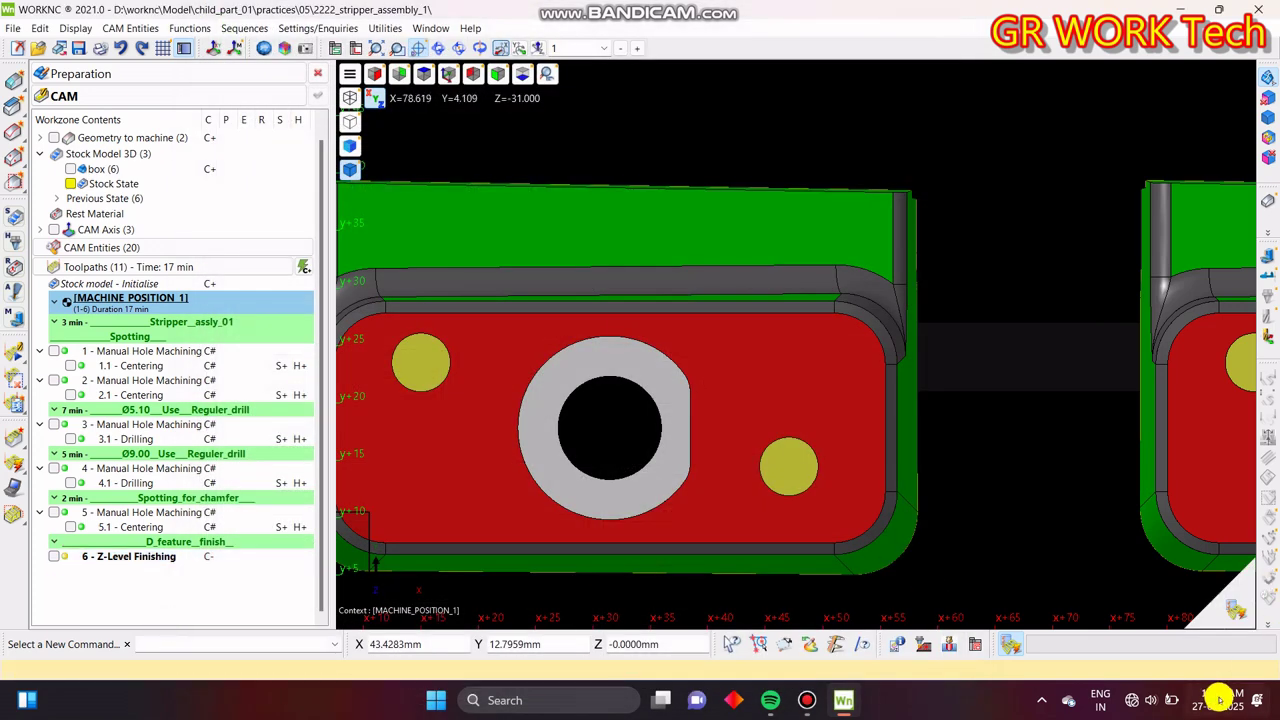
left_click(541, 584)
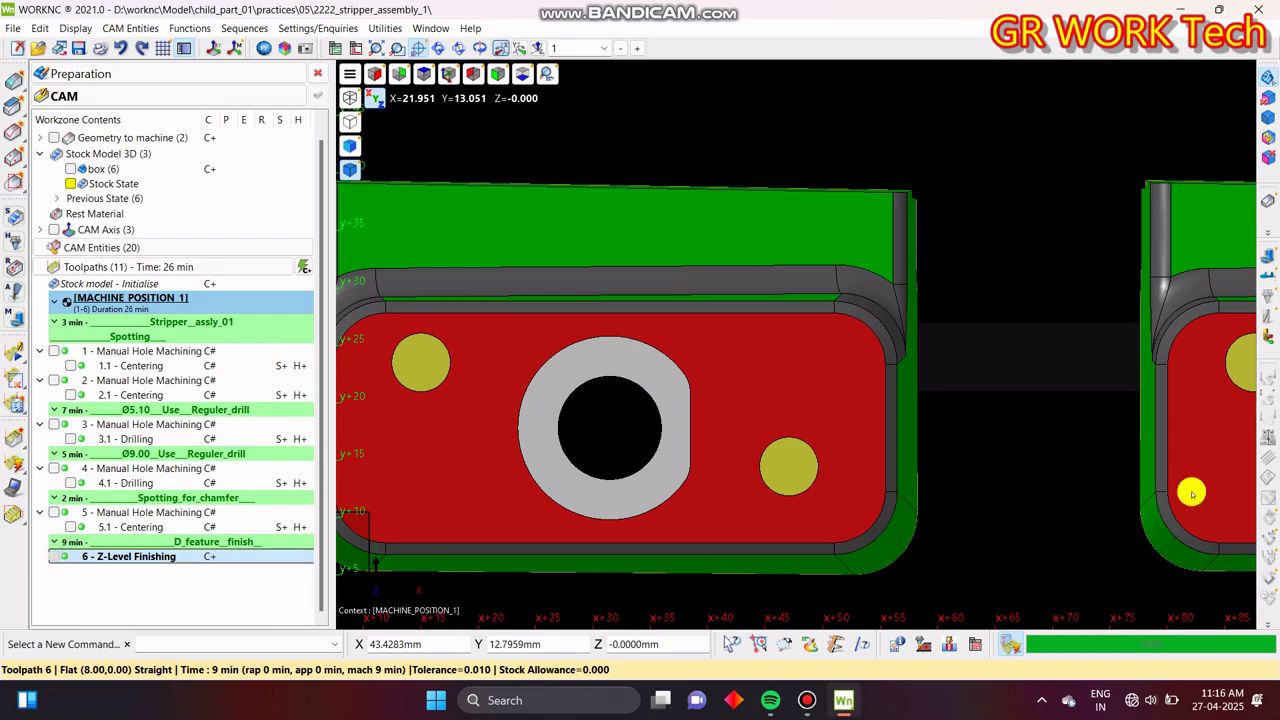
- Display the calculated Z-Level Finishing toolpath and examine it across all four D-shaped holes
left_click_drag(791, 354, 569, 417)
scroll(569, 417, "down", 4)
scroll(699, 320, "down", 3)
middle_click_drag(1110, 335, 574, 463)
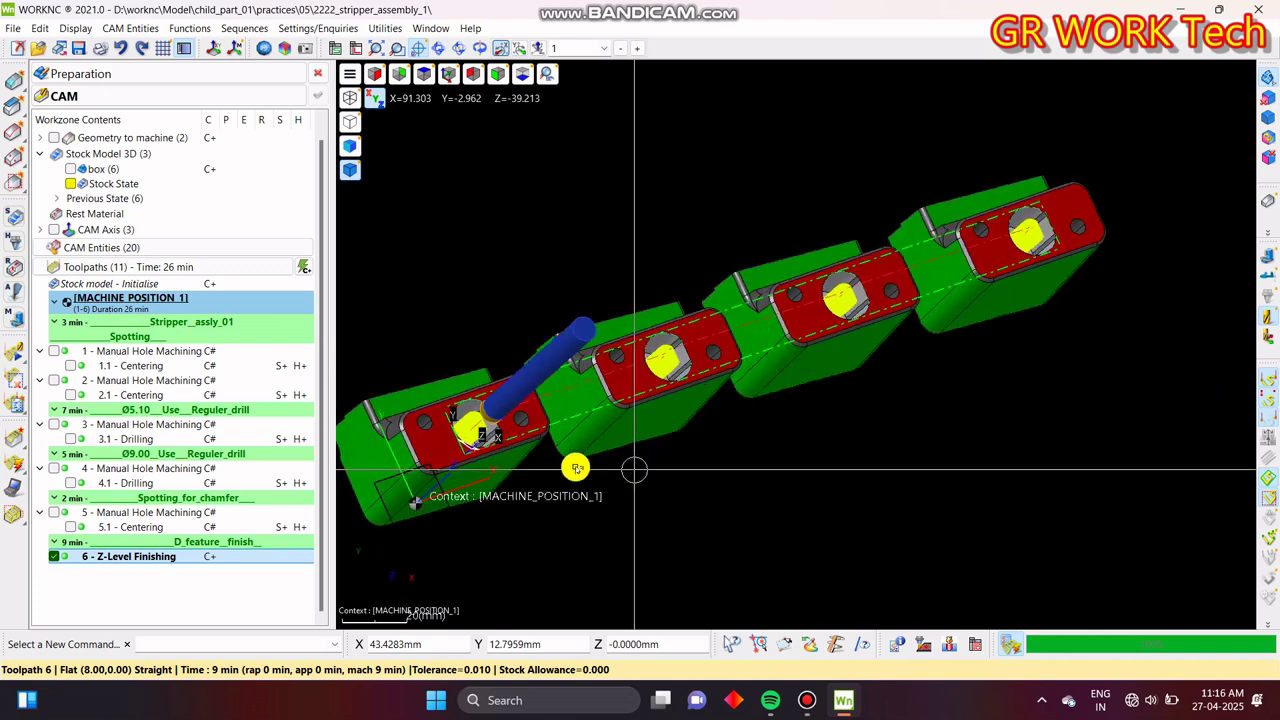
- Lock the Z-Level Finishing toolpath
right_click(207, 560)
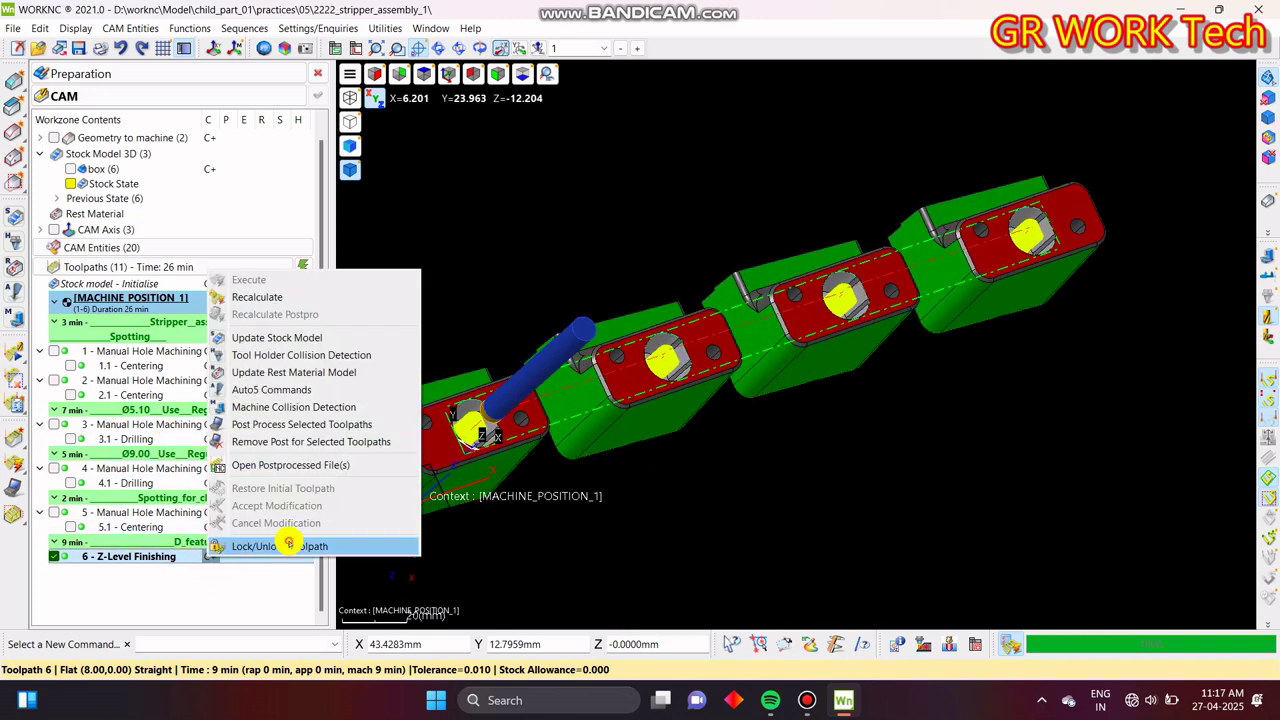
left_click(289, 541)
left_click(706, 376)
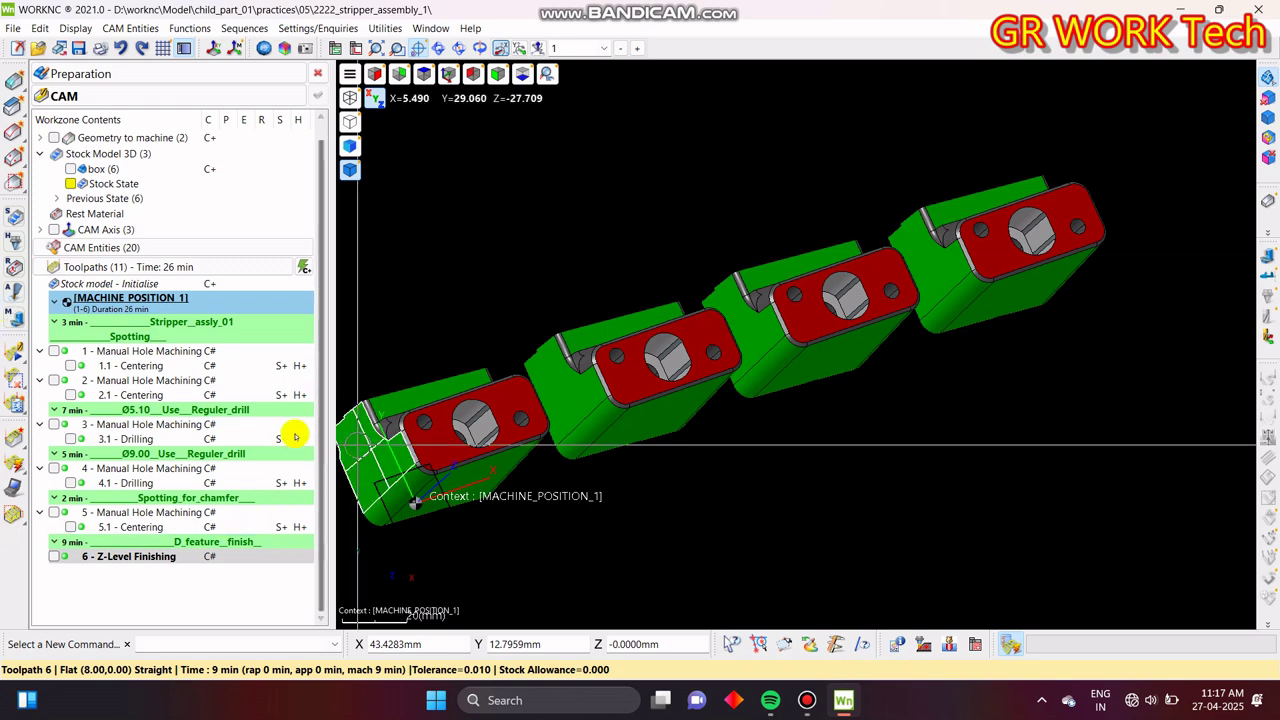
- Create toolpath 7 based on the Z-Level Finishing toolpath, with the Flat Surface Finishing strategy, a 5 mm stepover and no Z-step
left_click(209, 94)
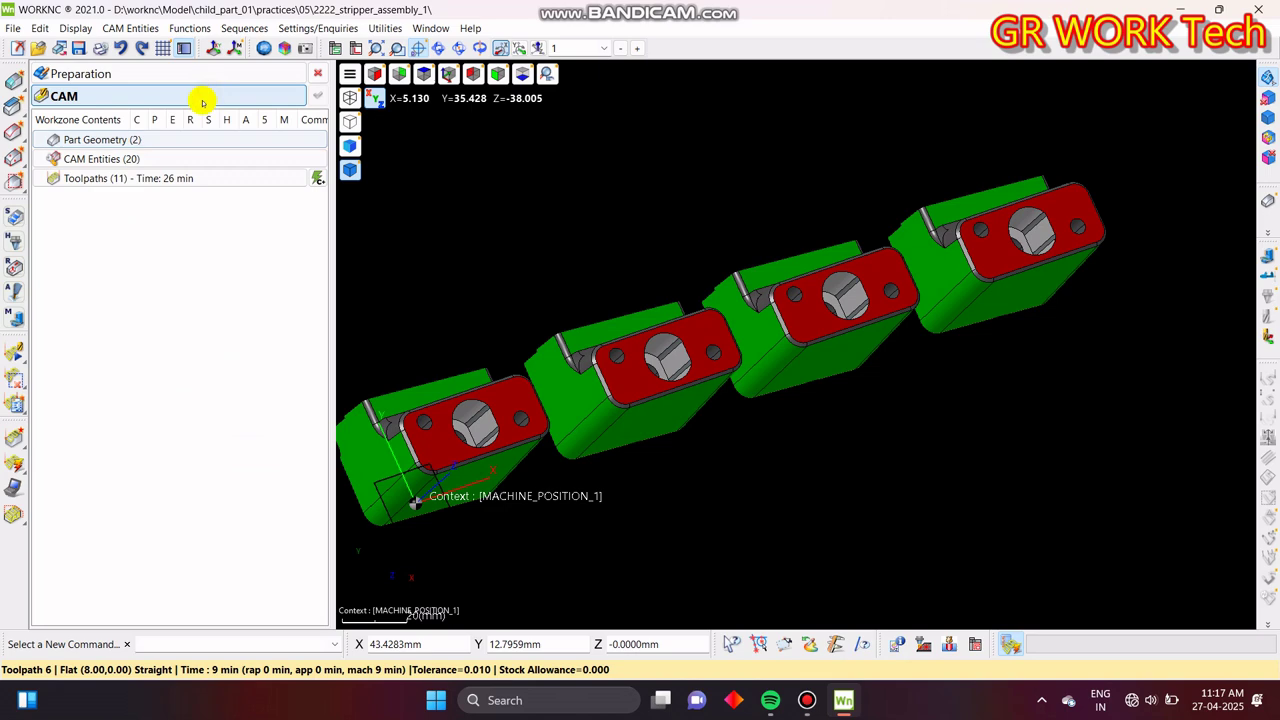
double_click(220, 178)
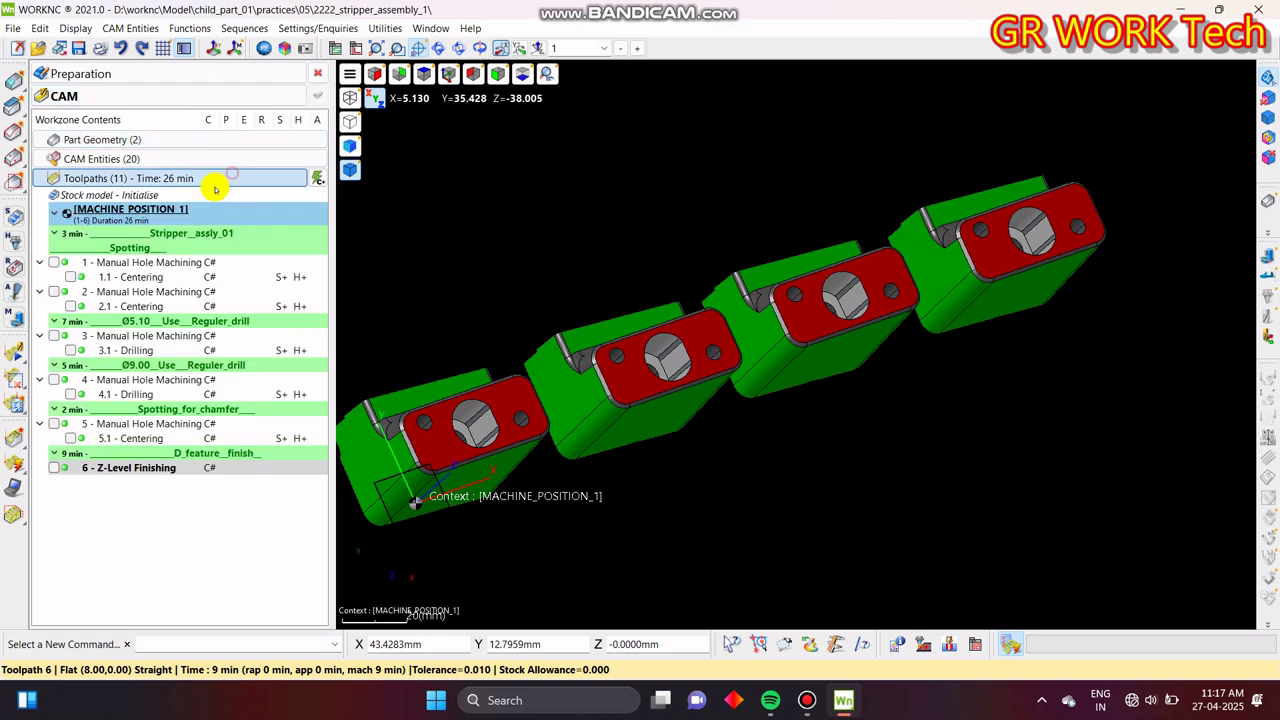
right_click(145, 469)
left_click(260, 112)
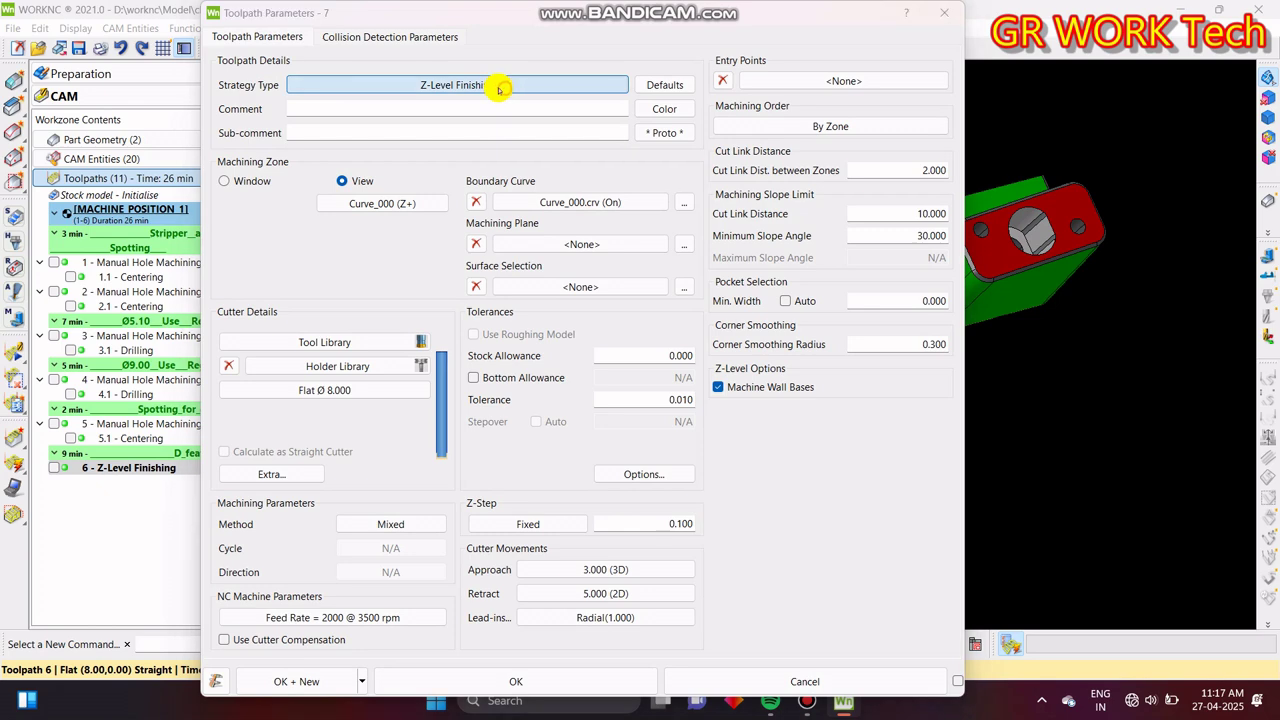
left_click(506, 86)
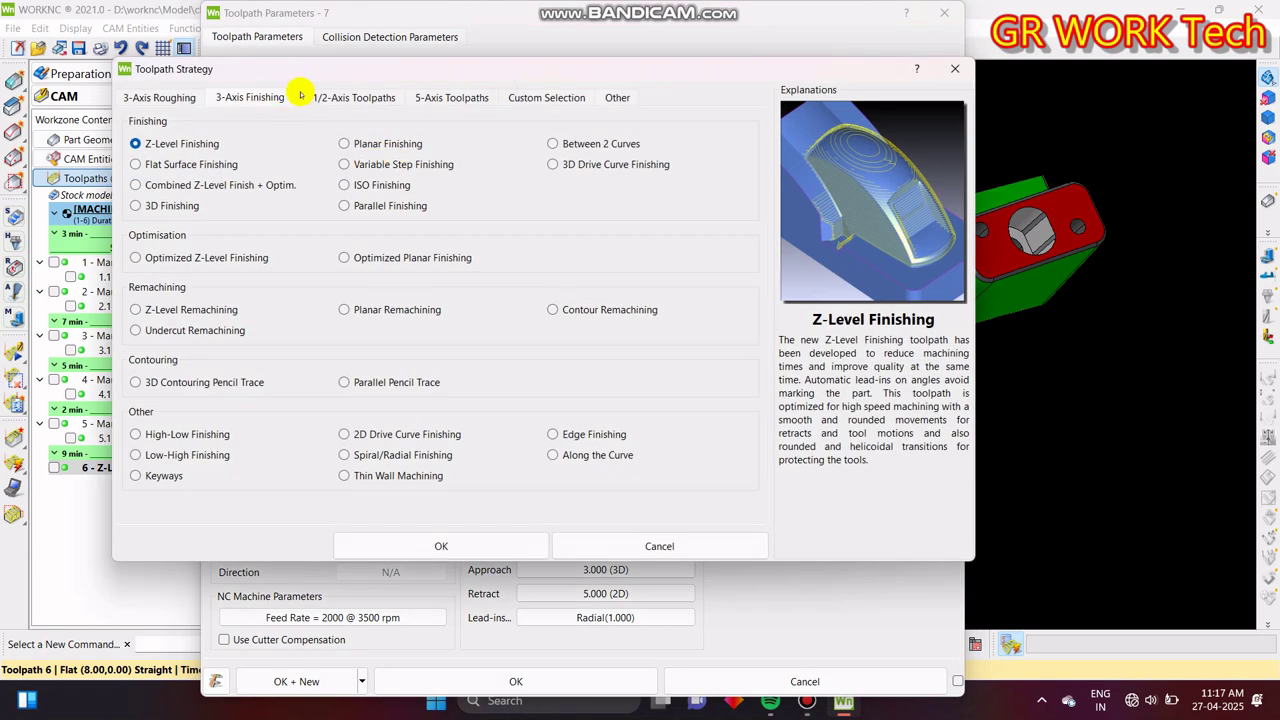
left_click(193, 166)
left_click(486, 548)
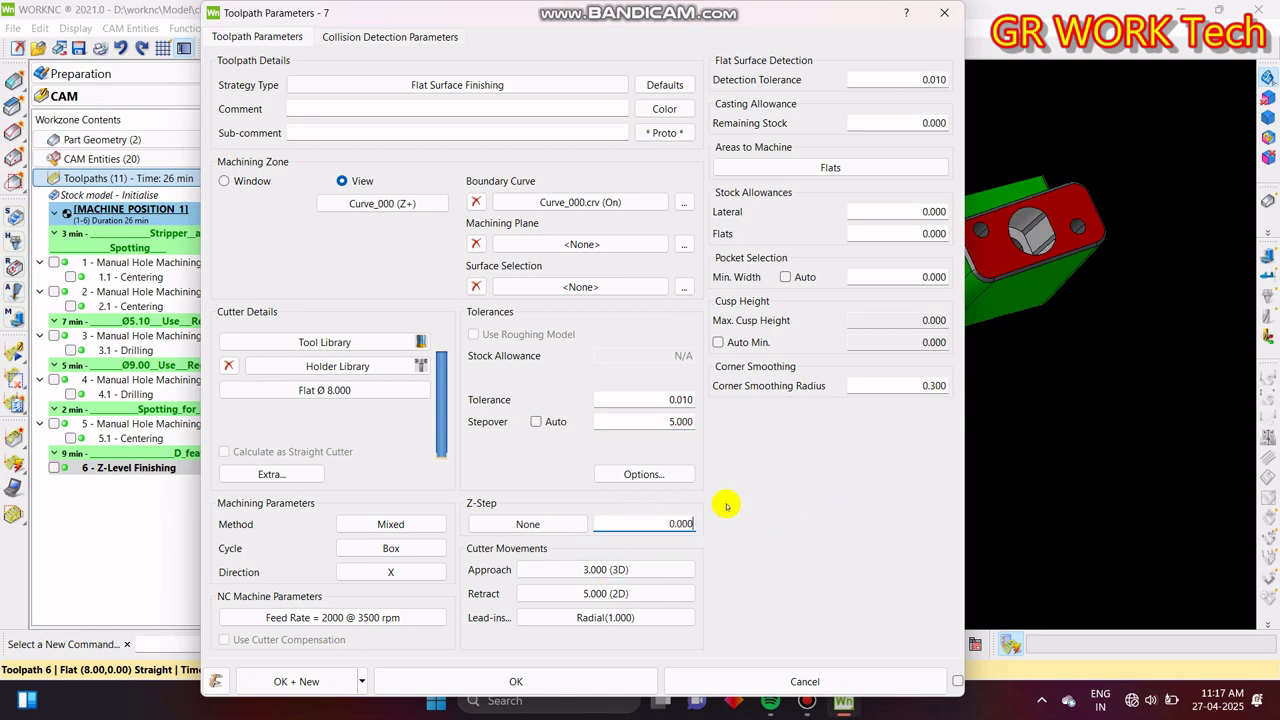
- Set the Flat Surface Finishing cycle to Spiral and its lead-ins to a ramp with a 2° angle
left_click(421, 572)
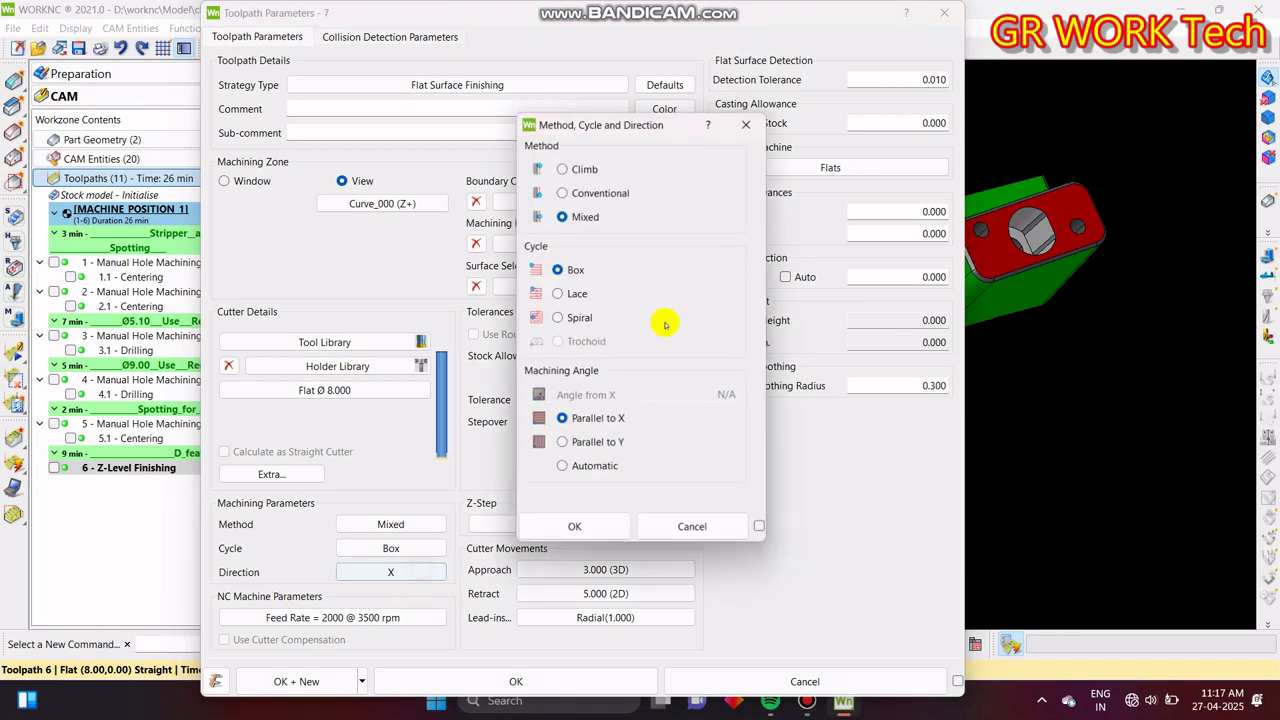
left_click(586, 315)
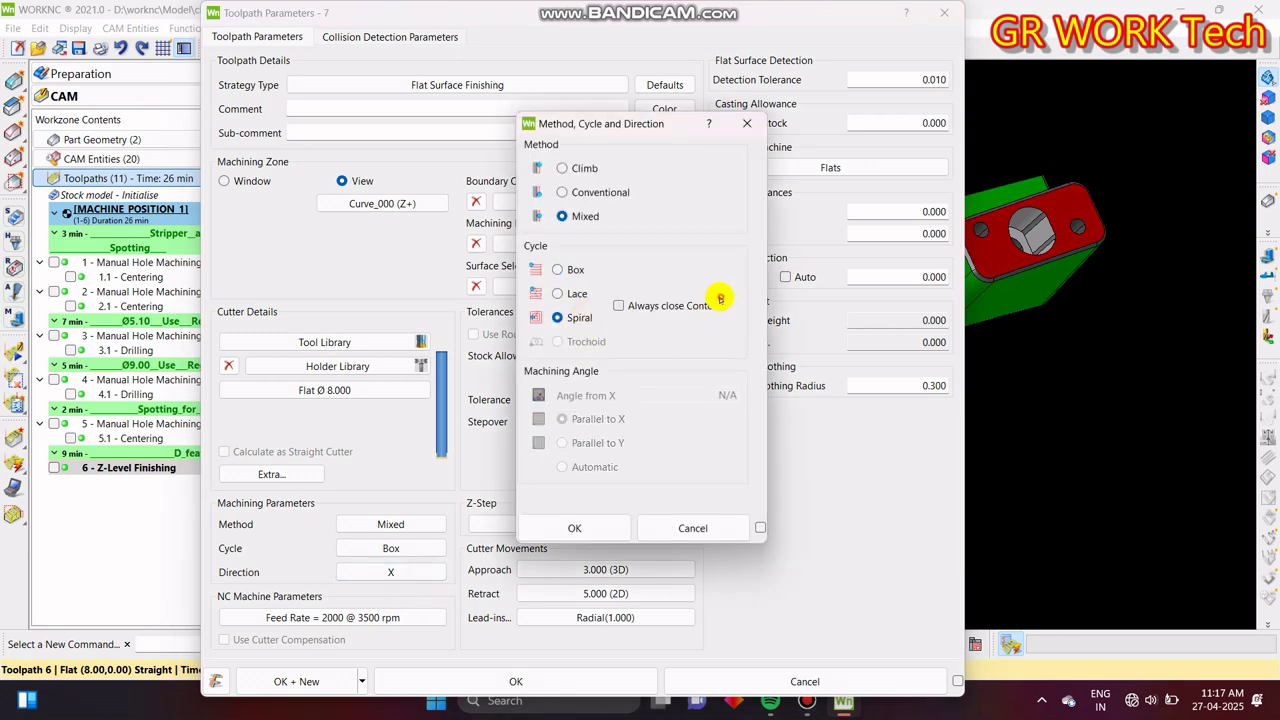
left_click(576, 527)
left_click(606, 618)
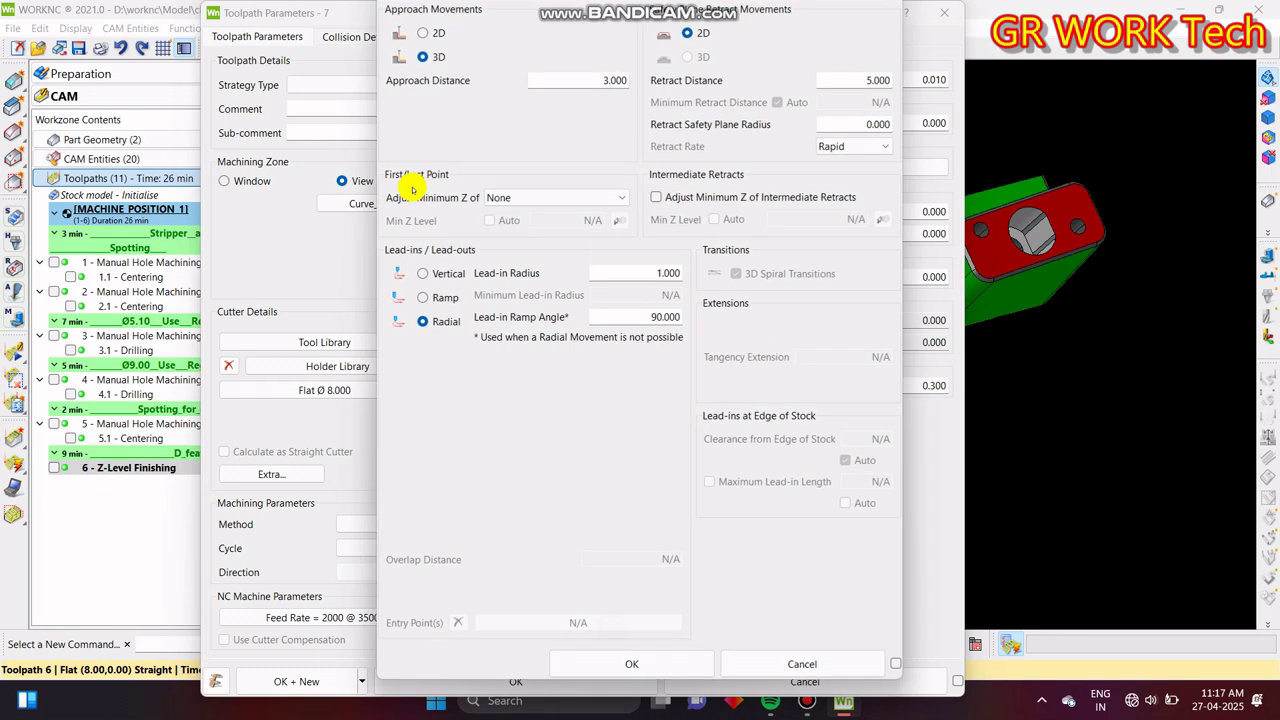
left_click(423, 297)
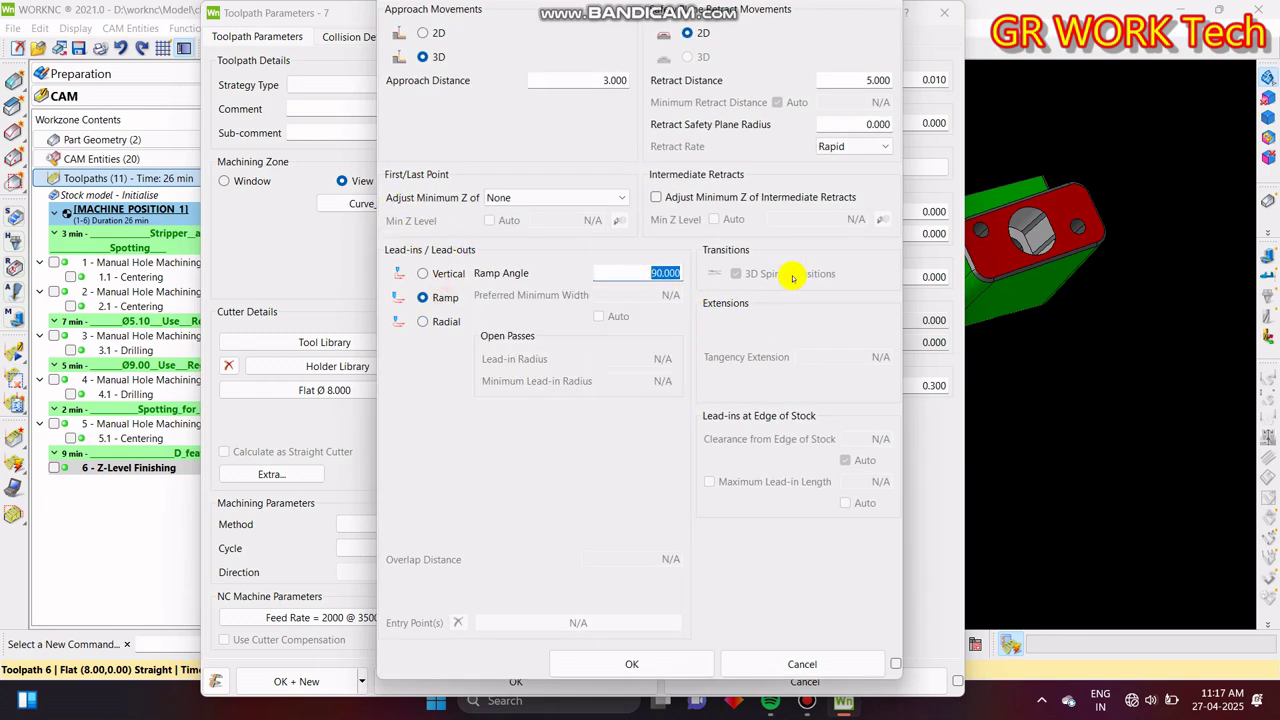
left_click(632, 664)
- Set the feed rate to 500 and execute the calculation of the Flat Surface Finishing toolpath
left_click(365, 617)
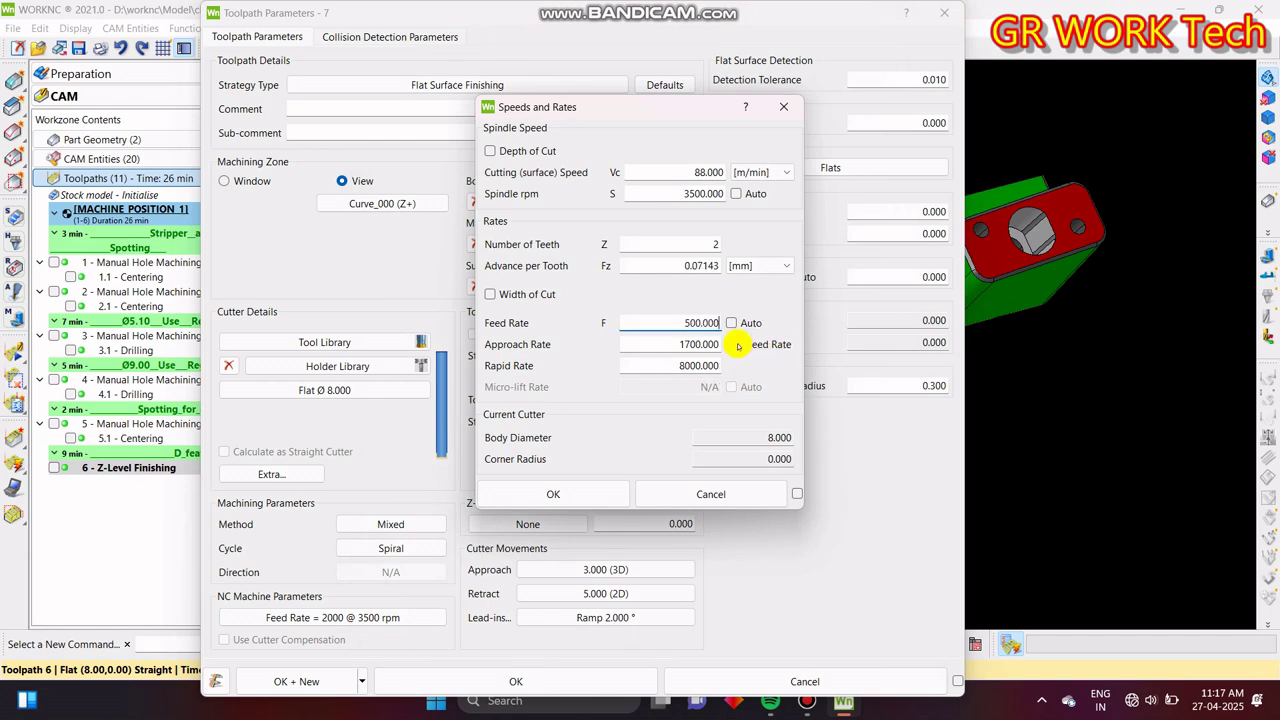
left_click(578, 494)
left_click(516, 681)
left_click(187, 524)
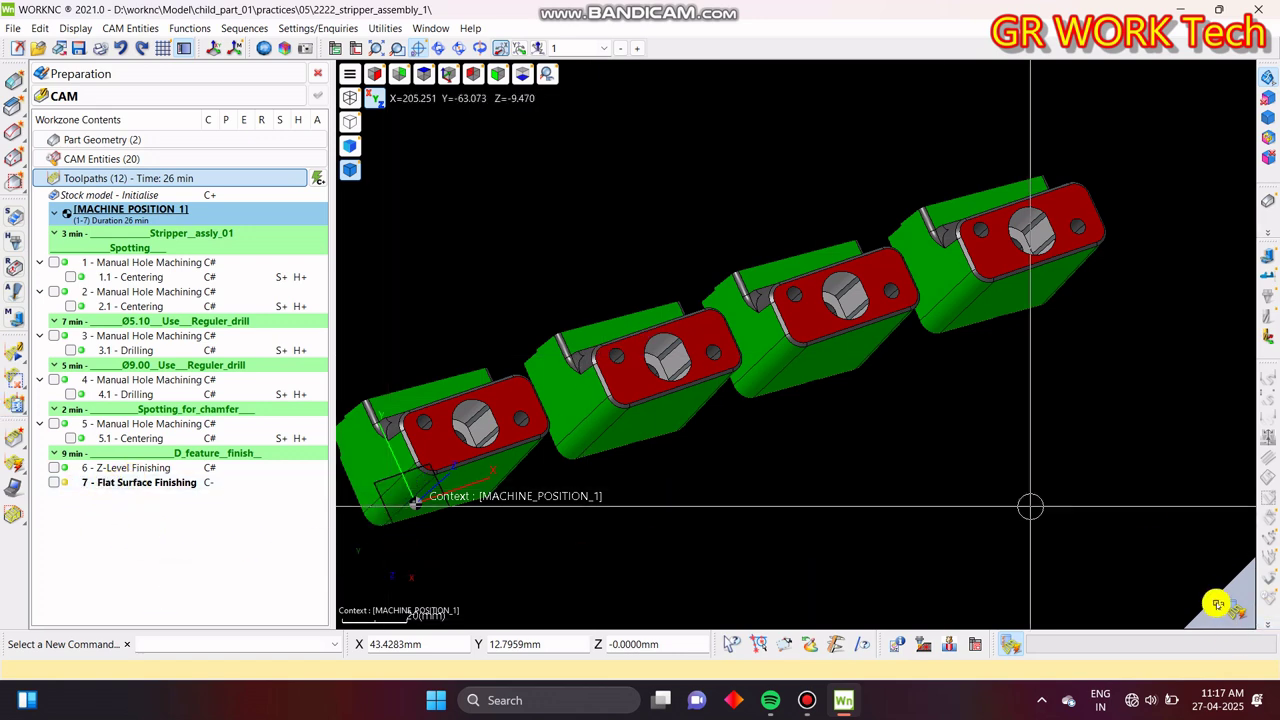
left_click(1231, 612)
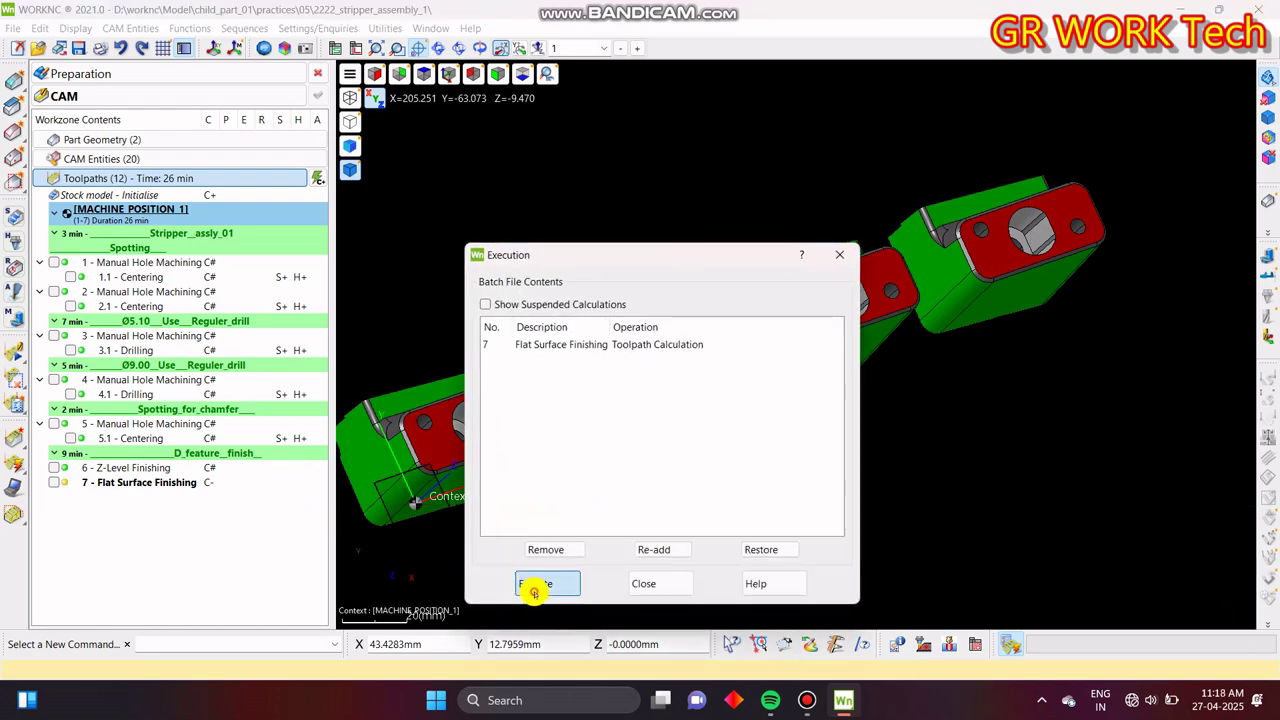
left_click(534, 588)
- Display the Flat Surface Finishing toolpath and view it side-on along the Y direction
middle_click_drag(861, 362, 888, 362)
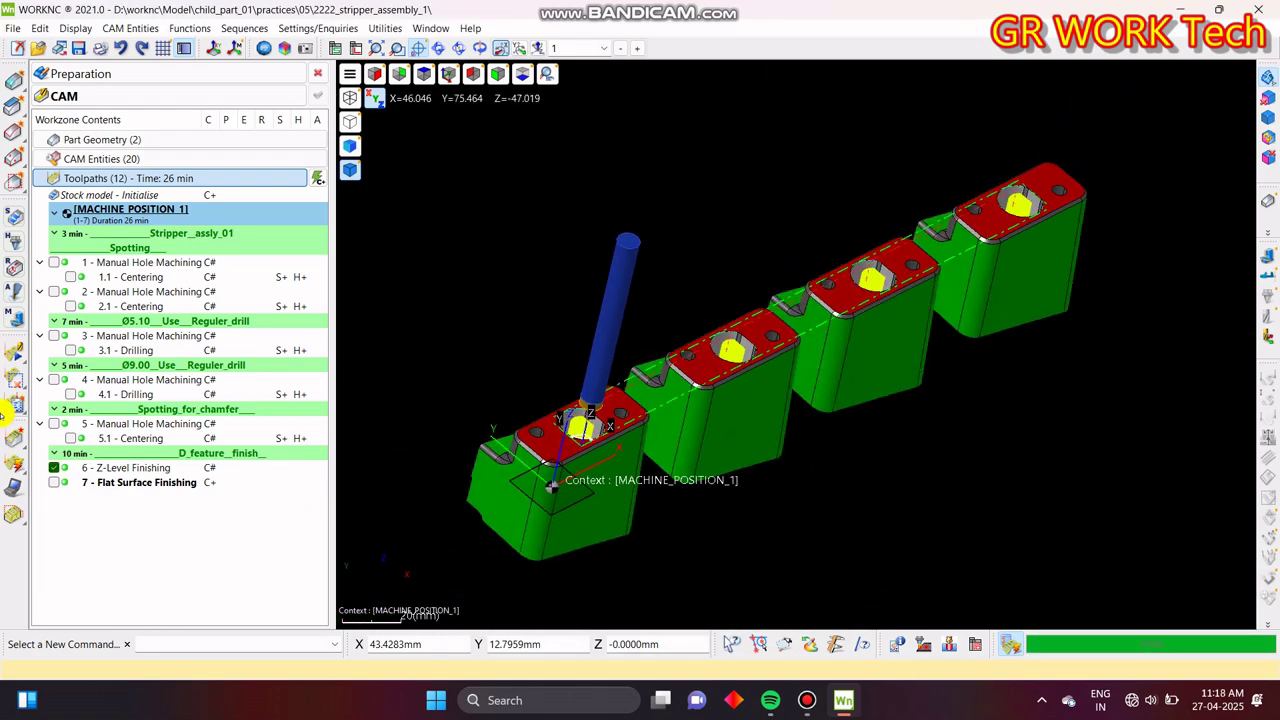
left_click(53, 482)
middle_click_drag(740, 430, 886, 391)
key("y")
right_click_drag(829, 389, 919, 408)
- Hide the cutter and the part geometry and examine the Flat Surface Finishing passes and entry moves at the first hole
left_click(1268, 317)
right_click_drag(793, 465, 860, 488)
scroll(666, 346, "up", 5)
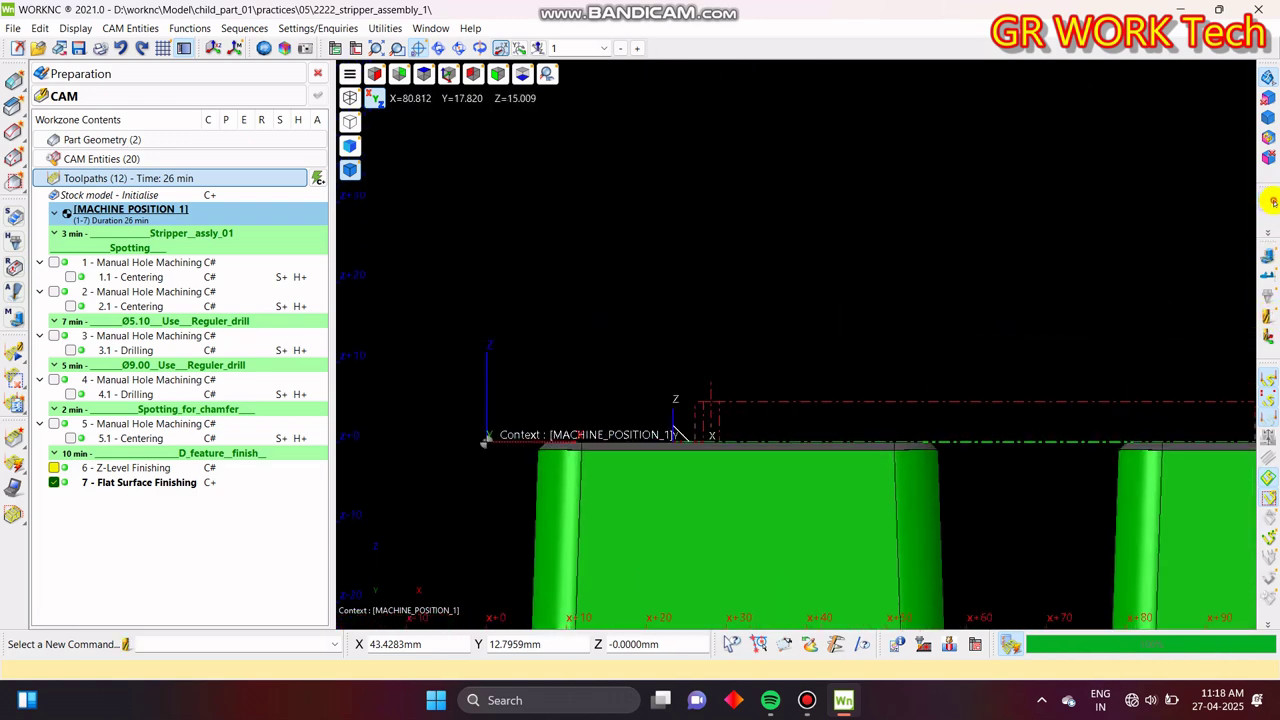
left_click(1272, 202)
right_click_drag(785, 448, 777, 311)
scroll(770, 310, "up", 3)
middle_click_drag(557, 249, 614, 304)
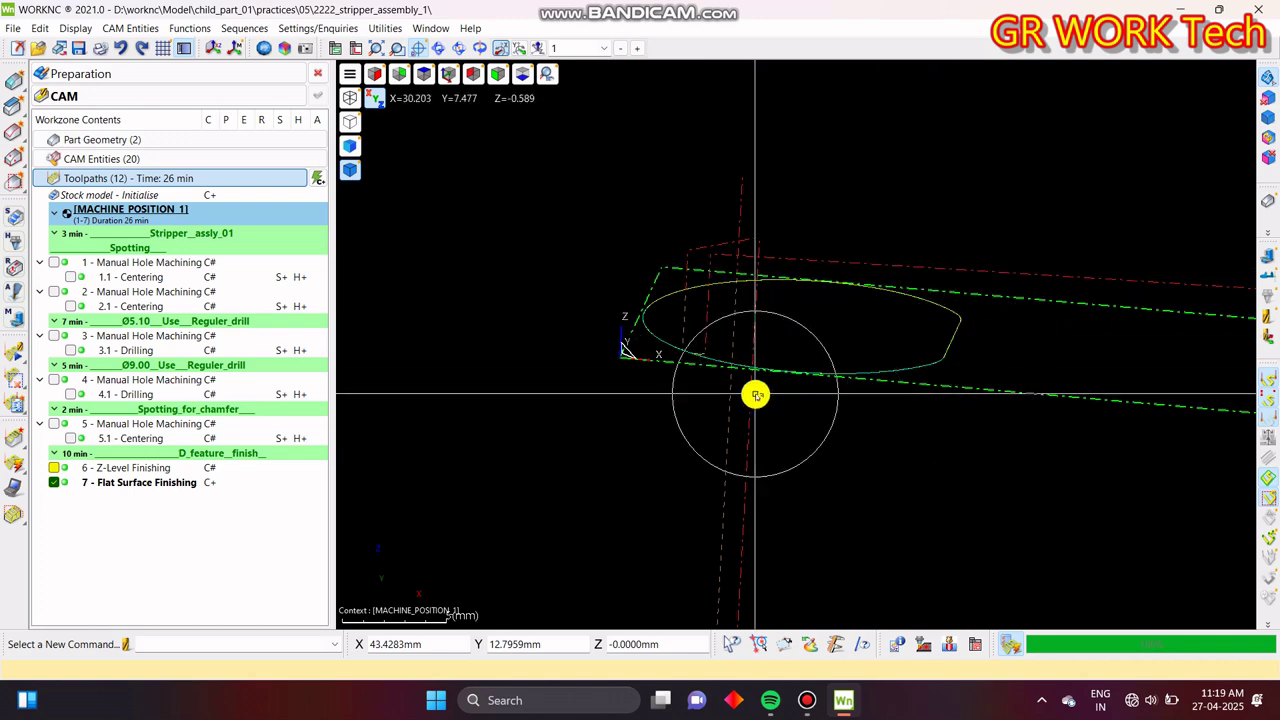
- View the Flat Surface Finishing toolpath side-on along Y and remove the section within a rectangle around its upper passes near Z0
key("z")
right_click_drag(737, 376, 769, 397)
key("y")
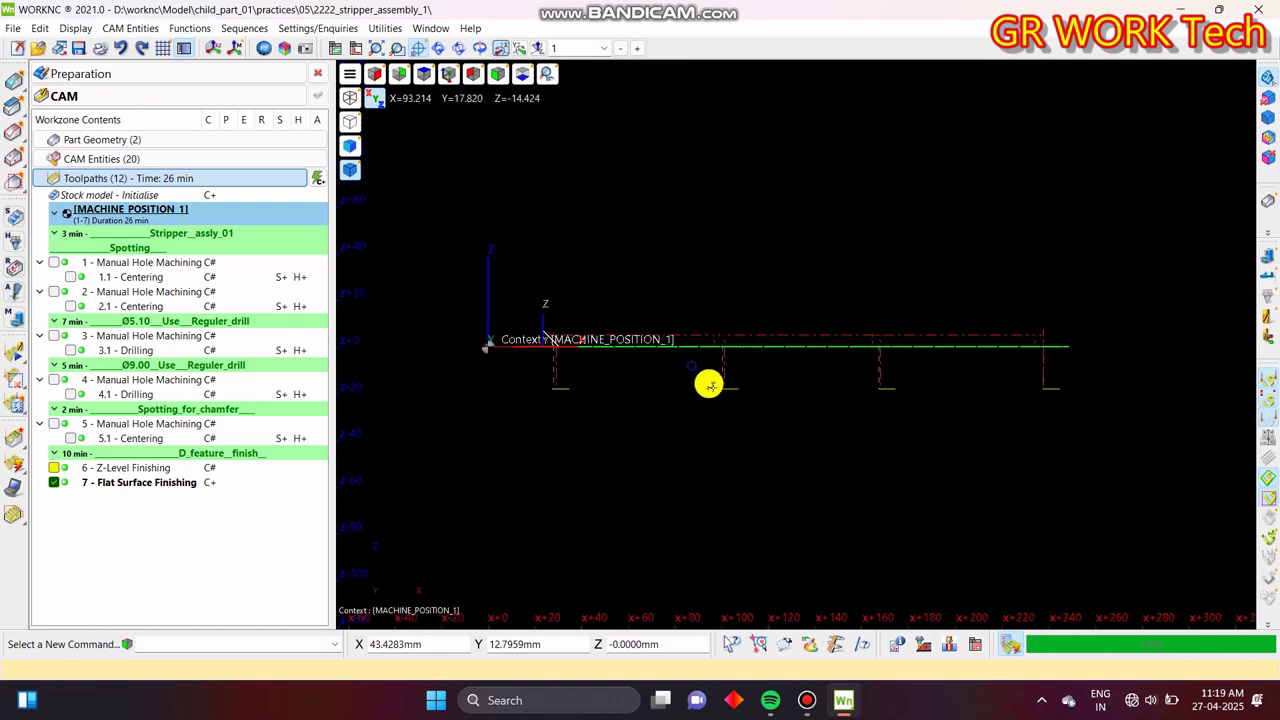
left_click(153, 483)
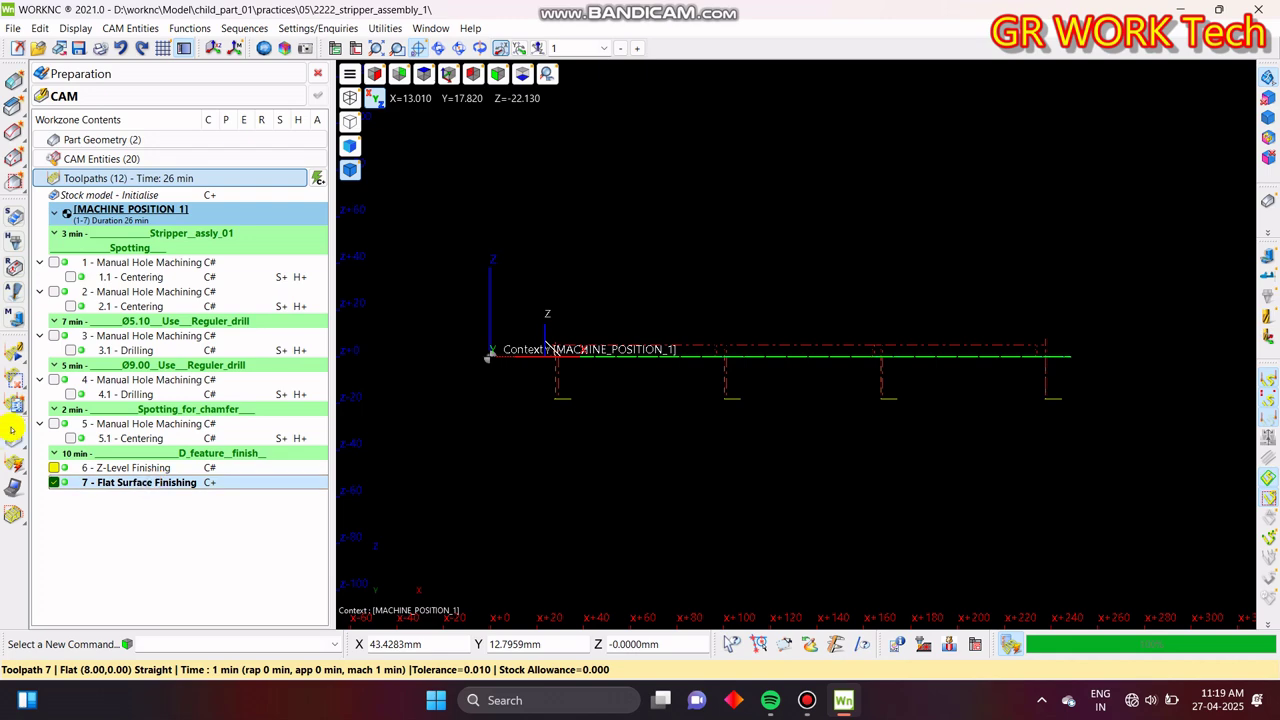
left_click(12, 379)
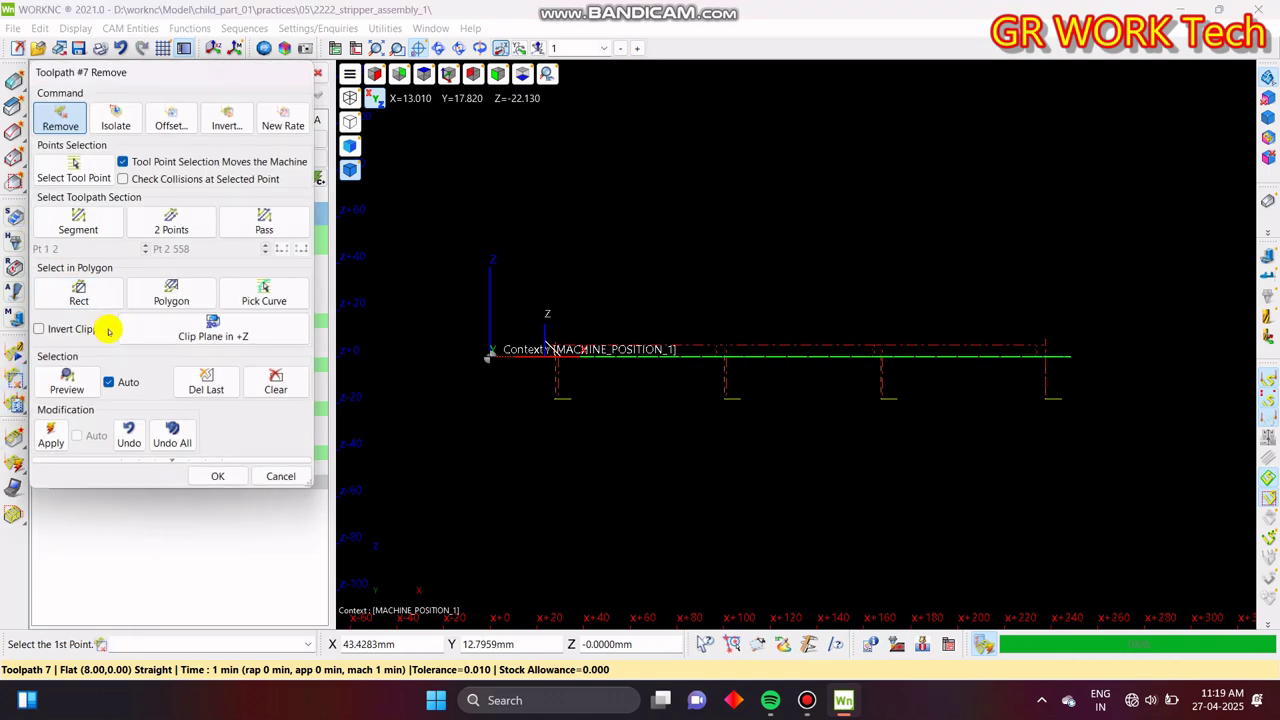
left_click(78, 296)
left_click(514, 303)
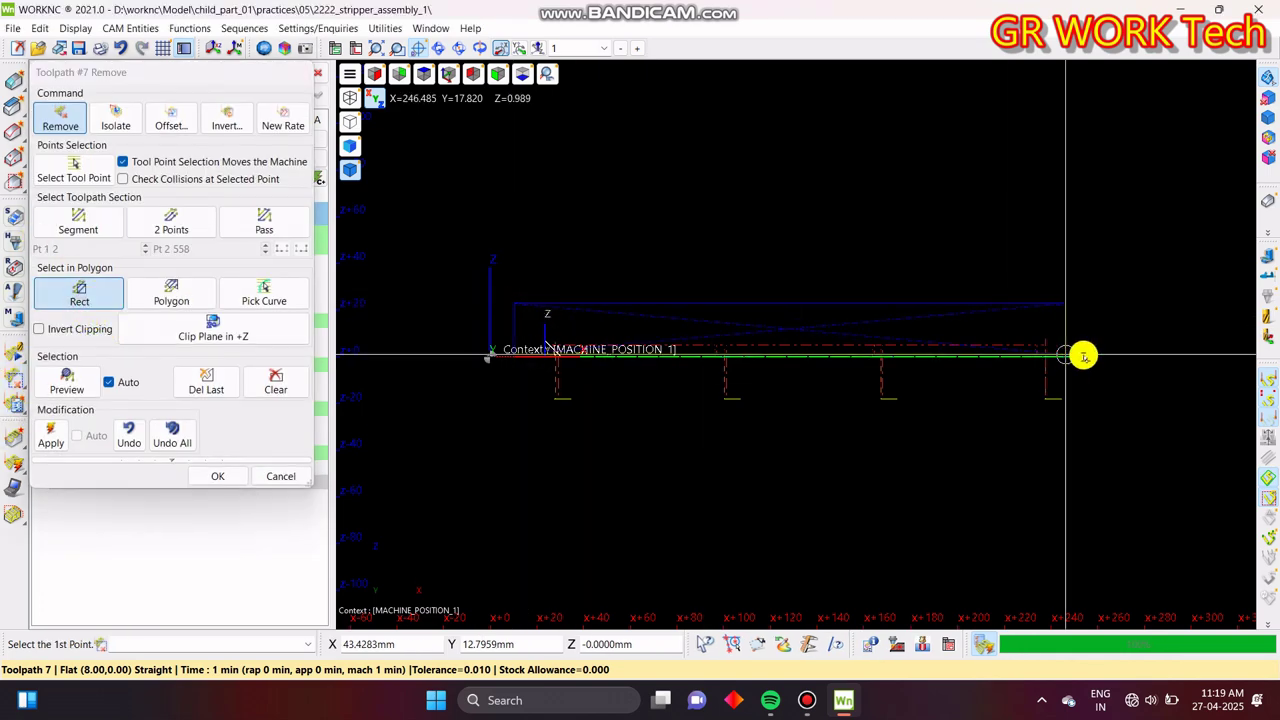
left_click(1130, 373)
- Remove the remaining passes above the bottom faces with a second rectangle, execute the toolpath edit and display the edited Flat Surface Finishing toolpath
middle_click_drag(1089, 371, 701, 408)
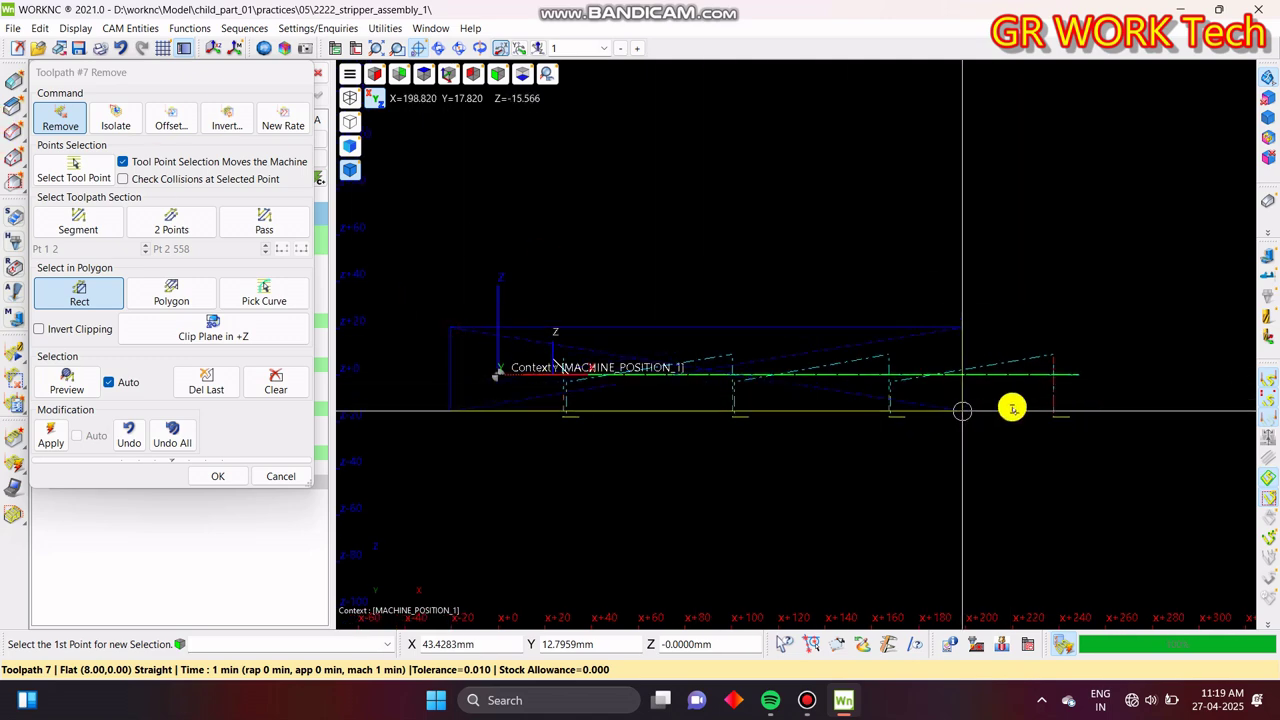
middle_click_drag(900, 311, 5, 460)
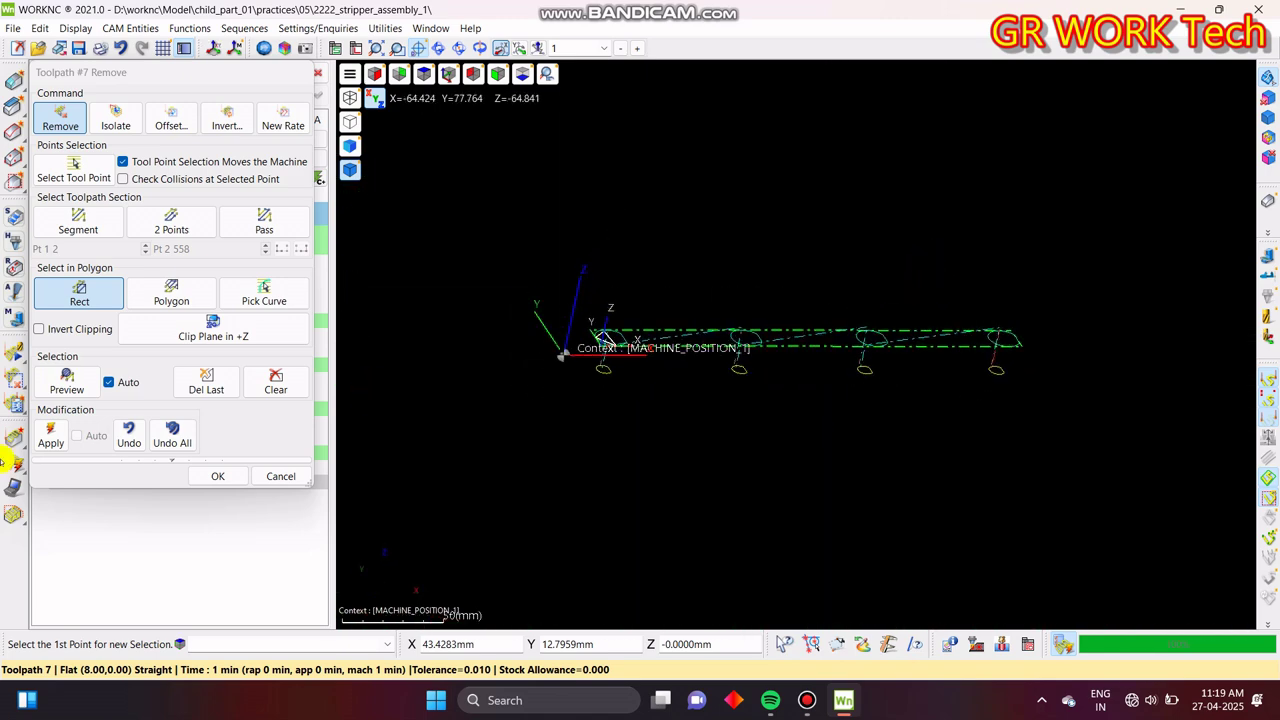
left_click(218, 476)
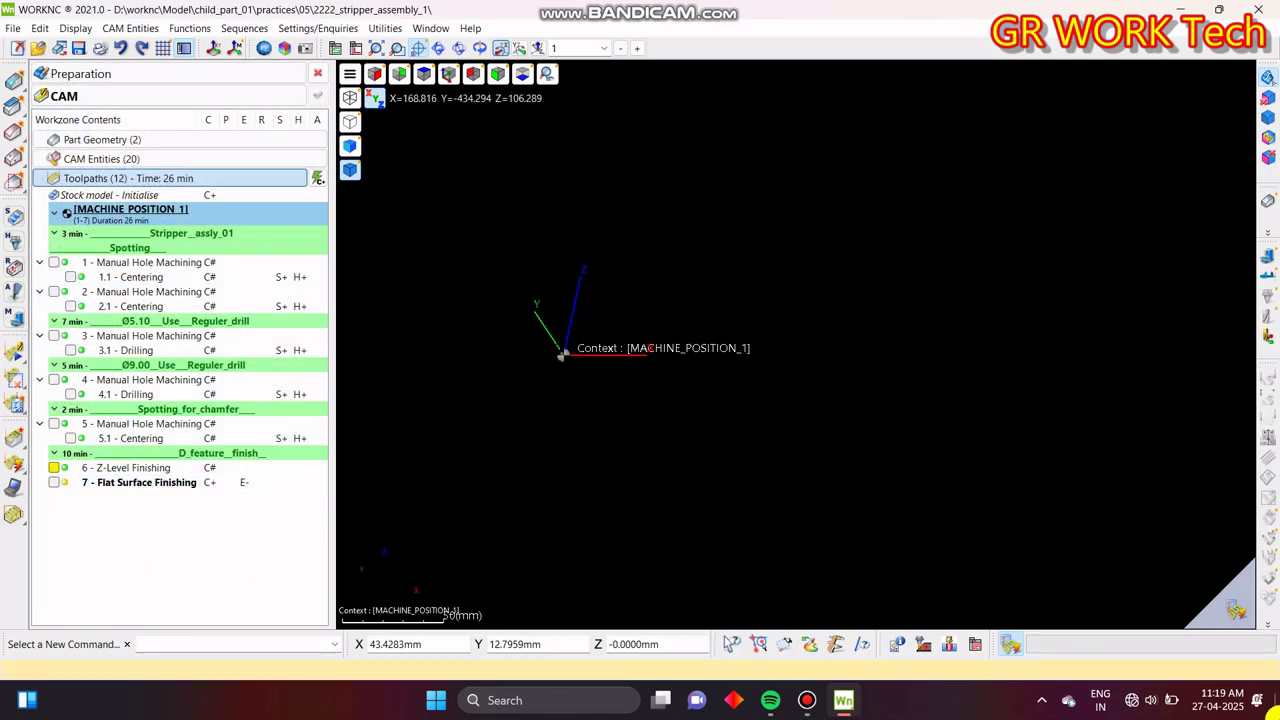
left_click(543, 578)
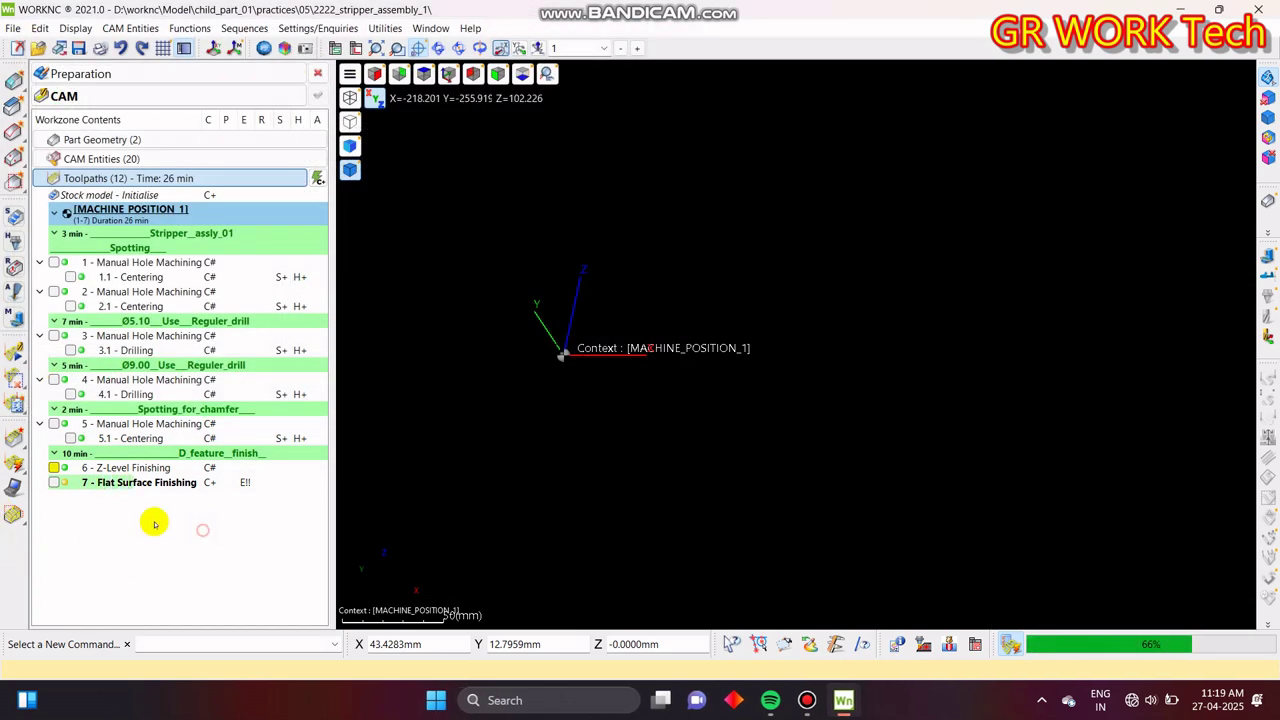
left_click(55, 482)
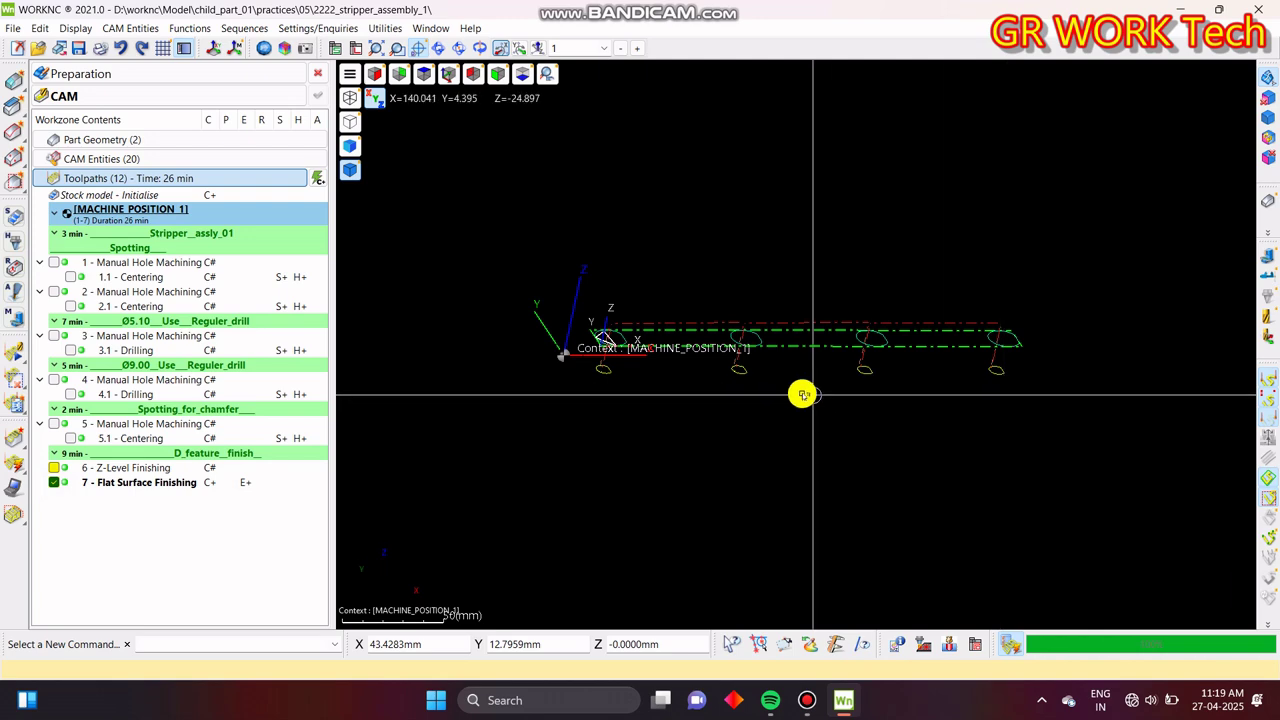
- Select the Z-Level Finishing and Flat Surface Finishing toolpaths and open their tool holder collision detection parameters
right_click(209, 483)
left_click(329, 474)
left_click(689, 374)
left_click(86, 482, "ctrl")
left_click(113, 471, "ctrl")
left_click(118, 481, "ctrl")
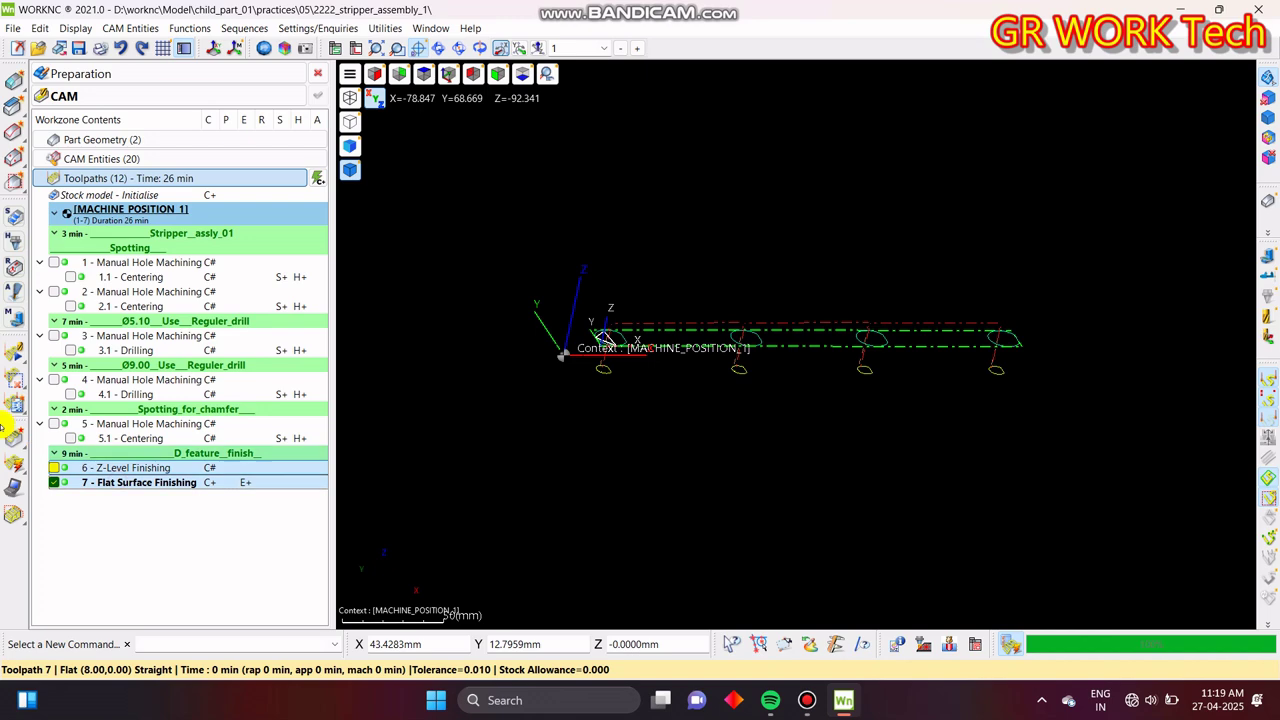
left_click(10, 311)
left_click(17, 240)
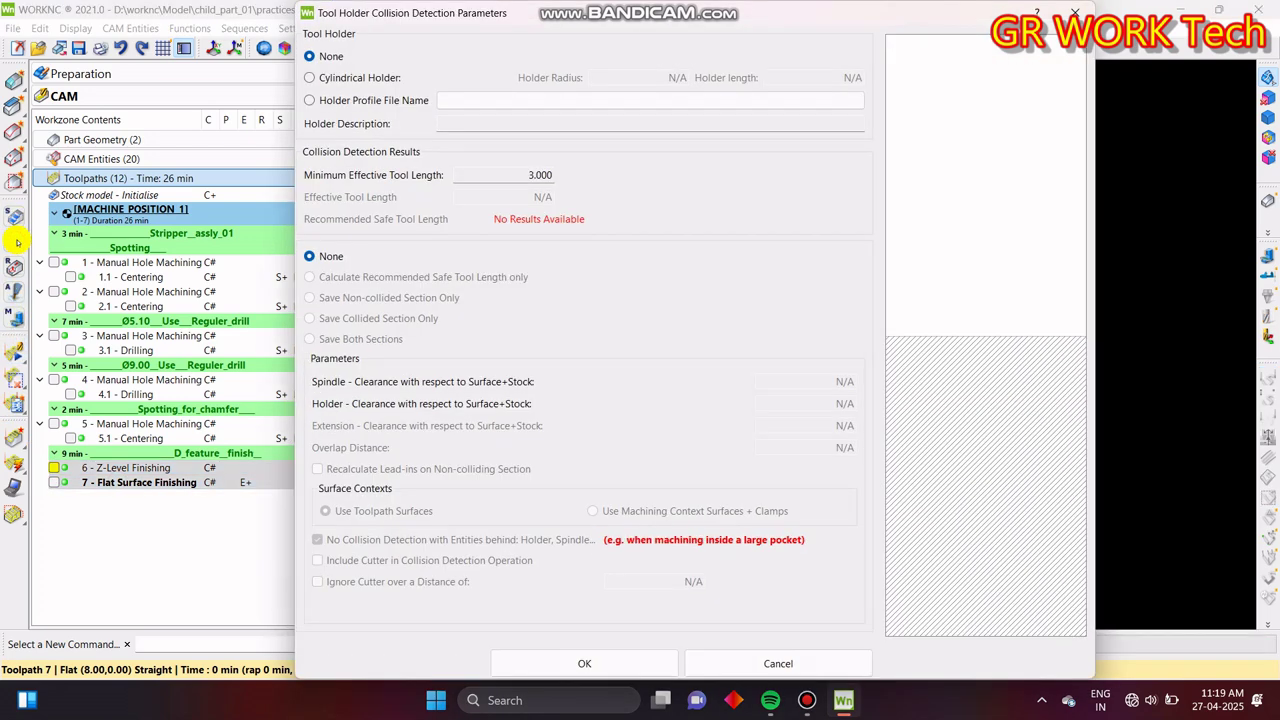
- Define a cylindrical holder with an 11.000 radius and set collision detection to calculate the recommended safe tool length only
left_click(345, 79)
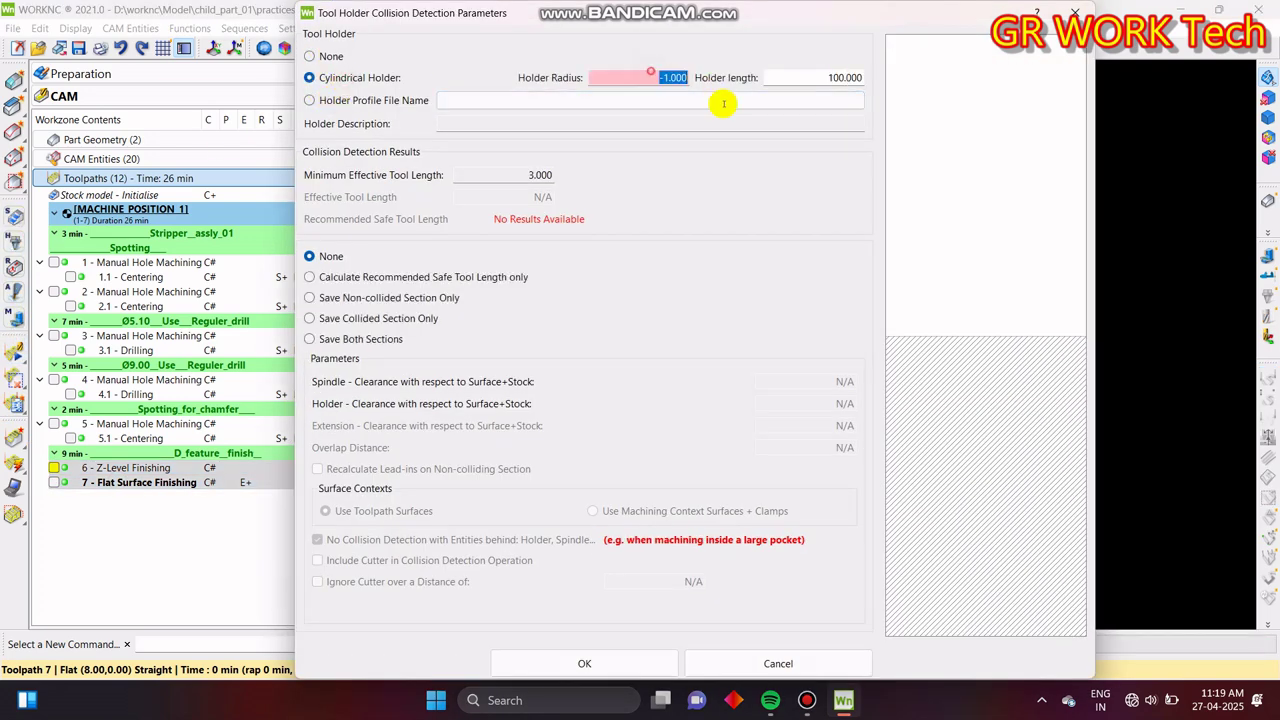
type("20")
key("Tab")
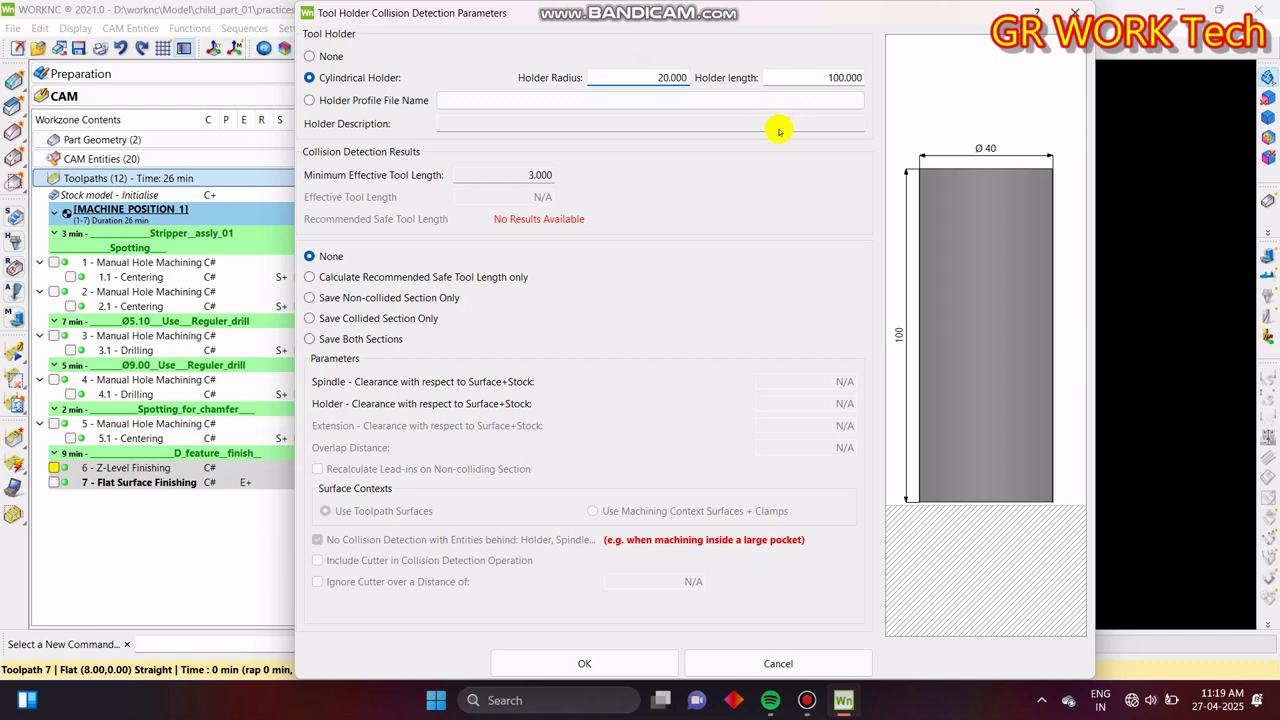
type("15")
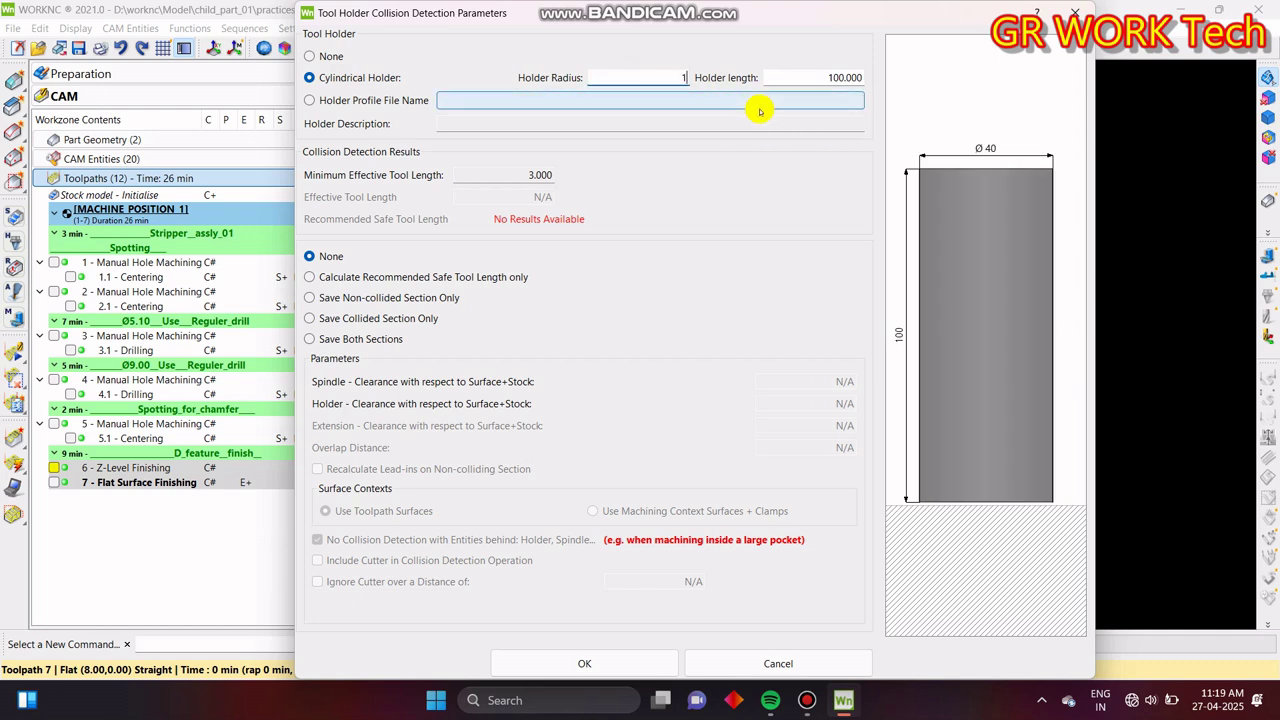
key("Tab")
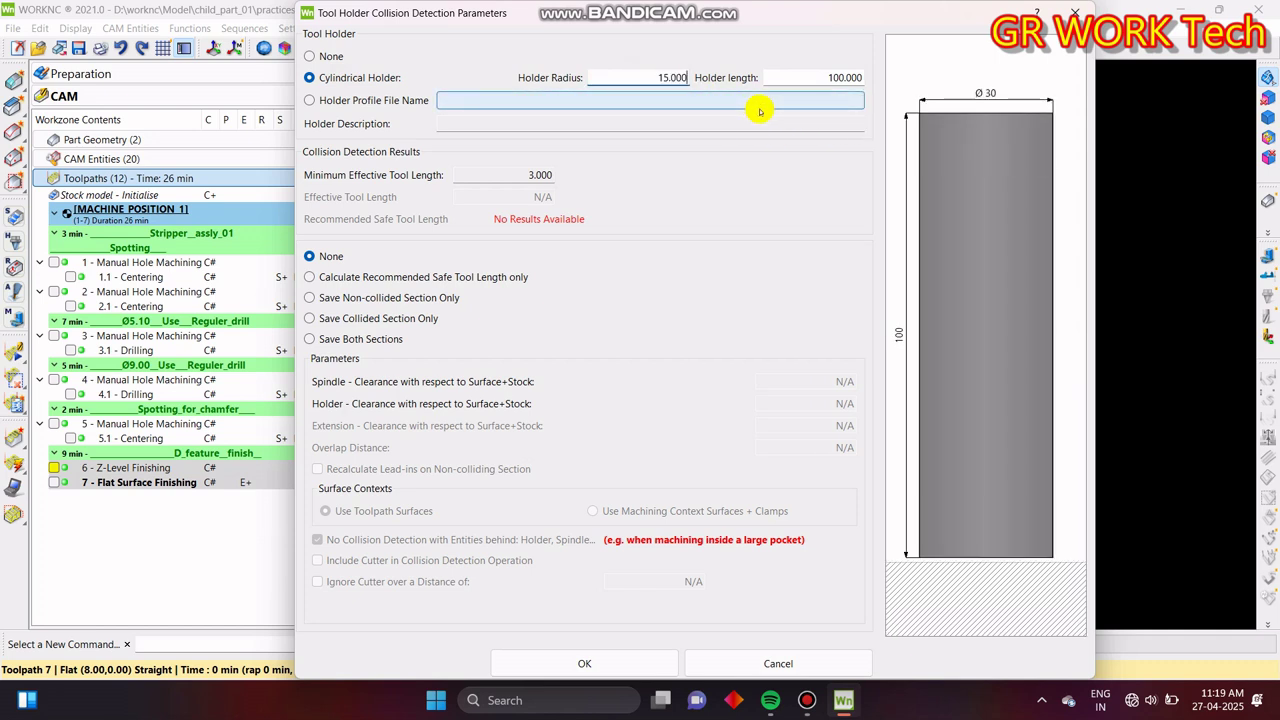
left_click(347, 279)
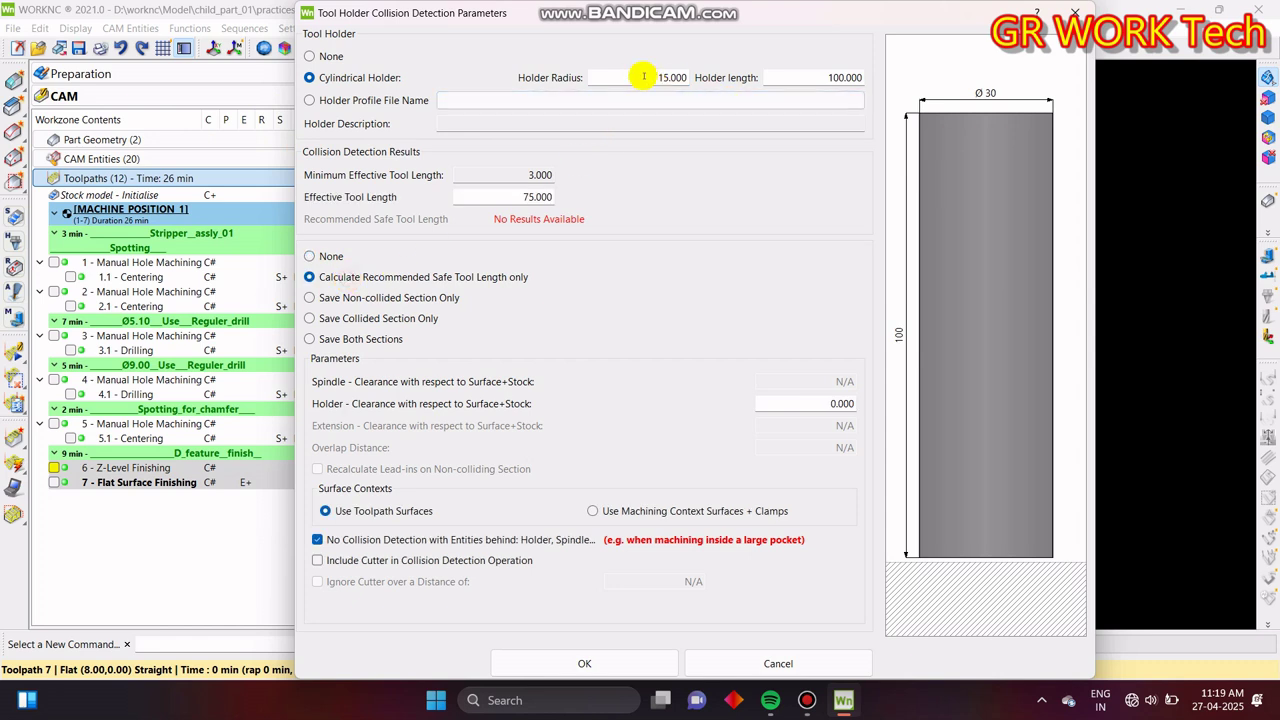
key("Return")
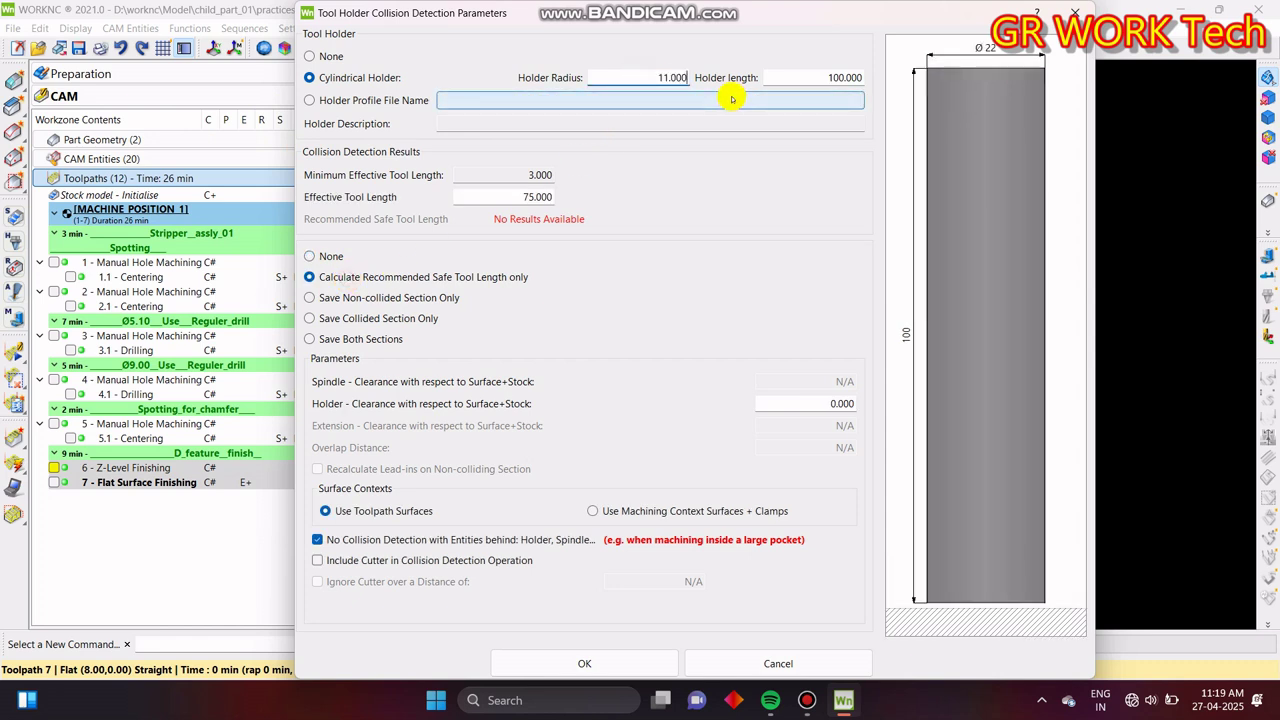
left_click(600, 663)
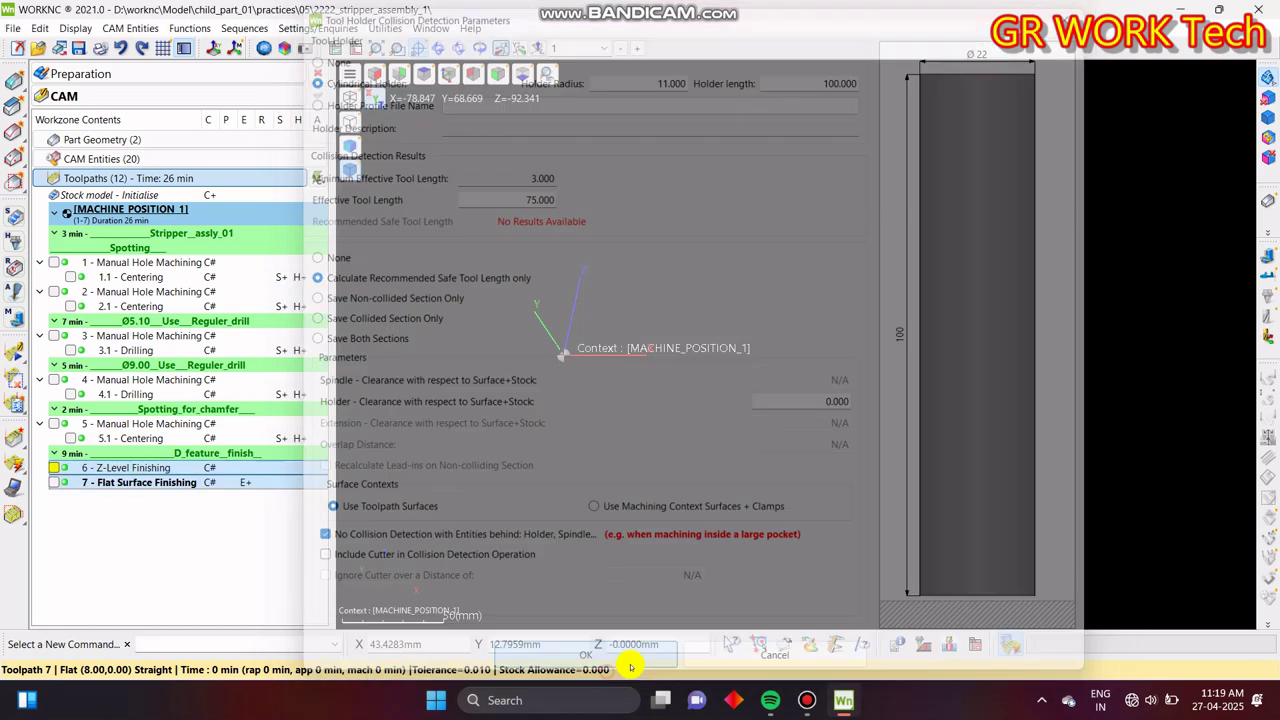
- Set the holder clearance with respect to surface and stock to 1.000 and execute collision detection for both D-feature finishing toolpaths
left_click(19, 243)
type("1.000")
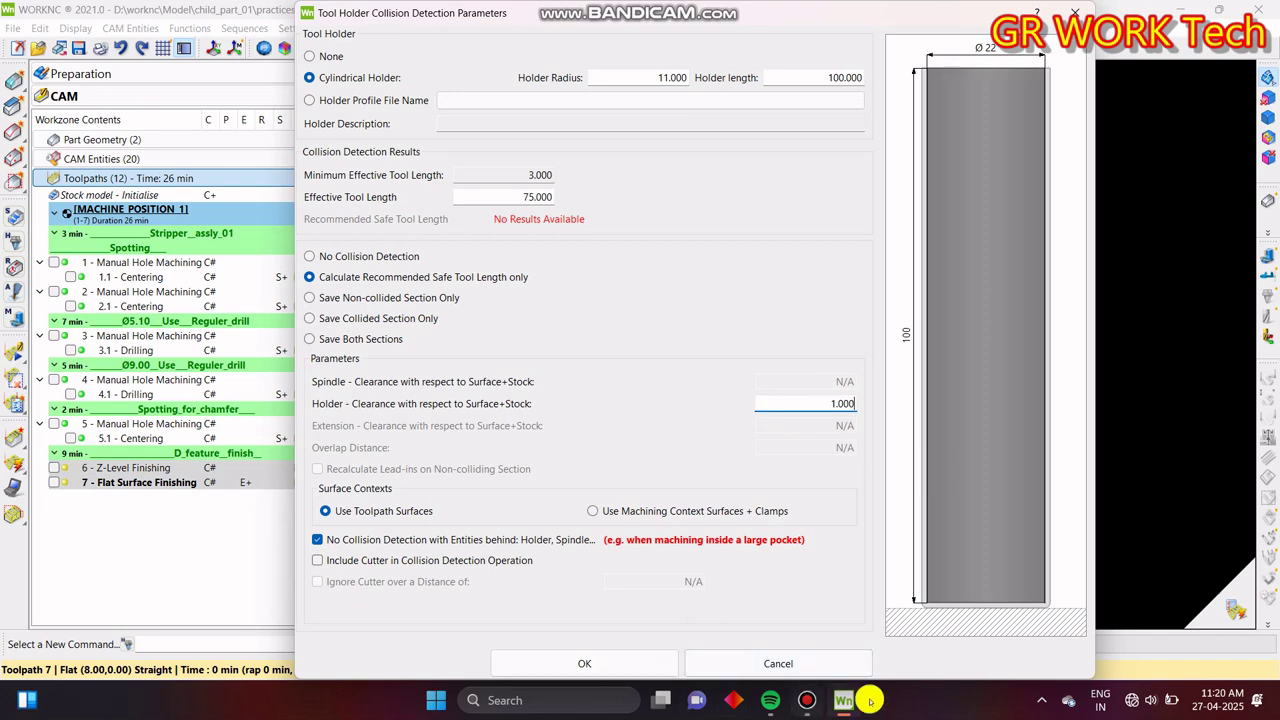
left_click(640, 663)
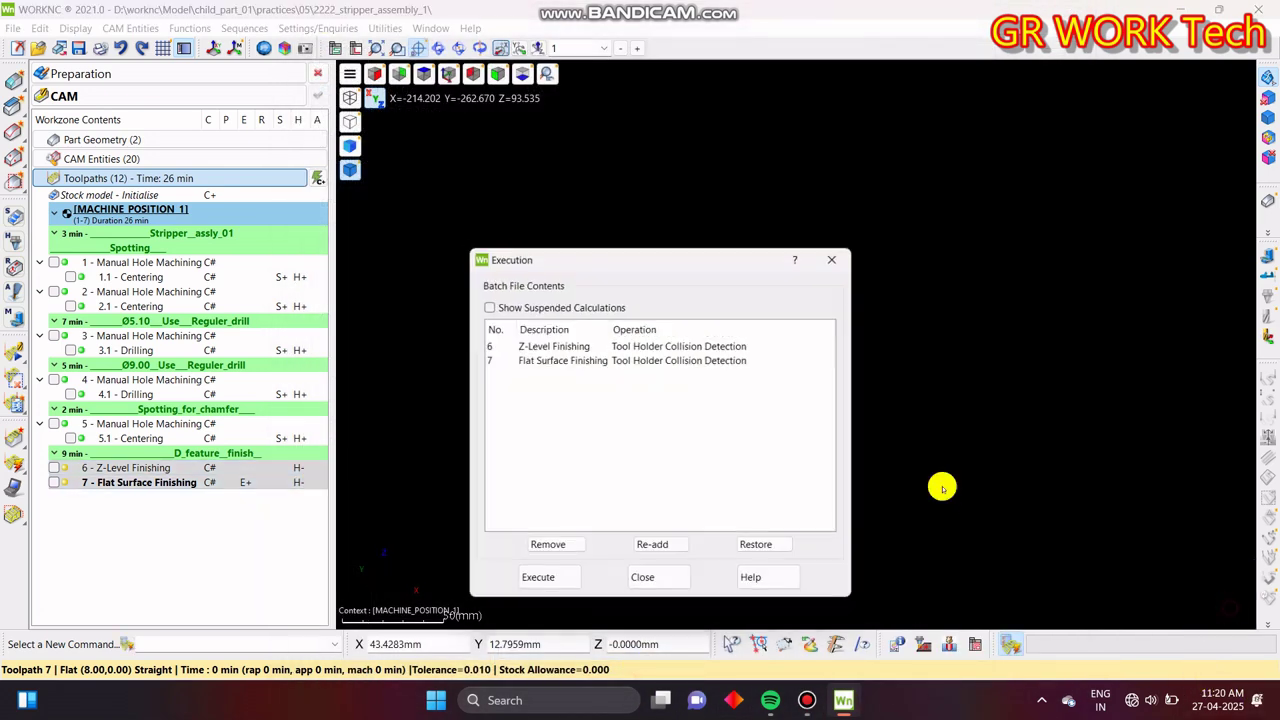
left_click(531, 581)
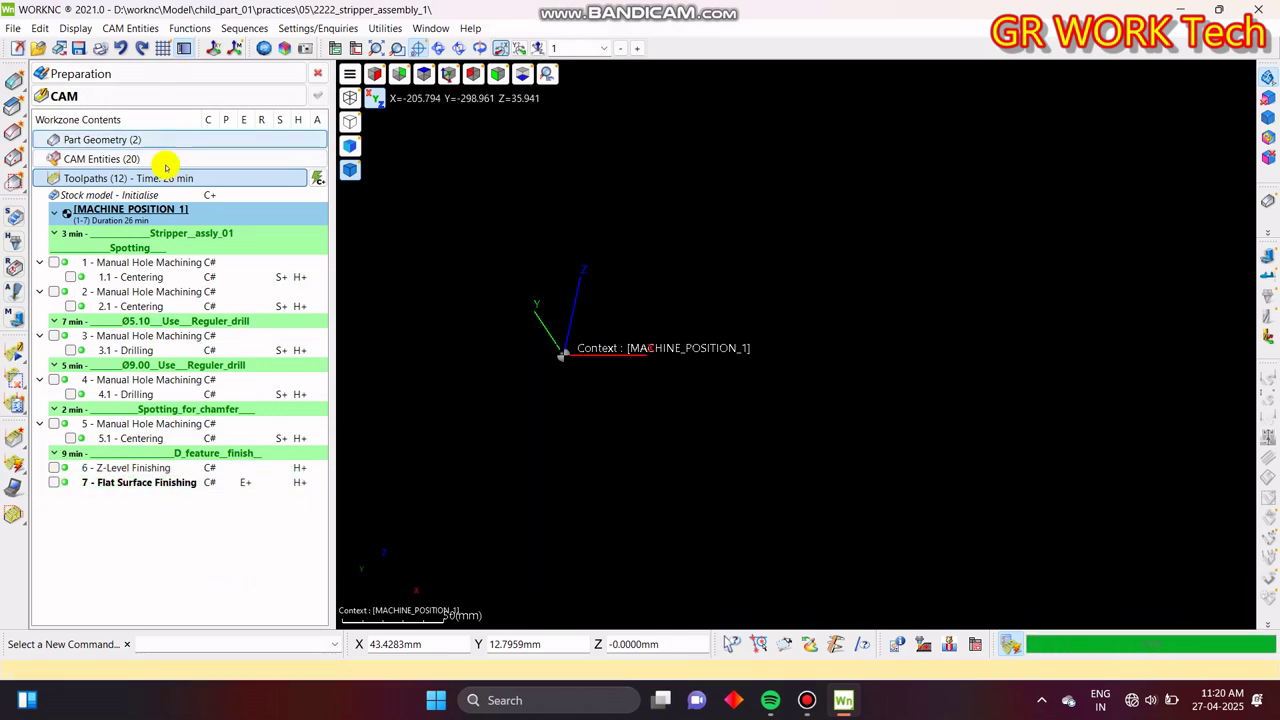
- Add a stock model update for the Z-Level Finishing and Flat Surface Finishing toolpaths and execute it
left_click(122, 472)
left_click(122, 484)
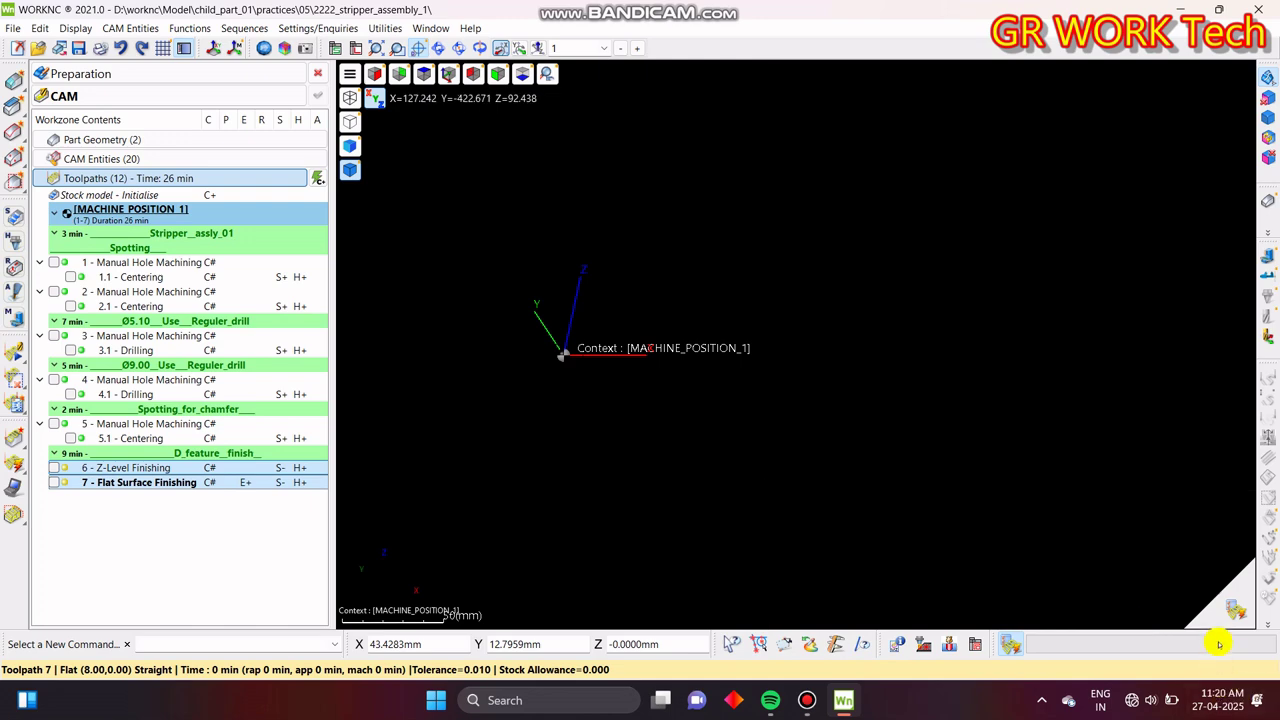
left_click(1214, 650)
left_click(536, 584)
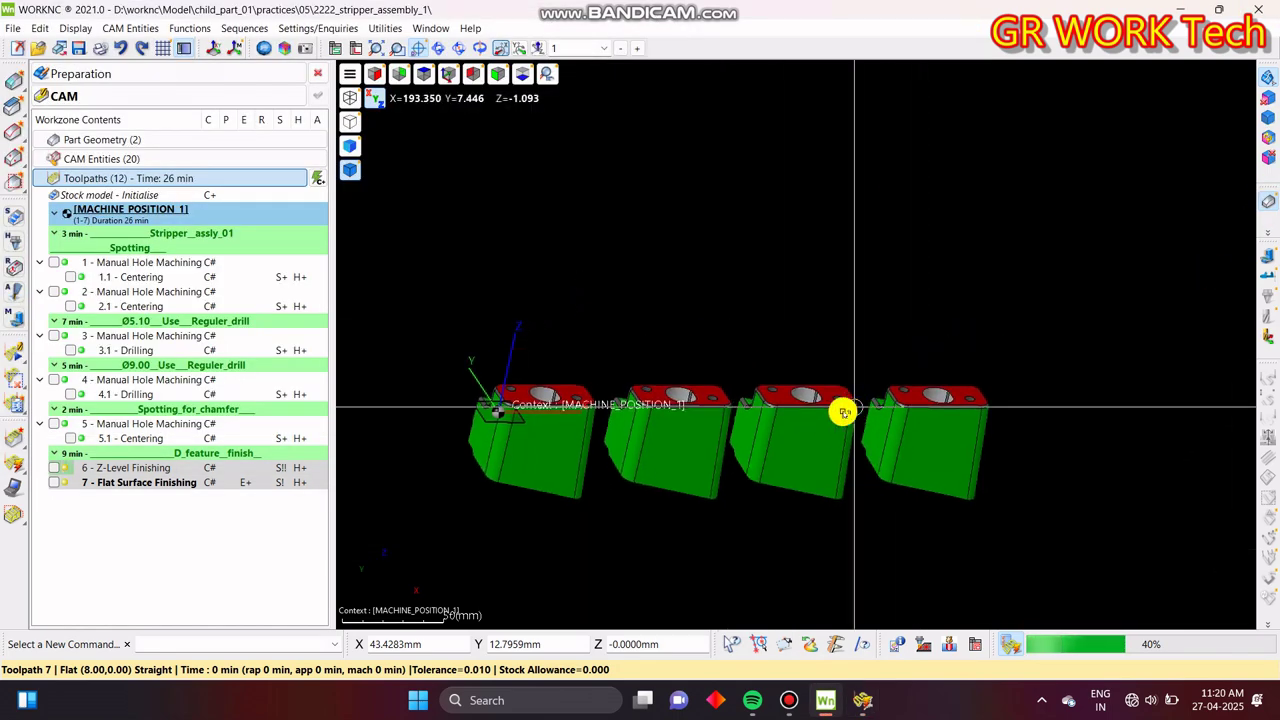
- Examine the D-shaped holes of the four parts up close and return to the top view
middle_click_drag(843, 412, 872, 407)
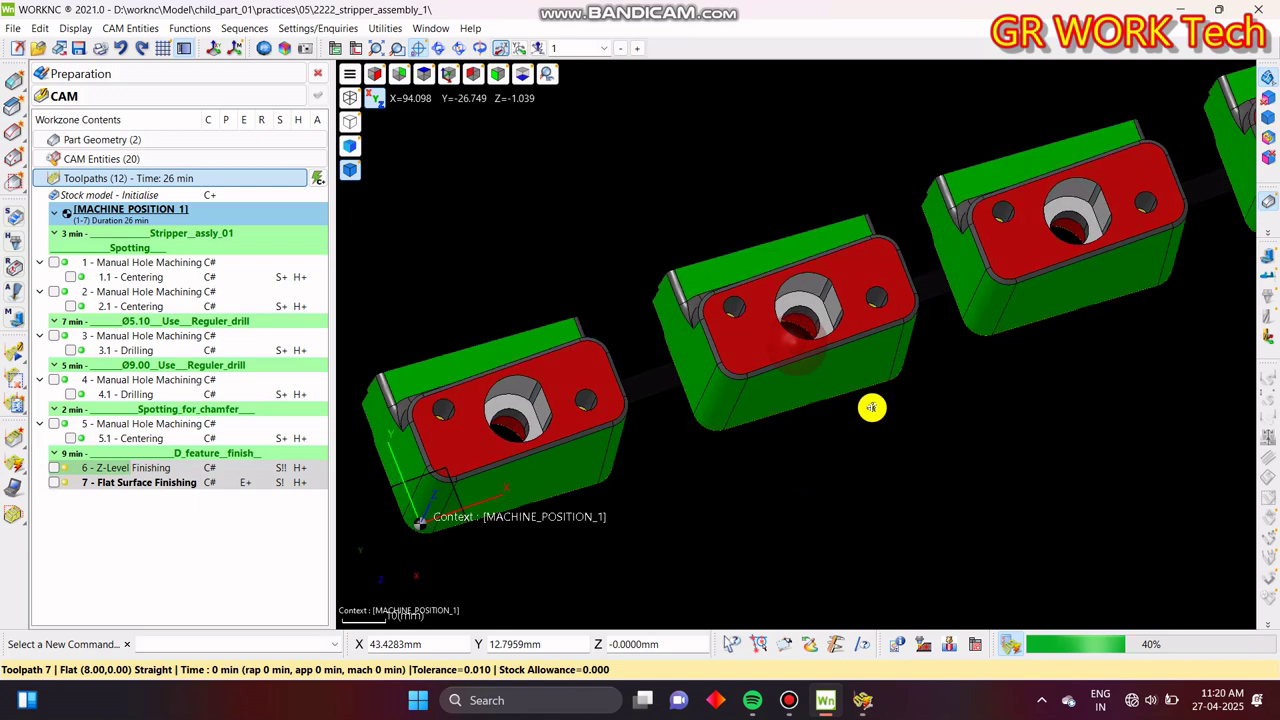
scroll(640, 430, "up", 3)
middle_click_drag(549, 384, 626, 409)
scroll(620, 418, "down", 4)
middle_click_drag(1012, 312, 814, 371)
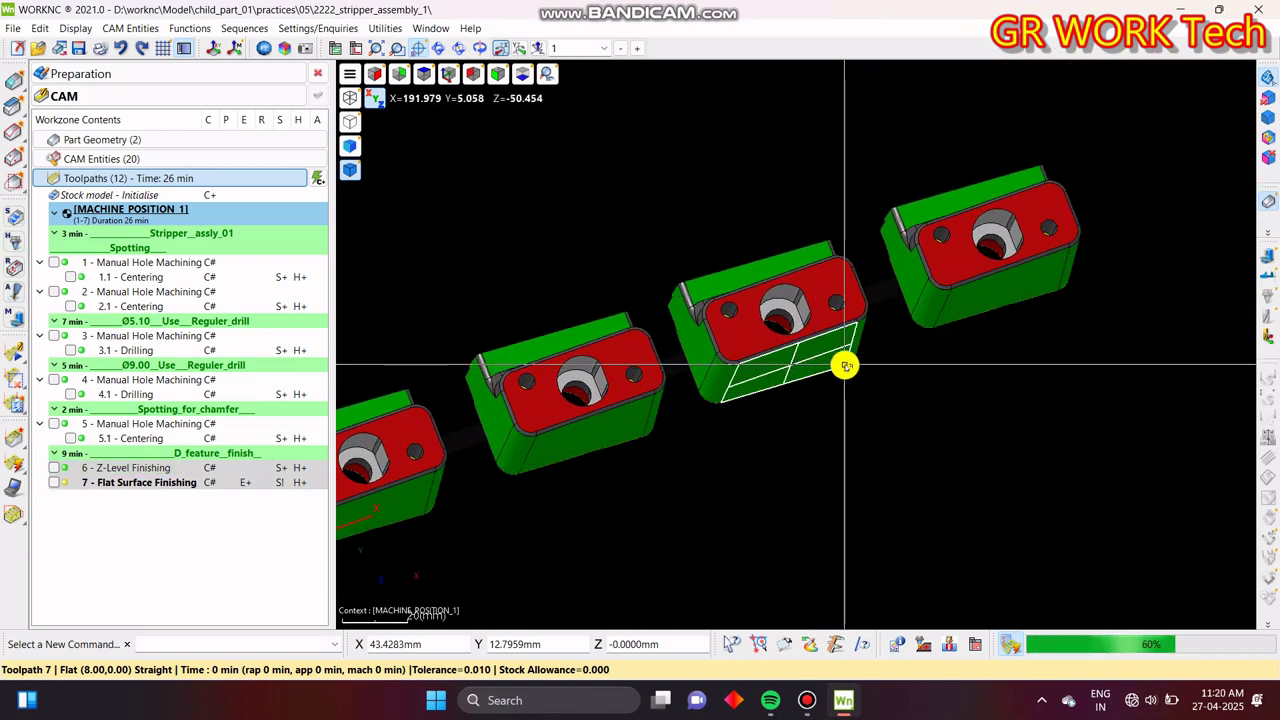
key("z")
scroll(864, 366, "up", 2)
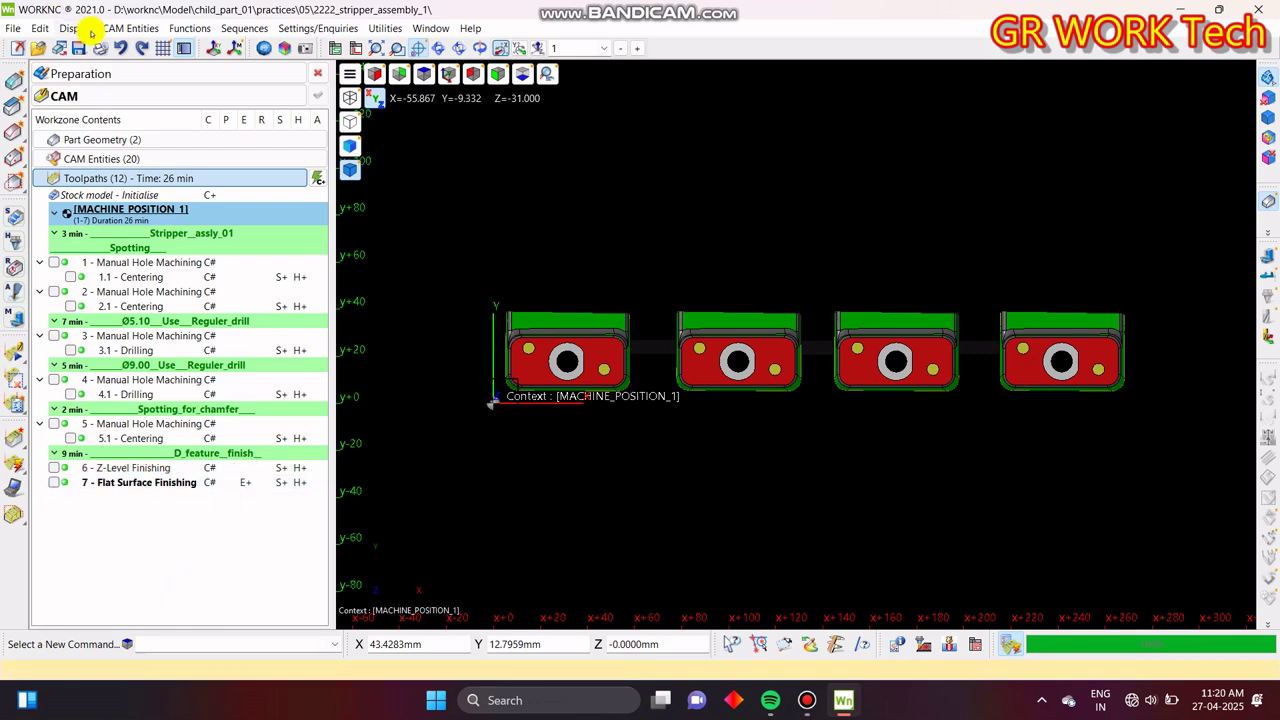
- Display the Stock State of the 3D stock model and examine the machined holes of the first part
double_click(80, 139)
left_click(40, 173)
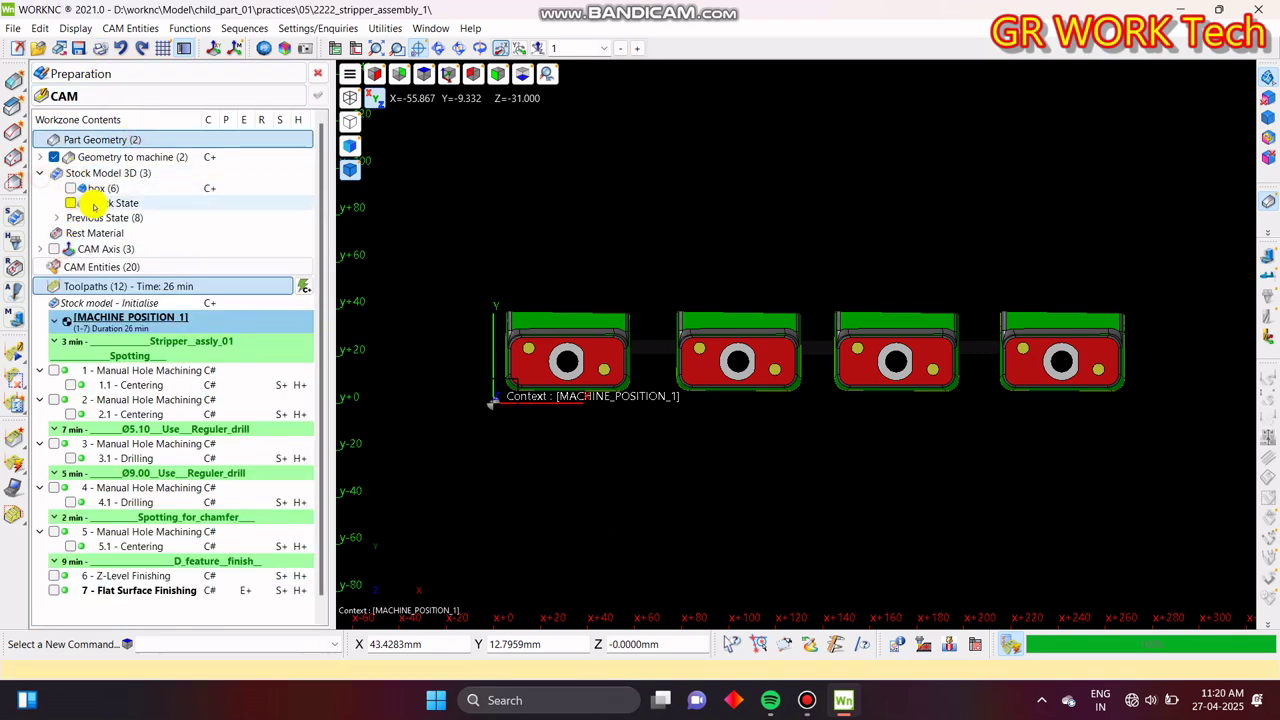
left_click(70, 203)
mouse_move(727, 362)
middle_mouse_down()
mouse_move(1020, 357)
mouse_move(737, 346)
middle_mouse_up()
scroll(534, 466, "up", 5)
middle_click_drag(569, 376, 620, 260)
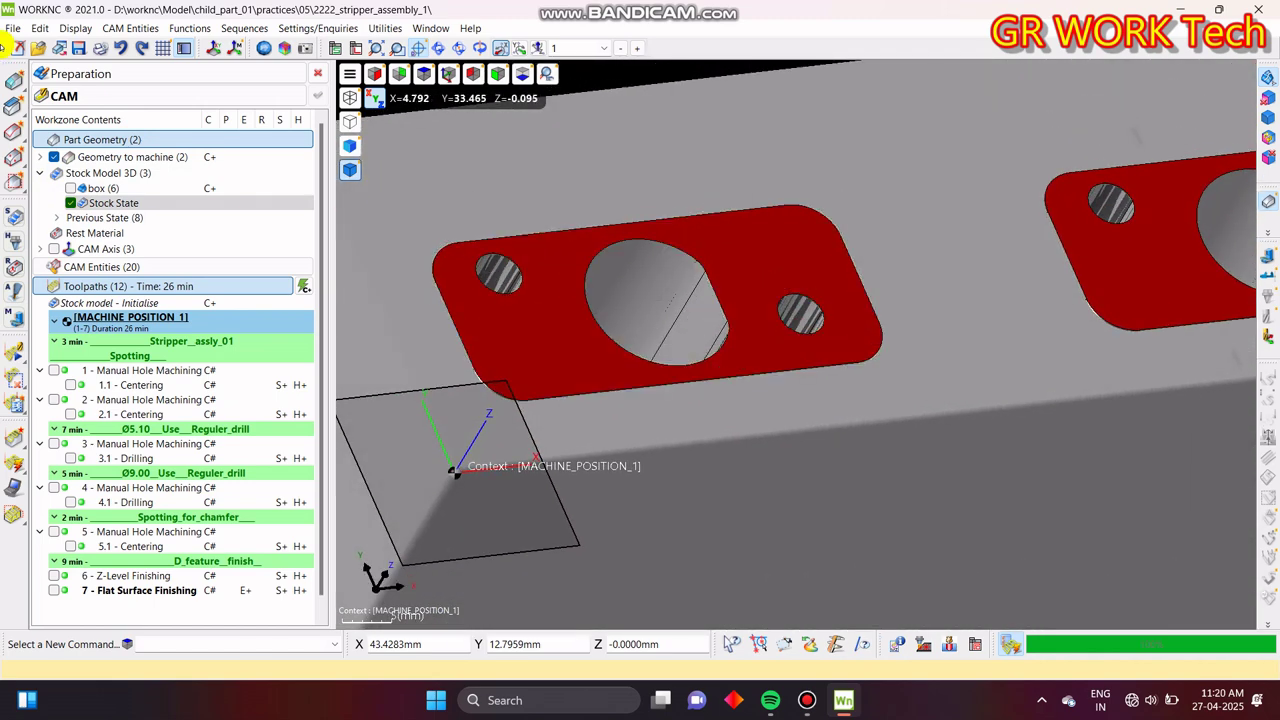
left_click(168, 140)
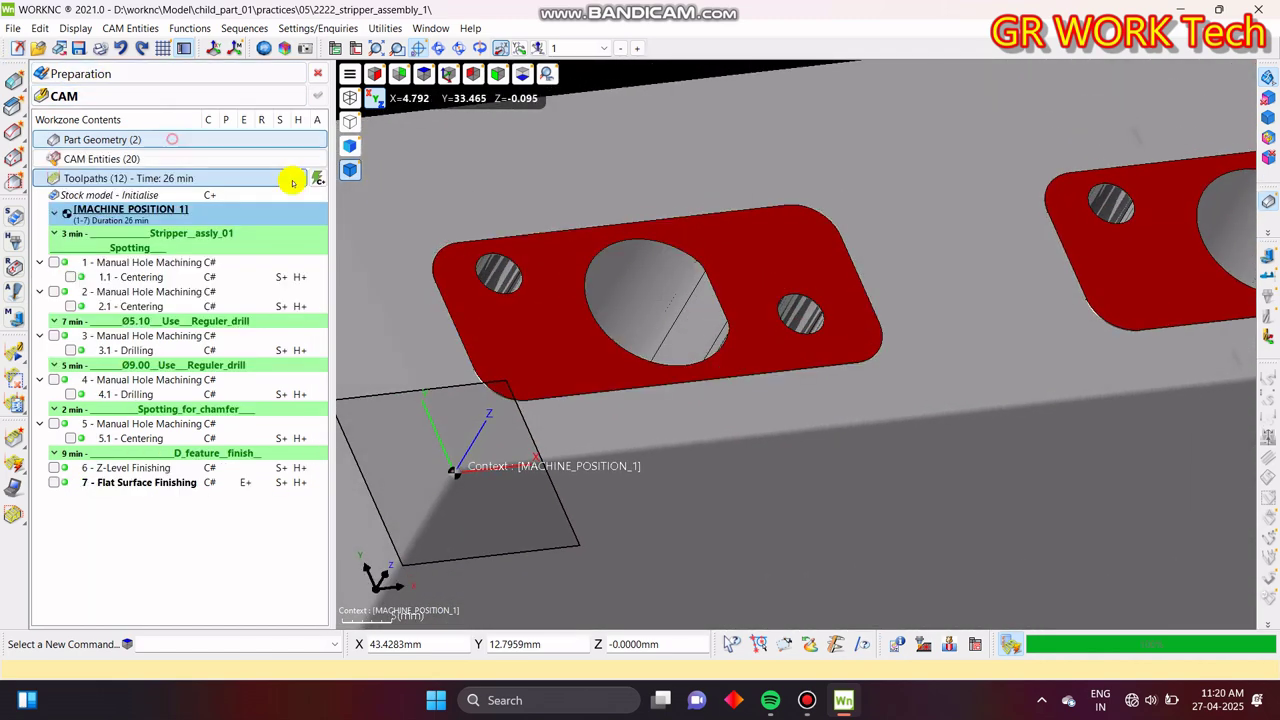
- Review the Flat Surface Finishing toolpath's parameters, close them without changes and inspect the whole machined stock block
double_click(62, 486)
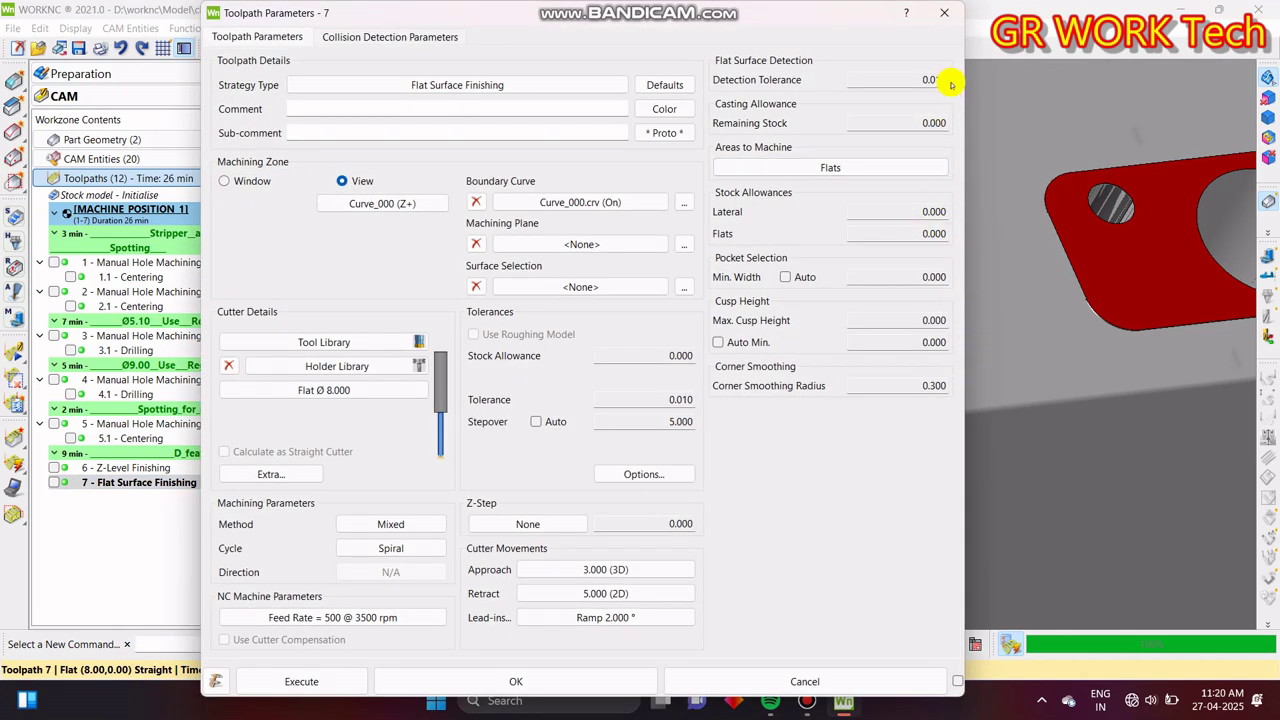
left_click(931, 15)
middle_click_drag(851, 489, 886, 287)
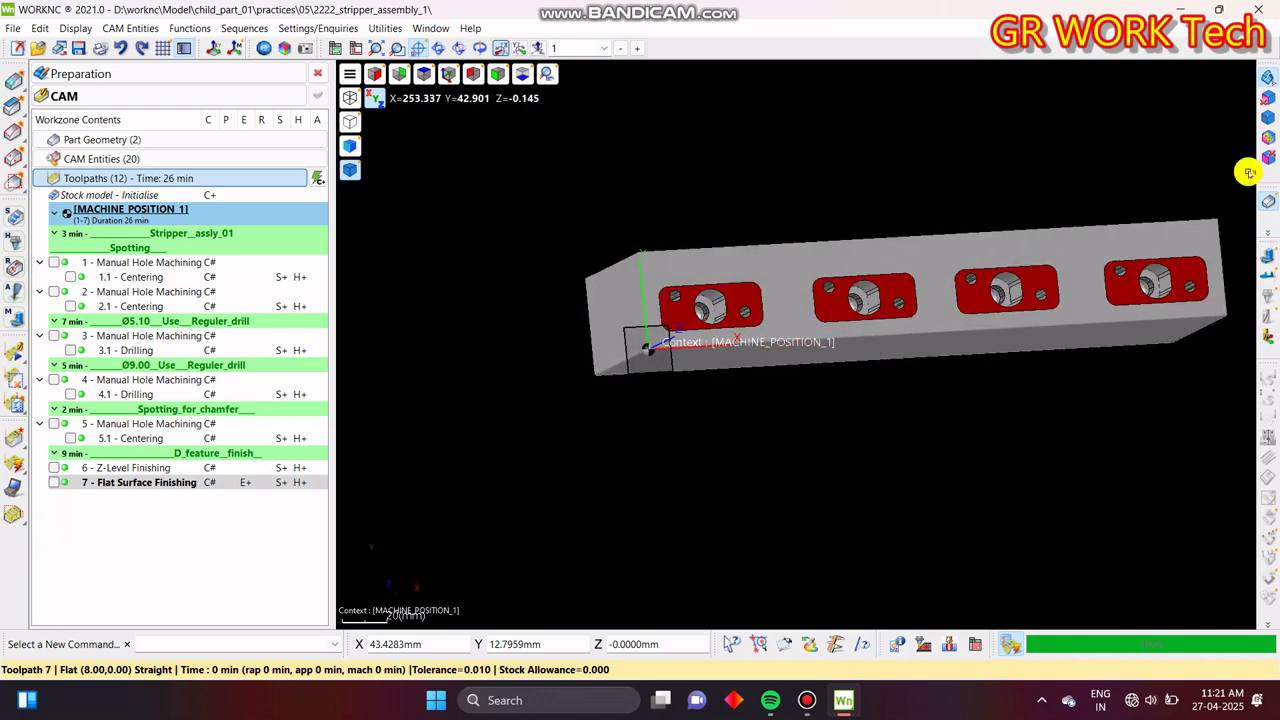
middle_click_drag(702, 123, 663, 168)
- Hide the Stock State, return to the top view and collapse the part geometry tree
left_click(144, 142)
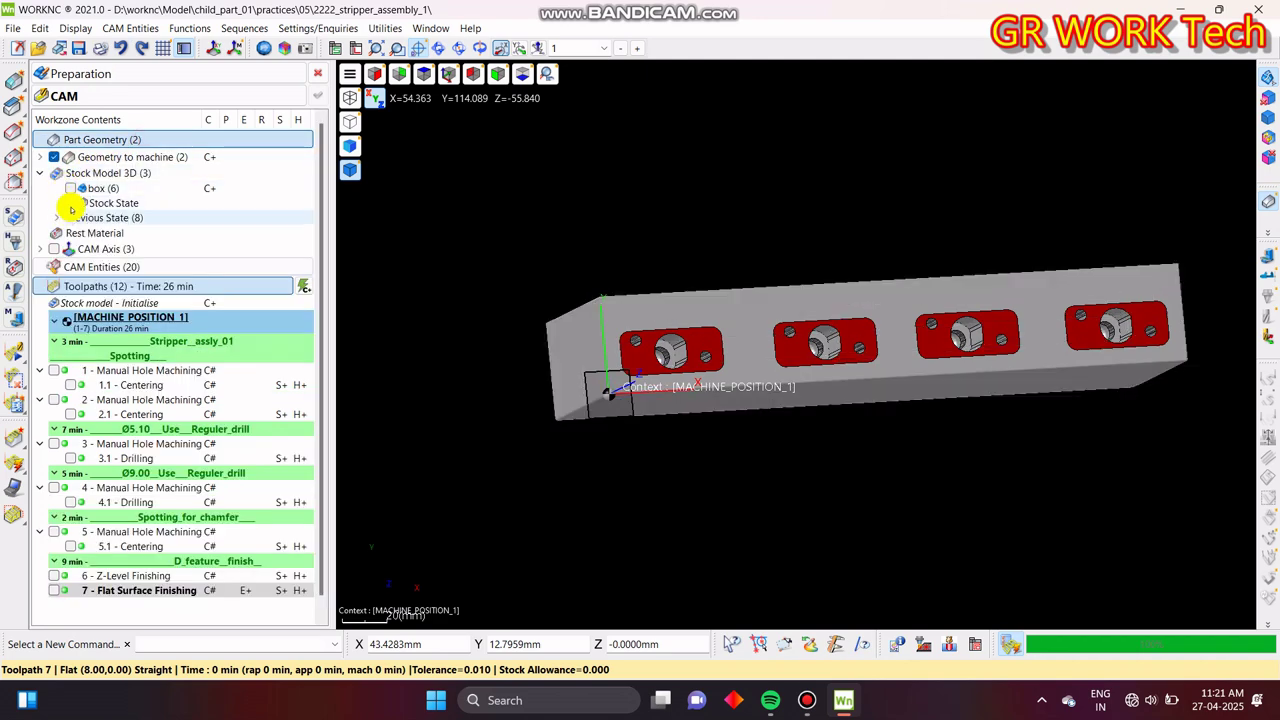
left_click(70, 203)
key("z")
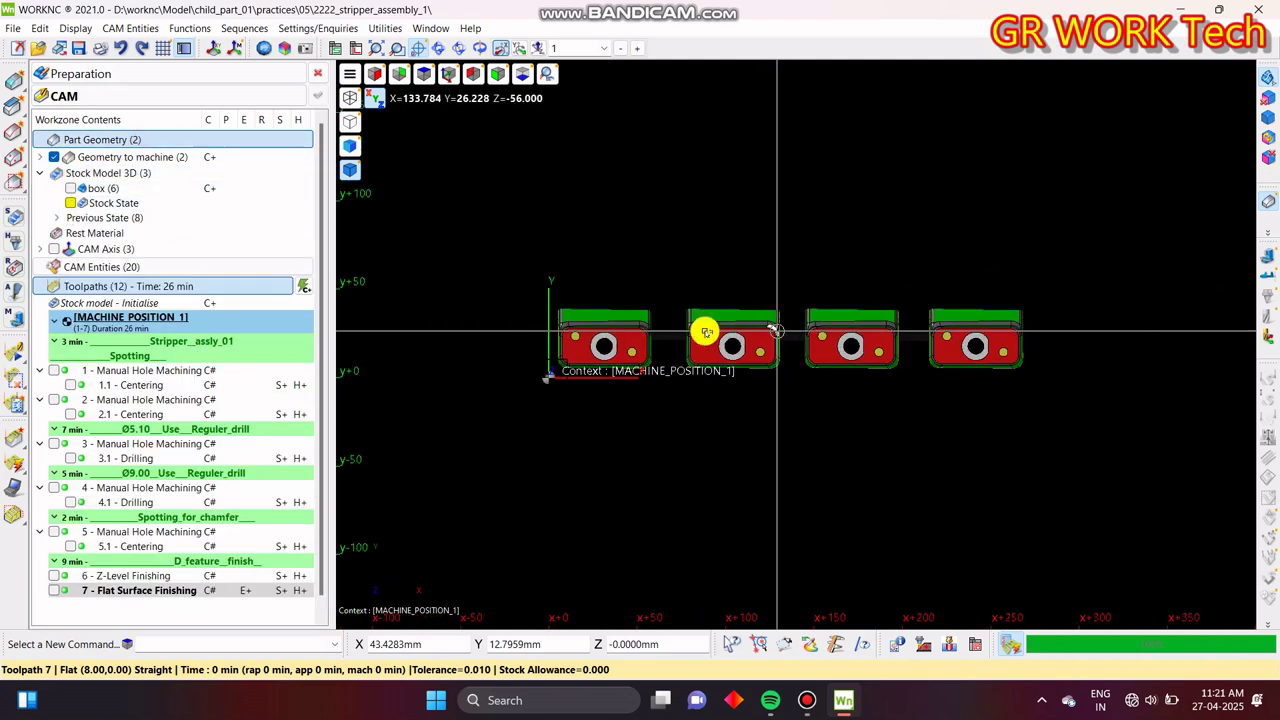
left_click(156, 143)
- Open the available commands for the toolpath list
left_click(172, 548)
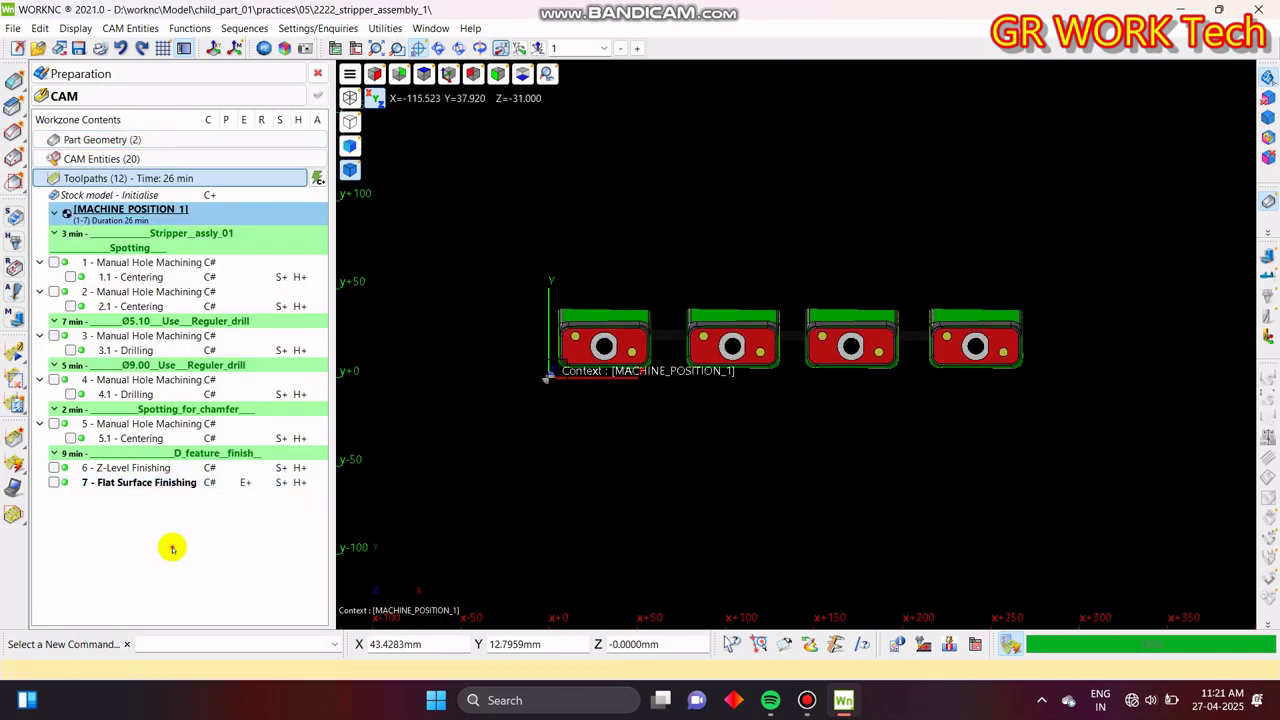
right_click(124, 189)
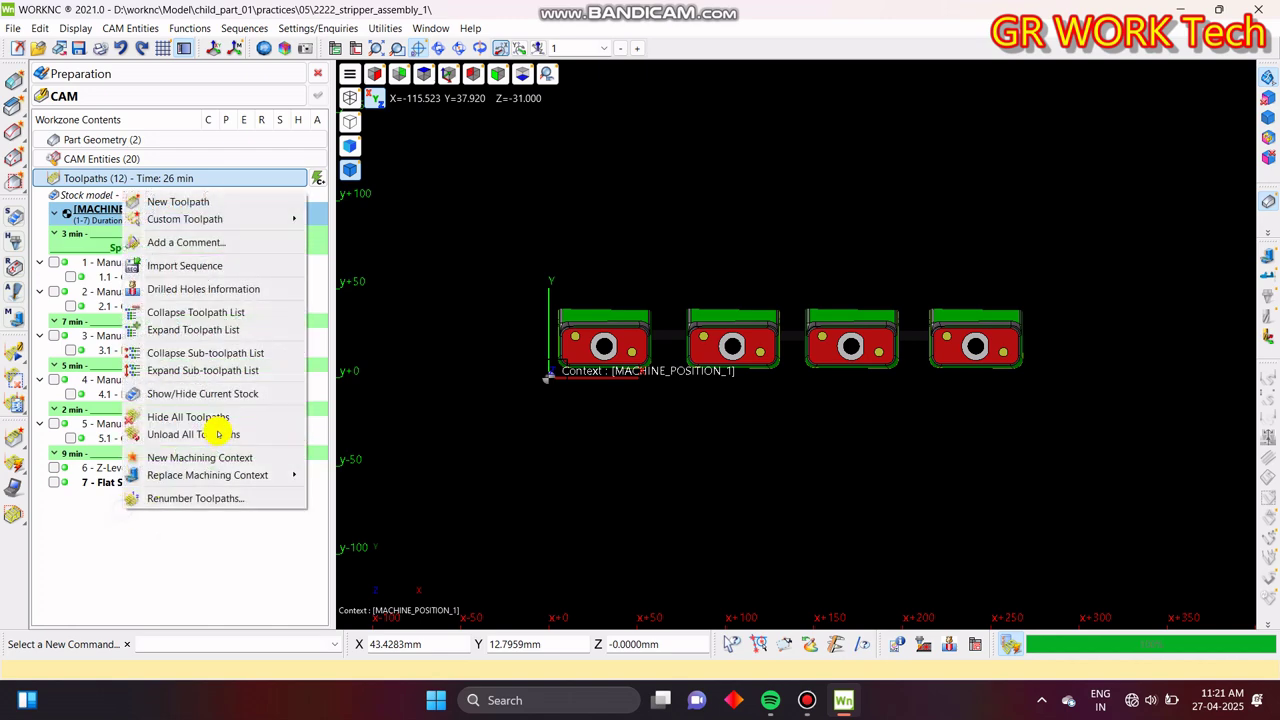
- Add the comment "-Roughing___0.20mm_stock" at the end of the toolpath list
left_click(252, 250)
right_click(187, 551)
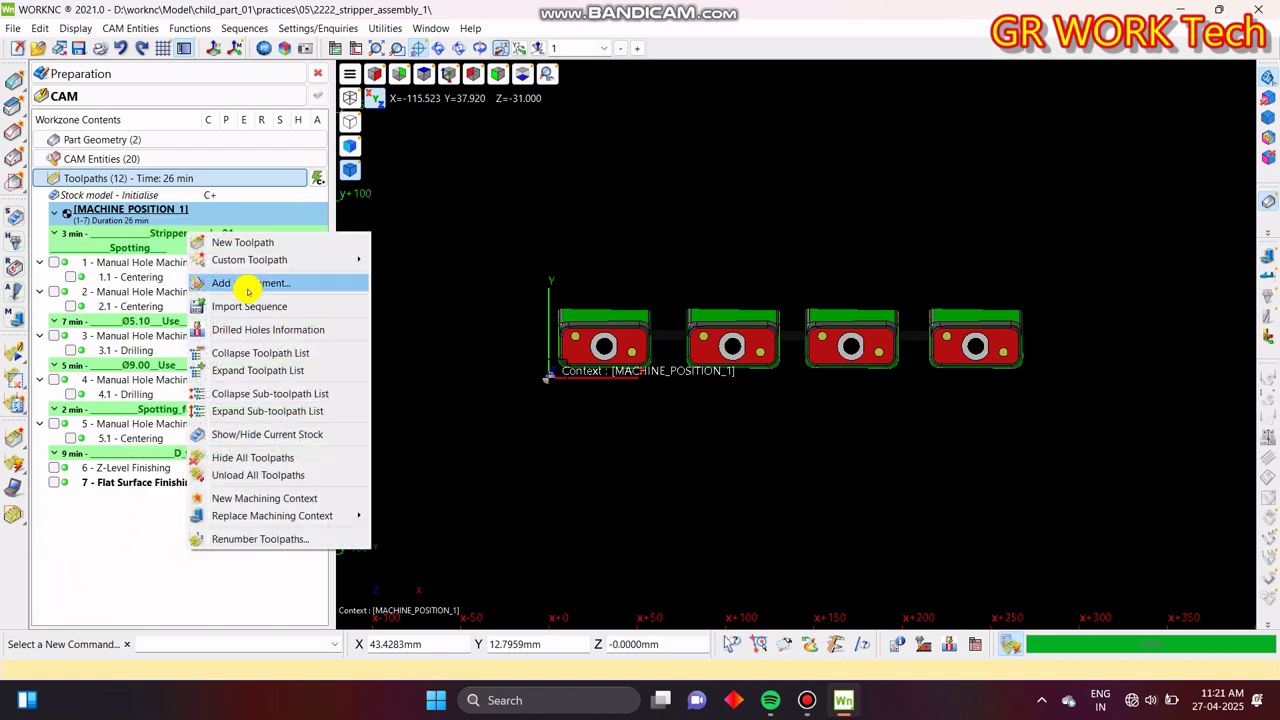
left_click(251, 285)
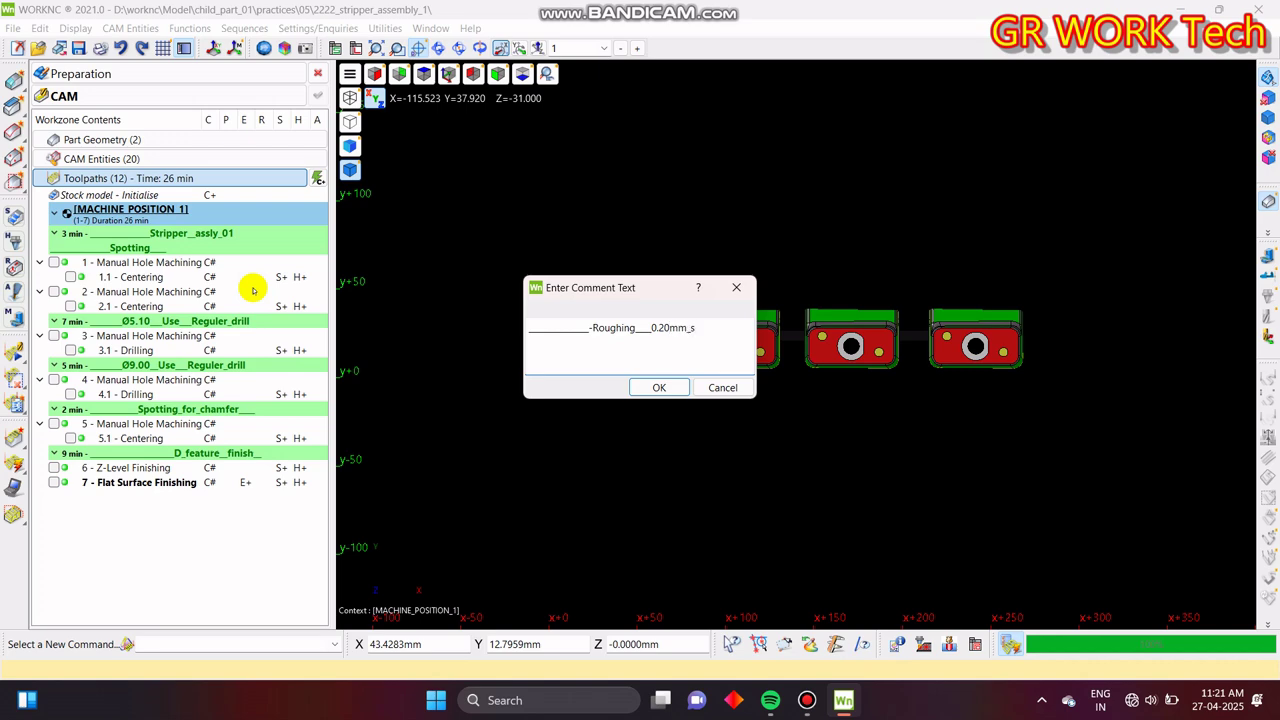
key("Return")
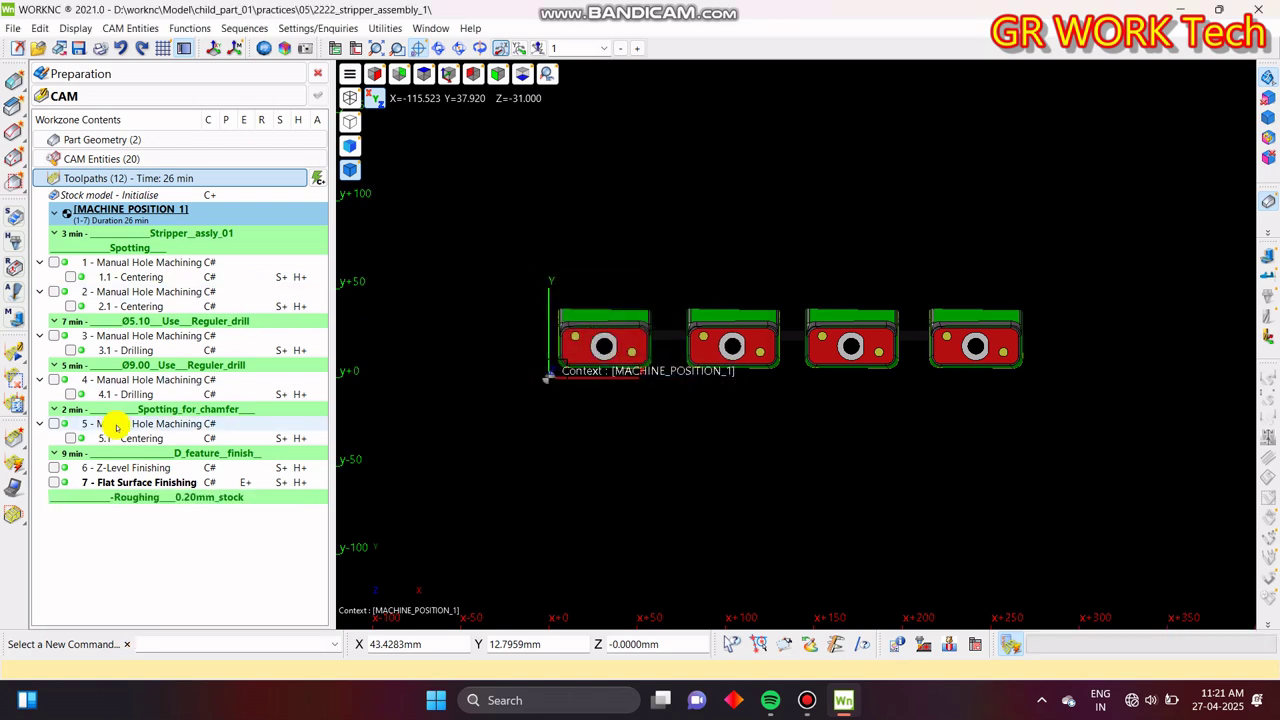
right_click(180, 560)
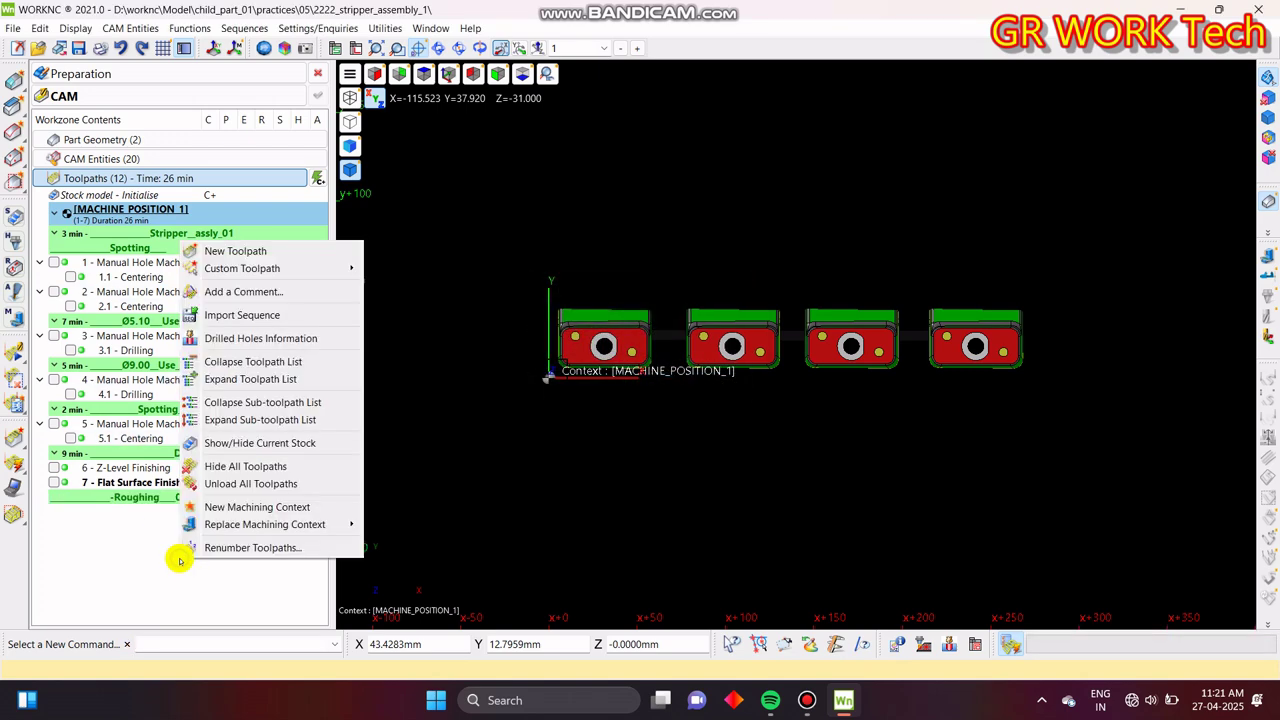
left_click(286, 251)
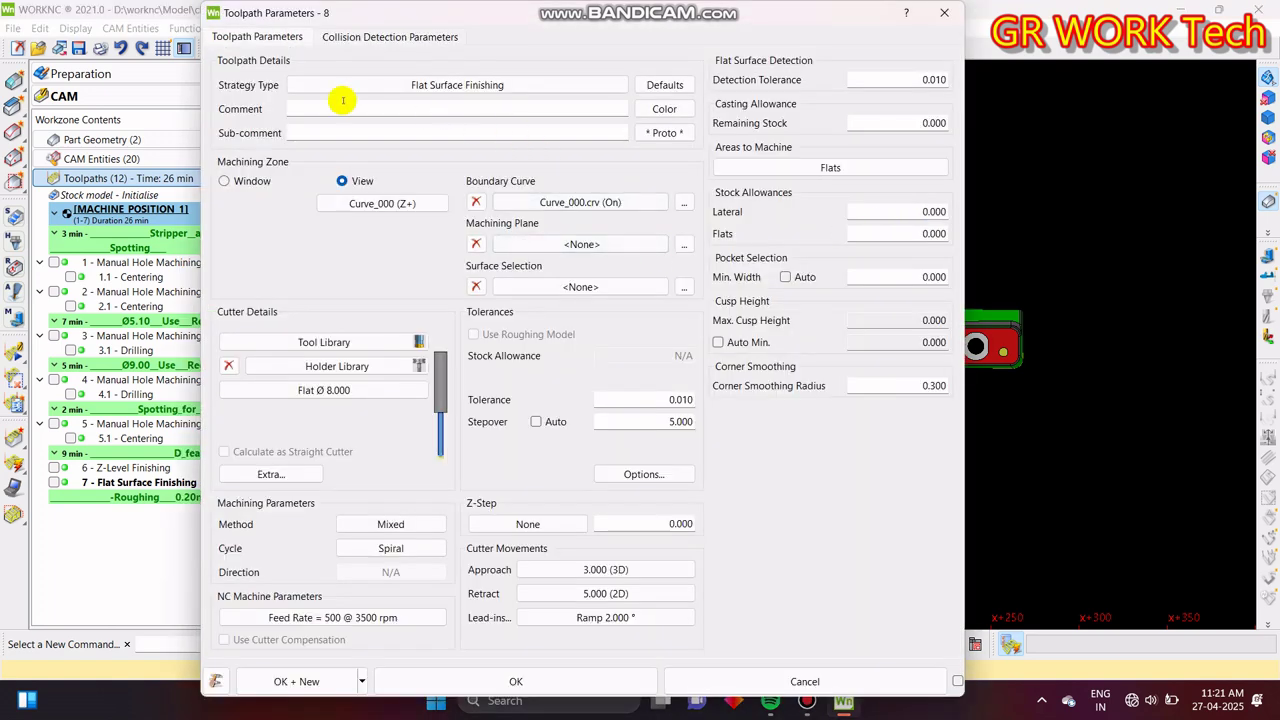
left_click(953, 8)
- Display the stock state and compare the spaces around the parts with a 16 mm cutter-diameter cursor
left_click(199, 146)
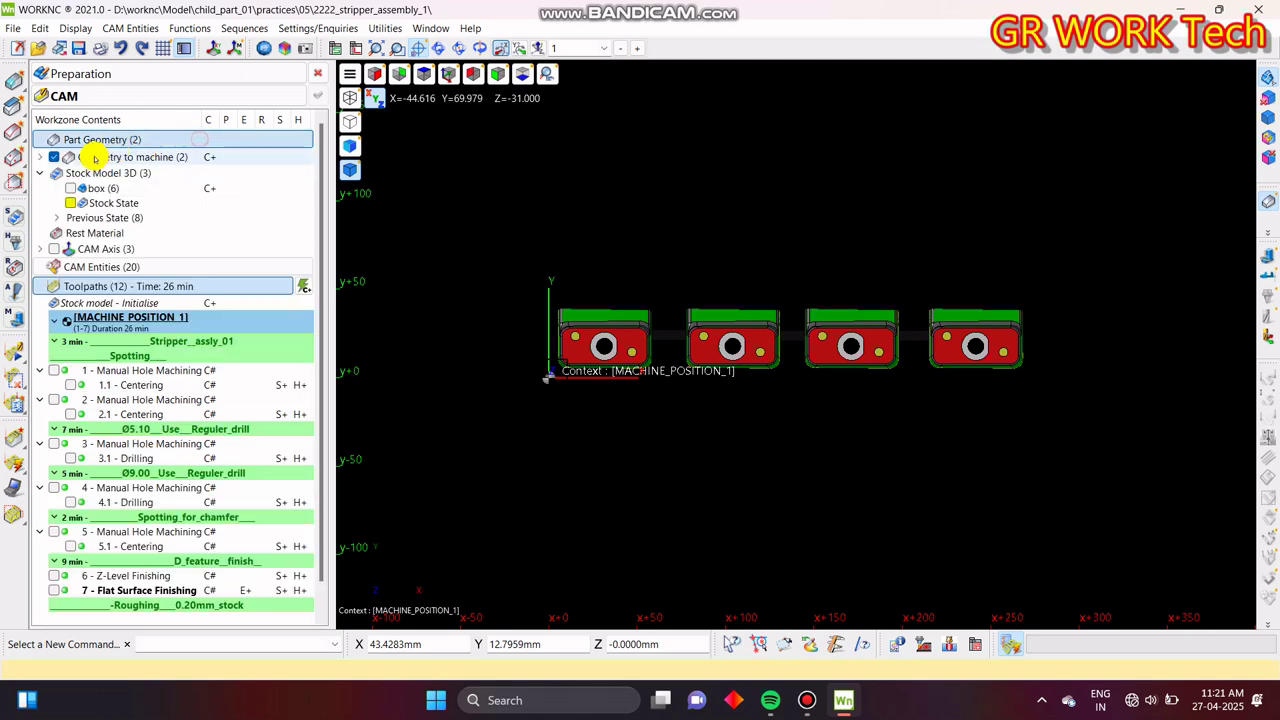
left_click(70, 203)
scroll(571, 271, "up", 3)
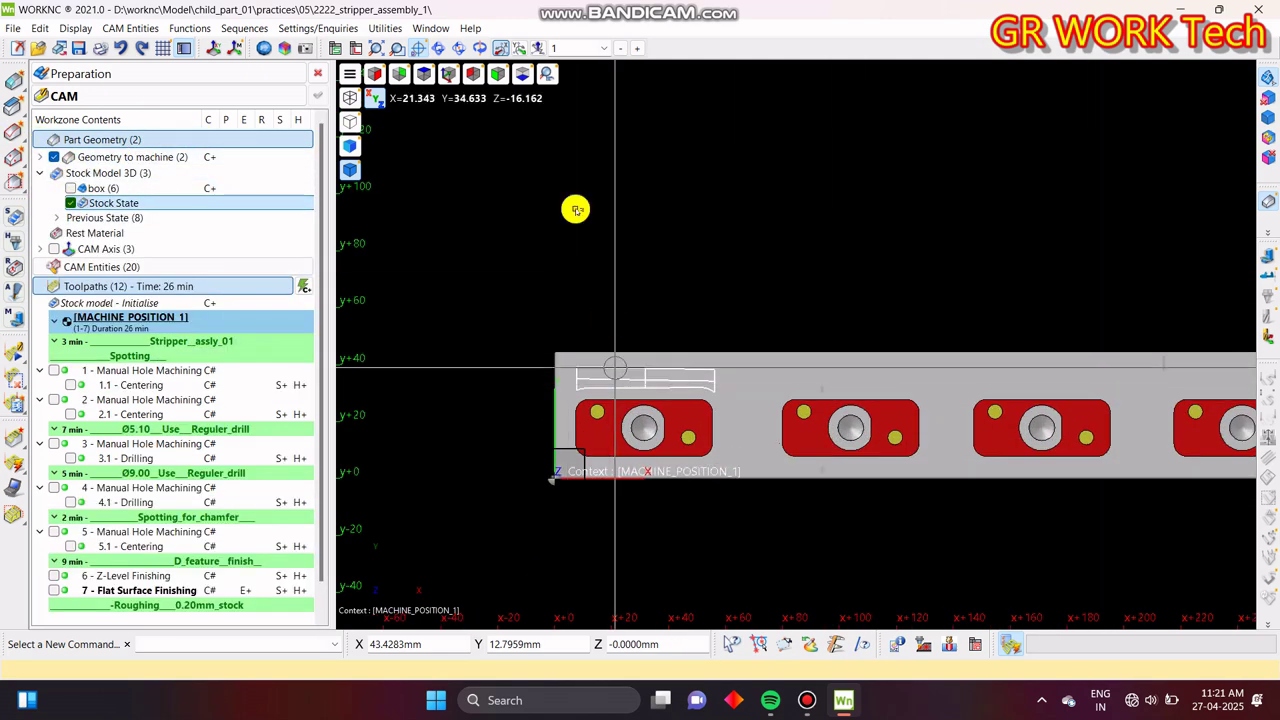
left_click(414, 48)
type("16")
key("Return")
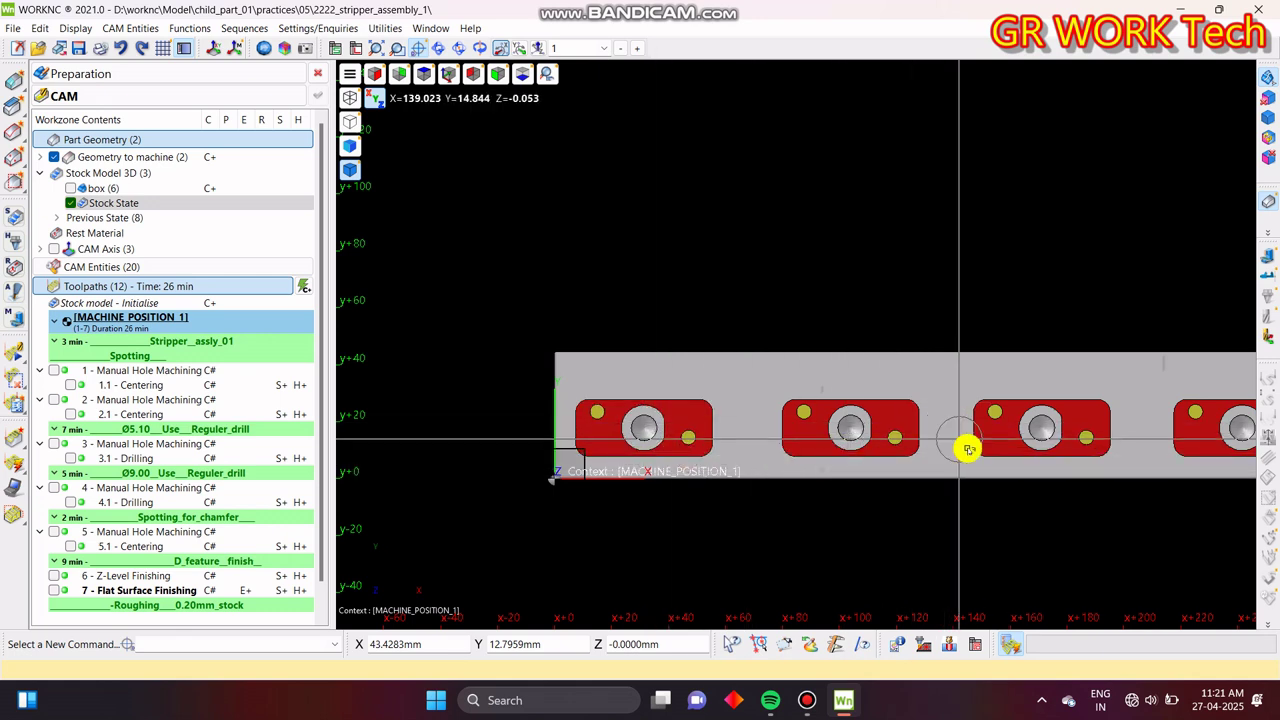
middle_click_drag(966, 450, 568, 471)
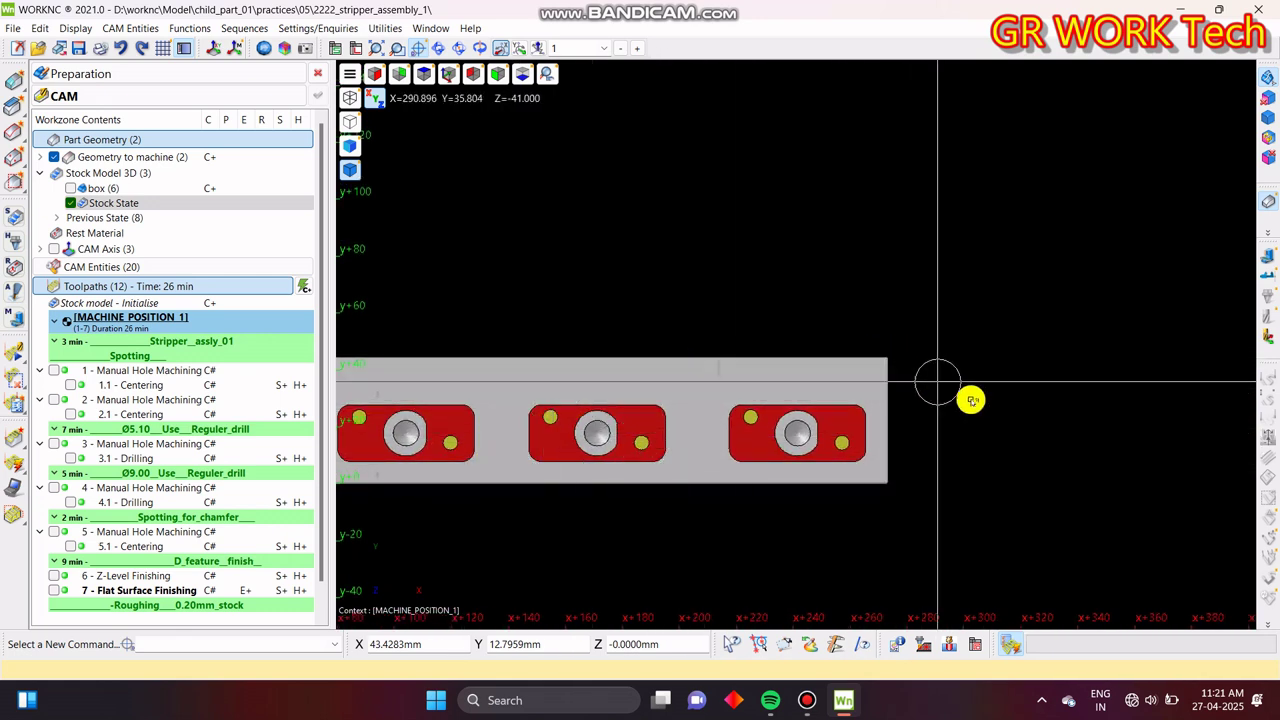
scroll(957, 391, "down", 3)
double_click(206, 141)
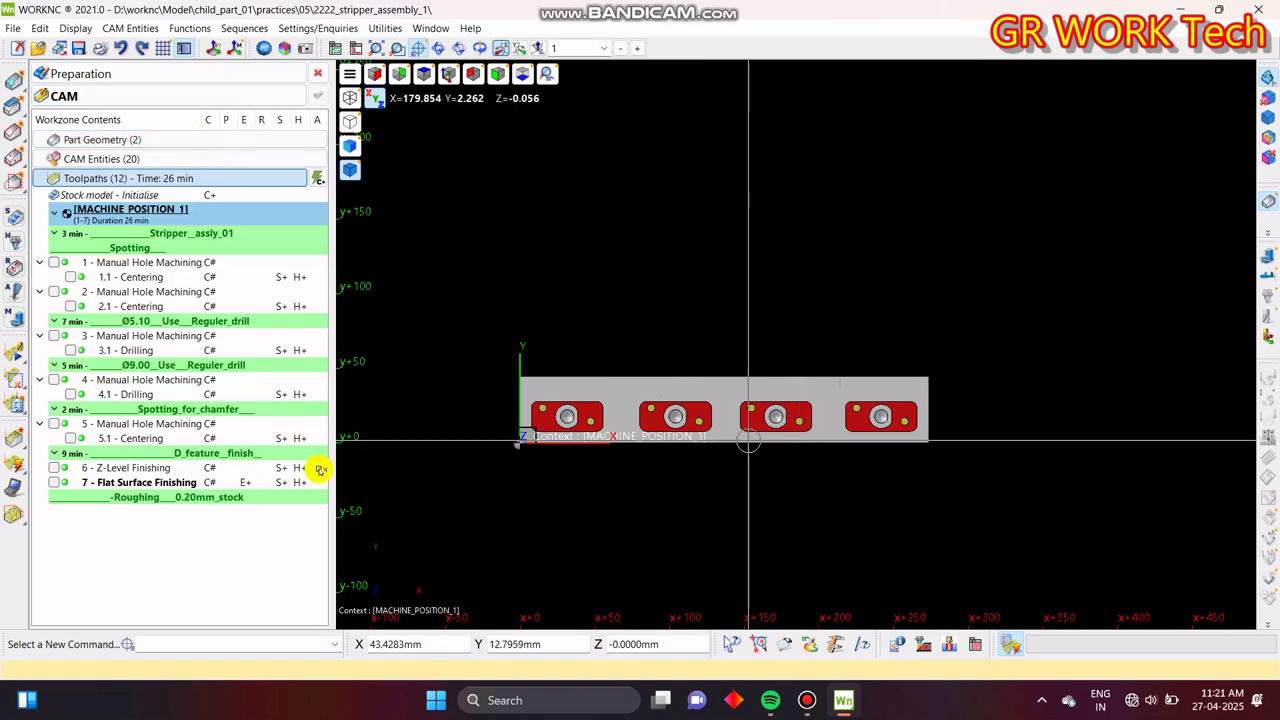
- Start a new toolpath with the 3-axis Global Rough/Rerough strategy
right_click(146, 529)
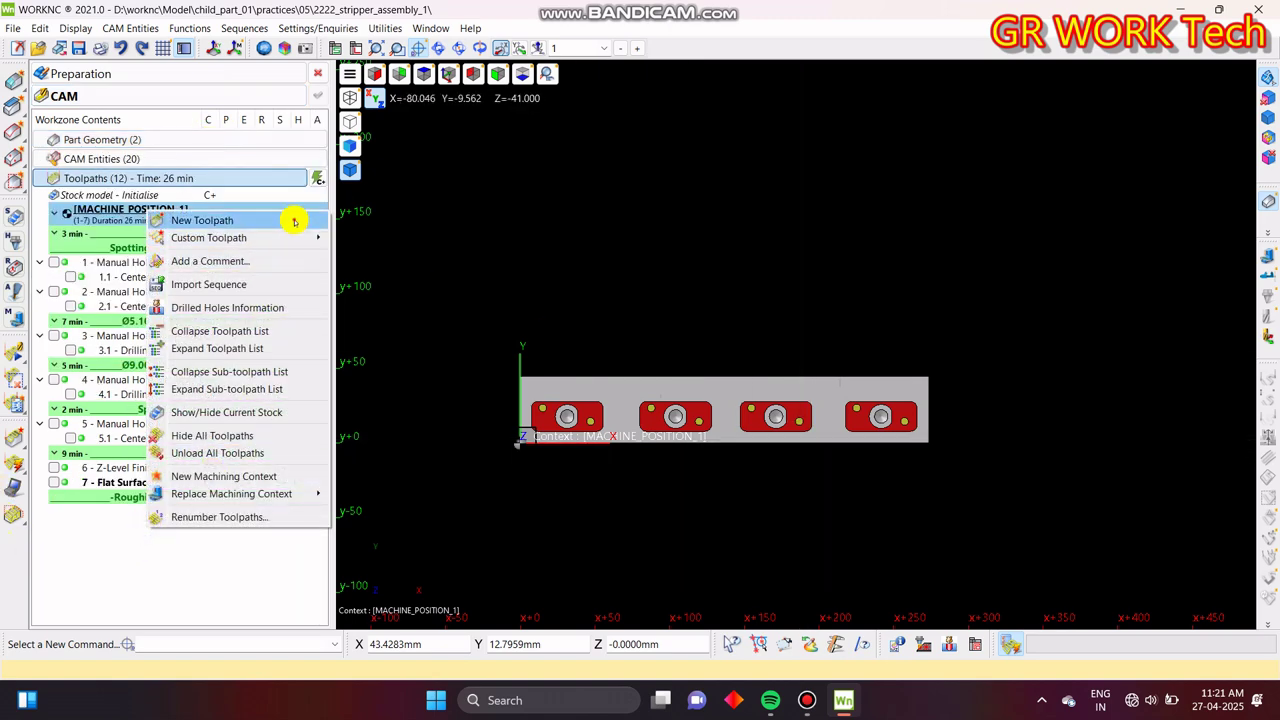
left_click(297, 217)
left_click(512, 96)
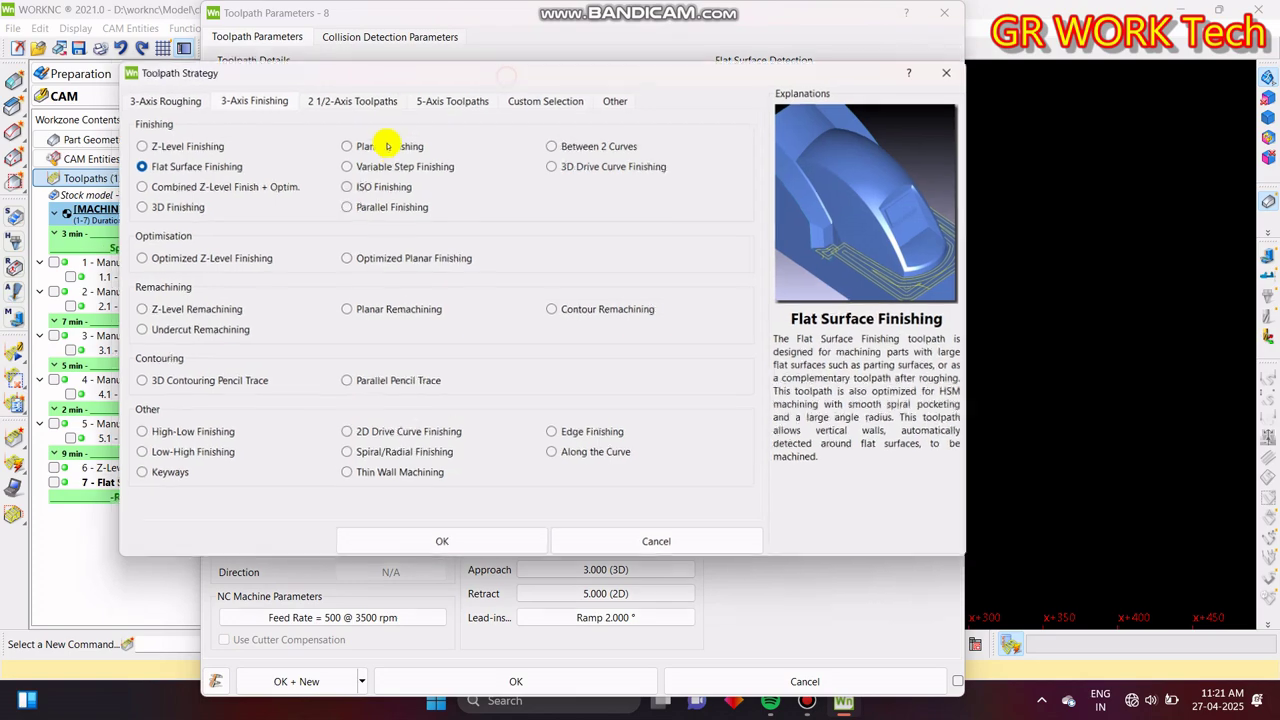
left_click(161, 99)
left_click(186, 146)
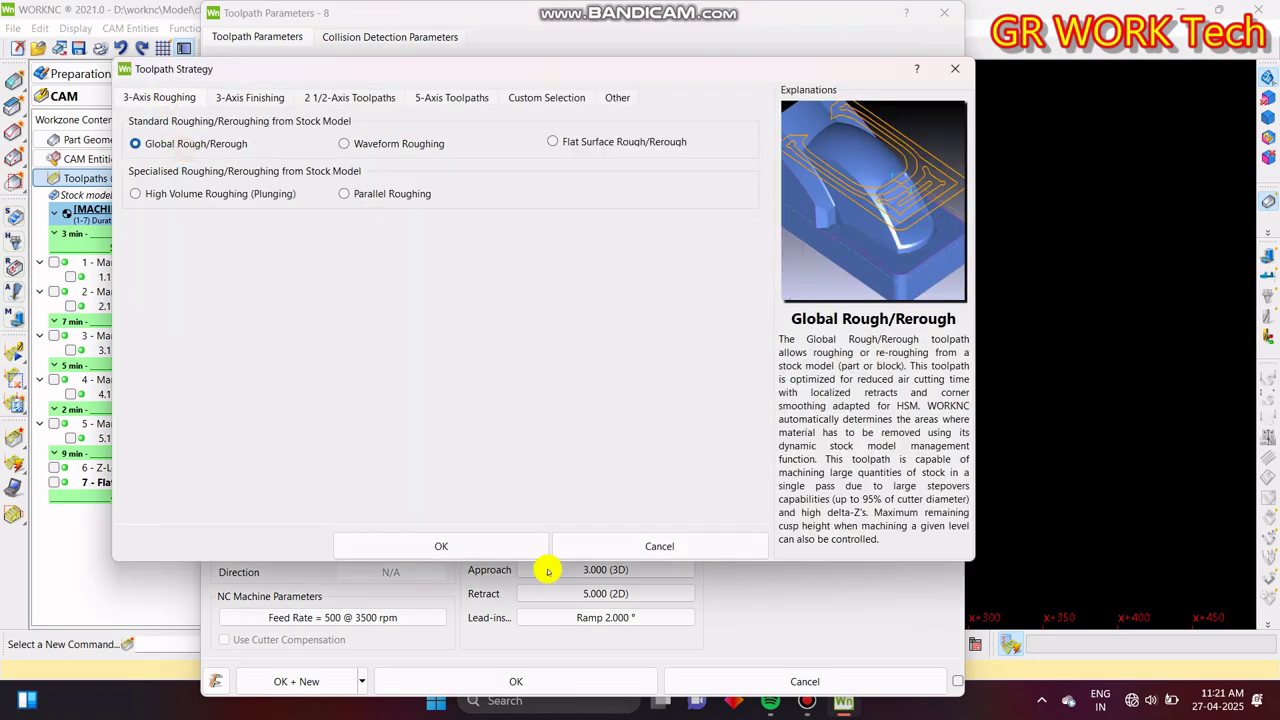
left_click(480, 548)
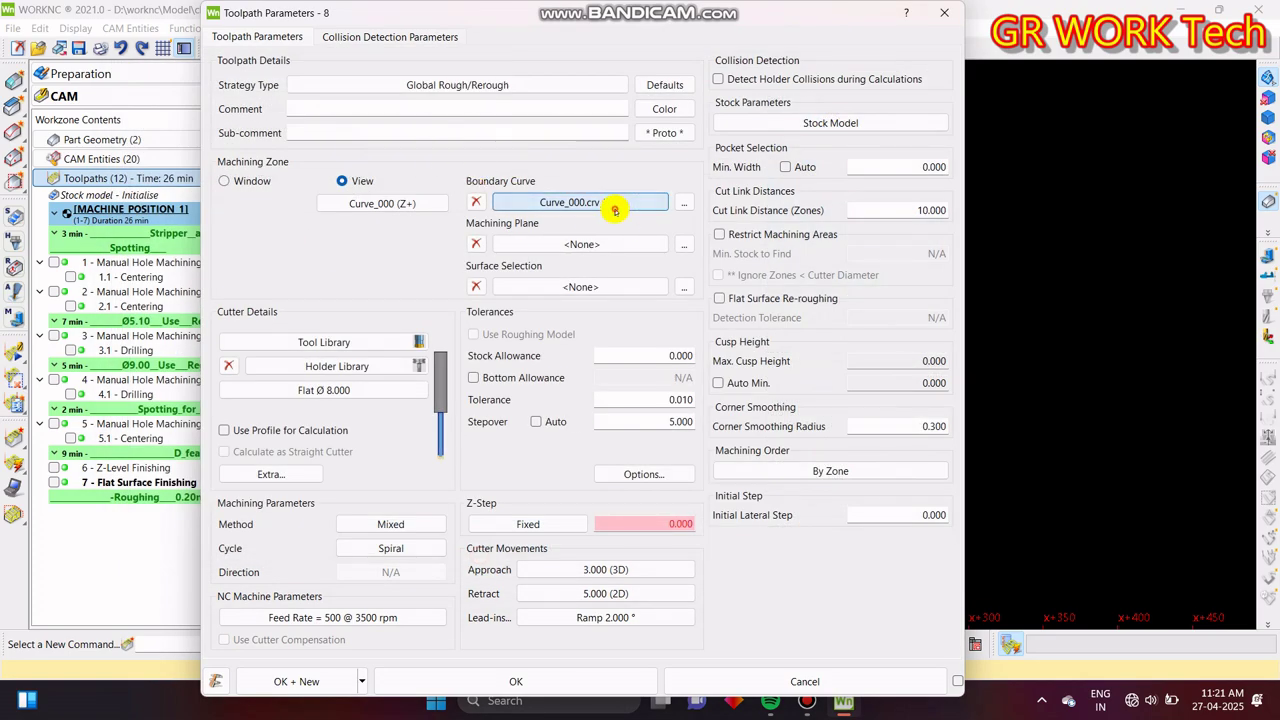
- Create closed boundary curve Curve_001 with its own view as a rectangle of about 440 by 165 mm around the whole stock
left_click(615, 205)
left_click(70, 415)
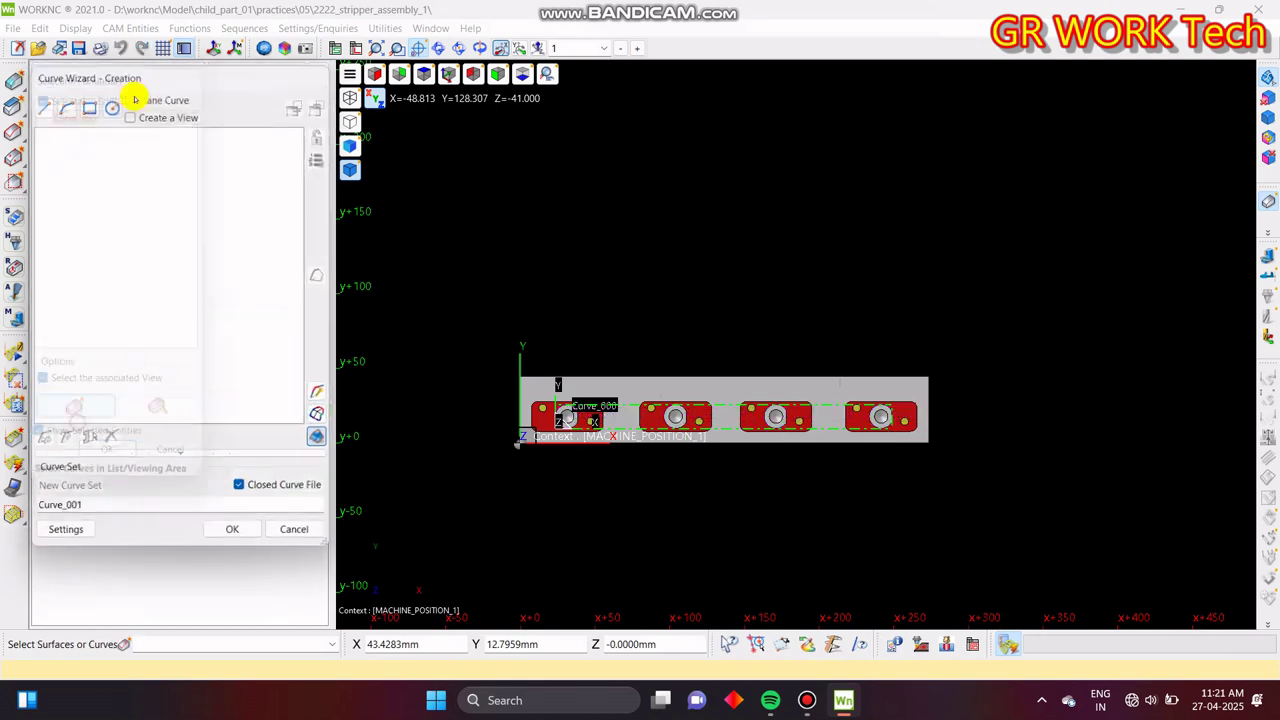
left_click(88, 103)
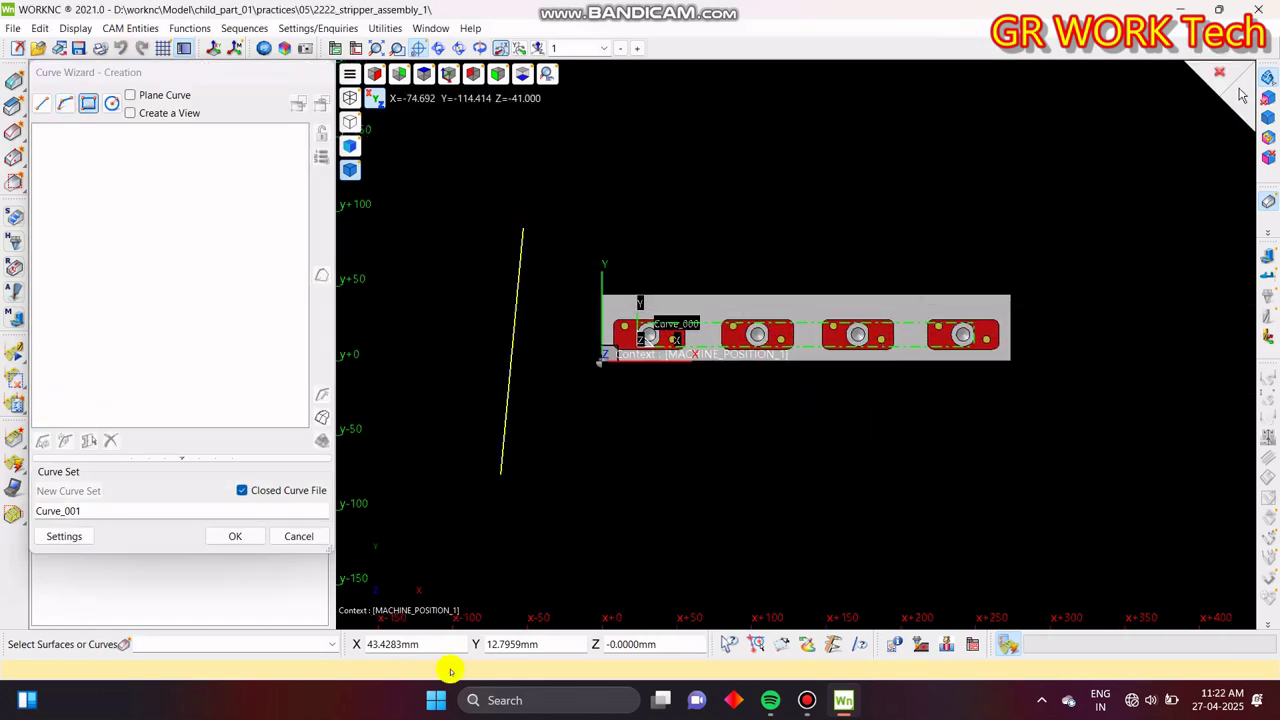
left_click(543, 472)
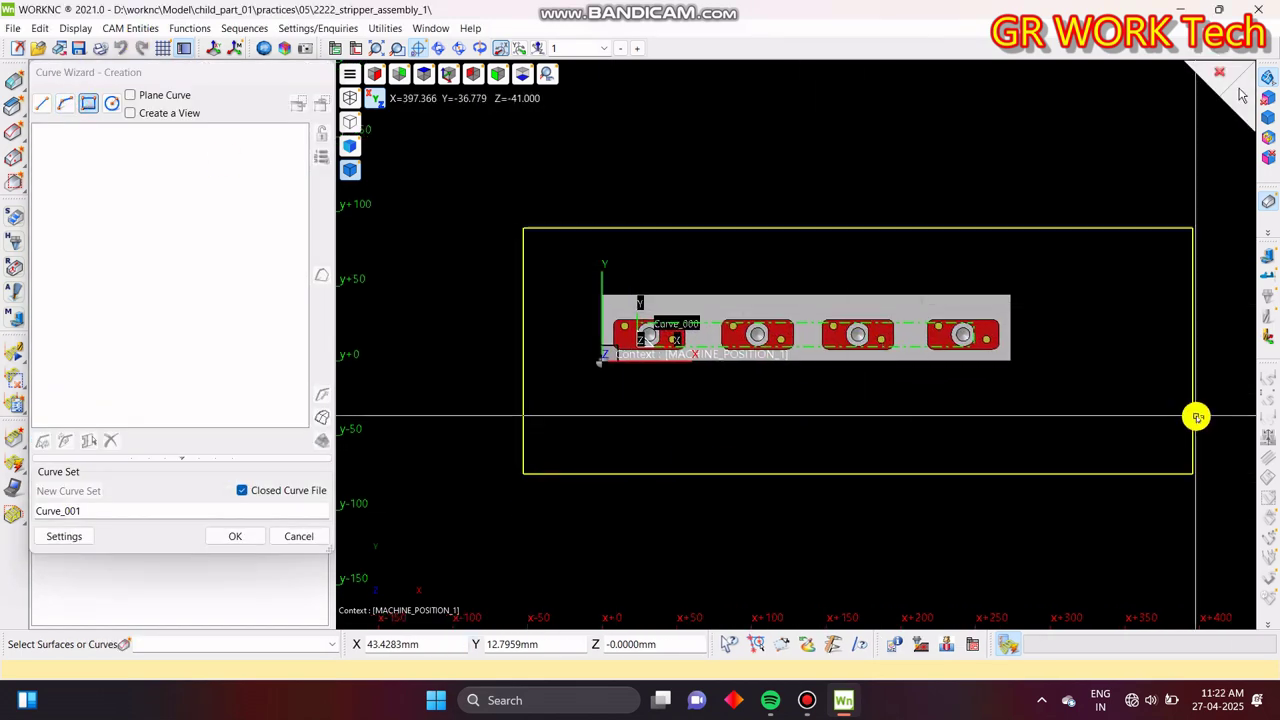
left_click(1178, 417)
left_click(178, 113)
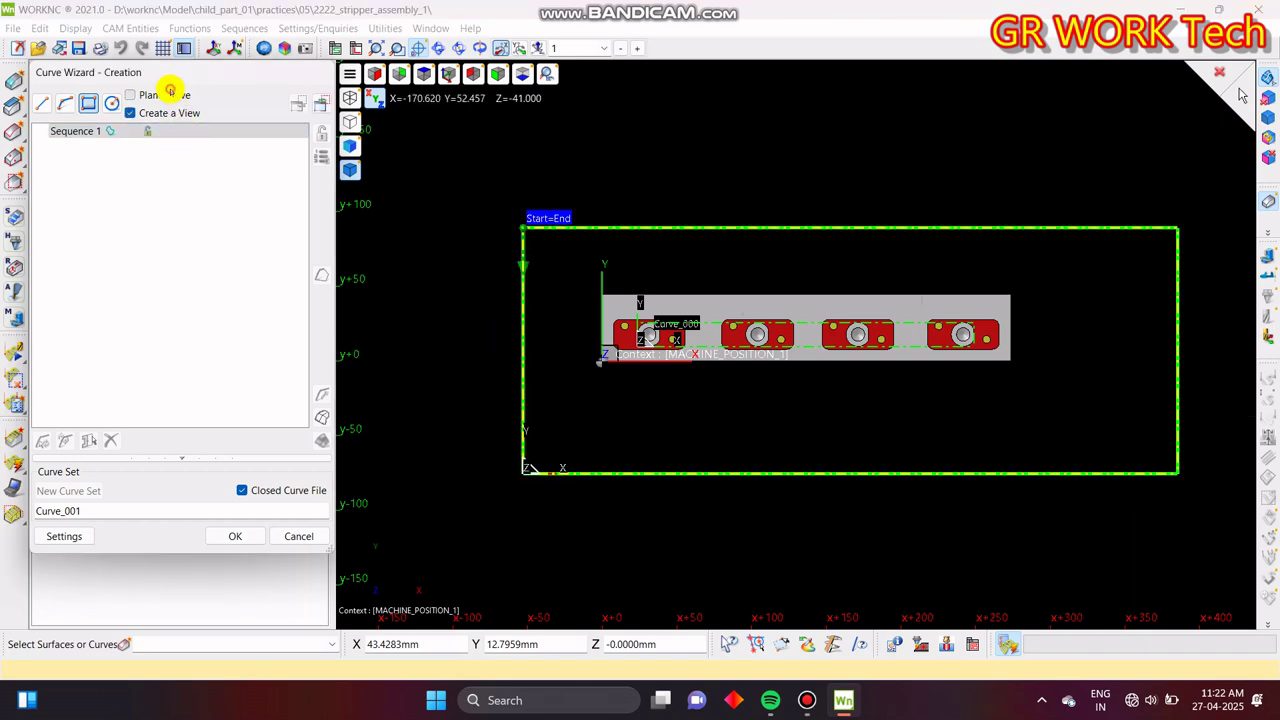
left_click(237, 537)
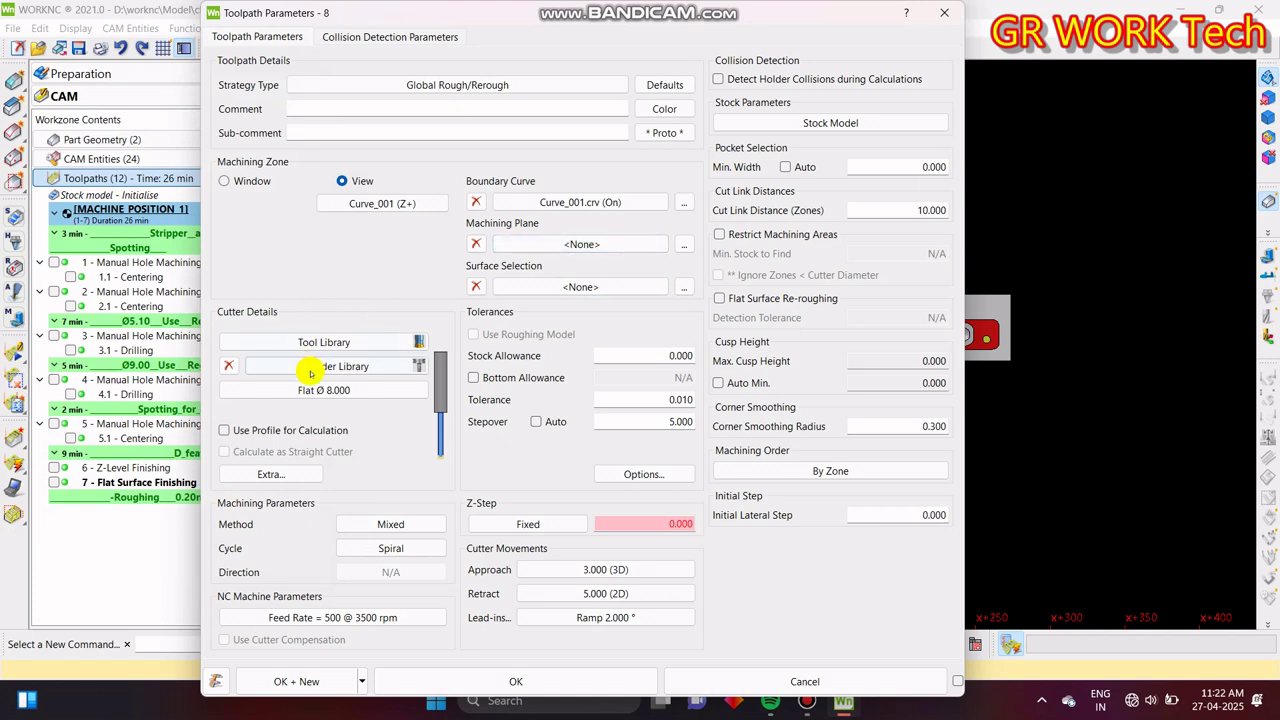
- Assign cutter Ø16.0 R2.0_070.0 Mm from Mqx_Zpmt_Cutter_Fidia_KX_Regular_Material, holder folder 5Axis_Fidia_Shrink_16_160, and accept the roughing toolpath
left_click(301, 339)
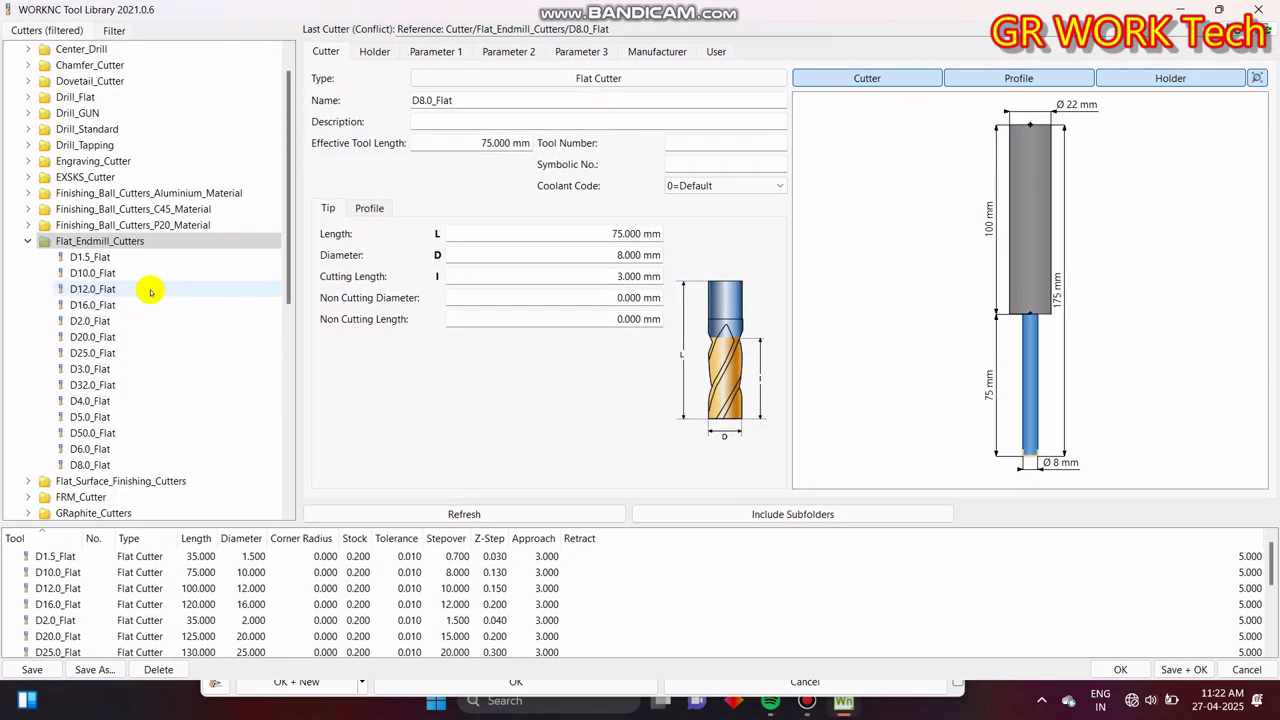
left_click(35, 241)
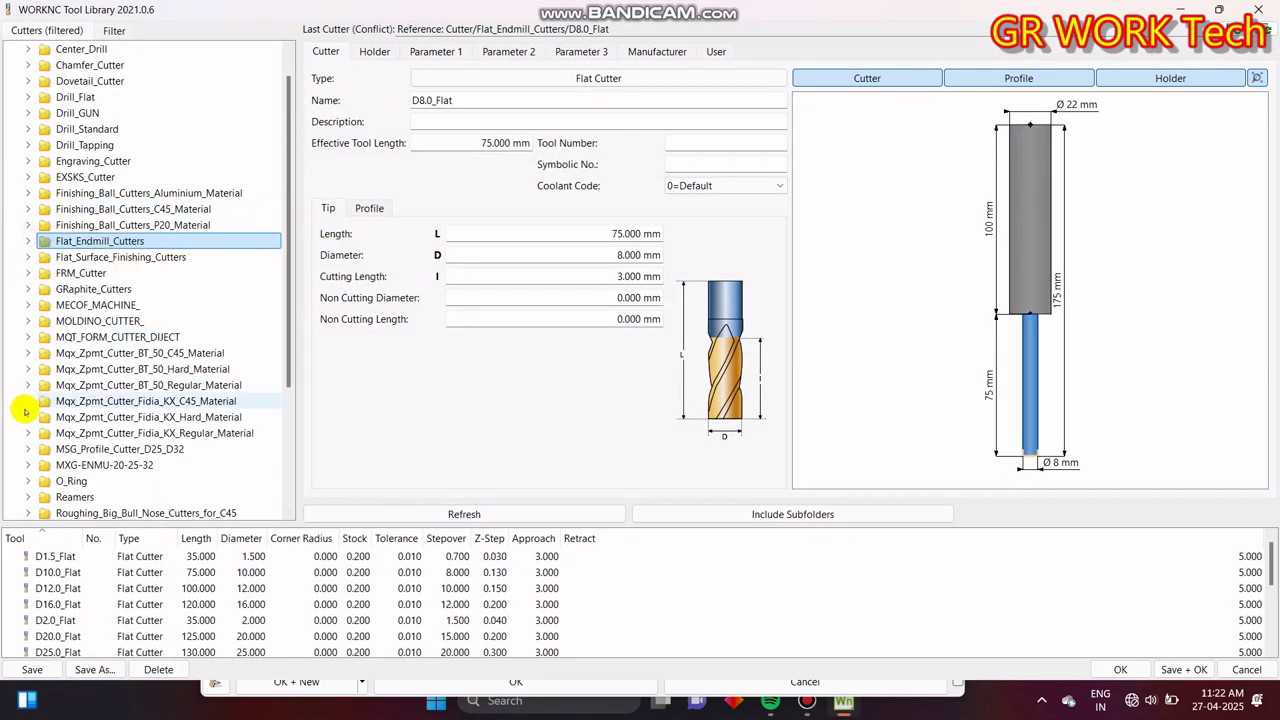
scroll(150, 330, "down", 3)
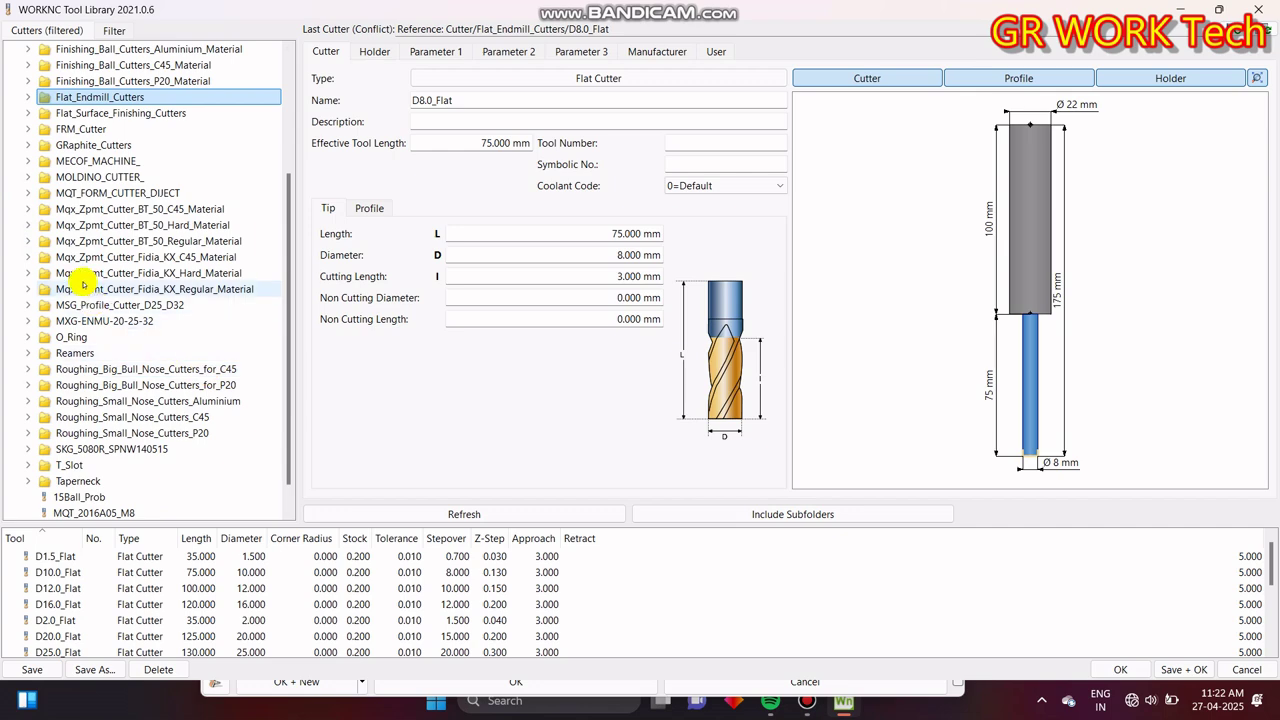
left_click(29, 289)
double_click(90, 306)
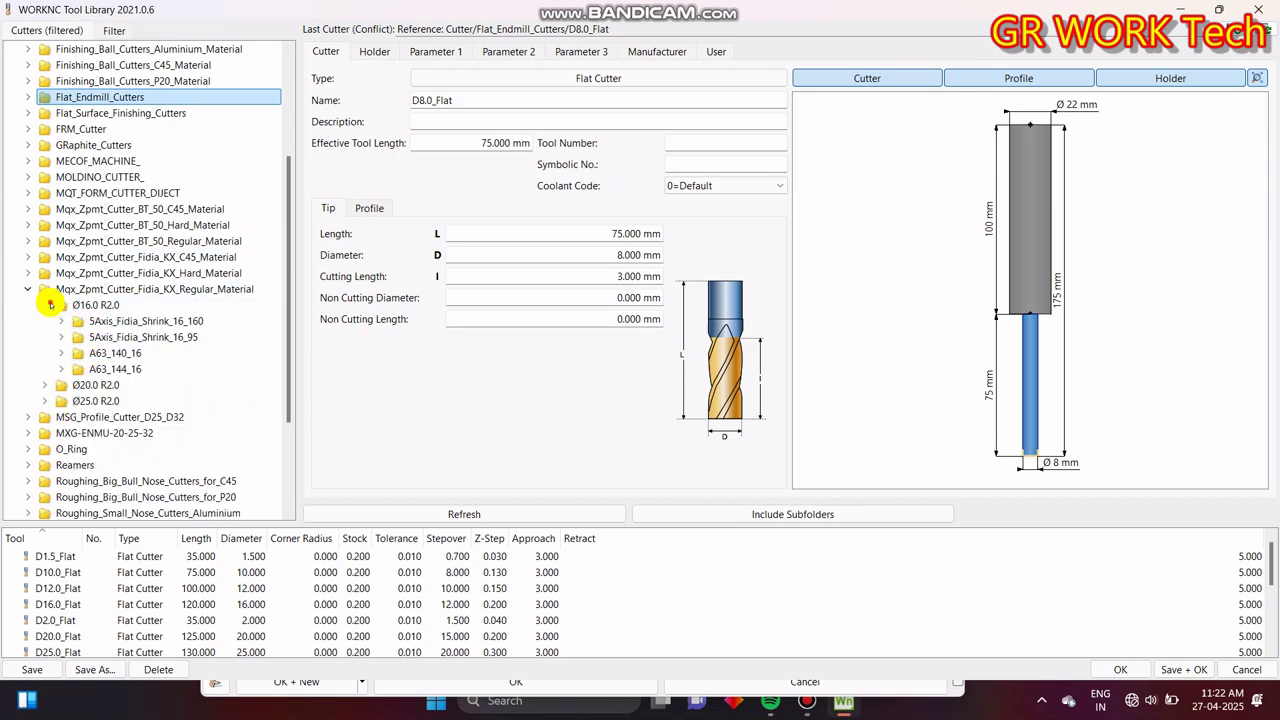
left_click(63, 321)
left_click(145, 337)
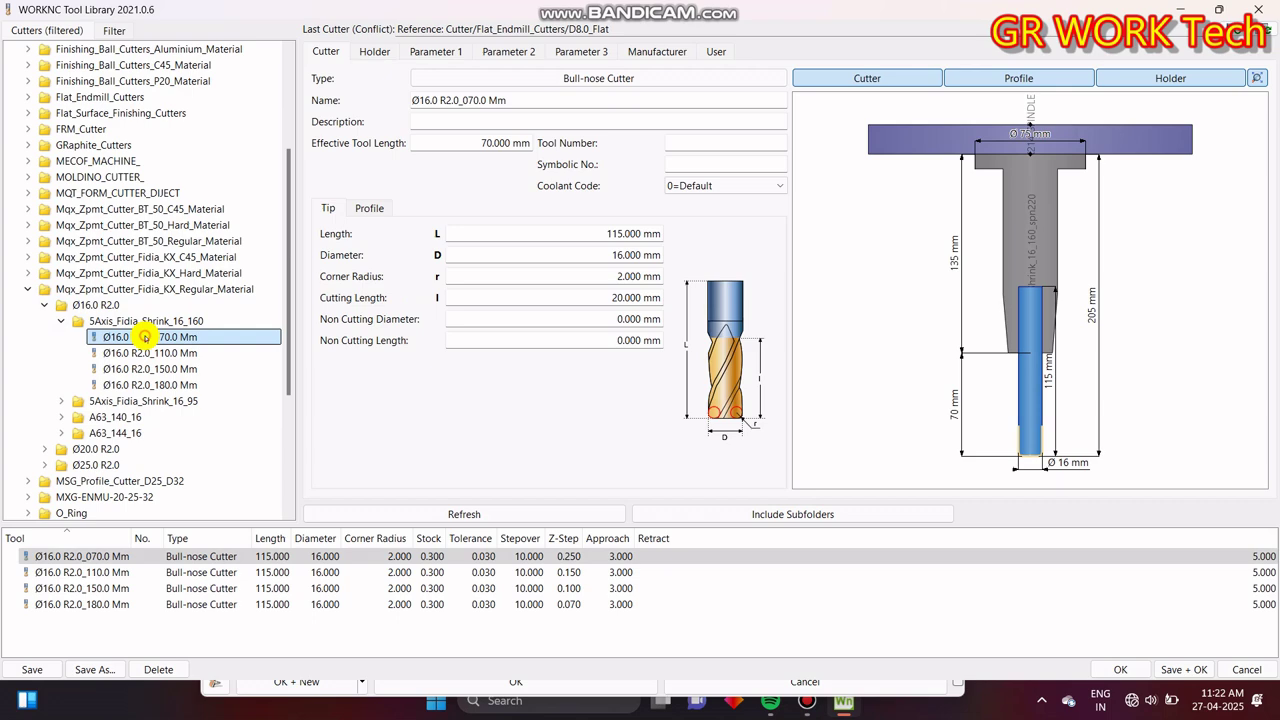
left_click(1122, 669)
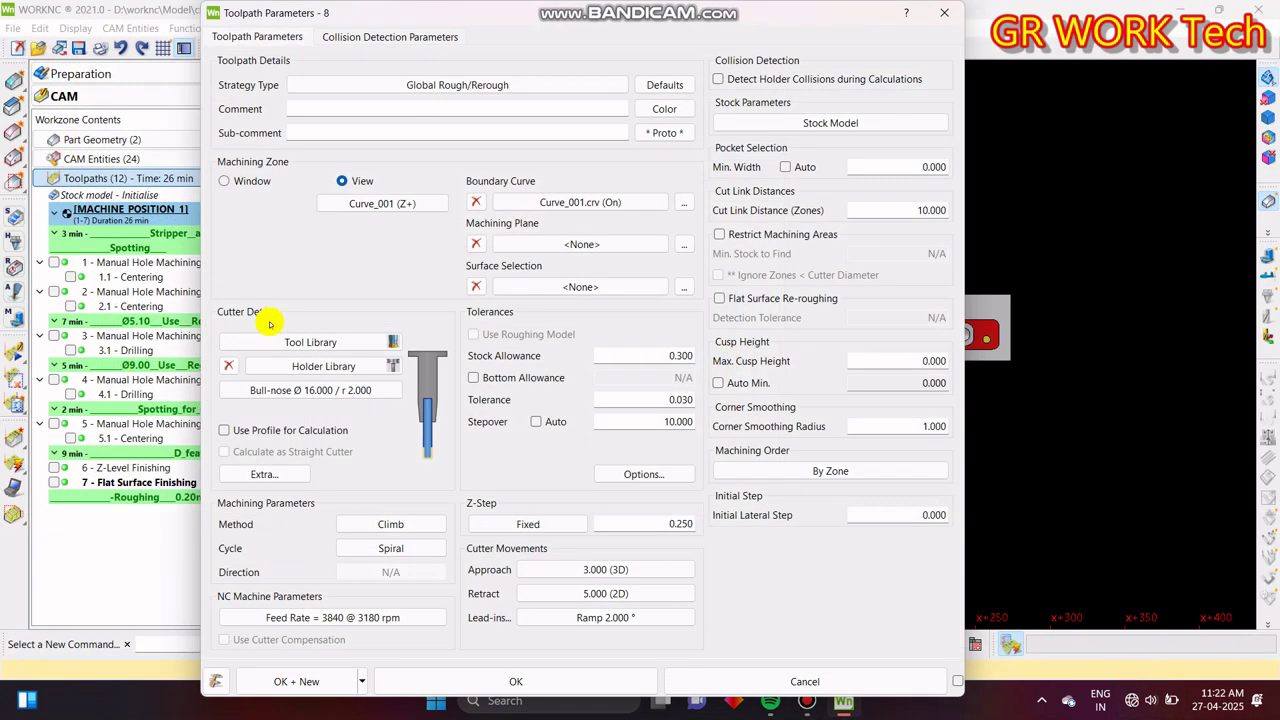
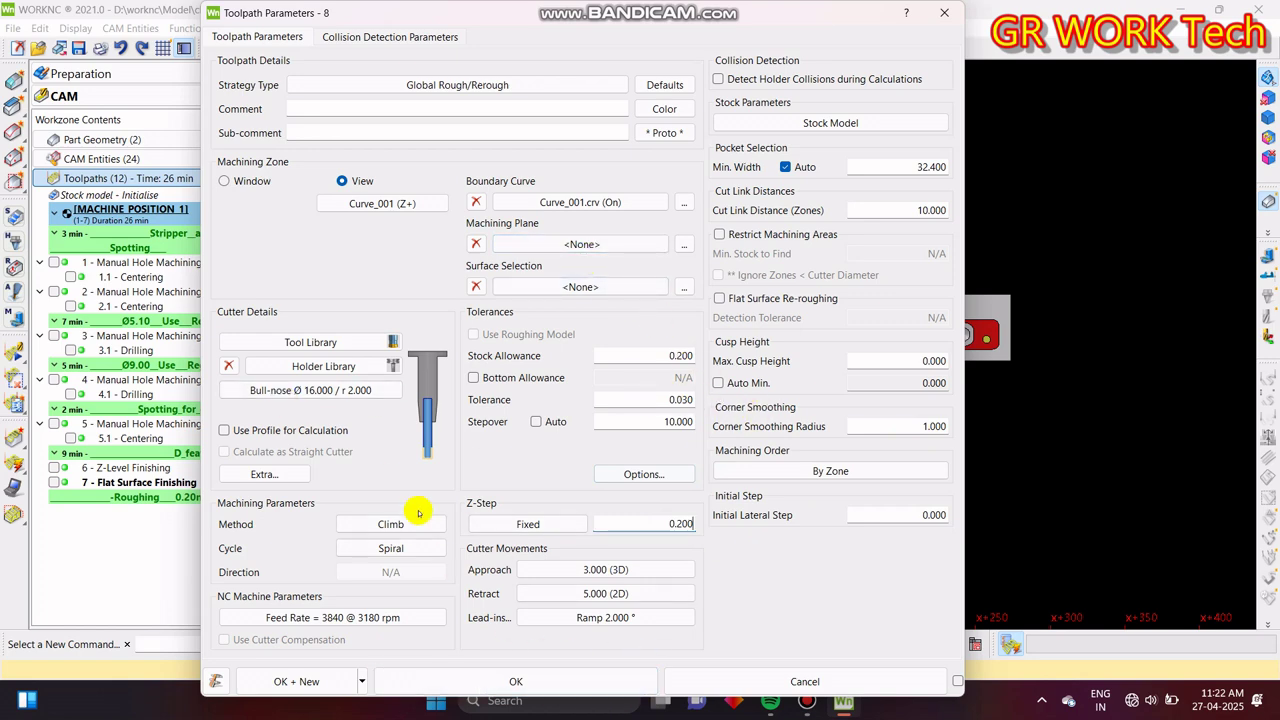
left_click(605, 690)
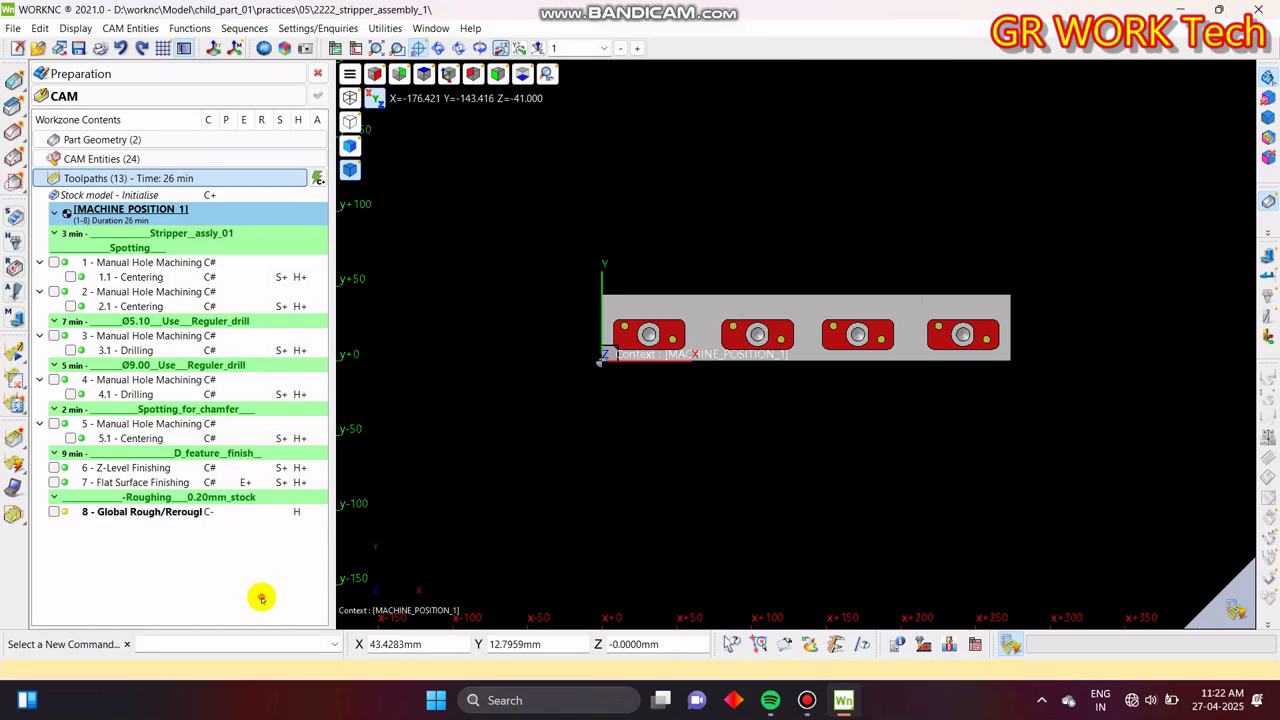
- Hide the stock state so only the four lifter parts are displayed
double_click(122, 139)
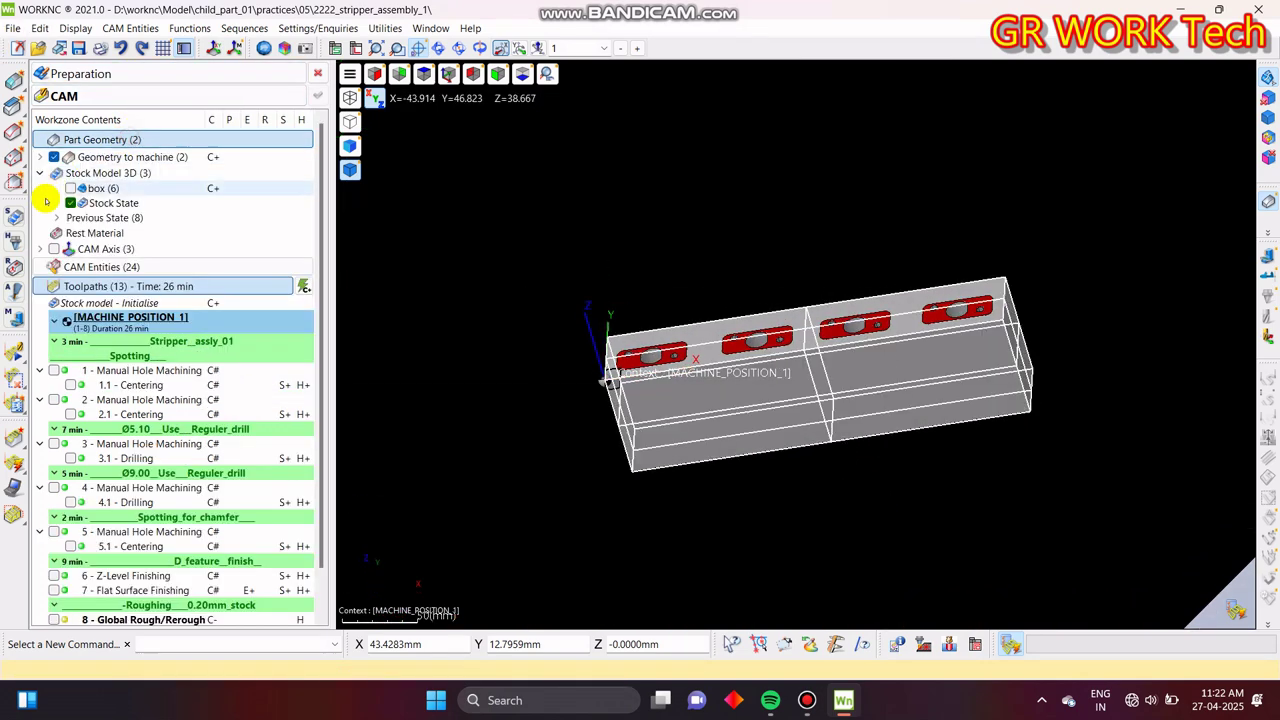
left_click(70, 203)
left_click(169, 139)
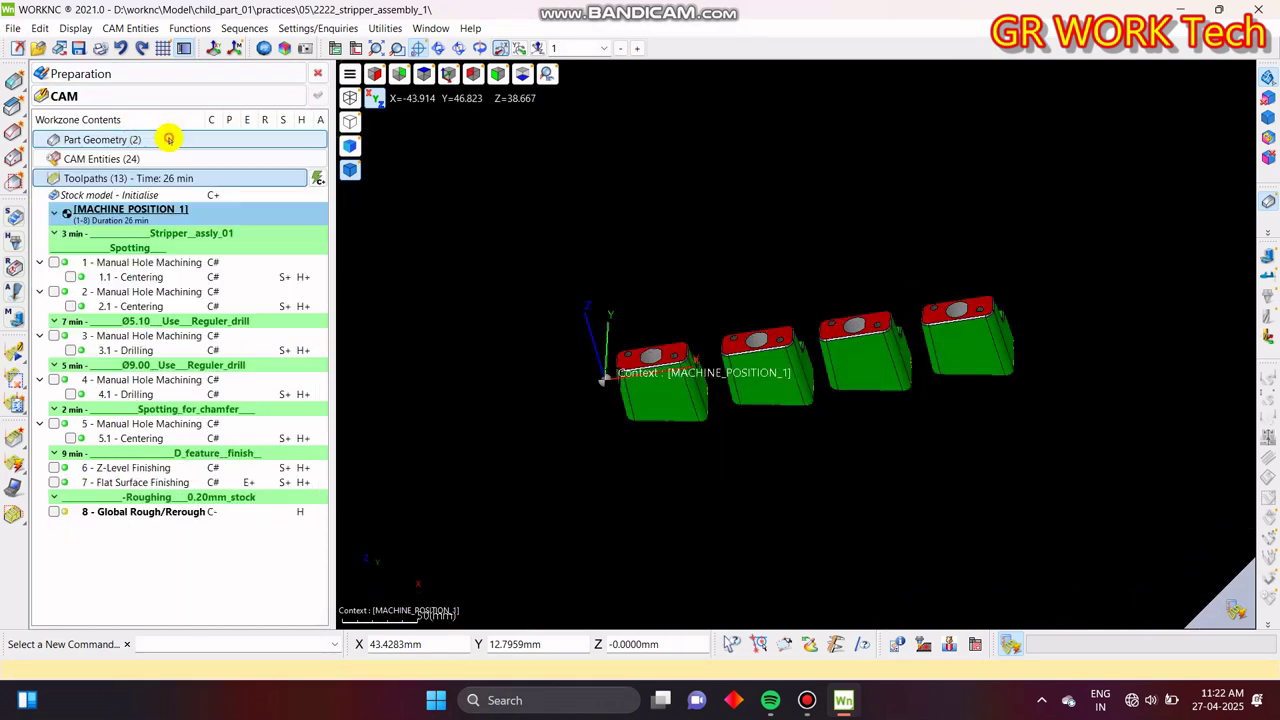
middle_click_drag(780, 397, 435, 290)
- Expand the geometry to machine and toggle the BRIDGE surface list to check its display
double_click(100, 139)
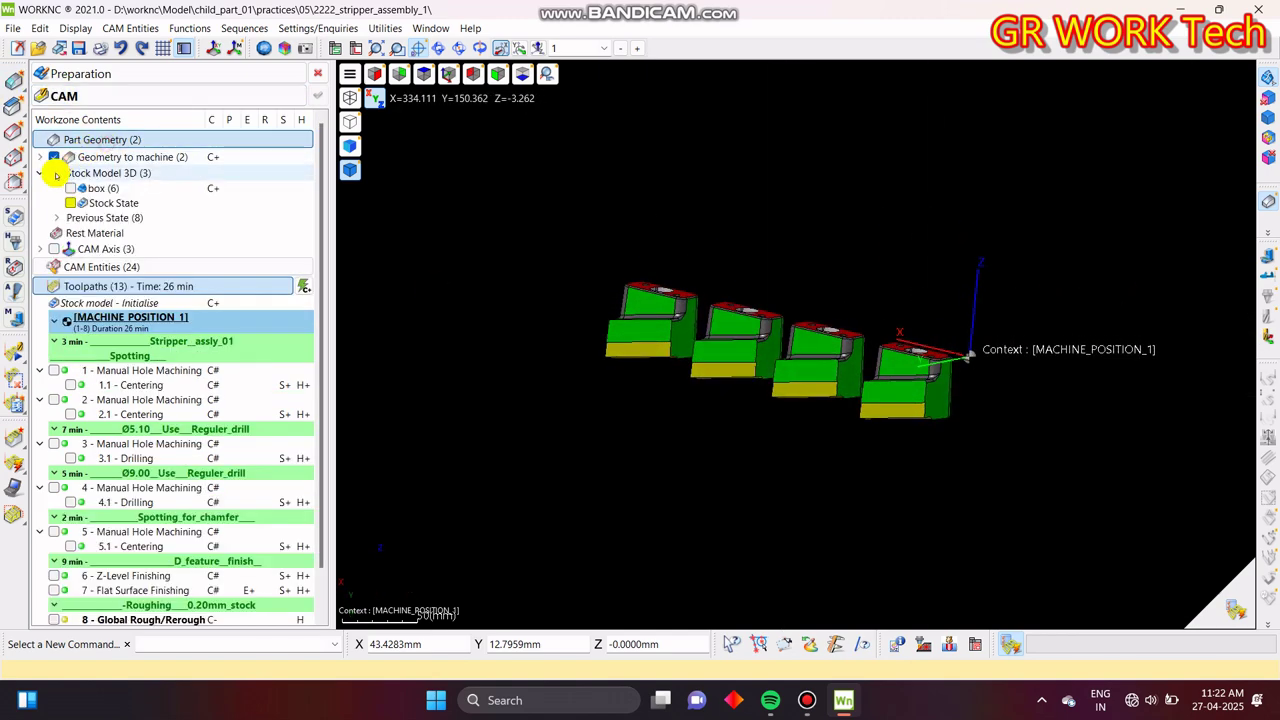
left_click(39, 156)
left_click(71, 187)
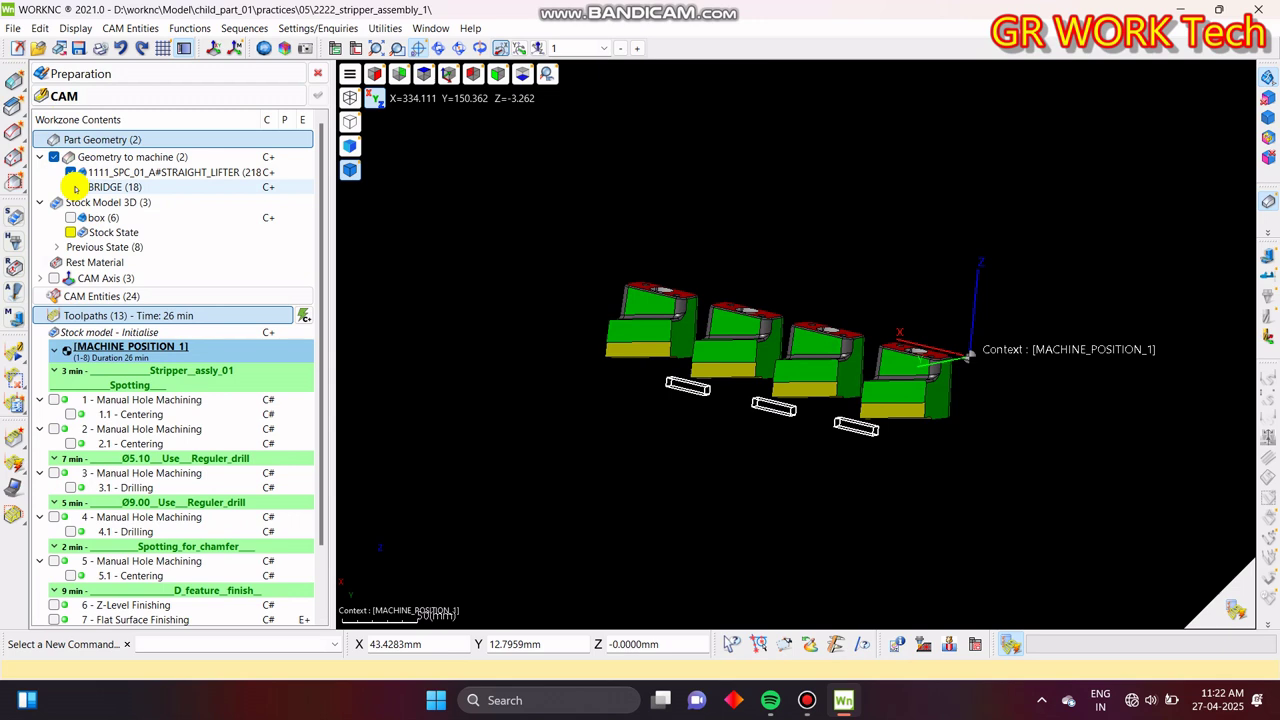
left_click(73, 187)
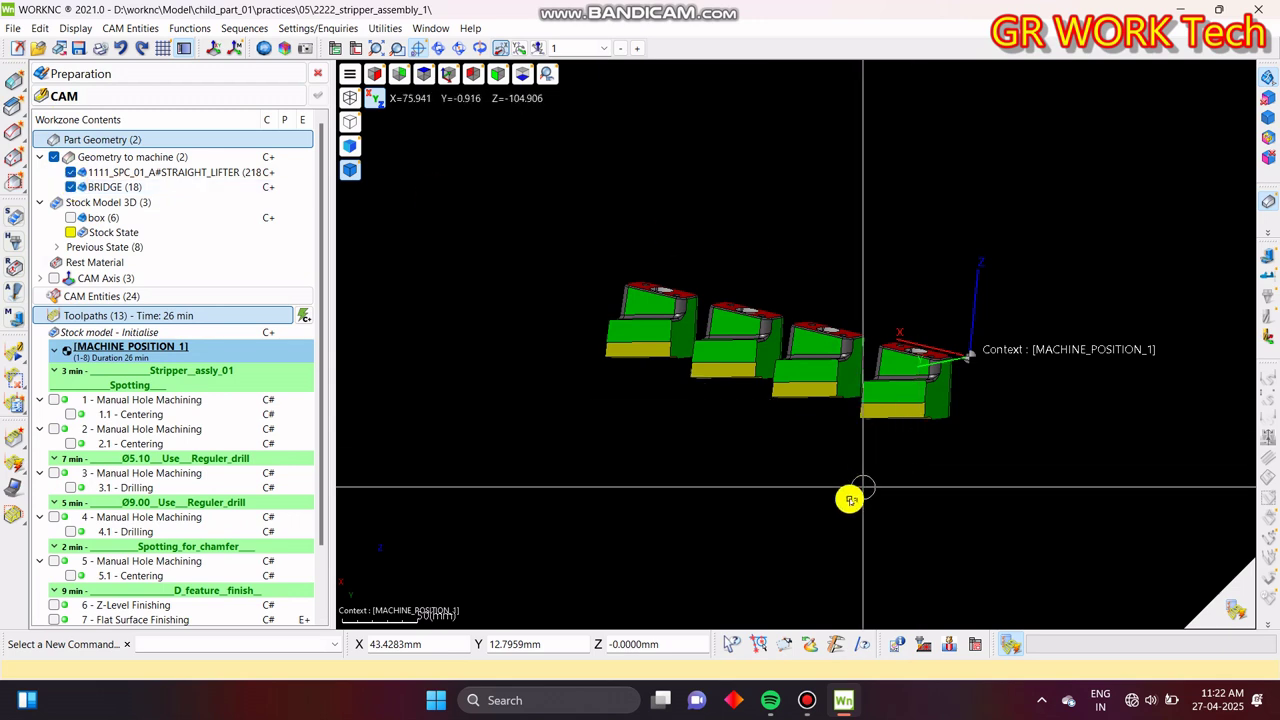
- Change the colour of the BRIDGE surface list to green and check the connecting bars between the lifters
left_click(818, 644)
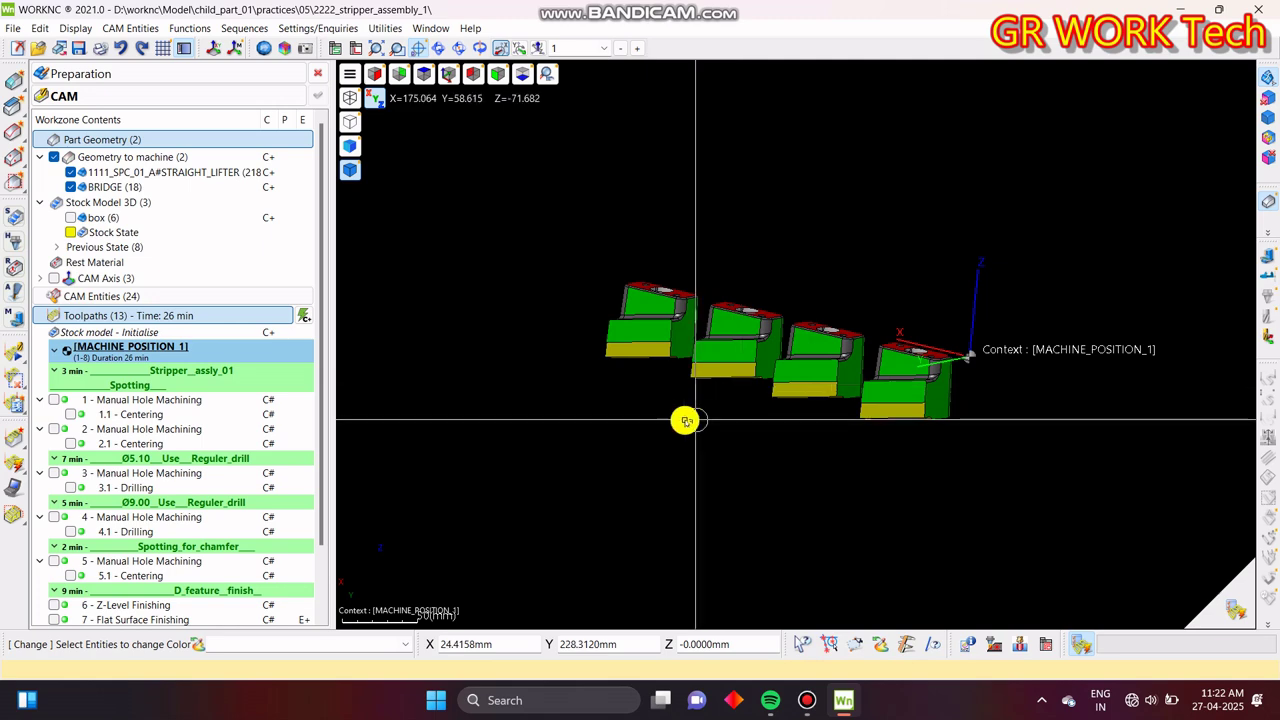
left_click(98, 187)
right_click(98, 187)
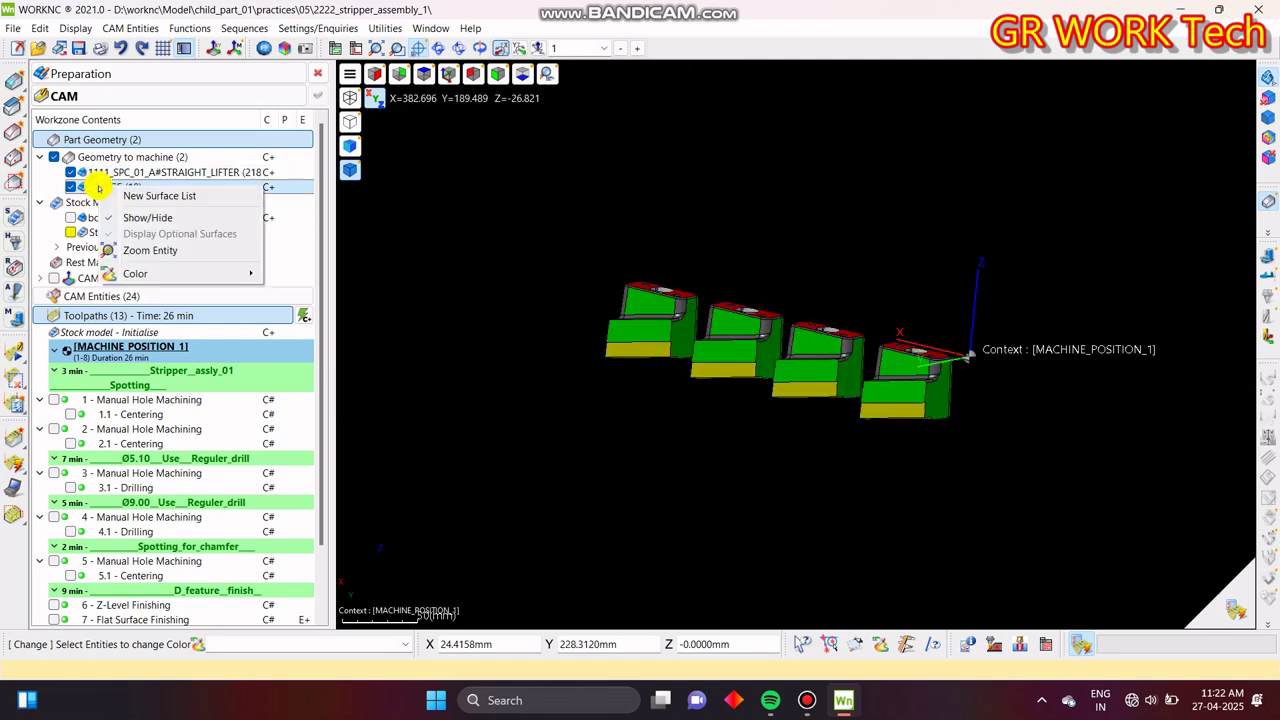
left_click(150, 274)
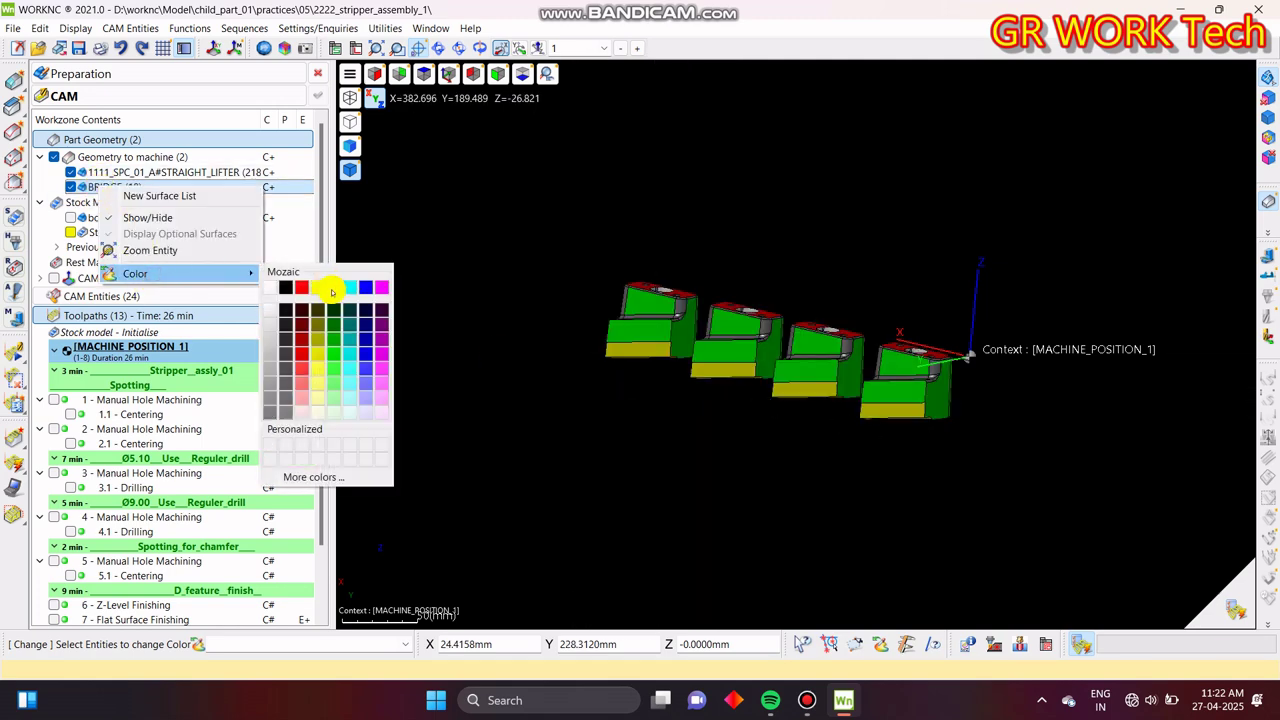
left_click(332, 291)
middle_click_drag(692, 417, 784, 407)
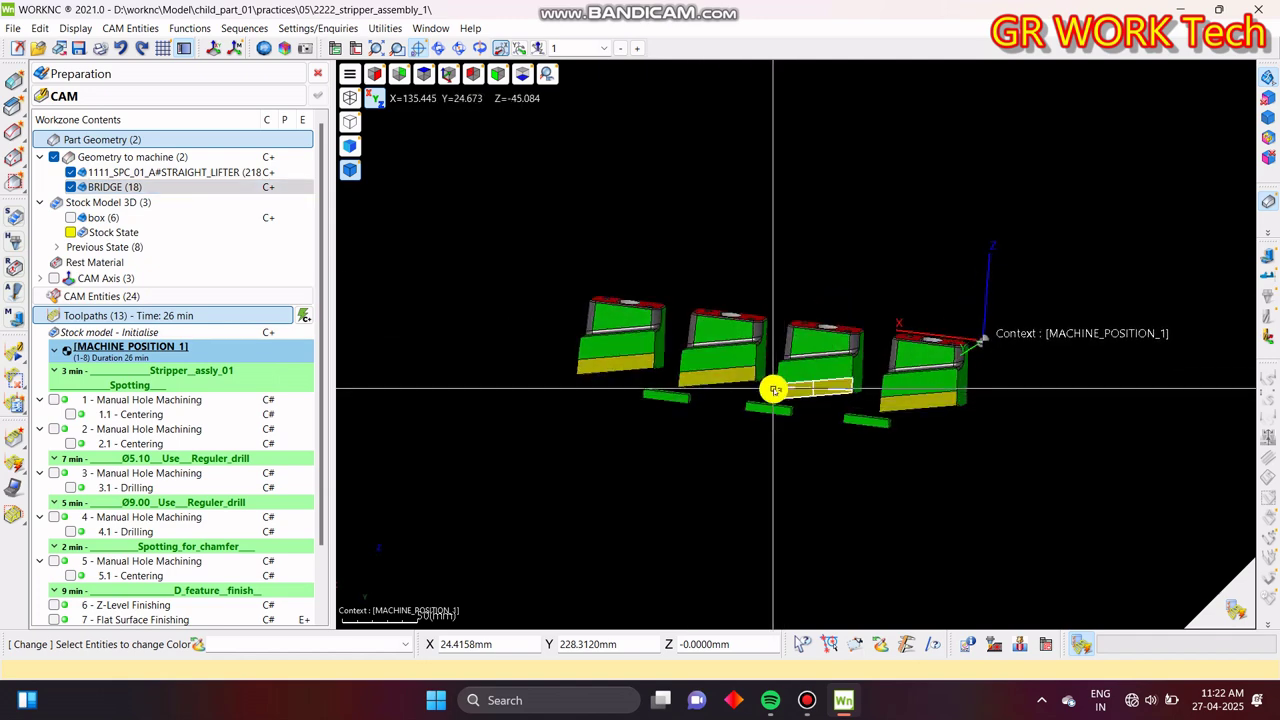
key("t")
scroll(773, 388, "down", 3)
scroll(773, 388, "up", 3)
middle_click_drag(788, 464, 785, 356)
scroll(804, 329, "down", 3)
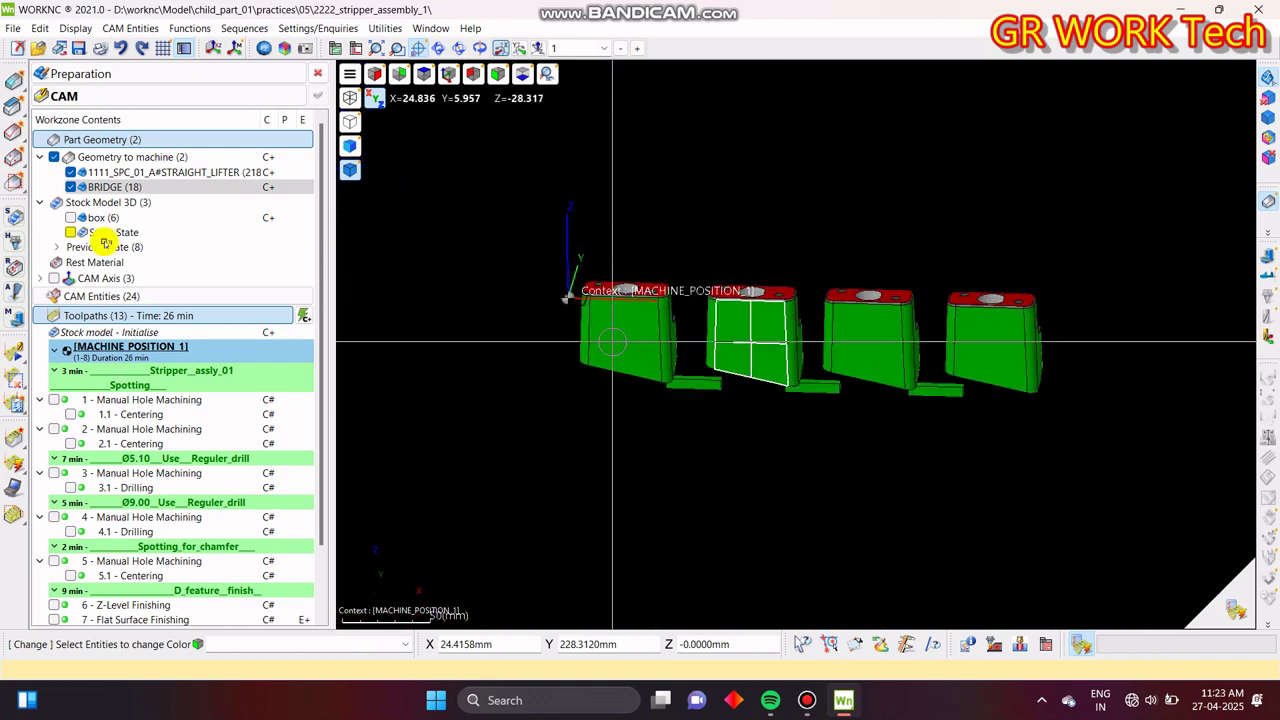
- Display the stock box around the four lifters and turn the model so its underside can be reached
left_click(136, 77)
left_click(36, 108)
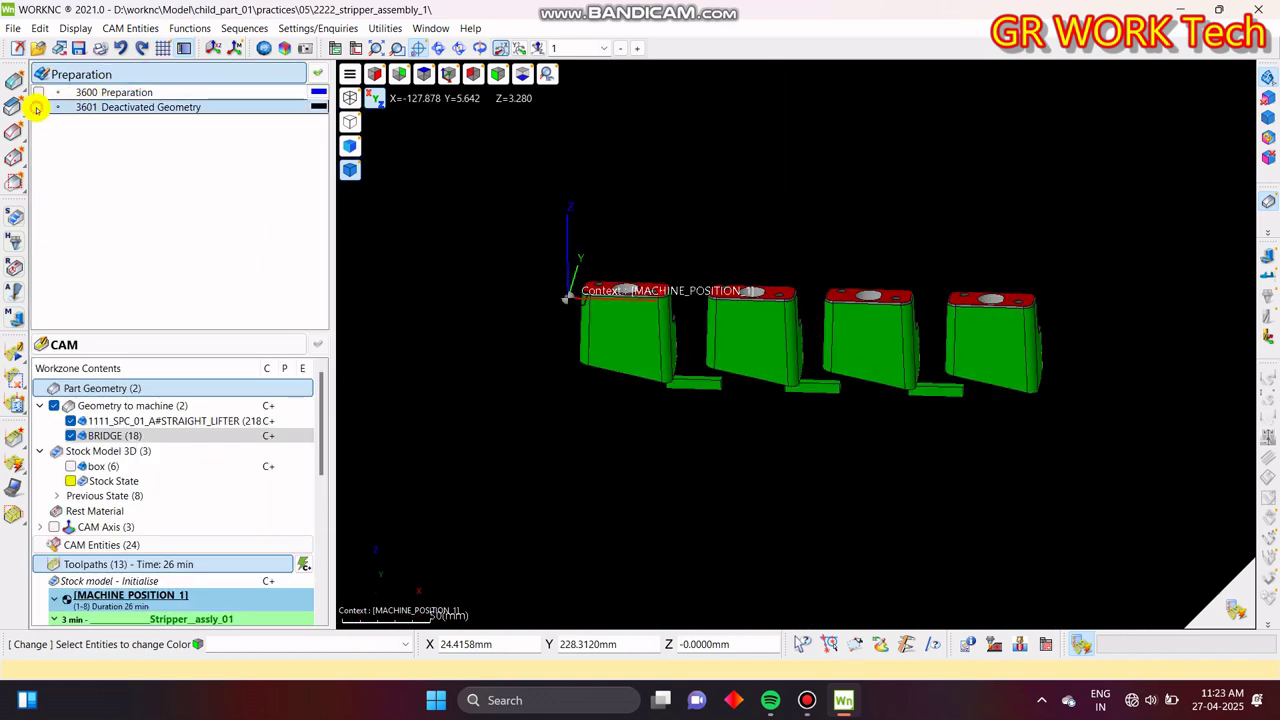
left_click(113, 77)
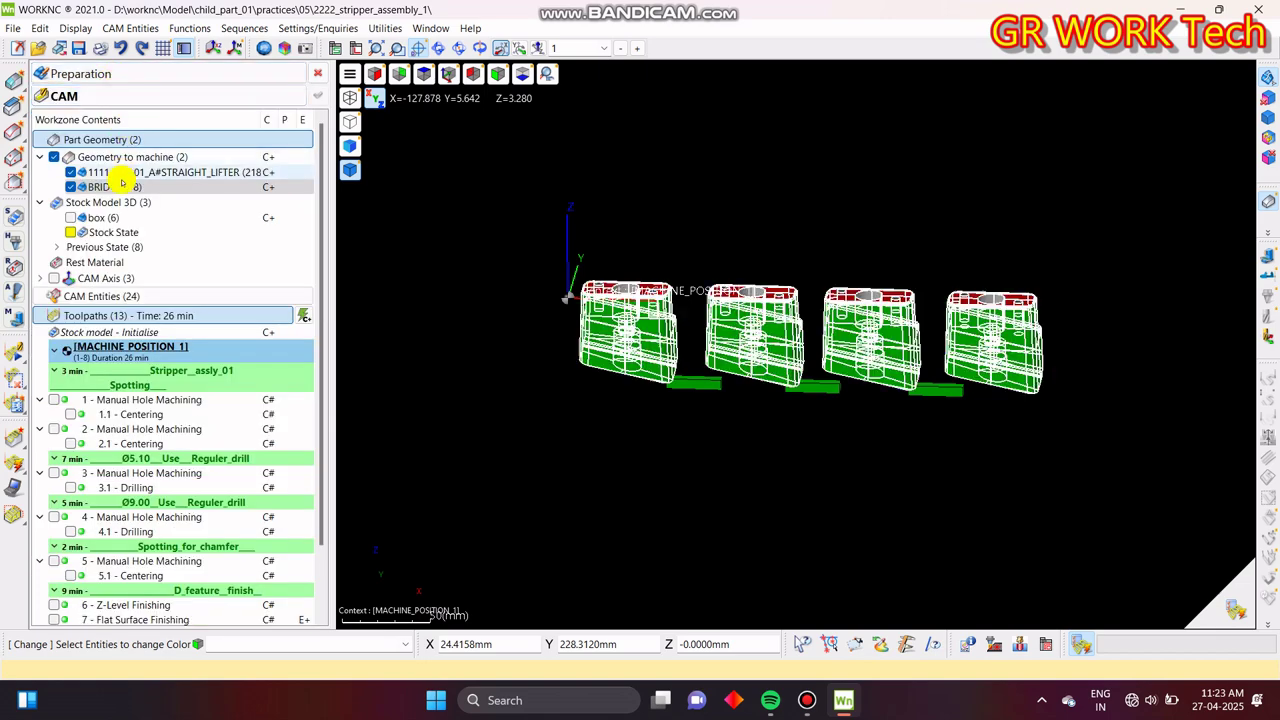
left_click(66, 218)
middle_click_drag(1003, 471, 937, 303)
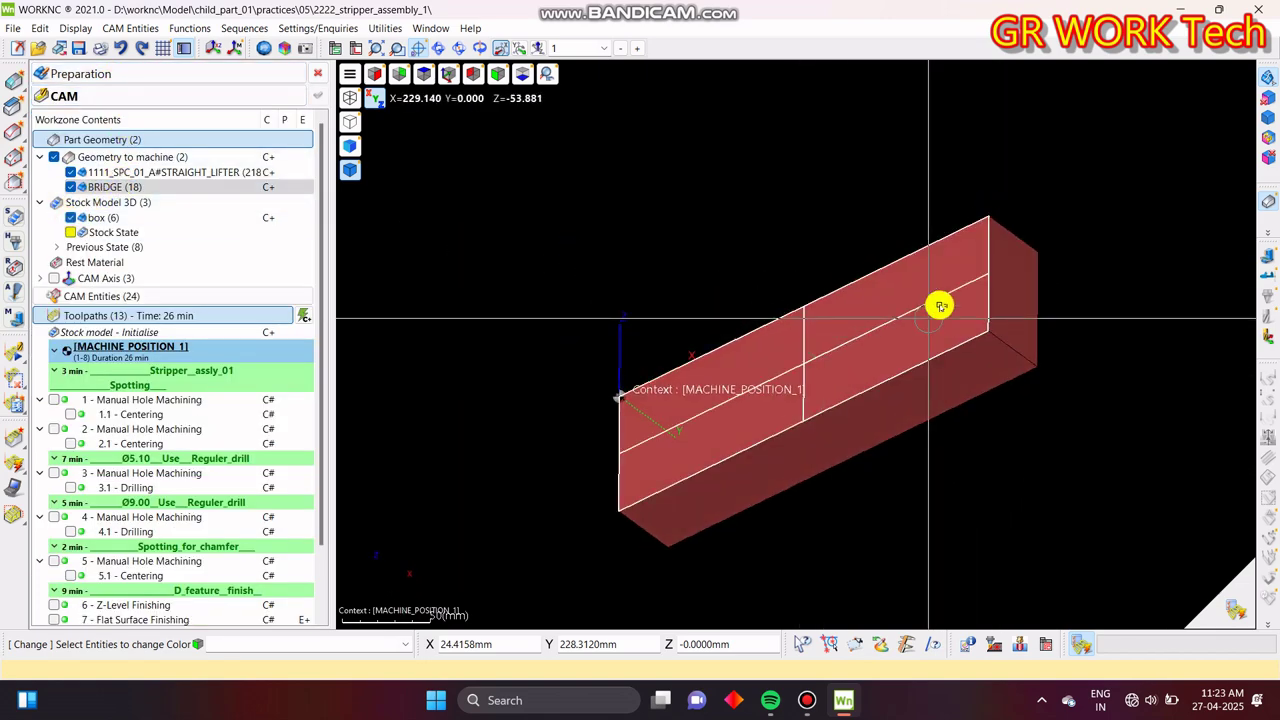
- Switch from CAM to preparation mode with the preparation layers displayed
left_click(60, 70)
left_click(62, 68)
left_click(121, 72)
right_click(118, 72)
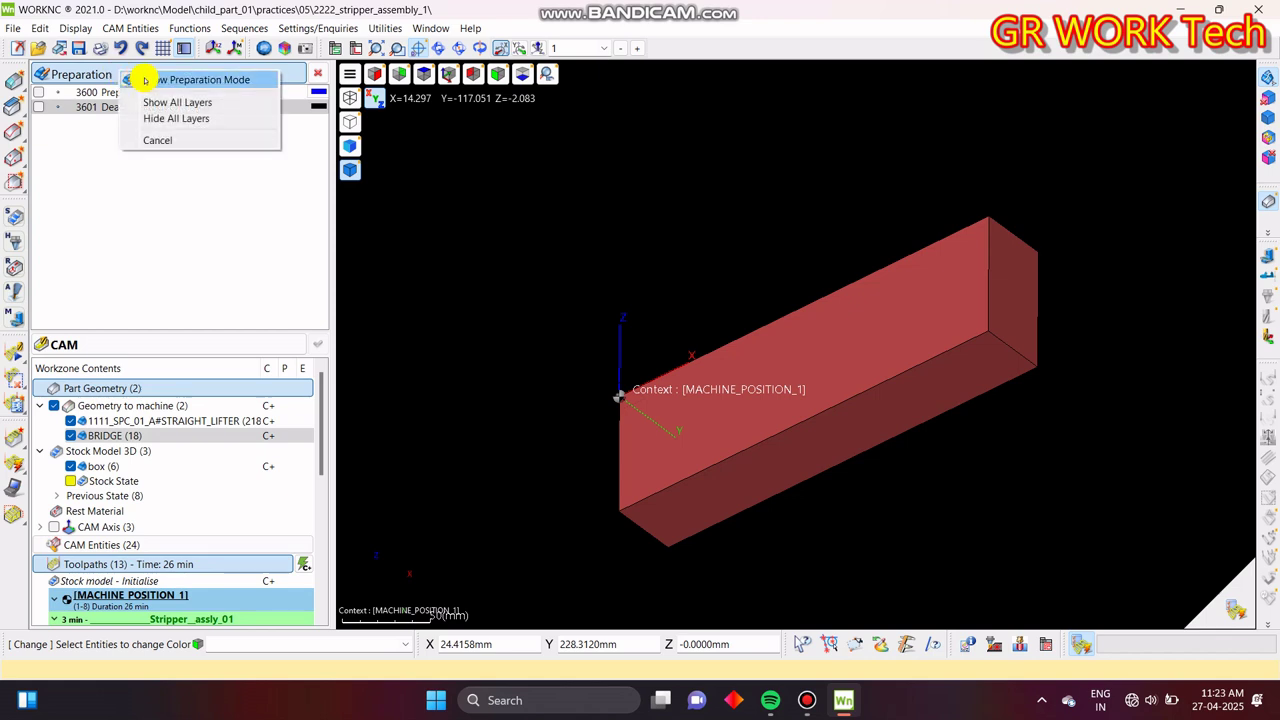
left_click(123, 80)
- Copy the stock box's bottom face once along Z to the Z -65 level and hide the box
left_click(15, 285)
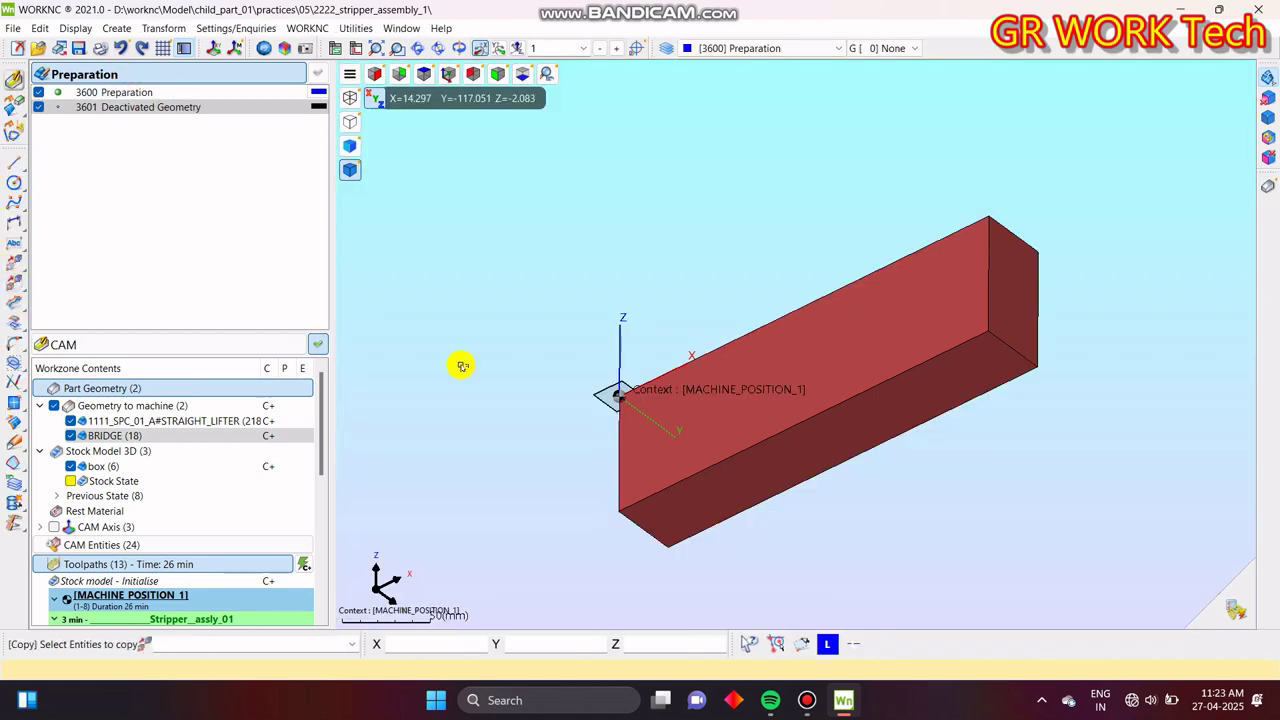
left_click(914, 379)
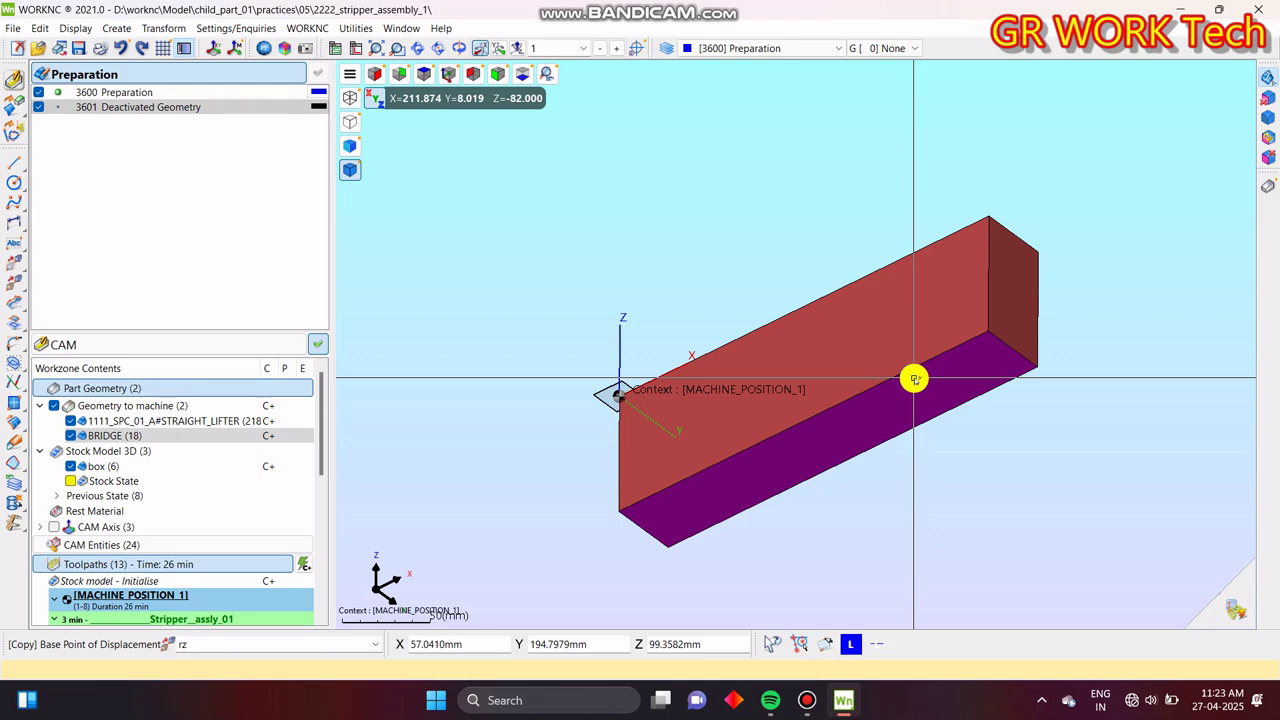
key("Return")
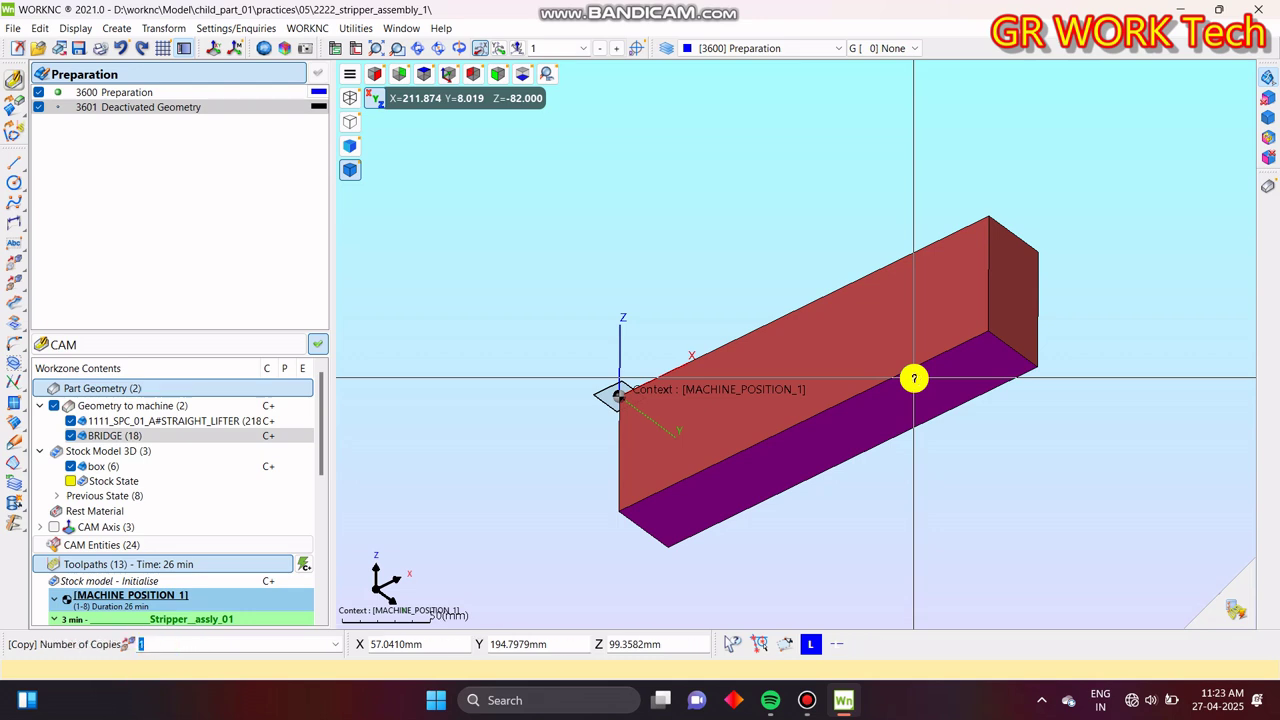
key("Return")
key("Escape")
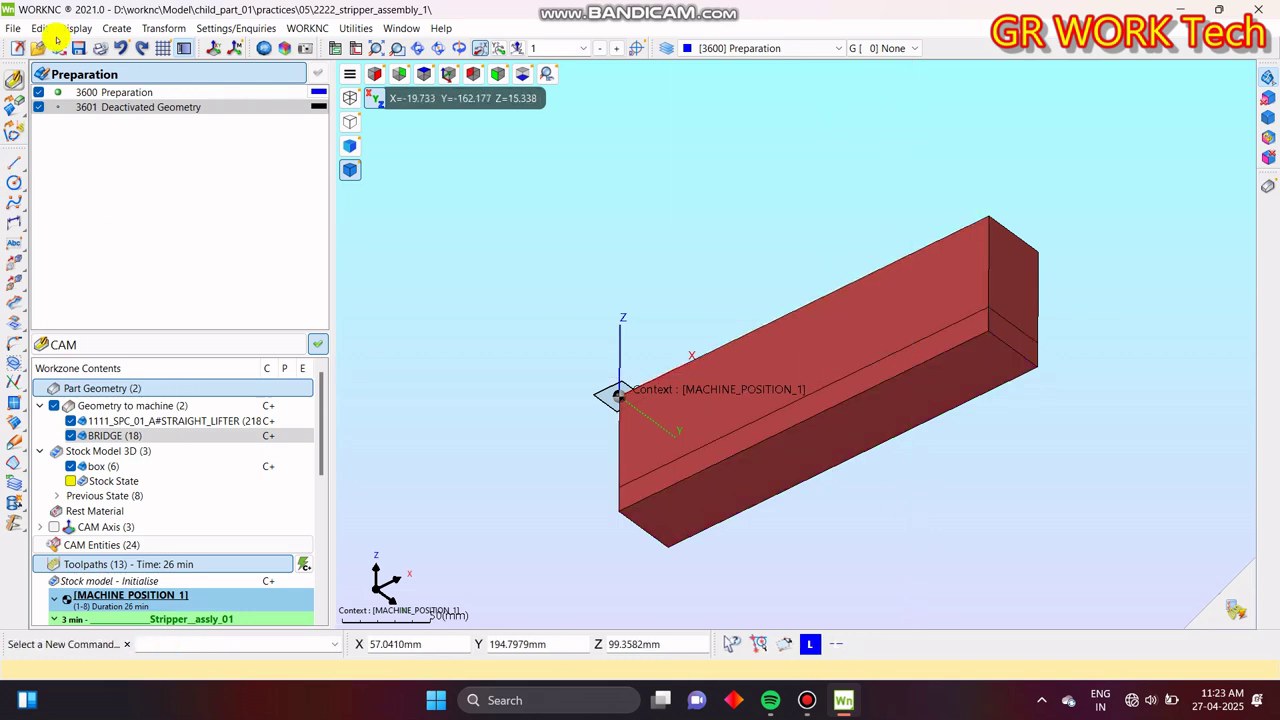
left_click(70, 466)
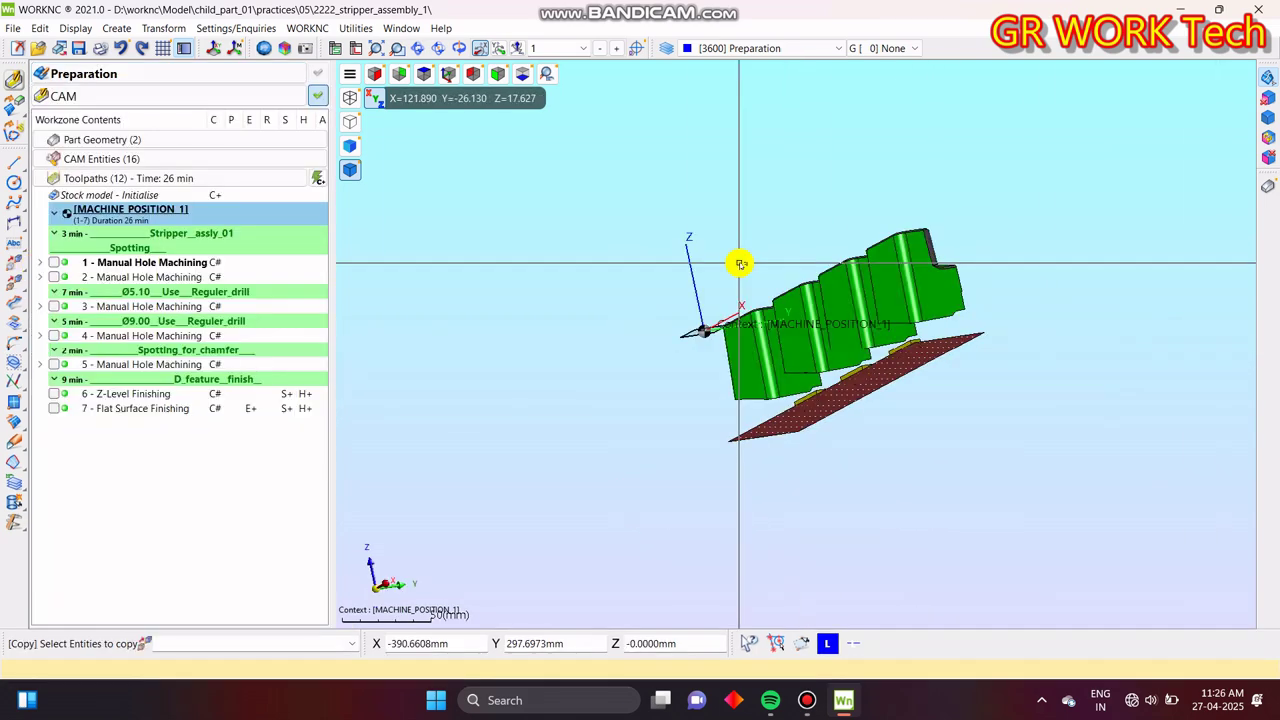
- Start a Surface Extension using the copied rectangular plane beneath the four lifters as the base surface
middle_click_drag(791, 340, 942, 379)
key("z")
scroll(950, 392, "down", 3)
key("z")
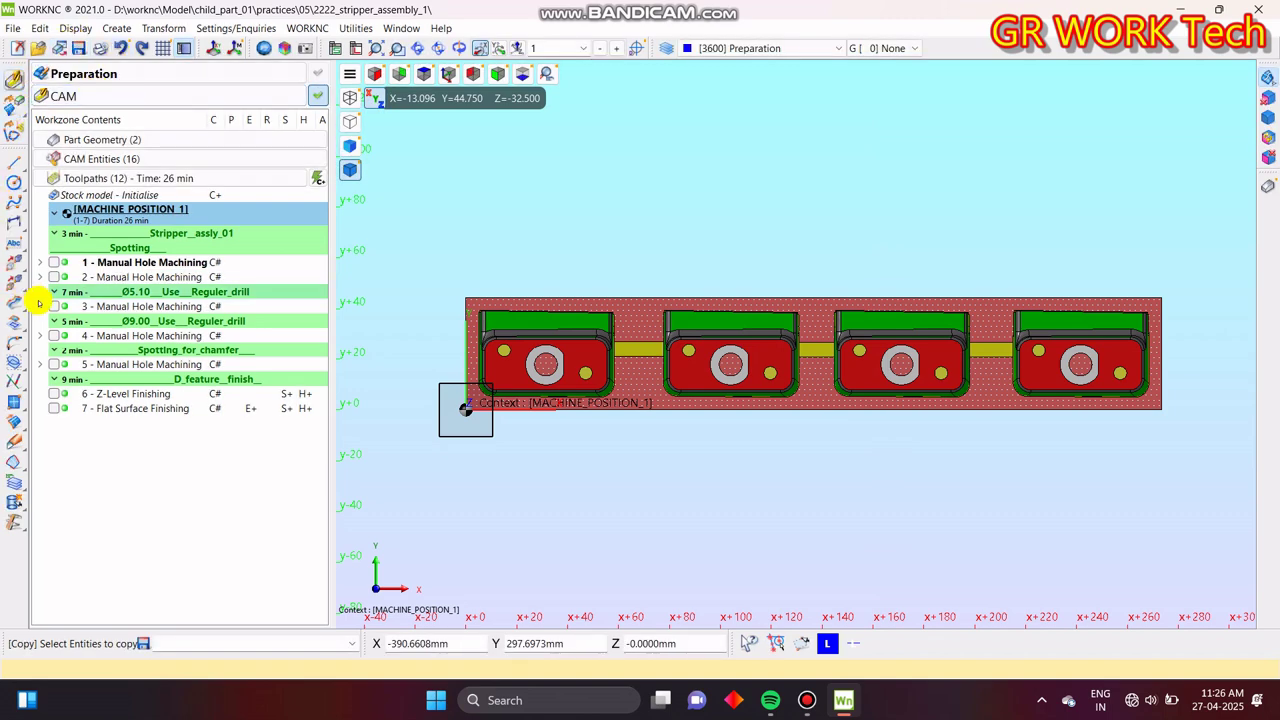
left_click(11, 428)
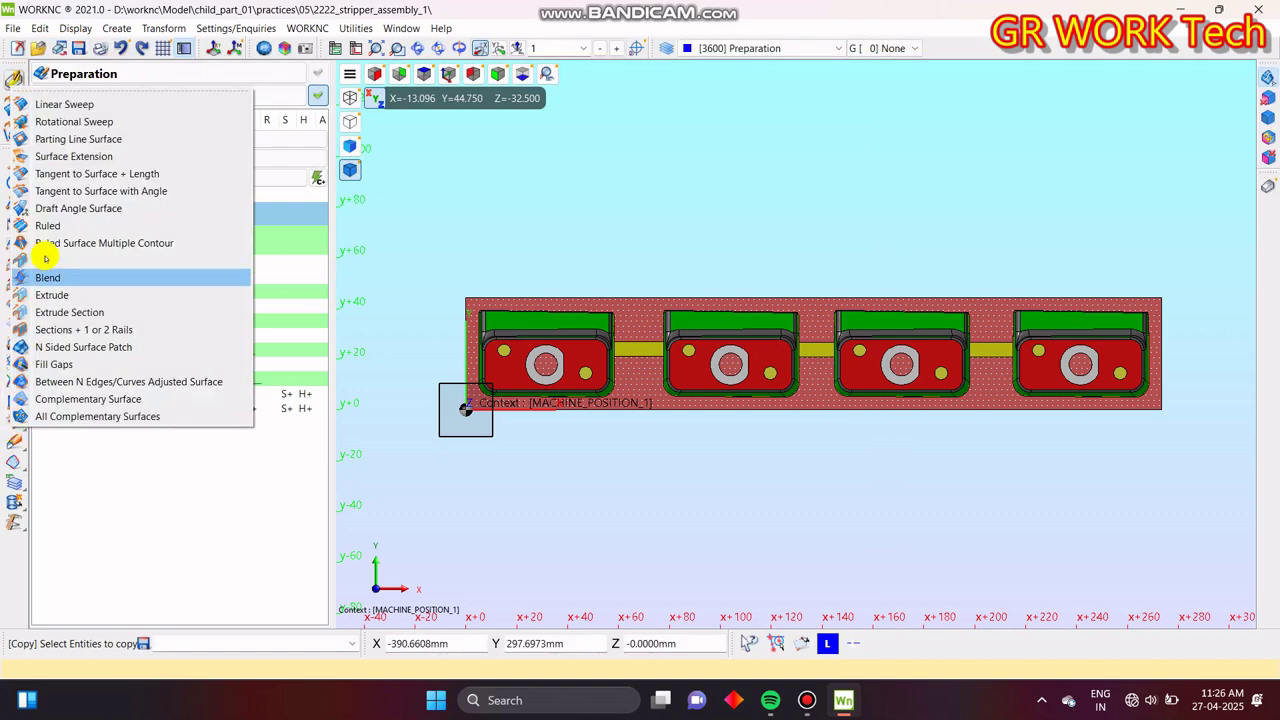
left_click(88, 154)
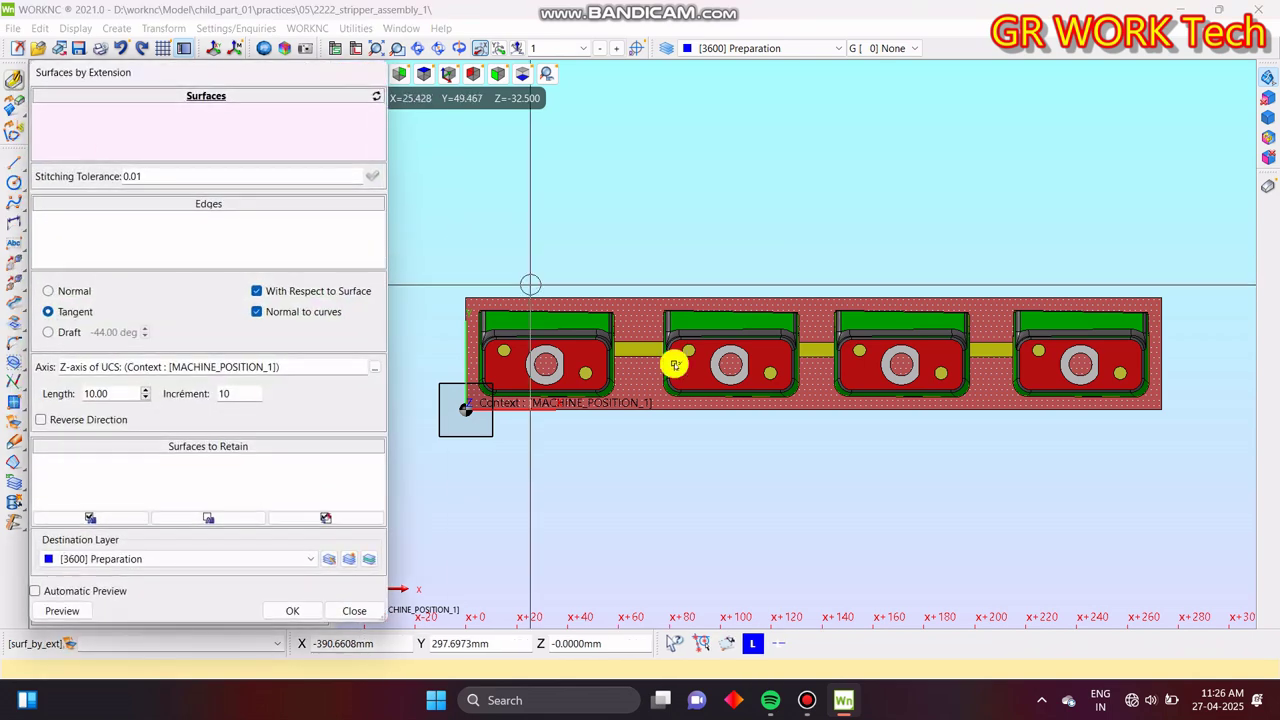
left_click(645, 316)
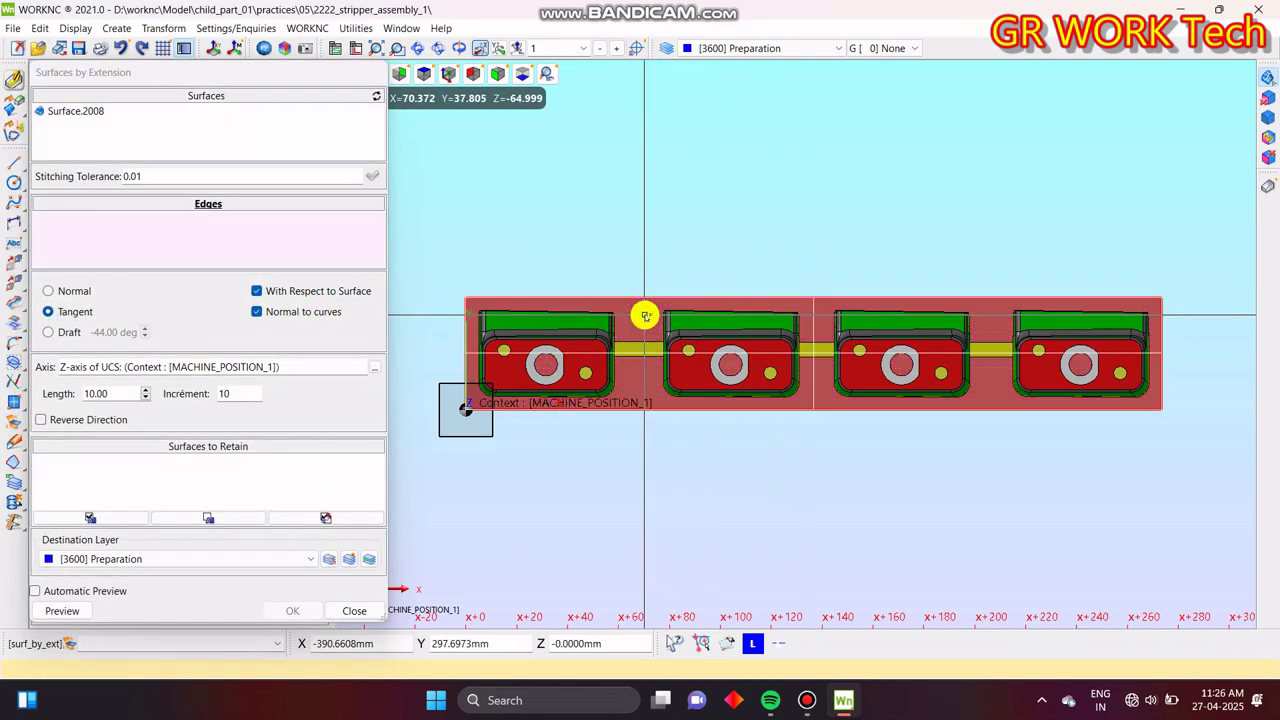
- Extend all four outer edges of the plane tangentially by 10 mm
scroll(489, 300, "up", 5)
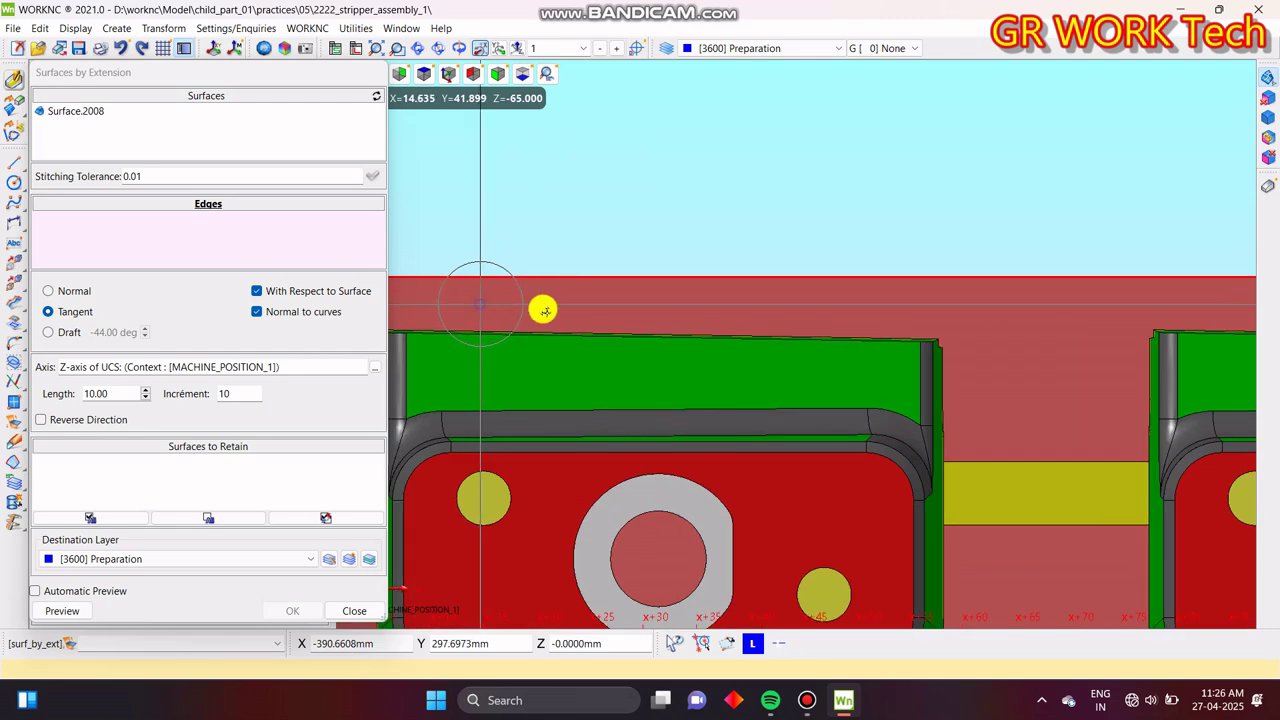
left_click(745, 329)
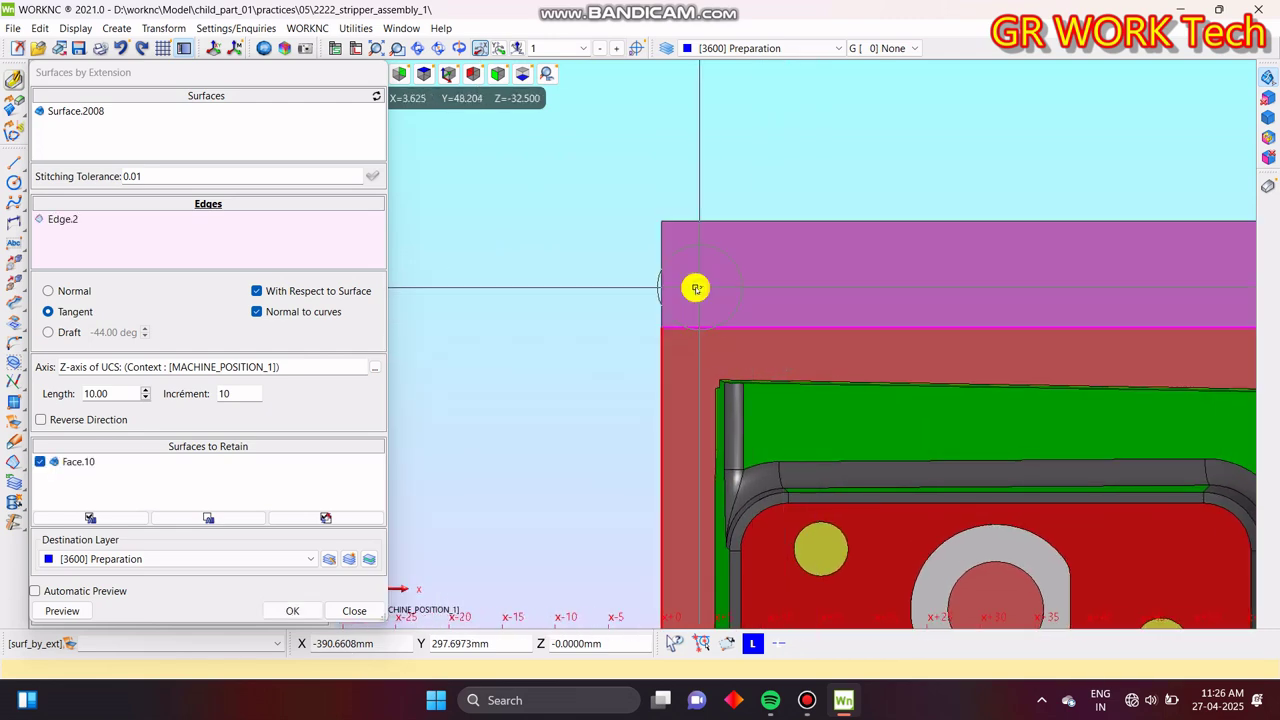
left_click(664, 358)
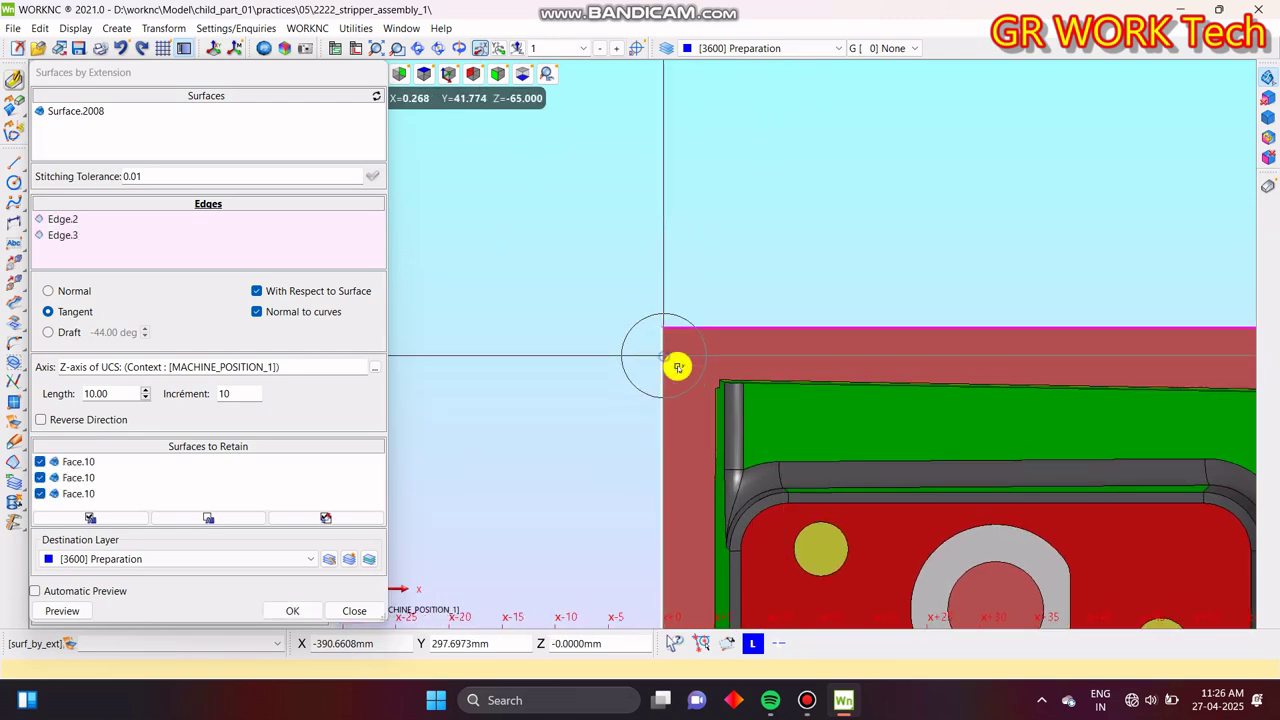
scroll(506, 286, "down", 5)
scroll(540, 259, "down", 4)
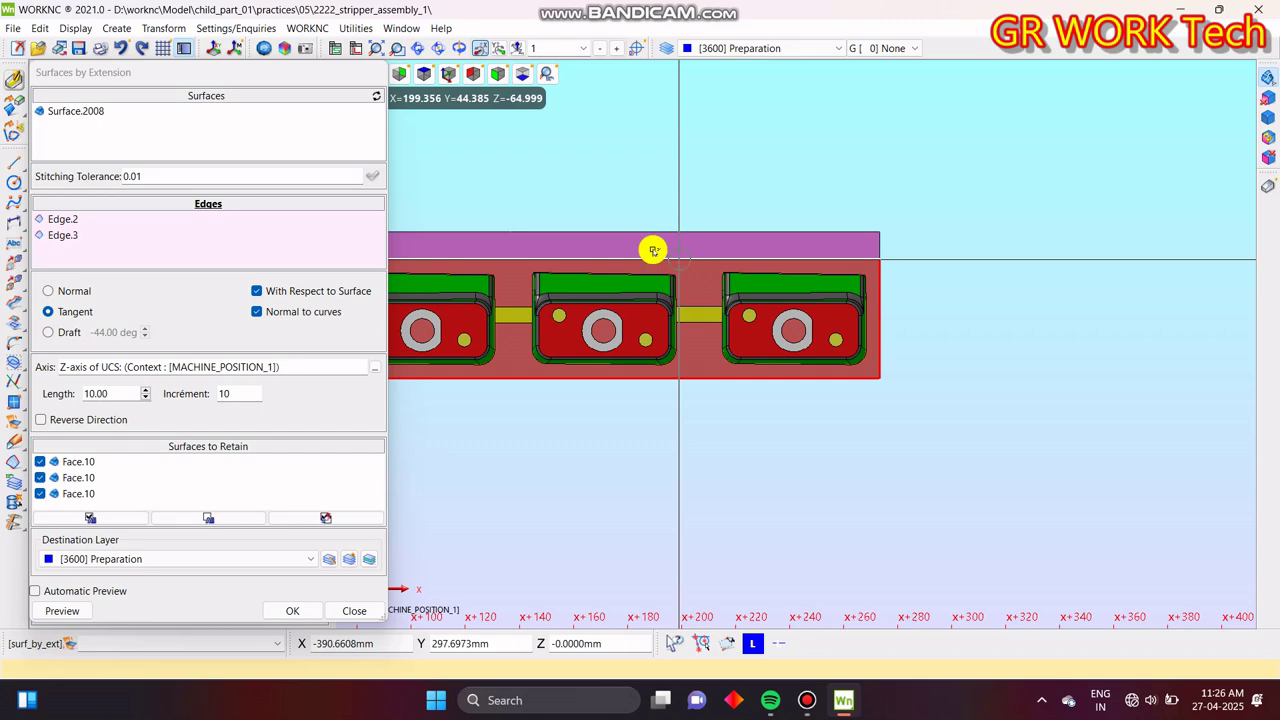
middle_click_drag(824, 328, 907, 351)
left_click(66, 312)
scroll(934, 306, "up", 4)
left_click(863, 289)
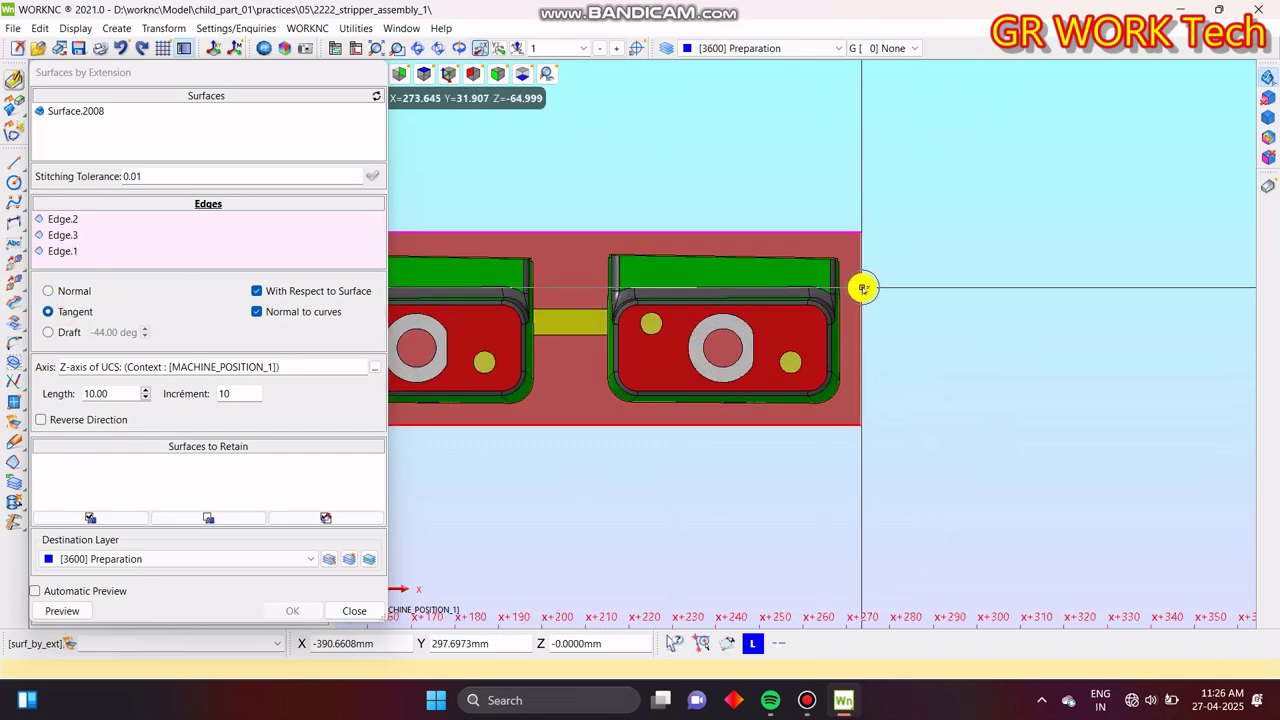
scroll(810, 311, "down", 3)
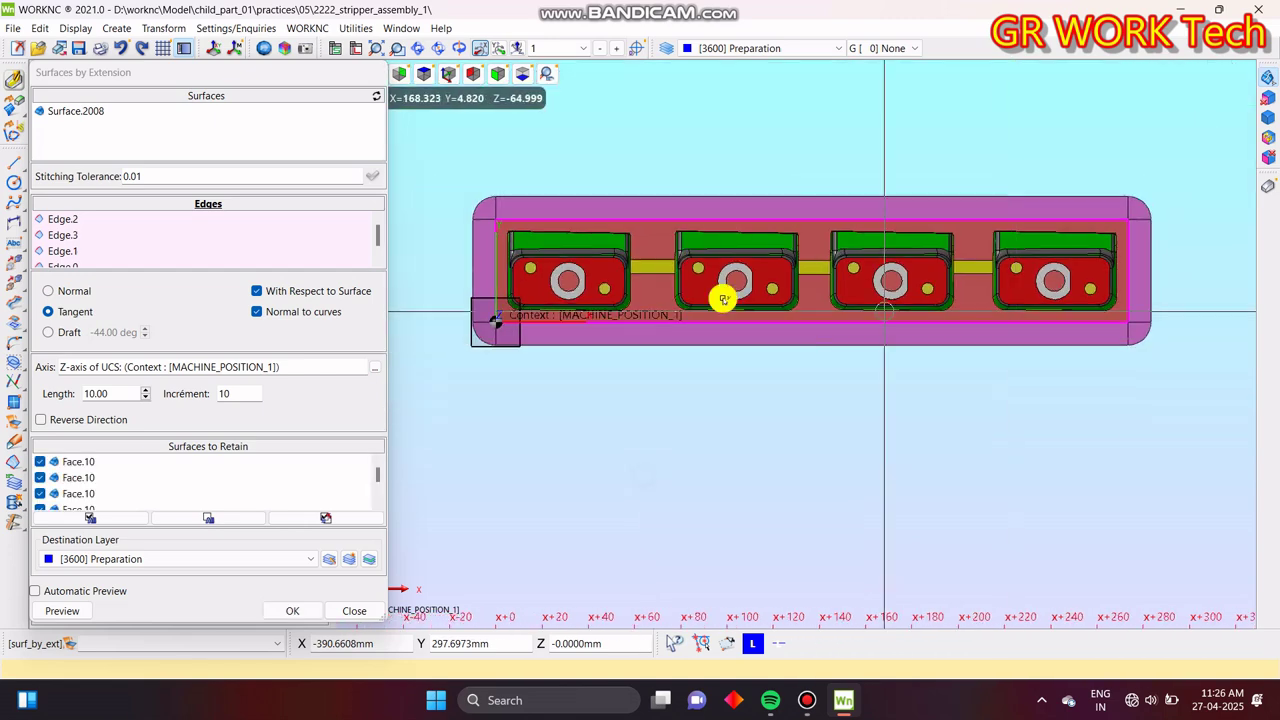
middle_click_drag(537, 310, 561, 334)
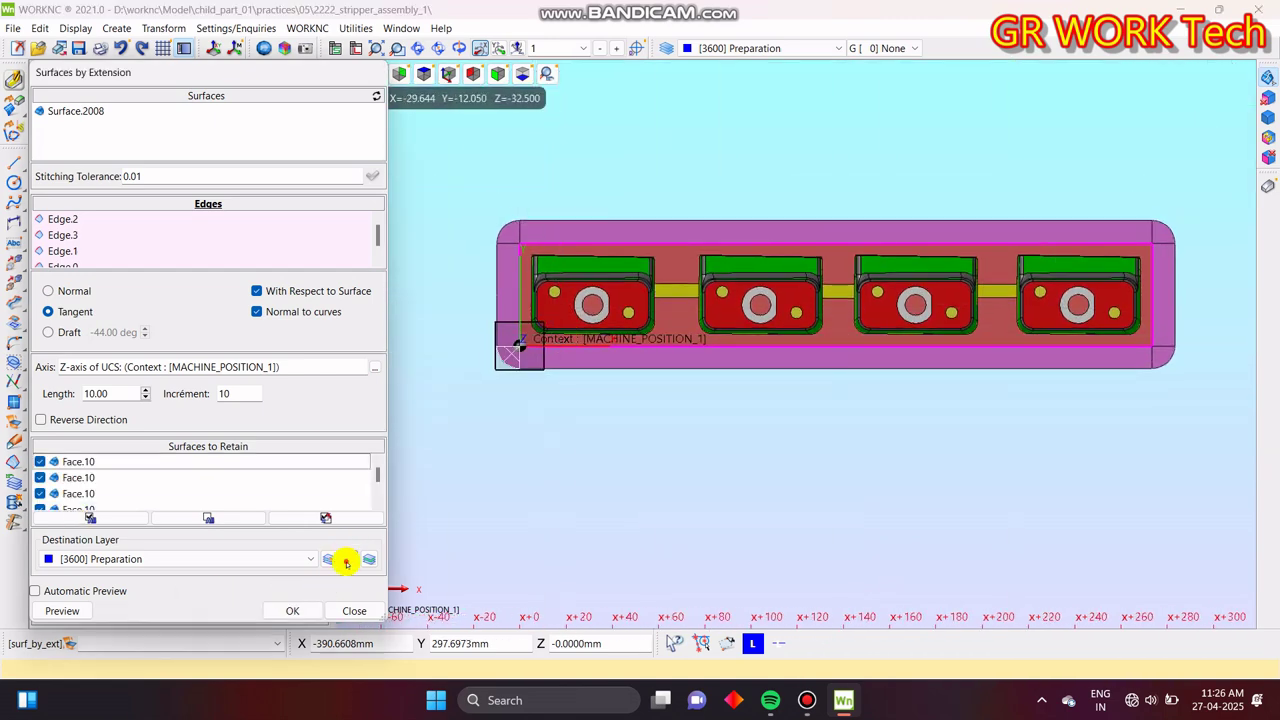
- Create a new destination layer named machine_plane and generate the extended surfaces on it
left_click(346, 561)
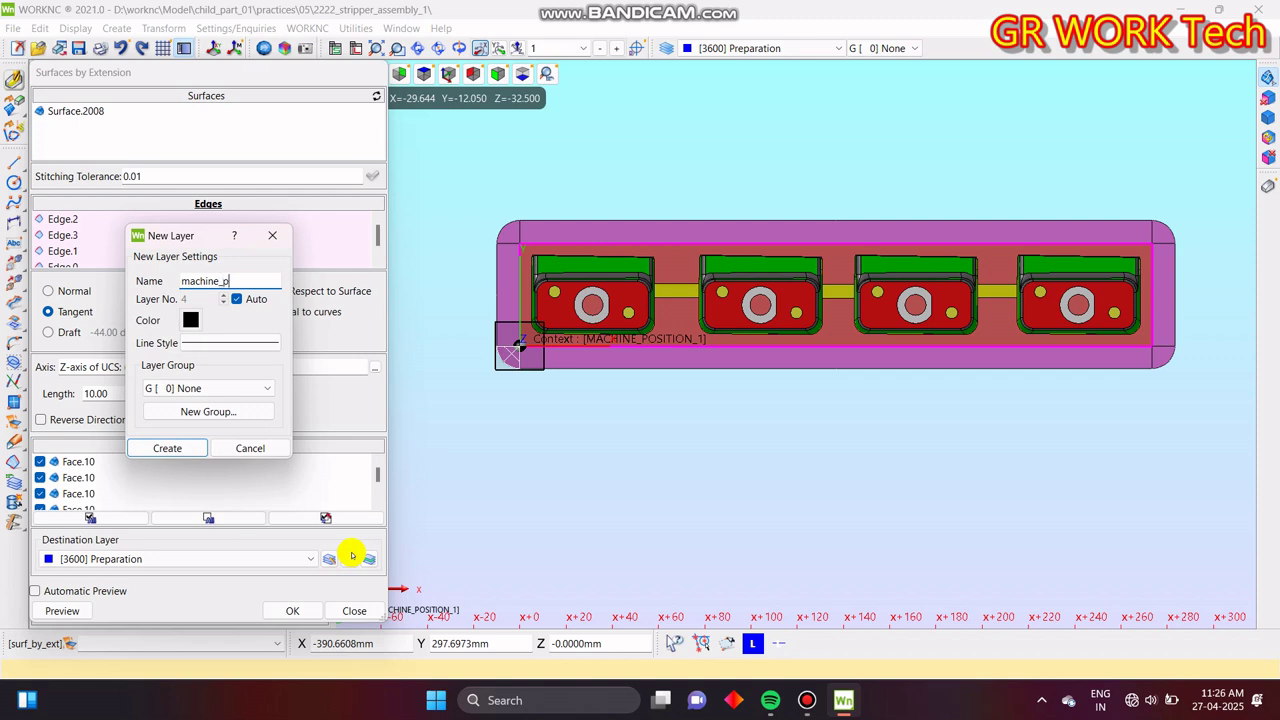
type("machine_plane")
key("Return")
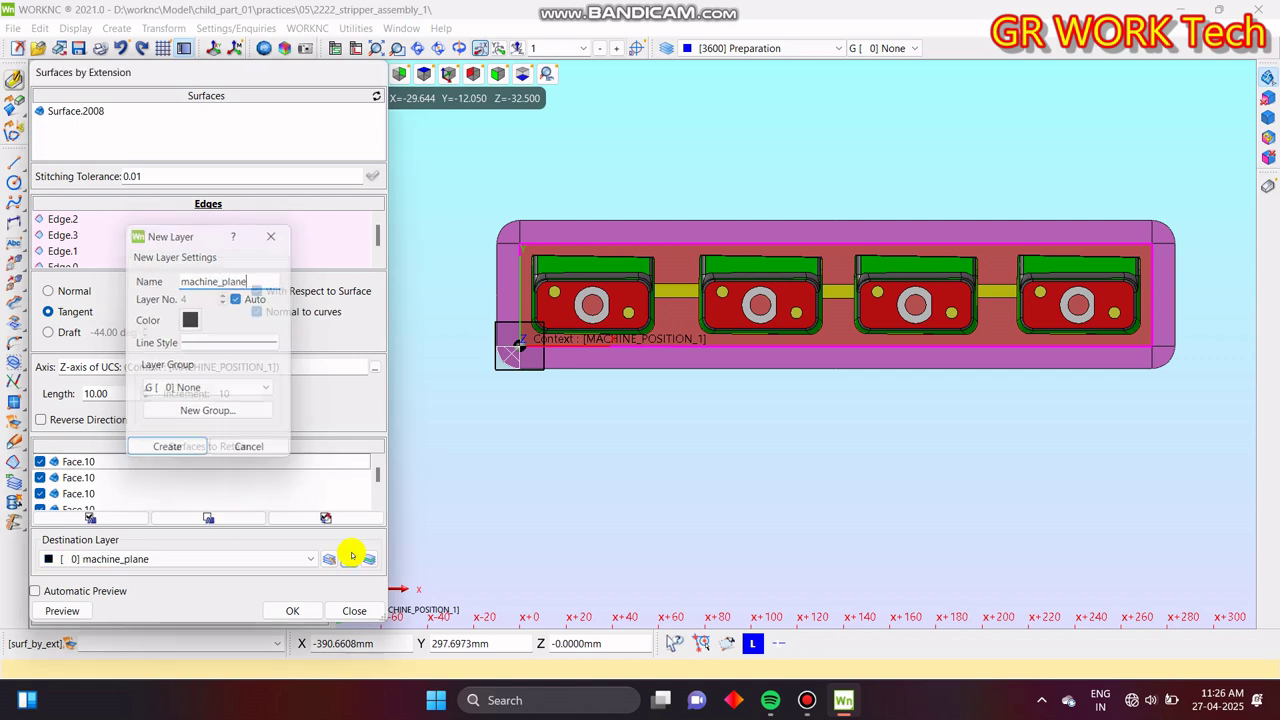
left_click(291, 612)
left_click(368, 611)
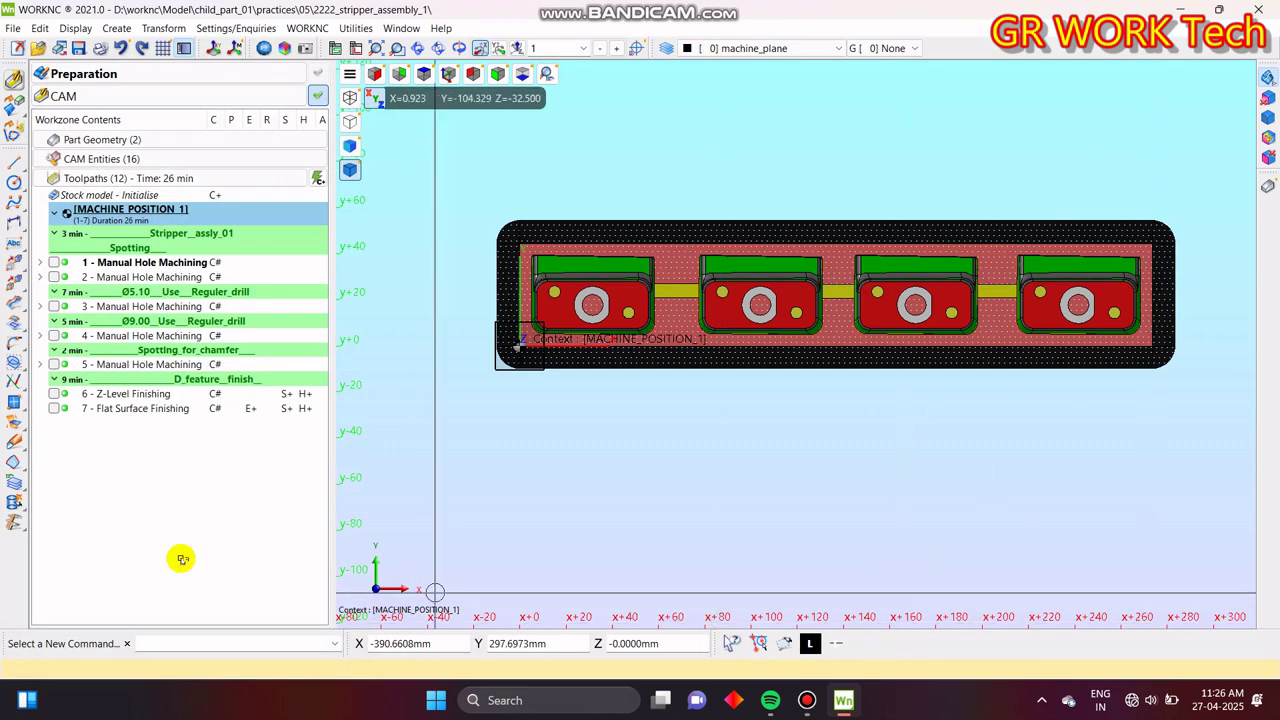
- Change the colour of the base plane and its extension surfaces to dark cyan (RGB 0, 139, 139)
left_click(16, 480)
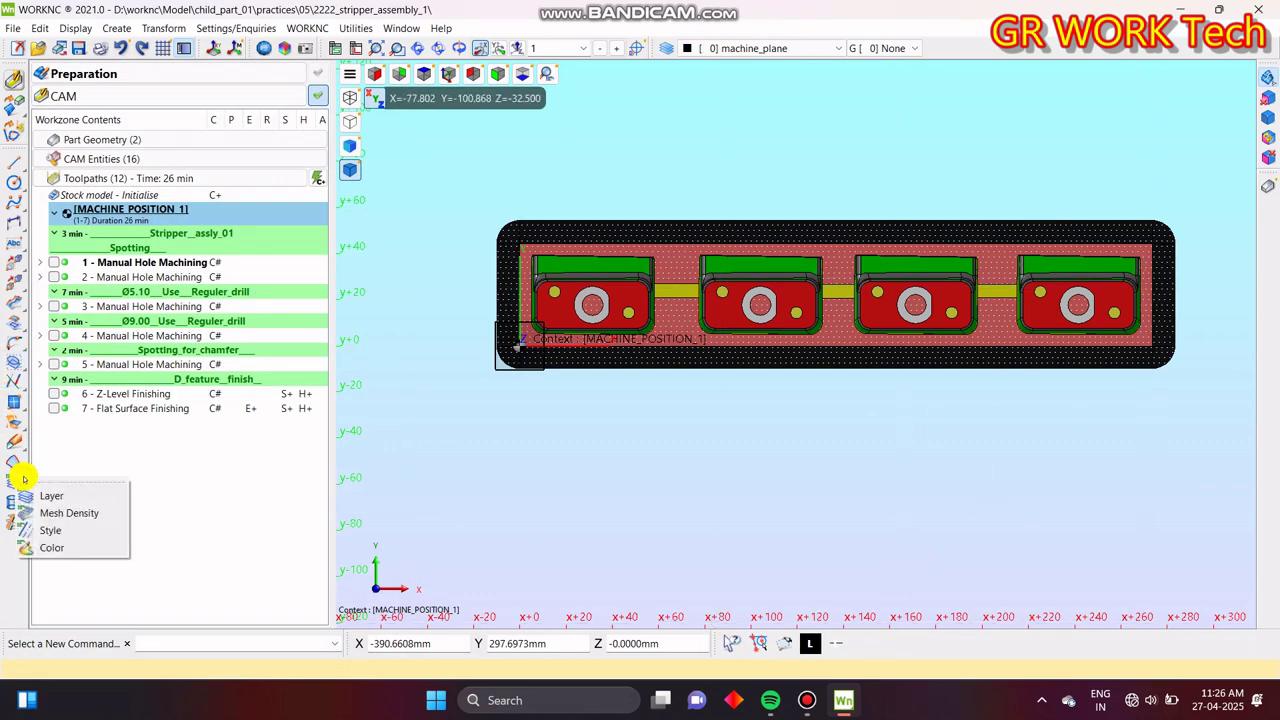
left_click(55, 548)
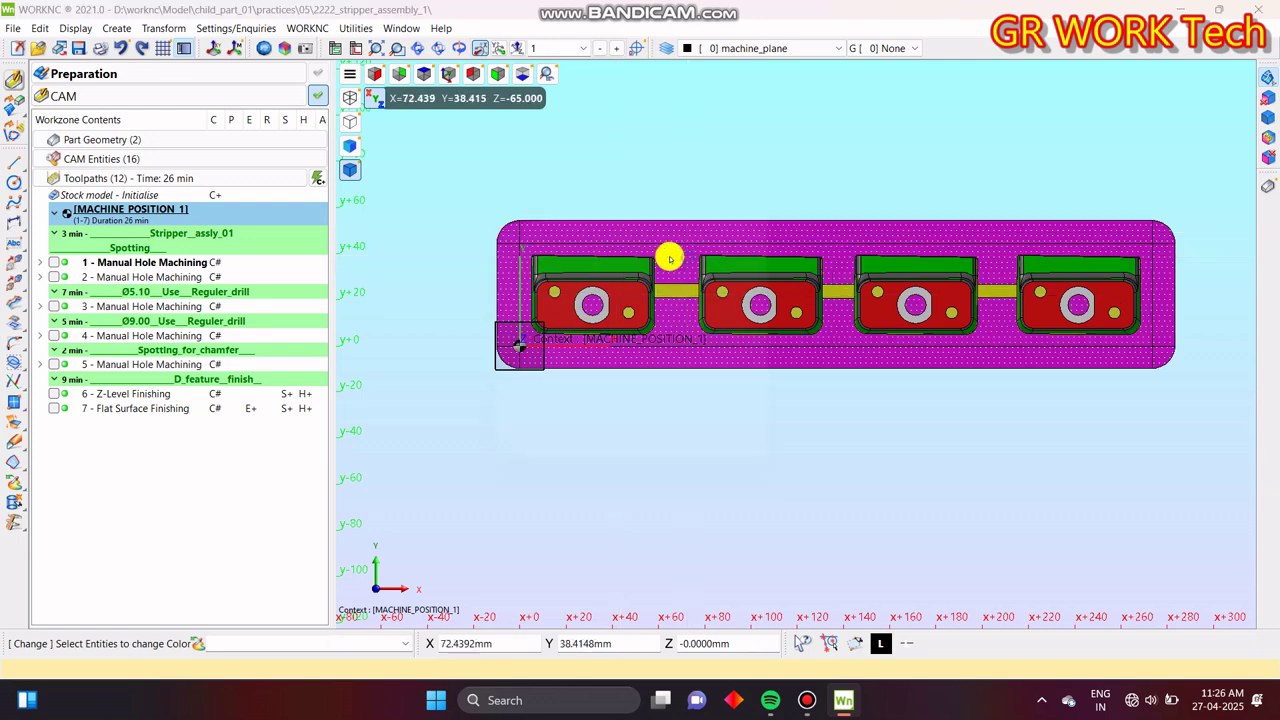
left_click(685, 258)
left_click(566, 296)
scroll(532, 387, "down", 6)
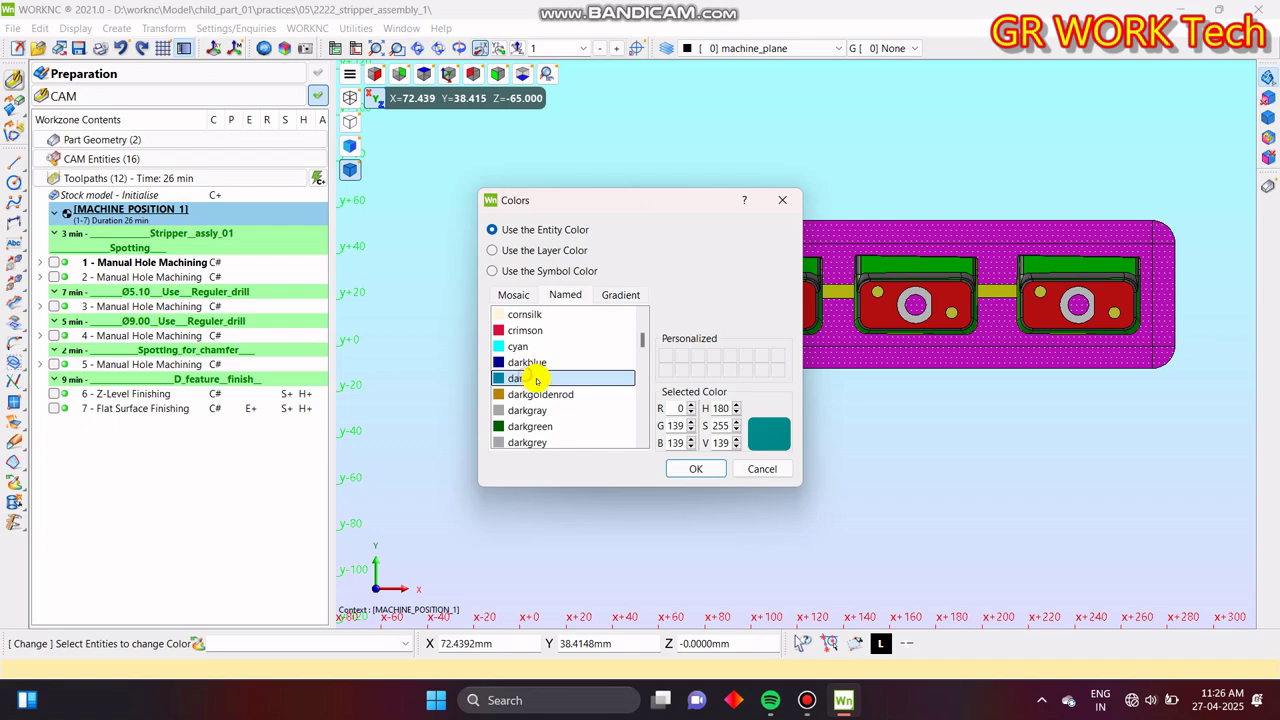
left_click(696, 470)
- Add the plane surfaces to the part geometry as machine_plane with 0.003 tolerance and validate the CAM modifications
middle_click_drag(809, 534, 905, 369)
scroll(880, 390, "up", 3)
right_click(870, 396)
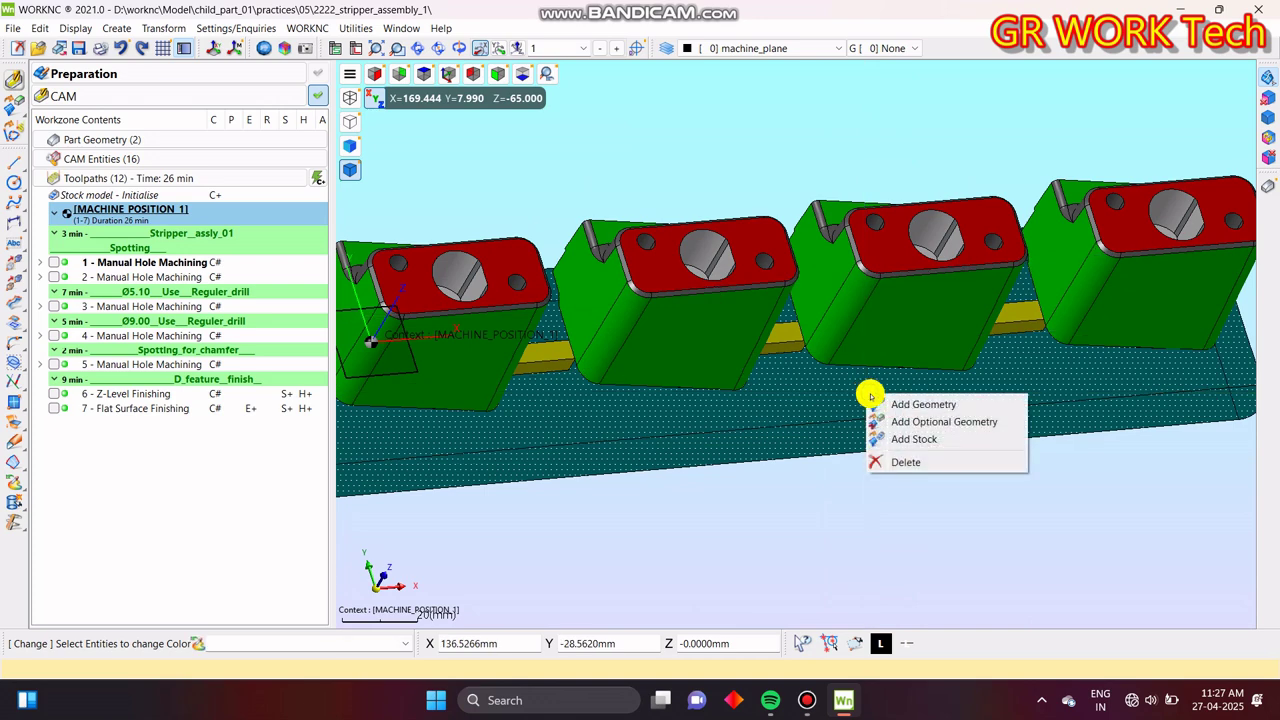
left_click(924, 403)
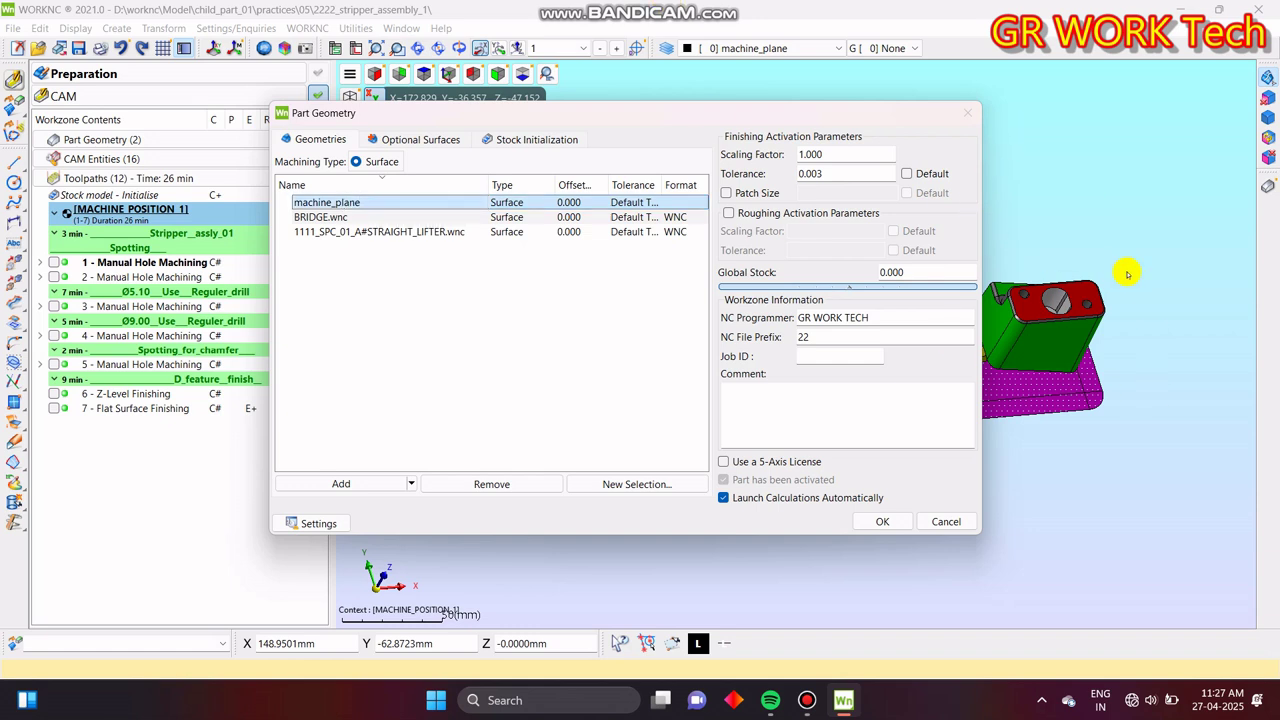
left_click(882, 521)
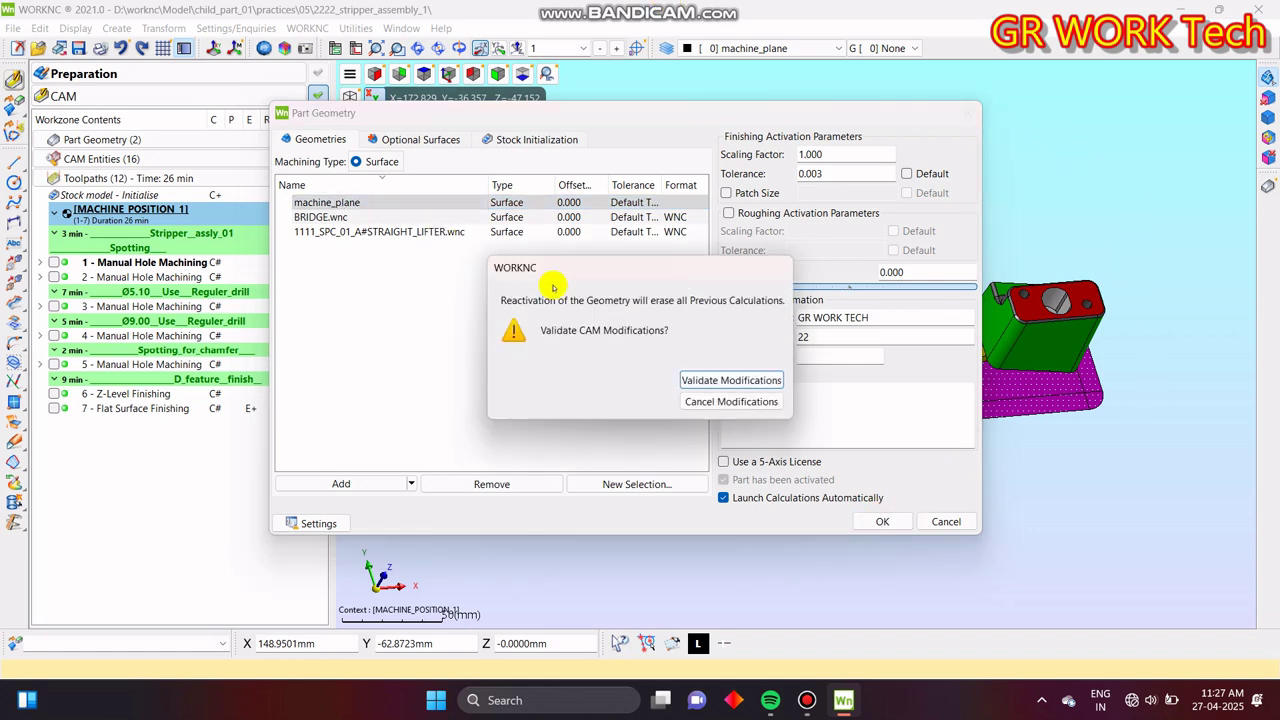
left_click(726, 380)
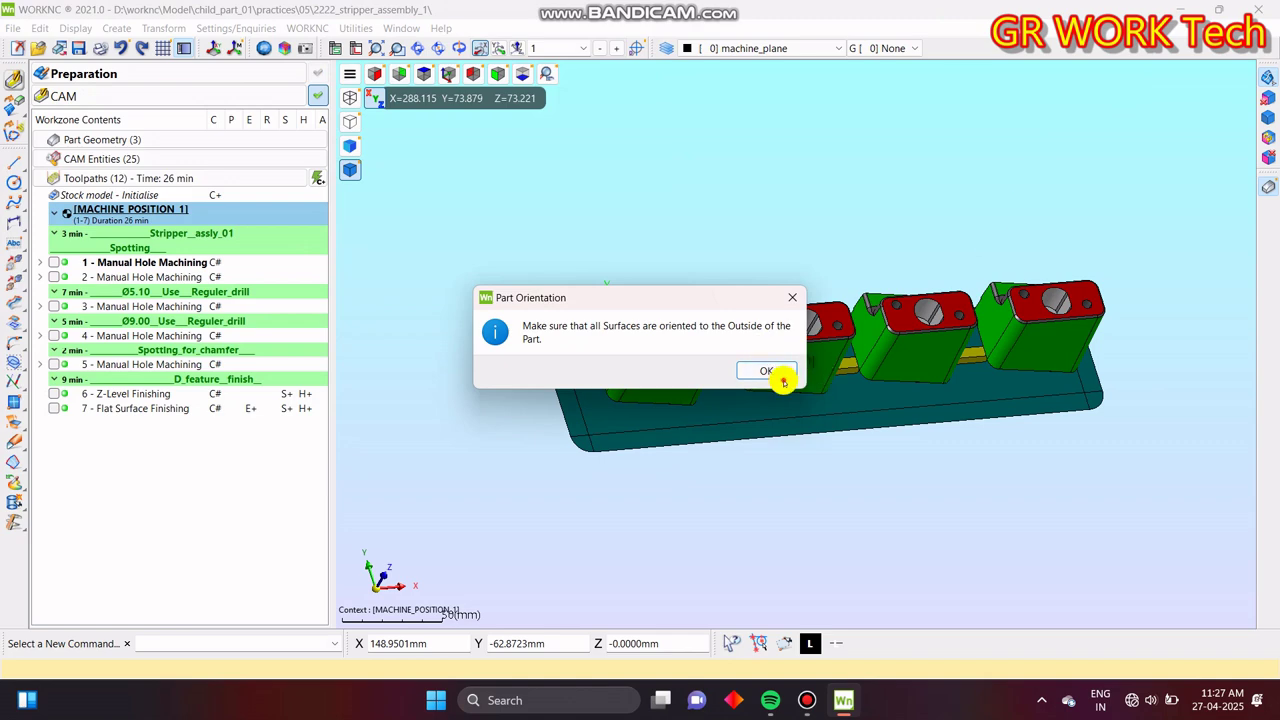
- Accept the existing surface orientation for the part and run the geometry analysis
left_click(784, 371)
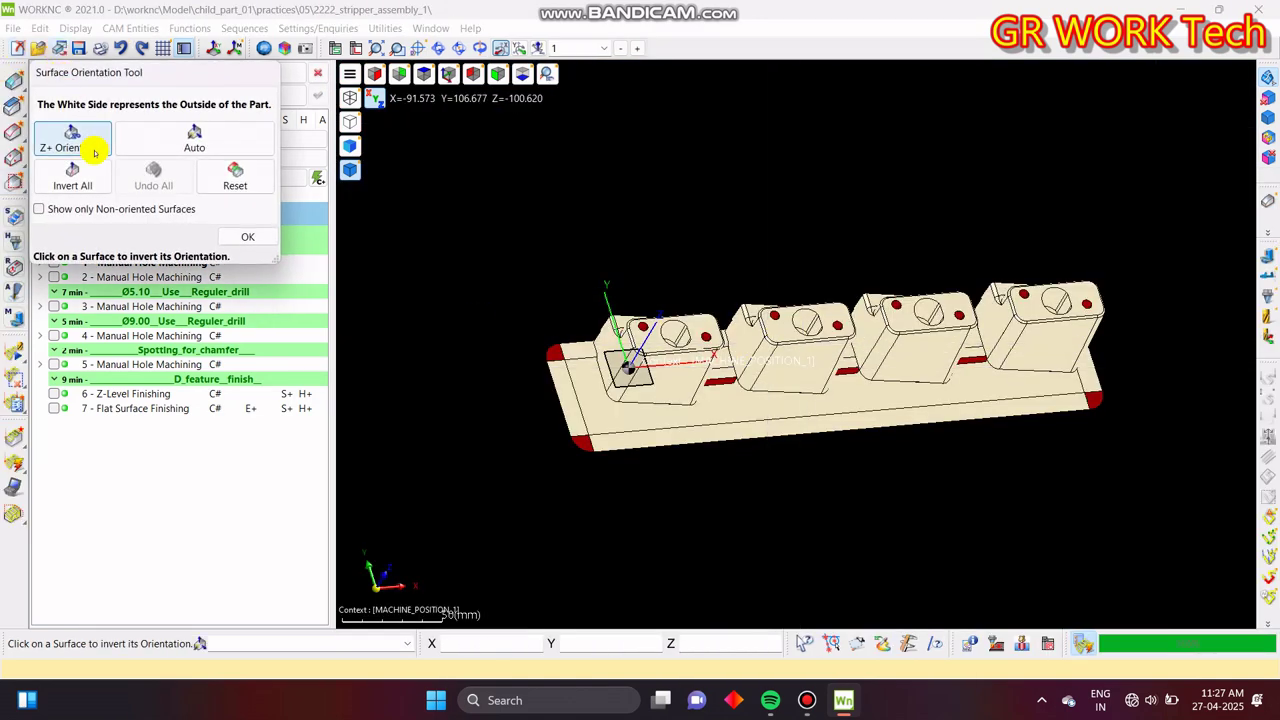
left_click(250, 242)
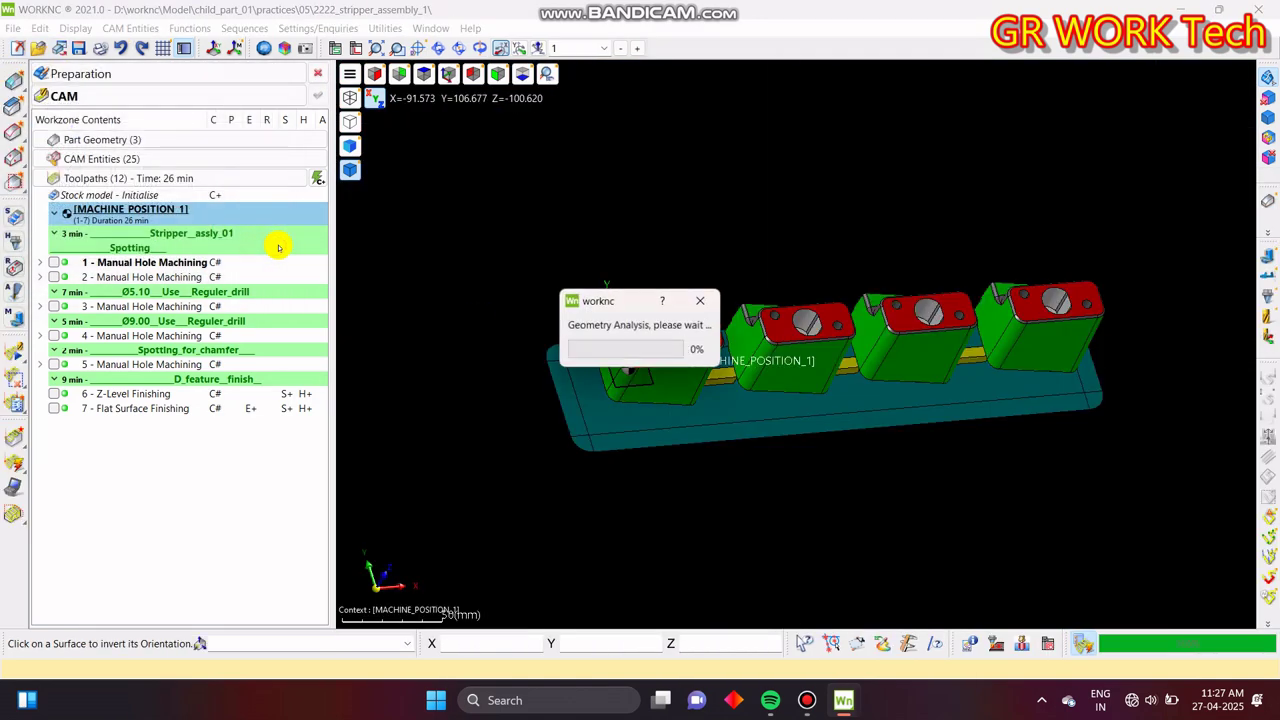
middle_click_drag(784, 382, 869, 405)
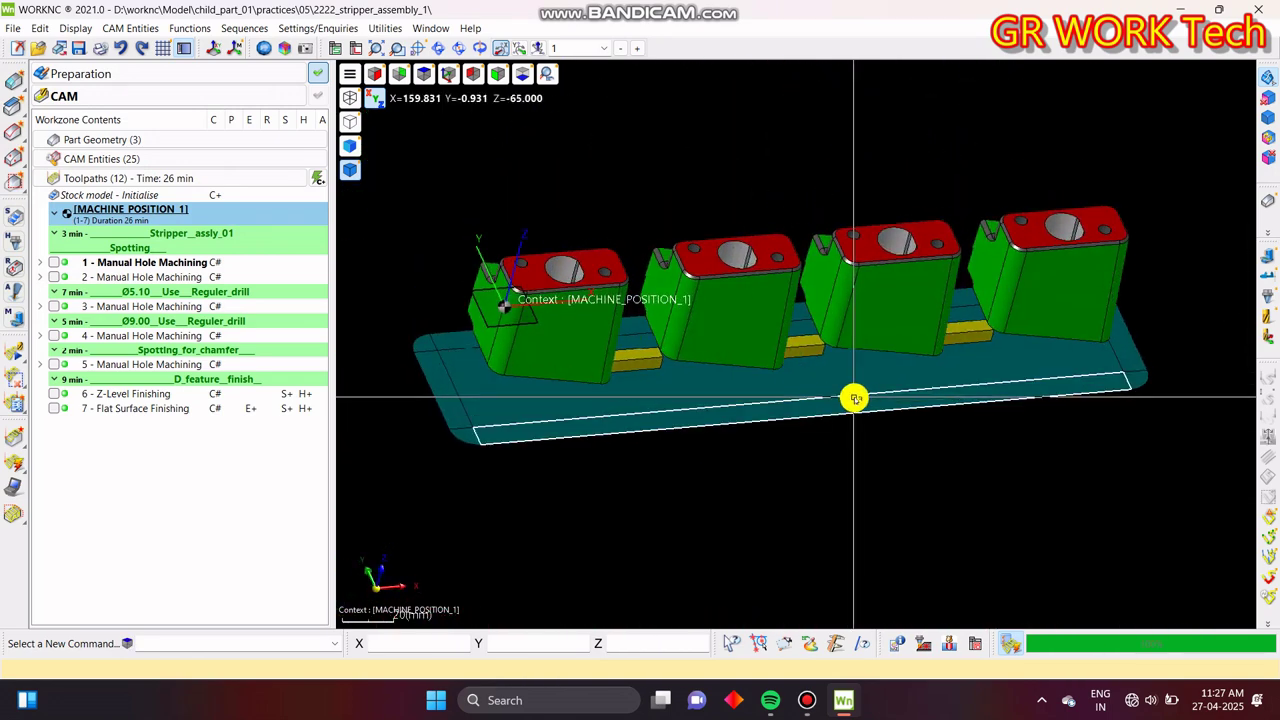
key("z")
middle_click_drag(1097, 323, 735, 447)
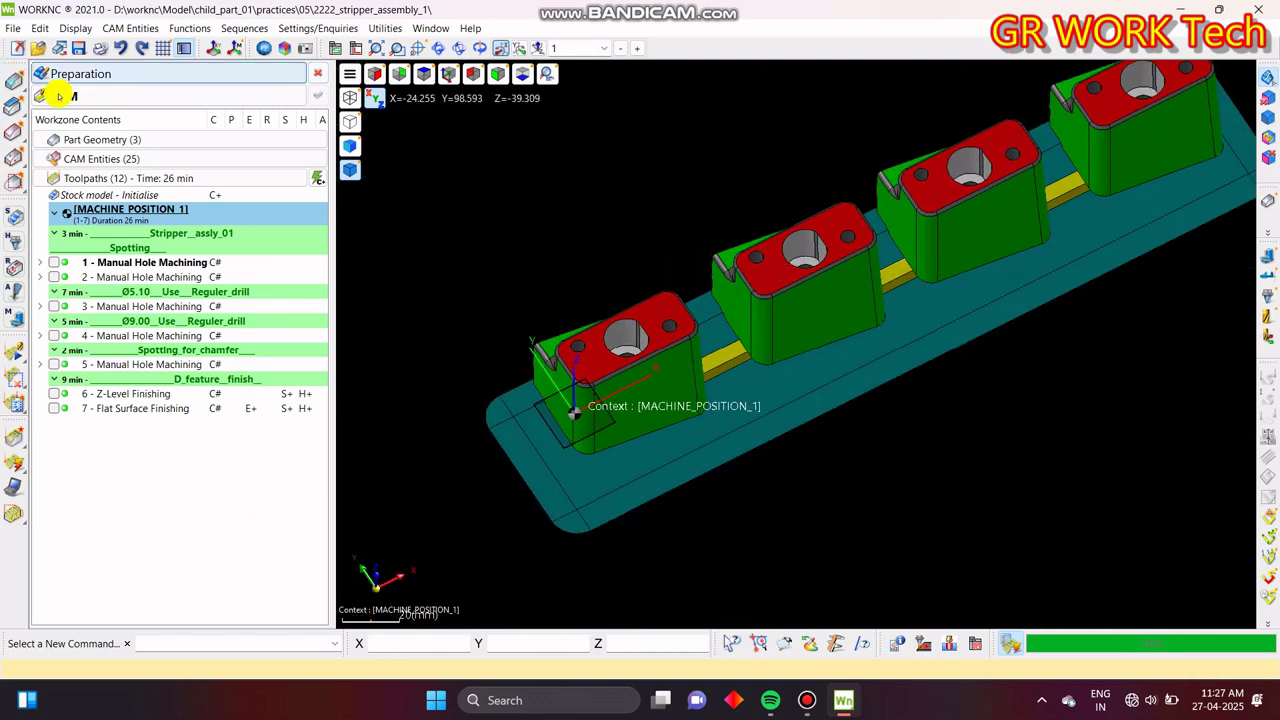
- Display the Stock State of the 3D stock model over the part with a finer display quality
double_click(91, 139)
left_click(70, 203)
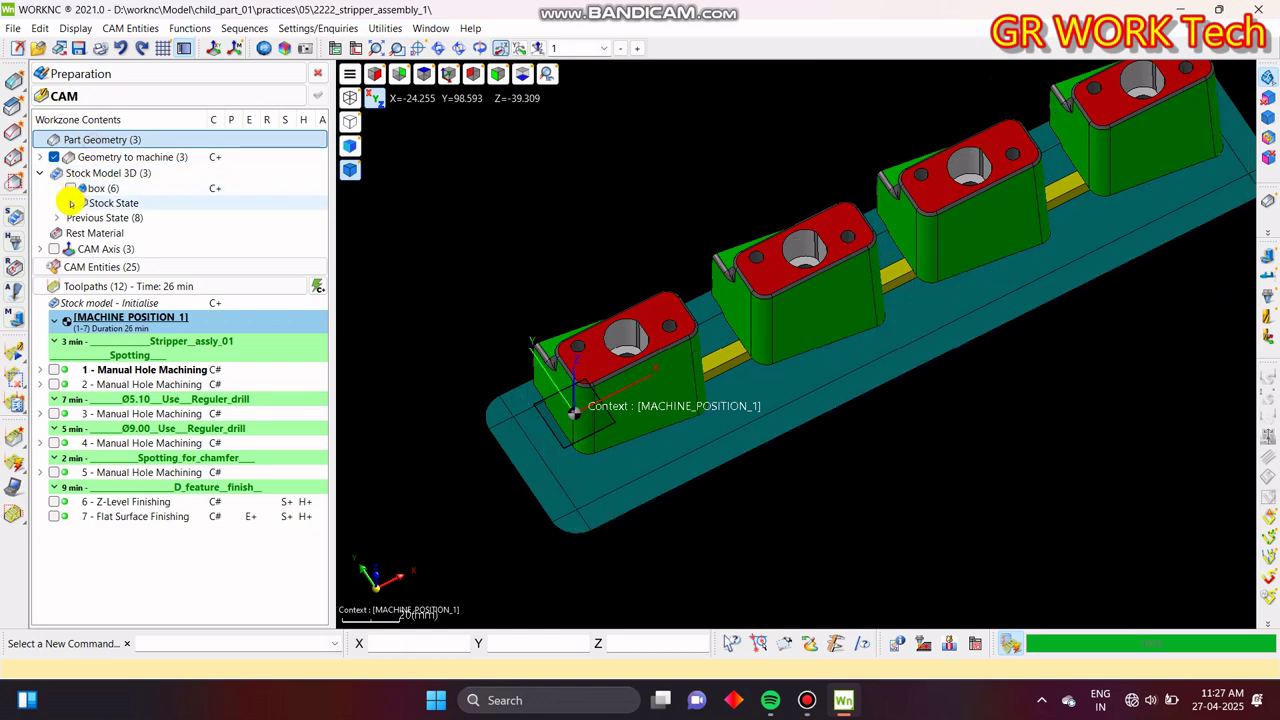
right_click(109, 203)
left_click(149, 210)
right_click(122, 204)
left_click(300, 237)
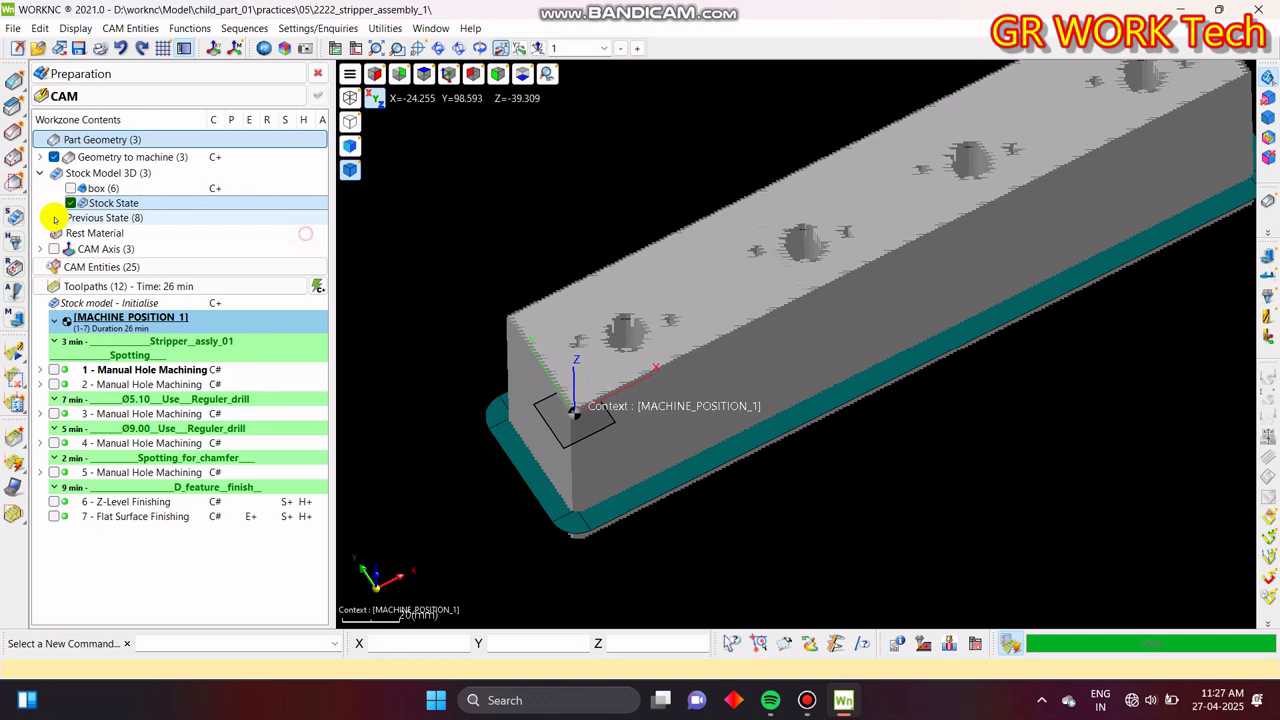
right_click(106, 210)
left_click(168, 258)
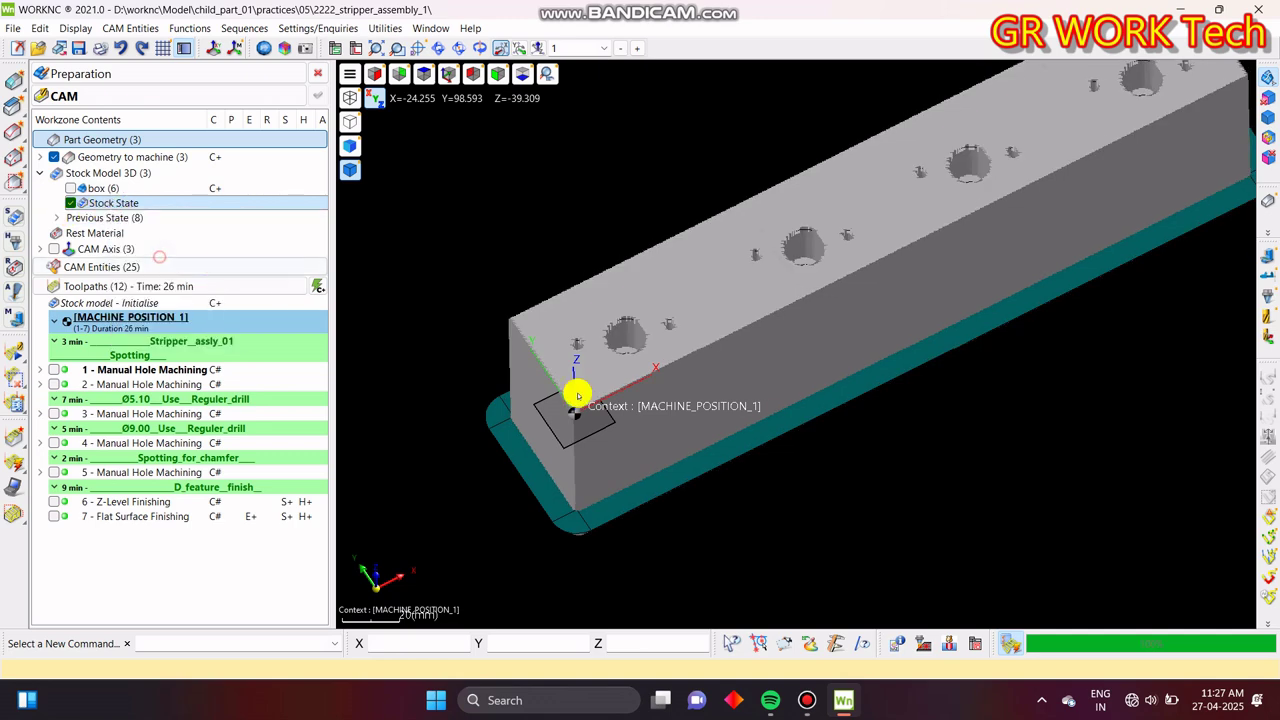
- Examine the stock below the machine plane in front view with a Circle + Cross cursor guide set to the tool diameter
middle_click_drag(972, 335, 823, 506)
key("f")
scroll(862, 450, "down", 3)
middle_click_drag(803, 345, 868, 329)
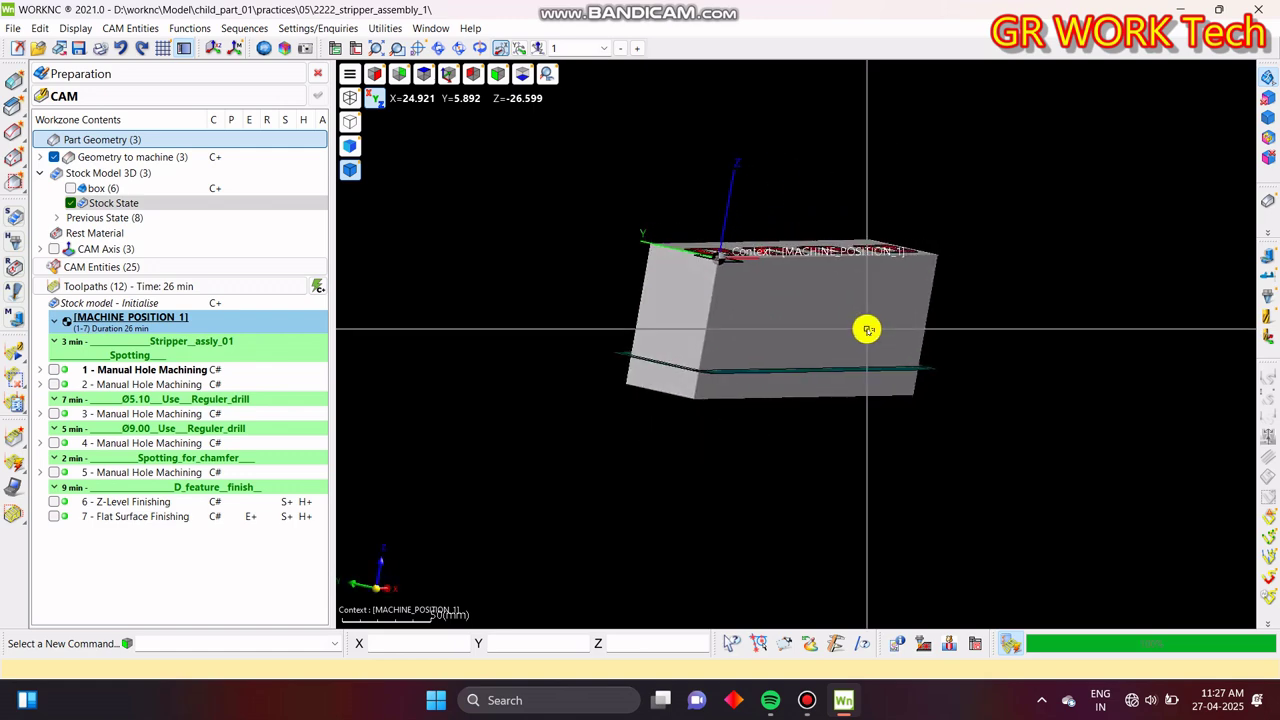
key("f")
scroll(660, 478, "up", 3)
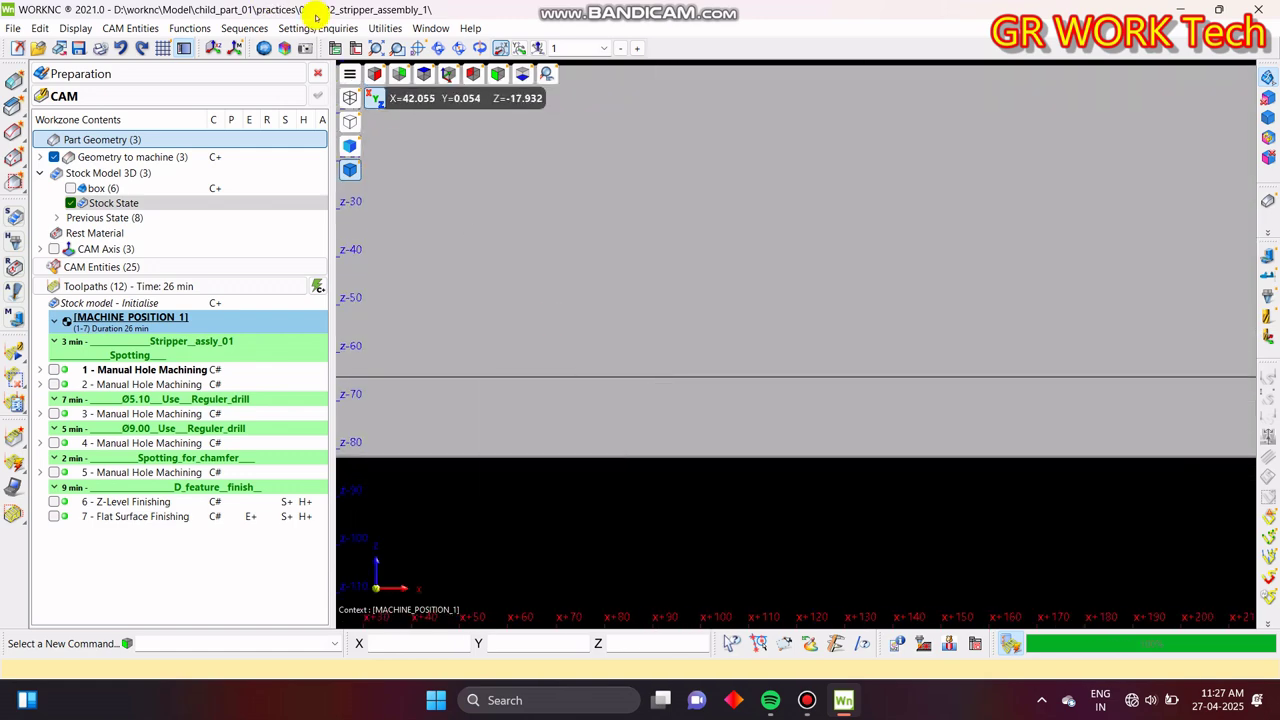
left_click(416, 48)
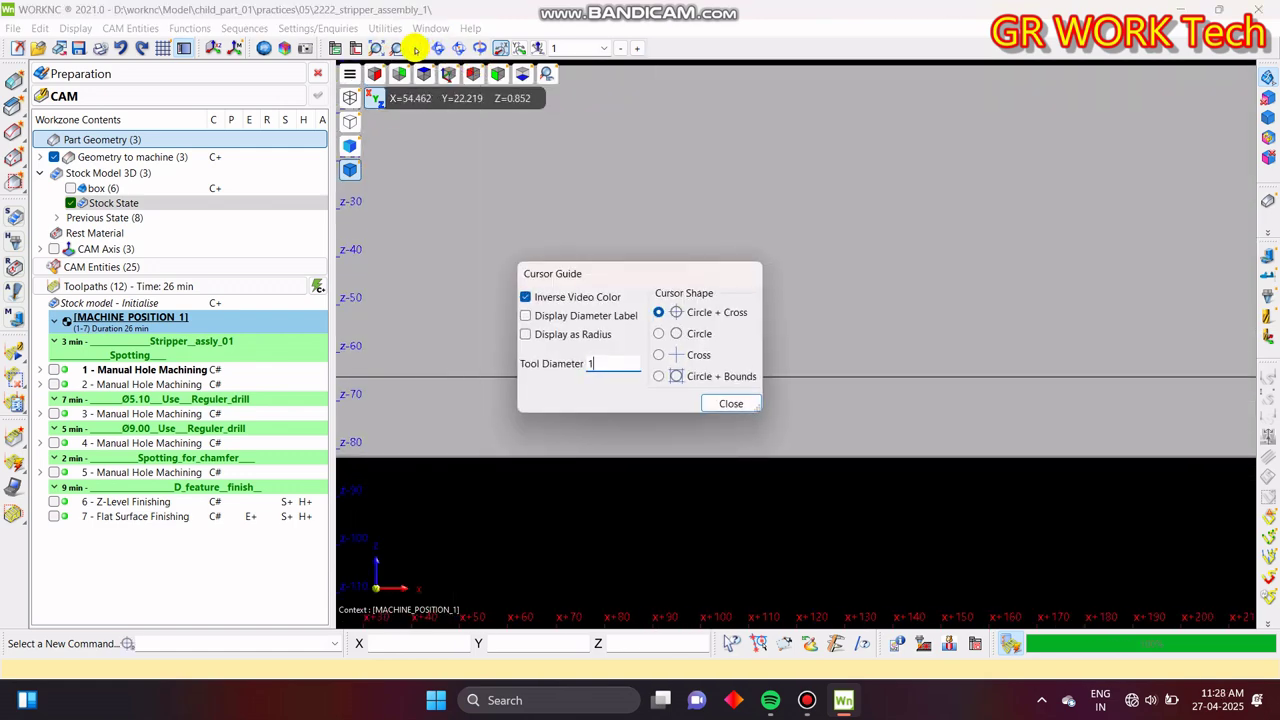
key("Return")
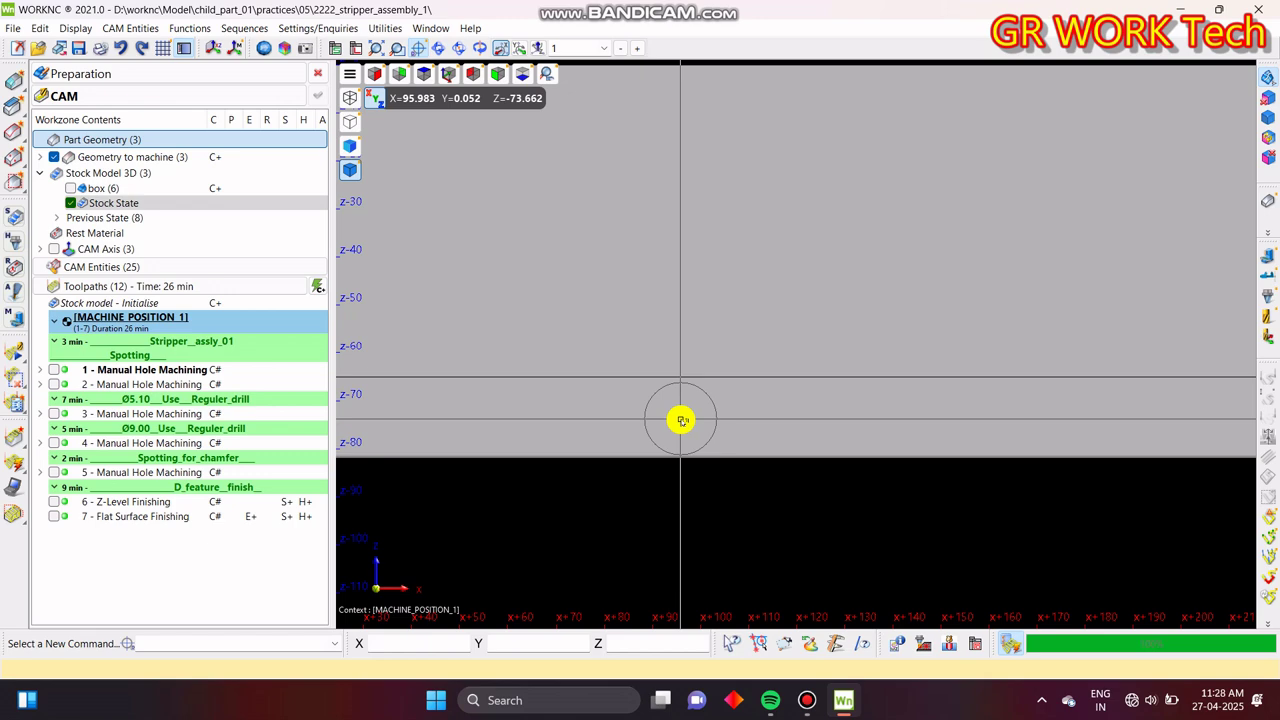
- Hide the Stock State to view the lifters and machine plane from above, and collapse the part geometry list
scroll(677, 425, "down", 3)
middle_click_drag(704, 395, 652, 480)
key("z")
scroll(782, 397, "down", 2)
left_click(72, 202)
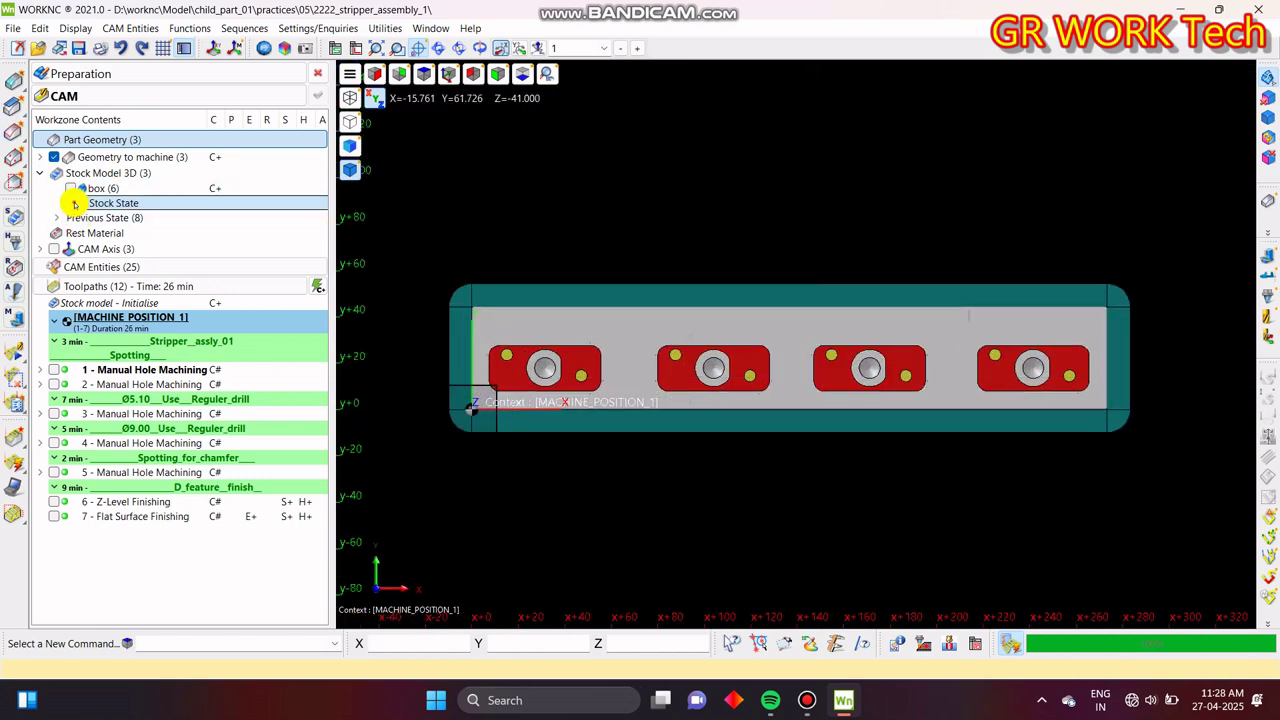
left_click(183, 133)
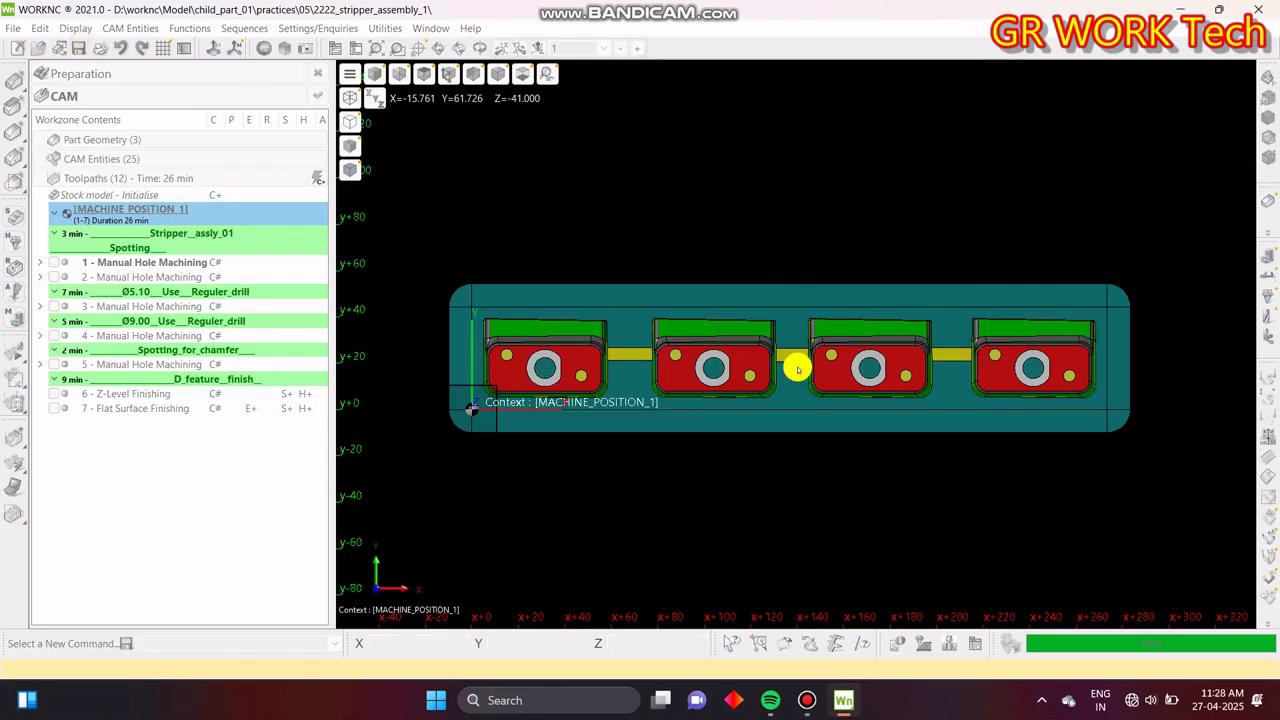
- Hide the machine plane surfaces and examine the bridges between the lower ends of the lifters
middle_click_drag(757, 454, 766, 322)
scroll(766, 322, "up", 5)
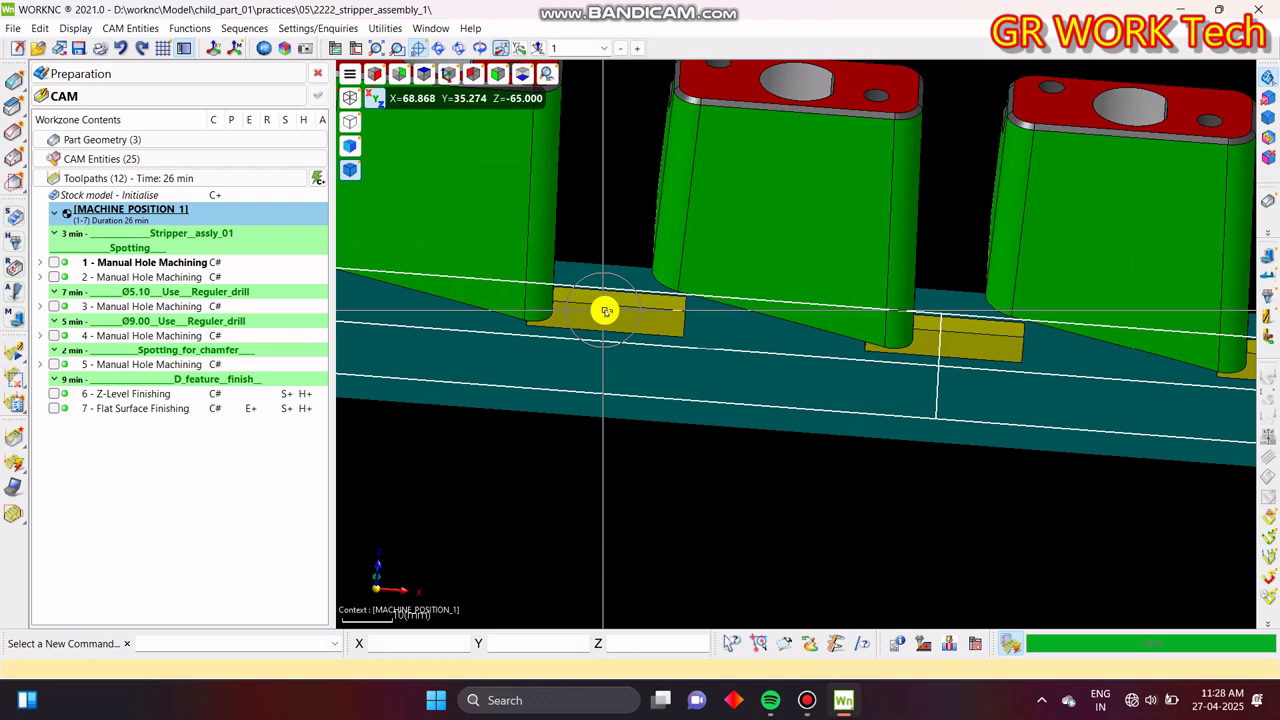
key("ctrl+h")
left_click(876, 418)
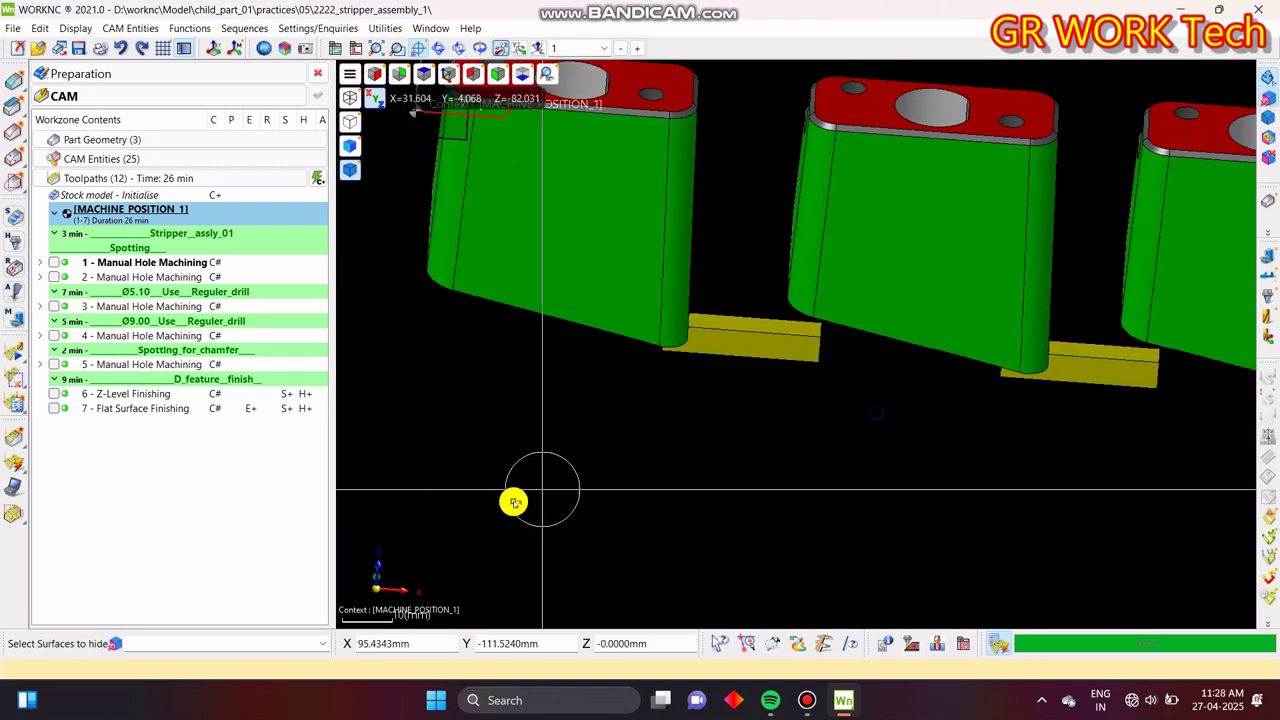
middle_click_drag(811, 391, 700, 345)
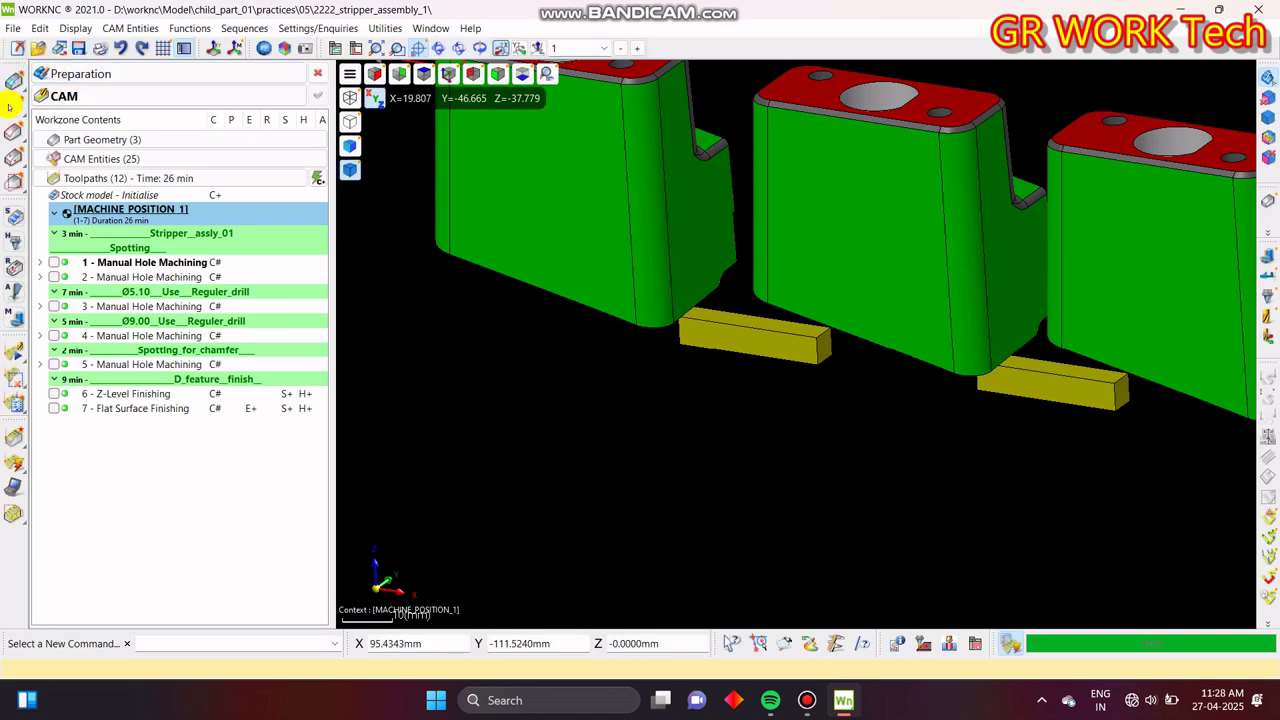
- Switch to Preparation mode and delete the machine plane with its extension surfaces below the lifters
left_click(57, 77)
right_click(57, 77)
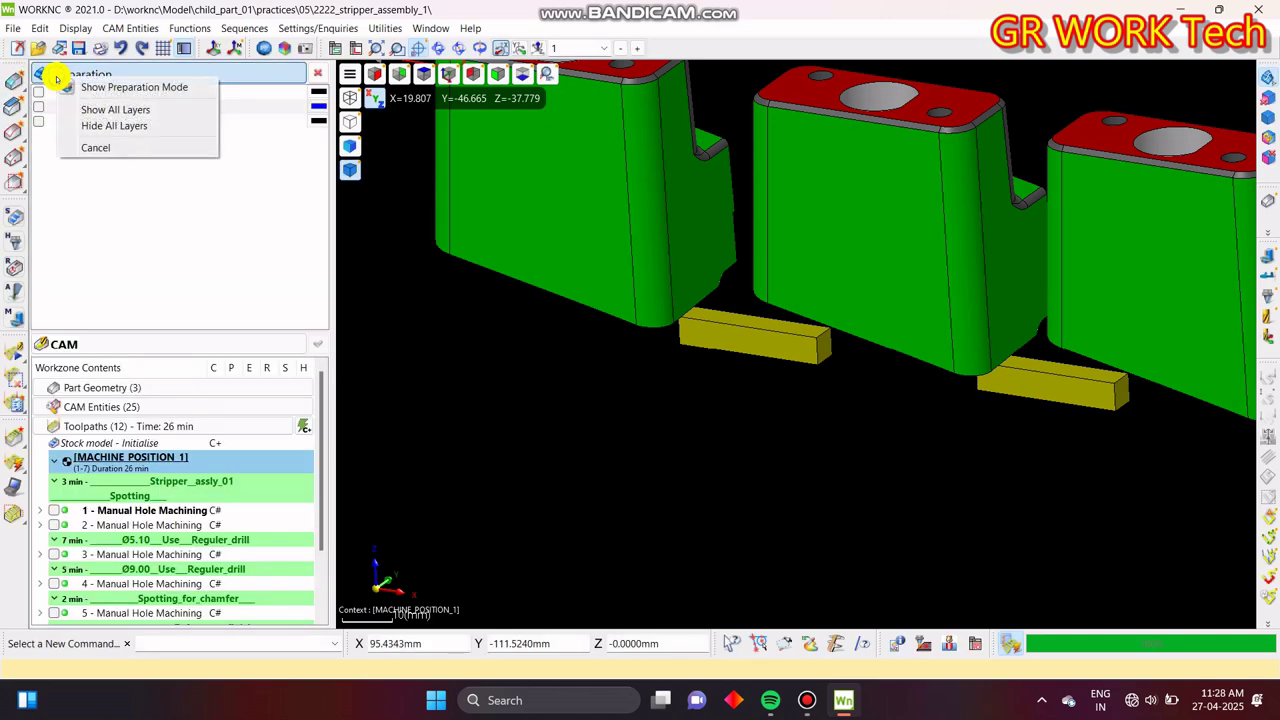
left_click(110, 87)
left_click(114, 80)
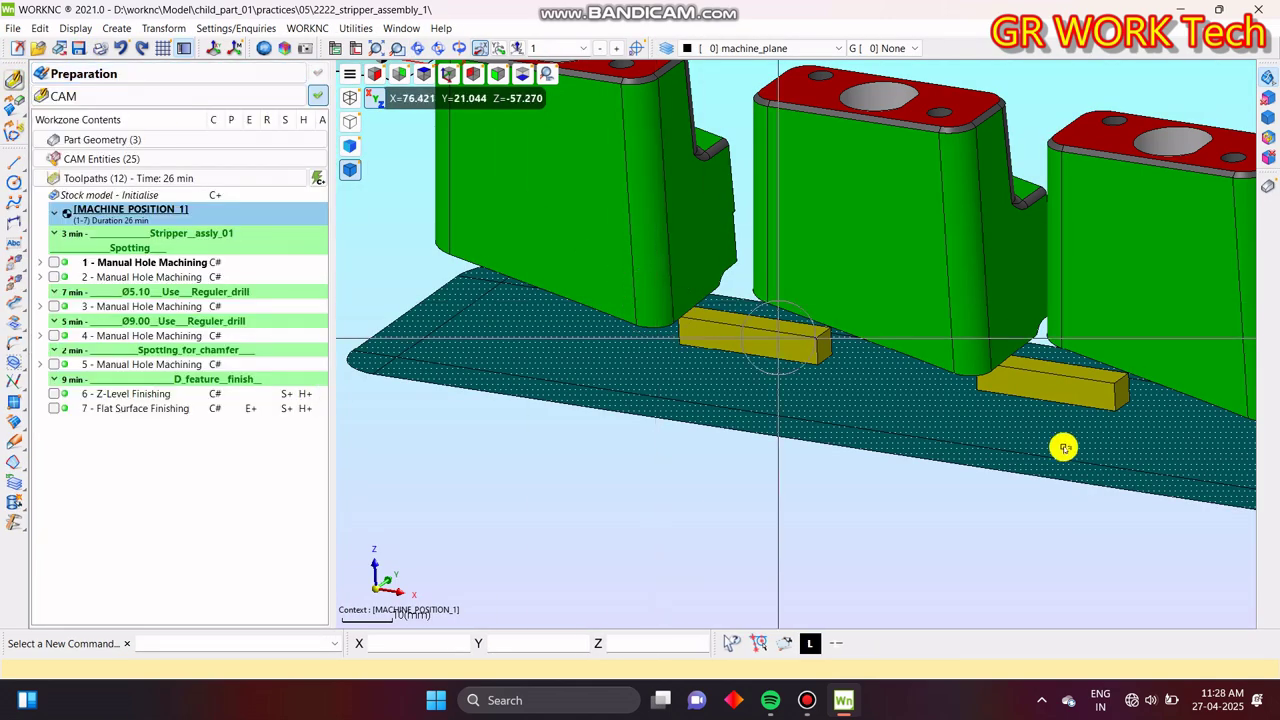
middle_click_drag(898, 506, 786, 543)
key("Delete")
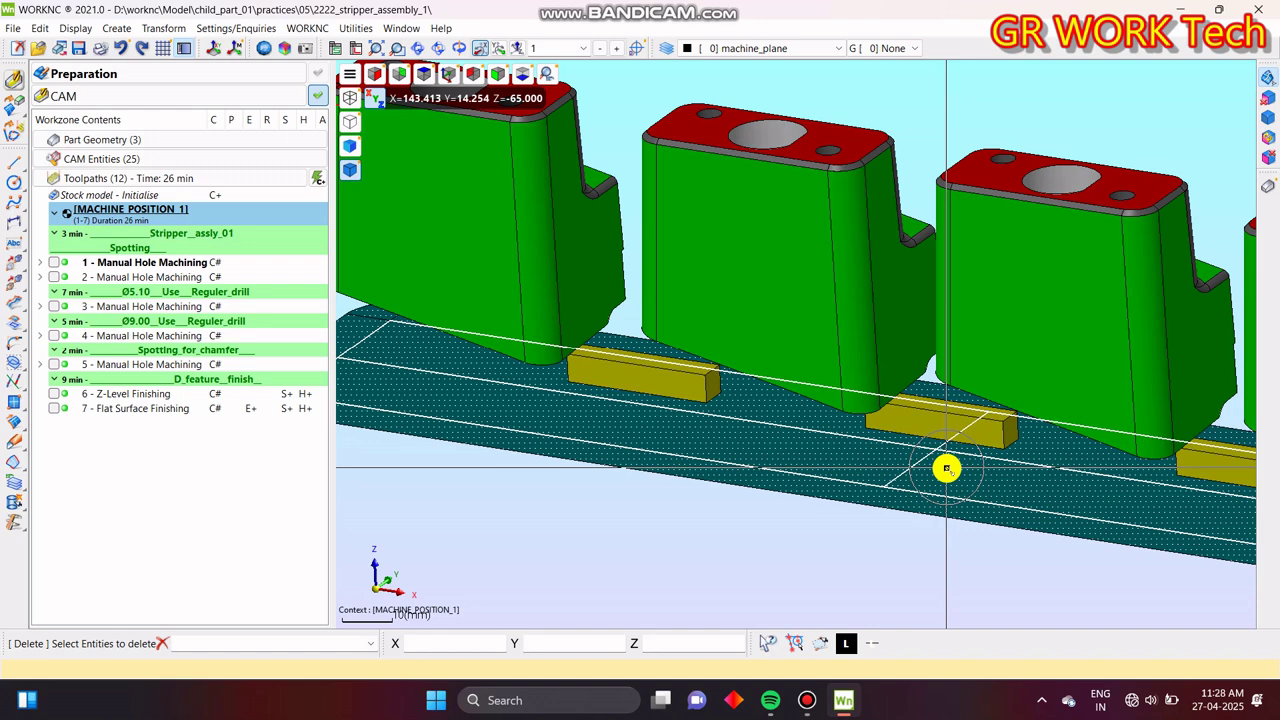
left_click(947, 468)
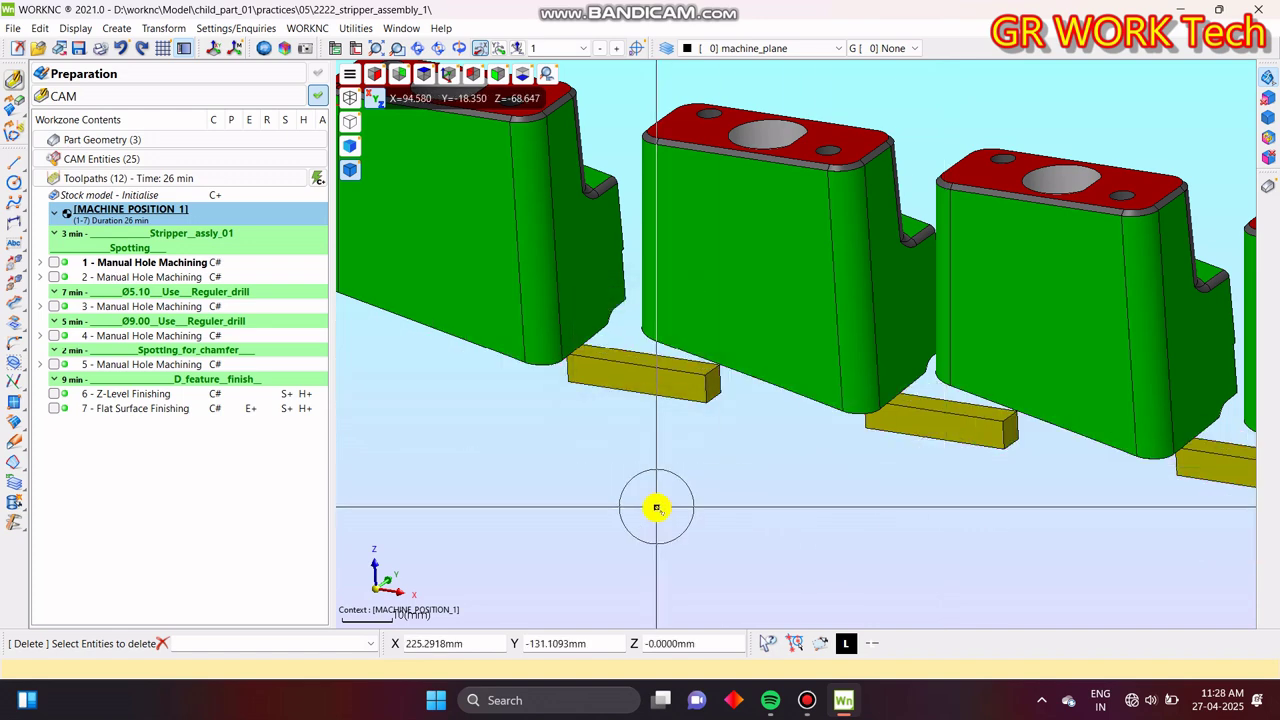
scroll(656, 508, "down", 5)
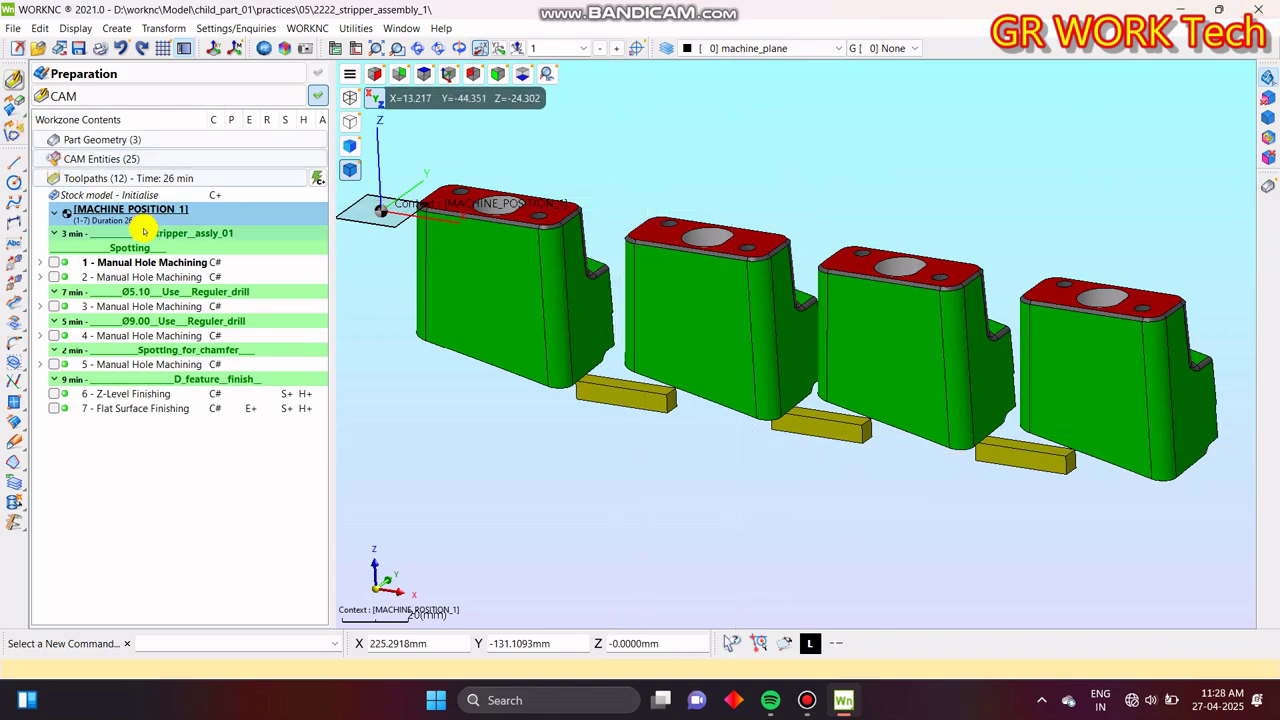
left_click(128, 139)
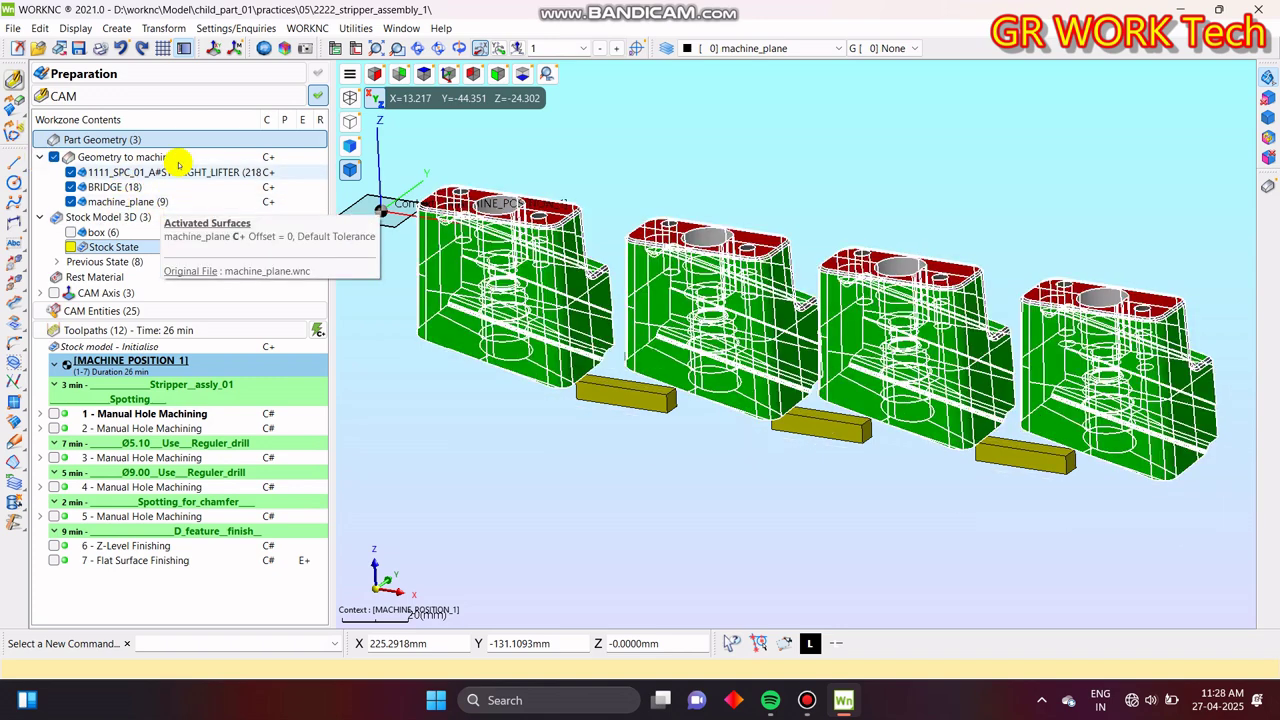
left_click(208, 137)
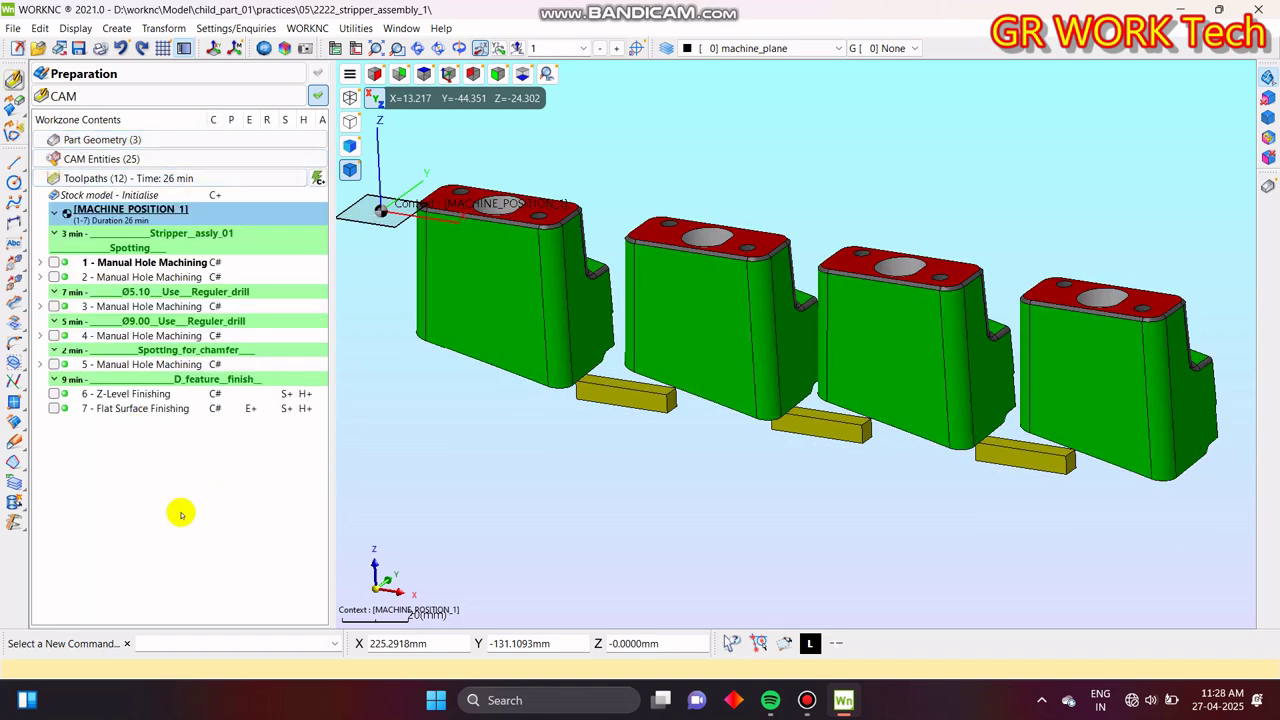
middle_click_drag(575, 463, 627, 465)
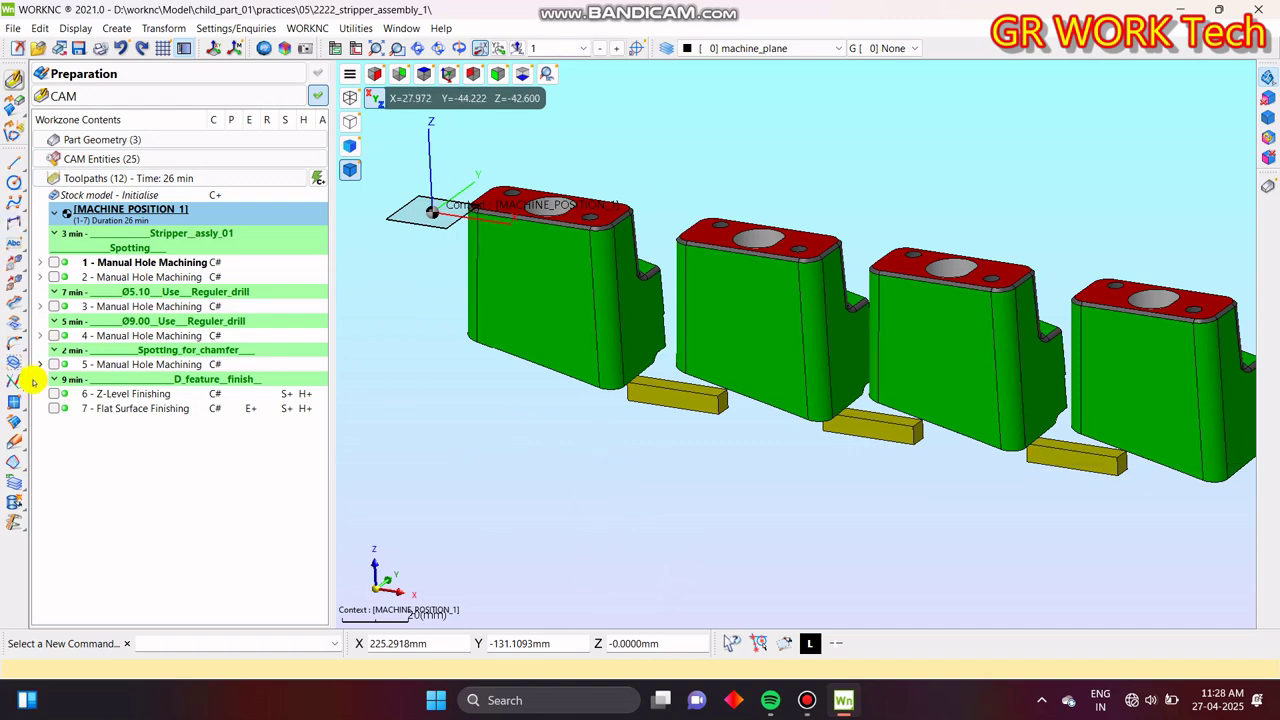
- Start a Surface Extension on the first lifter's front face, rounded corner and adjoining side face
left_click(10, 428)
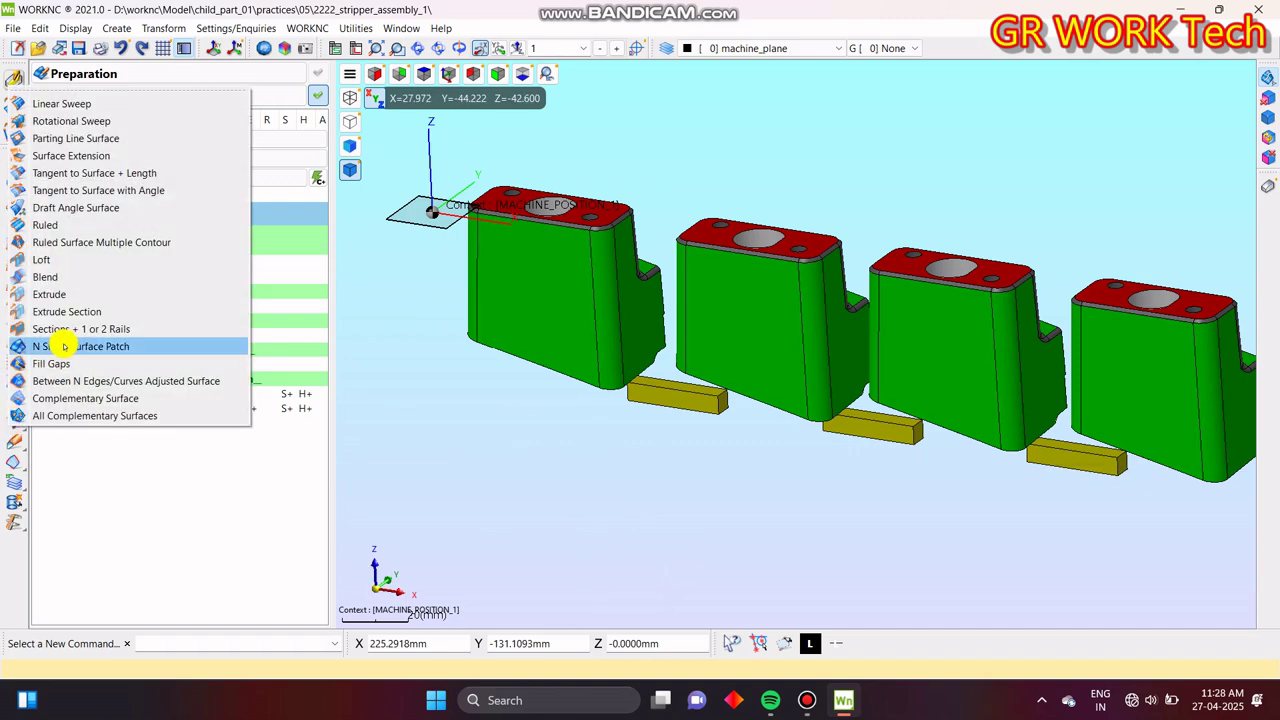
left_click(100, 155)
scroll(700, 420, "up", 4)
left_click(666, 363)
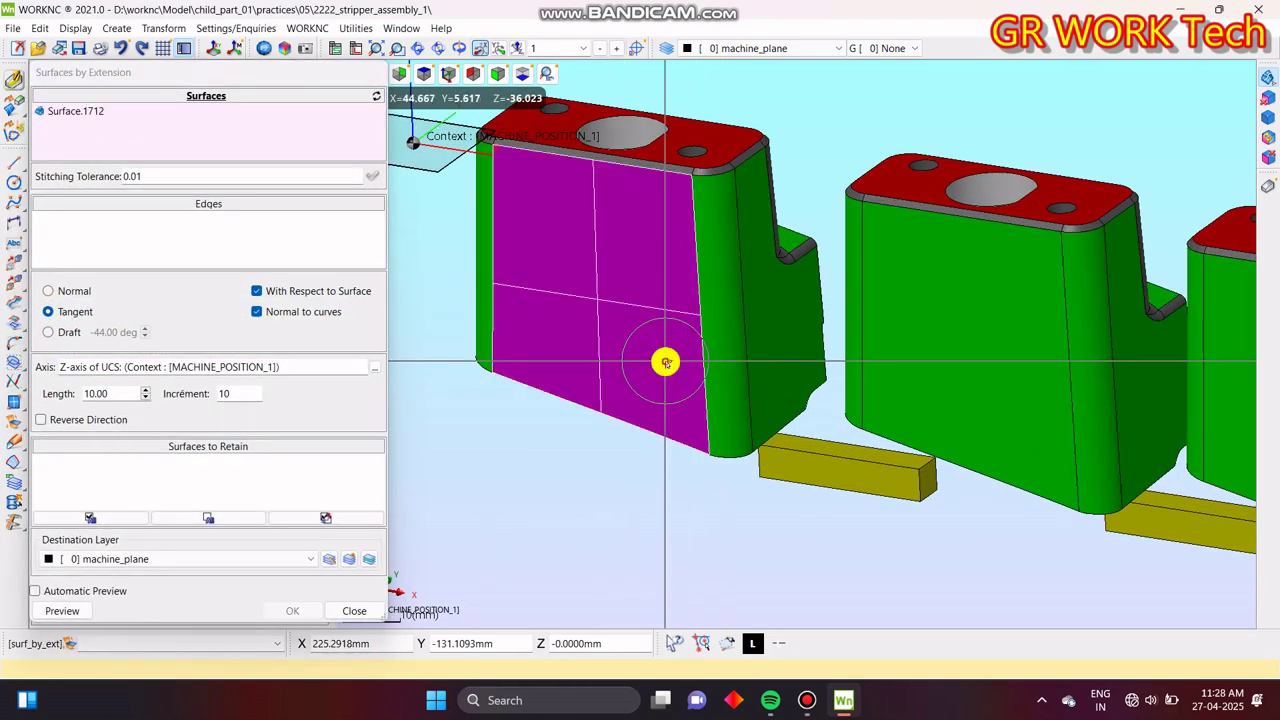
left_click(758, 377)
left_click(800, 370)
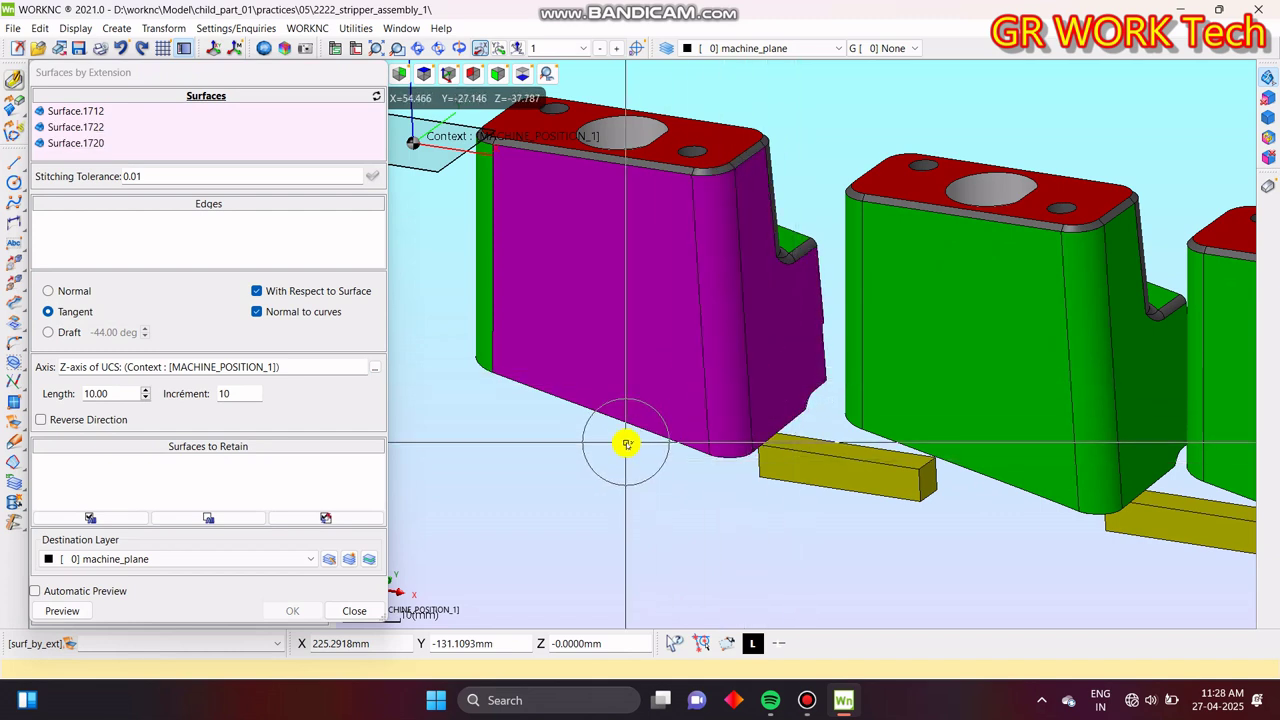
middle_click(613, 477)
- Extend the lower edges of the first lifter's front face tangentially with a length of 5 mm
left_click(675, 441)
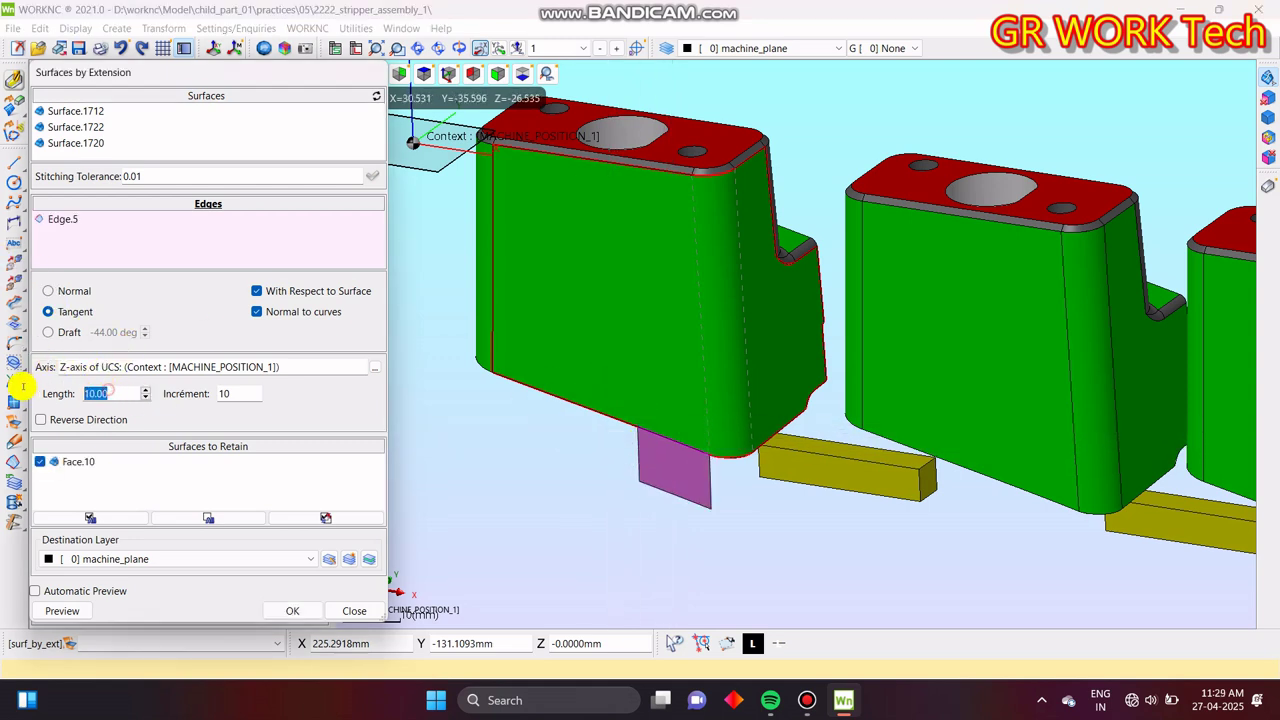
type("5")
left_click(589, 413)
left_click(766, 443)
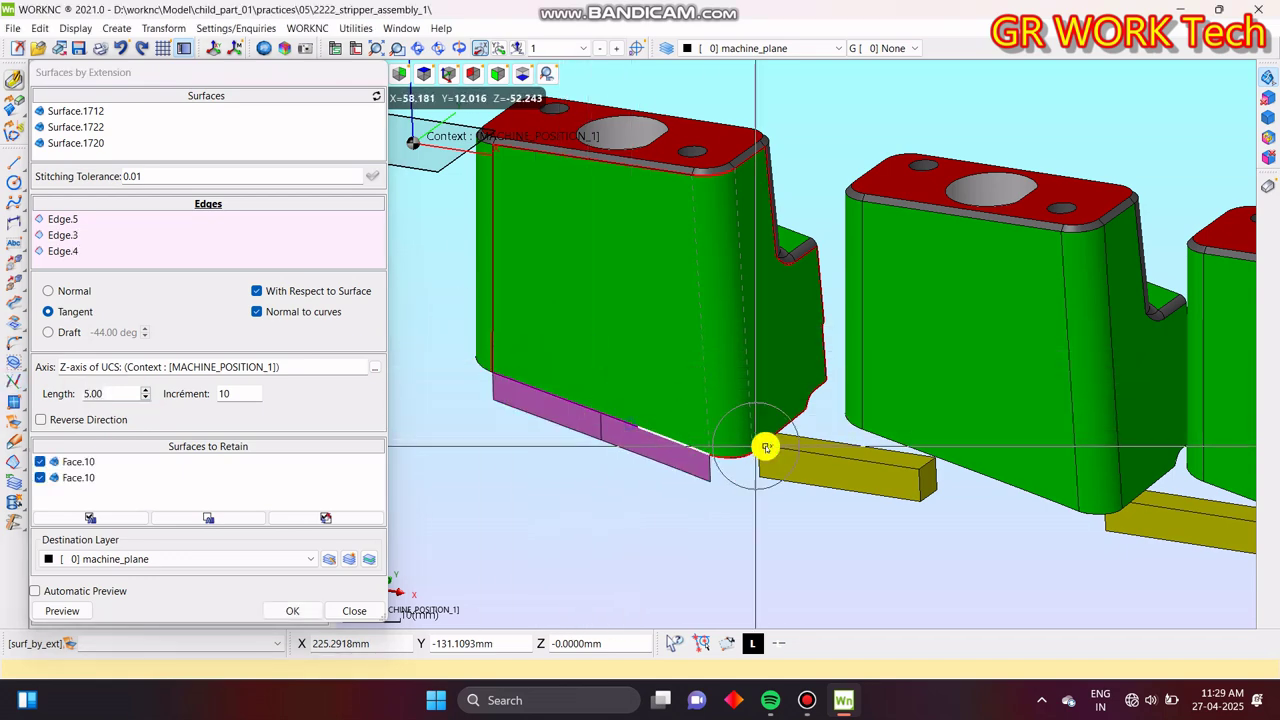
- Add the lower edges of the rounded corner and side face, including the small curved segments, to the extension
scroll(766, 445, "up", 3)
scroll(720, 464, "up", 2)
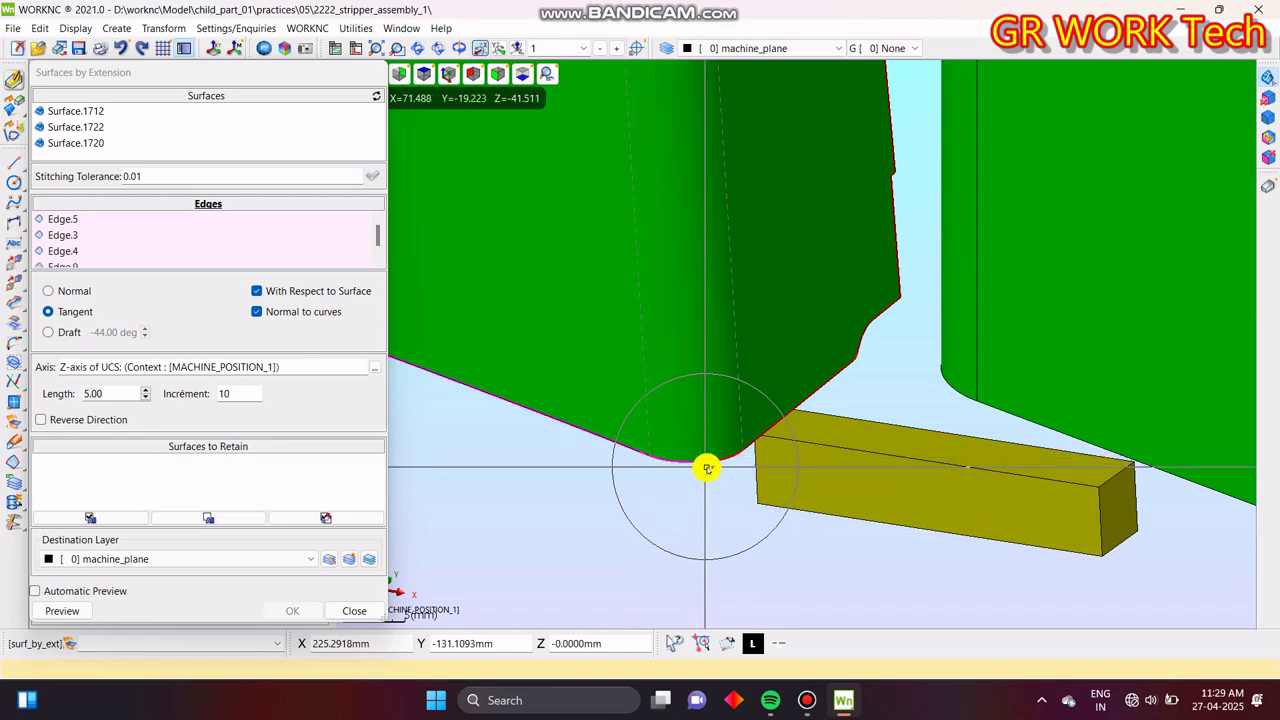
left_click(771, 462)
left_click(774, 414)
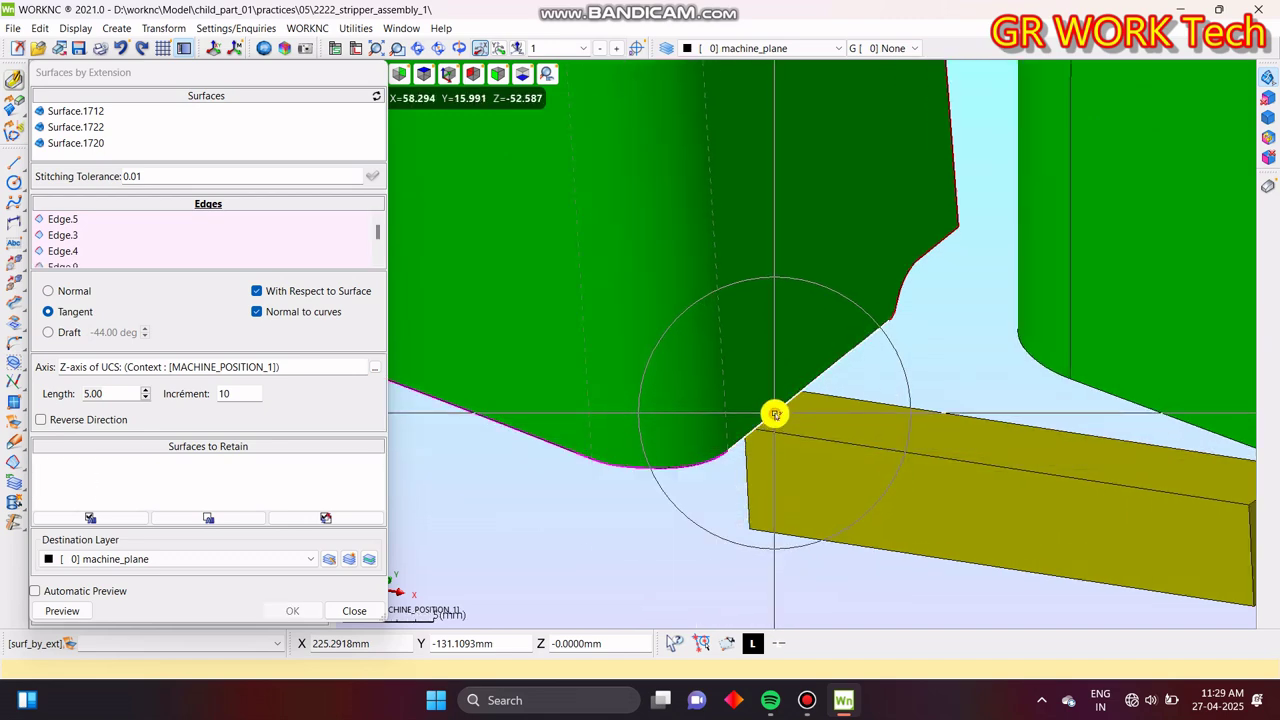
middle_click_drag(918, 350, 841, 415)
scroll(819, 376, "up", 2)
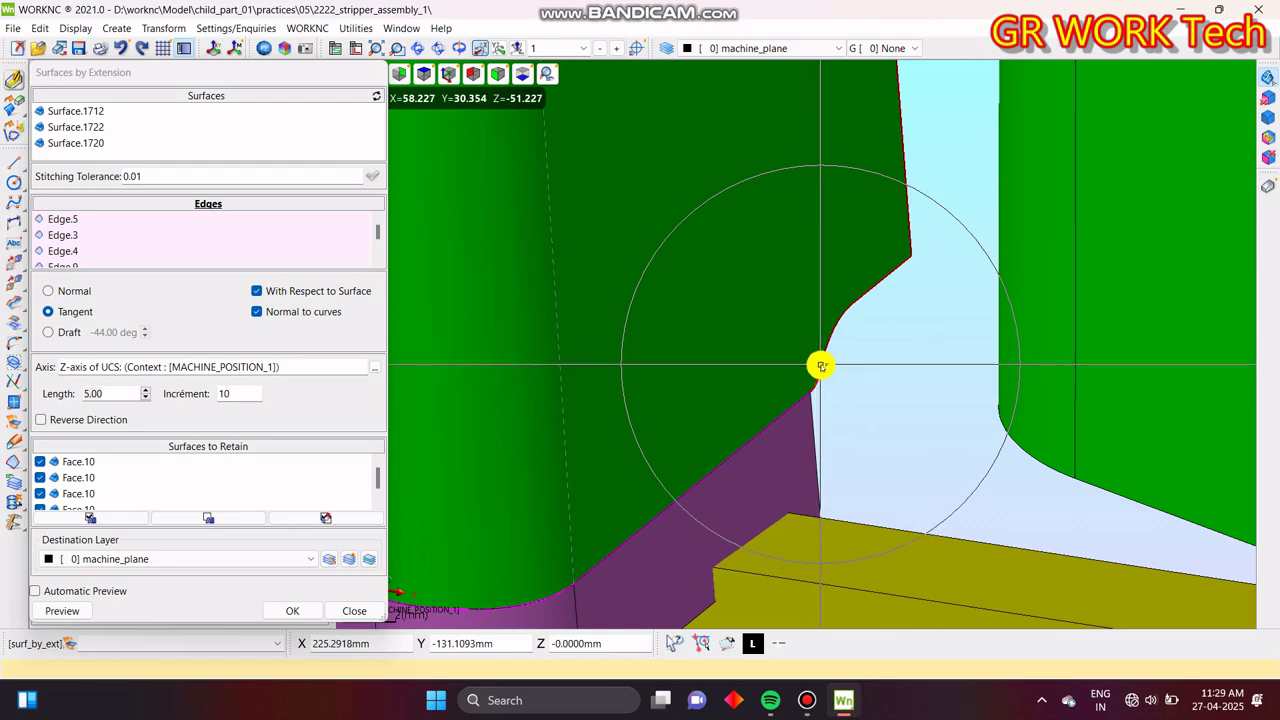
left_click(820, 366)
scroll(831, 379, "up", 2)
left_click(822, 341)
middle_click_drag(884, 249, 545, 490)
- Create a new destination layer named surface_ex and generate the extension surfaces on it
left_click(358, 561)
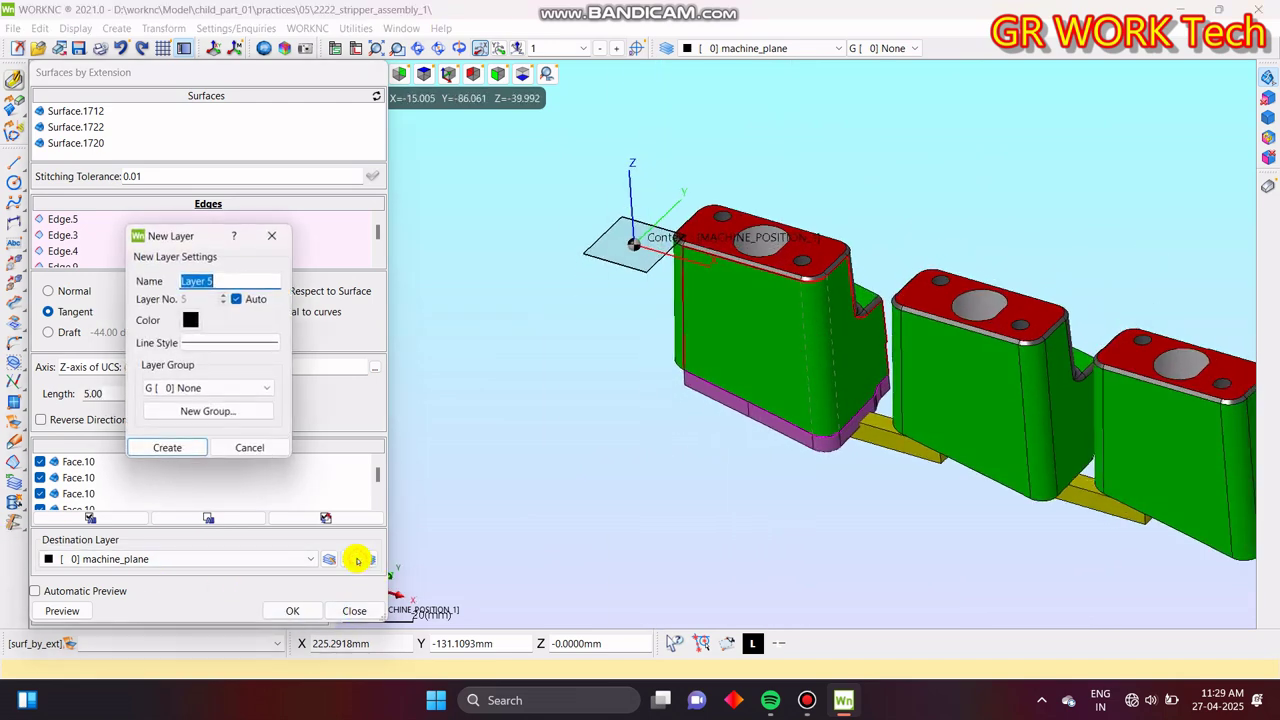
type("surface_ex")
key("Return")
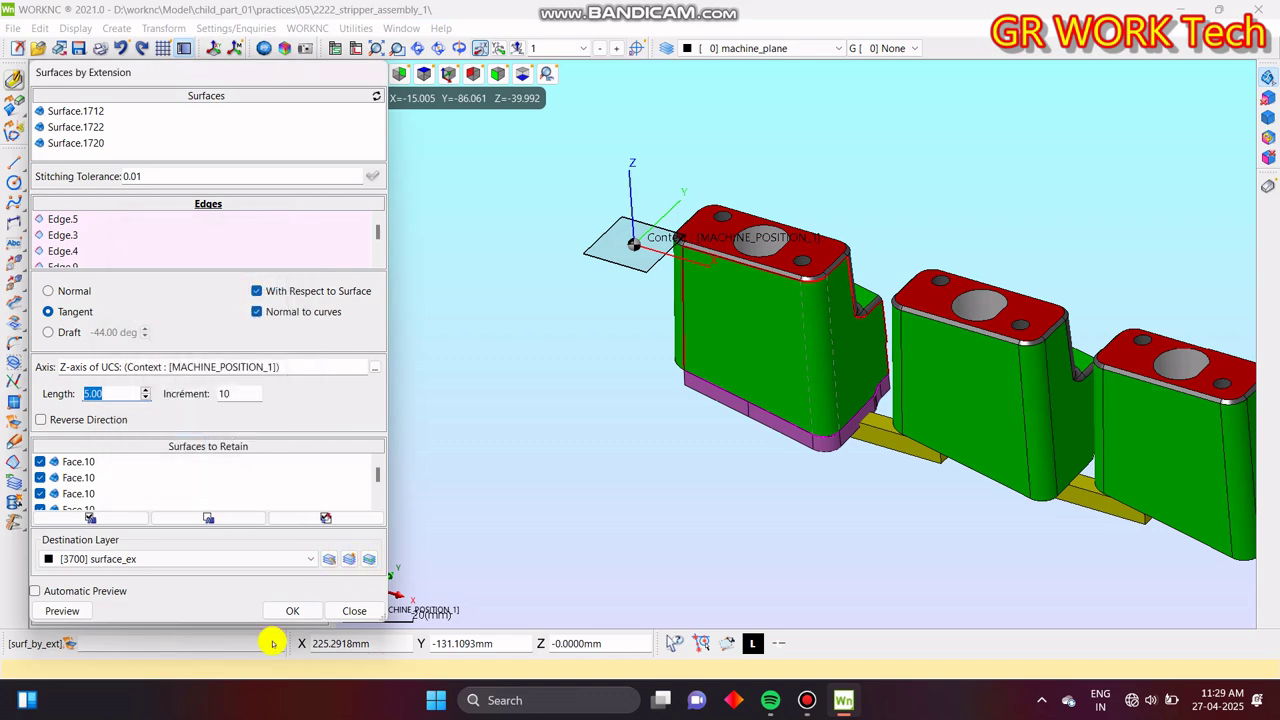
left_click(302, 611)
- Select the first lifter's back face, remaining side face and rounded corner for extension, and pick the back face's lower edge
middle_click_drag(840, 450, 897, 423)
scroll(621, 392, "up", 1)
middle_click_drag(624, 368, 754, 354)
scroll(596, 312, "up", 2)
left_click(610, 380)
left_click(569, 326)
middle_click_drag(569, 326, 723, 369)
left_click(733, 347)
middle_click(728, 355)
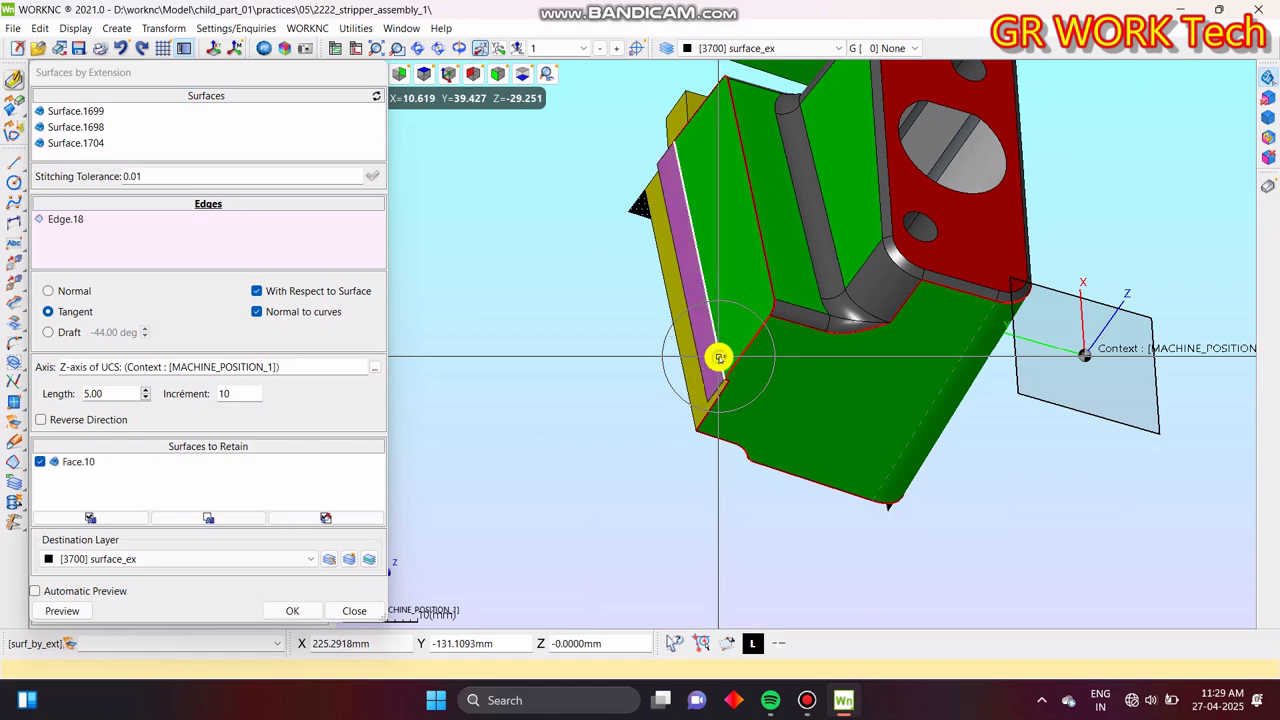
- Add the side face's lower edges to the extension, including the small curved segments at the step
middle_click(733, 447)
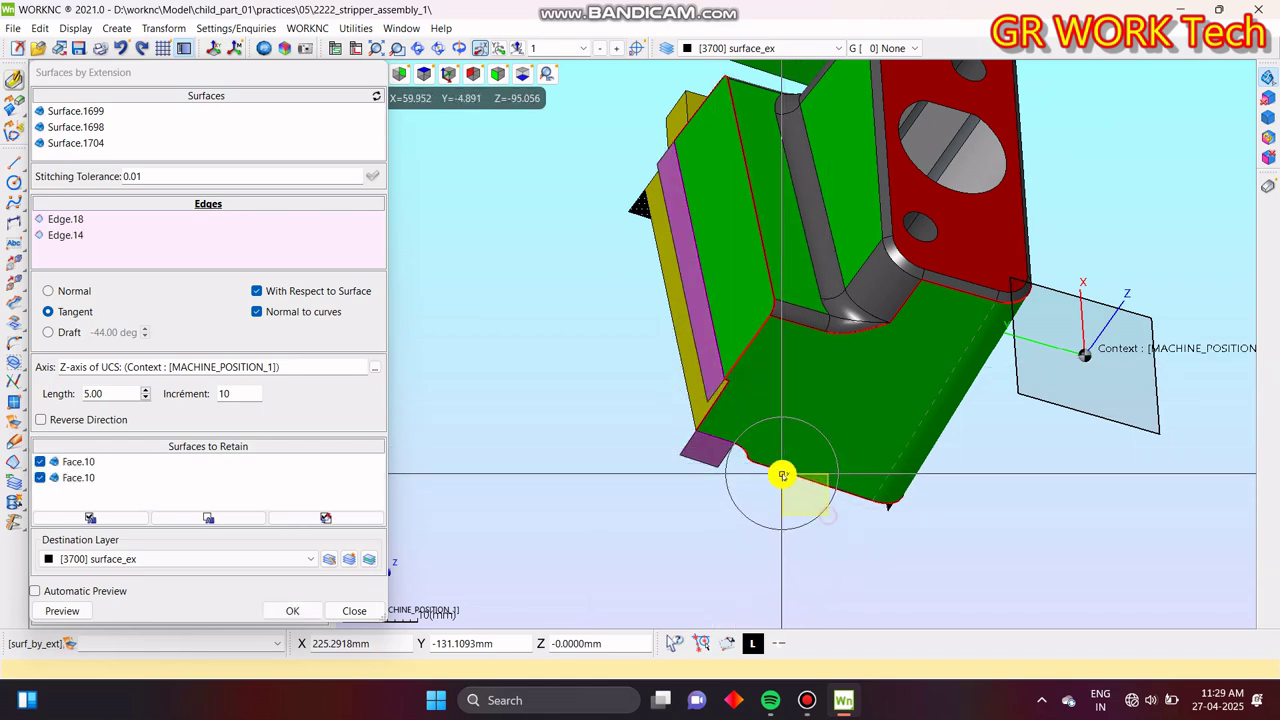
left_click(903, 468)
scroll(814, 457, "up", 5)
left_click(736, 498)
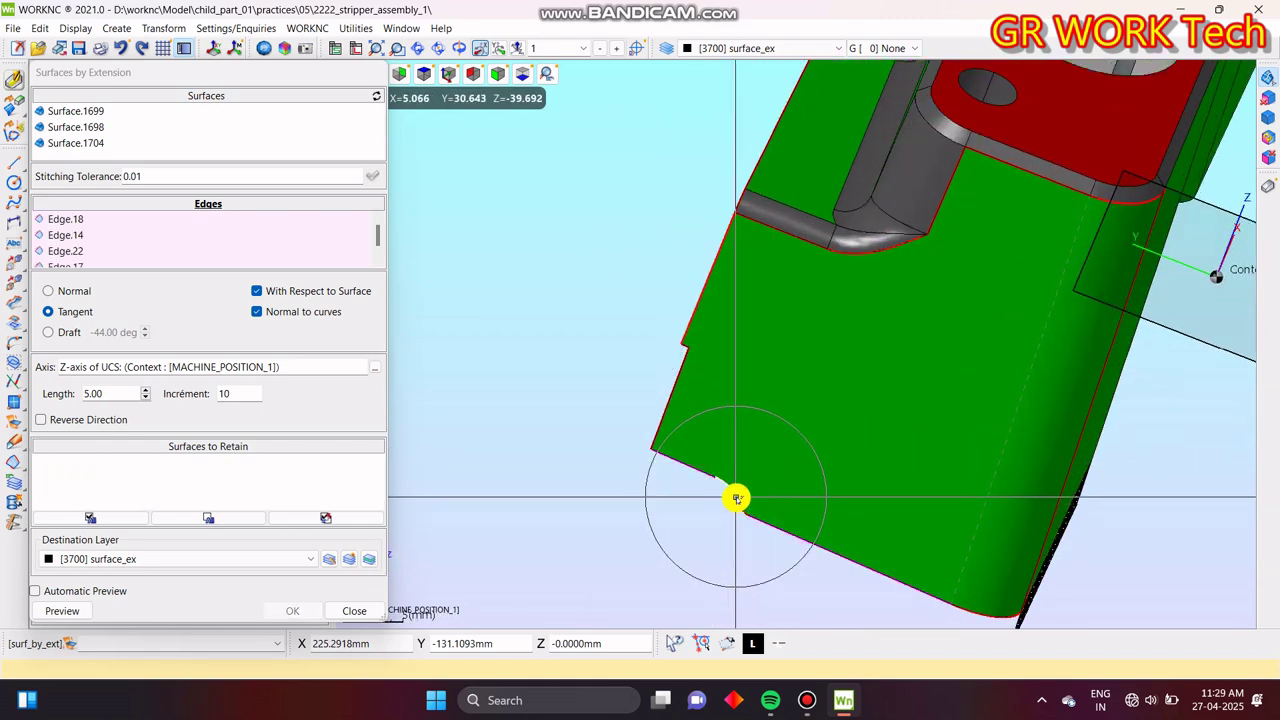
middle_click(736, 498)
scroll(710, 431, "up", 3)
middle_click(652, 454)
scroll(594, 374, "up", 4)
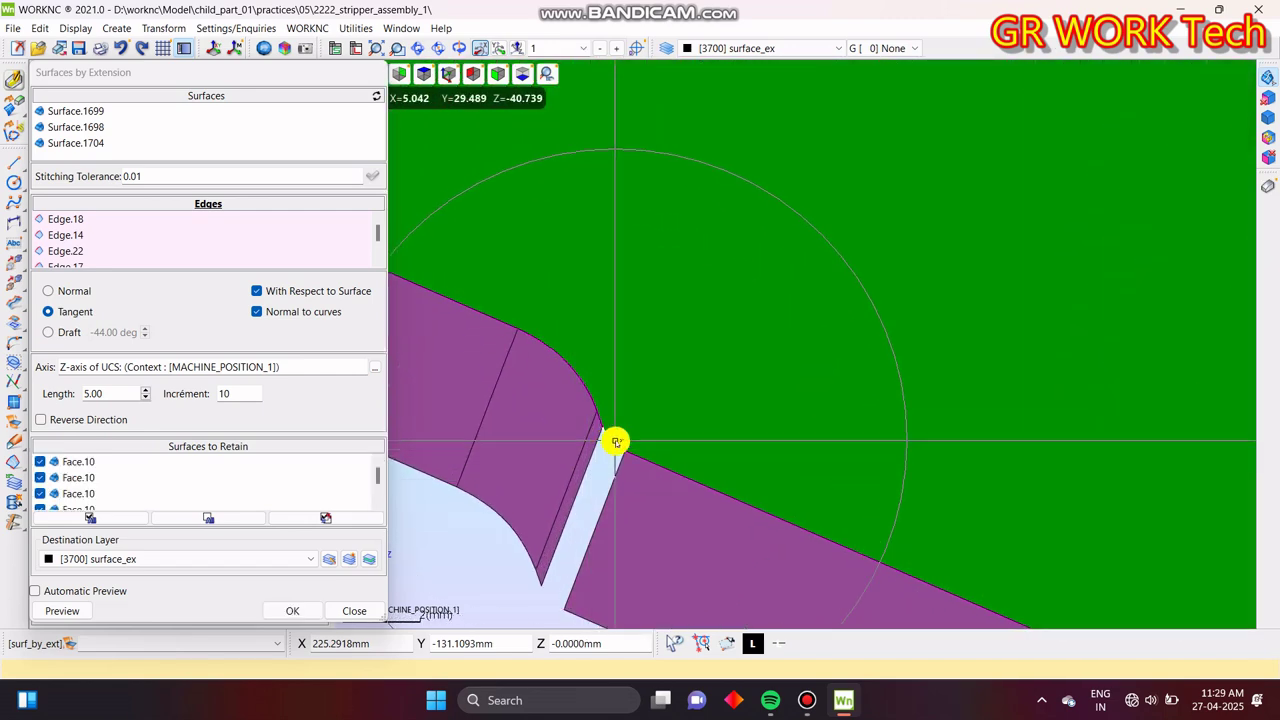
- Add the rounded corner's lower edge and generate the 5 mm tangent extension surfaces on the surface_ex layer
scroll(616, 441, "down", 5)
right_click_drag(557, 391, 740, 443)
scroll(745, 480, "up", 3)
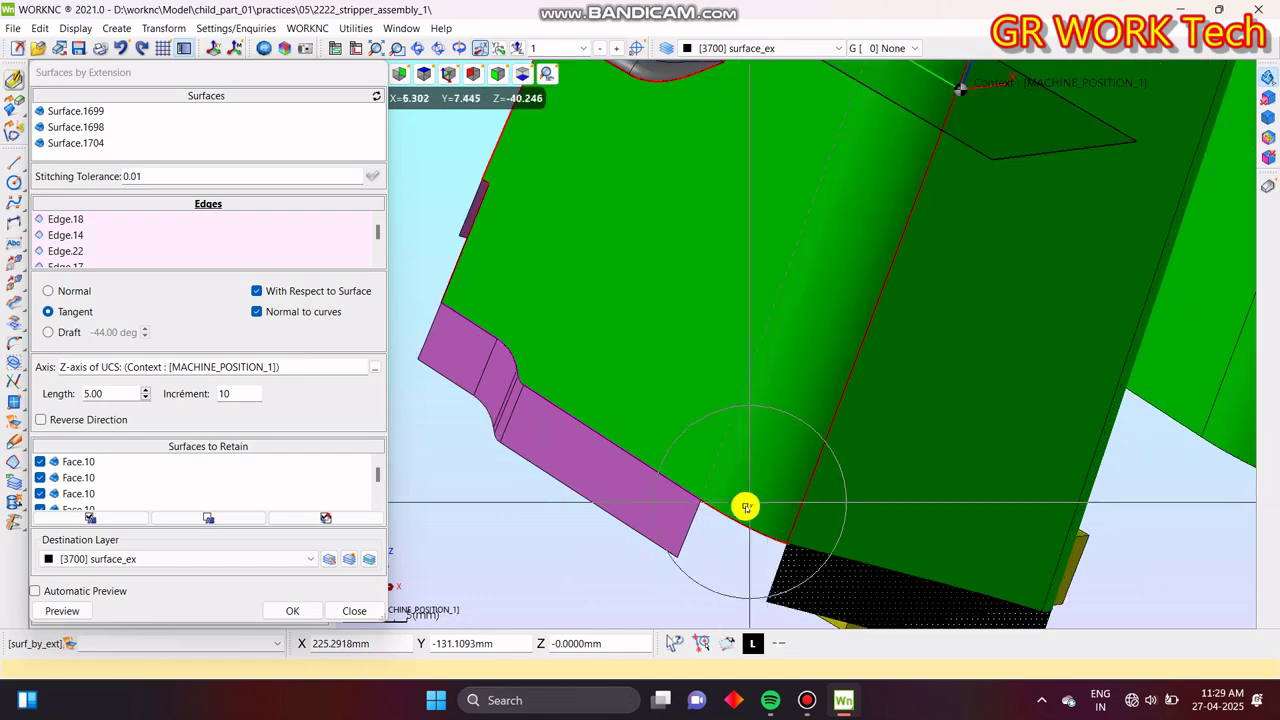
right_click_drag(743, 523, 931, 483)
scroll(746, 478, "up", 3)
scroll(718, 438, "up", 4)
left_click(629, 368)
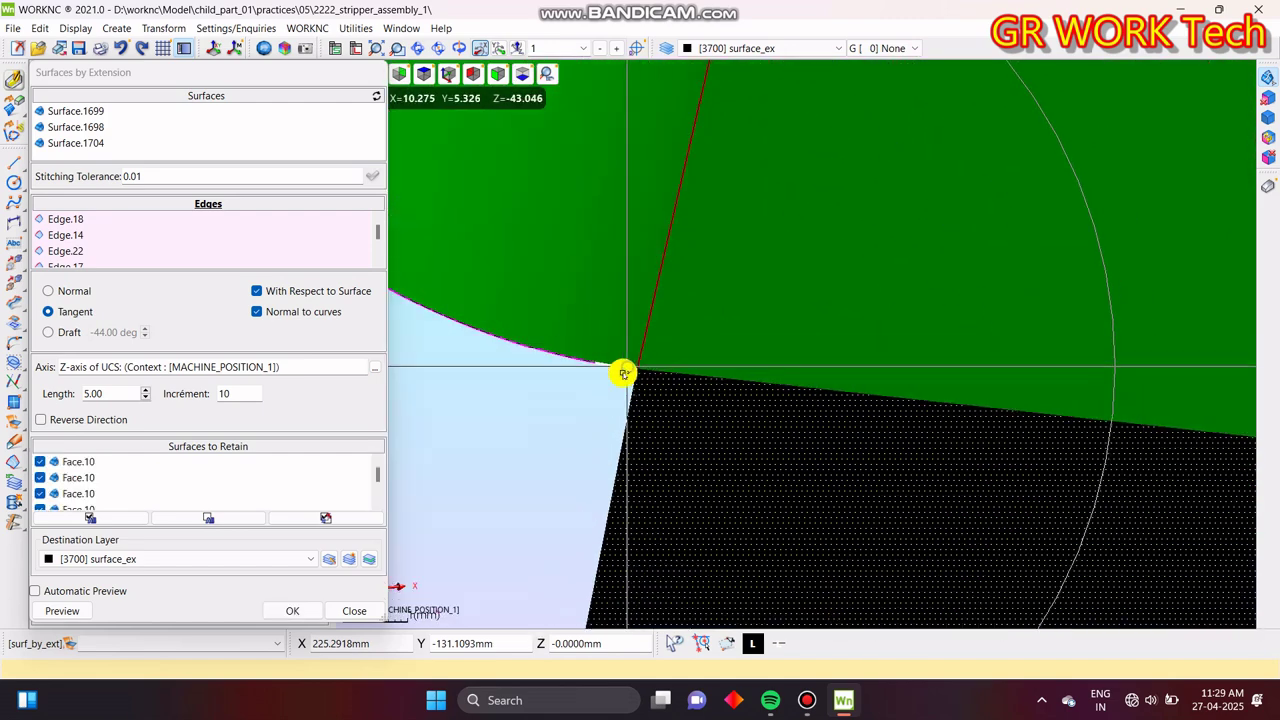
middle_click(629, 368)
scroll(603, 424, "down", 4)
scroll(604, 424, "down", 5)
right_click_drag(771, 451, 796, 533)
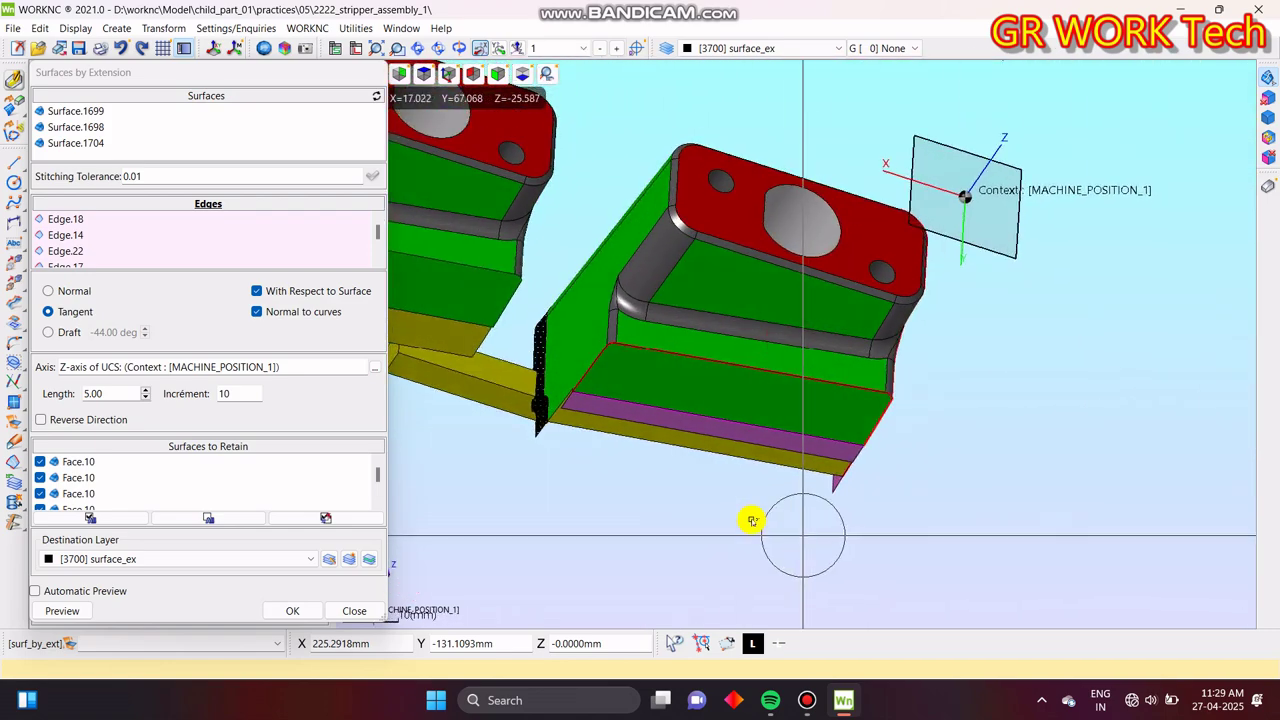
left_click(298, 605)
- Select the first lifter's two side faces for extension and pick the short end edge beside the back extension strip
scroll(820, 463, "up", 8)
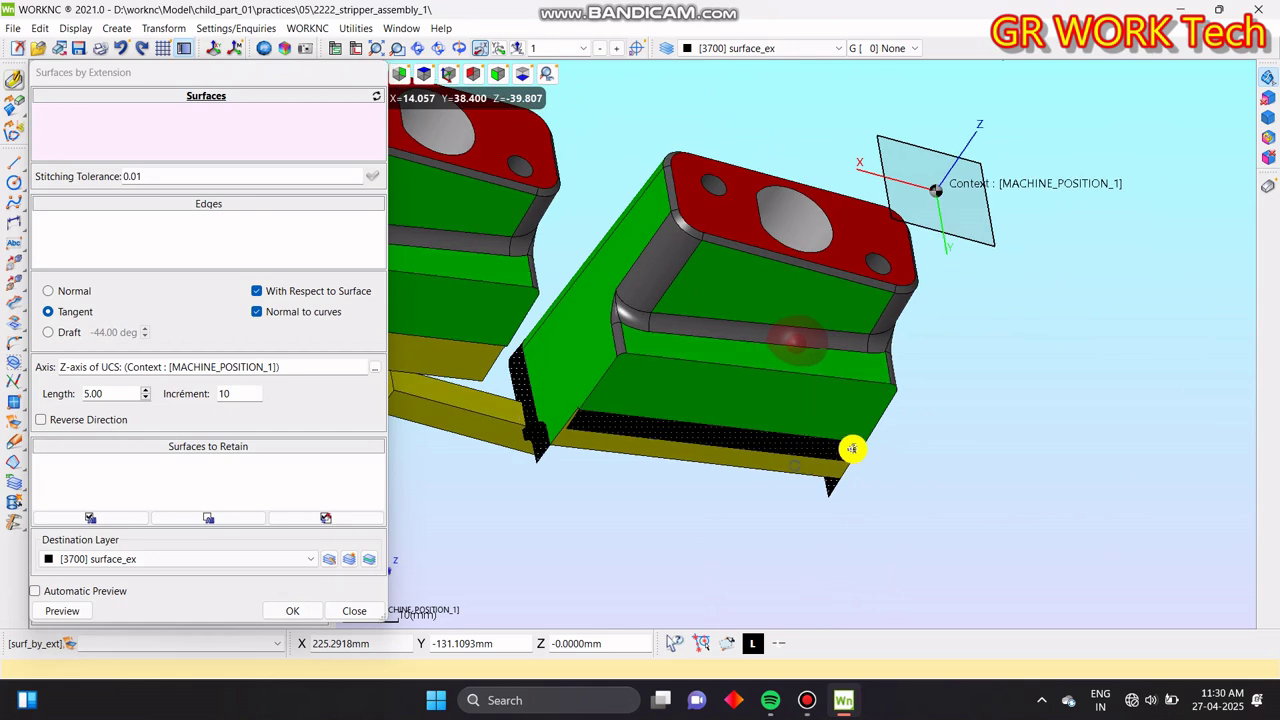
right_click_drag(554, 429, 620, 460)
scroll(620, 460, "up", 3)
middle_click_drag(828, 392, 906, 366)
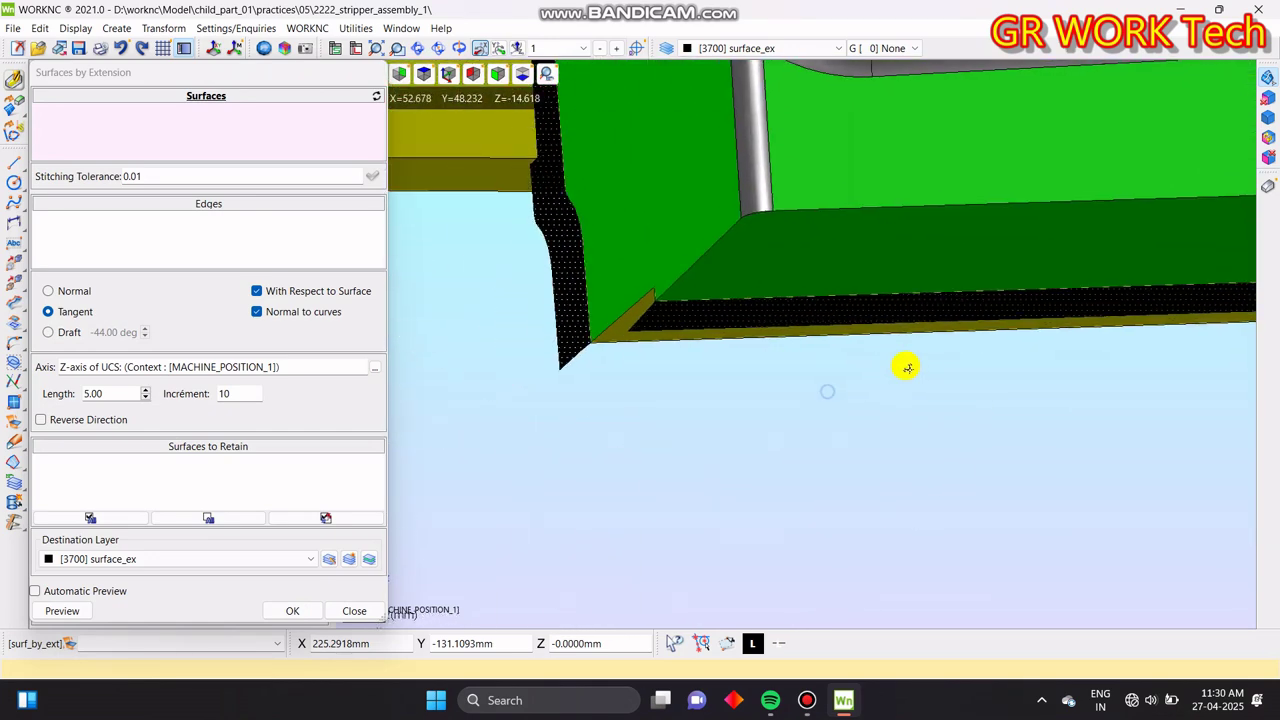
right_click_drag(648, 285, 777, 317)
left_click(612, 291)
right_click_drag(612, 291, 877, 277)
left_click(1051, 260)
left_click(1032, 289)
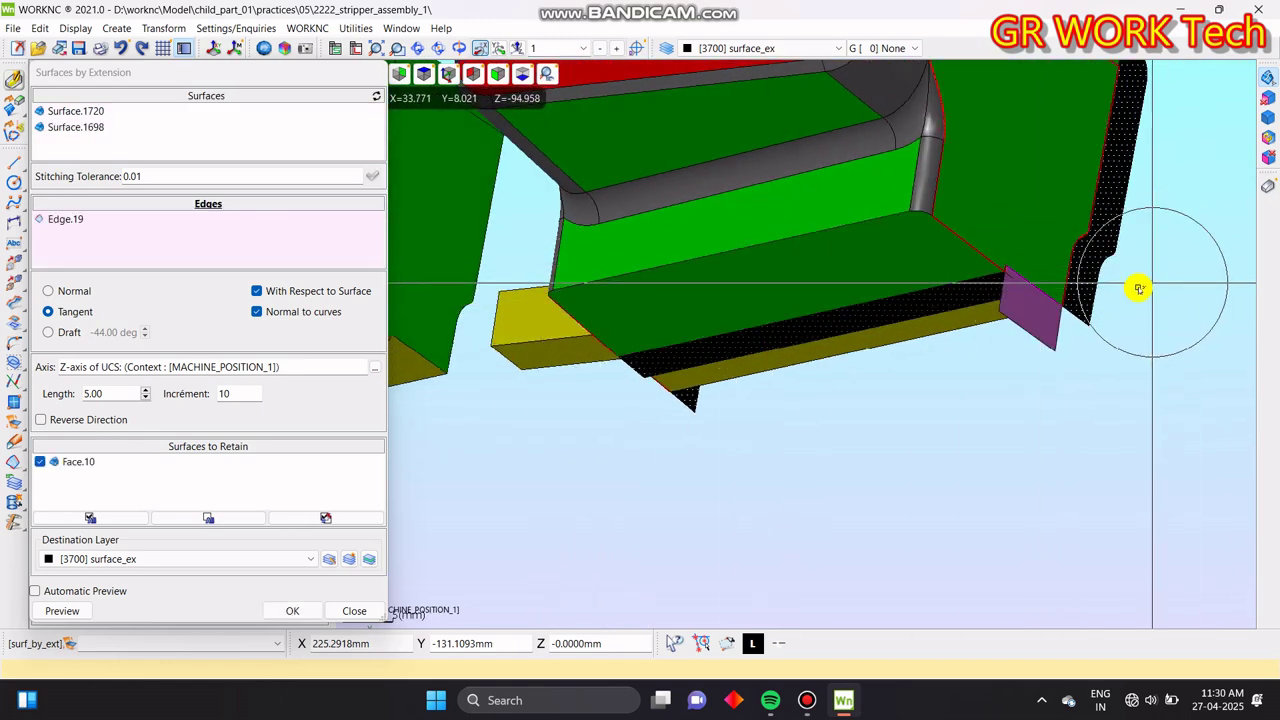
- Try an extension length of 0.5 mm for the short end edge
double_click(122, 393)
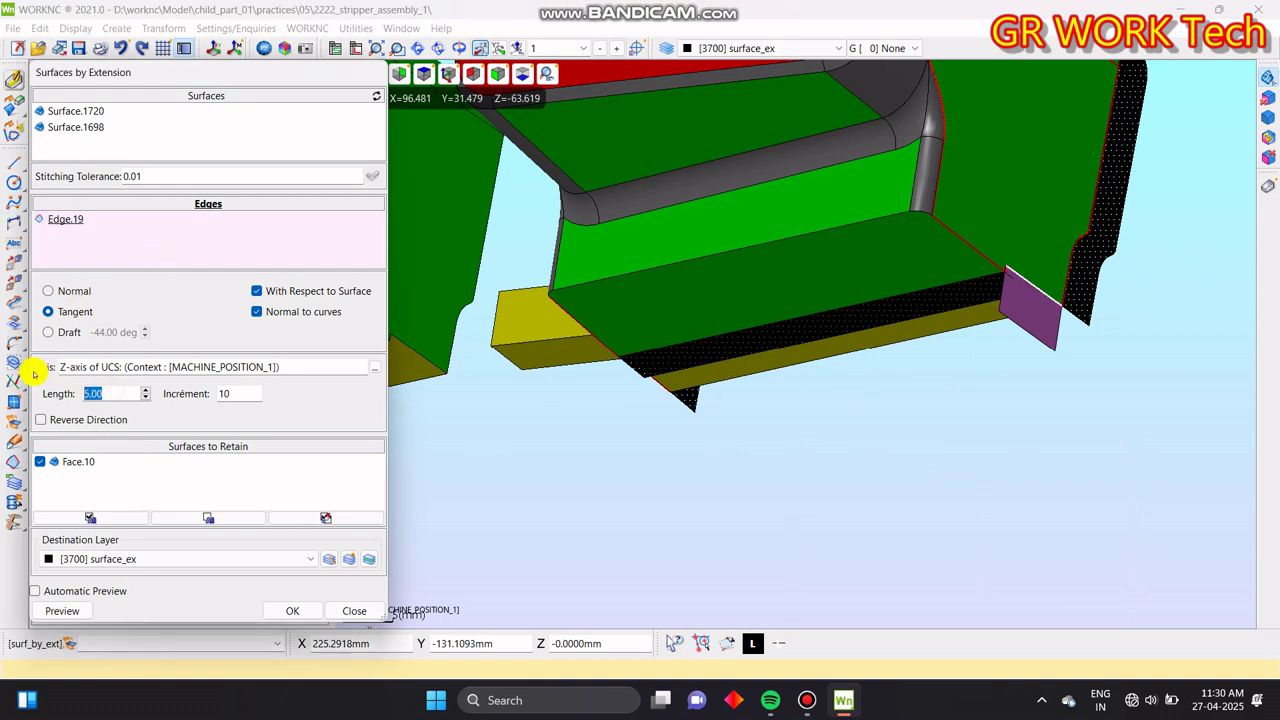
type(".5")
key("Return")
middle_click(936, 338)
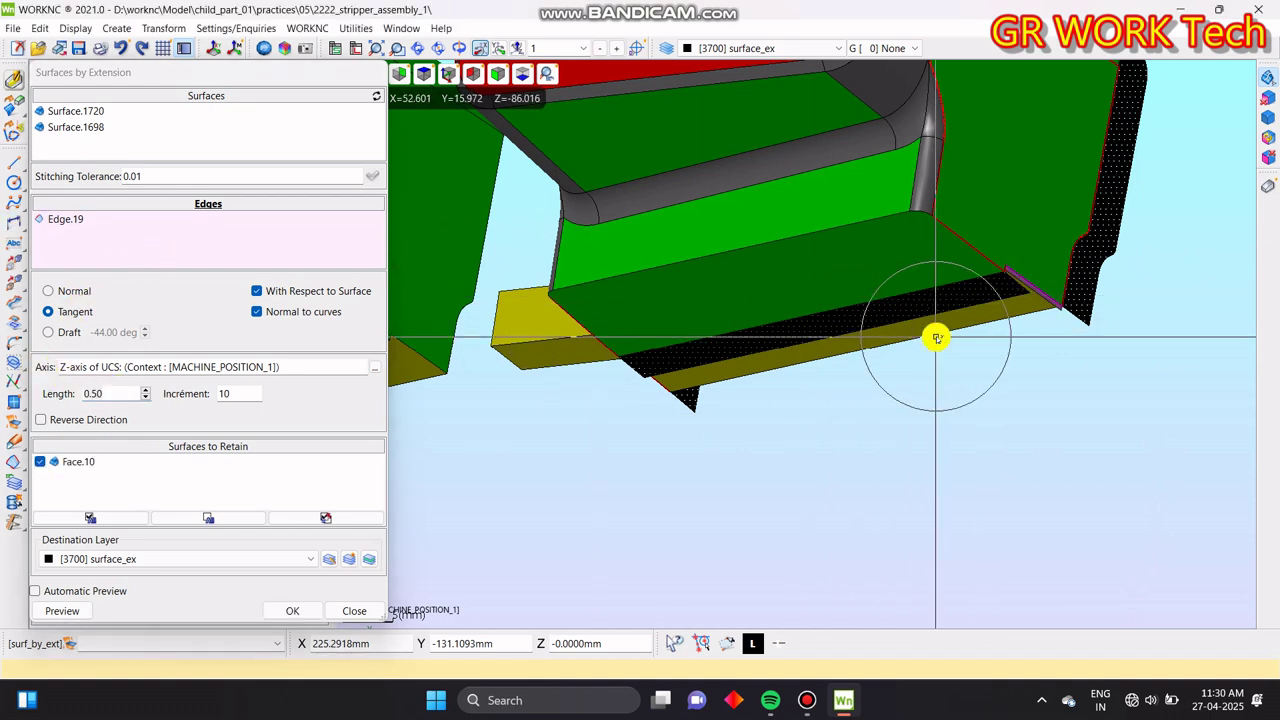
- Set the extension length to 1 mm, add the matching short edge on the opposite side face and generate the surfaces
double_click(119, 393)
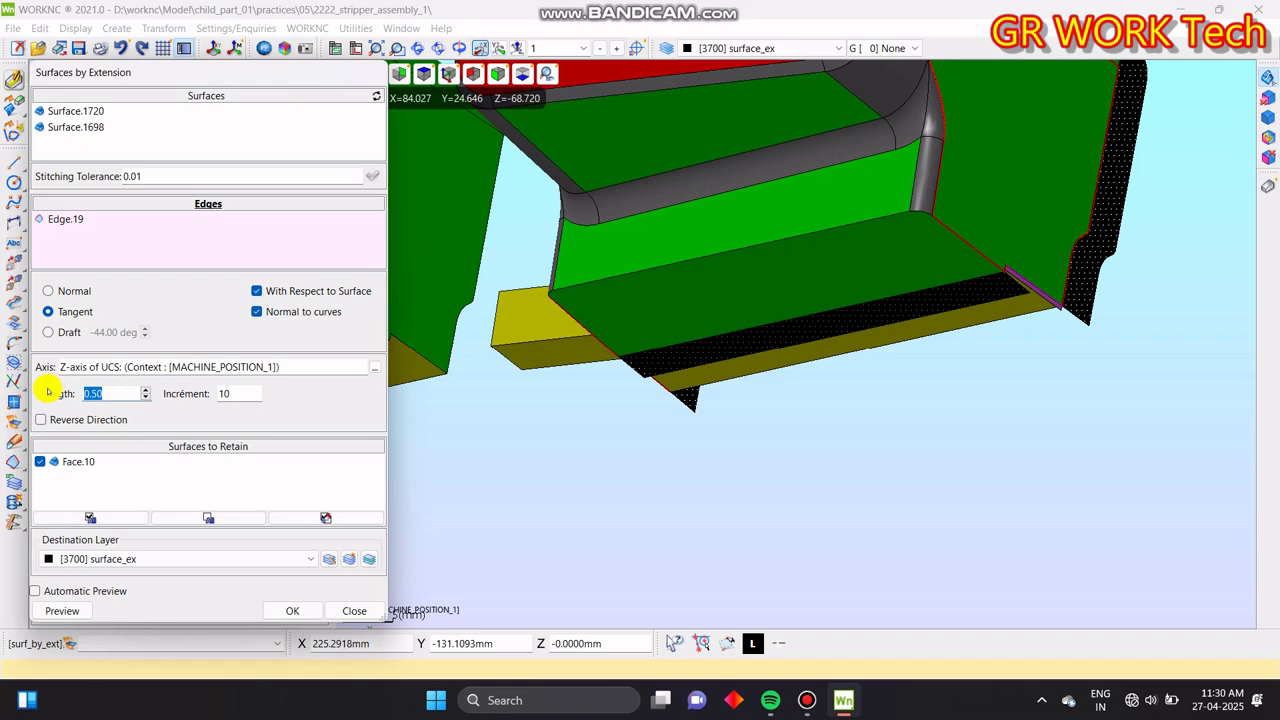
middle_click(934, 363)
middle_click_drag(1046, 343, 1183, 294)
scroll(526, 440, "up", 2)
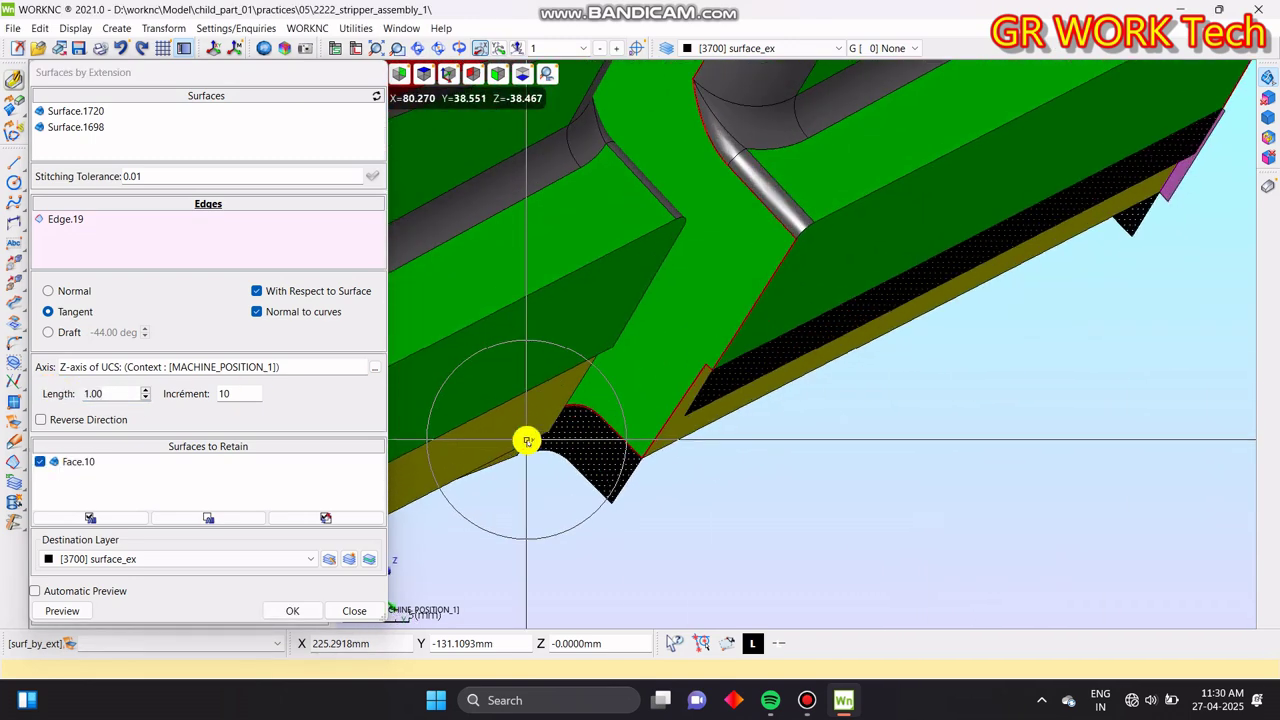
left_click(674, 424)
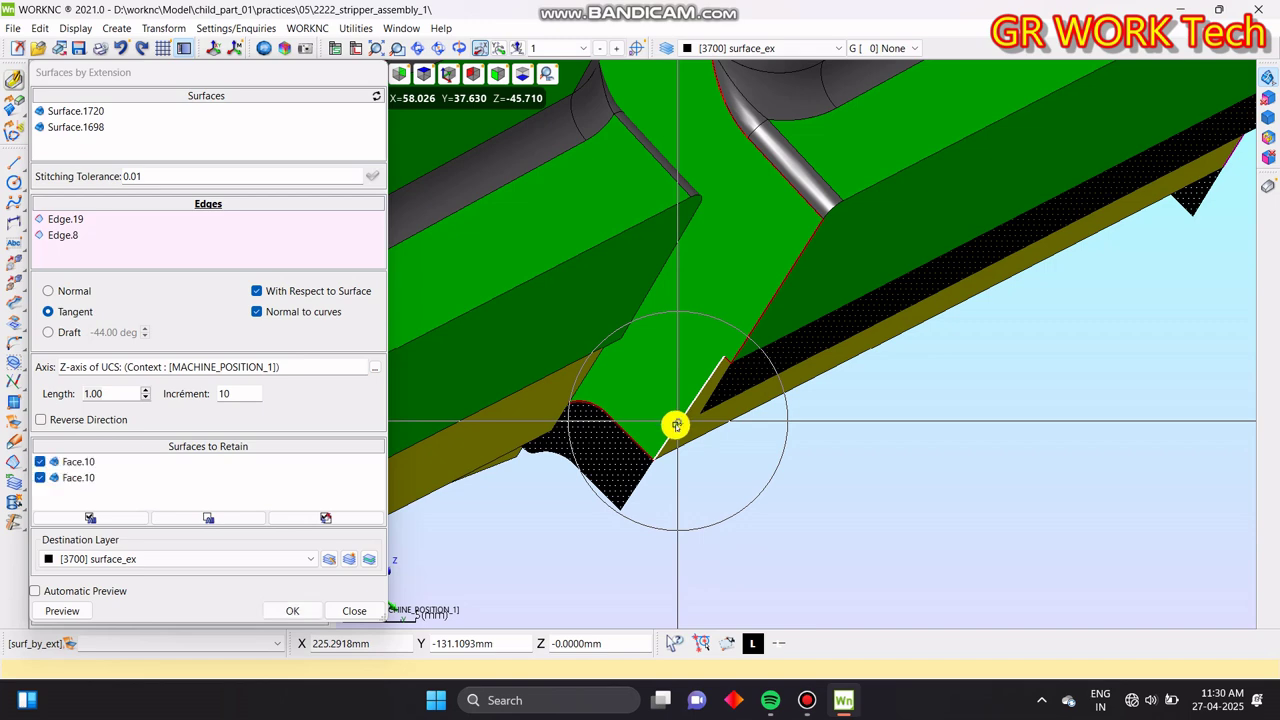
left_click(300, 603)
- Select the end extension strips under both side faces and pick the first strip's outer end edge for a 1 mm extension
scroll(929, 291, "up", 6)
scroll(660, 467, "up", 2)
middle_click_drag(688, 444, 661, 344)
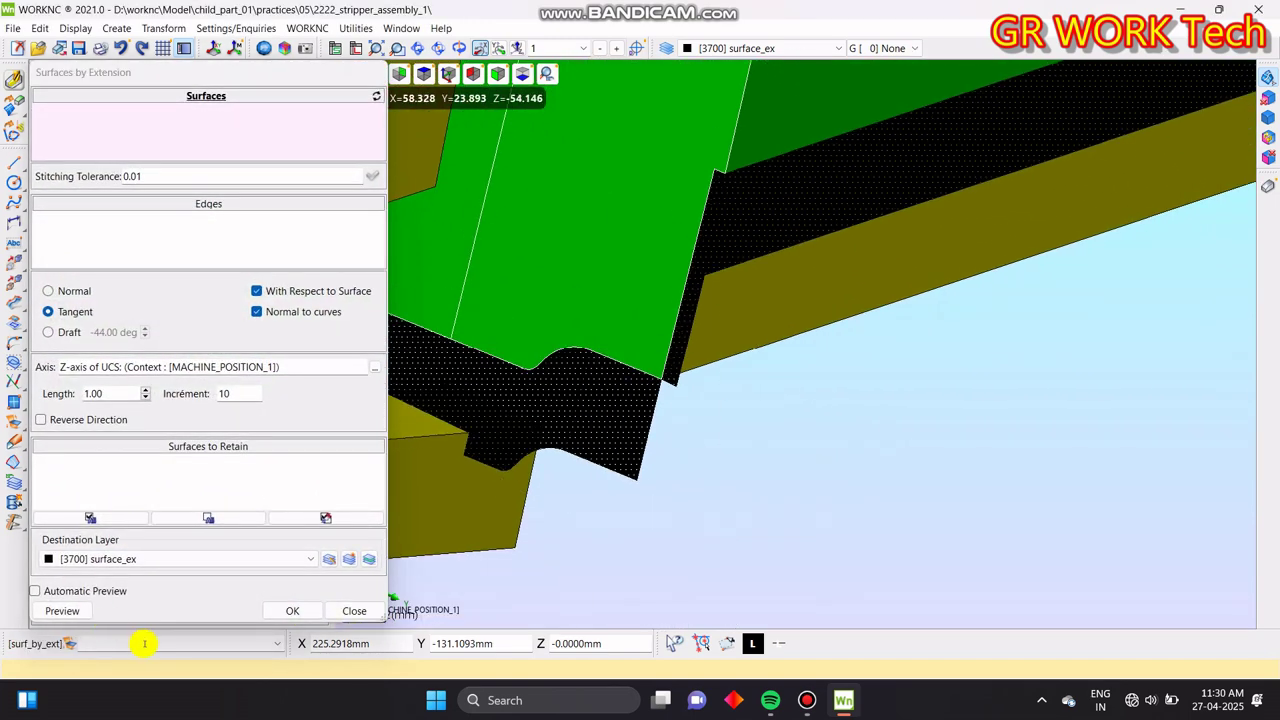
left_click(637, 417)
scroll(1051, 389, "down", 3)
middle_click_drag(1051, 389, 880, 432)
scroll(728, 306, "down", 4)
scroll(905, 488, "up", 4)
middle_click_drag(940, 520, 915, 380)
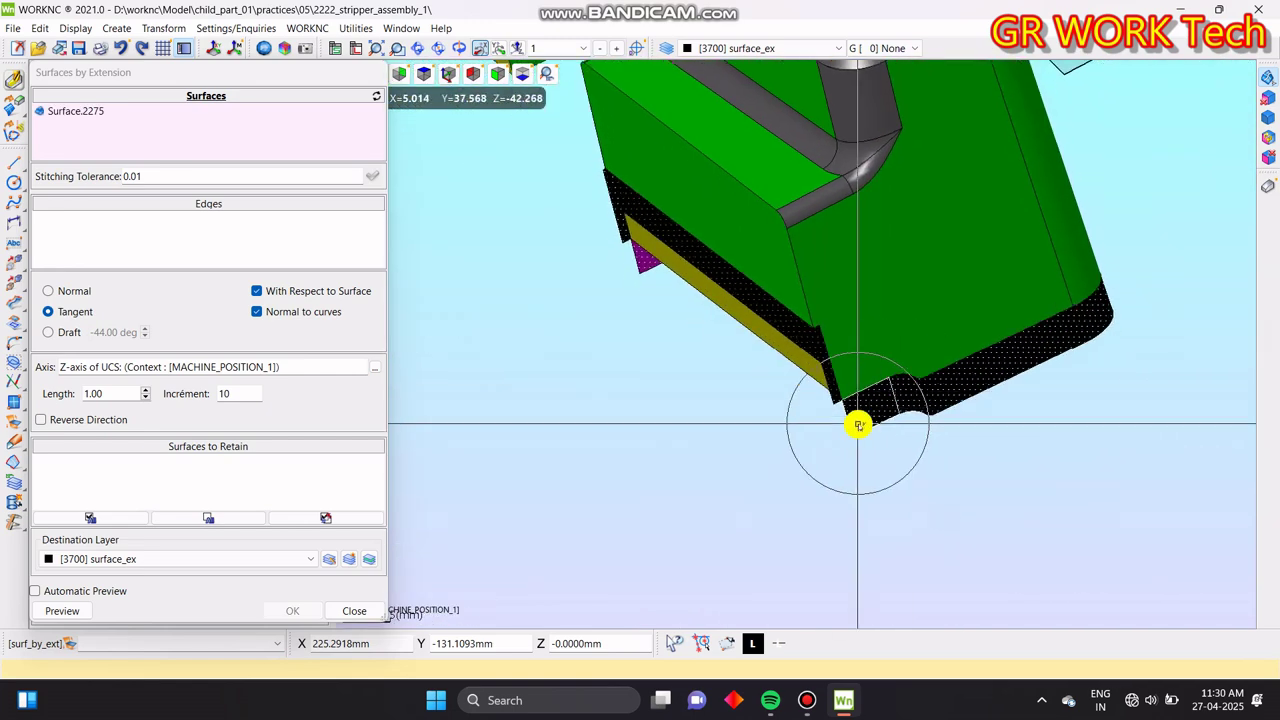
scroll(858, 425, "up", 3)
left_click(834, 380)
left_click(838, 404)
- Add the opposite strip's outer end edge, generate the 1 mm extensions and close the Surfaces by Extension dialog
middle_click_drag(786, 437, 762, 182)
middle_click_drag(868, 172, 974, 319)
left_click(873, 312)
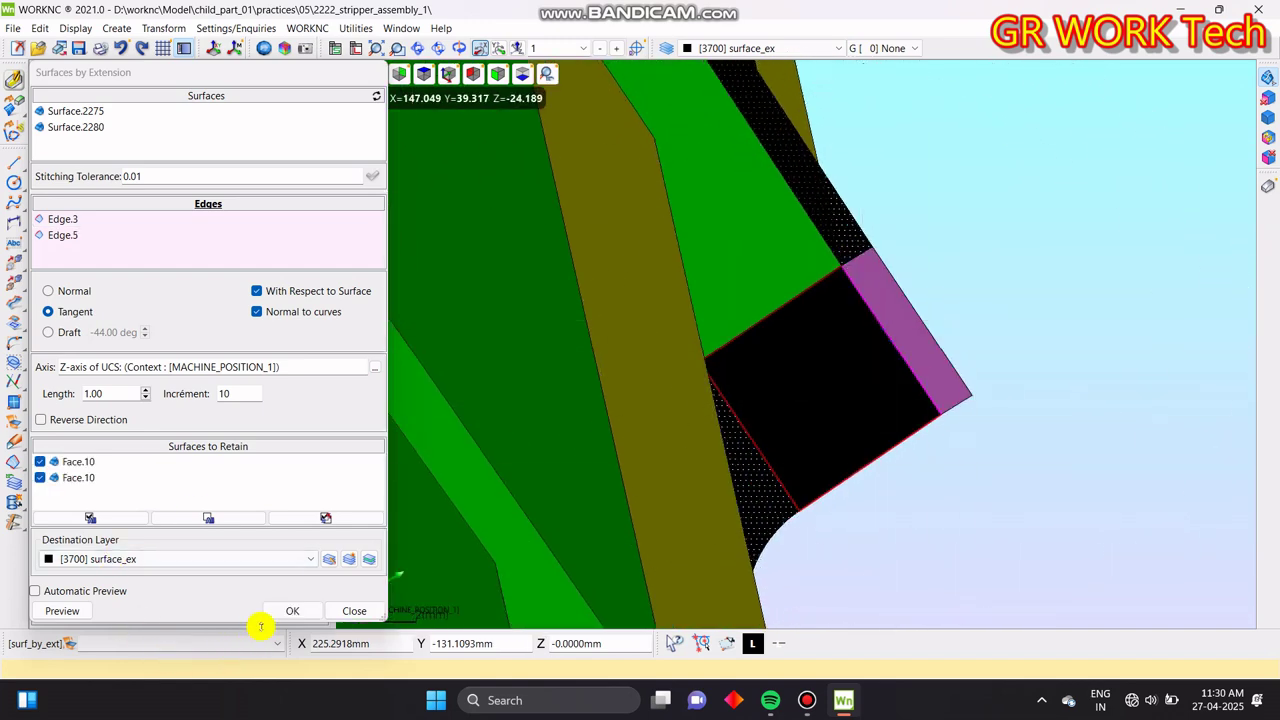
left_click(288, 611)
left_click(356, 610)
- Start a Multiple copy with all the black extension surfaces of the first lifter selected
middle_click_drag(949, 454, 975, 326)
key("ctrl+t")
scroll(877, 312, "down", 3)
scroll(879, 319, "up", 2)
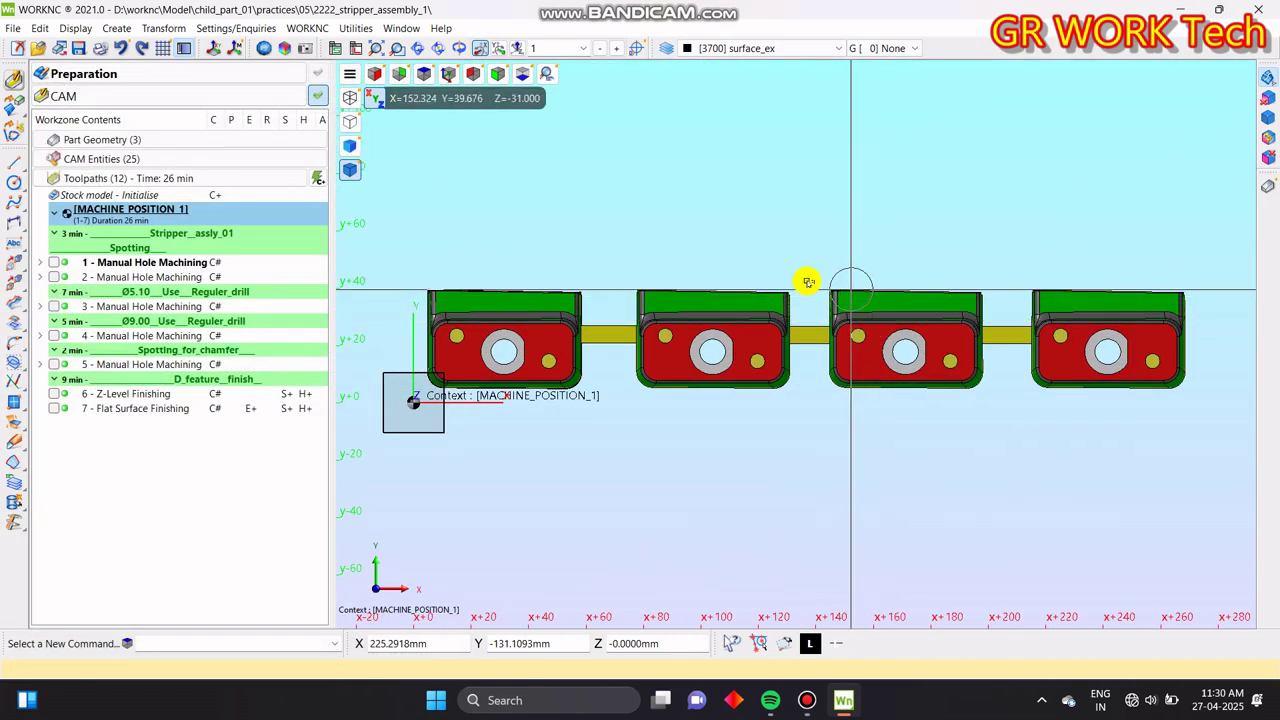
middle_click_drag(816, 474, 749, 491)
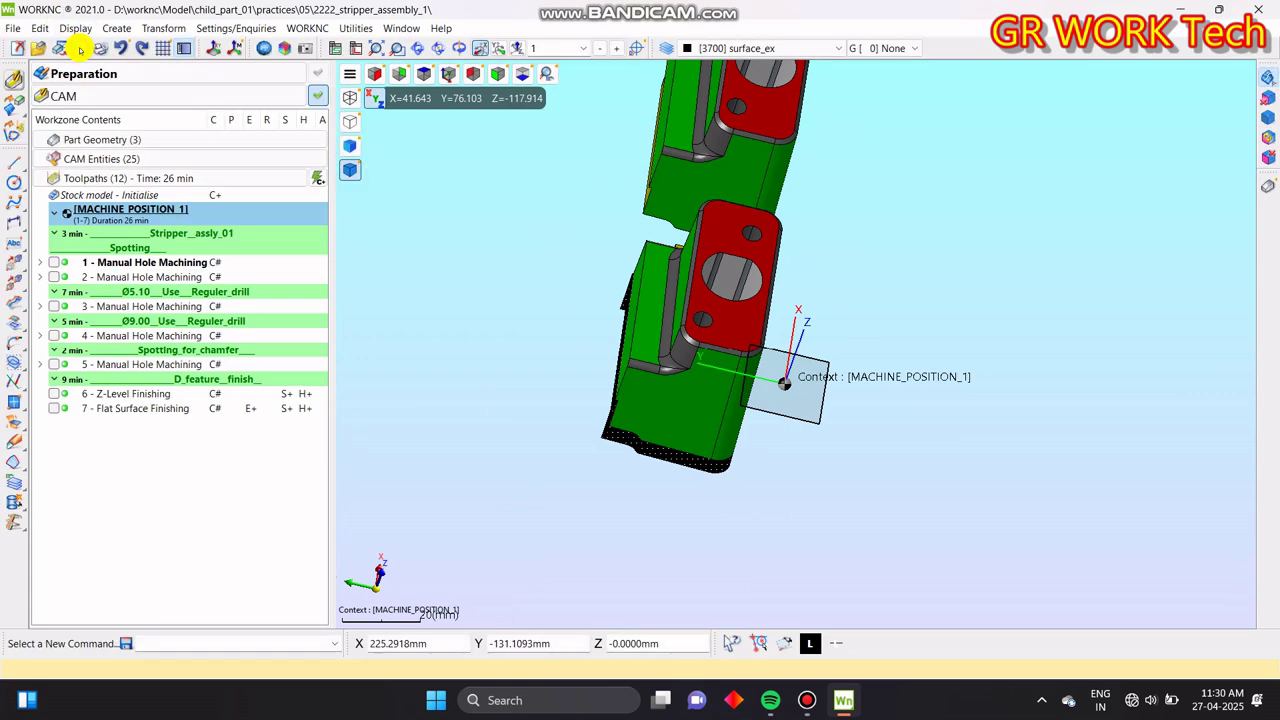
left_click(18, 276)
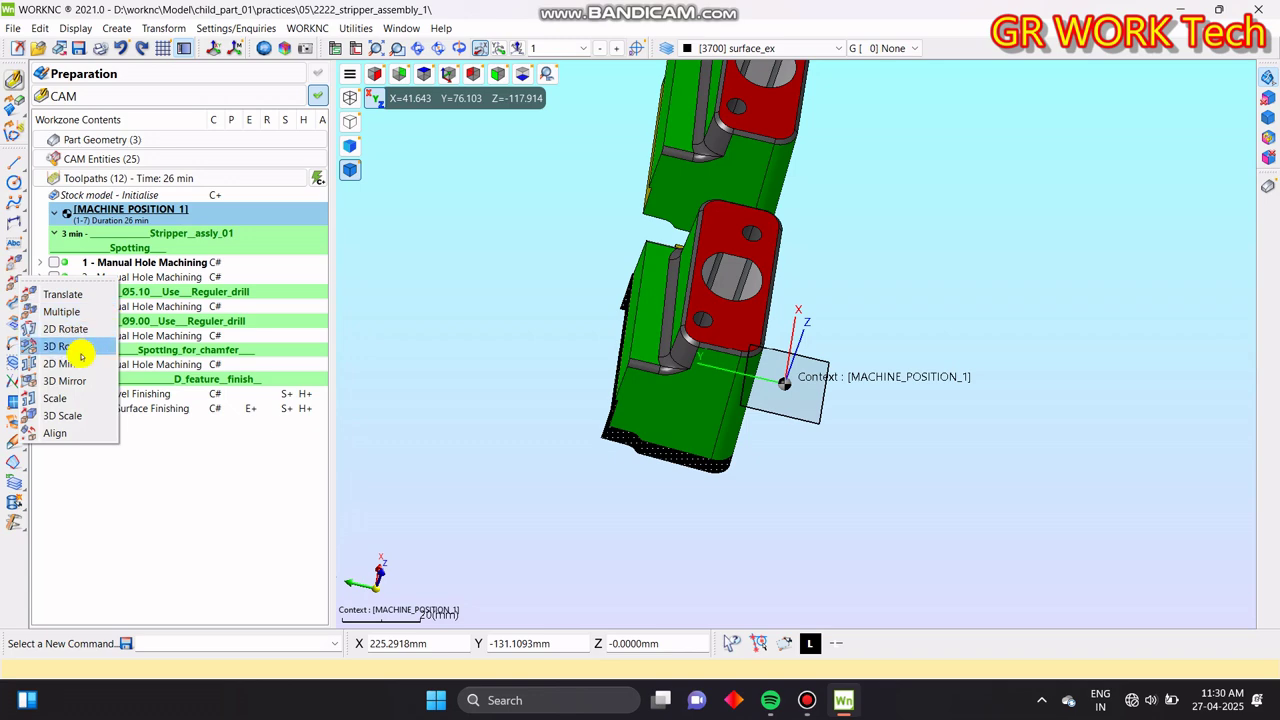
left_click(75, 313)
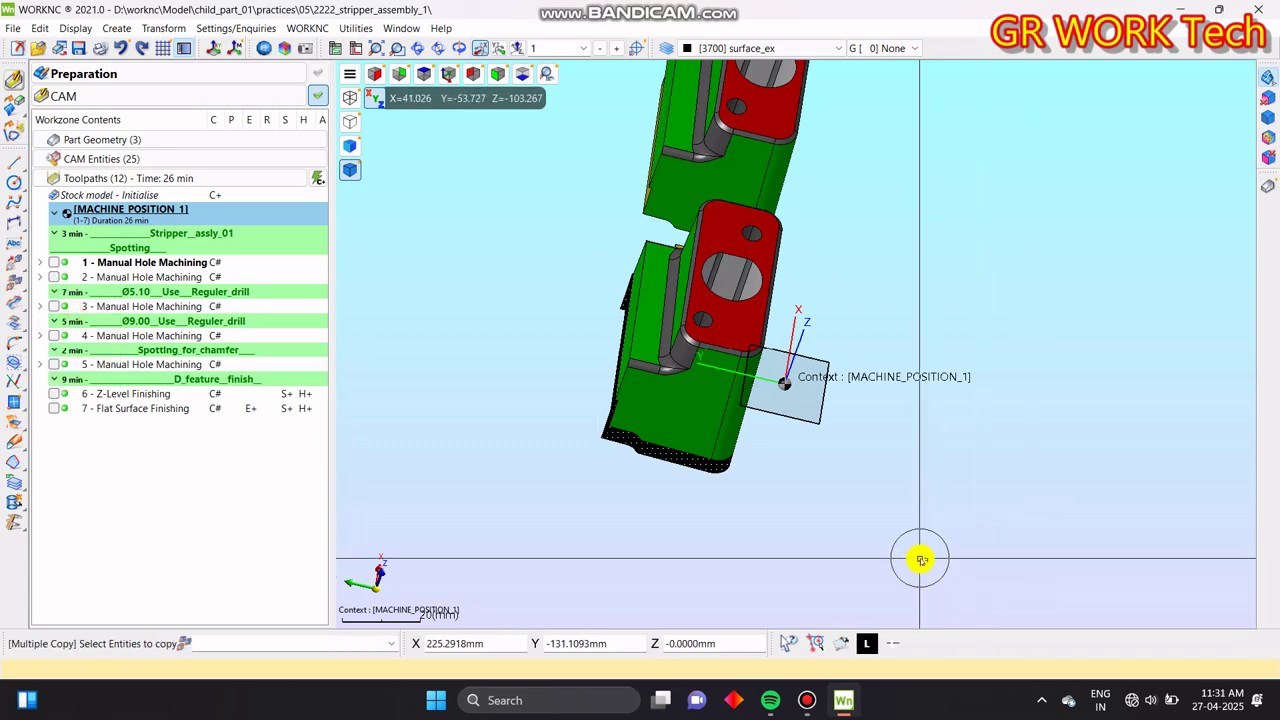
middle_click_drag(920, 554, 843, 471)
scroll(843, 471, "up", 3)
left_click(743, 504)
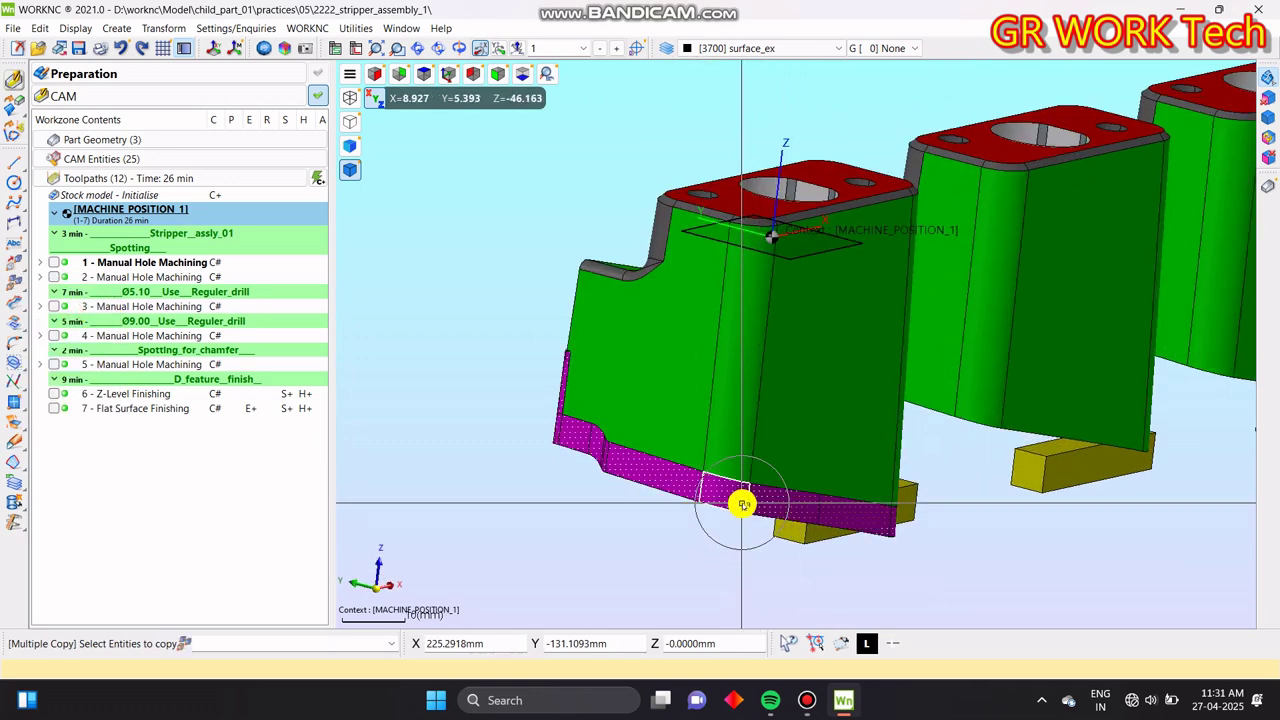
key("z")
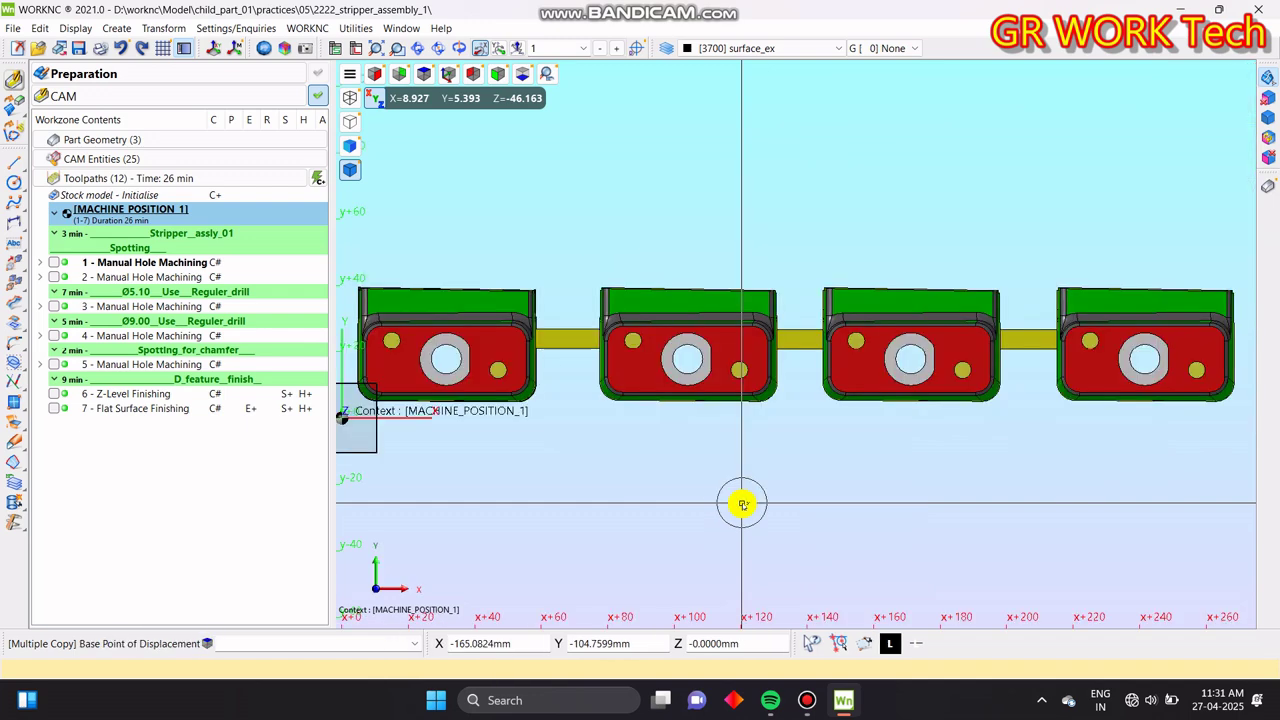
- Copy the extension surfaces from the first lifter's central hole centre to the central hole centres of the other three lifters
middle_click_drag(531, 406, 735, 420)
scroll(654, 384, "up", 4)
scroll(654, 384, "up", 1)
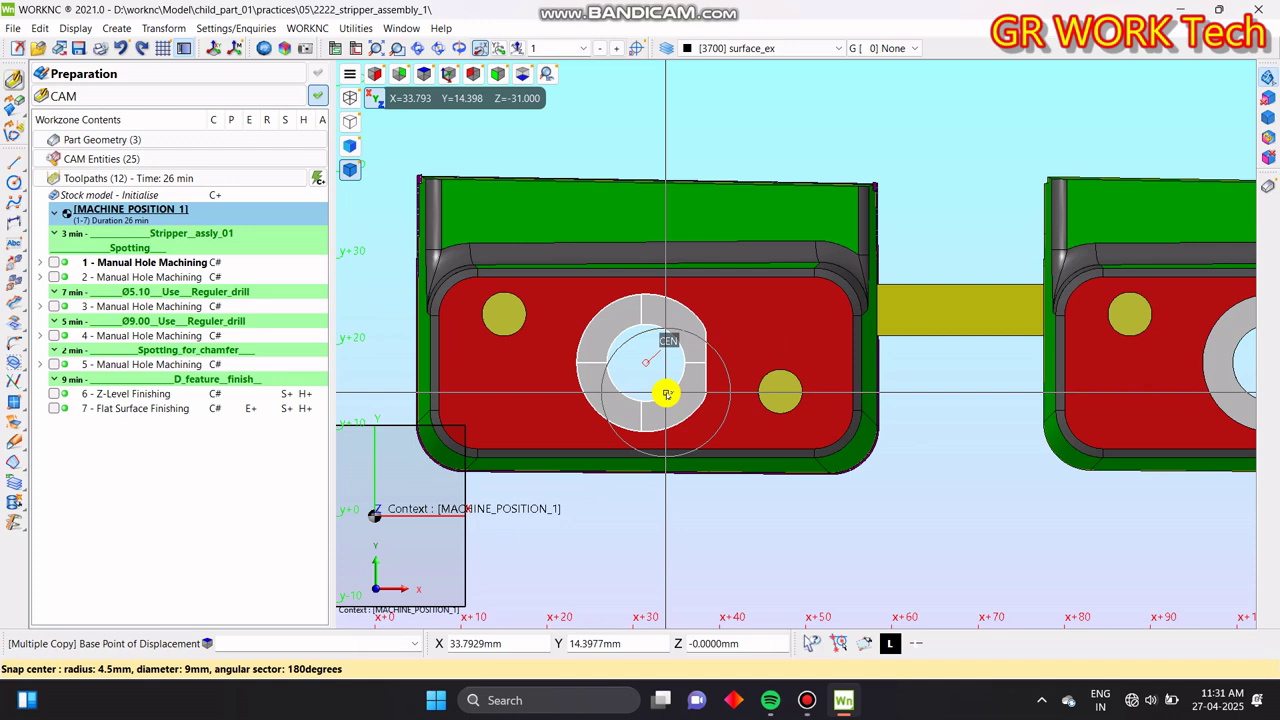
left_click(667, 393)
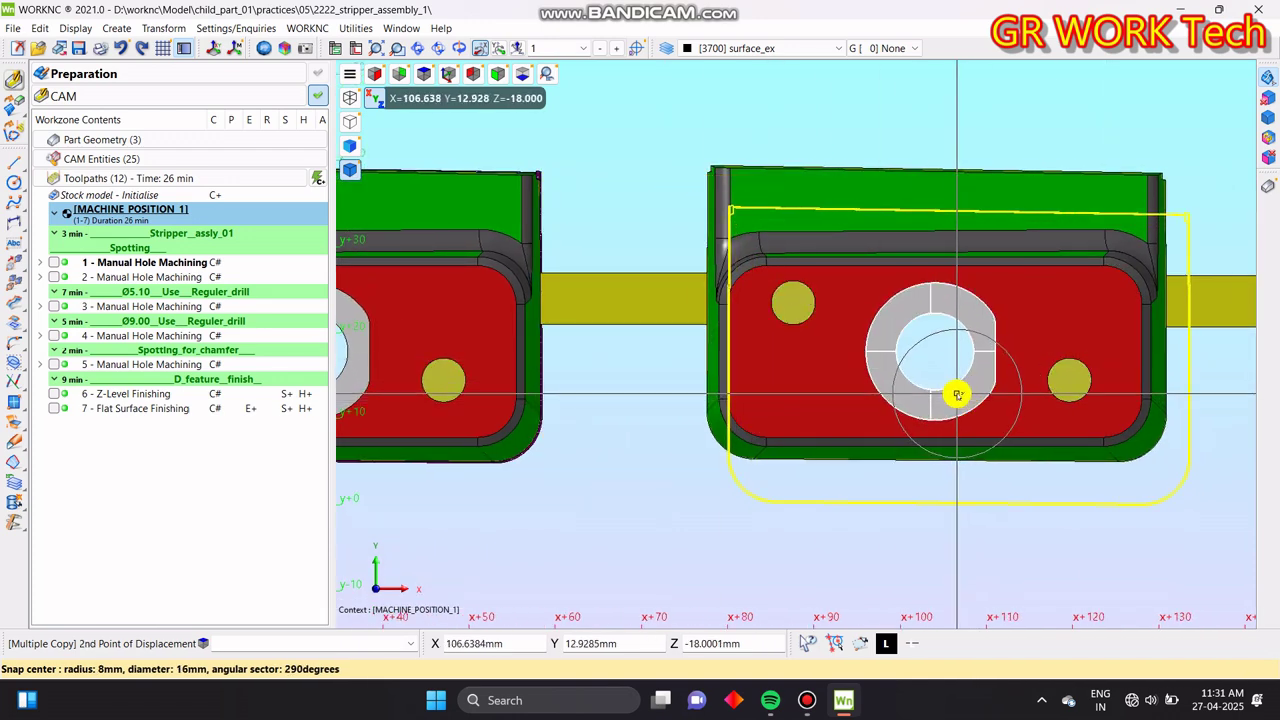
scroll(909, 371, "down", 3)
scroll(805, 368, "up", 1)
scroll(899, 353, "up", 1)
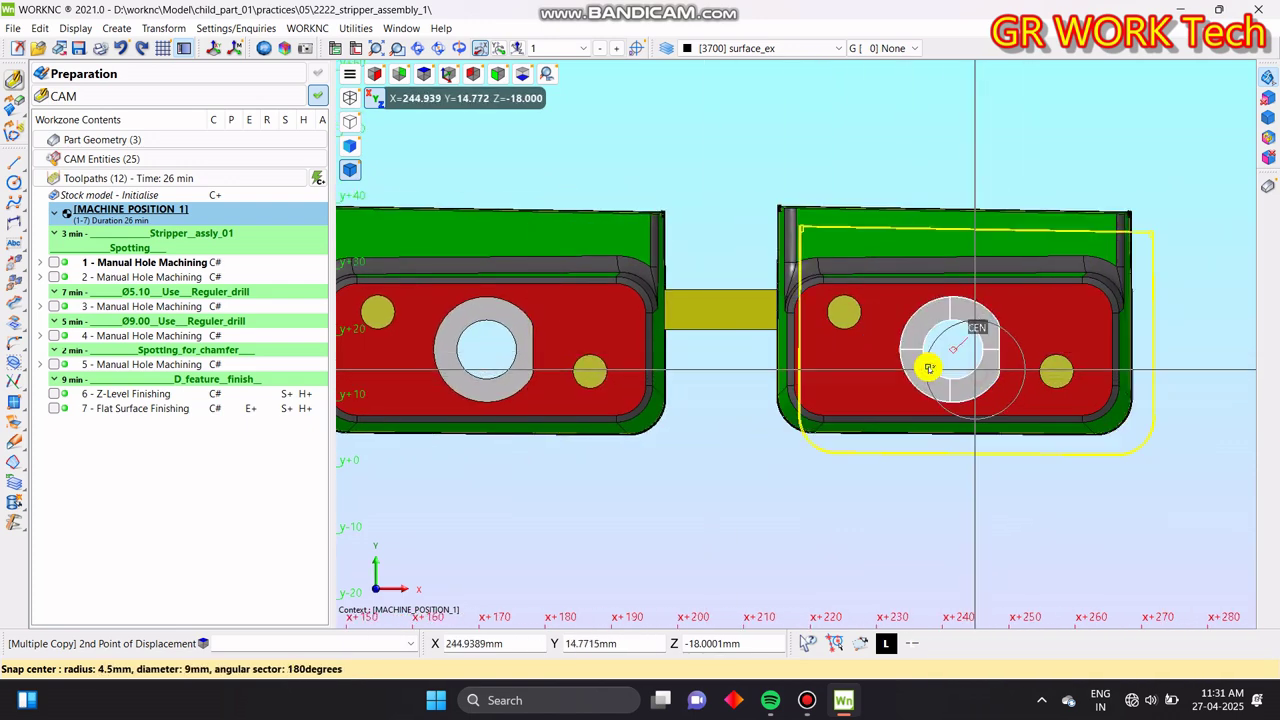
scroll(930, 368, "down", 1)
left_click(908, 366)
middle_click_drag(843, 543, 932, 362)
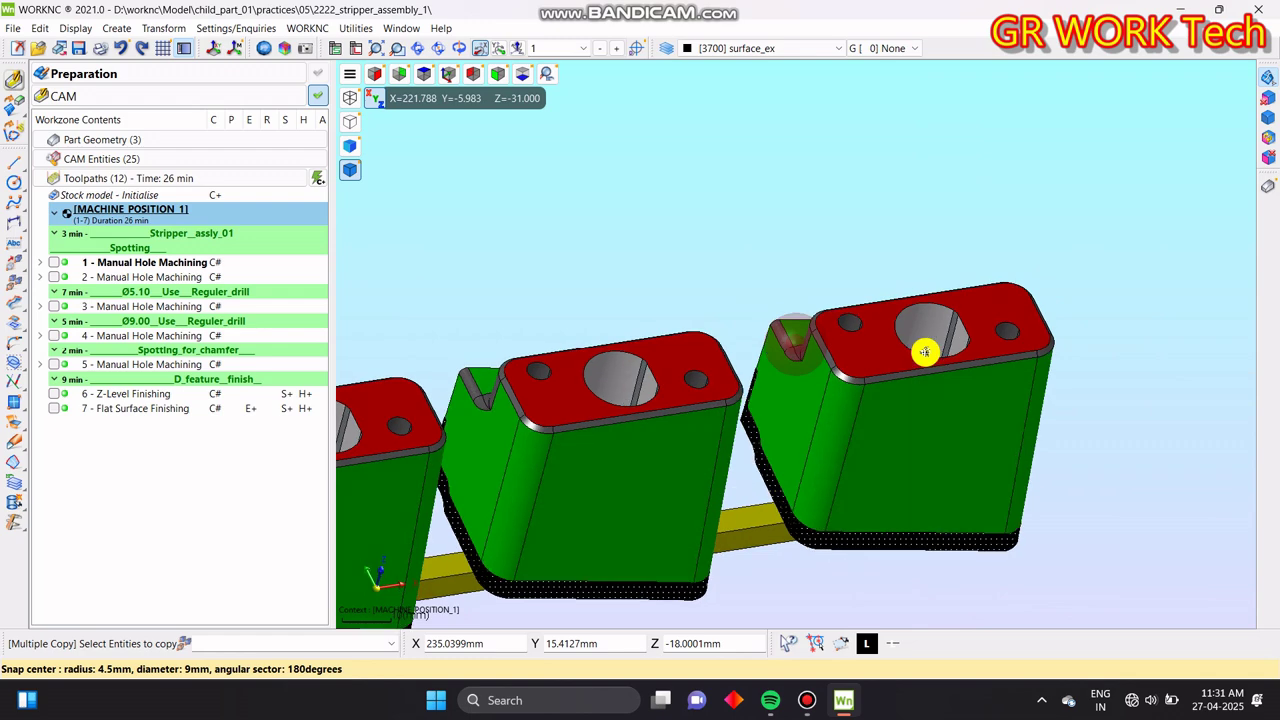
scroll(1070, 262, "down", 3)
middle_click_drag(790, 460, 903, 369)
key("Escape")
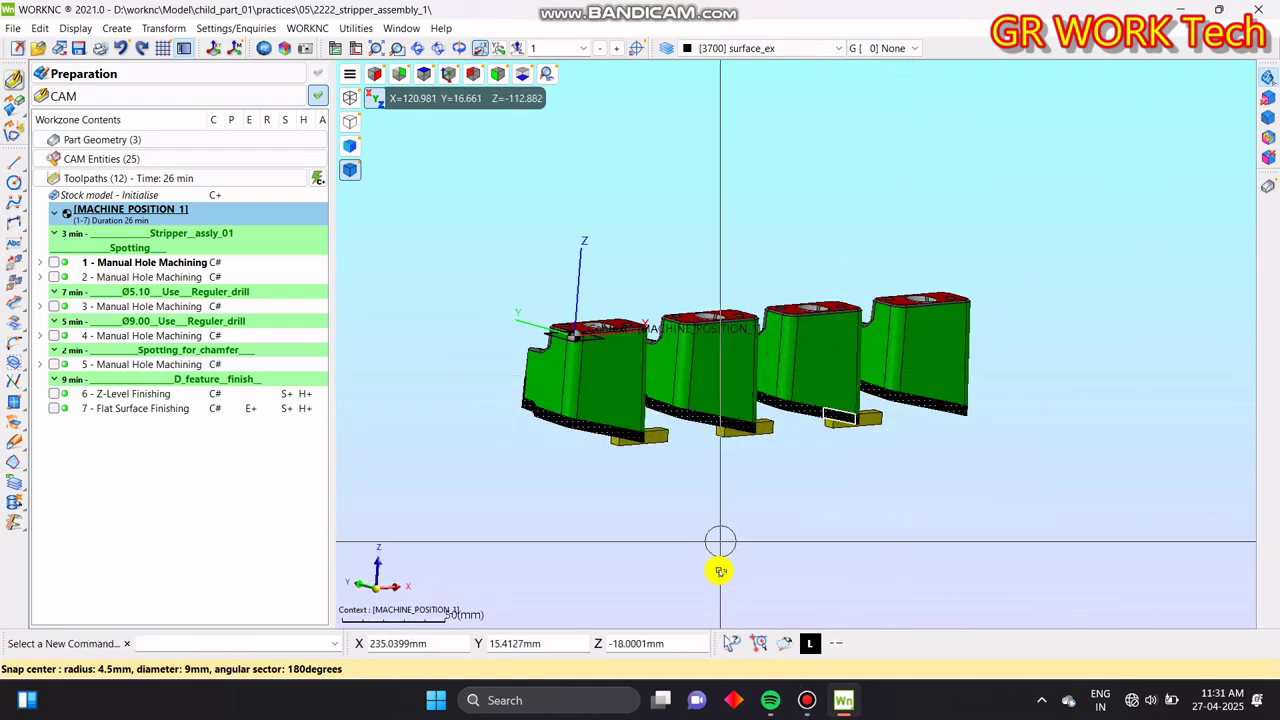
- Change the entity colour of the extension surfaces on all four lifters from black to a light teal
mouse_move(11, 483)
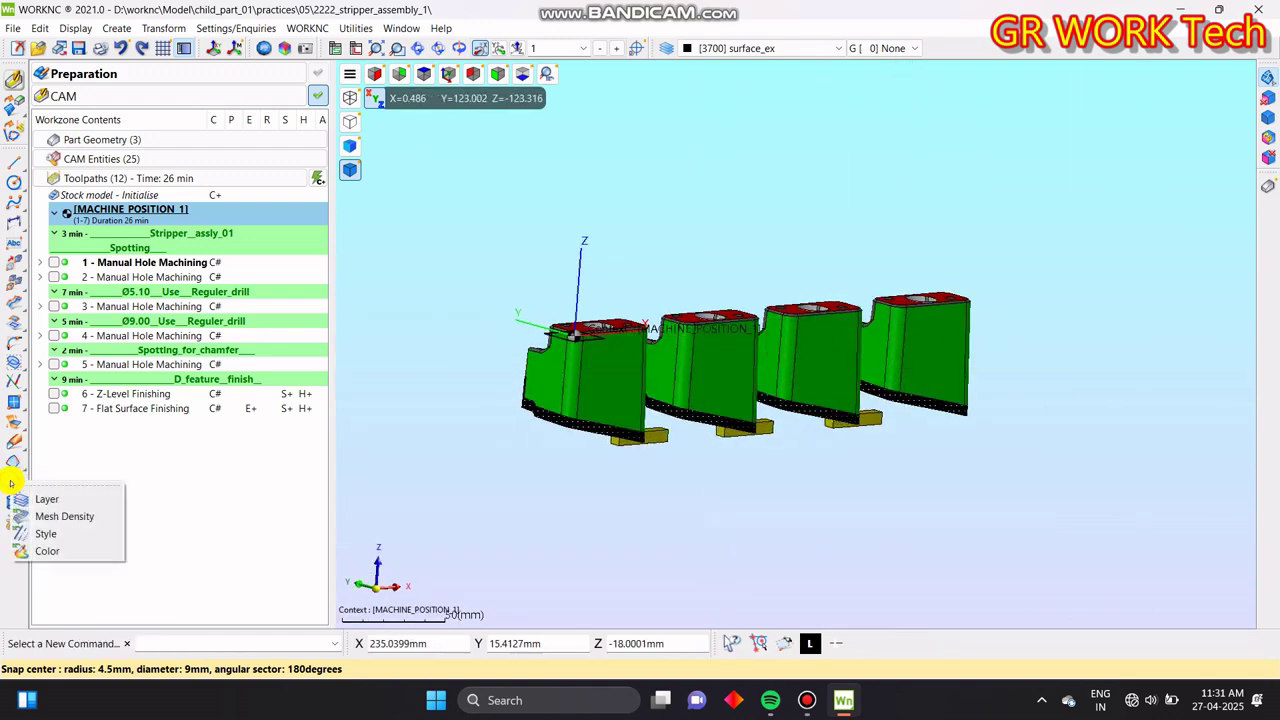
left_click(60, 550)
scroll(563, 443, "up", 5)
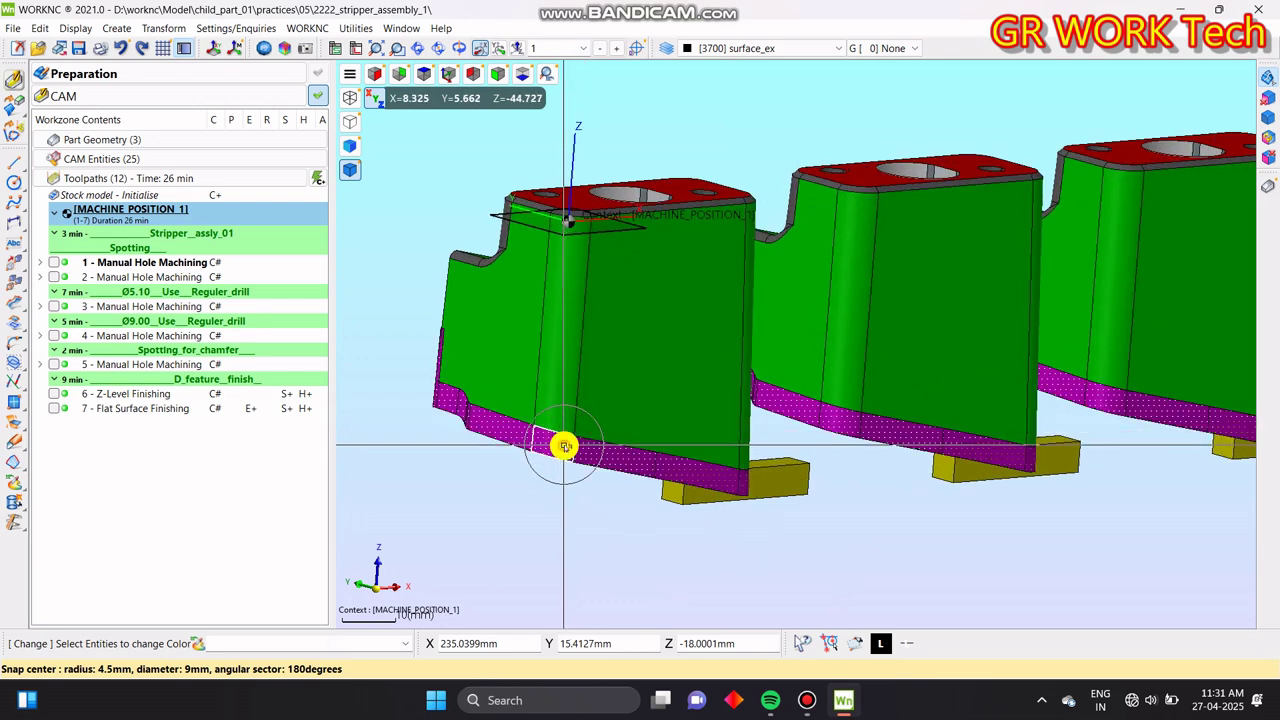
left_click(563, 446)
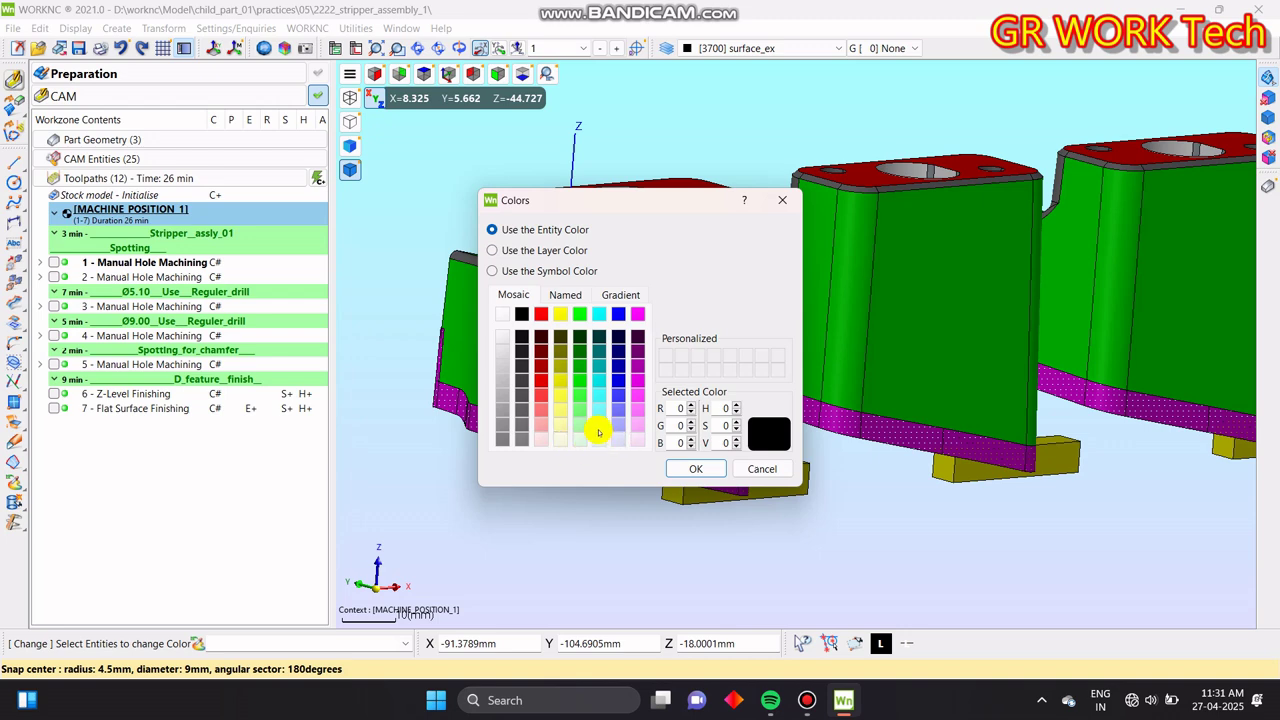
left_click(695, 469)
- Add the teal extension surfaces beneath the four lifters as a new part geometry
scroll(709, 549, "up", 3)
middle_click_drag(769, 449, 735, 406)
scroll(709, 449, "up", 3)
right_click(714, 449)
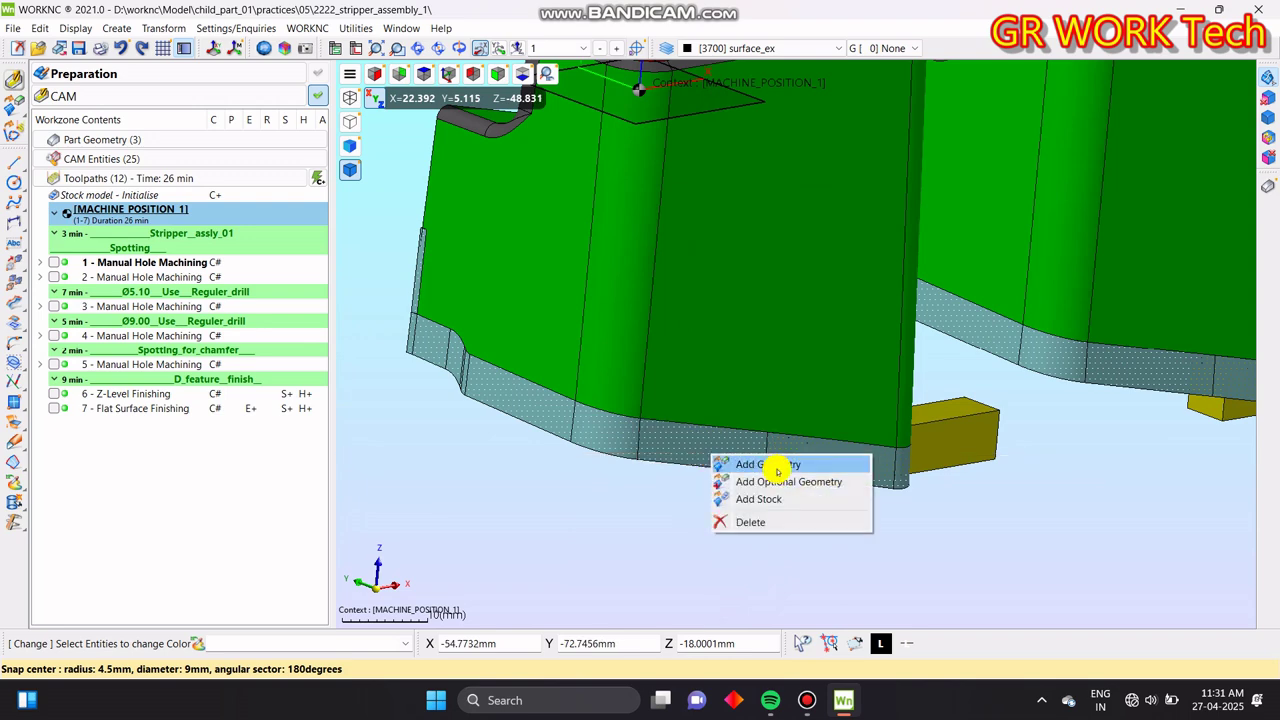
left_click(773, 469)
scroll(754, 455, "down", 4)
middle_click(780, 481)
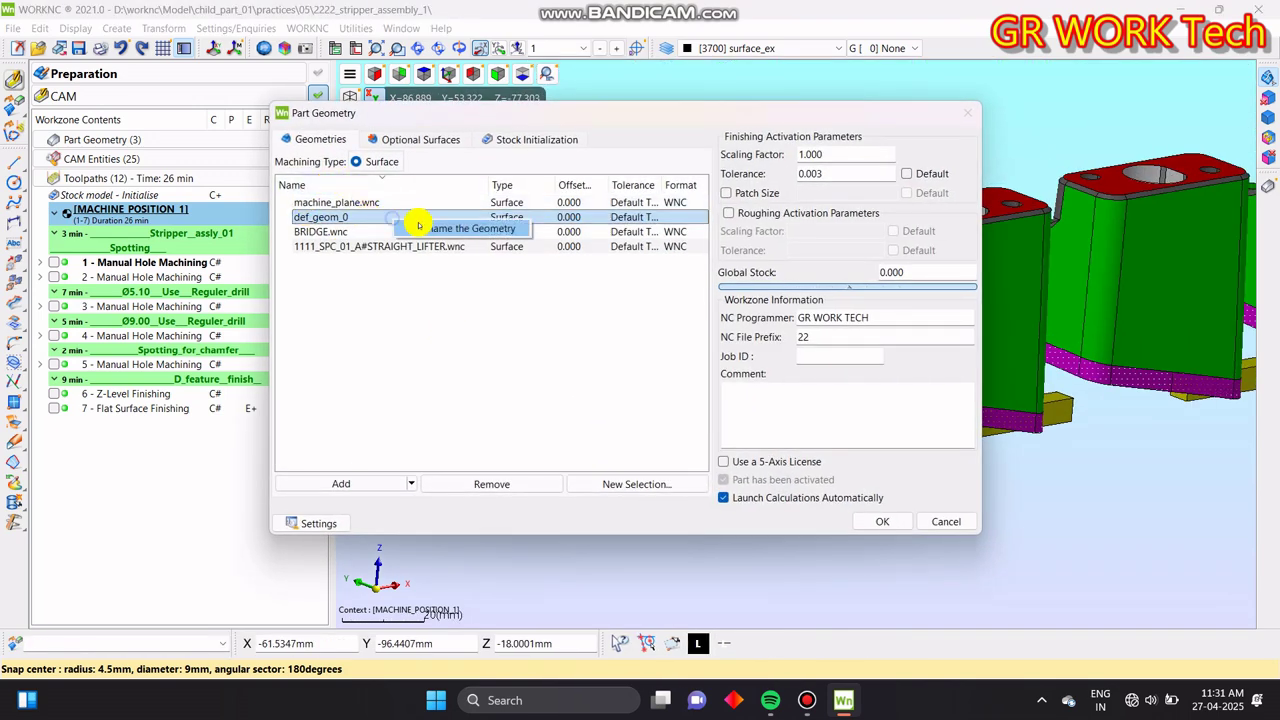
- Rename the newly added part geometry as surface_ex
left_click(459, 228)
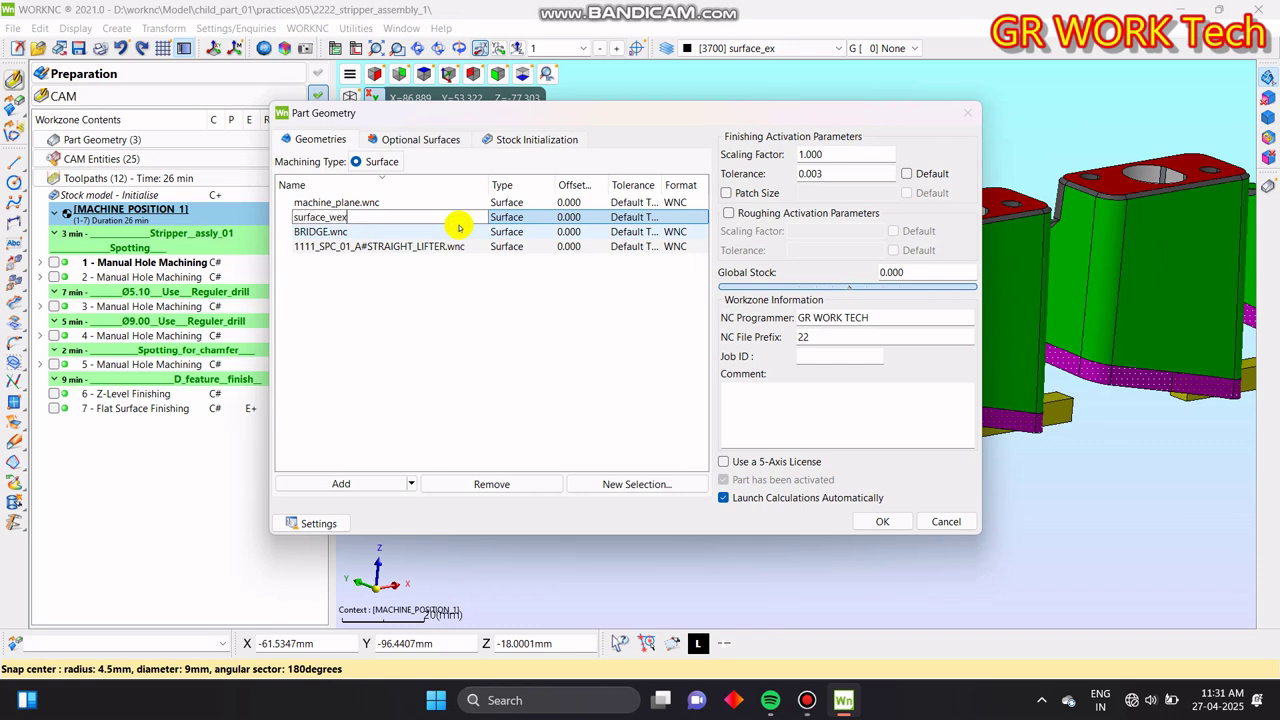
key("Return")
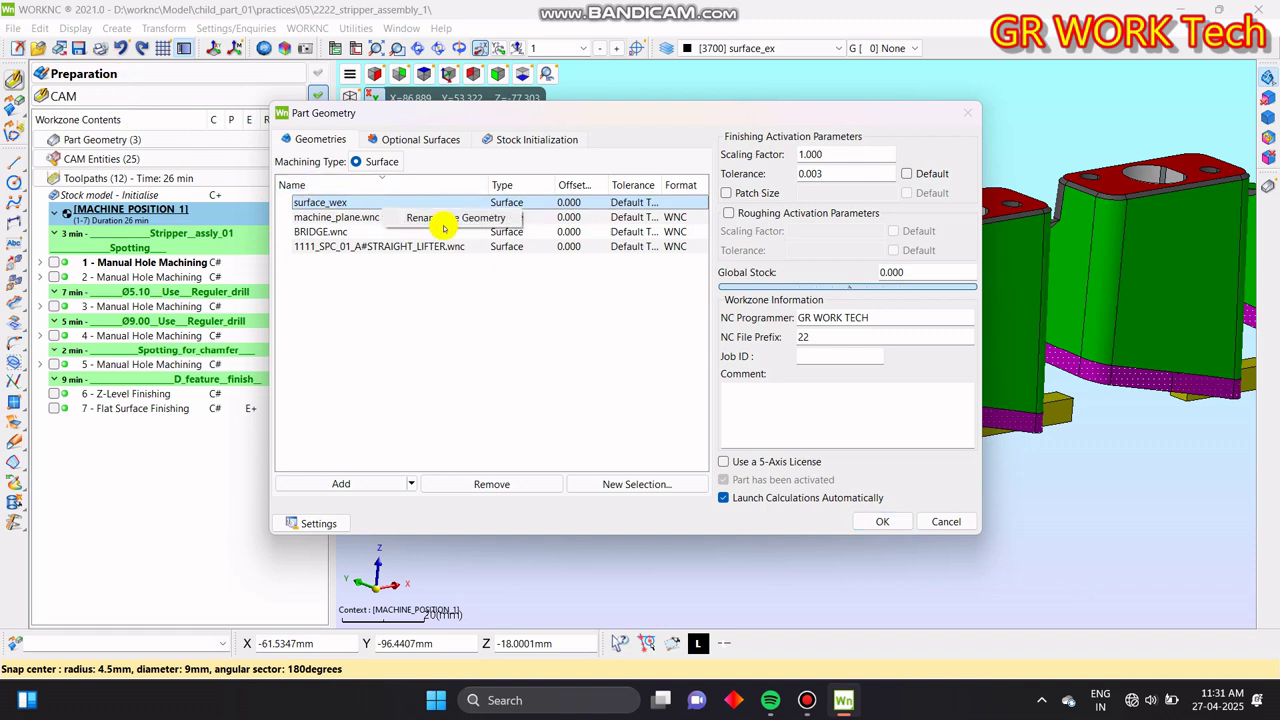
left_click(444, 209)
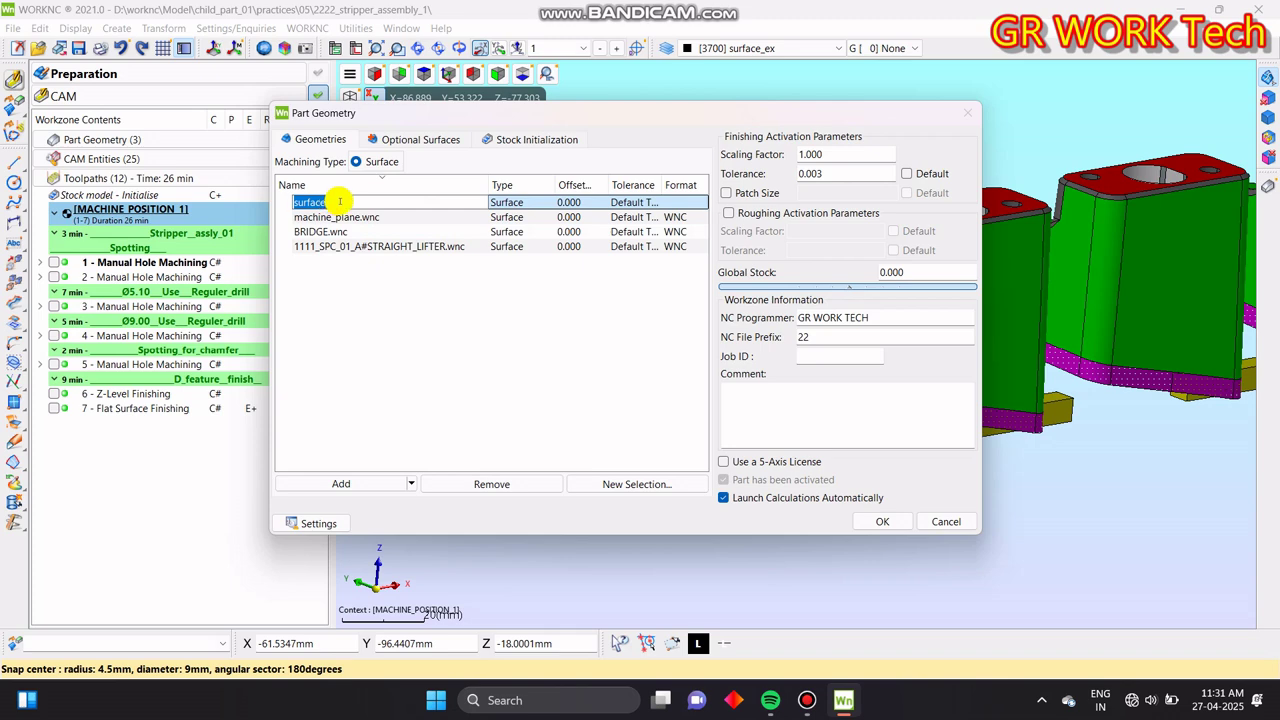
left_click(340, 202)
key("Return")
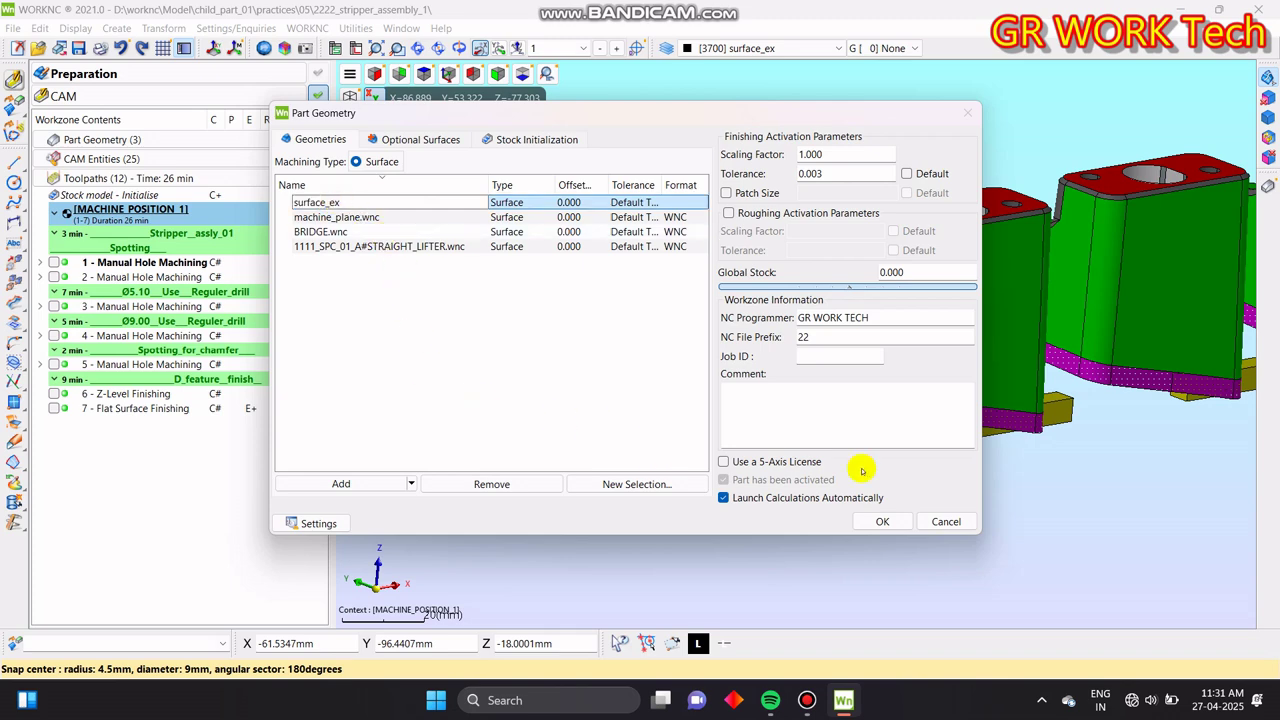
- Confirm the part geometry, validate the CAM modifications and accept the surface orientation as it is
left_click(893, 520)
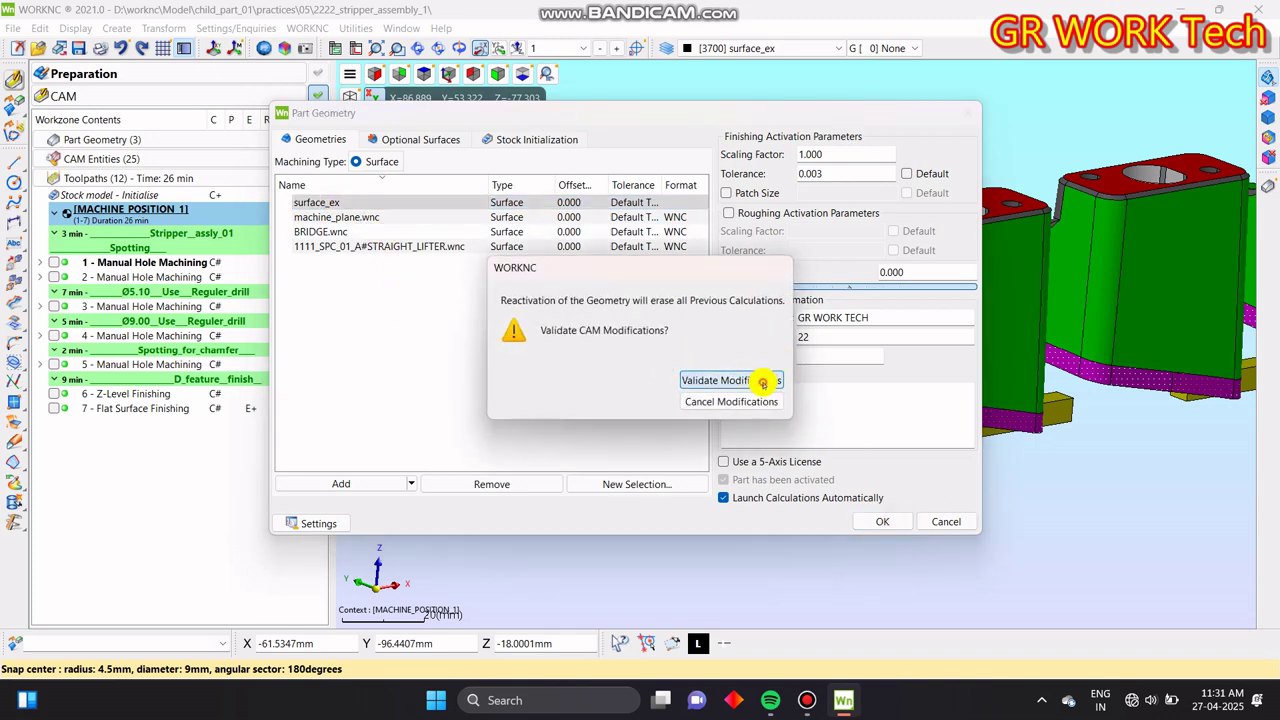
left_click(763, 382)
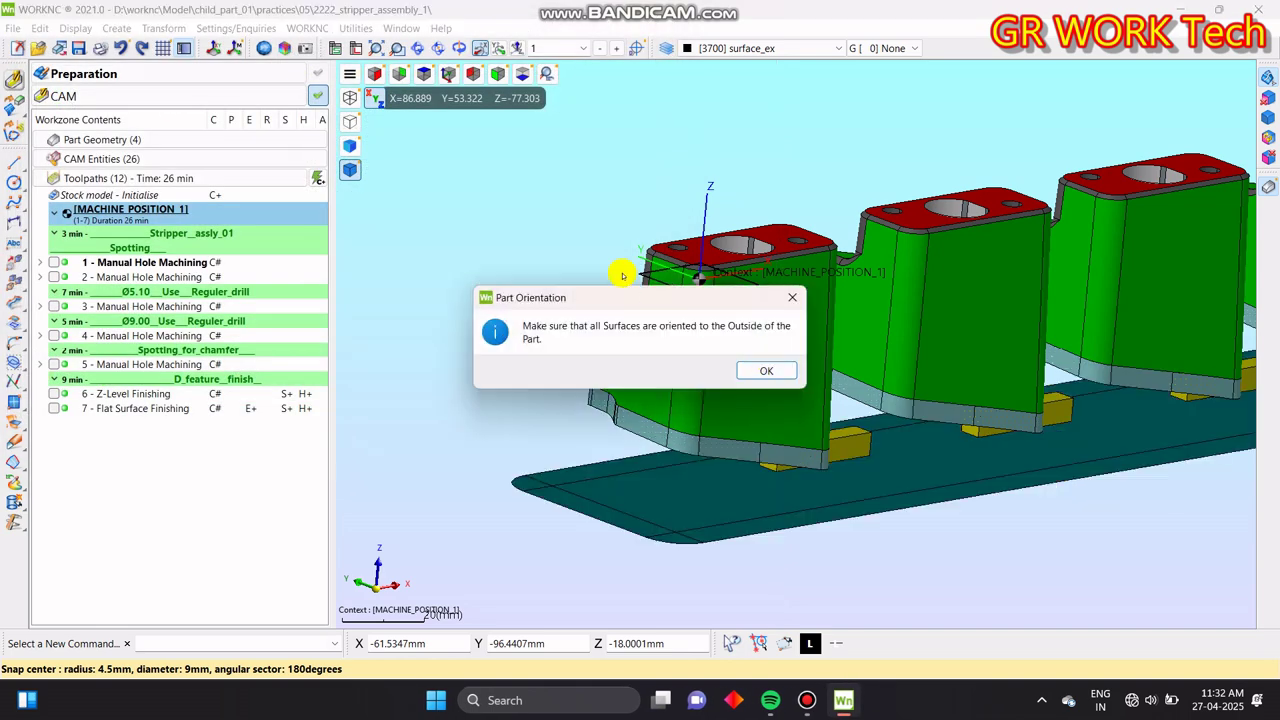
left_click(768, 371)
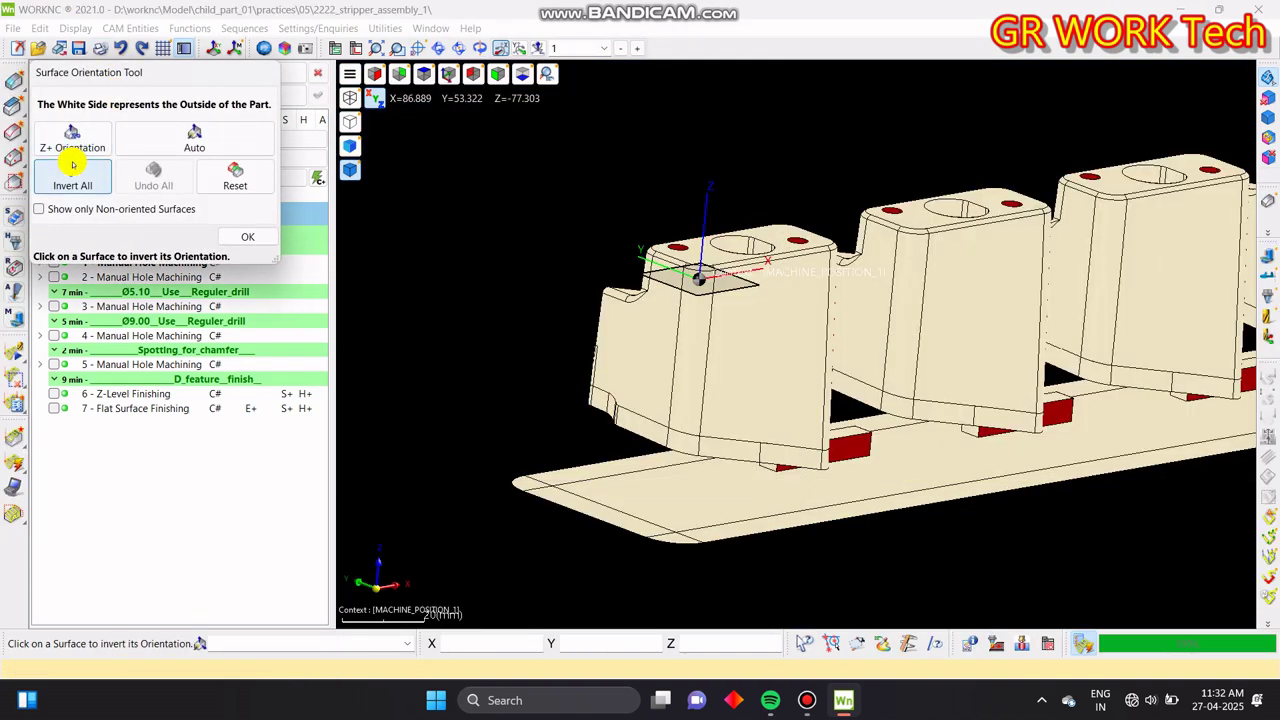
left_click(266, 239)
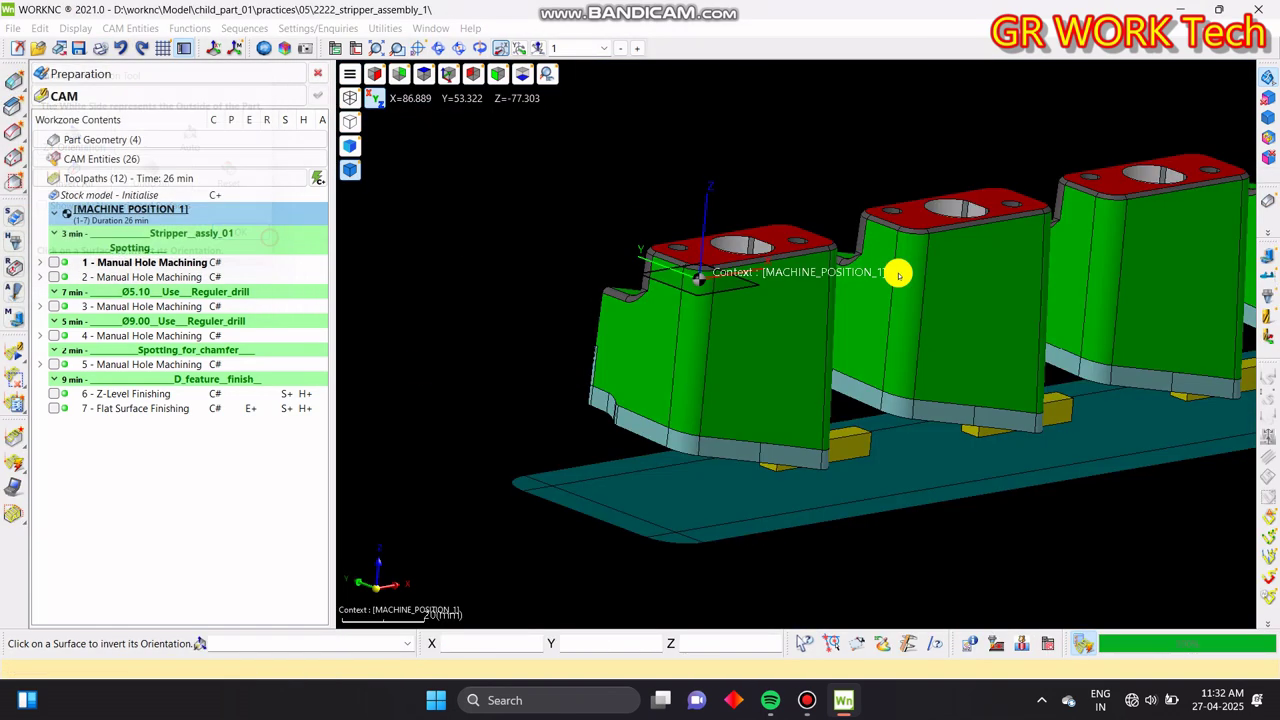
- Examine the reactivated part geometry from above and at an angle around the first lifter
middle_click_drag(955, 238, 824, 340)
key("z")
middle_click_drag(731, 257, 885, 294)
scroll(586, 329, "up", 5)
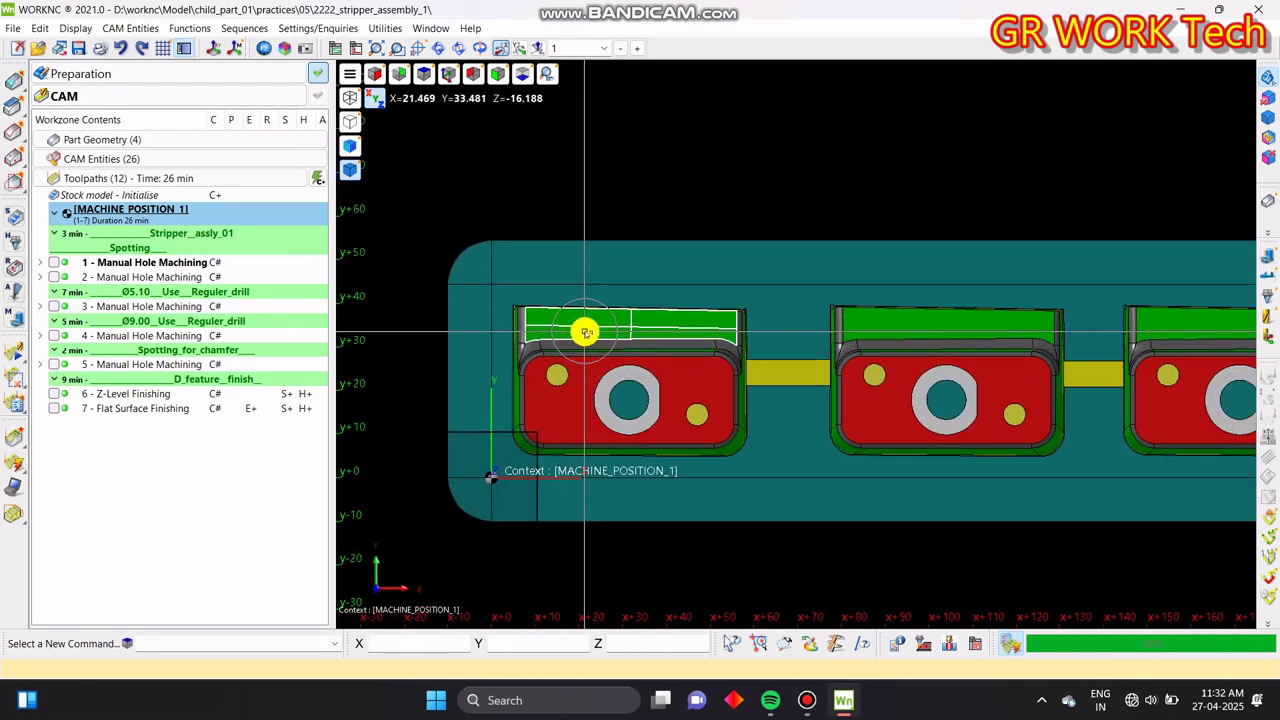
middle_click_drag(929, 374, 884, 358)
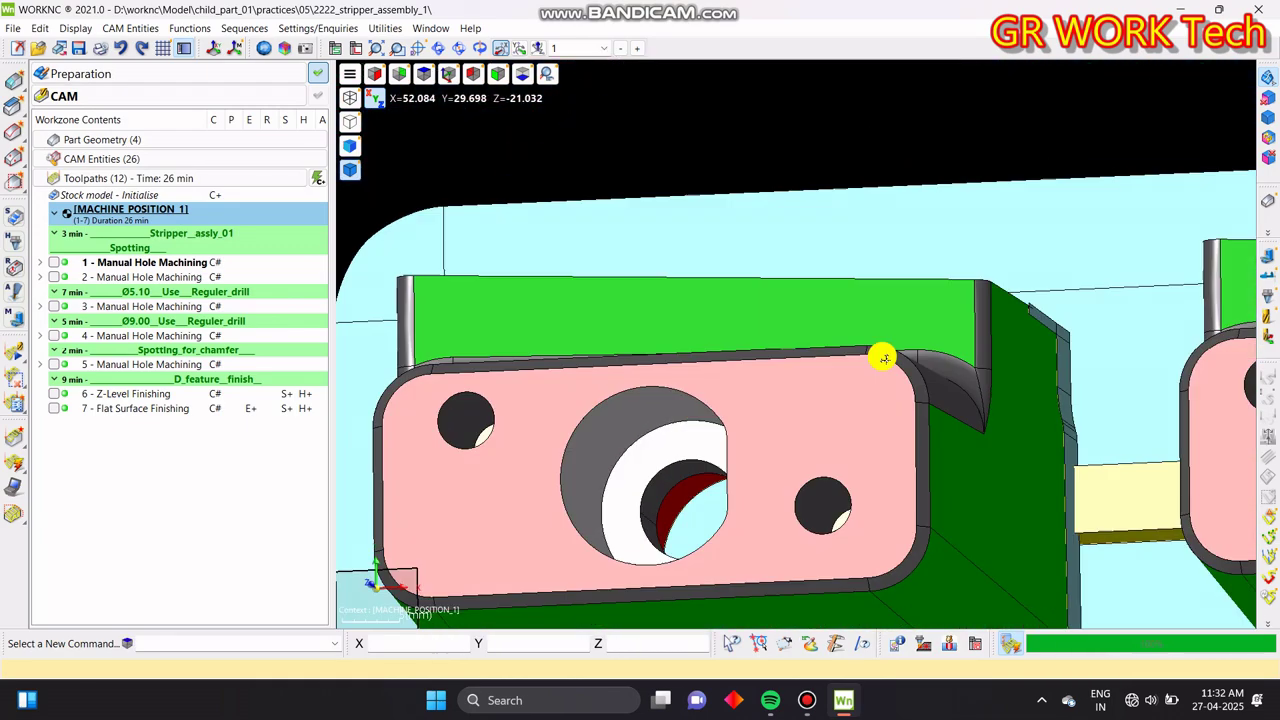
key("z")
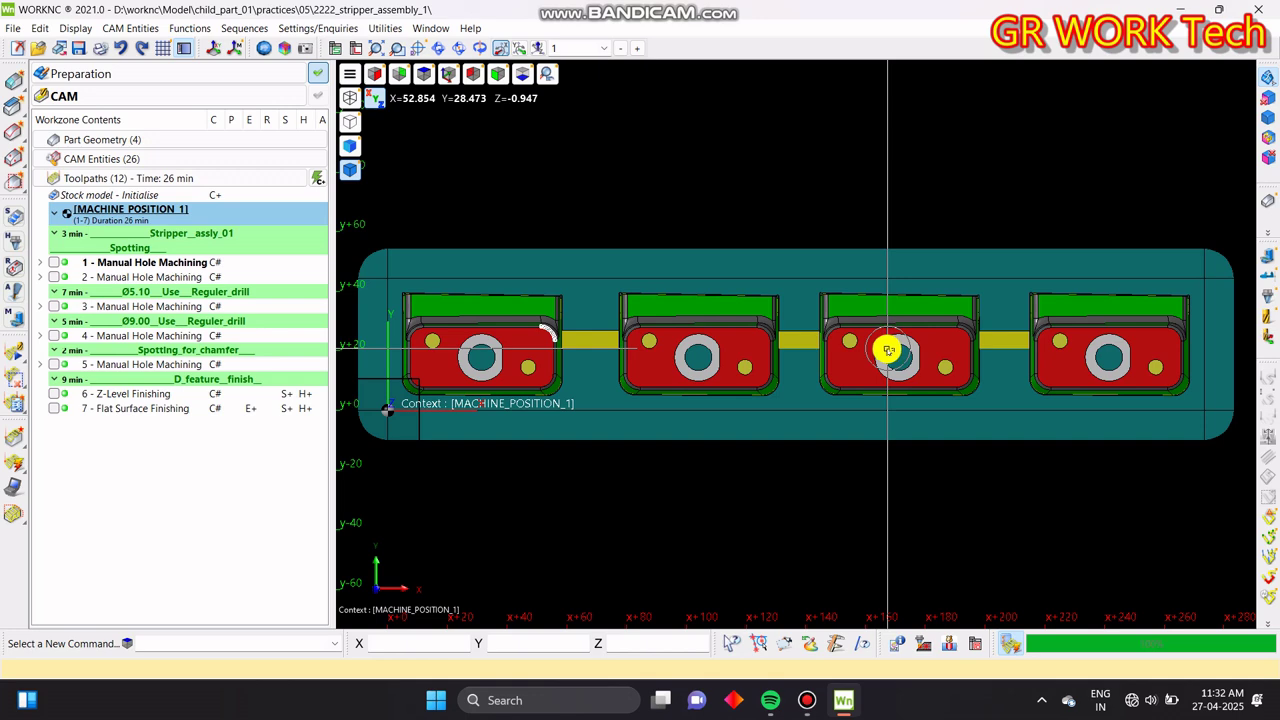
middle_click_drag(683, 451, 705, 454)
- Add a toolpath comment reading "__________-Roughing__0.20mm_stock" after the flat surface finishing toolpath
right_click(113, 489)
left_click(225, 222)
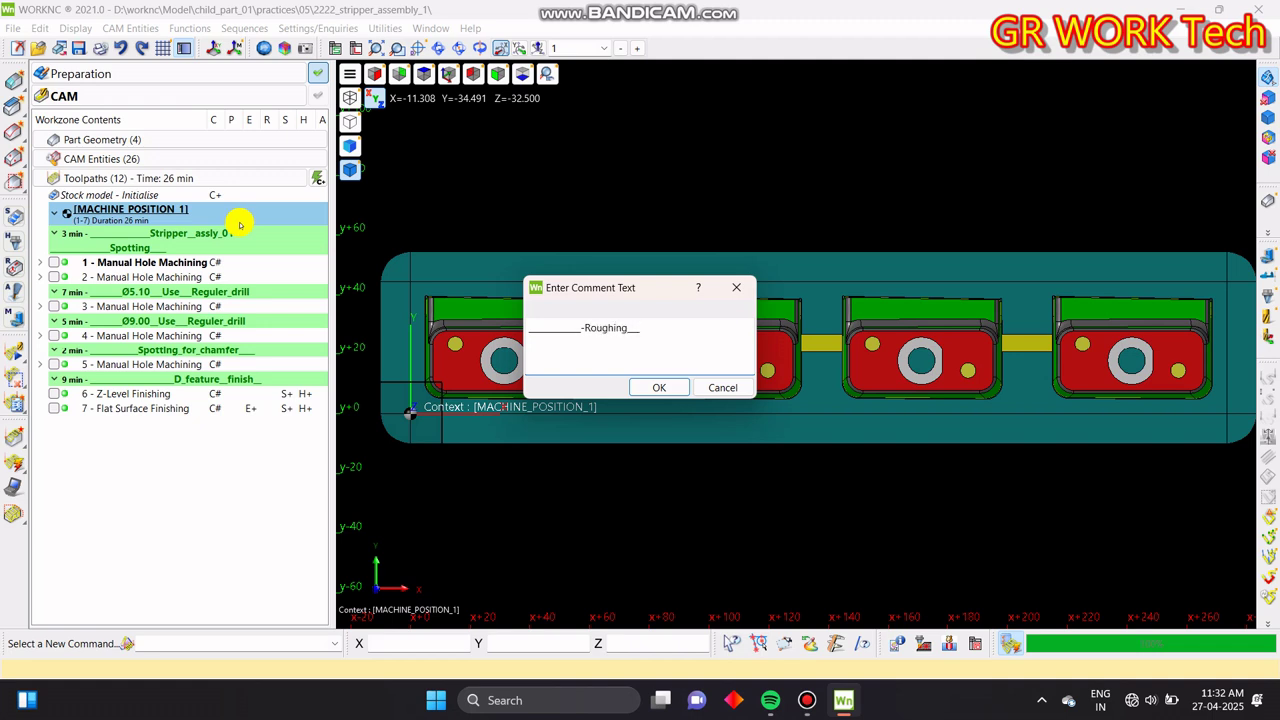
type("__________-Roughing__0.20mm_stock")
key("Return")
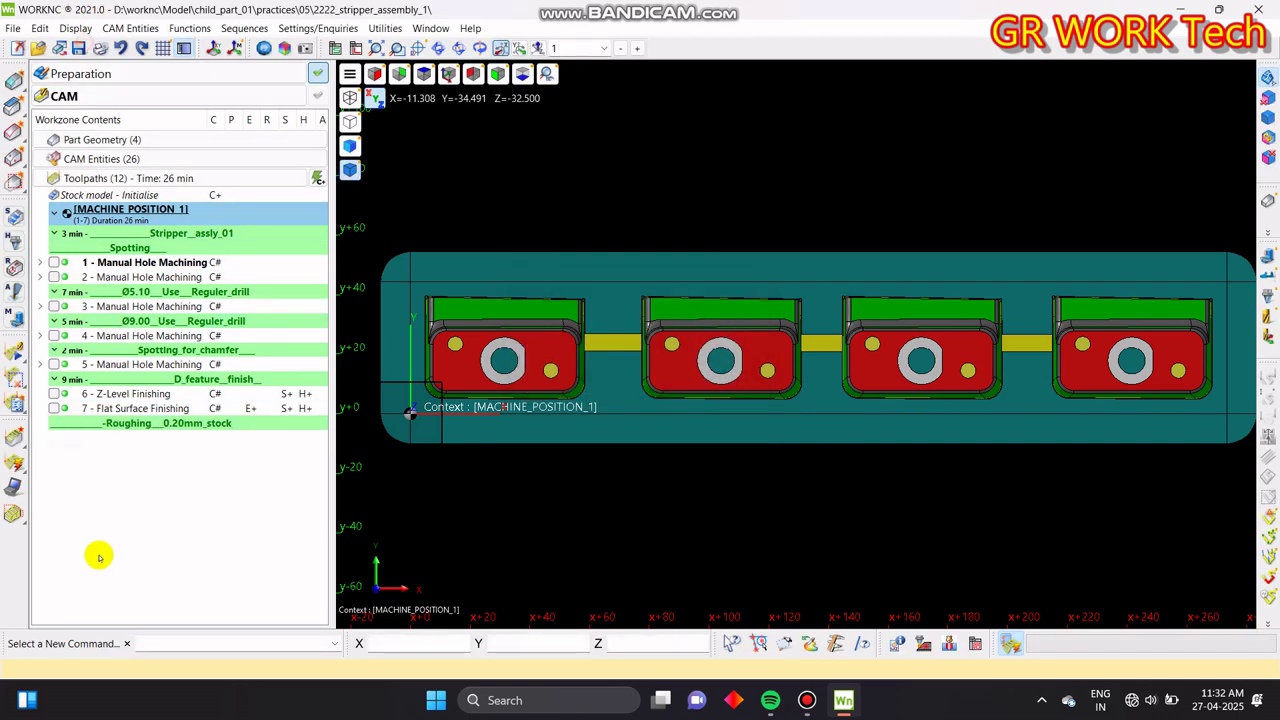
- Start a new toolpath beneath the roughing comment with the Global Rough/Rerough strategy, leaving its boundary curve as Curve_000
right_click(134, 485)
left_click(189, 176)
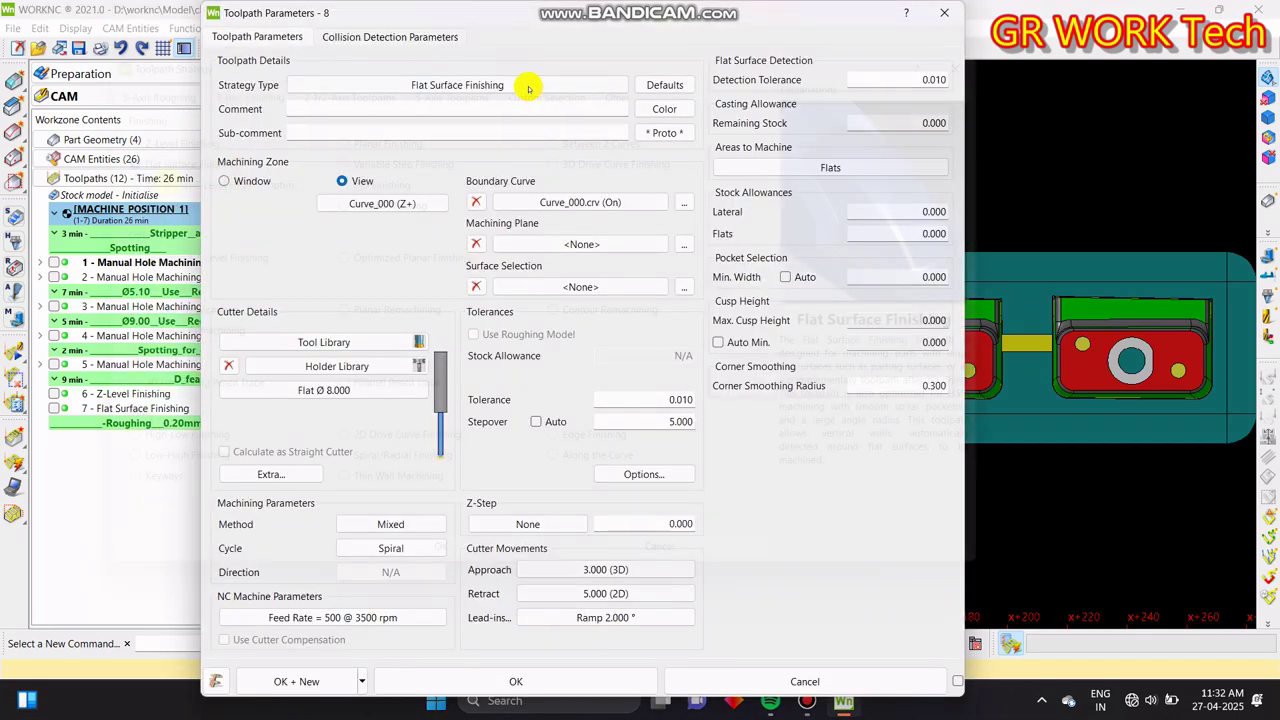
left_click(545, 85)
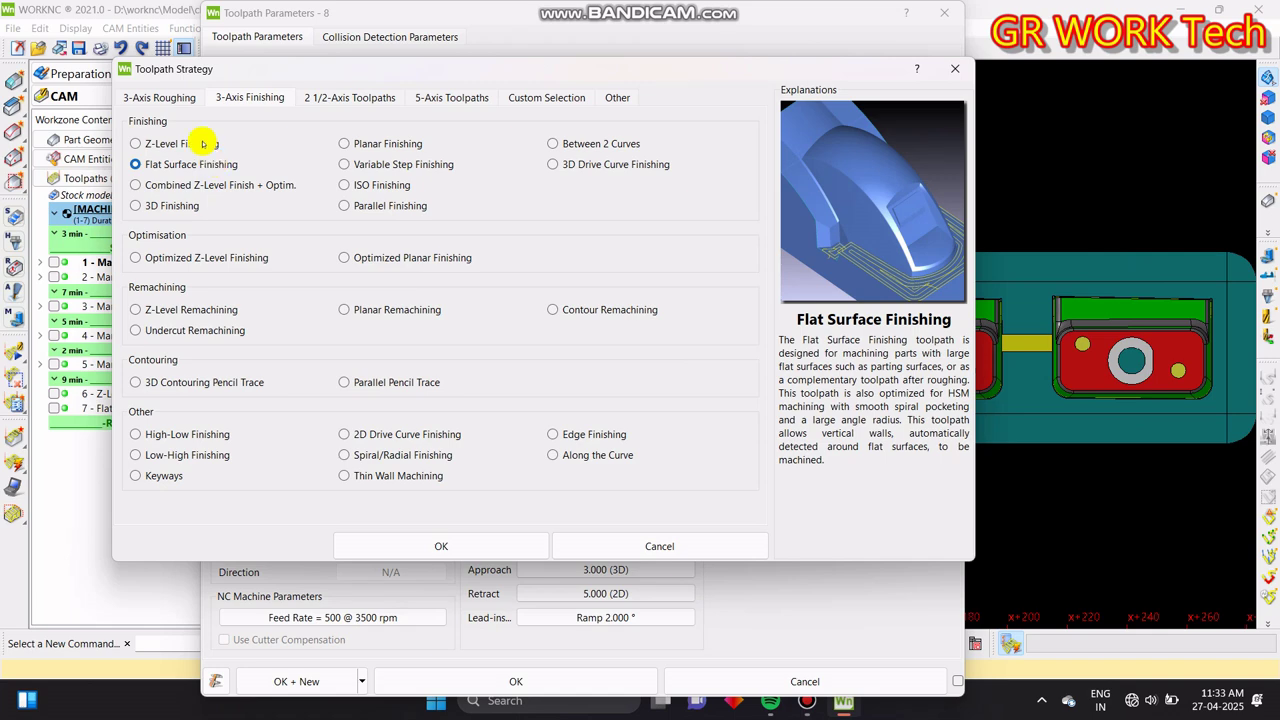
left_click(169, 98)
left_click(180, 152)
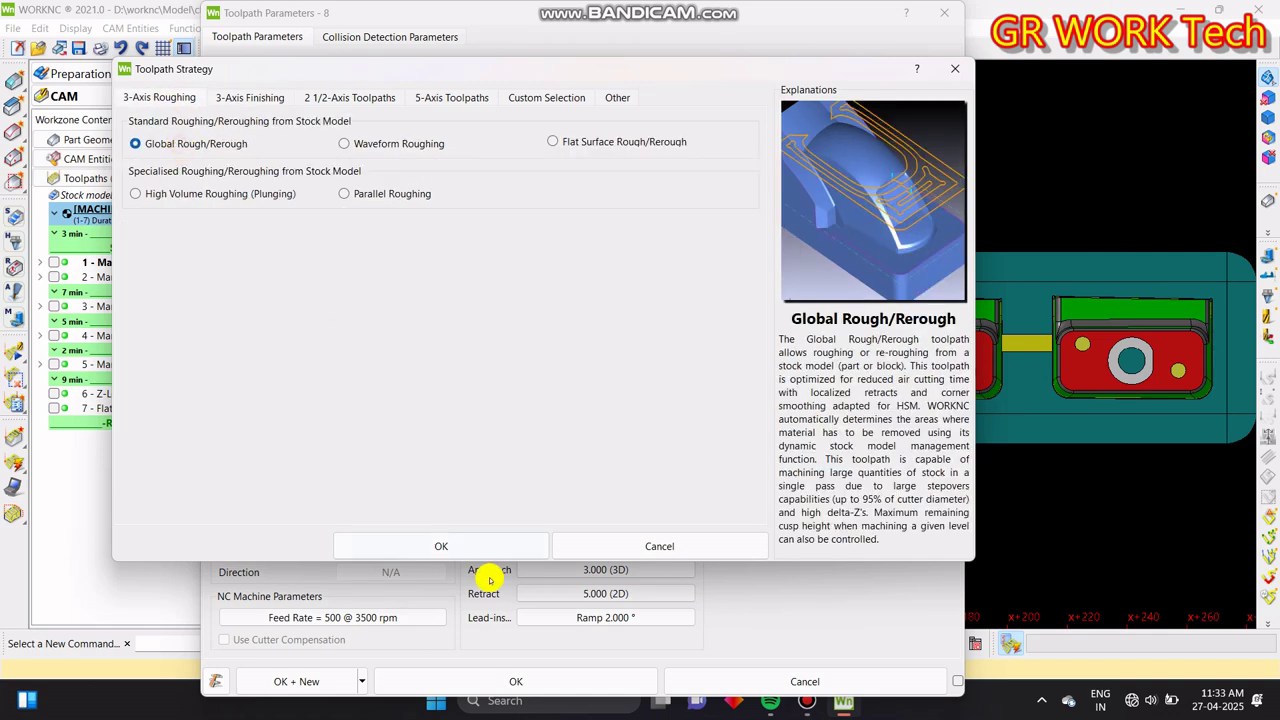
left_click(460, 546)
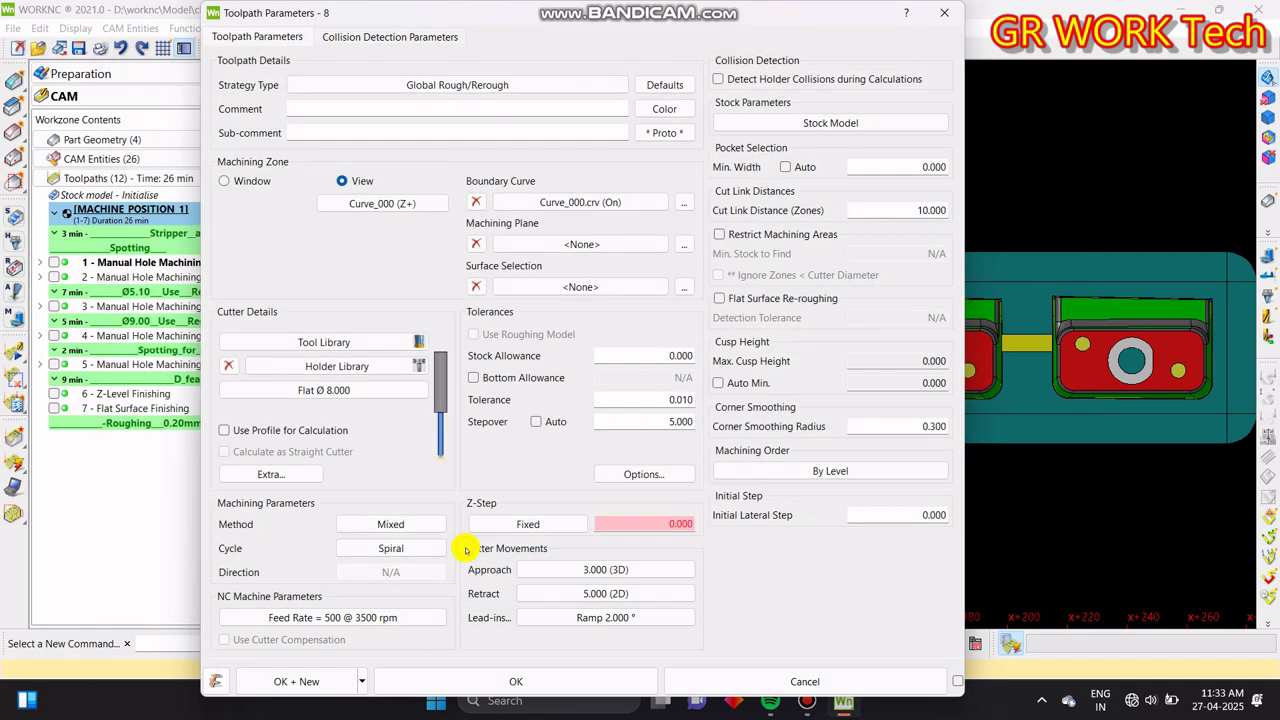
left_click(595, 203)
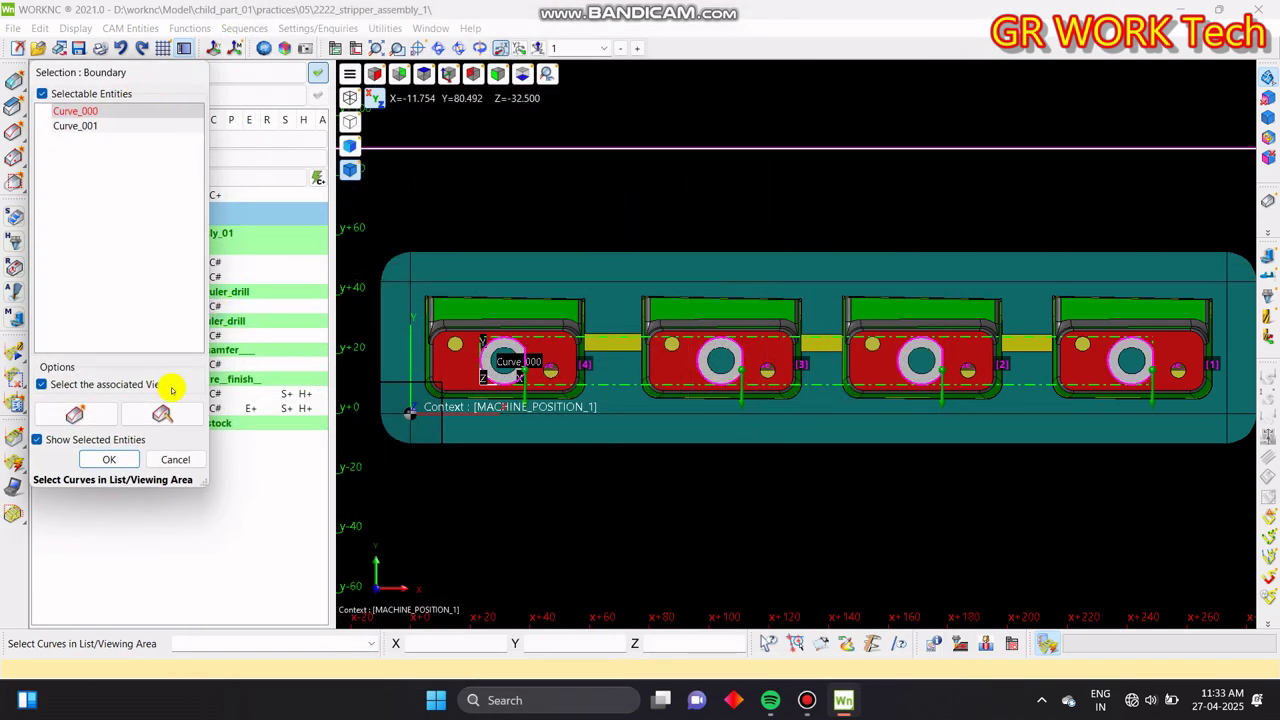
left_click(172, 462)
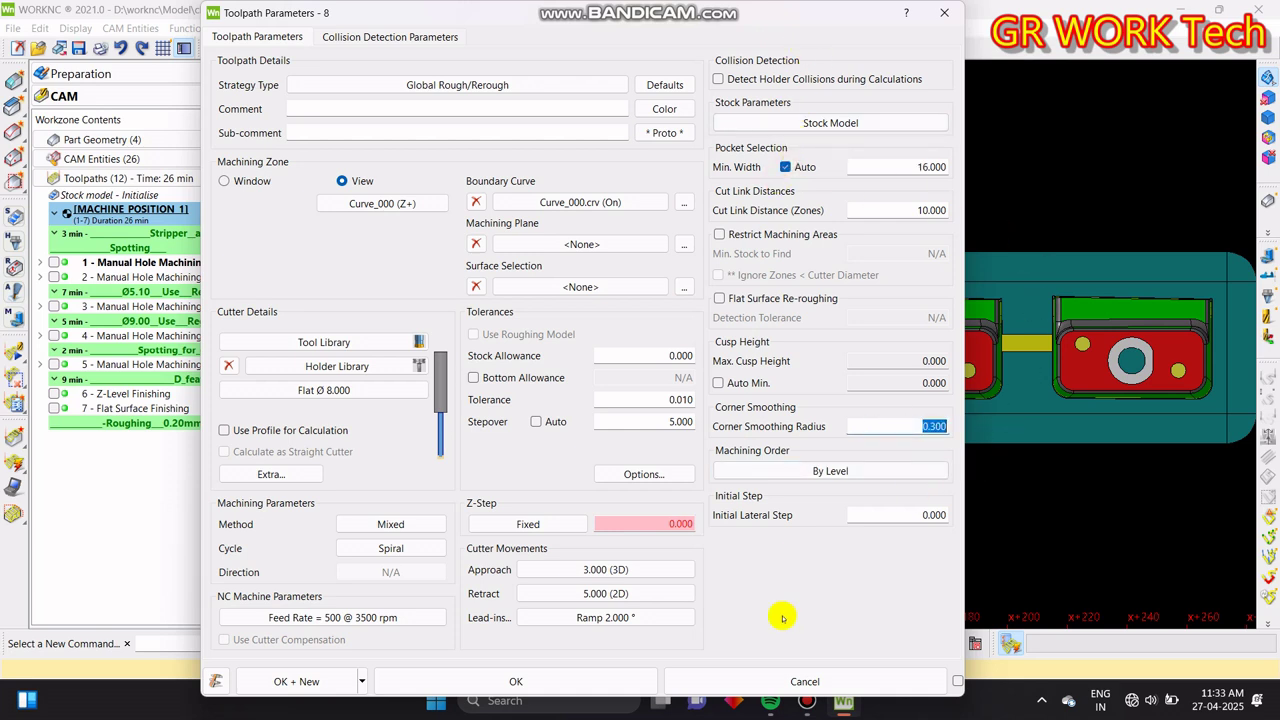
- Choose the 16R0.8_115 cutter from the Roughing_Small_Nose_Cutters_P20 folder for the roughing toolpath
left_click(320, 343)
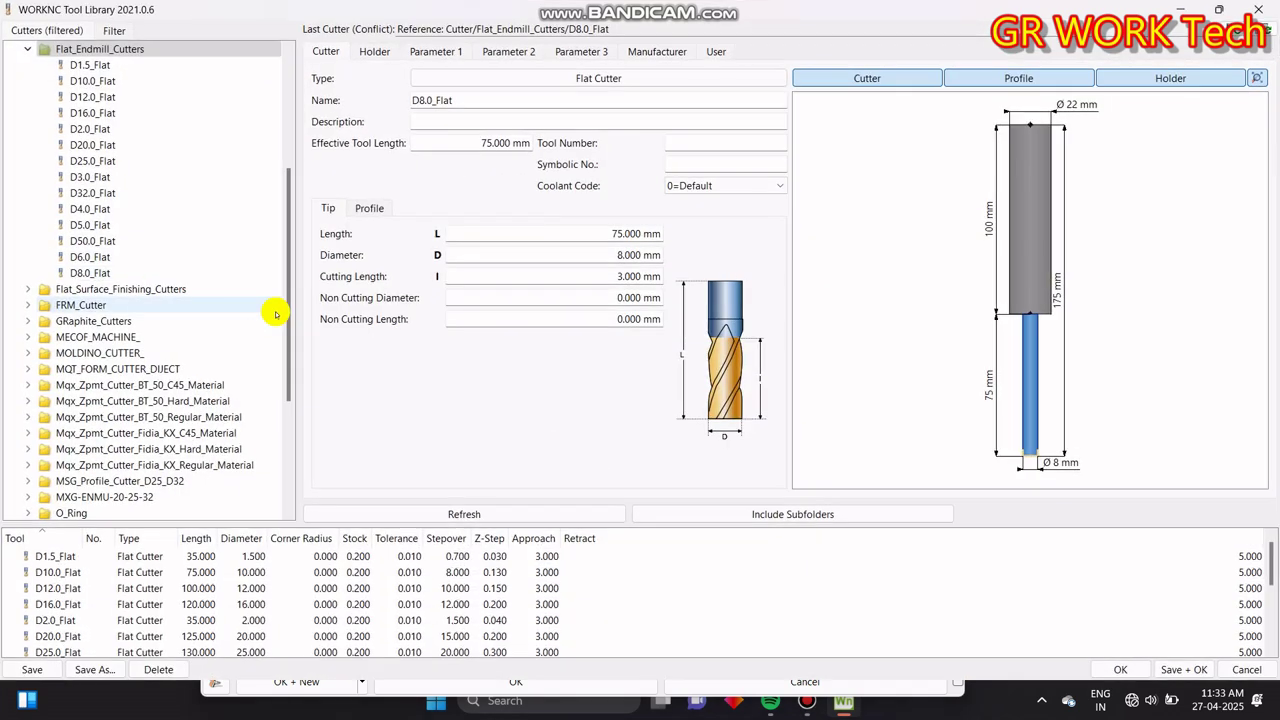
left_click(28, 271)
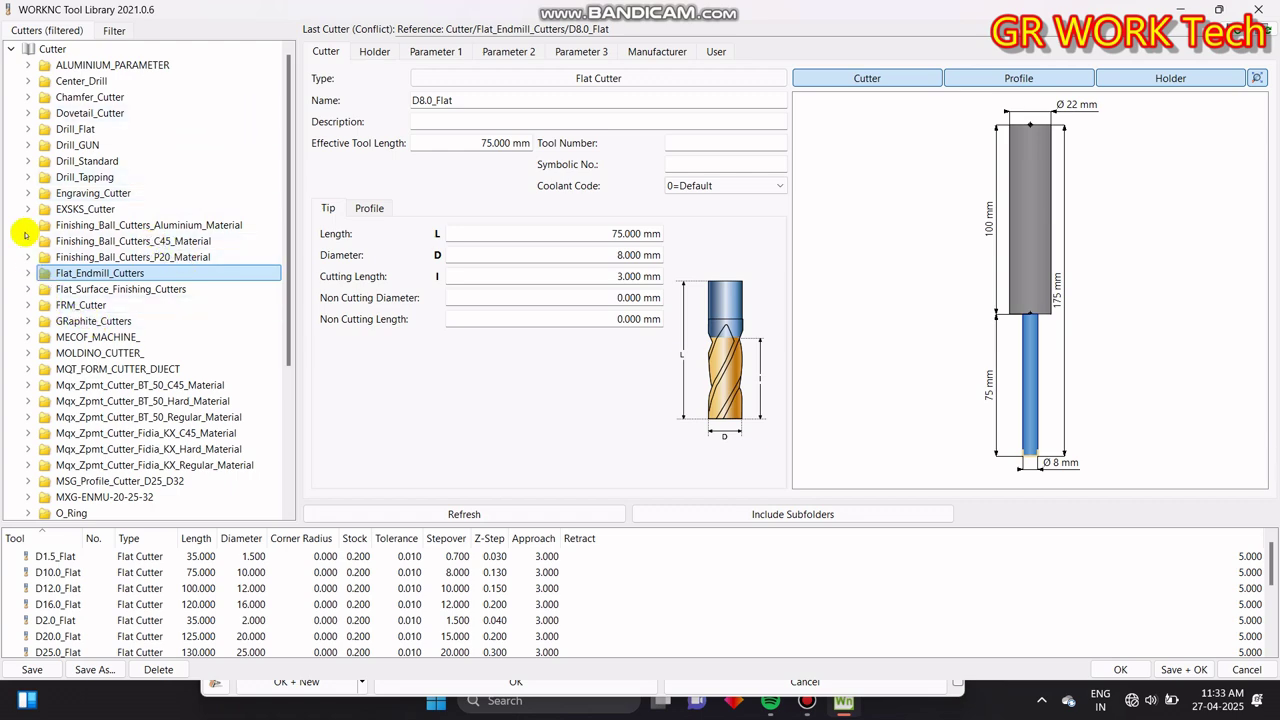
scroll(220, 366, "down", 4)
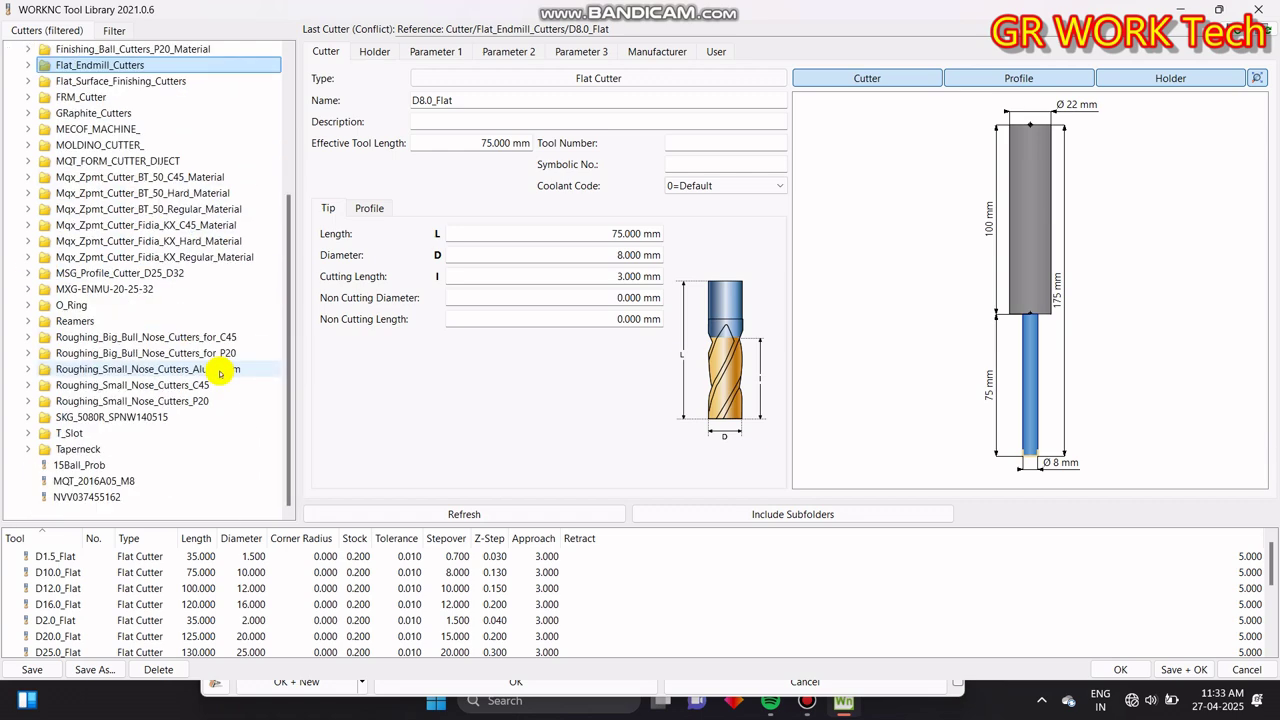
left_click(26, 401)
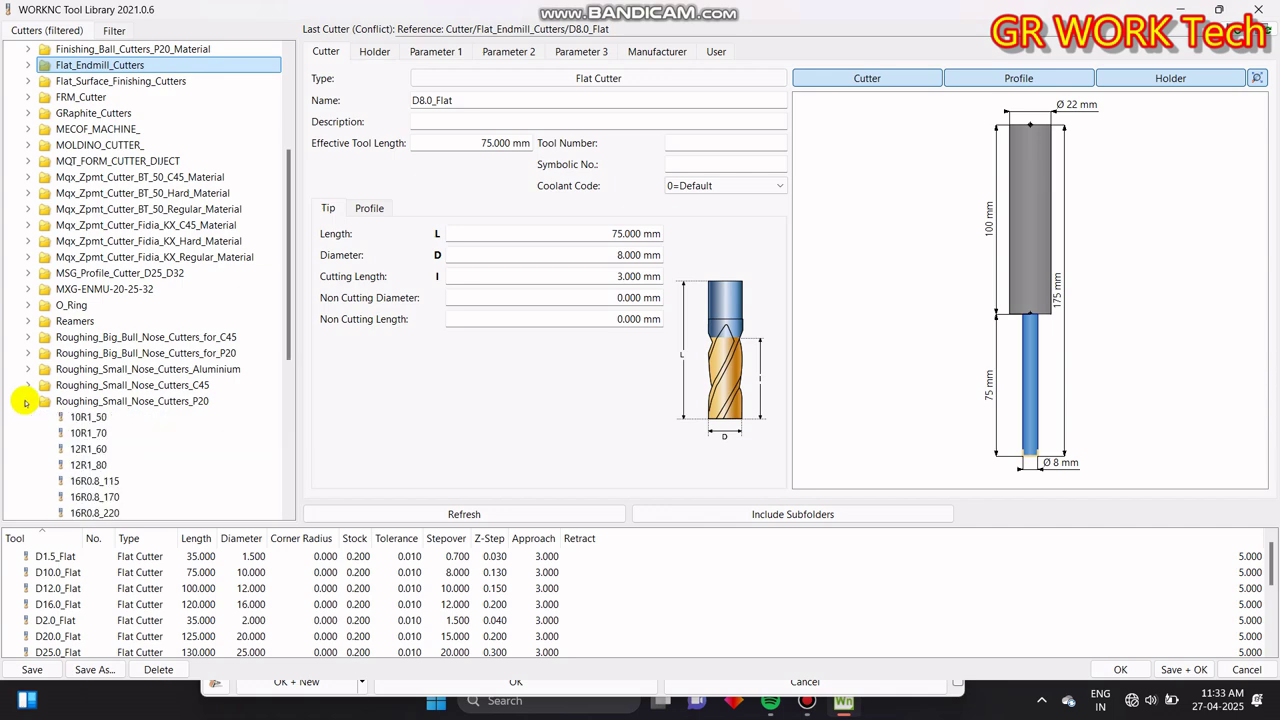
left_click(100, 481)
left_click(1119, 668)
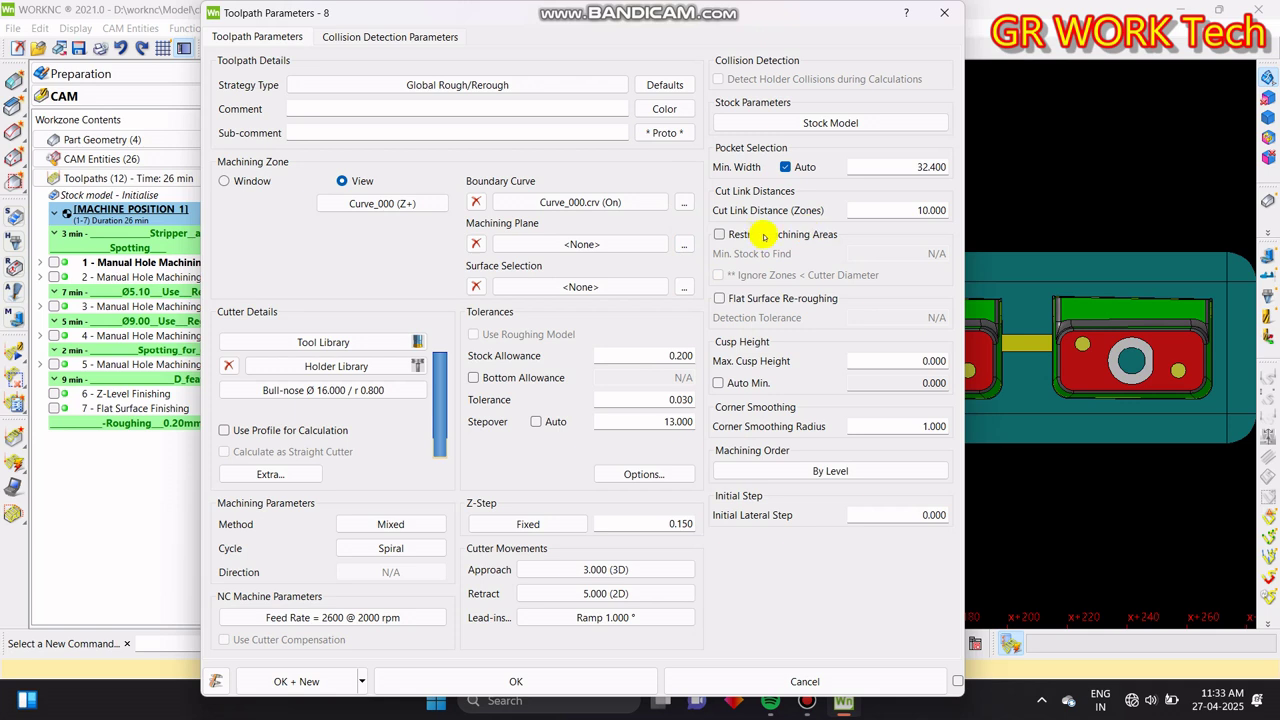
- Set the machining order to By Zone and the machining plane to -65.000 Over Surfaces+Holes
left_click(822, 472)
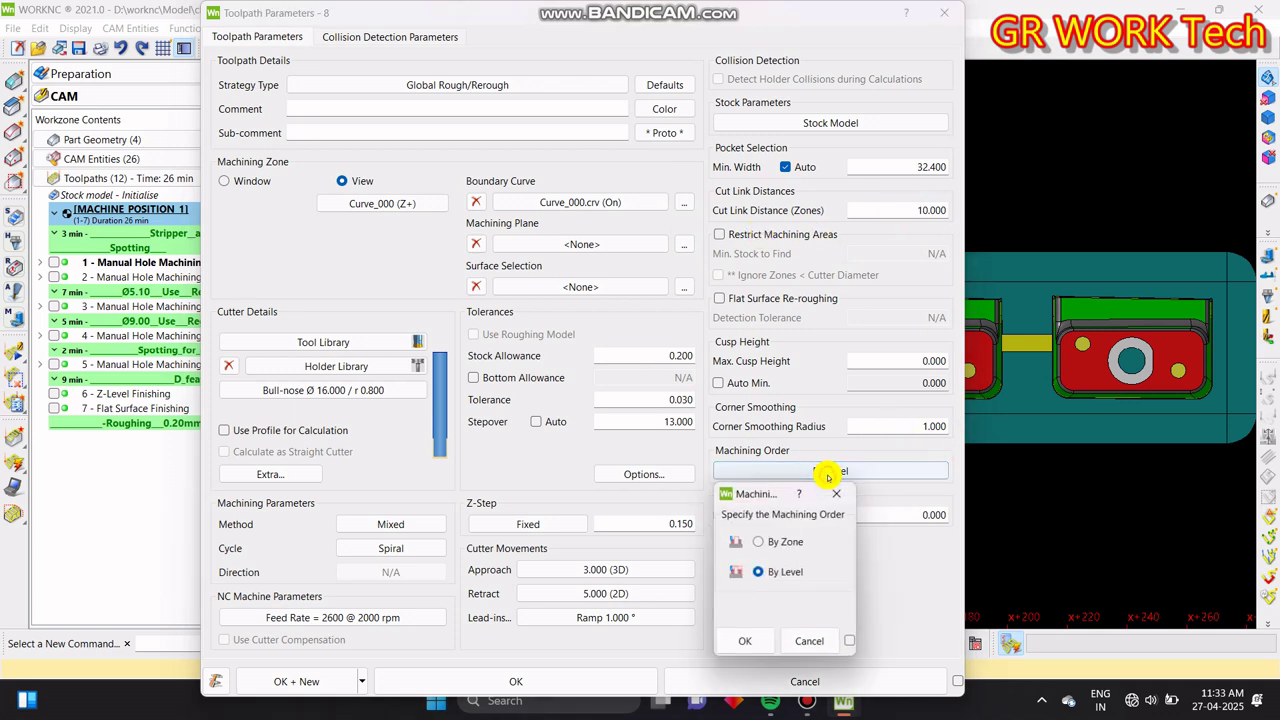
left_click(736, 643)
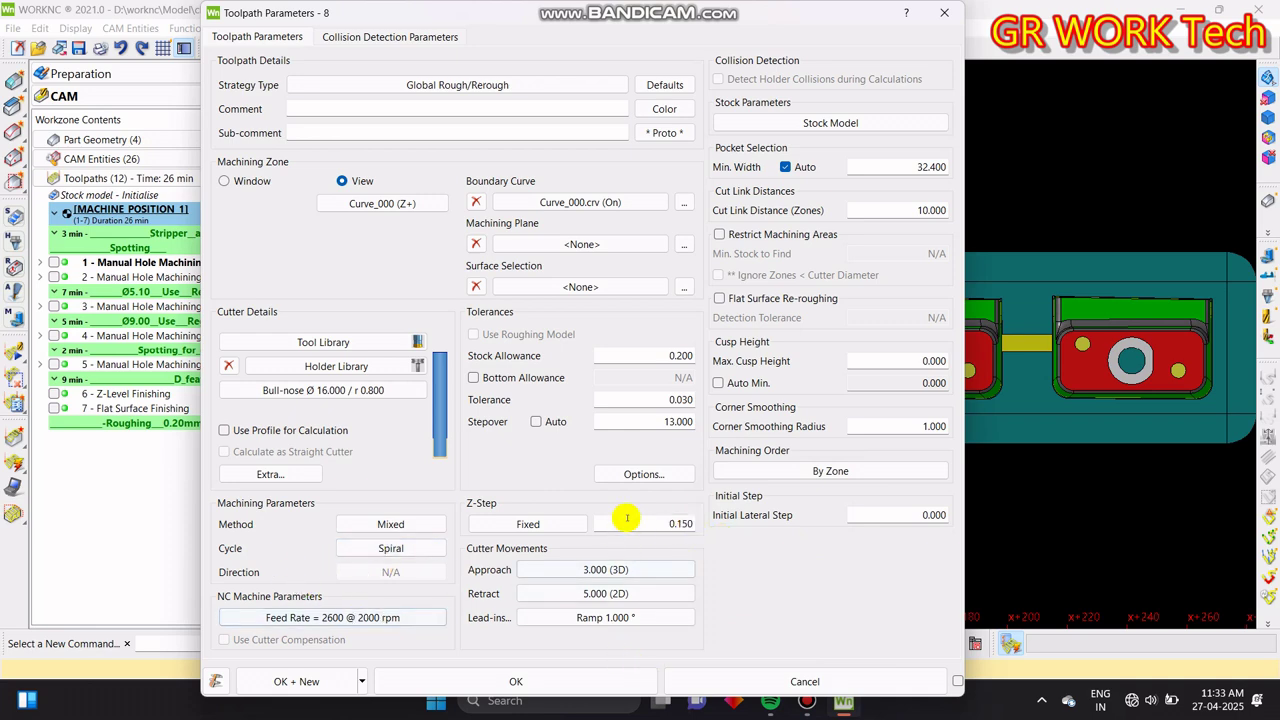
left_click(590, 249)
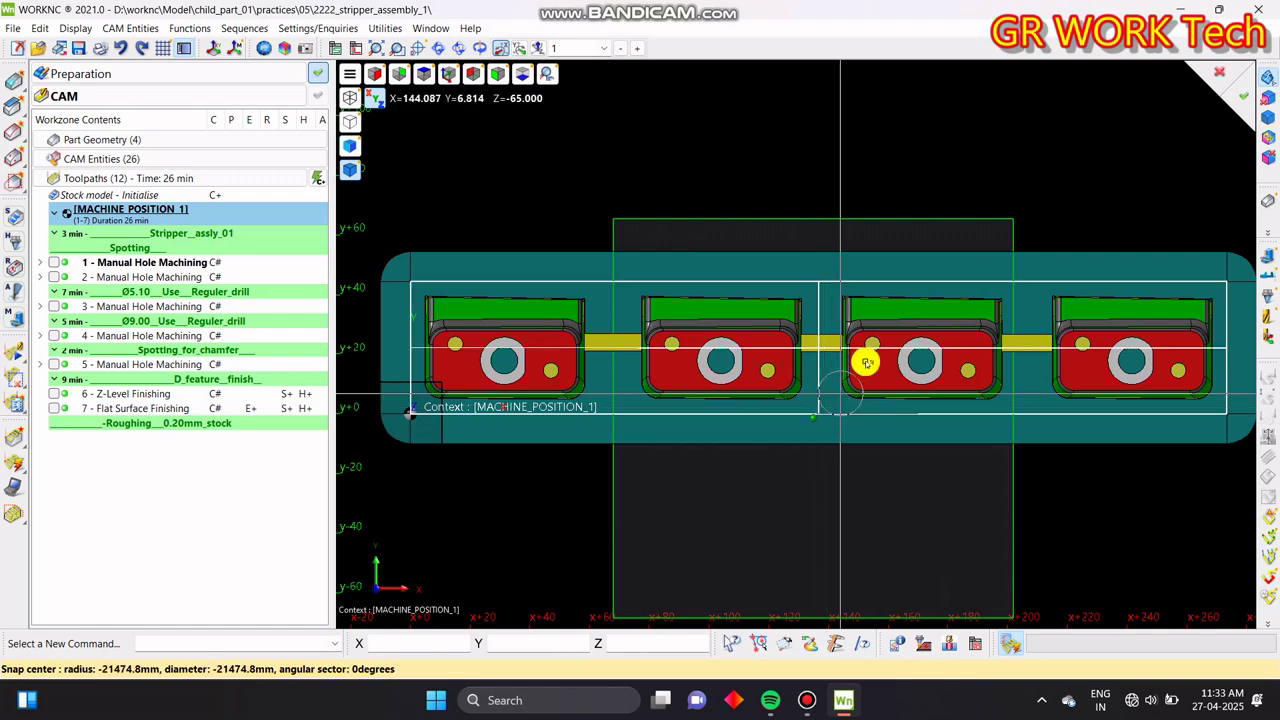
left_click(1240, 98)
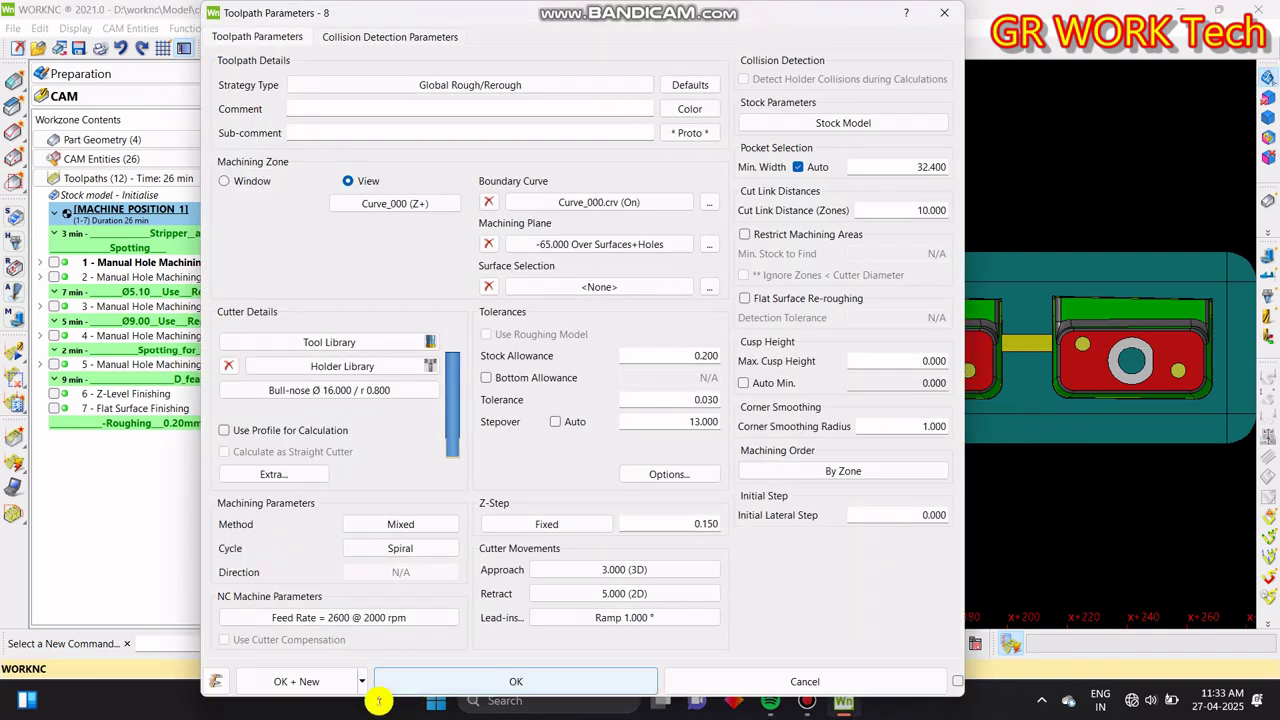
- Confirm the Global Rough/Rerough toolpath parameters and execute its calculation
left_click(472, 681)
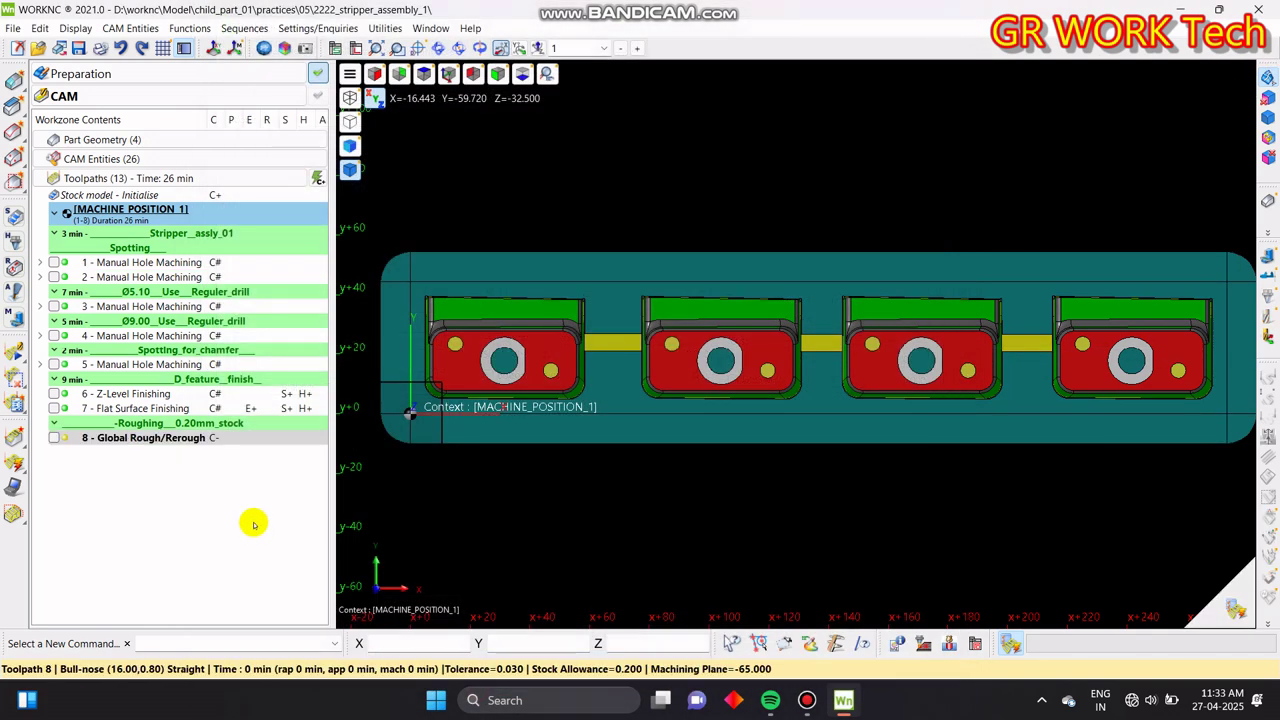
left_click(1245, 607)
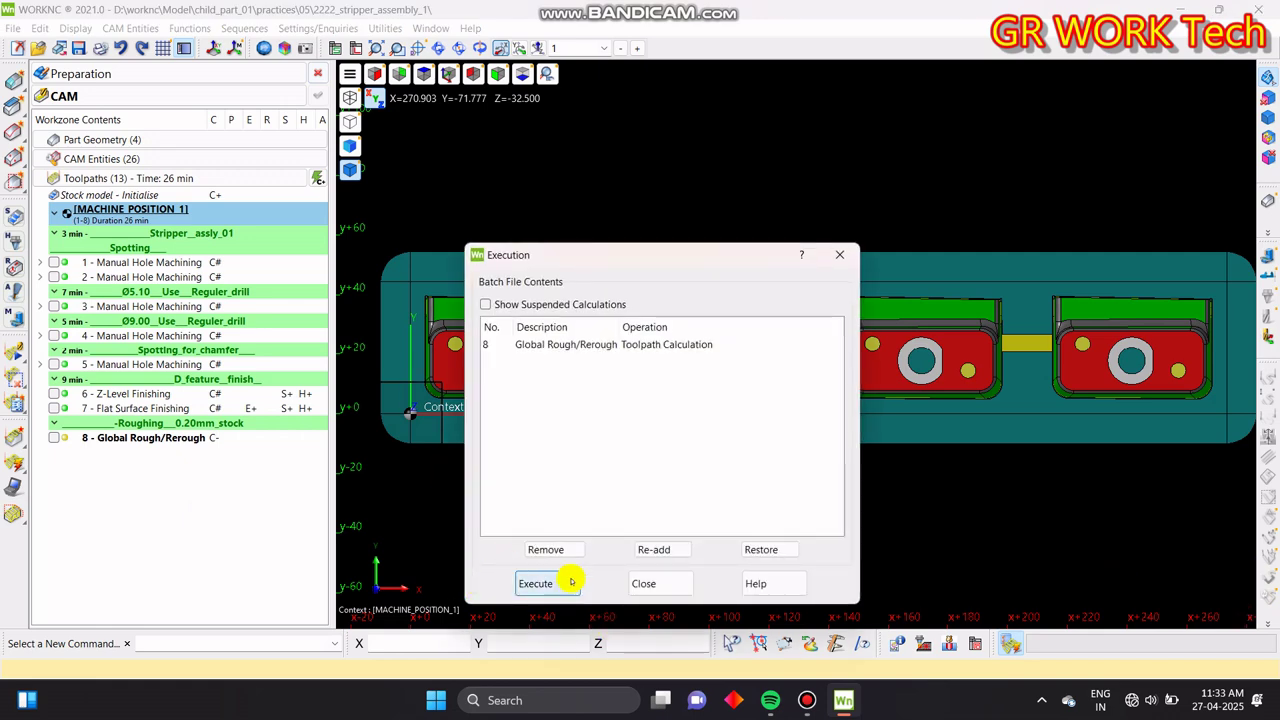
left_click(532, 580)
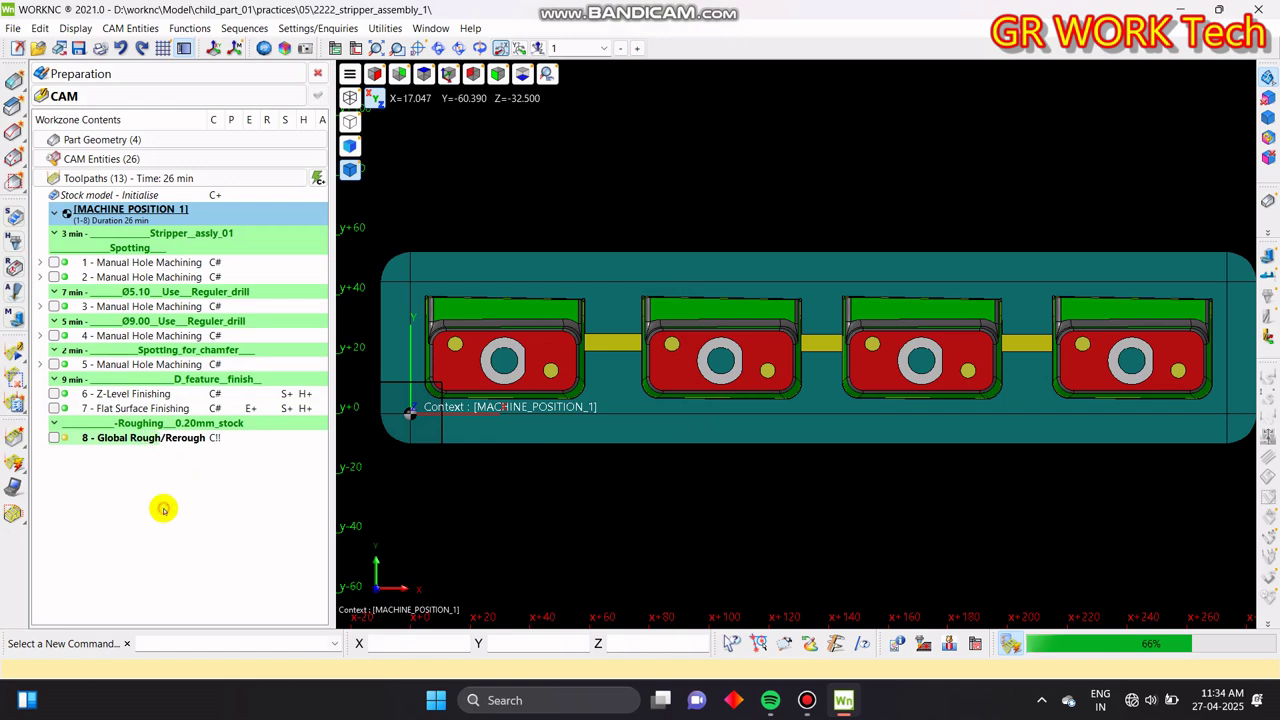
- Change the boundary curve of toolpath 8, Global Rough/Rerough, to the large outer rectangle Curve_001 and confirm its parameters
left_click(62, 438)
left_click(695, 369)
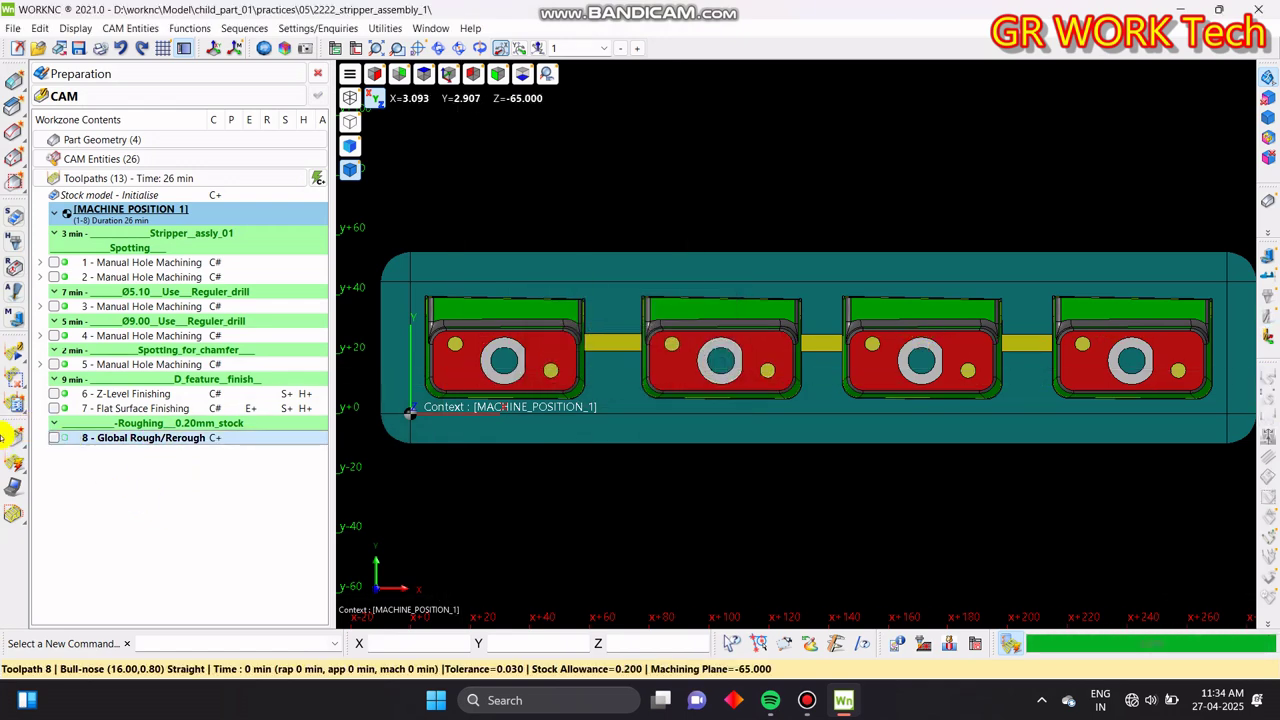
double_click(66, 442)
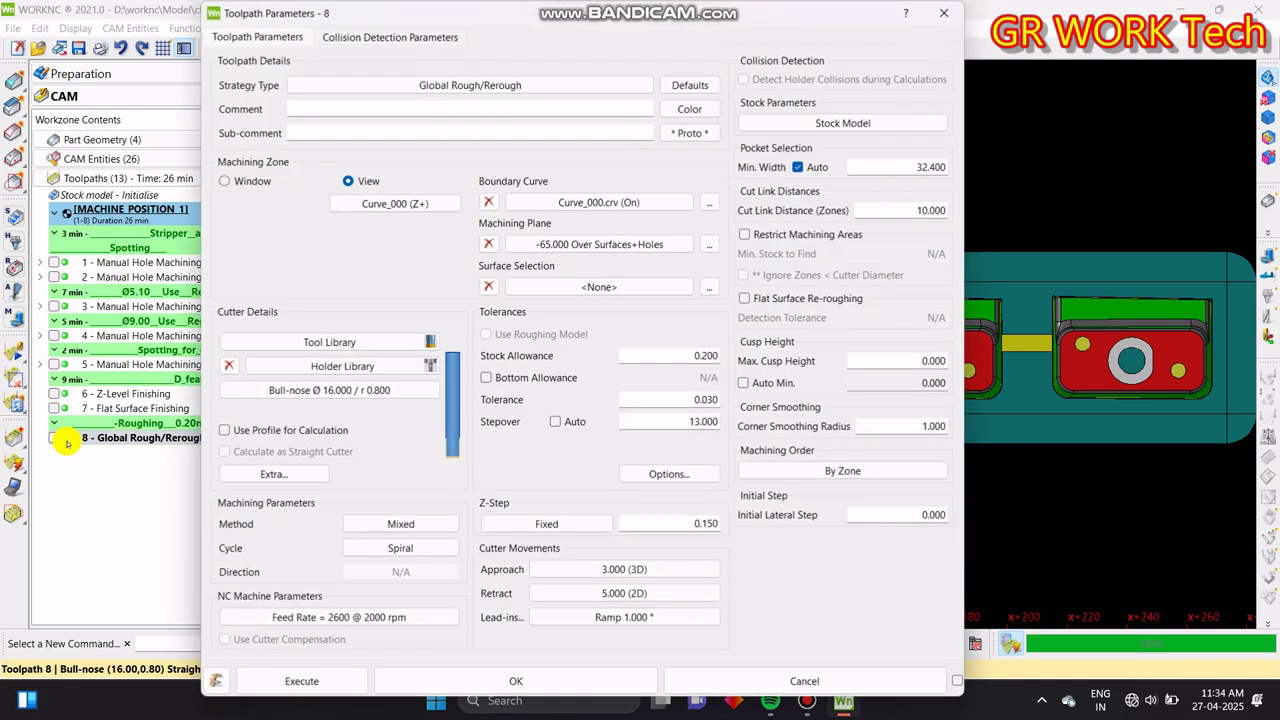
left_click(623, 203)
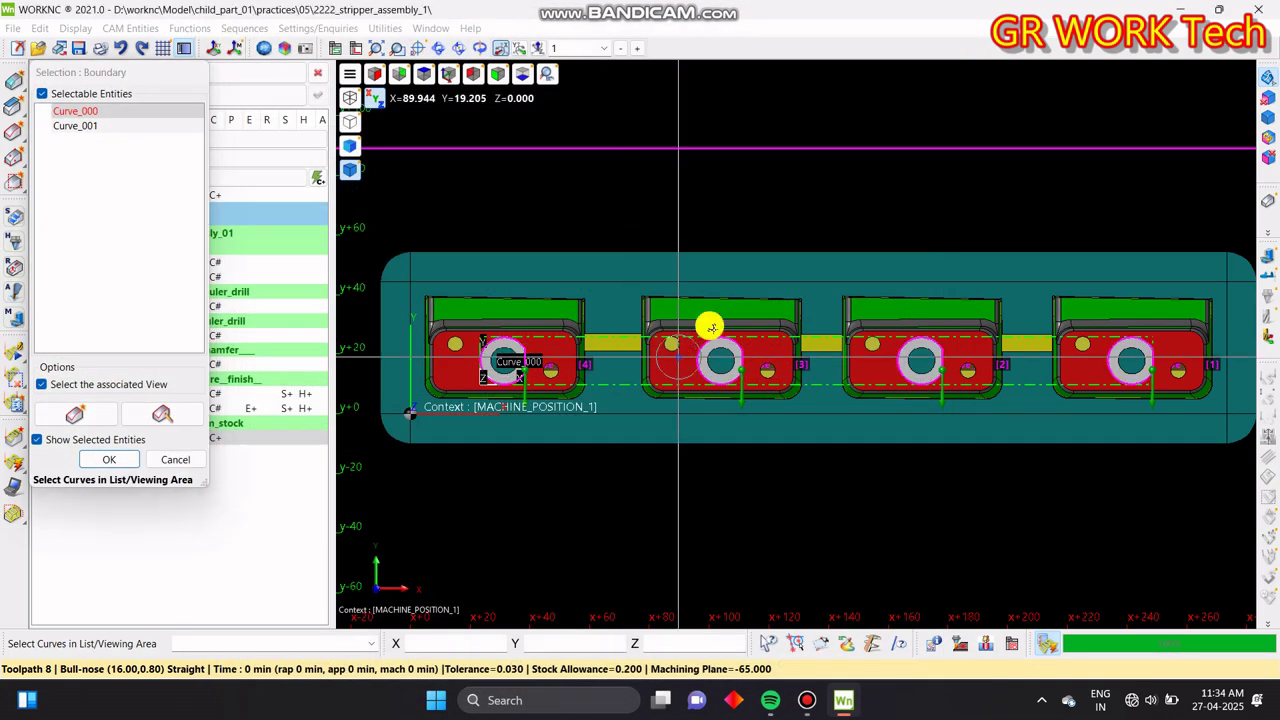
scroll(757, 289, "down", 3)
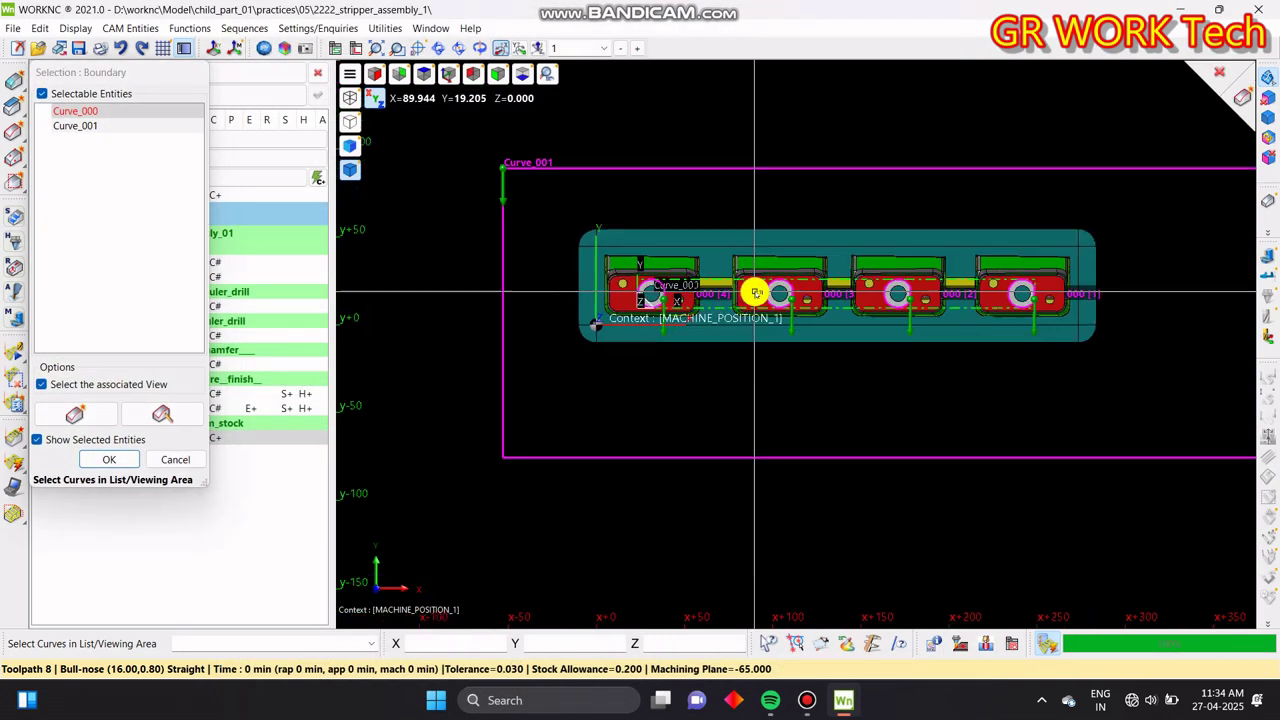
left_click(829, 181)
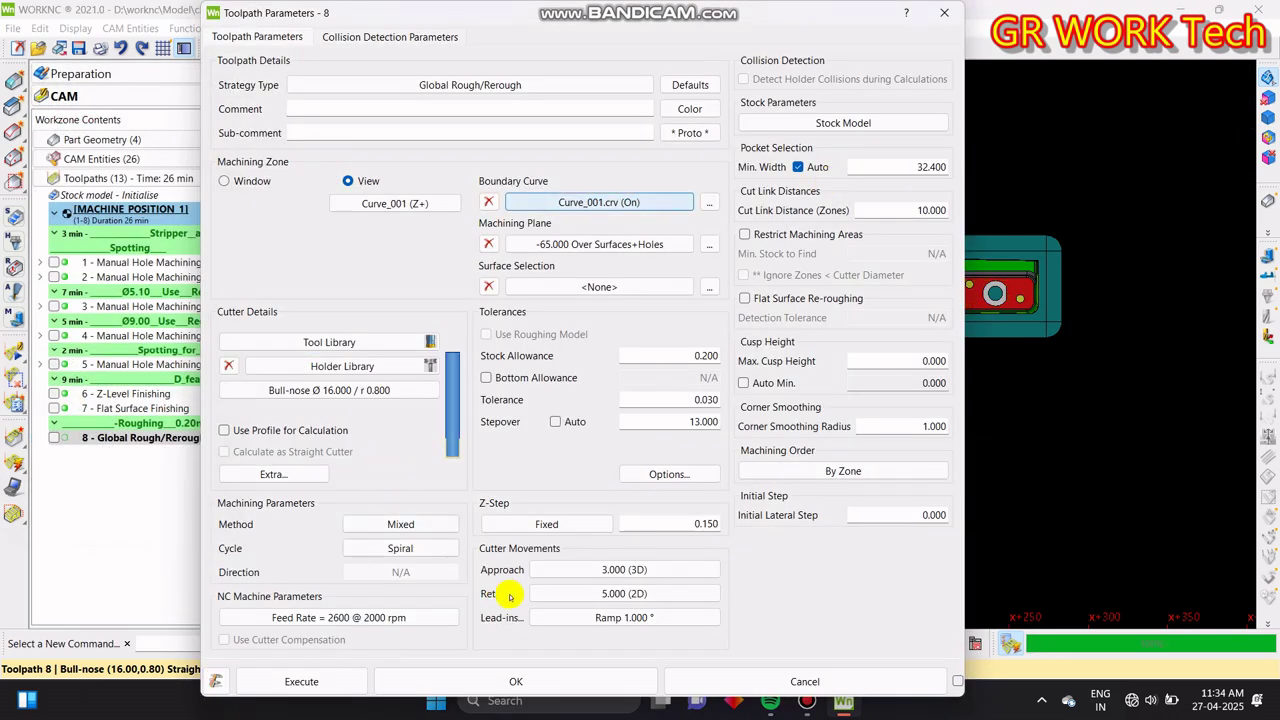
left_click(578, 688)
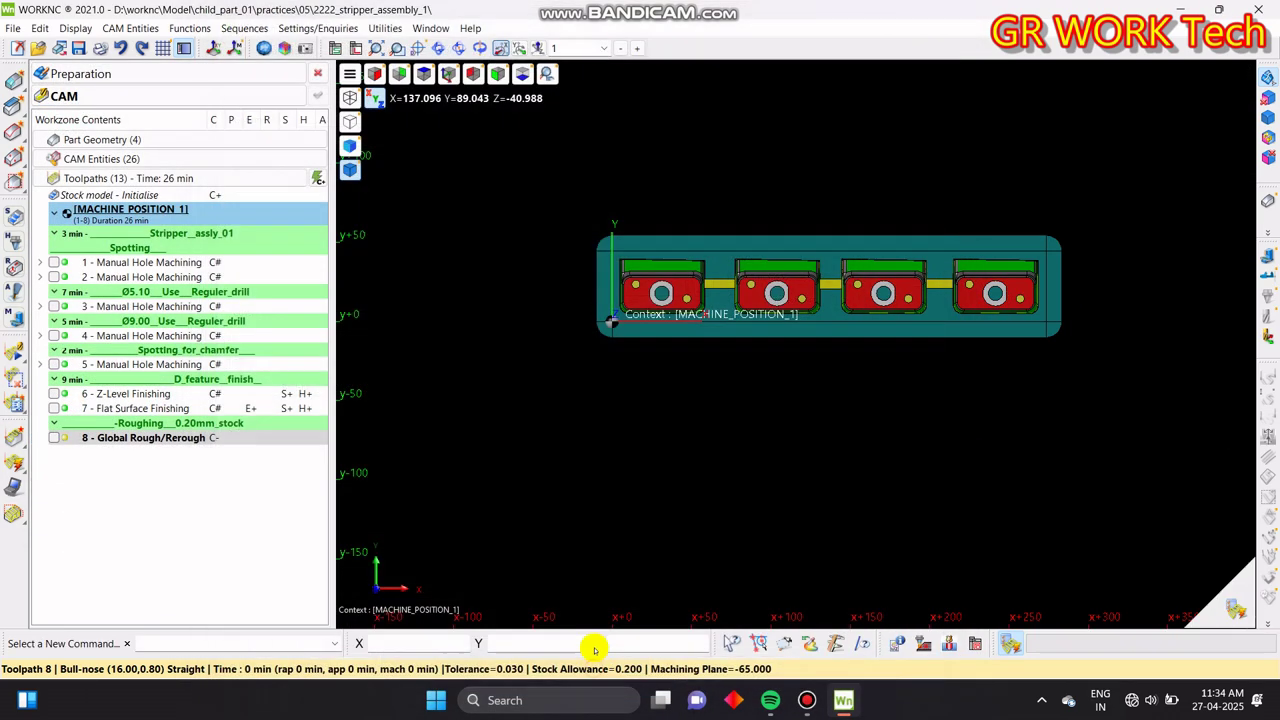
- Execute the calculation of the Global Rough/Rerough toolpath and save the workzone
right_click(166, 437)
left_click(276, 9)
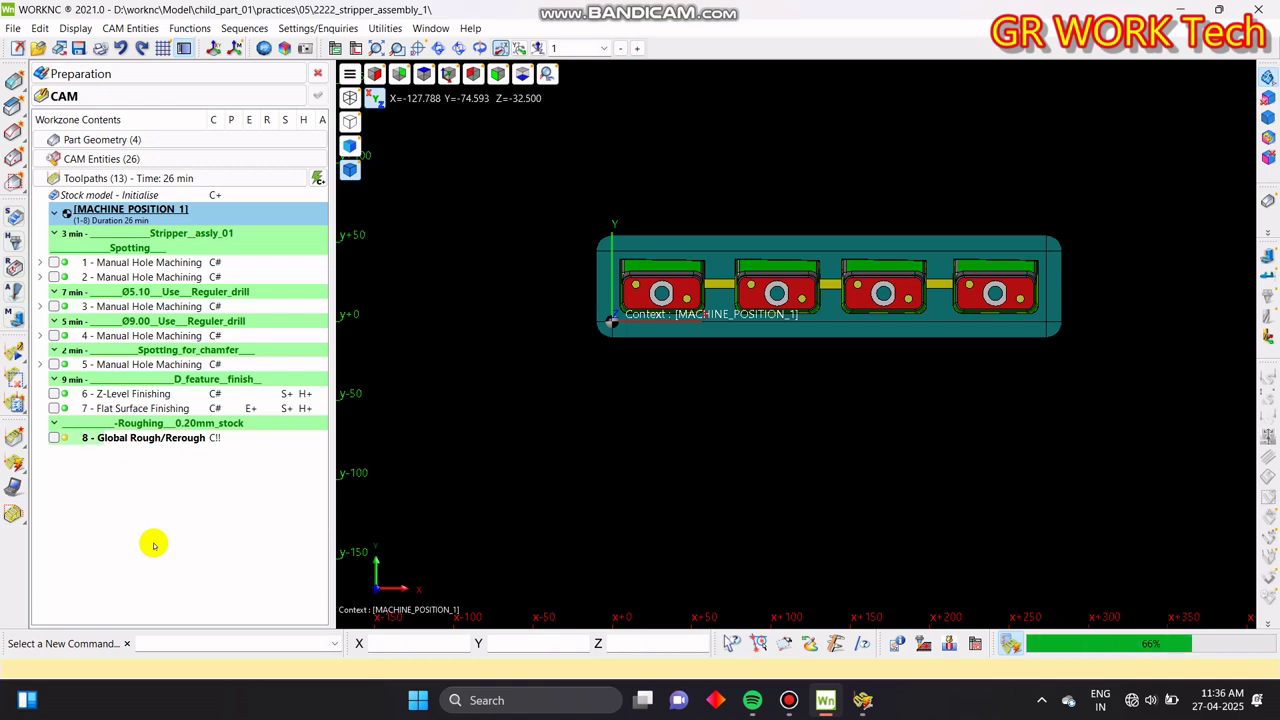
left_click(80, 49)
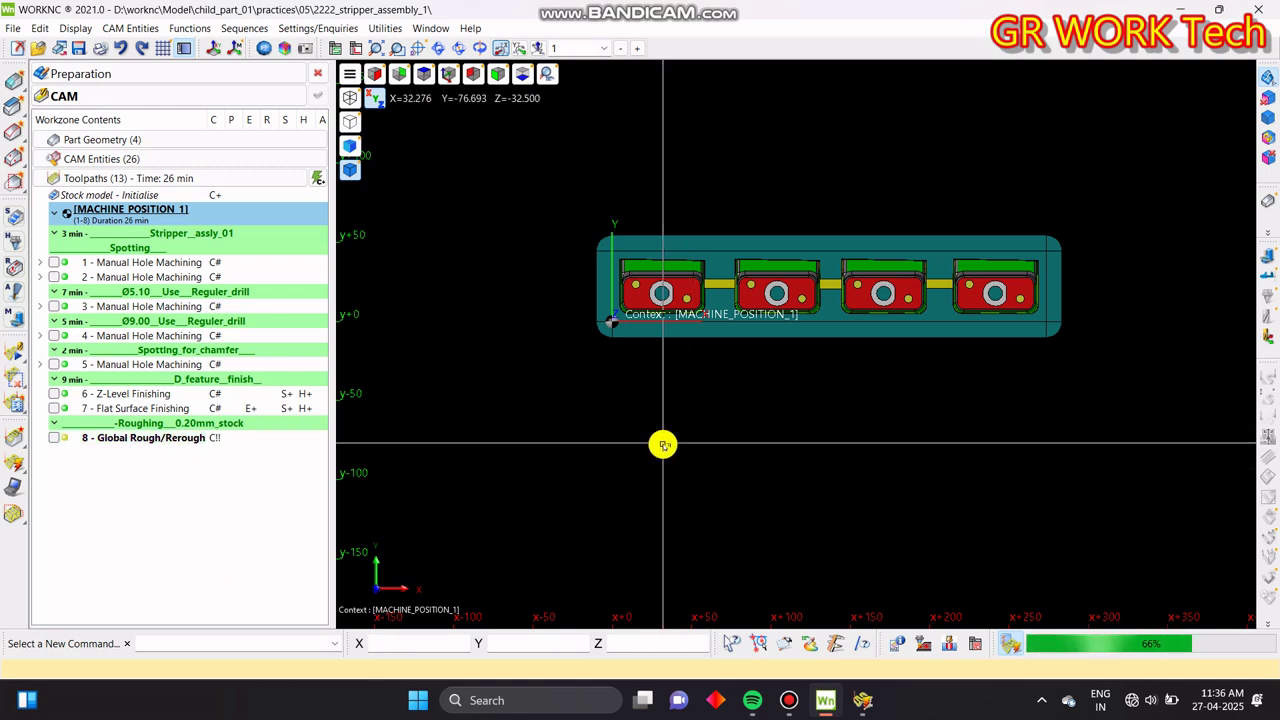
- Examine the lifters' fillets, angled side walls and extension surfaces up close, ending in the top view
middle_click_drag(832, 478, 645, 392)
scroll(686, 491, "up", 6)
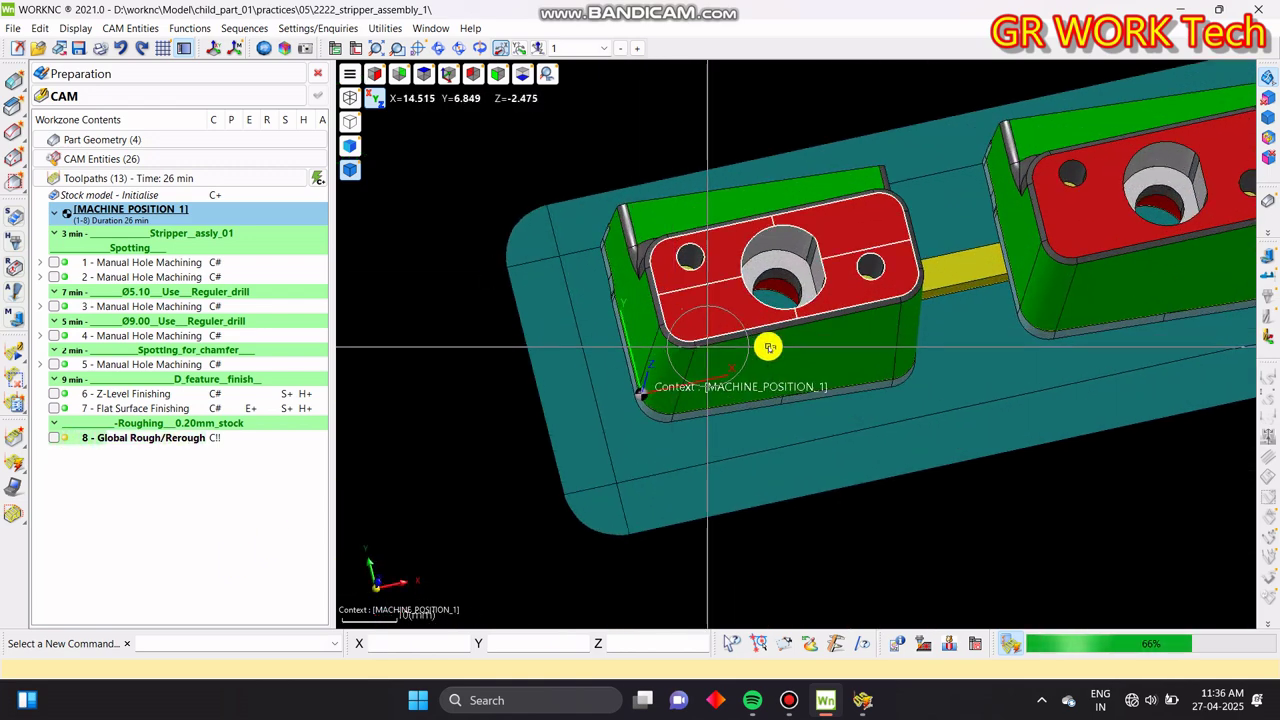
middle_click_drag(771, 286, 723, 394)
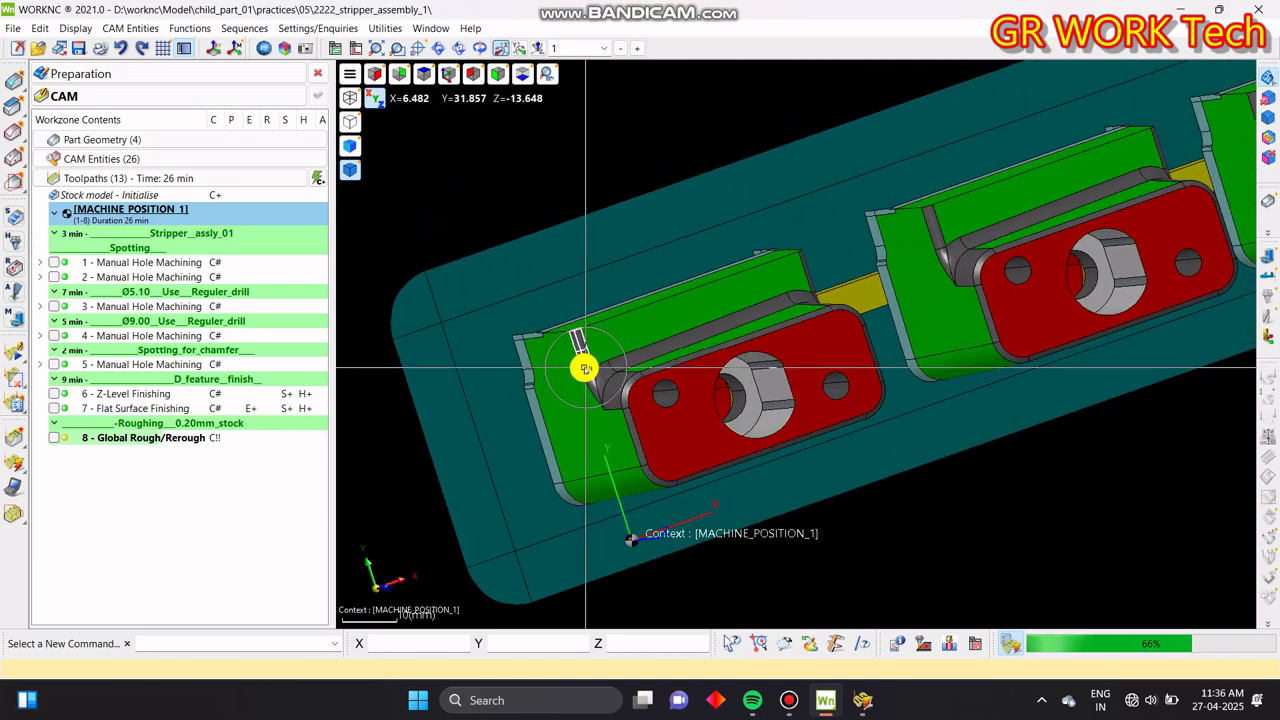
scroll(585, 365, "up", 3)
middle_click_drag(868, 274, 873, 272)
scroll(888, 332, "down", 5)
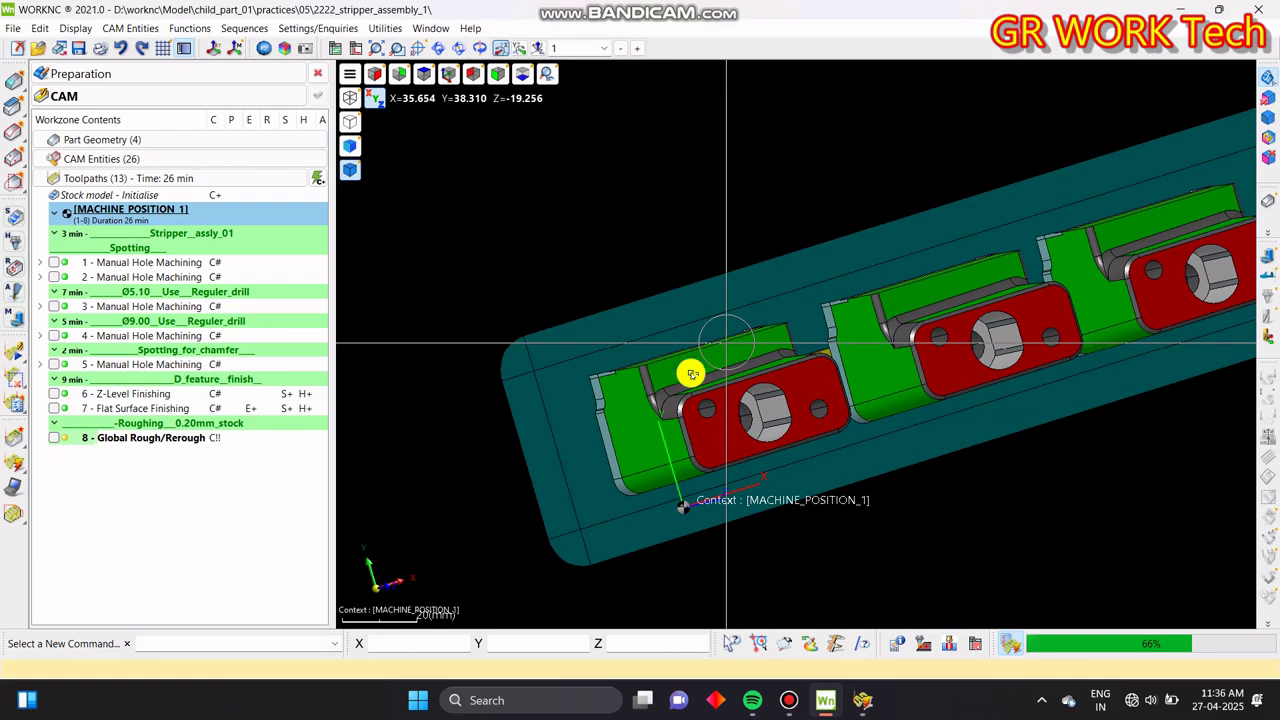
scroll(643, 403, "up", 5)
middle_click_drag(805, 414, 685, 433)
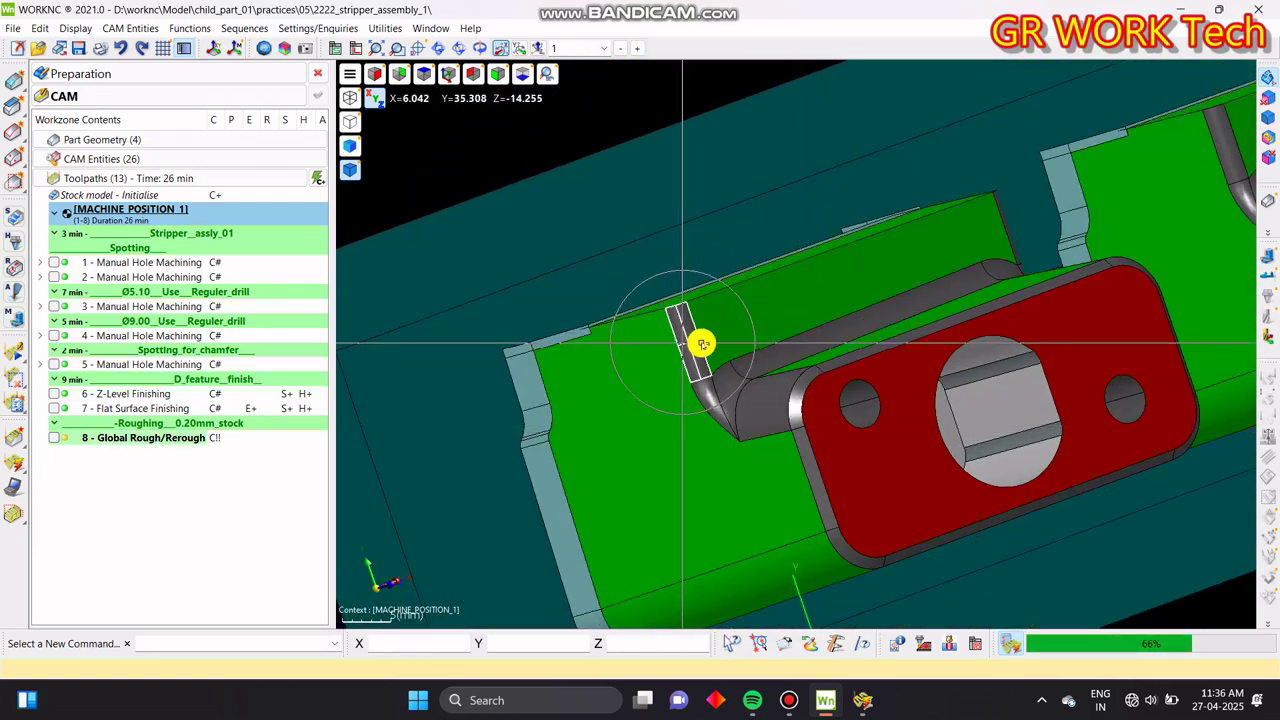
middle_click_drag(1020, 236, 390, 455)
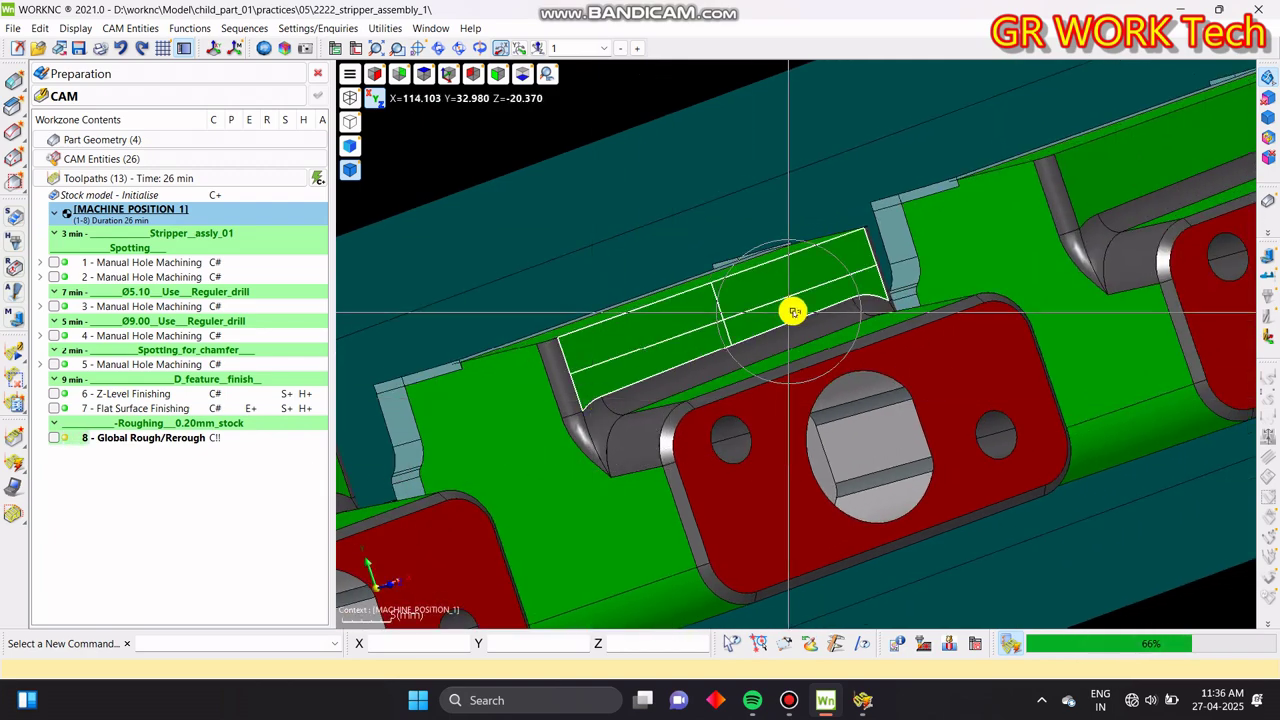
scroll(966, 266, "down", 3)
middle_click_drag(494, 484, 706, 431)
scroll(704, 366, "up", 6)
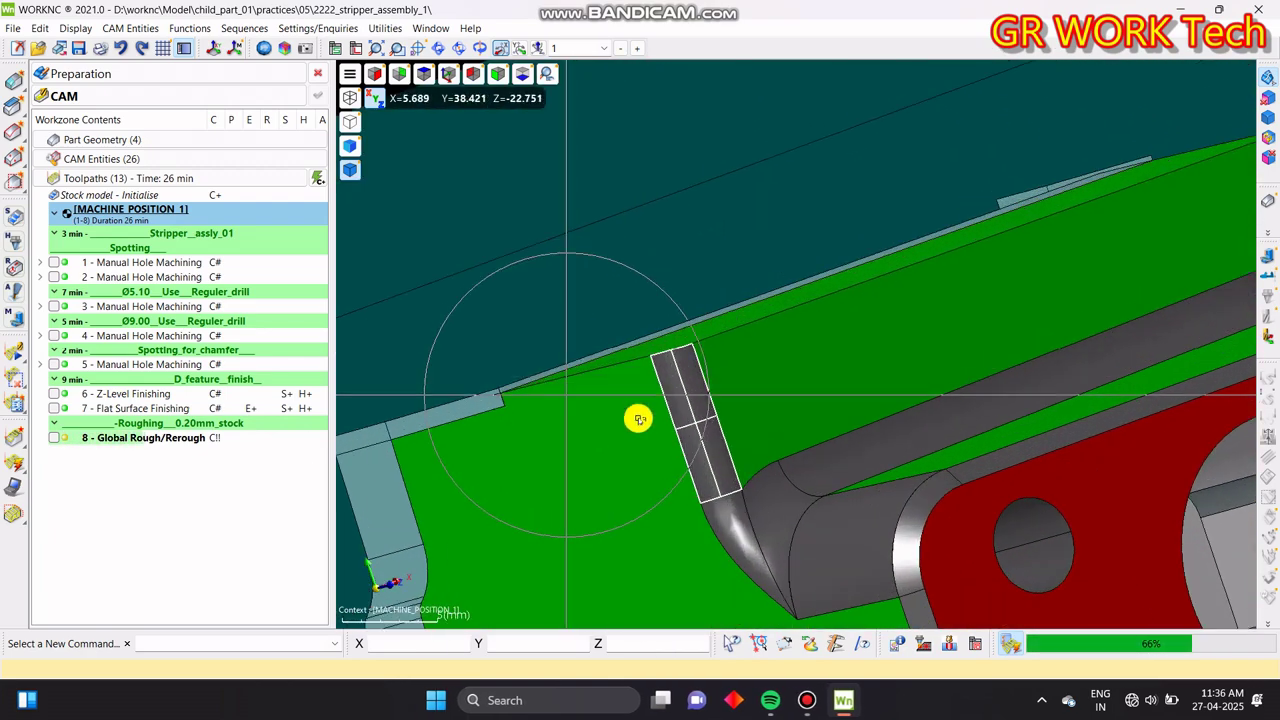
middle_click_drag(583, 408, 761, 396)
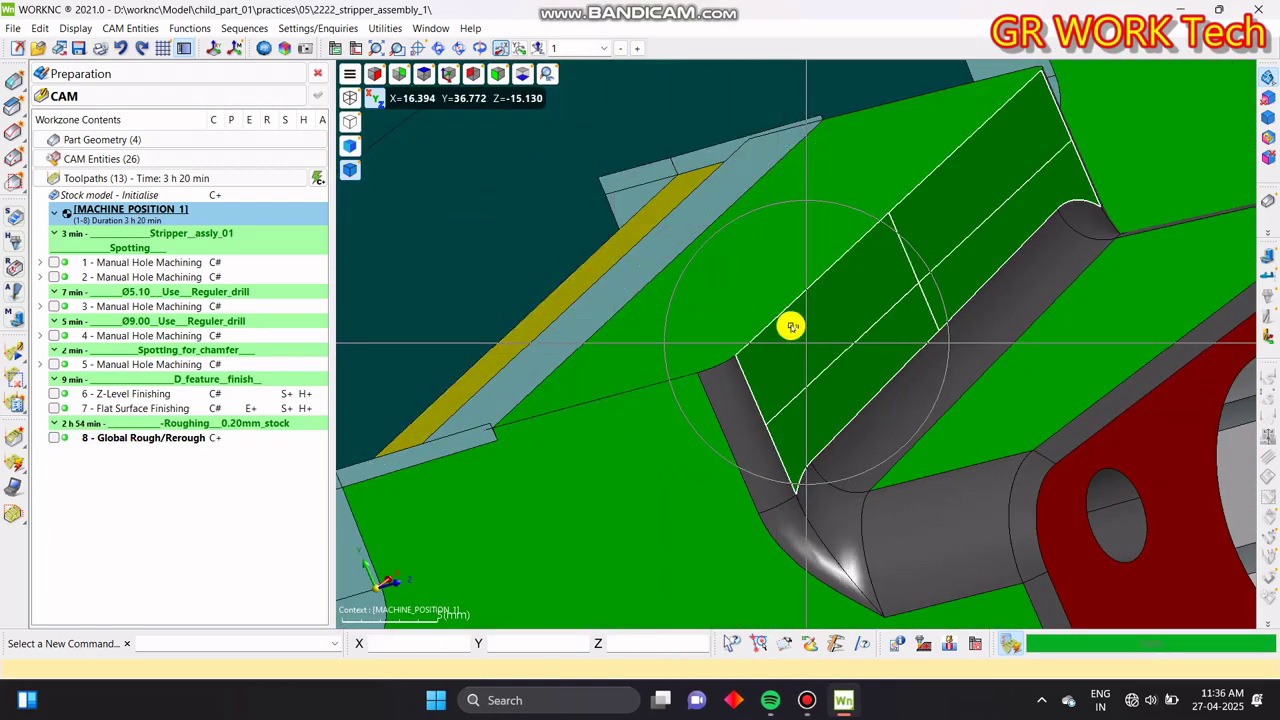
middle_click_drag(737, 336, 816, 291)
middle_click_drag(803, 340, 826, 206)
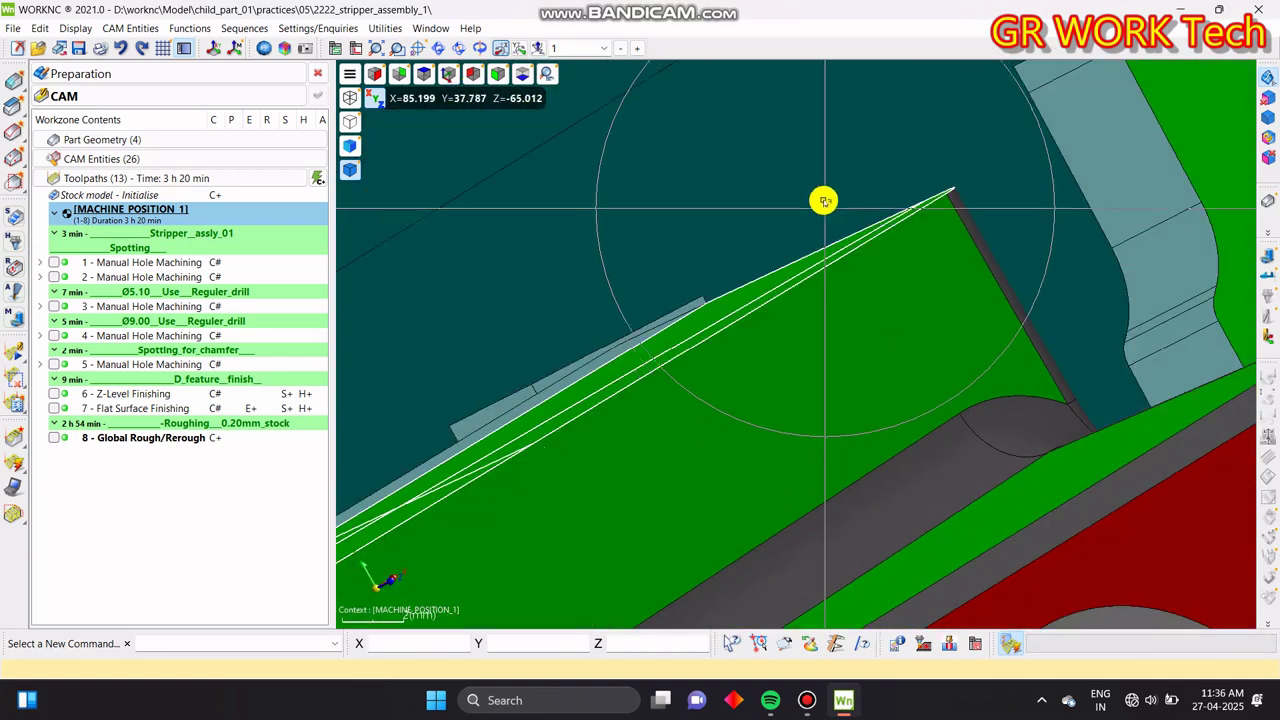
scroll(861, 246, "down", 5)
scroll(868, 244, "down", 3)
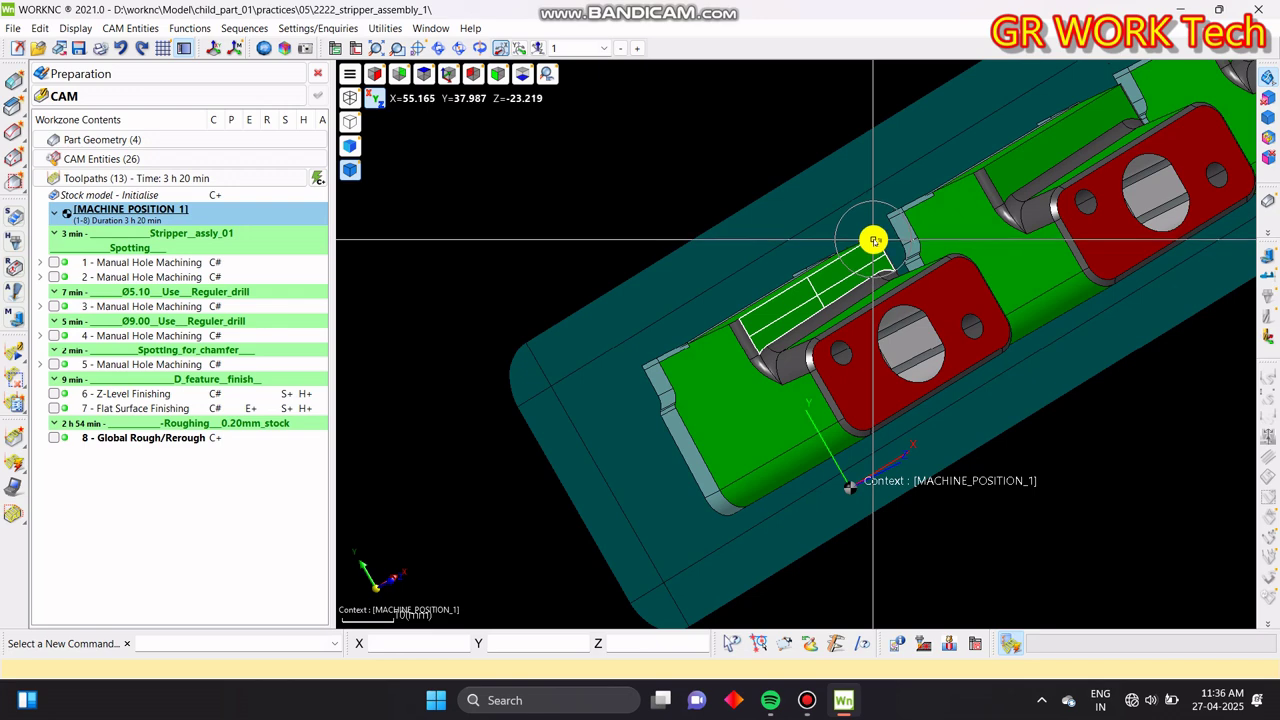
key("t")
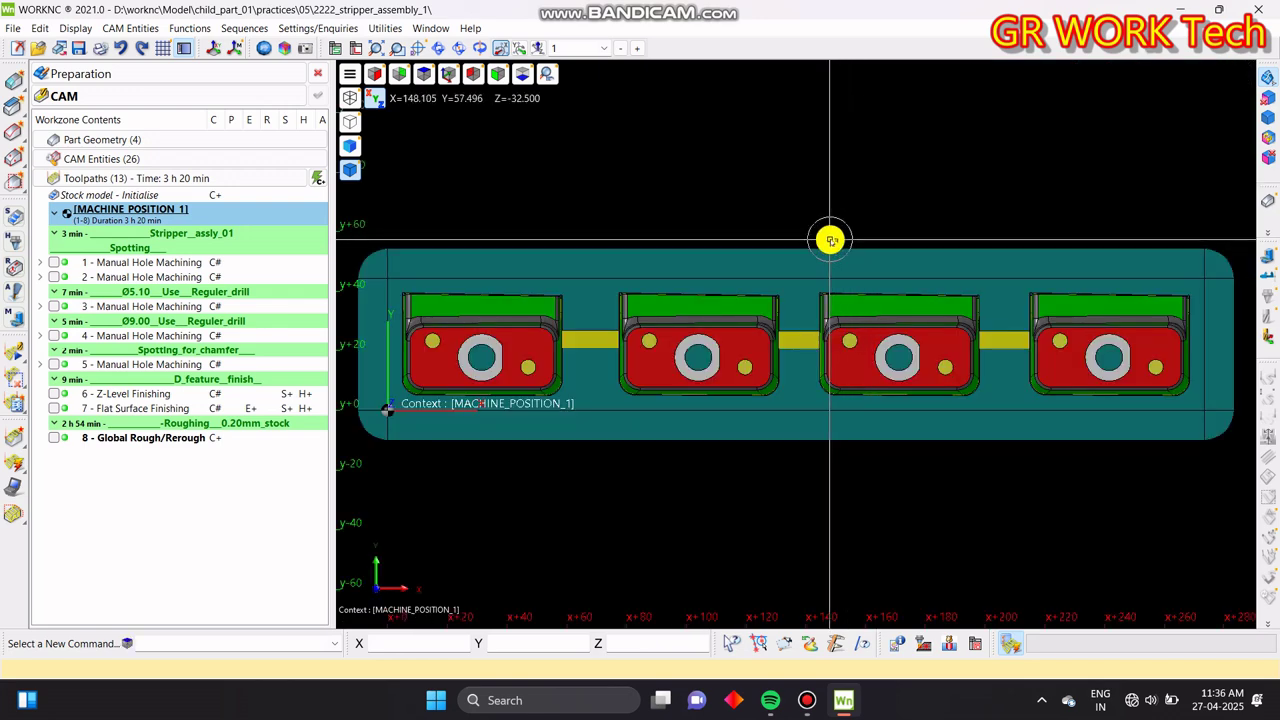
- Display the calculated Global Rough/Rerough toolpath without its rapid moves and examine the cutting passes around the four lifters
left_click(118, 438)
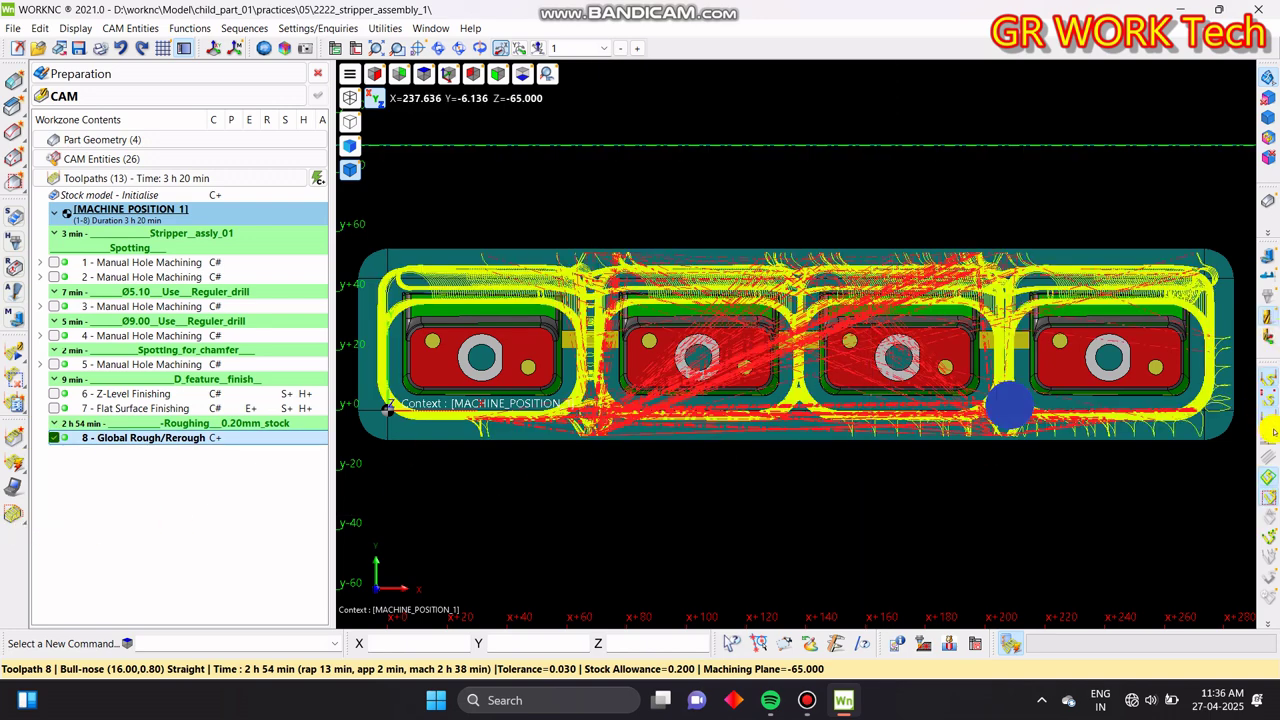
left_click(1264, 395)
middle_click_drag(760, 556, 840, 500)
scroll(1043, 374, "up", 5)
middle_click_drag(1043, 374, 896, 360)
scroll(797, 274, "down", 5)
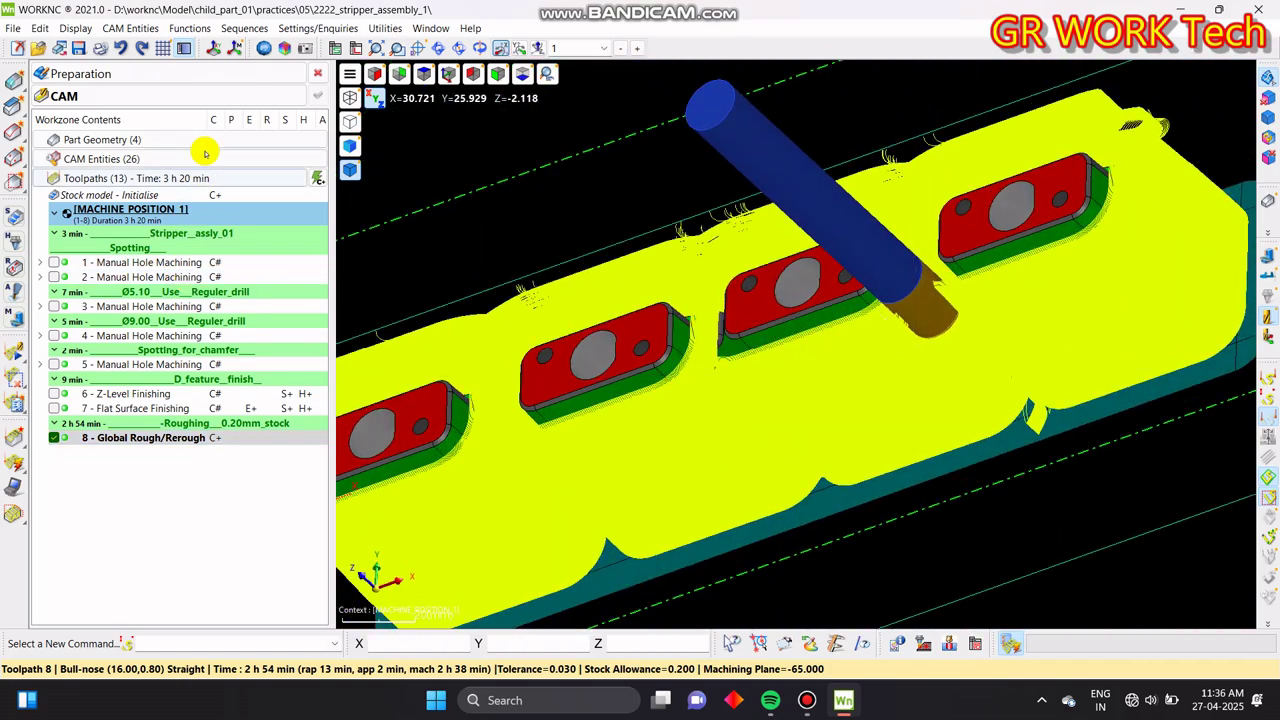
- Show the Stock State of the 3D stock model together with the roughing toolpath
left_click(204, 138)
left_click(70, 261)
middle_click_drag(506, 214, 1182, 372)
left_click(66, 262)
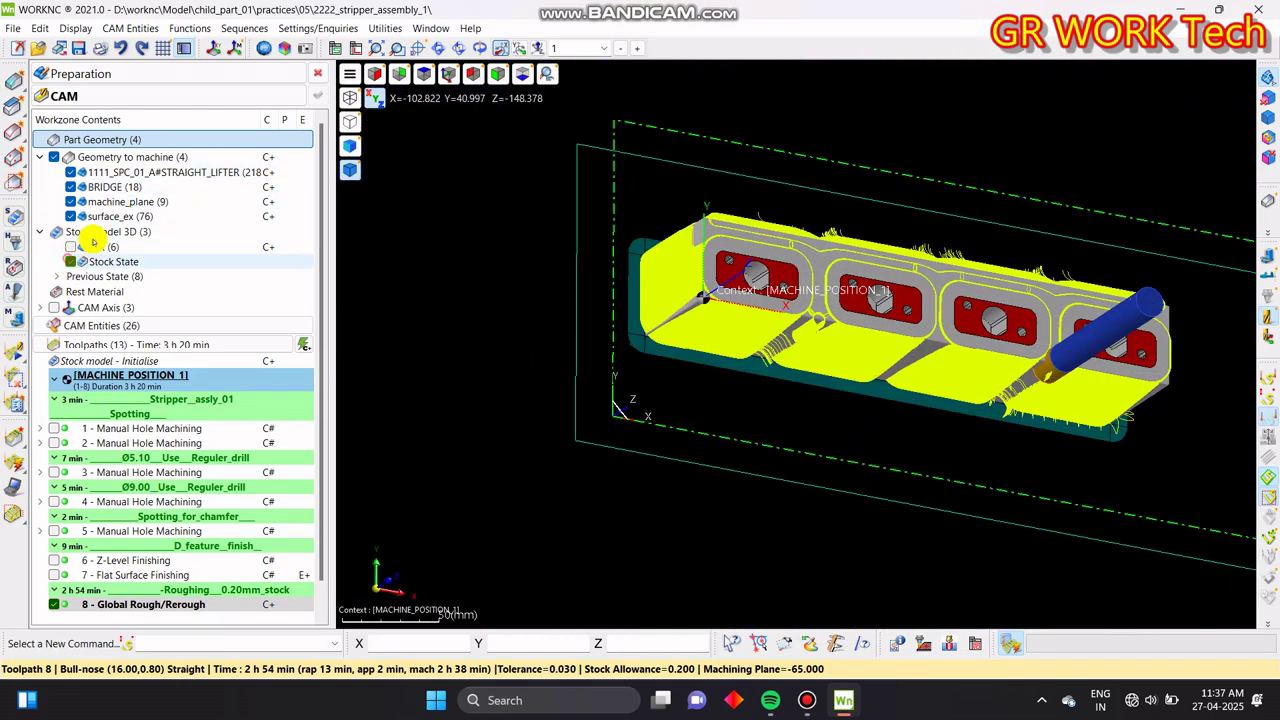
left_click(166, 137)
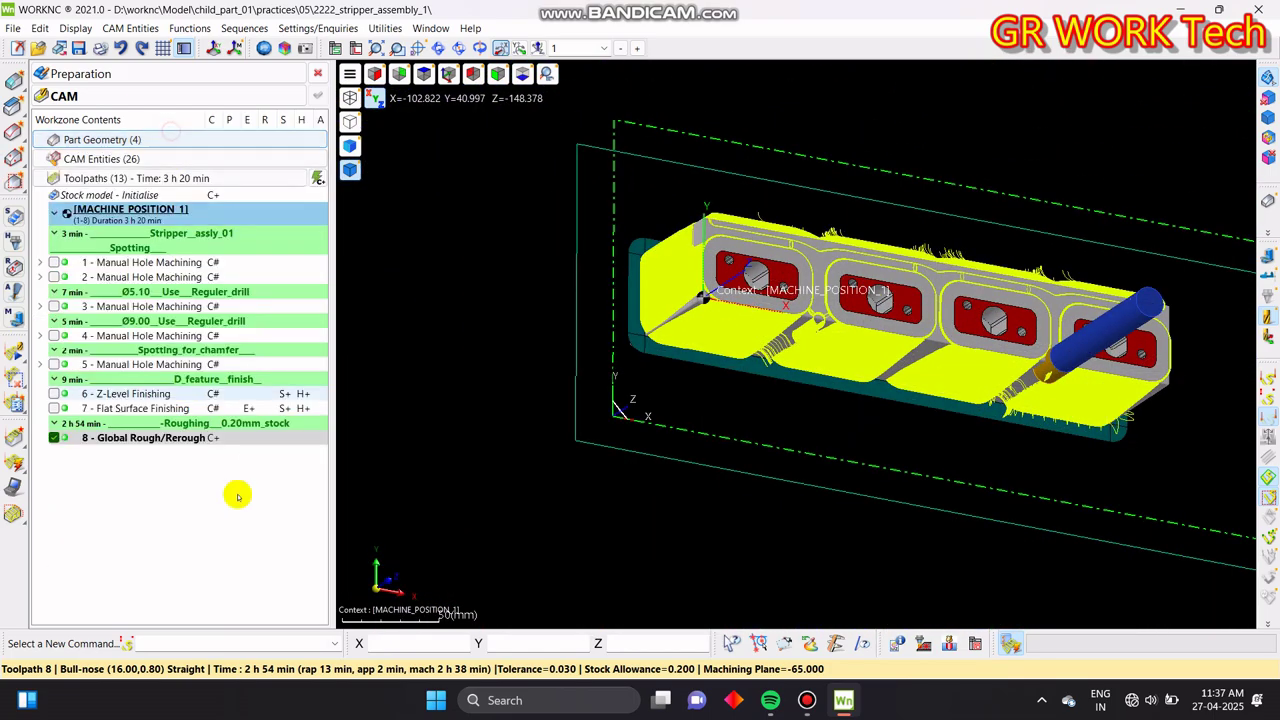
- Lock the Global Rough/Rerough toolpath against recalculation and run its stock model update
right_click(223, 440)
left_click(320, 505)
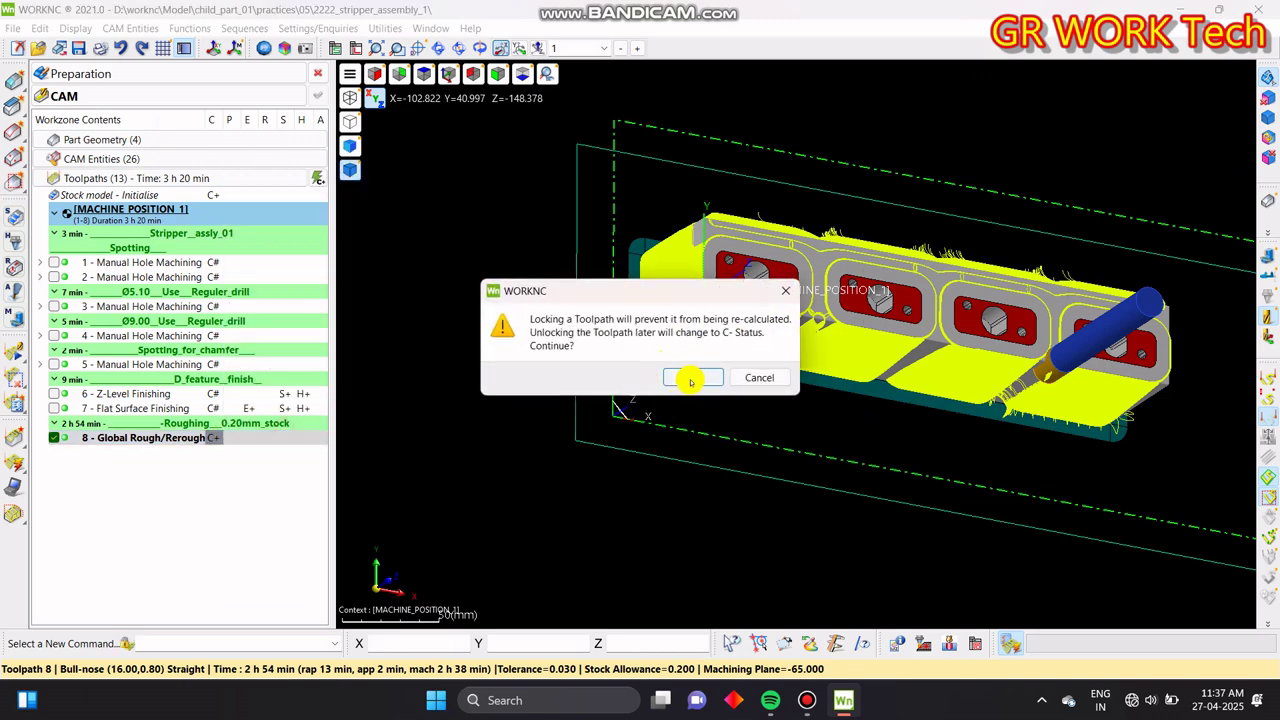
left_click(690, 381)
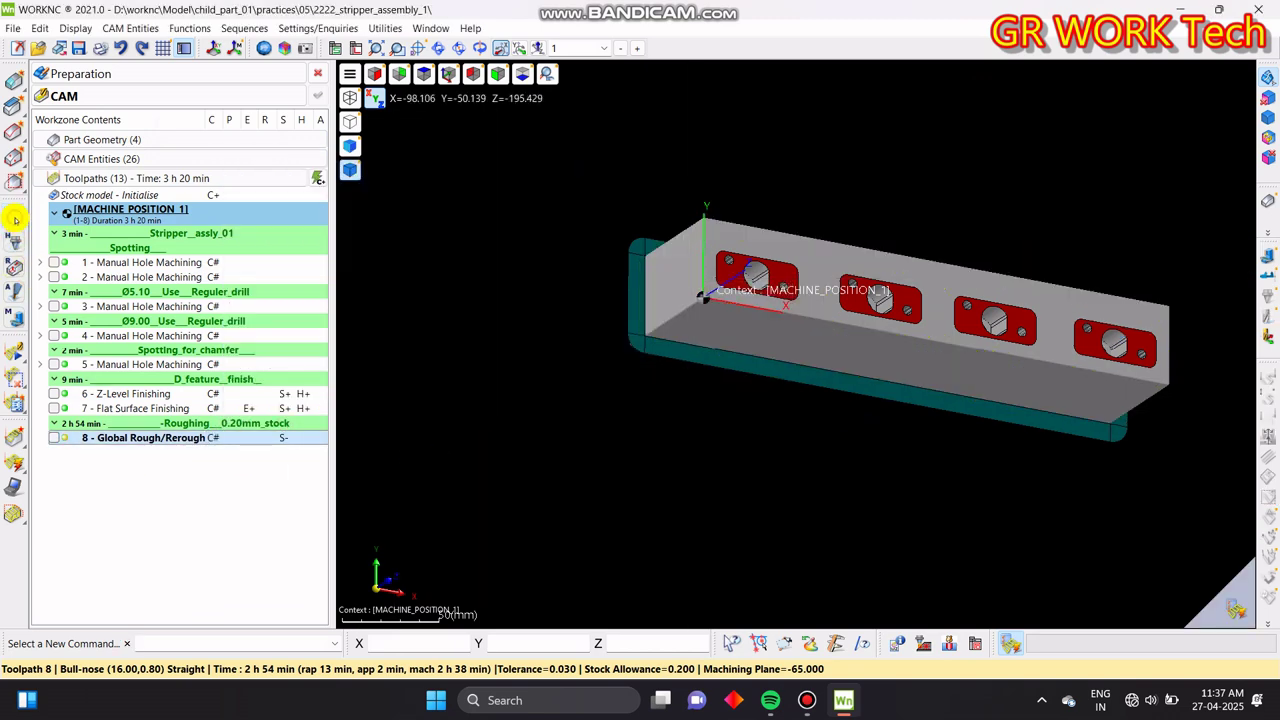
left_click(1234, 604)
left_click(546, 584)
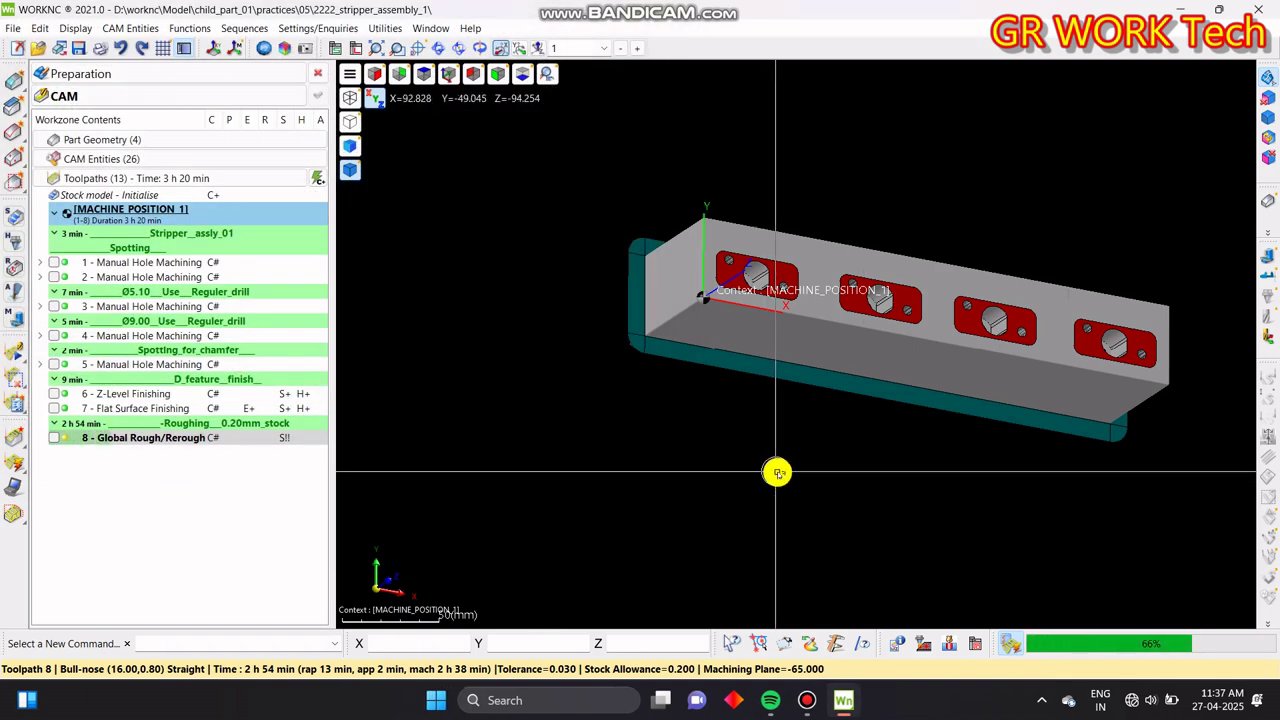
- Examine the roughed stock around and between the four lifters in angled and top views
middle_click_drag(1251, 189, 768, 408)
scroll(788, 388, "up", 5)
scroll(723, 417, "down", 4)
scroll(862, 324, "up", 2)
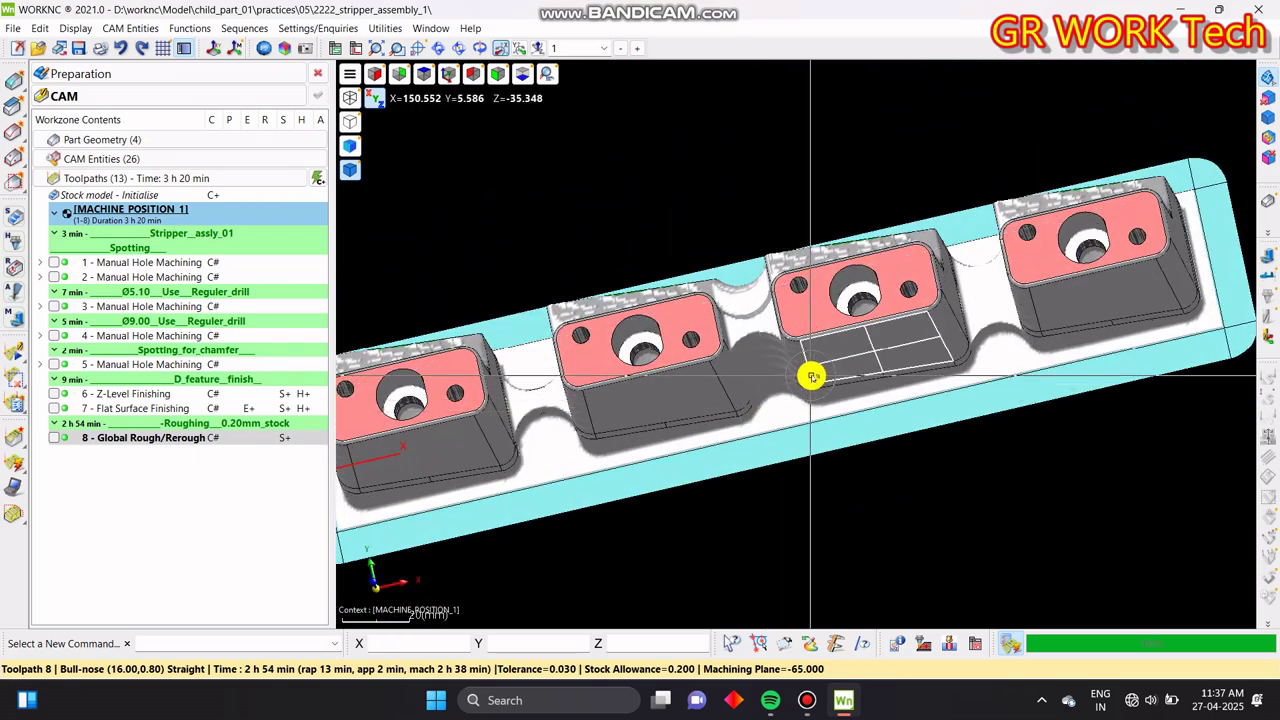
key("z")
scroll(848, 383, "down", 3)
scroll(859, 370, "up", 1)
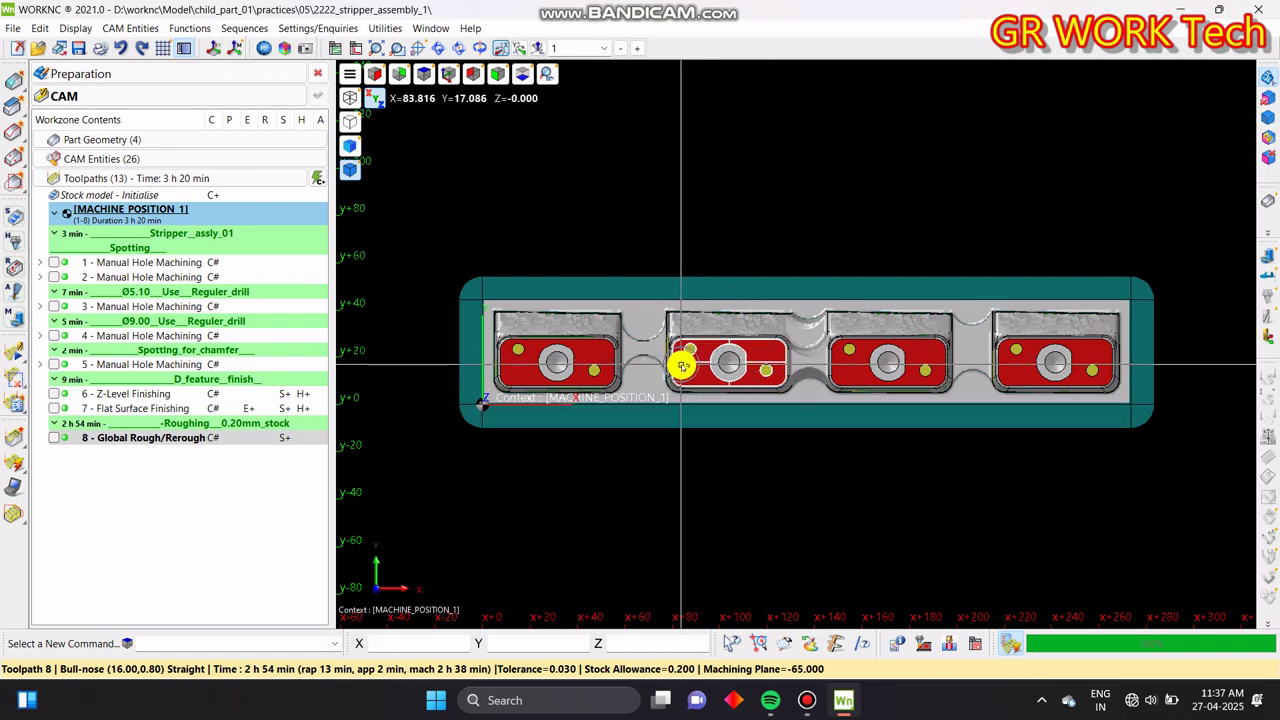
scroll(760, 355, "up", 2)
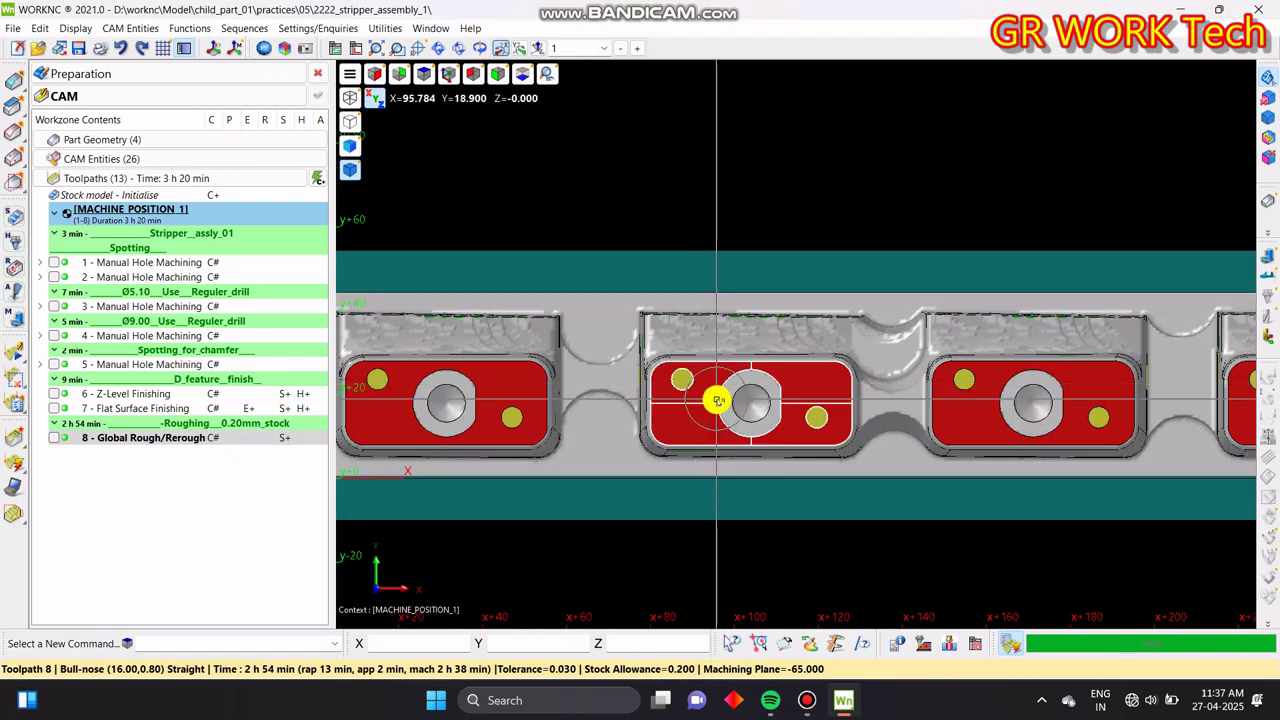
mouse_move(832, 446)
middle_mouse_down()
mouse_move(863, 396)
mouse_move(864, 344)
mouse_move(817, 394)
middle_mouse_up()
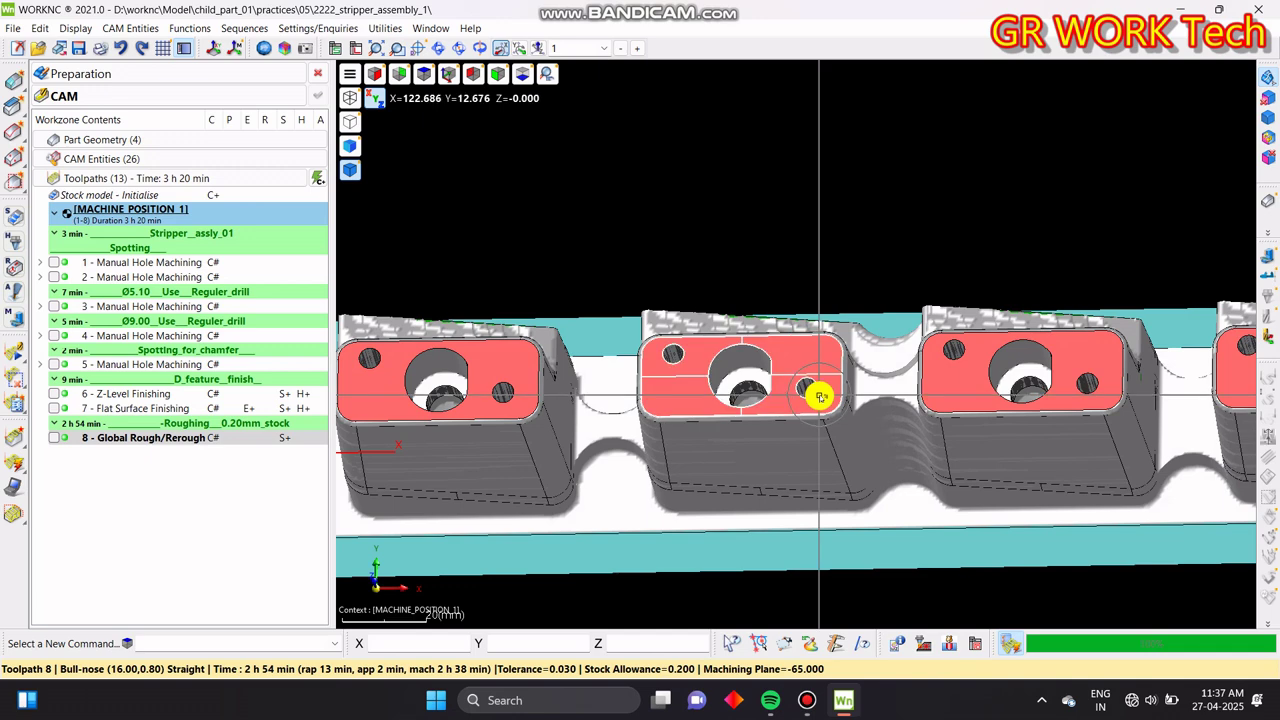
key("z")
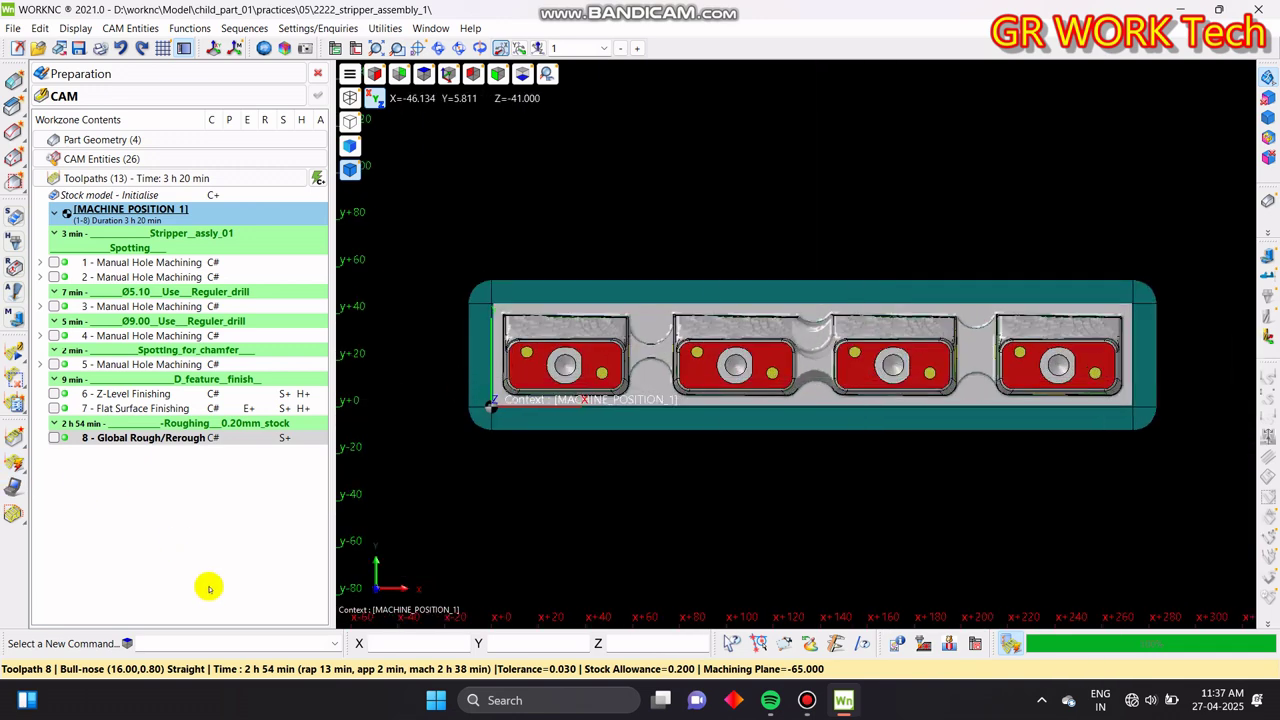
- Create a toolpath with the same parameters as toolpath 8, using the 8R1_40 cutter from the Roughing_Small_Nose_Cutters_P20 folder
right_click(177, 437)
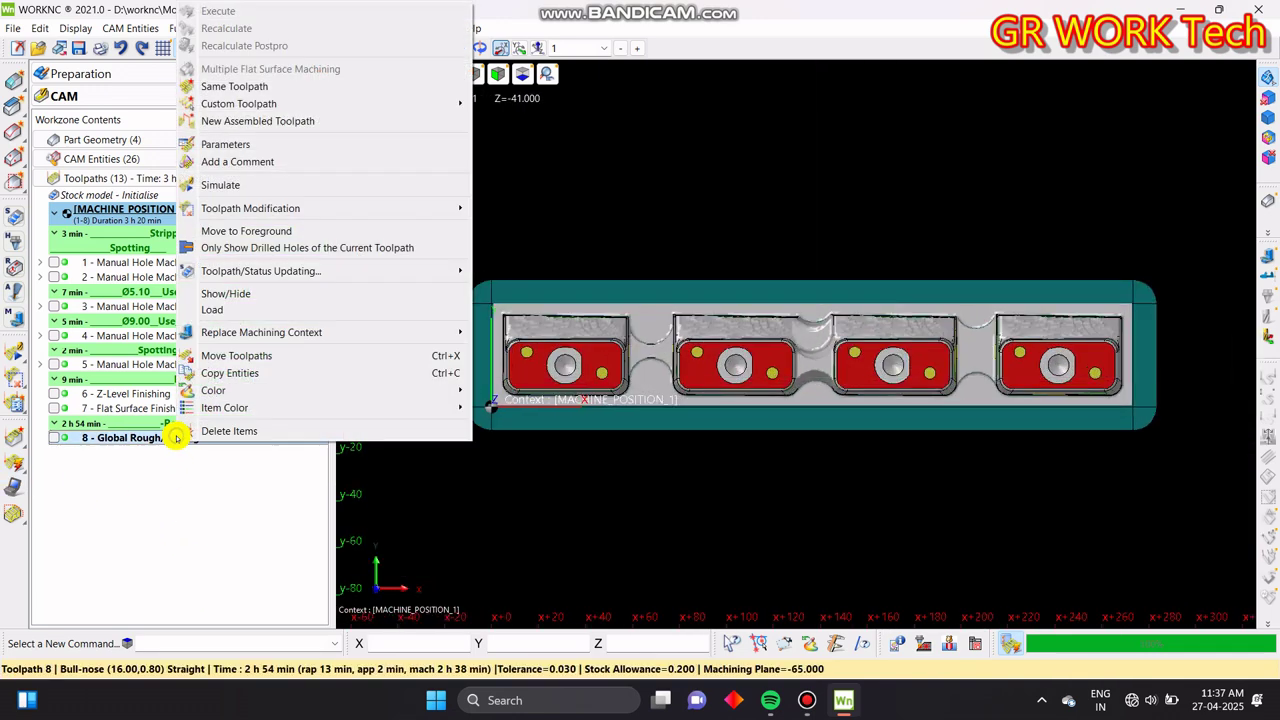
left_click(262, 86)
left_click(329, 342)
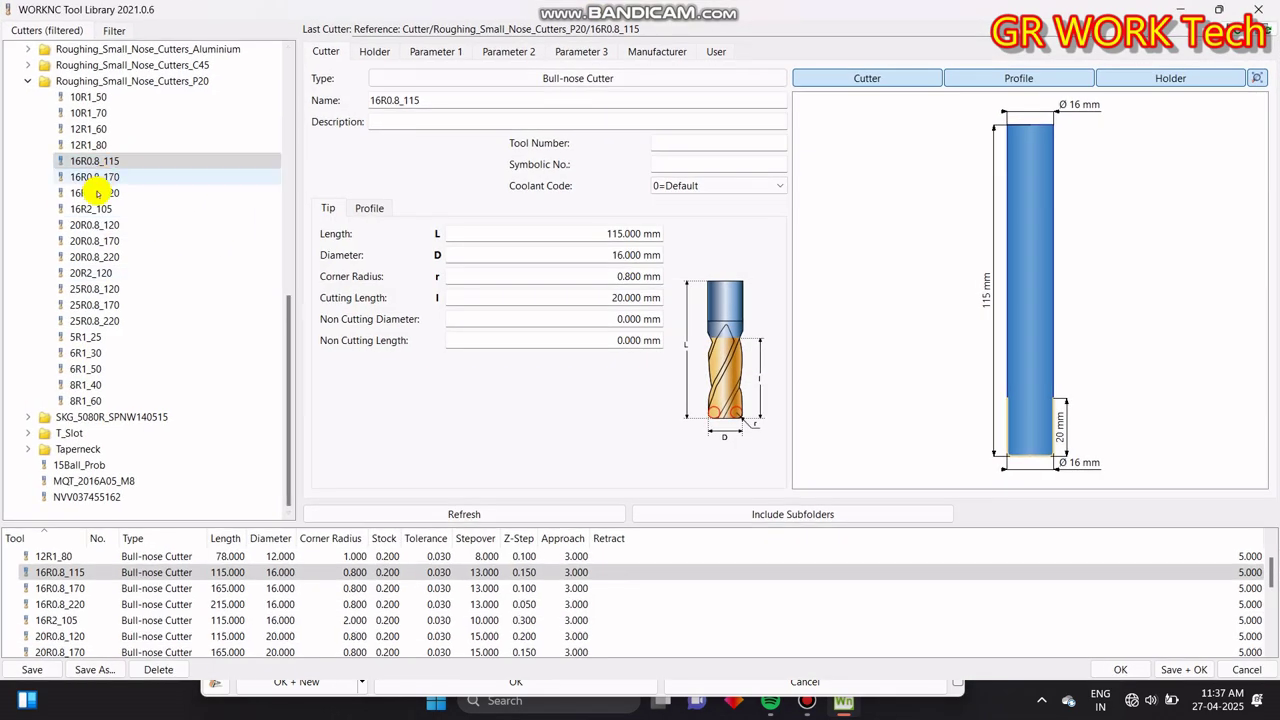
left_click(91, 385)
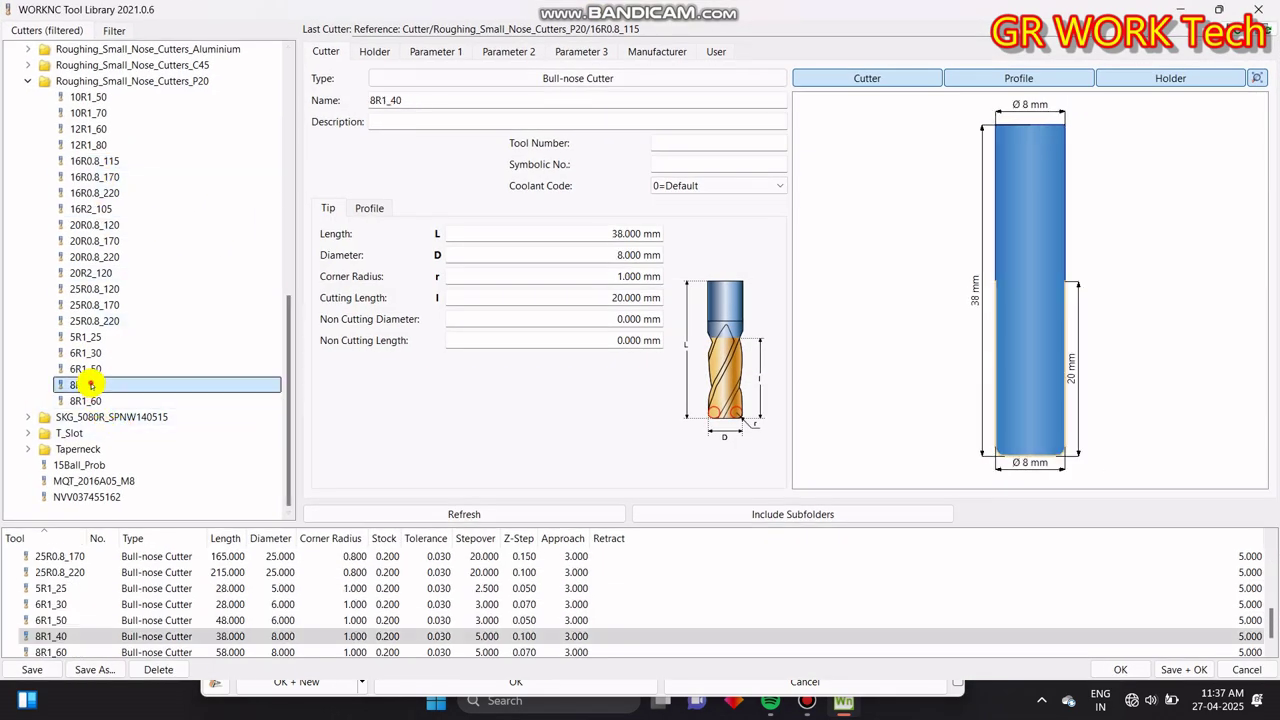
left_click(1132, 668)
- Restrict toolpath 9's machining areas with a minimum stock to find of 0.350, set its method to Mixed and accept the parameters
left_click(745, 234)
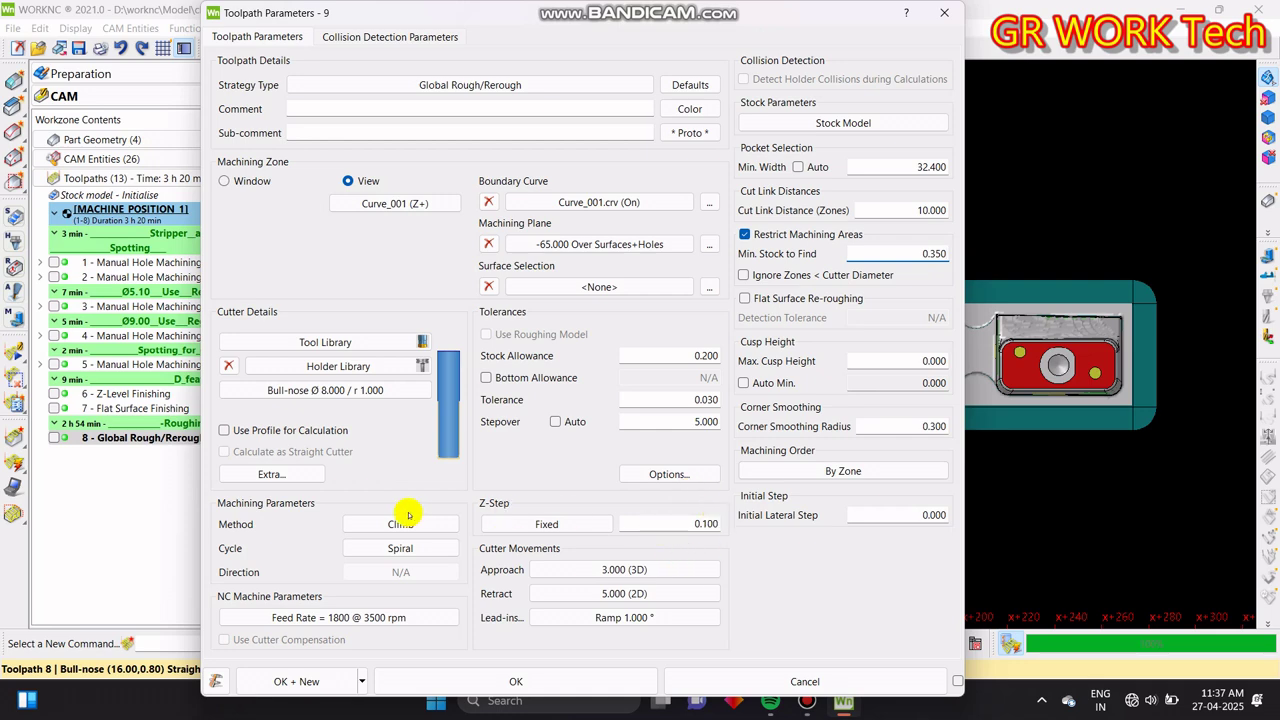
left_click(428, 531)
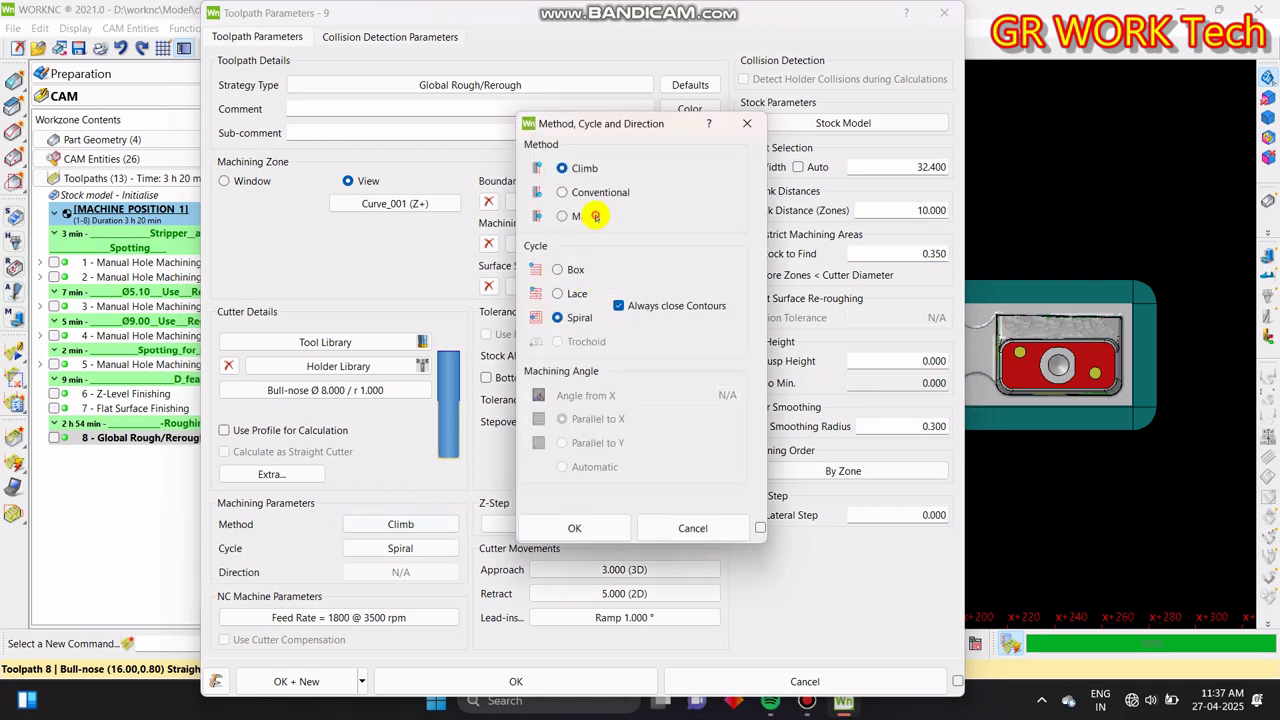
left_click(580, 528)
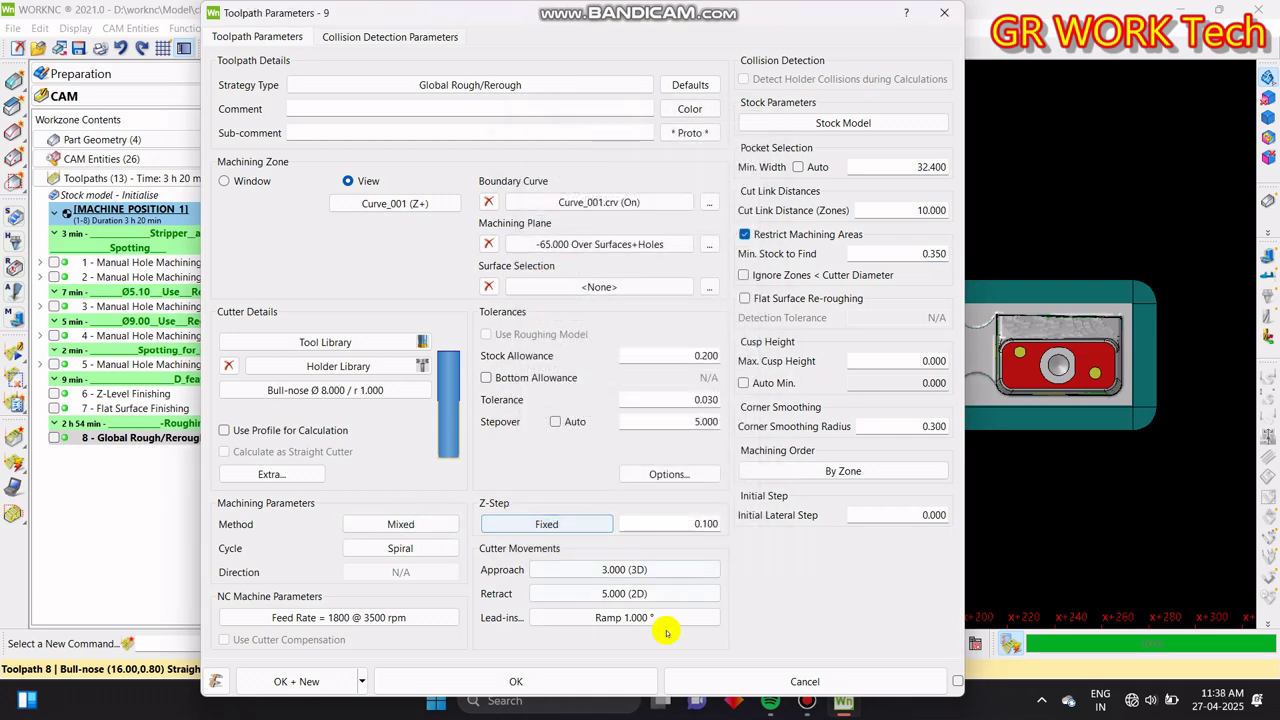
left_click(674, 617)
left_click(655, 665)
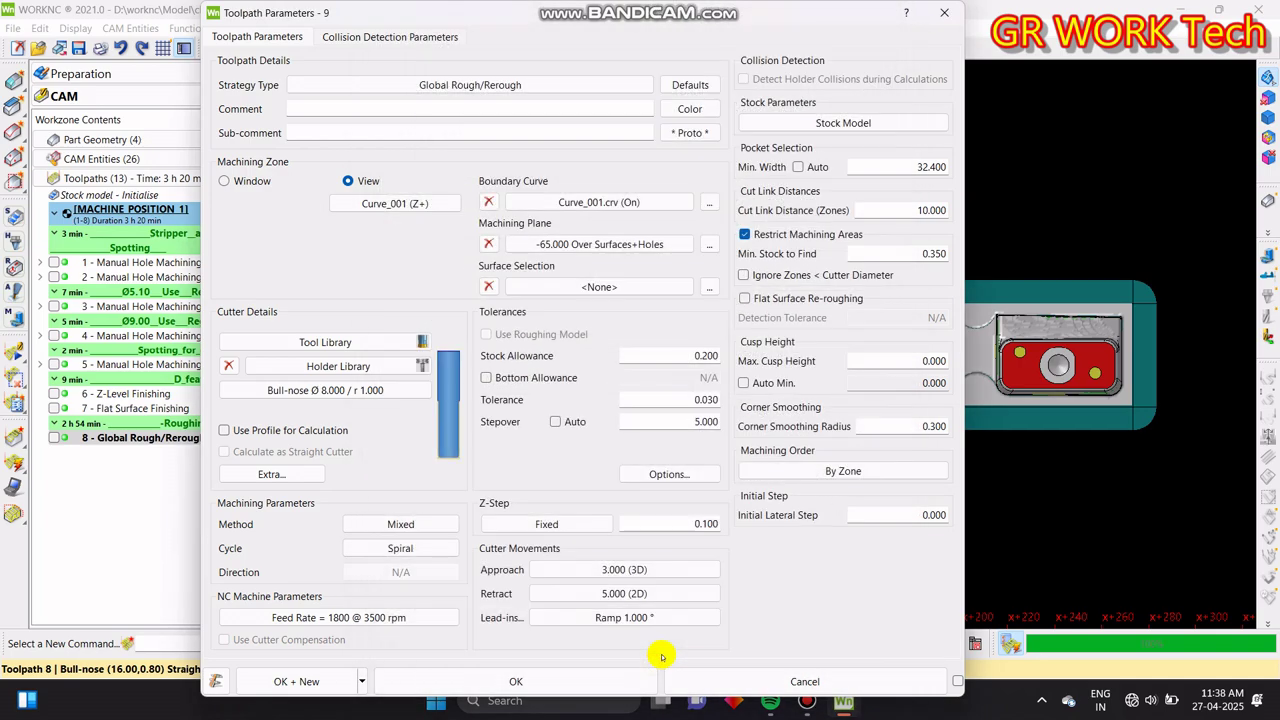
left_click(595, 684)
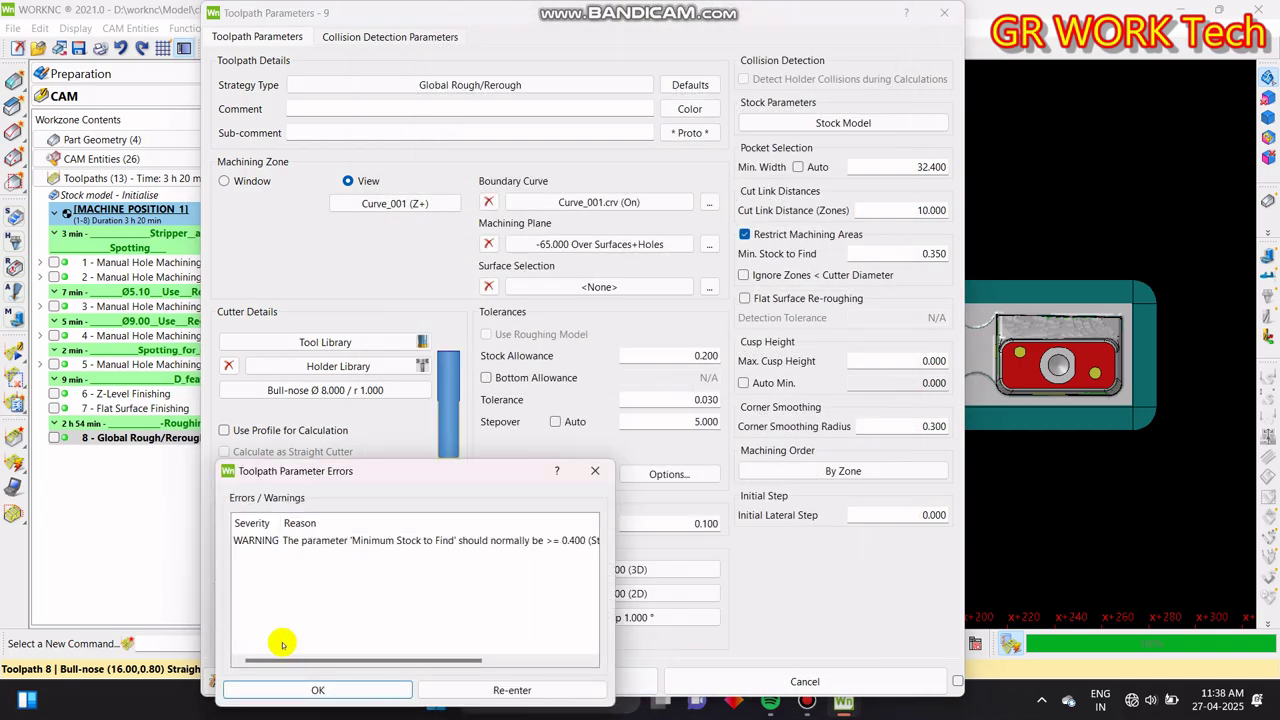
left_click(320, 690)
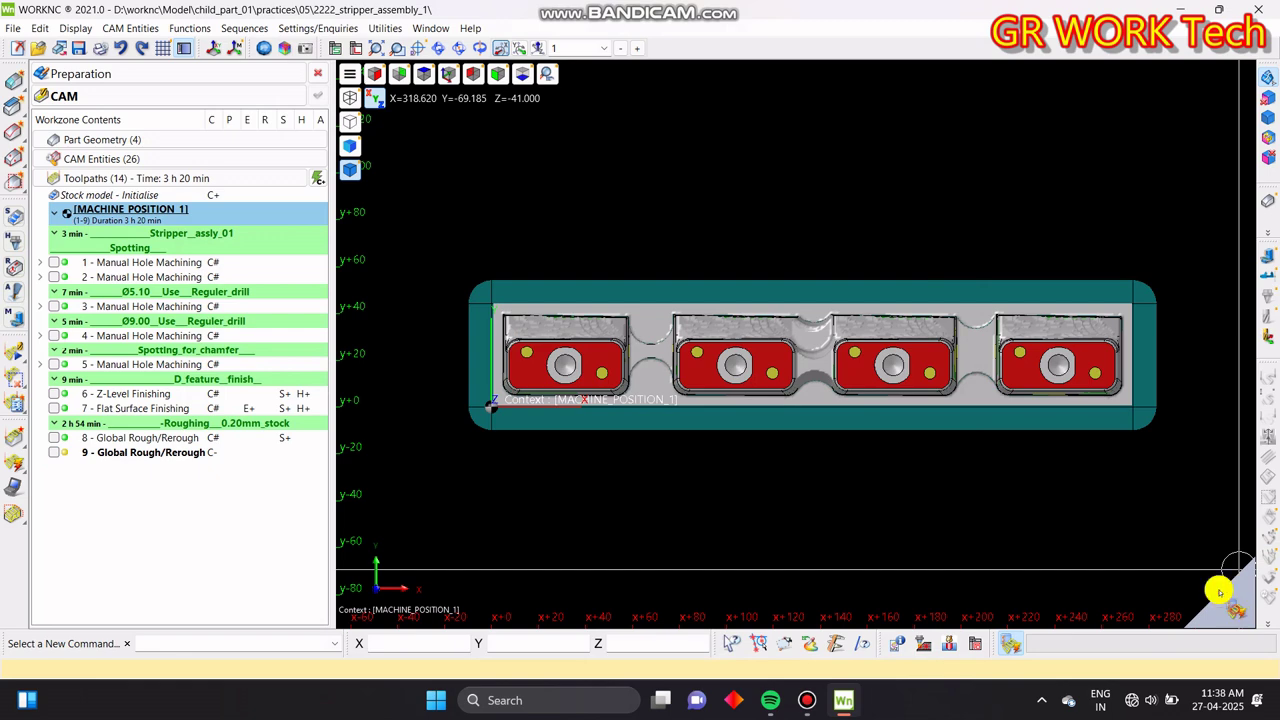
- Calculate toolpath 9, saving the workzone and checking the progress in the Parallel Calculation Window
left_click(536, 580)
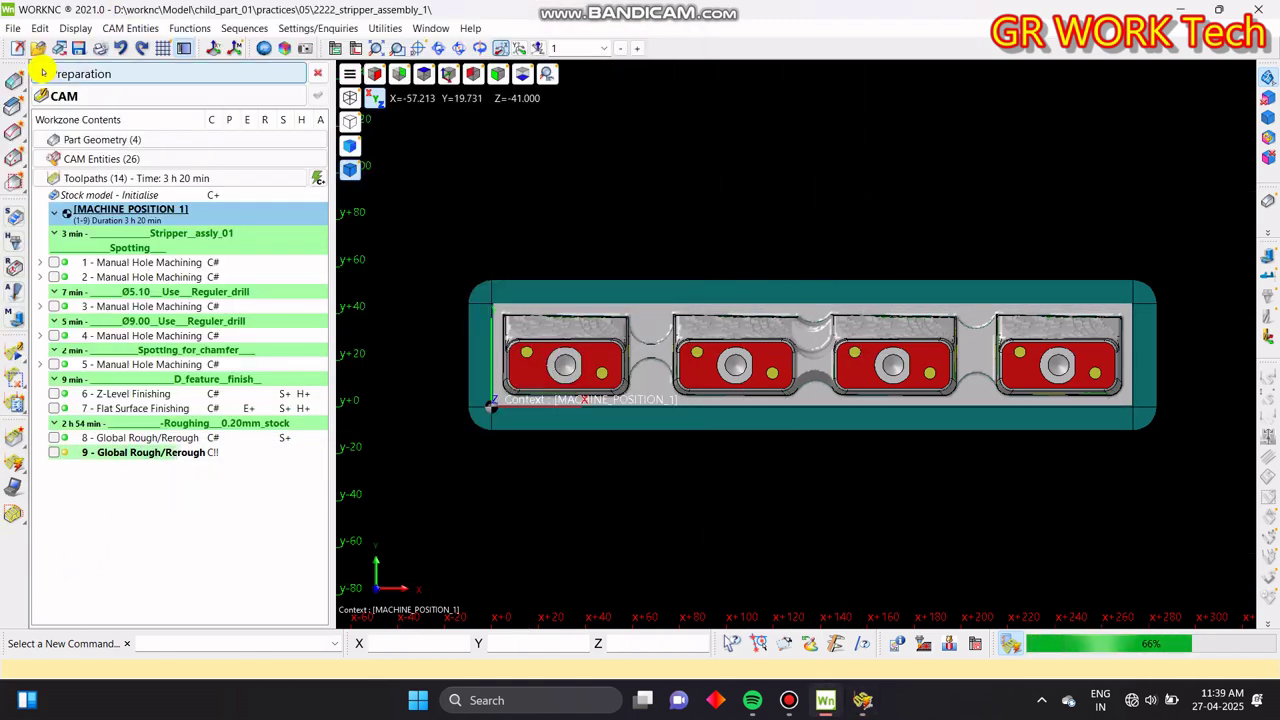
left_click(80, 46)
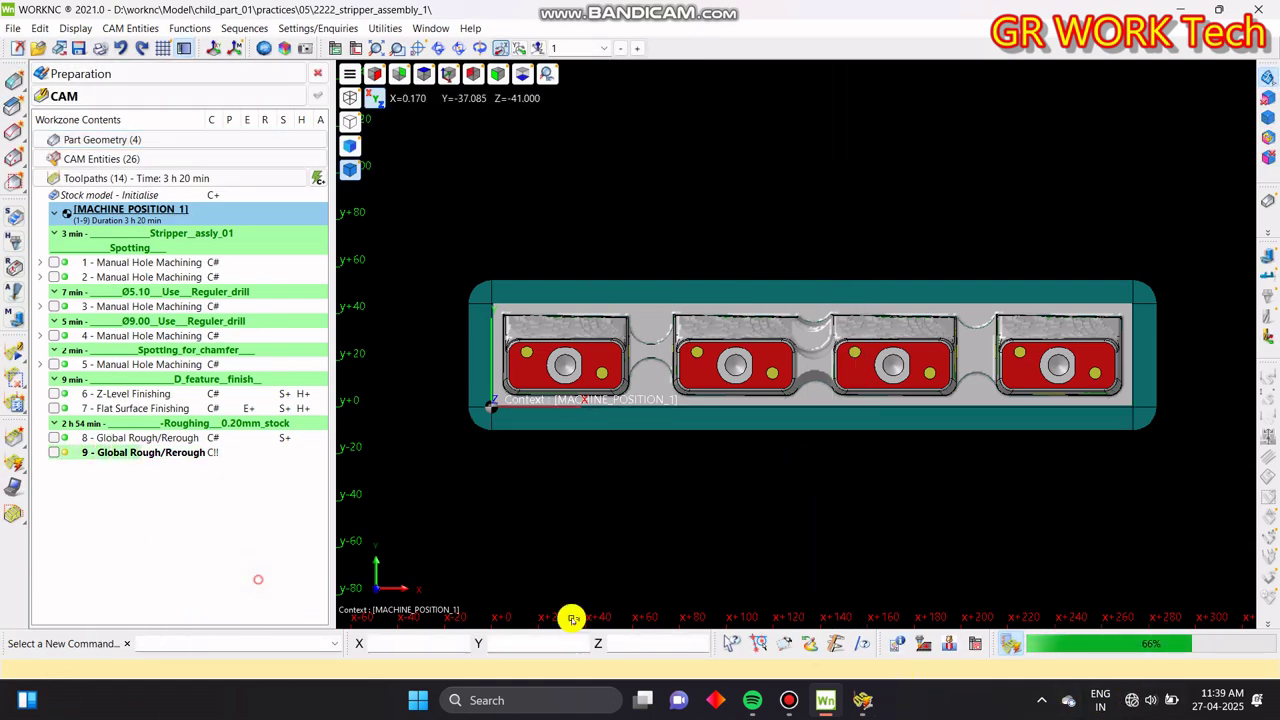
left_click(866, 701)
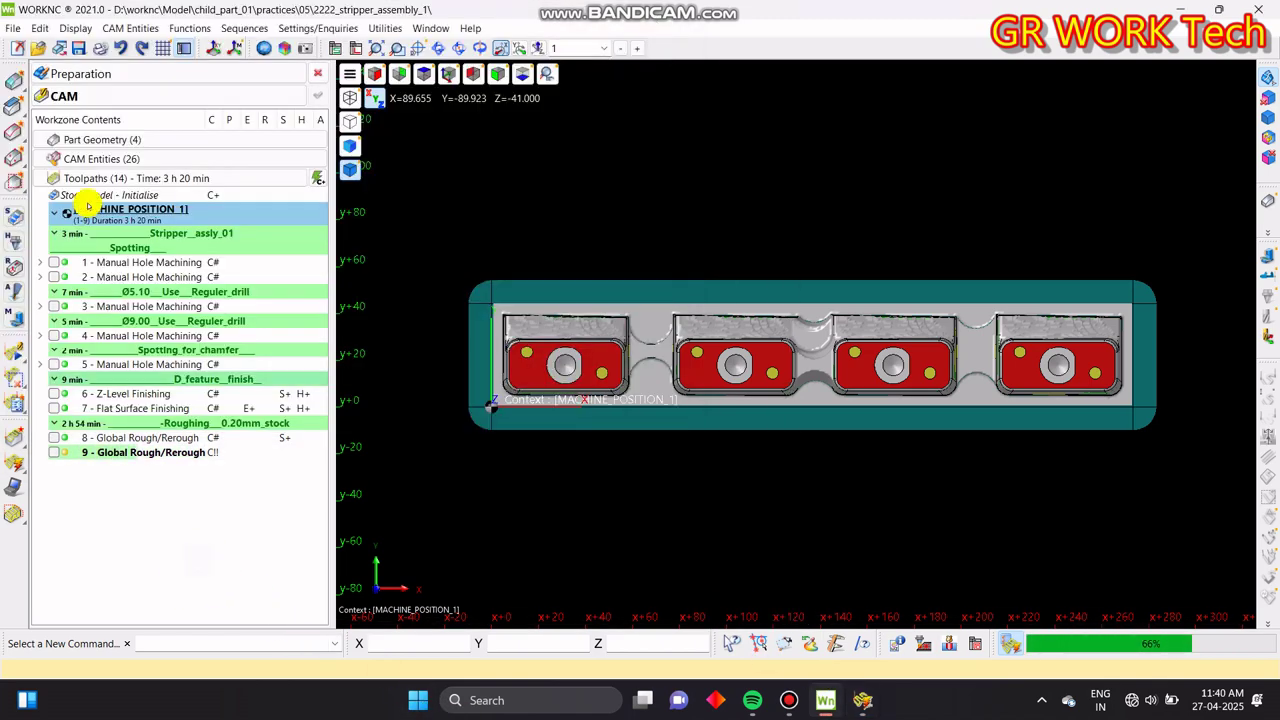
left_click(76, 48)
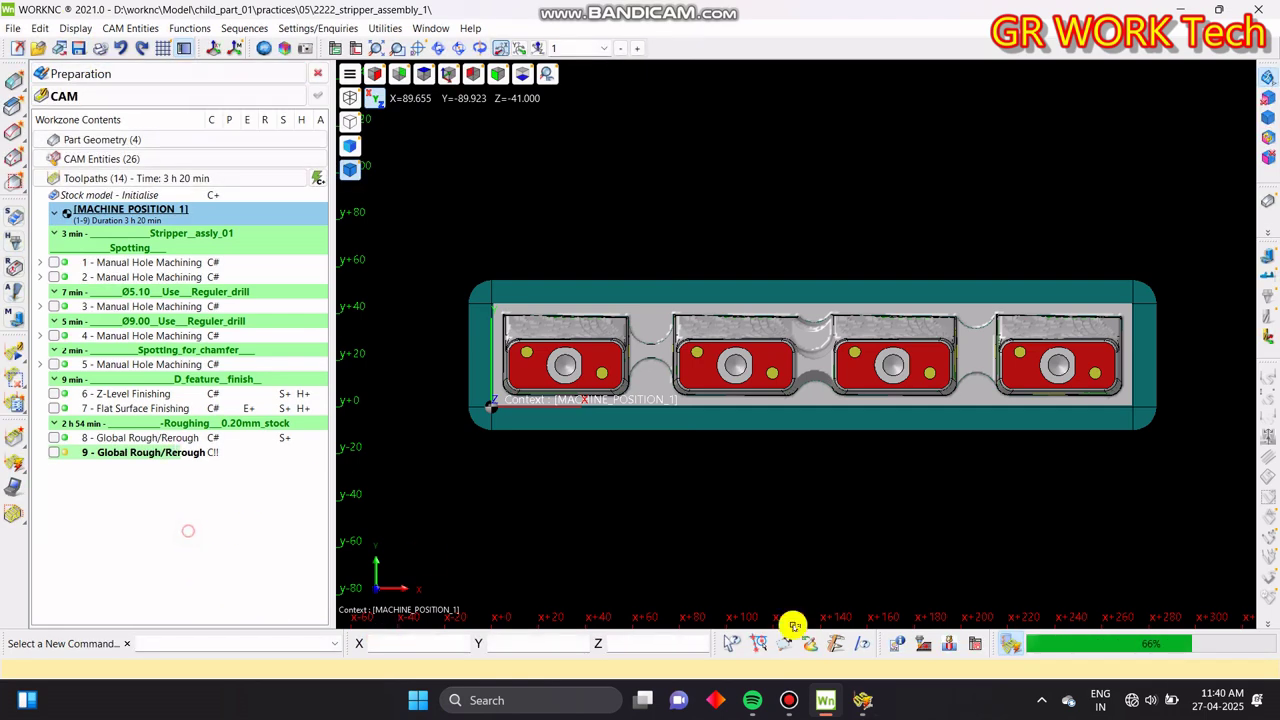
left_click(868, 701)
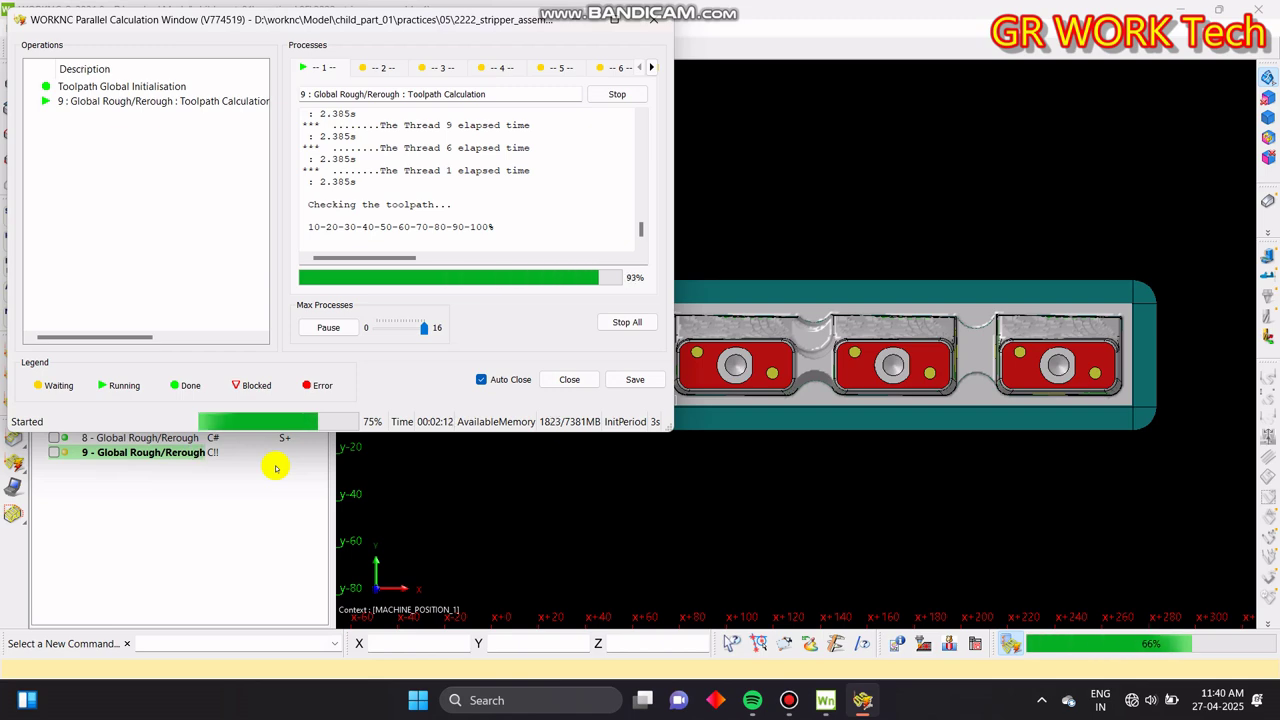
left_click(276, 467)
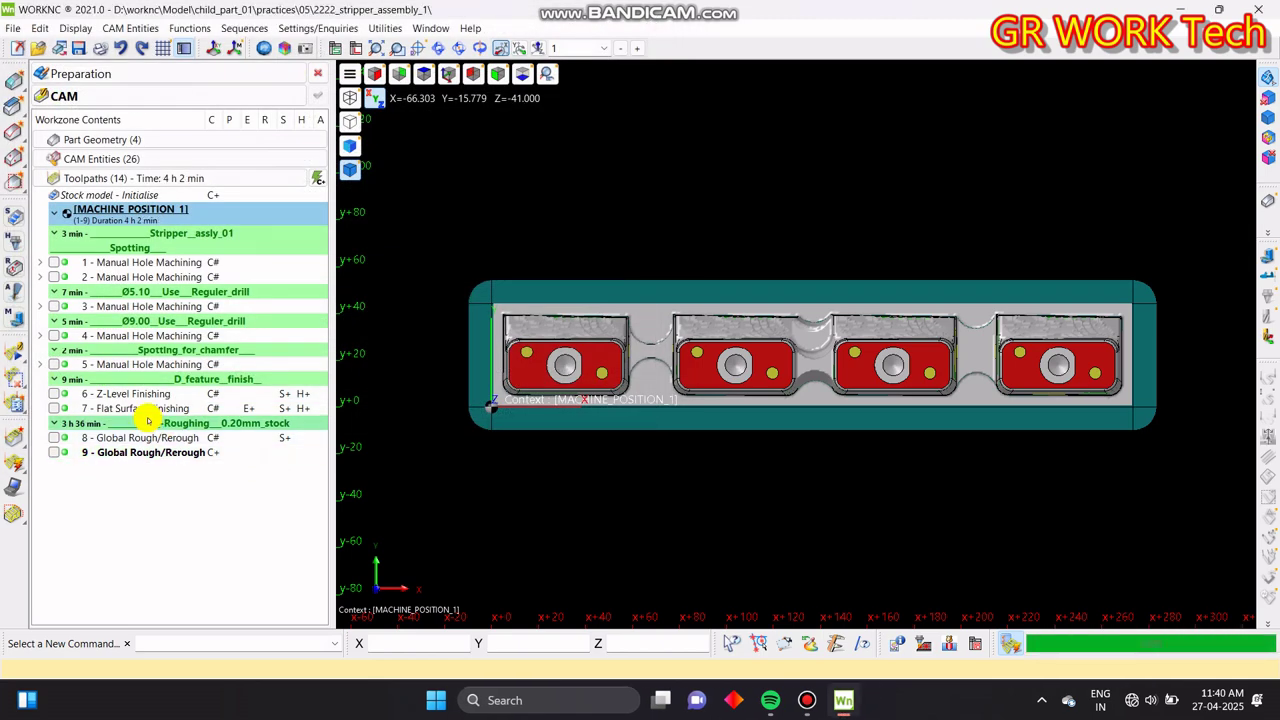
- Show toolpath 9 and examine its reroughing passes between and behind the four lifters
left_click(55, 452)
middle_click_drag(960, 540, 1003, 474)
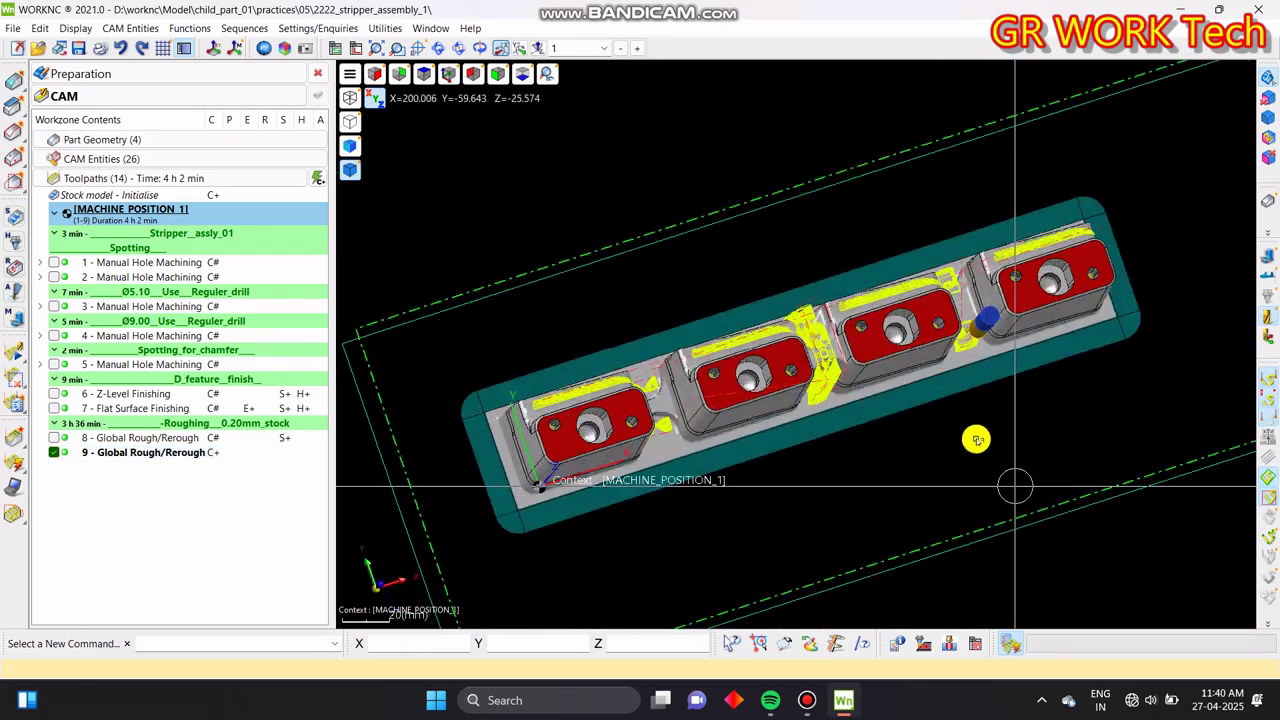
scroll(866, 361, "up", 5)
middle_click_drag(866, 361, 895, 274)
scroll(912, 284, "down", 5)
middle_click_drag(790, 370, 831, 497)
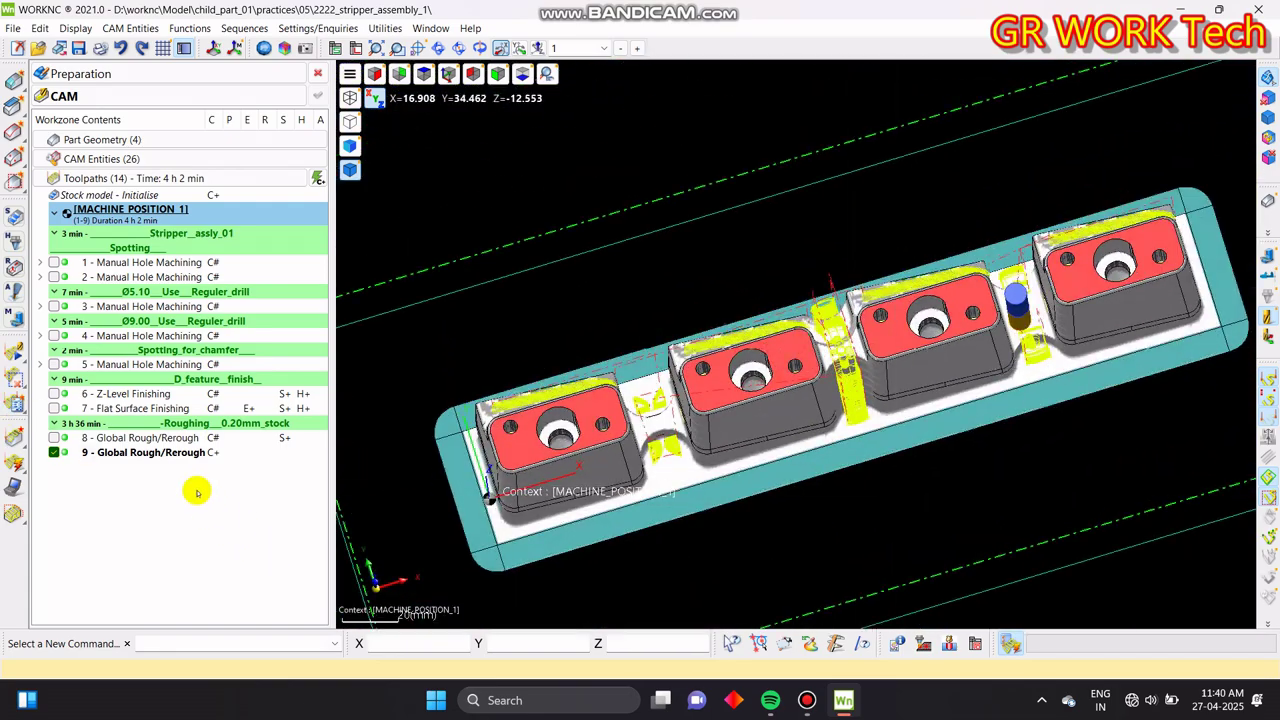
- Lock toolpath 9 against recalculation and run its stock model update
right_click(207, 452)
left_click(232, 438)
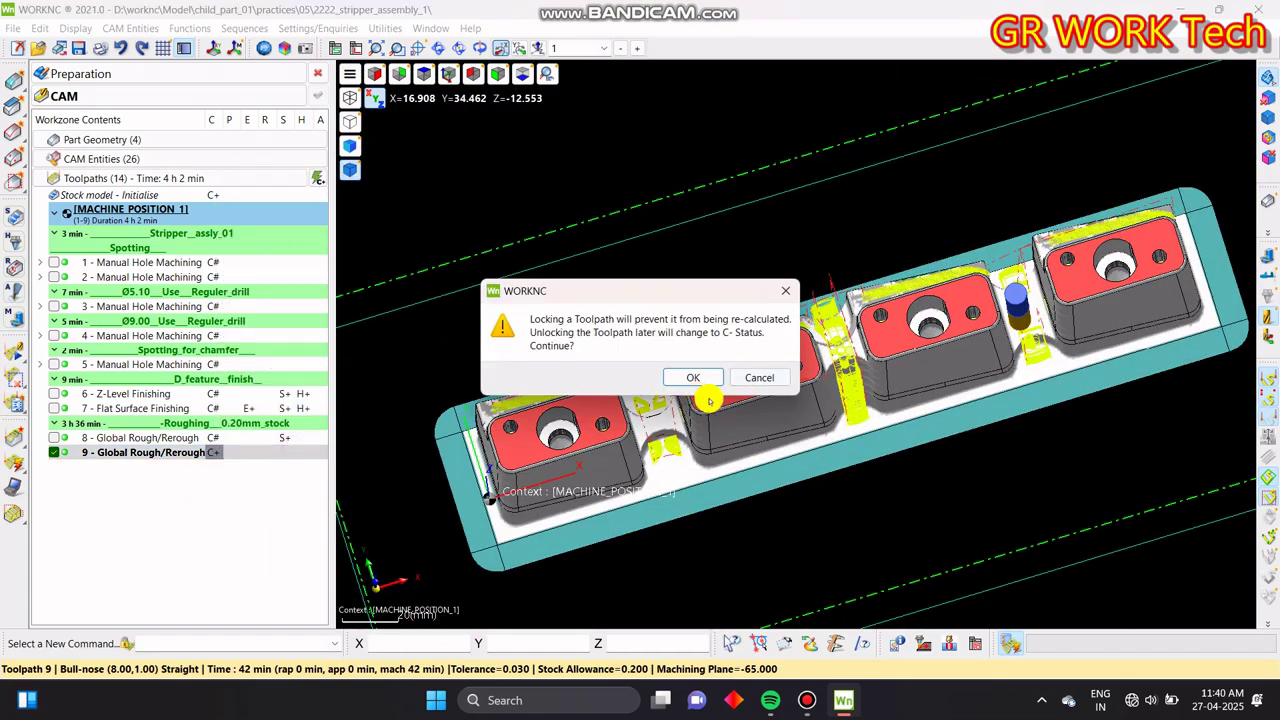
left_click(709, 377)
left_click(159, 457)
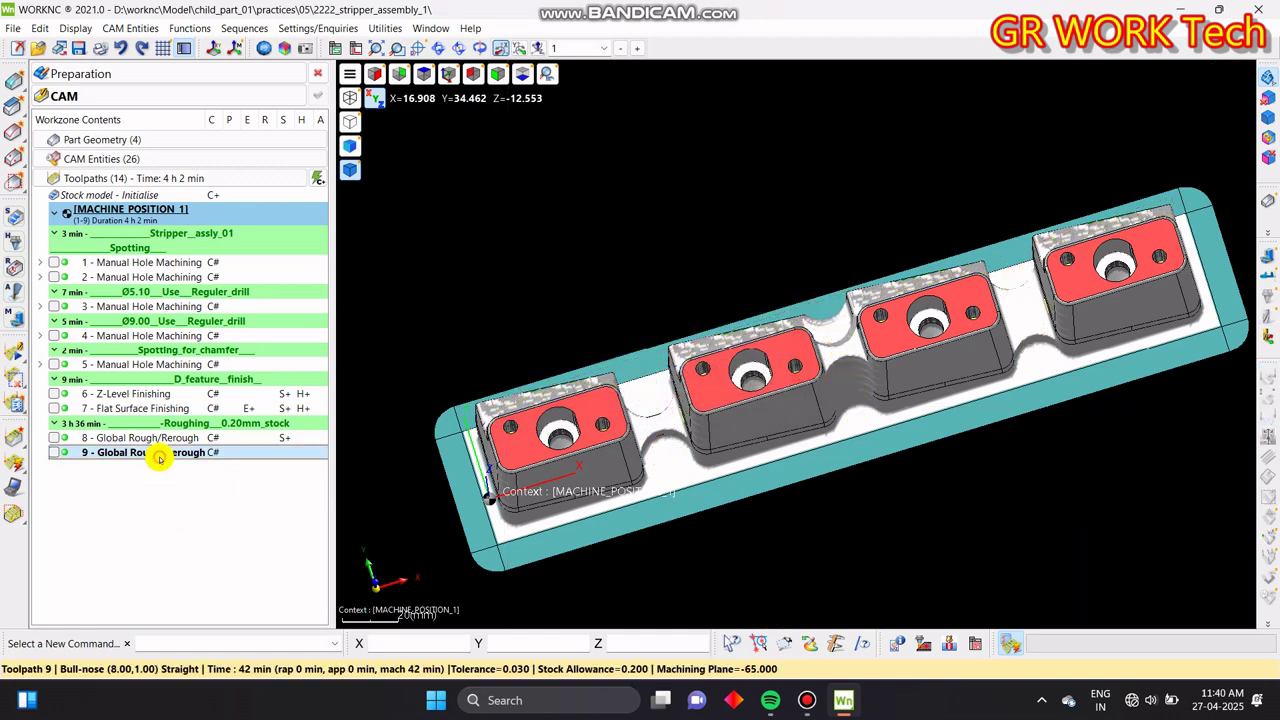
left_click(15, 218)
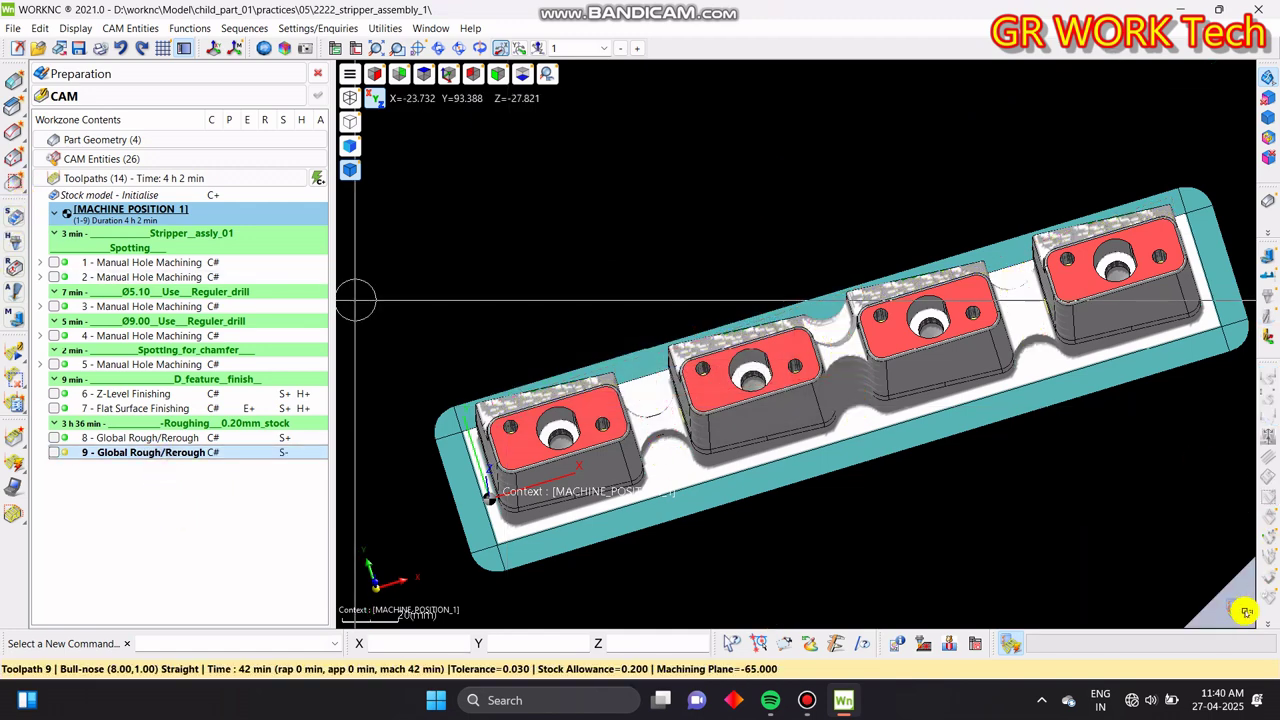
left_click(535, 585)
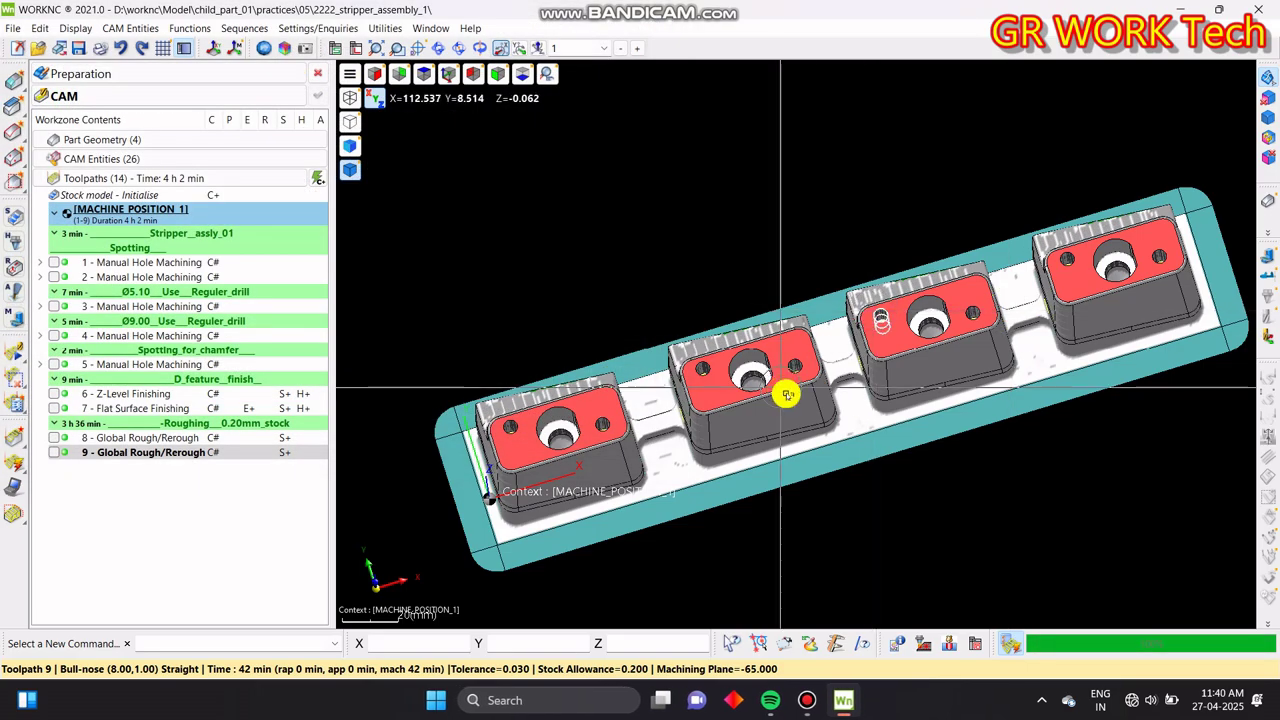
- Examine the reroughed stock on the lifter walls and in the gaps between the lifters from several angles
middle_click_drag(787, 394, 857, 360)
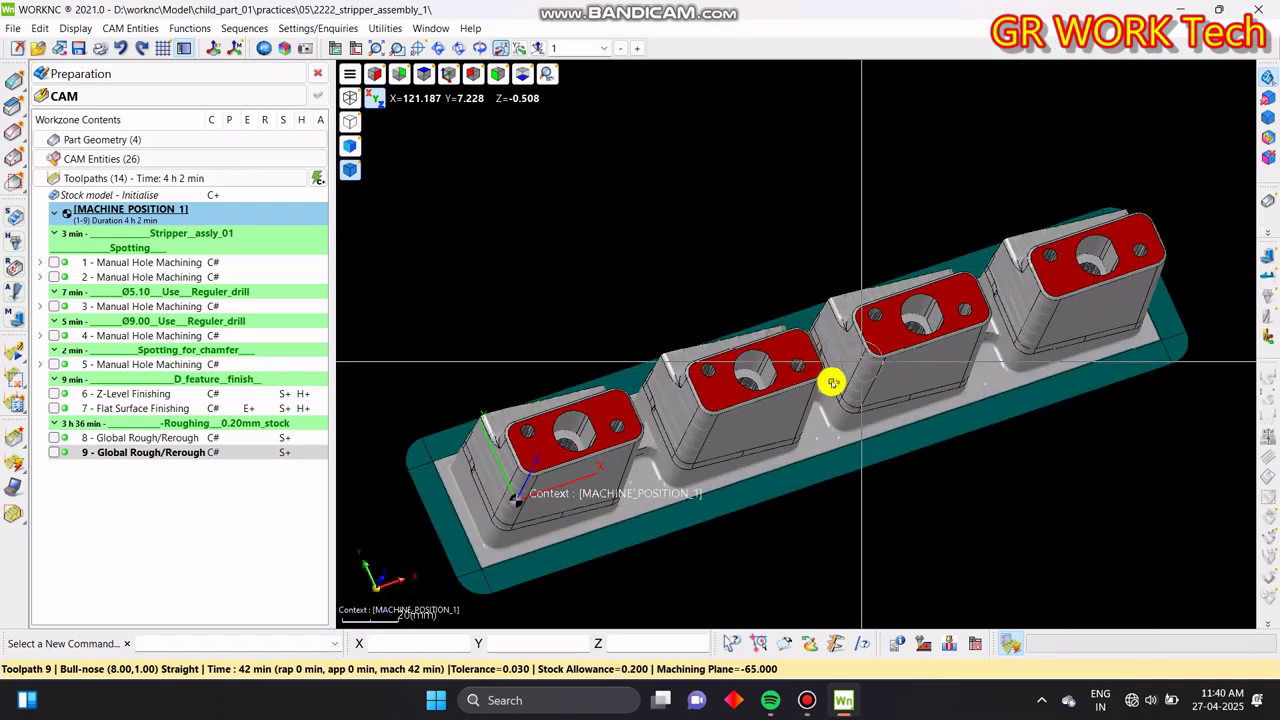
scroll(649, 240, "up", 5)
middle_click_drag(784, 402, 749, 403)
scroll(745, 395, "down", 5)
middle_click_drag(849, 514, 907, 431)
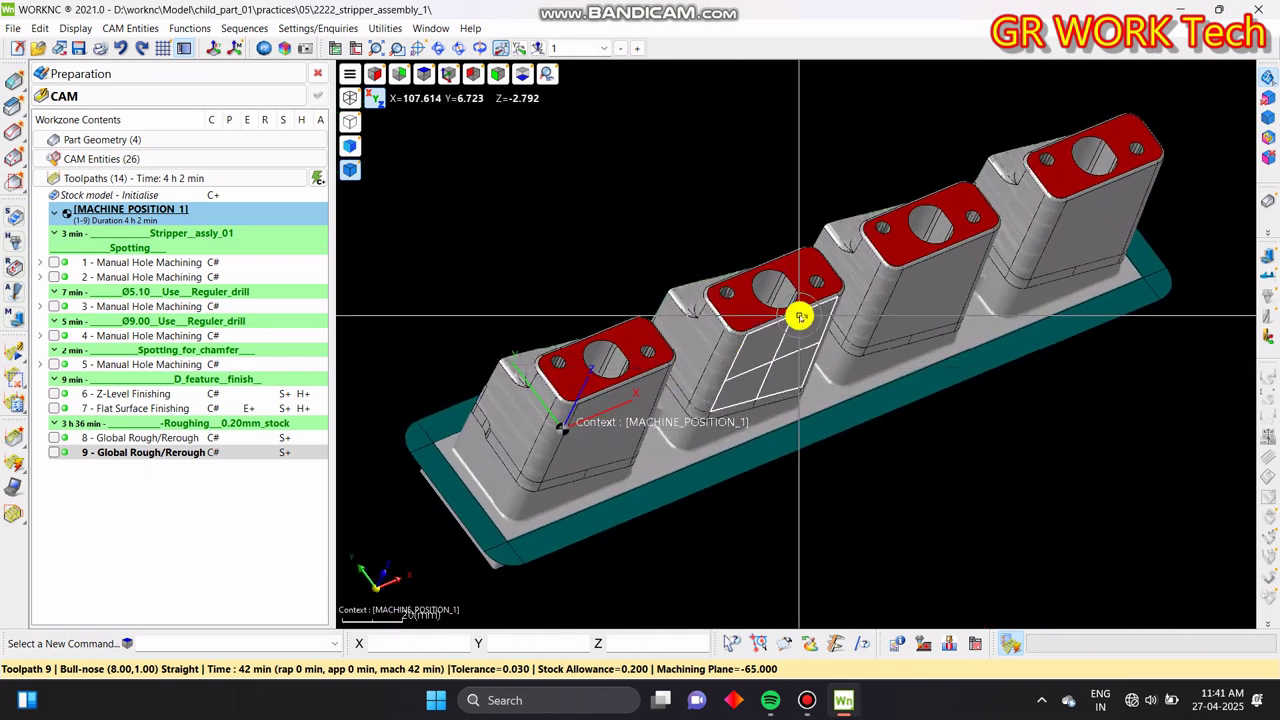
middle_click_drag(797, 314, 700, 363)
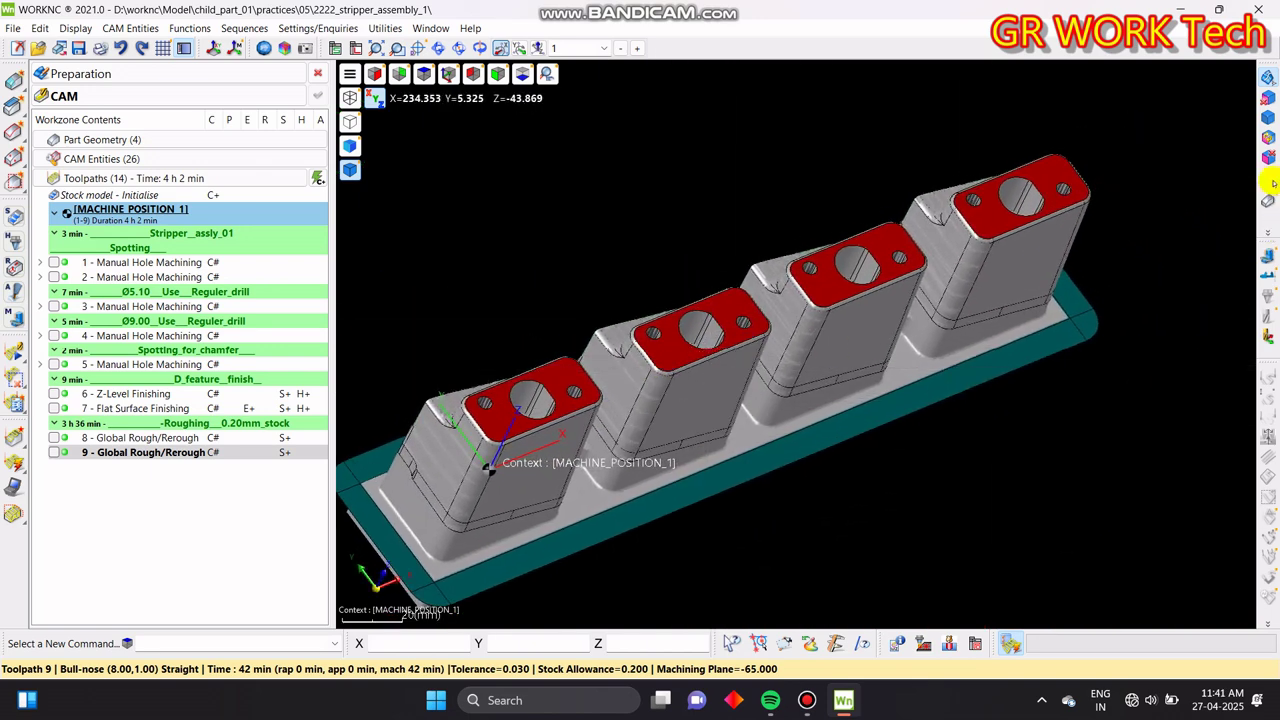
- Compute the Rest Material Preview for the reroughed stock and hide it again
left_click(1267, 231)
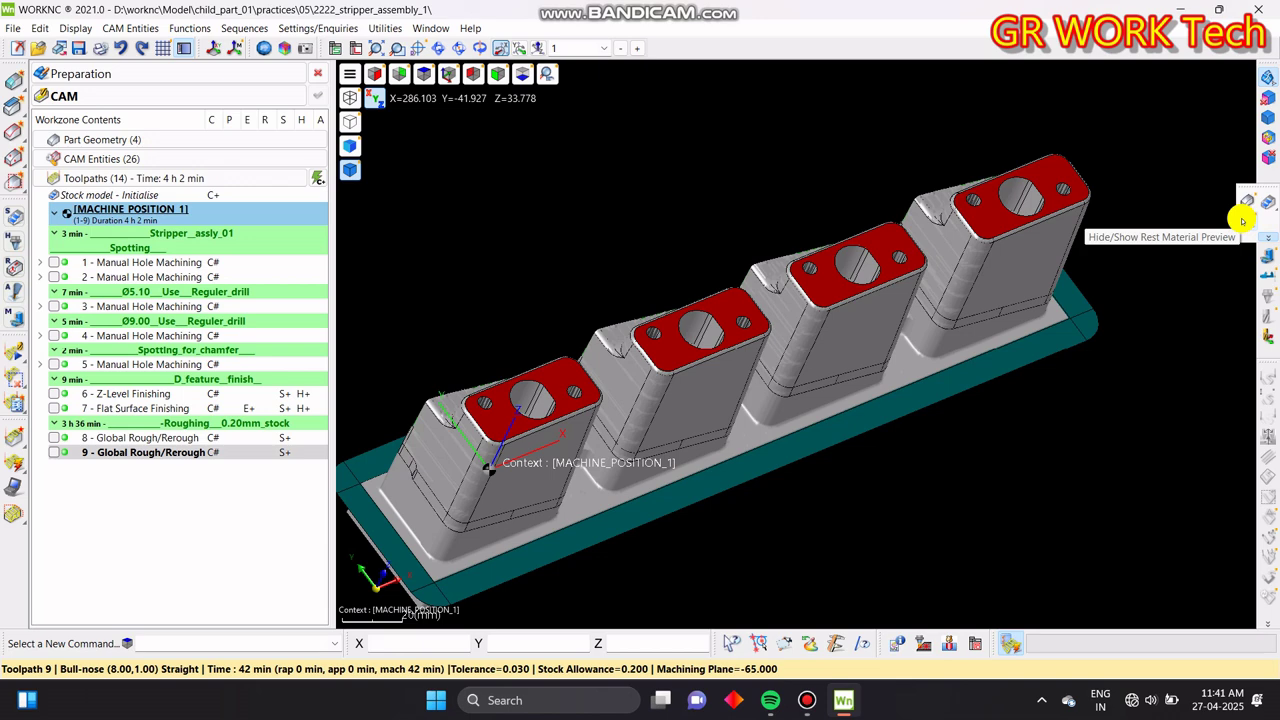
left_click(1242, 221)
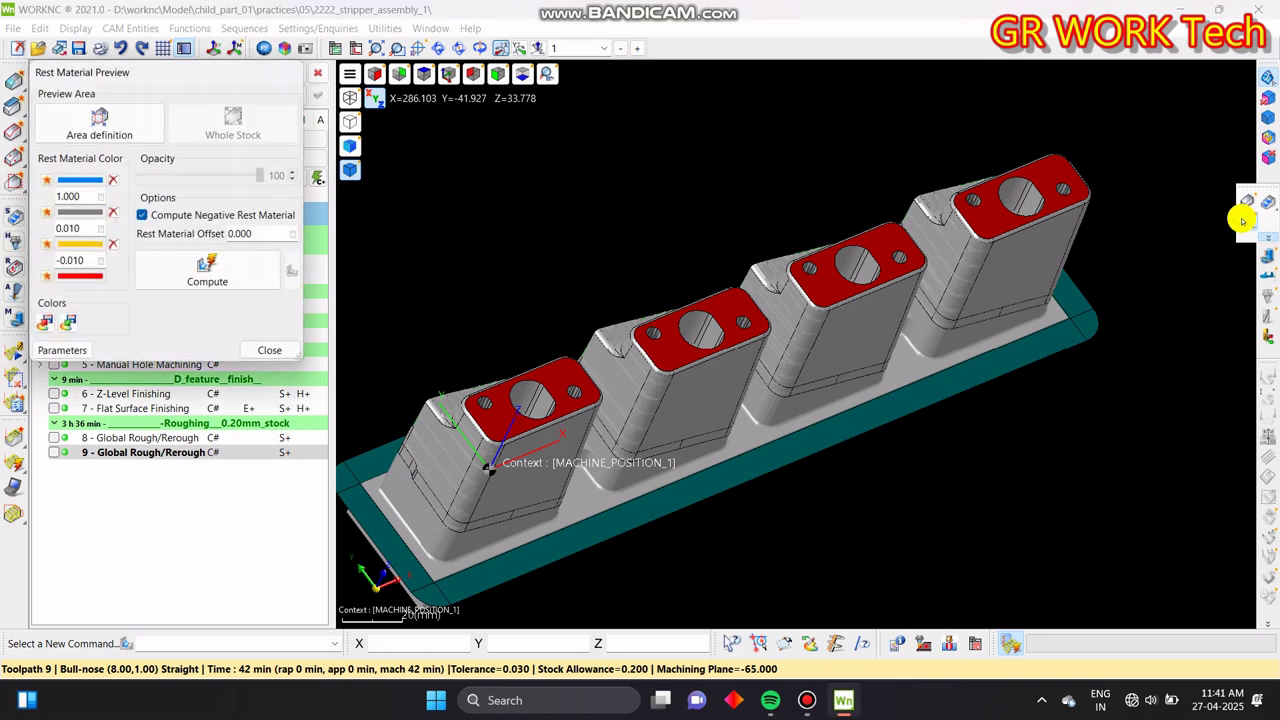
left_click(205, 280)
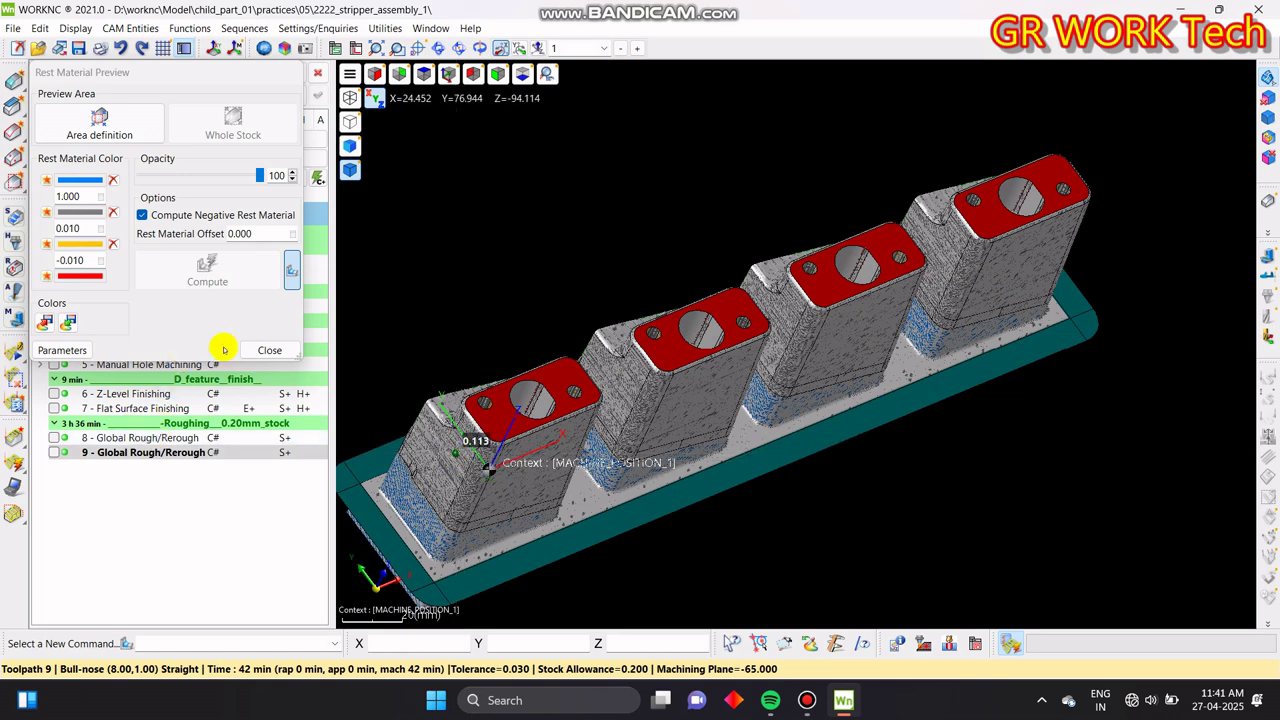
left_click(272, 352)
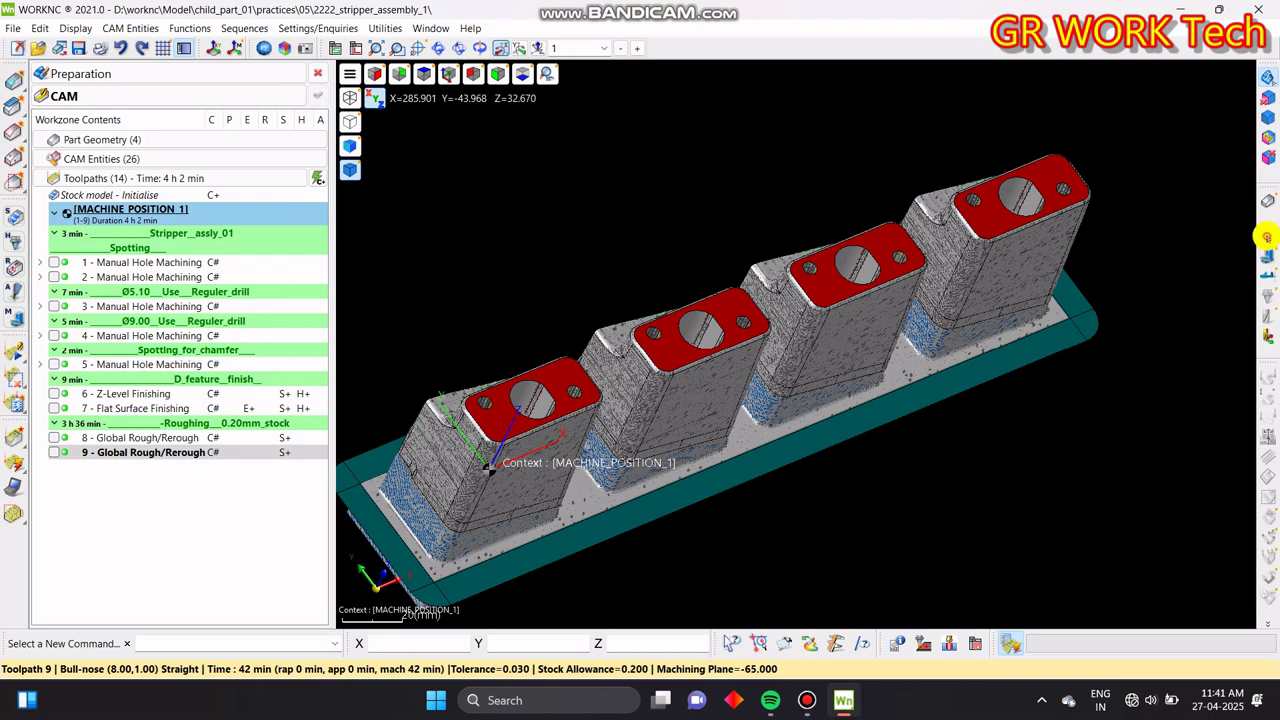
left_click(1249, 212)
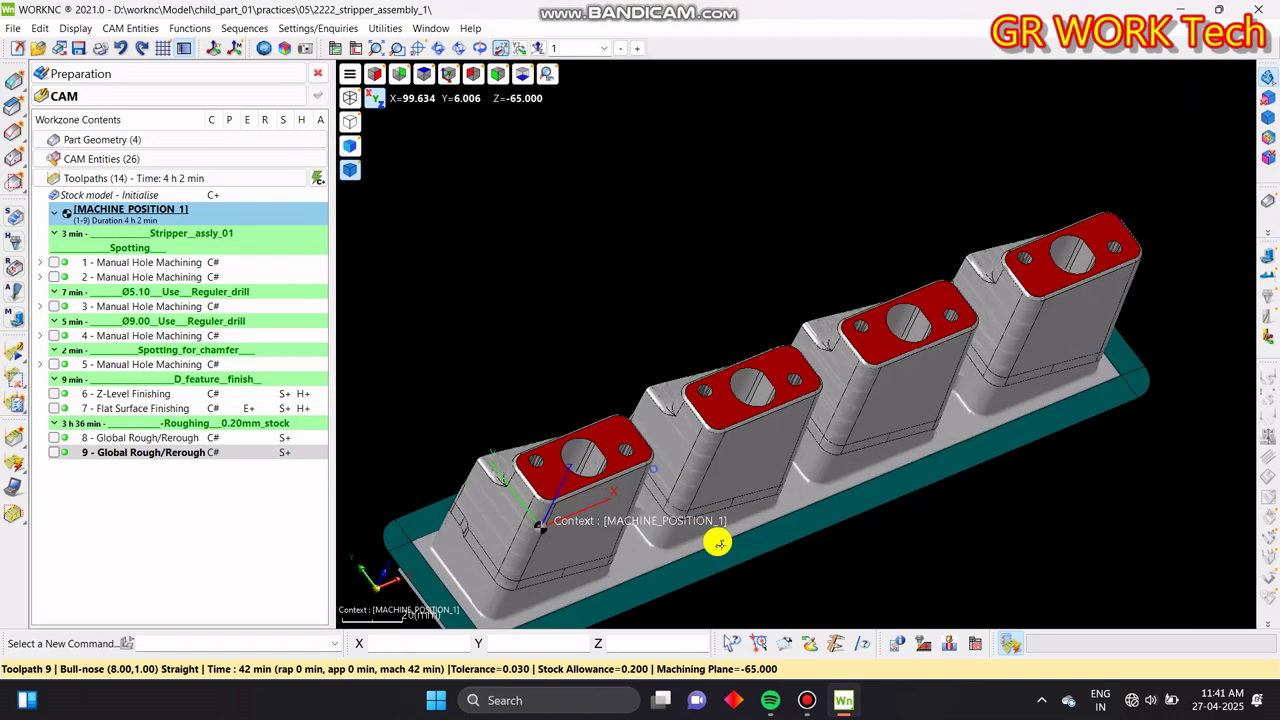
- Create a toolpath with the same parameters as toolpath 9, using the 5R1_25 cutter from the Roughing_Small_Nose_Cutters_P20 folder
scroll(722, 528, "down", 3)
scroll(726, 520, "up", 1)
mouse_move(717, 520)
middle_mouse_down()
mouse_move(794, 491)
mouse_move(798, 524)
mouse_move(851, 491)
middle_mouse_up()
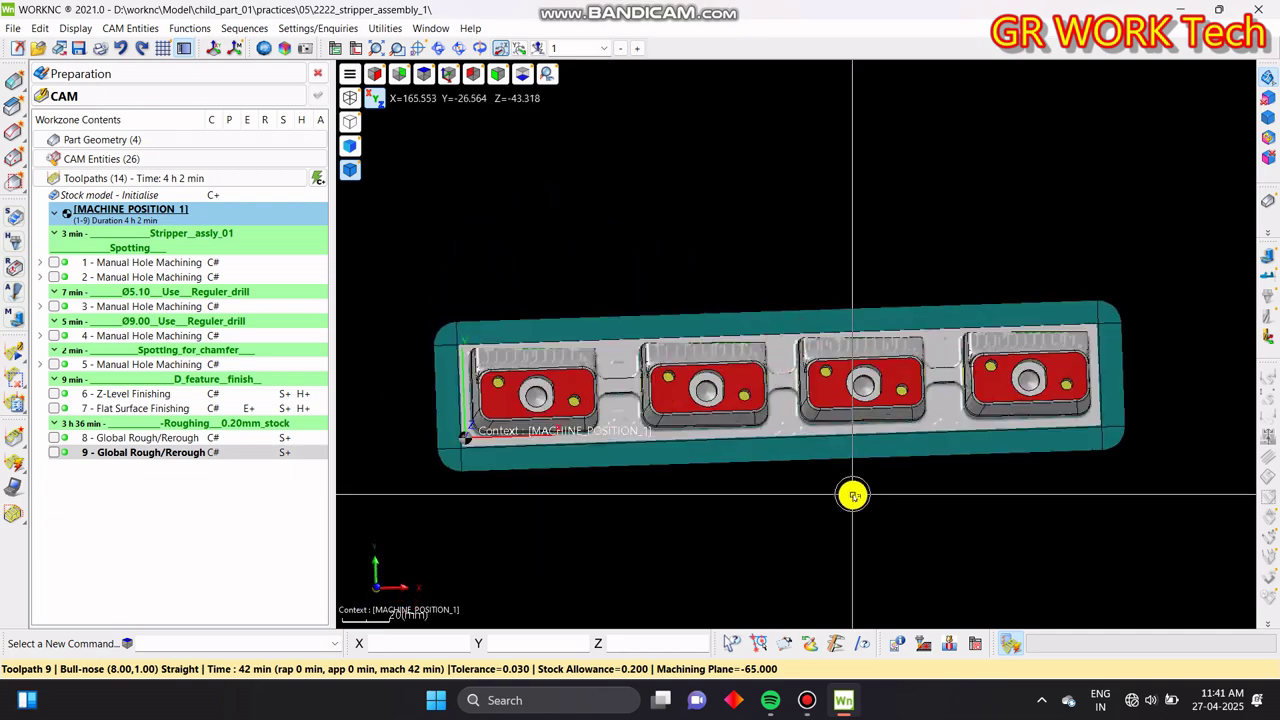
middle_click_drag(945, 514, 183, 526)
left_click(226, 552)
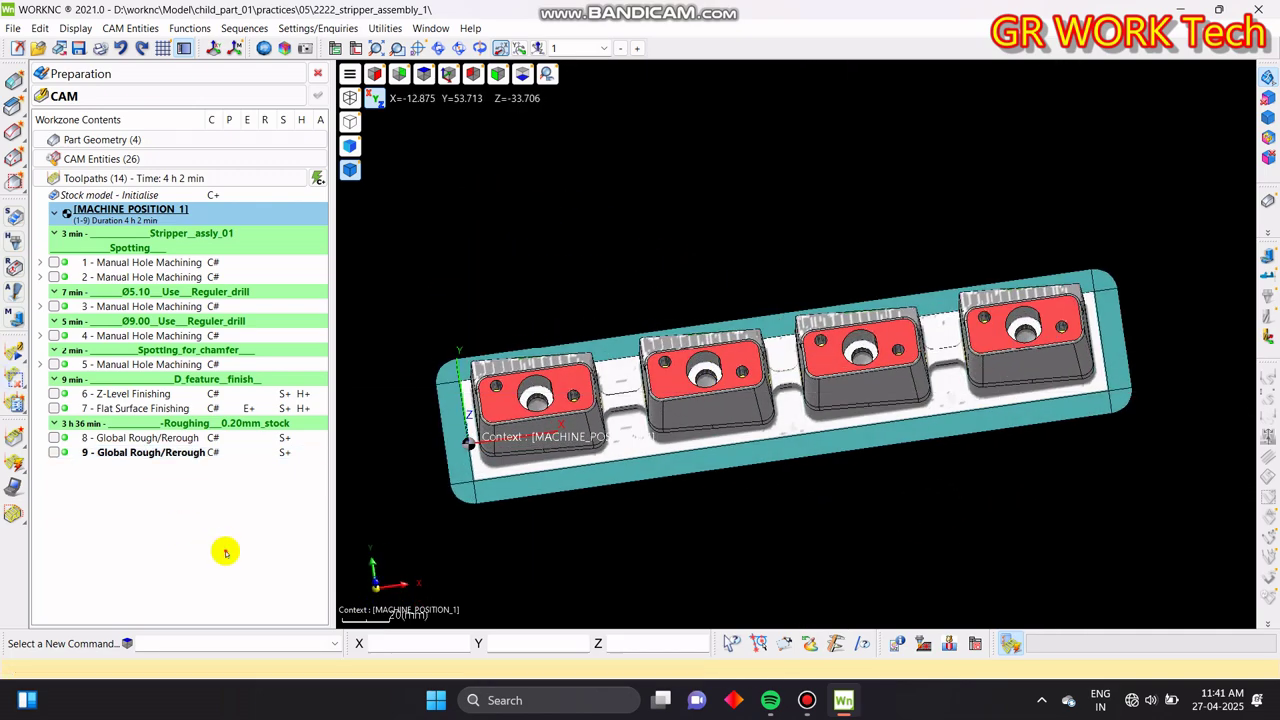
left_click(125, 457)
right_click(127, 455)
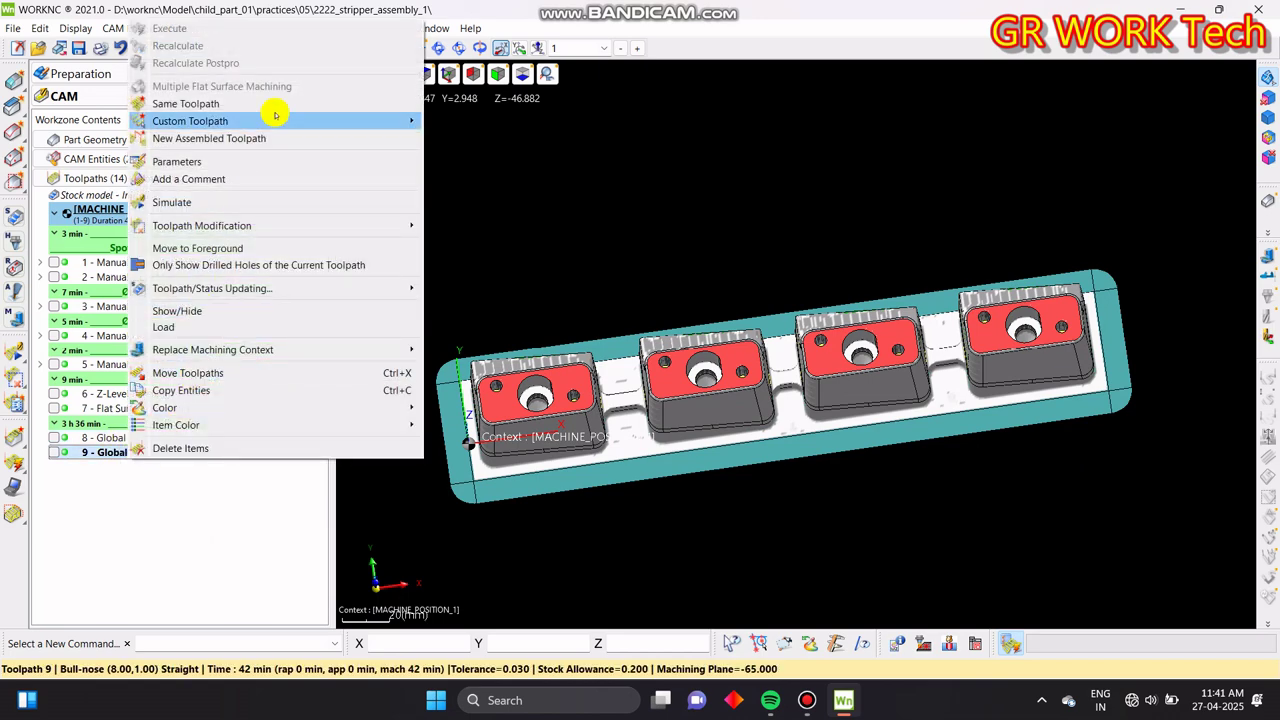
left_click(242, 103)
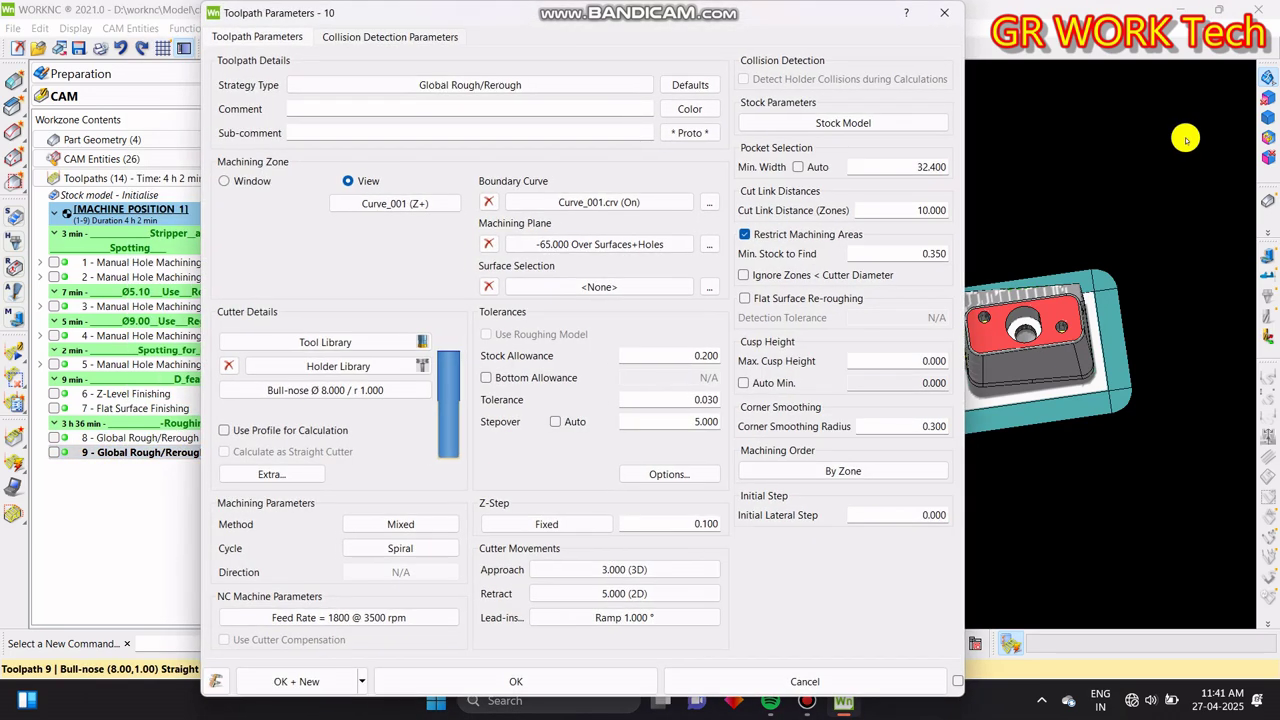
left_click(310, 341)
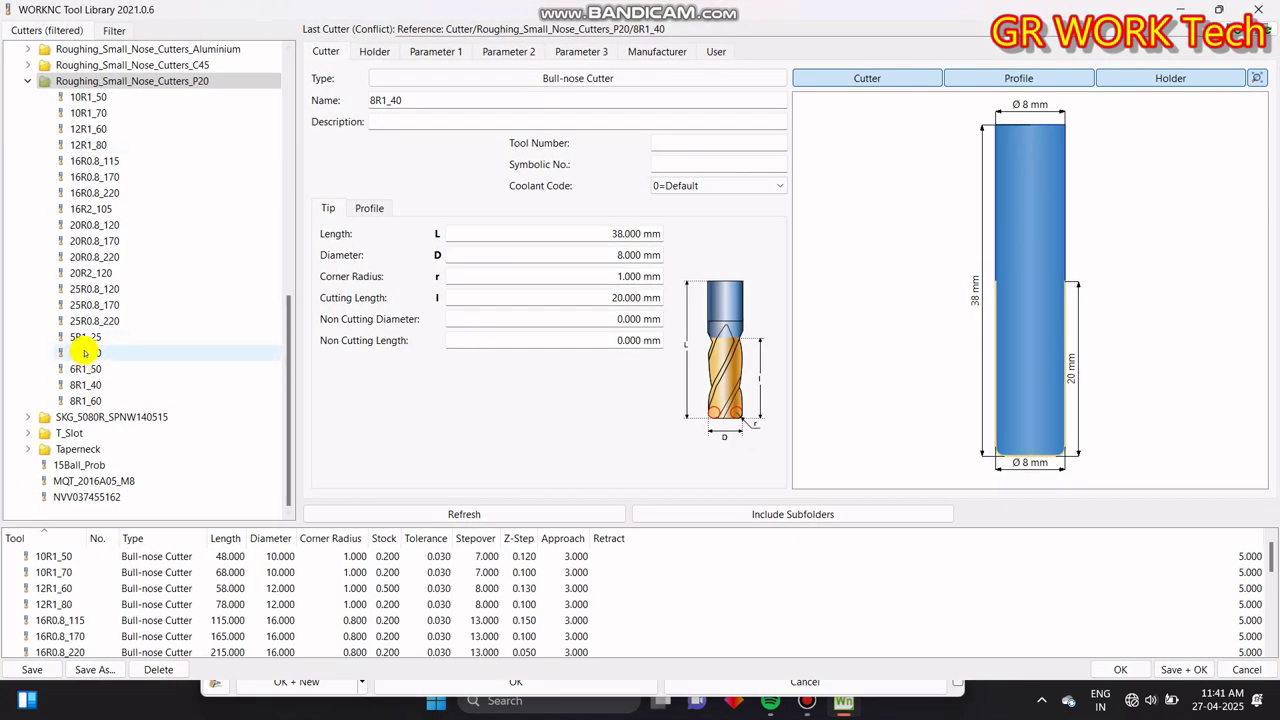
left_click(86, 338)
left_click(1120, 669)
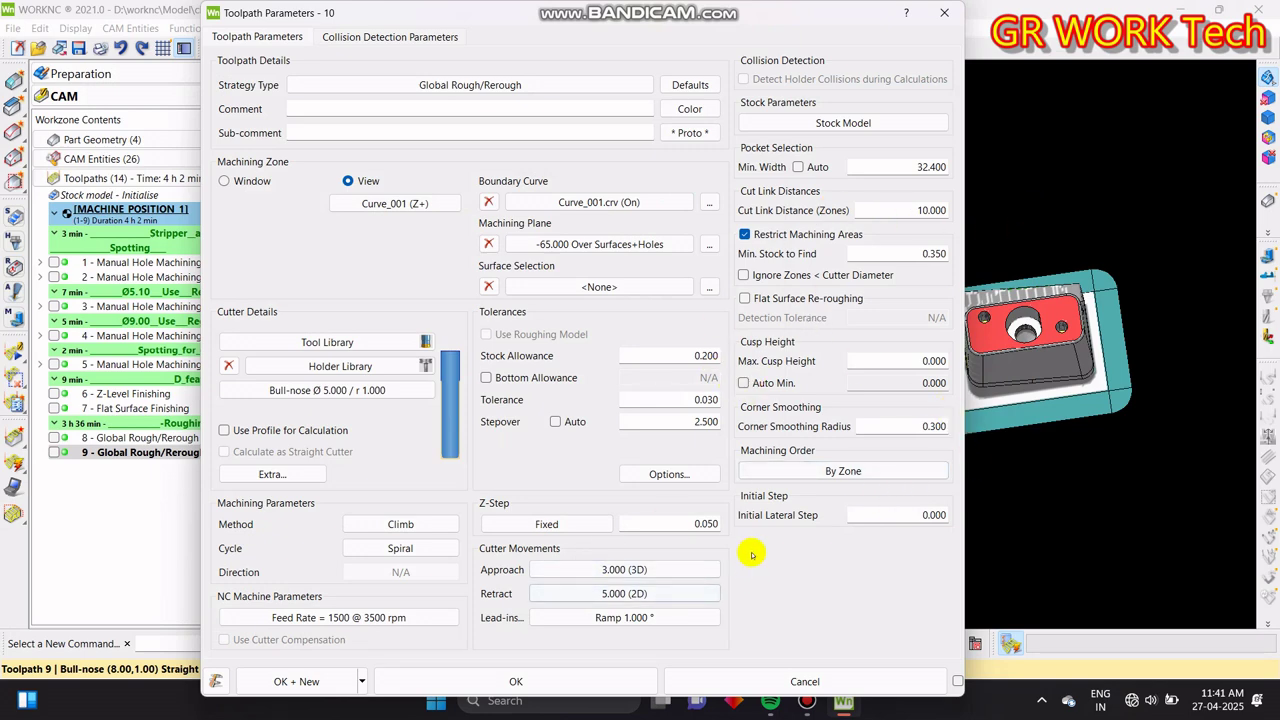
- Set toolpath 10's machining method to Mixed and accept its parameters despite the warning
left_click(395, 525)
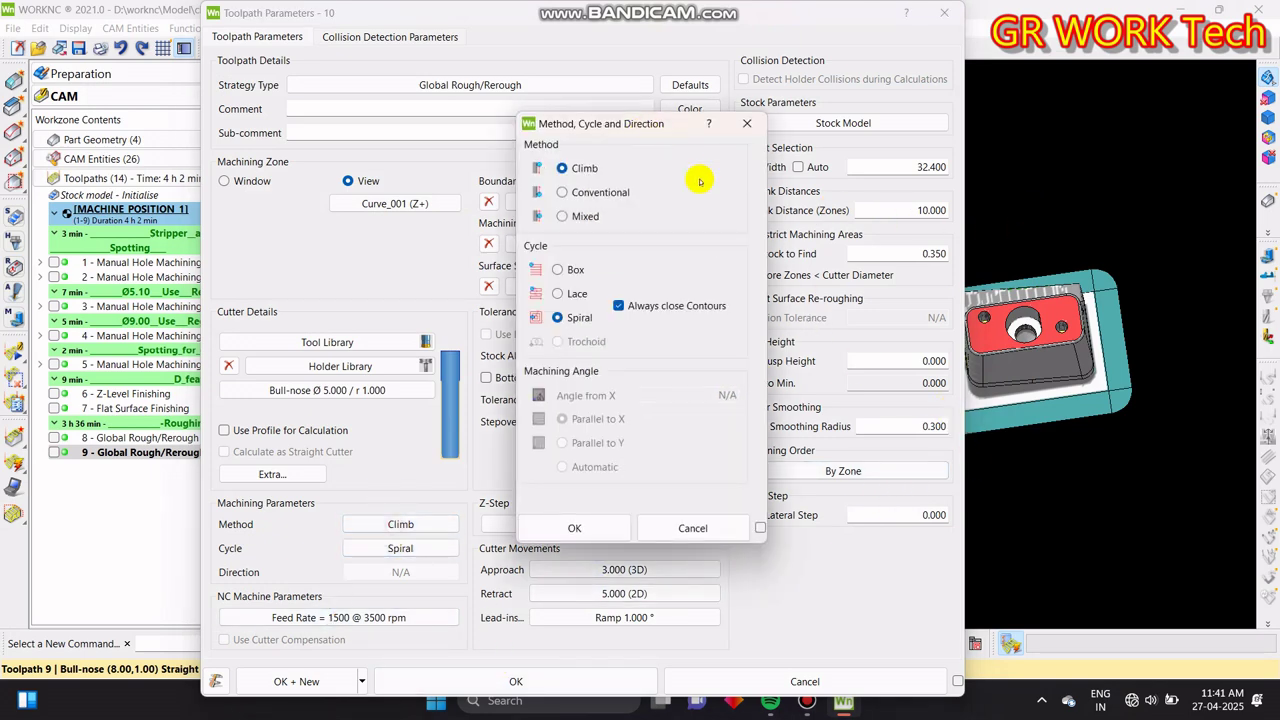
left_click(576, 527)
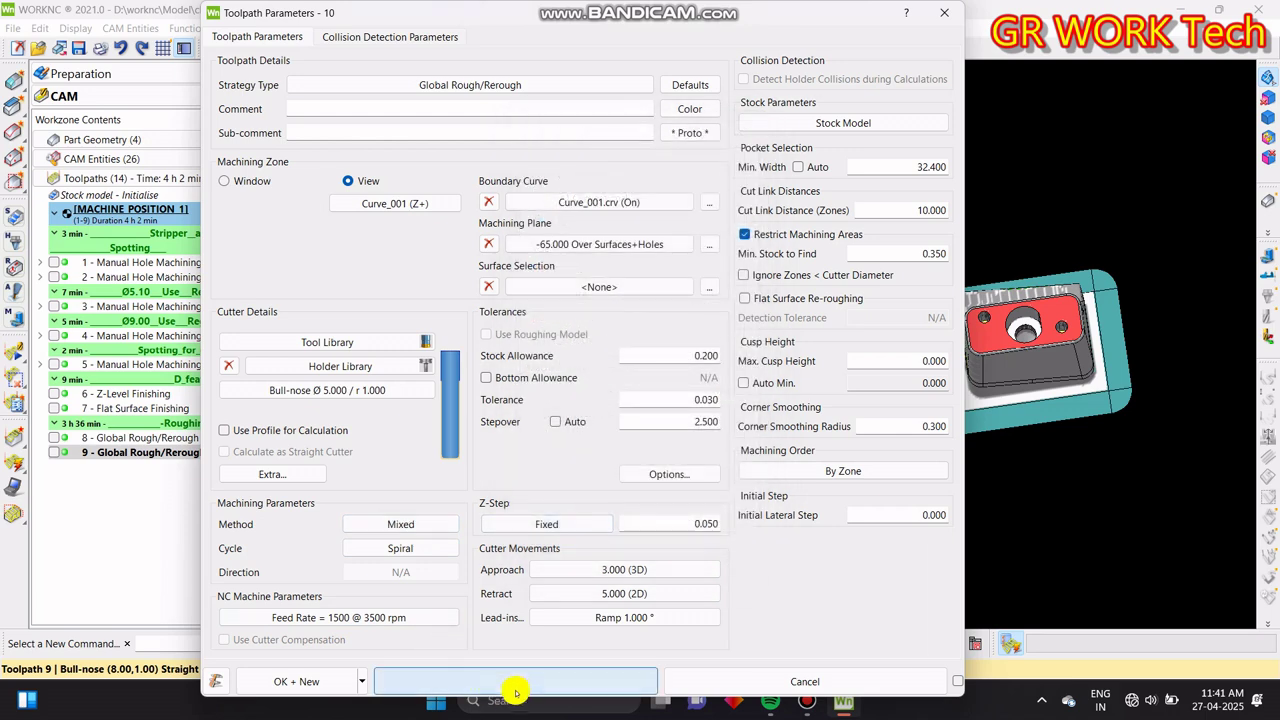
left_click(500, 686)
left_click(318, 690)
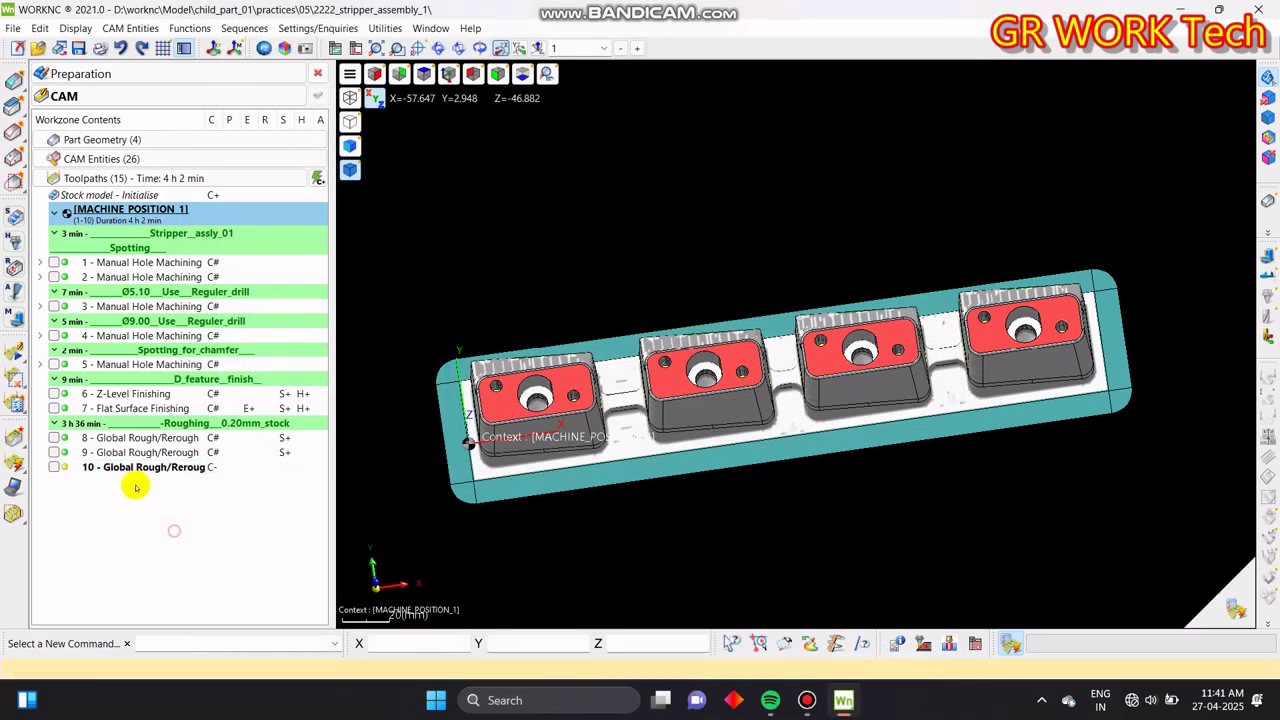
- Execute toolpath 10 to calculate the Global Rough/Rerough pass
right_click(125, 467)
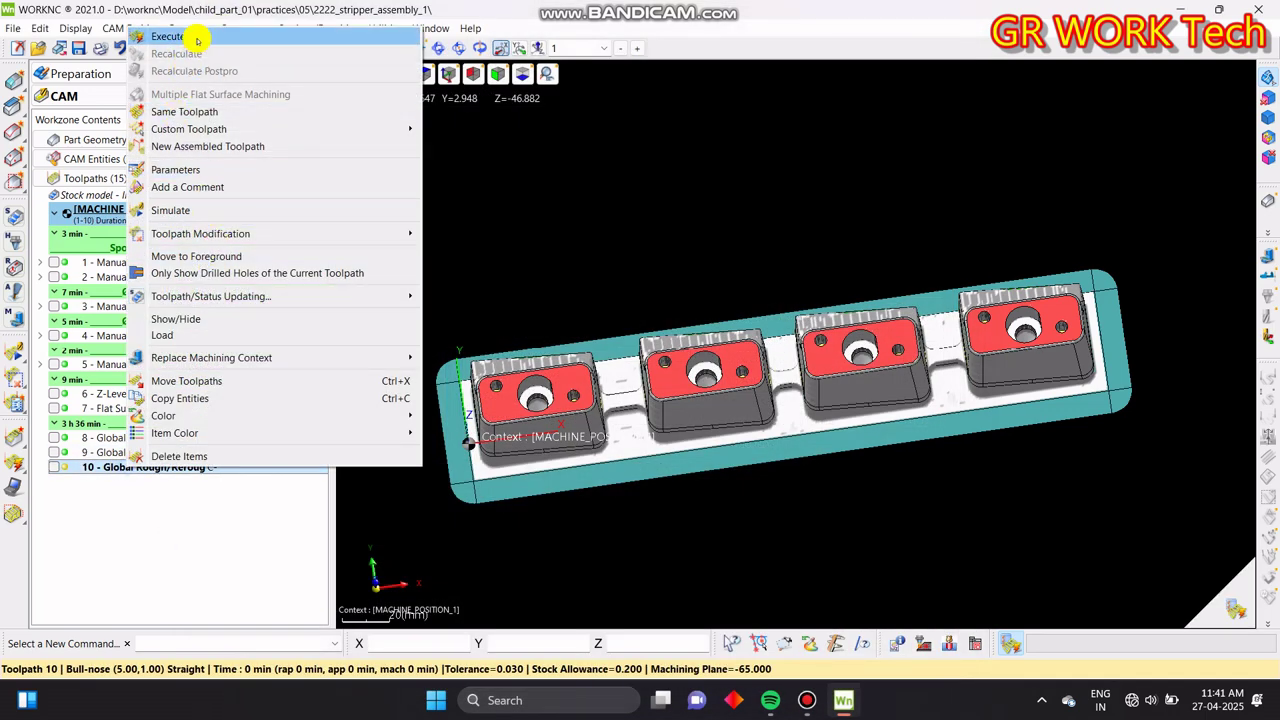
left_click(175, 38)
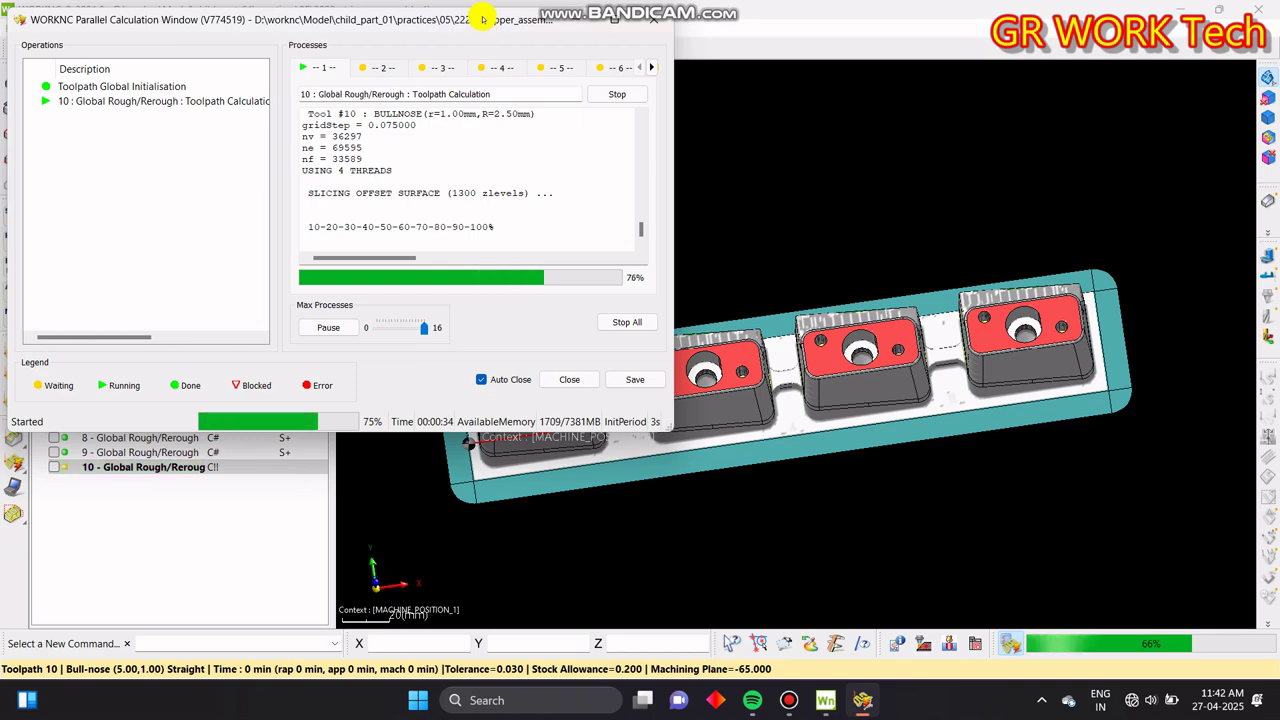
- Measure the fillet radius in the recess of one lifter on the part geometry, then close the analysis
double_click(208, 139)
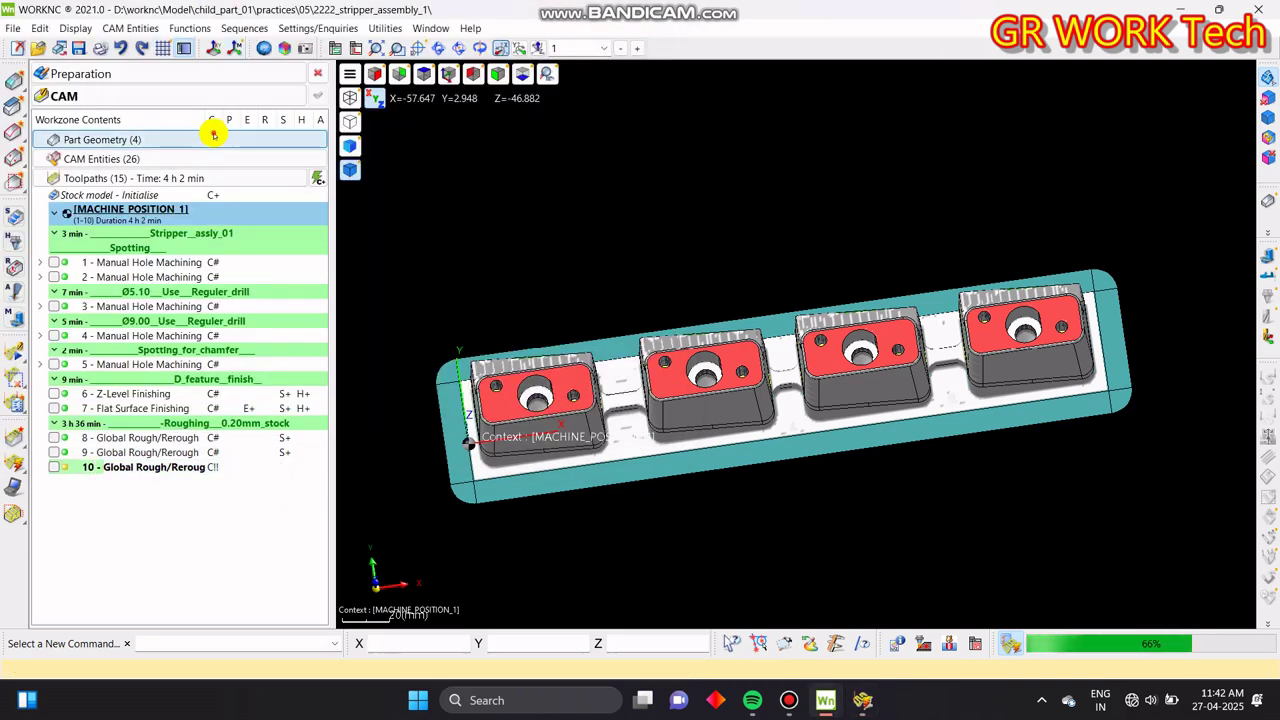
mouse_move(814, 443)
middle_mouse_down()
mouse_move(1000, 543)
mouse_move(966, 363)
mouse_move(875, 319)
middle_mouse_up()
scroll(875, 319, "up", 6)
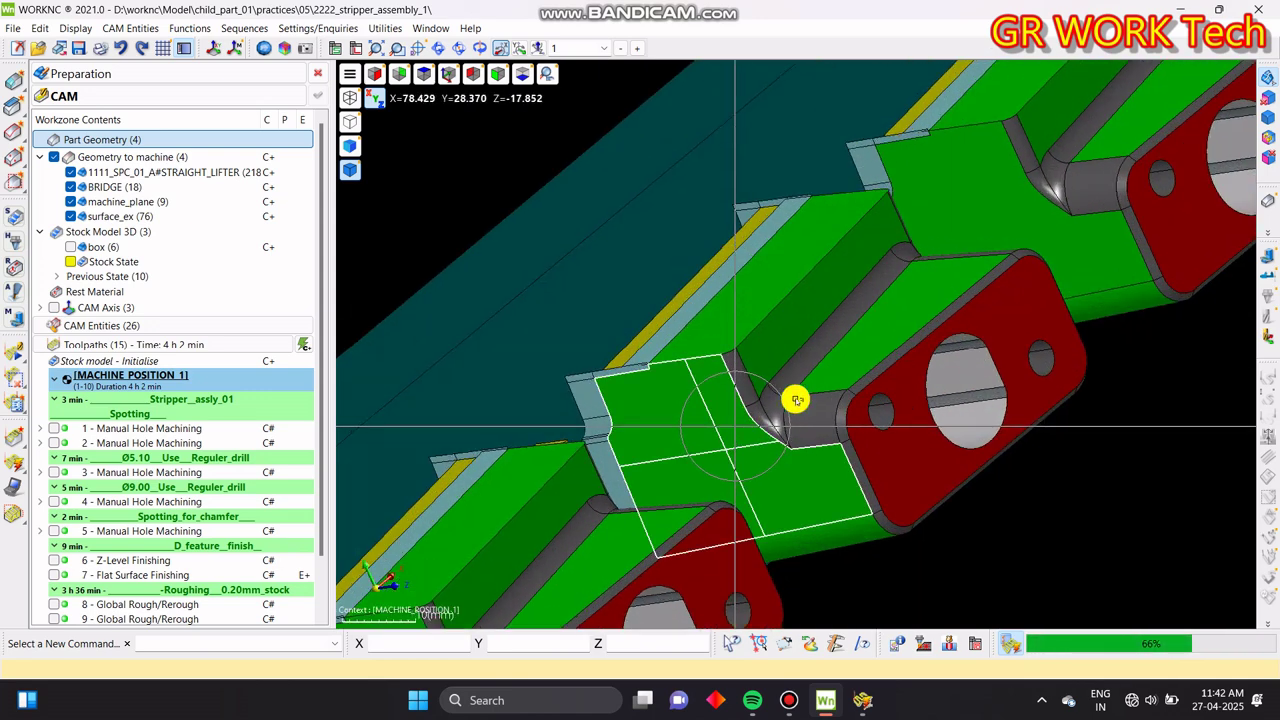
left_click(279, 48)
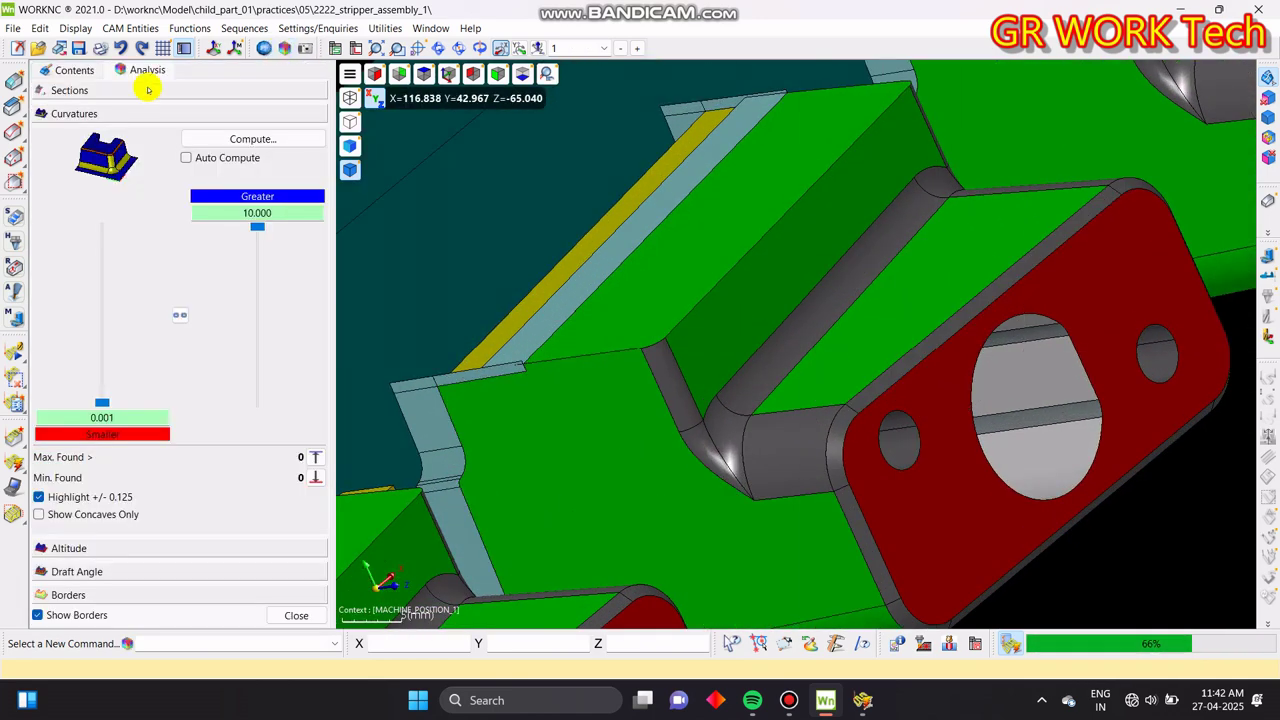
left_click(844, 298)
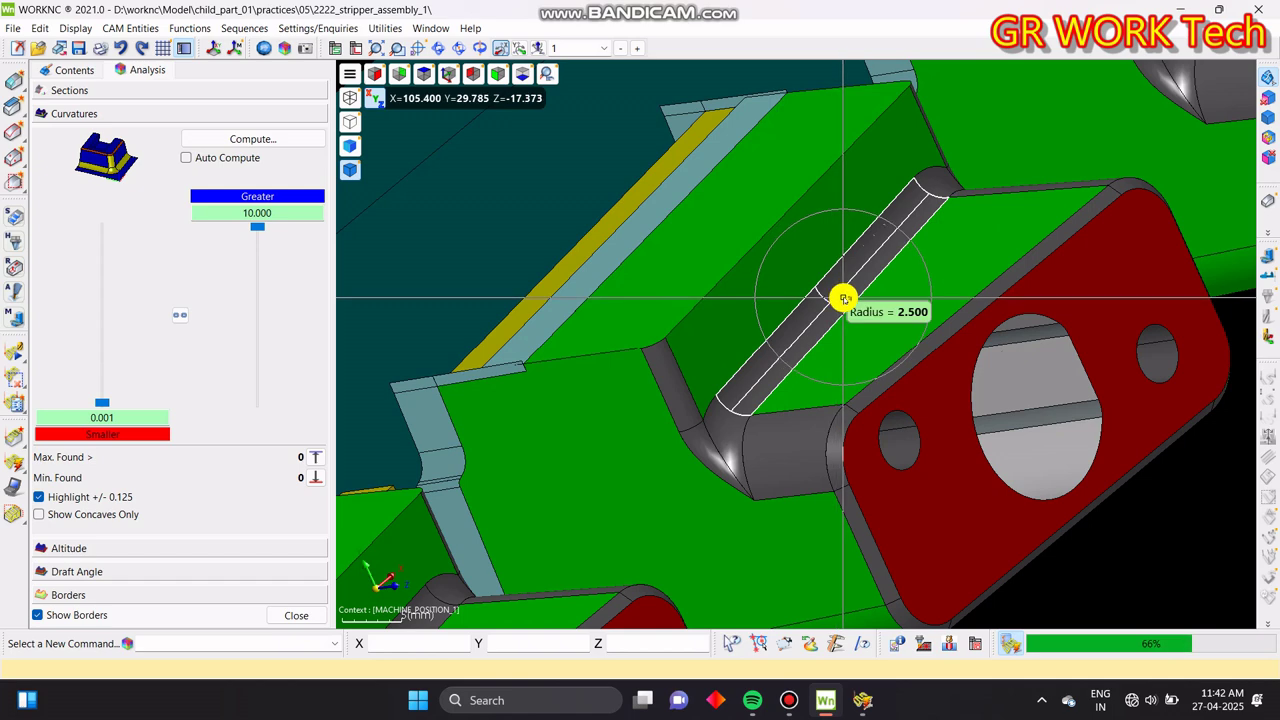
left_click(299, 616)
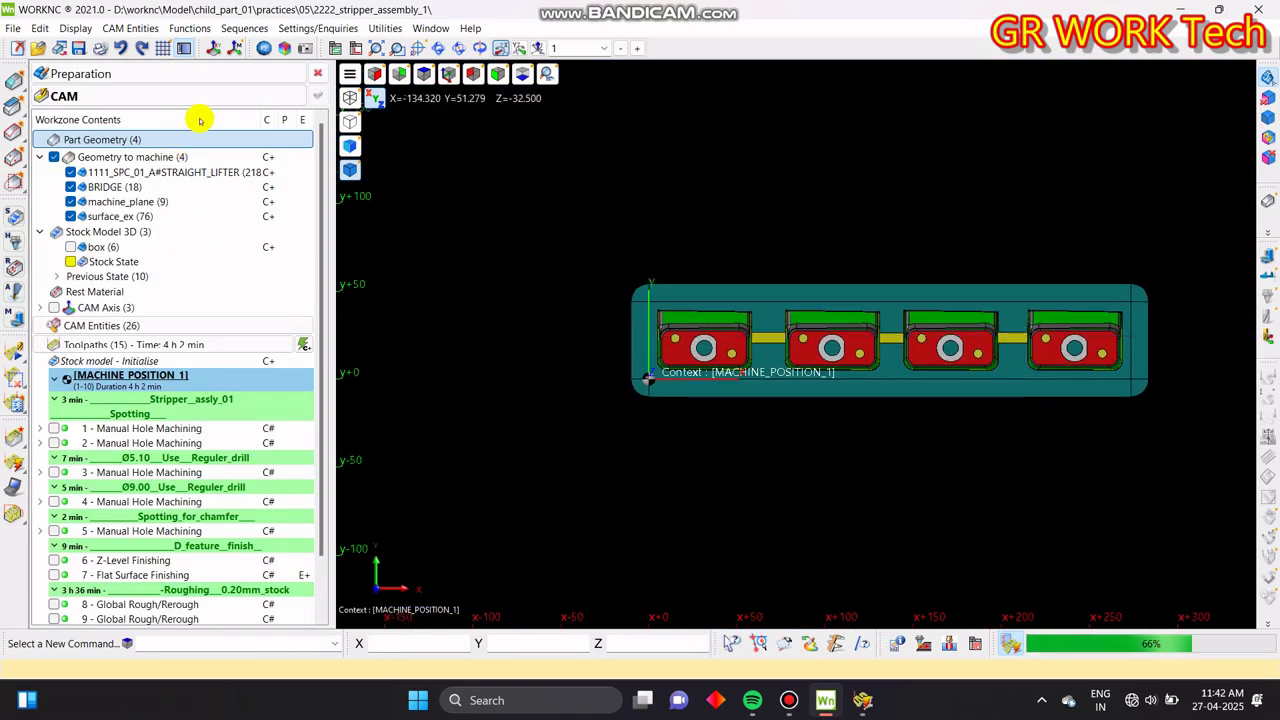
left_click(218, 140)
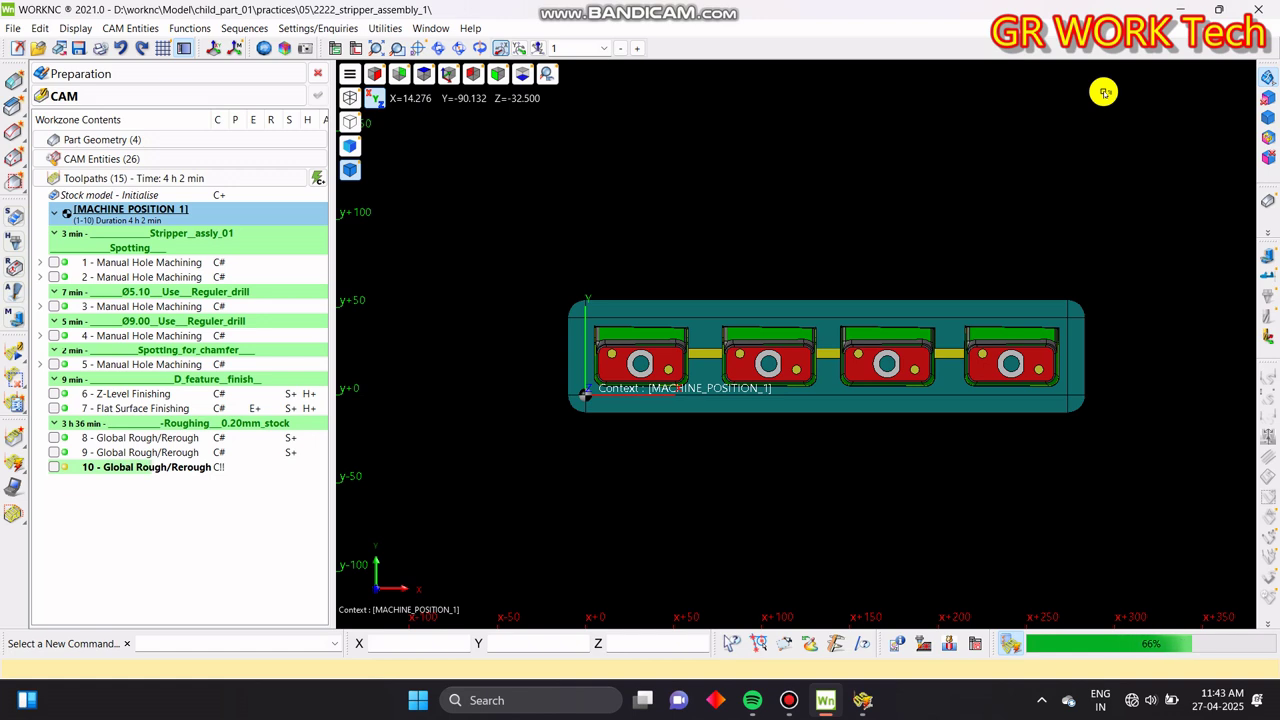
- Widen the toolpath list to view the cutter comment of each toolpath, and narrow it again
middle_click_drag(815, 305, 796, 322)
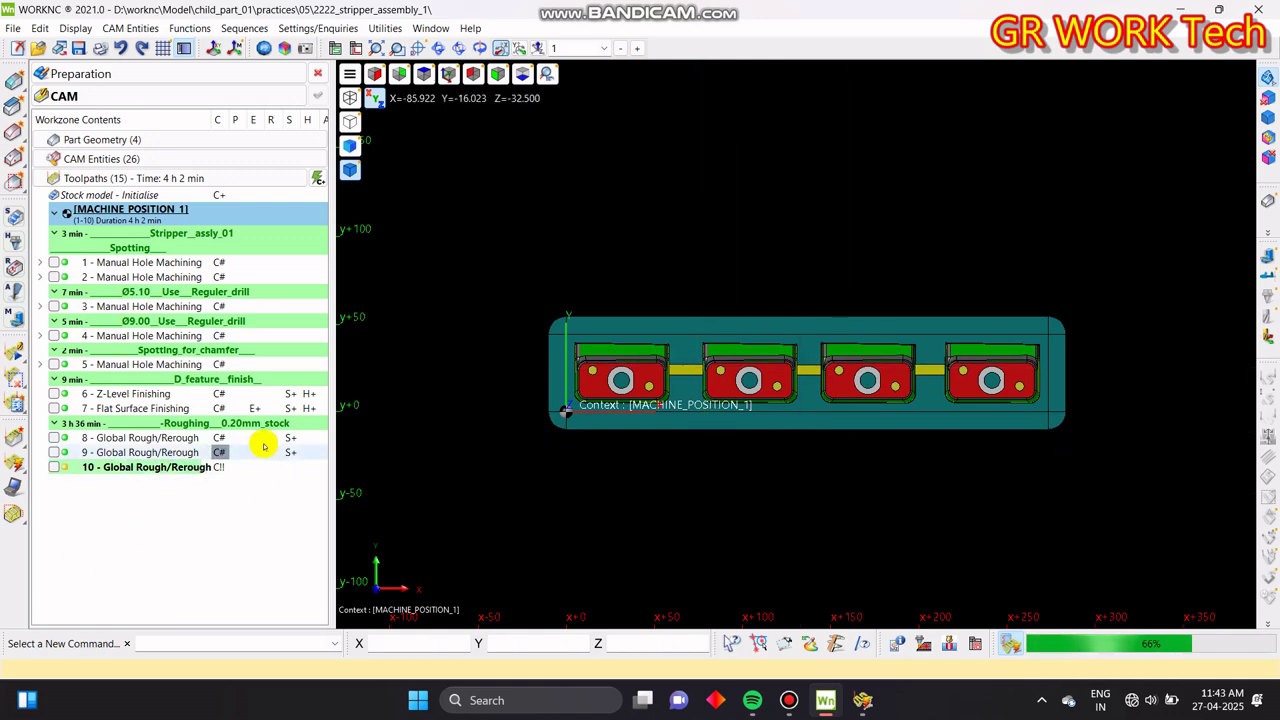
left_click_drag(335, 446, 513, 557)
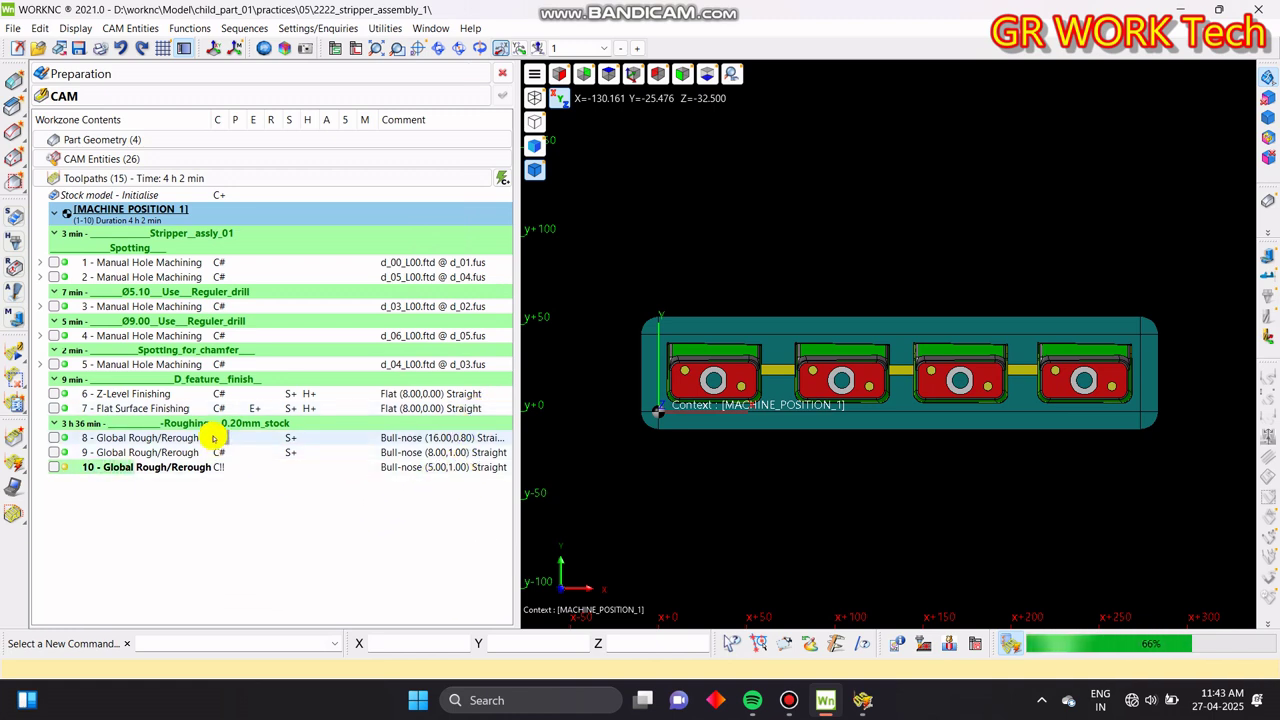
left_click_drag(517, 366, 385, 392)
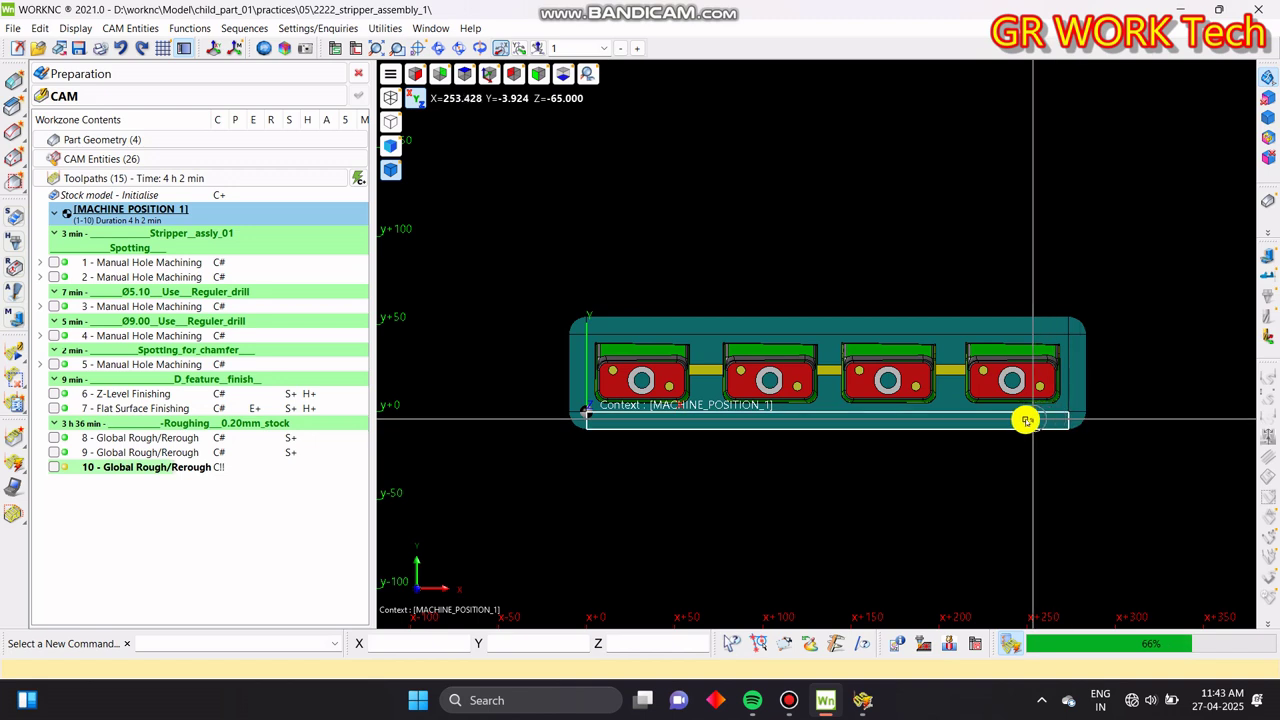
middle_click_drag(809, 492, 800, 527)
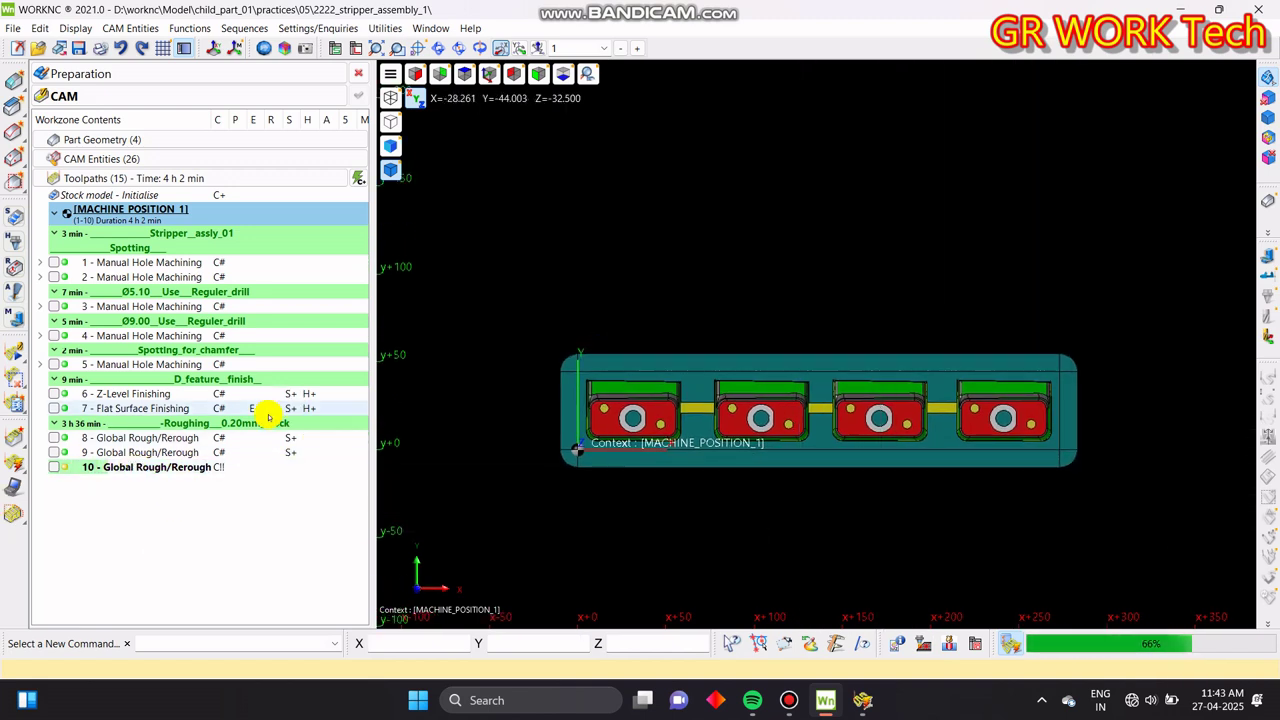
- Add the comment Finish__0.00mm_stock, preceded by a row of underscores, after toolpath 10
right_click(155, 505)
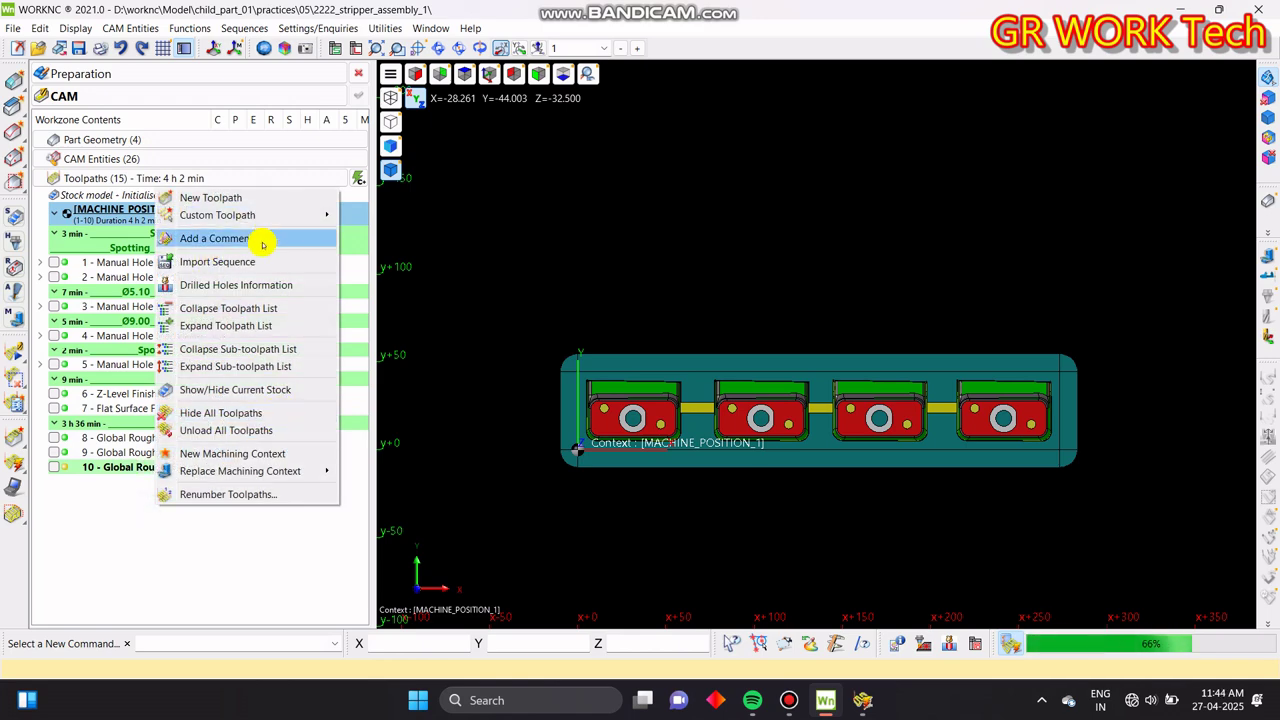
left_click(262, 240)
type("__________")
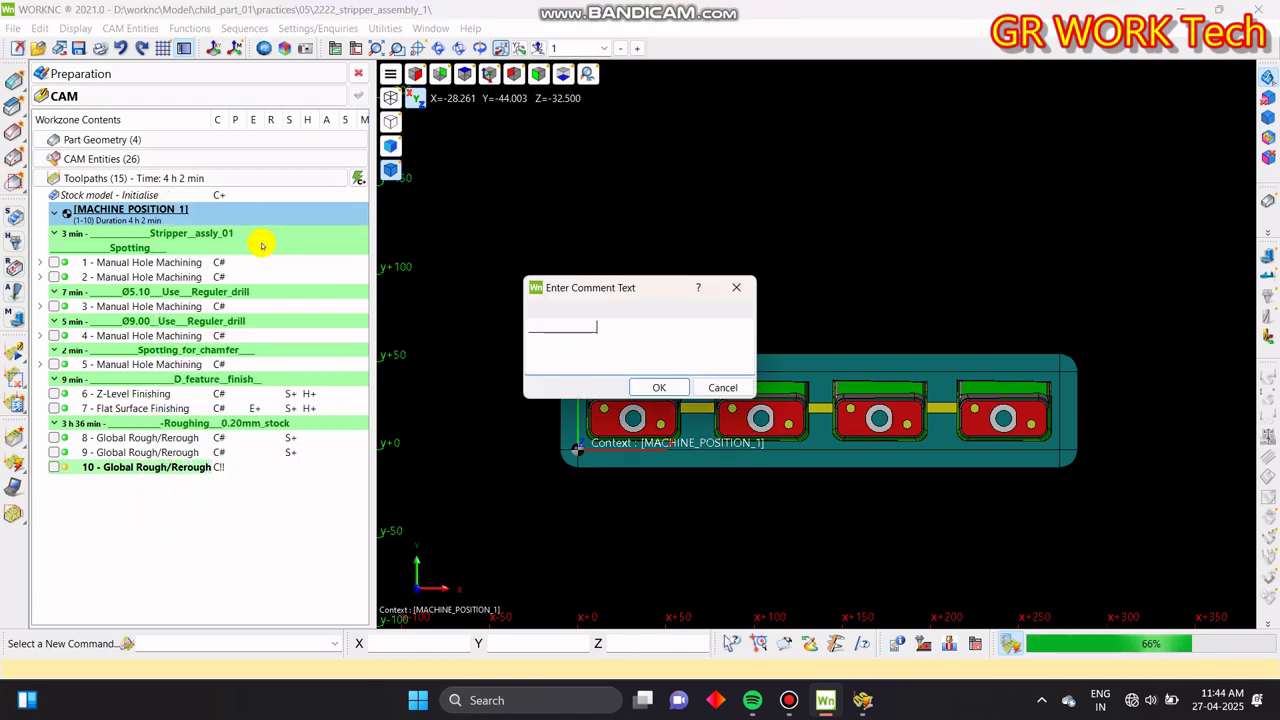
type("_")
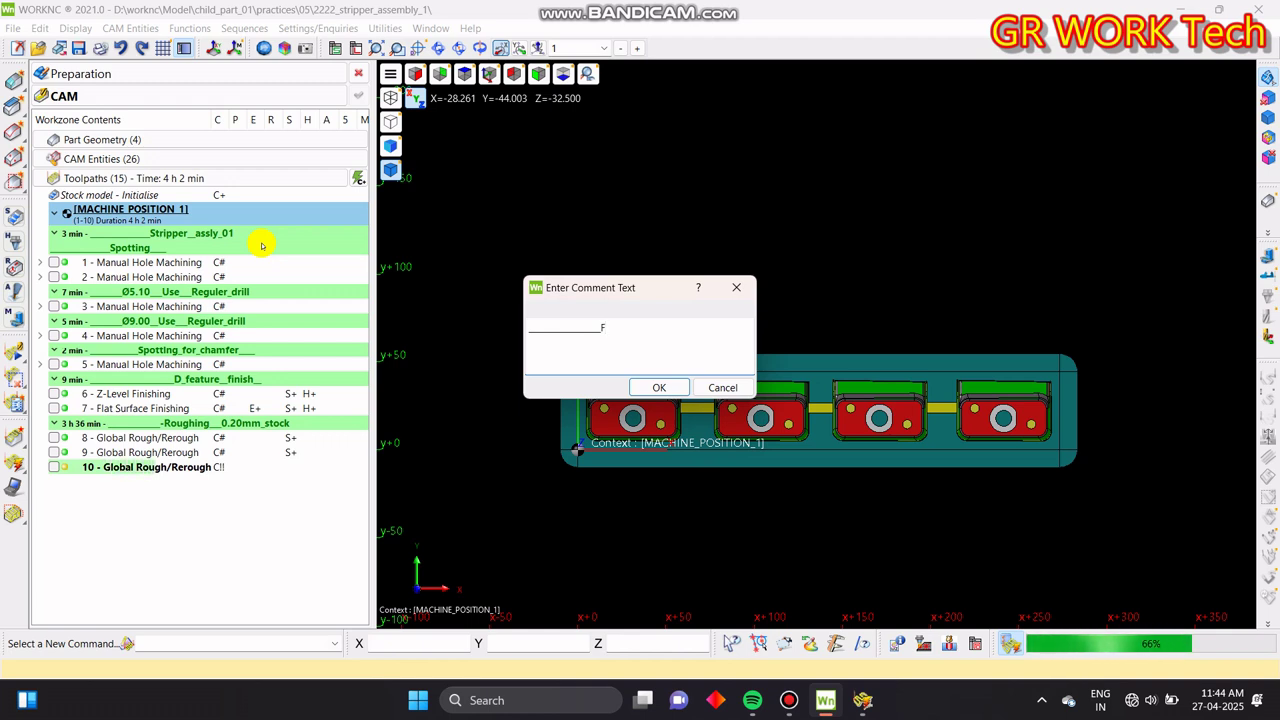
type("Finish__0.00mm_stock")
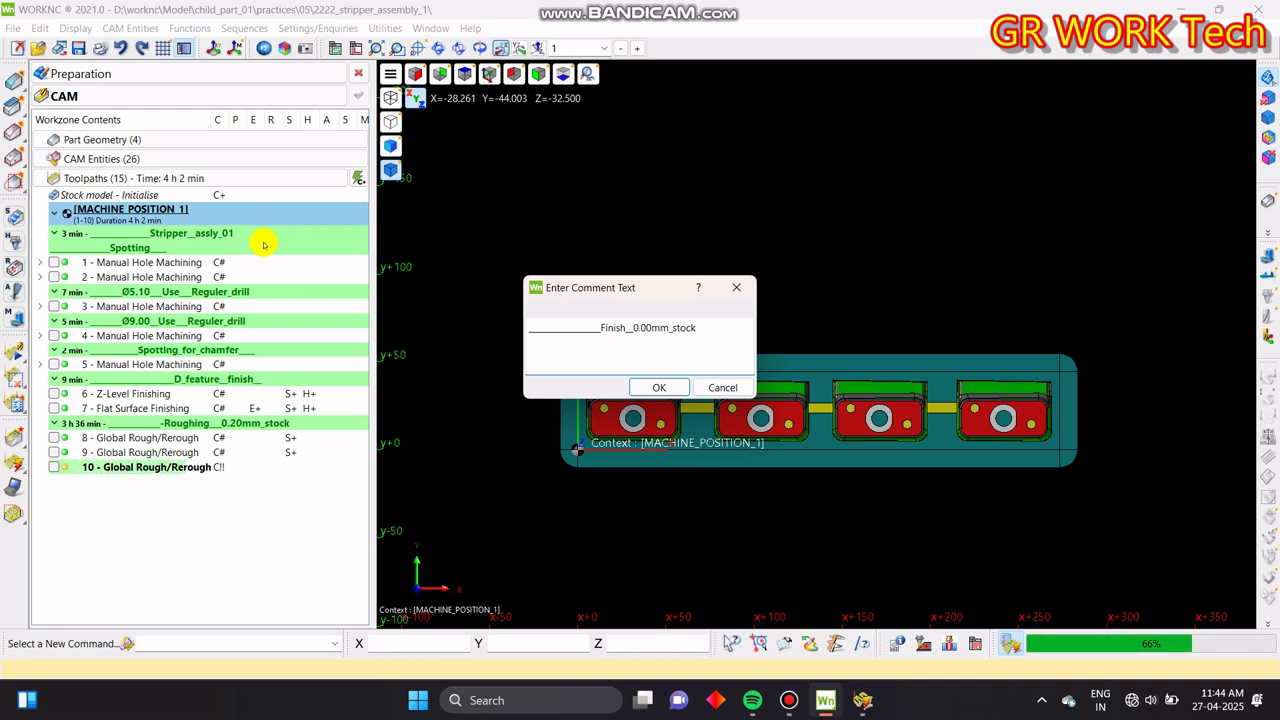
key("Return")
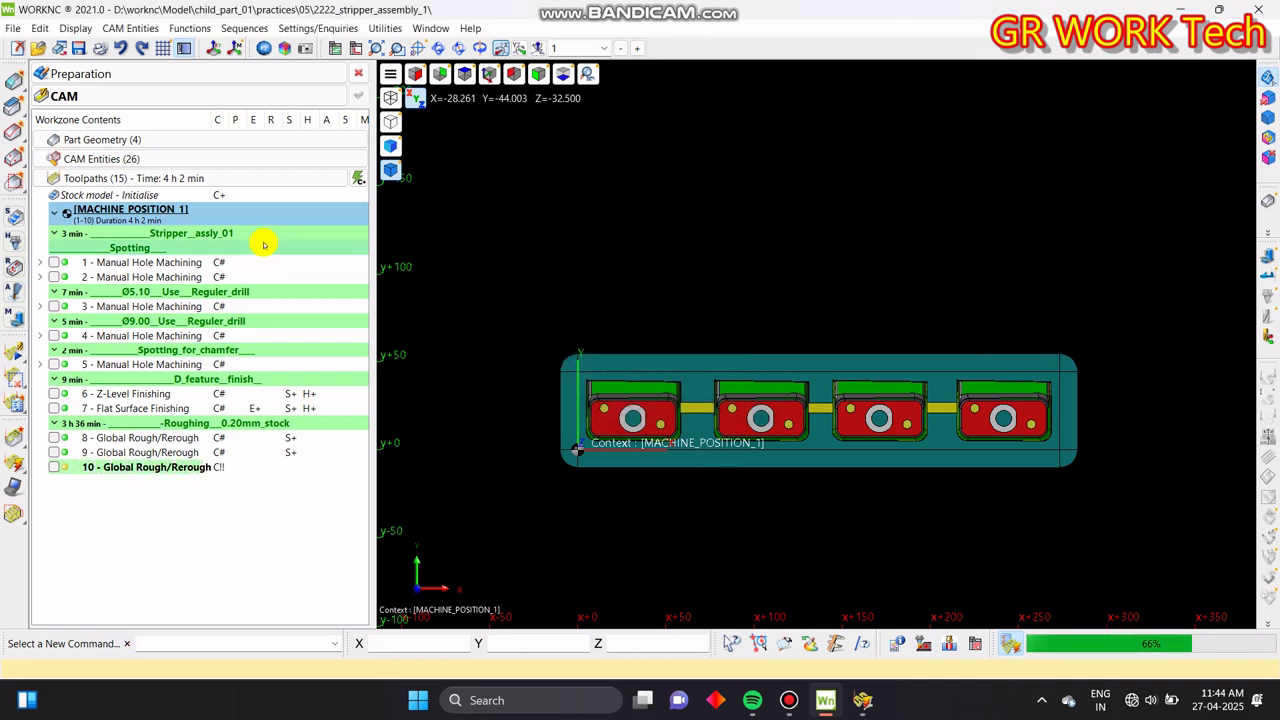
- Create a new toolpath under the finishing comment with the 3-axis Z-Level Finishing strategy
right_click(122, 514)
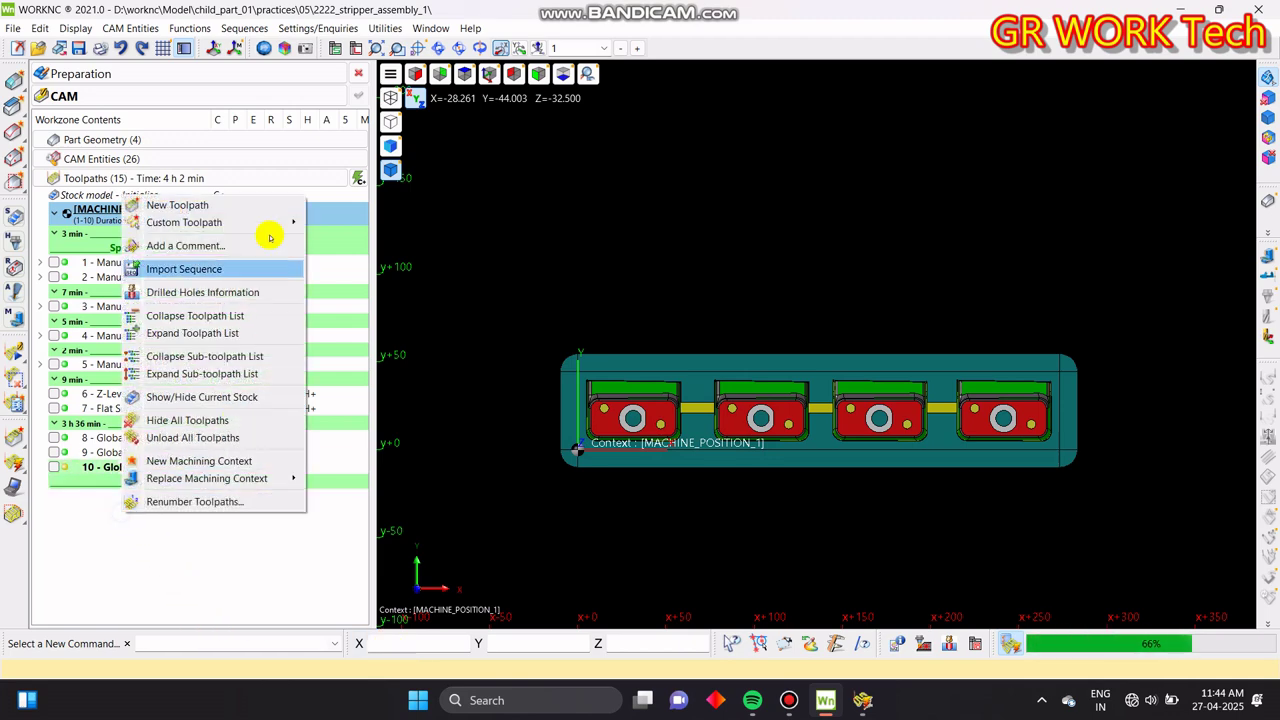
left_click(198, 206)
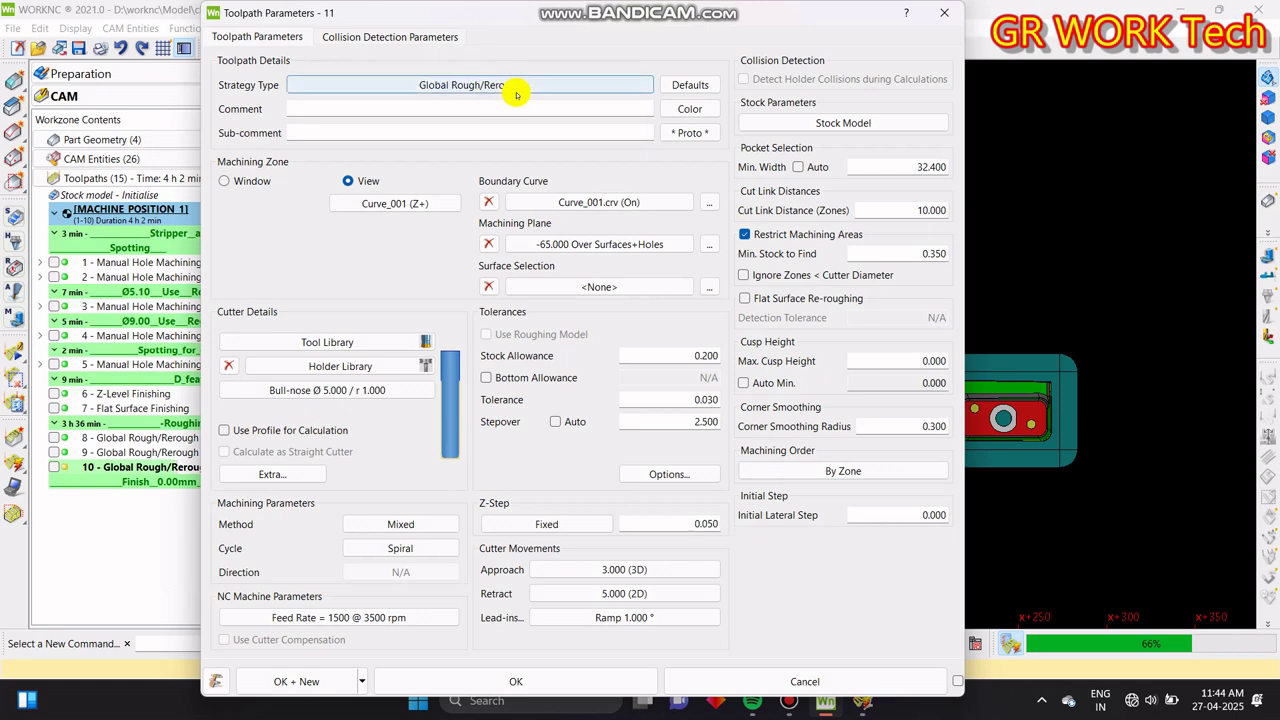
left_click(455, 85)
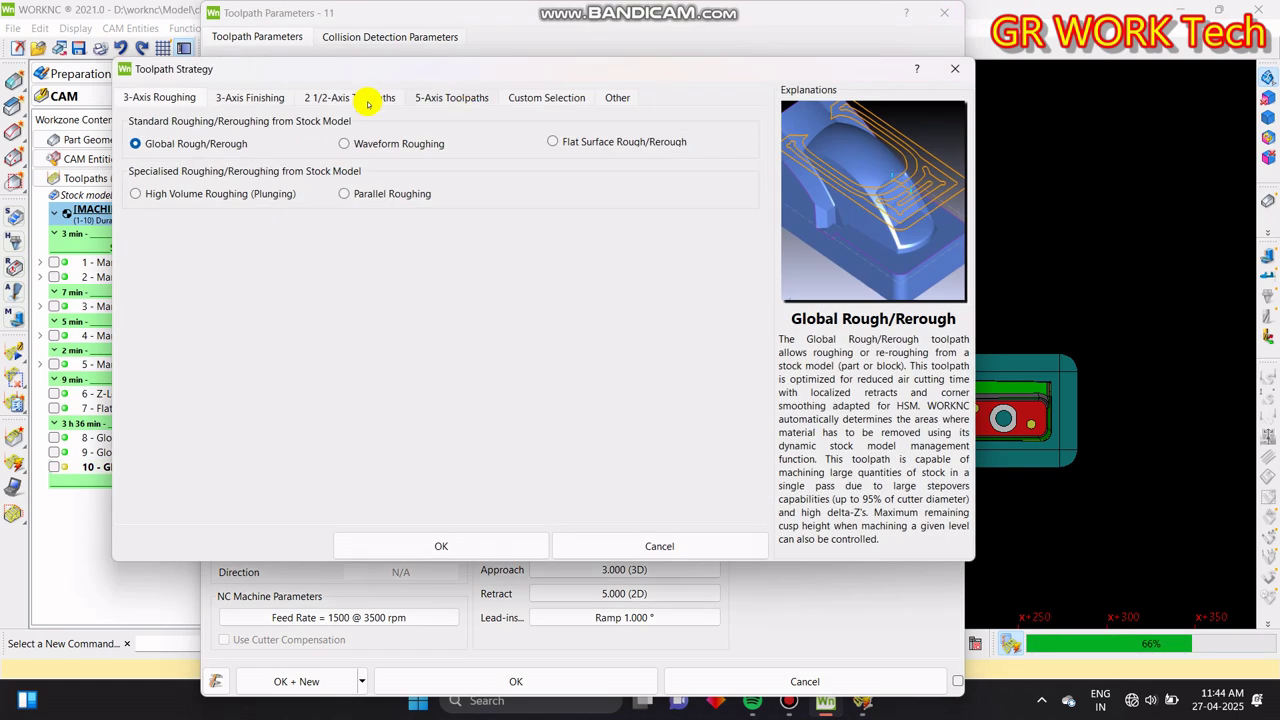
left_click(265, 97)
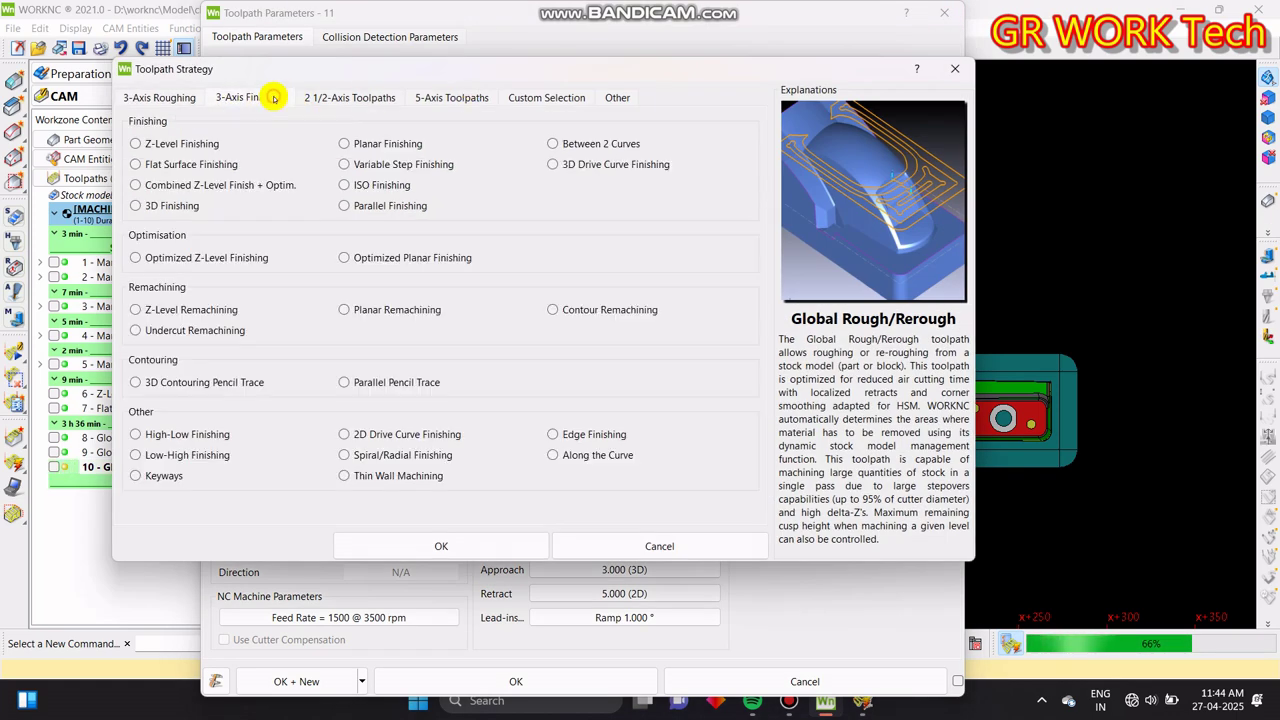
left_click(182, 143)
left_click(506, 545)
- Set toolpath 11's cut link distance between zones to 2 and the slope limit's cut link distance to 30
left_click(922, 170)
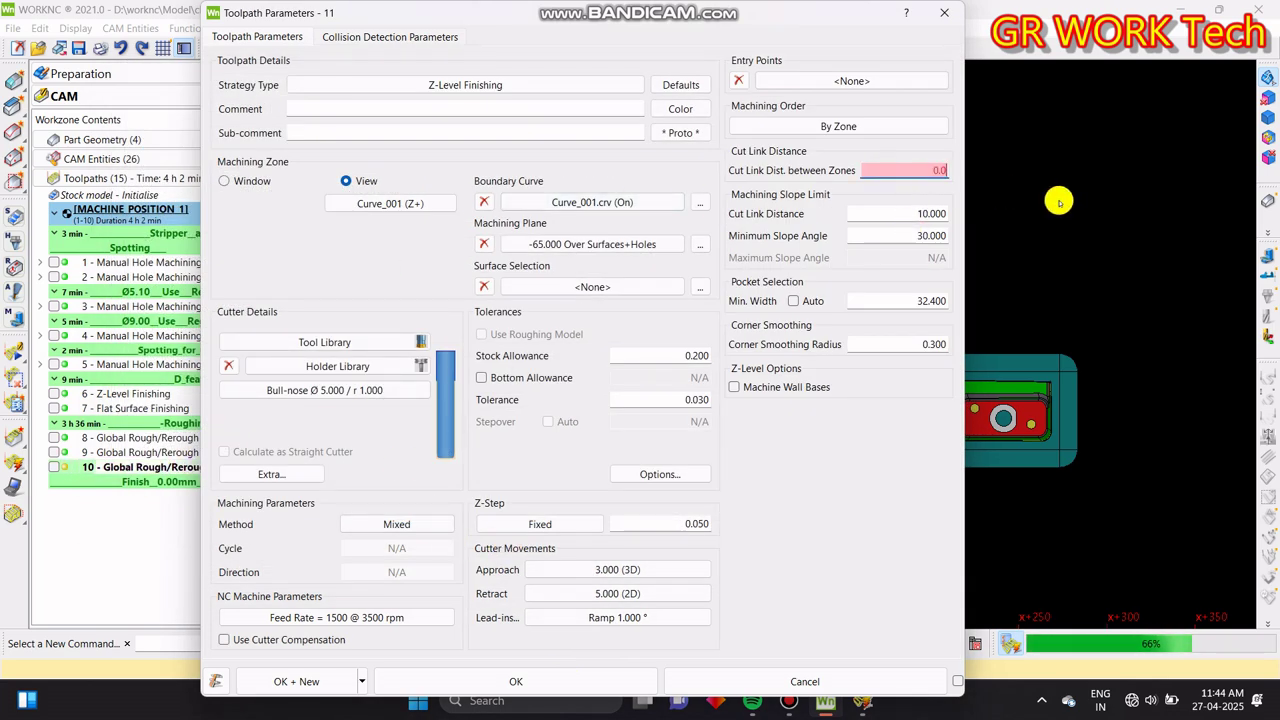
type("2")
key("Return")
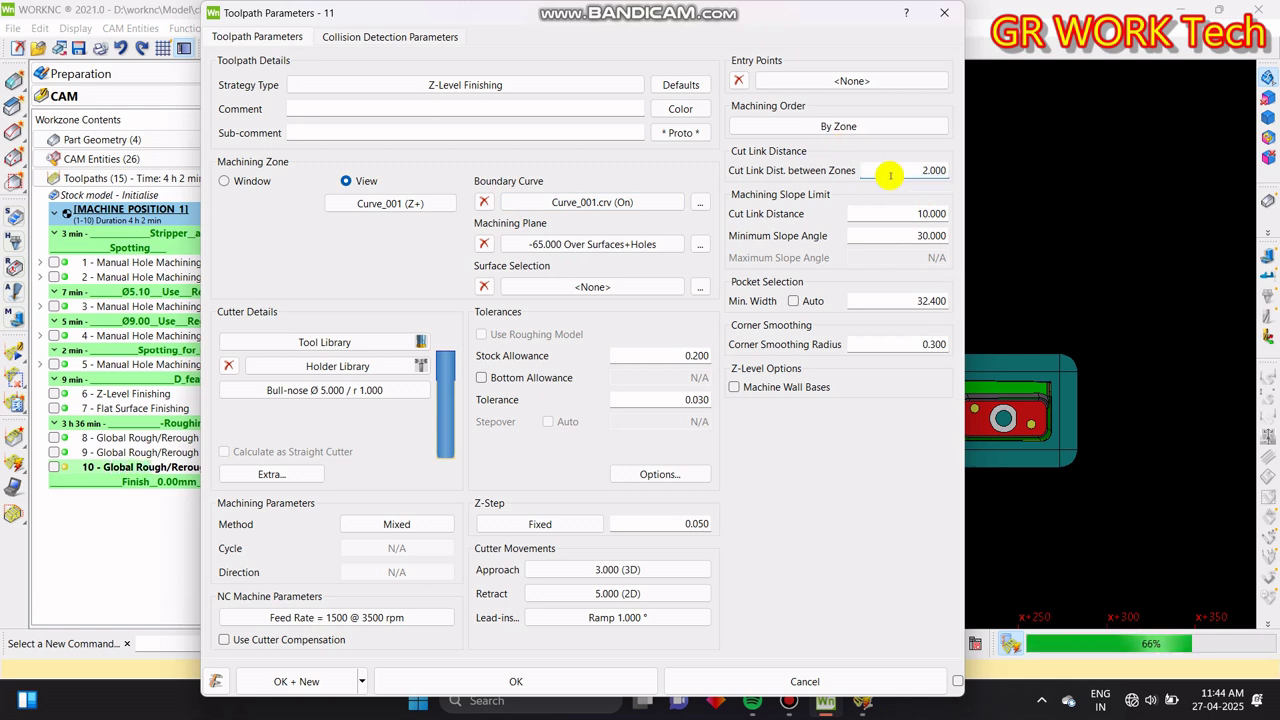
left_click(883, 216)
key("Return")
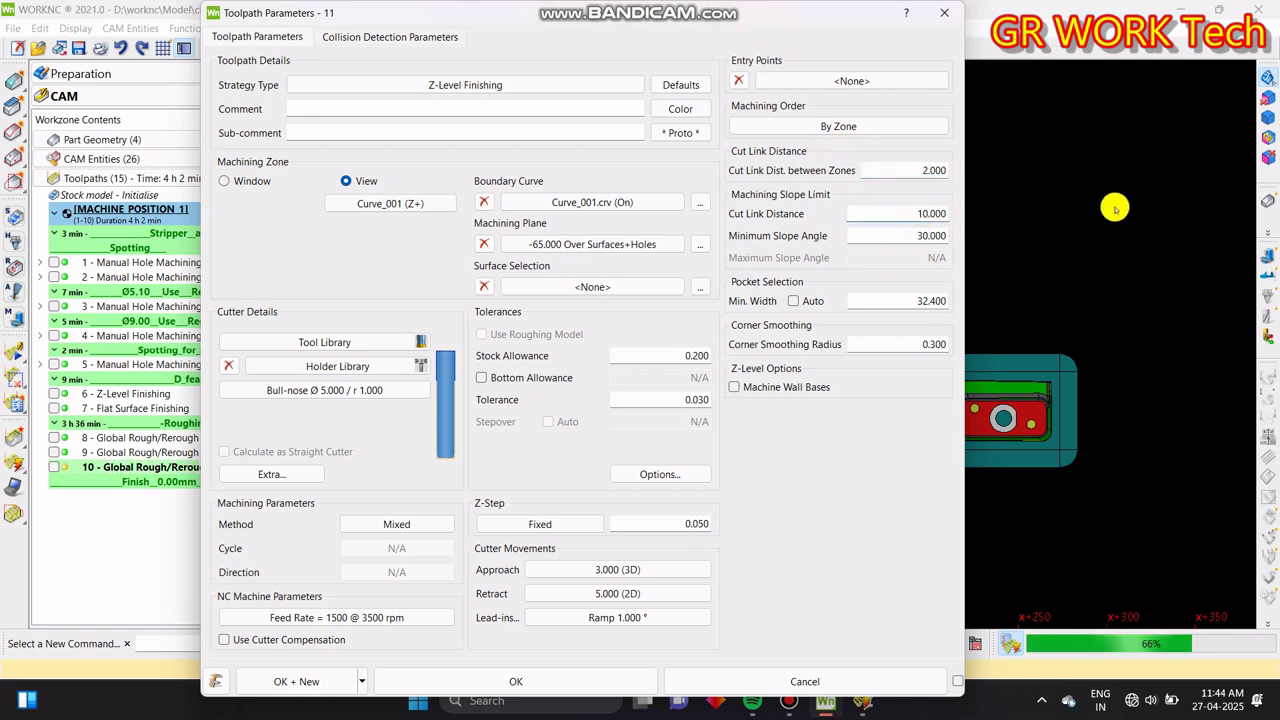
left_click(900, 214)
type("2")
left_click(872, 217)
type("320")
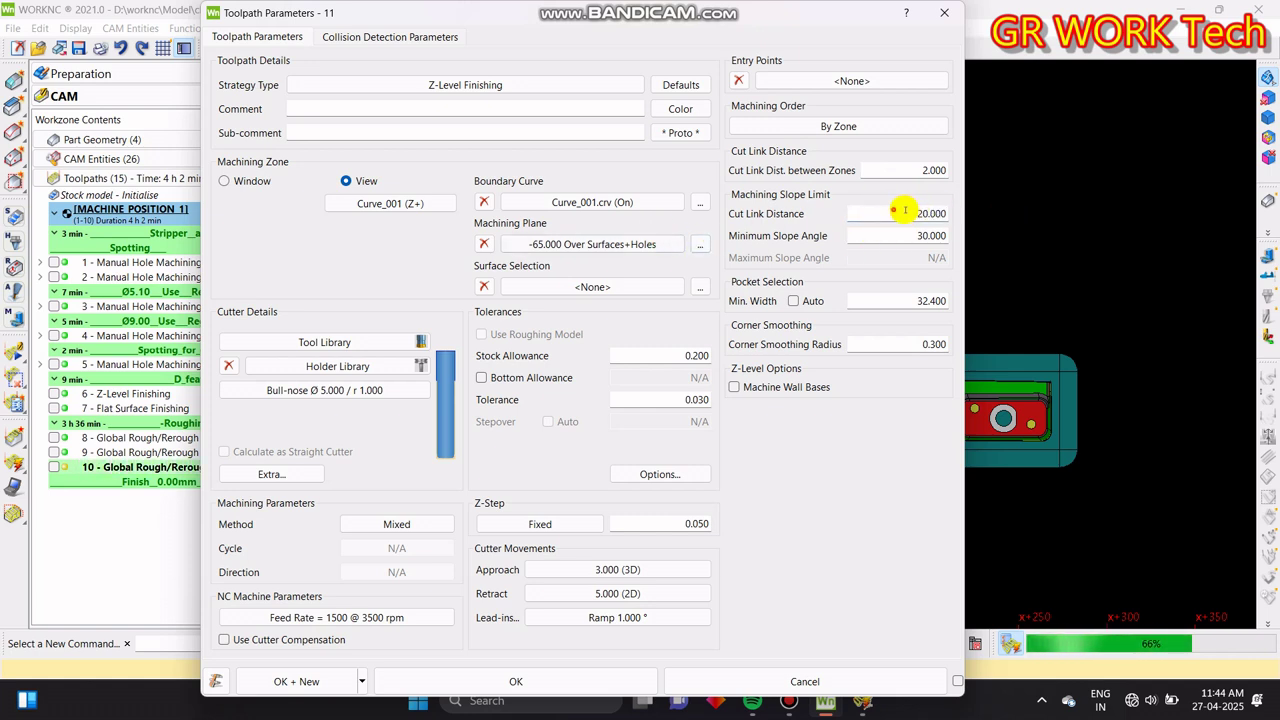
left_click_drag(894, 210, 1132, 210)
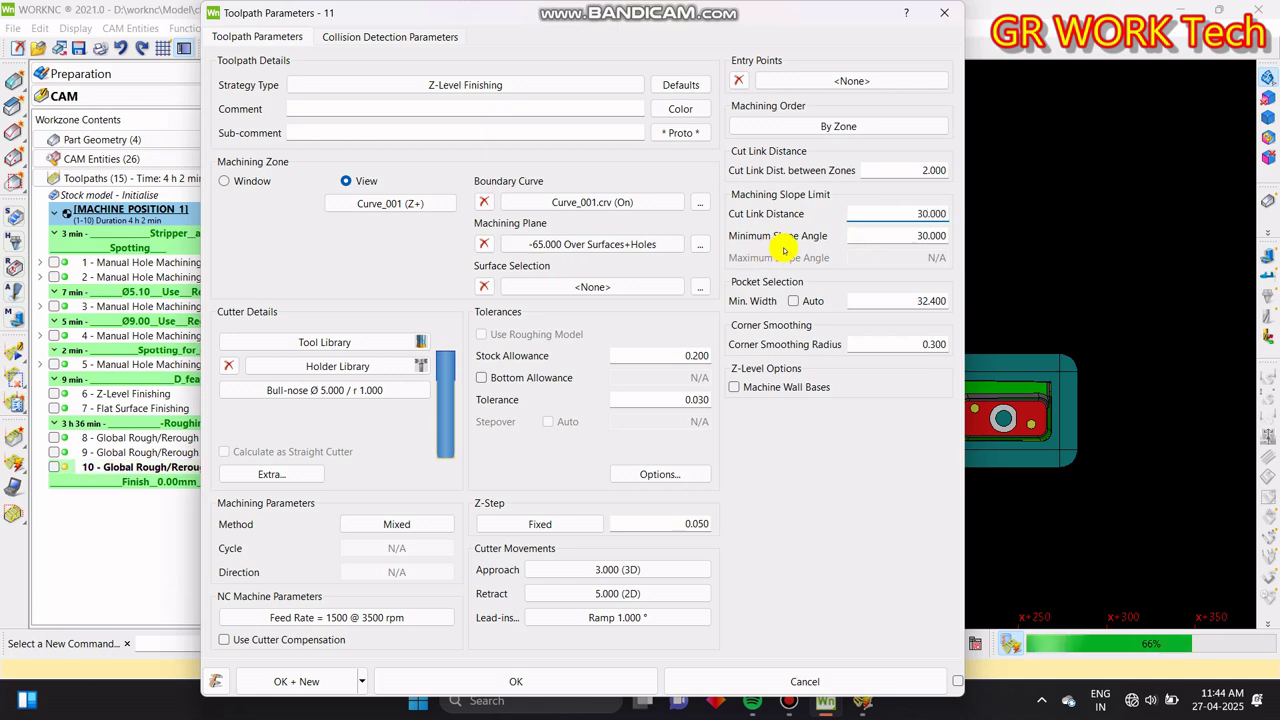
- Assign the 10R1_50 bull-nose cutter from the Roughing_Small_Nose_Cutters_P20 folder to toolpath 11
left_click(284, 342)
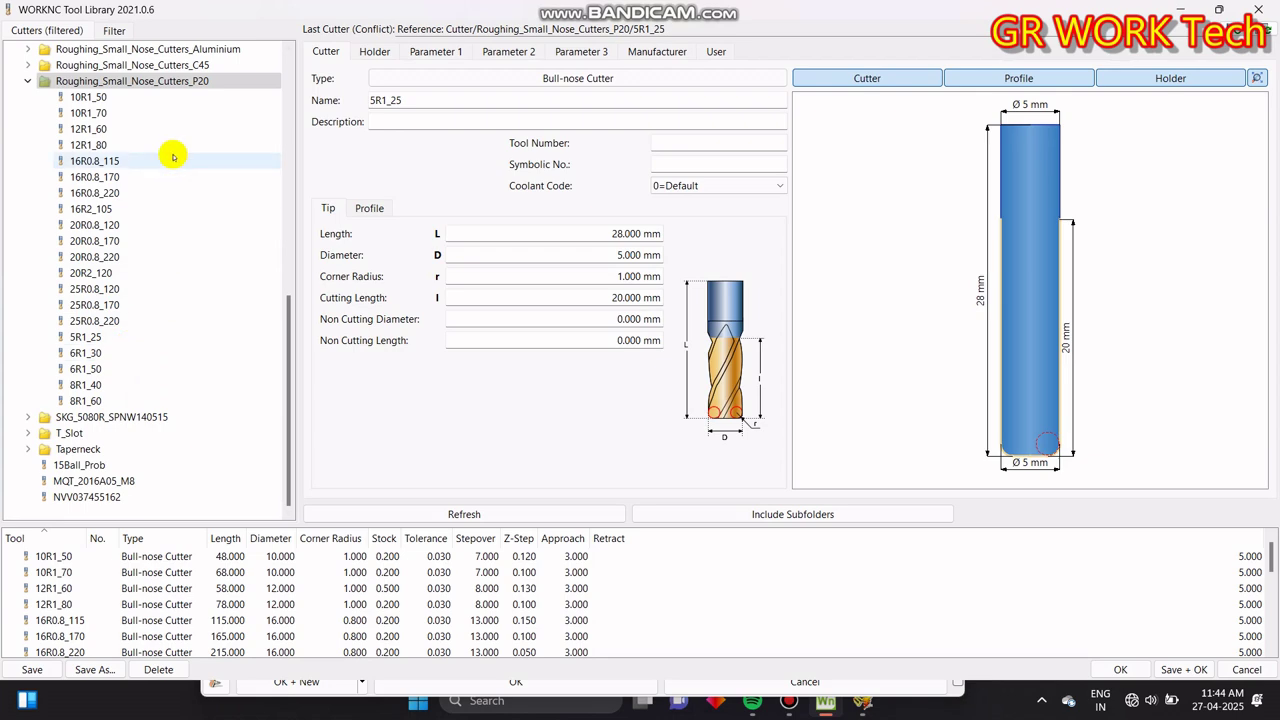
left_click(100, 97)
left_click(1140, 669)
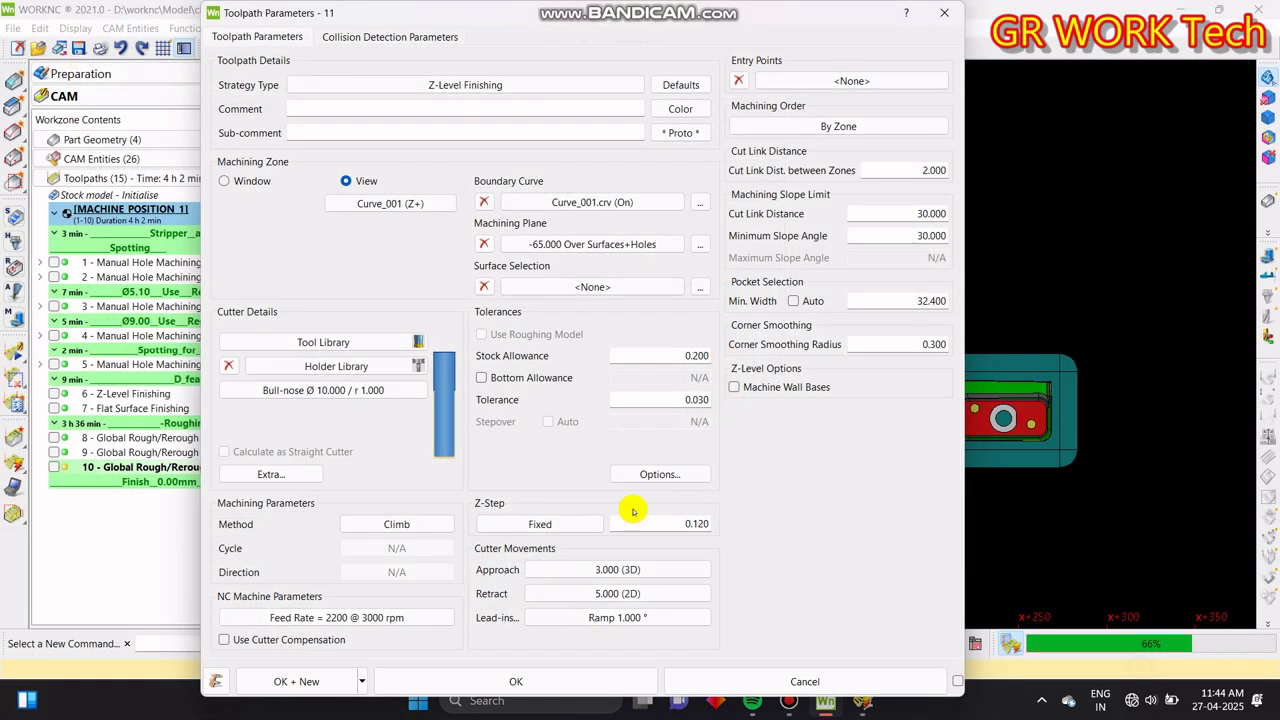
- Set toolpath 11's stock allowance to 0, with the Mixed machining method and automatic minimum pocket width
double_click(697, 355)
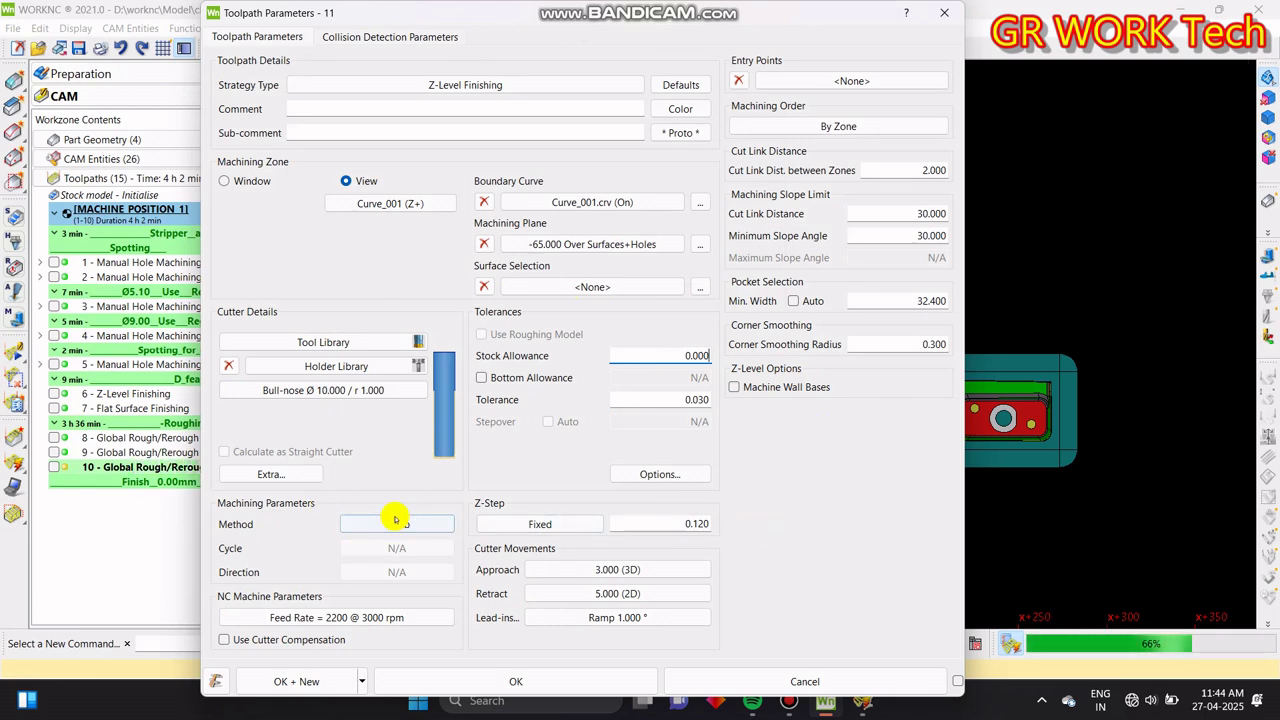
left_click(396, 524)
left_click(566, 215)
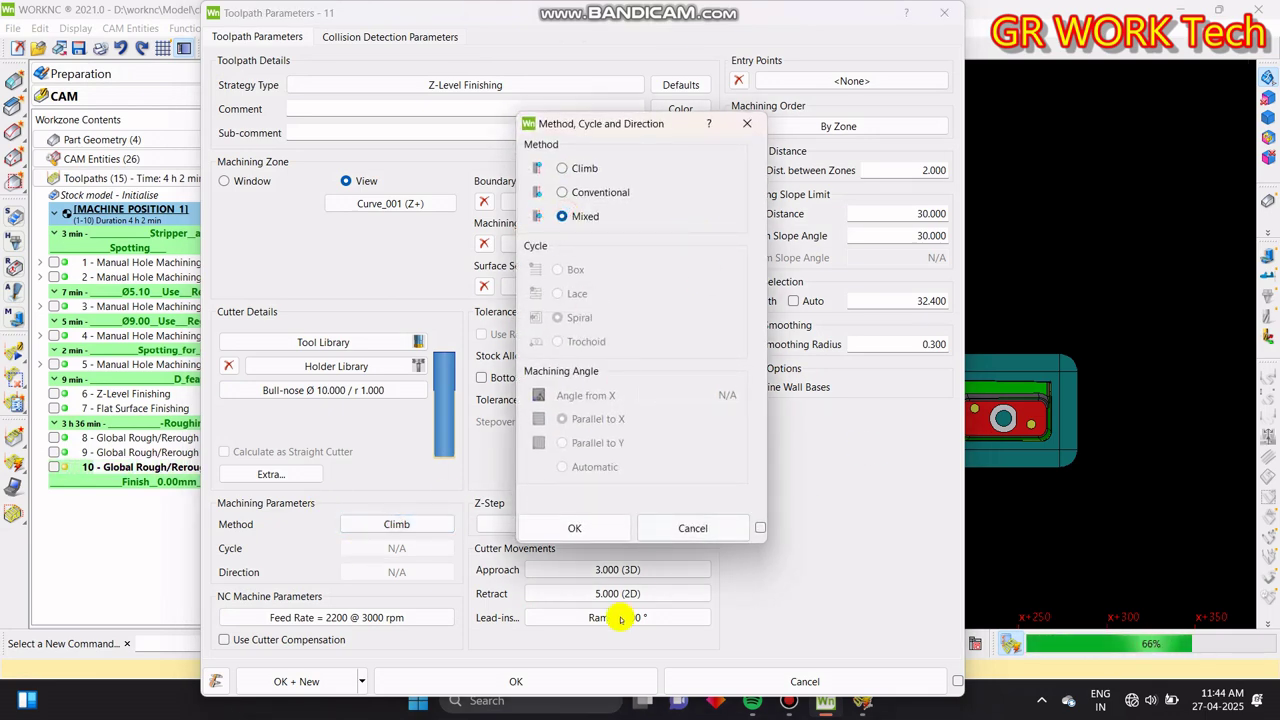
left_click(576, 527)
left_click(639, 523)
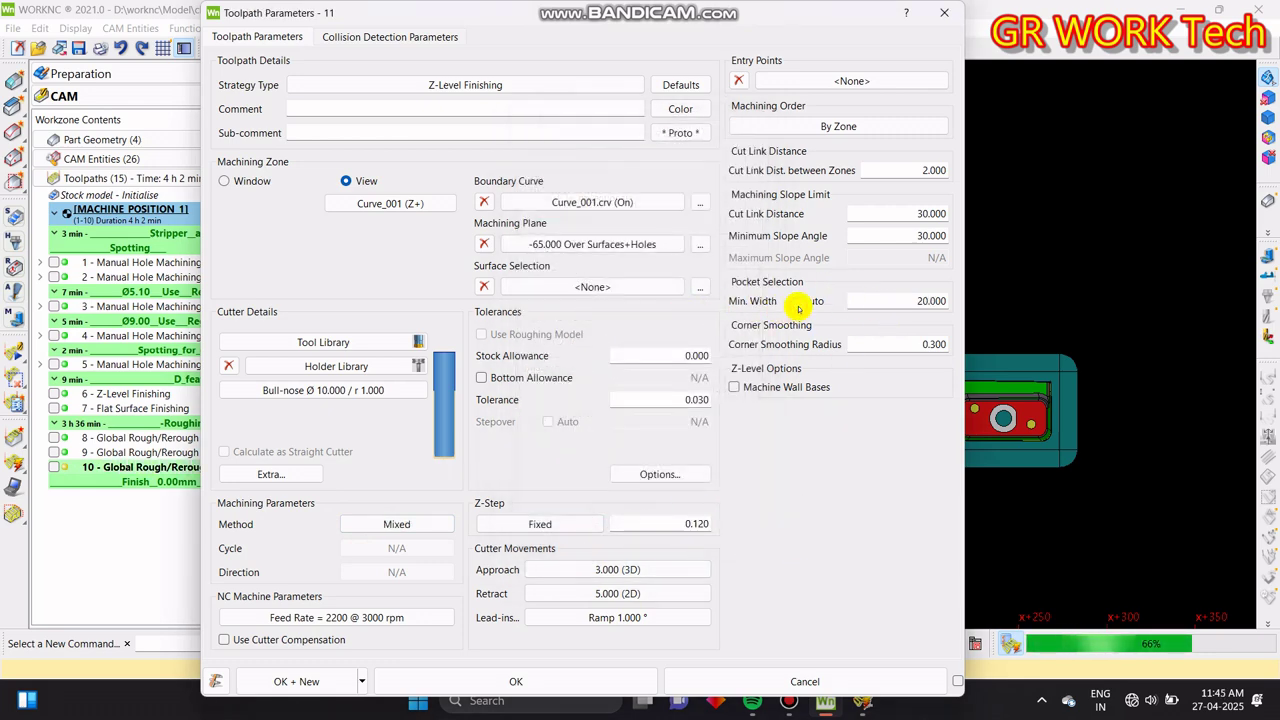
- Make toolpath 11's lead-ins Radial with a minimum lead-in radius of 1 and a lead-in ramp angle of 90°
left_click(660, 617)
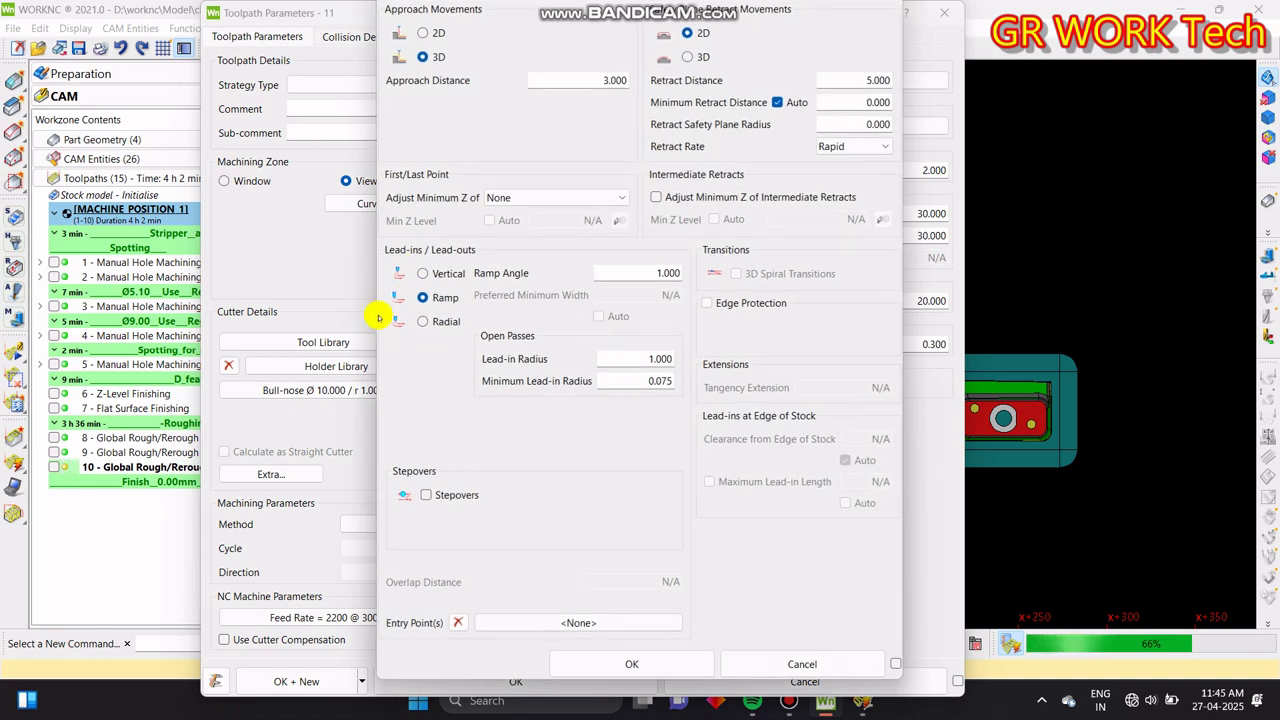
left_click(443, 321)
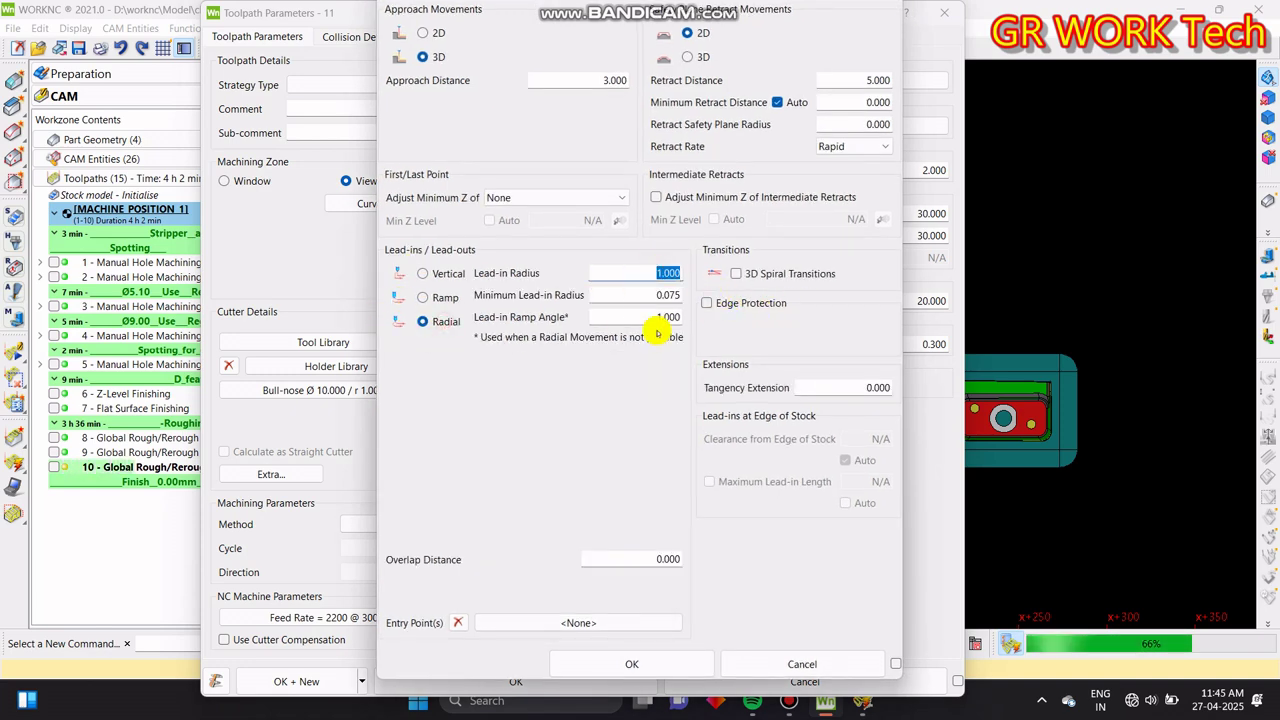
left_click(637, 294)
left_click(651, 317)
type("90")
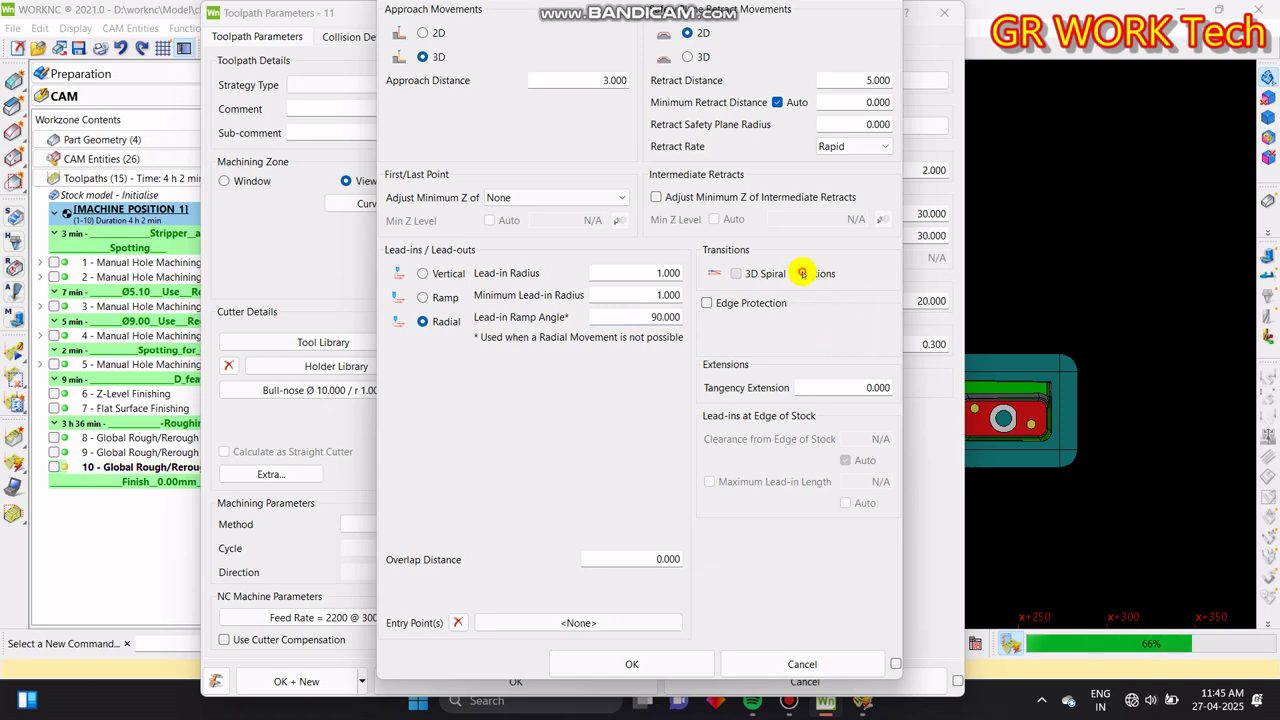
left_click(625, 664)
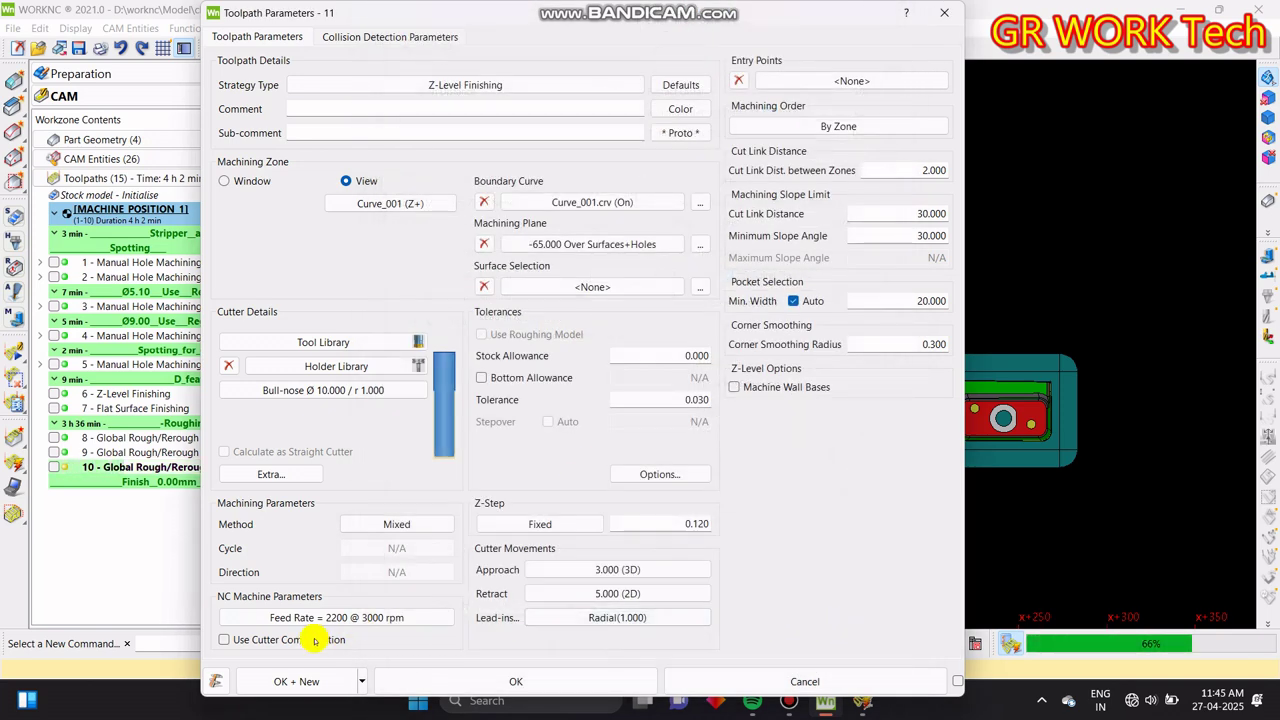
- Accept toolpath 11's parameters with the 0.300 corner smoothing radius kept, and execute its Z-Level Finishing calculation
left_click(531, 680)
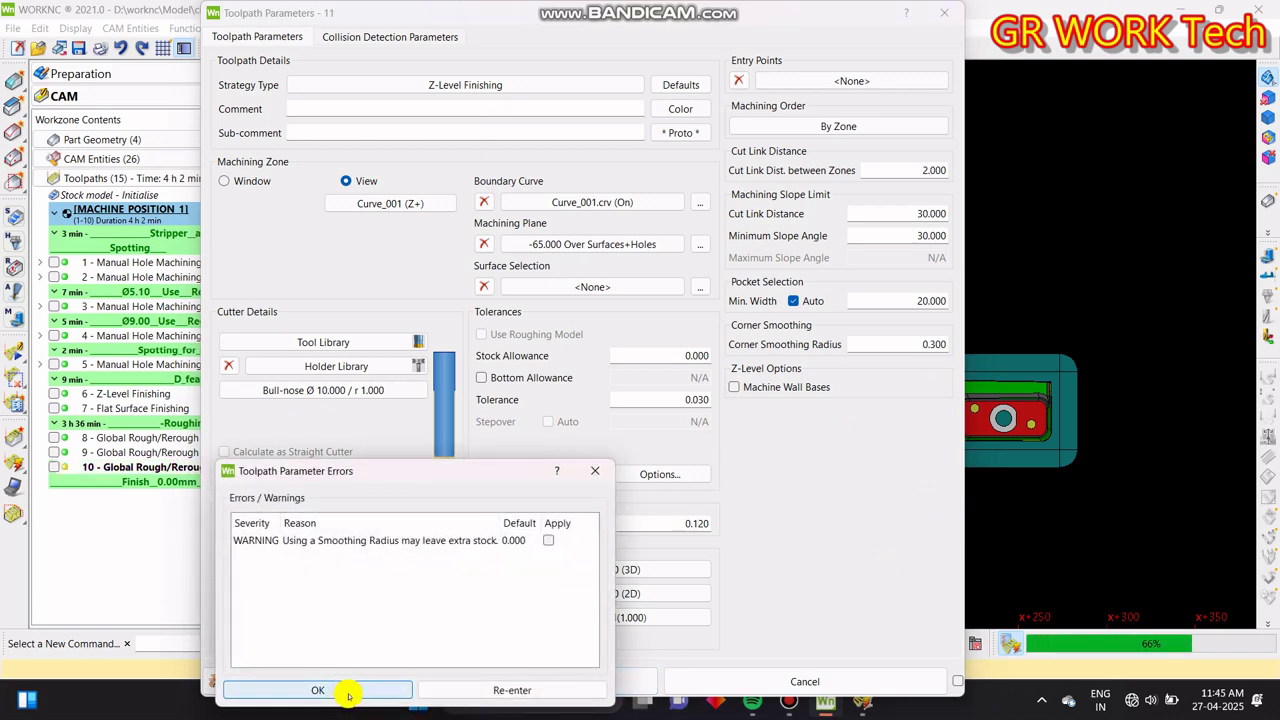
left_click(318, 690)
left_click(198, 552)
left_click(1228, 610)
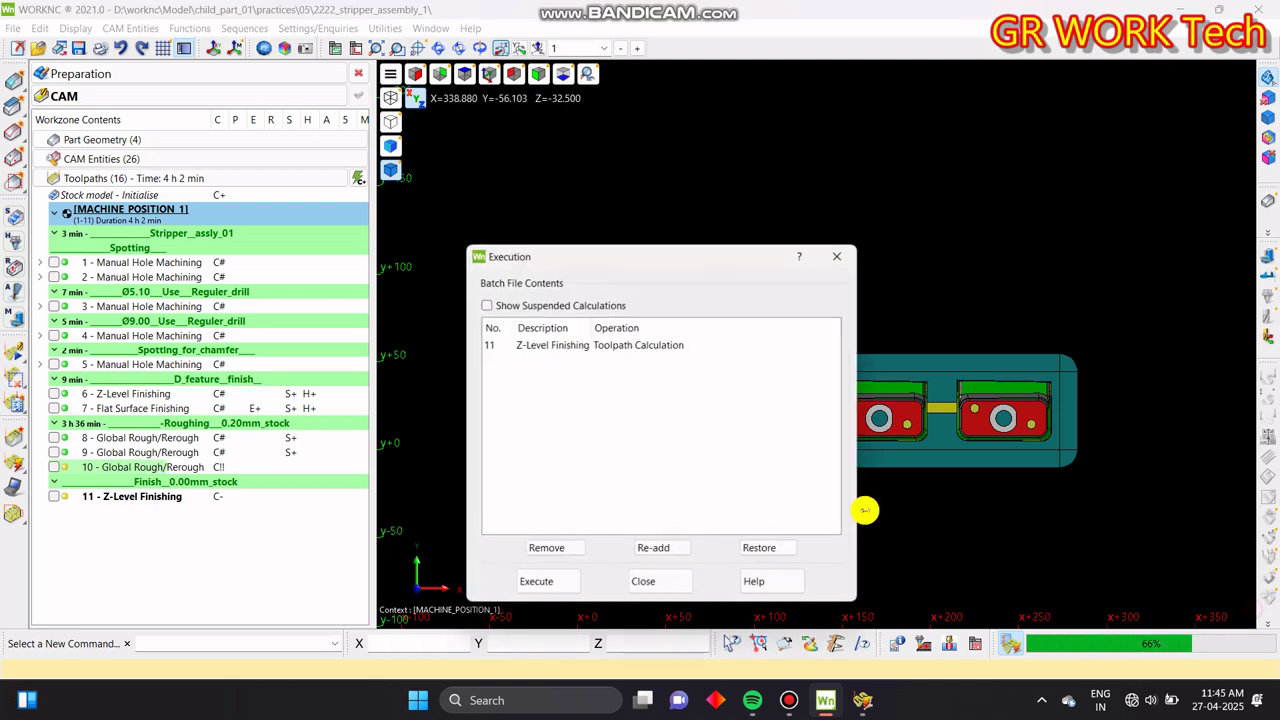
left_click(548, 585)
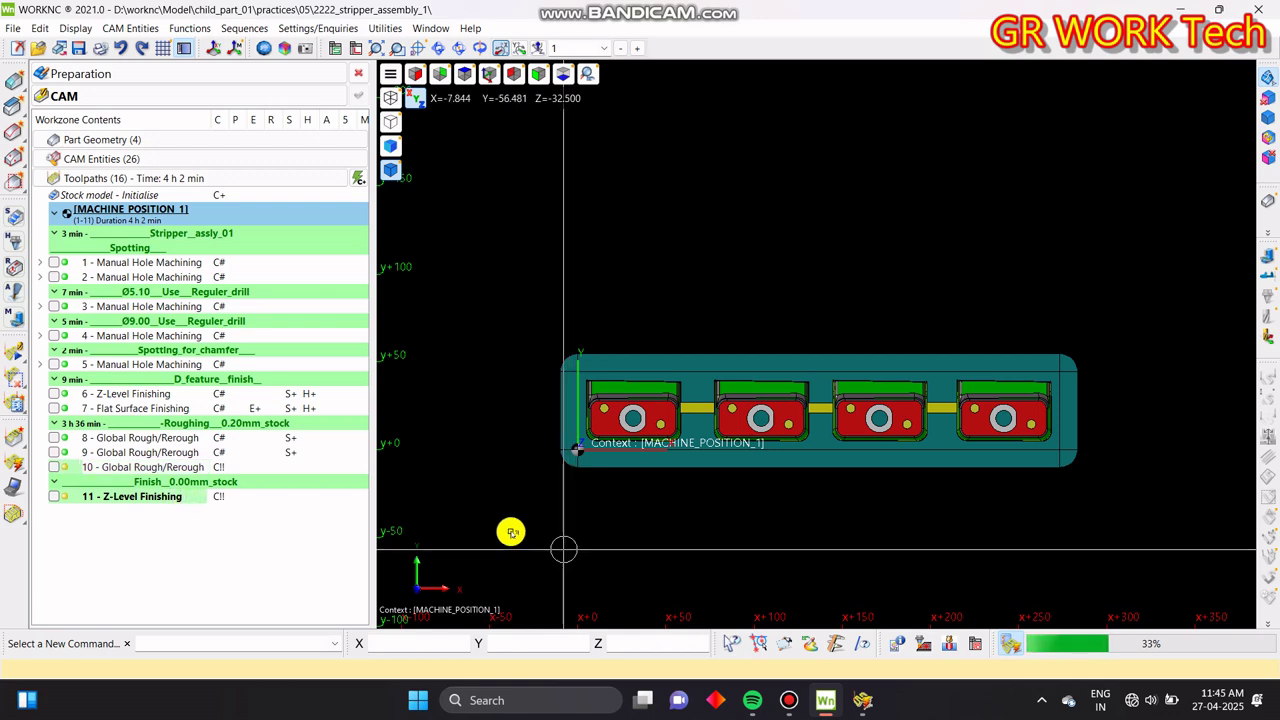
left_click(866, 699)
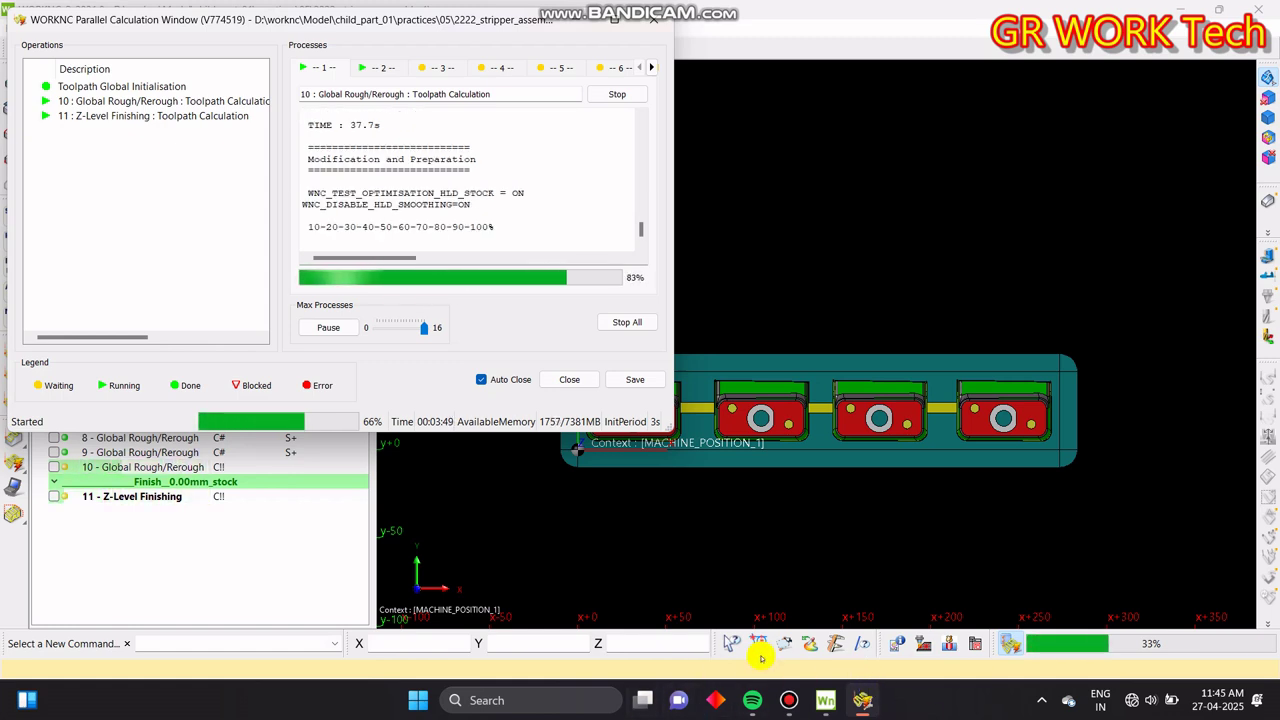
left_click(878, 703)
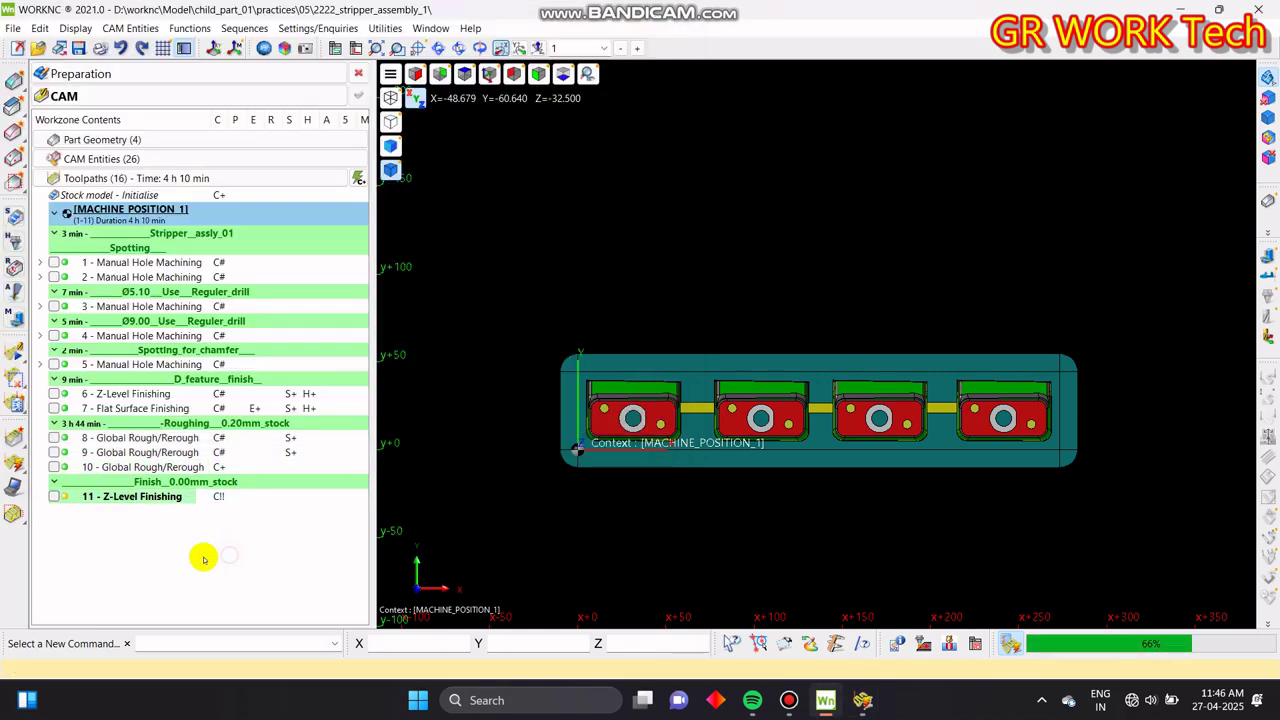
- Display toolpath 10 over the lifters and lock it against recalculation
left_click(54, 467)
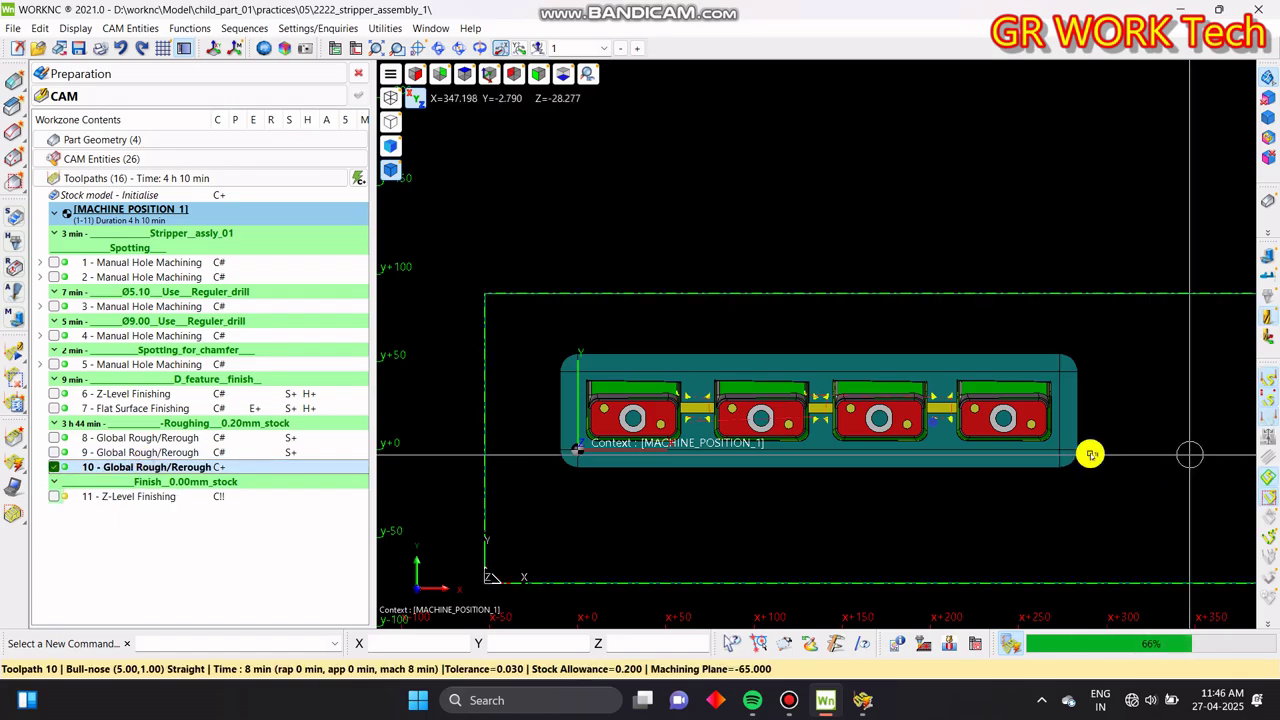
scroll(743, 551, "up", 4)
middle_click_drag(720, 520, 1034, 449)
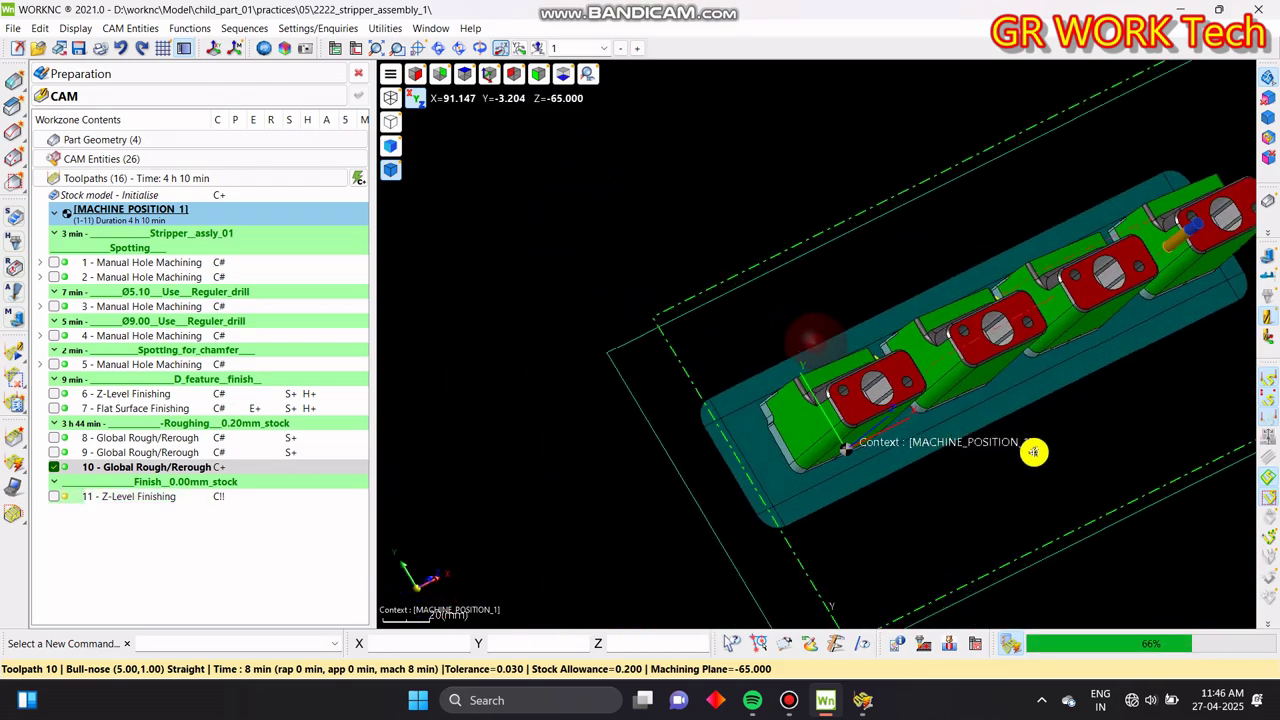
right_click(214, 467)
left_click(249, 456)
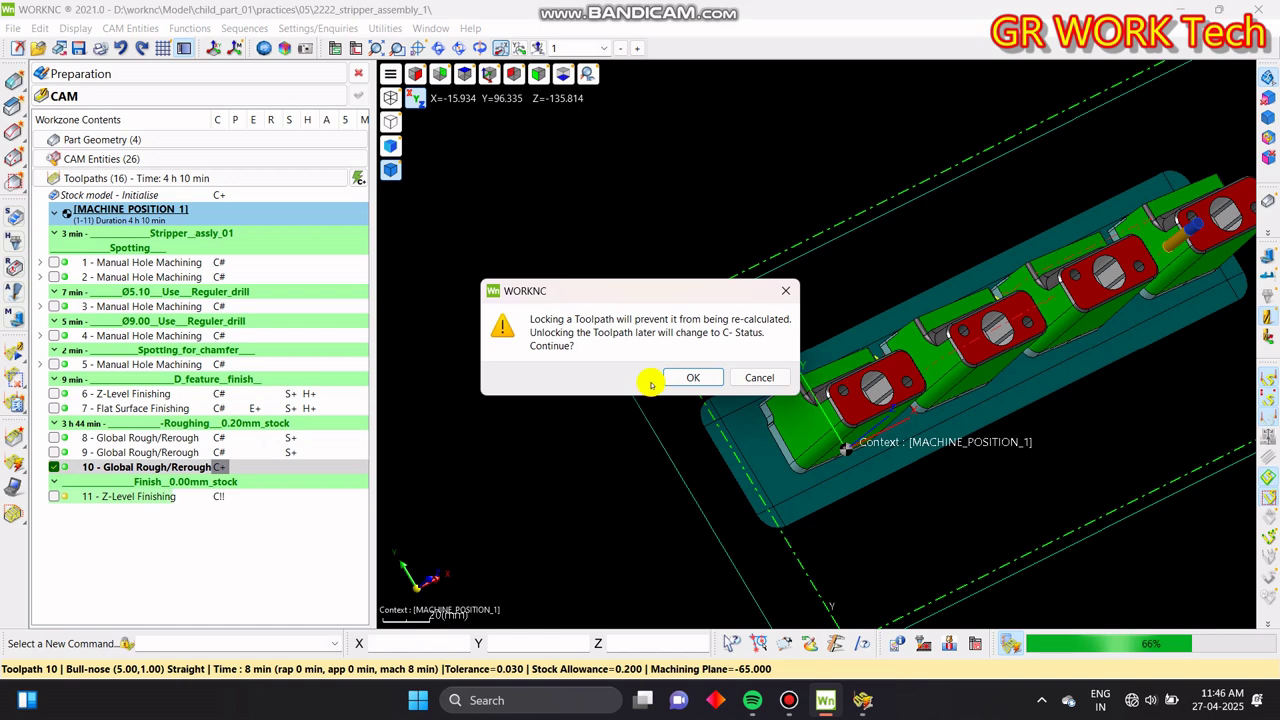
left_click(686, 377)
- Set the text color of toolpath 10's entry to red
right_click(106, 462)
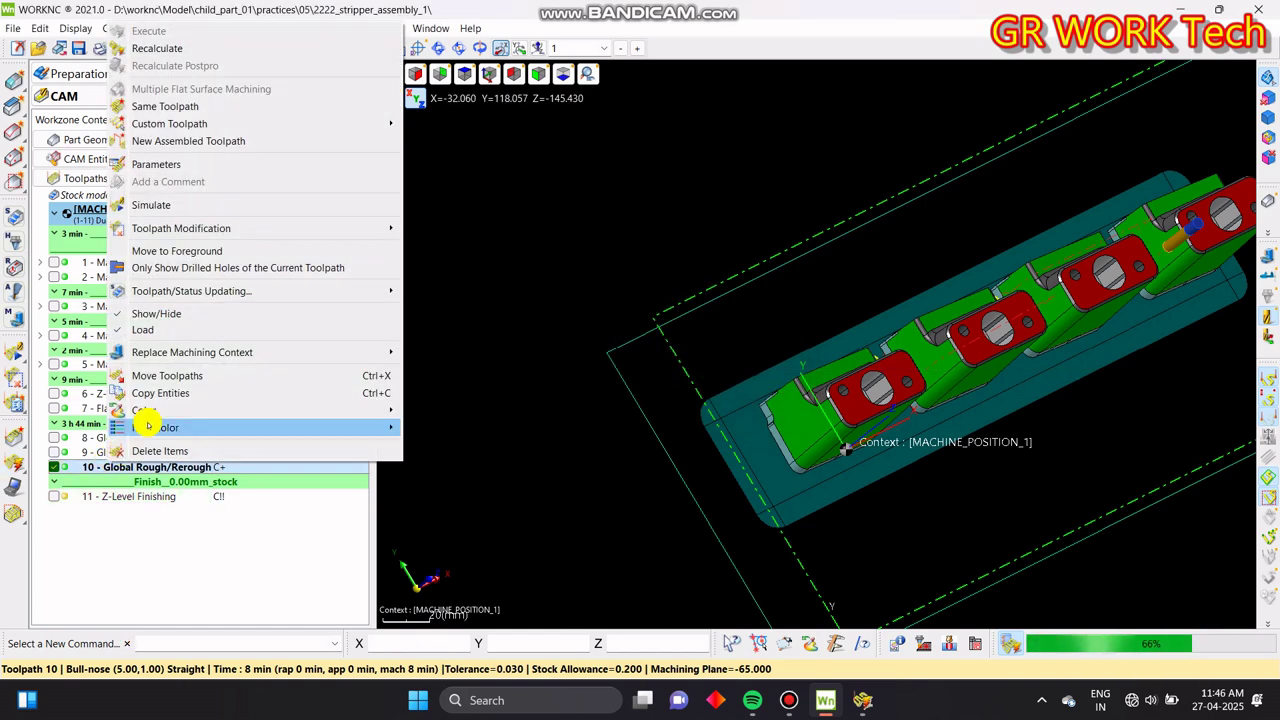
mouse_move(148, 427)
left_click(452, 438)
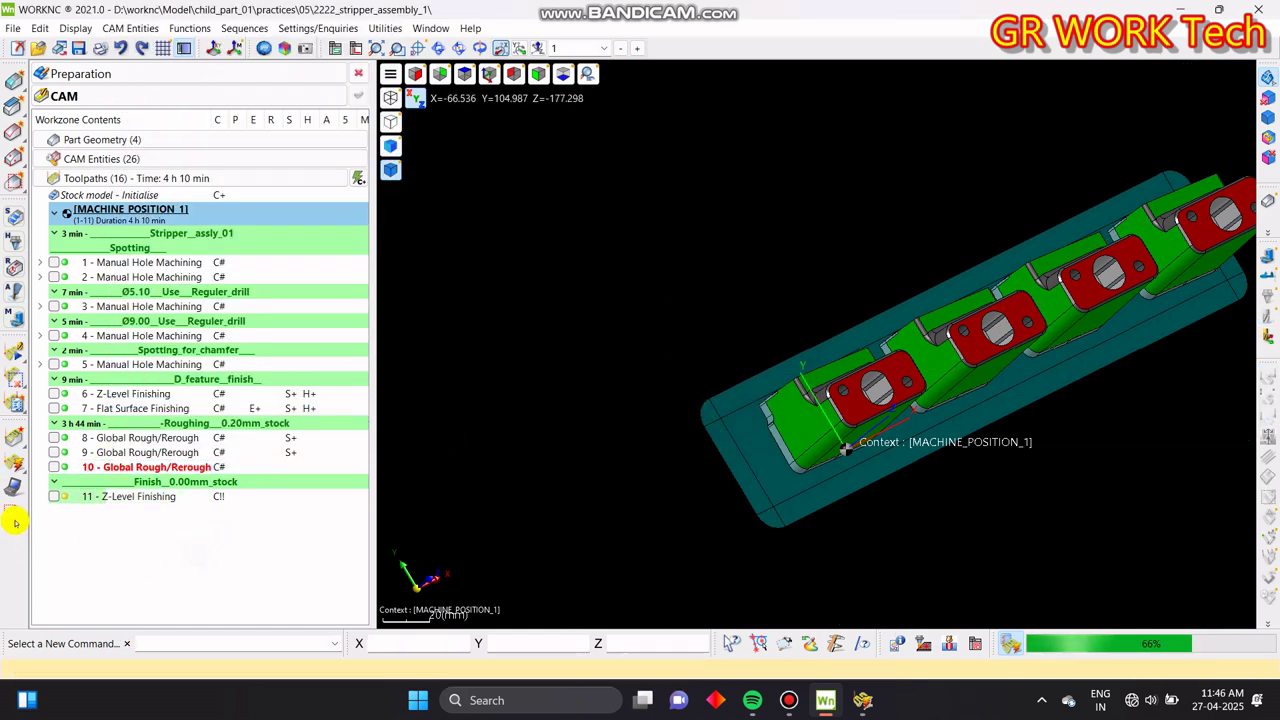
- Hide the base plate's flat face to examine the lifters' undersides and connecting bars, and show all surfaces again
middle_click_drag(1060, 389, 648, 371)
scroll(651, 418, "up", 6)
middle_click_drag(943, 589, 857, 560)
scroll(856, 563, "down", 3)
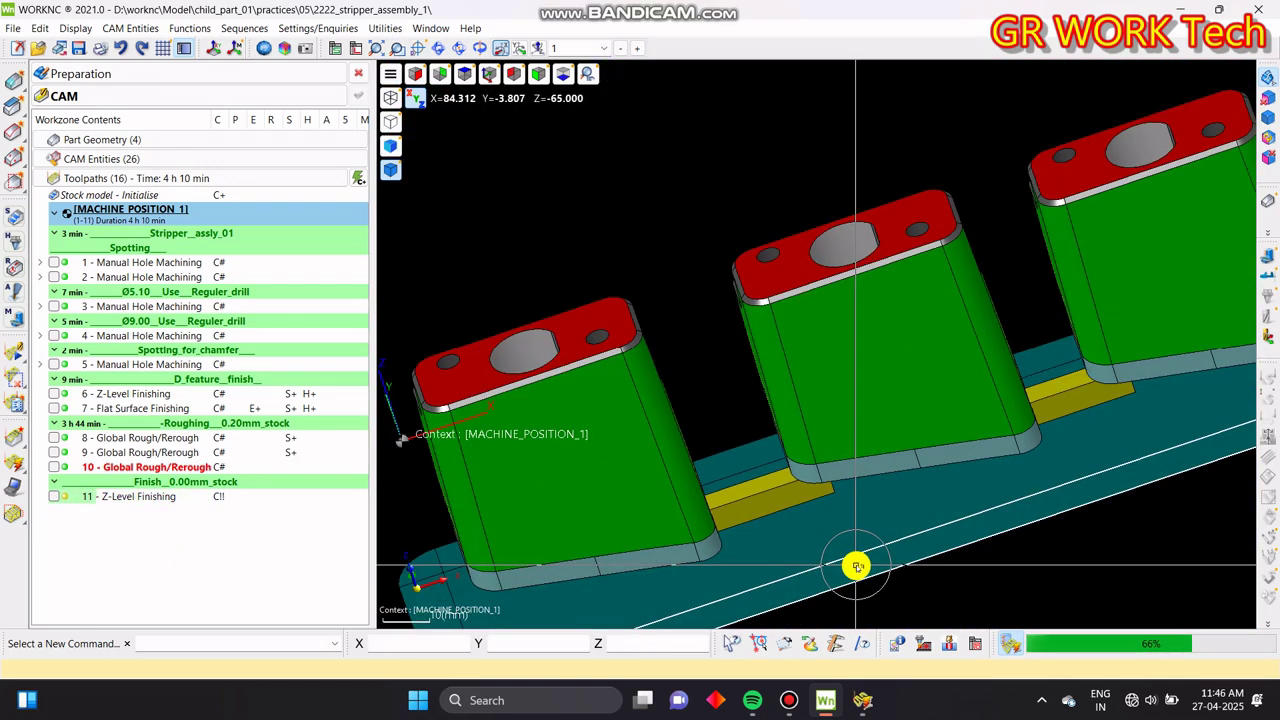
key("z")
middle_click_drag(831, 277, 812, 548)
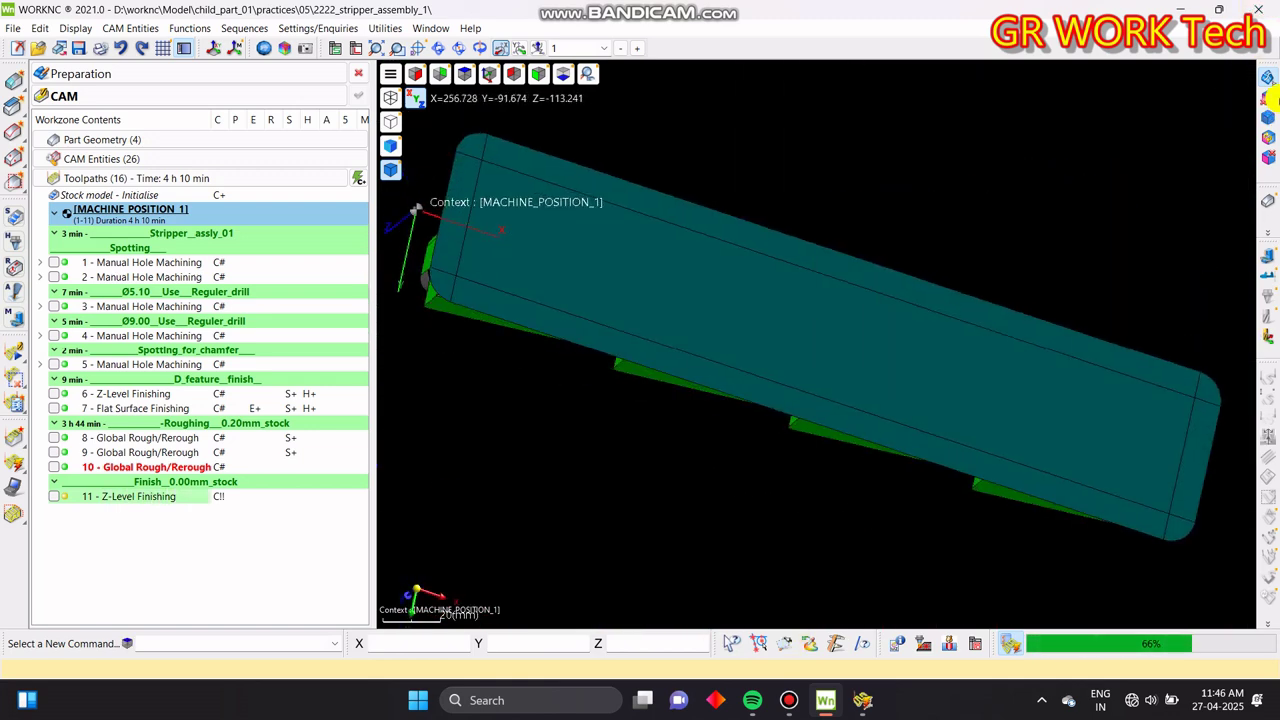
left_click(1268, 98)
left_click(934, 339)
middle_click_drag(1131, 334, 1274, 141)
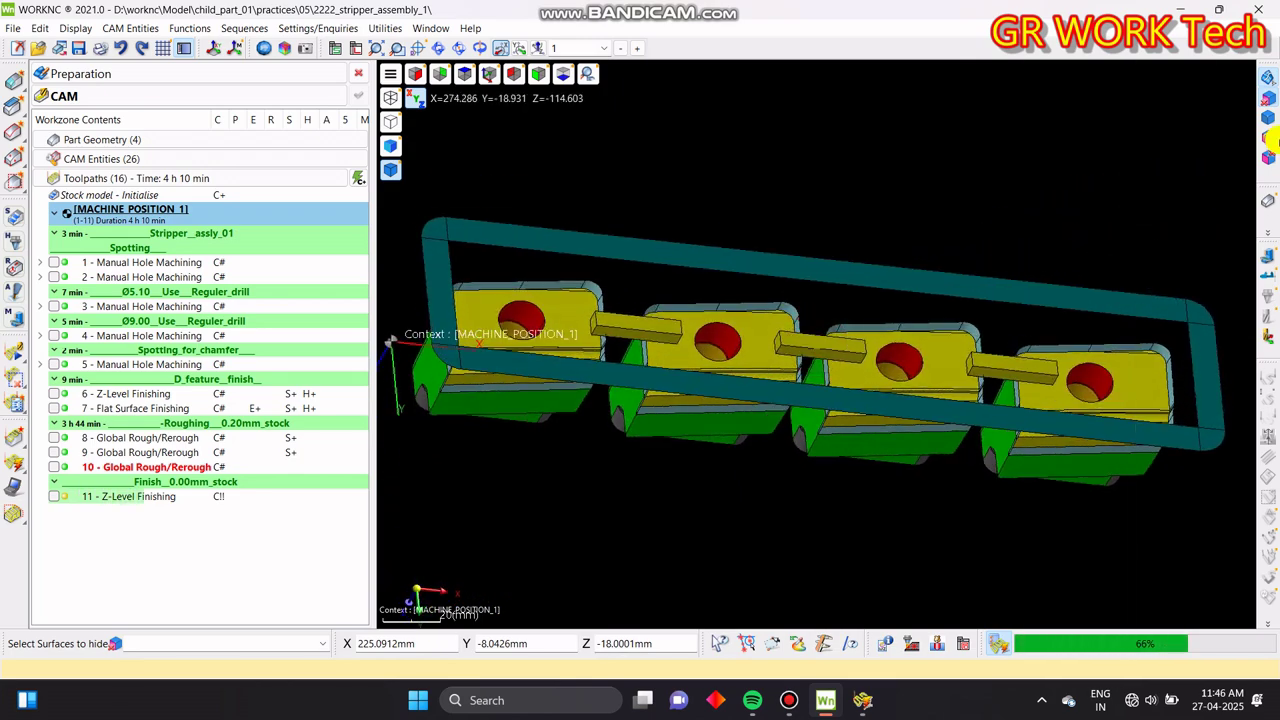
left_click(1270, 115)
middle_click_drag(817, 350, 634, 554)
key("z")
scroll(706, 517, "down", 2)
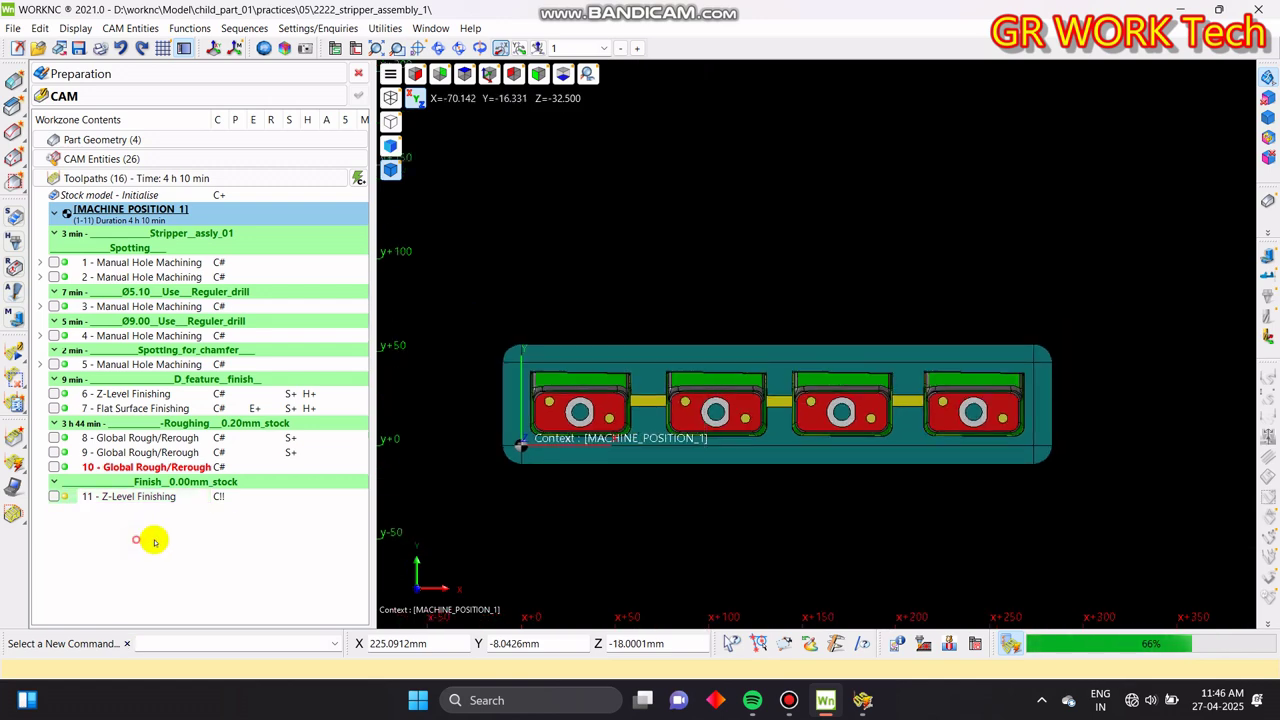
- Check the running calculation's progress and examine toolpath 10's moves around the connecting bars between the lifters
left_click(864, 699)
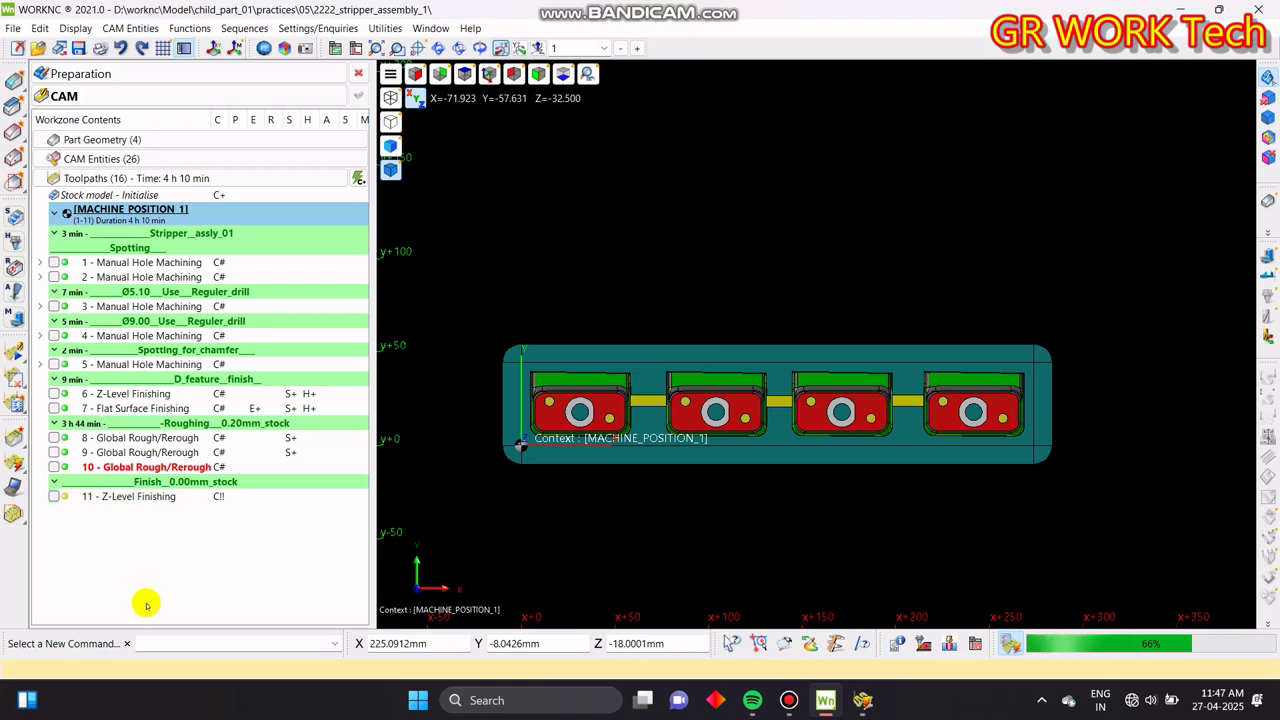
left_click(862, 701)
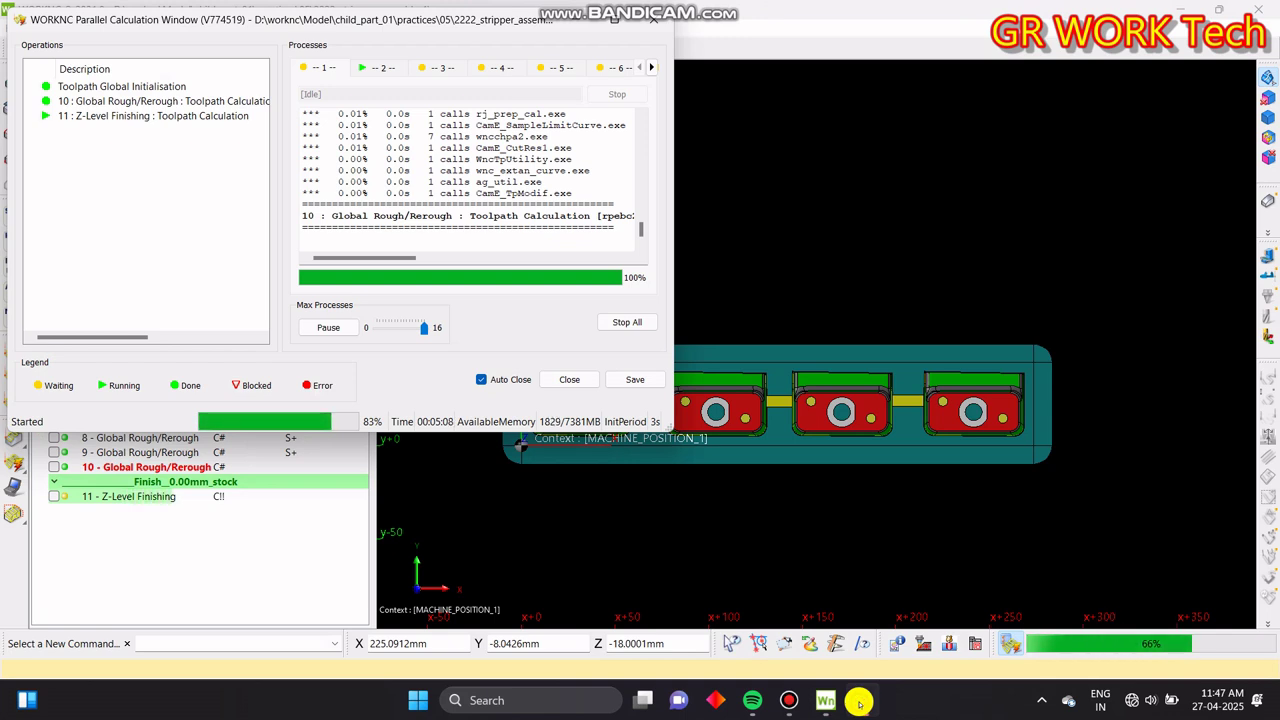
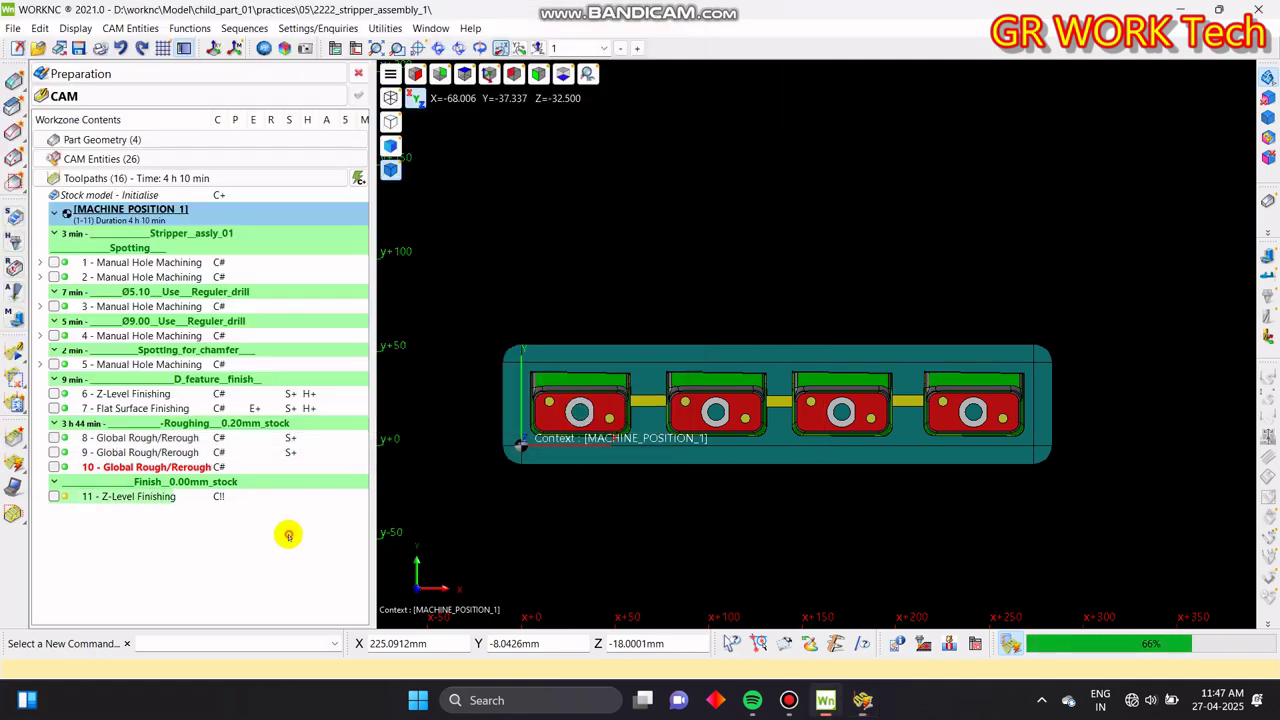
left_click(56, 468)
middle_click_drag(726, 497, 880, 509)
scroll(770, 435, "up", 4)
middle_click_drag(632, 340, 586, 443)
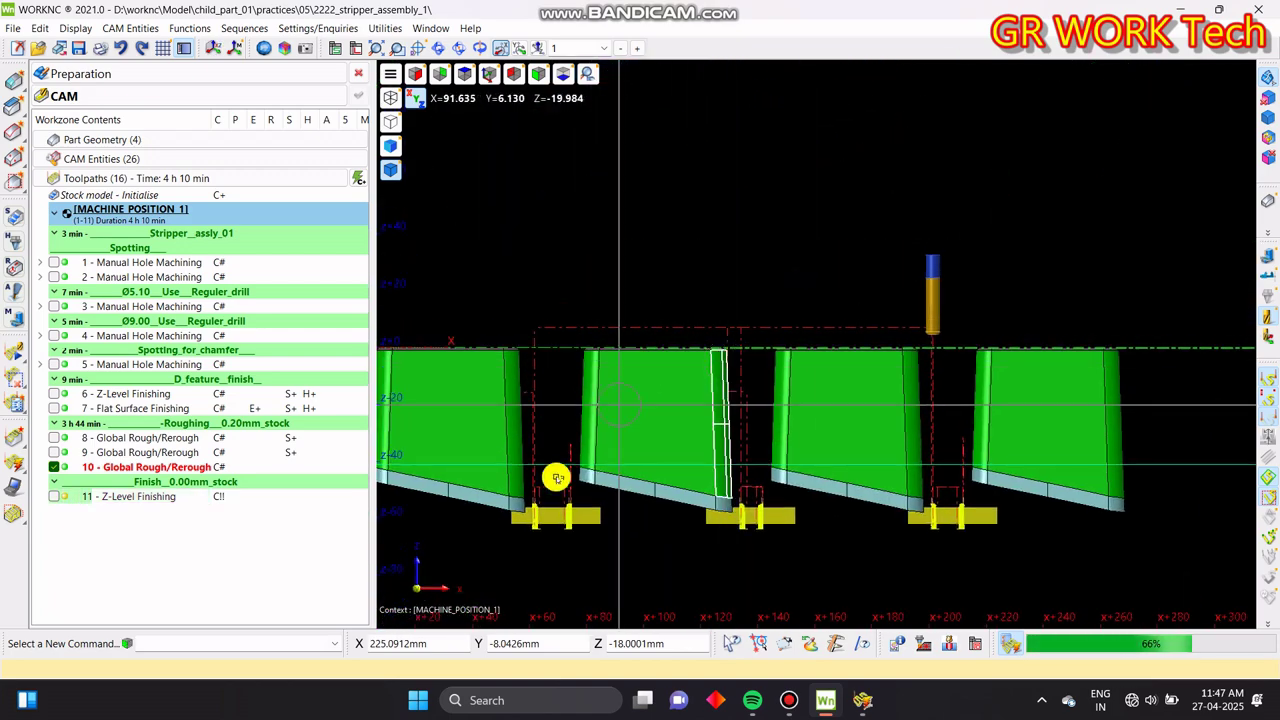
middle_click_drag(805, 494, 880, 461)
key("z")
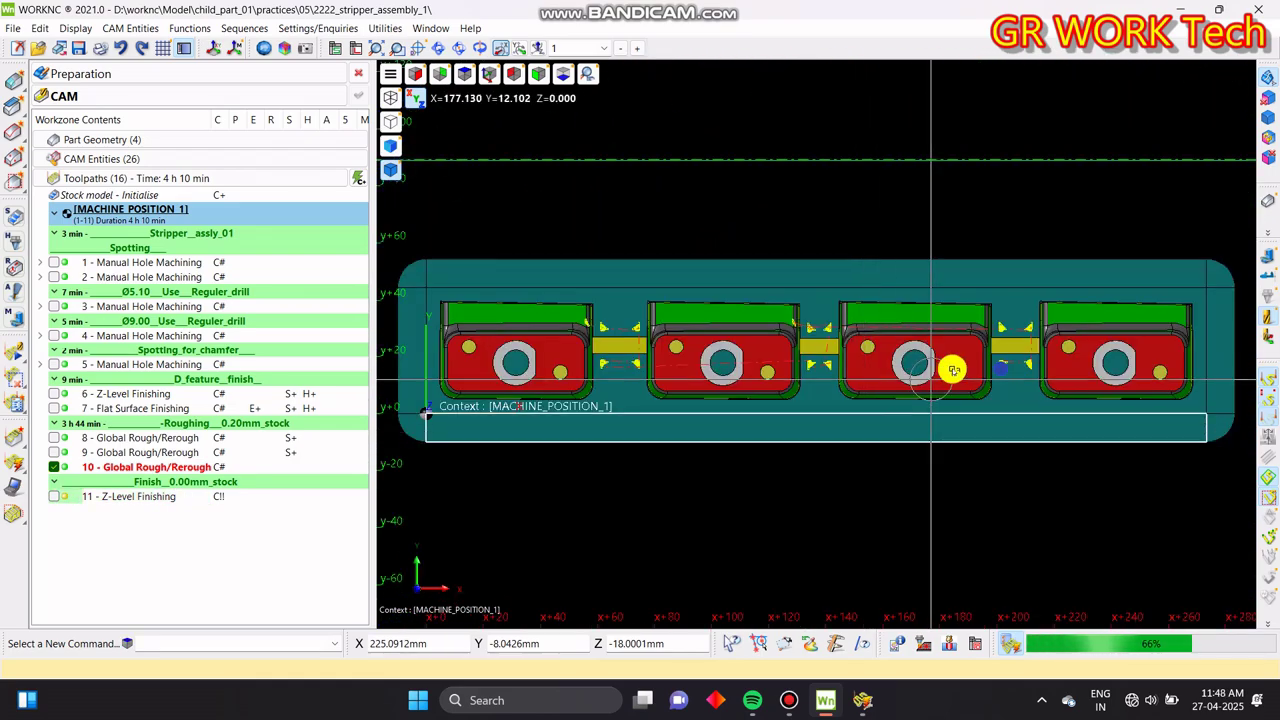
scroll(953, 370, "down", 2)
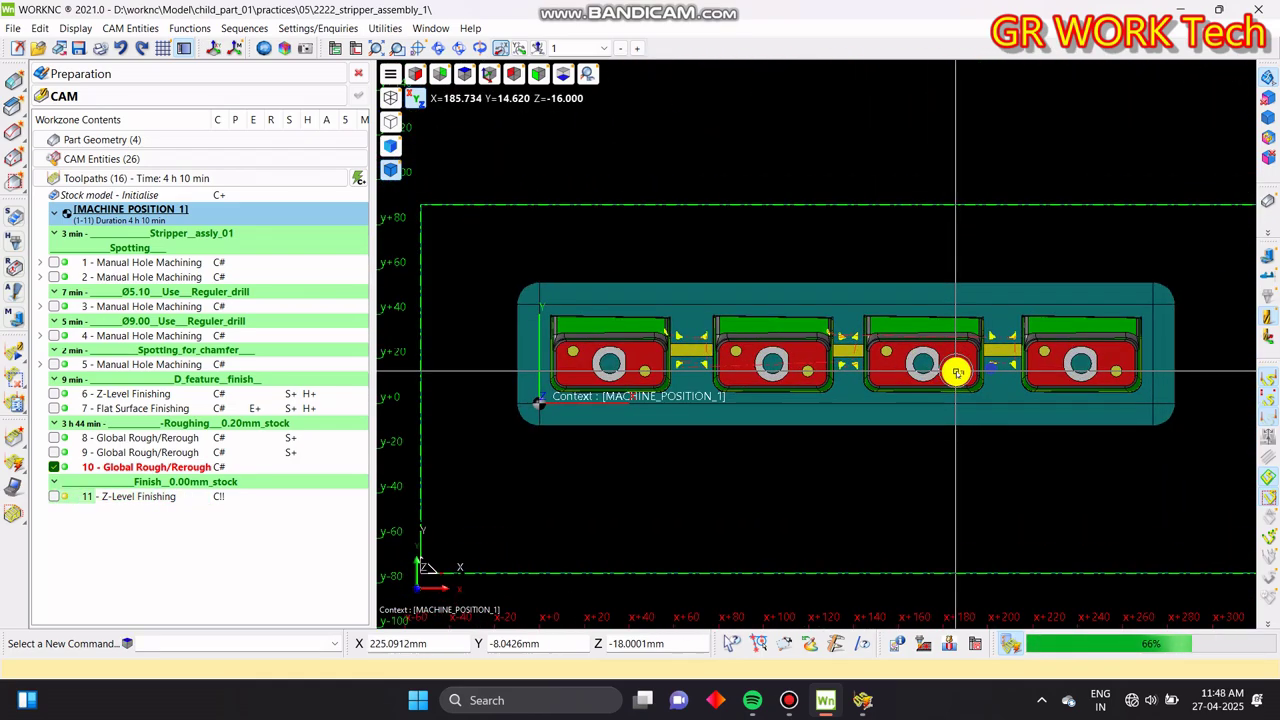
left_click(55, 467)
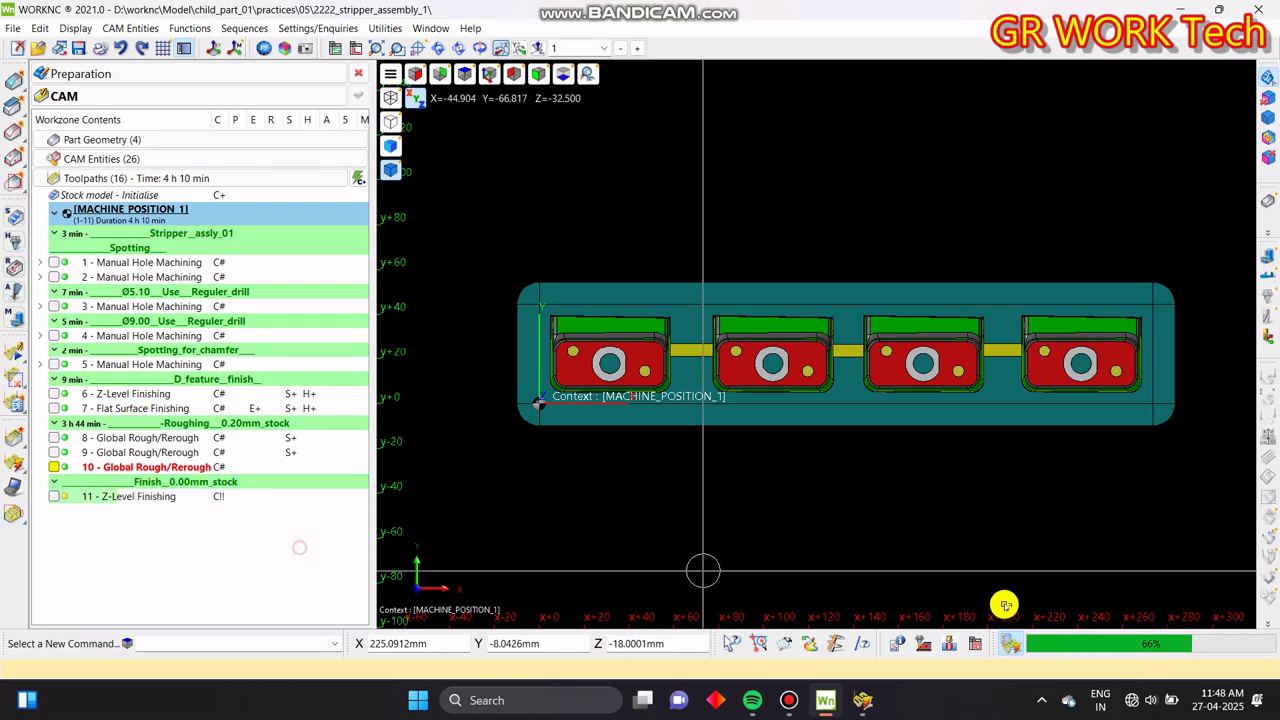
left_click(875, 705)
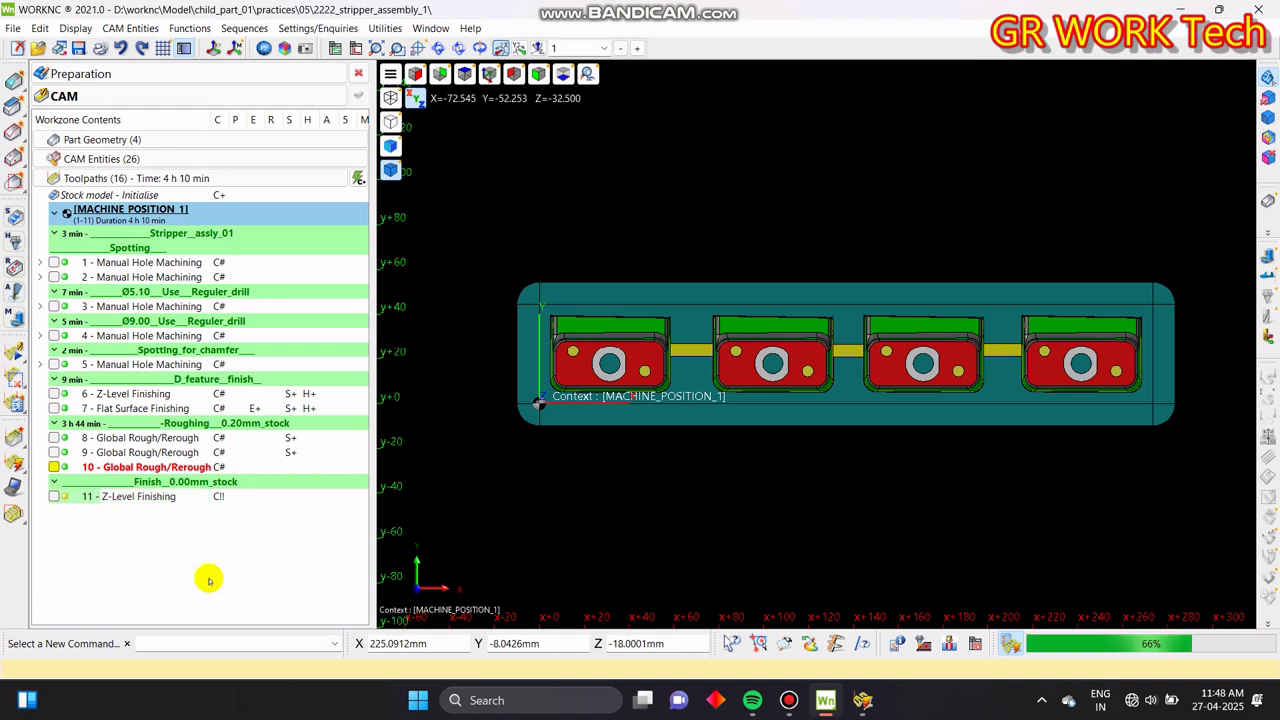
- Examine the D-shaped counterbored hole in the first lifter's red top face
scroll(634, 360, "up", 4)
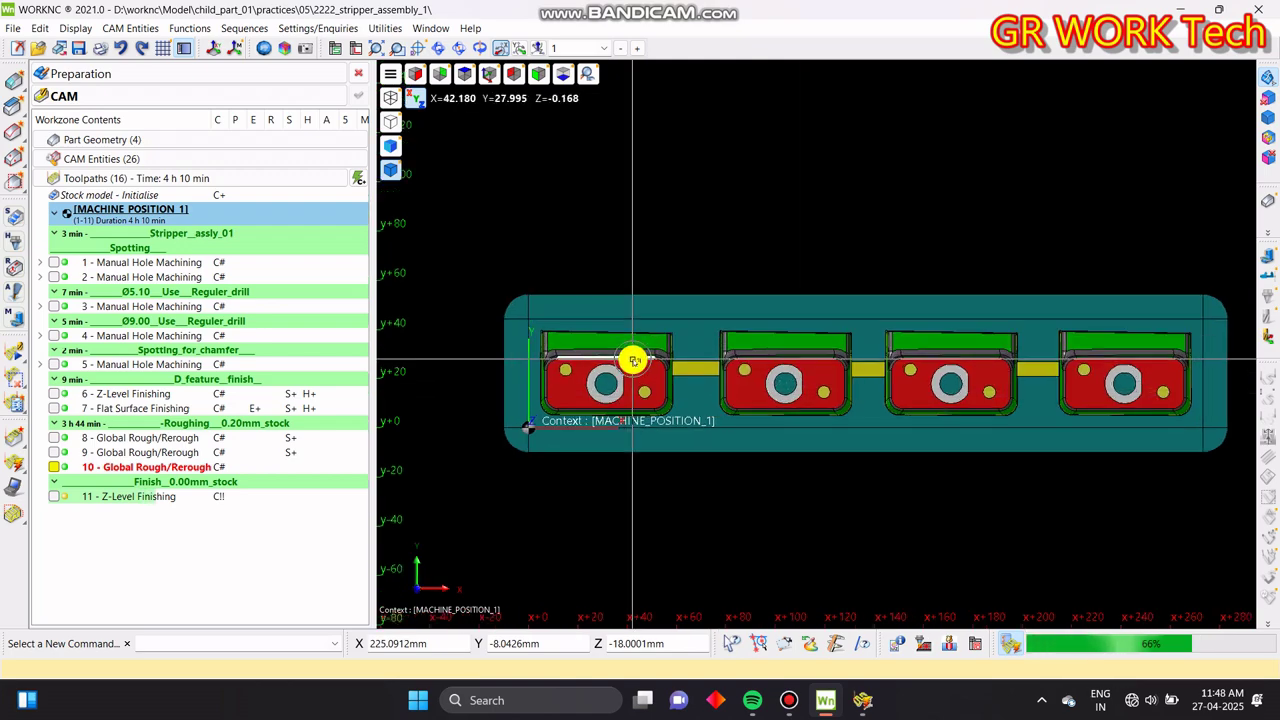
middle_click_drag(592, 423, 777, 386)
scroll(783, 286, "up", 3)
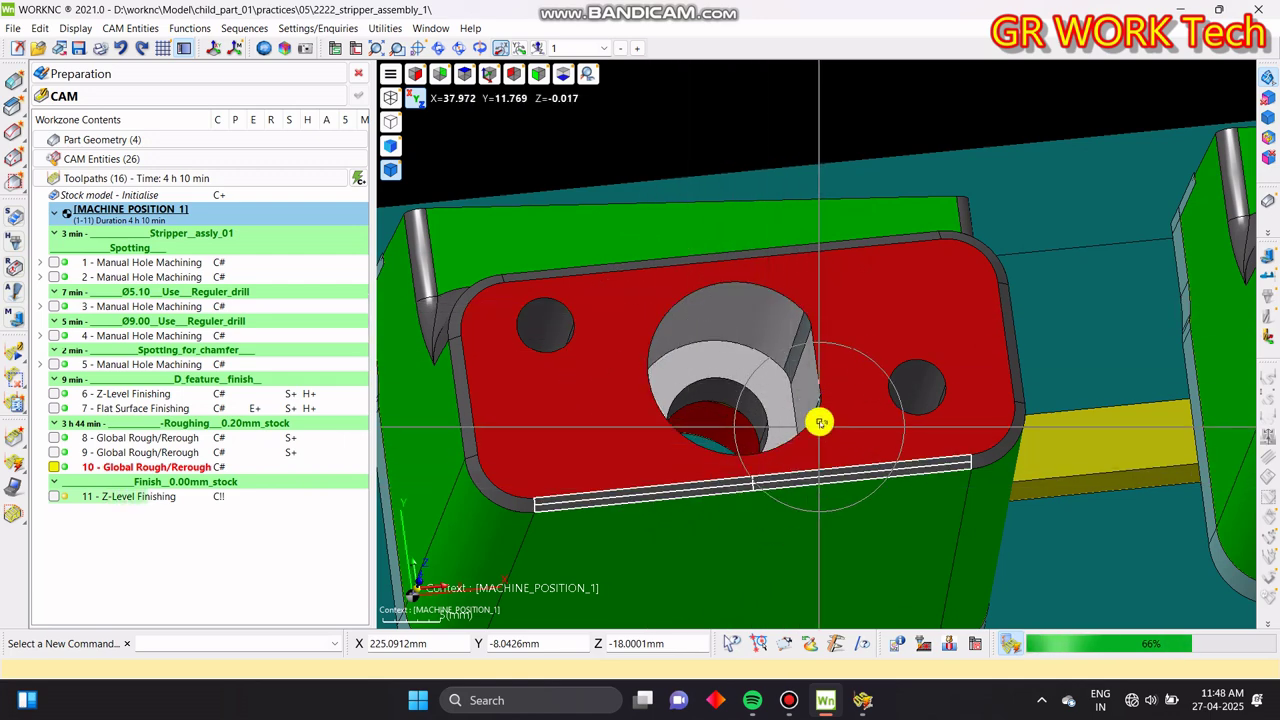
middle_click_drag(763, 455, 798, 308)
middle_click_drag(771, 486, 806, 430)
scroll(811, 360, "up", 2)
middle_click_drag(813, 361, 791, 457)
middle_click_drag(748, 392, 612, 252)
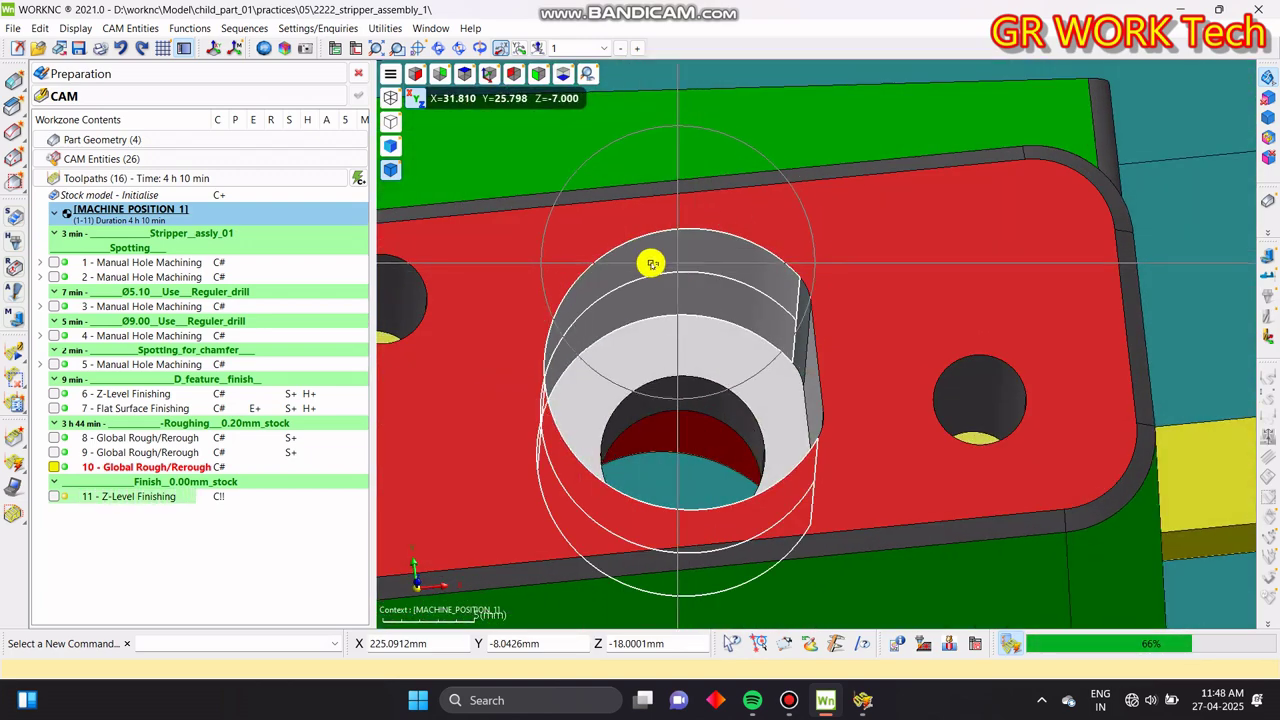
middle_click_drag(741, 495, 728, 297)
middle_click_drag(553, 267, 769, 417)
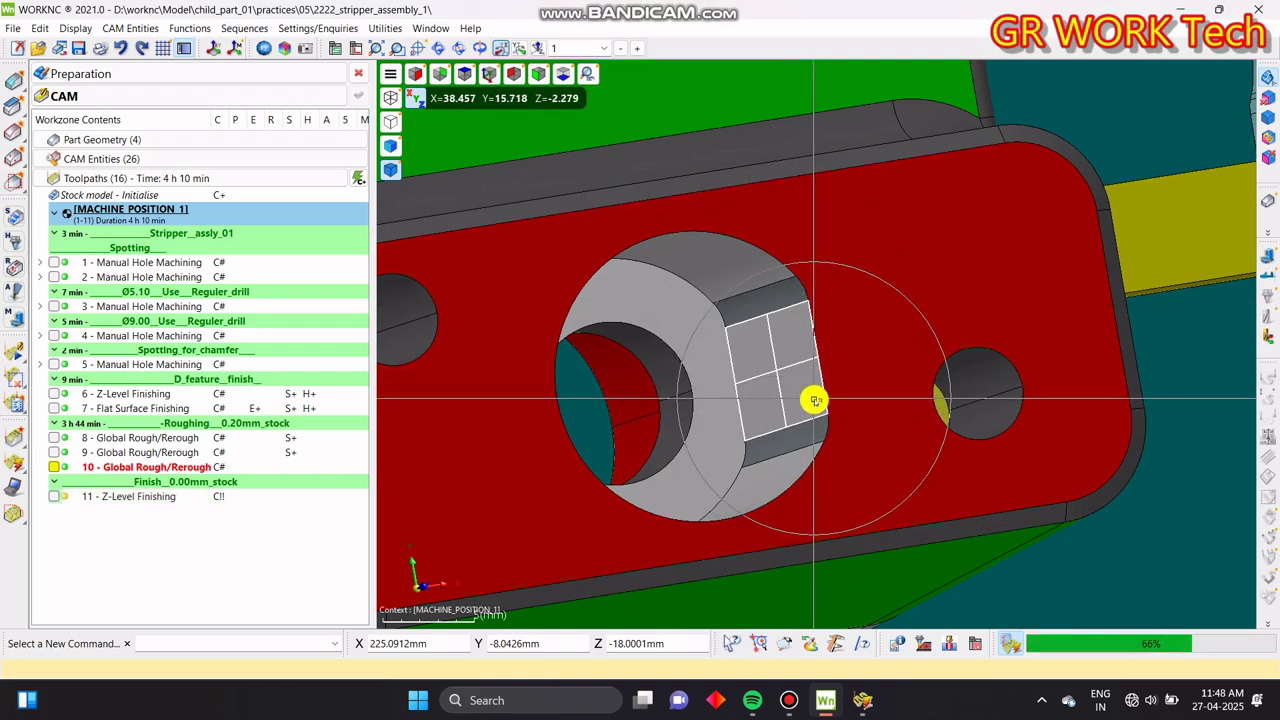
scroll(795, 371, "down", 3)
mouse_move(795, 371)
middle_mouse_down()
mouse_move(843, 351)
mouse_move(806, 318)
mouse_move(887, 390)
mouse_move(849, 320)
mouse_move(794, 351)
middle_mouse_up()
scroll(694, 334, "down", 3)
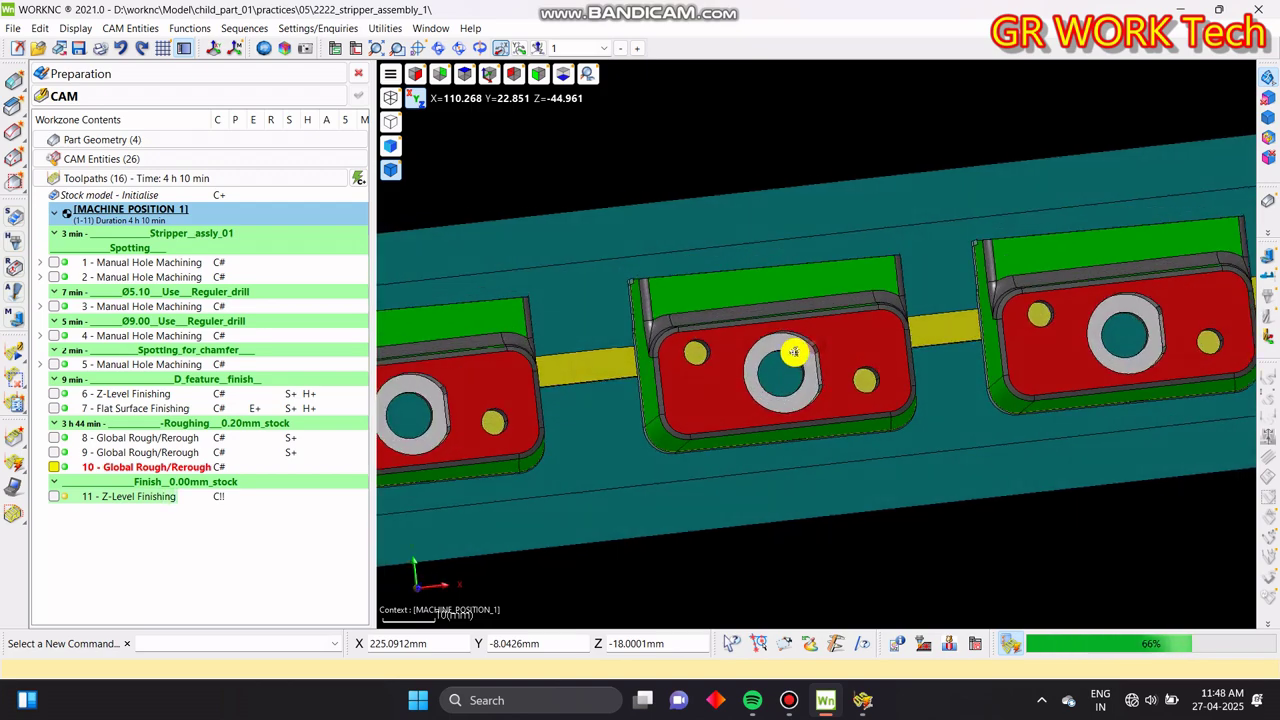
- Examine the second lifter's stepped rear wall and corner fillets, and the side walls of the other lifters
scroll(741, 422, "up", 3)
middle_click_drag(741, 422, 743, 326)
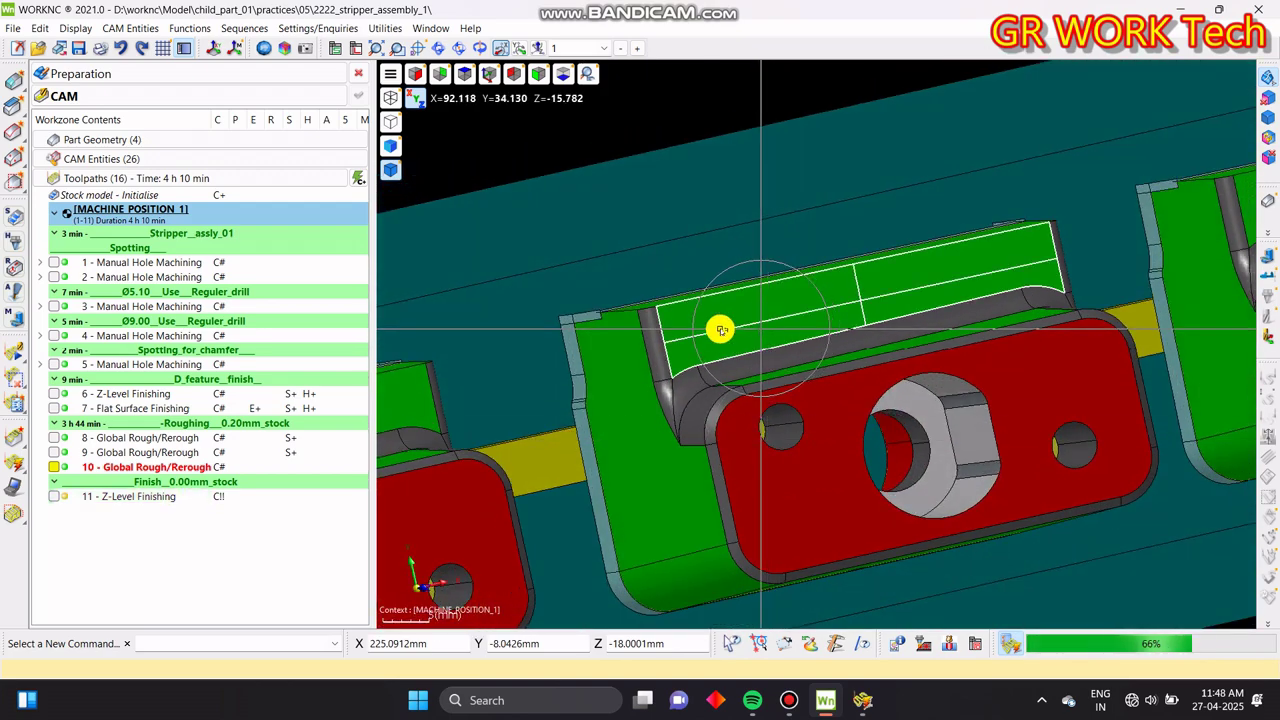
scroll(853, 313, "up", 5)
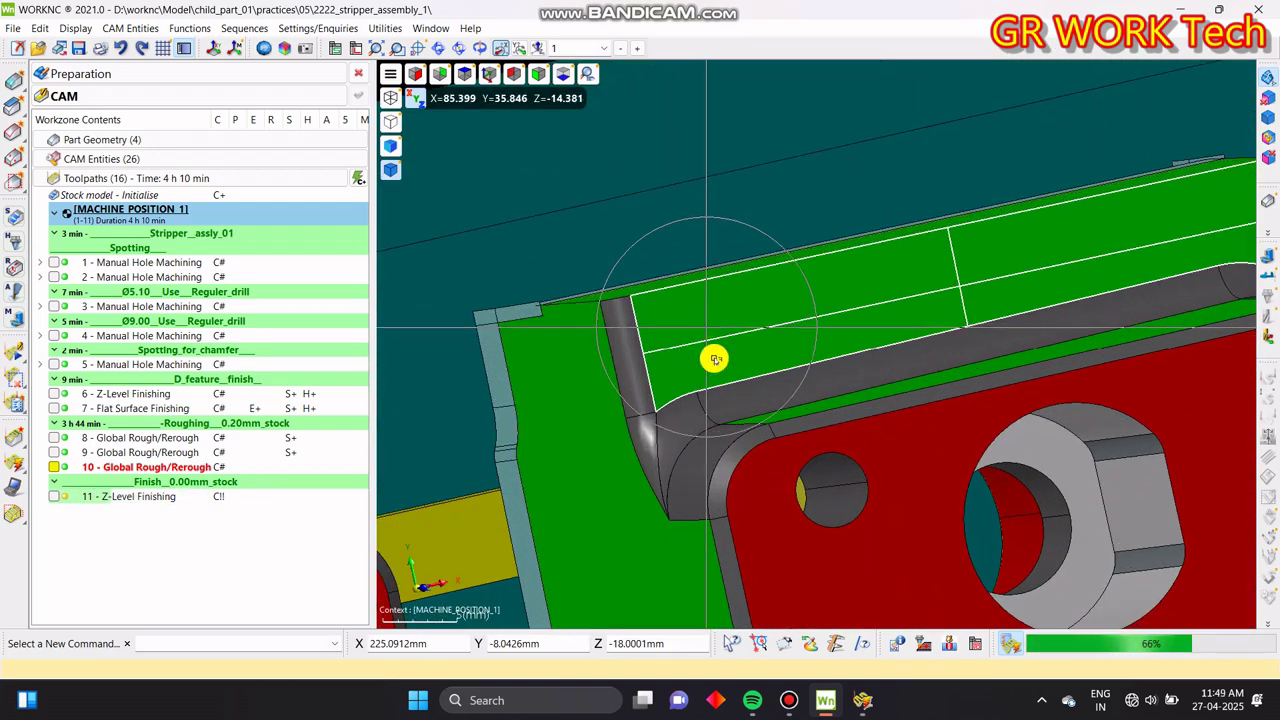
scroll(630, 238, "down", 5)
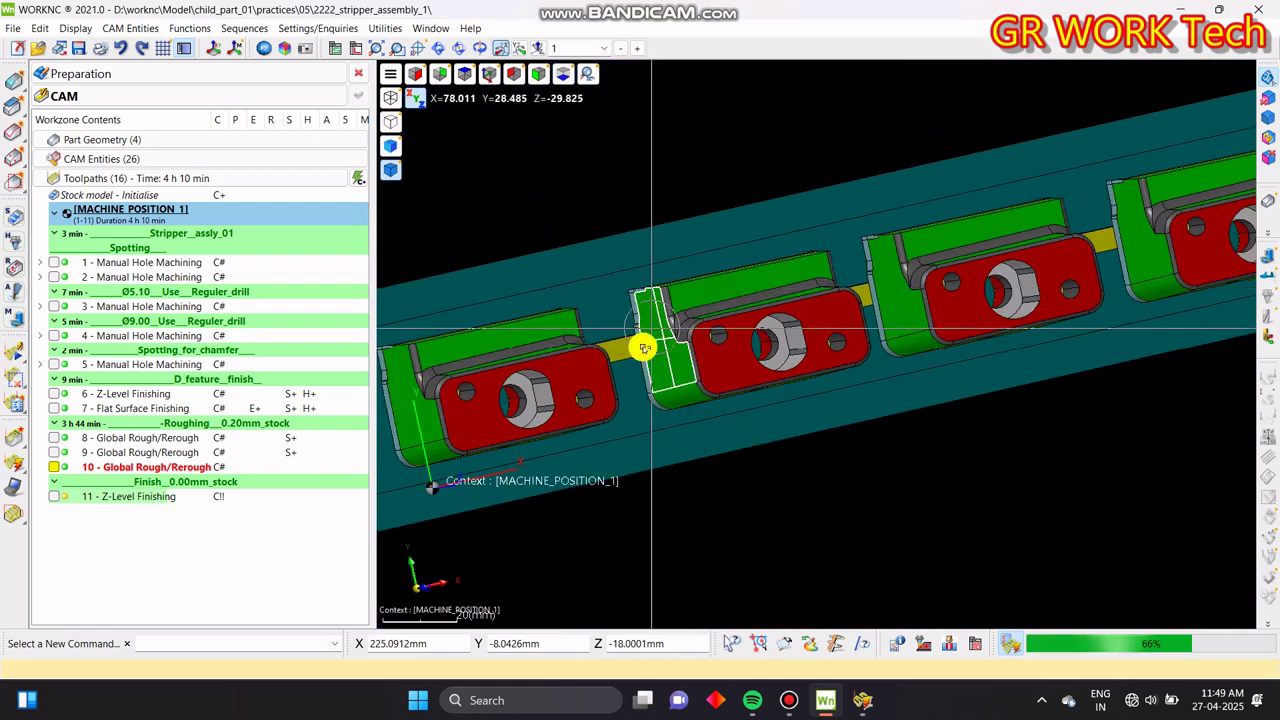
scroll(917, 280, "up", 1)
middle_click_drag(873, 237, 767, 351)
middle_click_drag(902, 347, 823, 269)
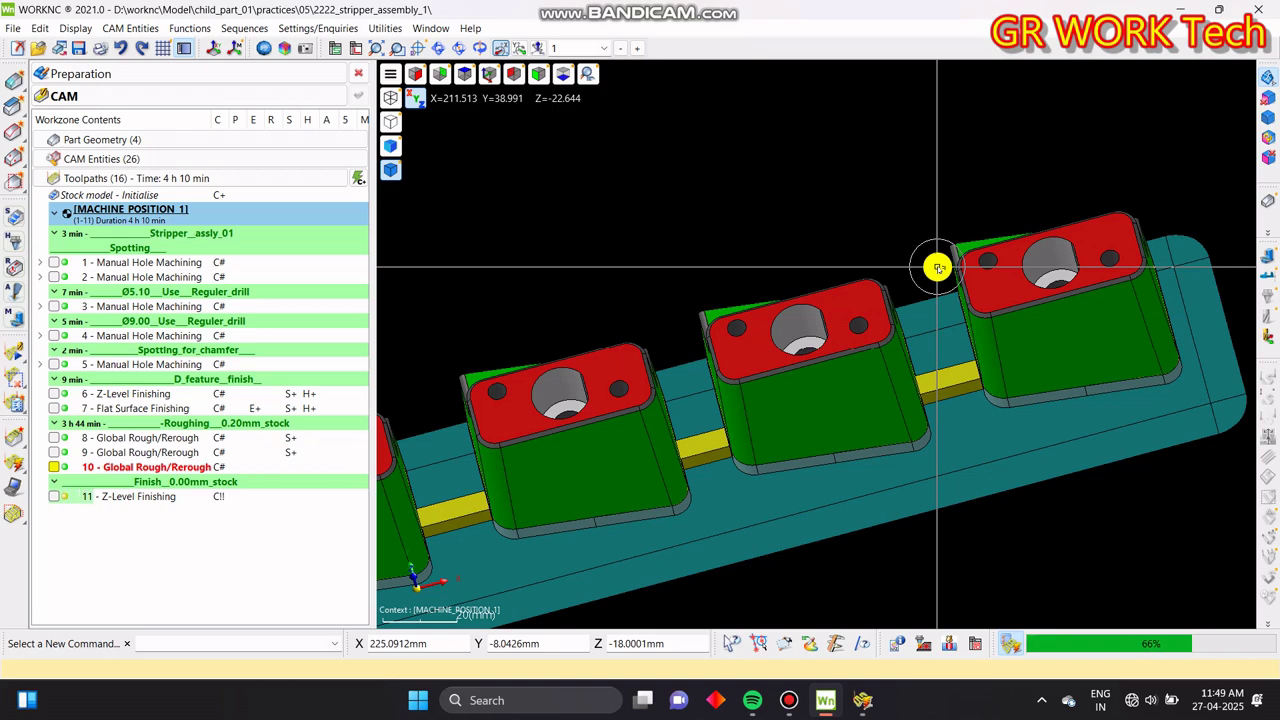
middle_click_drag(811, 434, 925, 369)
key("z")
scroll(924, 368, "down", 2)
scroll(924, 368, "up", 1)
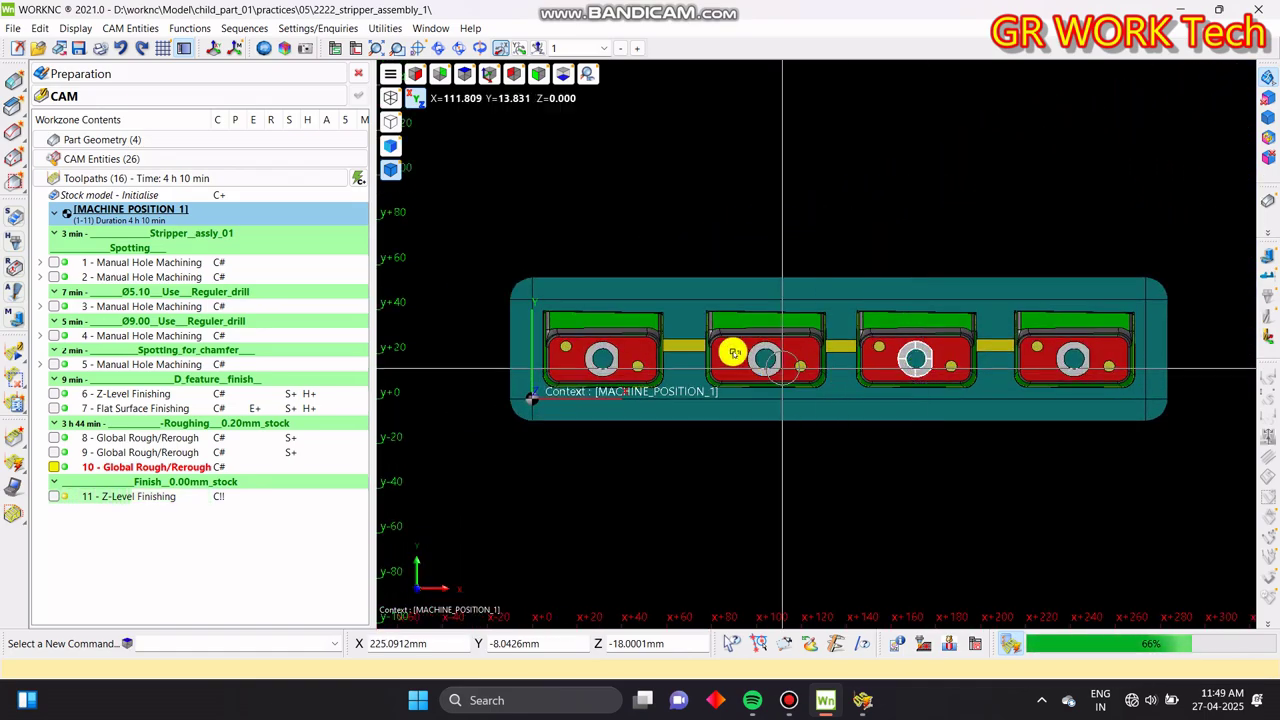
- Check the progress of toolpath 11's calculation in the Parallel Calculation Window and dismiss the window
left_click(228, 576)
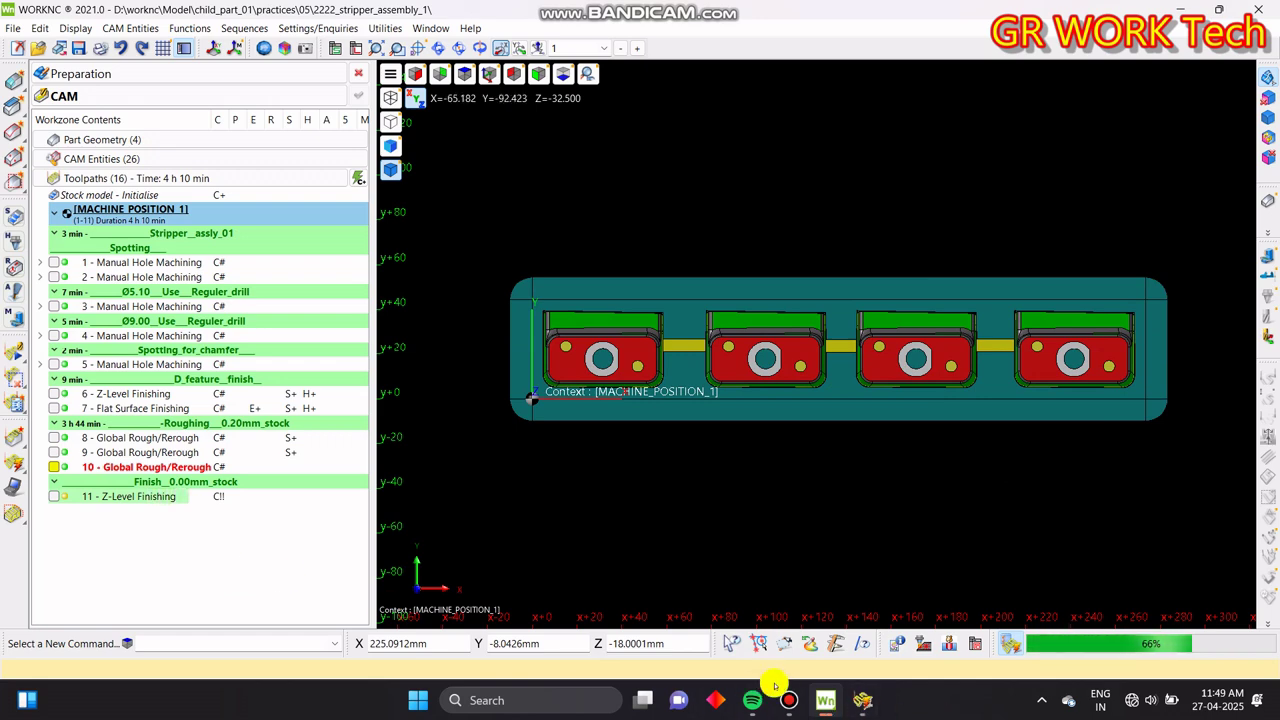
left_click(866, 706)
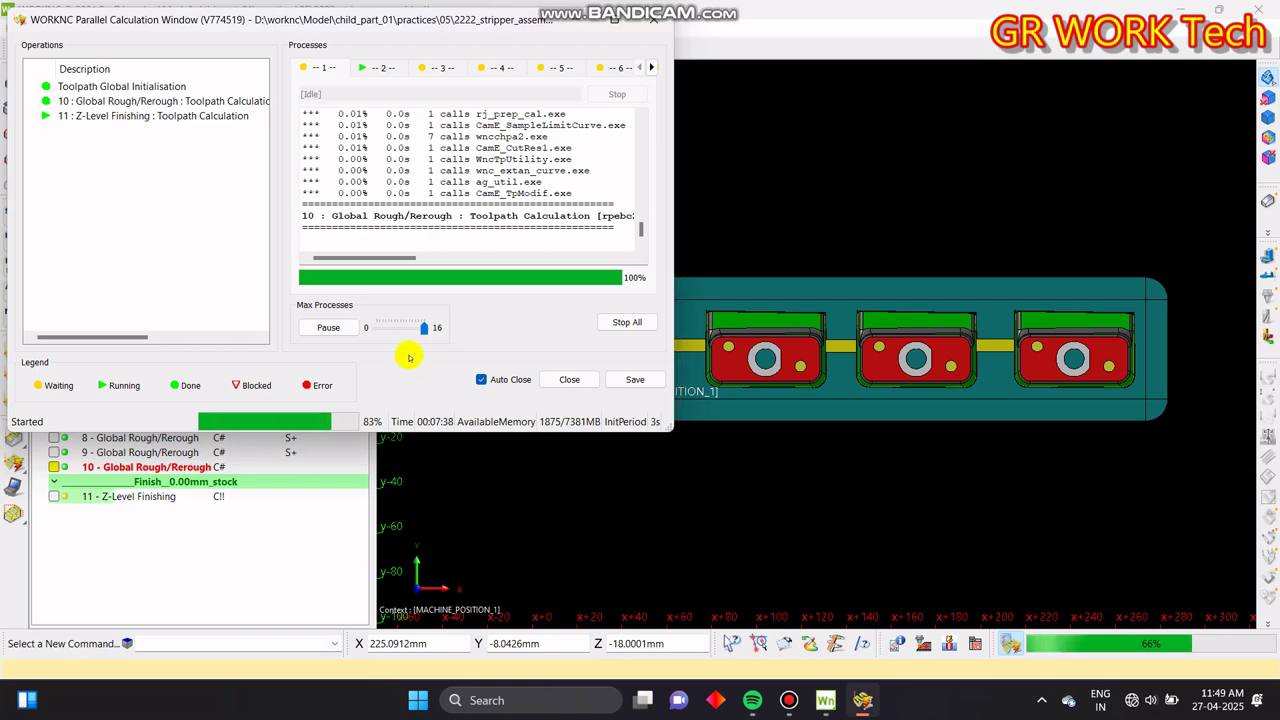
left_click(517, 384)
left_click(569, 379)
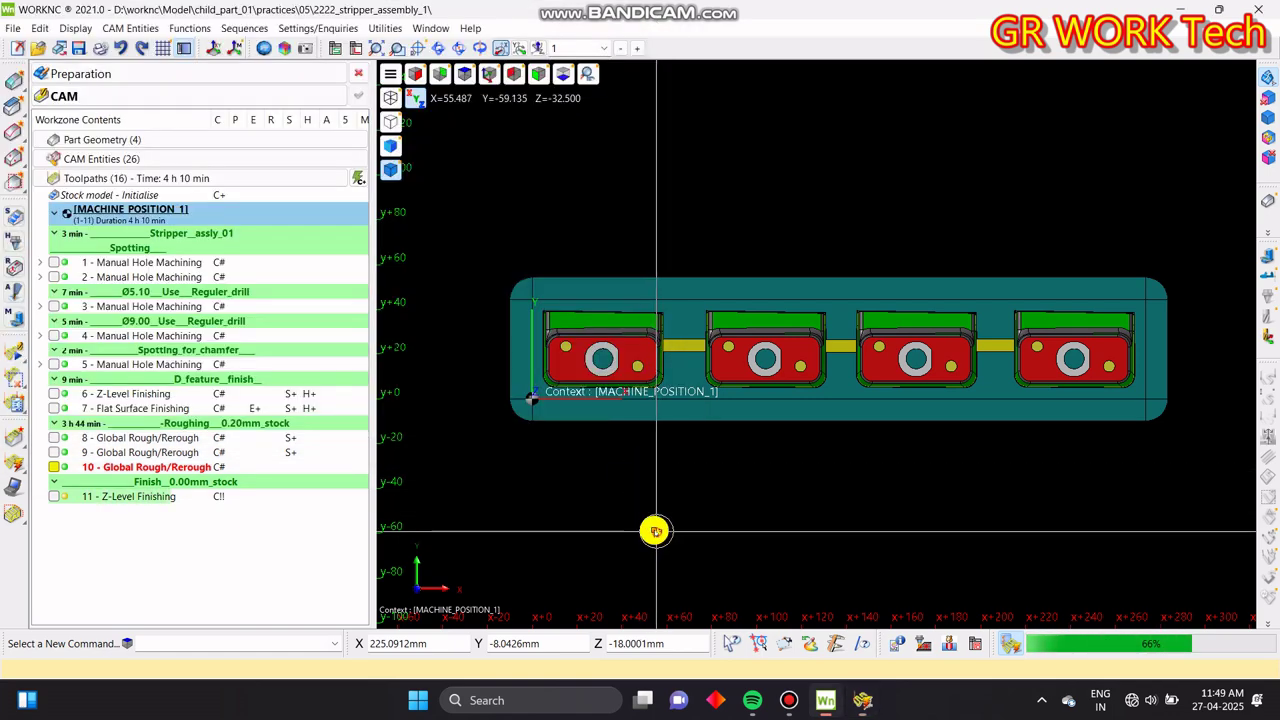
- Save the workzone, and hide the teal machine plane and the thin extension surfaces along the lifters' undersides
left_click(83, 48)
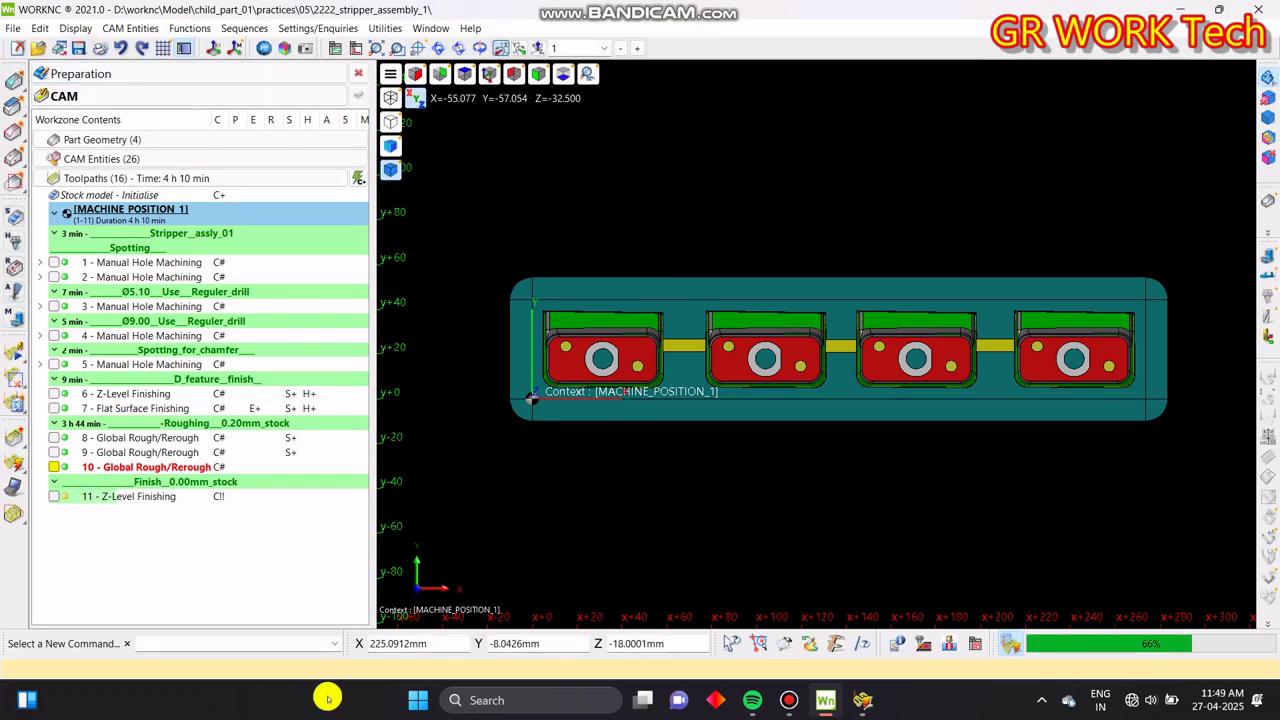
middle_click_drag(893, 303, 880, 326)
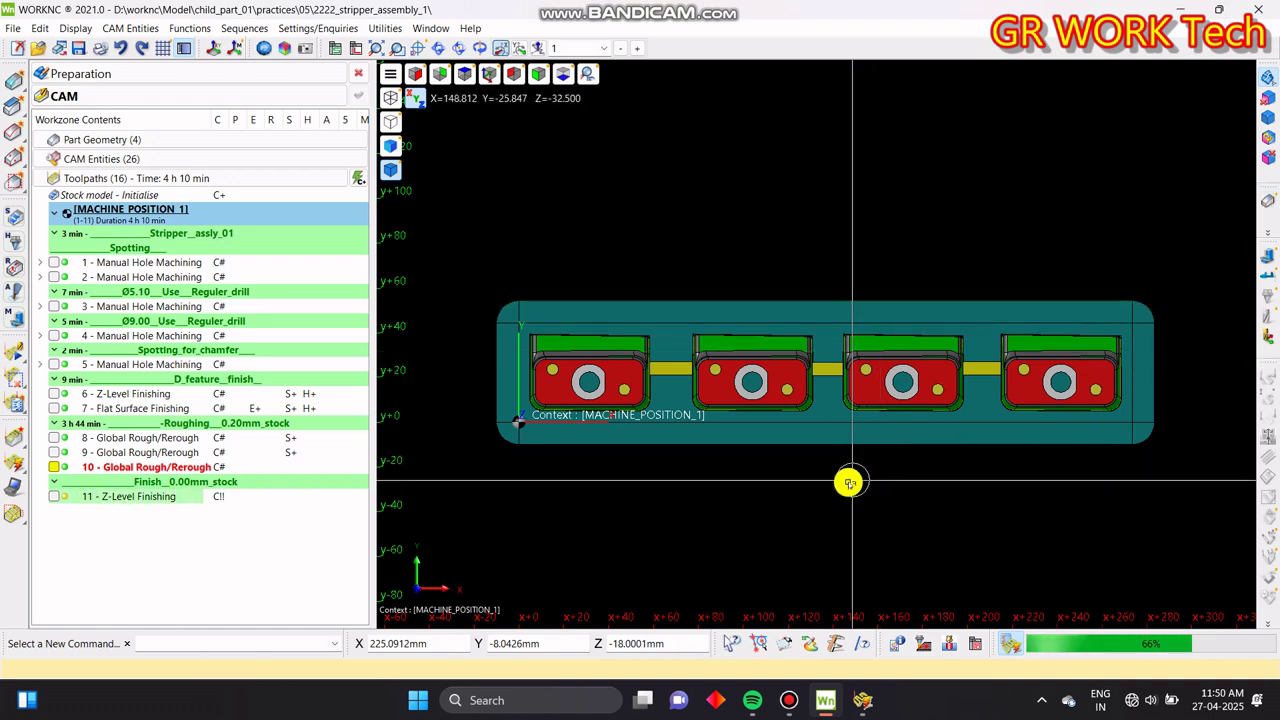
scroll(903, 429, "up", 4)
middle_click_drag(951, 406, 699, 436)
middle_click_drag(841, 330, 926, 246)
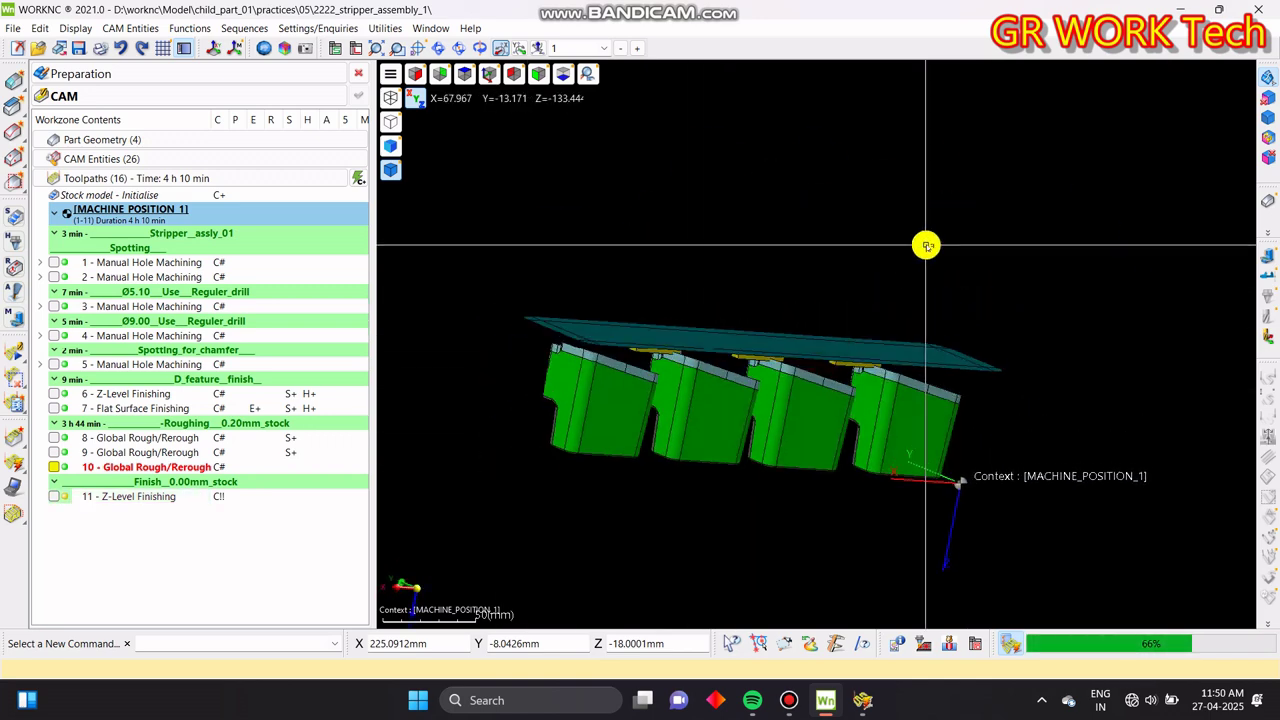
scroll(594, 364, "up", 5)
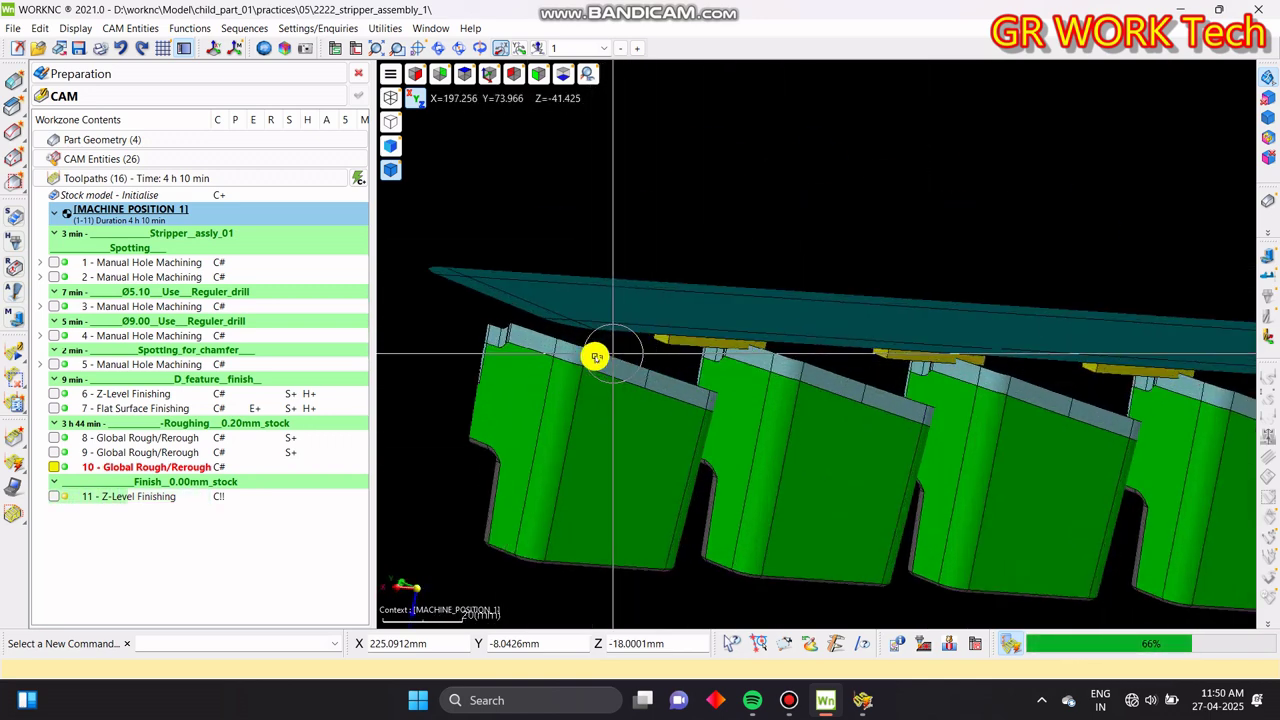
left_click(1268, 80)
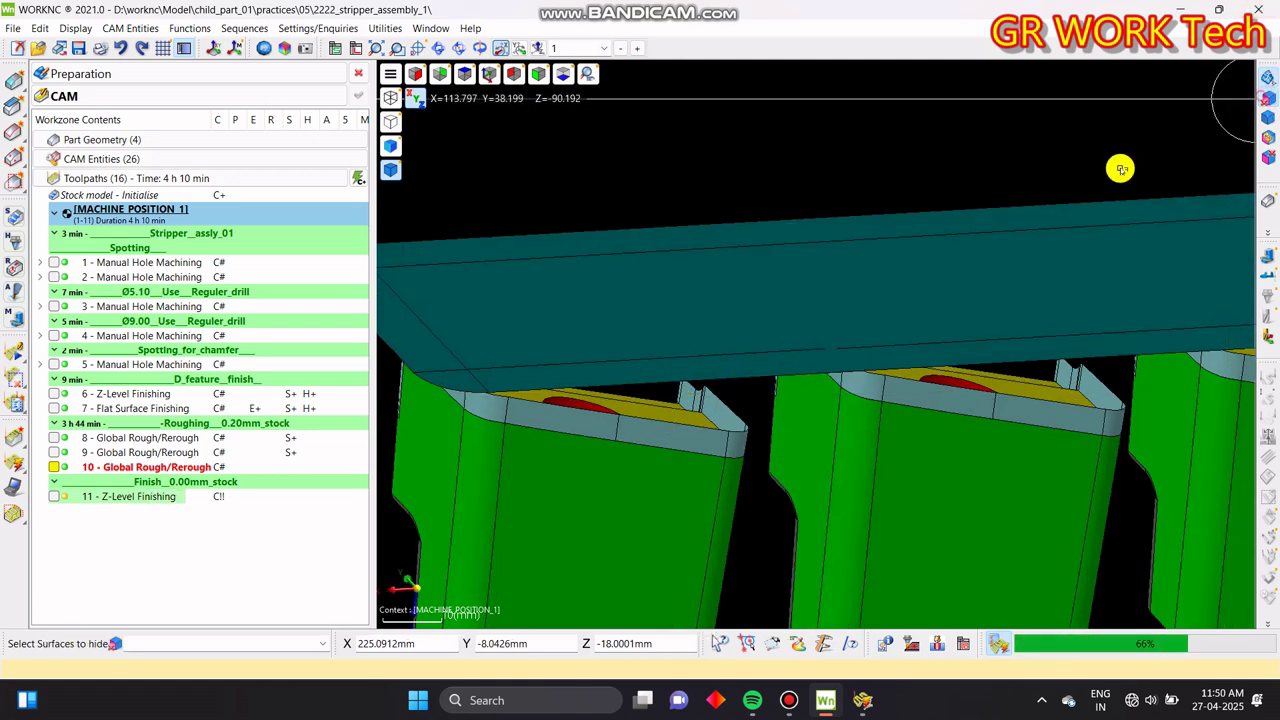
left_click(1043, 216)
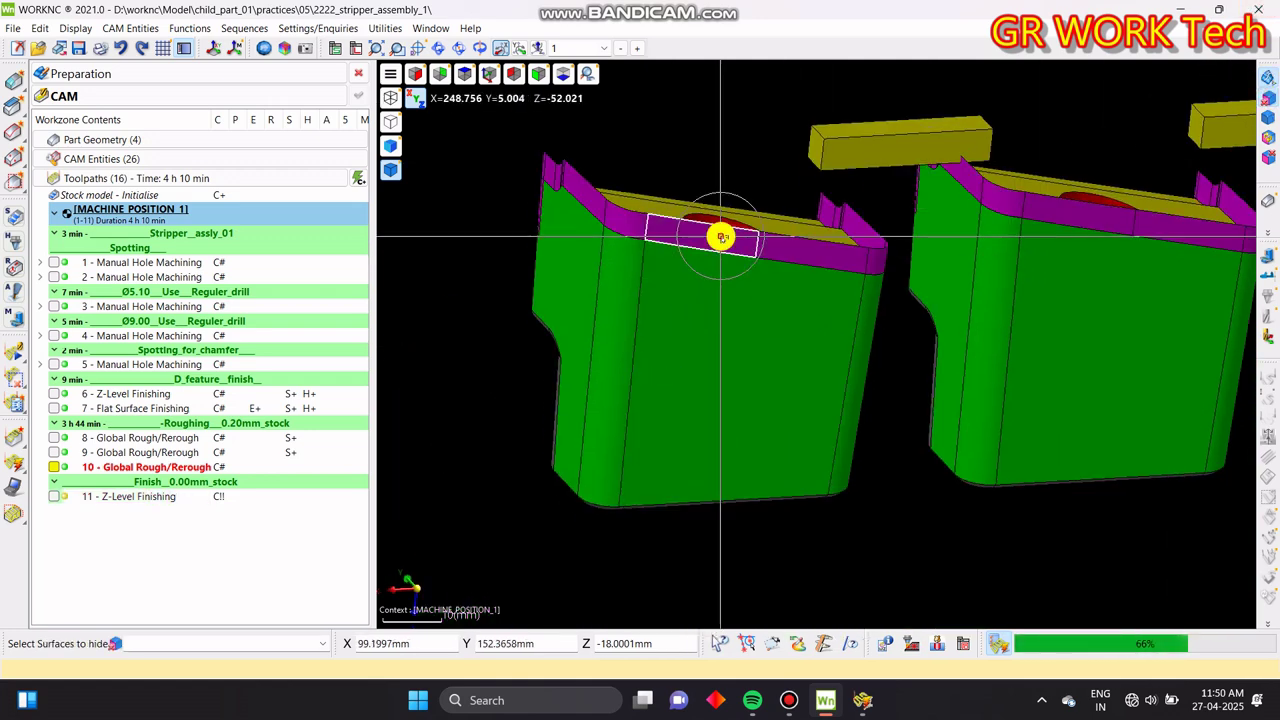
middle_click_drag(900, 249, 826, 303)
middle_click_drag(637, 329, 610, 262)
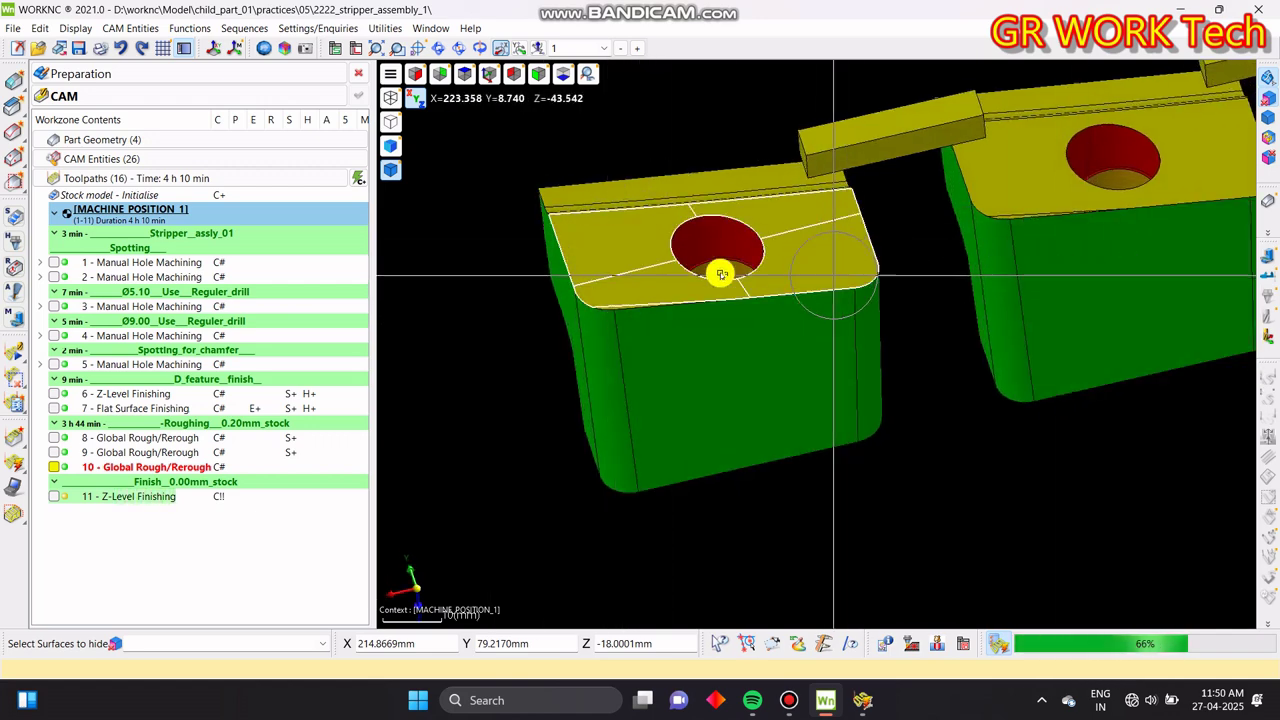
- Examine the lifters' stepped side profile, yellow undersides and counterbored holes
middle_click_drag(729, 259, 865, 232)
mouse_move(726, 249)
middle_mouse_down()
mouse_move(509, 271)
mouse_move(826, 271)
mouse_move(706, 240)
mouse_move(846, 206)
middle_mouse_up()
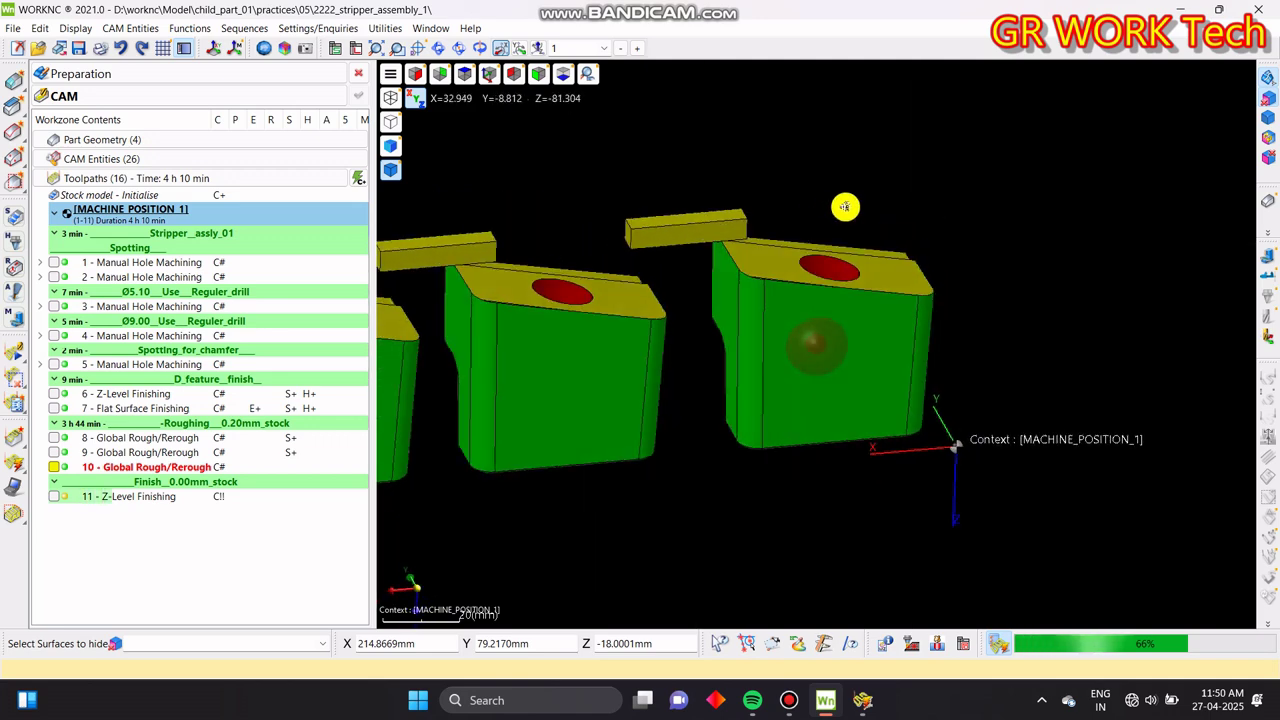
middle_click_drag(795, 368, 900, 423)
key("t")
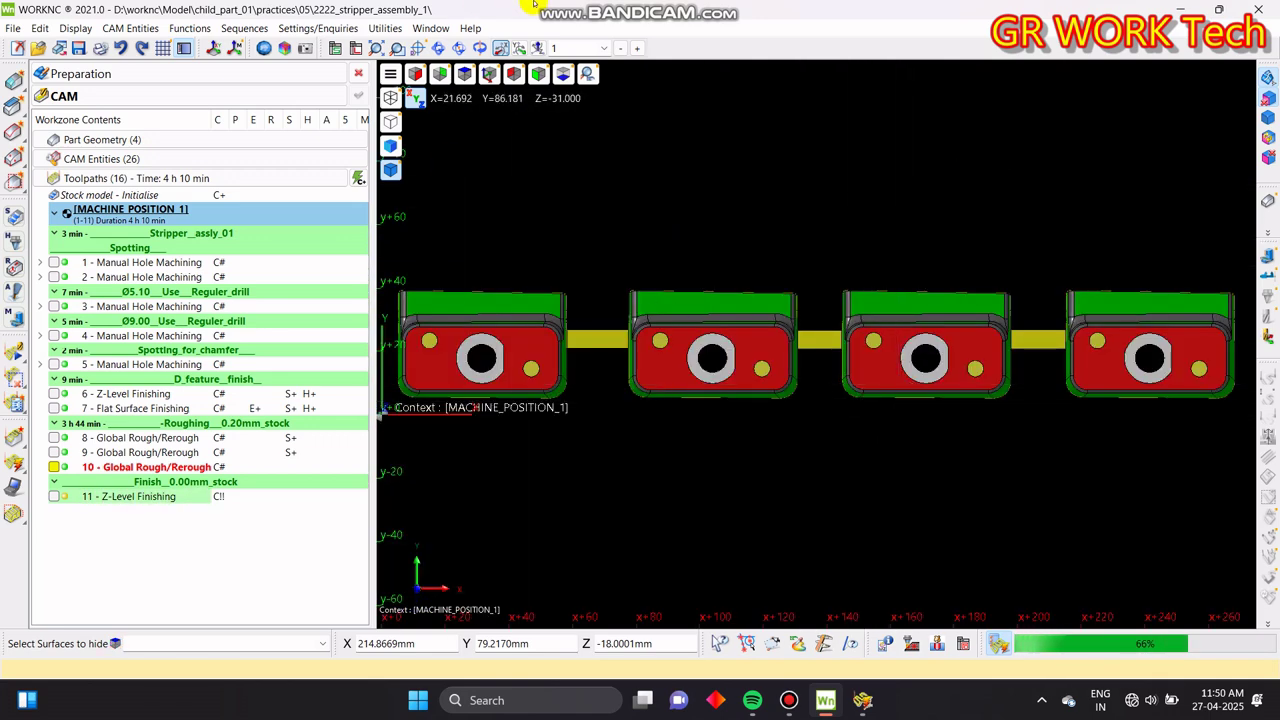
left_click(455, 68)
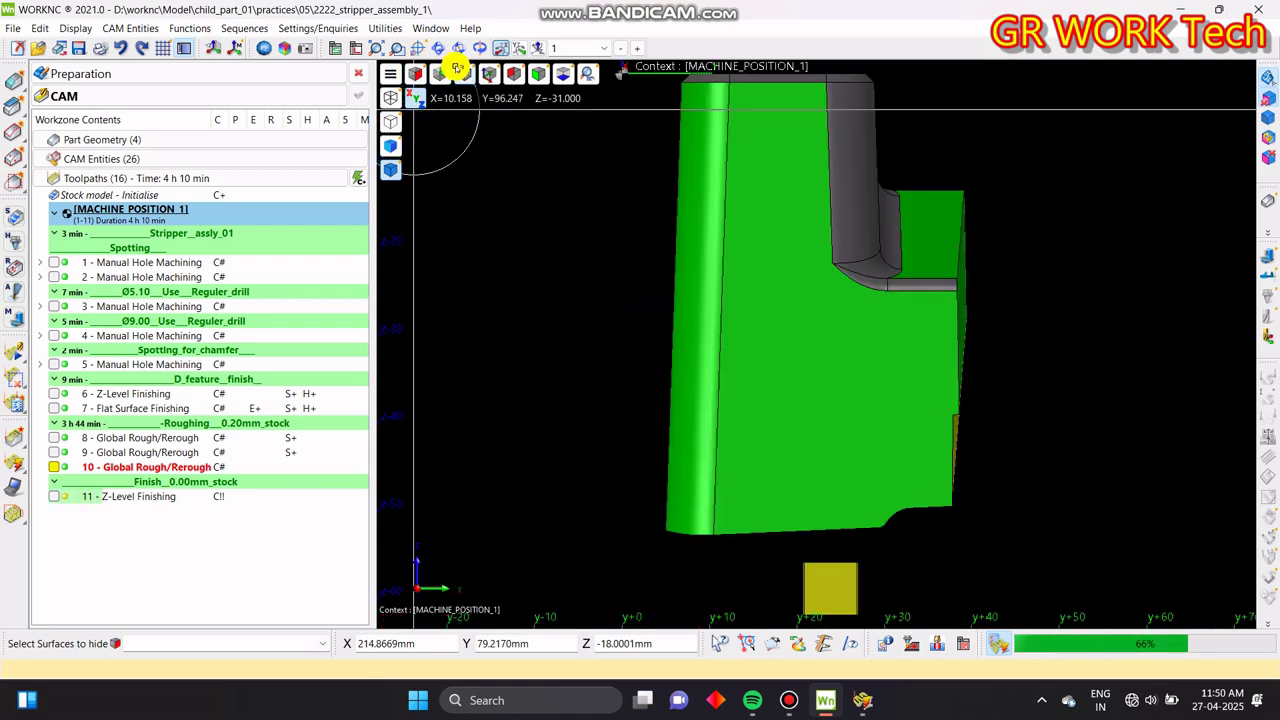
left_click(563, 80)
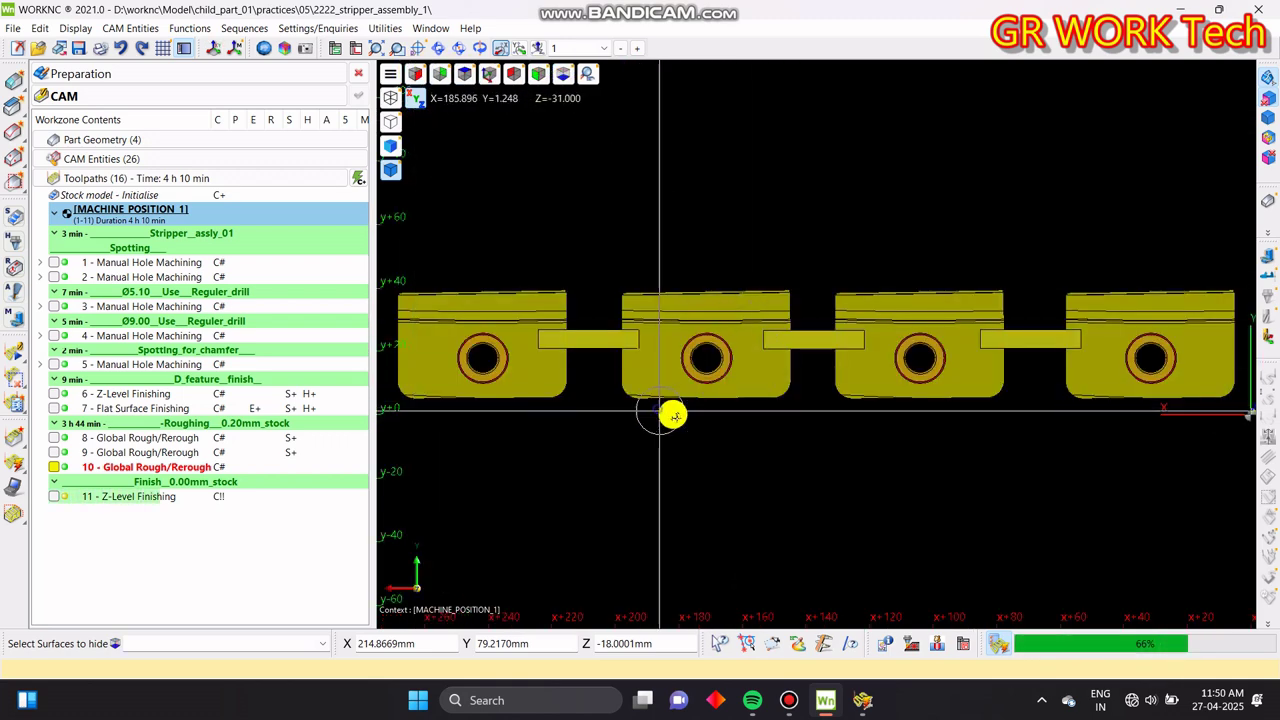
scroll(680, 395, "up", 5)
scroll(666, 443, "up", 3)
scroll(700, 417, "down", 5)
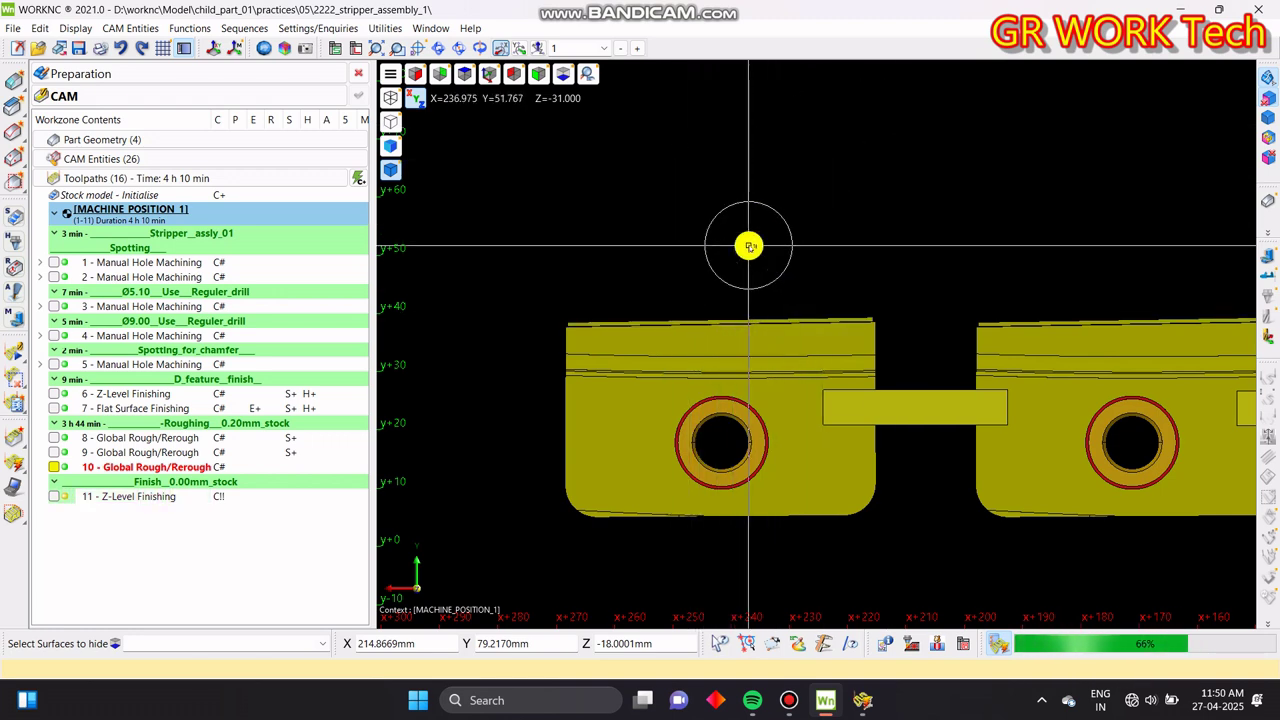
scroll(748, 246, "down", 4)
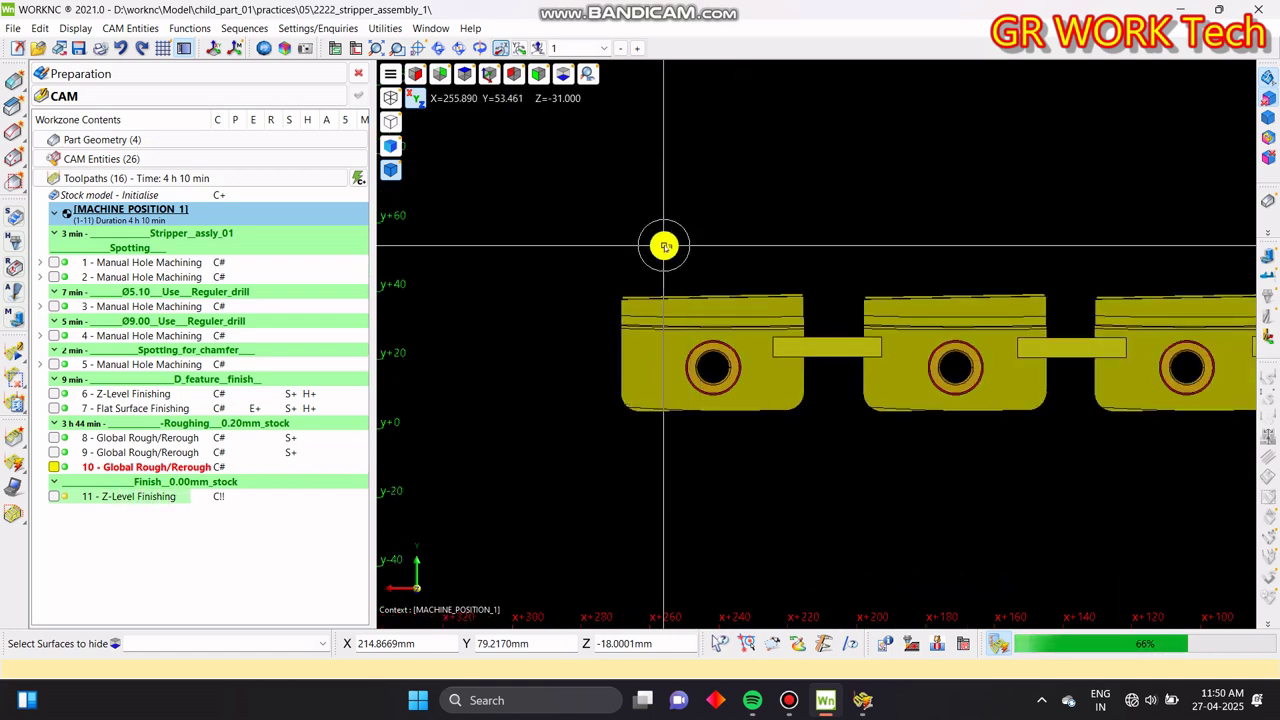
- Examine the four lifters' top faces and connecting bars from above, and end the surface-hiding command
key("z")
middle_click_drag(579, 396, 814, 368)
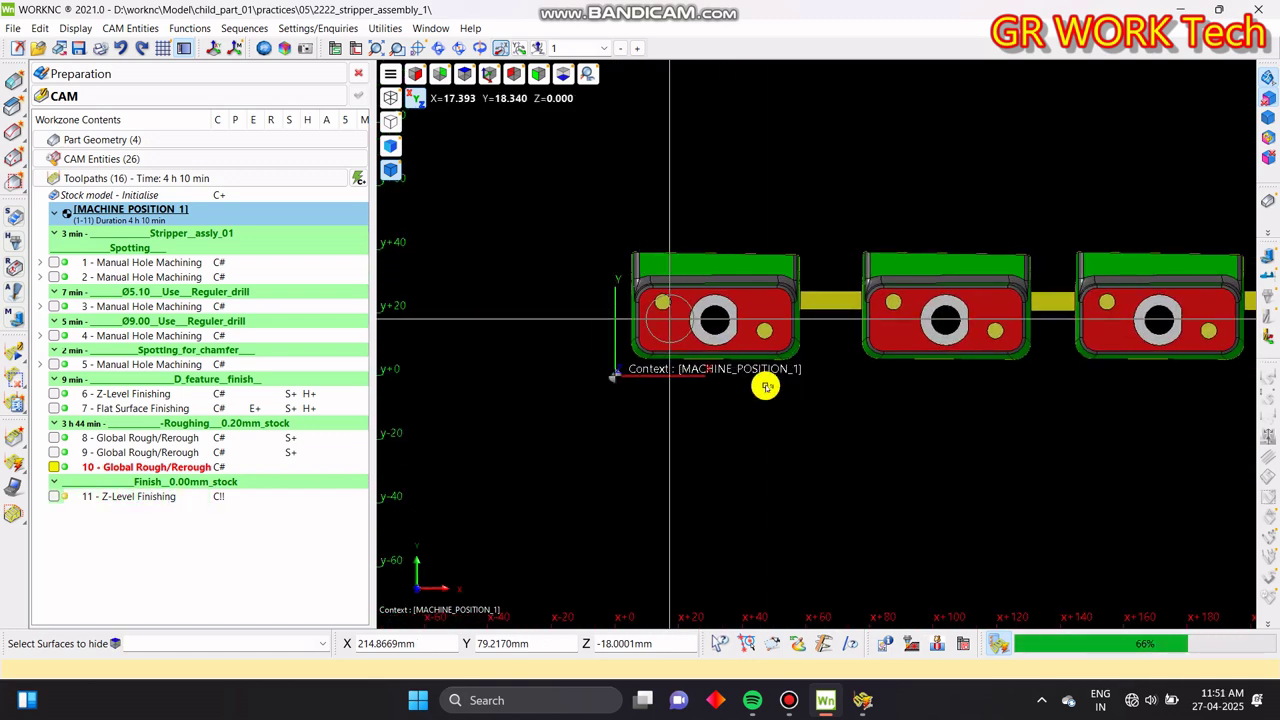
middle_click_drag(871, 320, 726, 353)
scroll(737, 339, "down", 4)
scroll(738, 340, "up", 2)
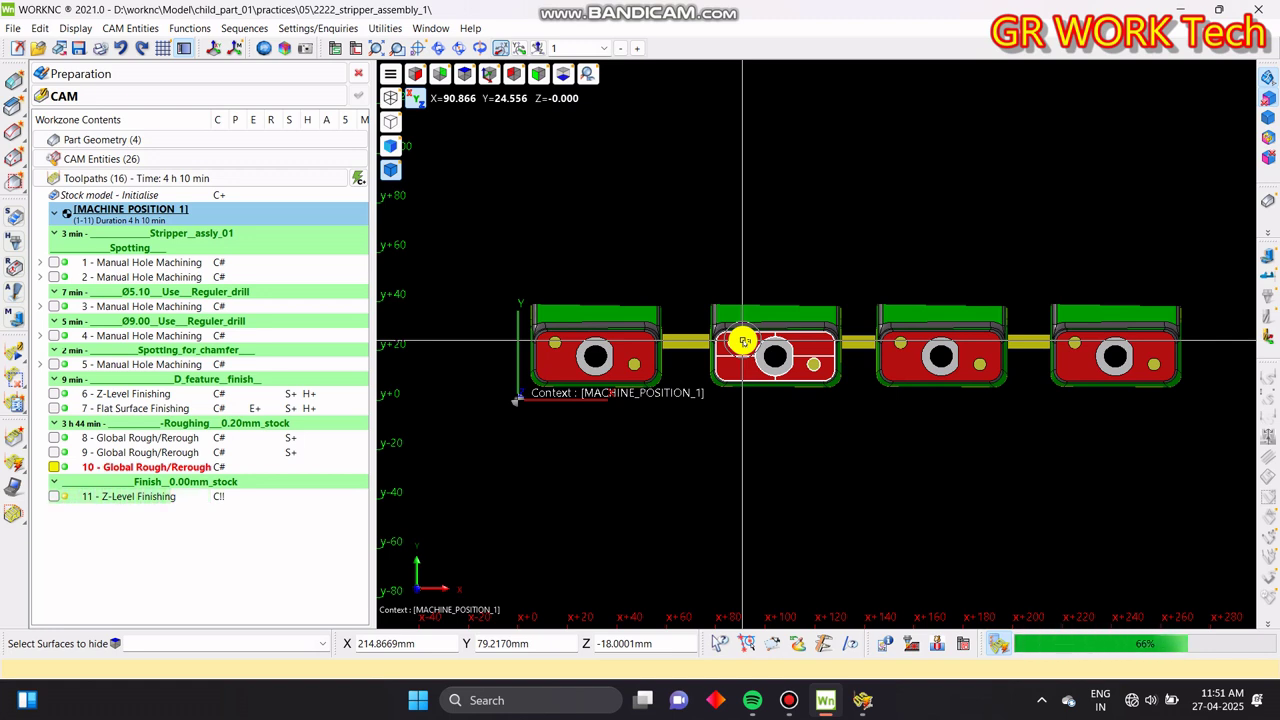
middle_click_drag(943, 363, 927, 401)
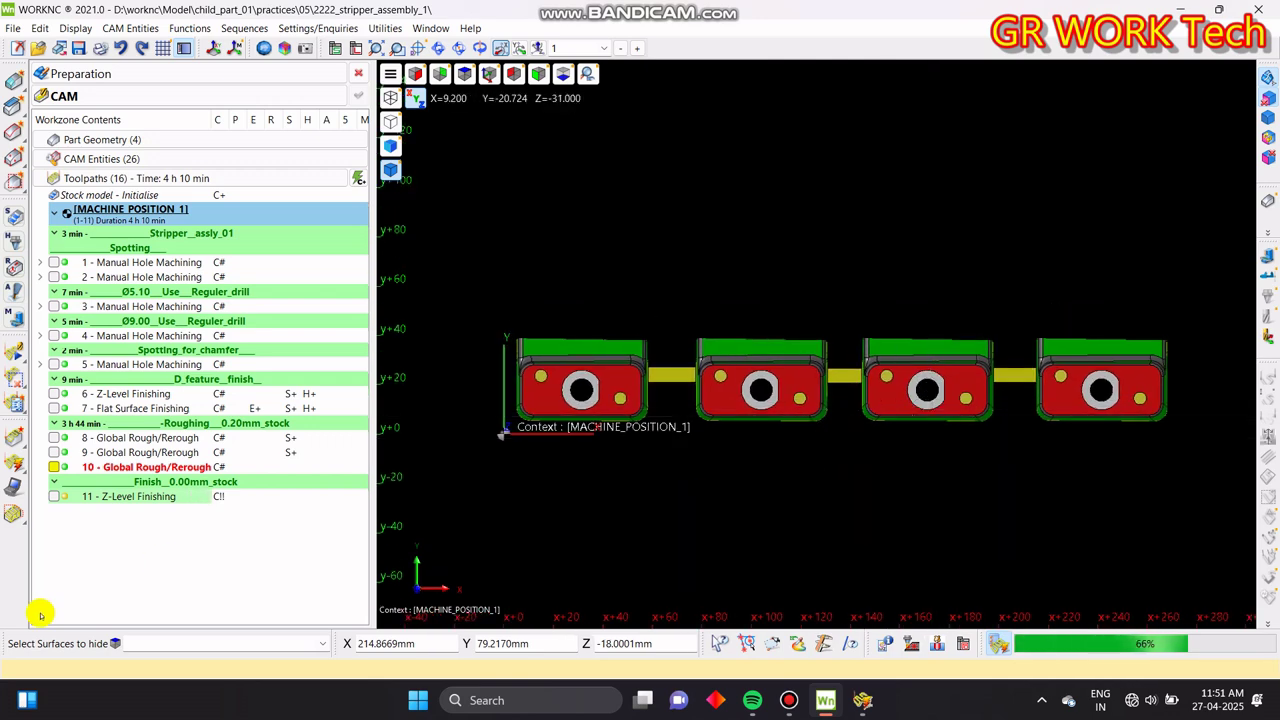
left_click(73, 587)
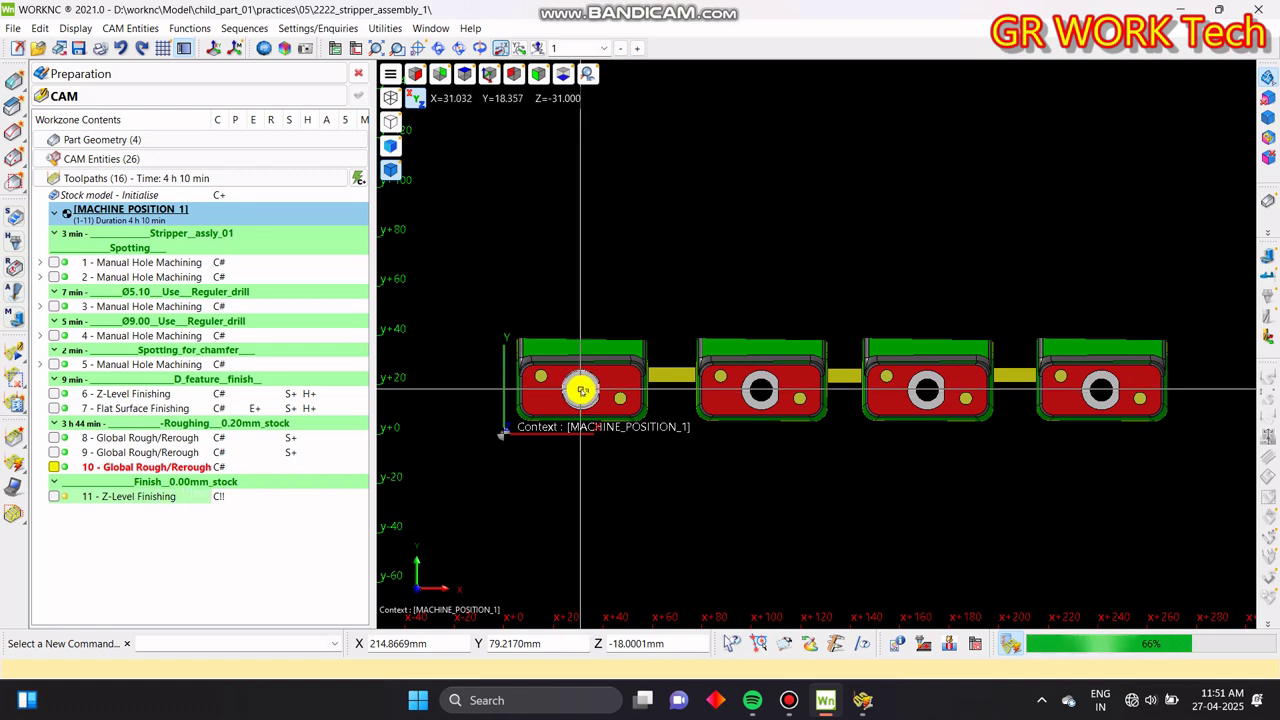
scroll(921, 389, "down", 3)
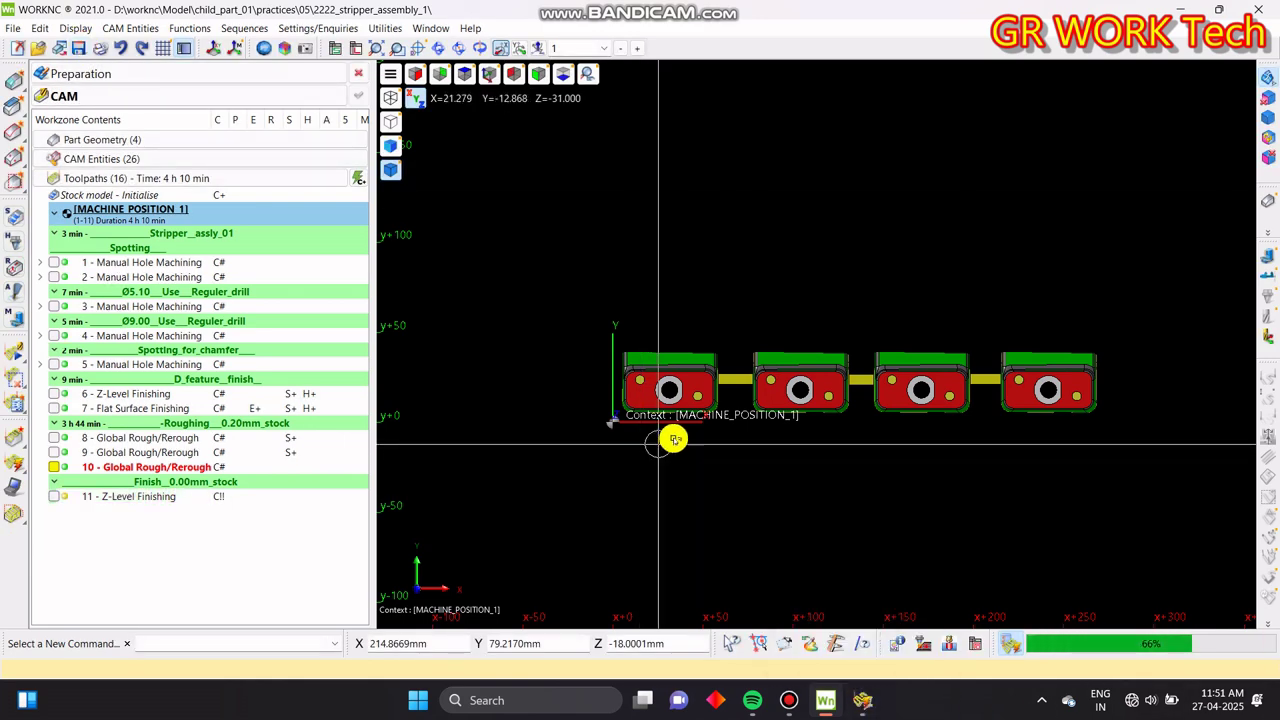
- Check toolpath 11's calculation and display the part geometry together with its Z-Level Finishing passes
left_click(866, 700)
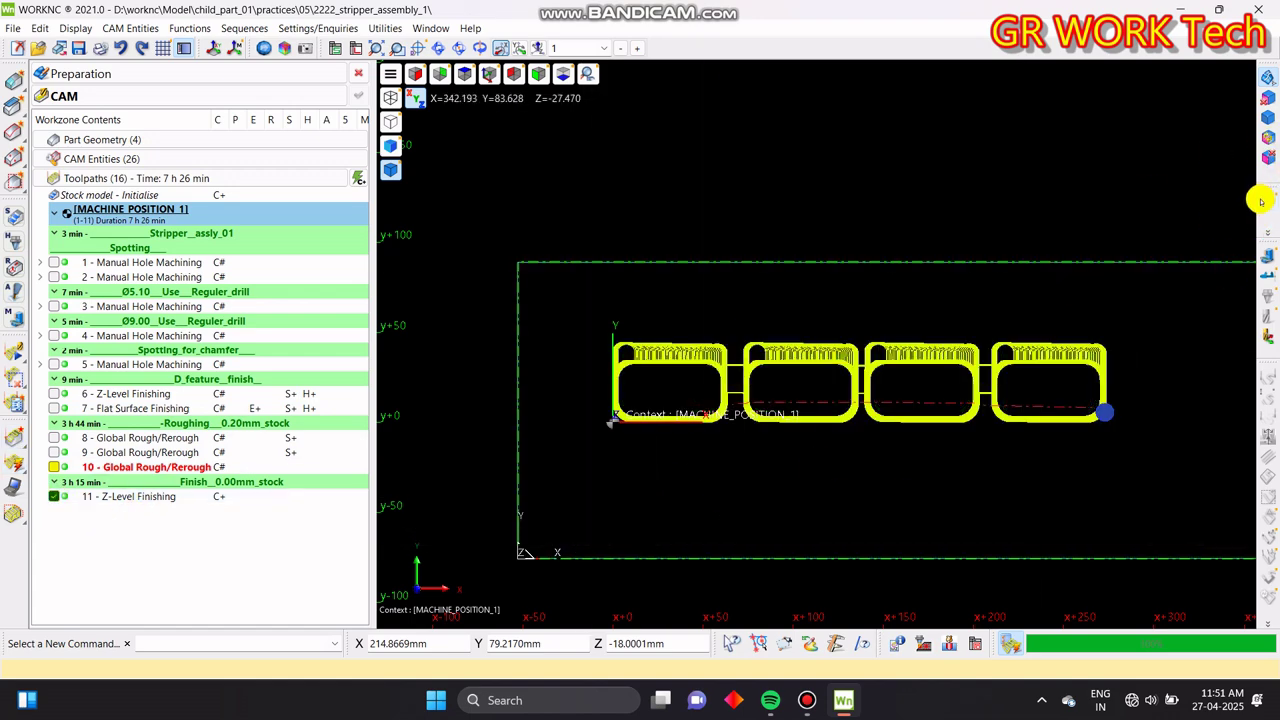
left_click(1264, 200)
middle_click_drag(665, 475, 735, 349)
scroll(735, 349, "up", 8)
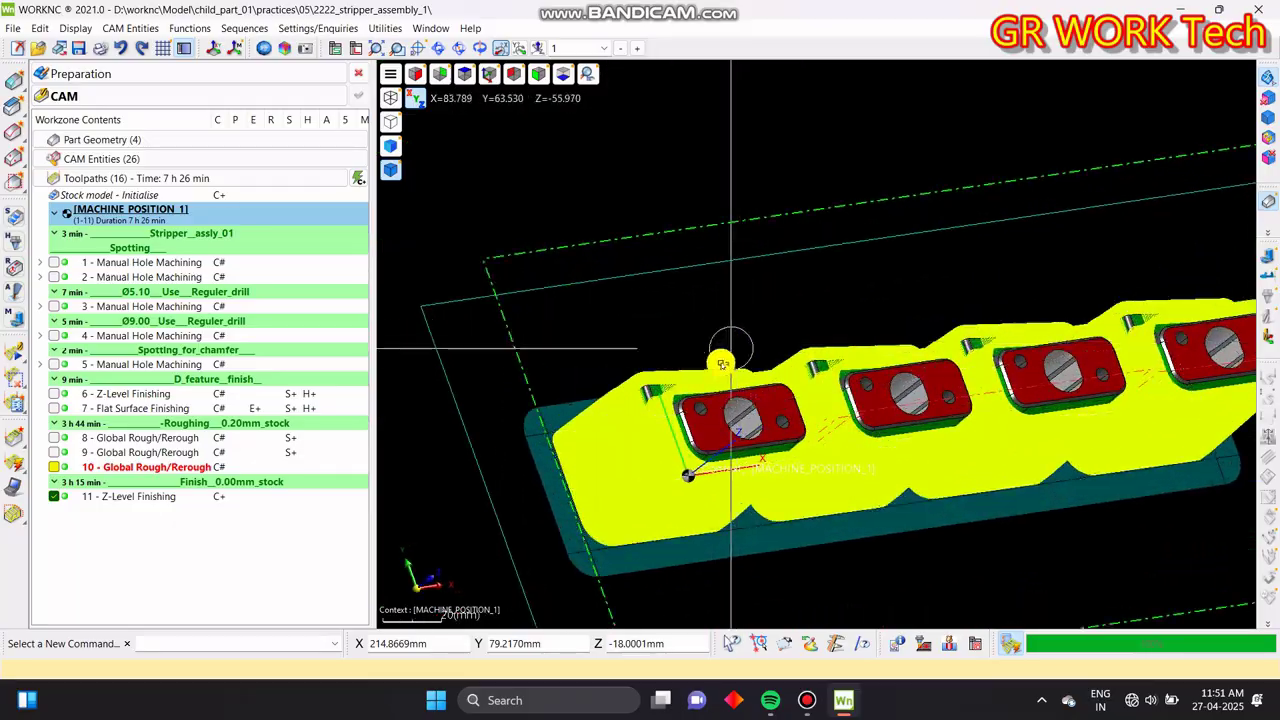
- Examine toolpath 11's passes along the first lifter's recessed rear step and around its corners
middle_click_drag(660, 414, 746, 454)
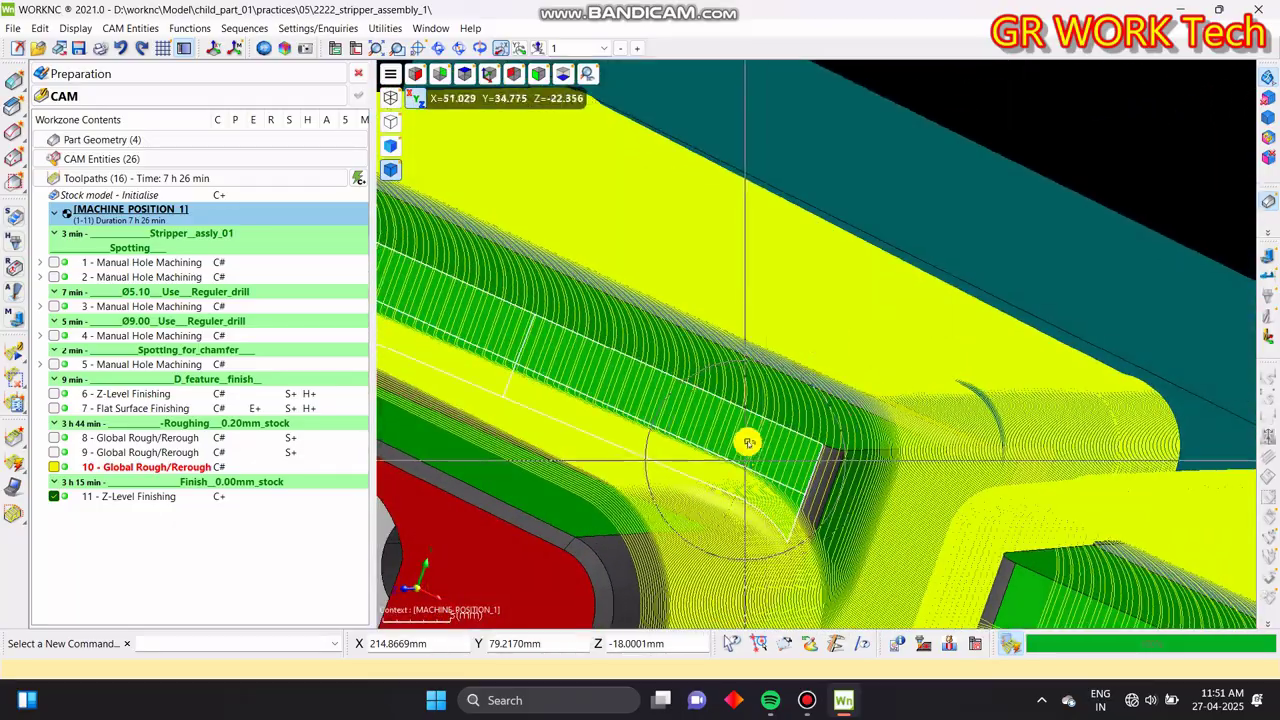
middle_click_drag(534, 314, 660, 334)
scroll(746, 446, "down", 5)
middle_click_drag(746, 446, 917, 466)
middle_click_drag(540, 368, 763, 429)
scroll(826, 347, "up", 2)
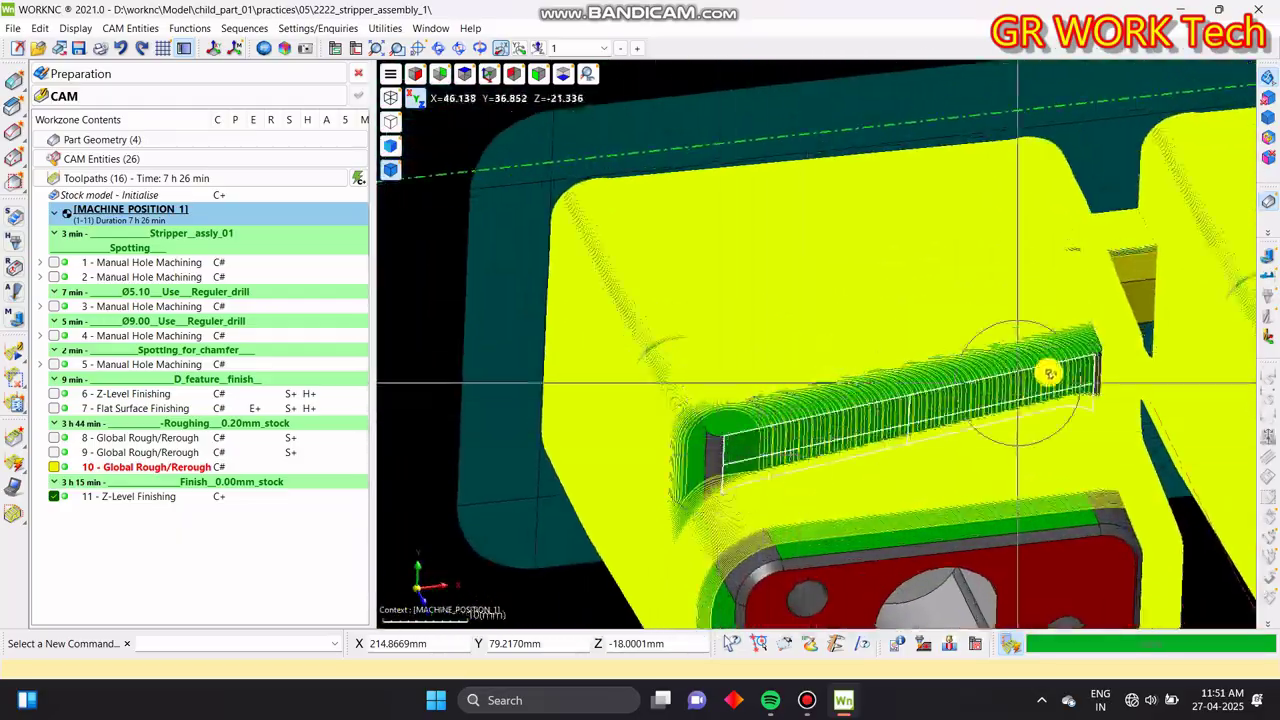
middle_click_drag(1048, 373, 631, 426)
scroll(506, 466, "up", 2)
middle_click_drag(506, 466, 560, 450)
middle_click_drag(937, 351, 676, 393)
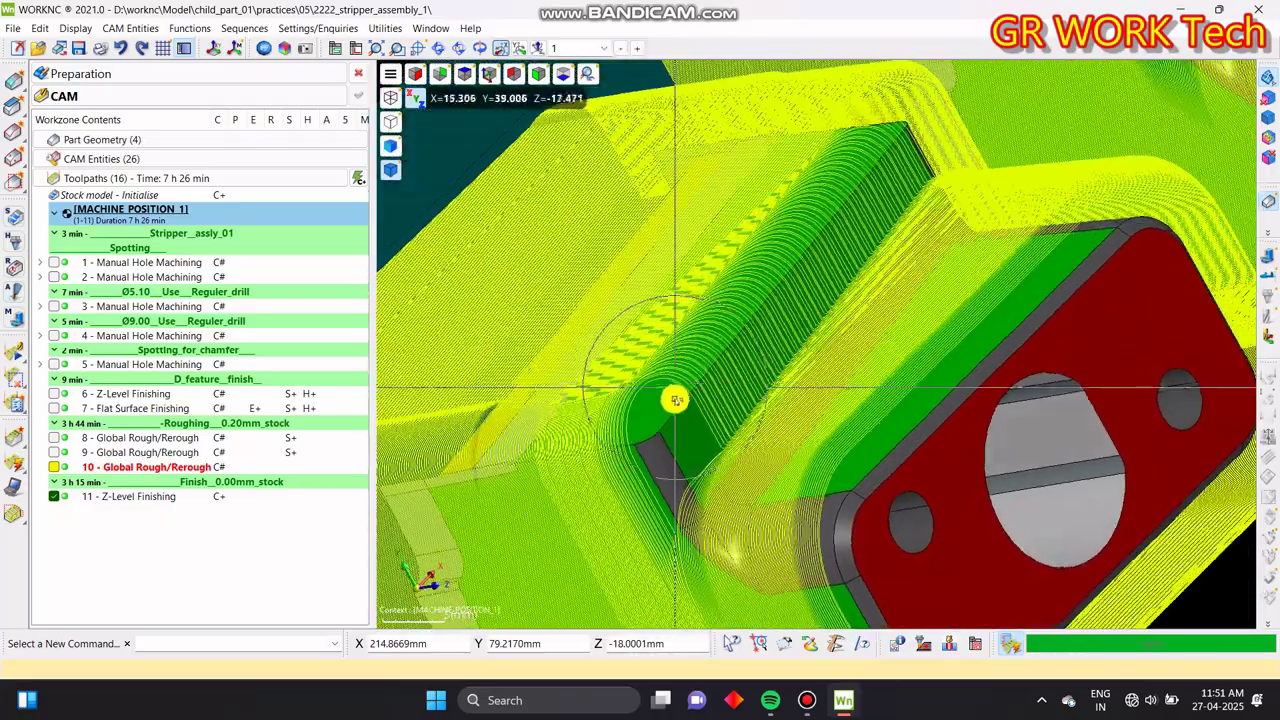
- Examine toolpath 11's passes over the rear steps of the other lifters
scroll(599, 360, "down", 5)
middle_click_drag(737, 357, 823, 171)
scroll(666, 309, "up", 4)
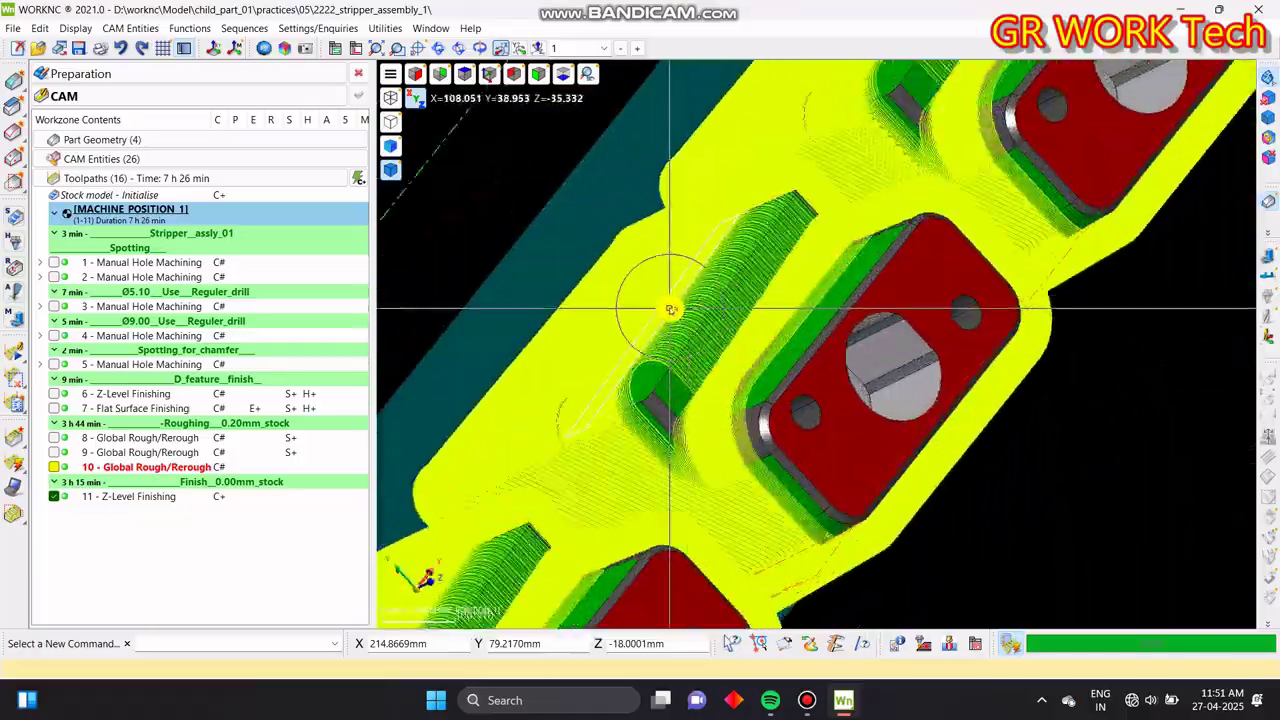
middle_click_drag(815, 340, 864, 281)
scroll(931, 237, "down", 3)
middle_click_drag(931, 237, 931, 286)
scroll(840, 323, "up", 3)
middle_click_drag(840, 323, 718, 318)
scroll(718, 318, "down", 6)
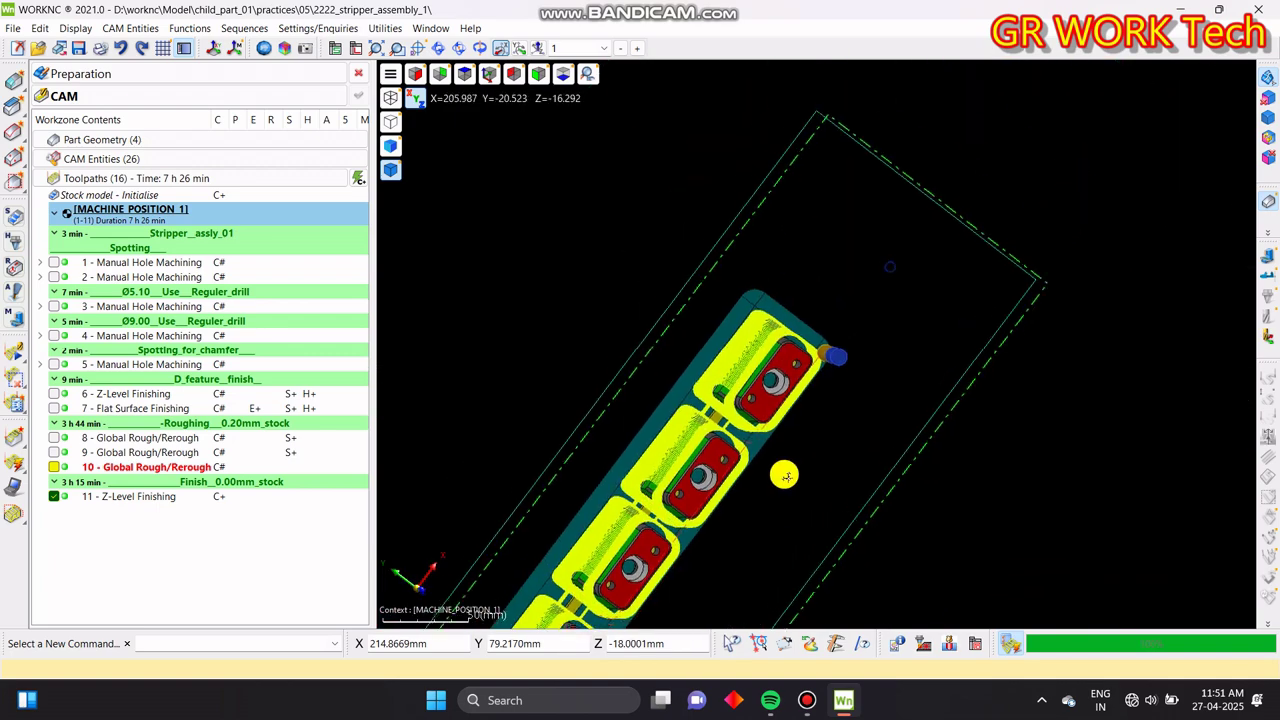
- Inspect the first lifter's rear step passes from above, and review and close toolpath 11's production document
key("z")
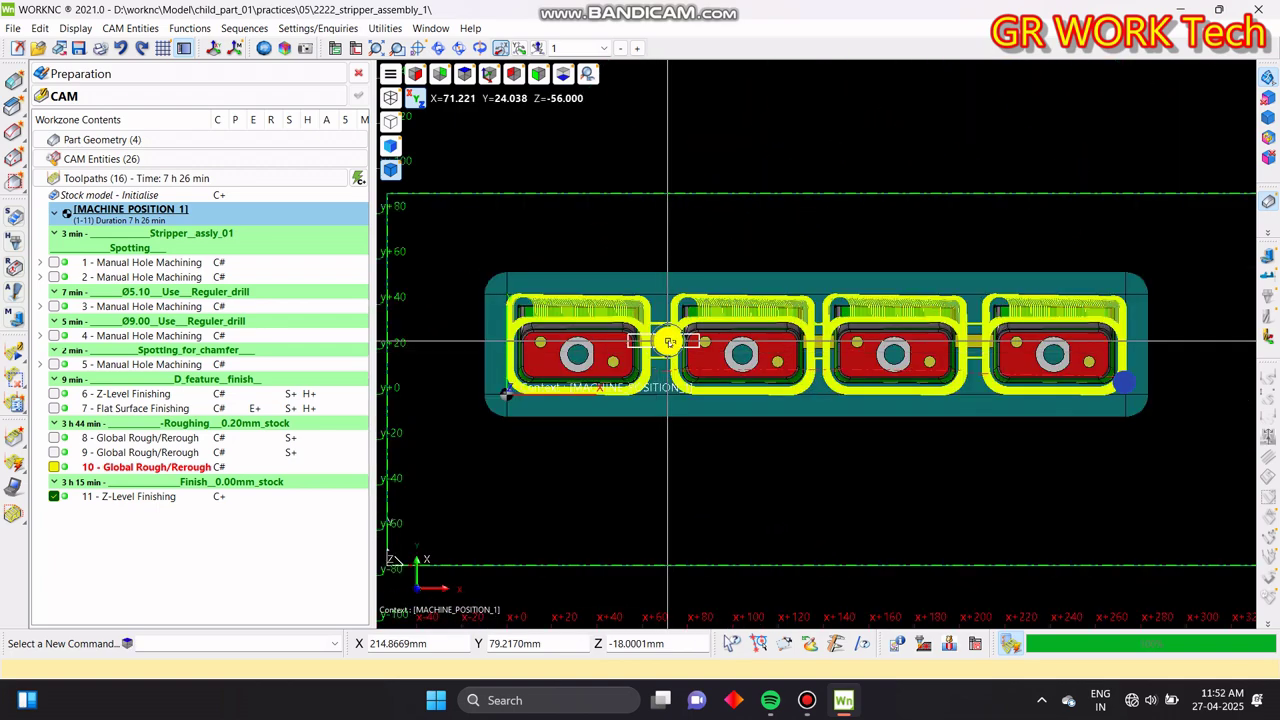
scroll(612, 338, "up", 4)
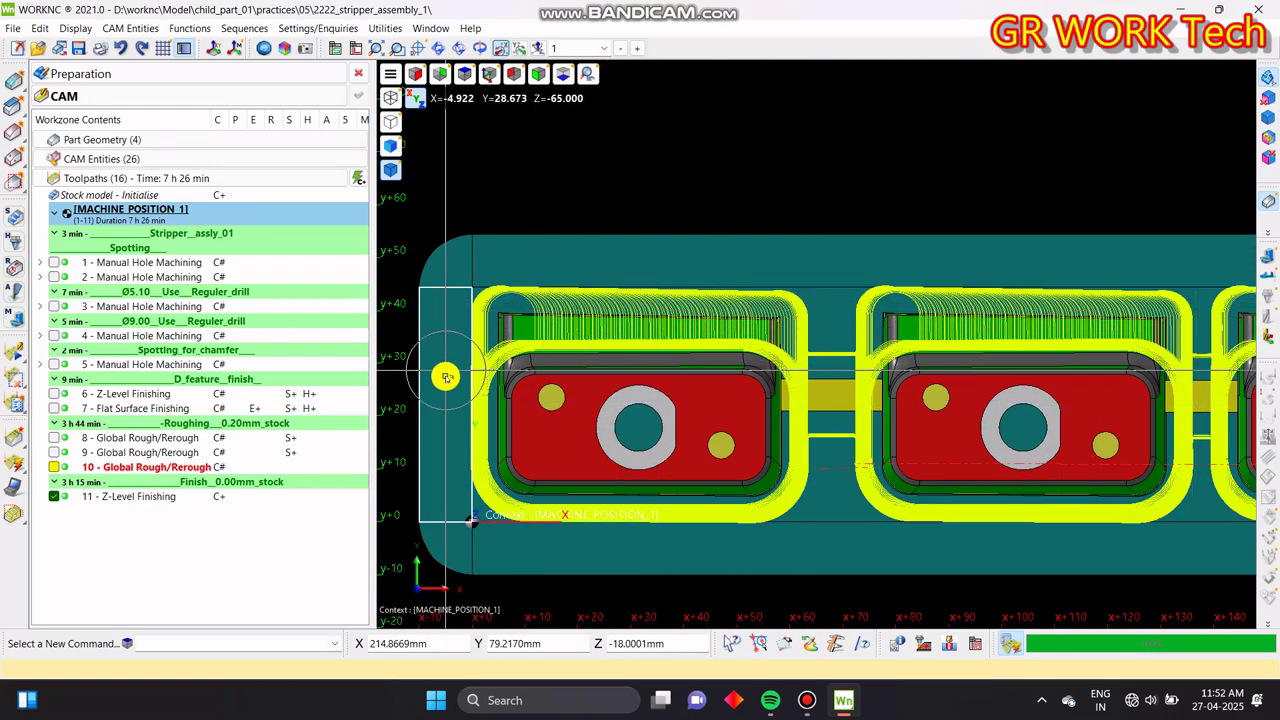
middle_click_drag(941, 425, 499, 395)
scroll(594, 349, "up", 4)
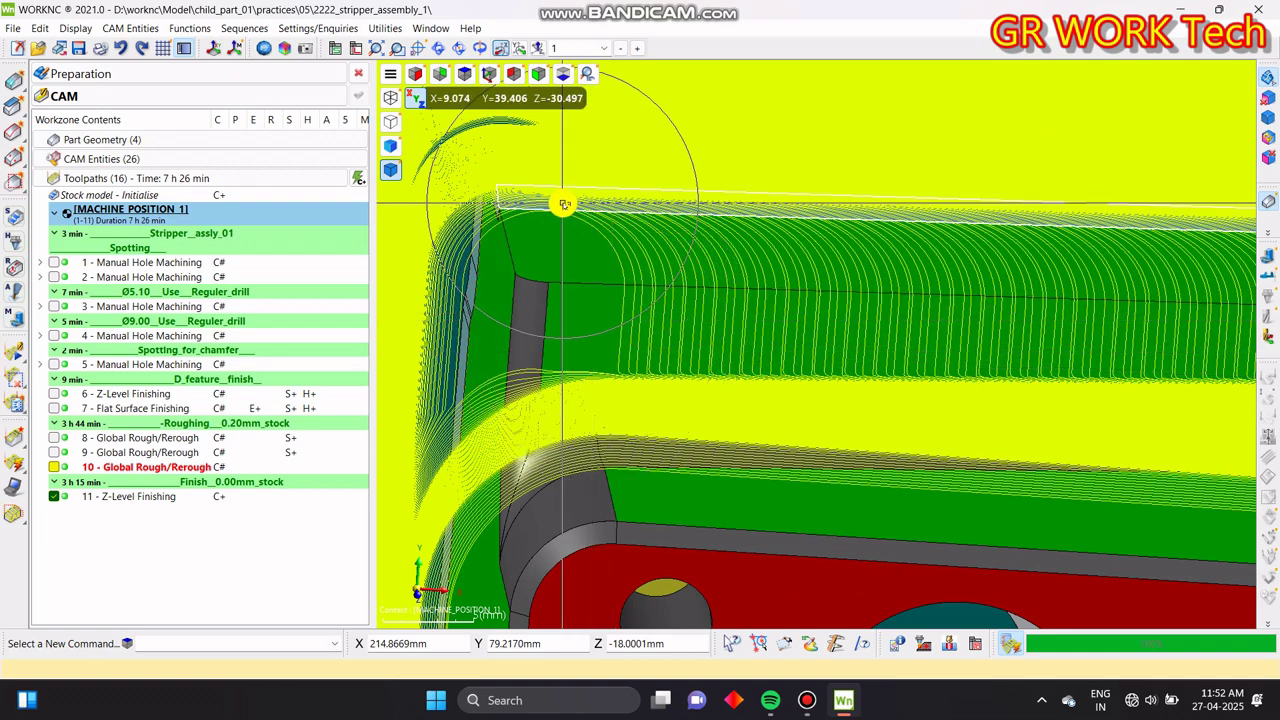
scroll(787, 381, "down", 4)
middle_click_drag(787, 381, 647, 378)
left_click(118, 497)
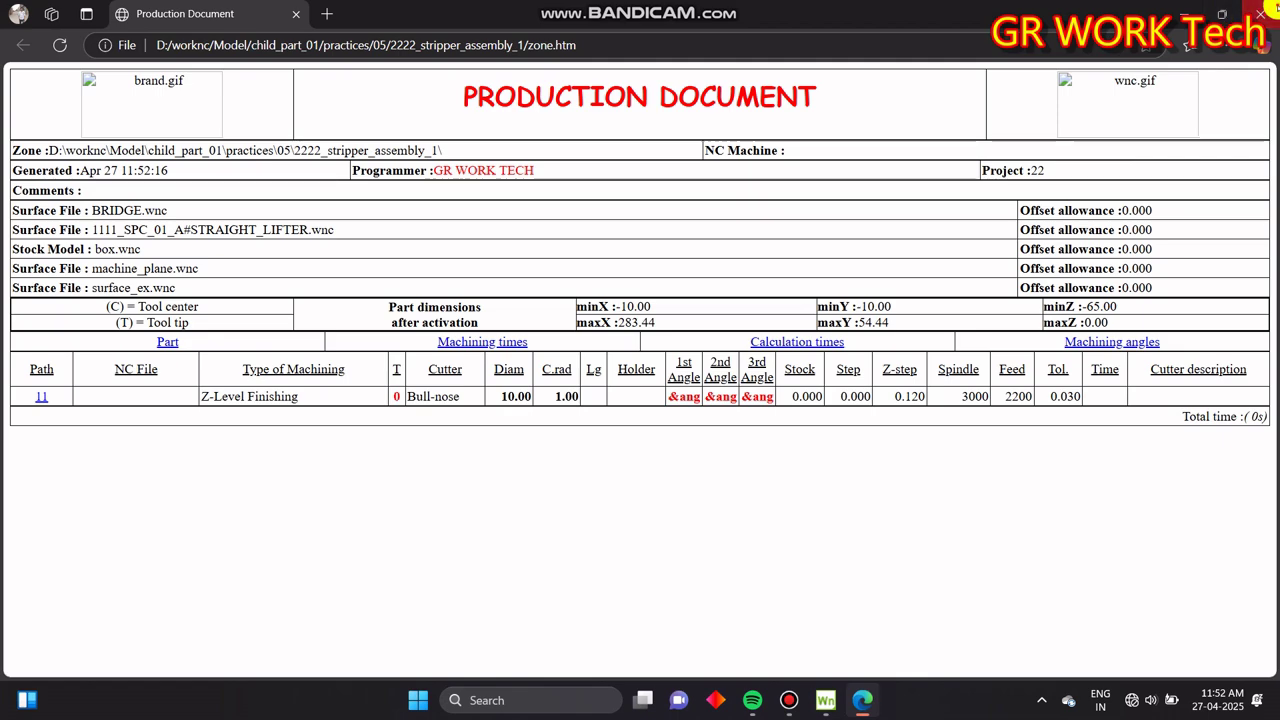
left_click(1262, 10)
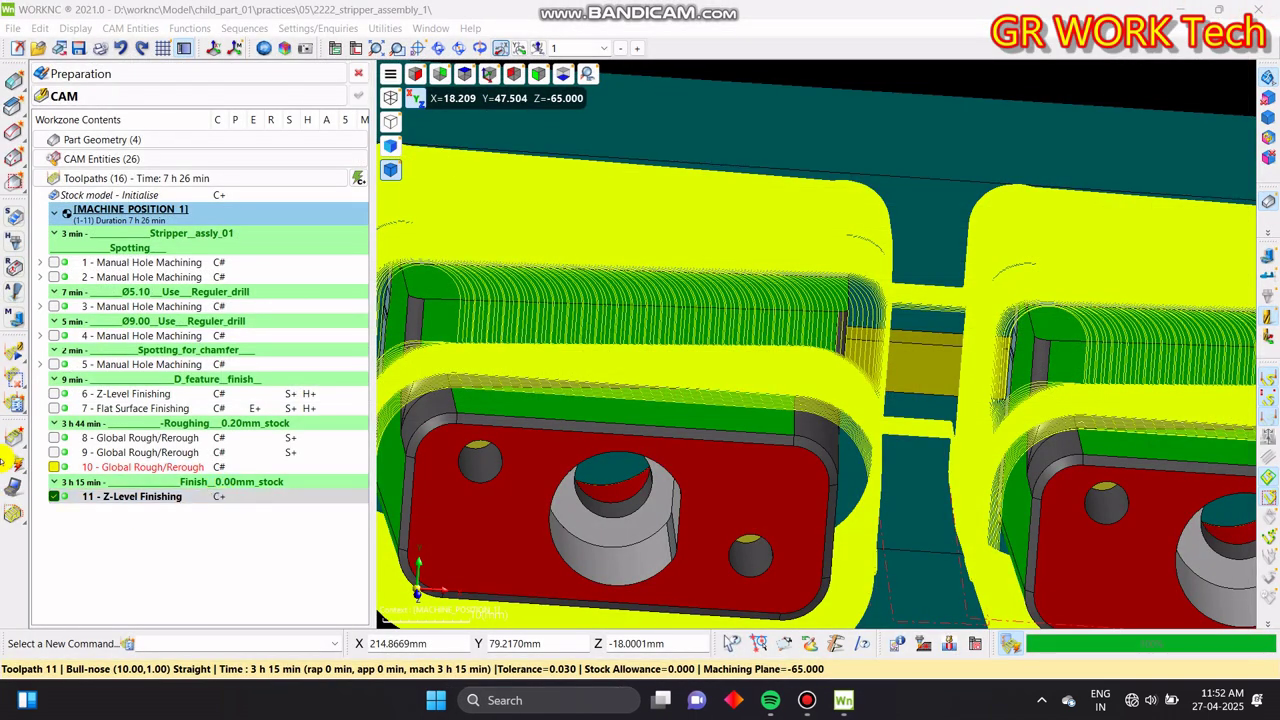
- Begin a polygon Remove selection on toolpath 11, outlining the first lifter's rear step along its back edge and outer corner
left_click(15, 383)
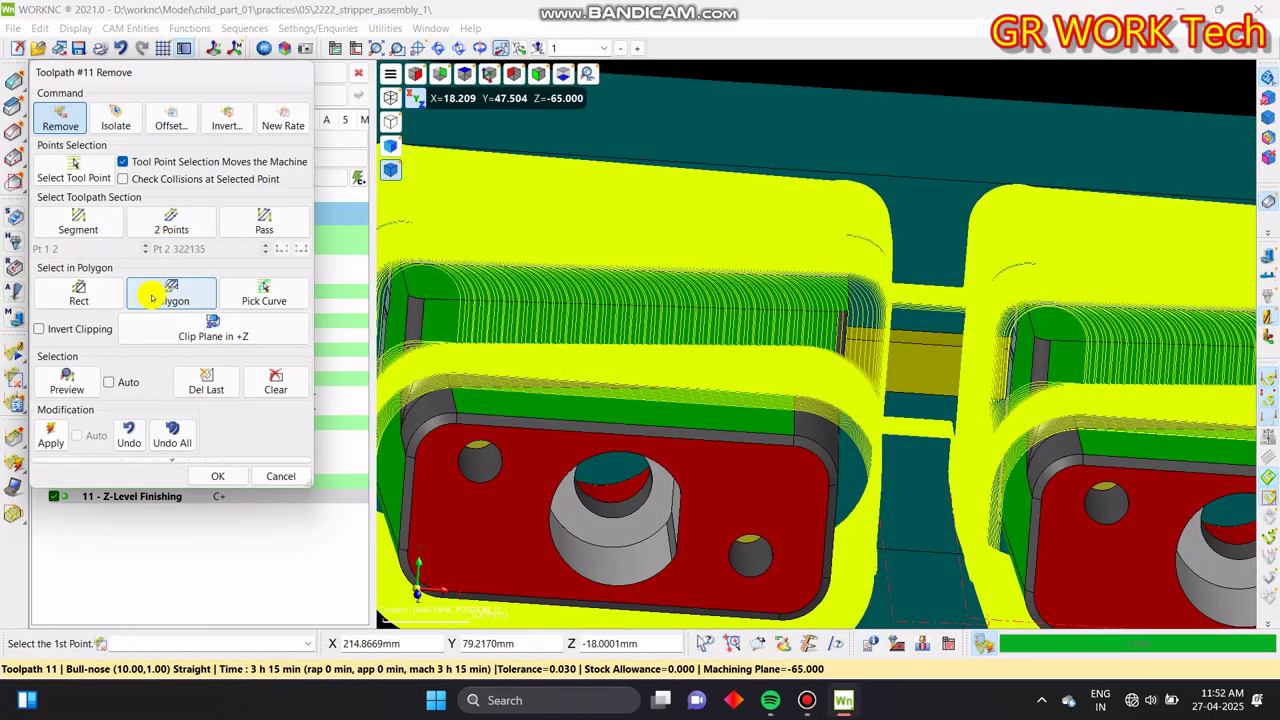
scroll(754, 339, "up", 6)
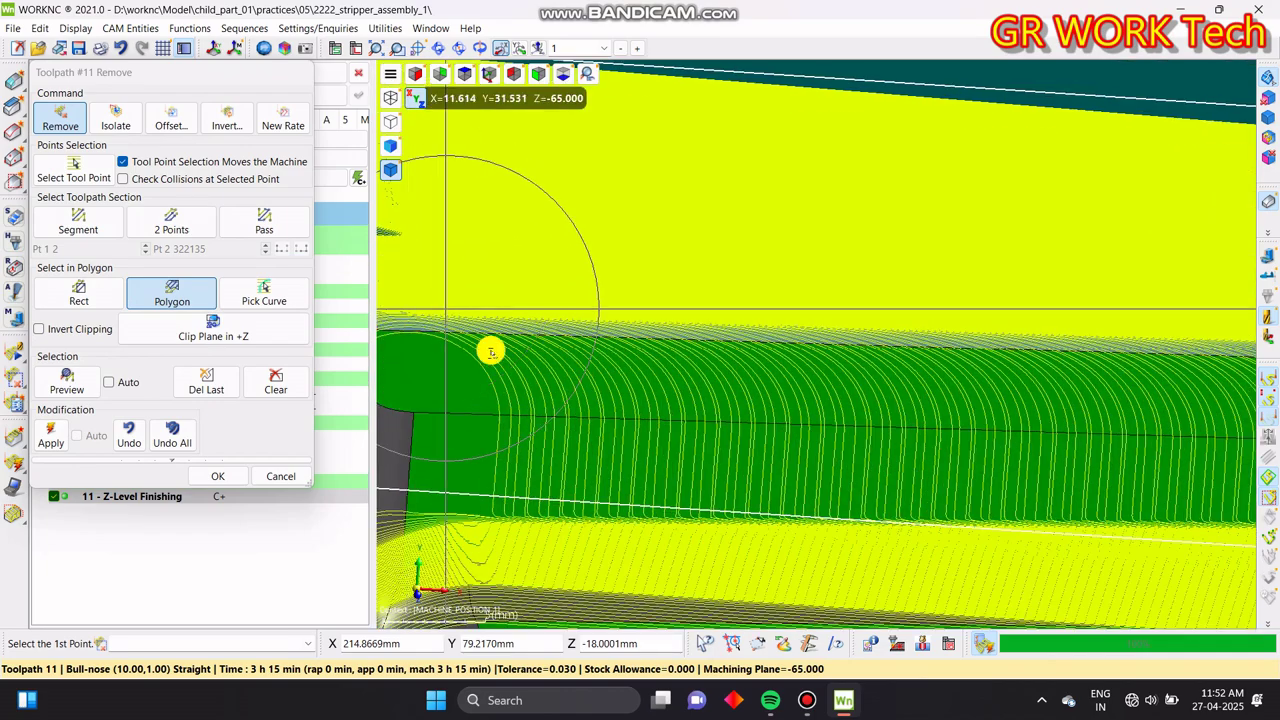
middle_click_drag(1180, 423, 685, 360)
left_click(817, 371)
scroll(817, 371, "up", 2)
left_click(872, 402)
left_click(895, 516)
- Continue the Remove polygon on toolpath 11 with four points around the front outer corner of the first lifter's rear step
middle_click_drag(893, 584, 886, 309)
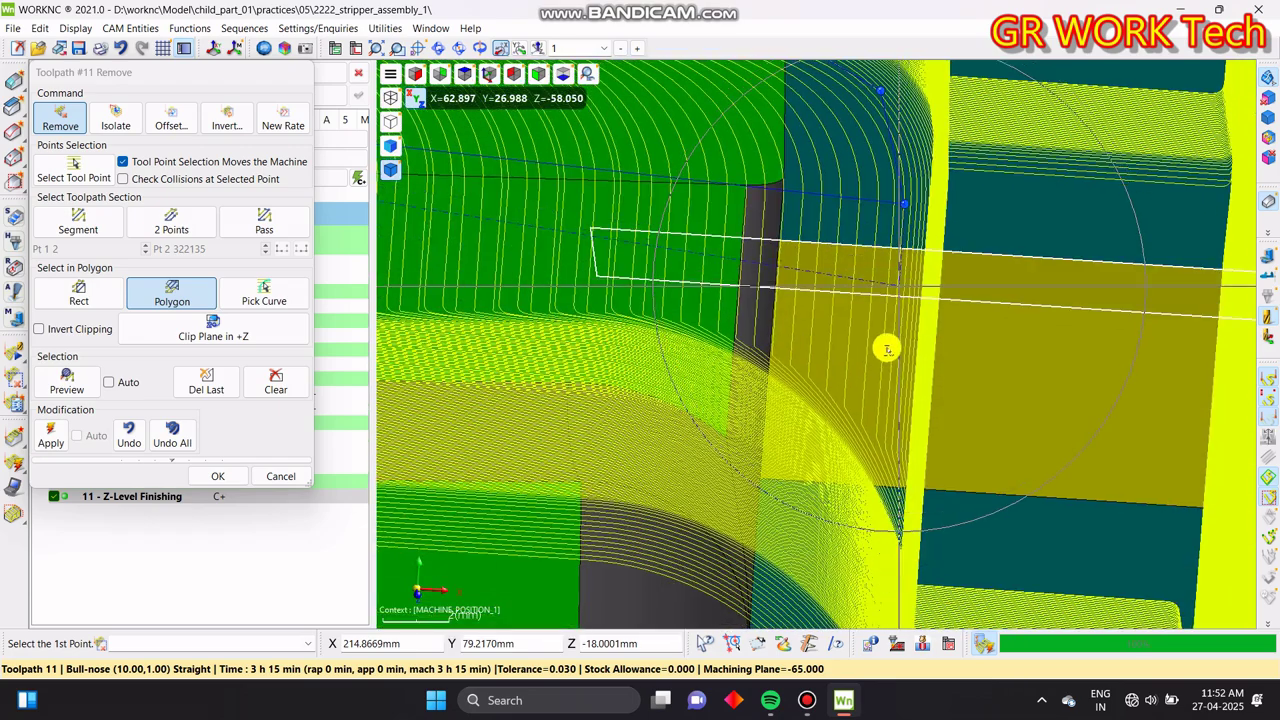
left_click(878, 454)
left_click(822, 388)
left_click(707, 327)
left_click(544, 307)
- Complete the Remove polygon along the rear step's front edge and around its opposite corner back towards the starting point
middle_click_drag(544, 307, 958, 287)
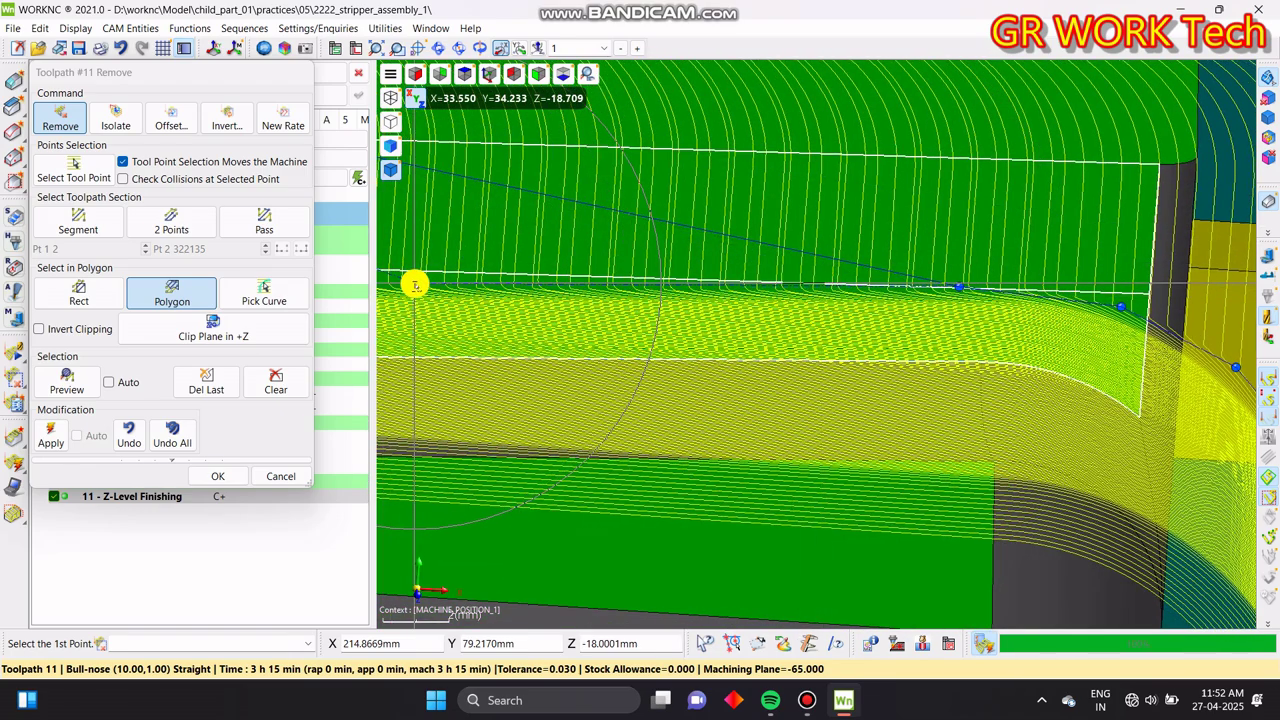
left_click(415, 287)
middle_click_drag(415, 287, 1070, 306)
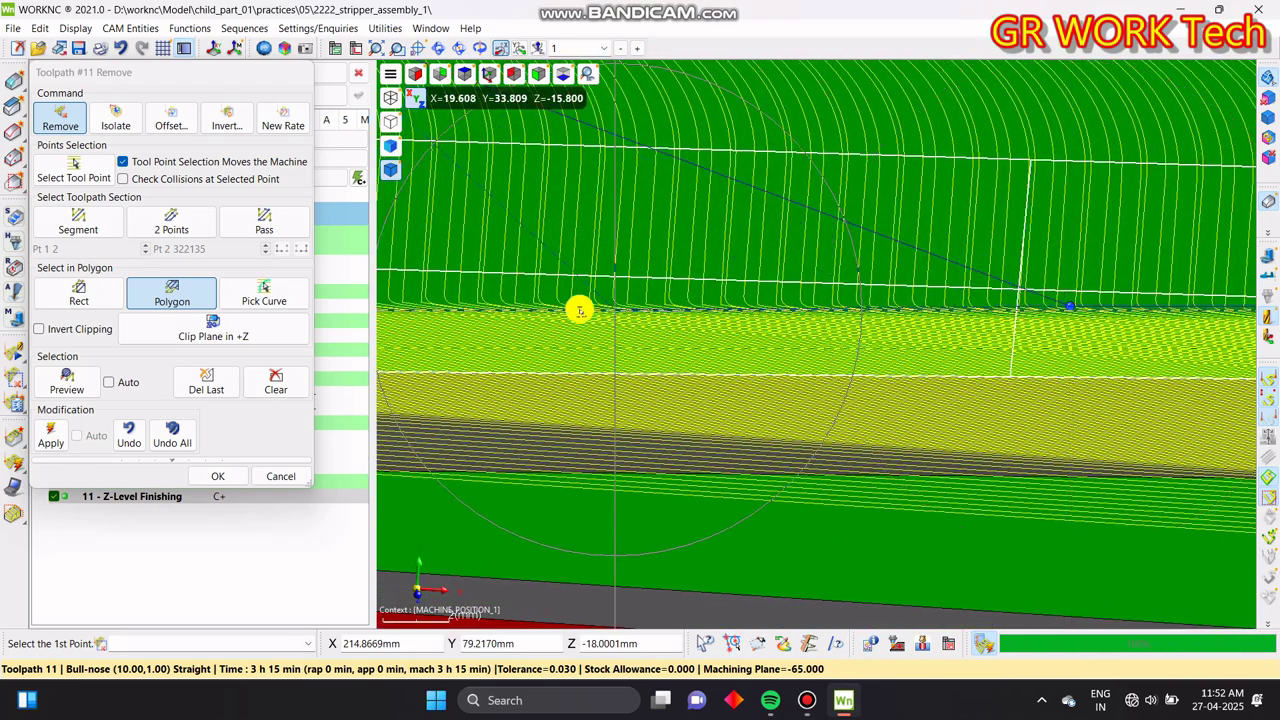
left_click(453, 298)
middle_click_drag(453, 298, 1040, 337)
left_click(952, 338)
left_click(725, 246)
middle_click_drag(725, 246, 684, 365)
- Remove the passes inside the polygon from toolpath 11 with automatic preview enabled, and inspect the edited toolpath around the first lifter
key("z")
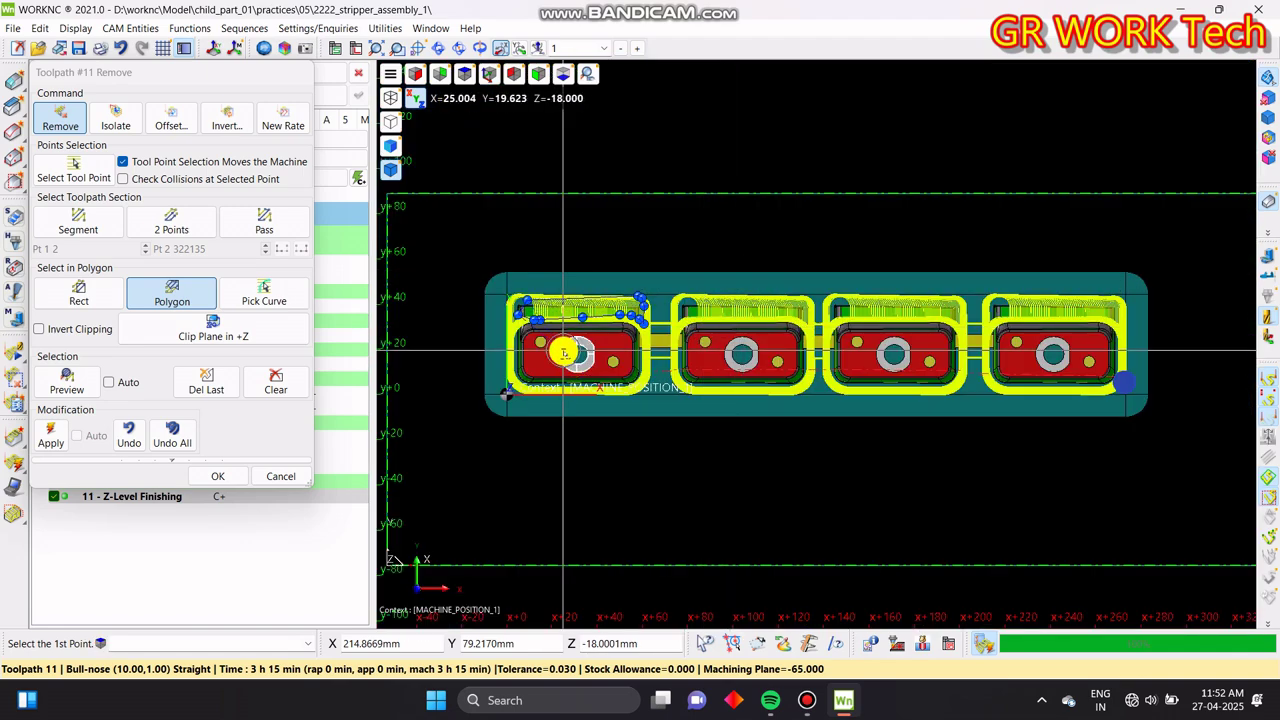
scroll(561, 325, "up", 4)
scroll(555, 252, "up", 3)
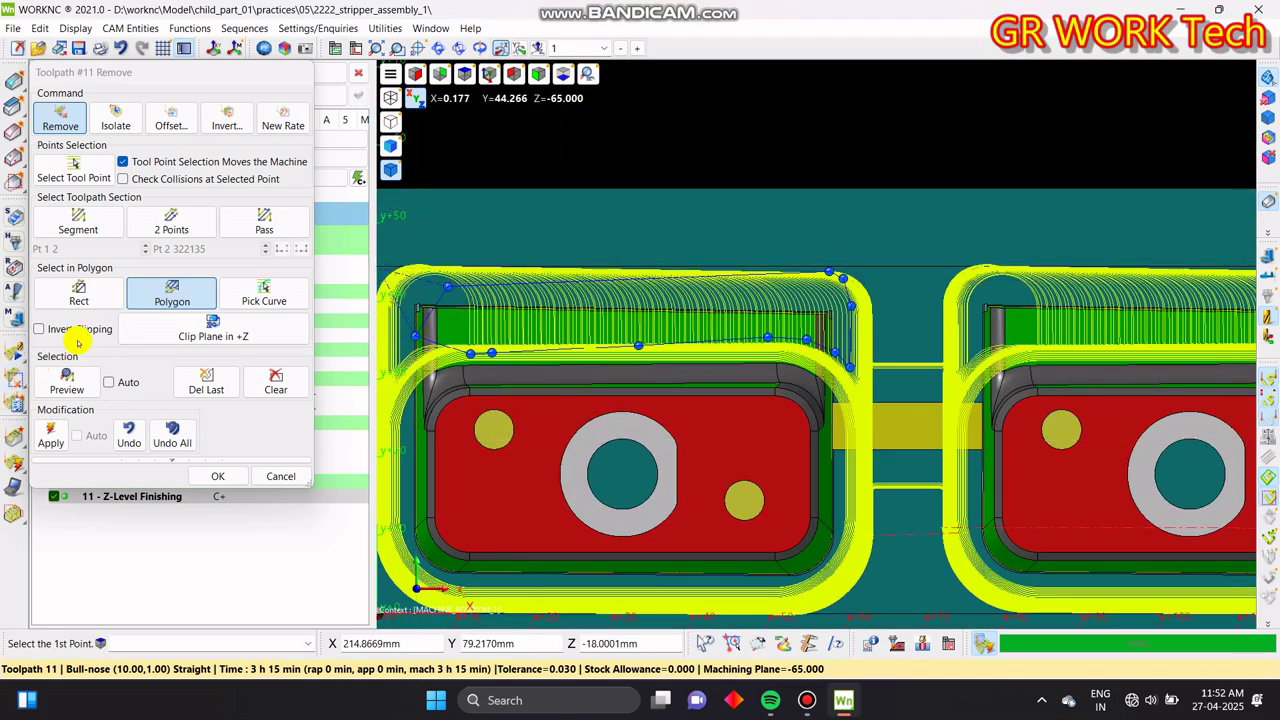
left_click(126, 383)
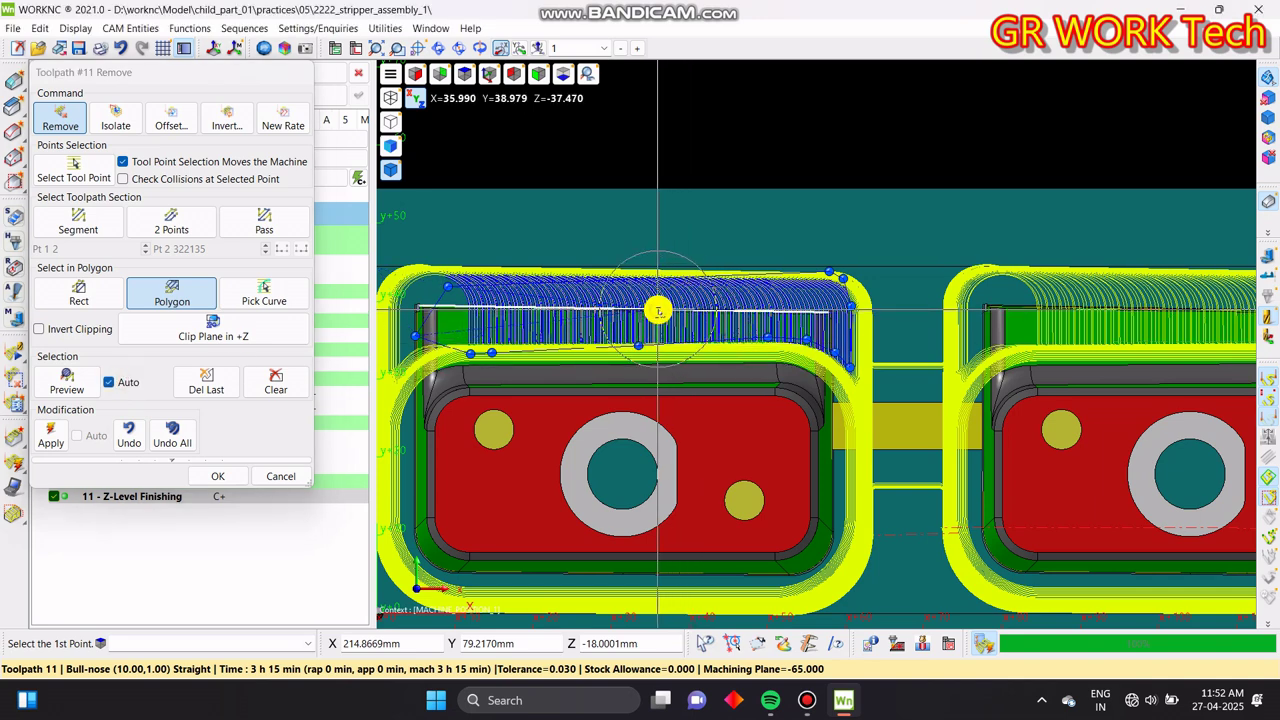
left_click(206, 476)
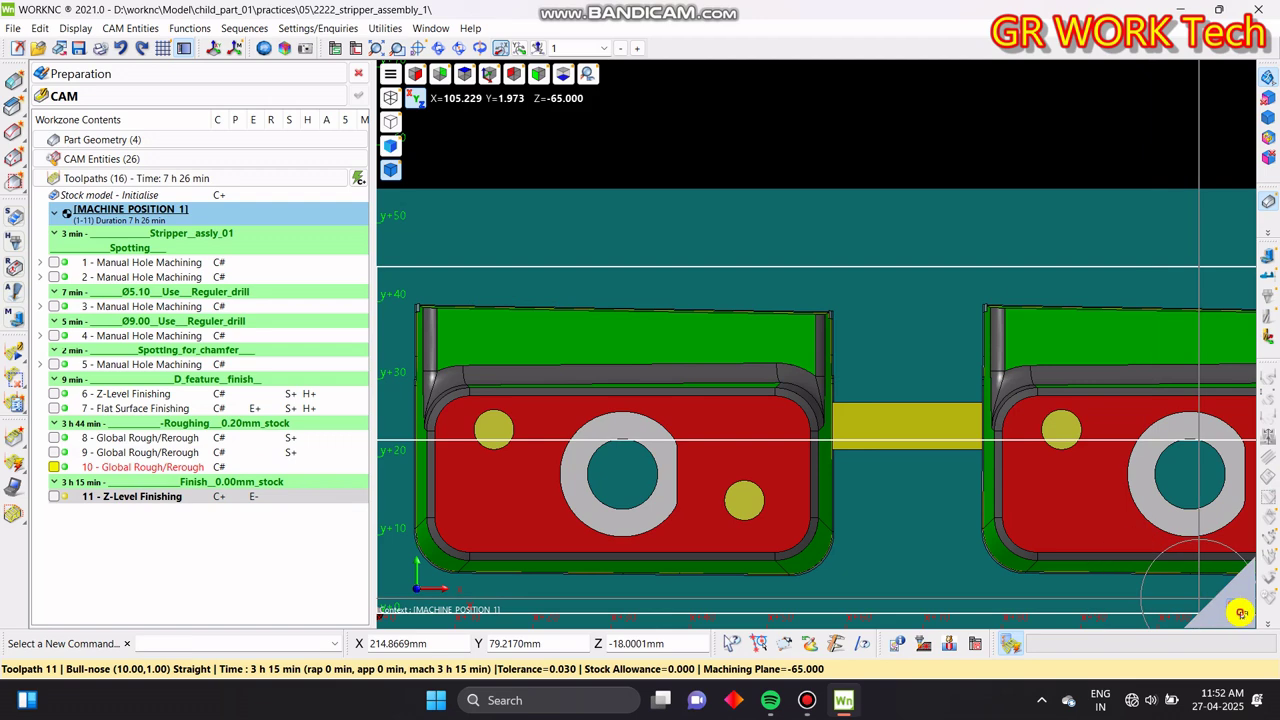
left_click(545, 586)
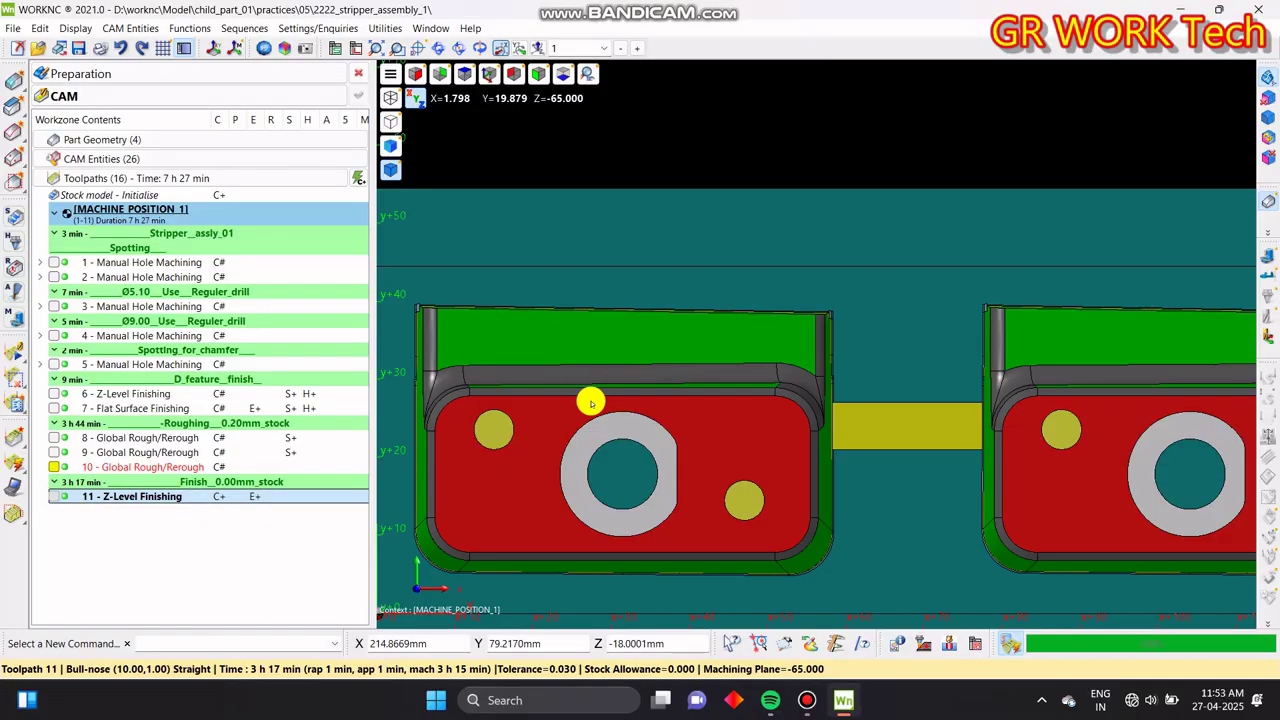
mouse_move(621, 432)
middle_mouse_down()
mouse_move(823, 434)
mouse_move(746, 491)
mouse_move(791, 423)
mouse_move(620, 409)
middle_mouse_up()
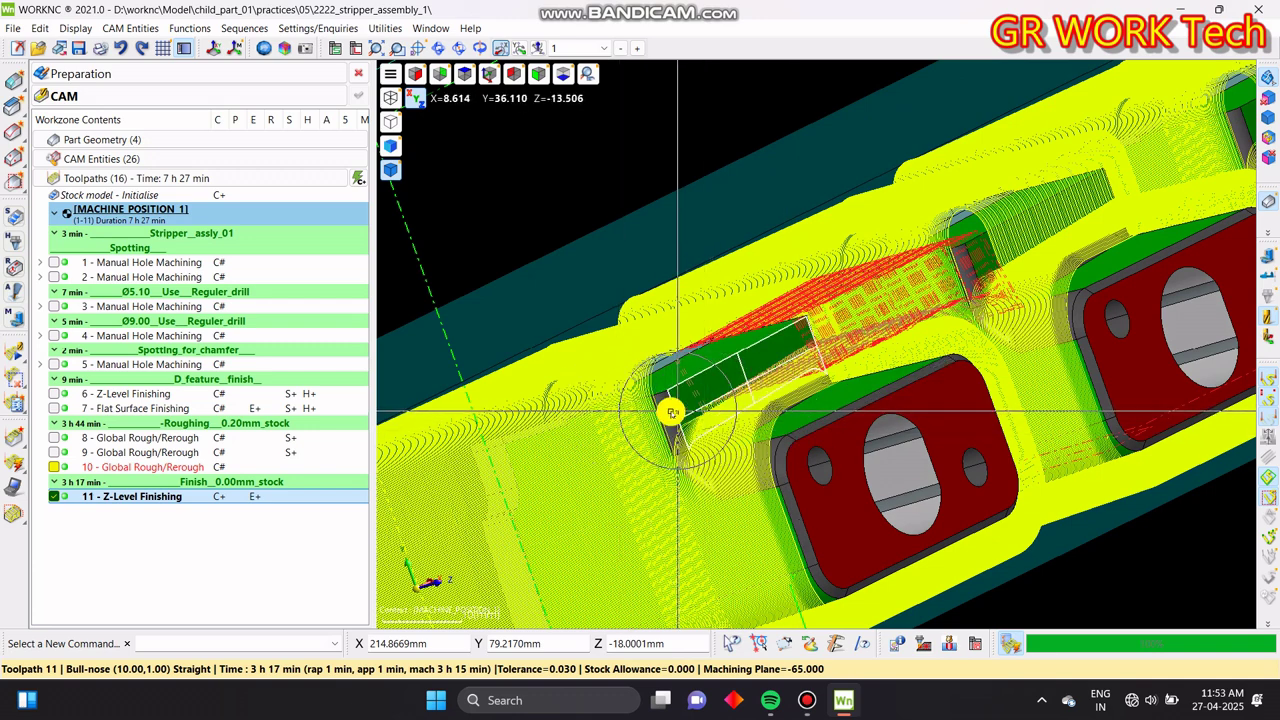